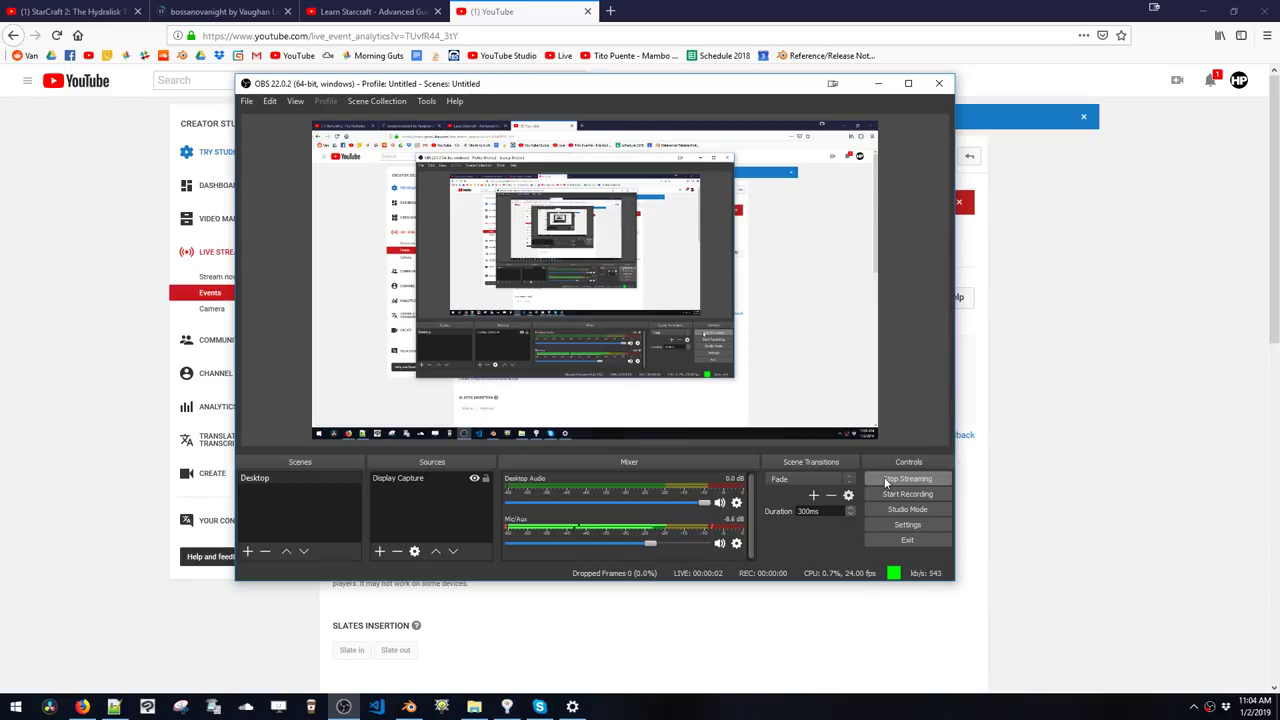
- Minimize the OBS window and pop out the live chat of the YouTube stream into its own window
click(886, 87)
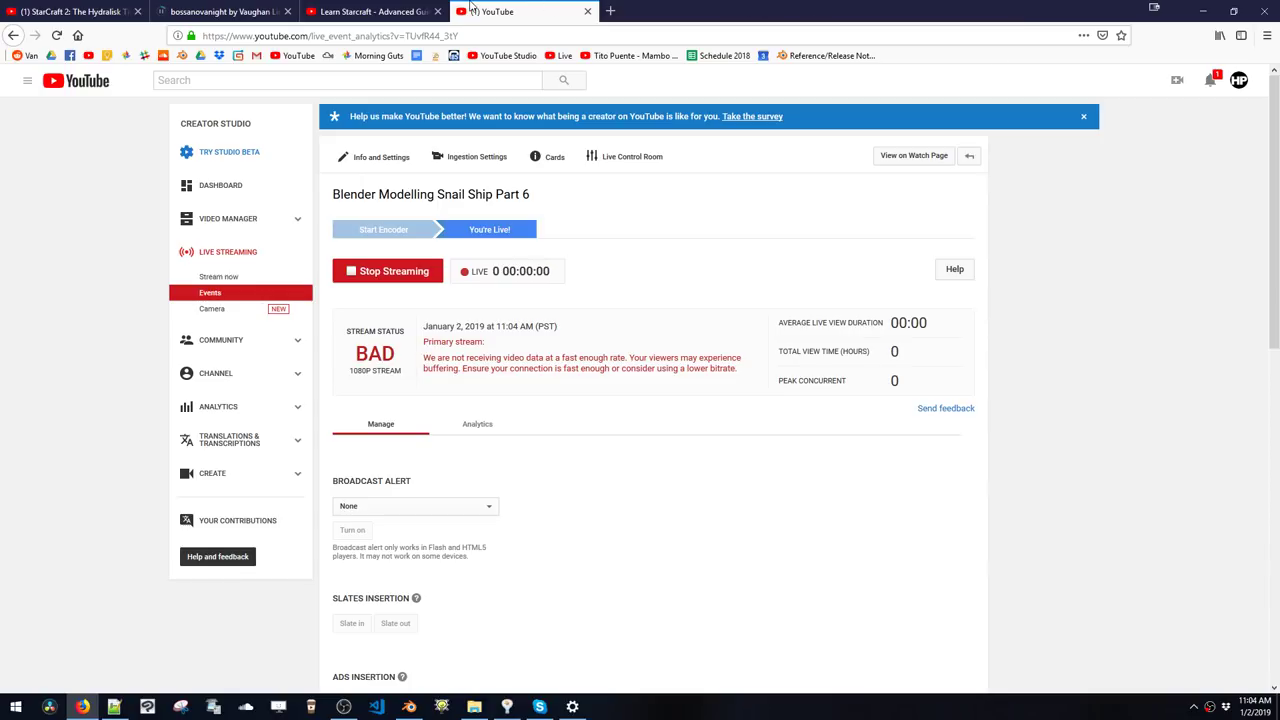
scroll(1090, 405, down, 7)
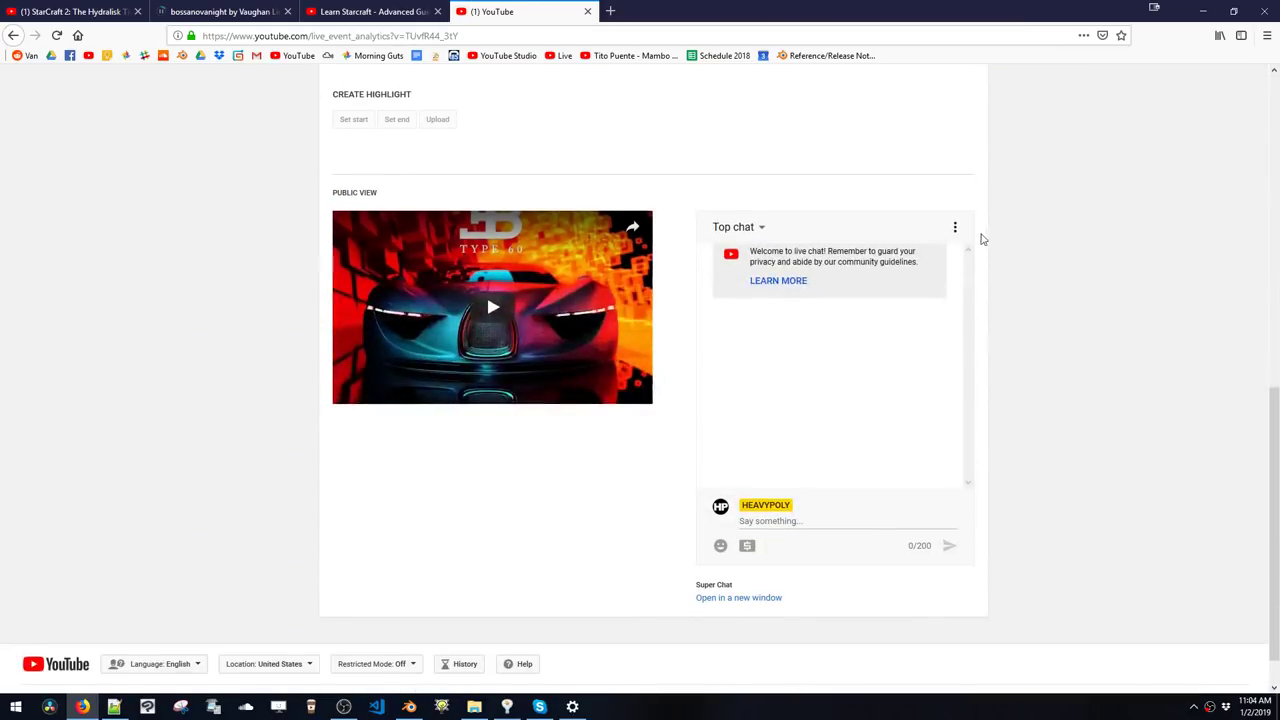
click(954, 229)
click(927, 326)
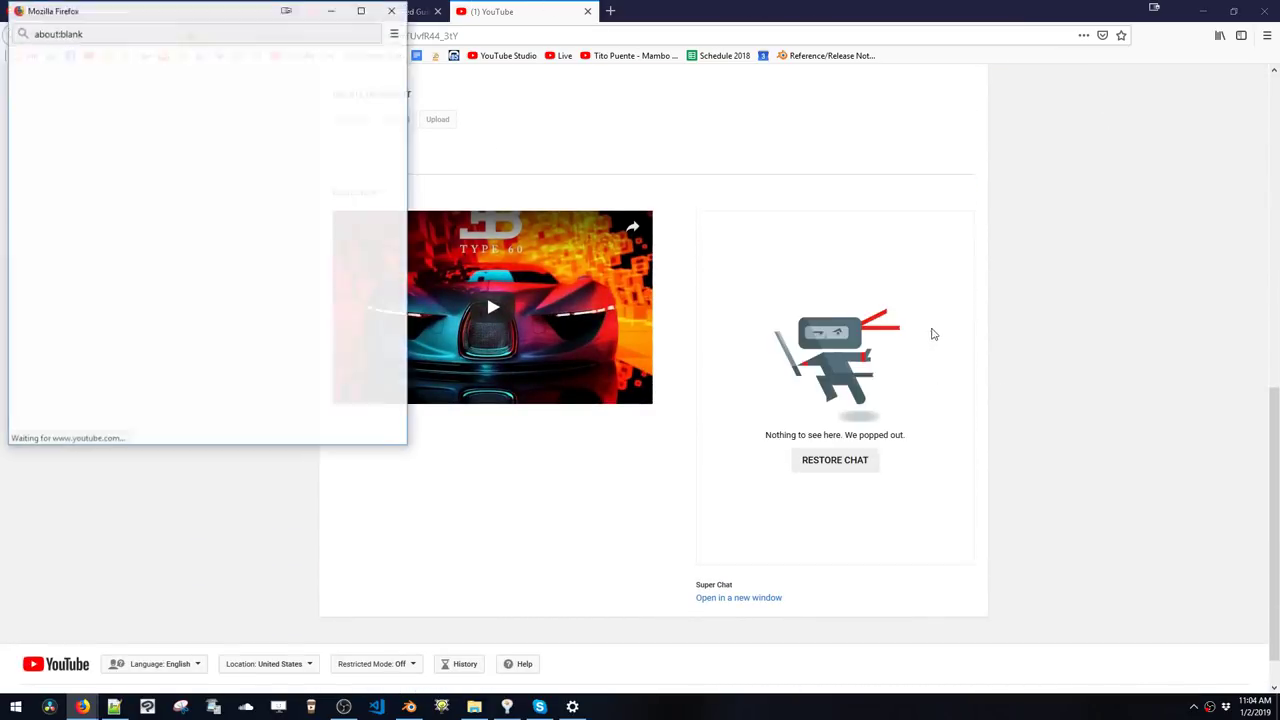
- Snap the popped-out chat window beside Blender and widen Blender to about three quarters of the screen
drag(141, 15, 790, 86)
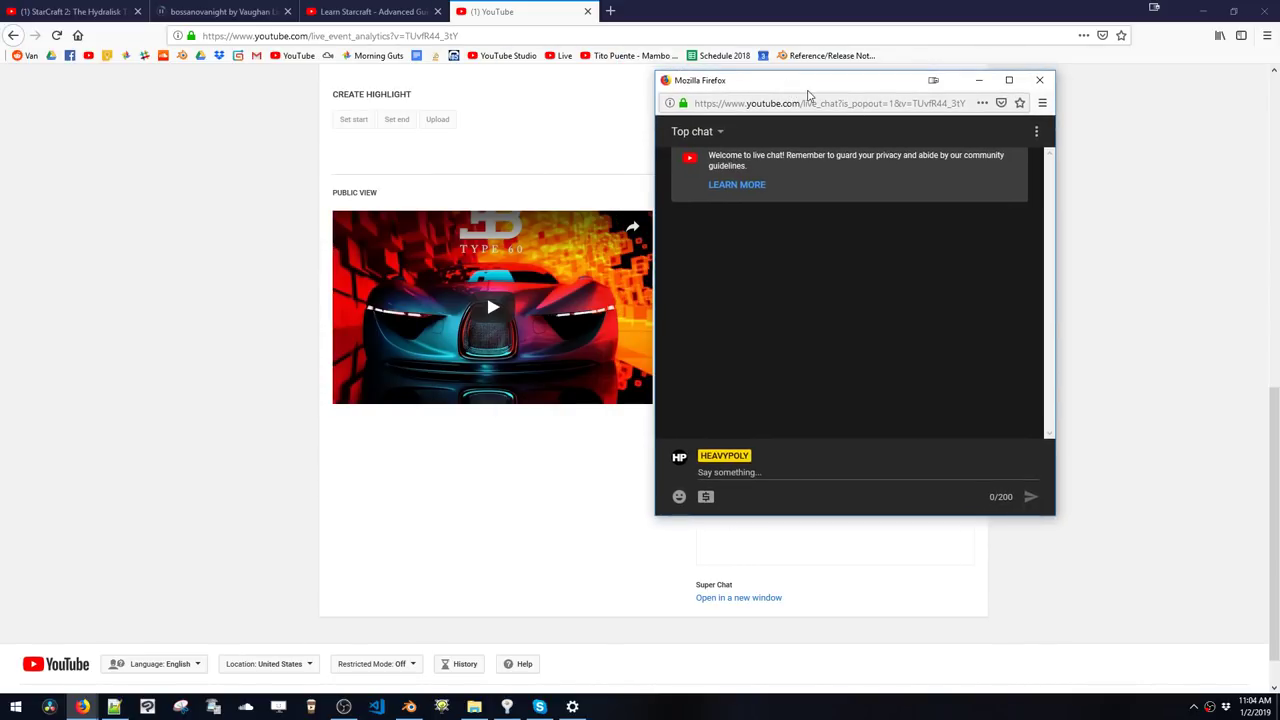
key(super+Right)
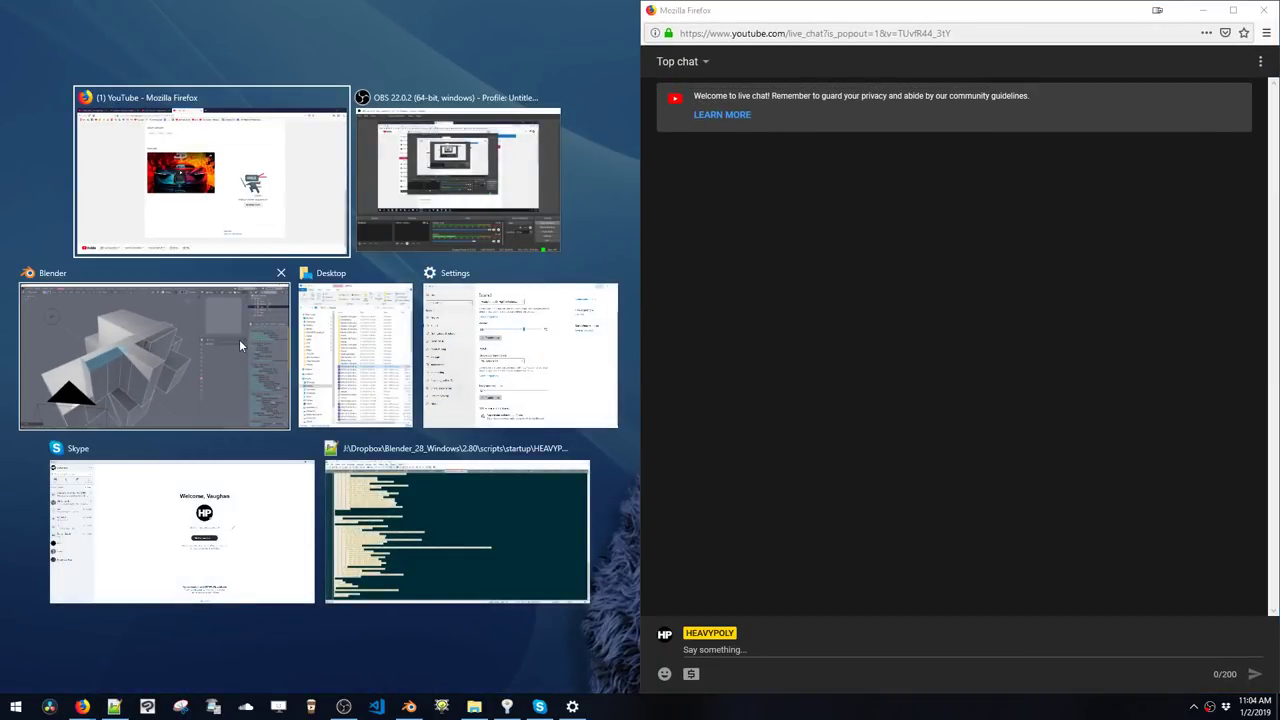
click(239, 339)
drag(641, 251, 970, 290)
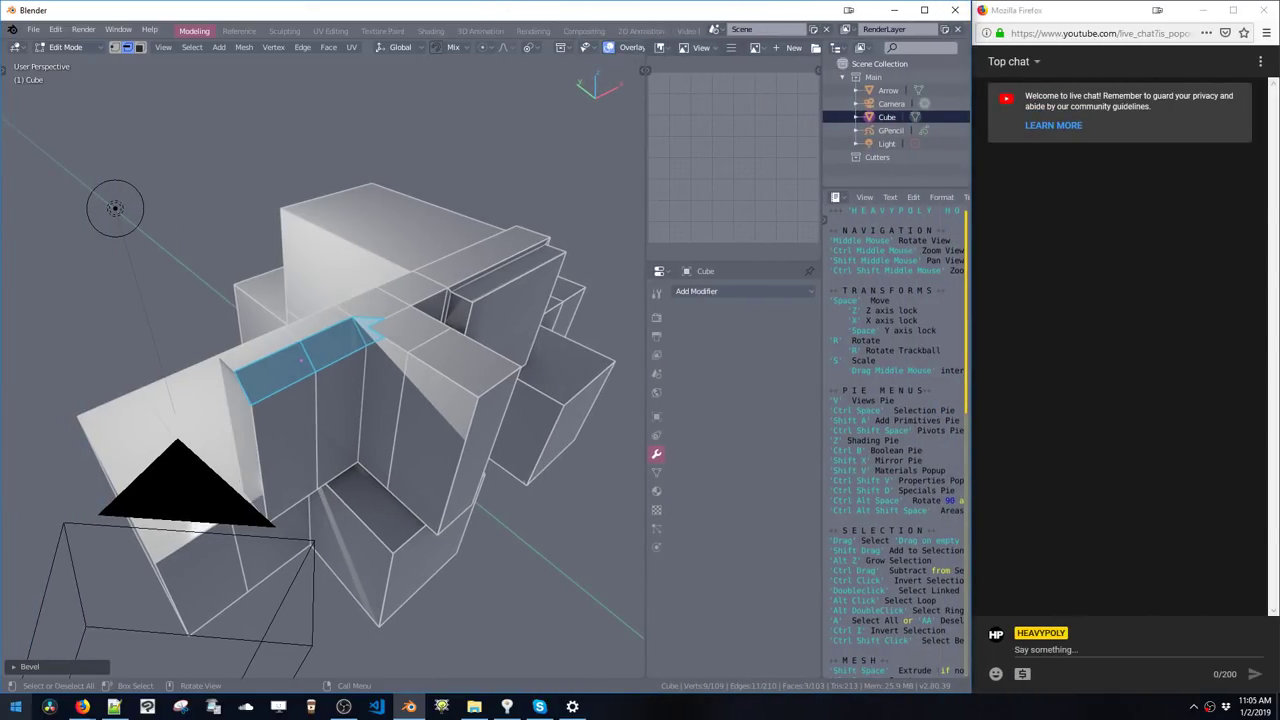
- Play the bossanovanight playlist music on Mixcloud and turn the Desktop Audio level in OBS all the way down
click(84, 706)
click(108, 676)
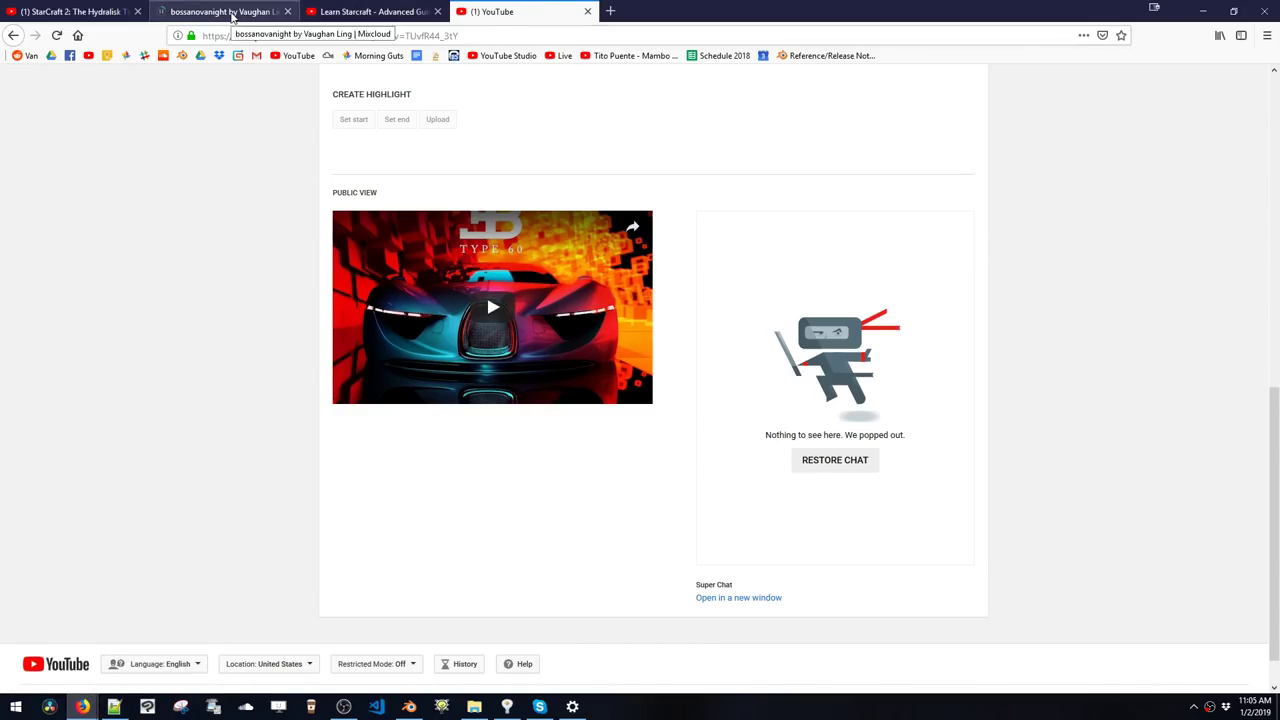
click(225, 12)
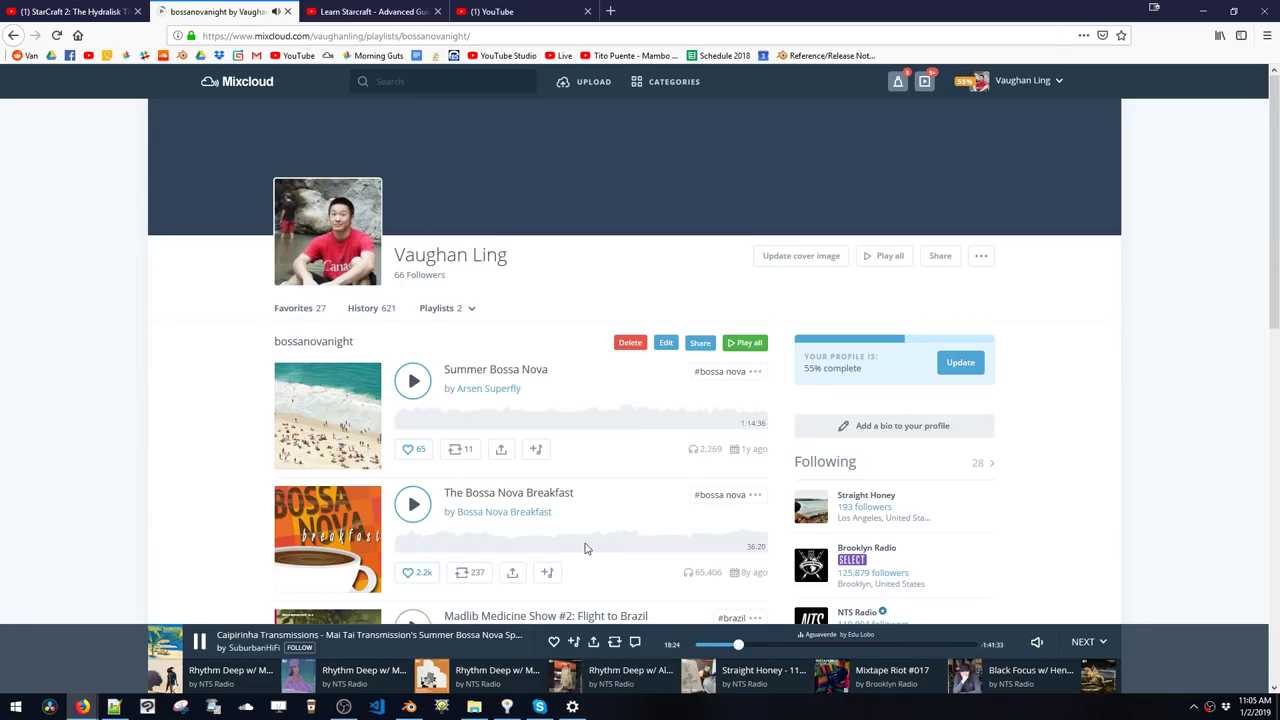
click(344, 706)
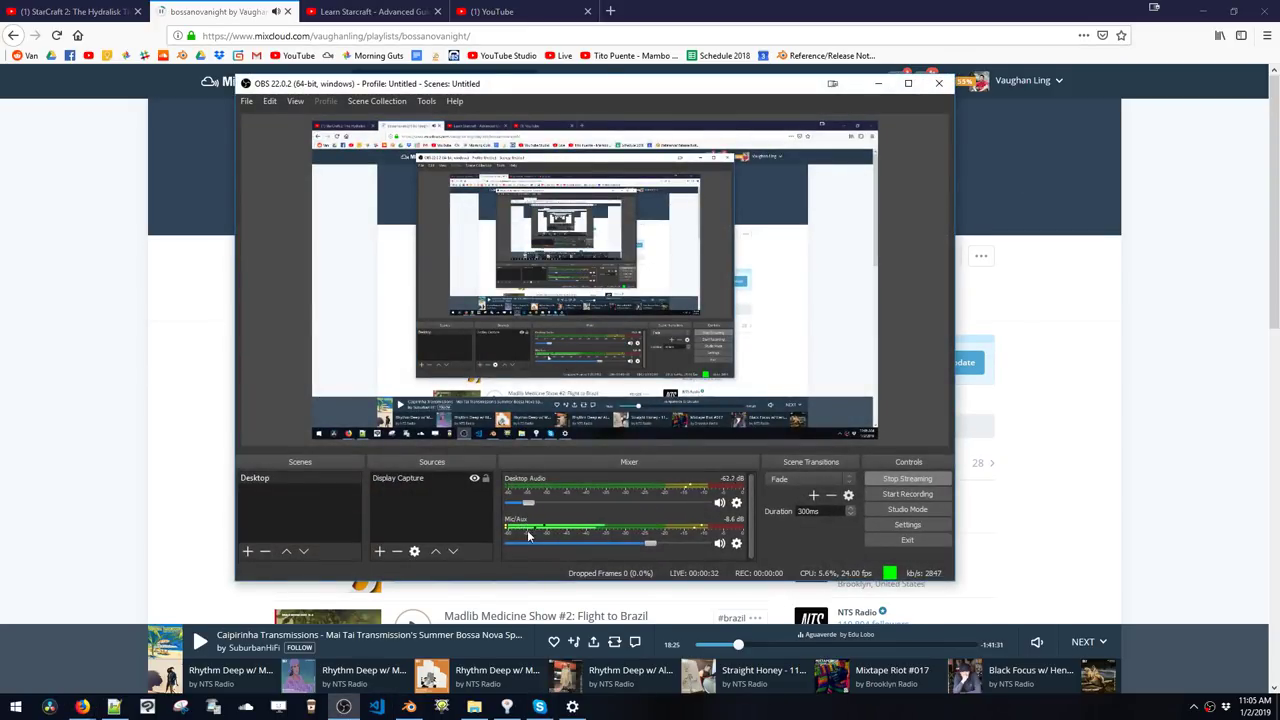
click(1075, 513)
key(space)
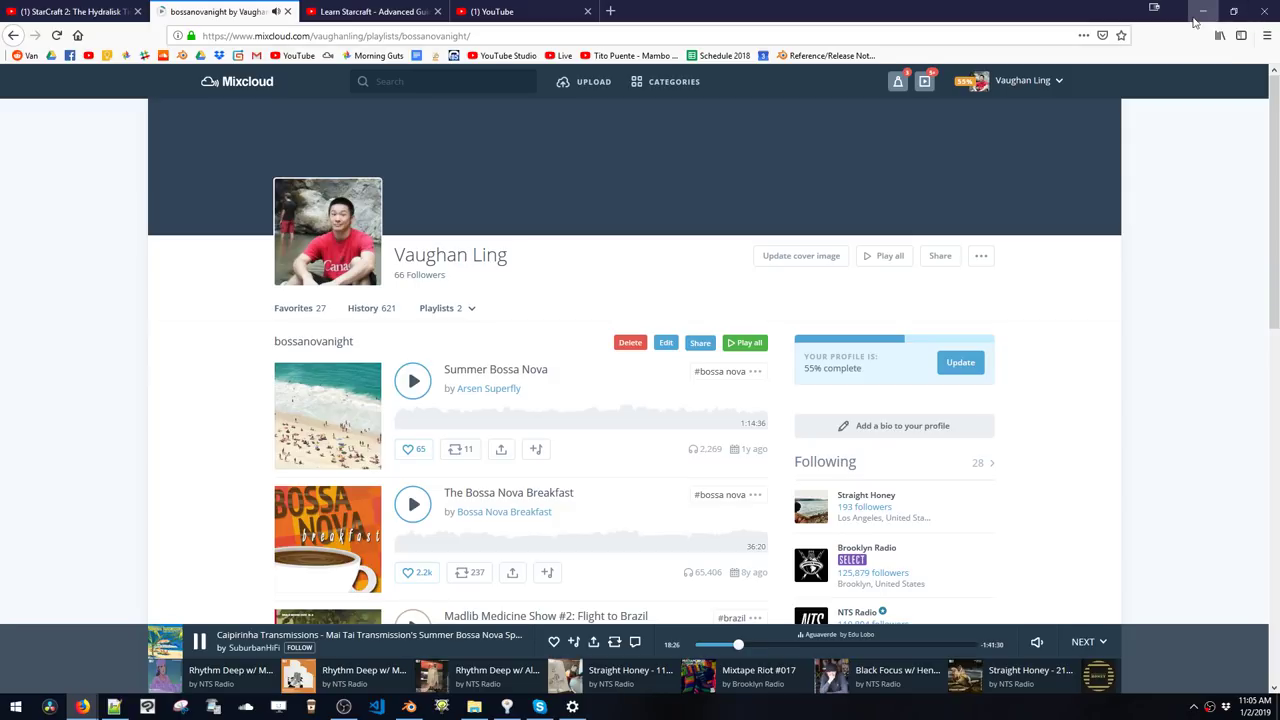
- Lower the system volume to 12 and minimize the browser and OBS to get back to Blender
click(1202, 12)
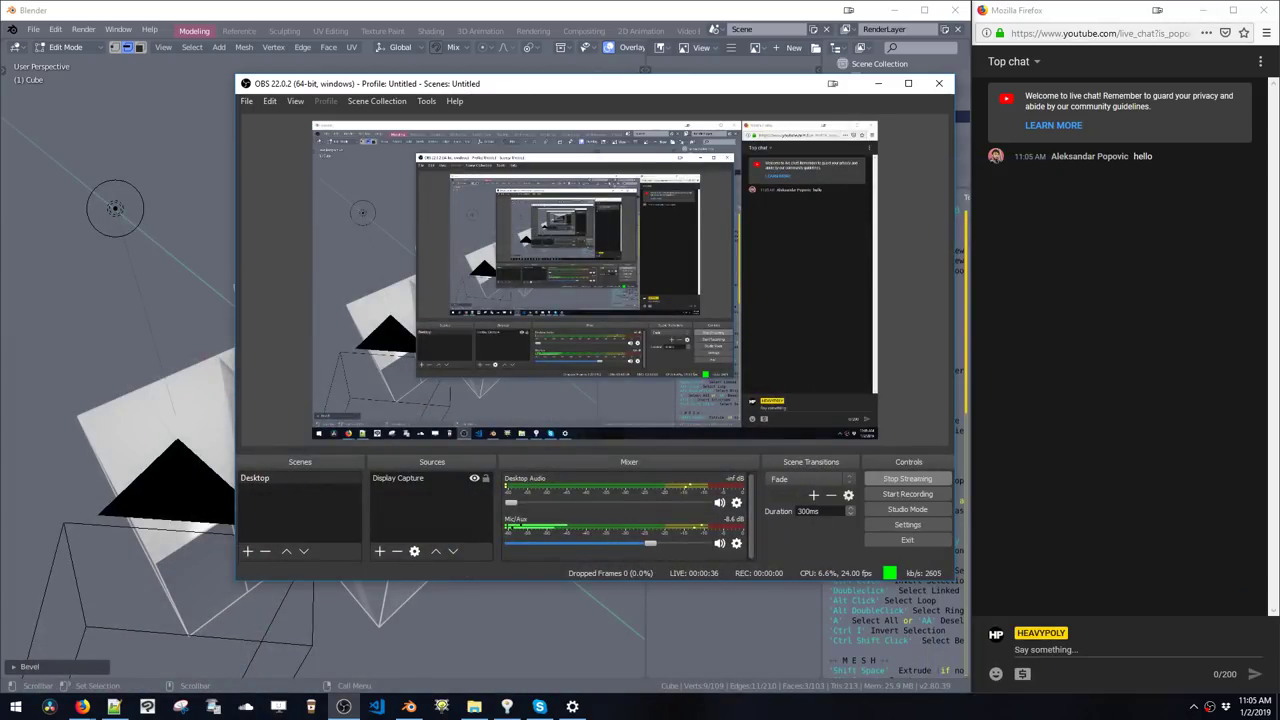
key(XF86AudioLowerVolume)
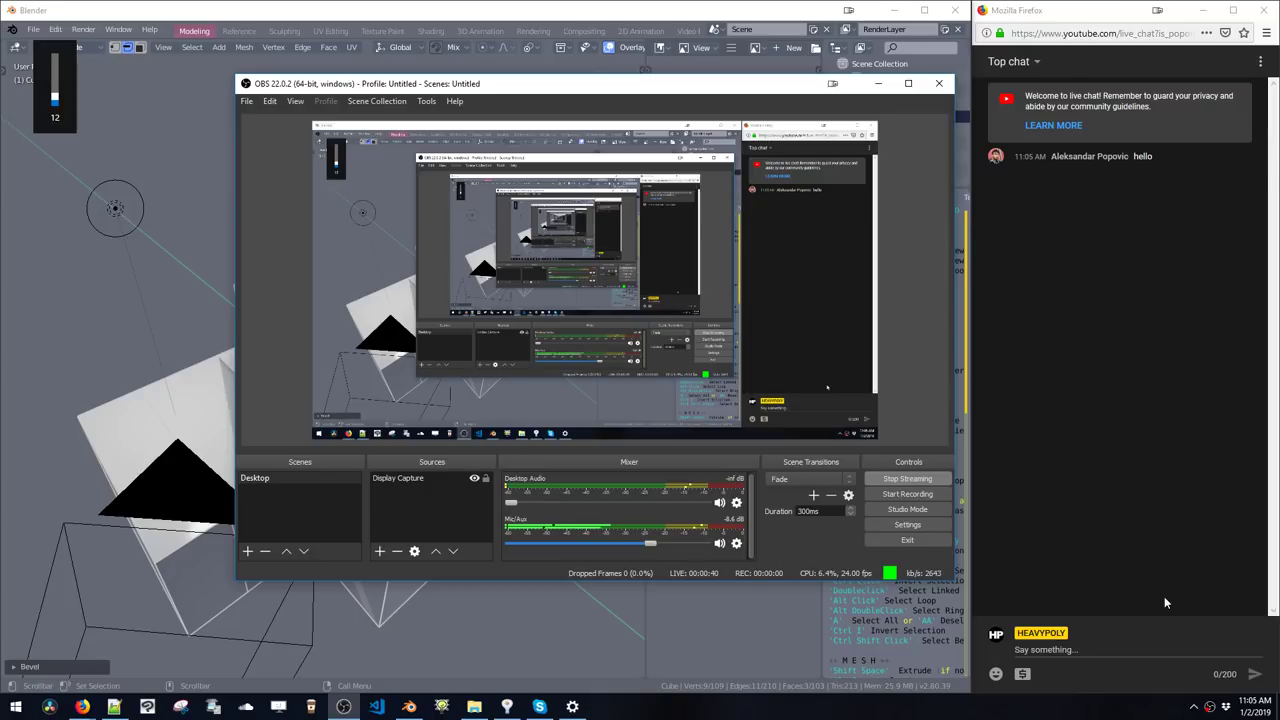
click(880, 90)
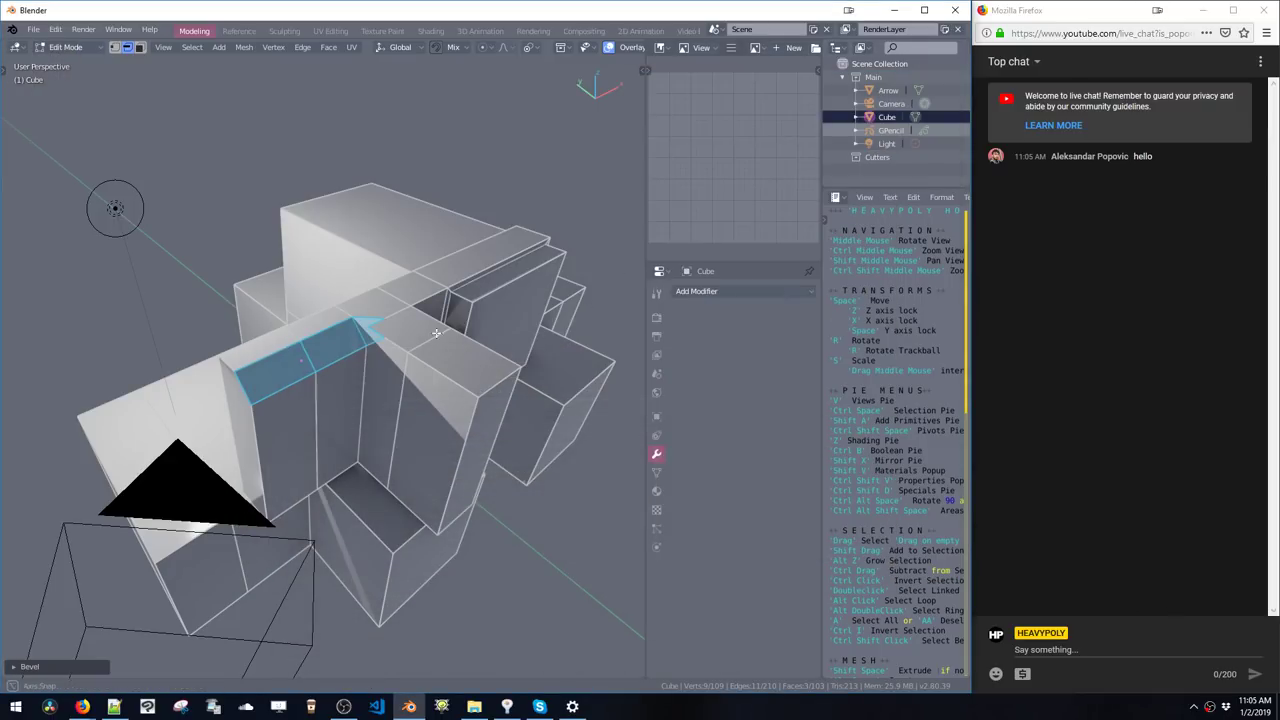
- Open the file Index SnailB.blend from the Dropbox 2018 folder
middle_drag(437, 334, 452, 430)
key(a)
key(Tab)
key(ctrl+o)
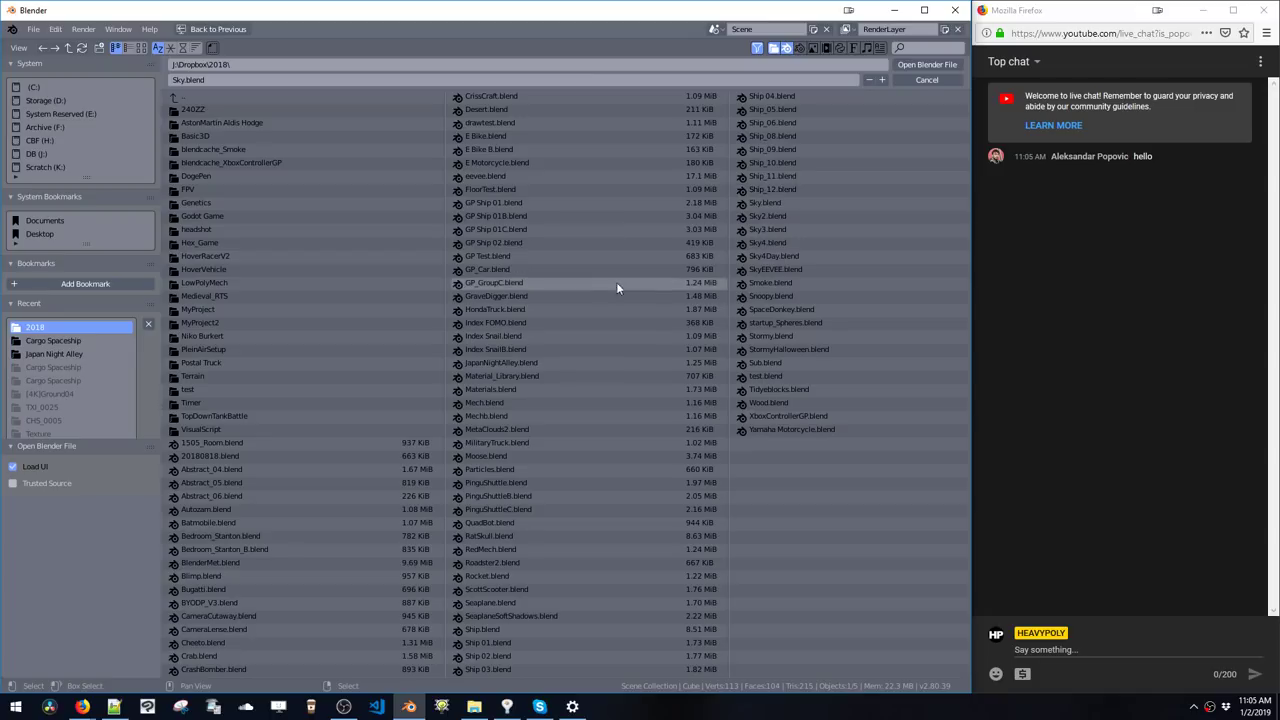
click(492, 350)
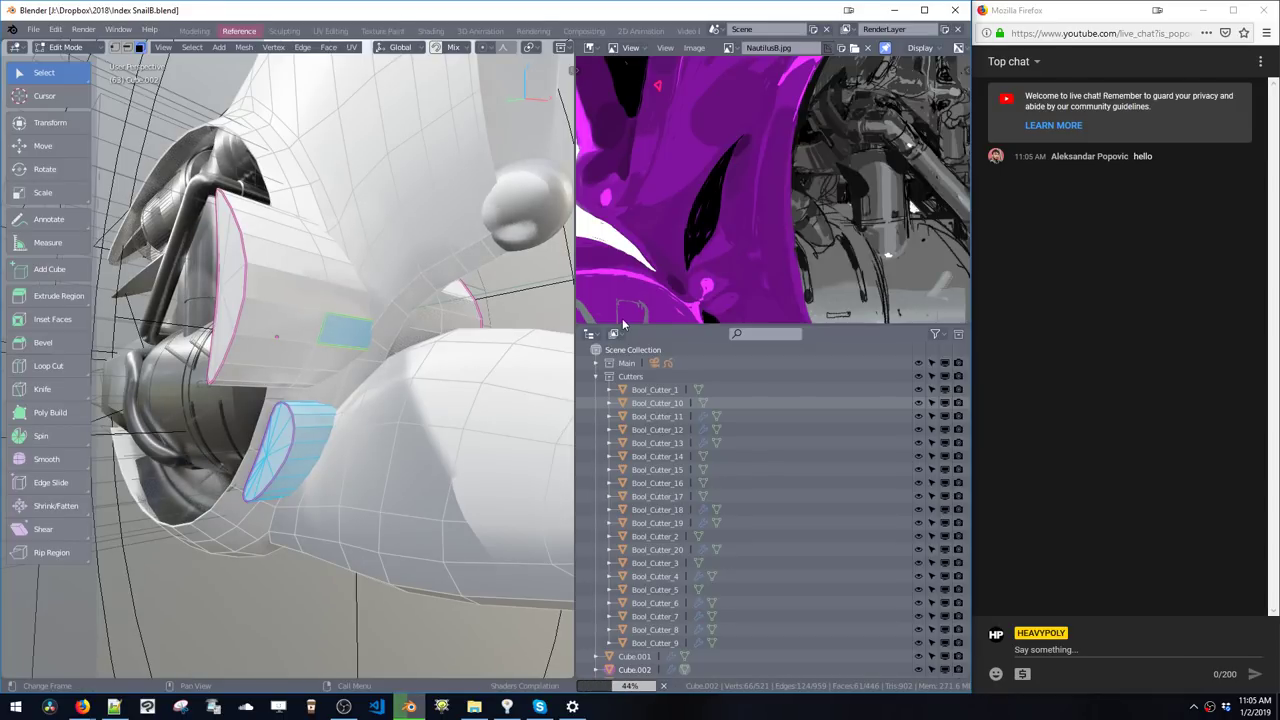
- Switch the white hull to Object Mode and hide the viewport's tool shelf
key(space)
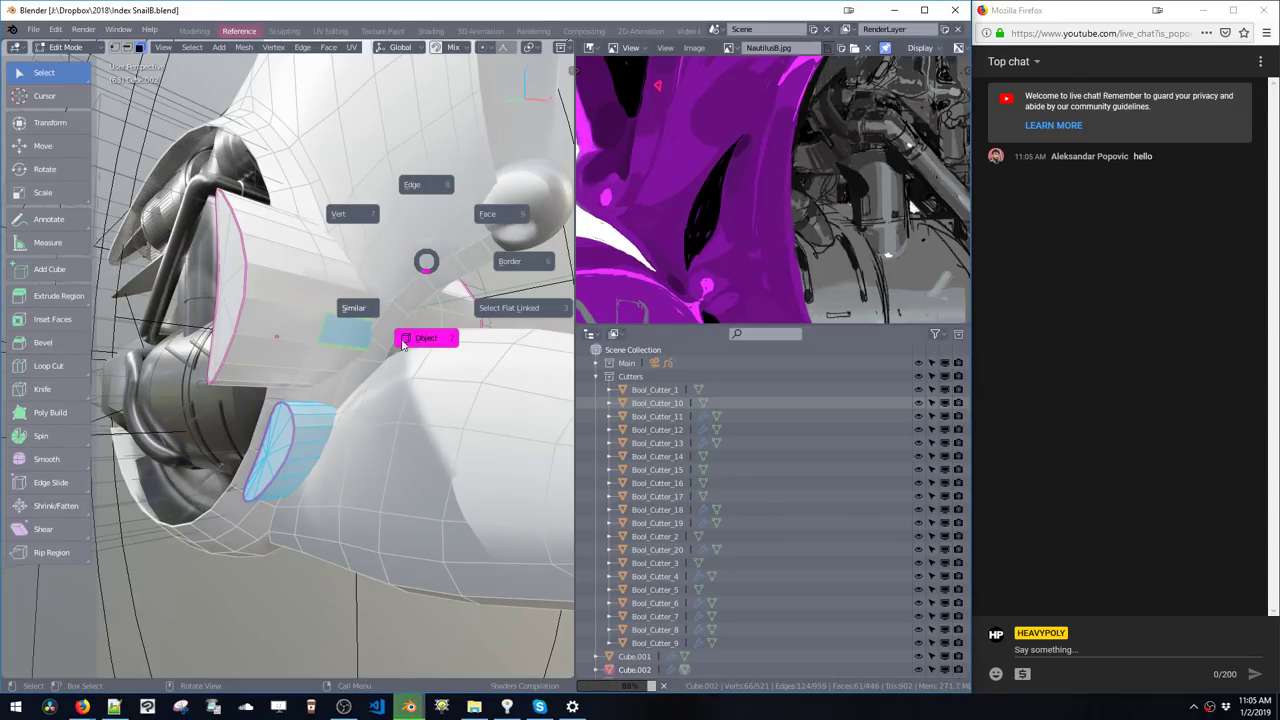
click(402, 345)
key(t)
scroll(360, 311, up, 4)
middle_drag(360, 311, 342, 352)
- Return the hull to face editing, and widen the Blender window and its 3D viewport
key(space)
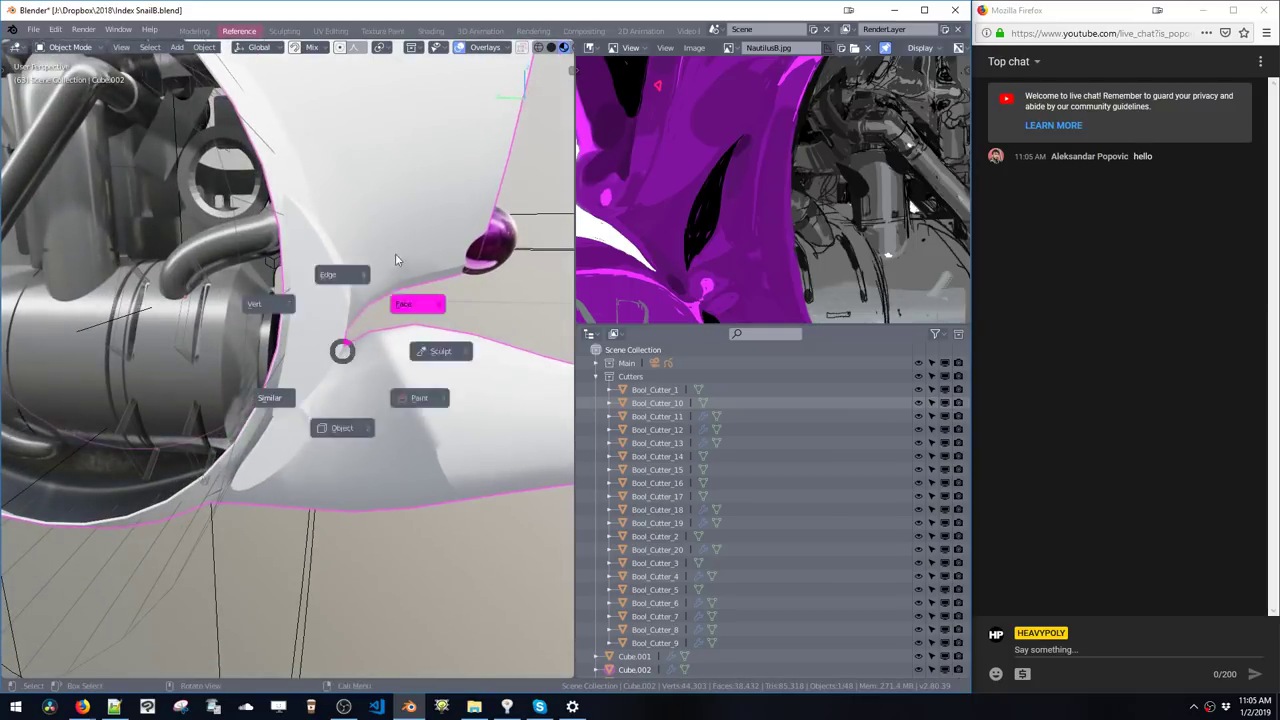
click(395, 256)
middle_drag(352, 287, 394, 297)
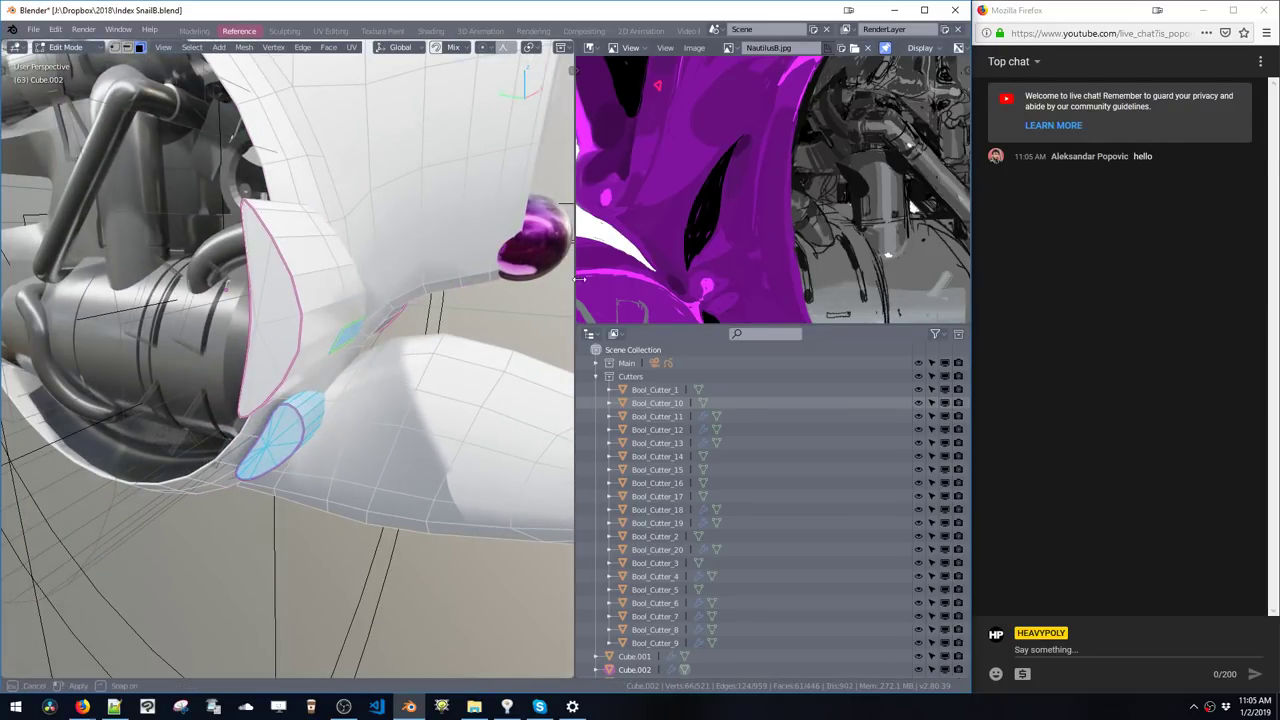
drag(579, 279, 602, 281)
drag(972, 290, 1094, 291)
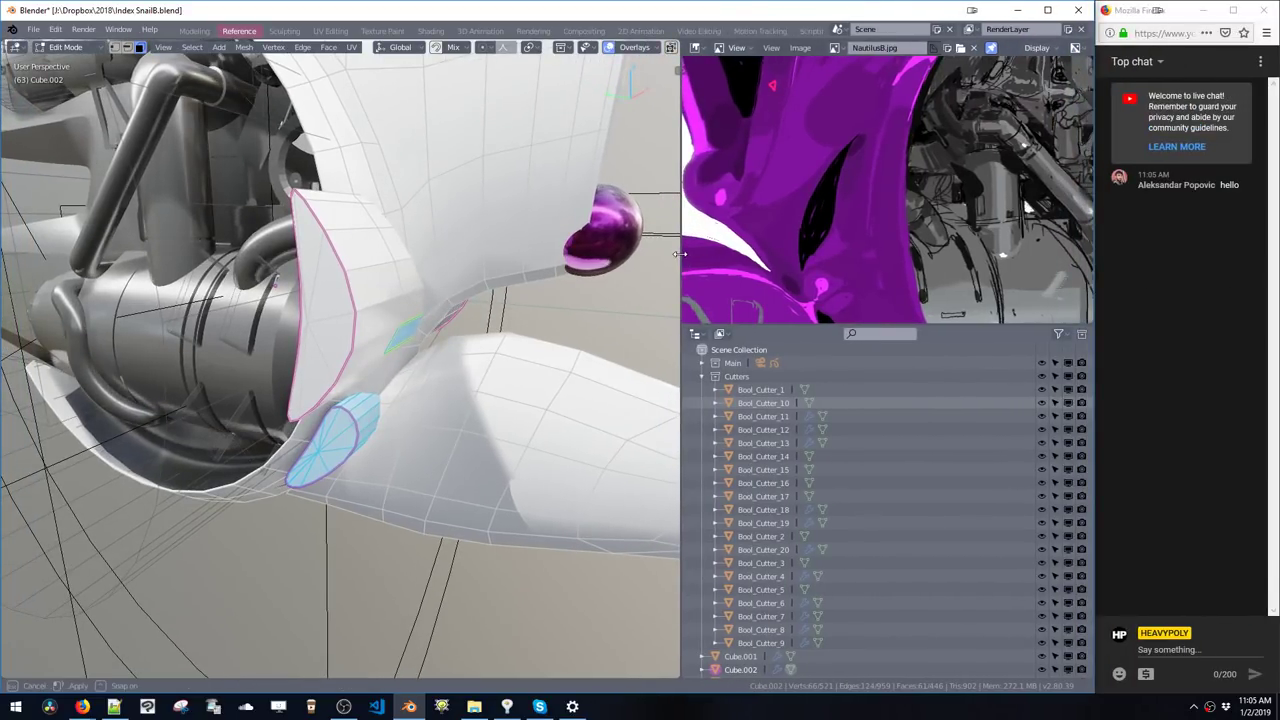
drag(680, 254, 742, 257)
- Delete the selected linked pieces beside the engine opening and switch the hull to Object Mode
middle_drag(475, 277, 418, 325)
scroll(415, 325, down, 4)
middle_drag(292, 365, 378, 400)
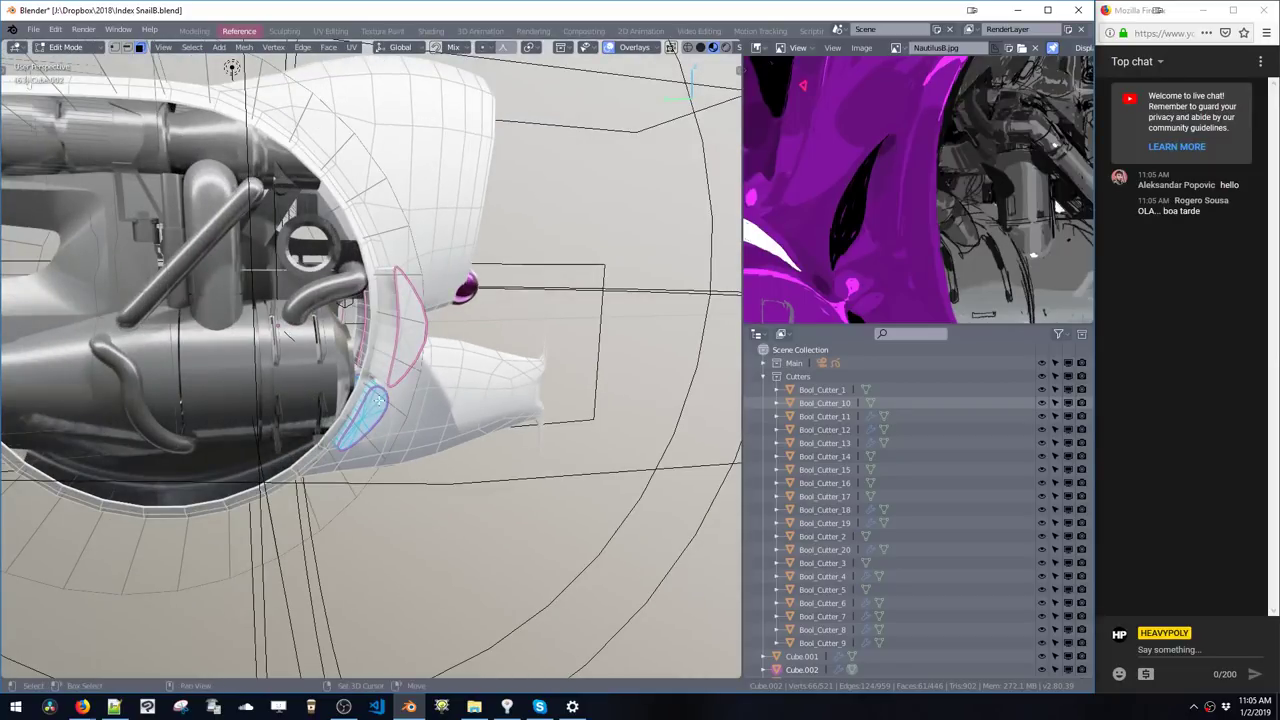
key(ctrl+l)
key(x)
middle_drag(419, 349, 391, 301)
key(space)
click(394, 376)
middle_drag(394, 370, 340, 352)
ctrl+middle_drag(365, 350, 457, 352)
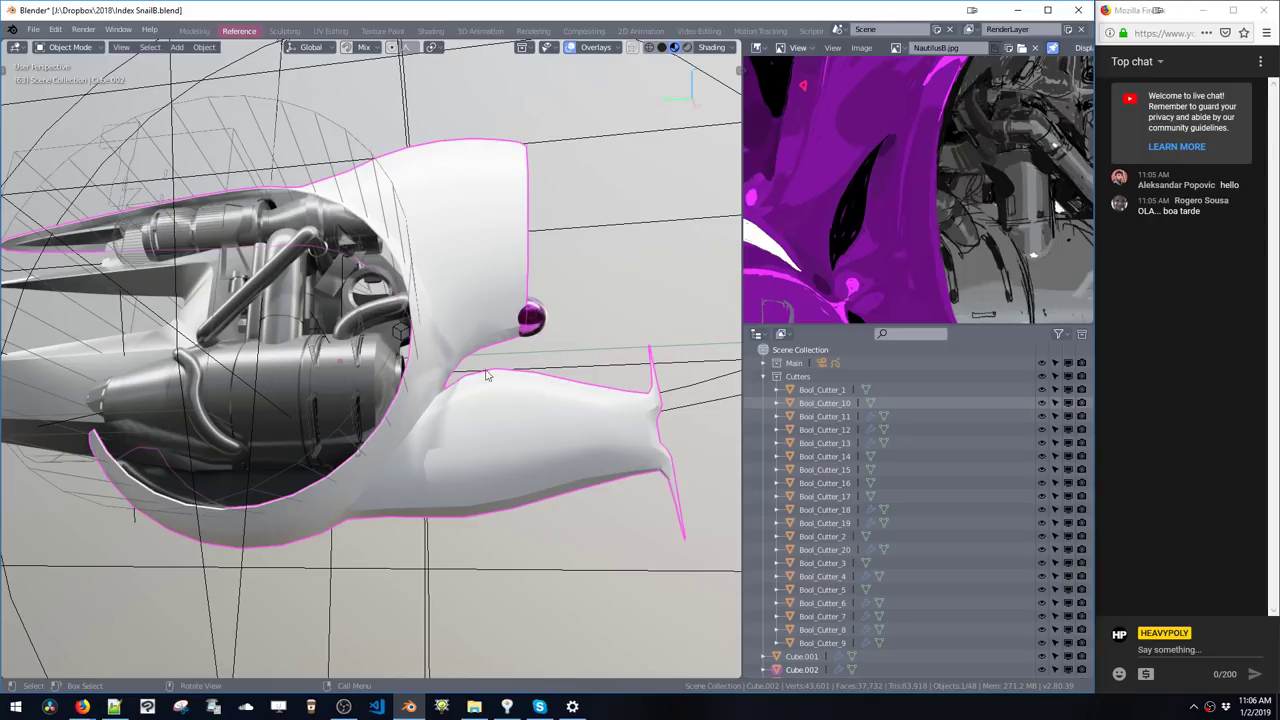
- Reveal the hull's hidden geometry in Edit Mode and compare it with the Object Mode result
middle_drag(408, 393, 429, 355)
key(Tab)
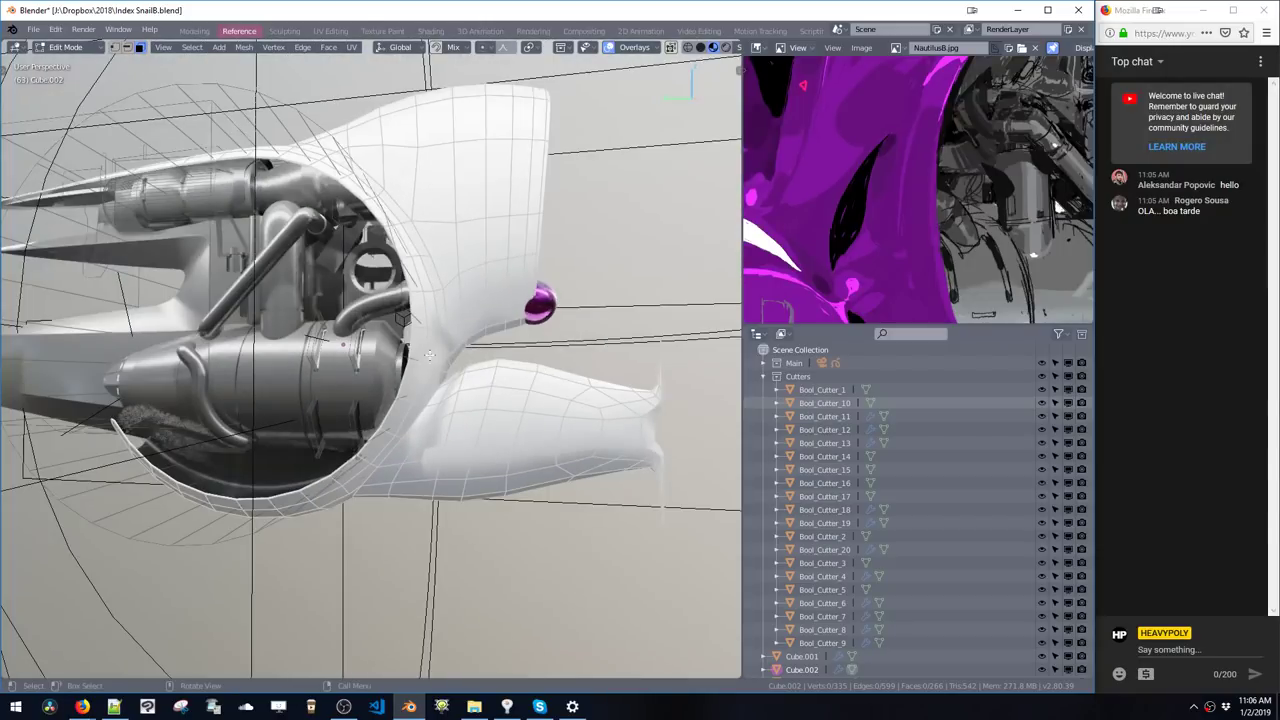
key(alt+h)
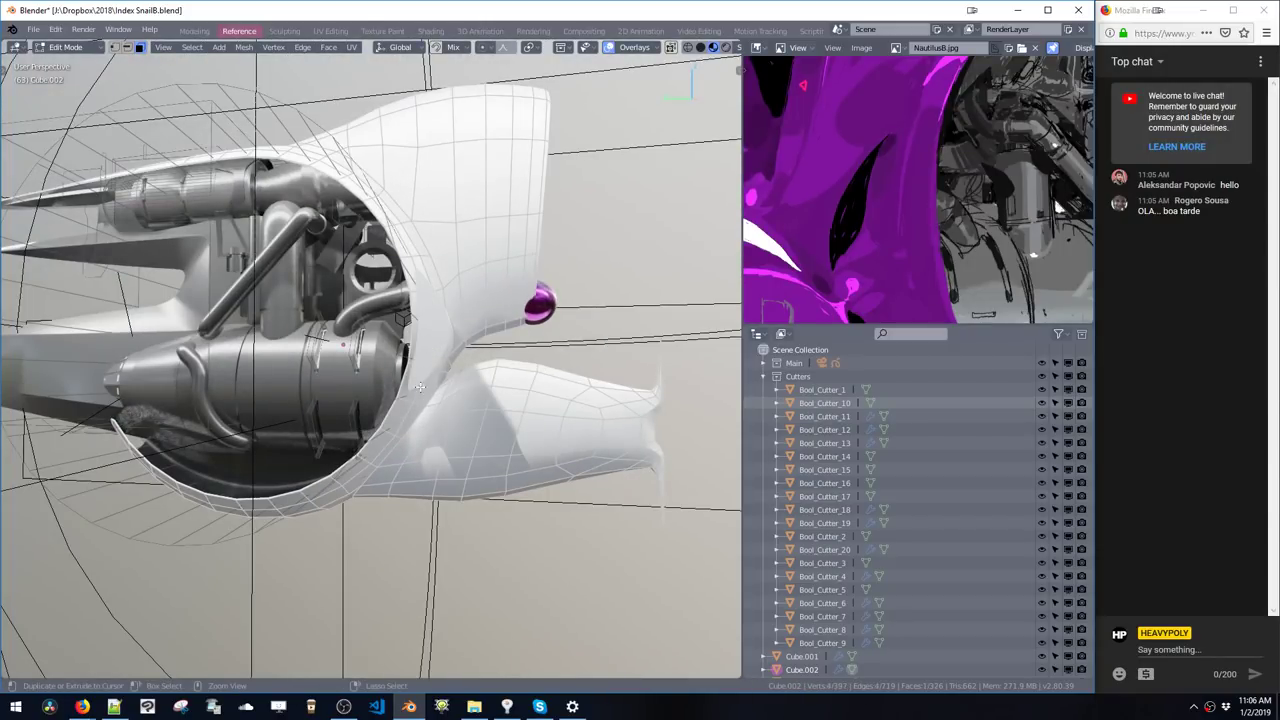
key(Tab)
mouse_move(418, 409)
middle_down()
mouse_move(310, 410)
mouse_move(410, 401)
middle_up()
key(Tab)
middle_drag(445, 350, 500, 343)
- Hide the revealed linked piece of the hull again and return to Object Mode
key(ctrl+l)
key(Tab)
key(space)
double_click(505, 346)
key(h)
key(space)
middle_drag(472, 439, 608, 317)
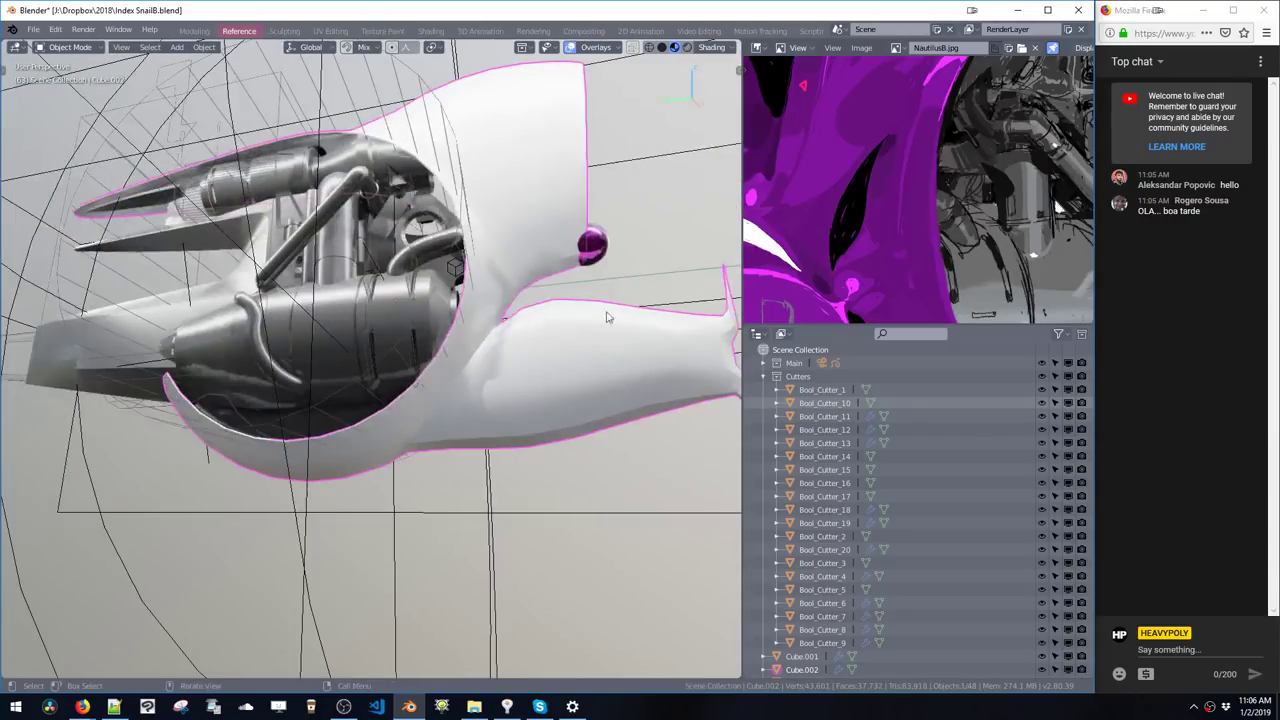
- Bring the reference's joint near the "No" lettering into view and put the hull into Edit Mode with edge selection
middle_drag(856, 256, 874, 226)
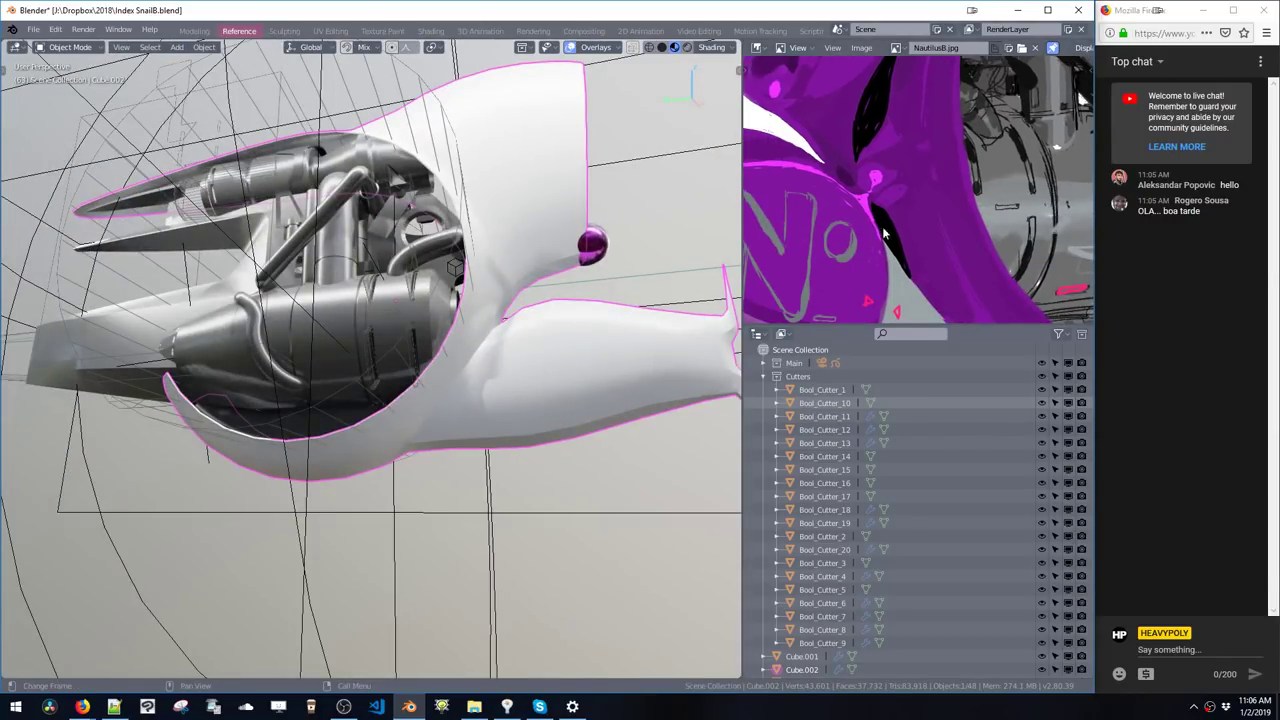
middle_drag(404, 343, 450, 190)
middle_drag(486, 331, 455, 424)
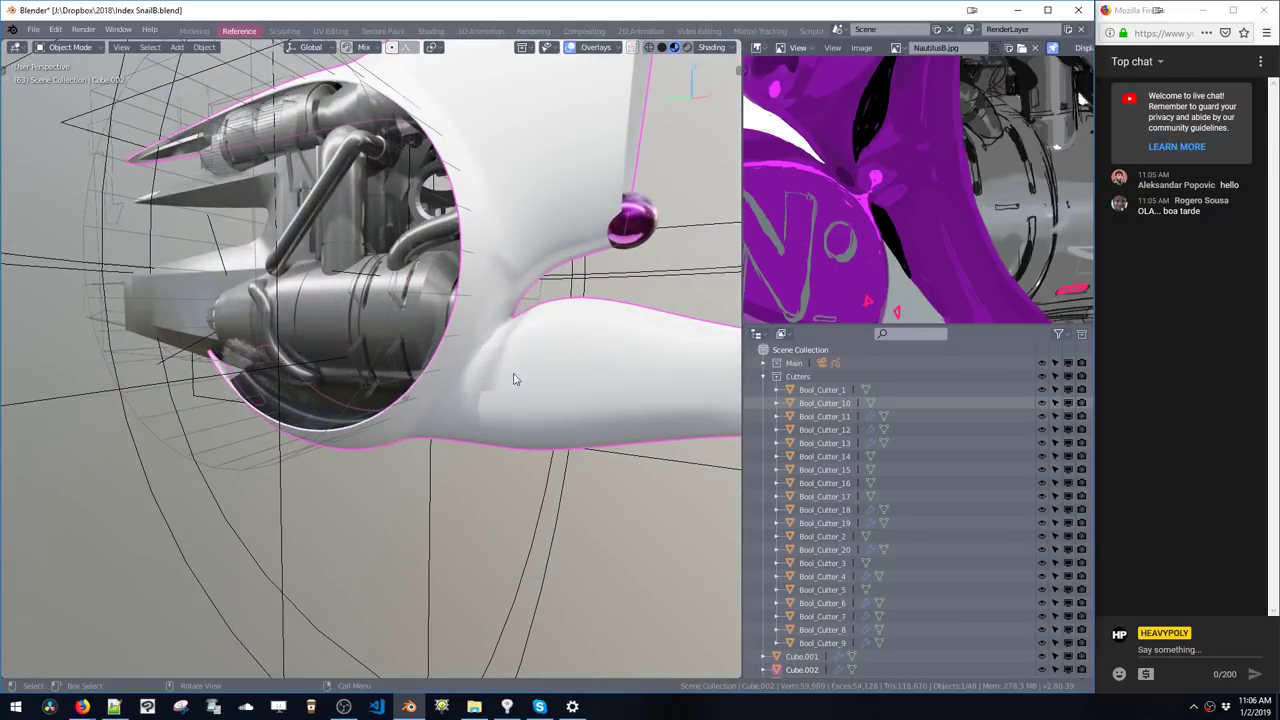
key(space)
ctrl+middle_drag(531, 180, 459, 369)
click(487, 376)
key(space)
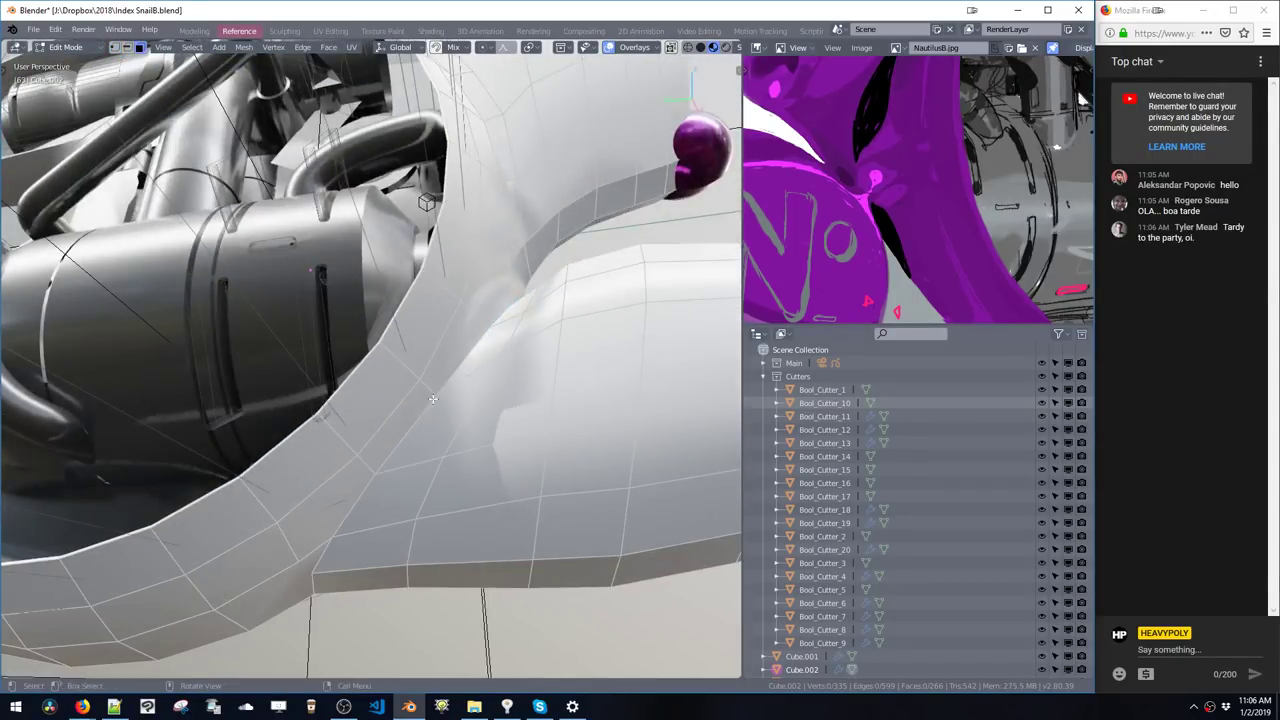
- Bevel the chain of edges along the seam between the engine ring and the lower body
middle_drag(472, 290, 463, 388)
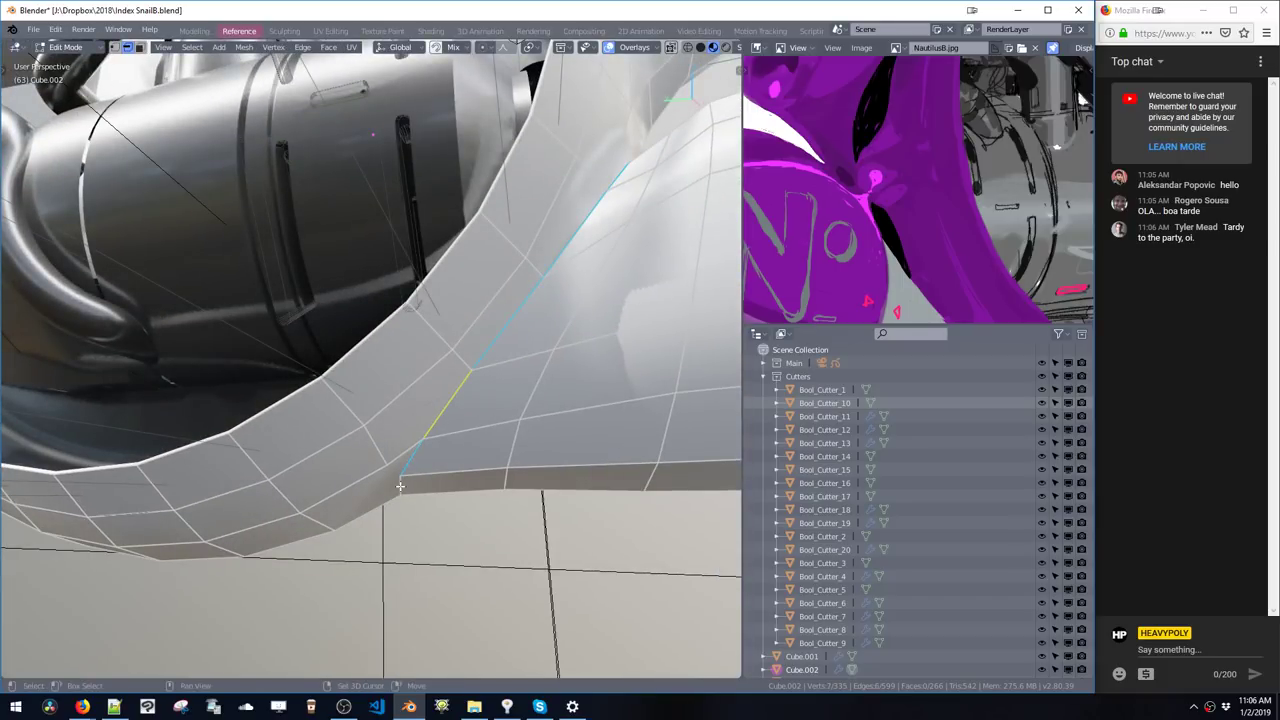
middle_drag(422, 488, 526, 429)
key(ctrl+b)
click(533, 532)
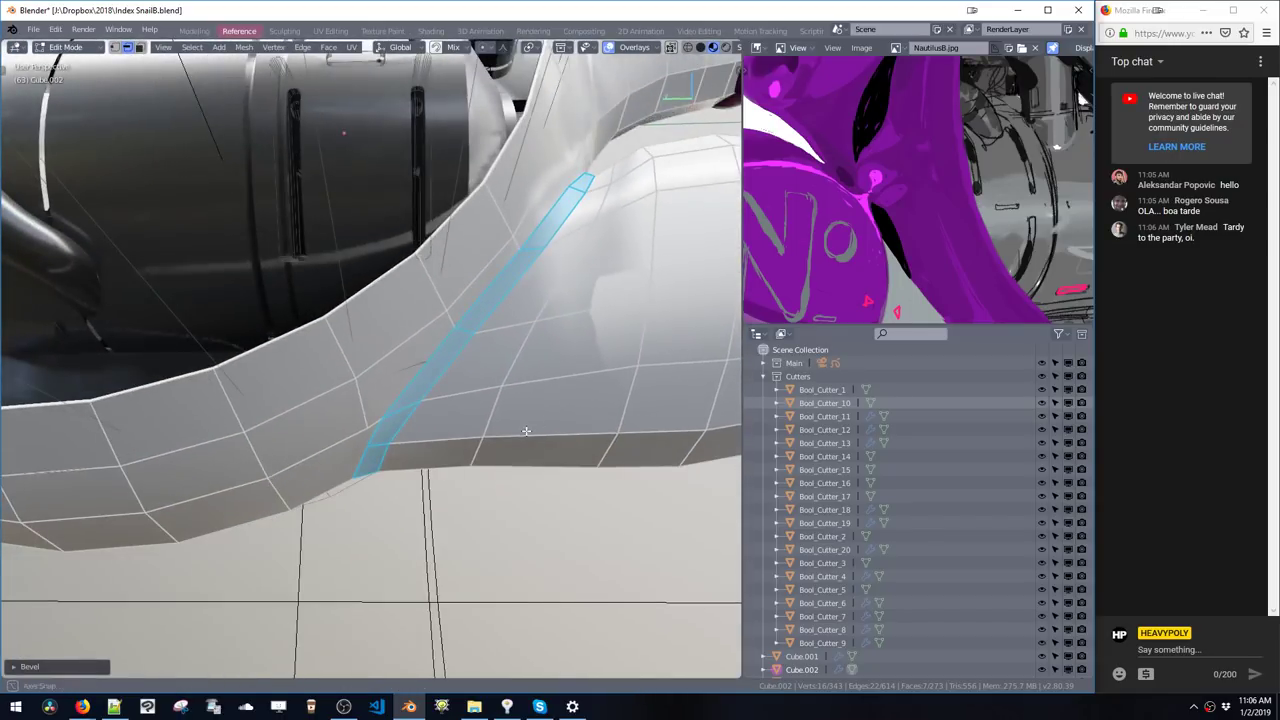
- Clean up the lower end of the beveled strip by joining and sliding its vertices and connecting them with an edge
click(382, 423)
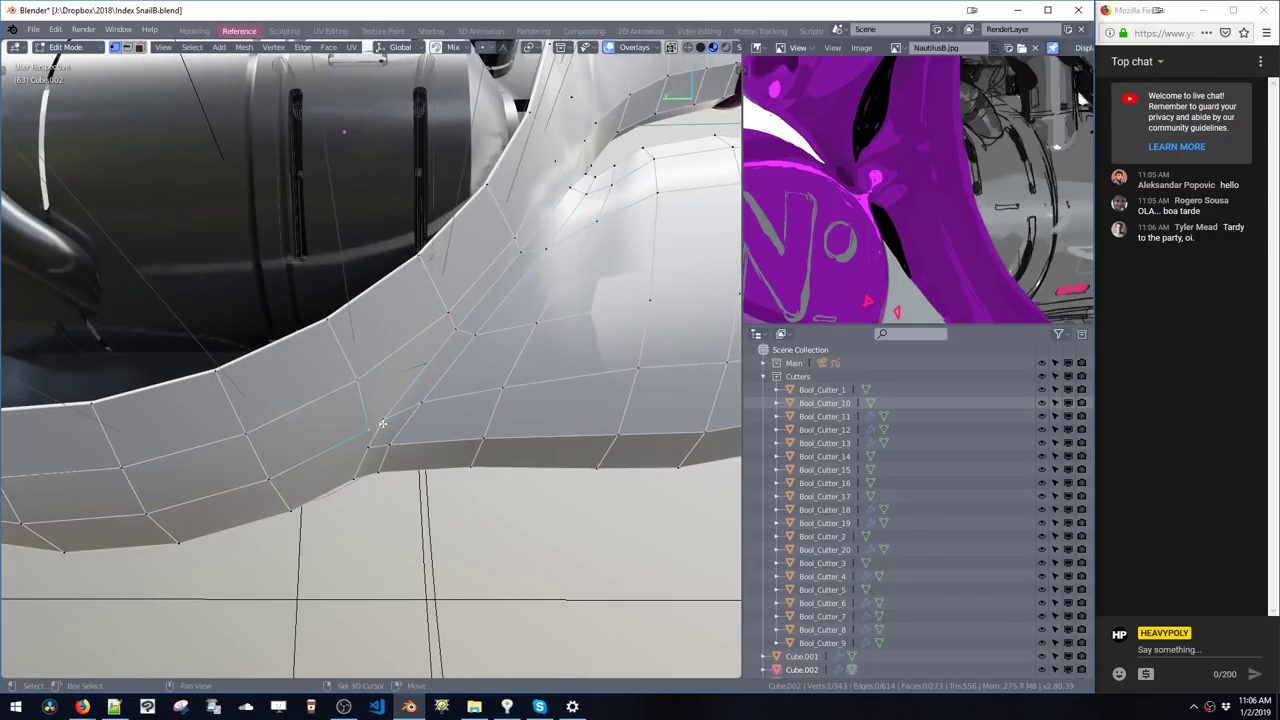
key(ctrl+j)
middle_drag(379, 443, 490, 408)
key(g)
key(g)
click(356, 404)
key(j)
click(344, 347)
- Move the vertex near the upper end of the beveled seam to even out the strip
key(g)
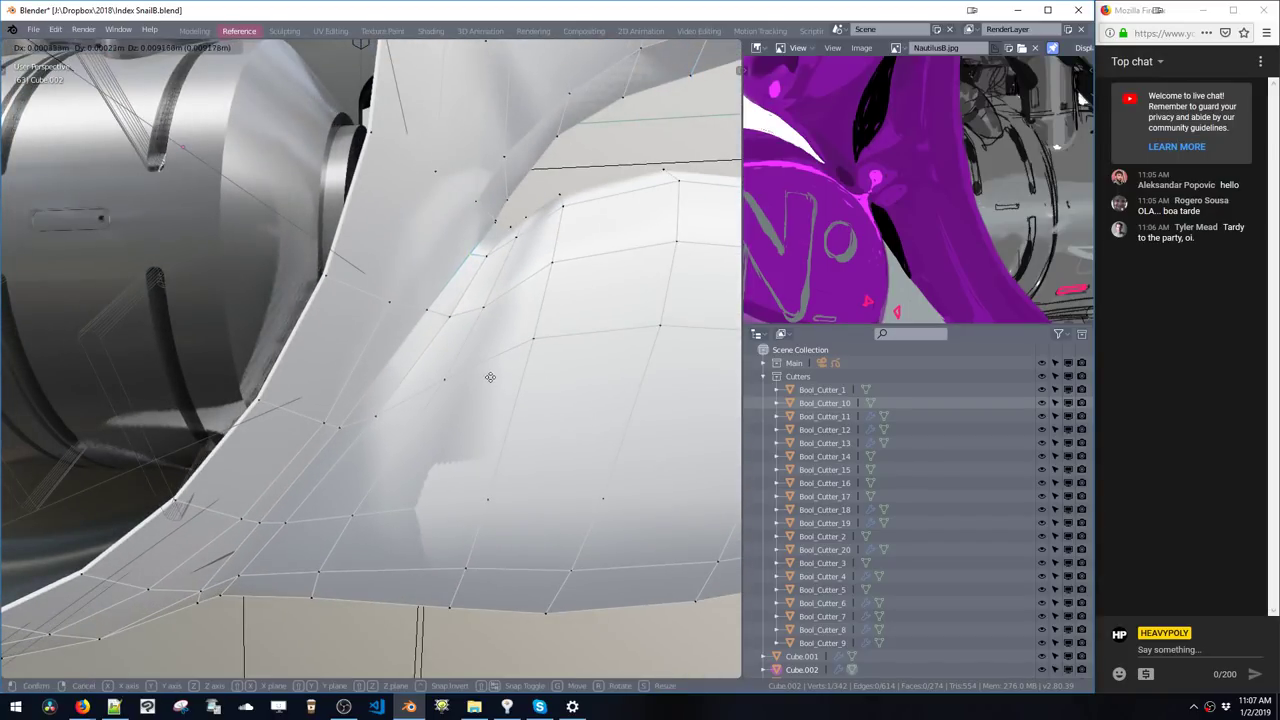
click(500, 352)
middle_drag(500, 352, 371, 294)
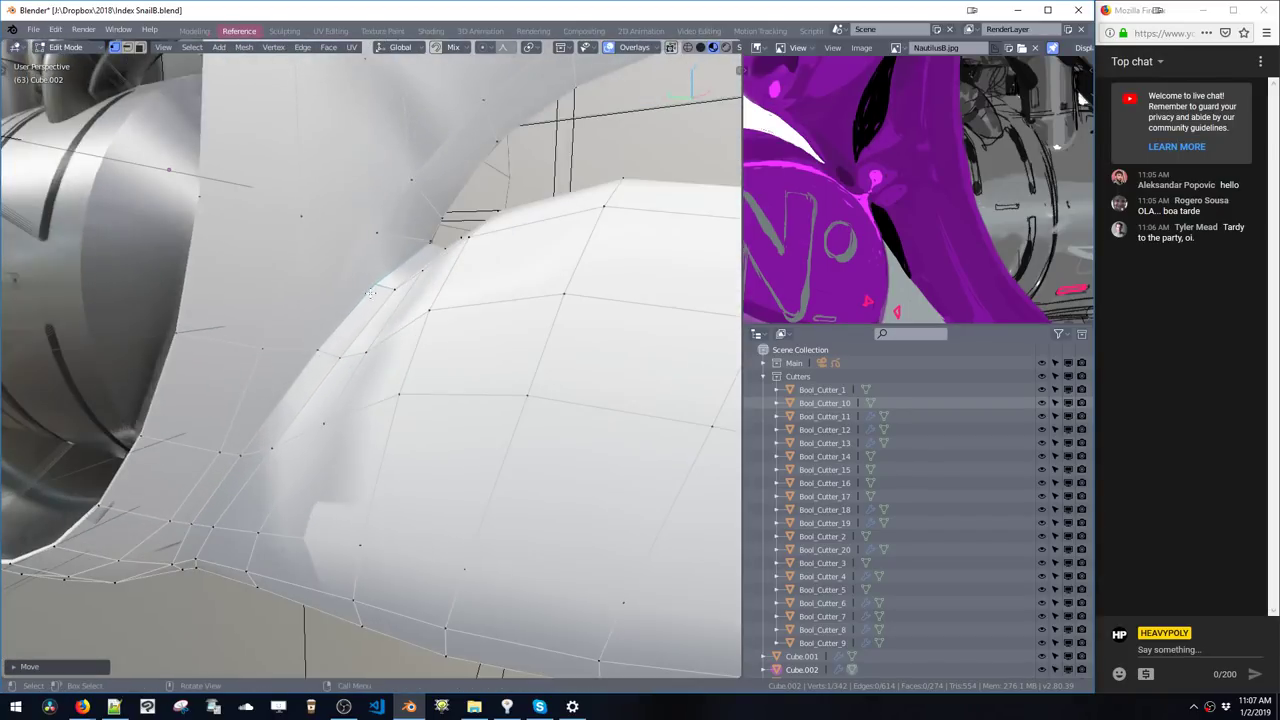
- Switch the viewport to Solid shading with the red glossy material and inspect the upper end of the seam
middle_drag(310, 366, 684, 15)
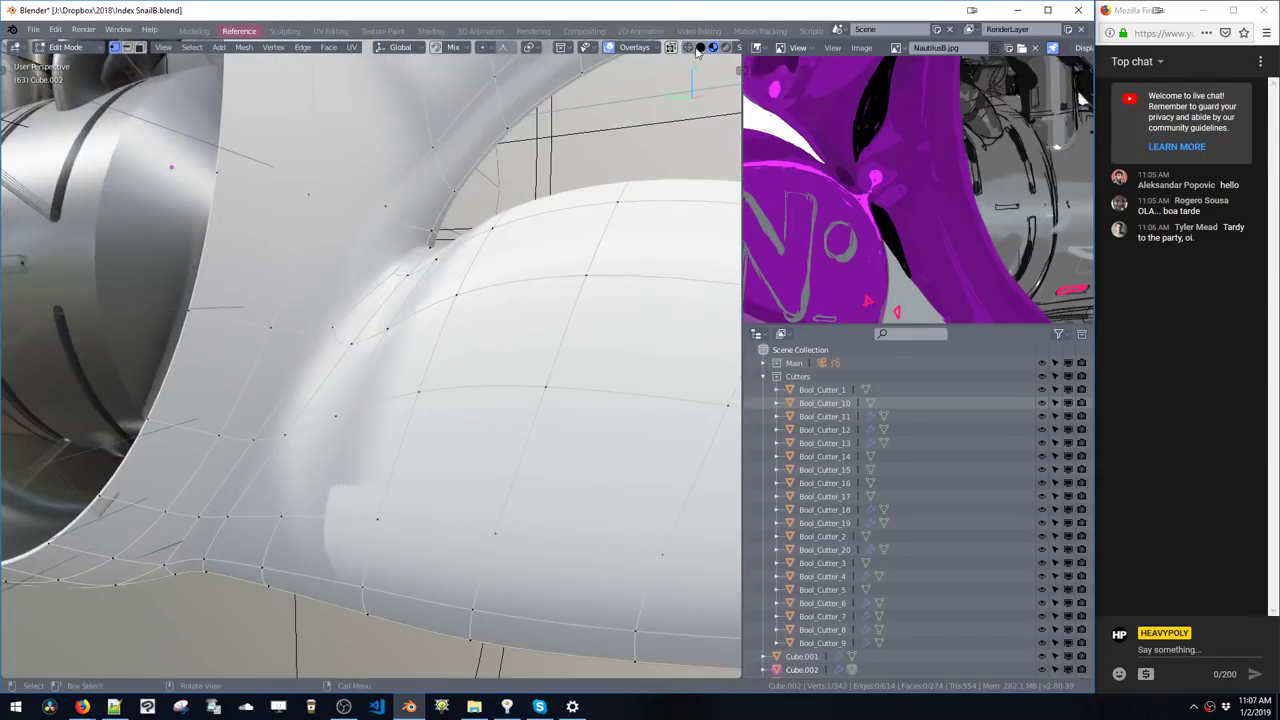
scroll(698, 52, down, 2)
click(714, 48)
click(664, 50)
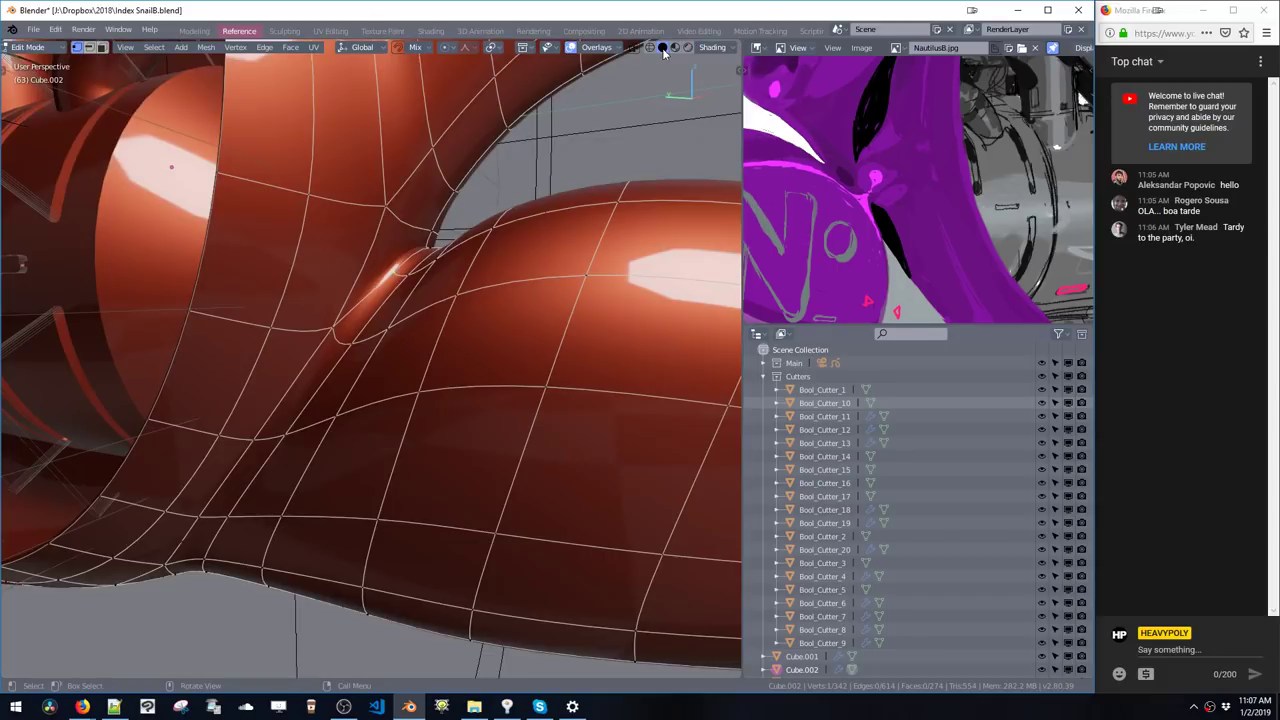
middle_drag(518, 182, 386, 374)
scroll(386, 374, up, 4)
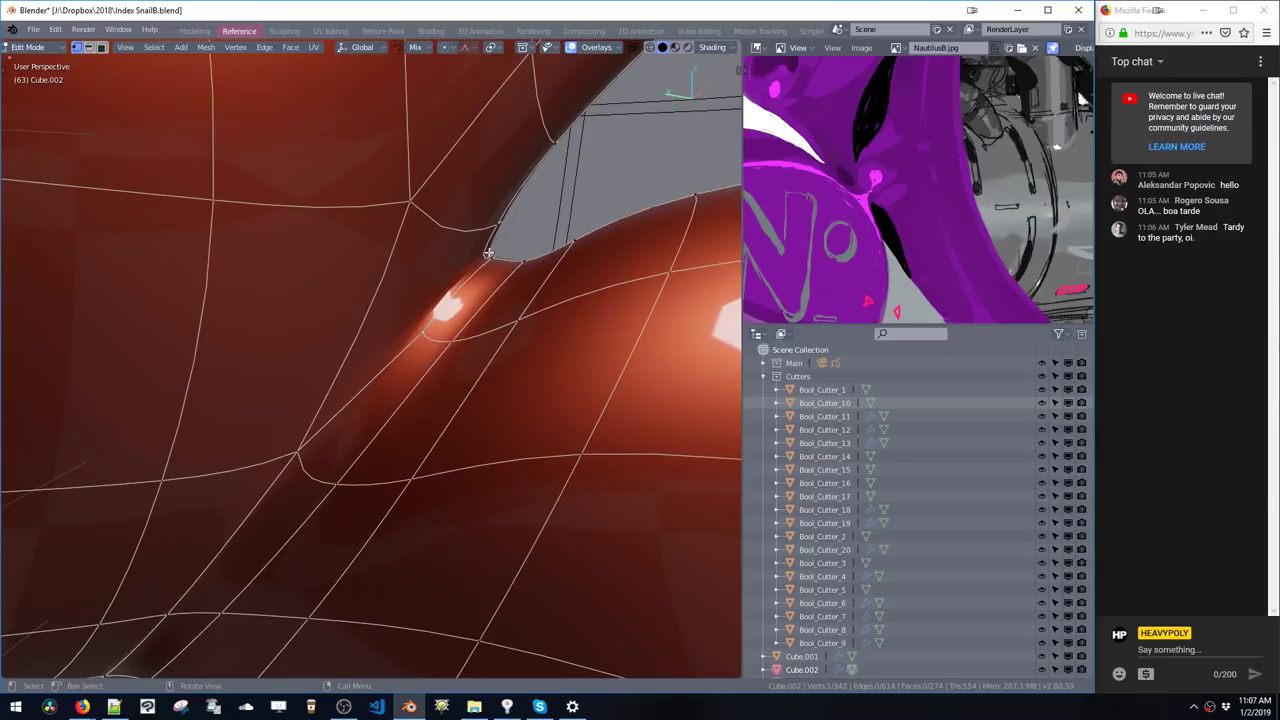
- Dissolve the extra edge beside the upper end of the seam on the engine ring side
middle_drag(489, 252, 357, 327)
key(Tab)
key(2)
click(349, 271)
key(ctrl+x)
key(Tab)
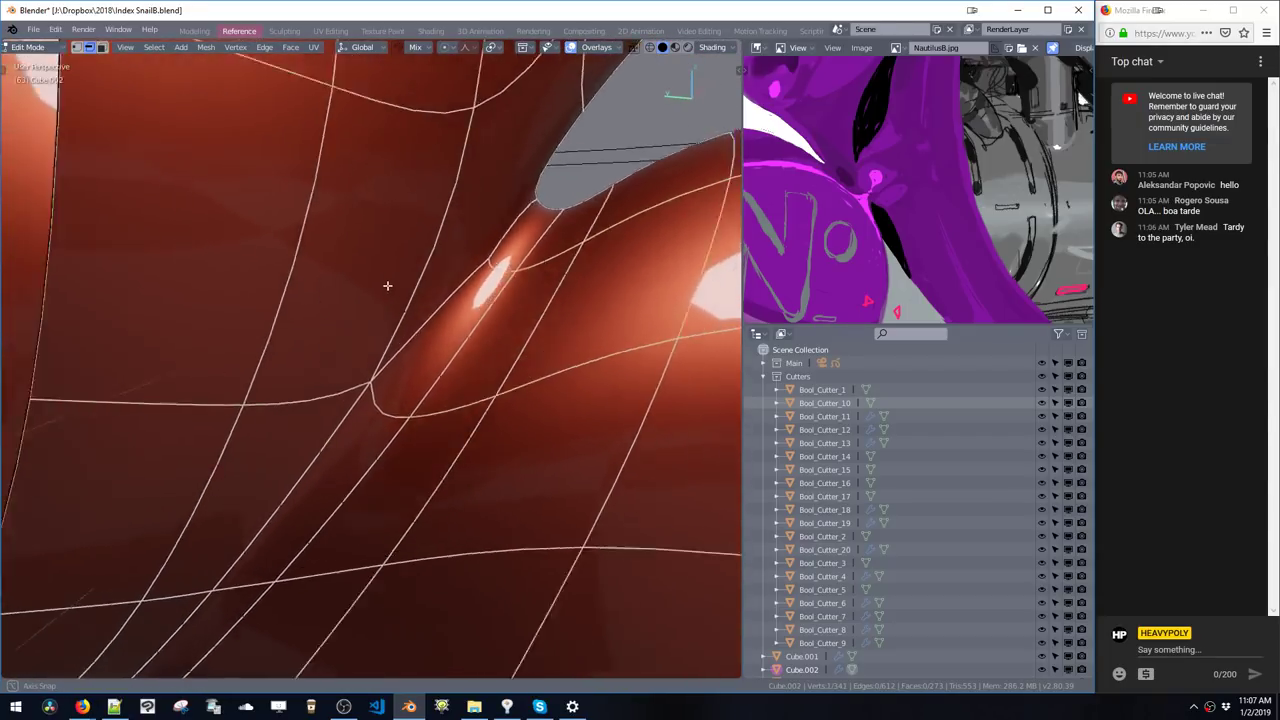
- Try to connect two vertices on the ring surface beside the upper seam with a new edge
key(Tab)
scroll(357, 325, down, 3)
key(space)
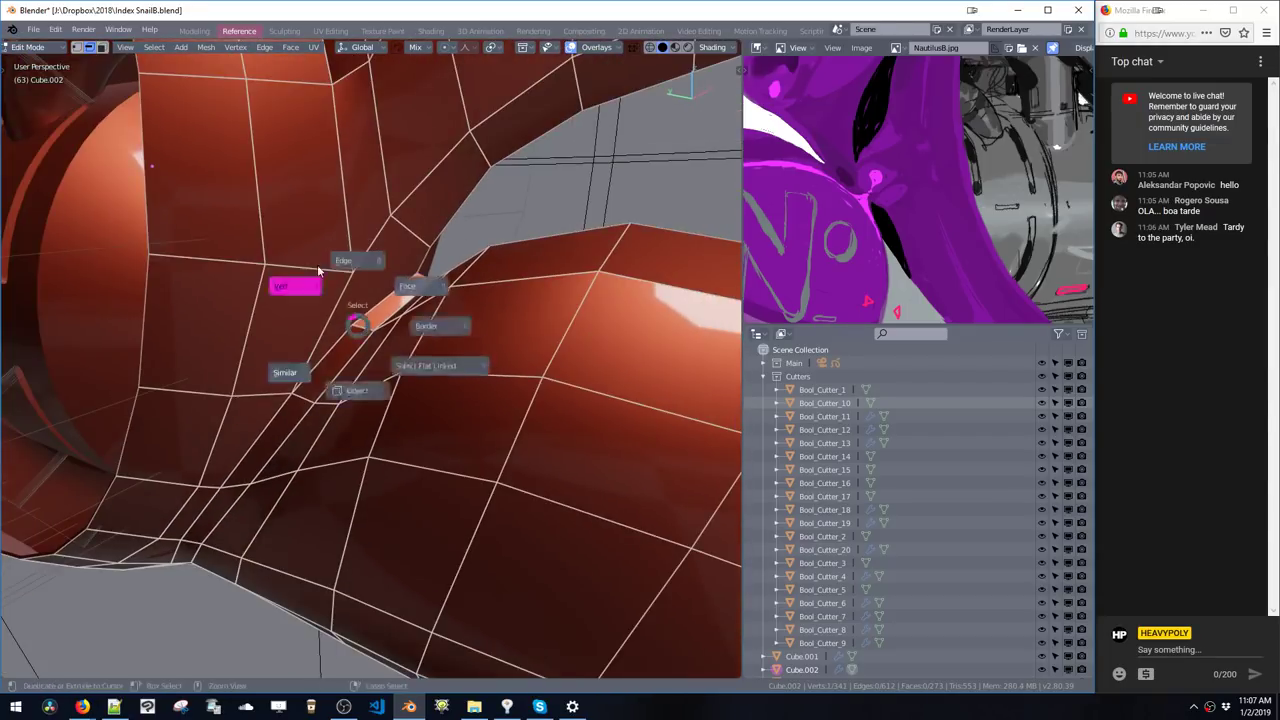
click(298, 287)
middle_drag(302, 290, 382, 280)
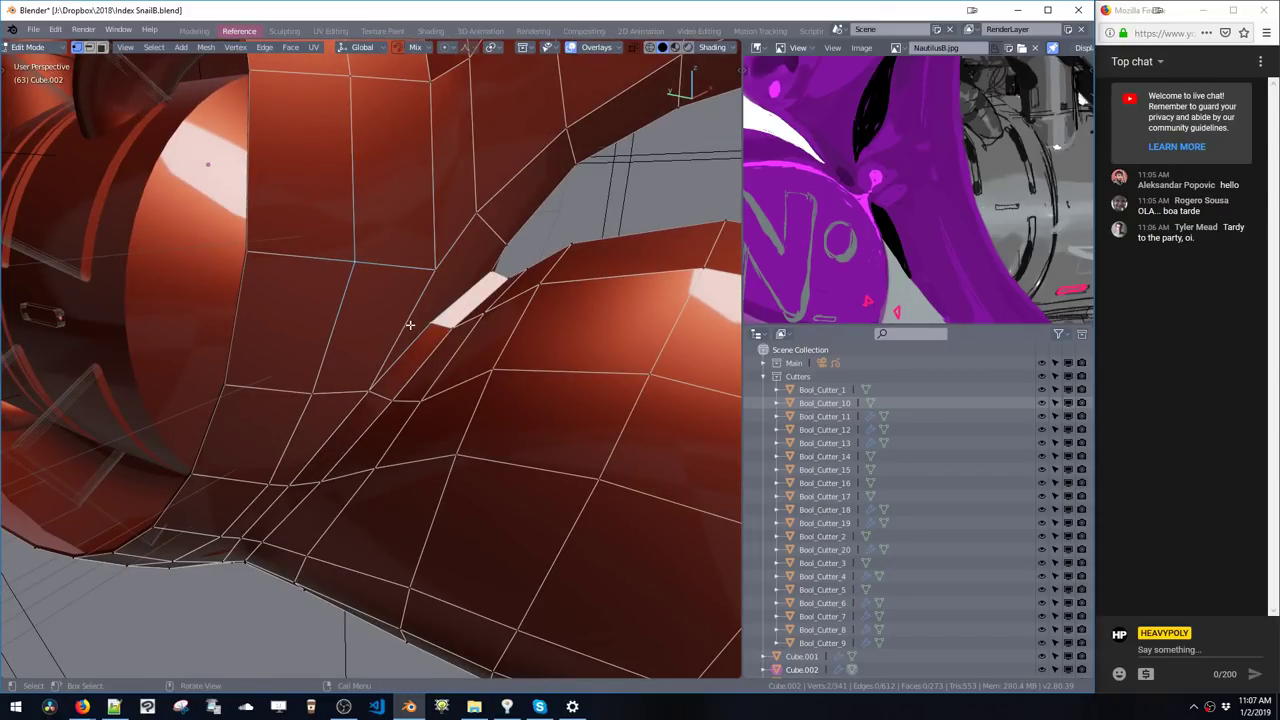
key(j)
key(ctrl+z)
- Isolate the long face beside the upper seam to examine its corners, and reveal the rest of the mesh
key(space)
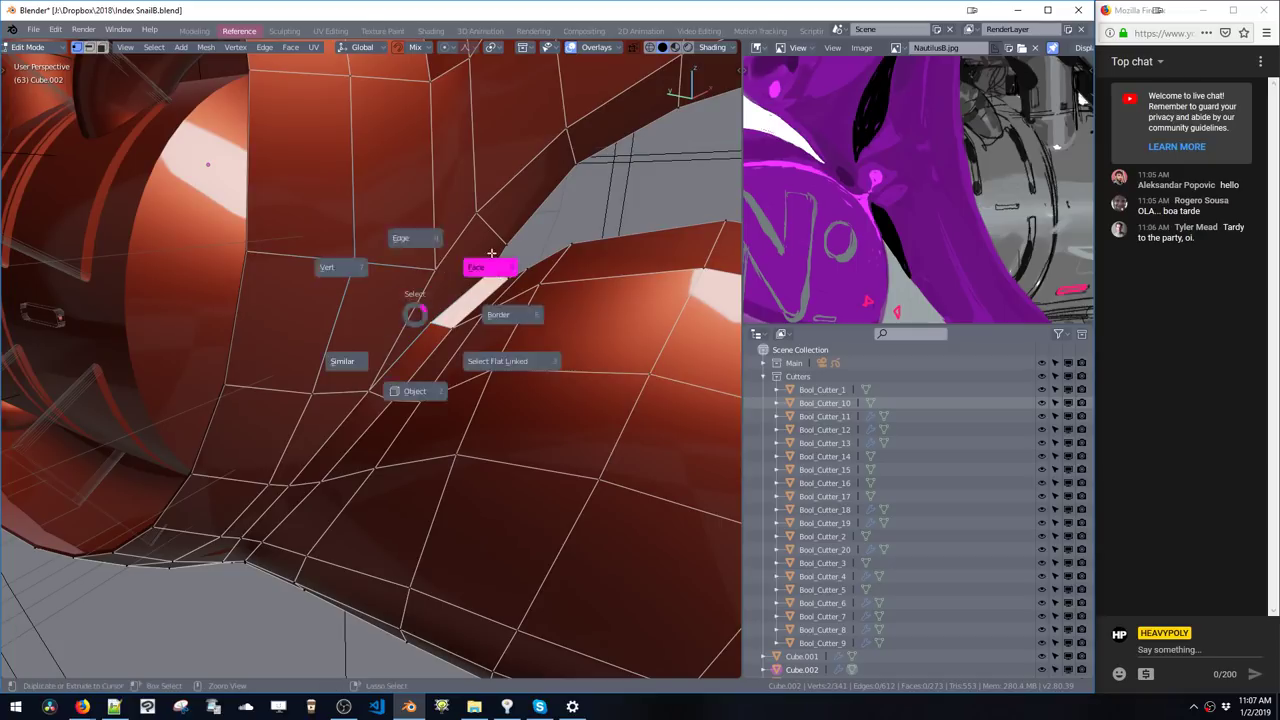
click(489, 257)
click(440, 303)
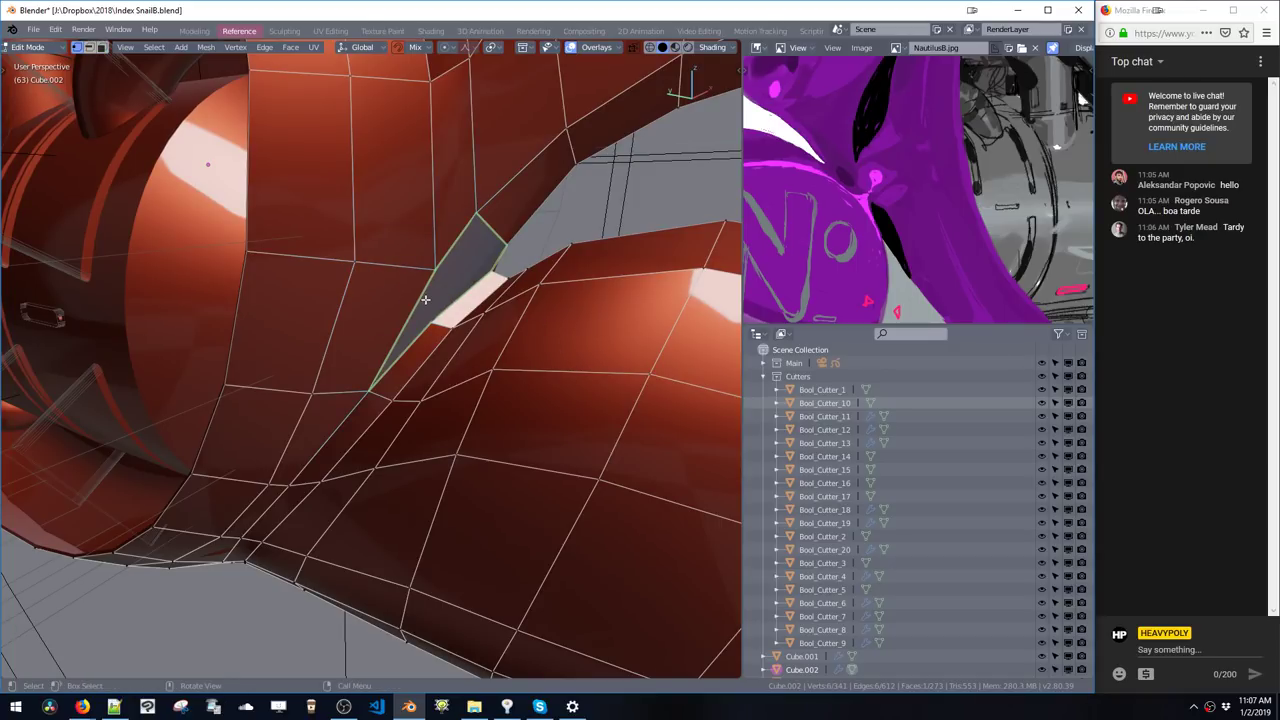
key(shift+h)
middle_drag(403, 260, 389, 186)
key(alt+h)
- Connect the inner ring vertex to the seam vertex with an edge across the long face
click(389, 186)
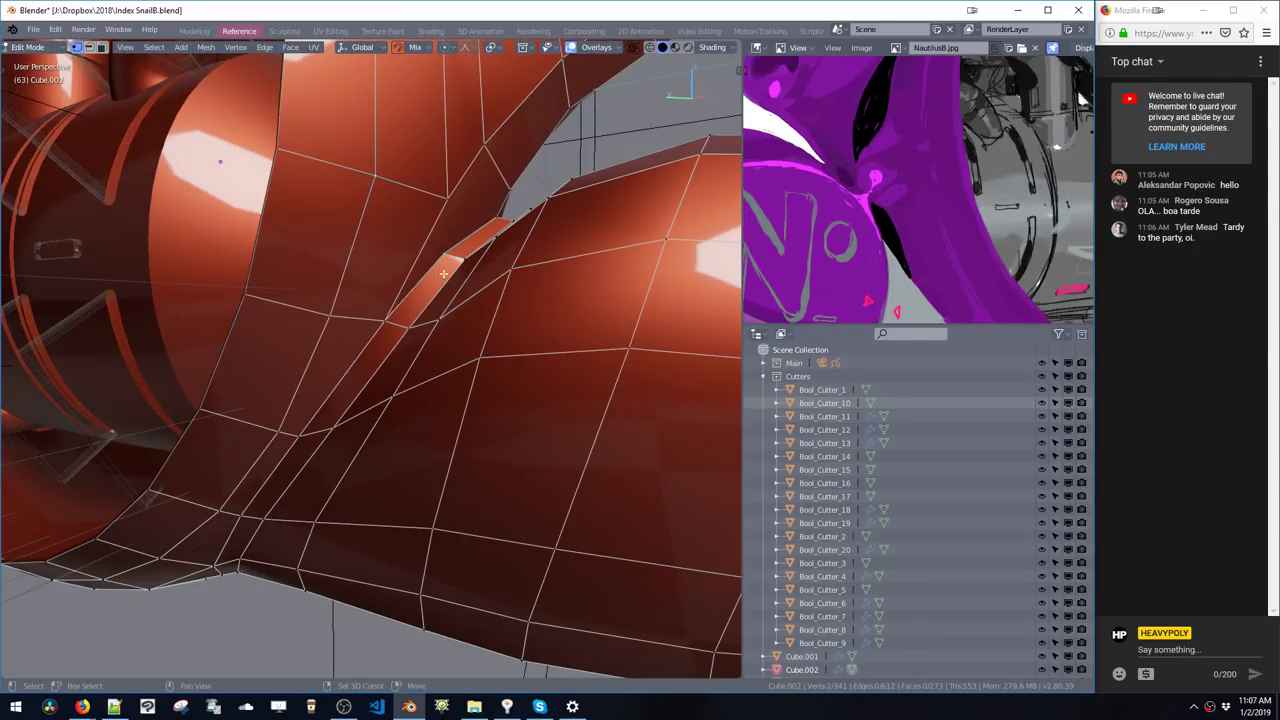
key(j)
key(space)
middle_drag(444, 210, 452, 264)
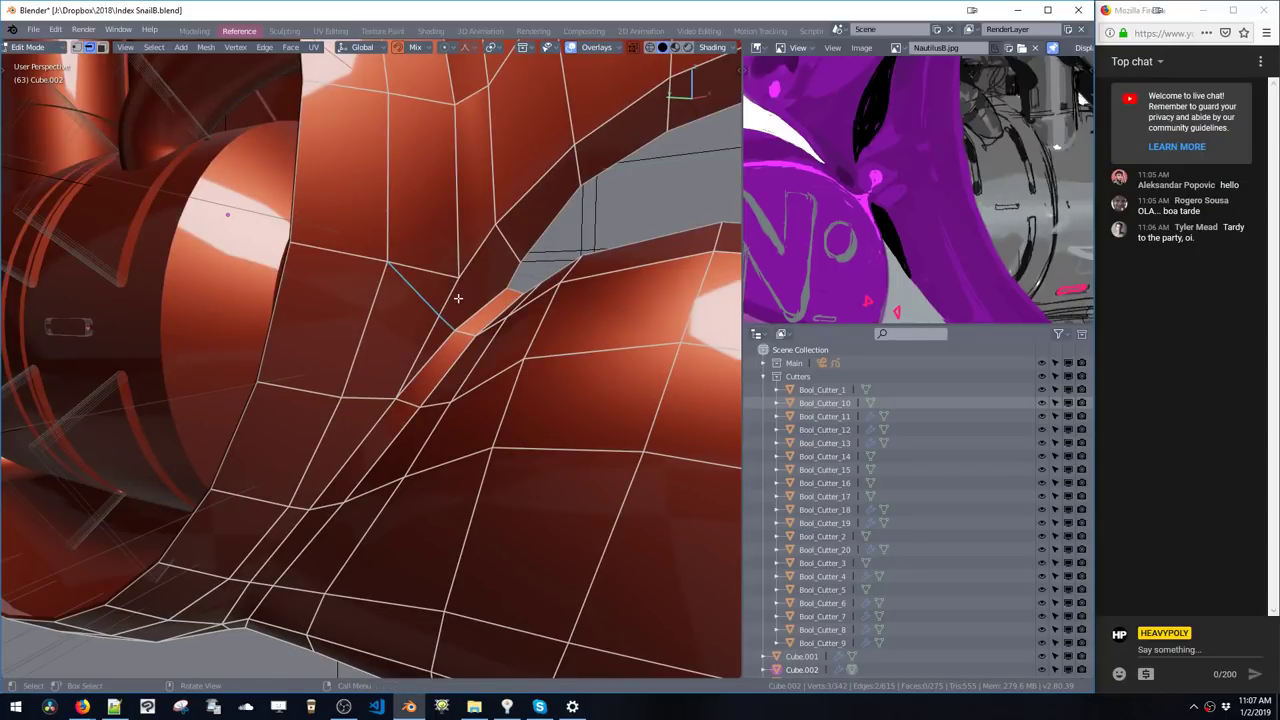
- Dissolve the two leftover edges around the new connection beside the upper seam
middle_drag(495, 238, 418, 316)
key(space)
click(424, 296)
key(ctrl+x)
scroll(424, 296, down, 4)
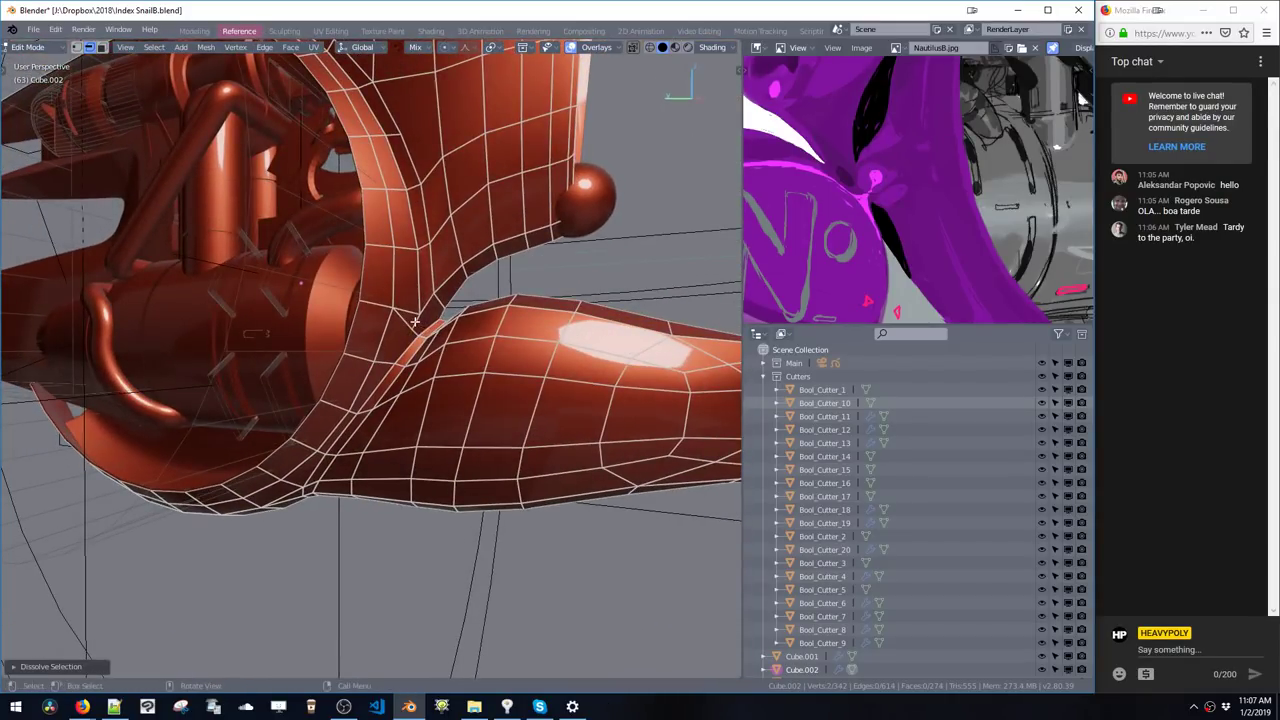
click(416, 314)
key(ctrl+x)
- Slide the vertex beside the new connecting edge and check the smoothed hull in Object Mode
key(1)
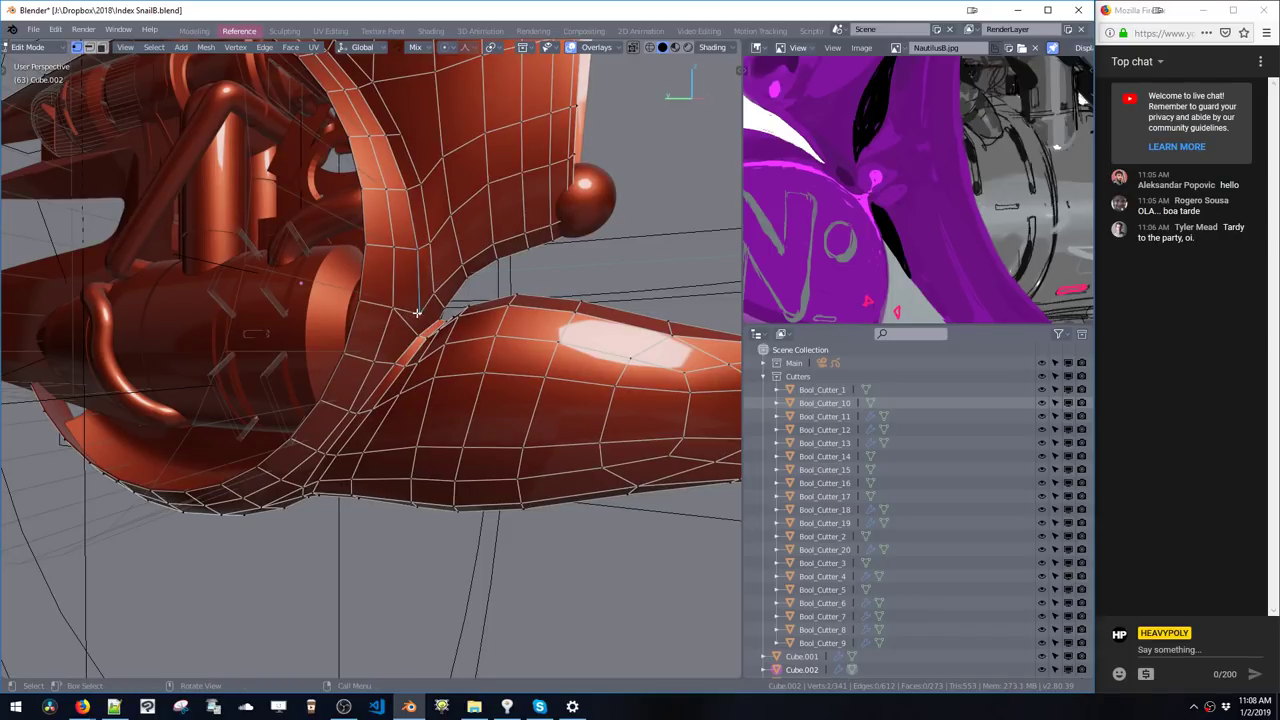
click(418, 318)
key(shift+v)
click(424, 311)
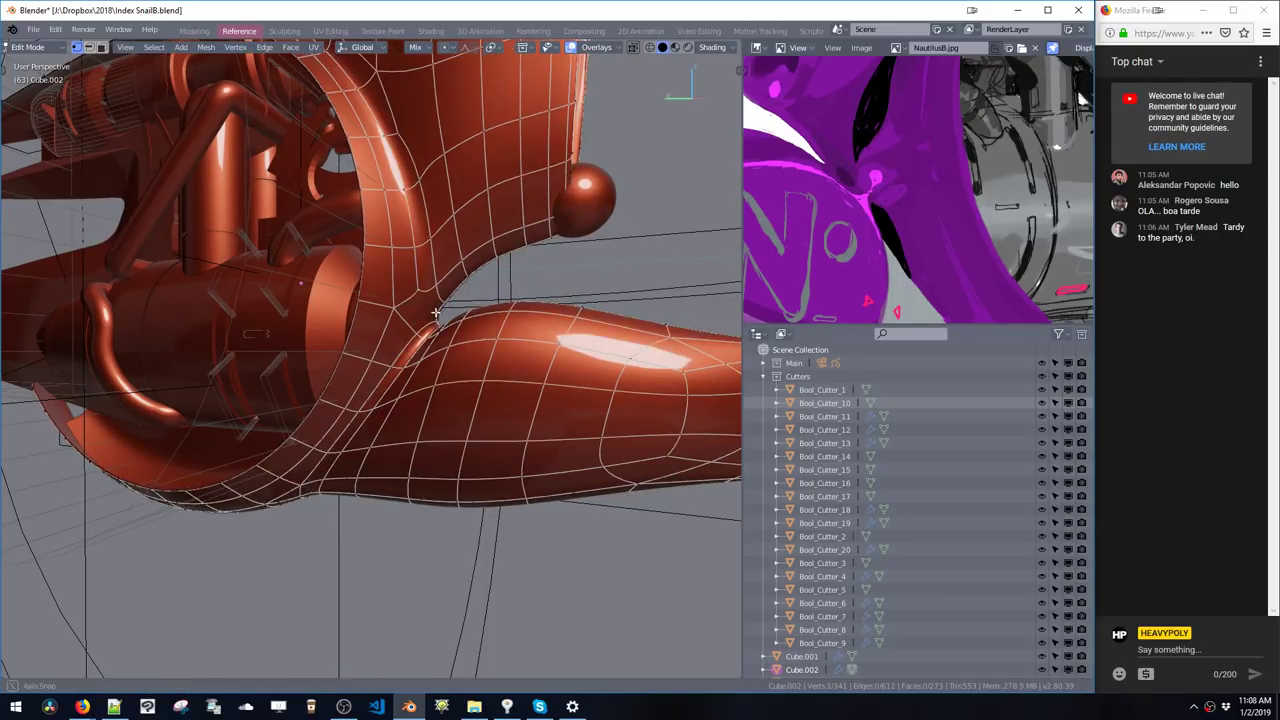
mouse_move(434, 314)
middle_down()
mouse_move(372, 330)
mouse_move(295, 325)
mouse_move(281, 345)
mouse_move(433, 334)
mouse_move(453, 342)
mouse_move(452, 368)
mouse_move(452, 283)
mouse_move(472, 284)
mouse_move(441, 332)
mouse_move(415, 344)
mouse_move(417, 320)
middle_up()
key(Tab)
key(space)
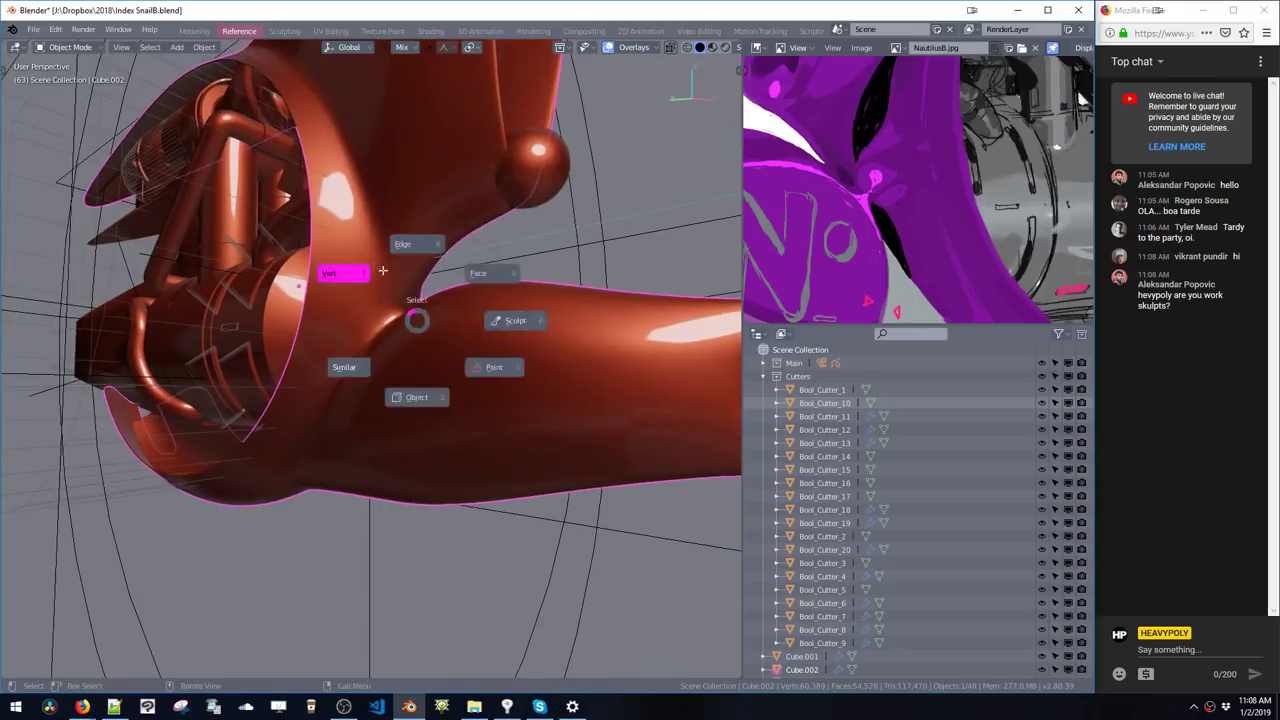
scroll(414, 298, up, 4)
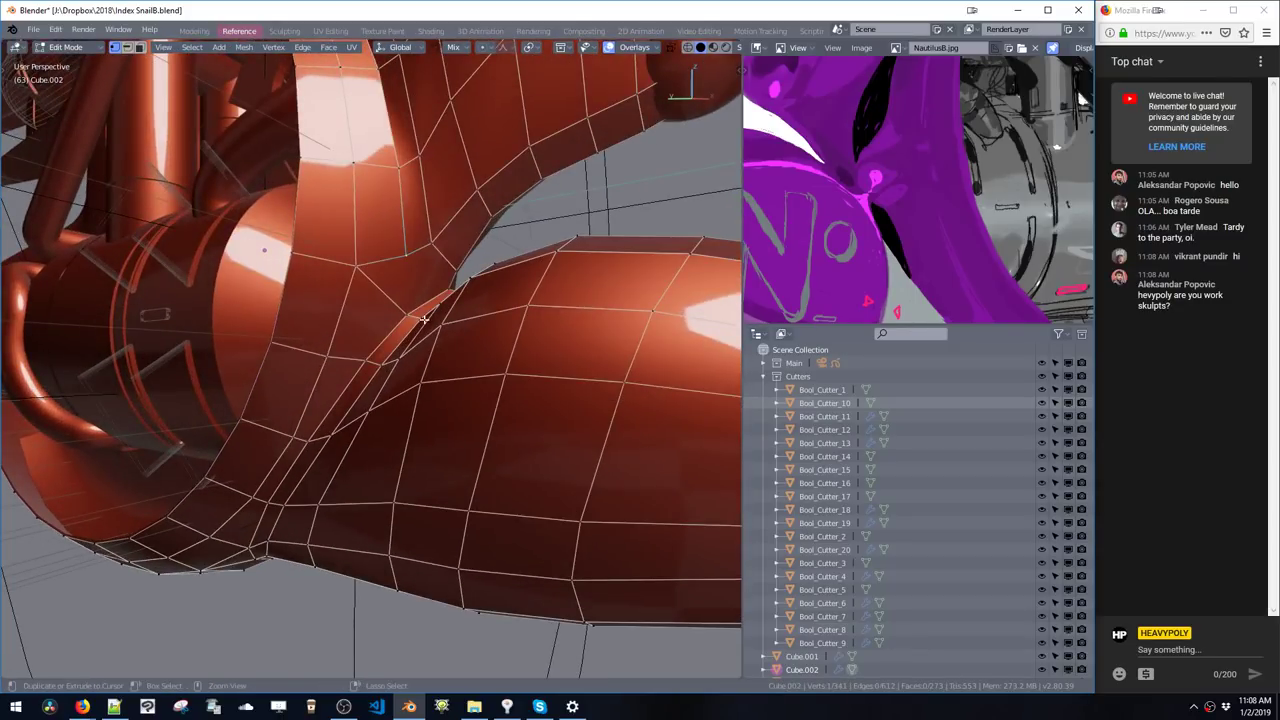
- Undo the rerouted edges and vertex slide beside the upper end of the seam
key(ctrl+2)
key(ctrl+3)
key(ctrl+z)
key(ctrl+z)
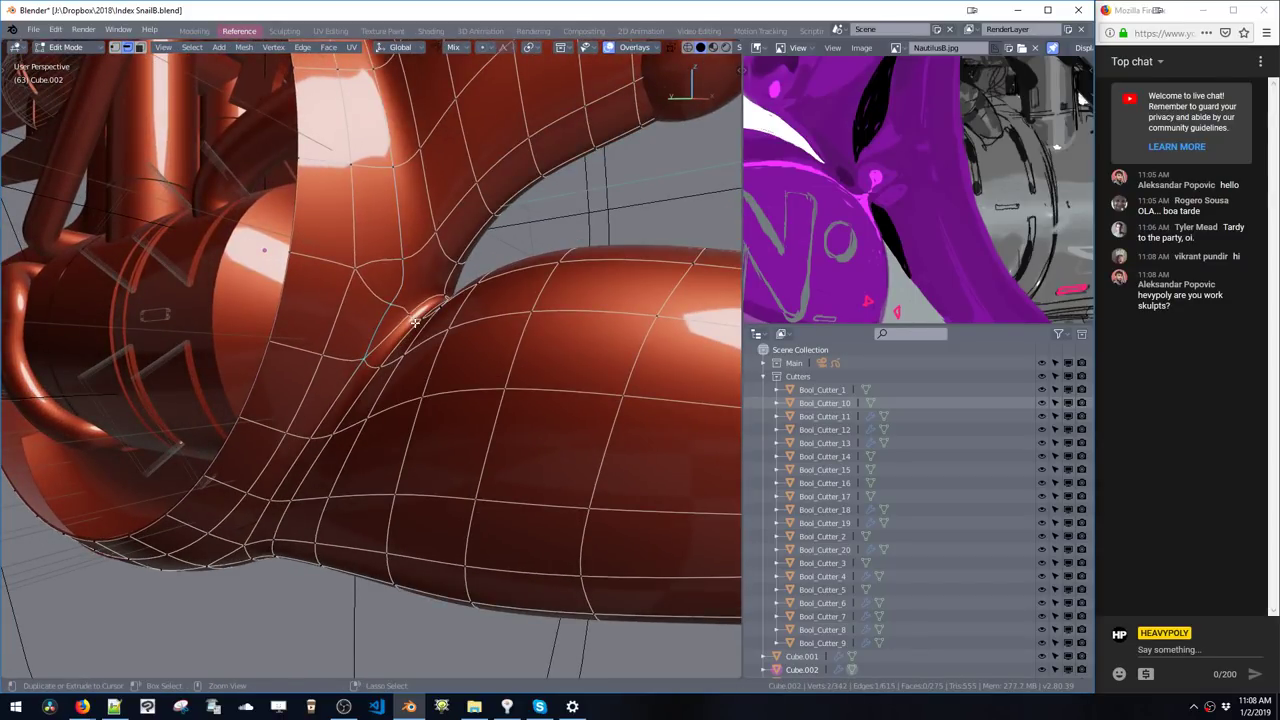
key(ctrl+z)
key(Tab)
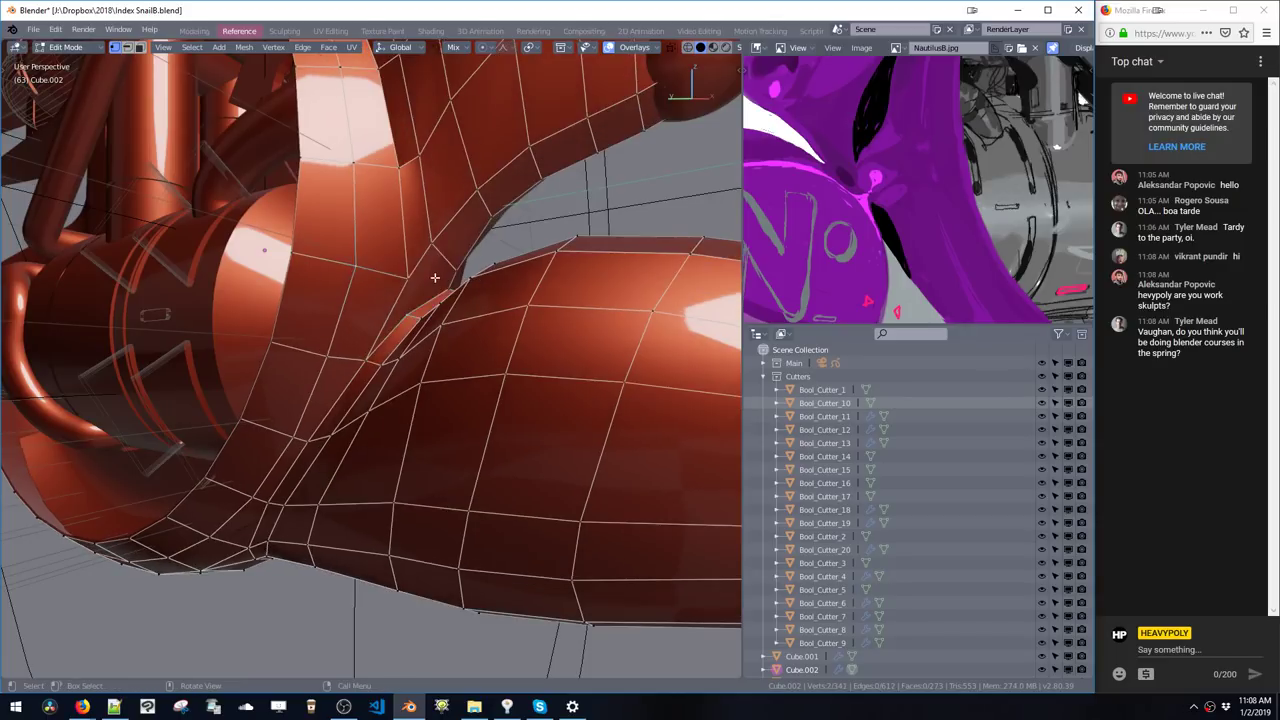
- Dissolve the edge loop running from the upper end of the seam along the top of the lower body
middle_drag(433, 277, 469, 280)
key(Tab)
mouse_move(466, 339)
middle_down()
mouse_move(422, 371)
mouse_move(304, 357)
mouse_move(443, 344)
mouse_move(467, 328)
mouse_move(455, 346)
mouse_move(470, 320)
middle_up()
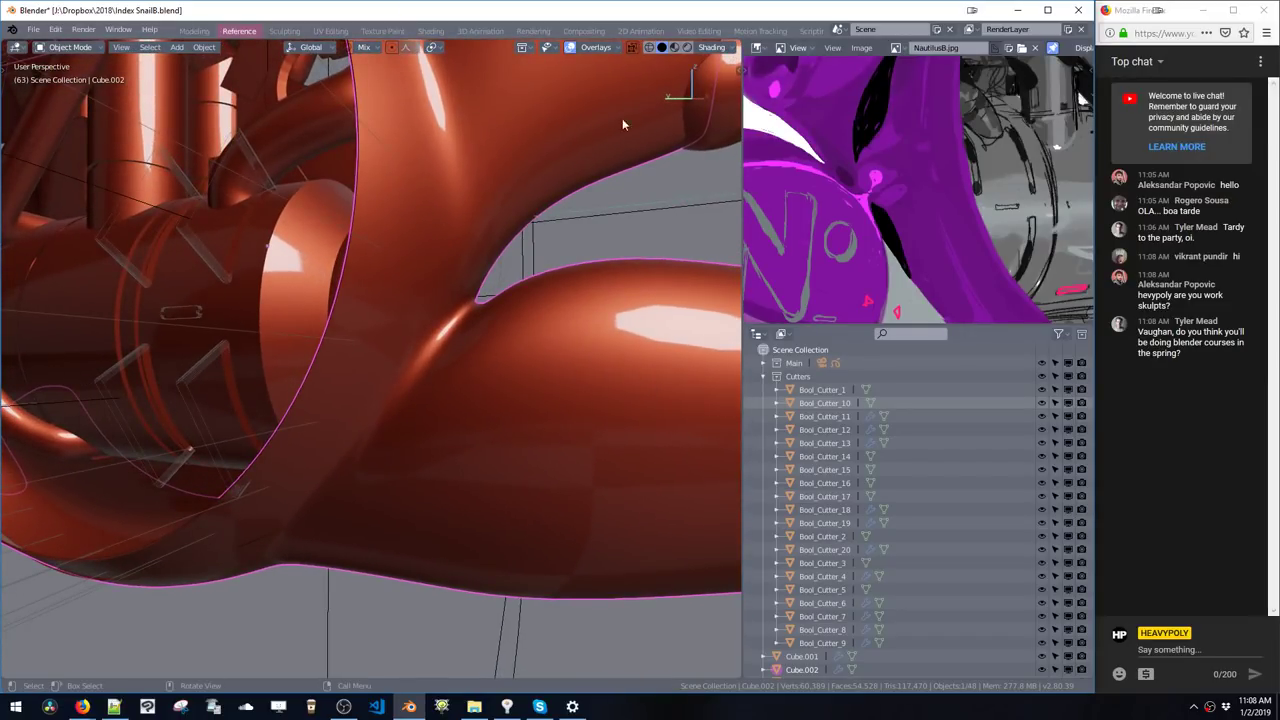
middle_drag(380, 400, 442, 309)
key(space)
click(393, 229)
middle_drag(393, 232, 462, 349)
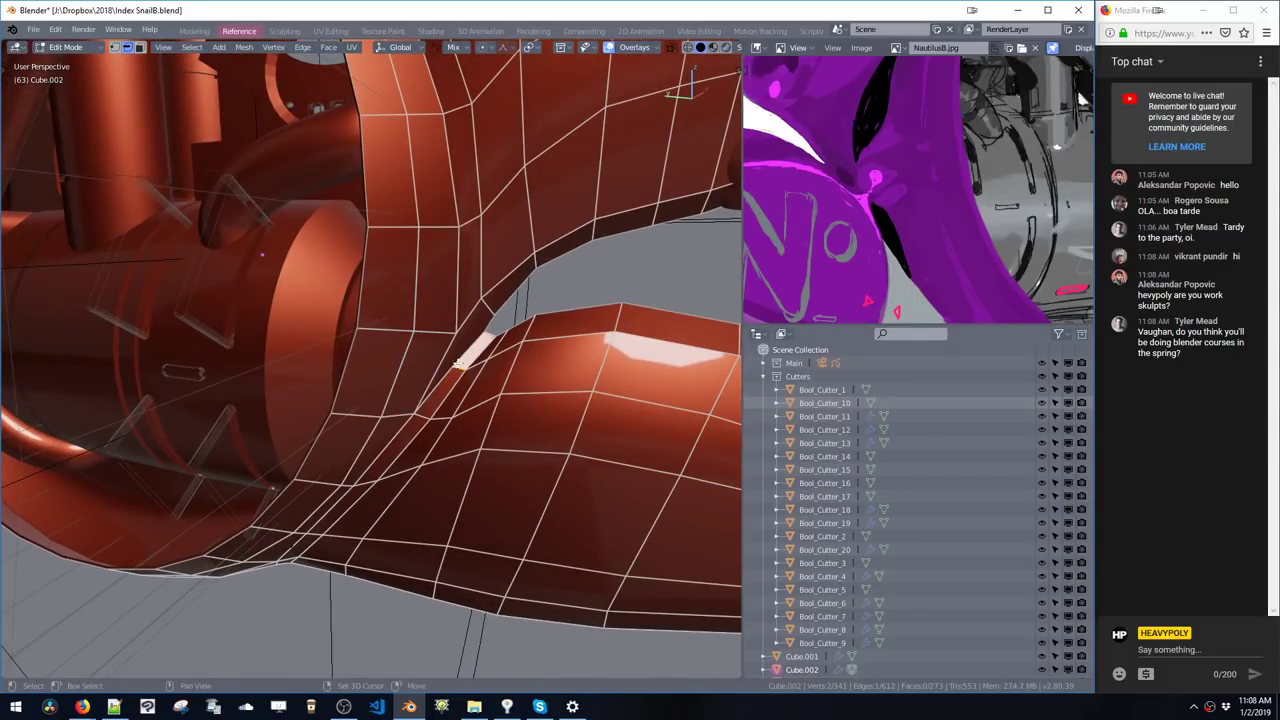
shift+double_click(476, 360)
middle_drag(476, 360, 501, 366)
key(ctrl+x)
- Compare the smoothed shape of the lower body with the snail body in the reference image
key(space)
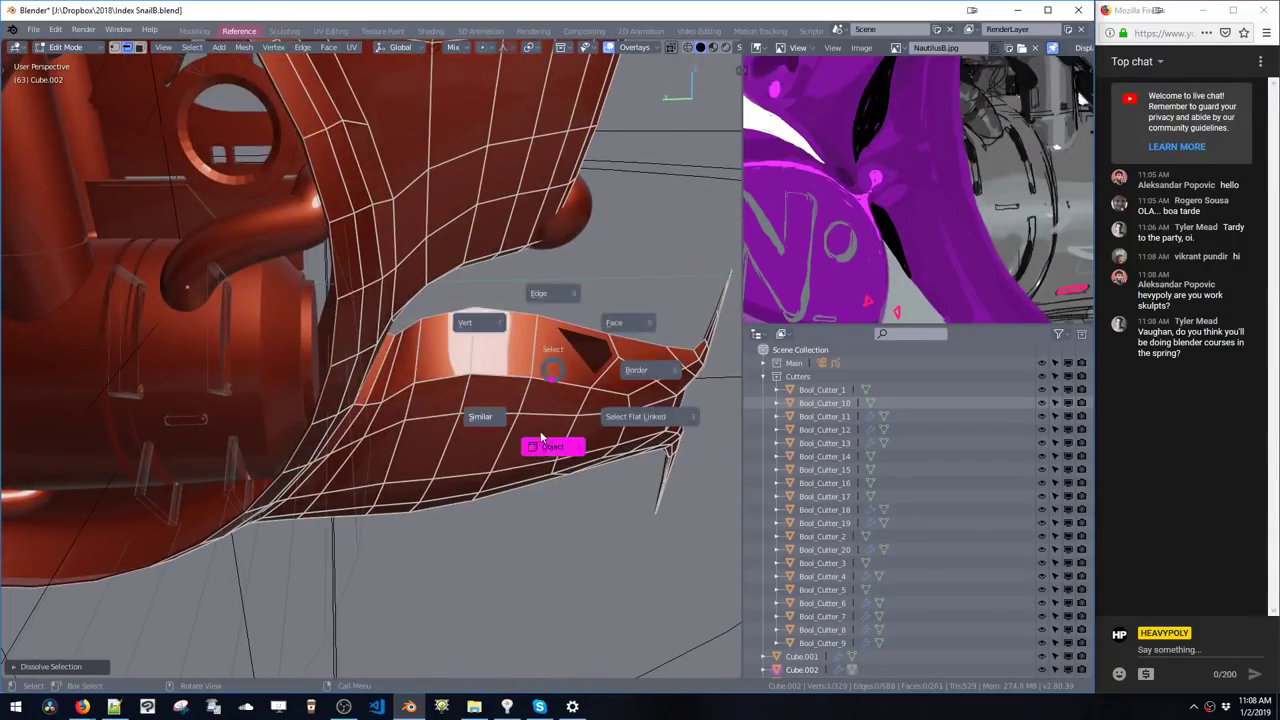
click(541, 438)
key(space)
click(516, 306)
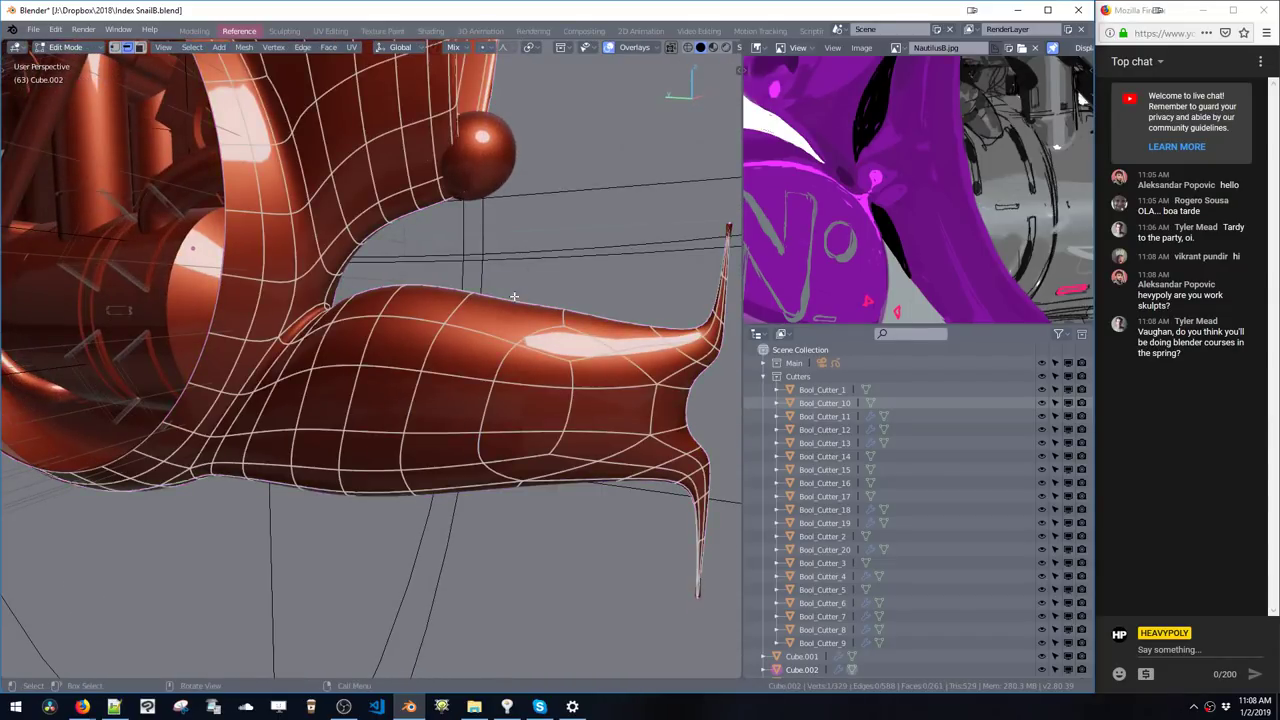
middle_drag(530, 278, 516, 318)
key(Tab)
ctrl+middle_drag(925, 252, 936, 208)
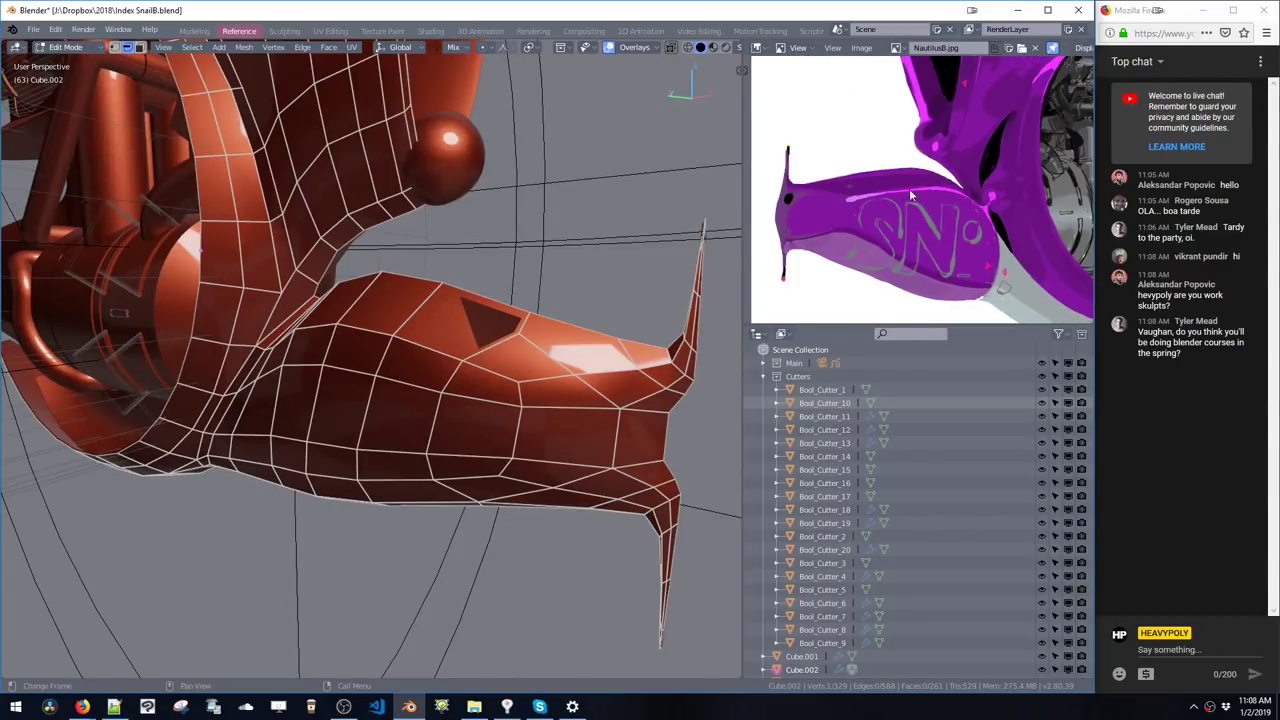
middle_drag(610, 359, 612, 357)
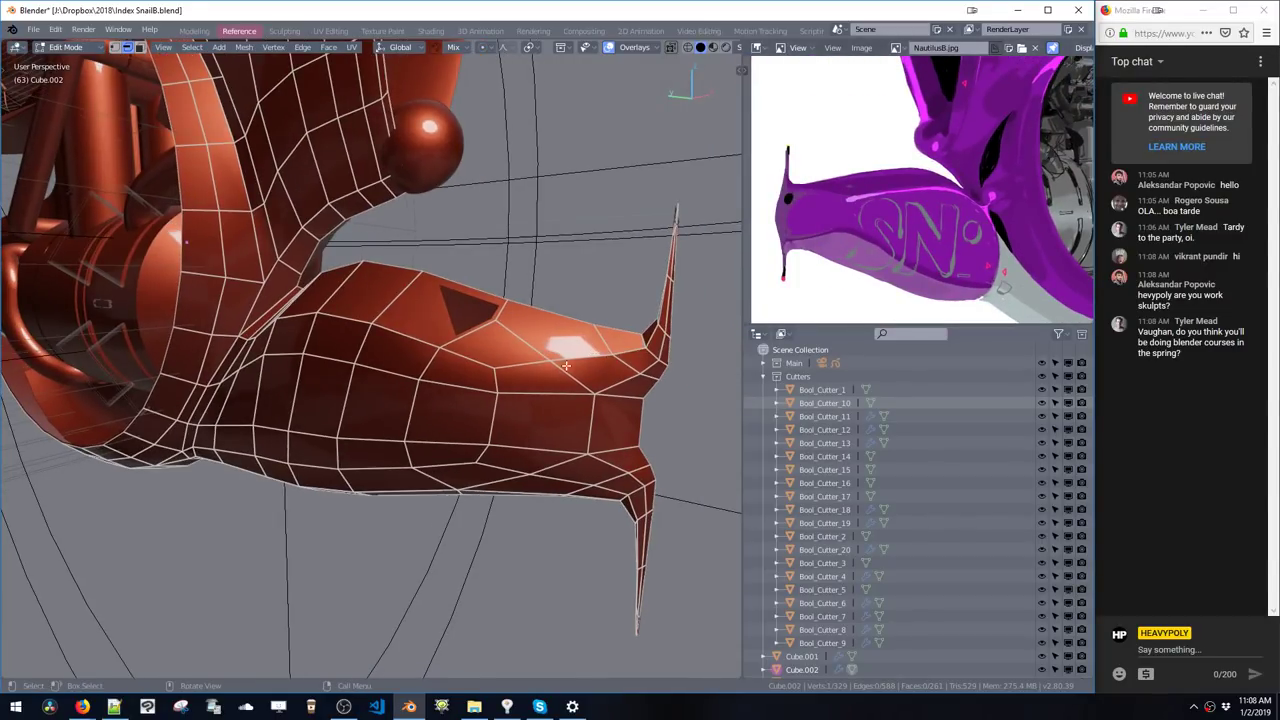
- Select the edge chain along the upper side of the lower body and scale it along Z
middle_drag(415, 352, 414, 344)
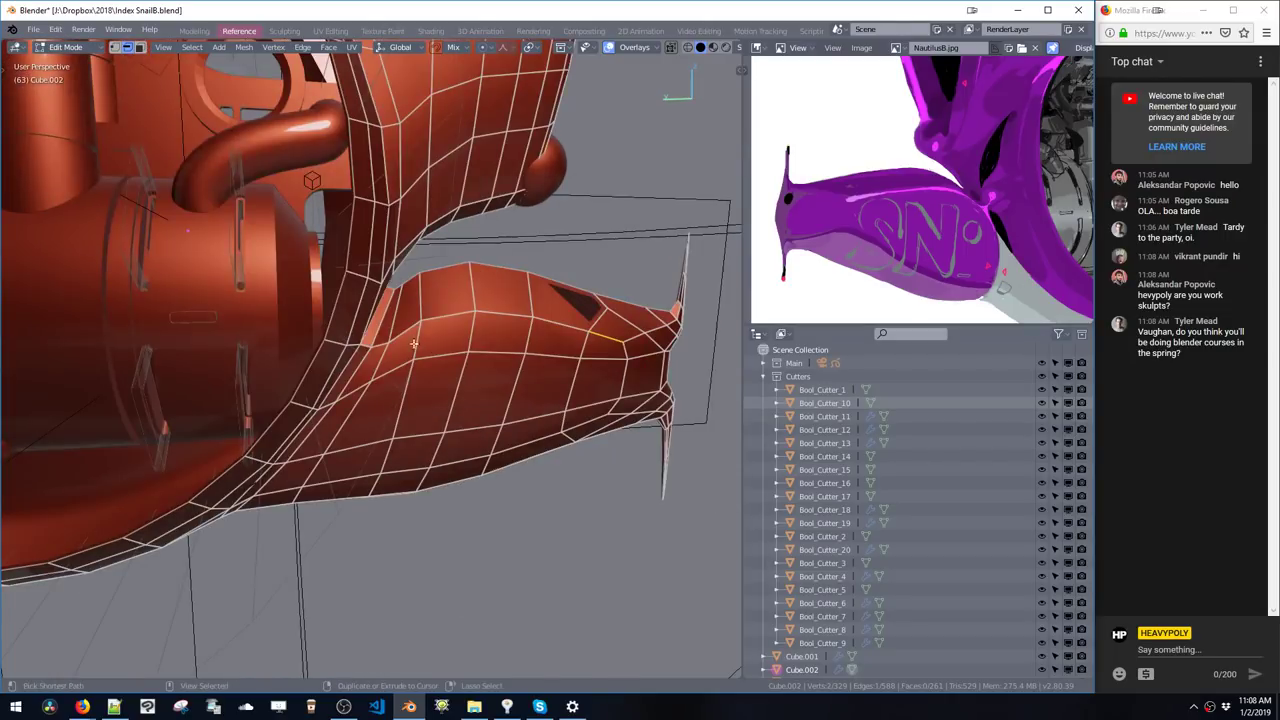
ctrl+click(434, 323)
shift+click(402, 335)
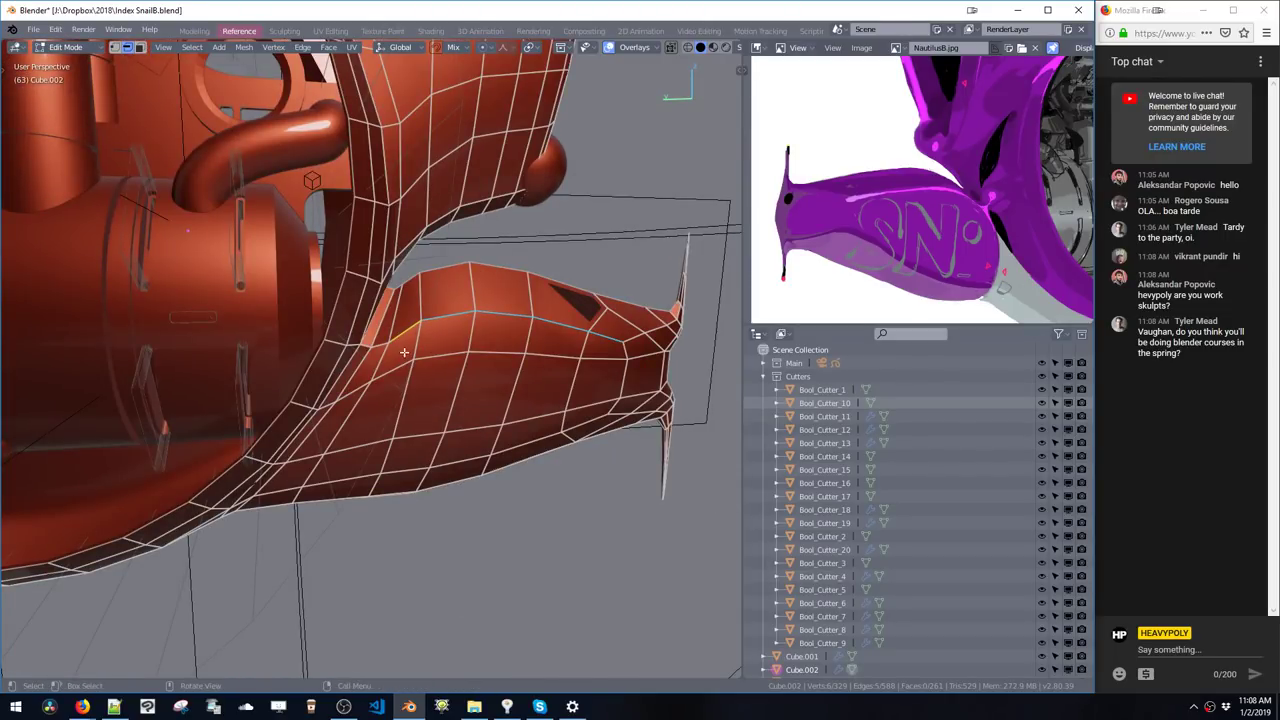
middle_drag(508, 363, 470, 360)
key(s)
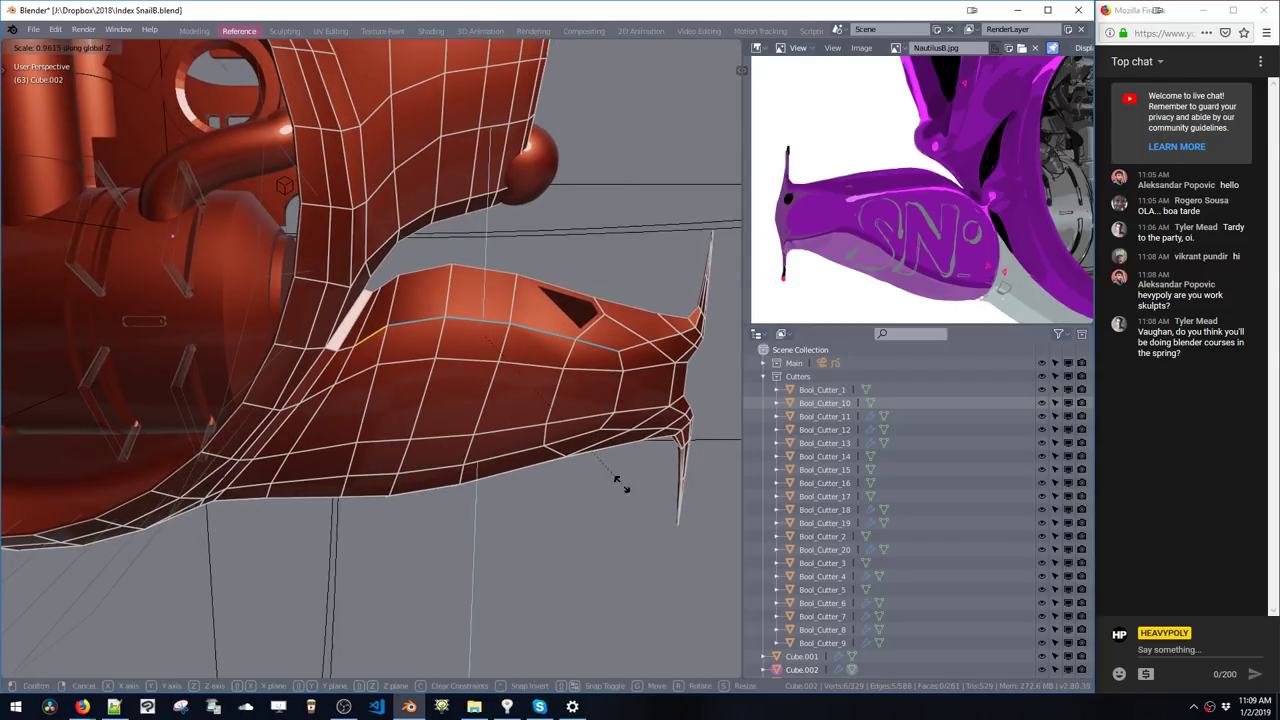
click(594, 438)
- Move the scaled edge chain slightly along Z and check the lower body's contour
key(g)
key(z)
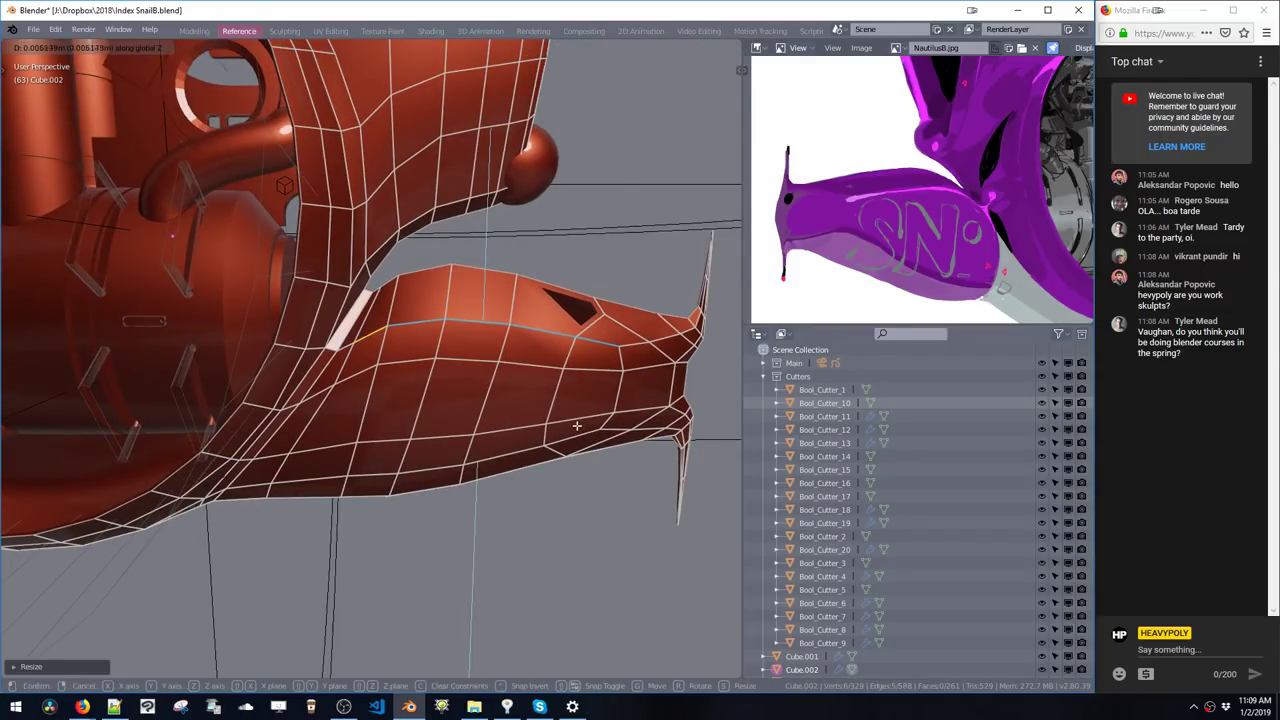
click(578, 425)
middle_drag(578, 425, 572, 385)
click(602, 371)
key(r)
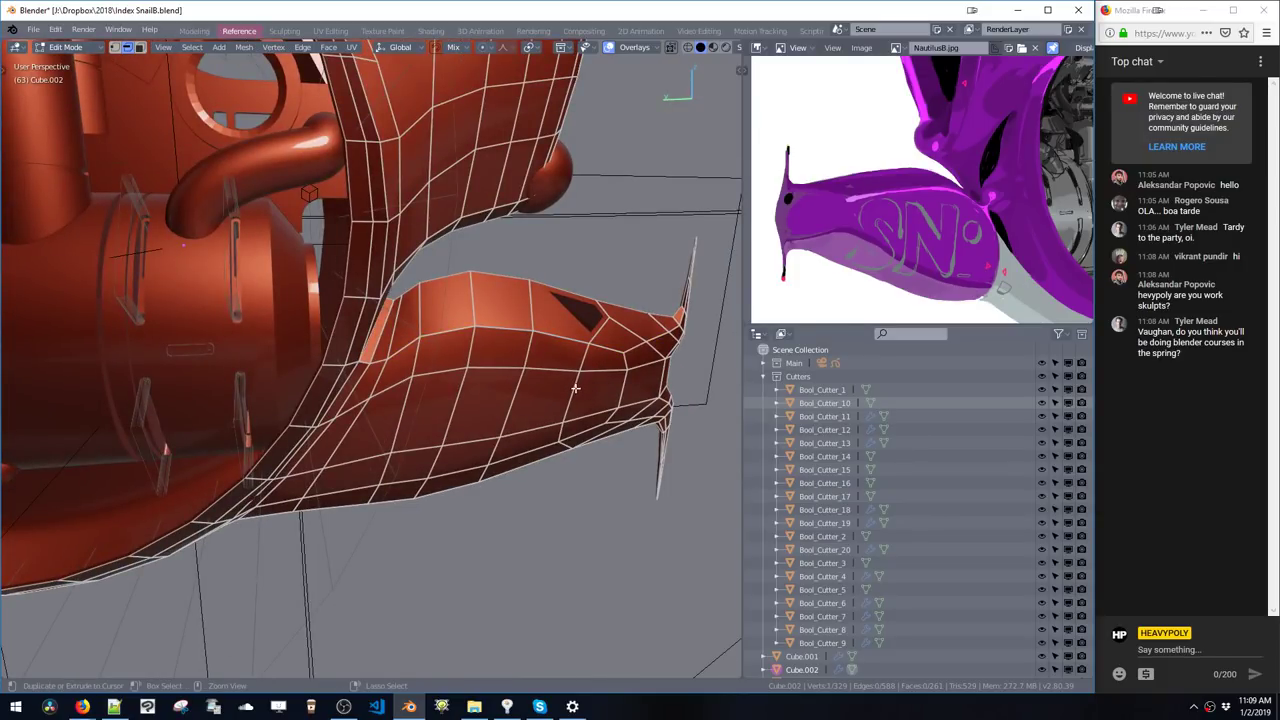
- Undo the chain's scale and move and the dissolving of the upper edge loop
key(ctrl+z)
key(ctrl+z)
key(ctrl+z)
middle_drag(583, 391, 509, 347)
key(ctrl+z)
- Edge-slide the restored loop on the upper side of the lower body closer to its neighbouring loop
key(g)
key(g)
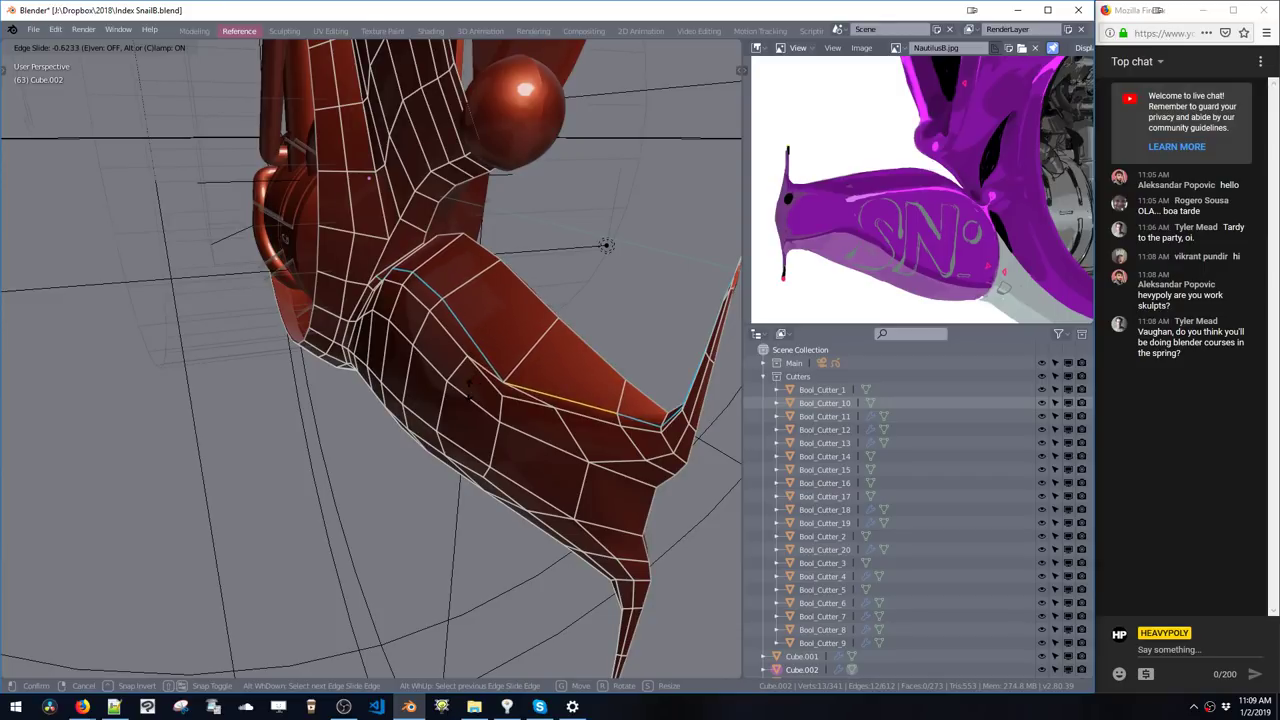
click(606, 245)
middle_drag(606, 245, 479, 289)
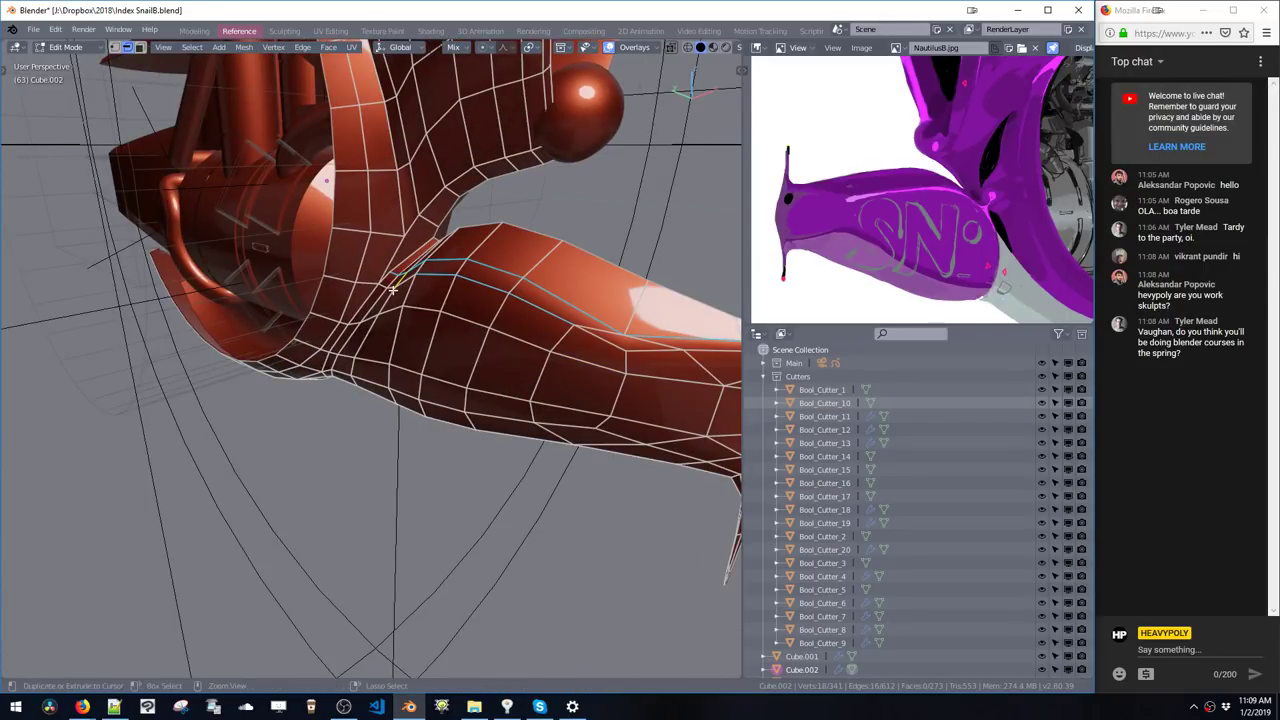
- Select the two neighbouring edge chains along the upper side of the lower body and move them to reshape its contour
key(ctrl+z)
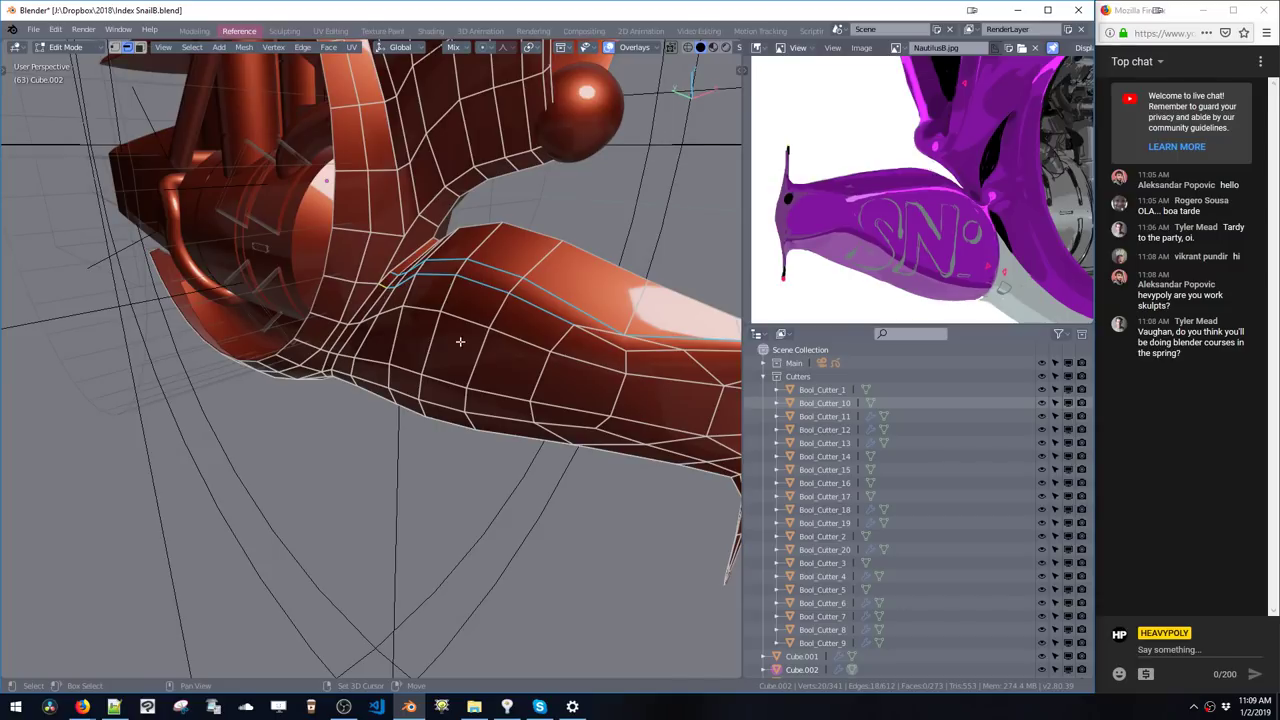
middle_drag(662, 350, 549, 335)
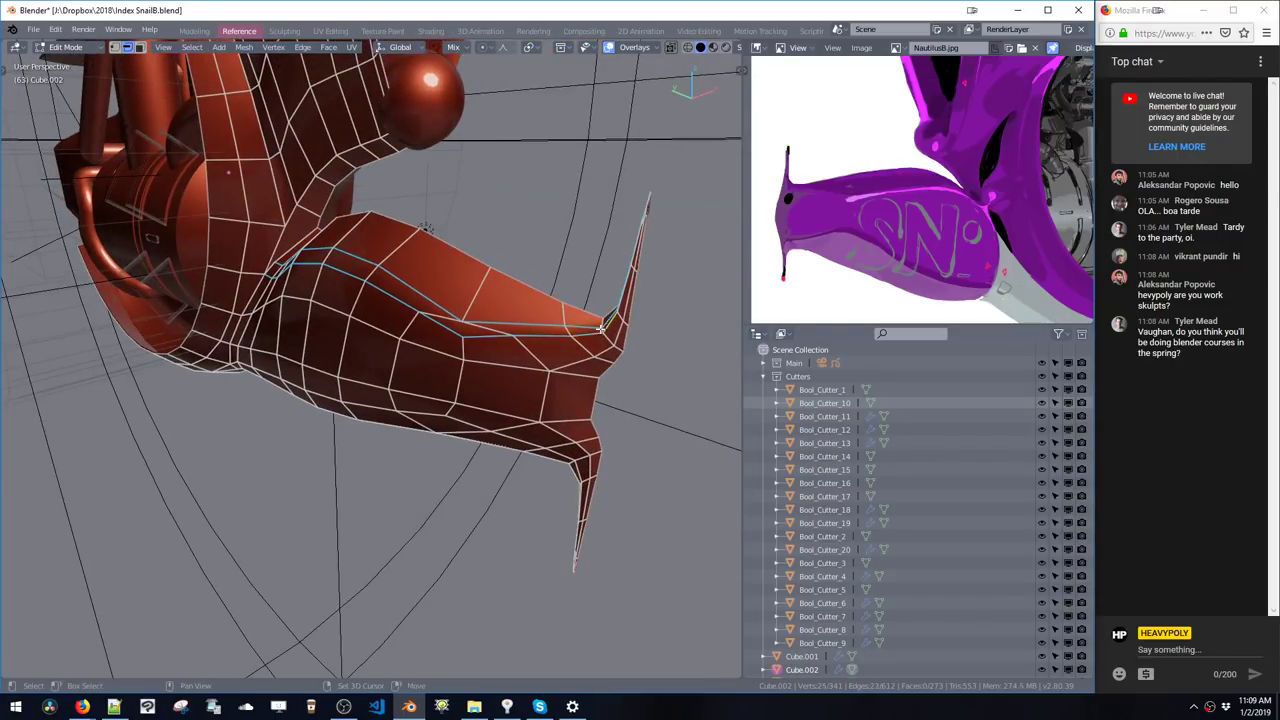
middle_drag(583, 353, 630, 269)
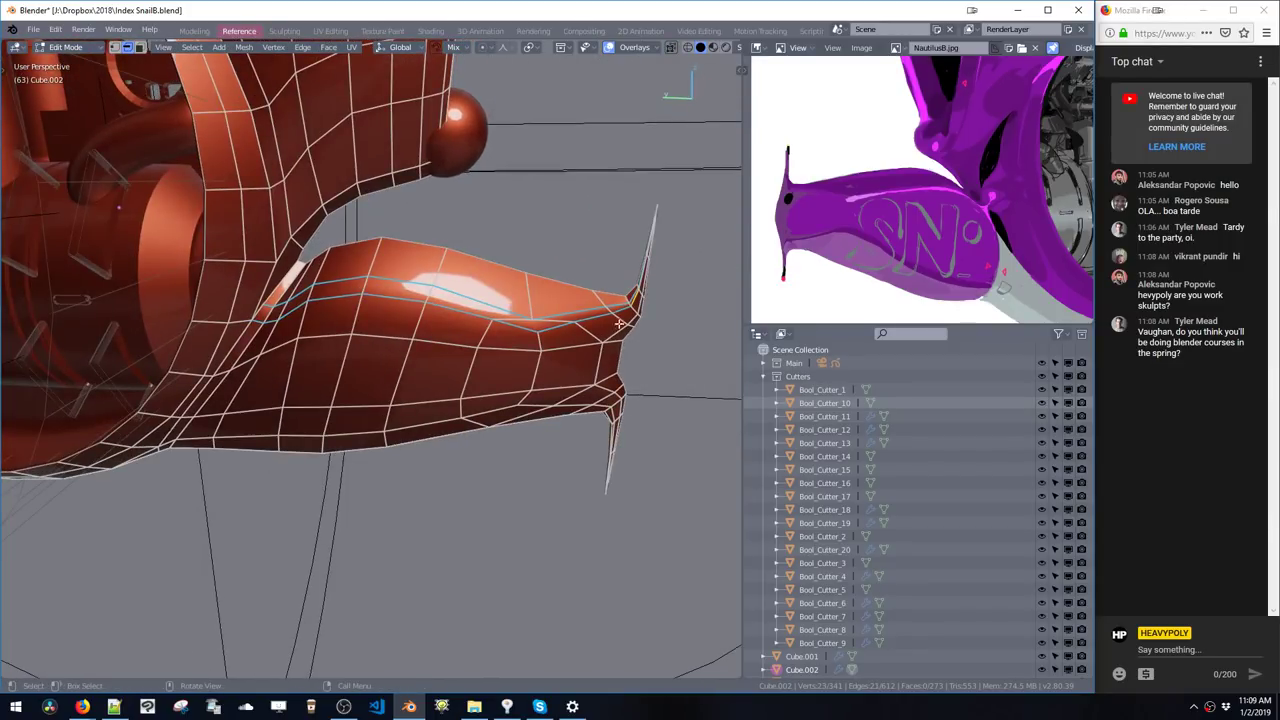
middle_drag(620, 323, 457, 358)
key(g)
click(489, 352)
key(ctrl+z)
key(g)
click(459, 350)
key(g)
click(437, 353)
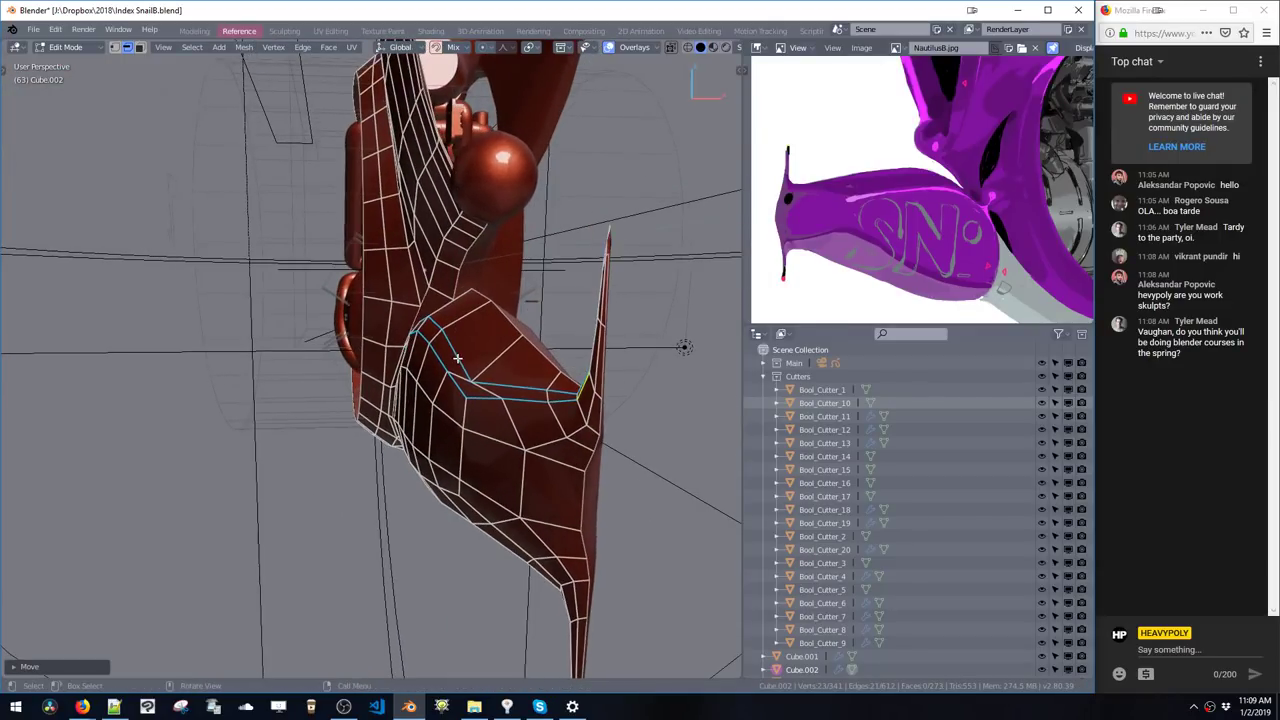
- Select the upper edge chain and the neighbouring chain below it on the lower body and shift them along Z and Y
alt+click(457, 358)
middle_drag(575, 401, 533, 309)
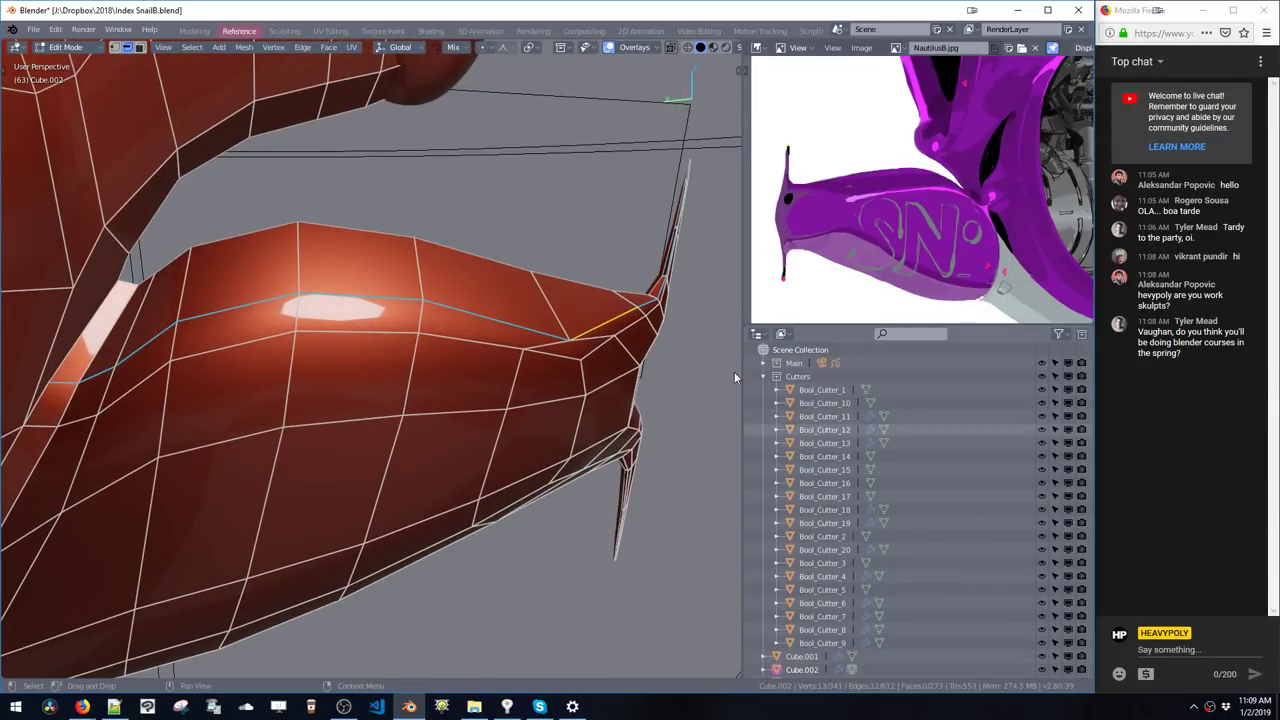
ctrl+drag(657, 160, 706, 303)
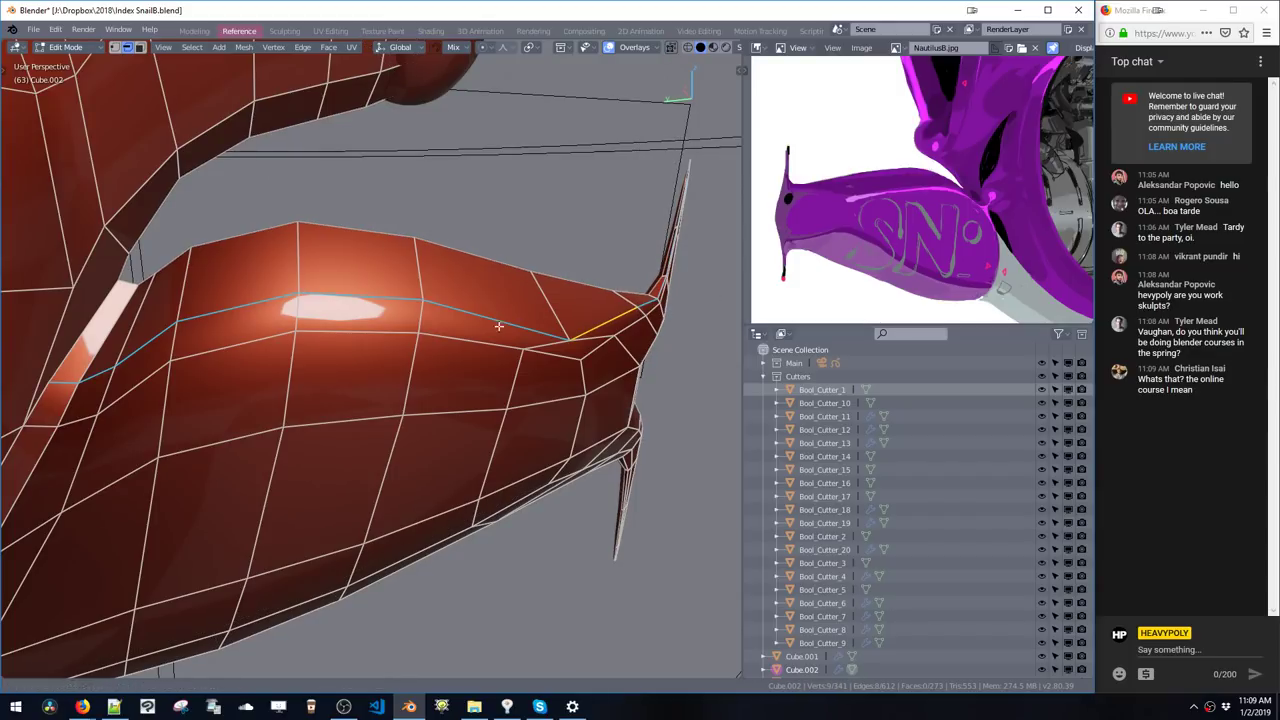
middle_drag(499, 326, 554, 366)
middle_drag(456, 338, 485, 348)
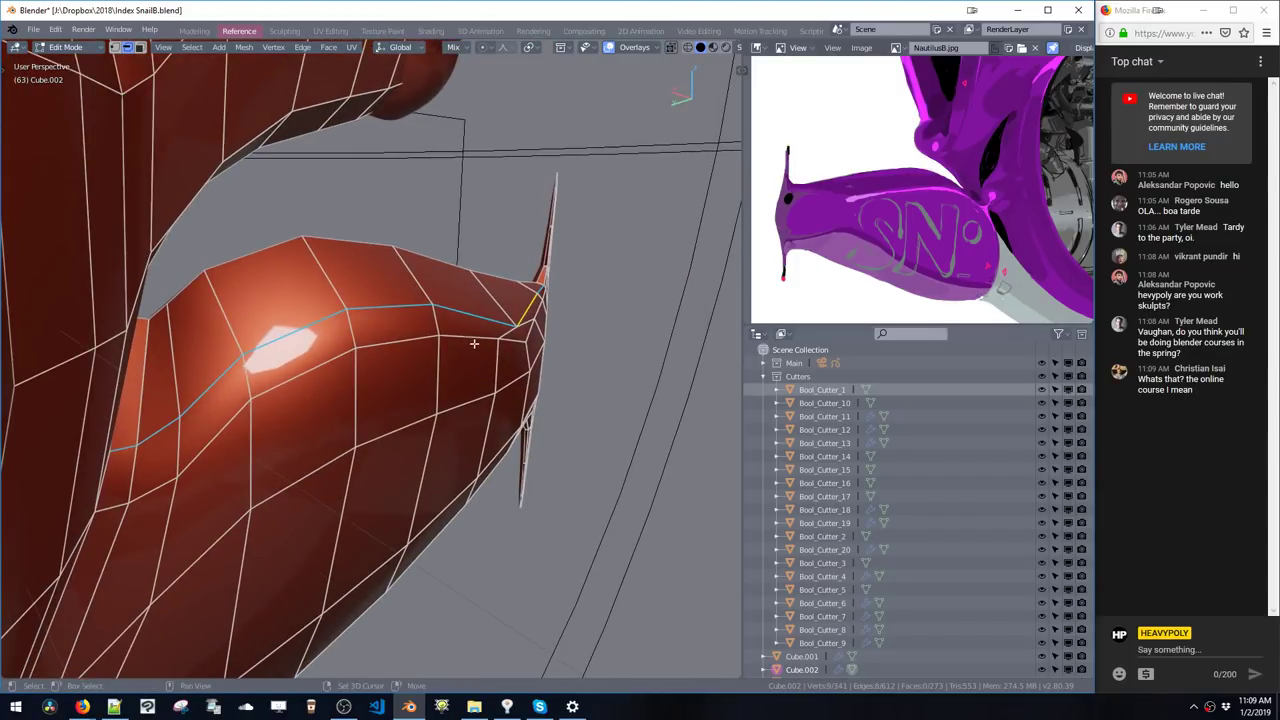
ctrl+click(474, 340)
middle_drag(393, 338, 446, 314)
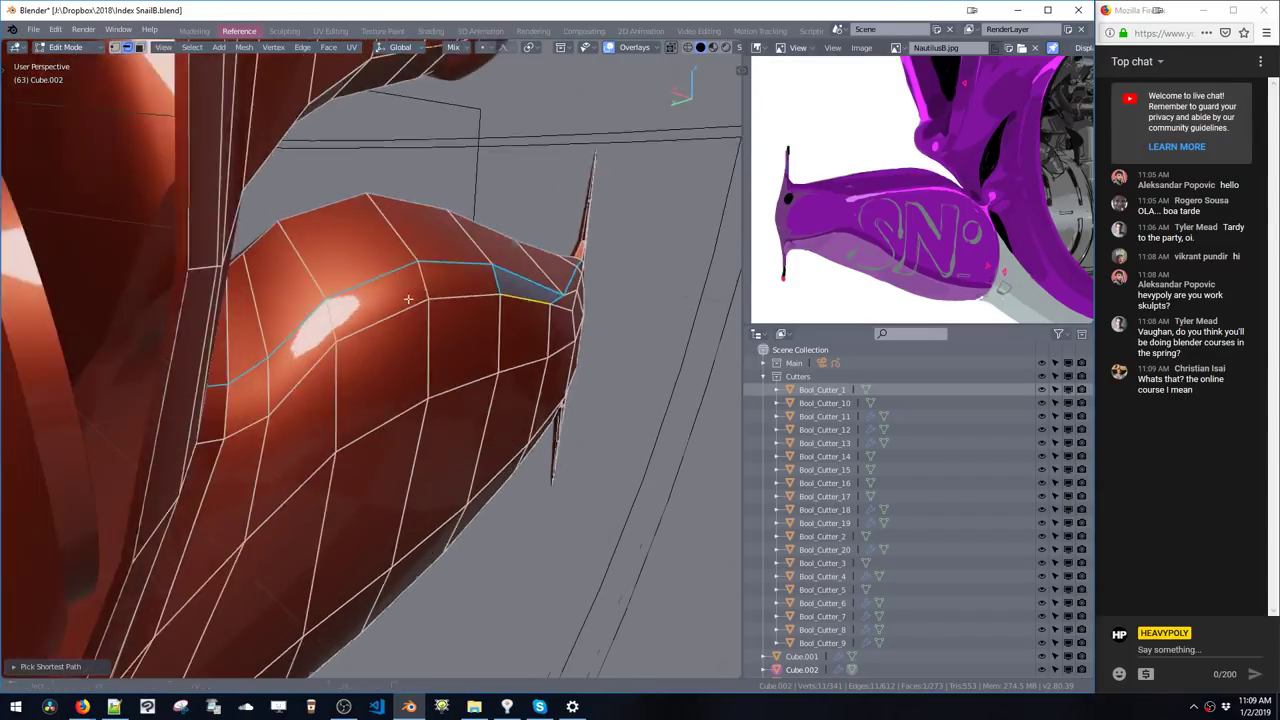
shift+click(209, 441)
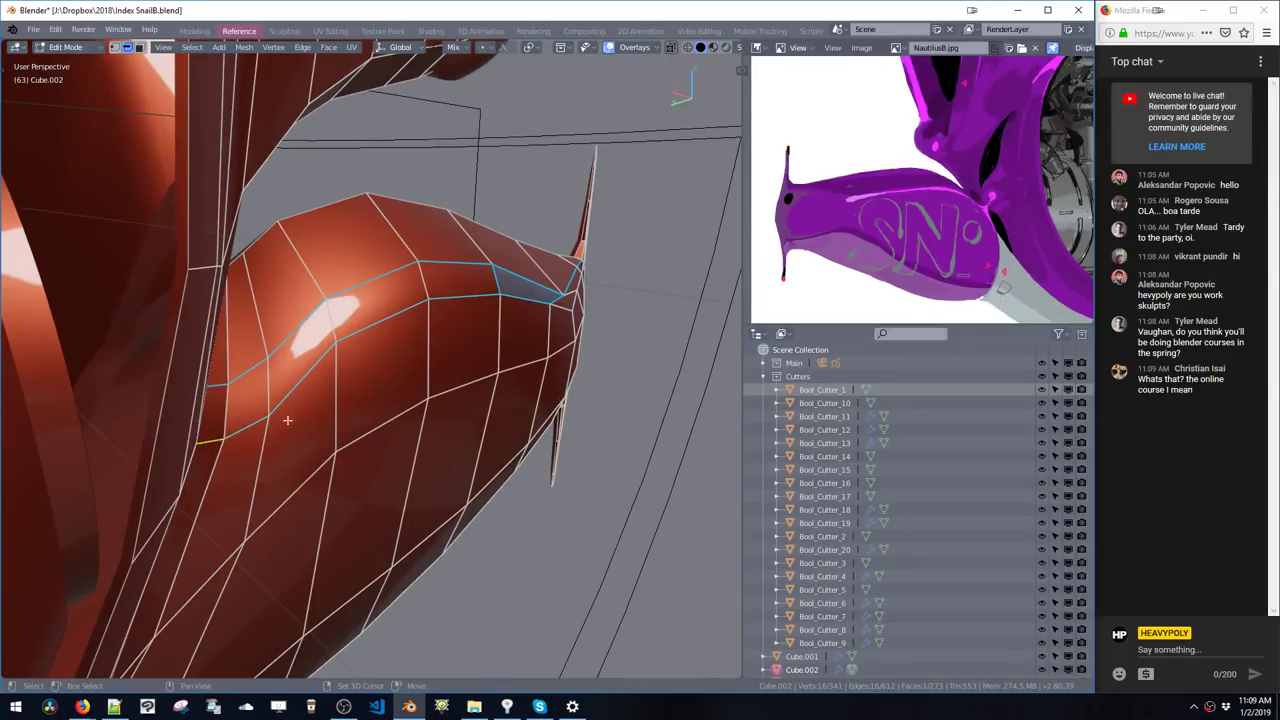
middle_drag(286, 420, 370, 392)
shift+middle_drag(277, 391, 109, 346)
mouse_move(349, 342)
middle_down()
mouse_move(343, 324)
mouse_move(351, 343)
mouse_move(328, 339)
middle_up()
key(g)
key(z)
click(360, 346)
key(g)
key(y)
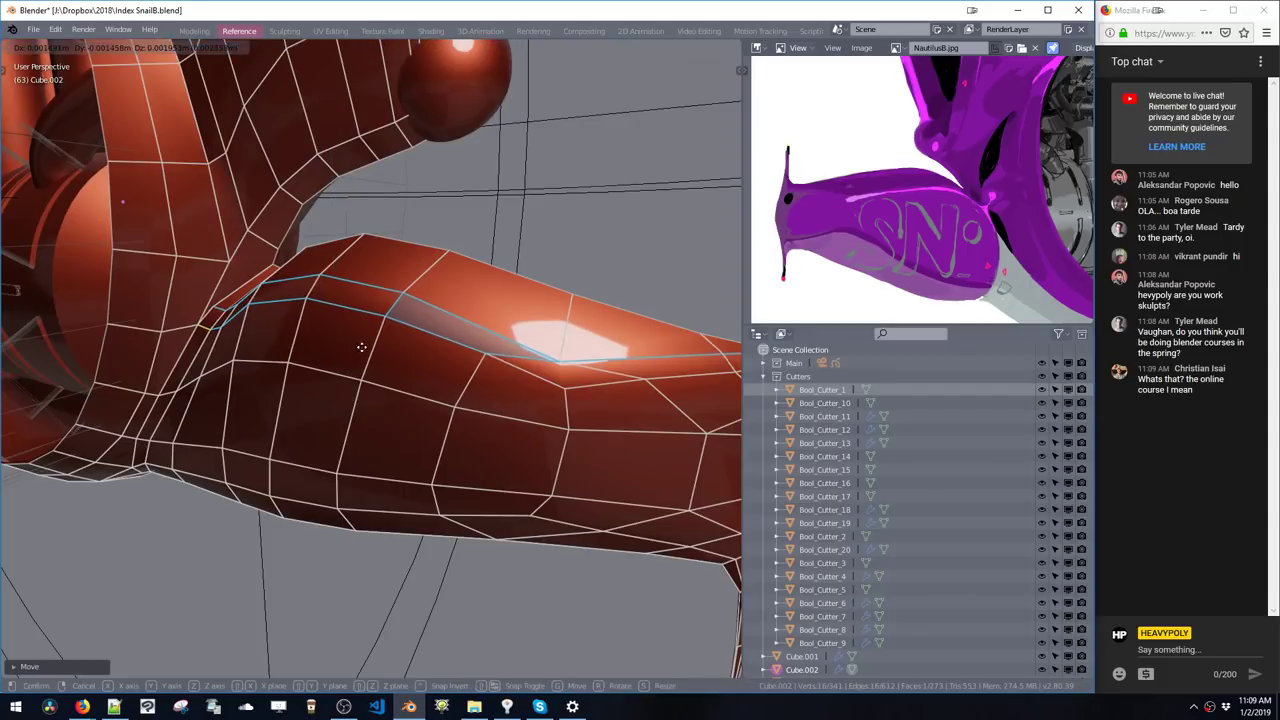
click(334, 340)
- Move the single edge just below the upper contour near the lower body's tip along Z and scale it along Z
click(587, 381)
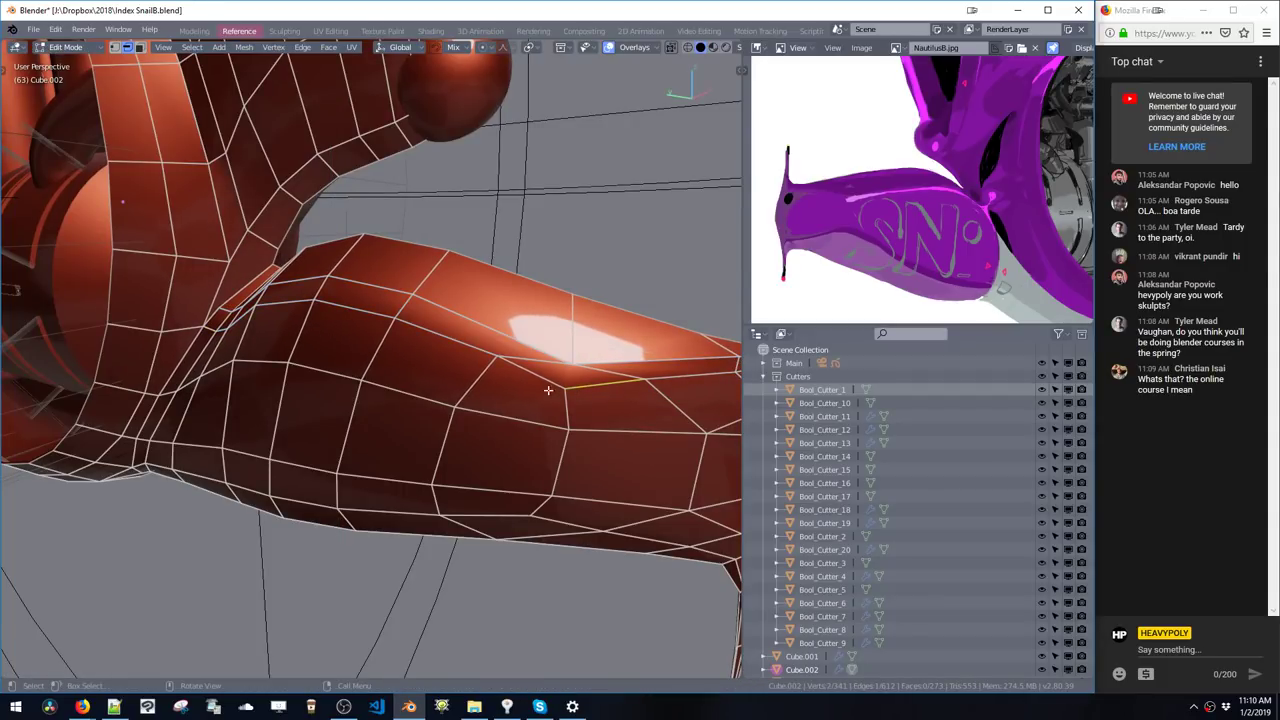
key(g)
key(z)
click(562, 386)
middle_drag(560, 386, 449, 375)
key(s)
key(z)
click(438, 402)
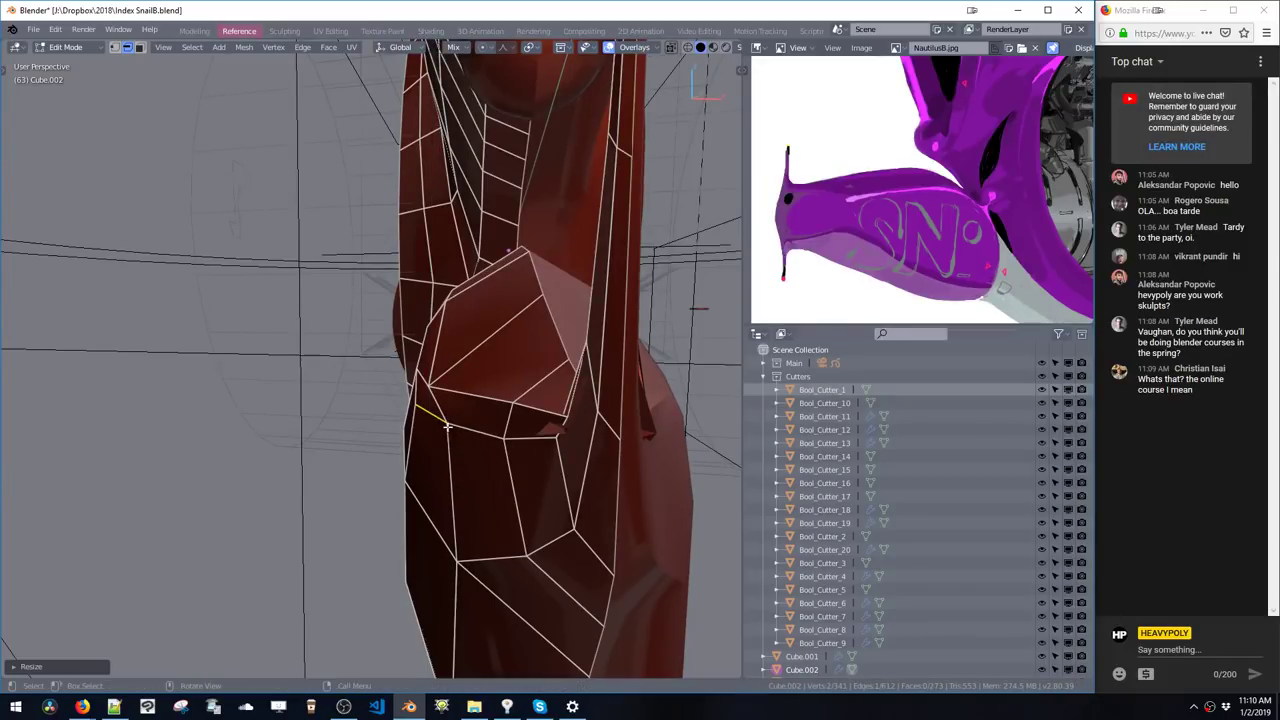
key(g)
key(z)
click(436, 403)
- Reposition the vertex beside that edge along Z and freely, and return to Object Mode to view the smoothed contour
key(space)
click(394, 362)
click(421, 382)
key(g)
key(z)
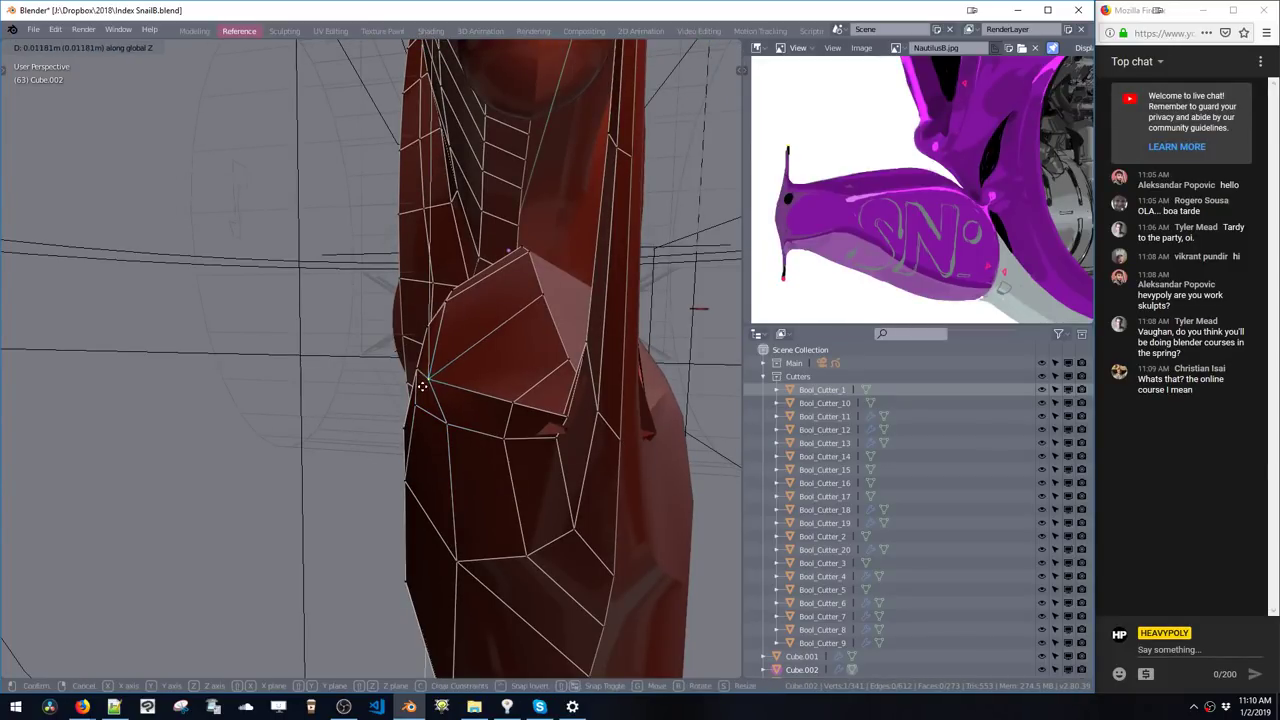
click(423, 393)
key(g)
click(432, 400)
middle_drag(434, 400, 476, 373)
key(Tab)
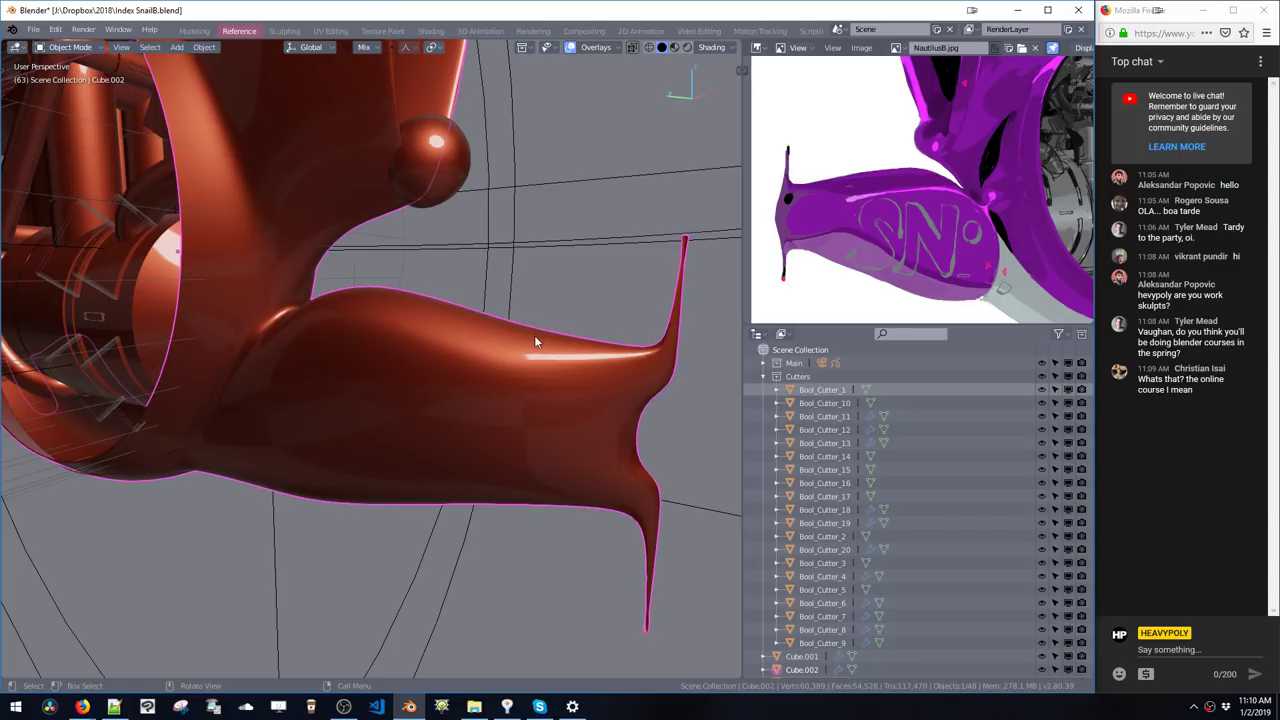
- Switch to Firefox and open the Blender Online Class January Term document from Google Docs in a new tab
click(80, 713)
click(83, 662)
key(ctrl+t)
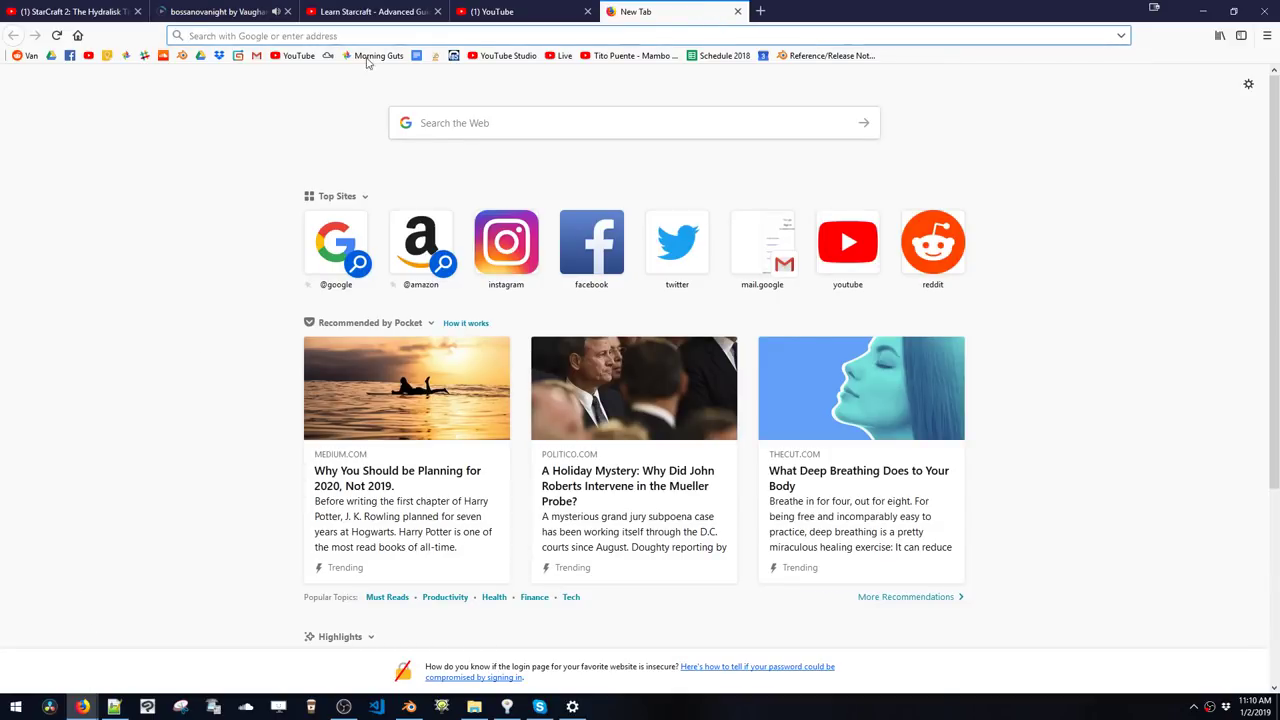
click(418, 57)
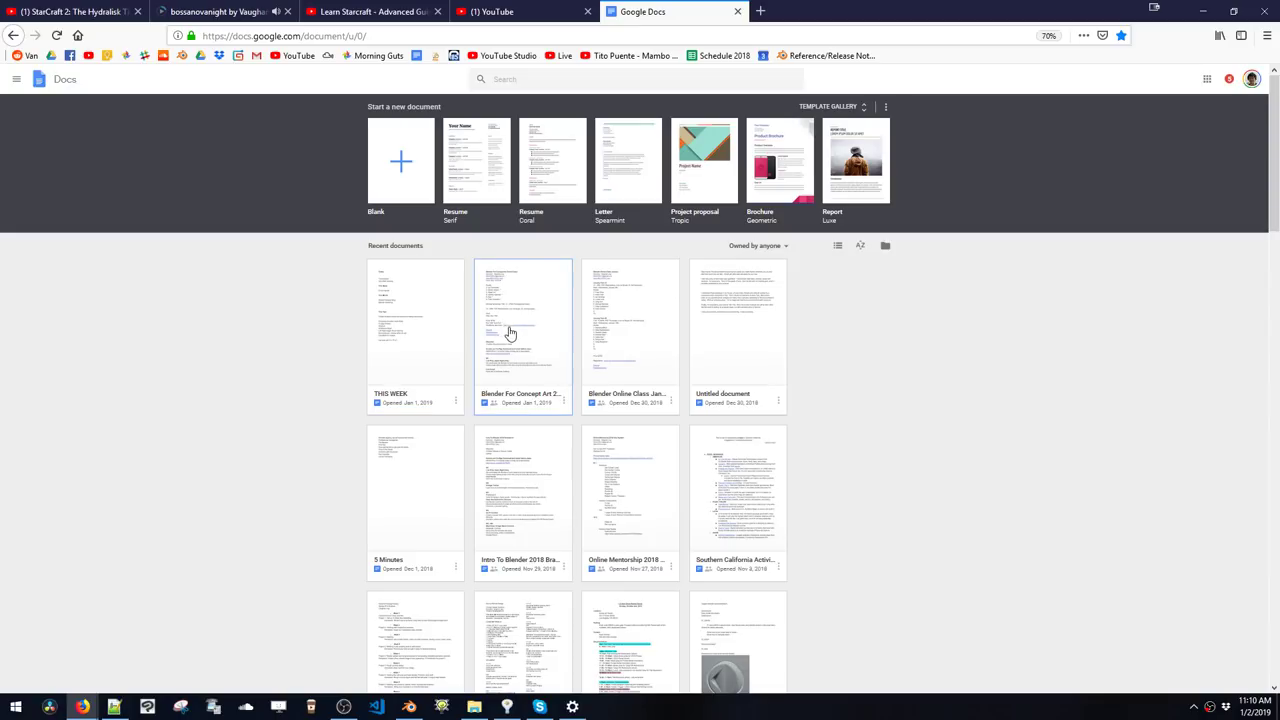
click(610, 313)
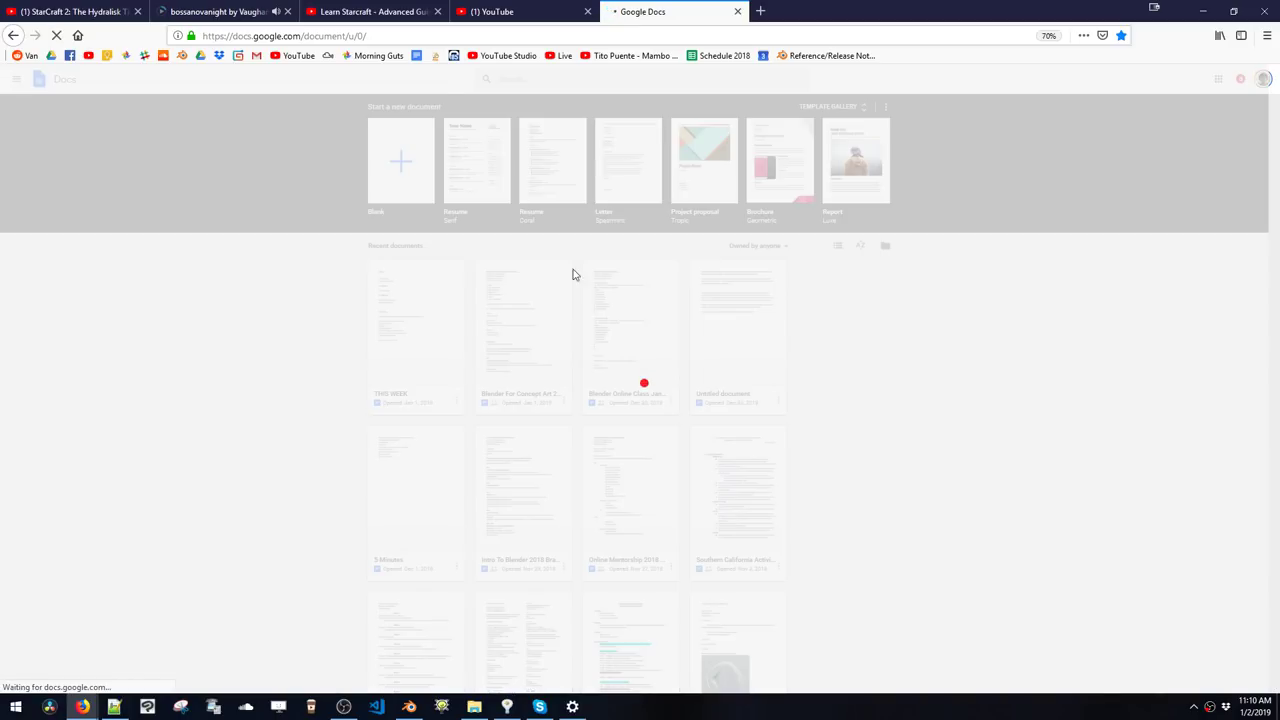
click(430, 37)
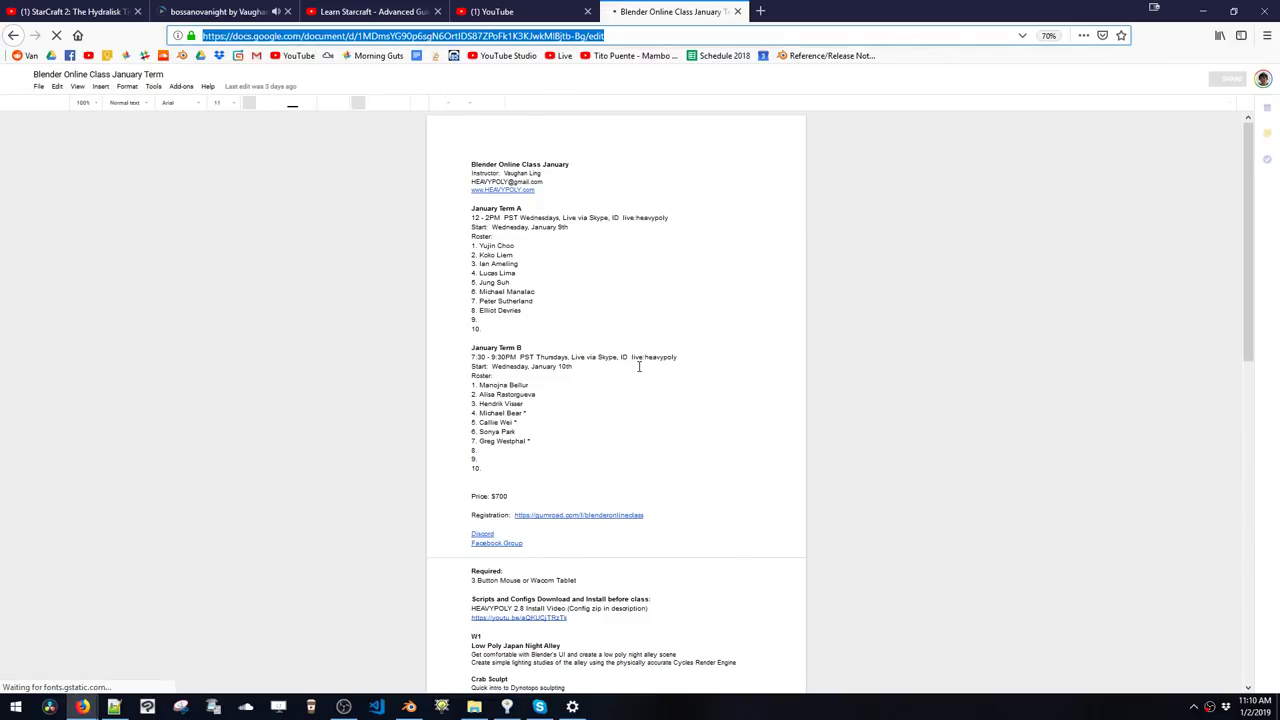
- Read through the class document's weekly syllabus, from Low Poly Japan Night Alley down to the other ideas
click(583, 353)
scroll(583, 352, down, 5)
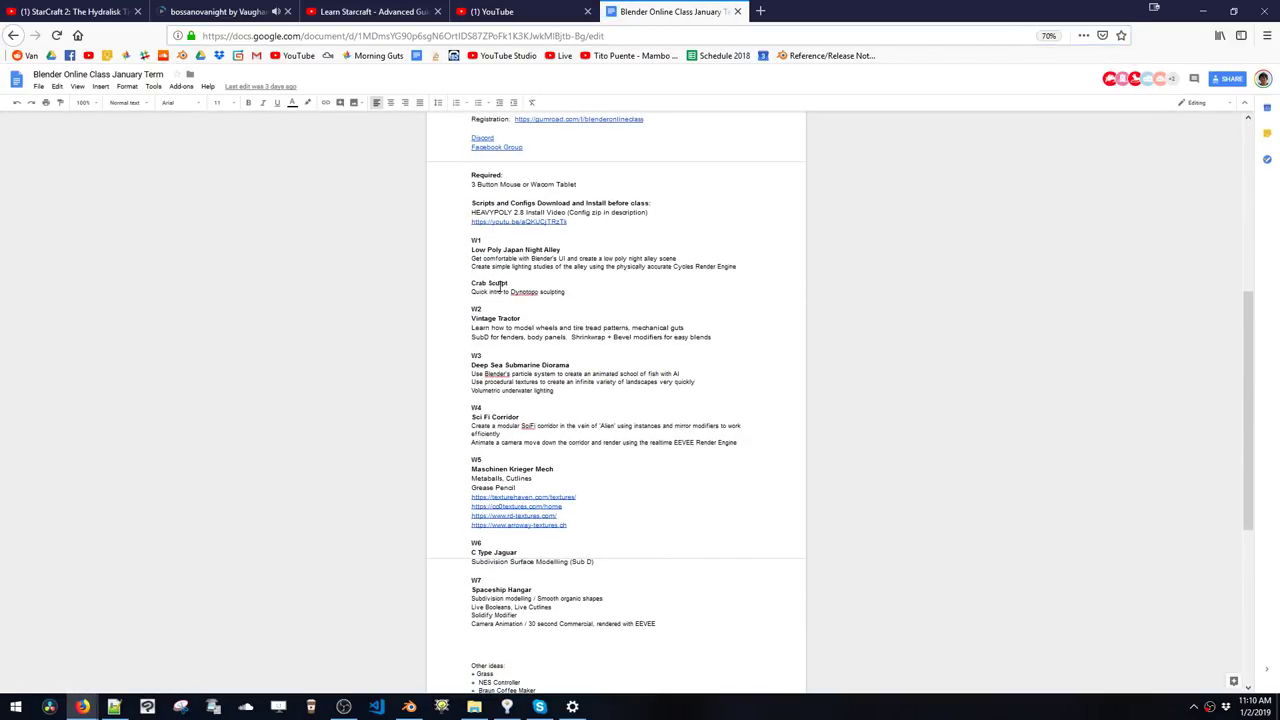
drag(482, 253, 673, 269)
click(673, 267)
scroll(468, 286, down, 1)
scroll(489, 300, down, 1)
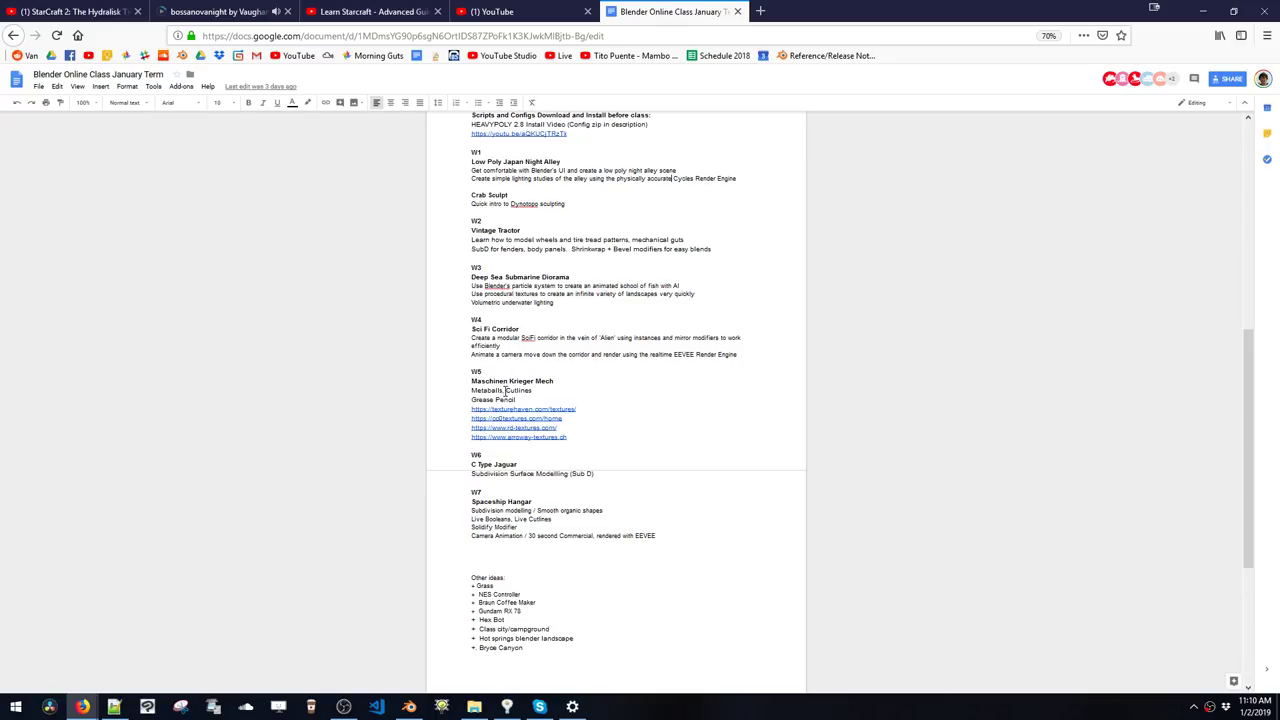
- Copy the class document's web address and post it in the live chat
click(543, 36)
key(ctrl+c)
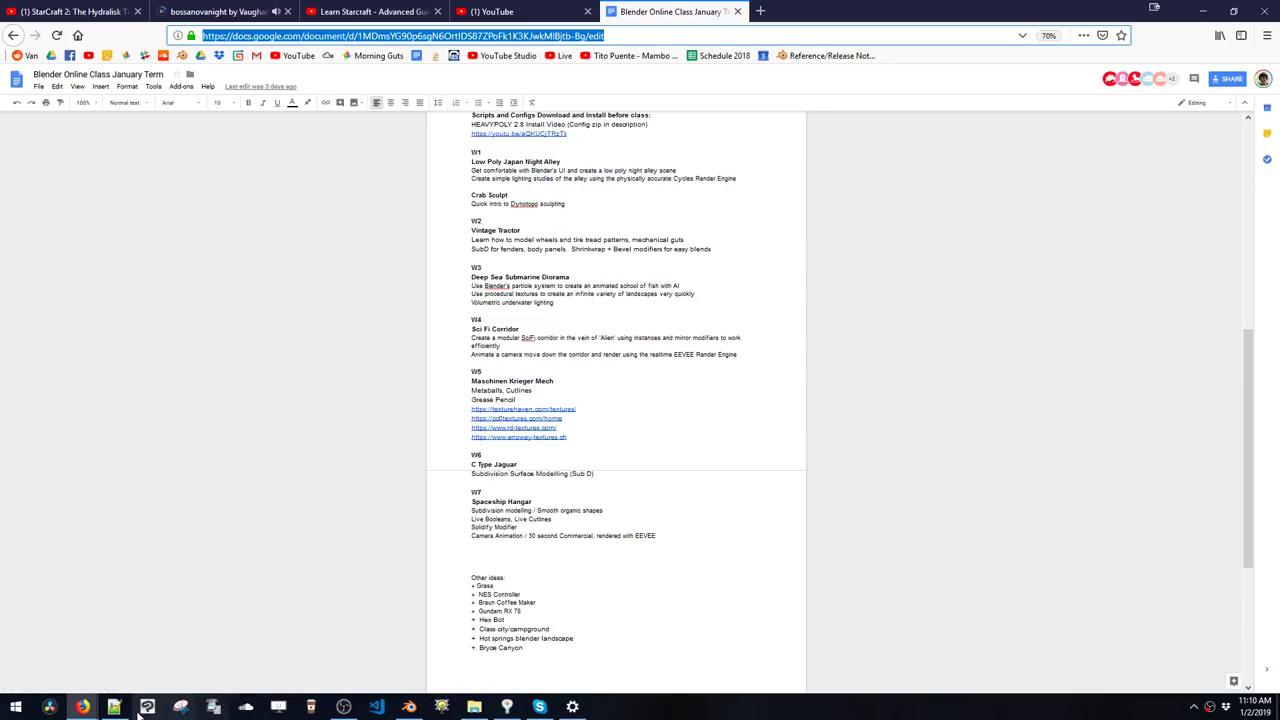
click(81, 711)
click(170, 651)
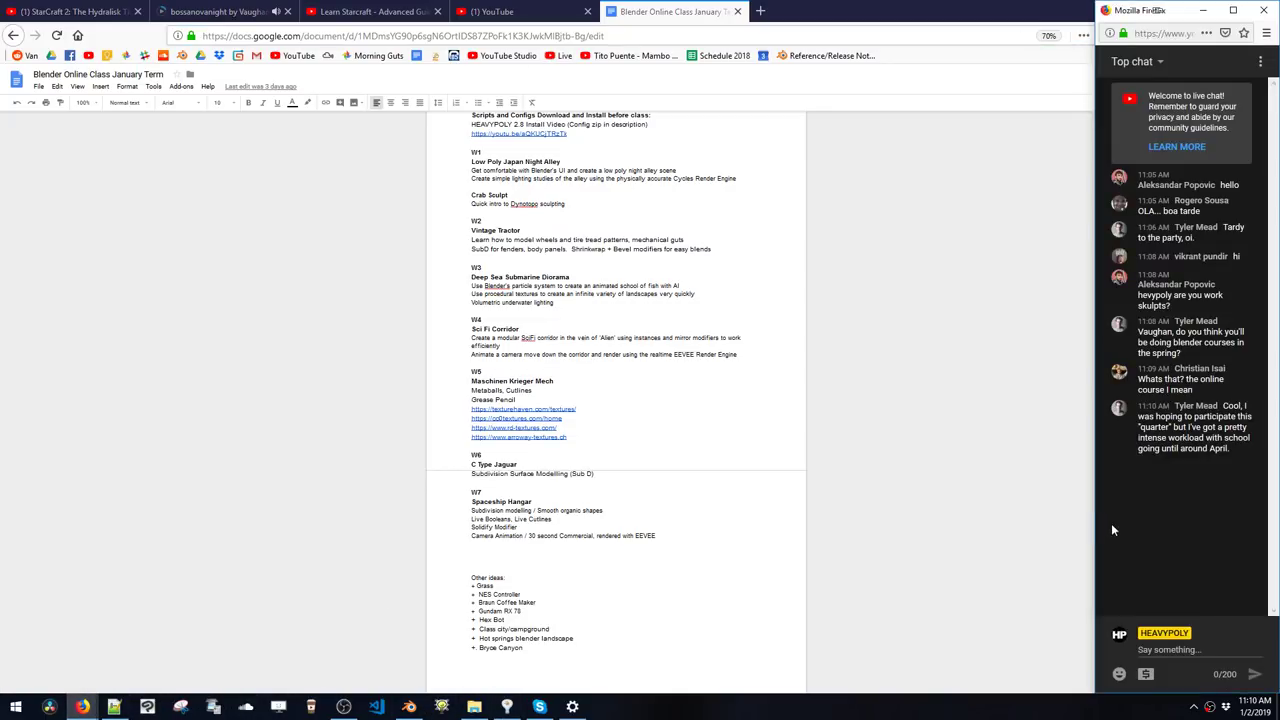
click(1168, 650)
key(ctrl+v)
key(Return)
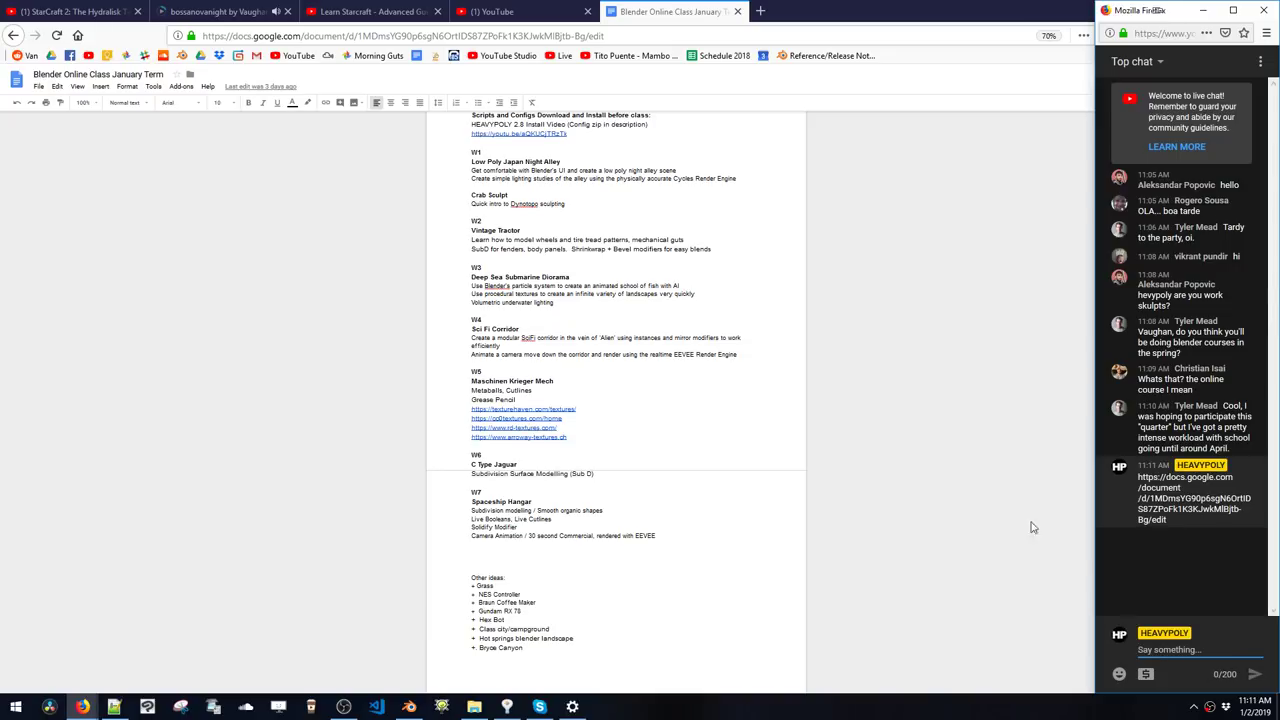
- Switch back to Blender, select the hull and examine the lower body's shape from the front and side
scroll(630, 483, down, 1)
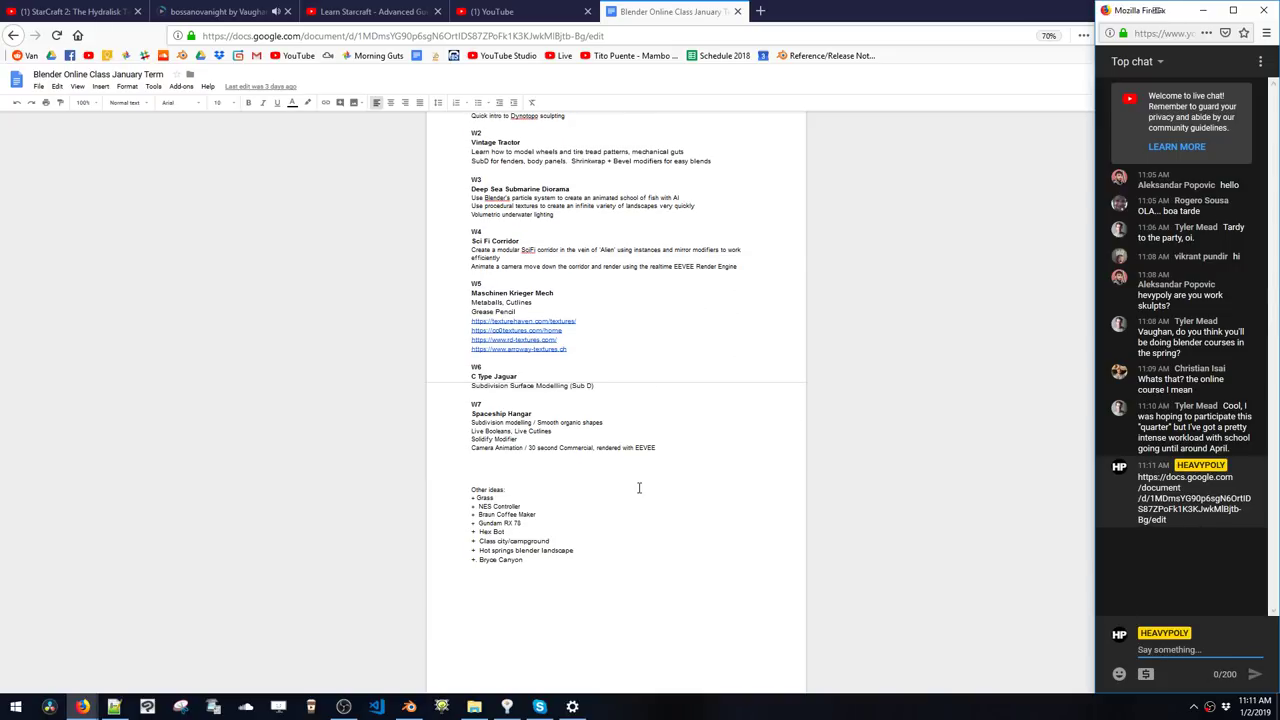
click(833, 8)
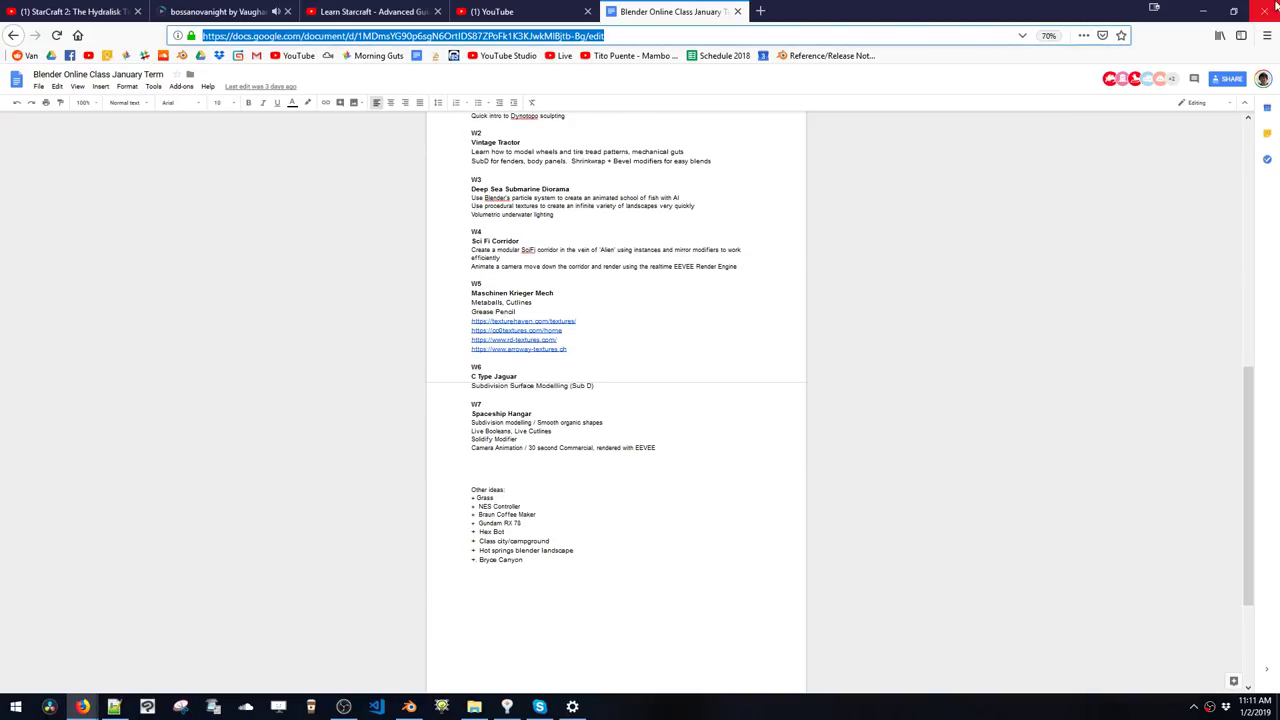
click(1204, 9)
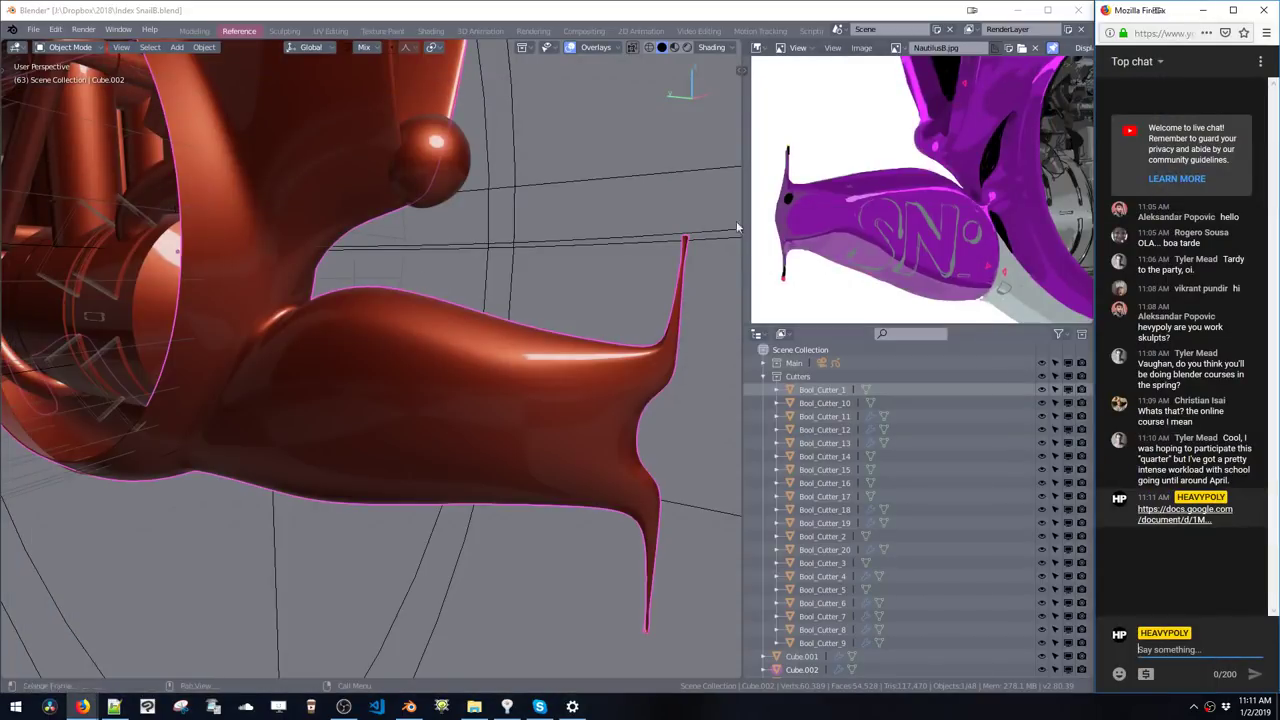
click(433, 255)
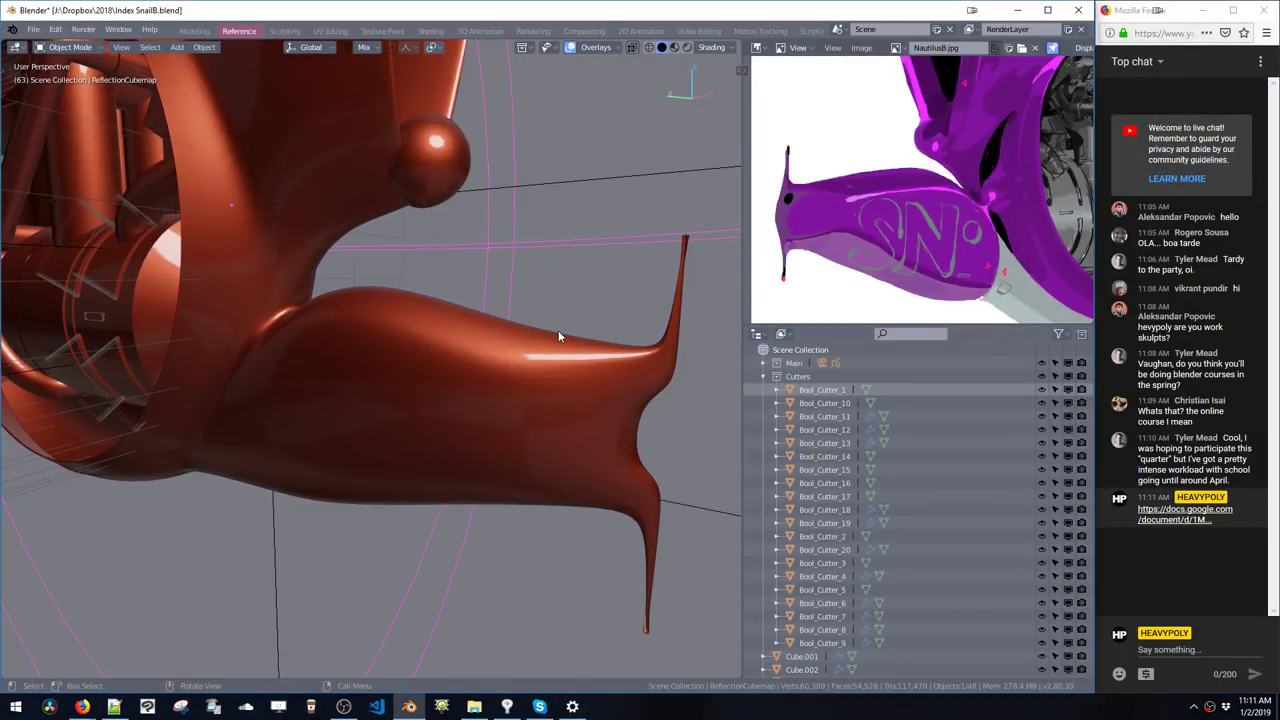
click(494, 414)
mouse_move(494, 413)
middle_down()
mouse_move(560, 383)
mouse_move(476, 405)
middle_up()
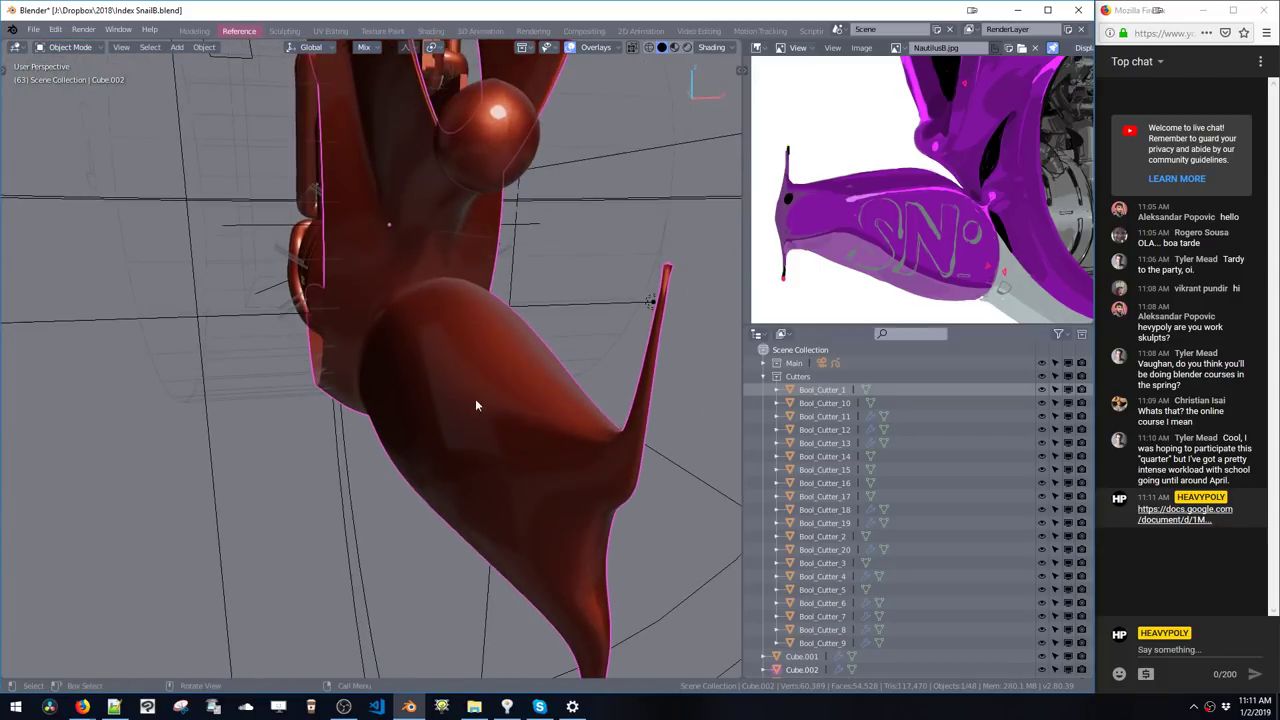
mouse_move(605, 382)
middle_down()
mouse_move(621, 365)
mouse_move(524, 363)
mouse_move(570, 372)
mouse_move(571, 408)
mouse_move(601, 393)
middle_up()
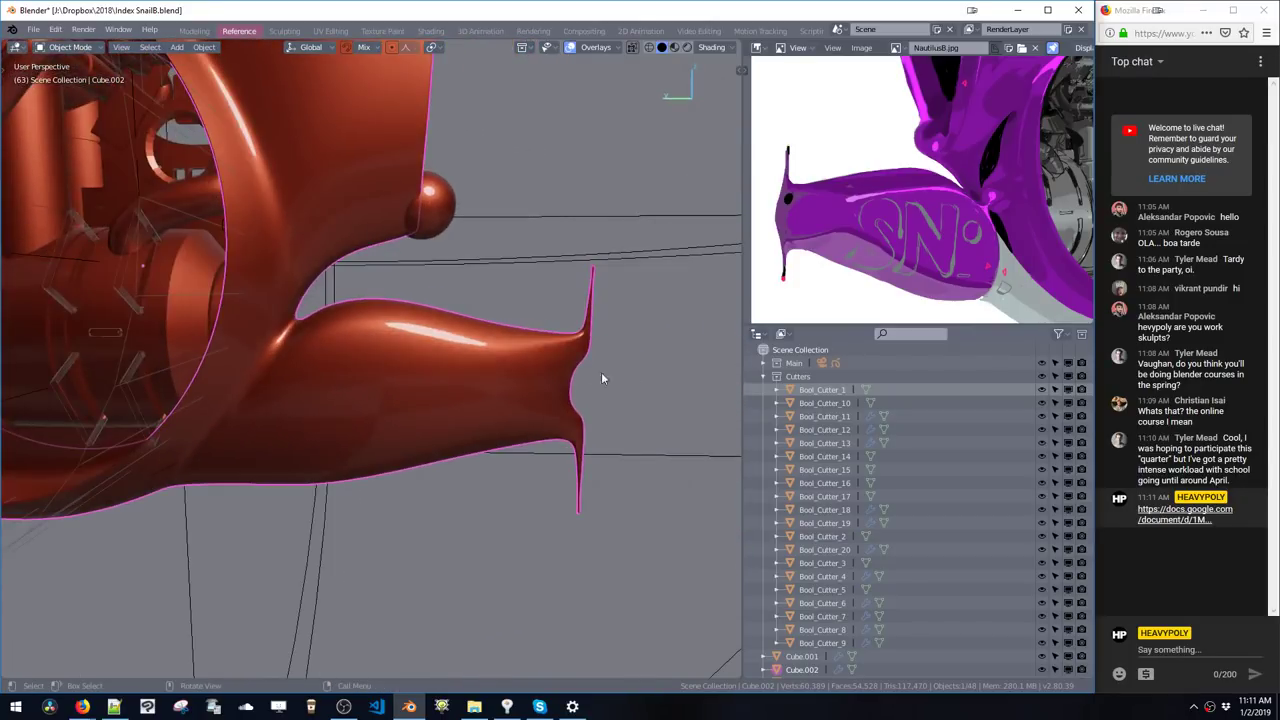
- Enter Edit Mode on the hull and try to select the linked geometry at the upper antenna
key(Tab)
middle_drag(591, 278, 448, 420)
ctrl+shift+middle_click(580, 351)
middle_drag(448, 420, 406, 386)
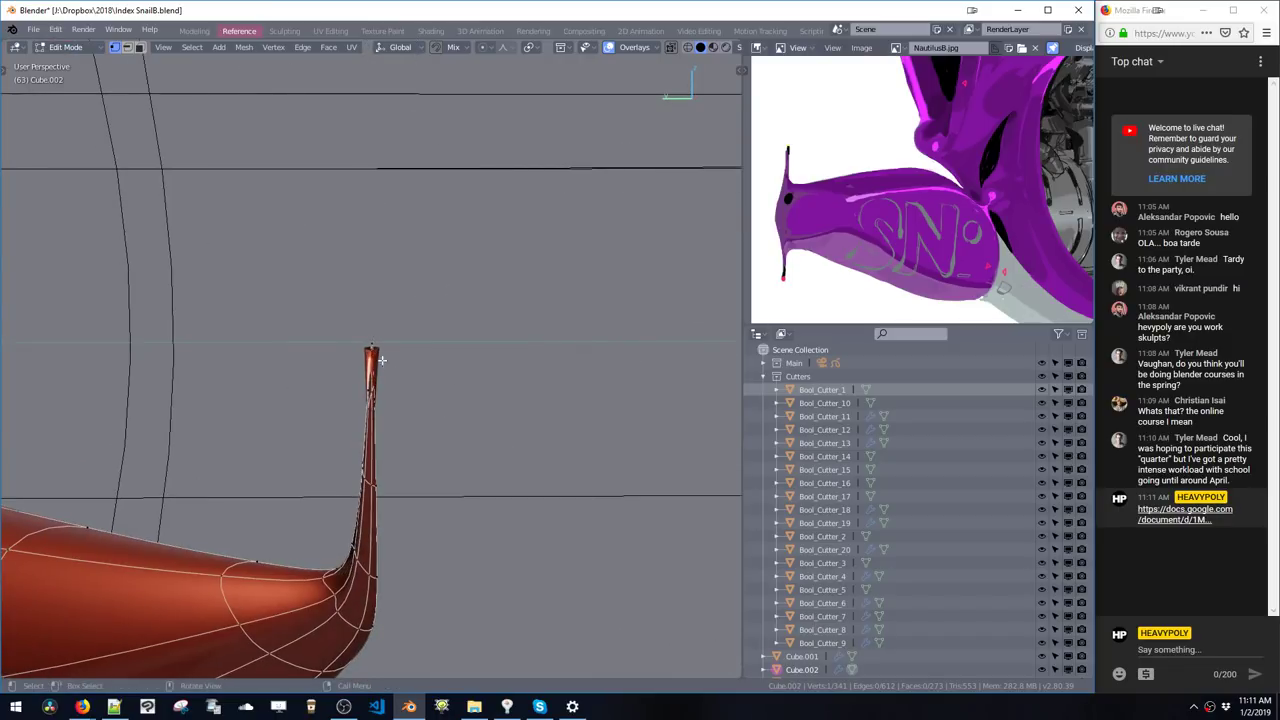
shift+middle_drag(332, 415, 525, 345)
right_drag(525, 345, 534, 318)
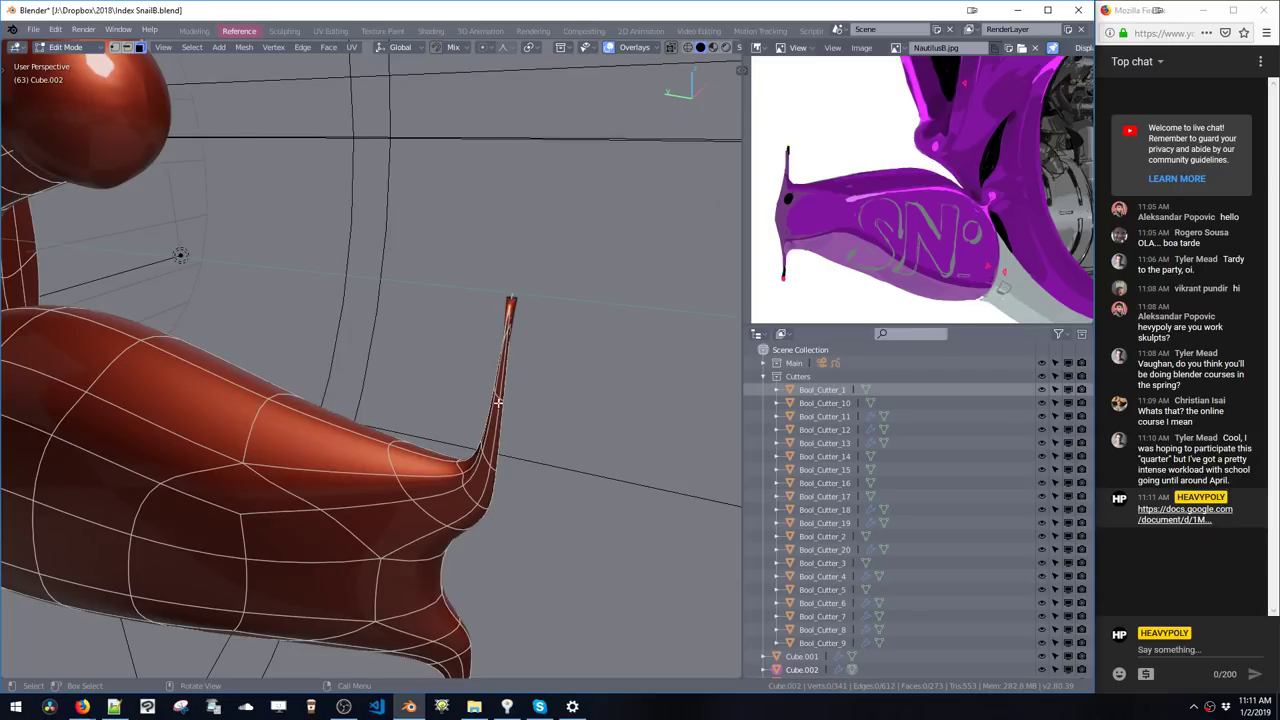
key(ctrl+l)
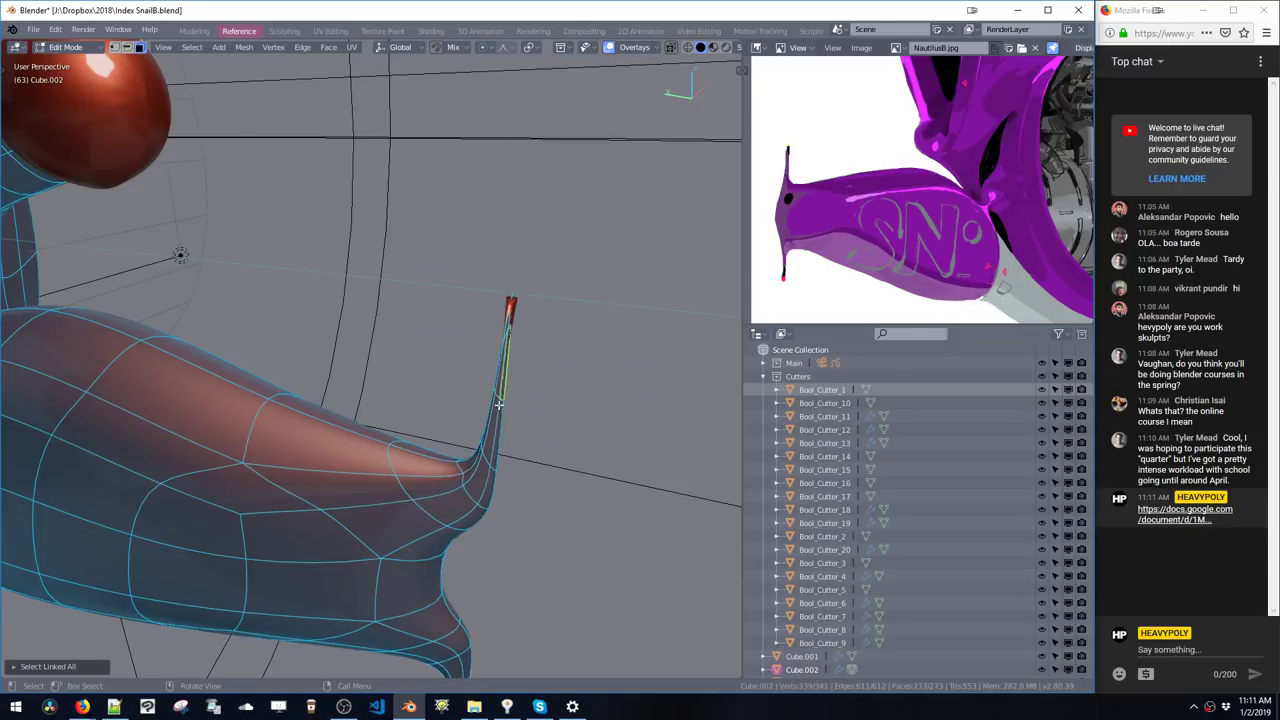
key(ctrl+z)
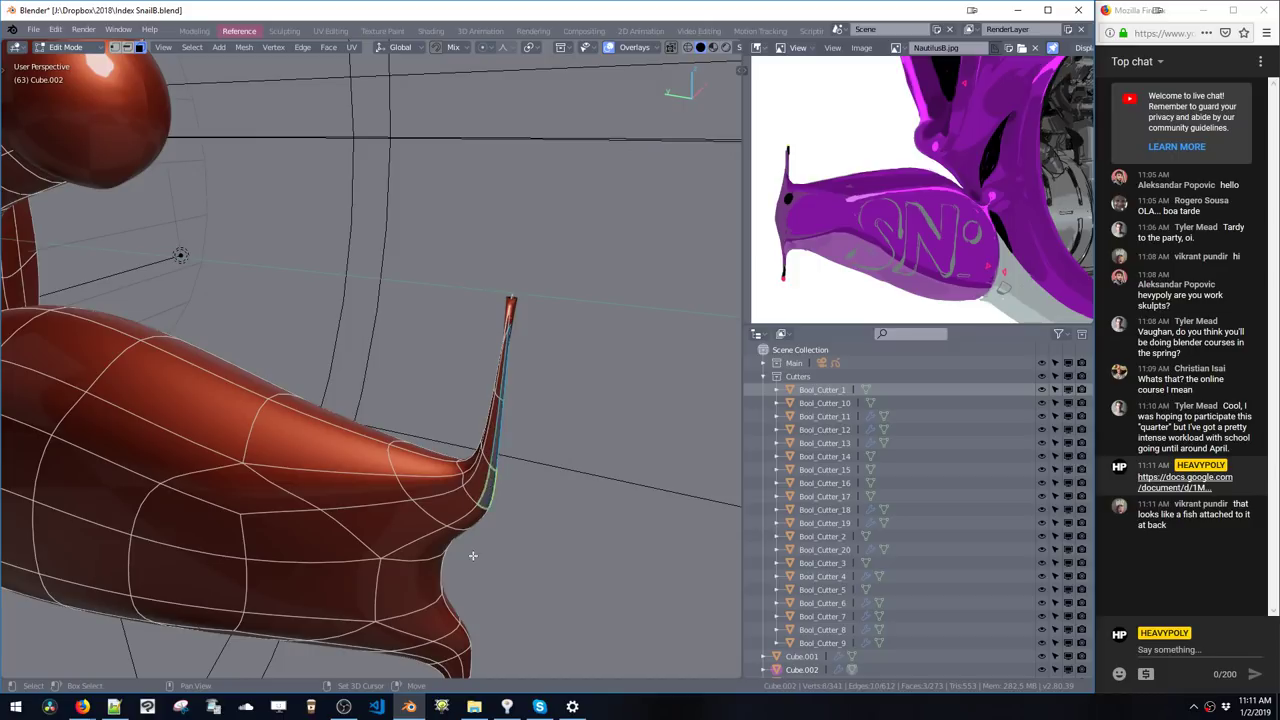
- Select the strip of faces running from the lower antenna's tip to the upper antenna's tip and move it along Y
shift+middle_drag(473, 555, 504, 366)
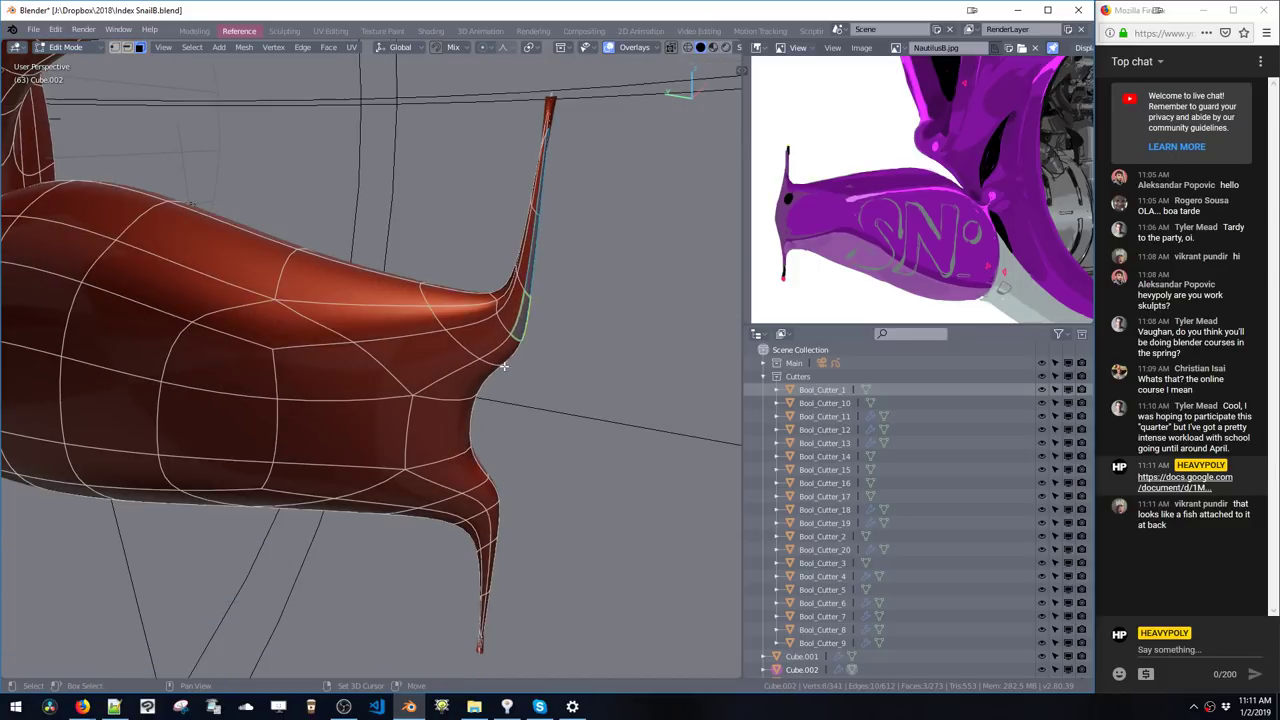
alt+click(480, 484)
middle_drag(472, 488, 513, 366)
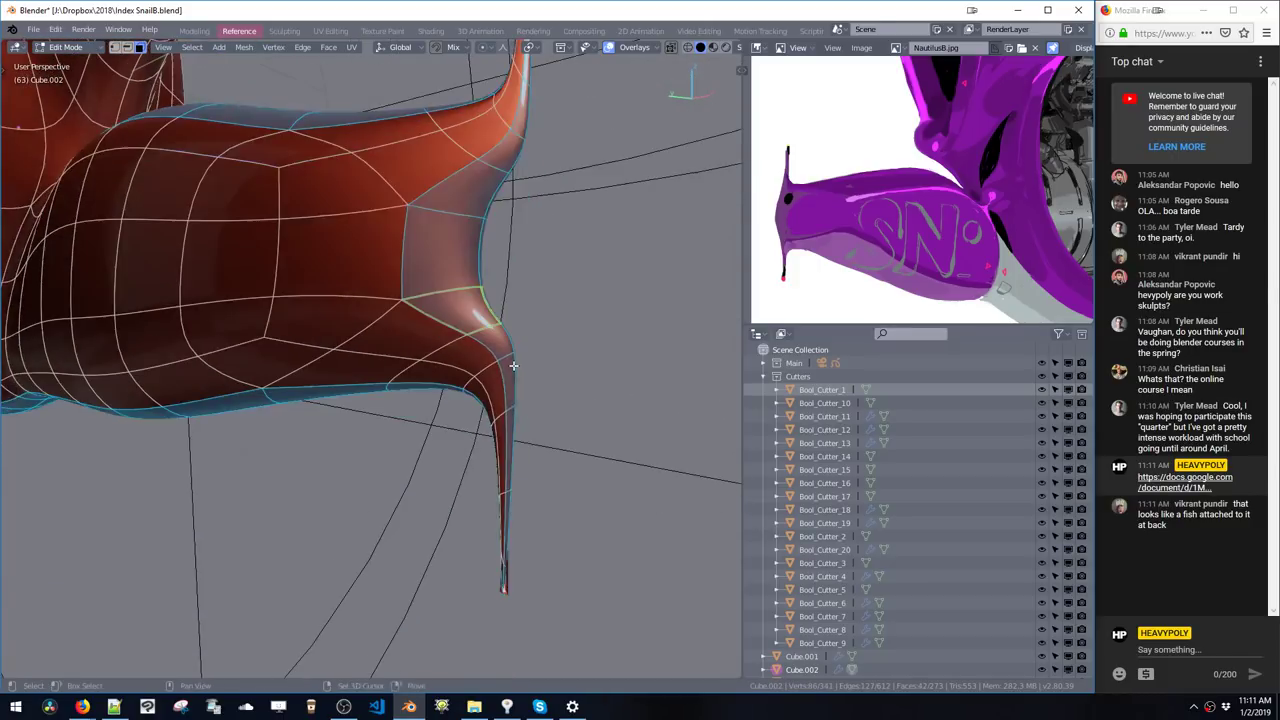
click(504, 571)
middle_drag(509, 414, 490, 545)
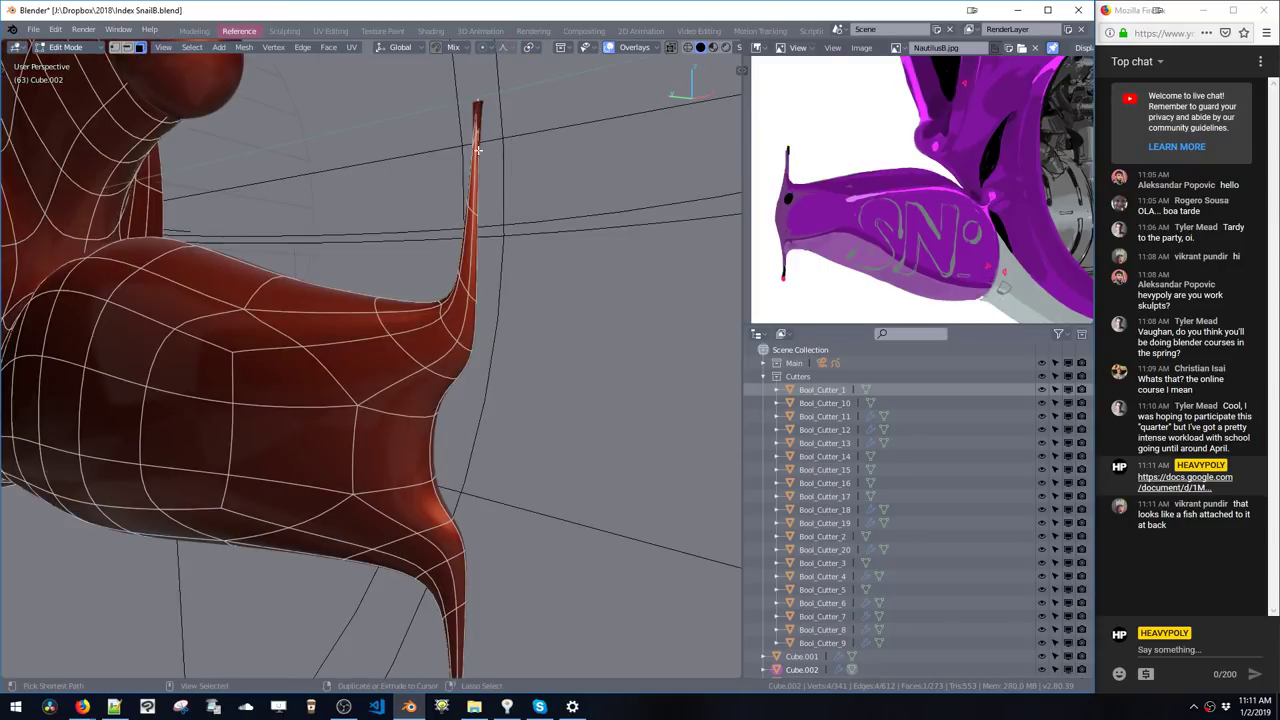
ctrl+click(476, 124)
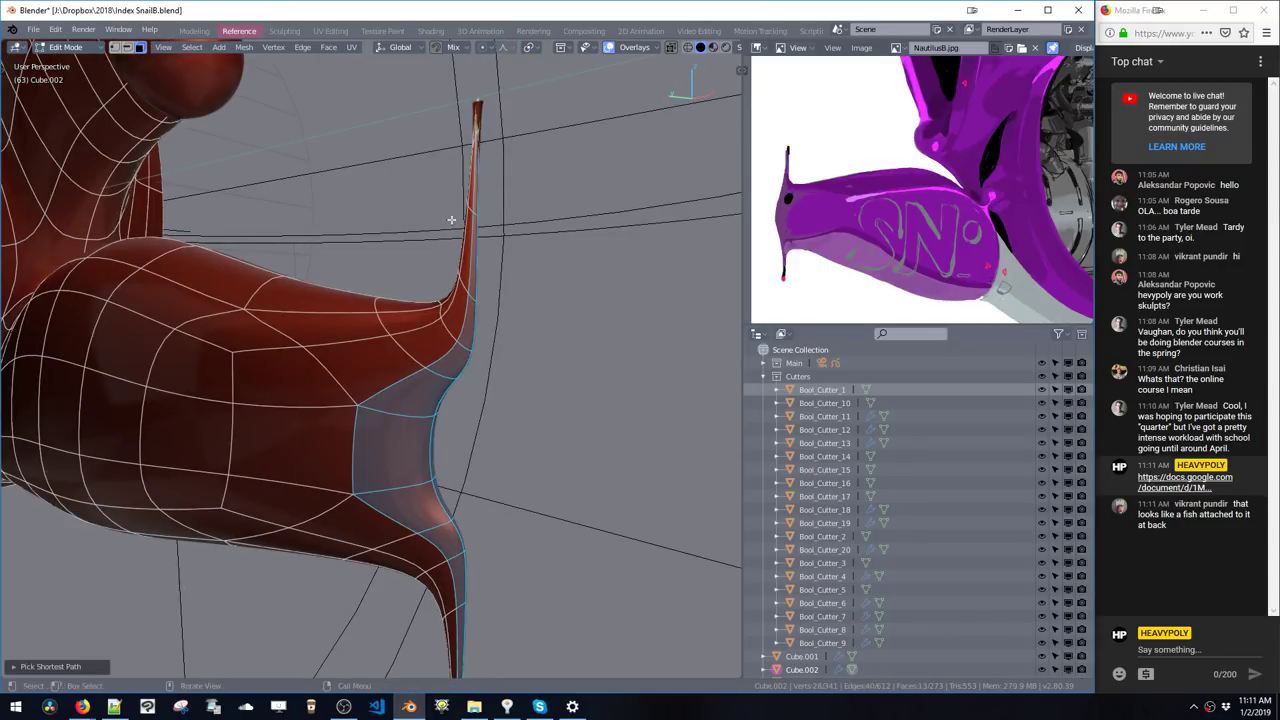
middle_drag(478, 200, 490, 300)
key(g)
key(y)
click(533, 412)
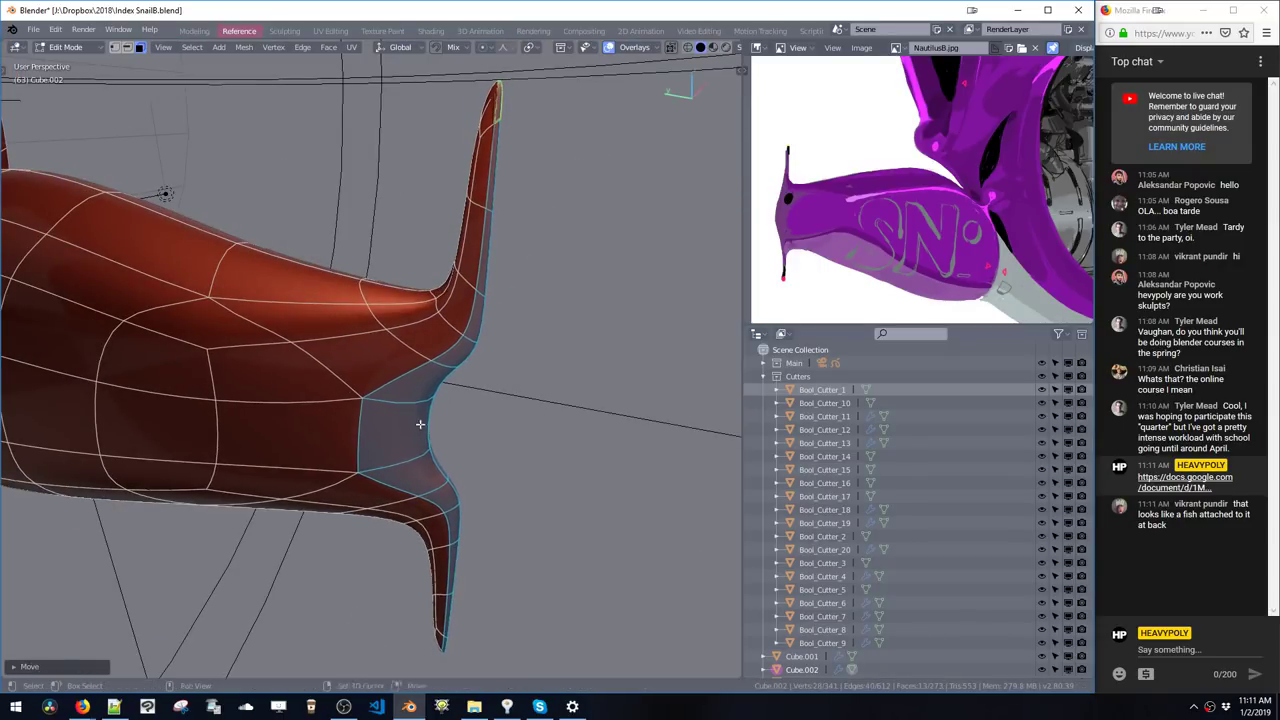
- Clear the face selection and check the whole hull outside Edit Mode before resuming mesh editing
key(a)
middle_drag(420, 426, 466, 455)
key(a)
key(Tab)
key(Tab)
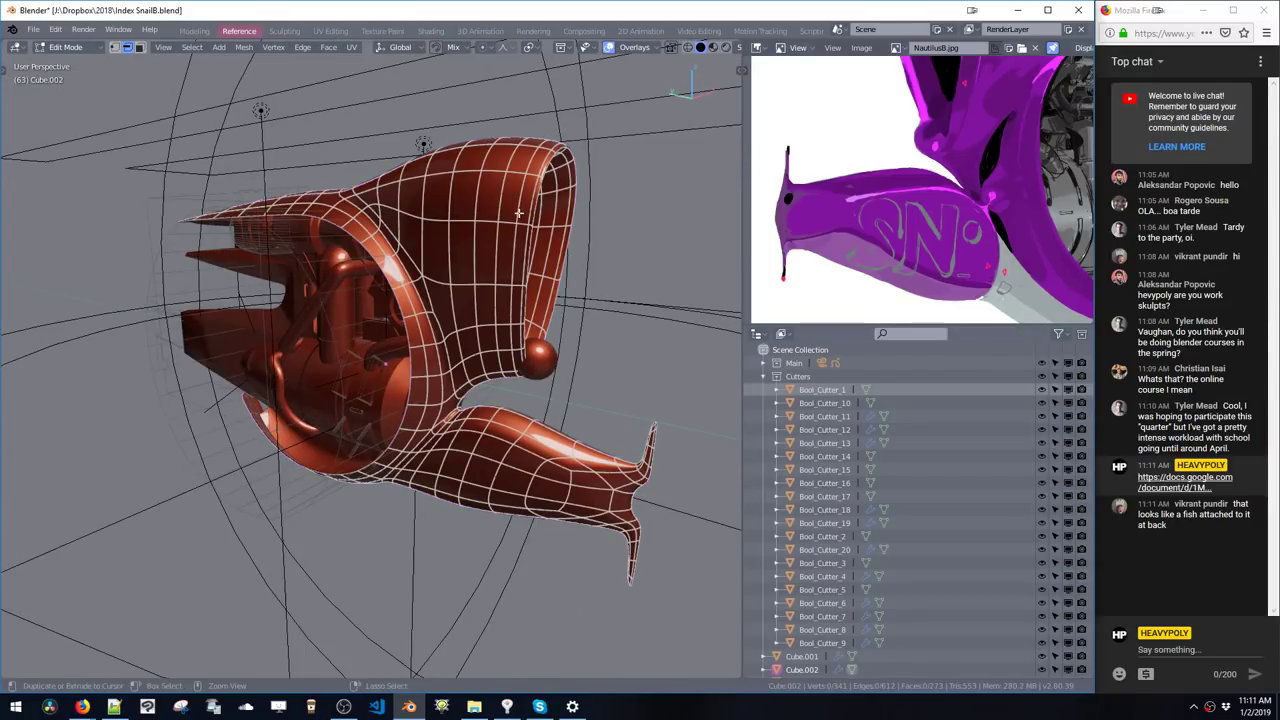
- Dissolve the surplus edges along the crease where the lower body joins the hull's ring
middle_drag(519, 213, 496, 275)
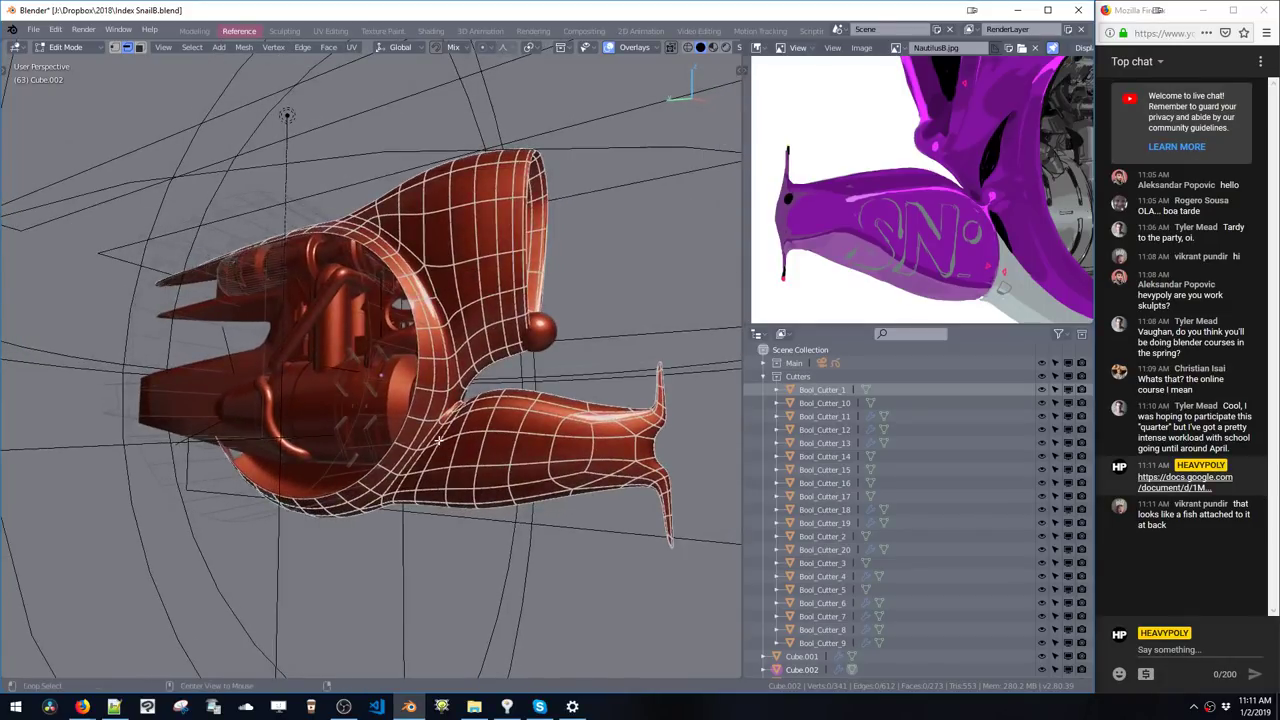
mouse_move(432, 441)
middle_down()
mouse_move(468, 448)
mouse_move(485, 555)
mouse_move(457, 443)
middle_up()
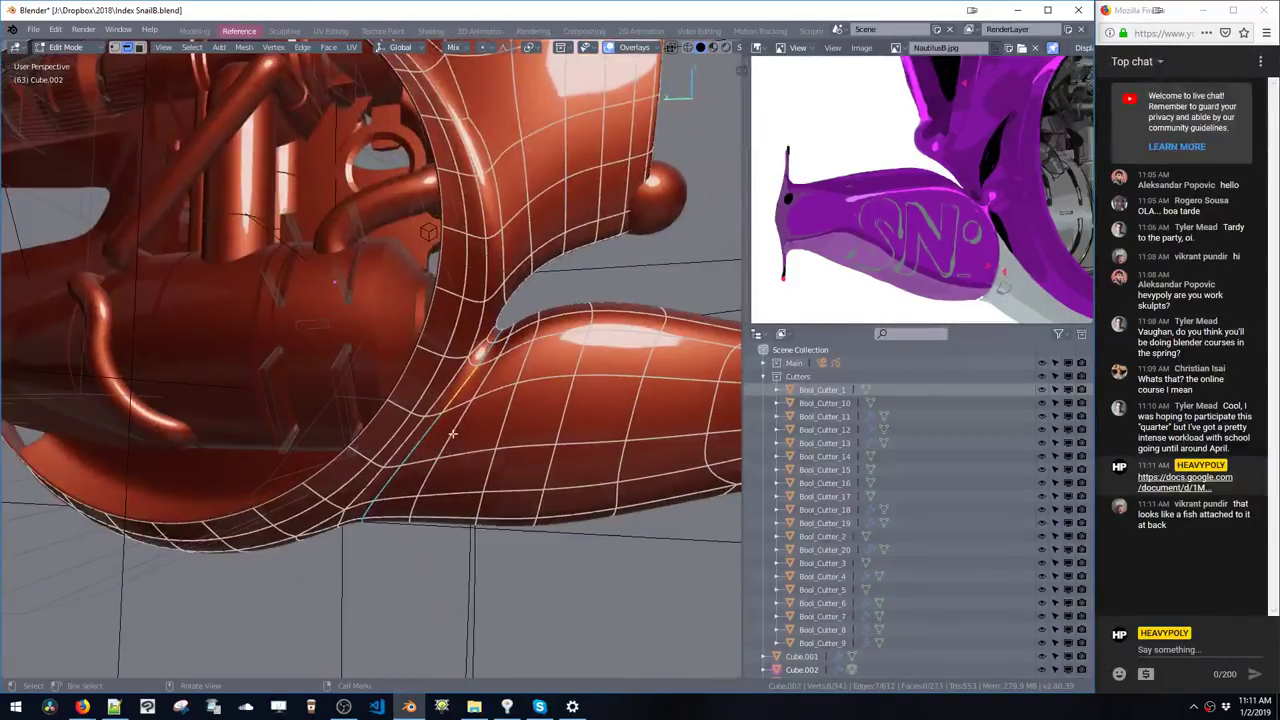
key(ctrl+x)
click(494, 391)
middle_drag(494, 391, 426, 402)
key(Tab)
click(489, 394)
key(ctrl+x)
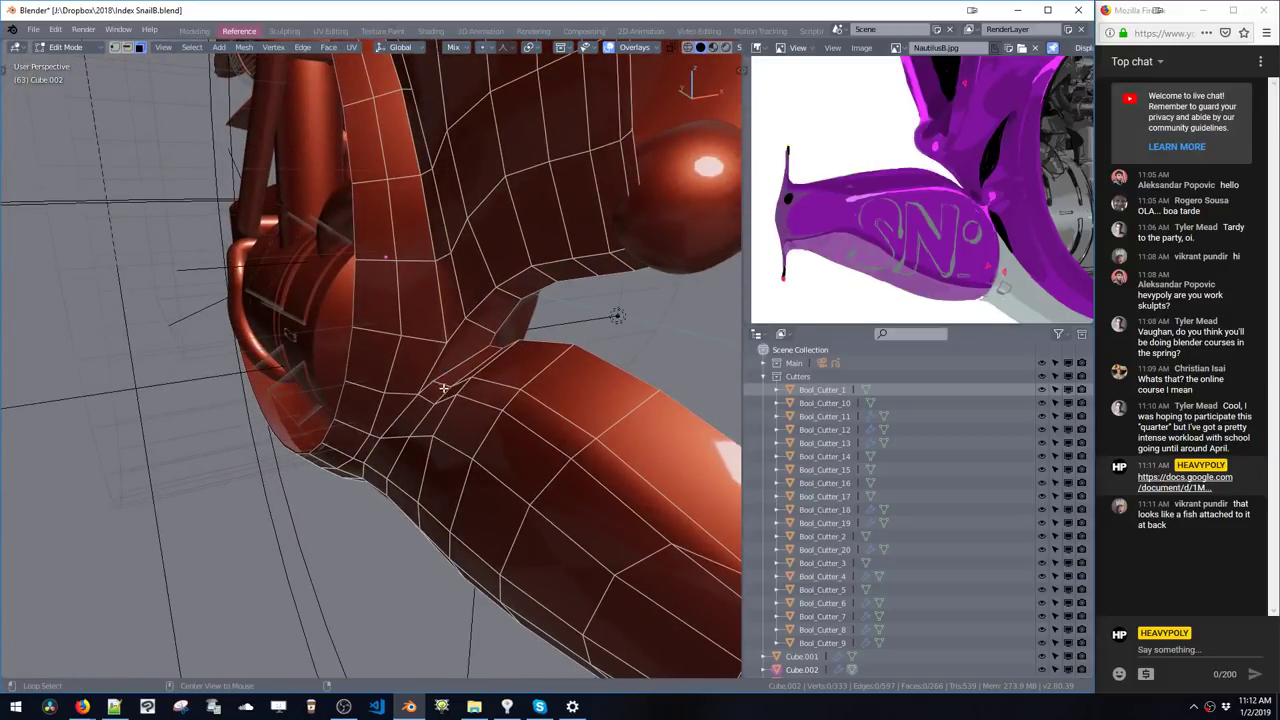
- Select the edge loop at the base of the lower body and slide it along the surface
alt+click(443, 388)
key(2)
alt+click(446, 378)
key(g)
key(g)
click(448, 390)
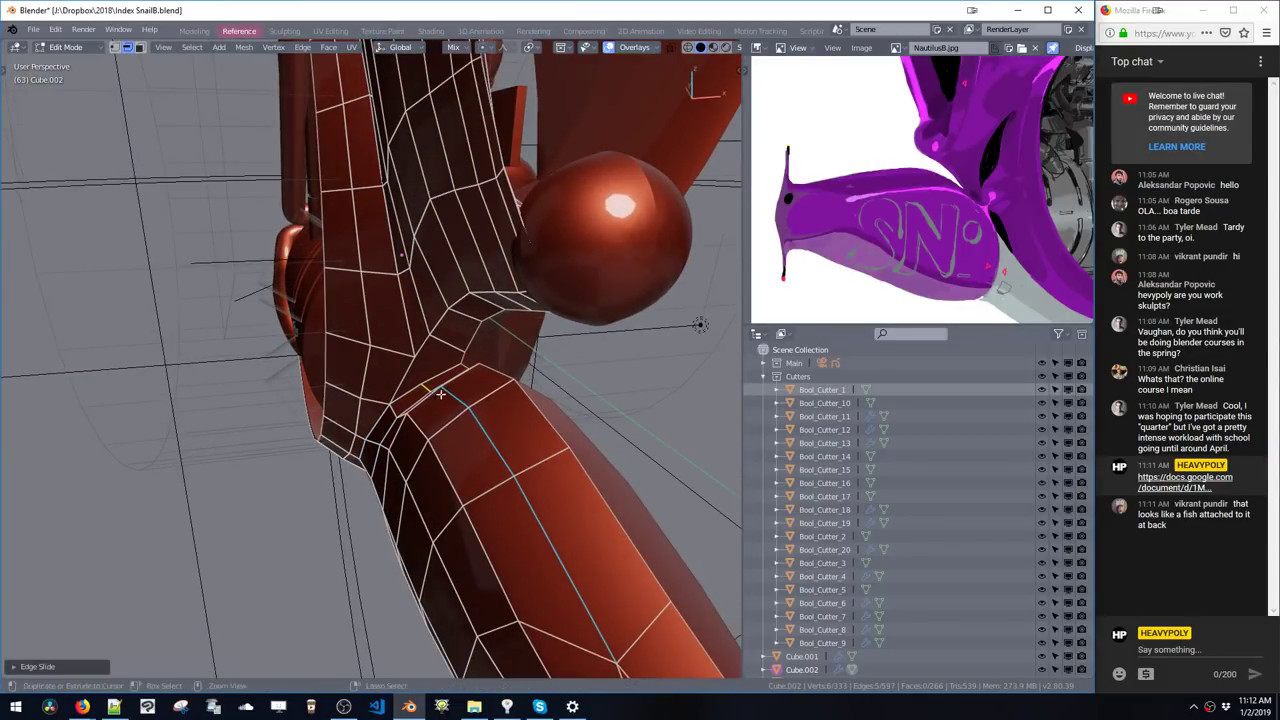
- Bevel the short edge in the notch where the upper hull meets the lower body
key(1)
key(space)
mouse_move(404, 398)
middle_down()
mouse_move(440, 377)
mouse_move(521, 382)
mouse_move(492, 420)
mouse_move(412, 392)
mouse_move(462, 352)
mouse_move(386, 338)
mouse_move(440, 312)
mouse_move(337, 366)
mouse_move(314, 350)
mouse_move(422, 323)
middle_up()
key(z)
click(530, 426)
key(Tab)
click(314, 350)
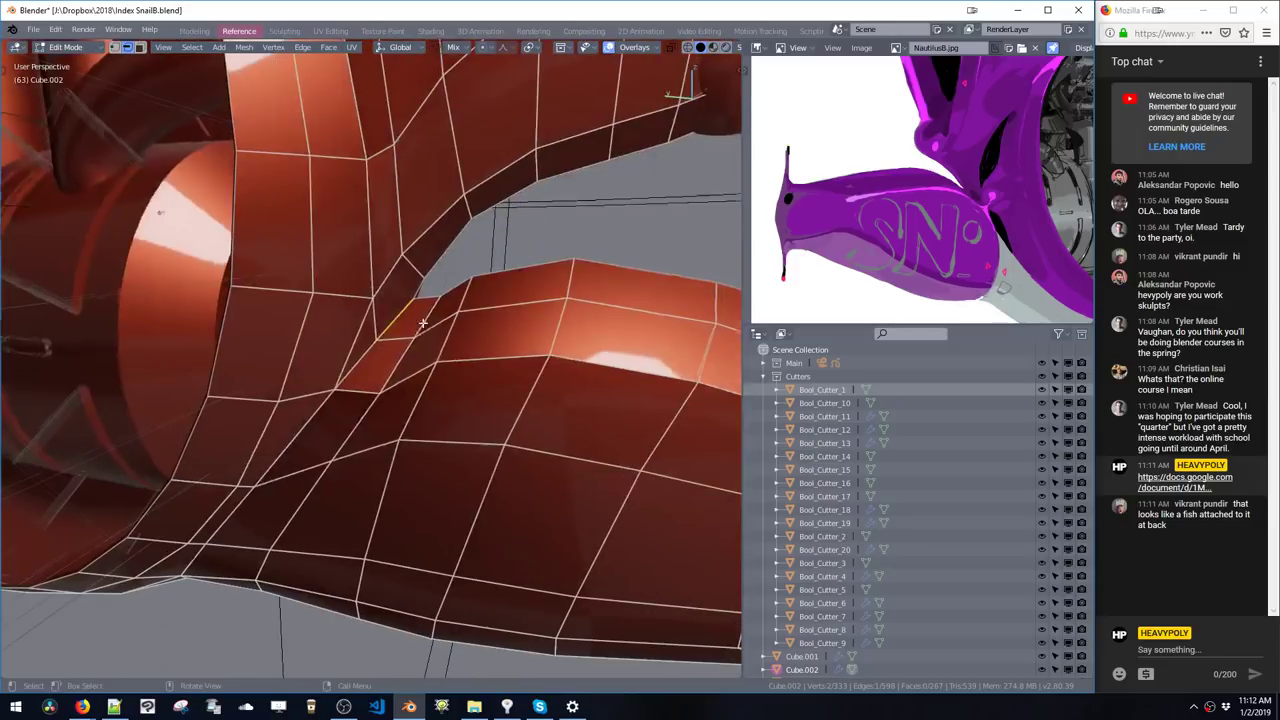
key(ctrl+b)
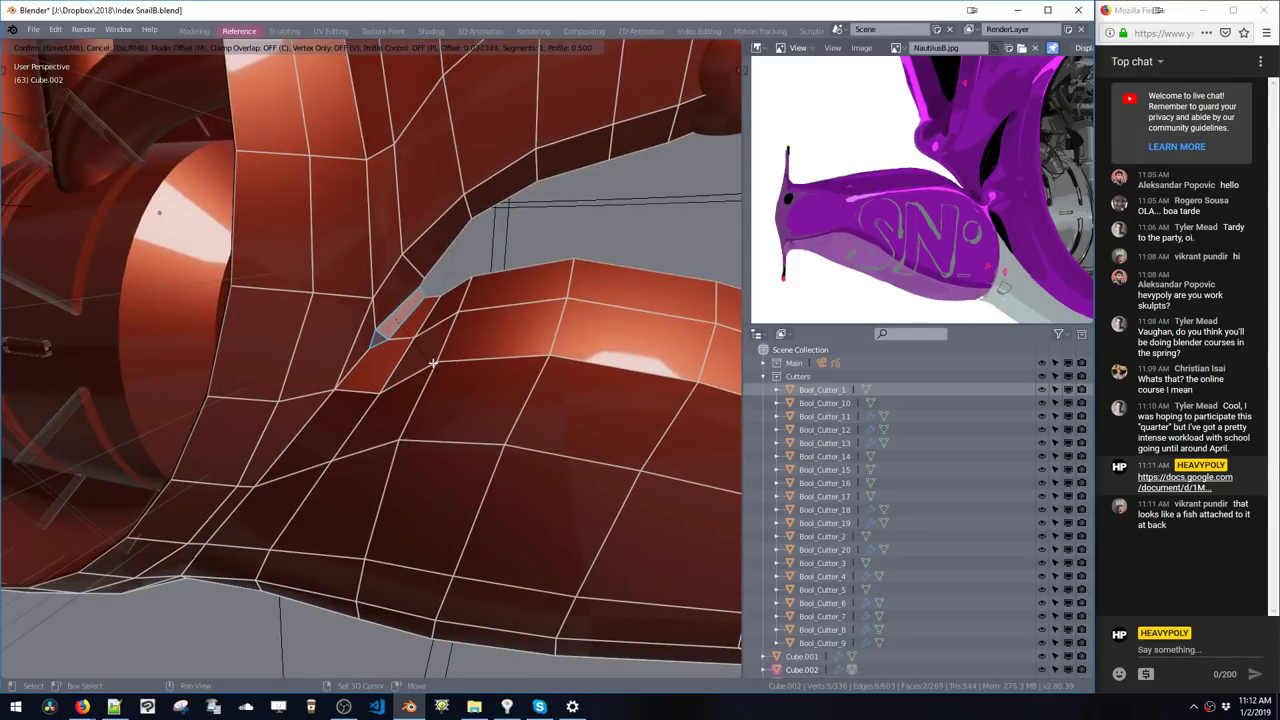
click(433, 363)
- Move the notch's upper corner vertex along Z and reposition the vertex just below it
key(1)
click(422, 273)
middle_drag(422, 273, 445, 288)
key(g)
key(z)
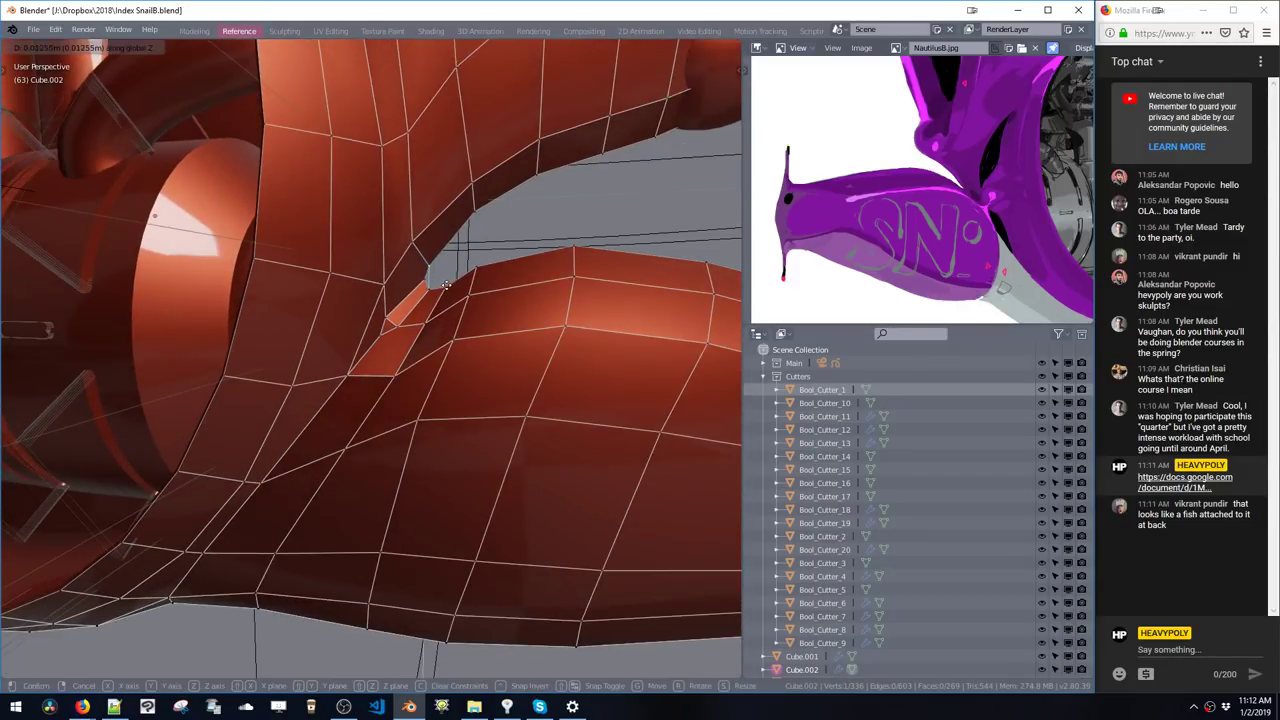
click(443, 289)
click(426, 295)
key(g)
click(427, 307)
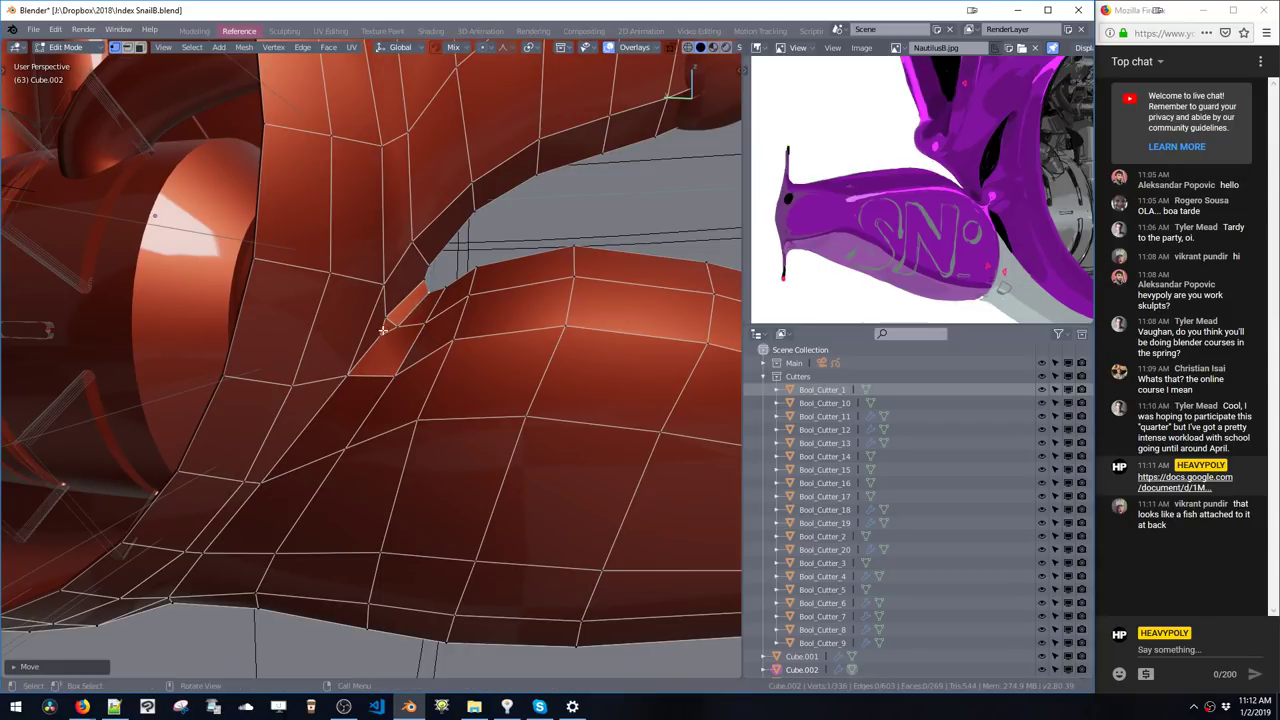
- Dissolve the short edge at the lower end of the bevelled notch and clear the selection
key(2)
click(382, 336)
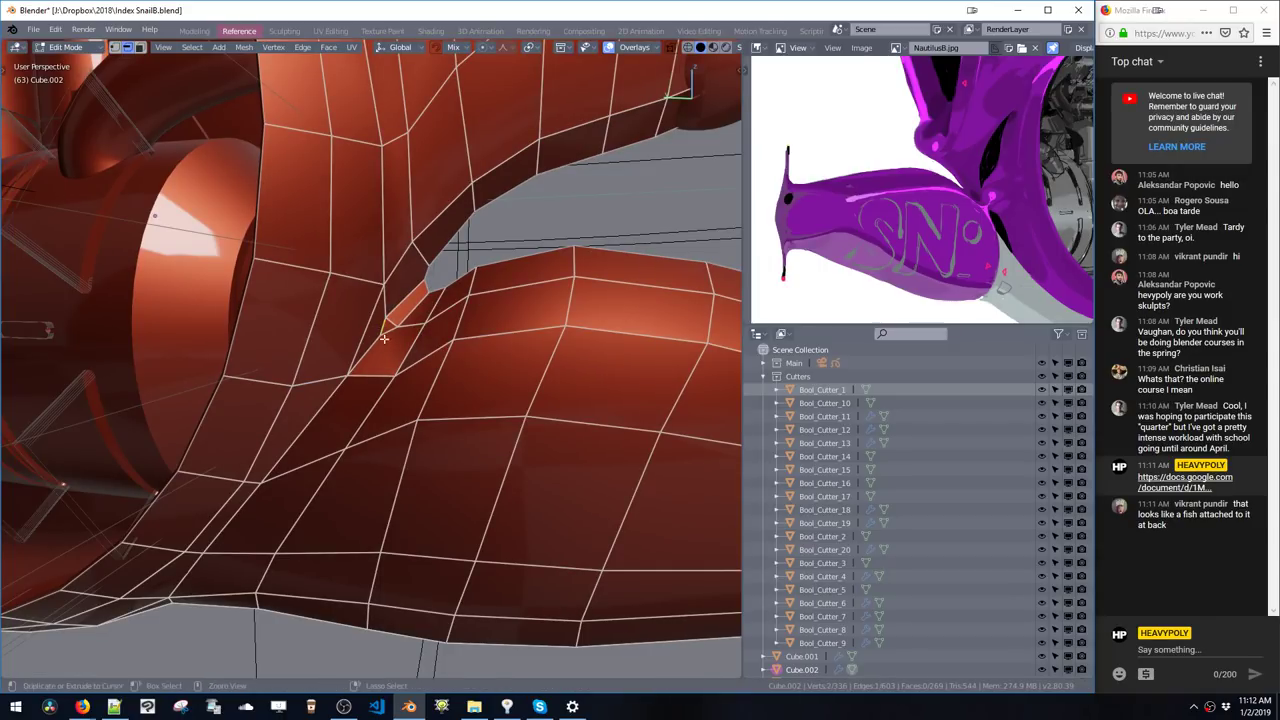
key(ctrl+x)
key(ctrl+z)
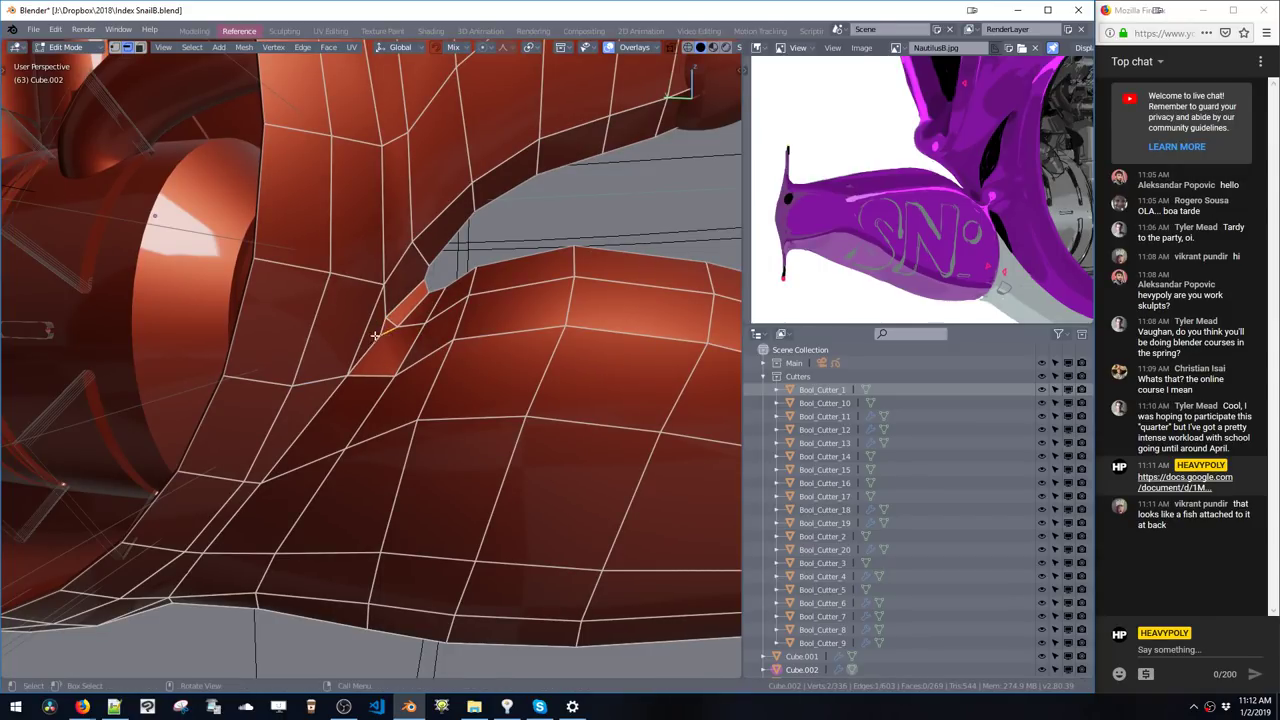
key(ctrl+x)
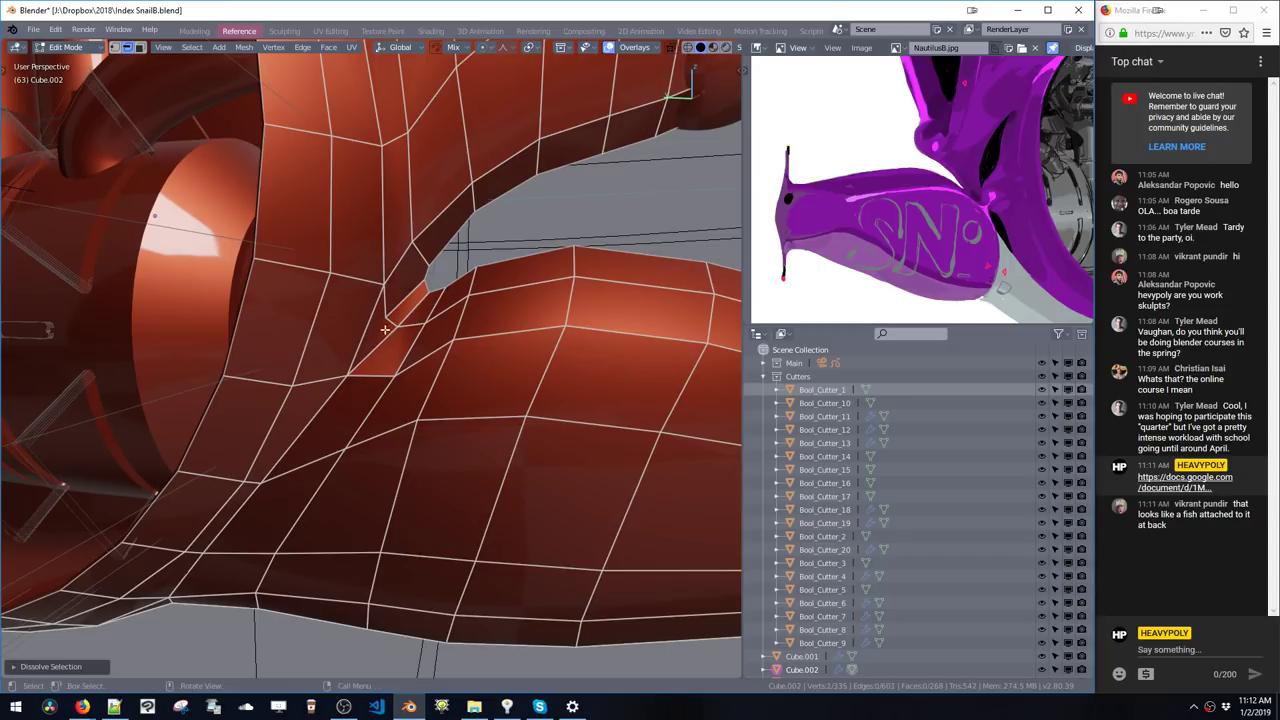
key(space)
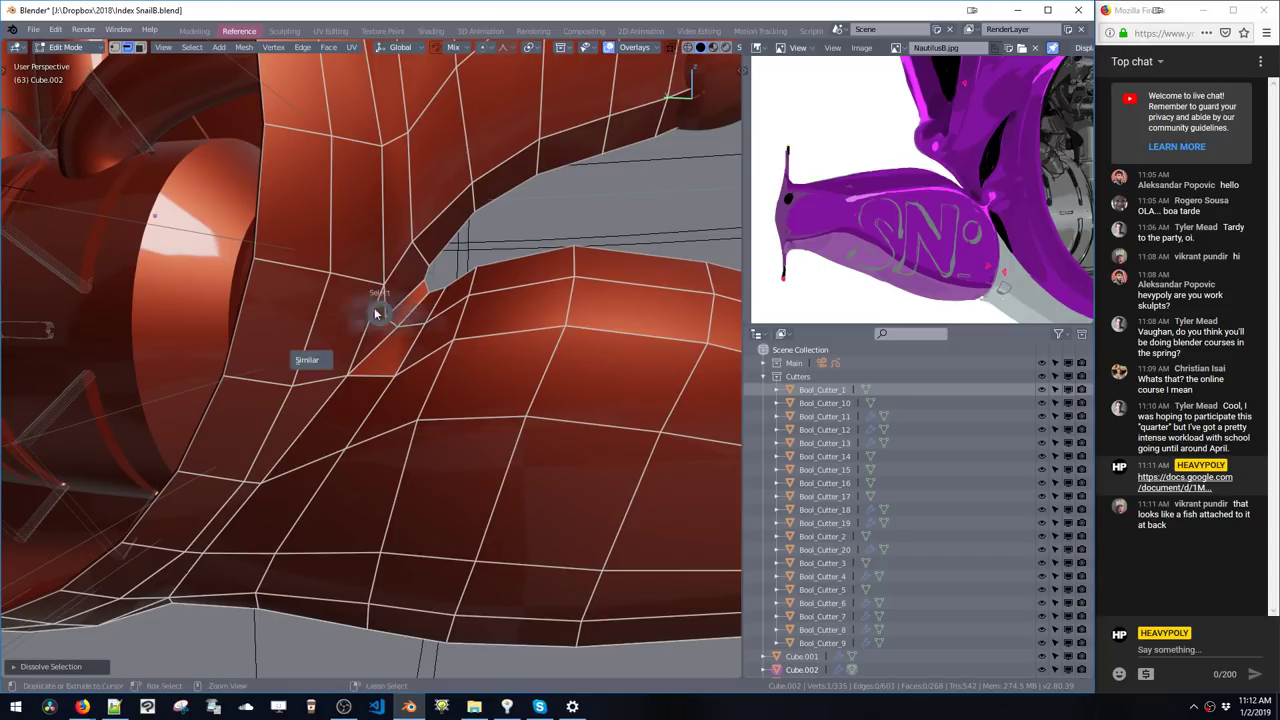
key(space)
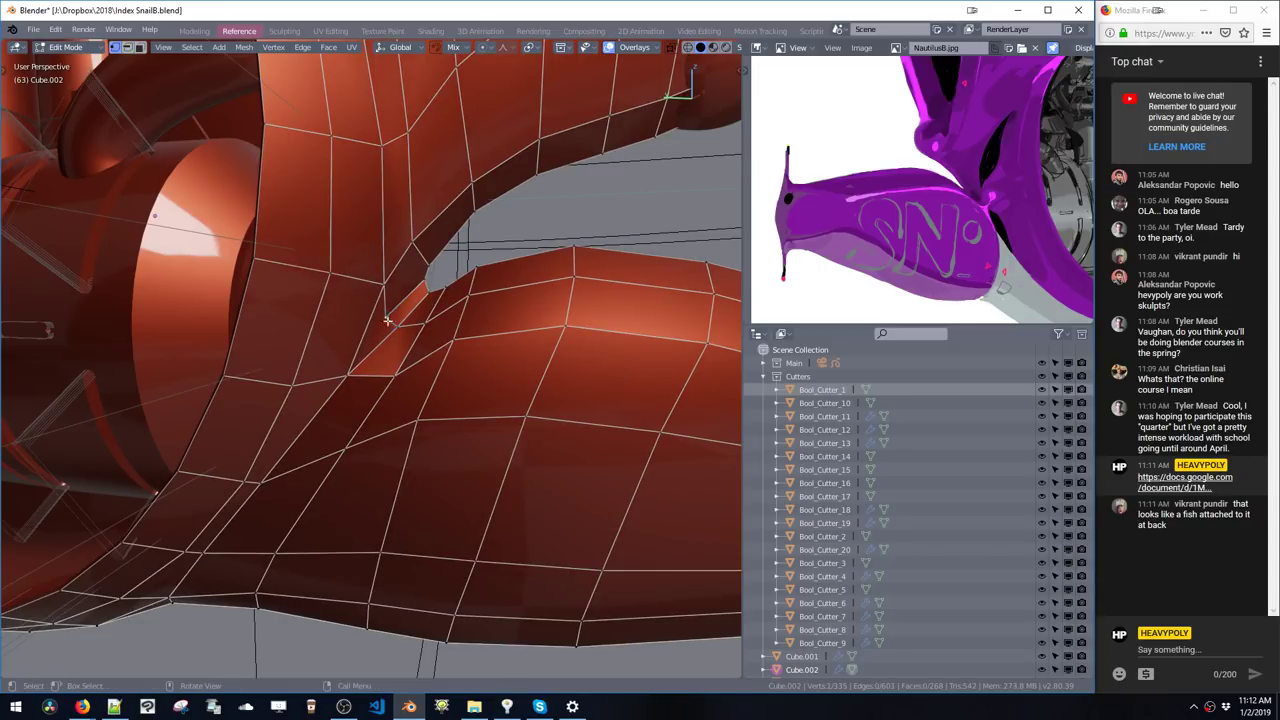
- Slide the vertex at the bevel's lower corner along its edge
middle_drag(385, 333, 410, 317)
key(g)
key(g)
click(379, 331)
- Examine the smoothed junction between upper hull and lower body from several angles and compare the hull with the reference
key(Tab)
key(Tab)
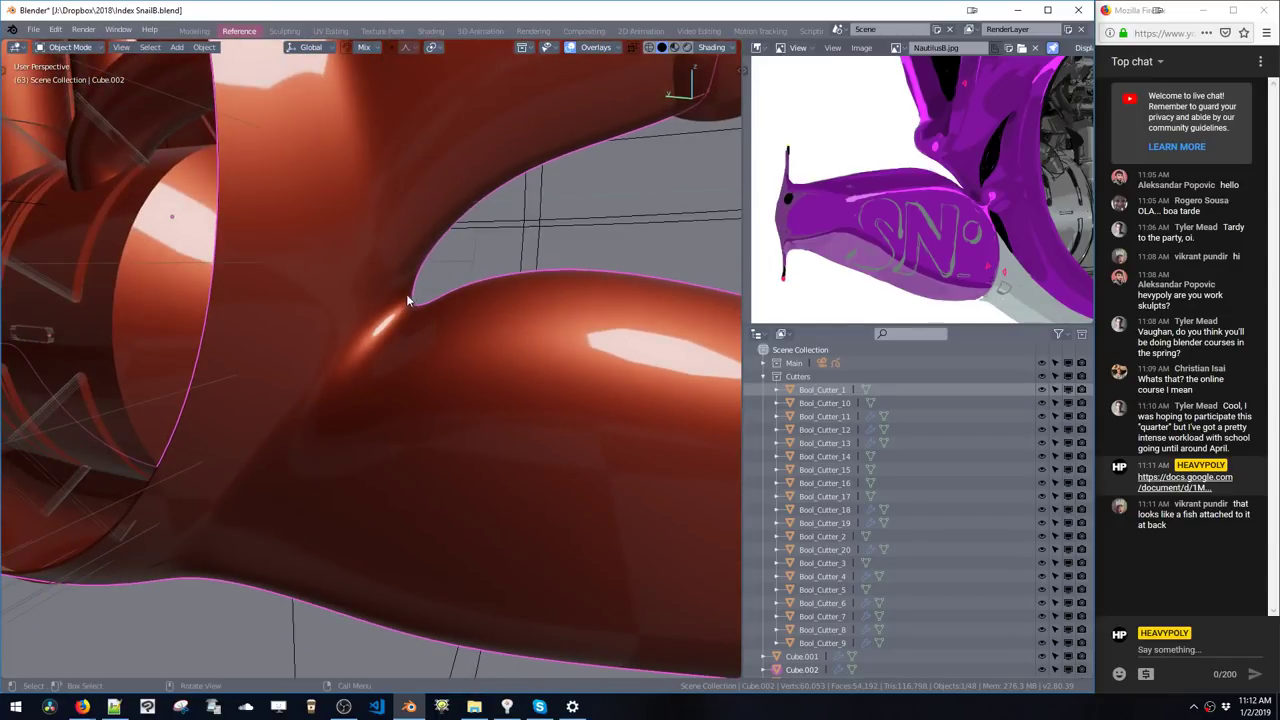
key(Tab)
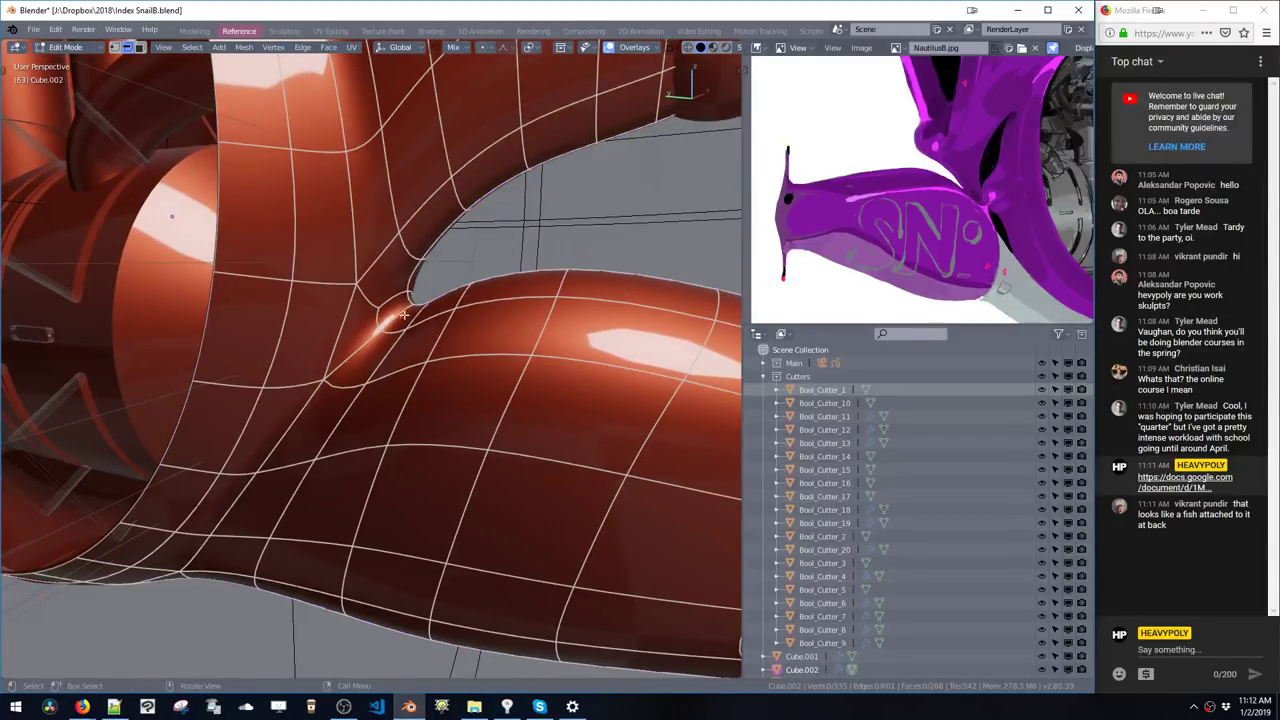
middle_drag(408, 316, 442, 230)
key(Tab)
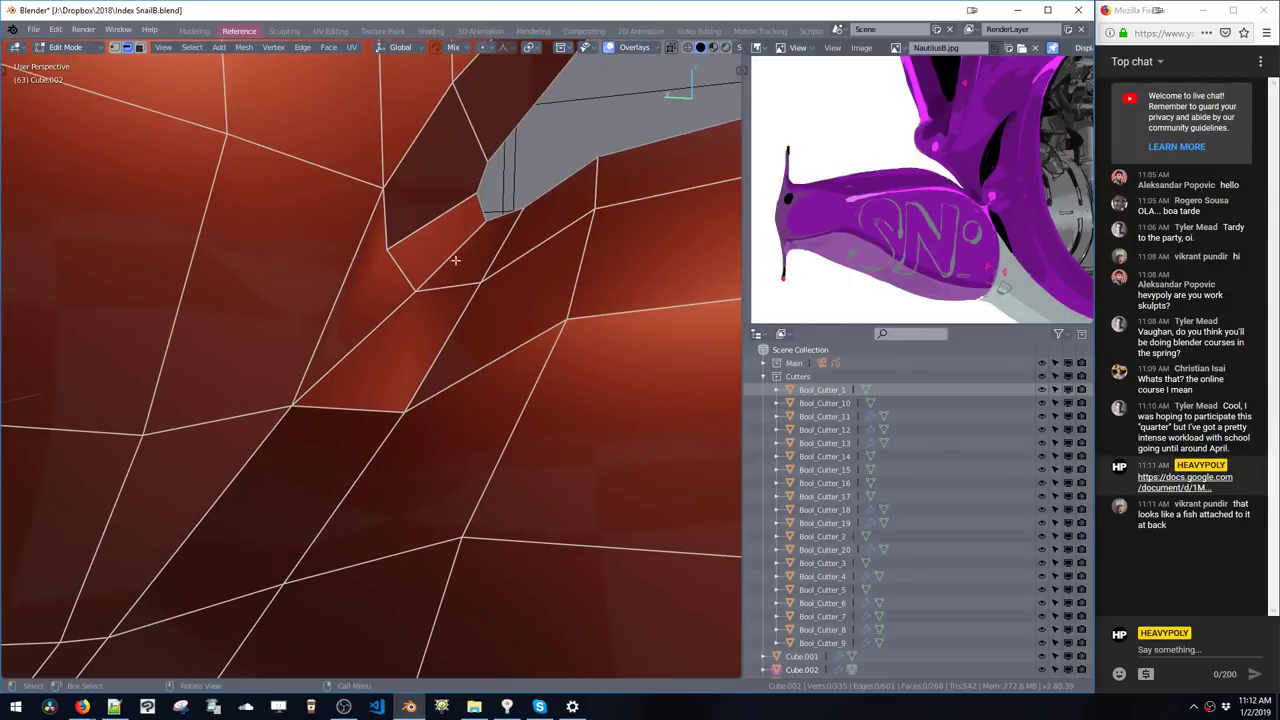
key(space)
key(Tab)
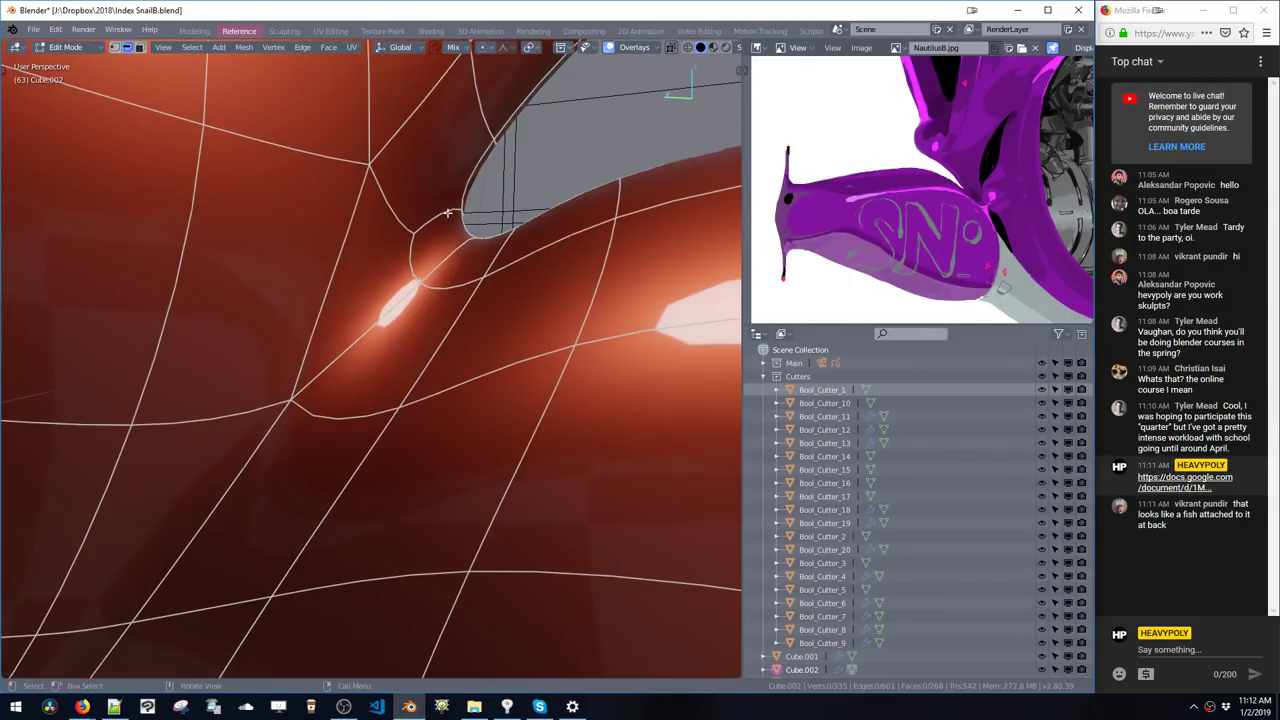
middle_drag(492, 248, 400, 170)
key(Tab)
key(space)
key(Tab)
key(space)
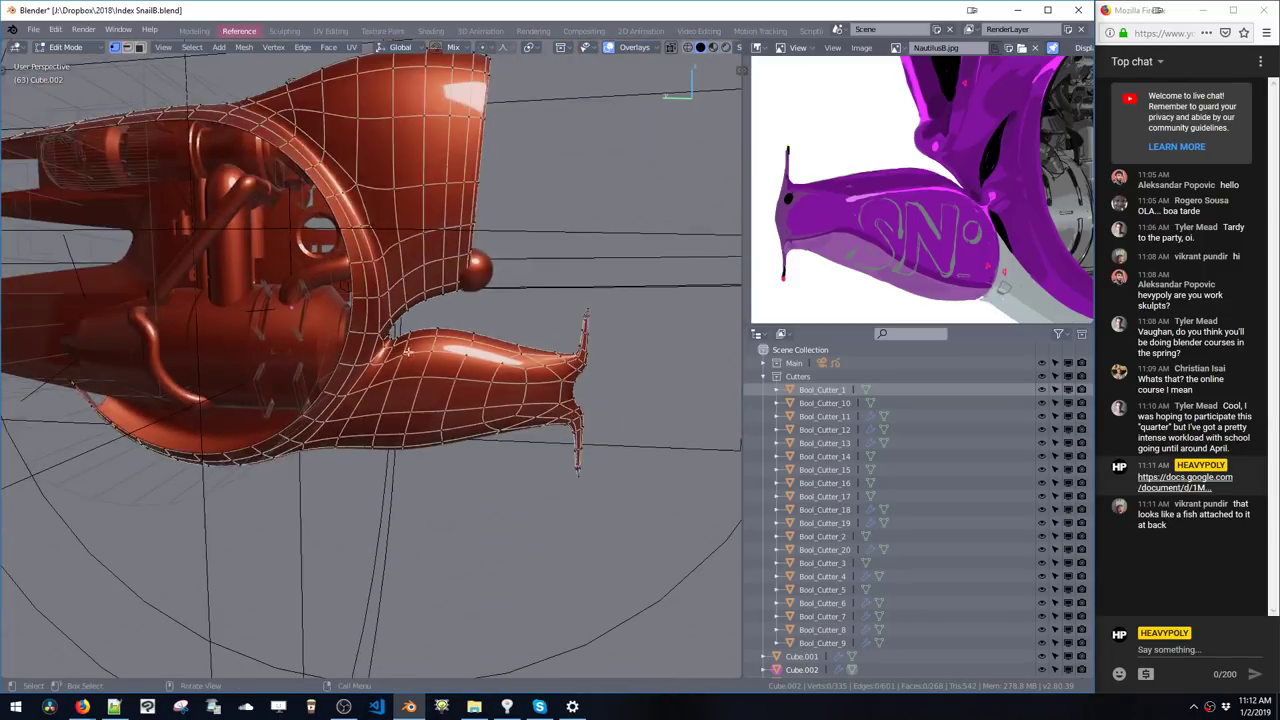
mouse_move(409, 351)
shift+middle_down()
mouse_move(484, 401)
mouse_move(384, 346)
shift+middle_up()
middle_drag(960, 142, 905, 188)
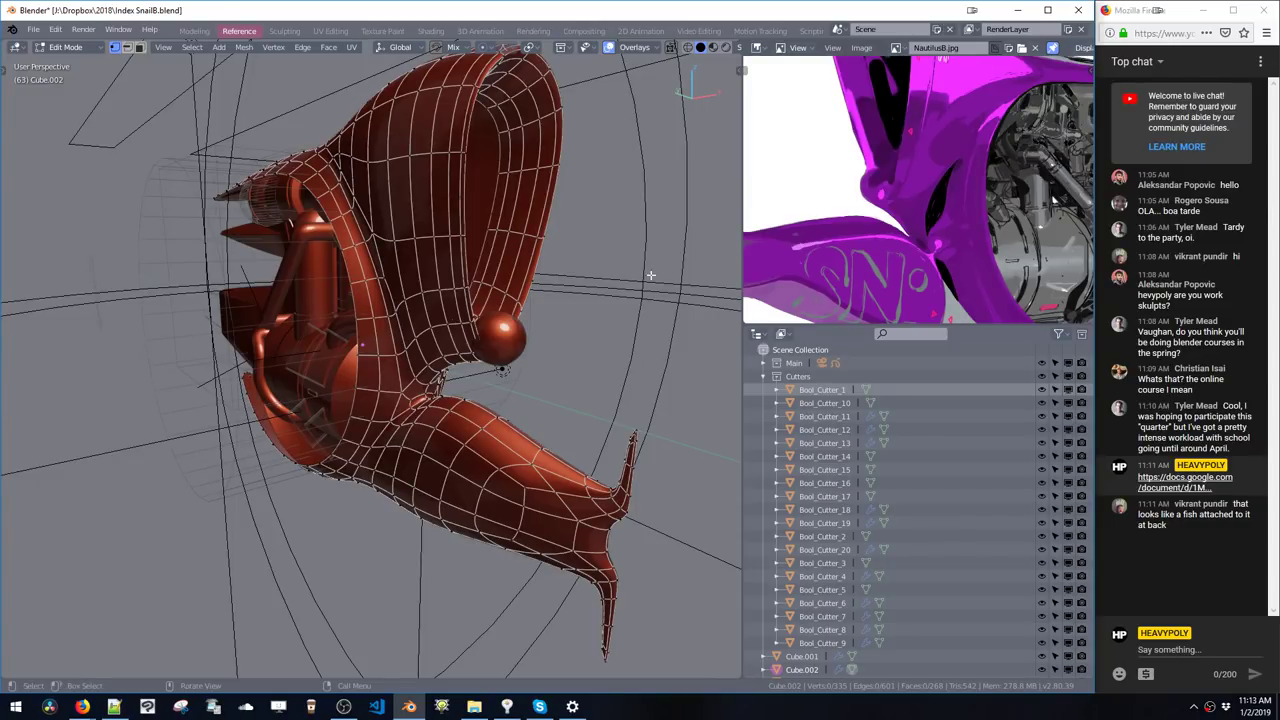
middle_drag(651, 275, 590, 295)
ctrl+middle_drag(886, 195, 846, 257)
- In the left side view, select the front section of the hood and move it slightly back along Y
key(KP_3)
key(ctrl+KP_3)
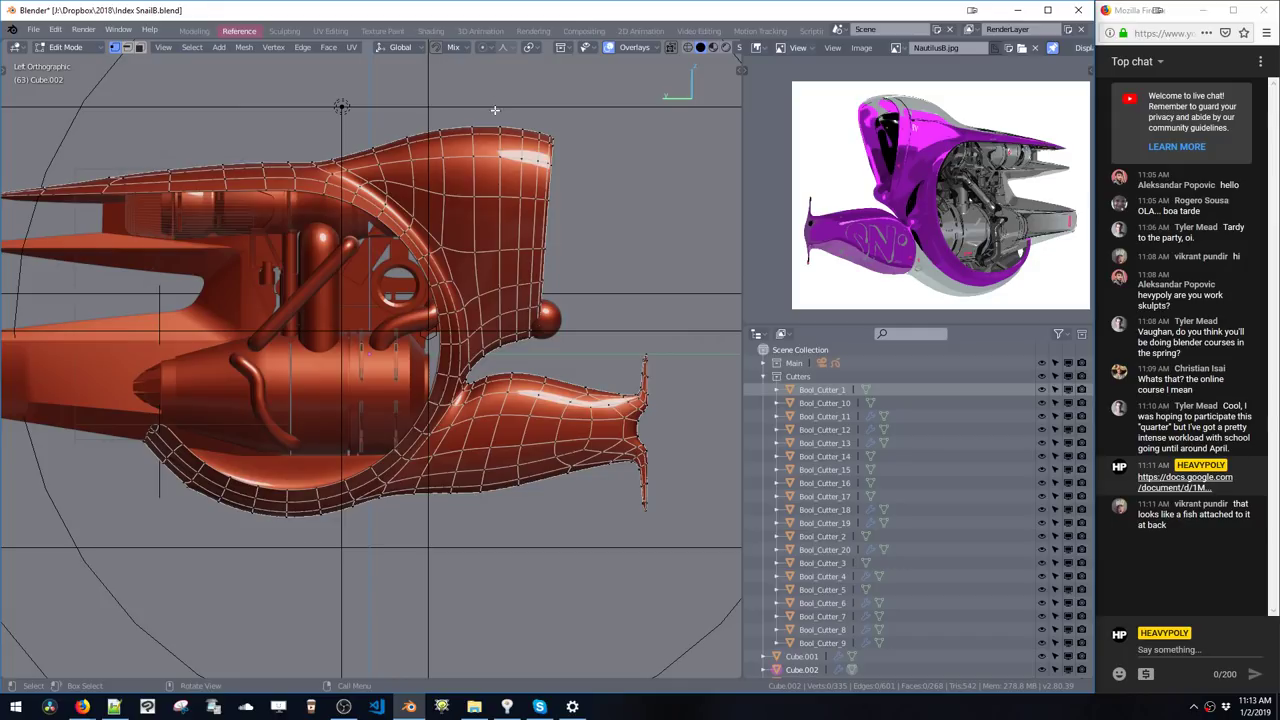
drag(490, 101, 555, 305)
drag(573, 364, 575, 366)
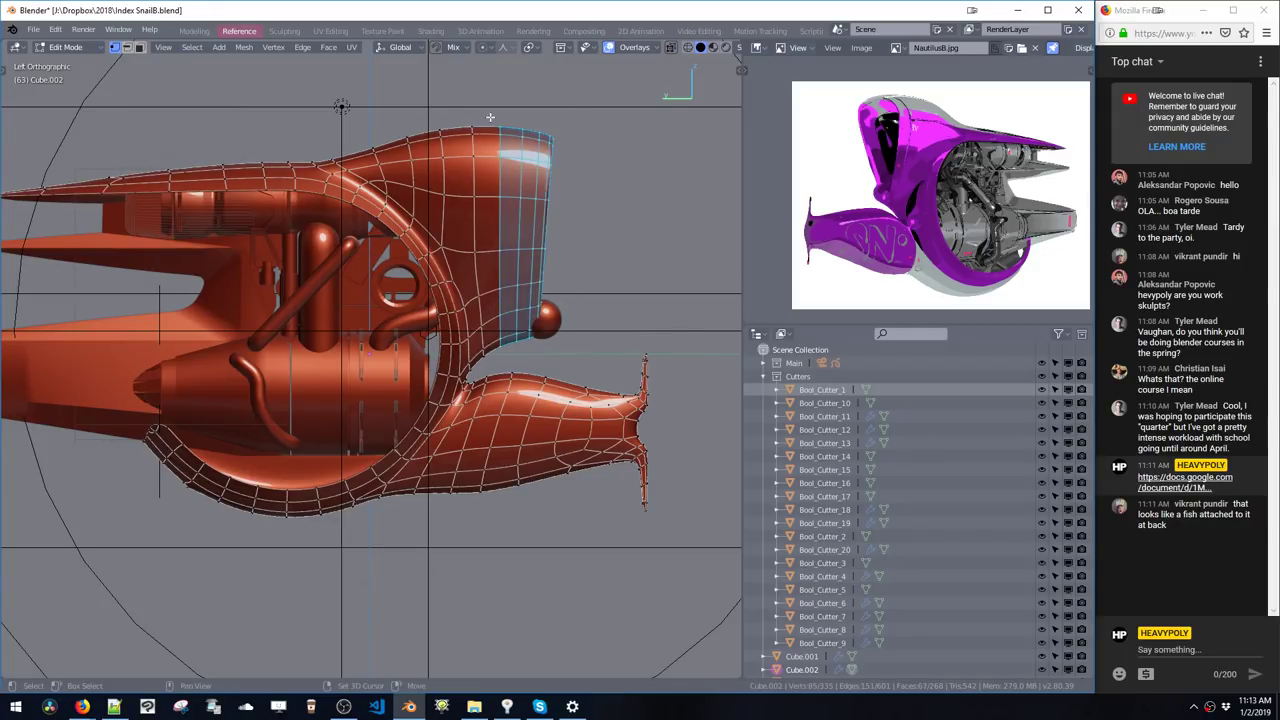
shift+drag(490, 117, 544, 368)
key(g)
key(y)
click(519, 368)
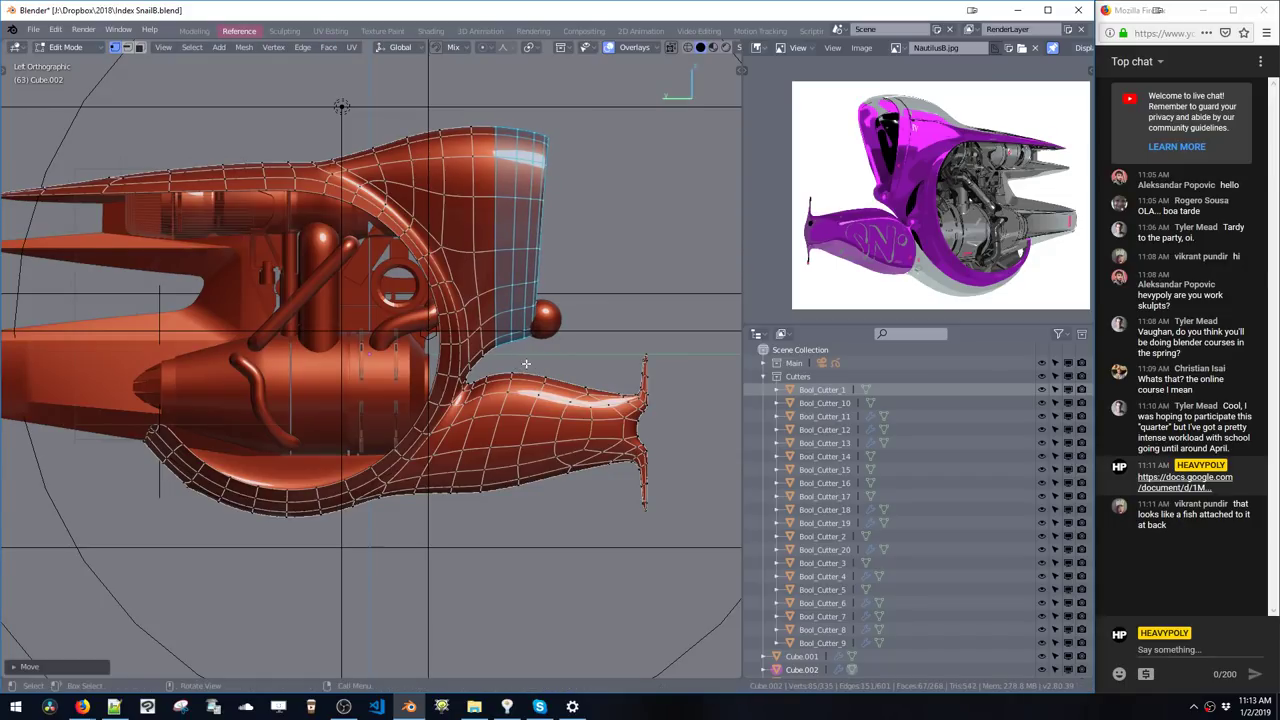
- Select the lower part of the hood's front section and lower it slightly along Z
mouse_move(506, 238)
mouse_down()
mouse_move(556, 366)
mouse_move(549, 338)
mouse_up()
key(g)
key(z)
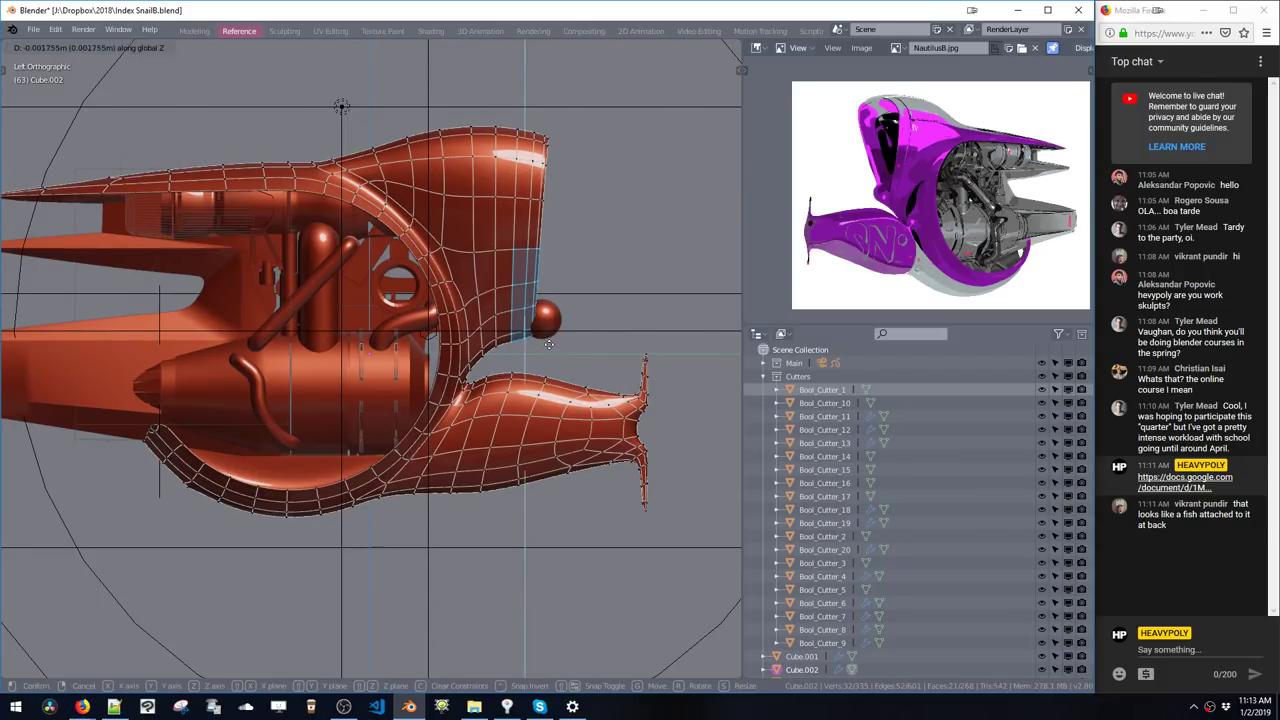
click(549, 345)
- Dissolve the extra edge loops around the hood's front opening
key(space)
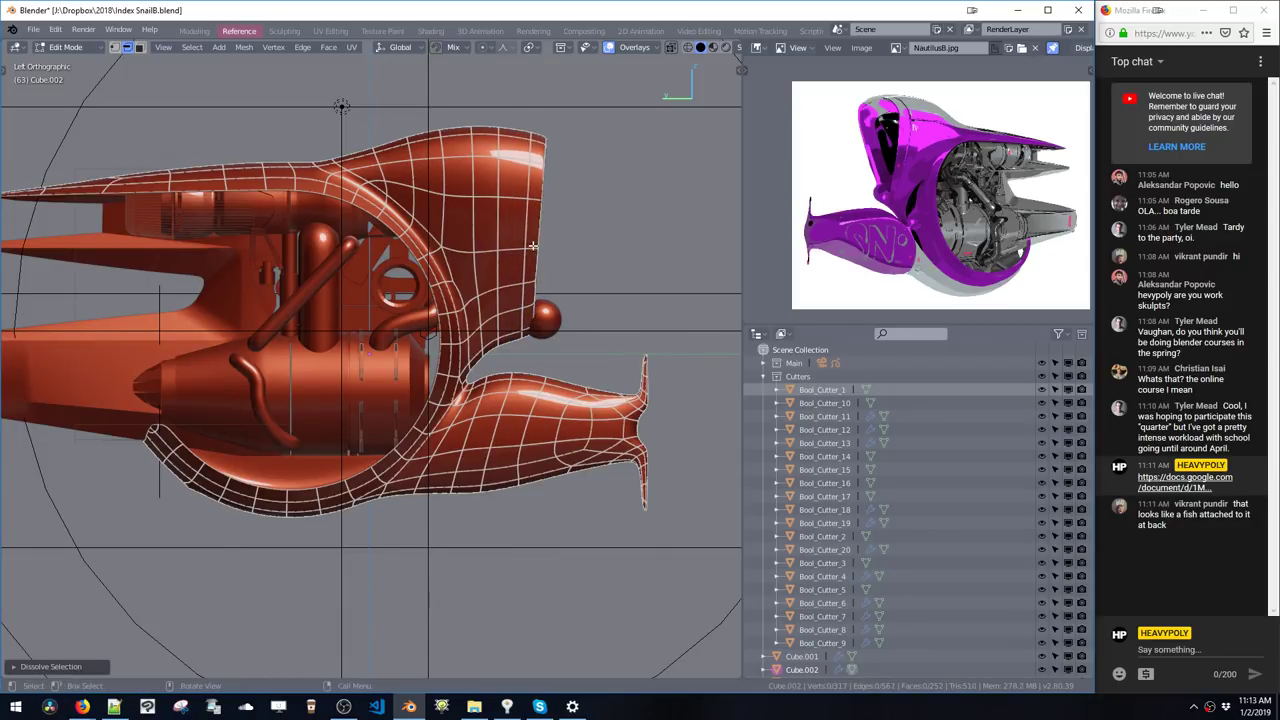
middle_drag(533, 245, 457, 302)
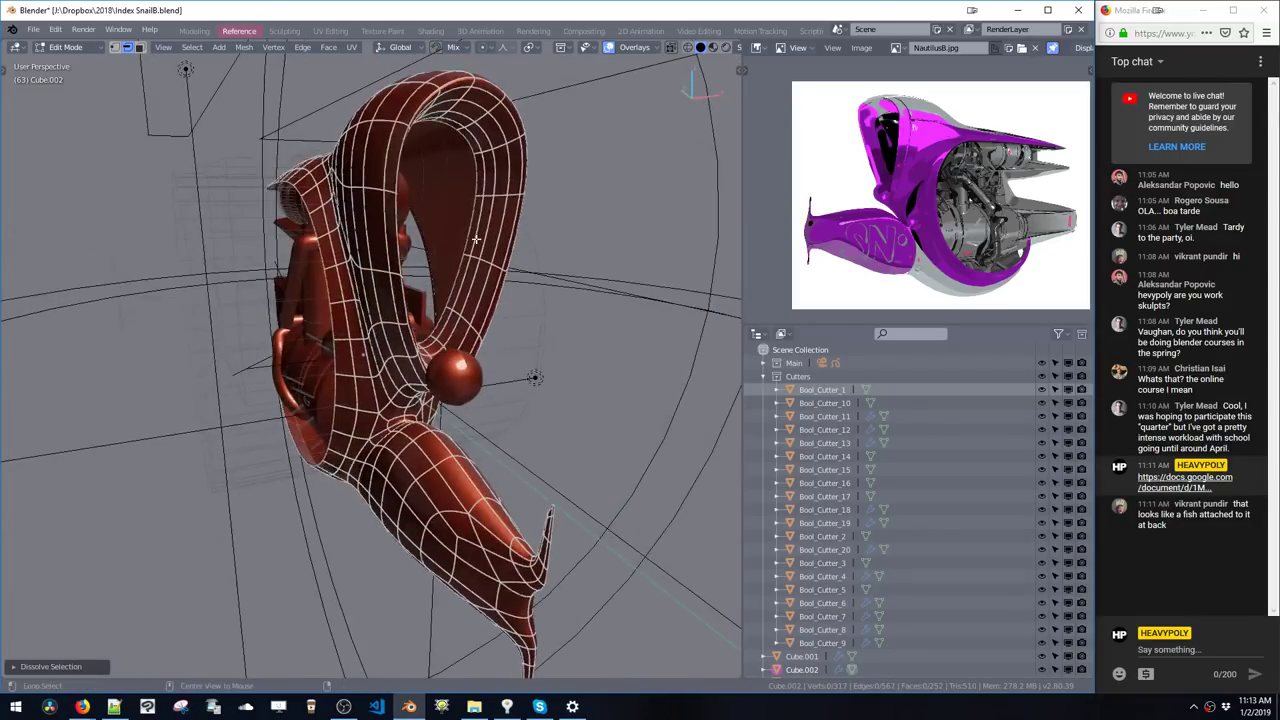
middle_drag(476, 240, 543, 303)
key(ctrl+x)
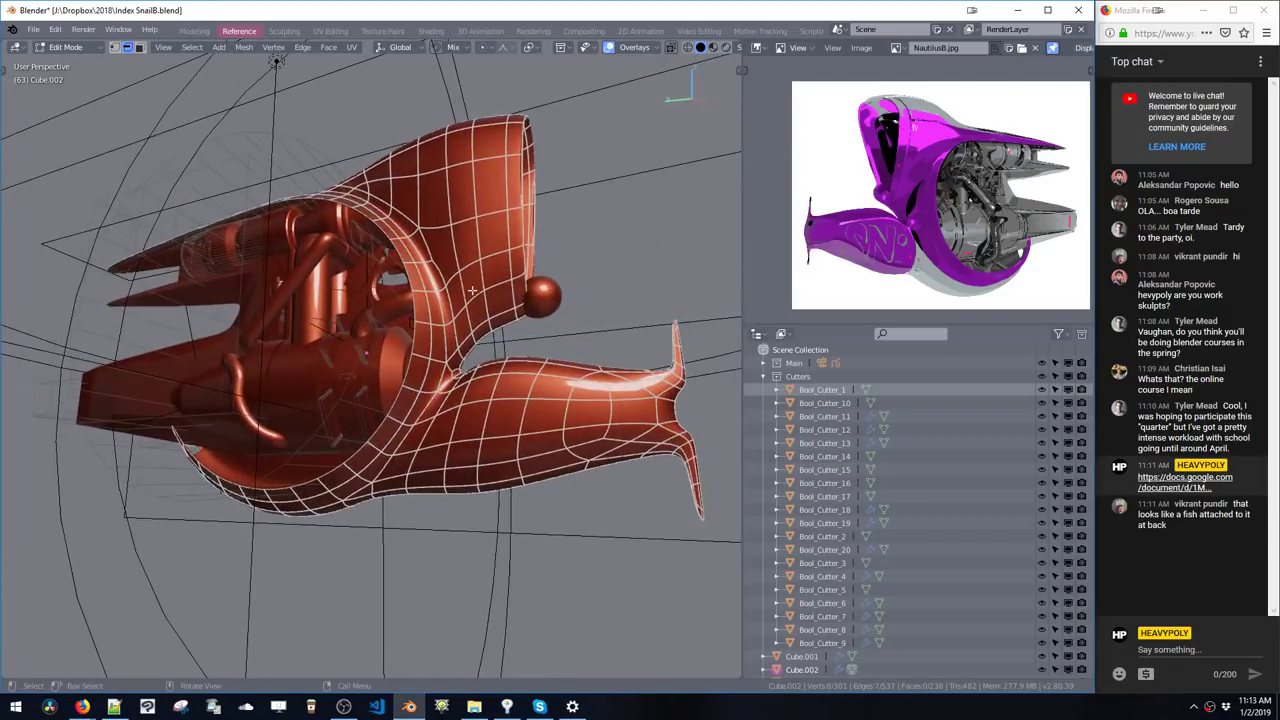
- Leave the hull mesh, enter Edit Mode on the sphere below the hood, and move its whole mesh along Y
key(KP_3)
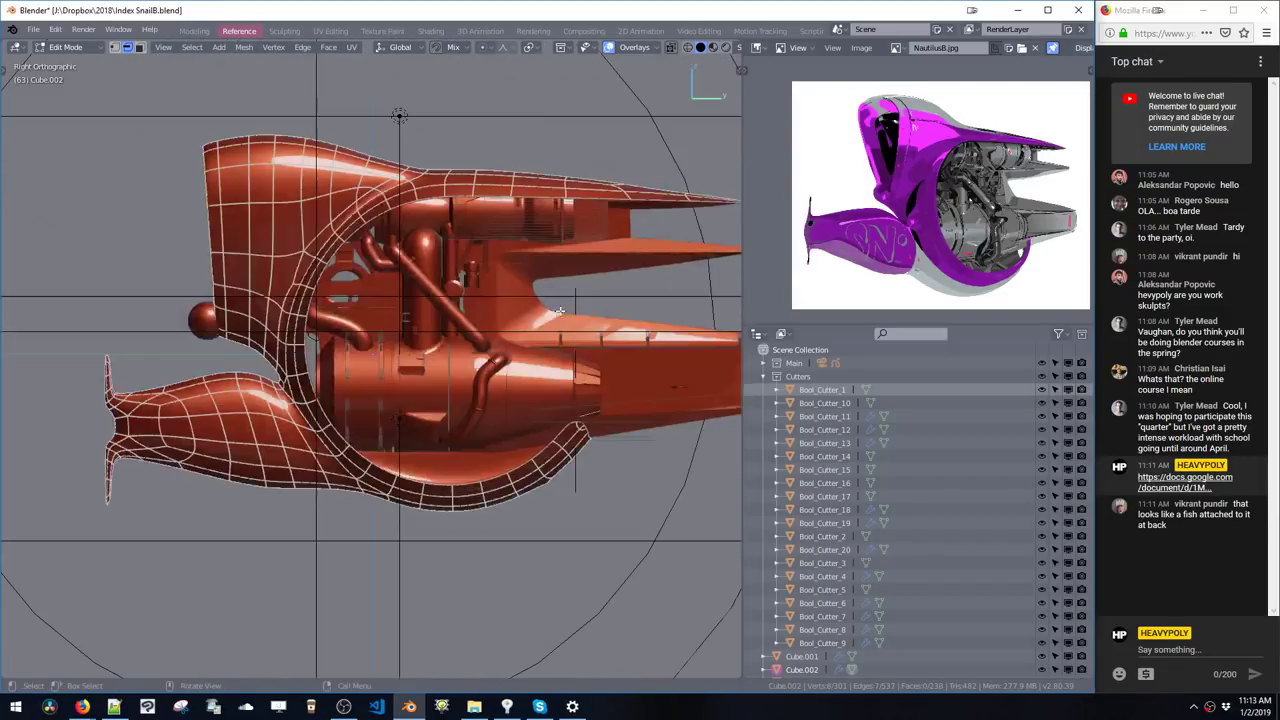
click(377, 310)
key(Tab)
click(548, 334)
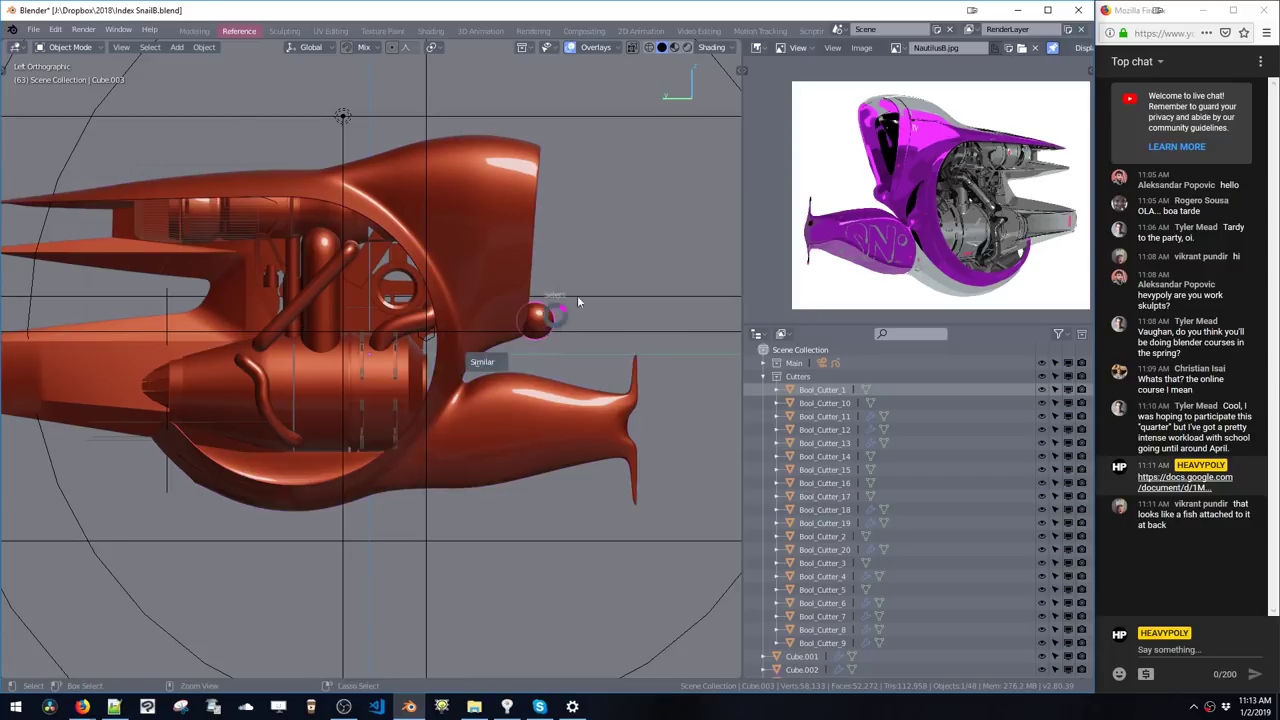
click(578, 302)
shift+middle_drag(578, 302, 534, 272)
ctrl+middle_drag(534, 272, 623, 282)
shift+middle_drag(623, 282, 511, 329)
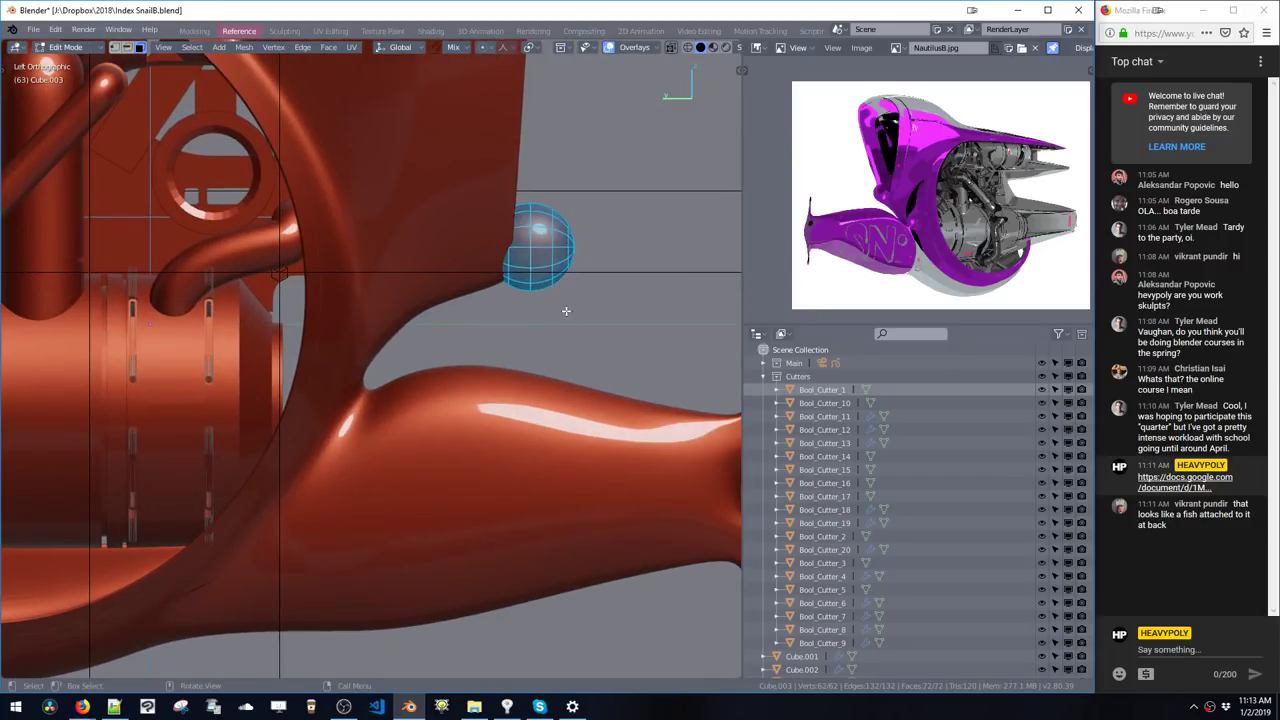
key(g)
key(y)
click(557, 312)
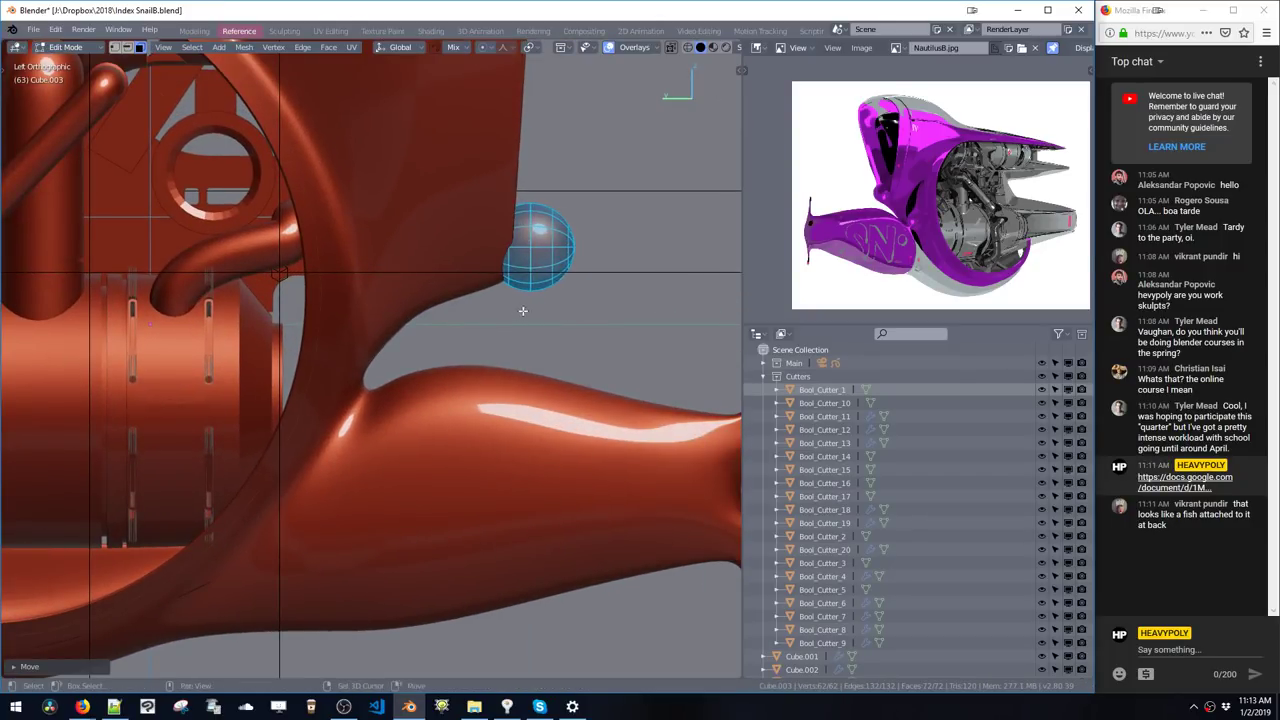
- Grow the selection on the sphere's mesh and move it along Y
middle_drag(522, 311, 468, 378)
middle_drag(471, 305, 586, 320)
key(ctrl+KP_Add)
key(g)
key(y)
click(530, 310)
- Examine the sphere's mesh and its centre seam up close from several angles
alt+click(477, 296)
ctrl+middle_click(476, 301)
middle_drag(337, 395, 460, 292)
key(space)
key(ctrl+KP_Add)
middle_drag(433, 174, 457, 160)
key(space)
click(460, 234)
middle_drag(458, 228, 432, 188)
- Remove the Boolean modifier from the sphere
key(shift+x)
key(v)
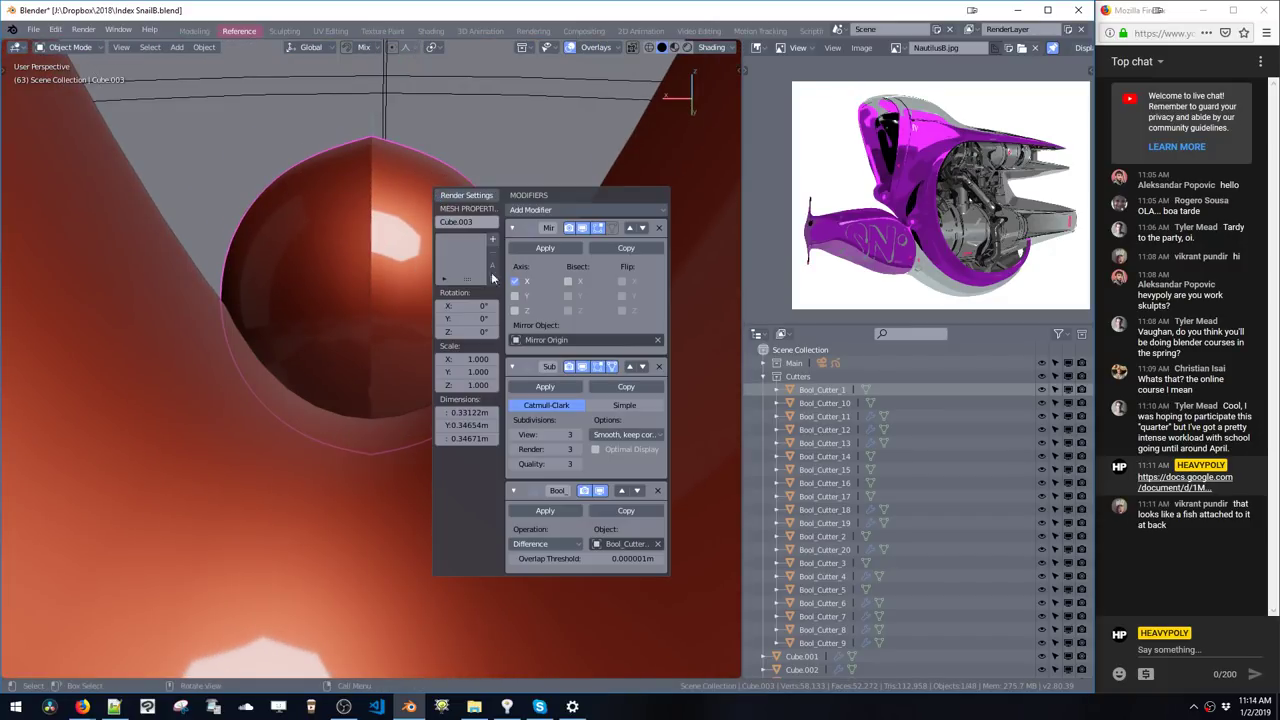
click(658, 491)
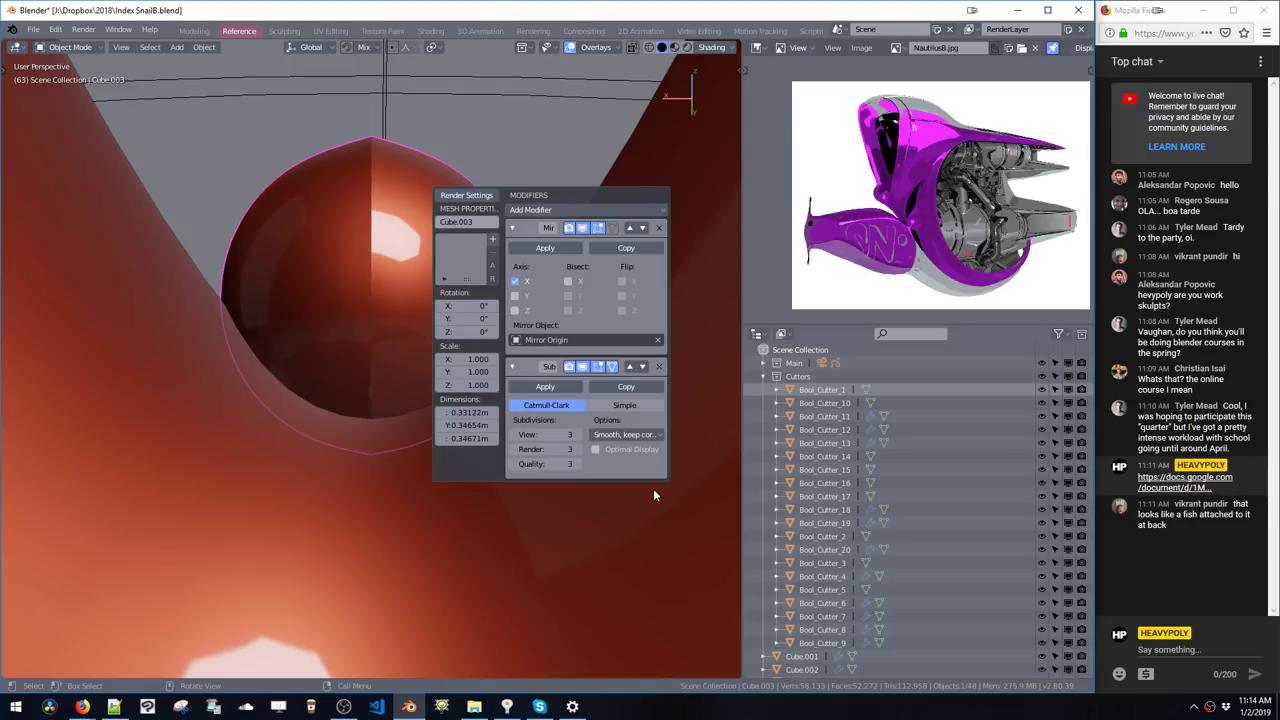
- Place the sphere's Subdivision modifier above the Mirror modifier and enable X bisect on the mirror
click(631, 370)
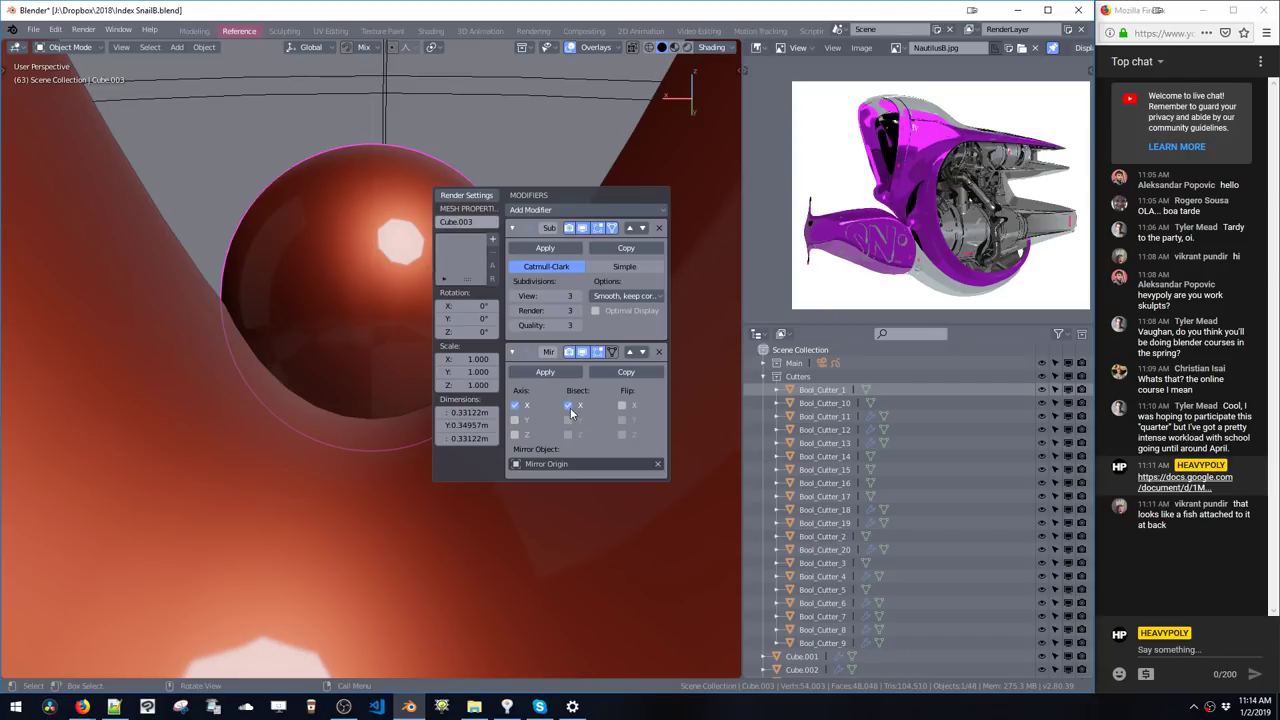
middle_drag(462, 222, 363, 257)
key(v)
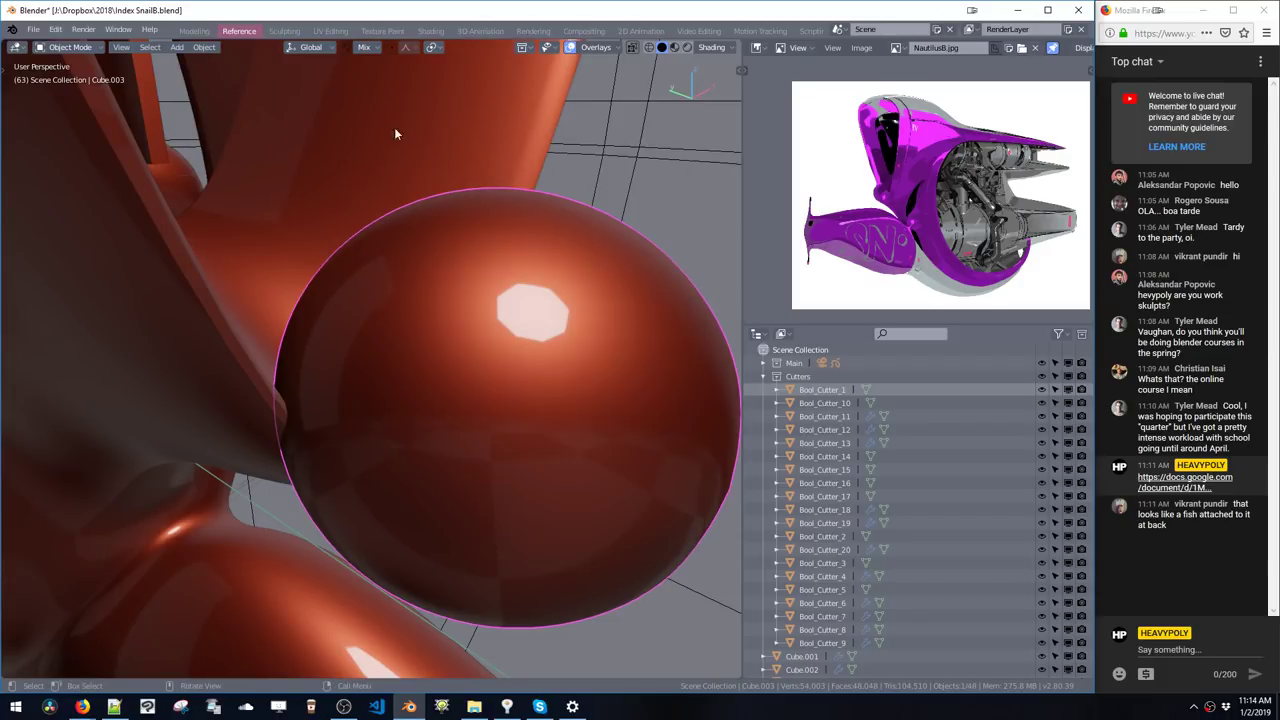
middle_drag(528, 280, 564, 324)
- Turn off the live mirror on the sphere
key(shift+x)
click(627, 267)
middle_drag(627, 265, 468, 312)
- Delete the half of the sphere's mesh on the positive X side, working from the front view
key(Tab)
double_click(482, 343)
middle_drag(504, 354, 482, 318)
ctrl+middle_drag(482, 330, 480, 480)
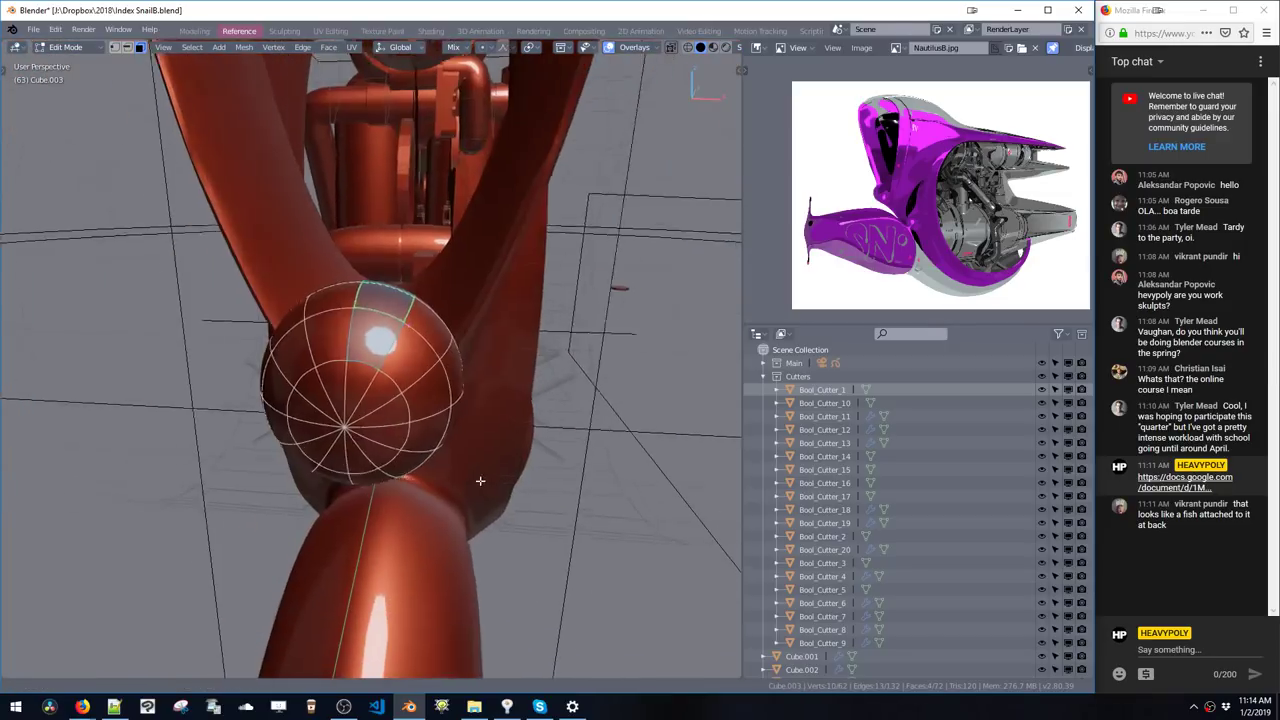
key(v)
click(503, 369)
key(v)
click(573, 339)
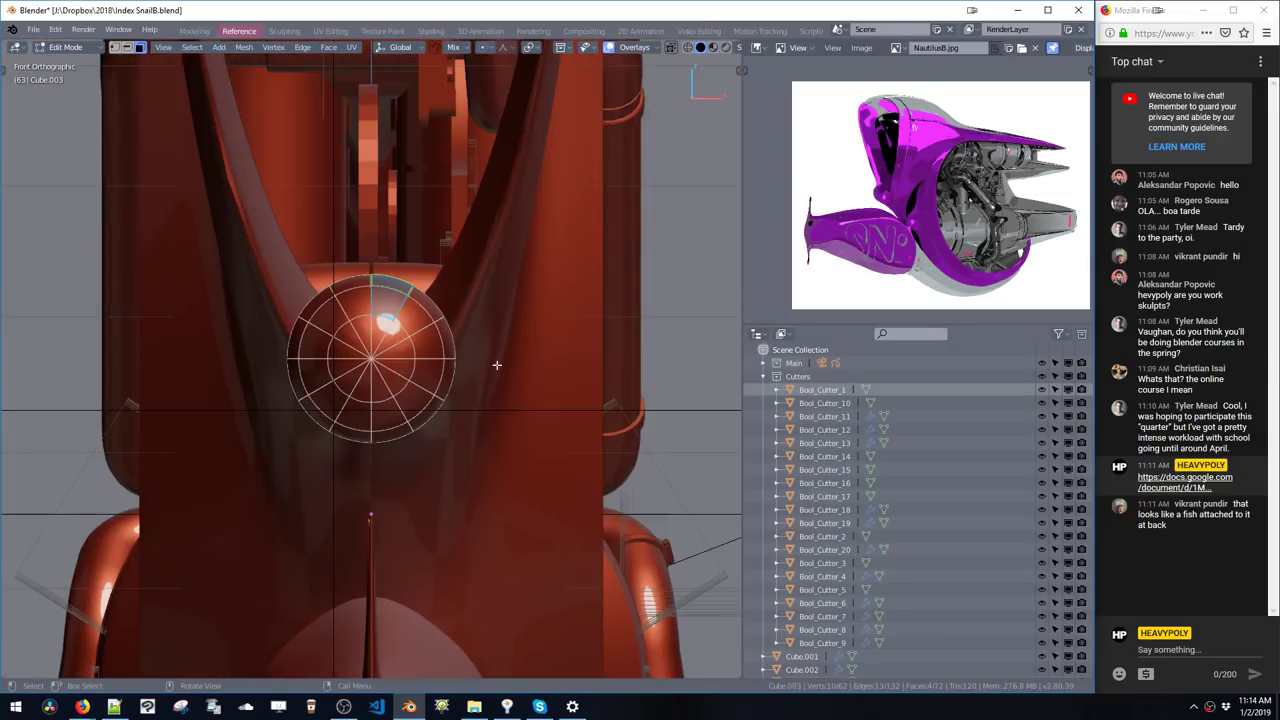
drag(506, 203, 372, 468)
click(377, 468)
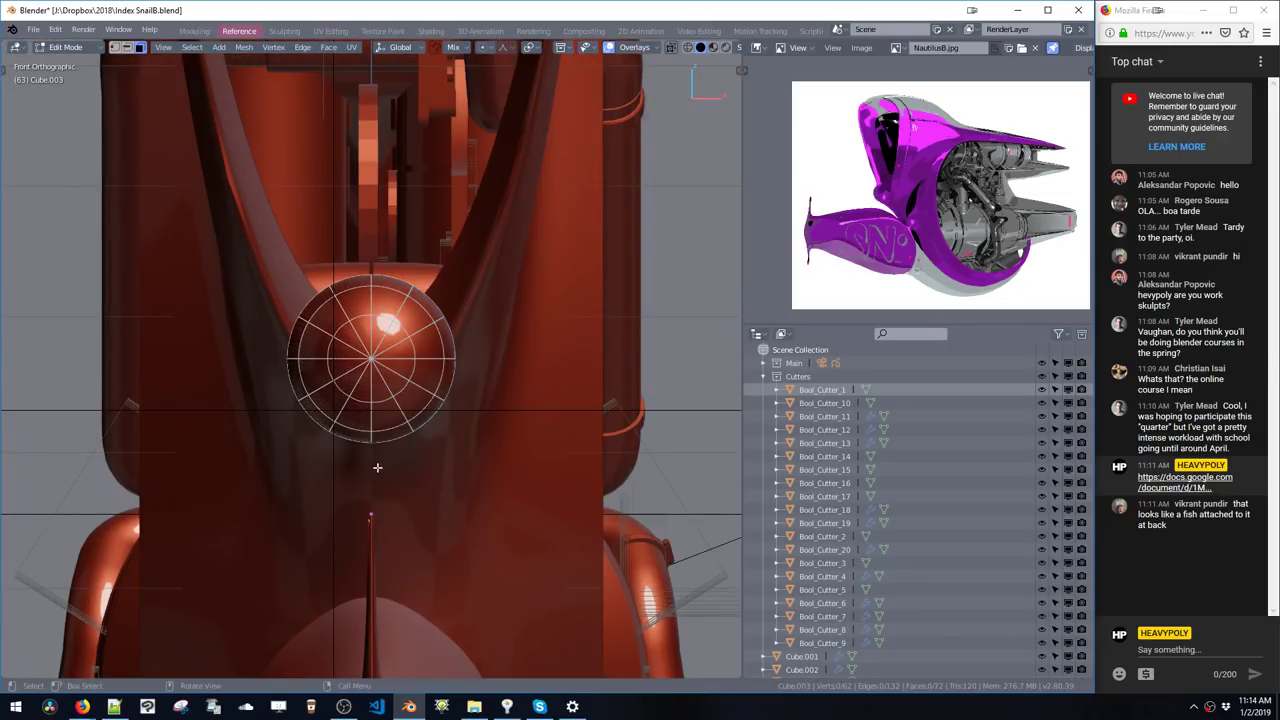
key(ctrl+z)
key(x)
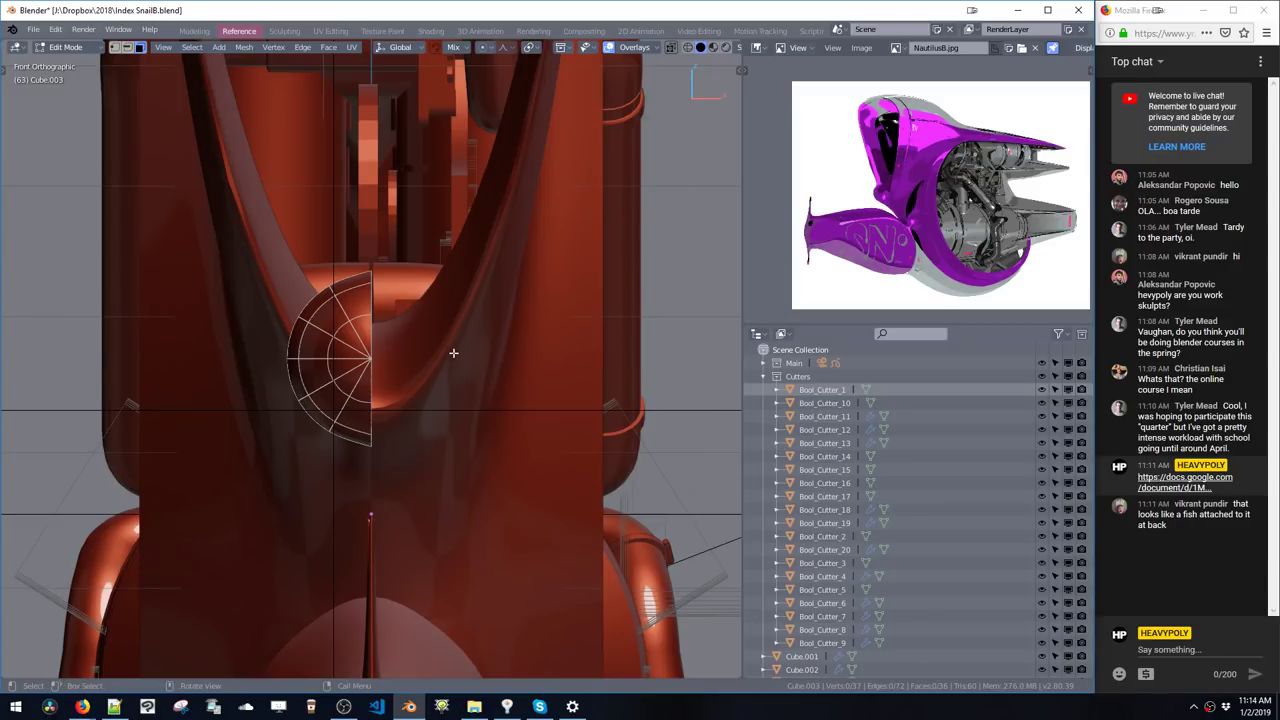
- Apply Live Mirror to the half sphere and place its Mirror modifier above the Subdivision modifier
key(shift+x)
click(589, 229)
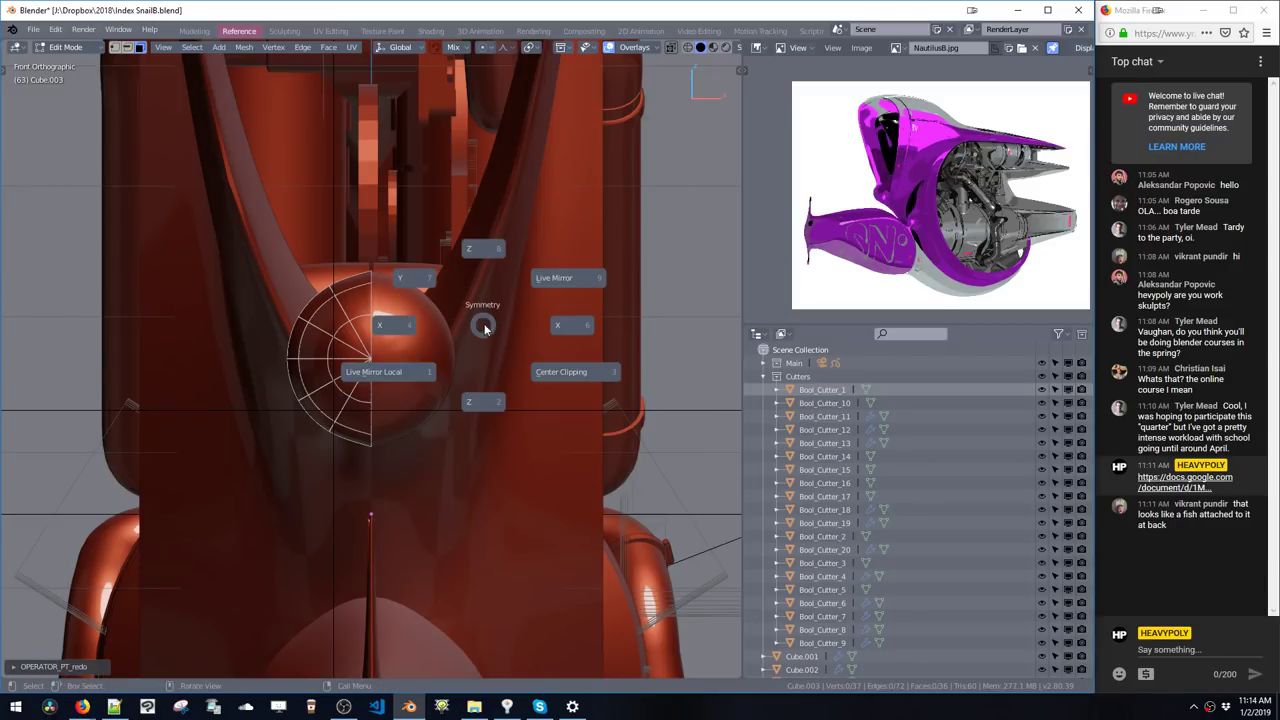
key(Escape)
key(ctrl+shift+v)
click(681, 491)
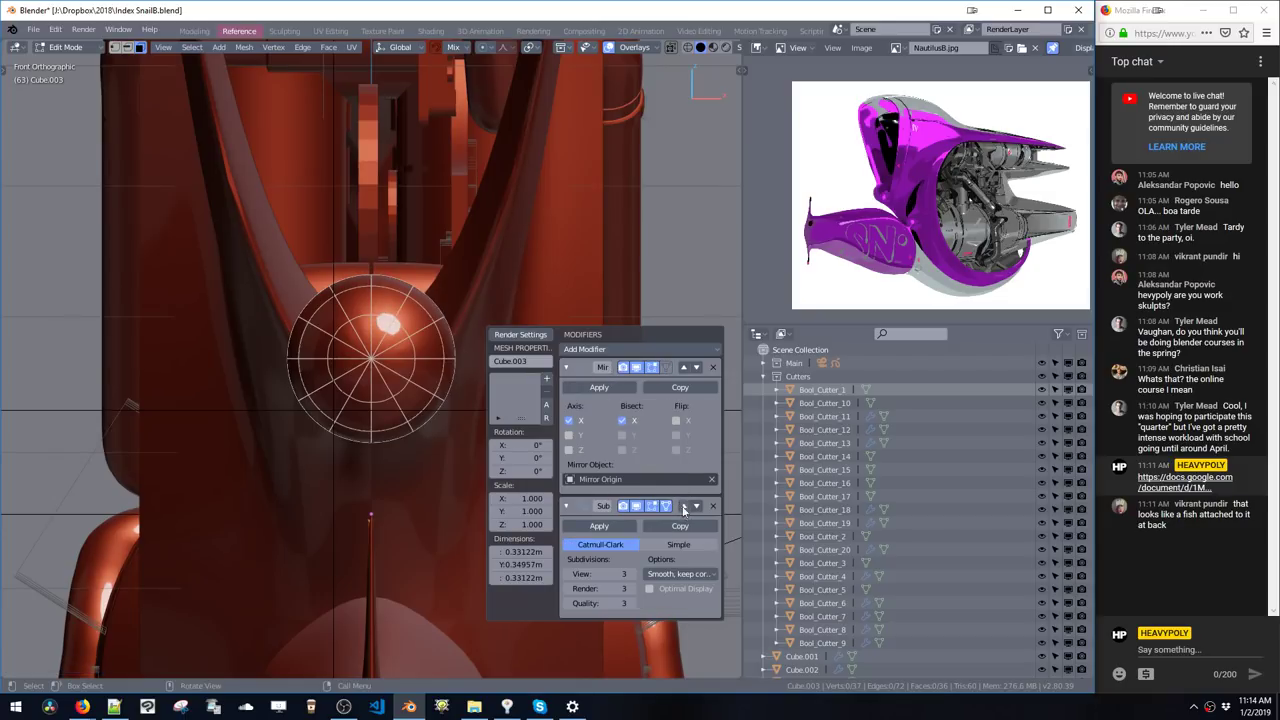
click(699, 370)
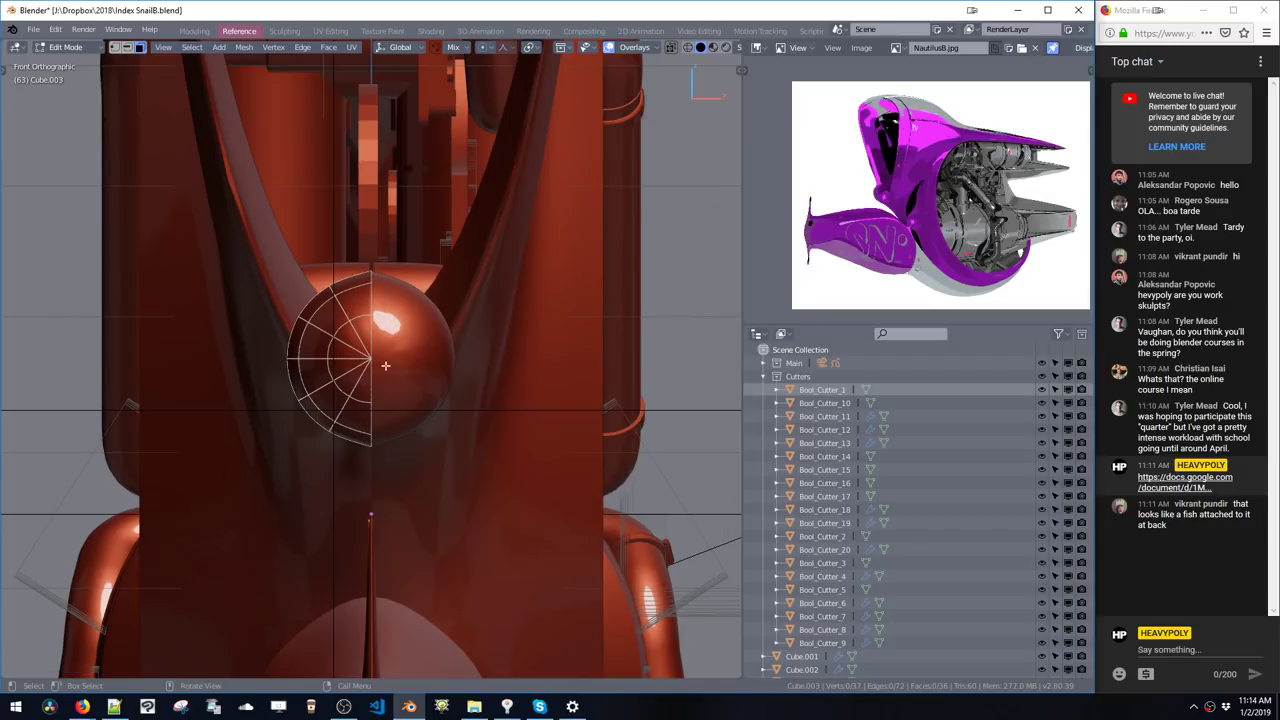
key(ctrl+shift+v)
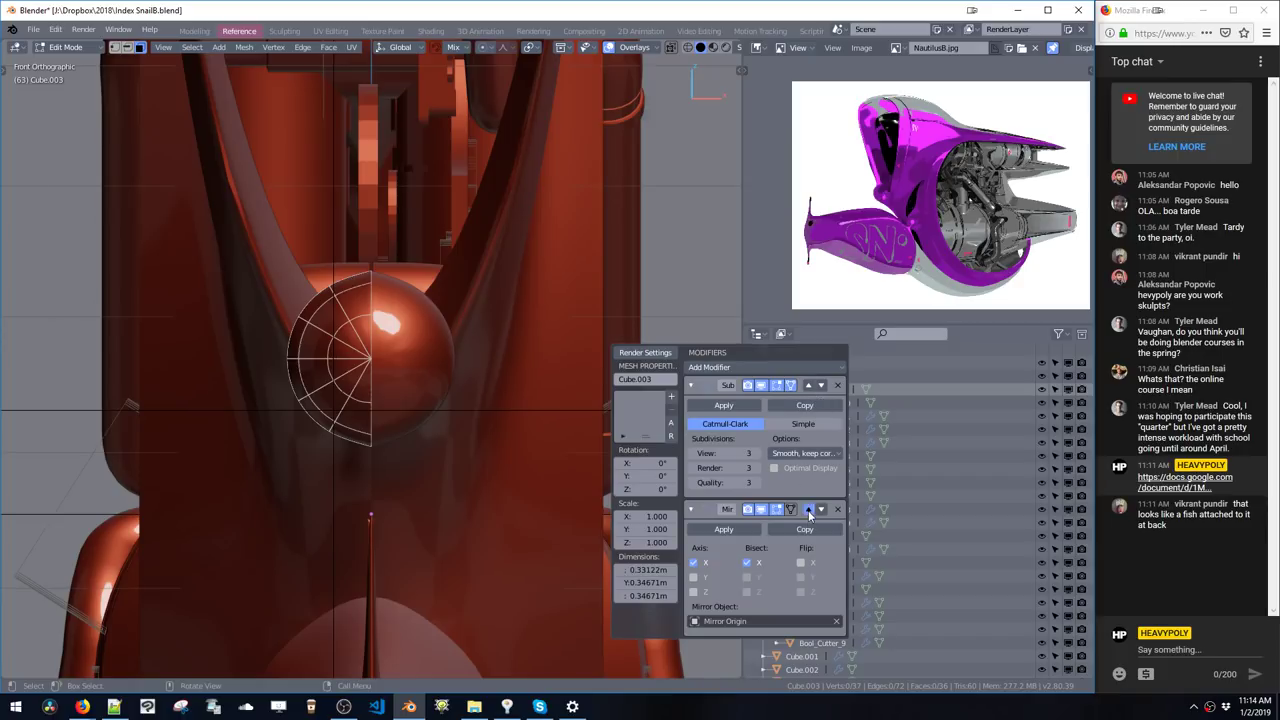
click(808, 510)
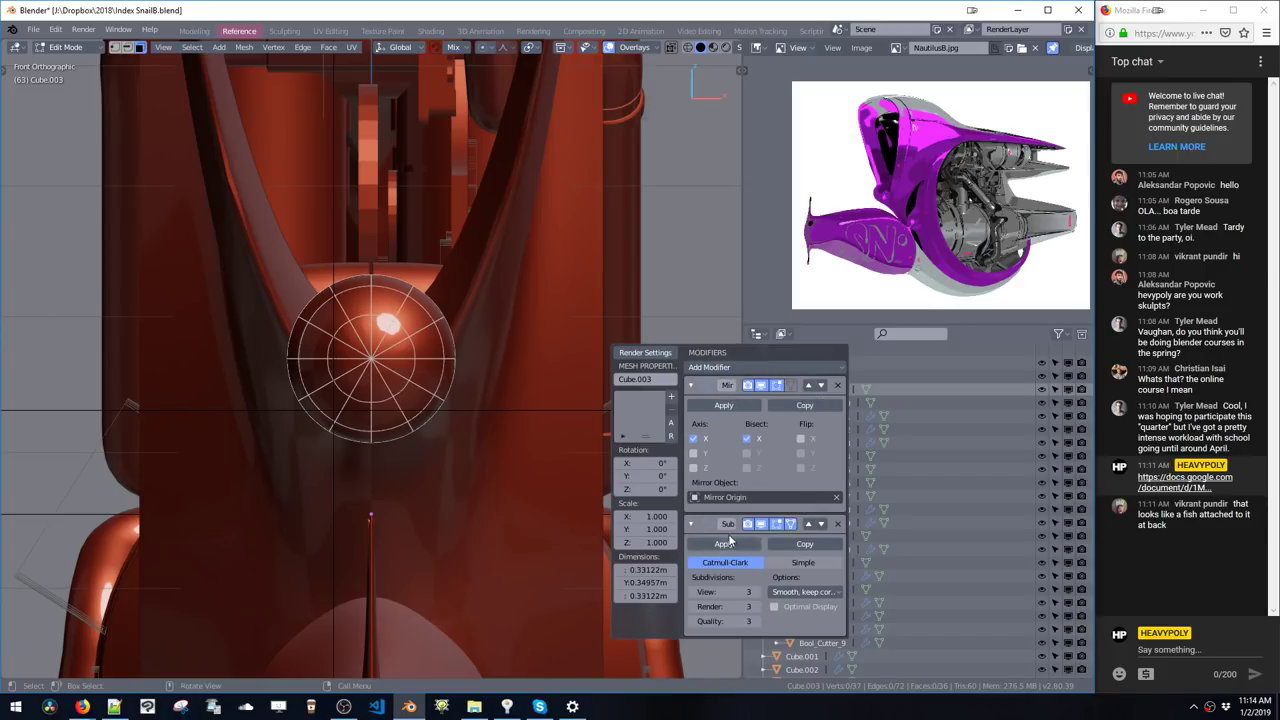
- Select the sphere's hull-side ring of faces together with its pole vertex and move them into the hull
middle_drag(545, 430, 519, 366)
double_click(463, 360)
alt+click(359, 325)
key(ctrl+space)
click(360, 366)
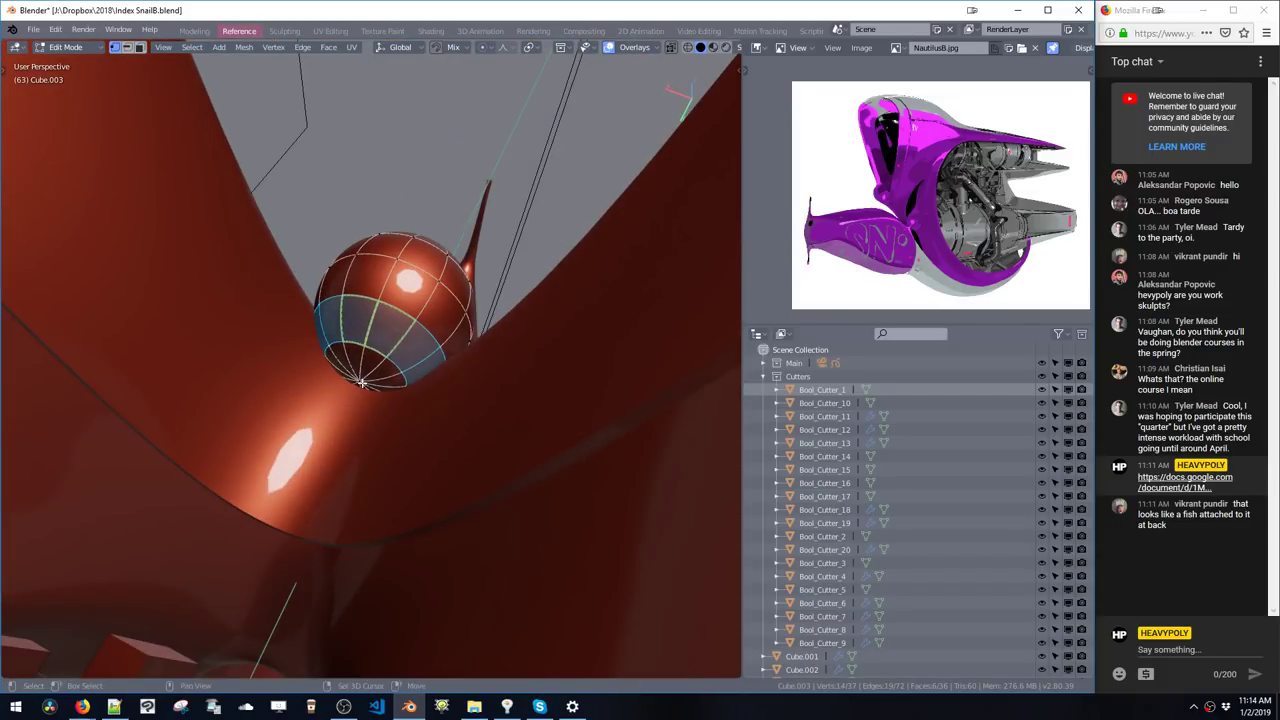
shift+click(361, 380)
middle_drag(361, 380, 395, 364)
click(360, 371)
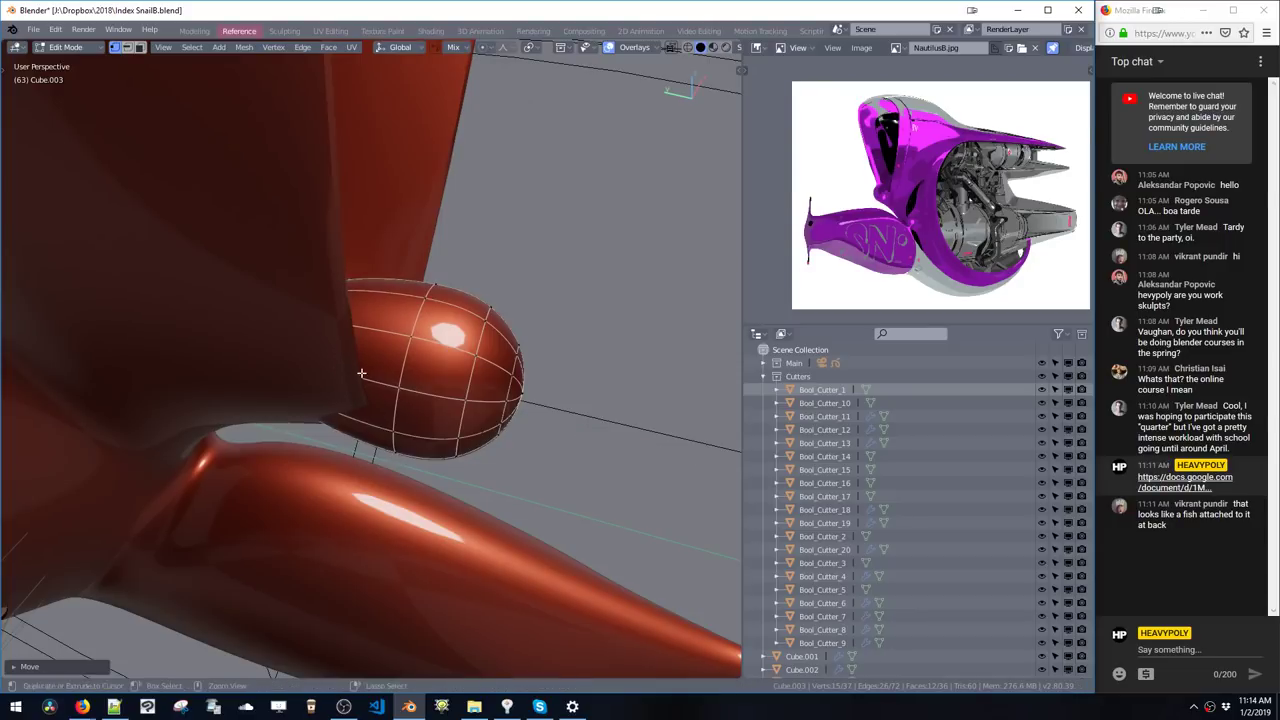
middle_drag(362, 371, 427, 335)
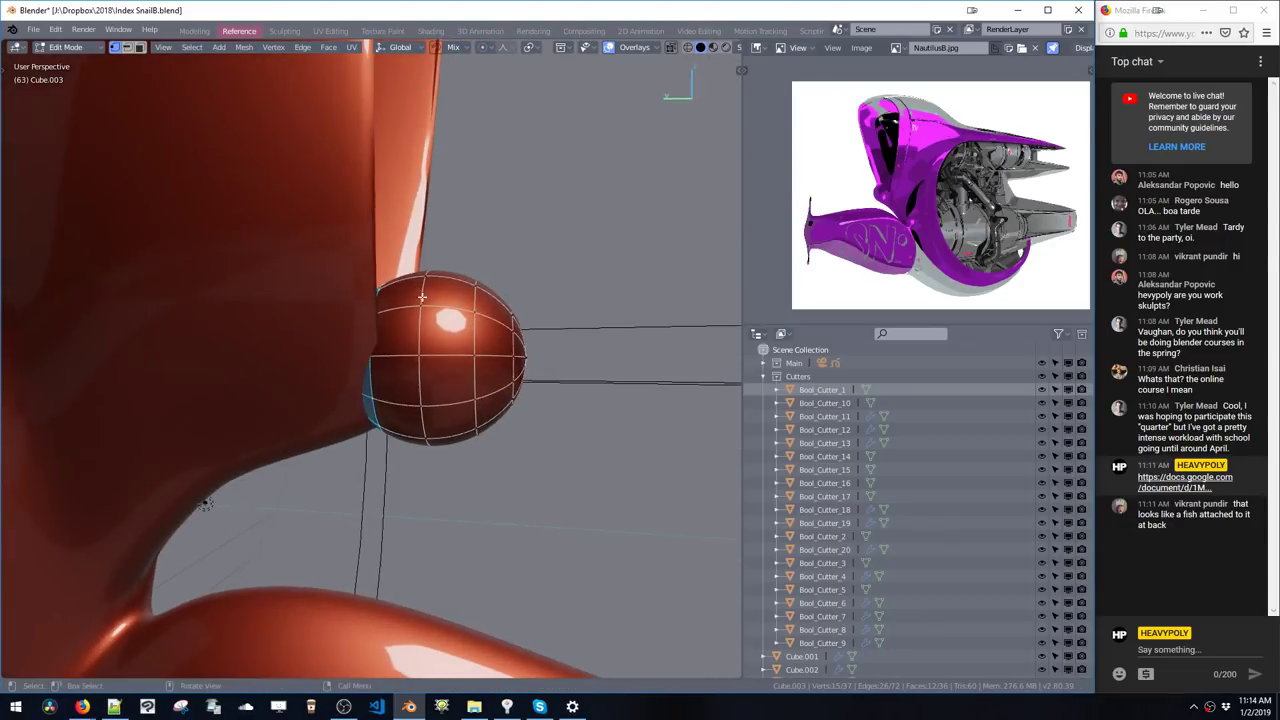
- Select the sphere's whole linked mesh and move it along Y deeper into the hull
key(ctrl+l)
key(g)
key(y)
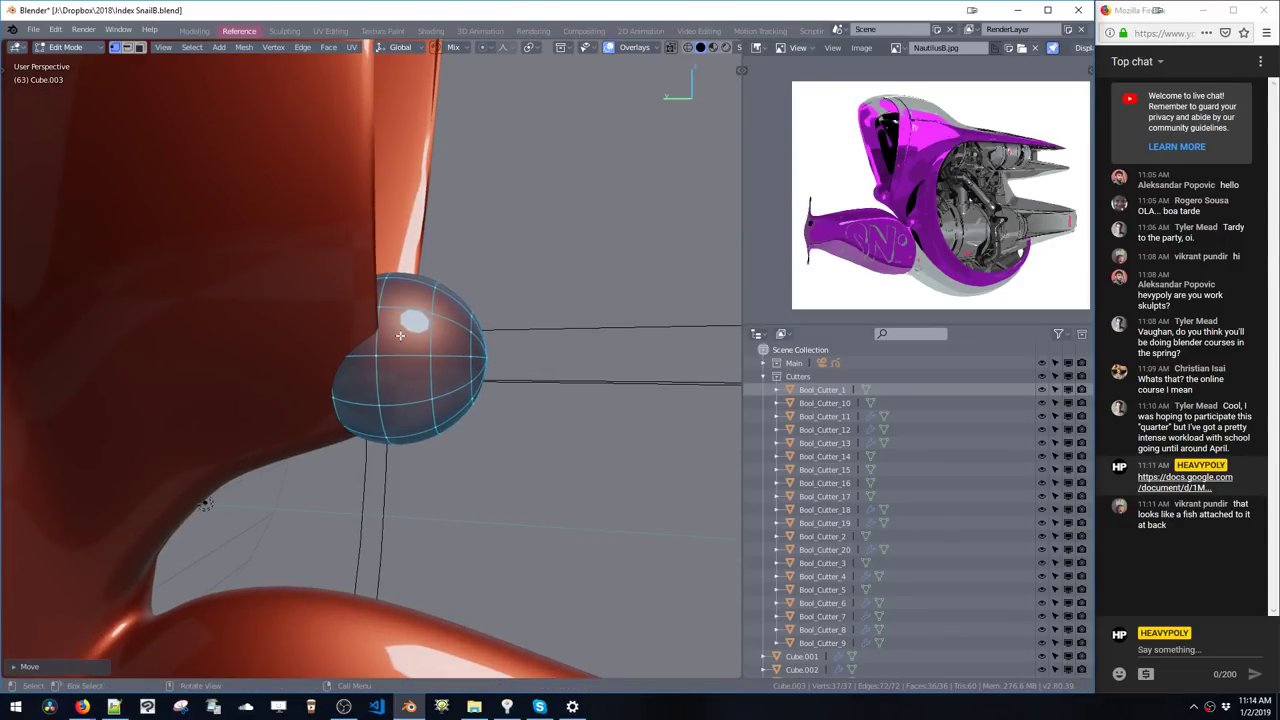
key(x)
click(403, 350)
middle_drag(403, 350, 547, 429)
- Move the sphere's hull-side pole vertex along Y to draw that end into a point
click(373, 411)
middle_drag(373, 411, 328, 408)
key(g)
key(y)
click(319, 444)
- Select the edge loop around the sphere's pointed end and move it along Y toward the tip
key(2)
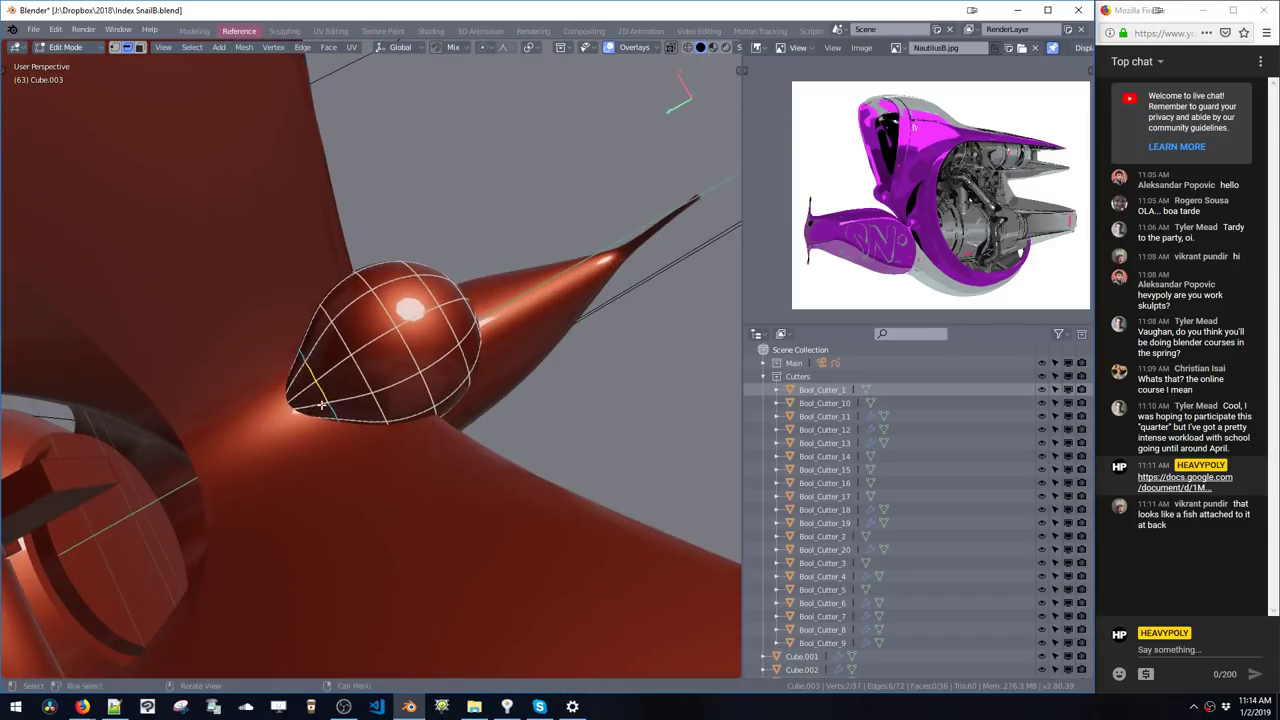
double_click(326, 404)
key(g)
key(y)
click(295, 419)
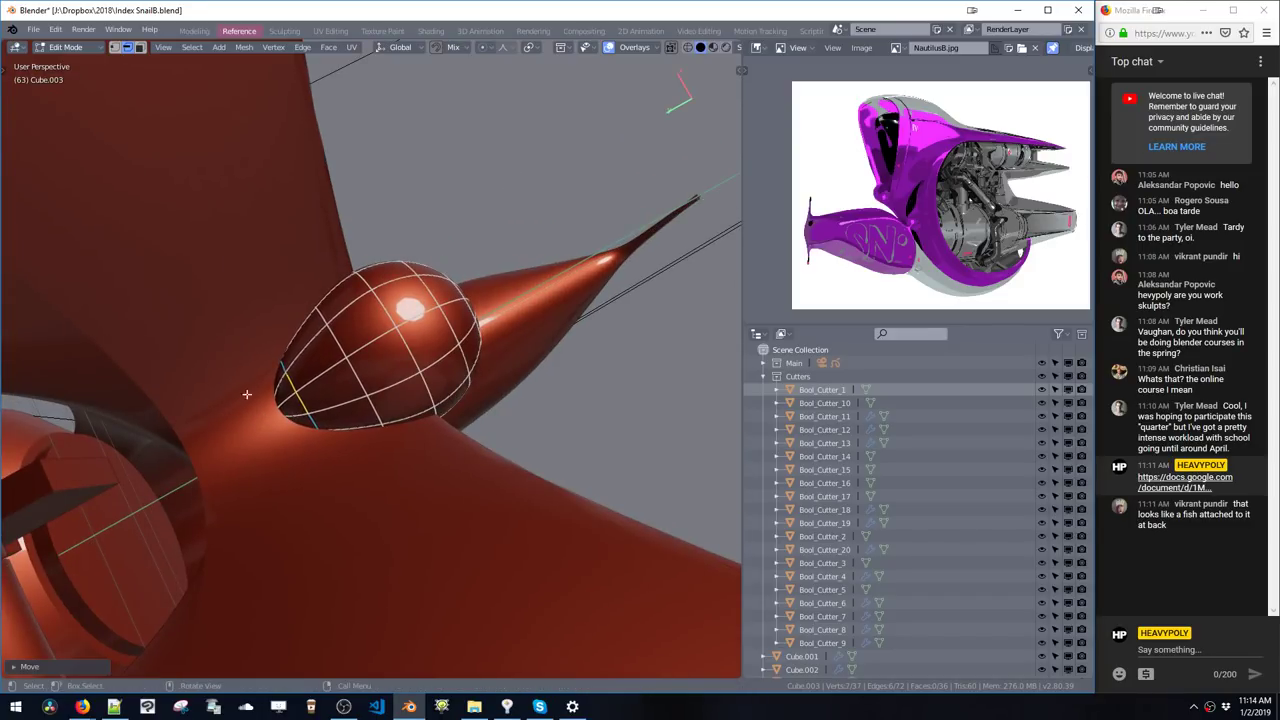
- With X-ray toggled, select the tip vertex and its surrounding loop and extend them along Y
key(alt+z)
drag(187, 343, 326, 470)
middle_drag(318, 462, 246, 424)
drag(213, 333, 319, 437)
key(space)
drag(202, 311, 311, 429)
key(g)
key(y)
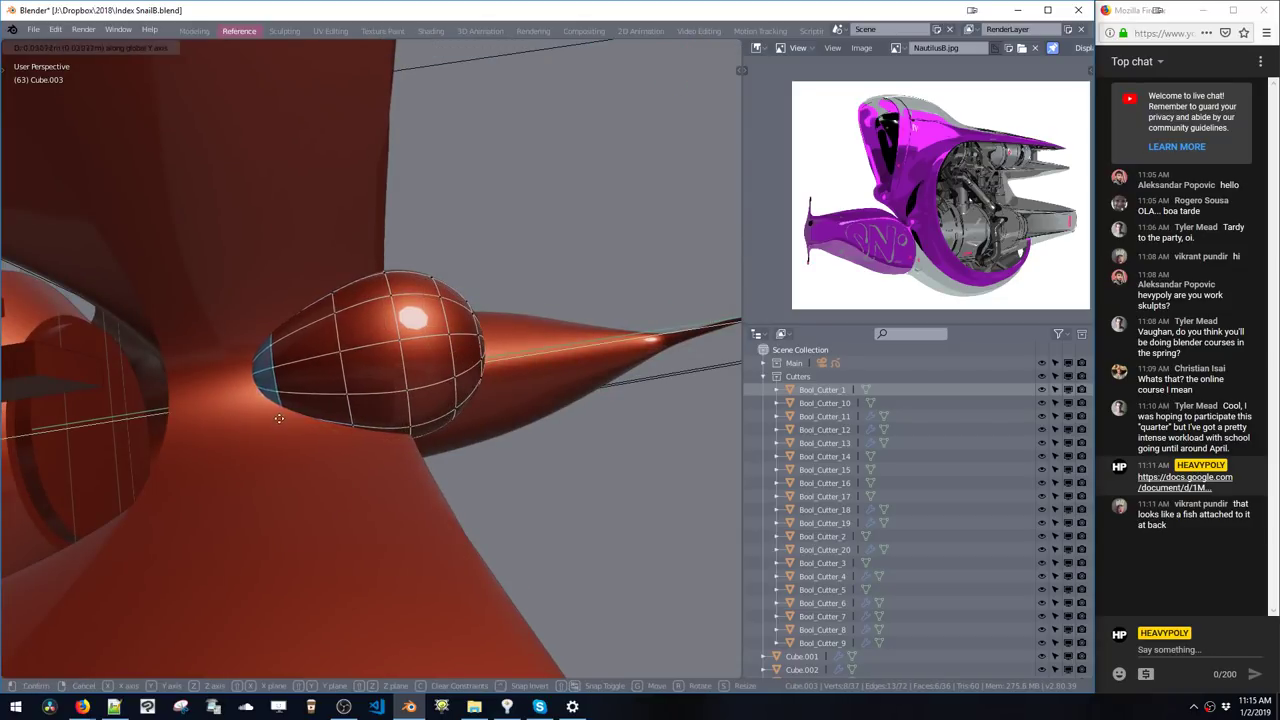
click(284, 421)
- Move only the tip vertex of the egg-shaped sphere along Y
drag(256, 394, 260, 397)
key(g)
key(y)
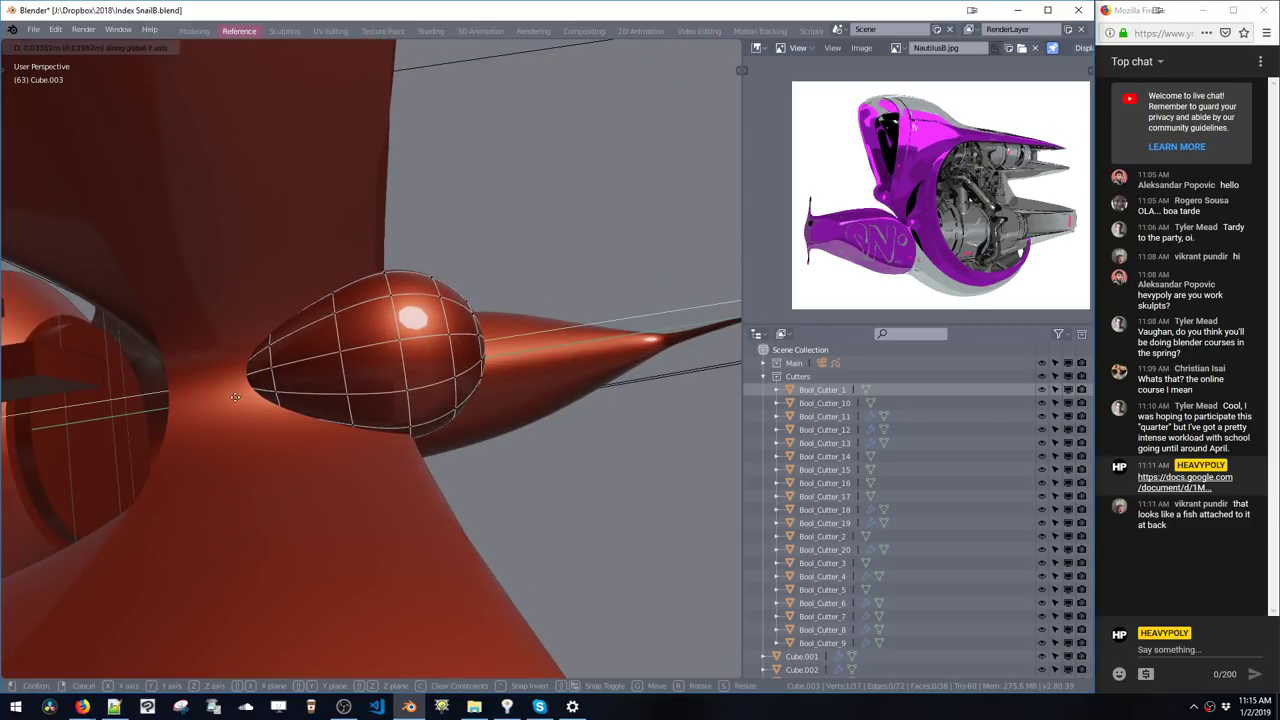
click(244, 405)
- Examine the reference image's rounded knob below the hood and compare it with the model's side profile
middle_drag(244, 404, 254, 246)
ctrl+middle_drag(858, 252, 900, 165)
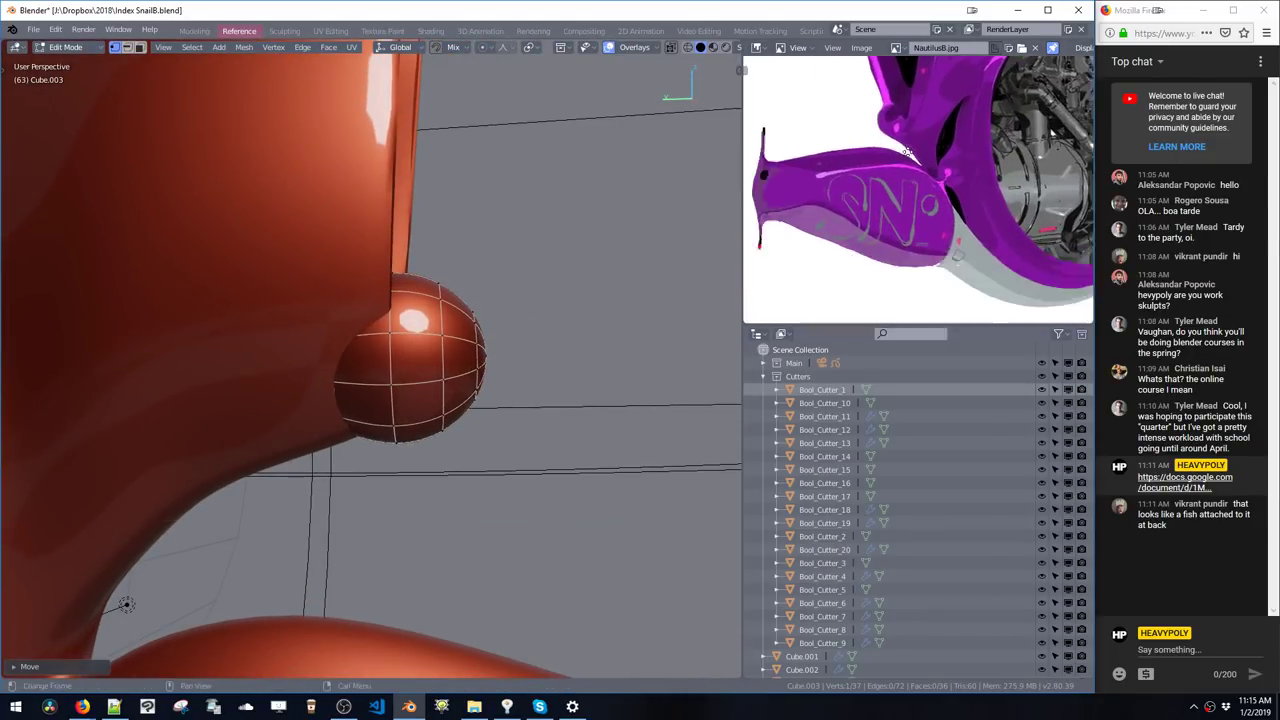
middle_drag(932, 210, 948, 184)
ctrl+middle_drag(948, 184, 864, 217)
scroll(865, 215, up, 3)
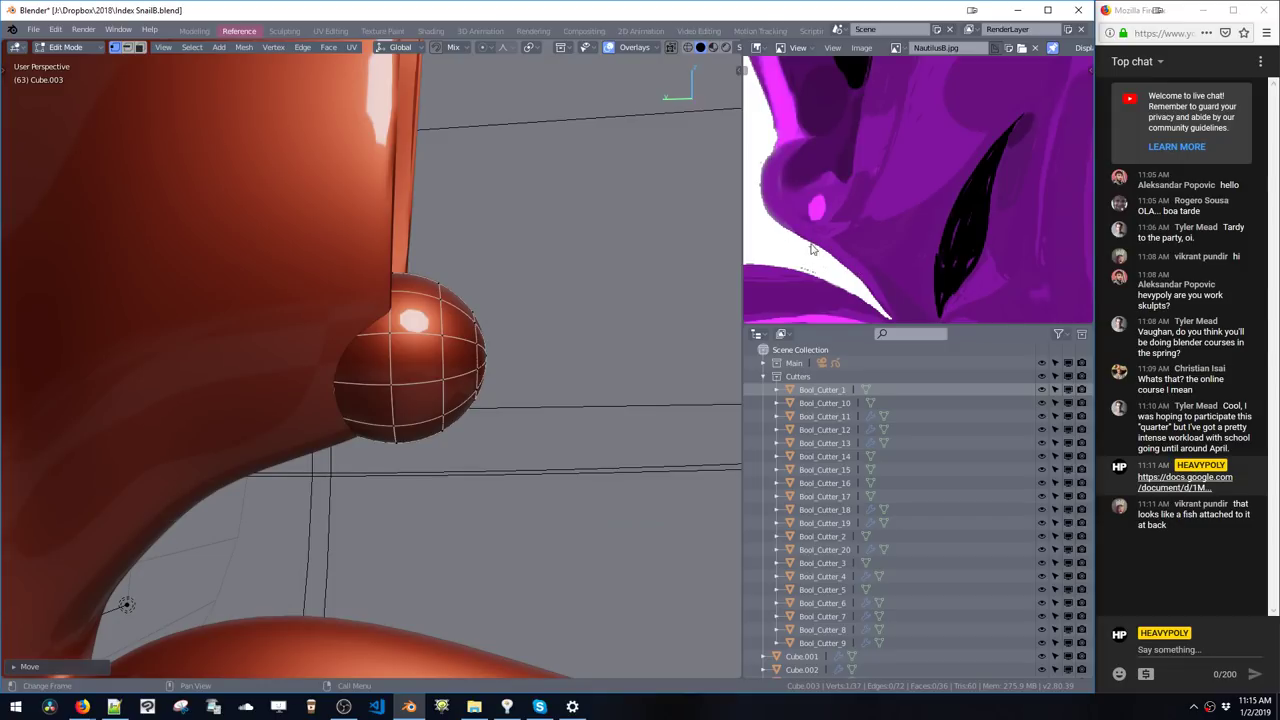
middle_drag(281, 427, 379, 441)
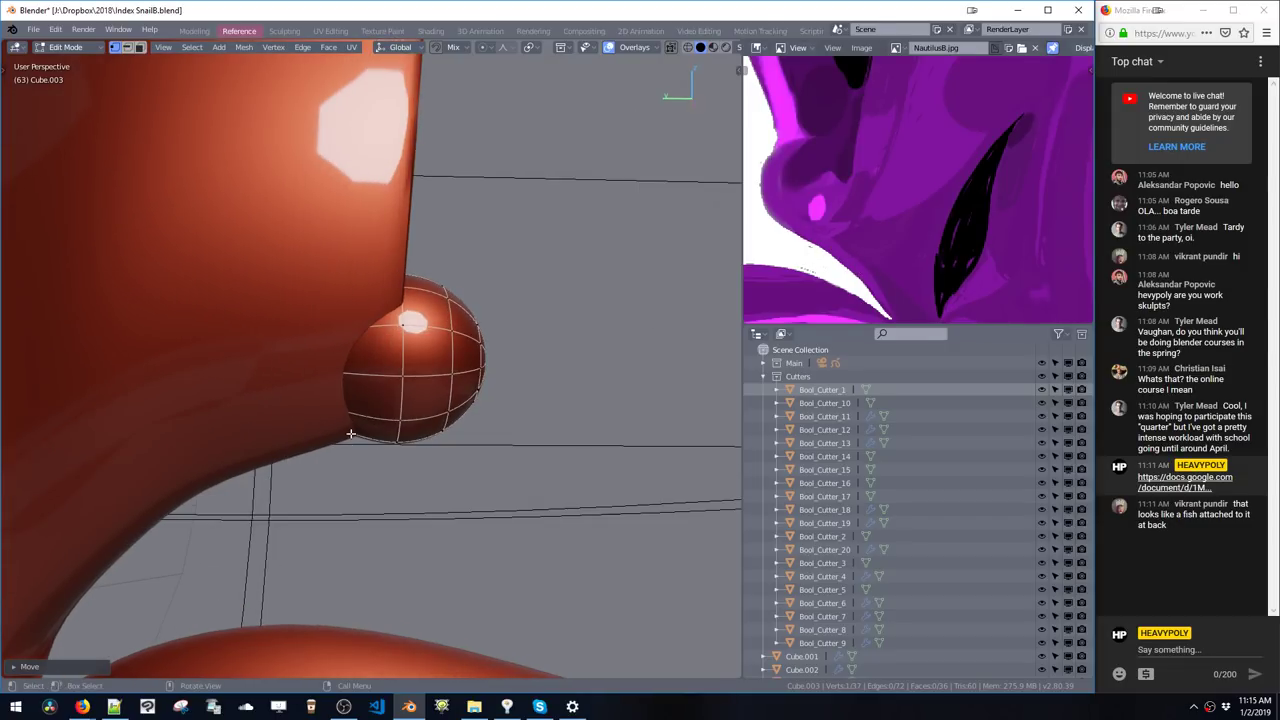
click(351, 433)
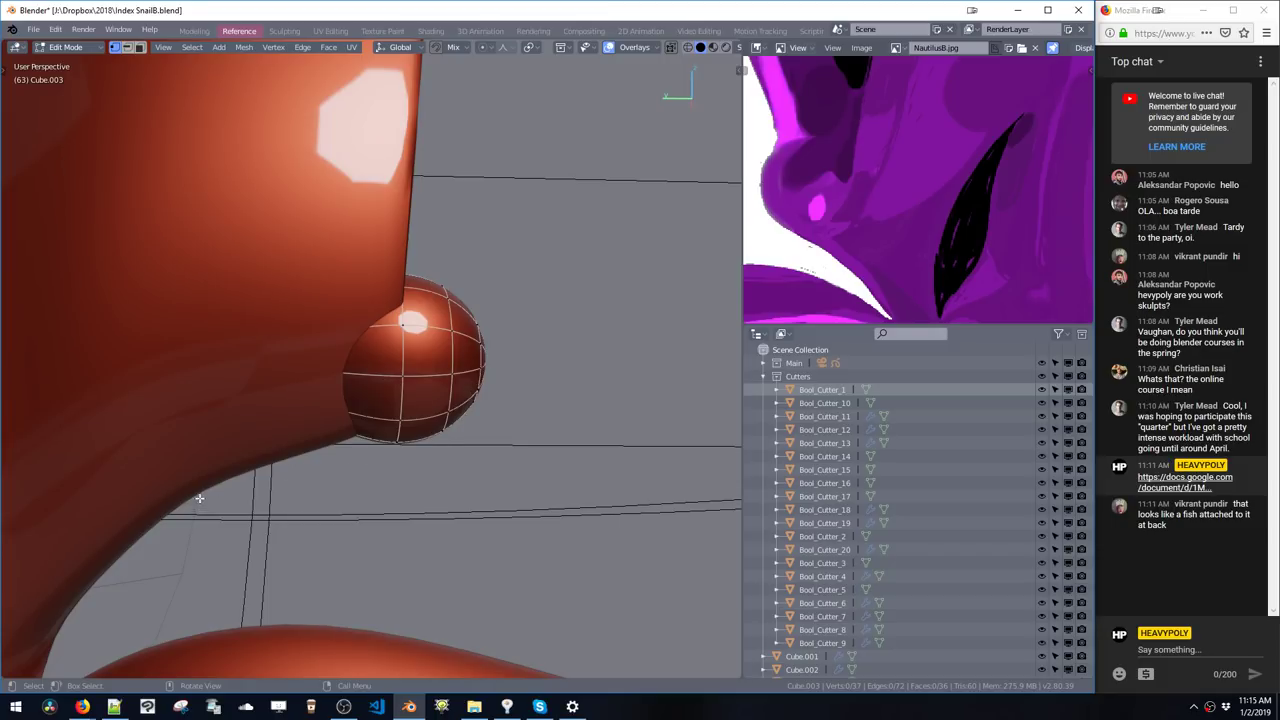
- Leave the sphere's mesh and open the main hull, Cube.002, for mesh editing in the left view
shift+middle_drag(347, 420, 408, 355)
key(space)
click(403, 394)
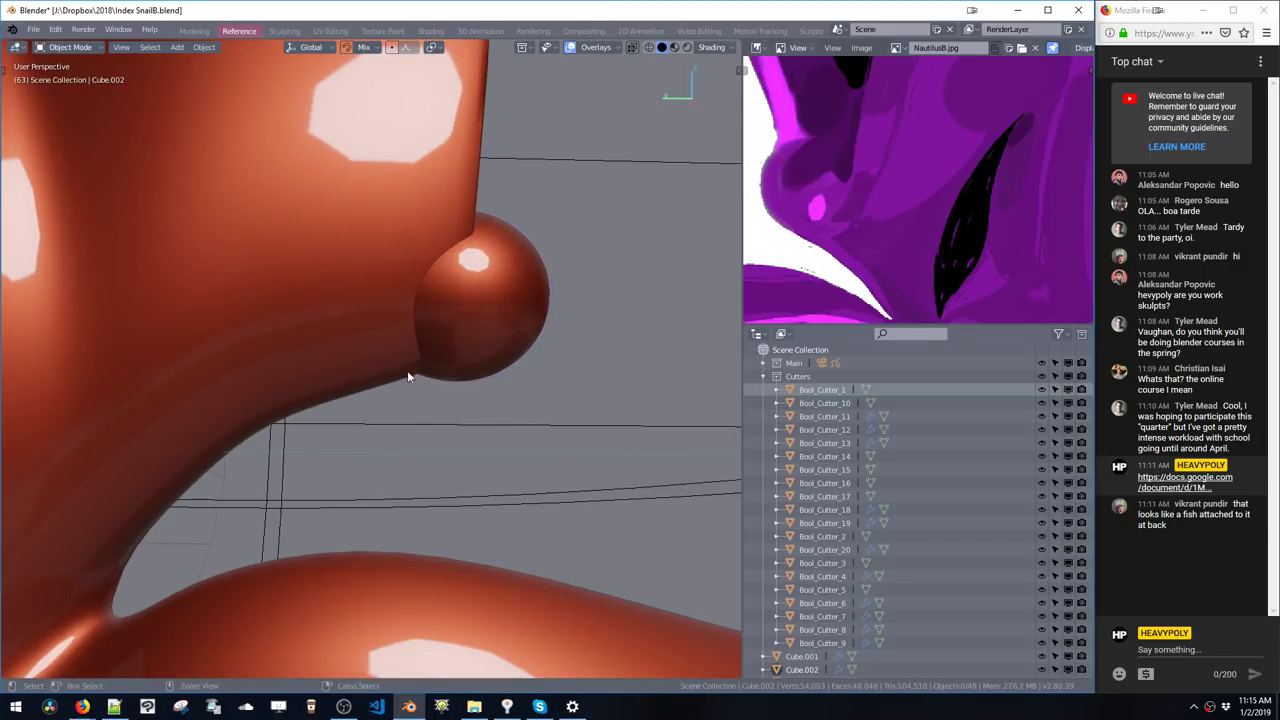
click(395, 379)
key(Tab)
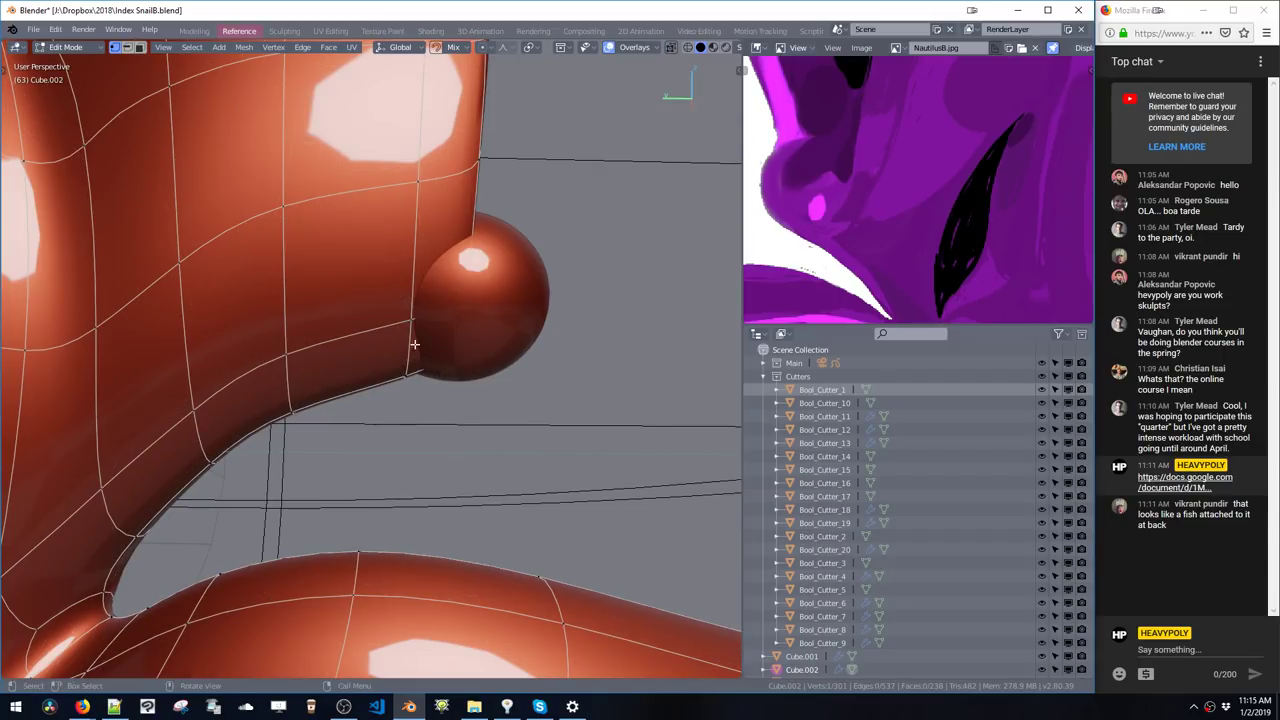
key(v)
click(483, 363)
key(v)
click(404, 325)
- Reposition the hull's lower-edge vertices beside the sphere, adjusting them along Z as well
drag(388, 321, 465, 394)
drag(366, 288, 490, 437)
key(g)
click(480, 438)
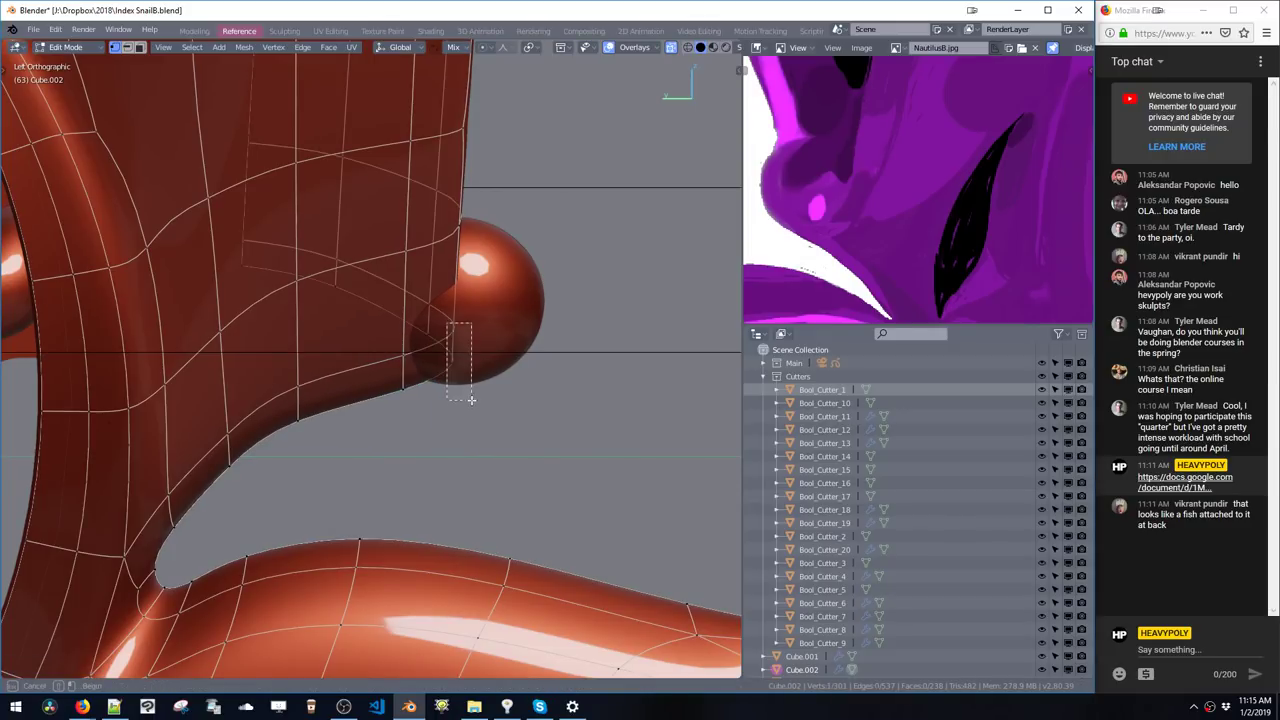
key(g)
key(z)
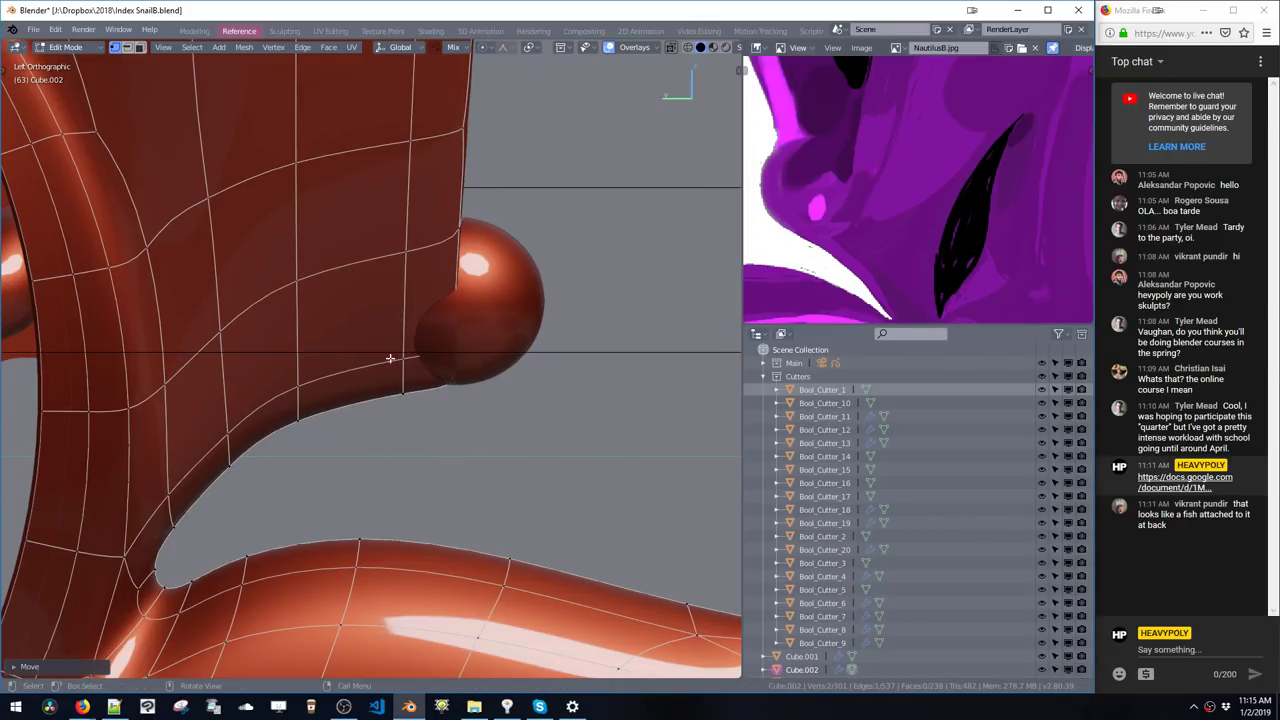
click(414, 407)
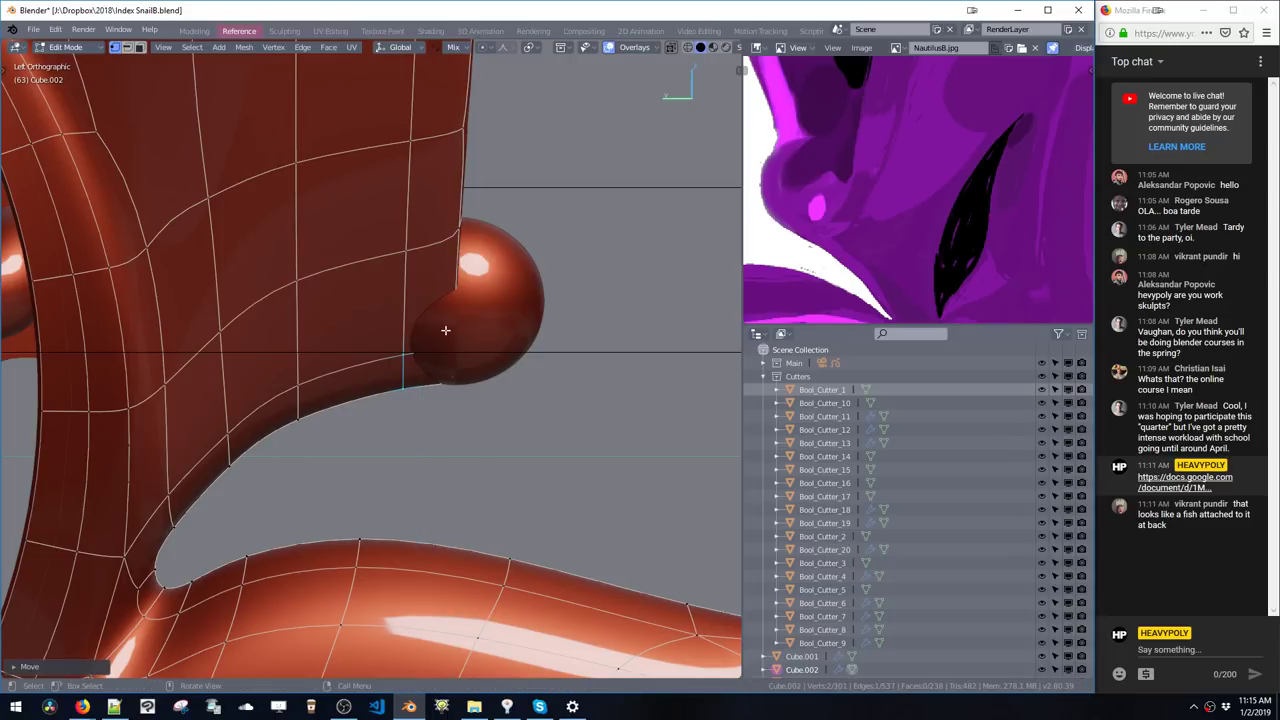
- Examine the junction between the hull's lower edge and the sphere from the right, left and perspective views
middle_drag(435, 254, 297, 374)
middle_drag(518, 242, 418, 291)
mouse_move(459, 240)
middle_down()
mouse_move(503, 186)
mouse_move(455, 258)
middle_up()
key(v)
click(556, 286)
key(v)
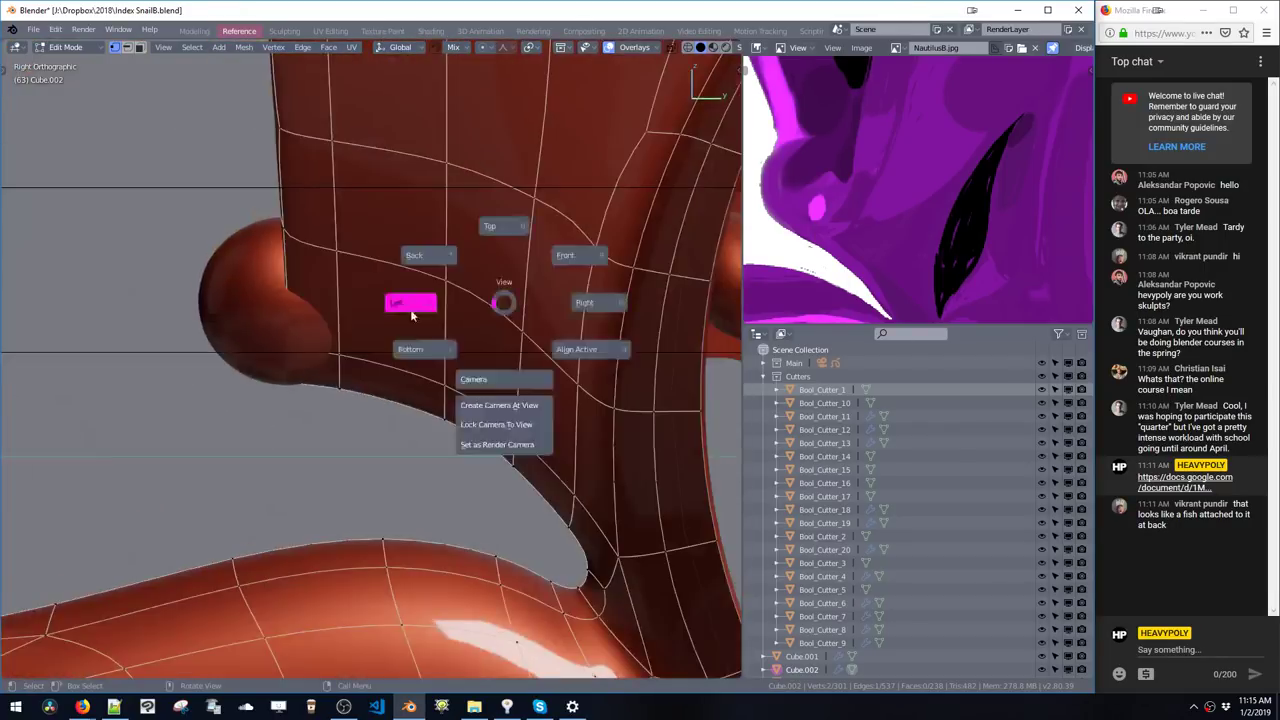
click(414, 316)
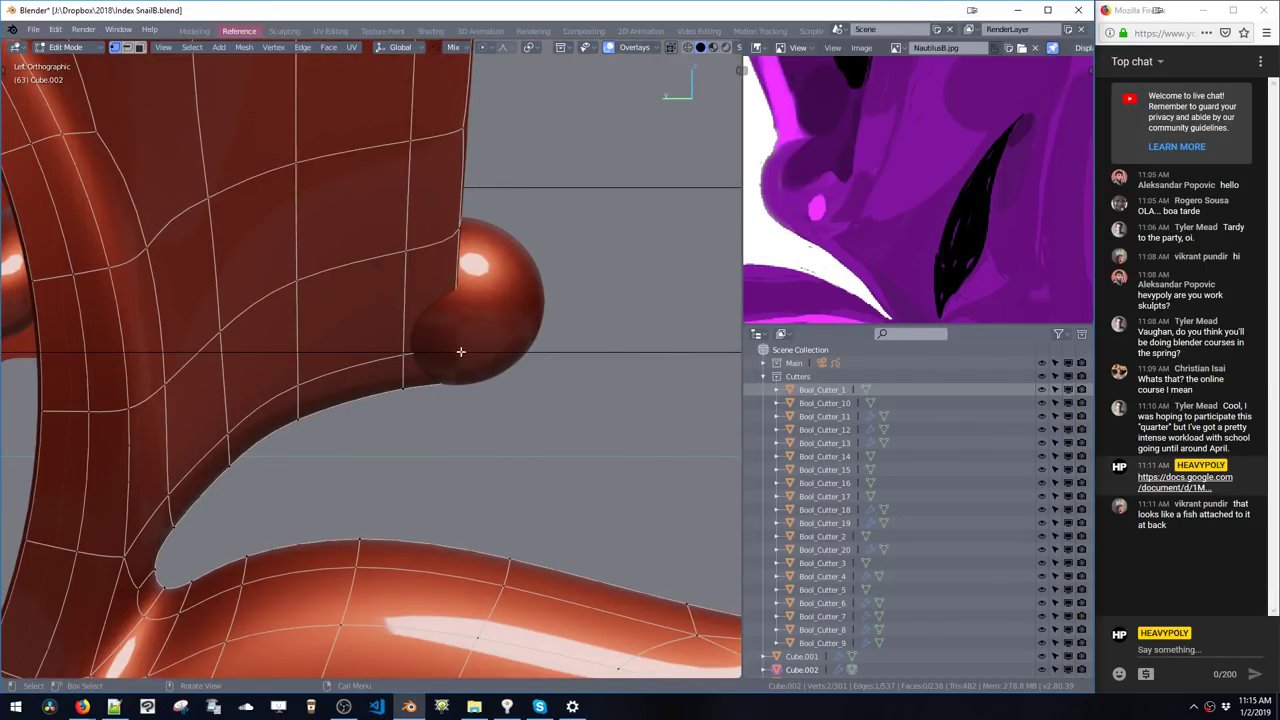
middle_drag(460, 351, 427, 306)
drag(428, 307, 472, 339)
middle_drag(472, 339, 448, 315)
drag(451, 318, 469, 341)
key(v)
click(461, 334)
- Adjust the hull's selected lower-edge vertex beneath the sphere along X, using Scale and Move
drag(208, 310, 302, 355)
middle_drag(302, 355, 448, 379)
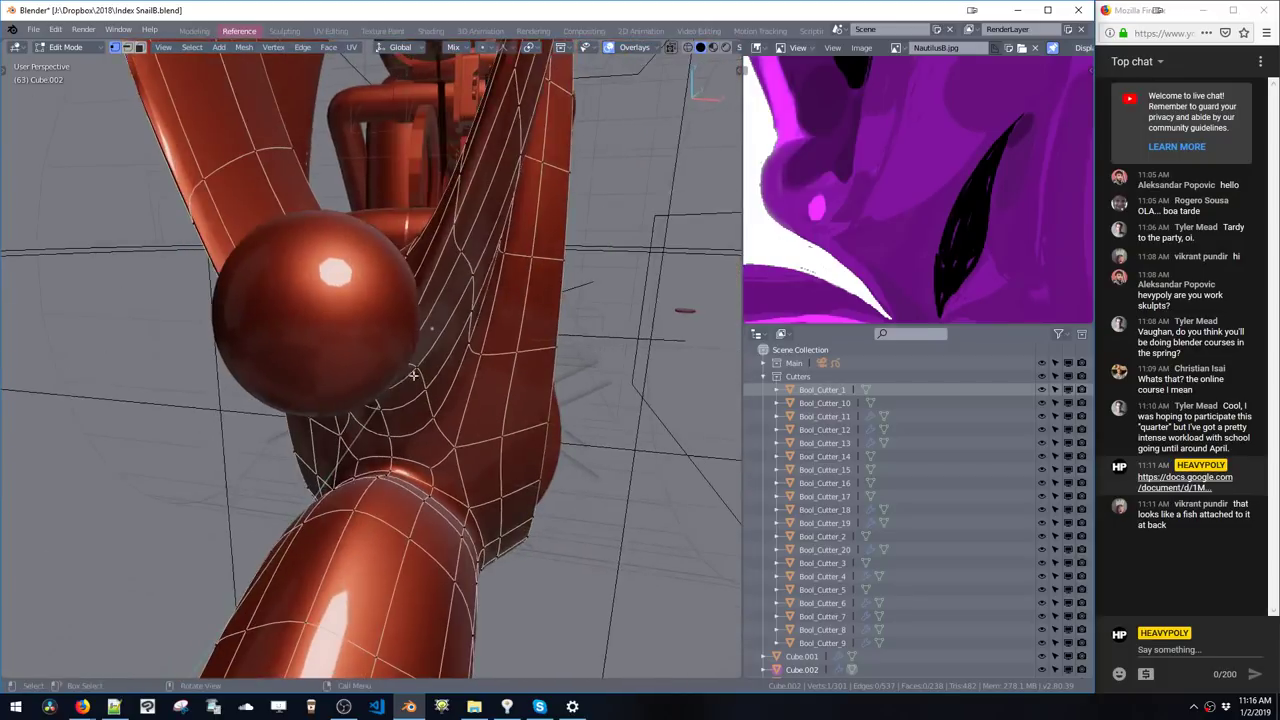
key(s)
key(x)
click(608, 396)
middle_drag(360, 380, 432, 381)
key(g)
key(x)
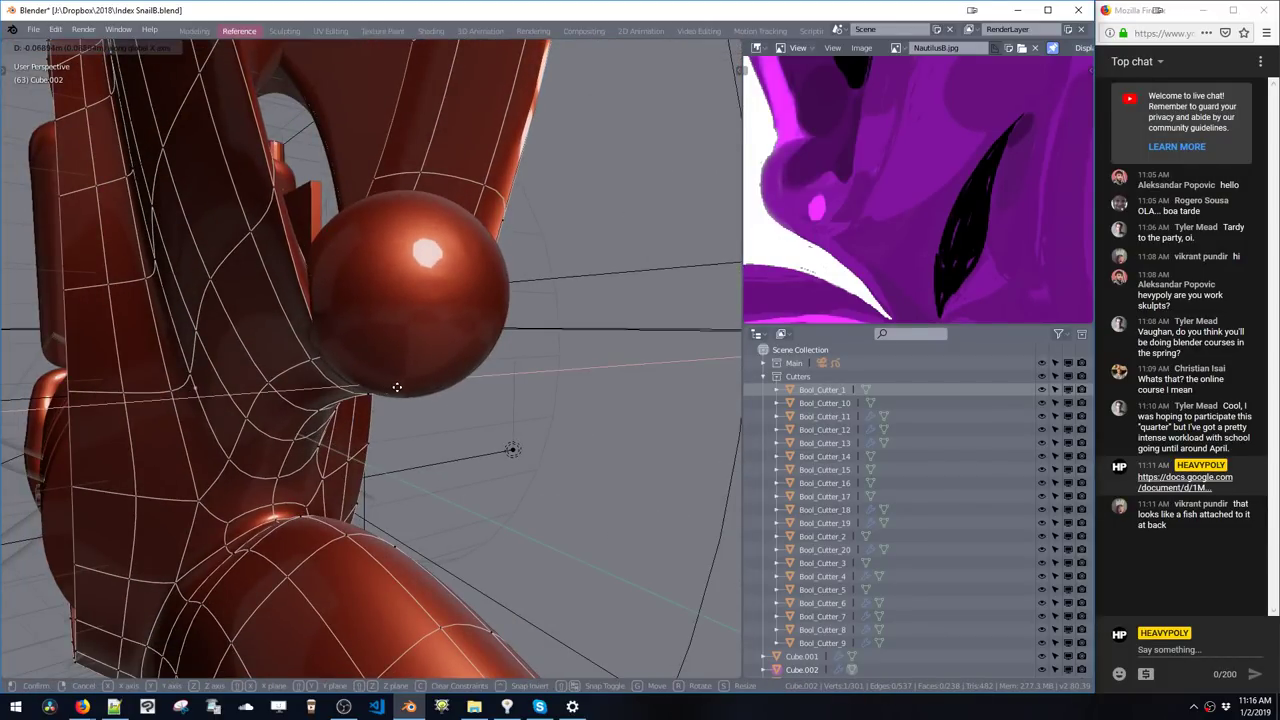
click(376, 381)
- Refine the hull's lower edge under the sphere by moving its vertices along X and Z, and return to Object Mode
middle_drag(350, 370, 491, 271)
key(g)
key(y)
key(x)
click(264, 377)
key(g)
key(x)
click(279, 347)
key(g)
key(z)
click(478, 414)
key(space)
click(486, 317)
- Compare the ship's side profile around the sphere, lower body and tail with the reference image
middle_drag(486, 317, 398, 350)
click(459, 344)
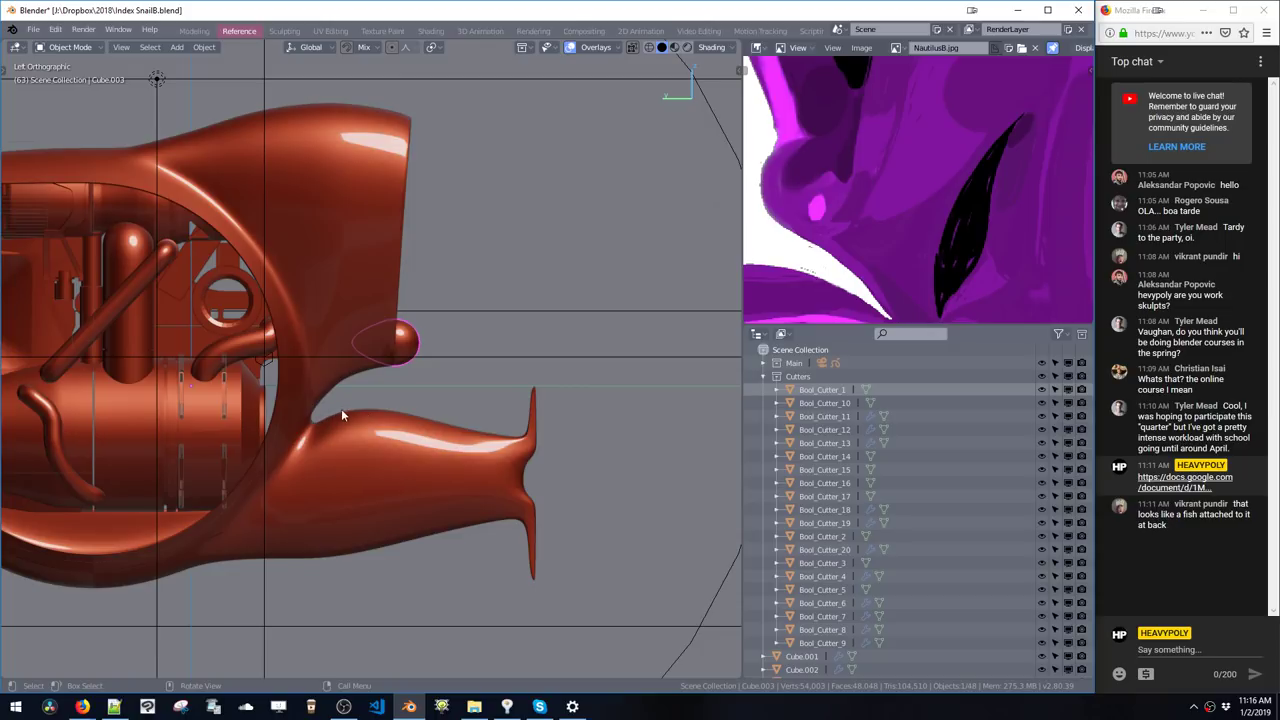
scroll(870, 250, down, 2)
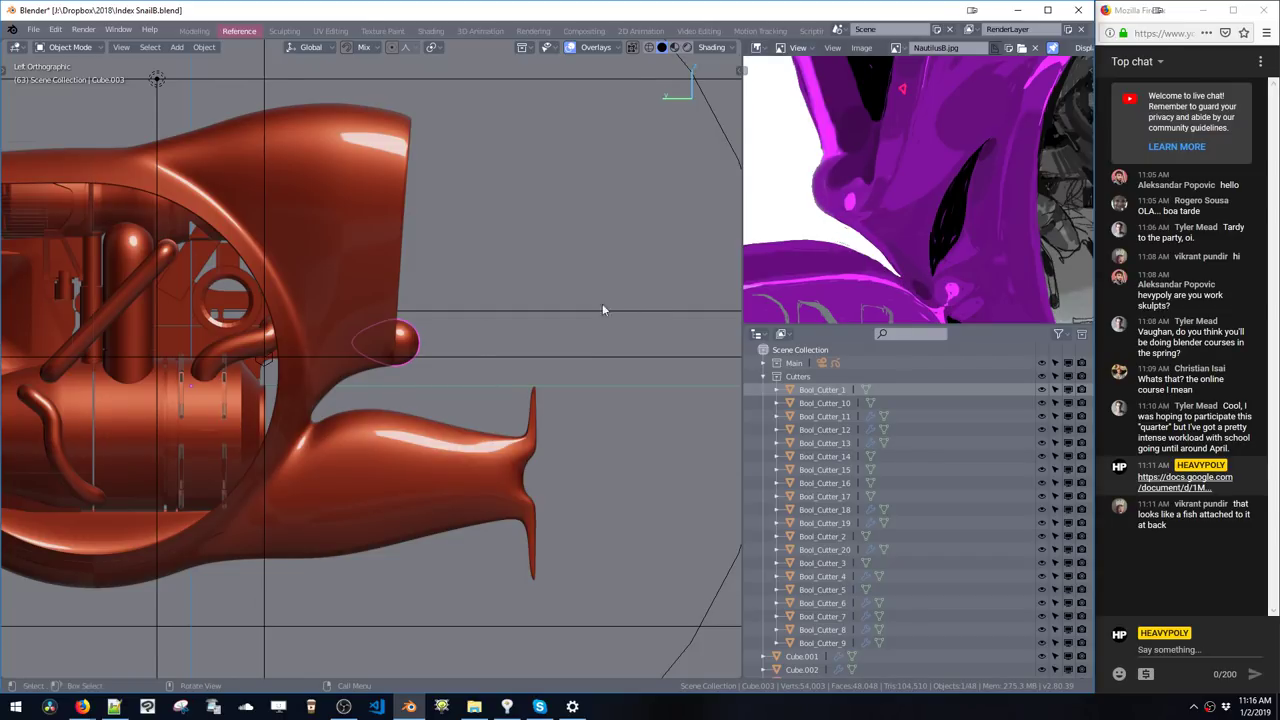
shift+middle_drag(340, 394, 405, 338)
middle_drag(812, 316, 849, 240)
scroll(849, 244, down, 3)
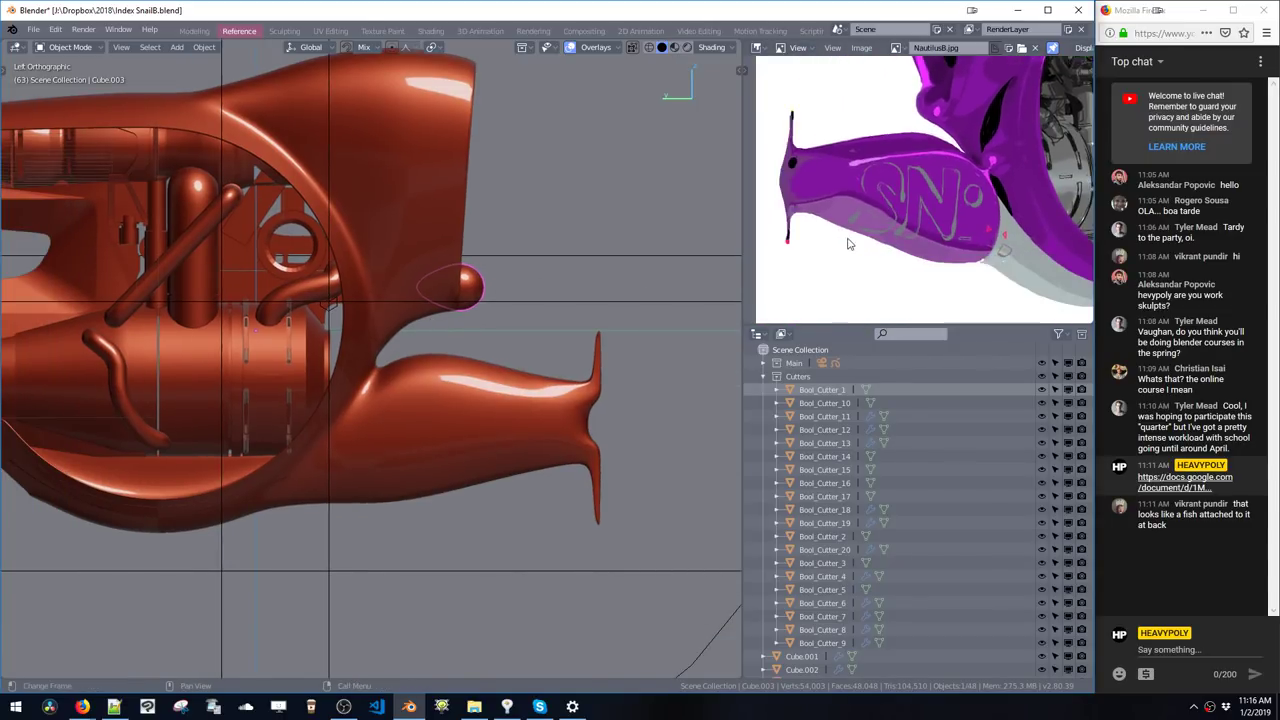
middle_drag(892, 174, 881, 228)
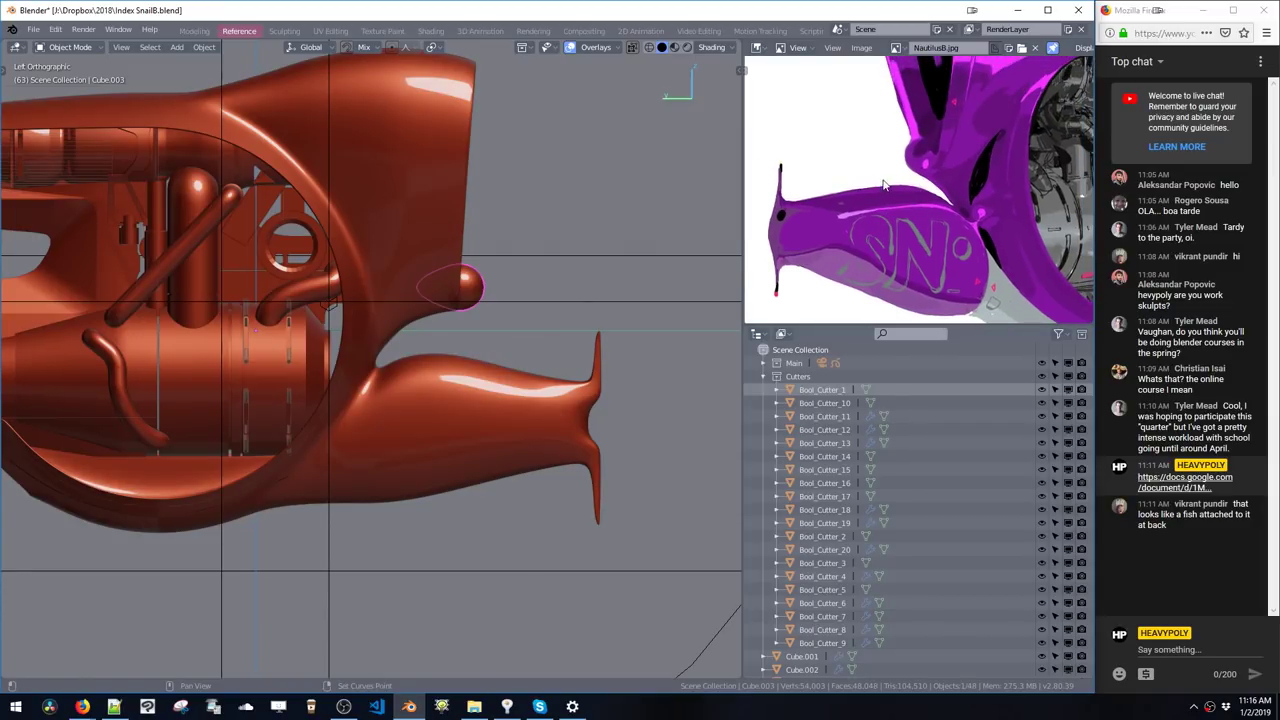
click(438, 397)
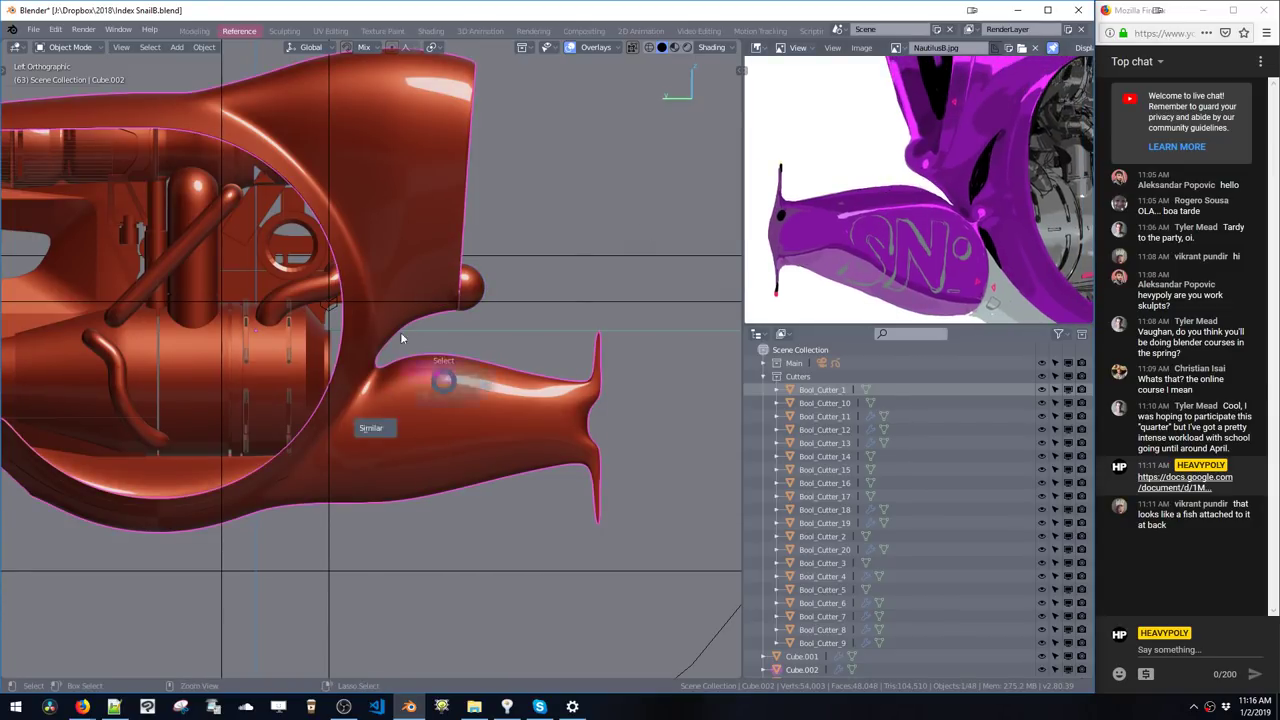
- In Edit Mode, raise the vertices on the tail body's upper edge just behind the hull junction along Z
key(Tab)
drag(405, 361, 435, 371)
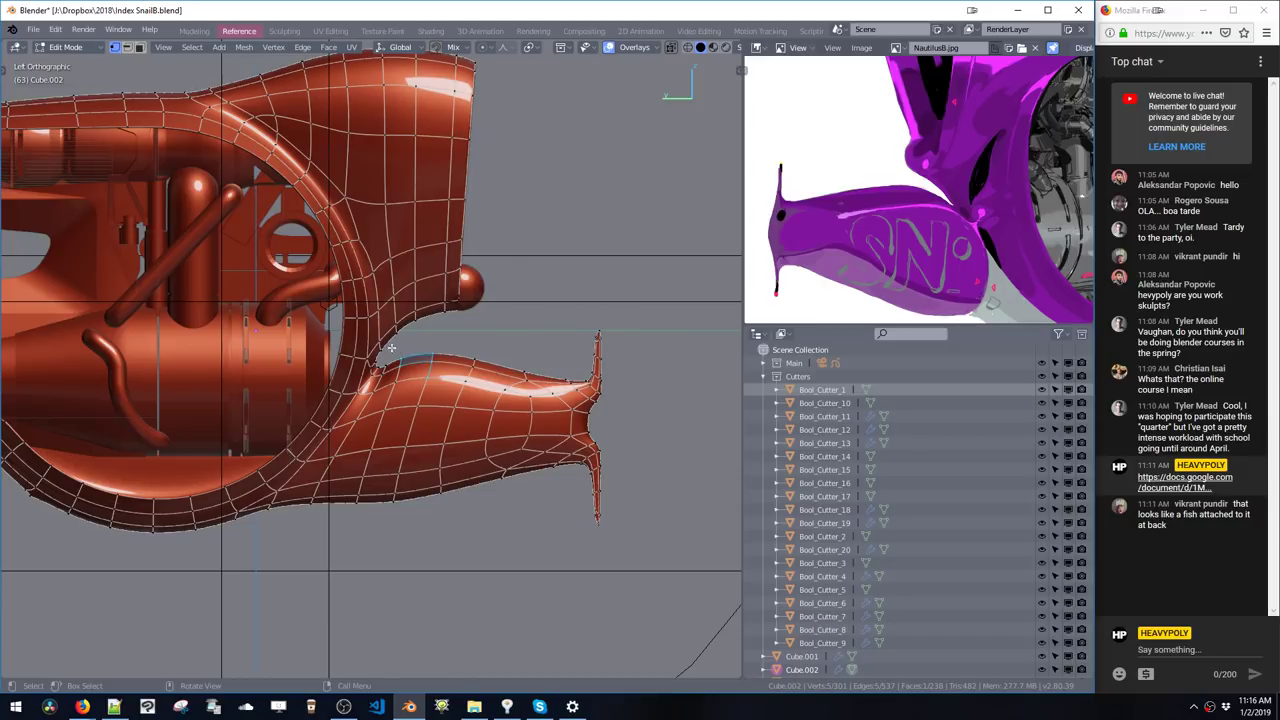
key(g)
key(z)
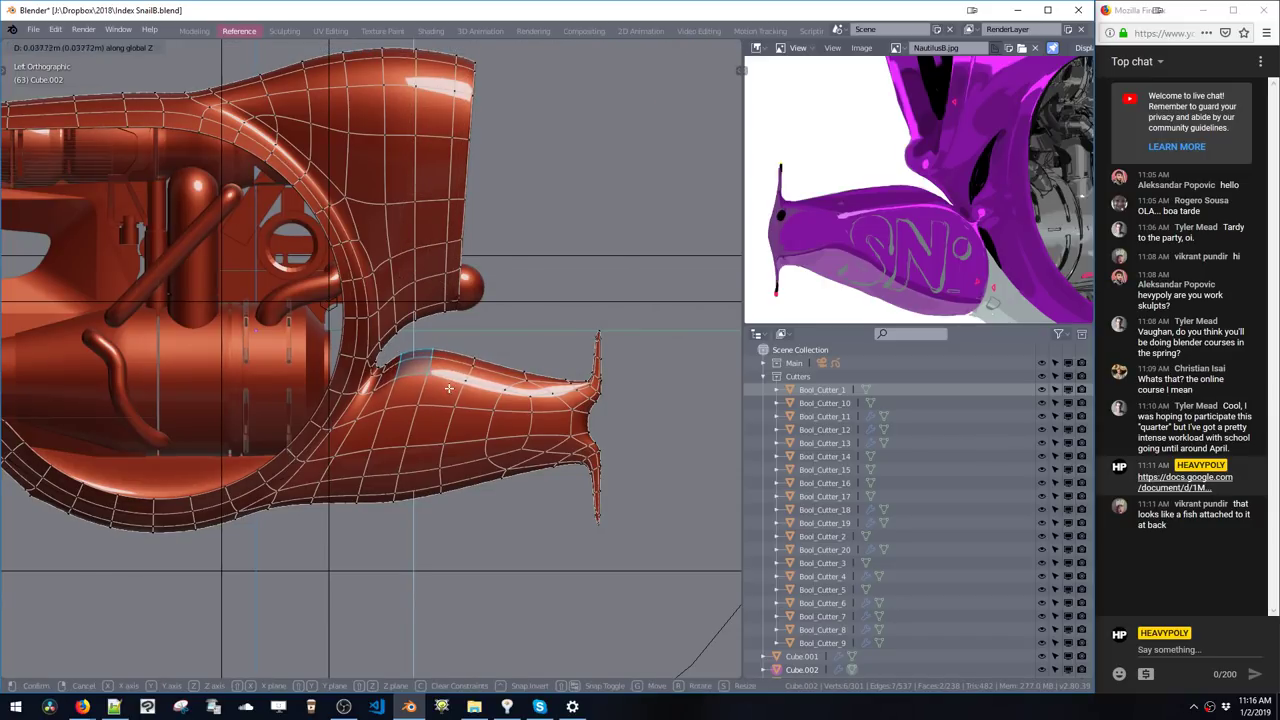
click(390, 372)
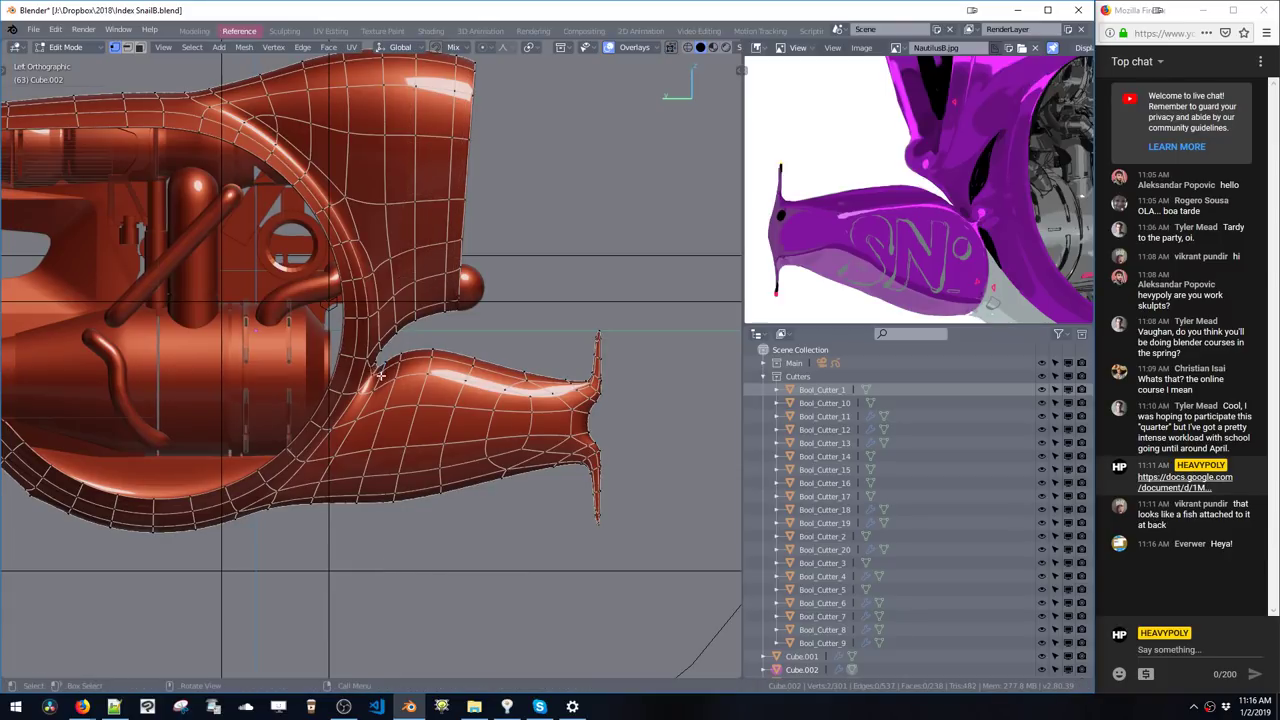
- Adjust the vertices in the notch where the tail body meets the hull ring along Z
key(g)
key(z)
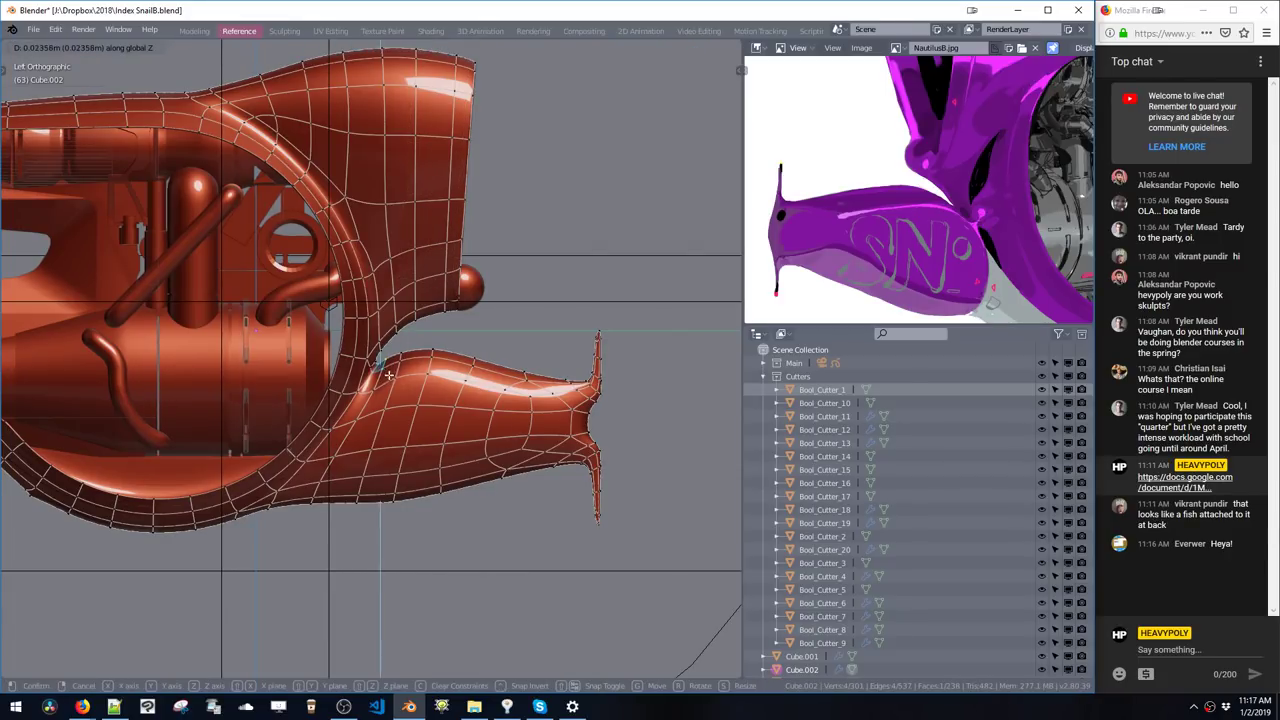
click(389, 375)
click(376, 365)
key(g)
key(z)
click(370, 371)
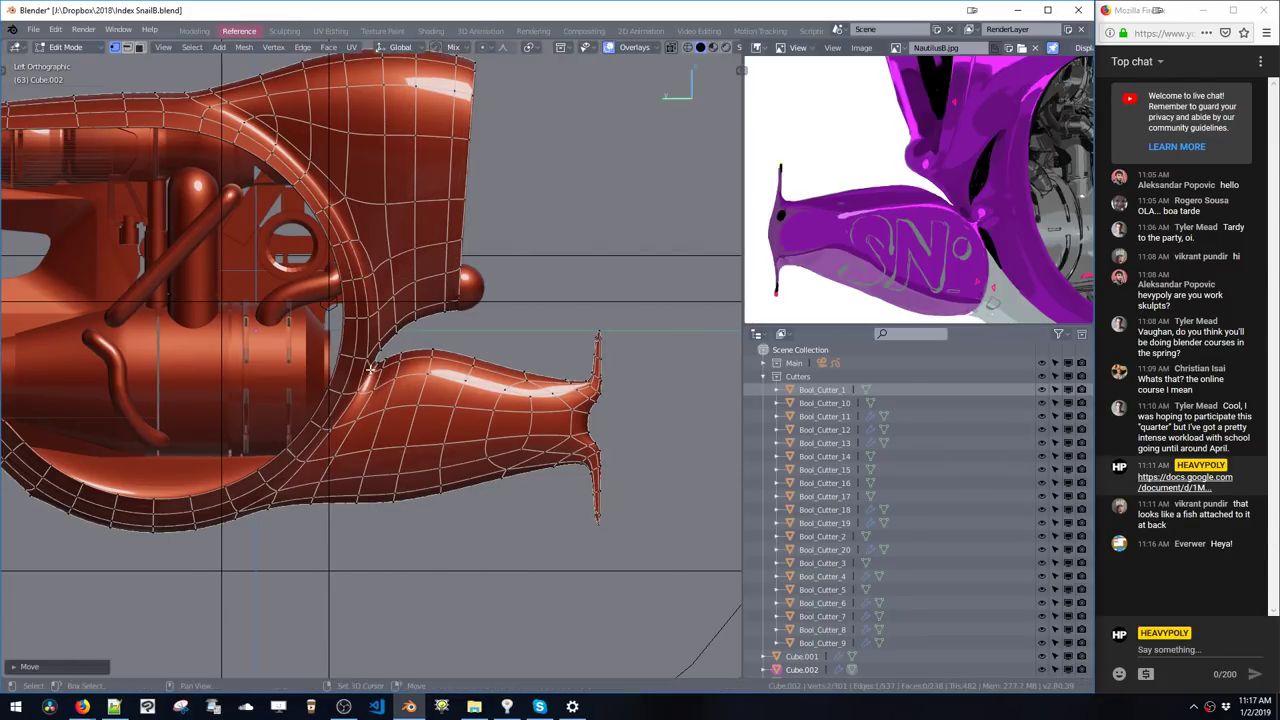
- Turn off the smoothed preview and freely reposition the individual vertices in the notch between hood and tail body
key(Tab)
ctrl+middle_drag(370, 371, 410, 297)
scroll(409, 297, up, 2)
key(g)
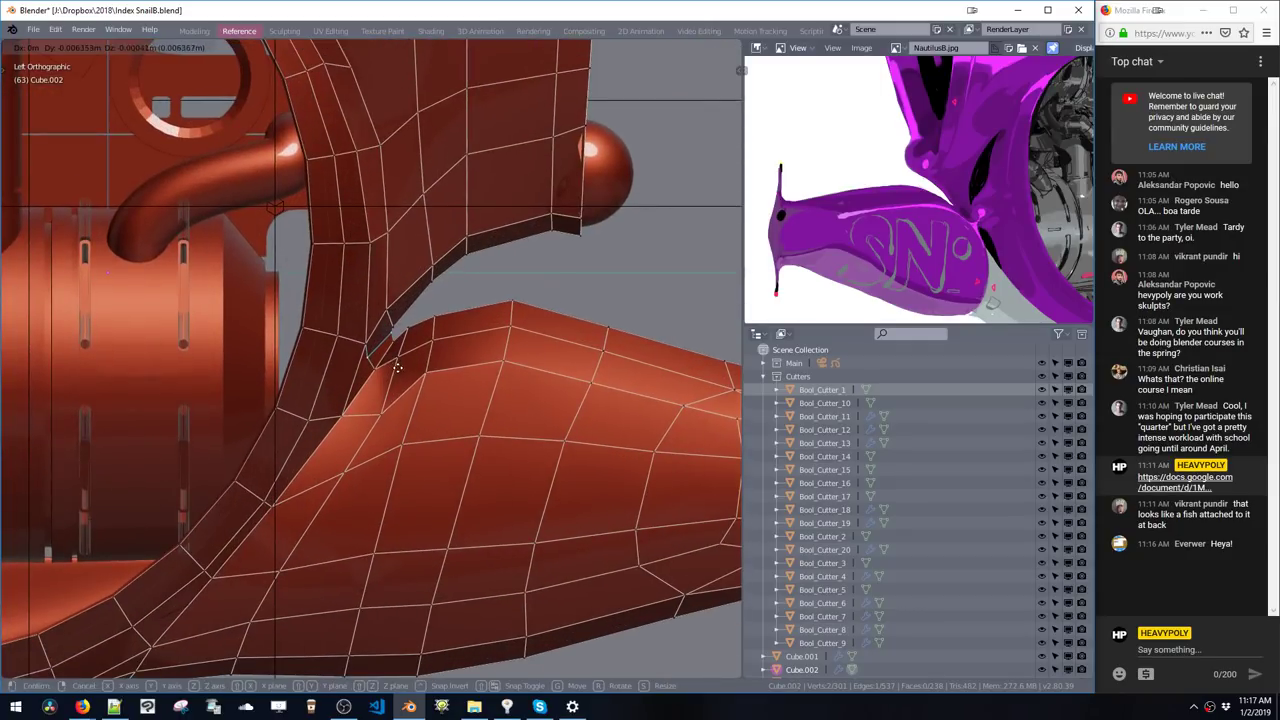
click(396, 387)
click(393, 352)
key(g)
click(398, 345)
click(378, 367)
key(g)
click(382, 364)
- Move the vertices along the front hump of the tail body's upper edge upward
click(406, 323)
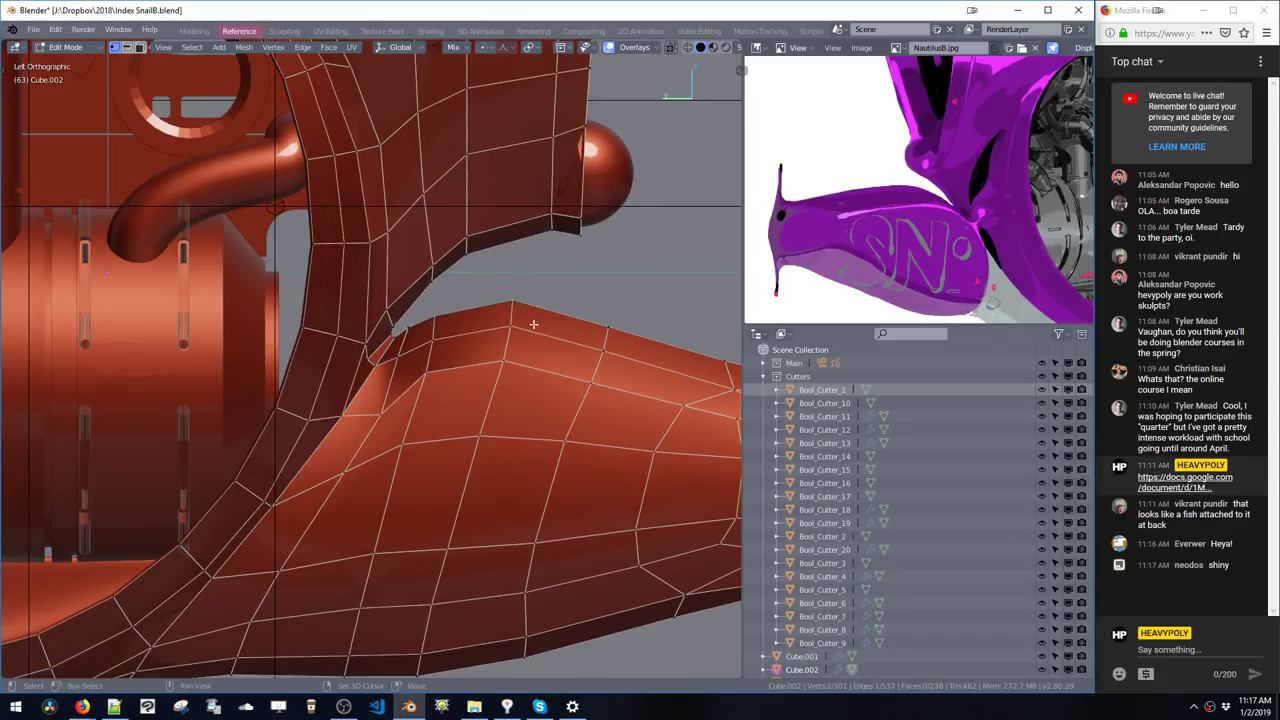
key(g)
click(541, 242)
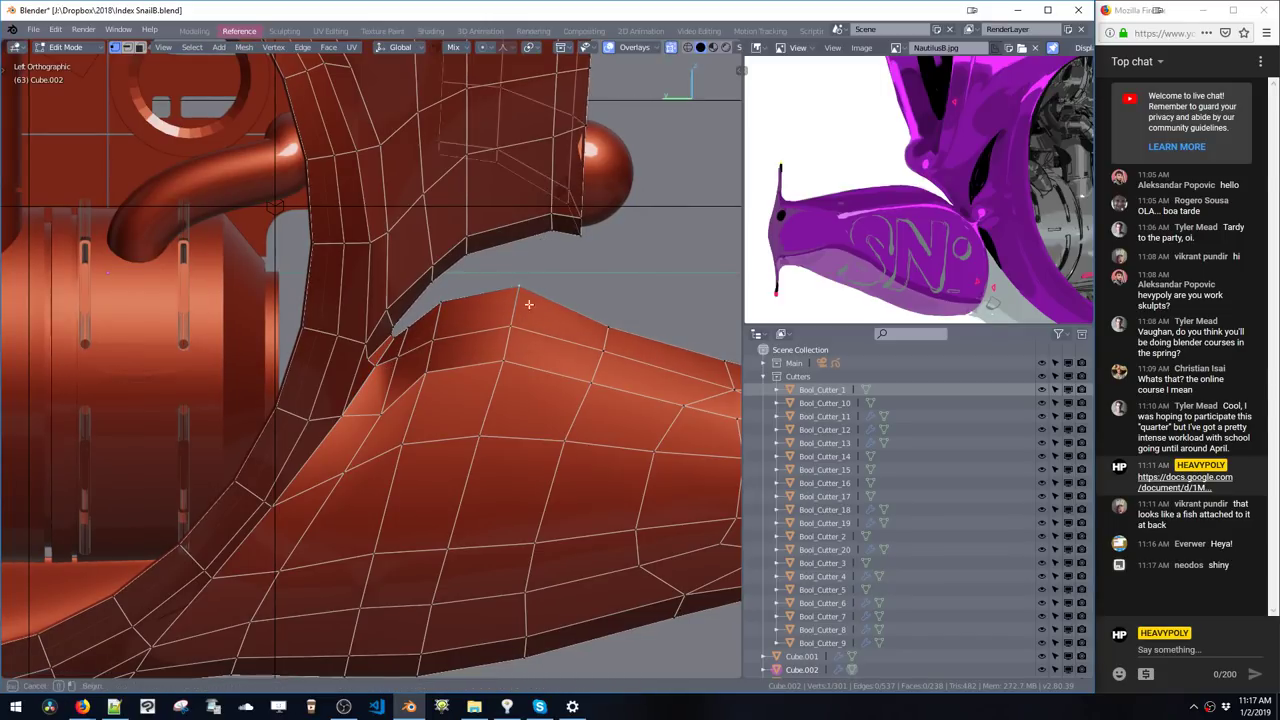
- Select the rear upper-edge vertices together with the upper tail fin and move them up and slightly rearward
ctrl+middle_drag(510, 272, 565, 326)
shift+middle_drag(563, 325, 509, 295)
drag(448, 293, 457, 307)
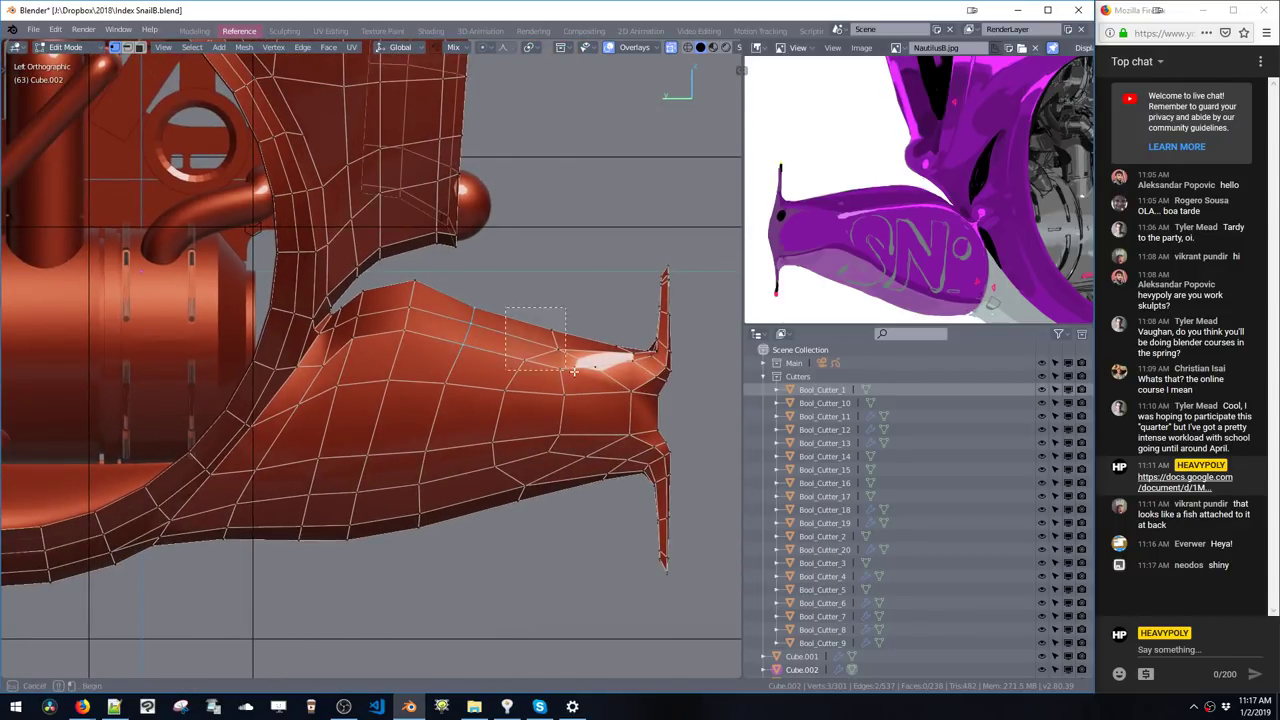
drag(568, 297, 672, 382)
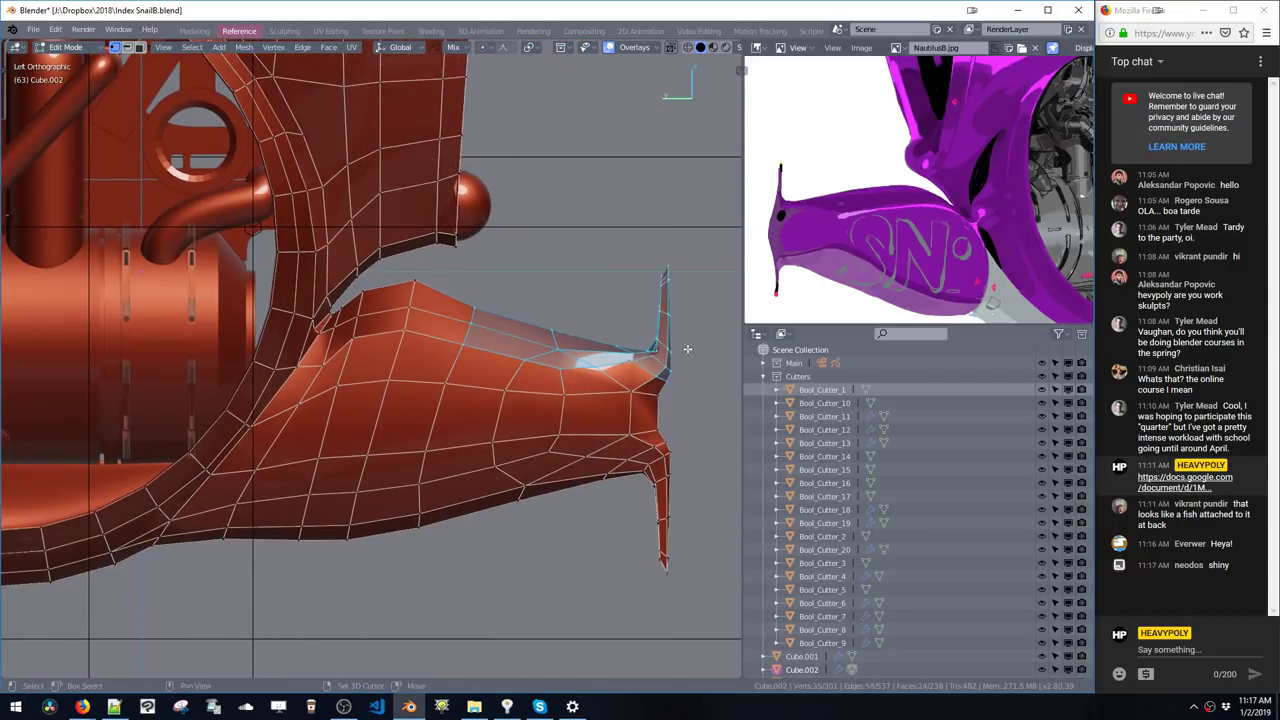
key(g)
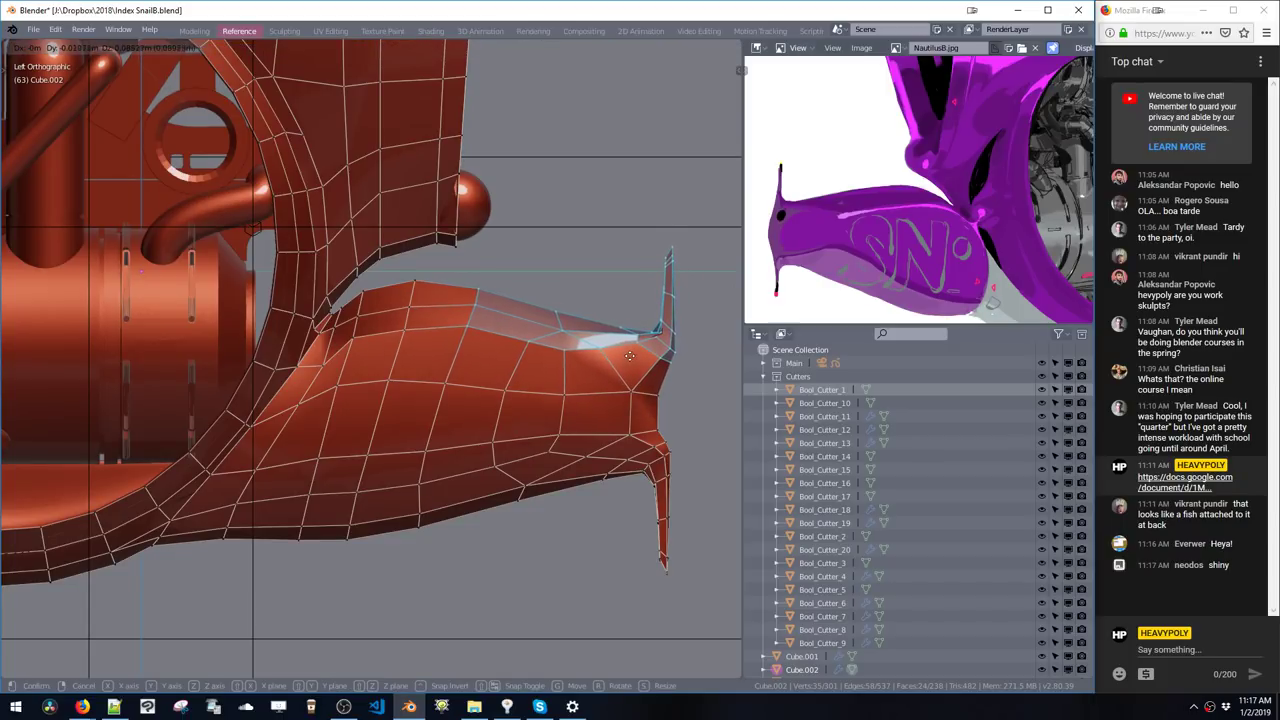
click(624, 354)
shift+middle_drag(619, 374, 598, 366)
- Adjust the two vertices at the tail's end just below the upper fin along Z
click(606, 380)
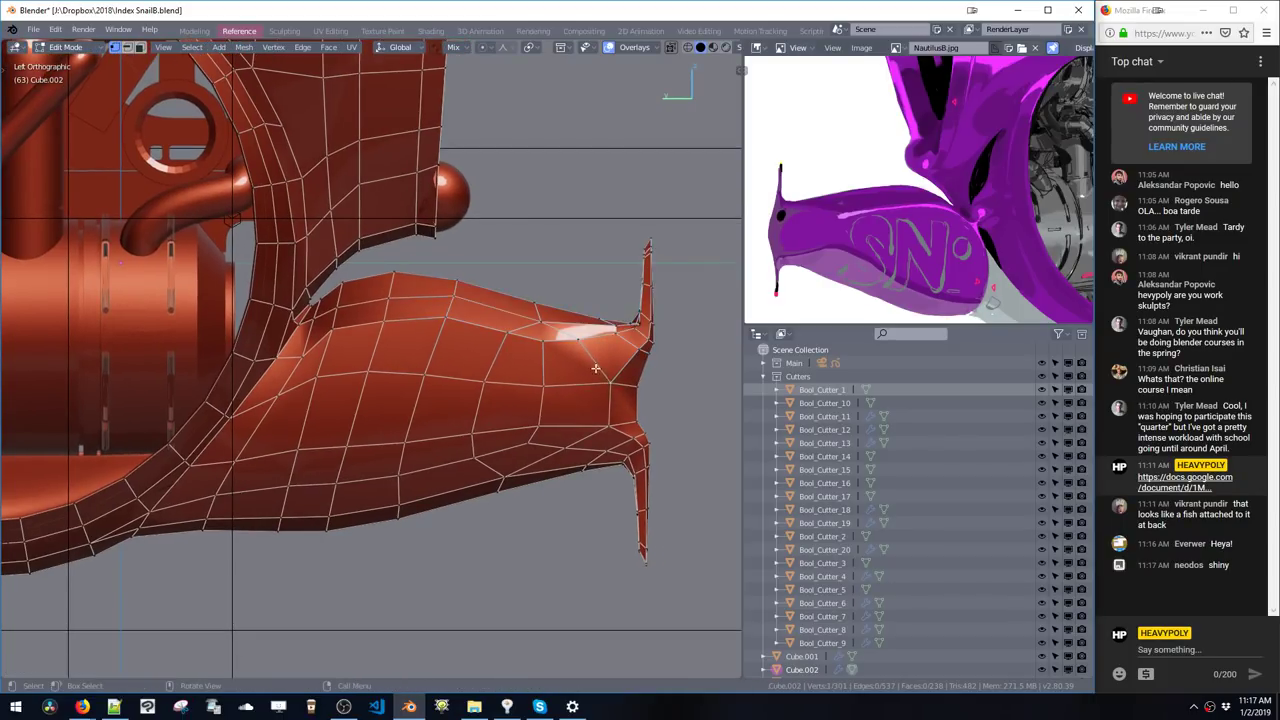
shift+click(636, 389)
key(g)
key(z)
click(639, 379)
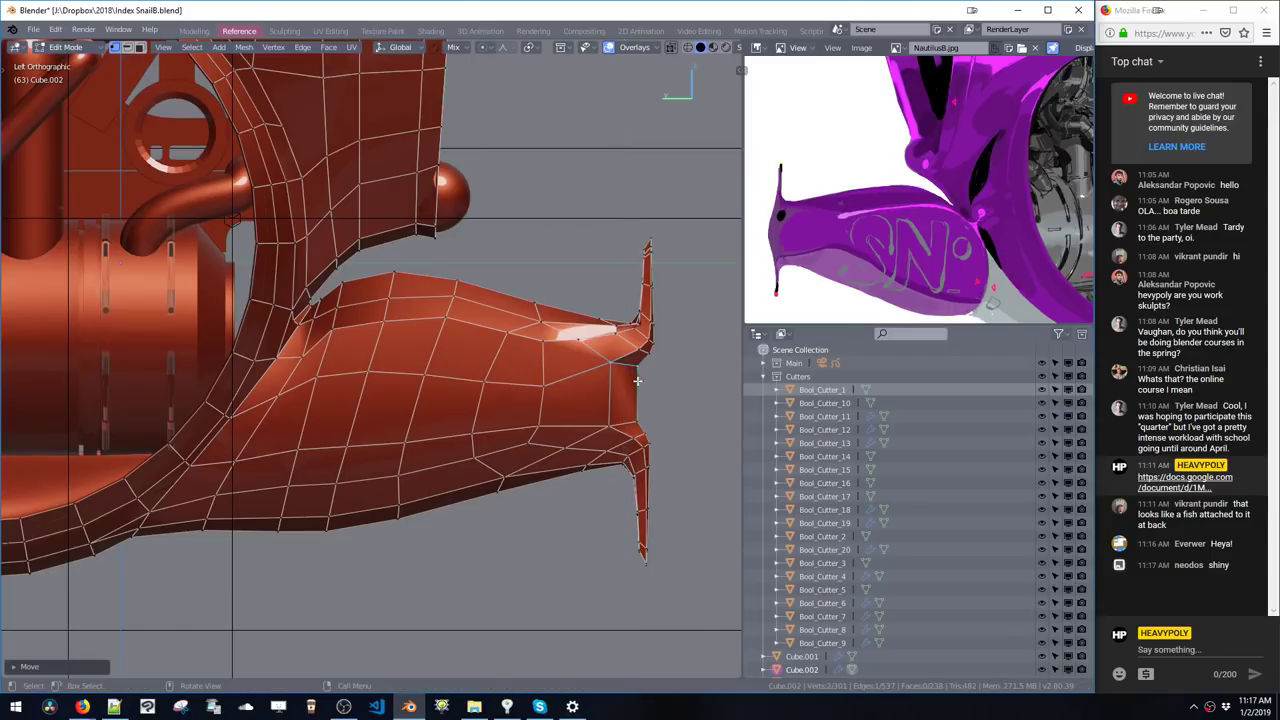
key(g)
key(z)
click(634, 382)
- Even out the side vertices in the rear half of the tail body by moving them along Z
key(2)
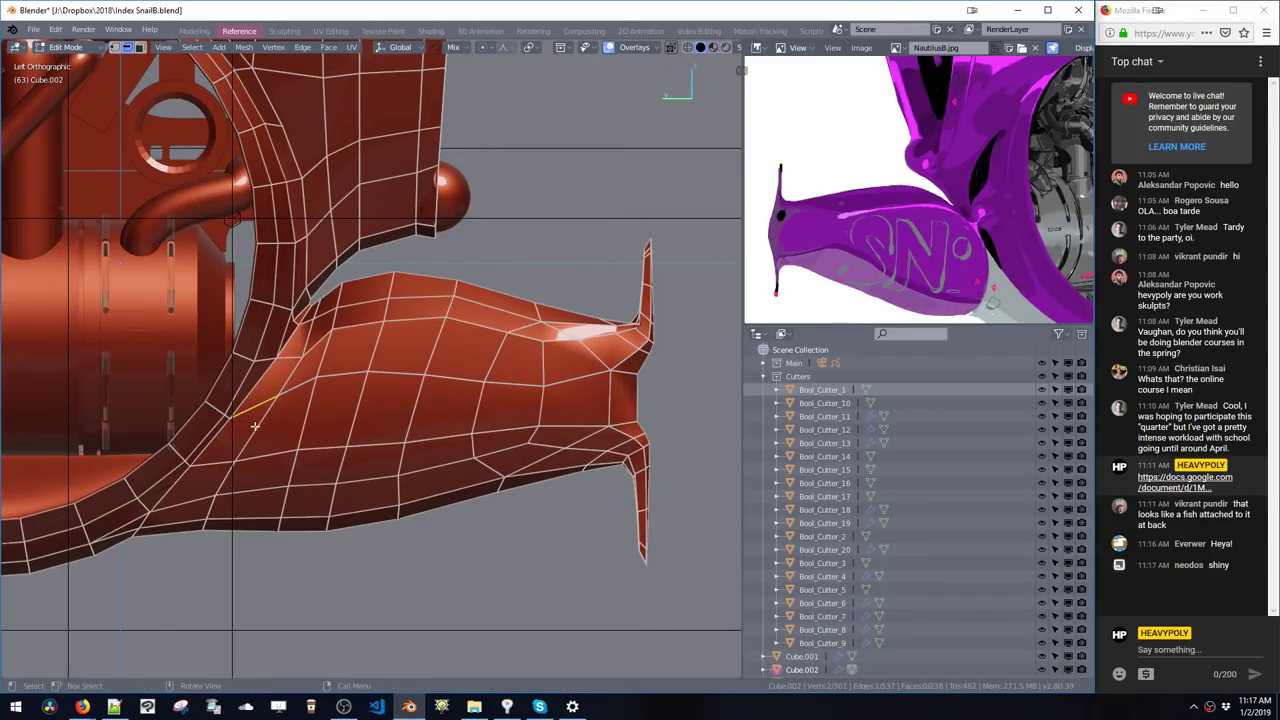
key(1)
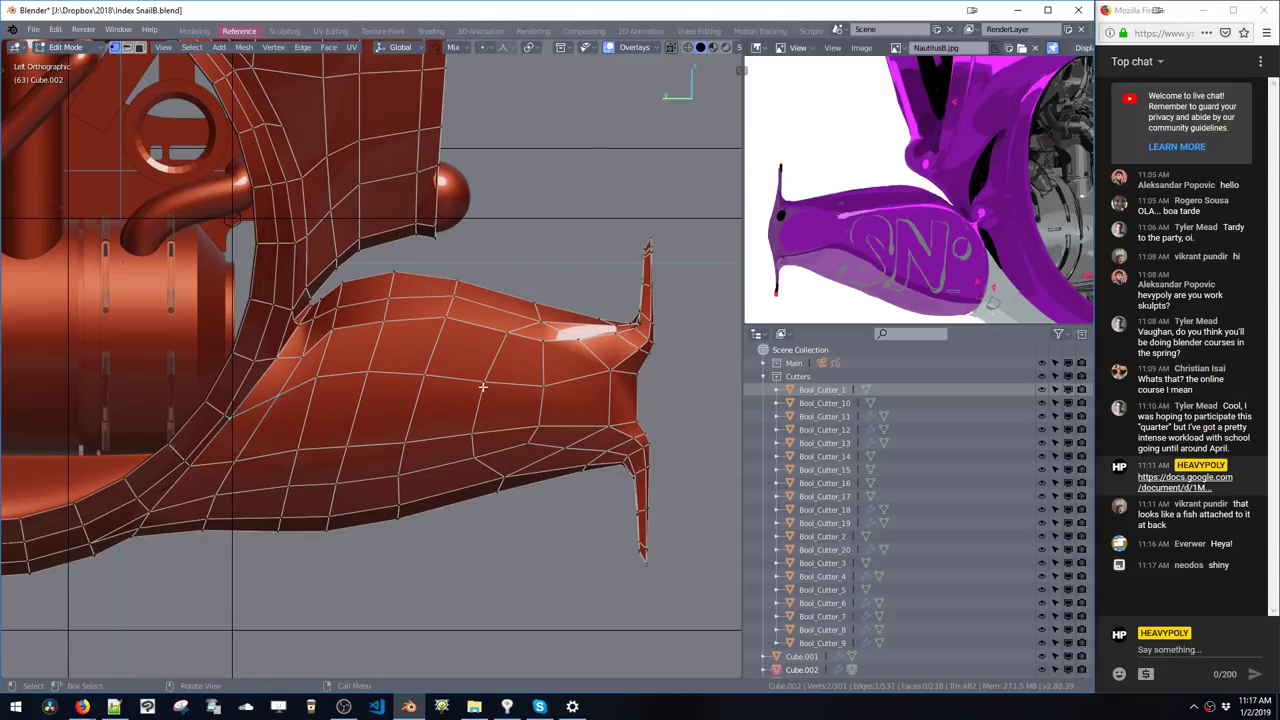
key(g)
key(z)
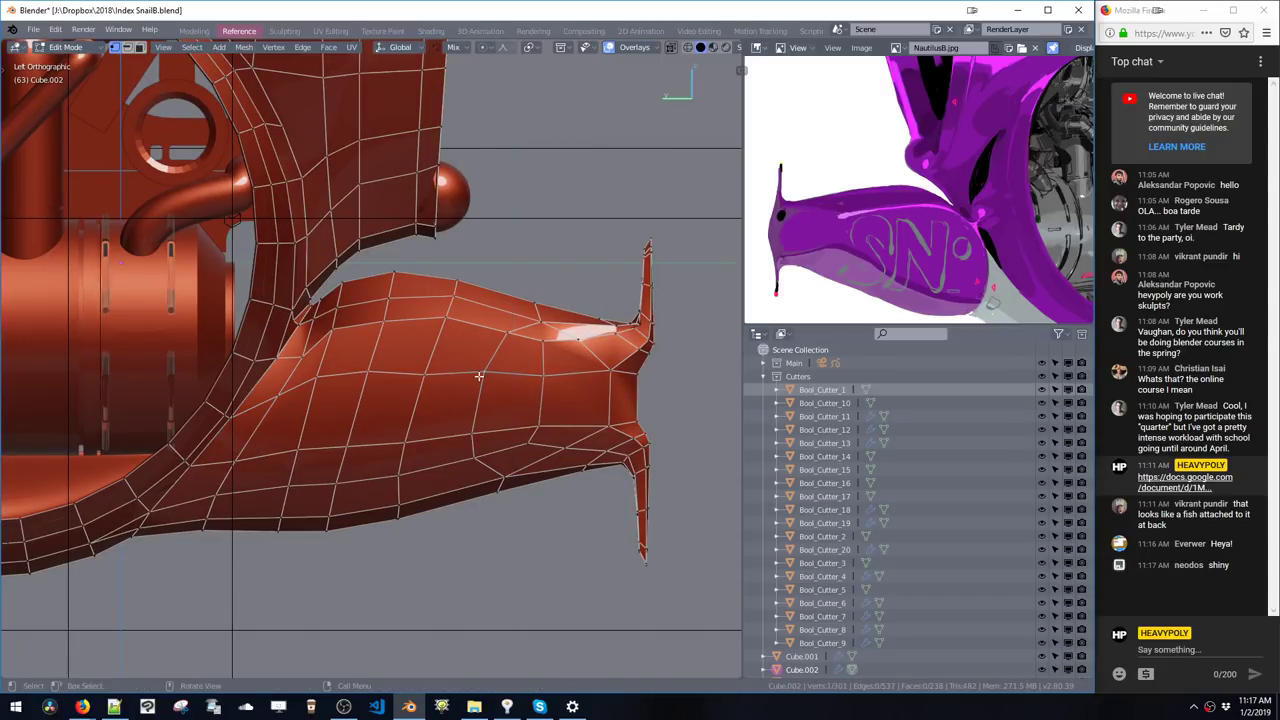
click(476, 411)
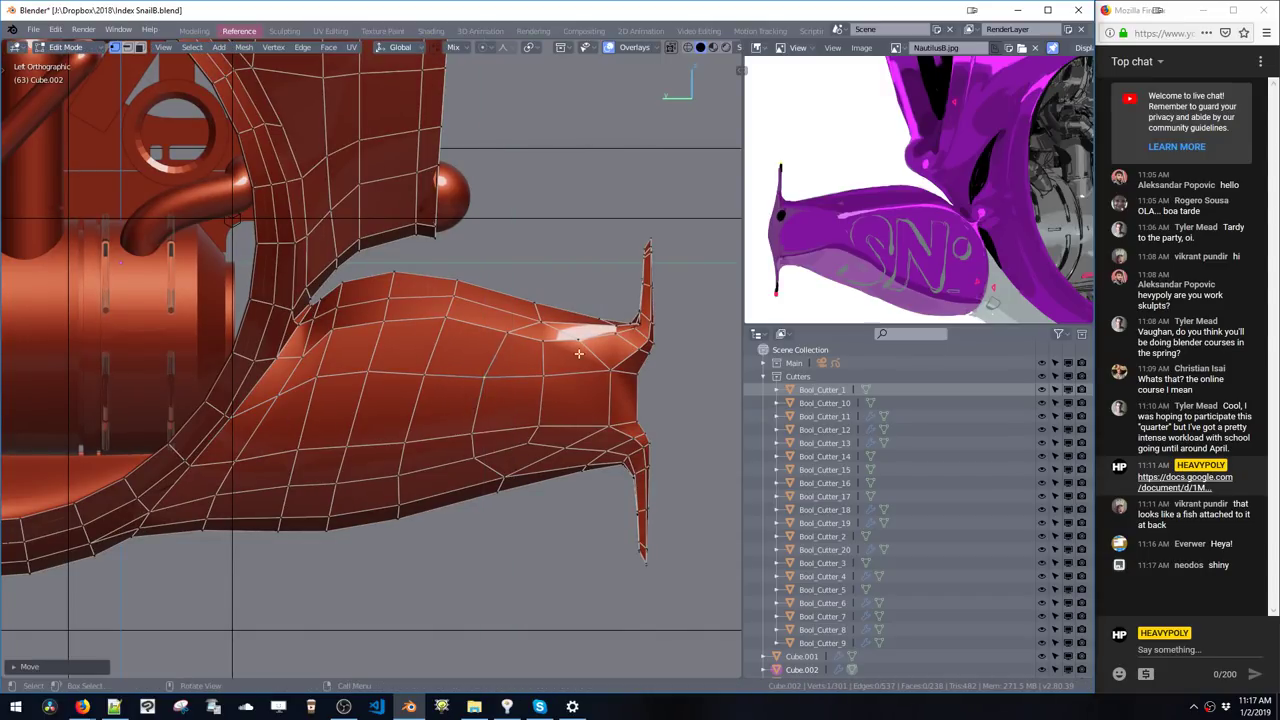
key(g)
key(z)
click(542, 367)
click(543, 325)
key(g)
key(z)
click(535, 341)
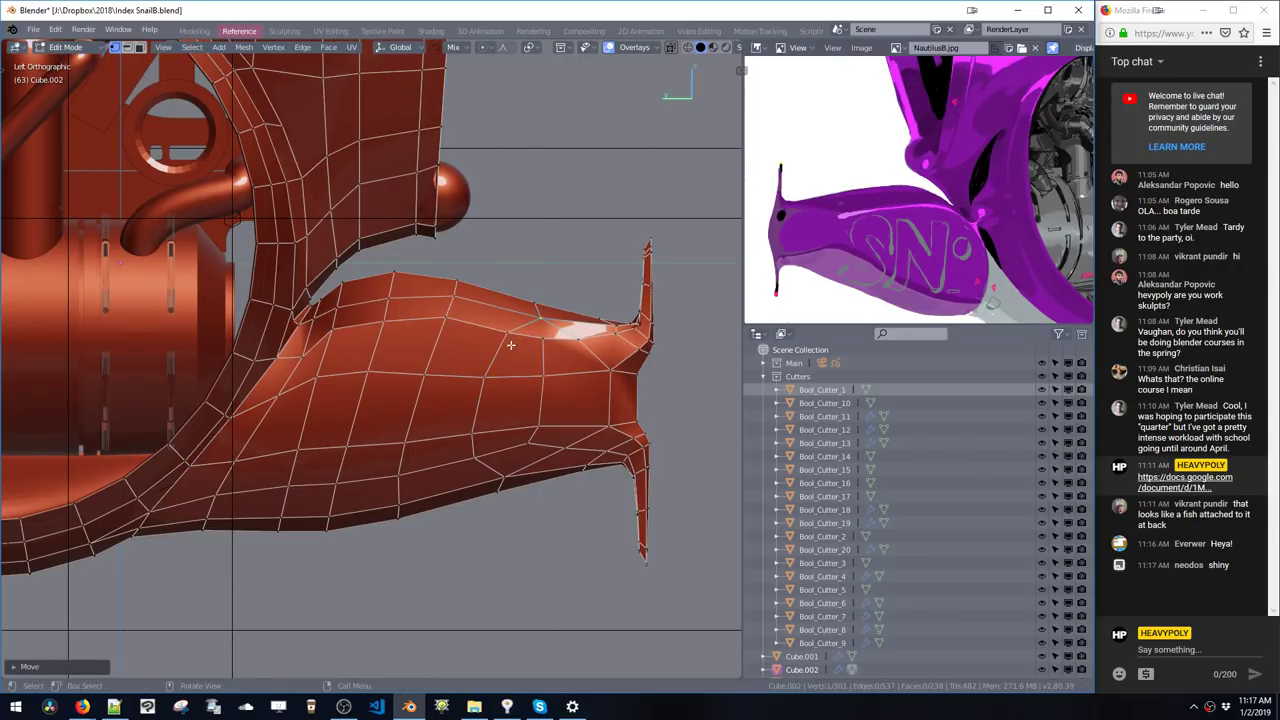
- Smooth the vertex row just below the tail body's upper edge along Z and preview the smoothed surface
click(388, 302)
key(g)
key(z)
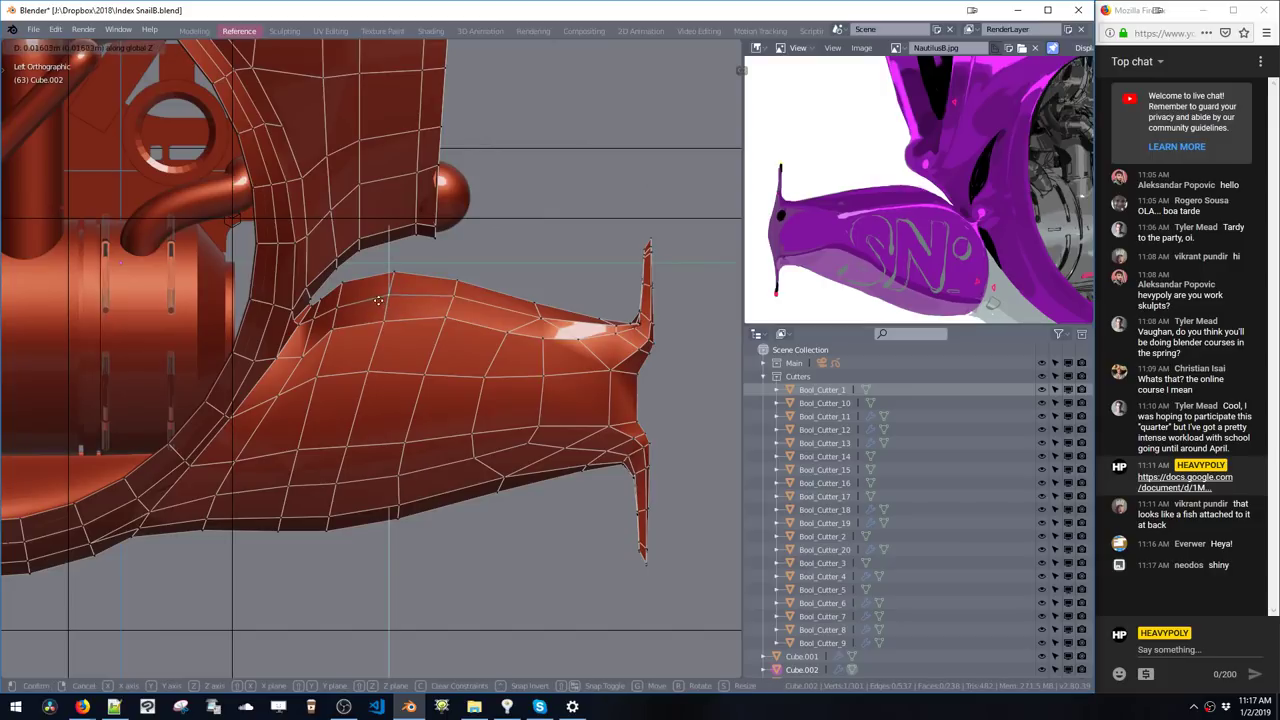
click(374, 304)
click(337, 310)
key(g)
key(z)
click(337, 309)
click(452, 303)
key(g)
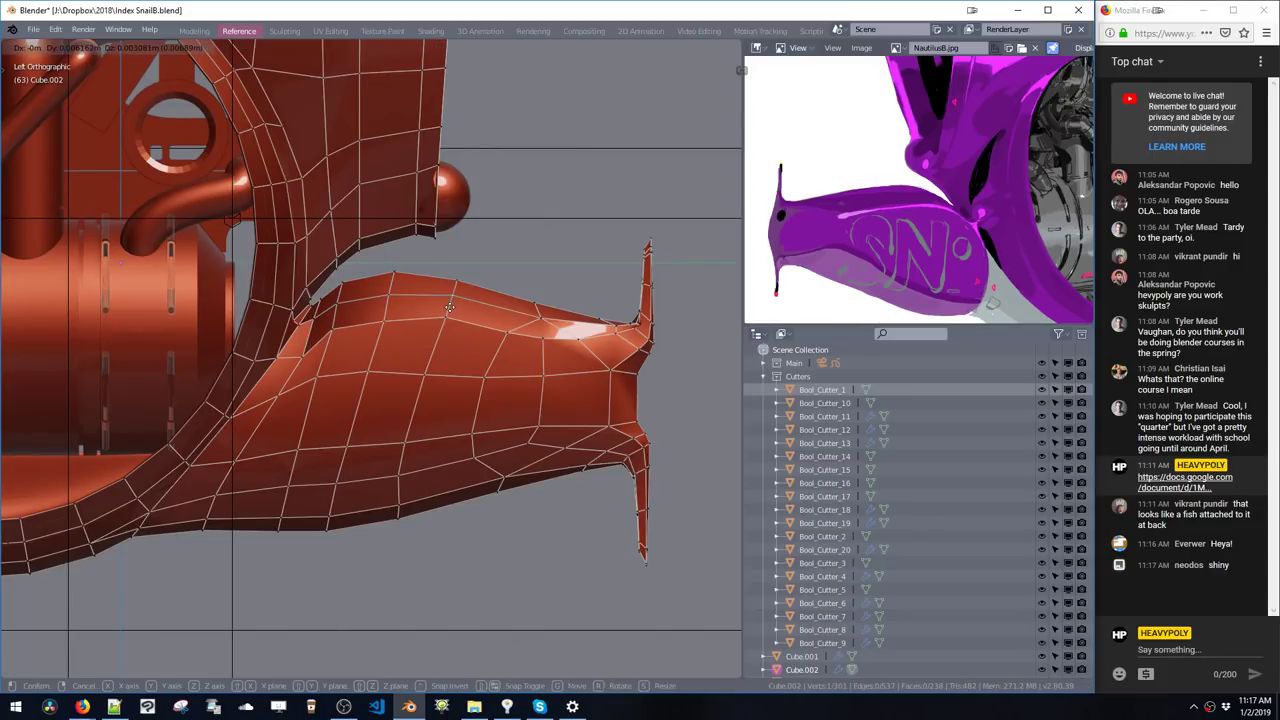
key(z)
click(459, 301)
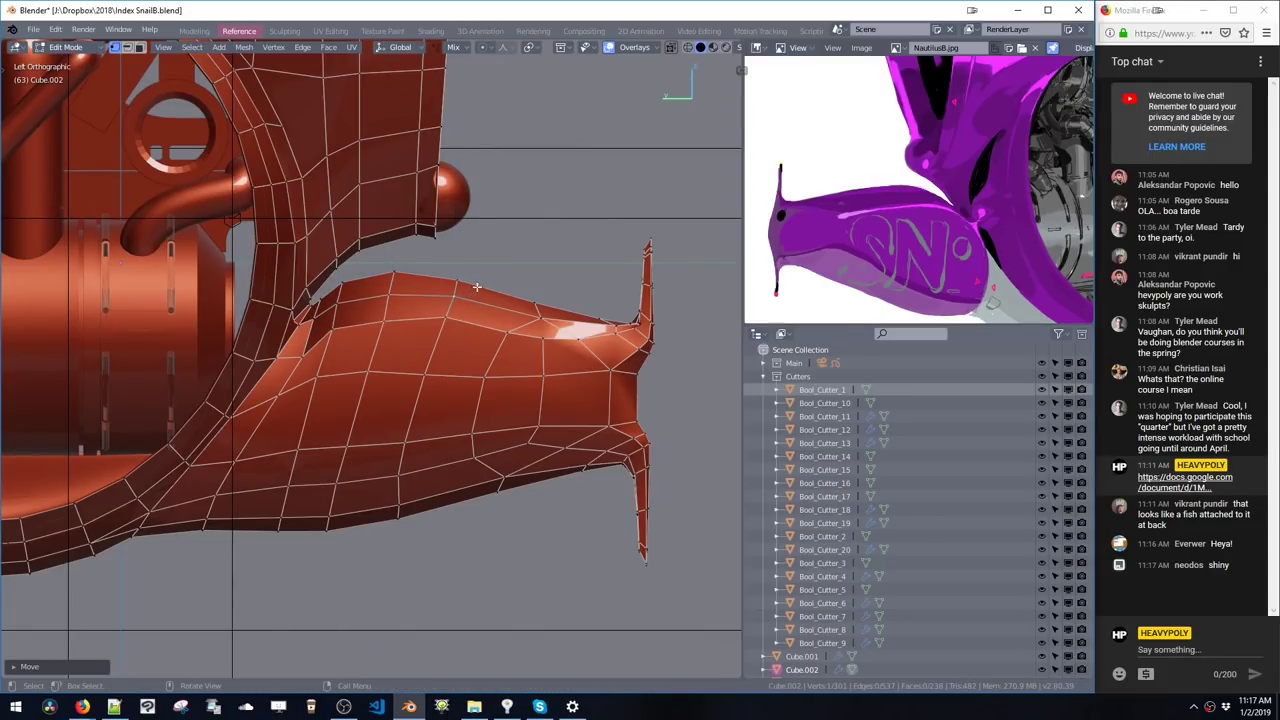
key(Tab)
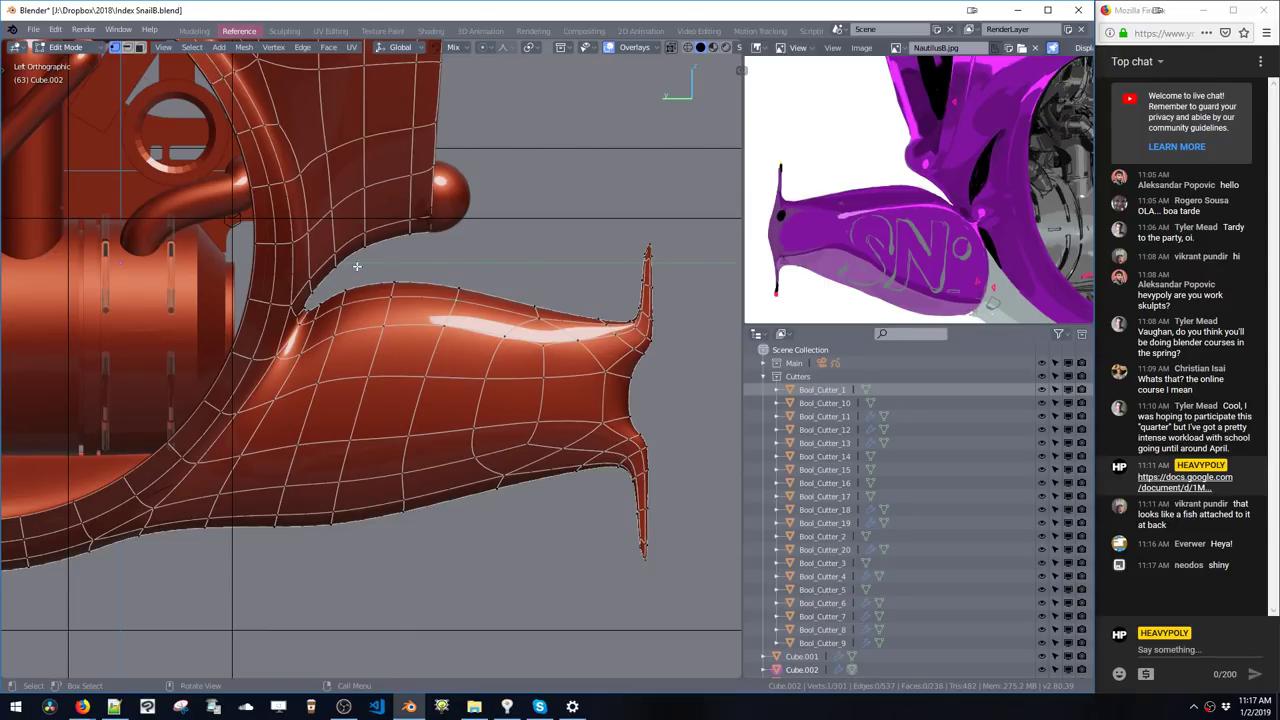
- Move the rear vertices of the hood's bottom edge along Z in the unsmoothed mesh
key(Tab)
shift+middle_drag(378, 270, 420, 280)
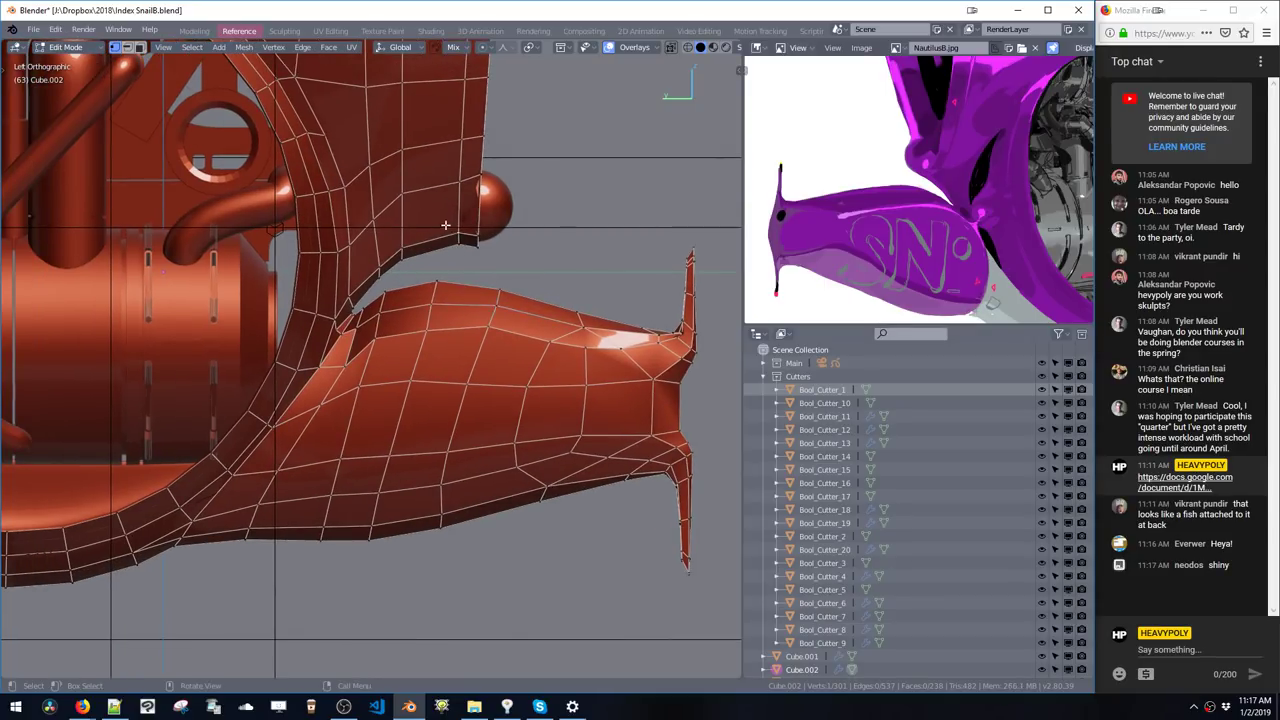
drag(445, 225, 466, 251)
key(g)
key(z)
click(455, 266)
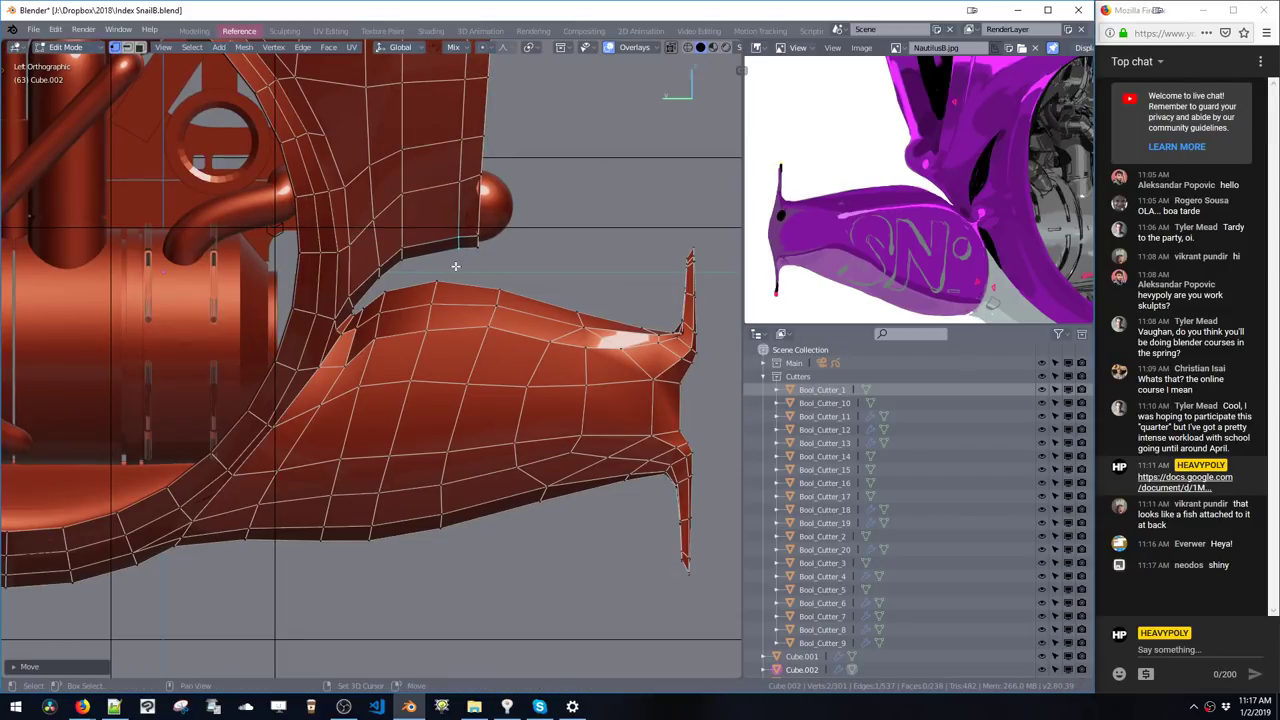
- Slide the hood's vertical edge loop nearest its rear rim along the surface
key(2)
double_click(458, 223)
key(g)
key(g)
click(442, 244)
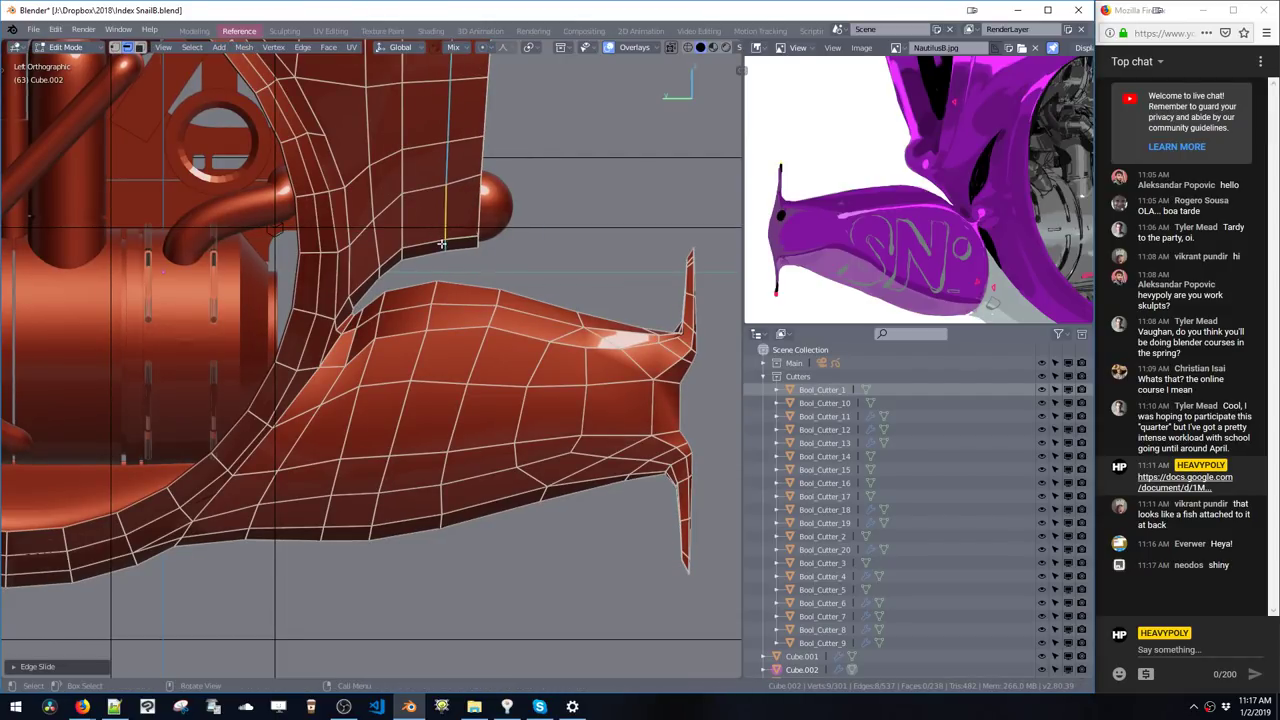
- Slide the hood's next vertical edge loop farther from the rear rim to even out the spacing
shift+middle_drag(456, 263, 448, 403)
ctrl+middle_drag(448, 403, 440, 322)
double_click(395, 337)
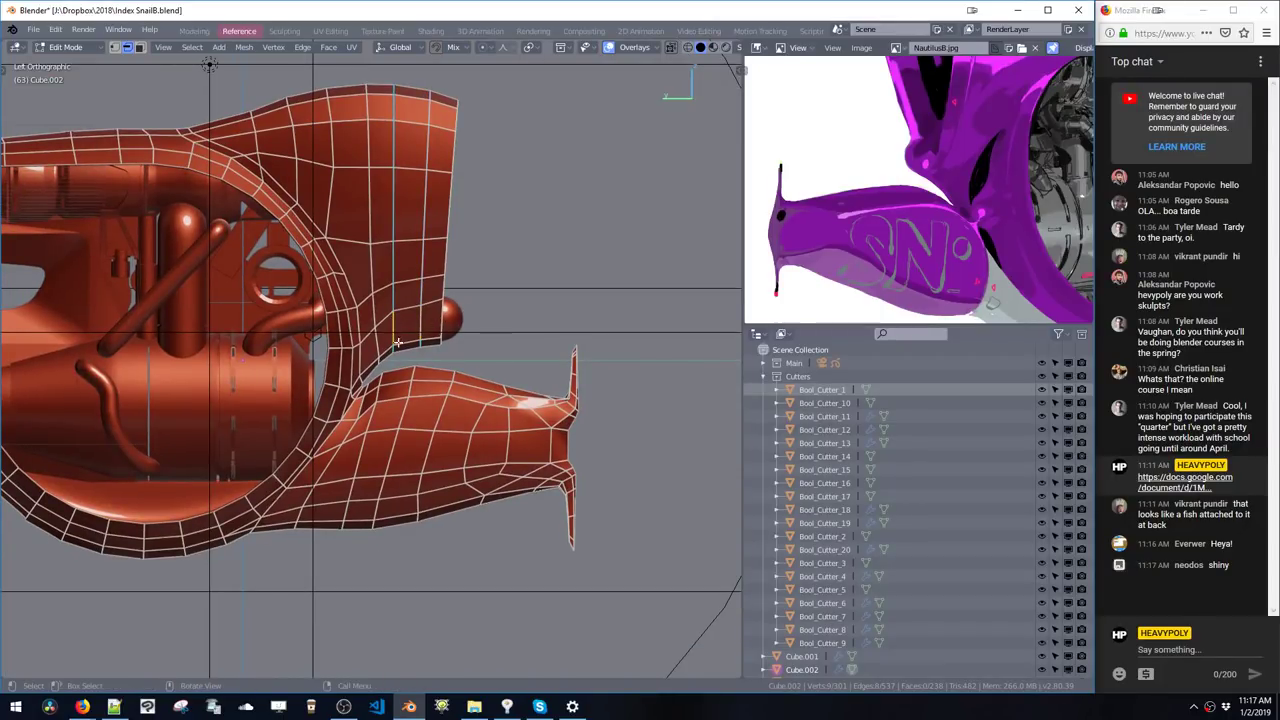
key(g)
key(g)
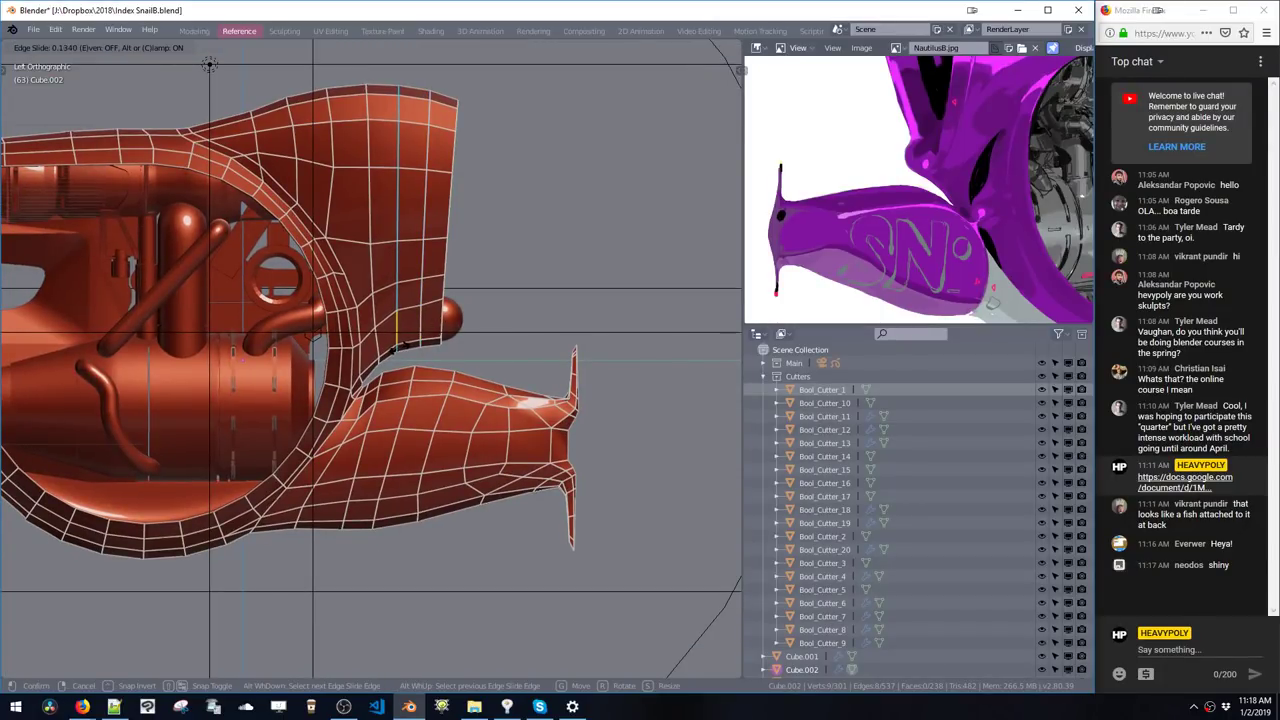
click(393, 376)
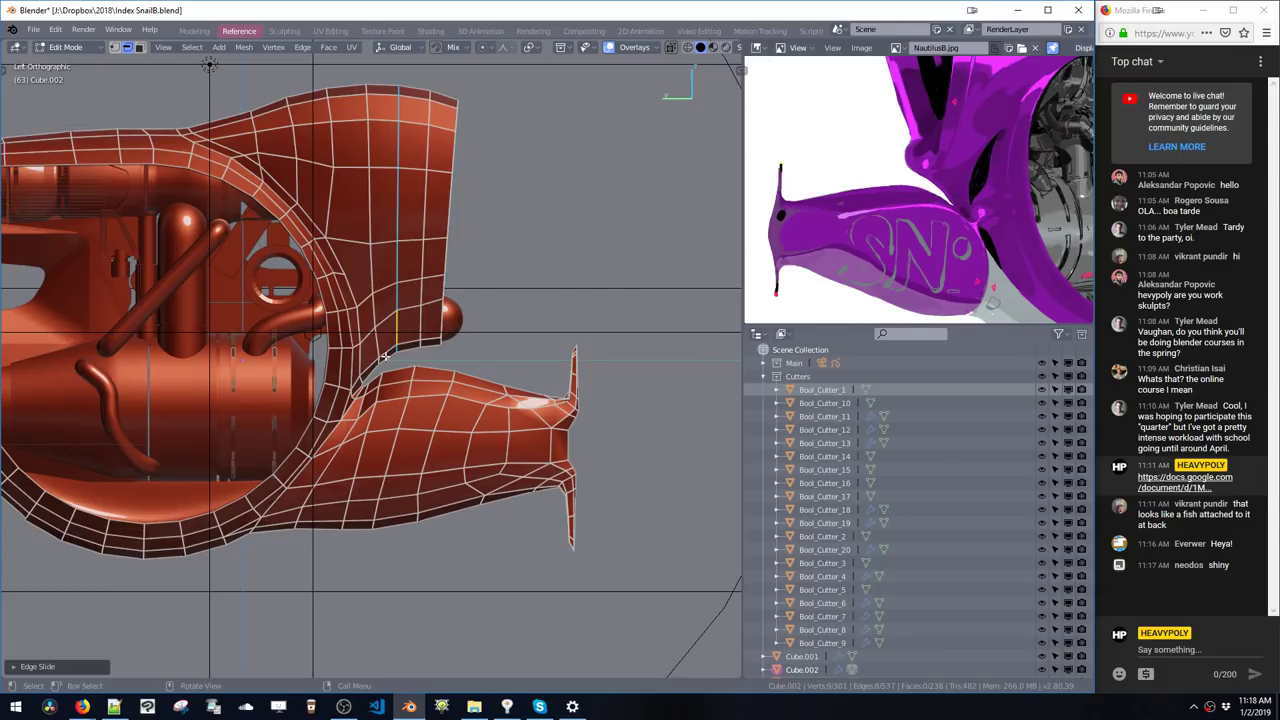
- Reposition the vertices at the hood's lower front corner above the notch to smooth its curve
click(379, 357)
double_click(381, 372)
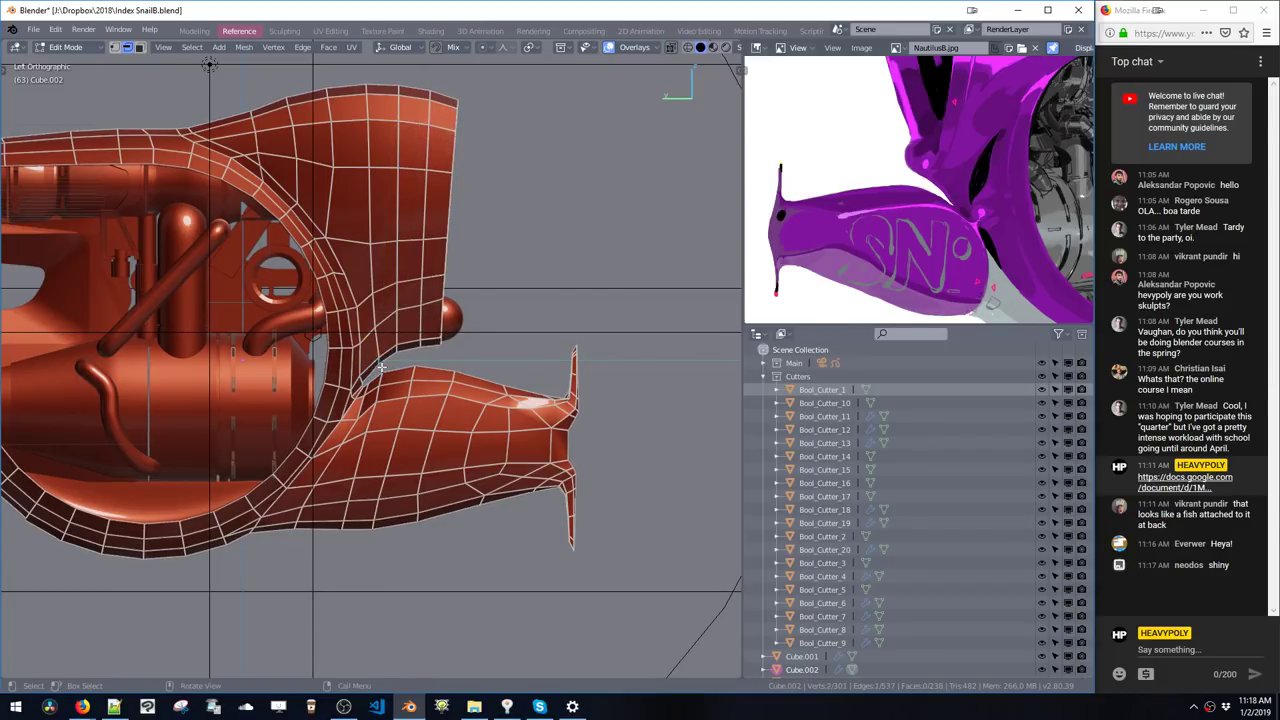
click(375, 371)
key(ctrl+space)
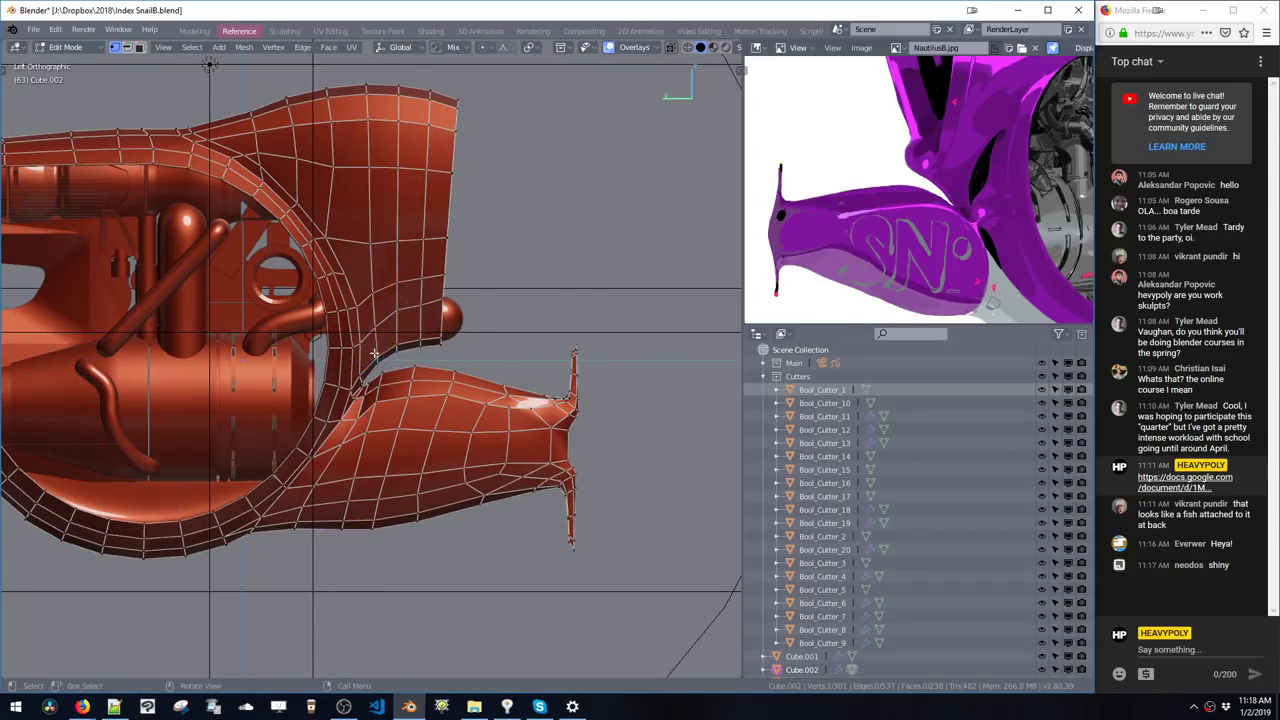
click(370, 362)
key(g)
click(372, 372)
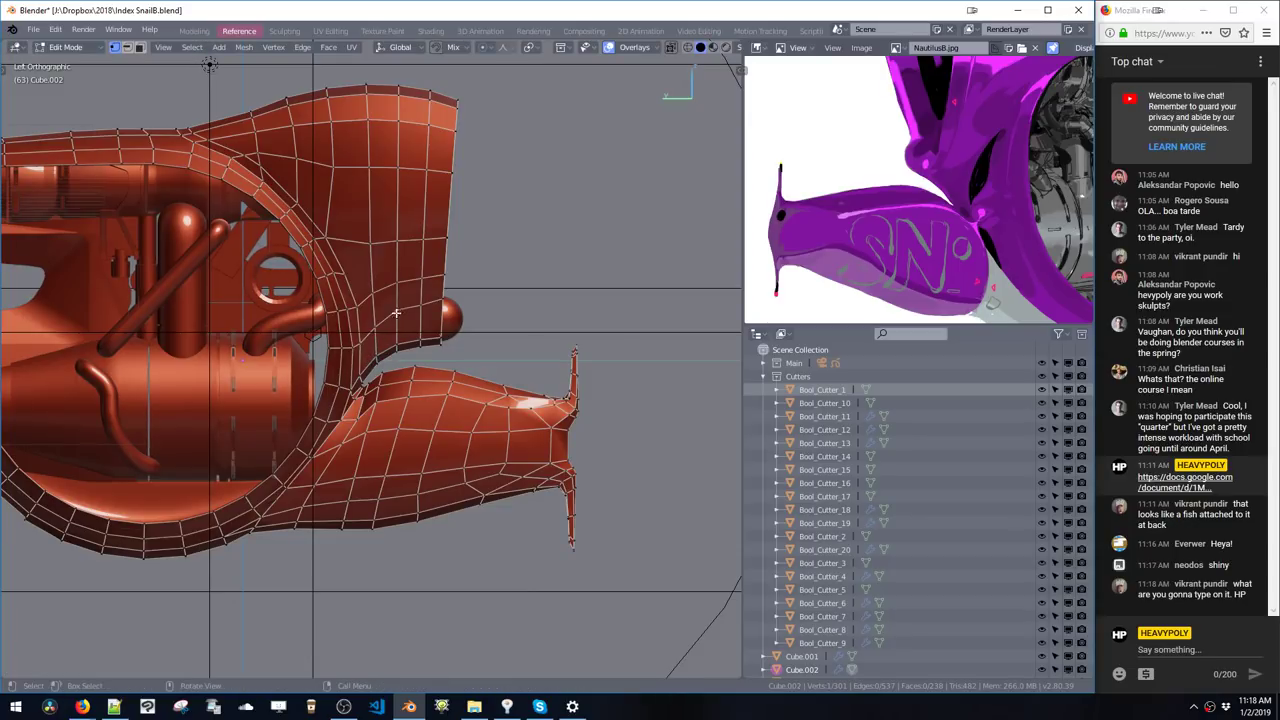
click(393, 328)
click(412, 305)
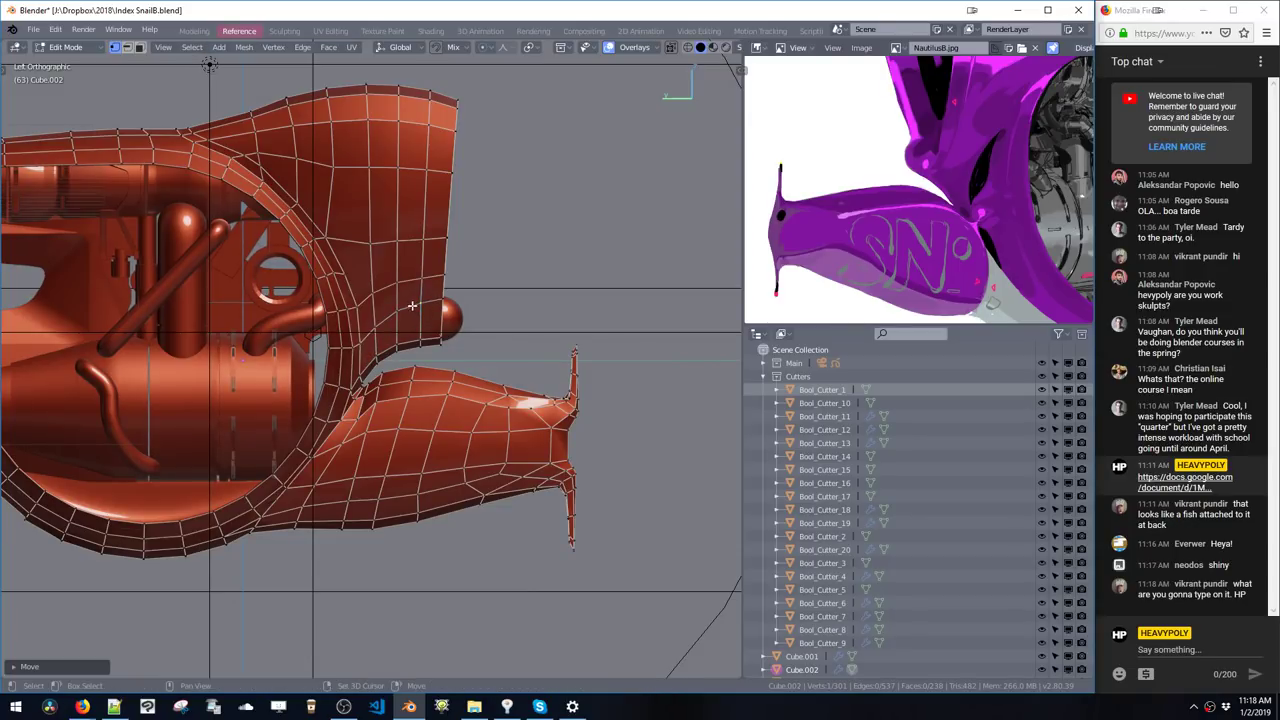
- Preview the smoothed hull and switch the viewport to rendered shading in a perspective view
key(Tab)
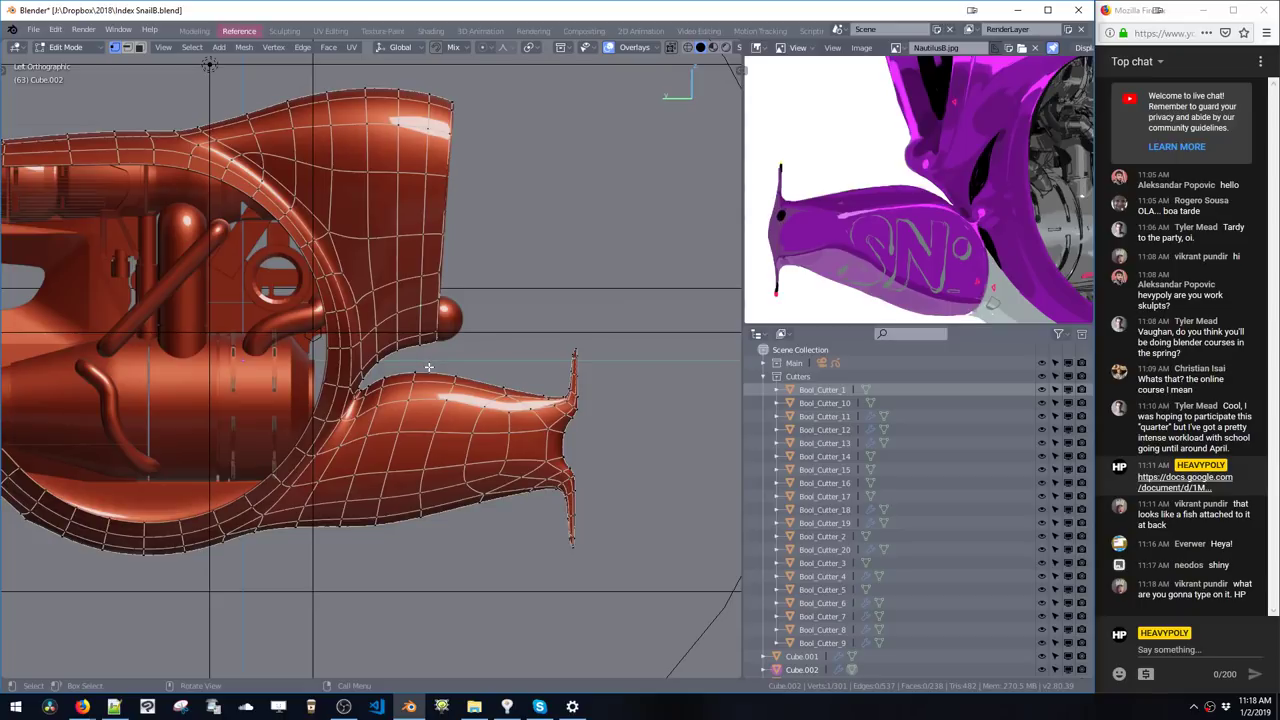
key(Tab)
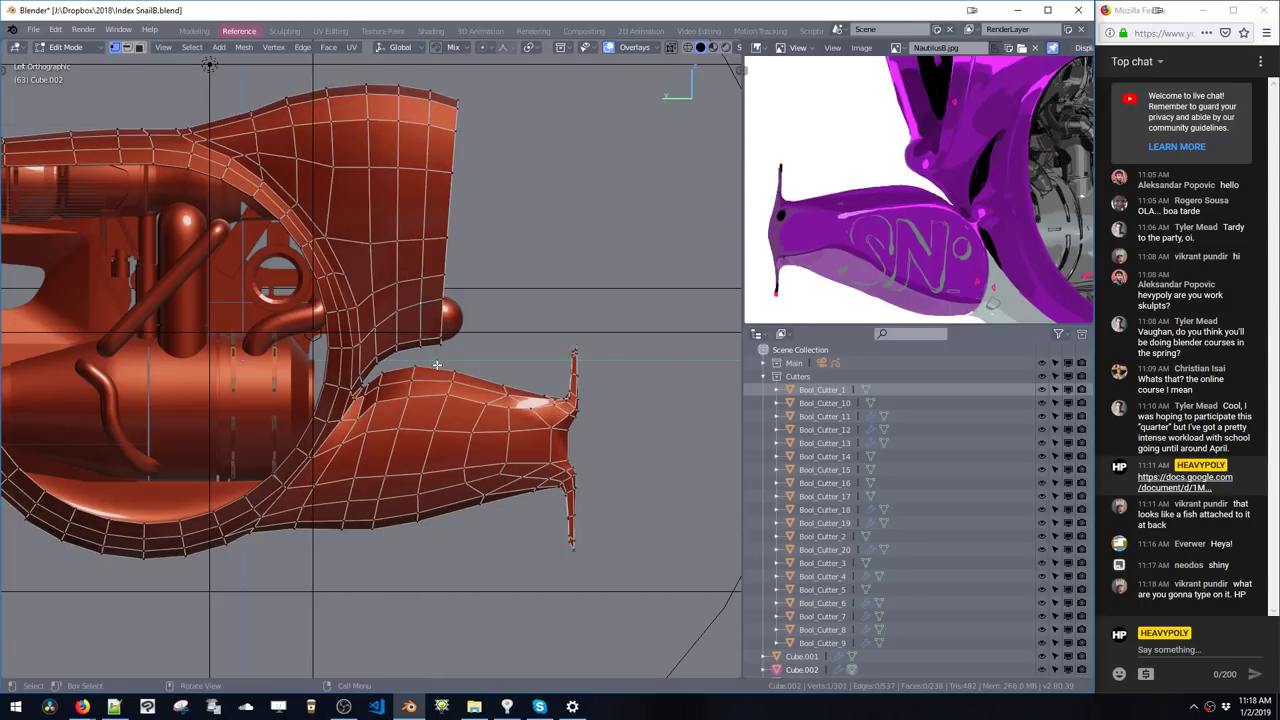
mouse_move(437, 365)
middle_down()
mouse_move(257, 361)
mouse_move(432, 352)
mouse_move(458, 336)
mouse_move(439, 340)
middle_up()
click(726, 48)
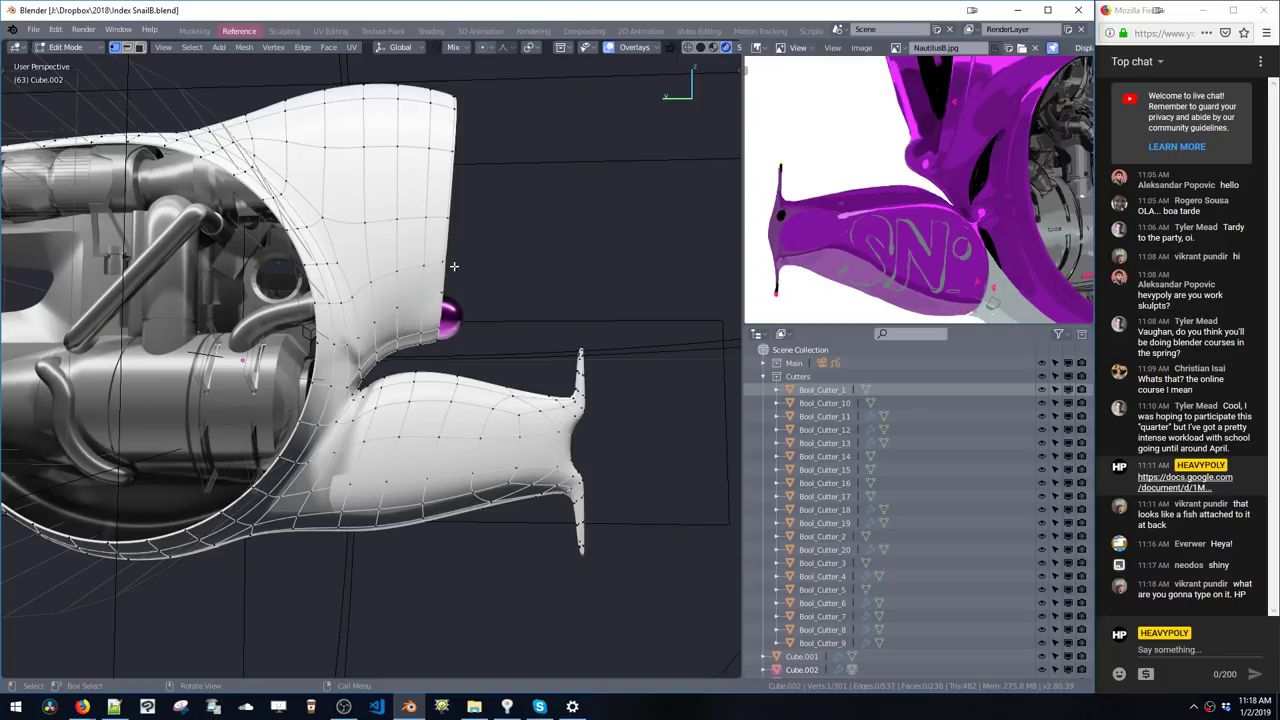
- Assign the Glossy material to the whole snail ship hull, return to object mode and deselect everything
middle_drag(454, 266, 490, 225)
key(v)
key(v)
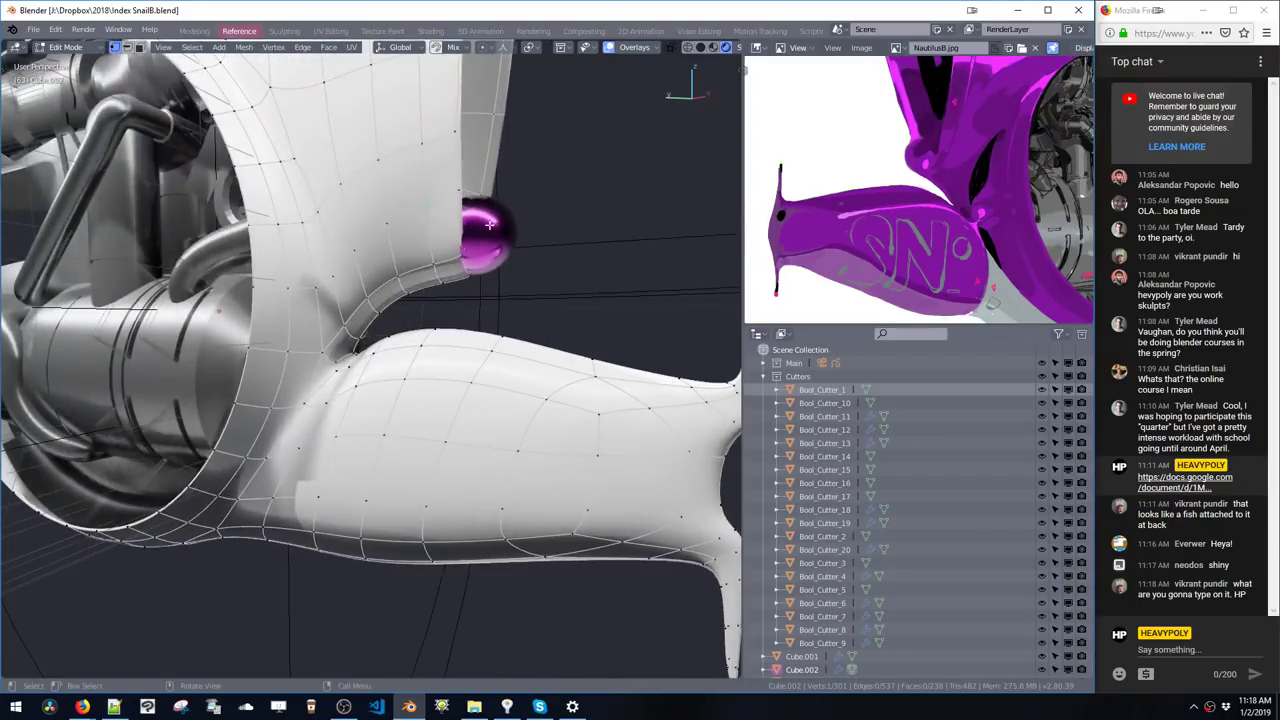
key(a)
key(shift+v)
click(503, 408)
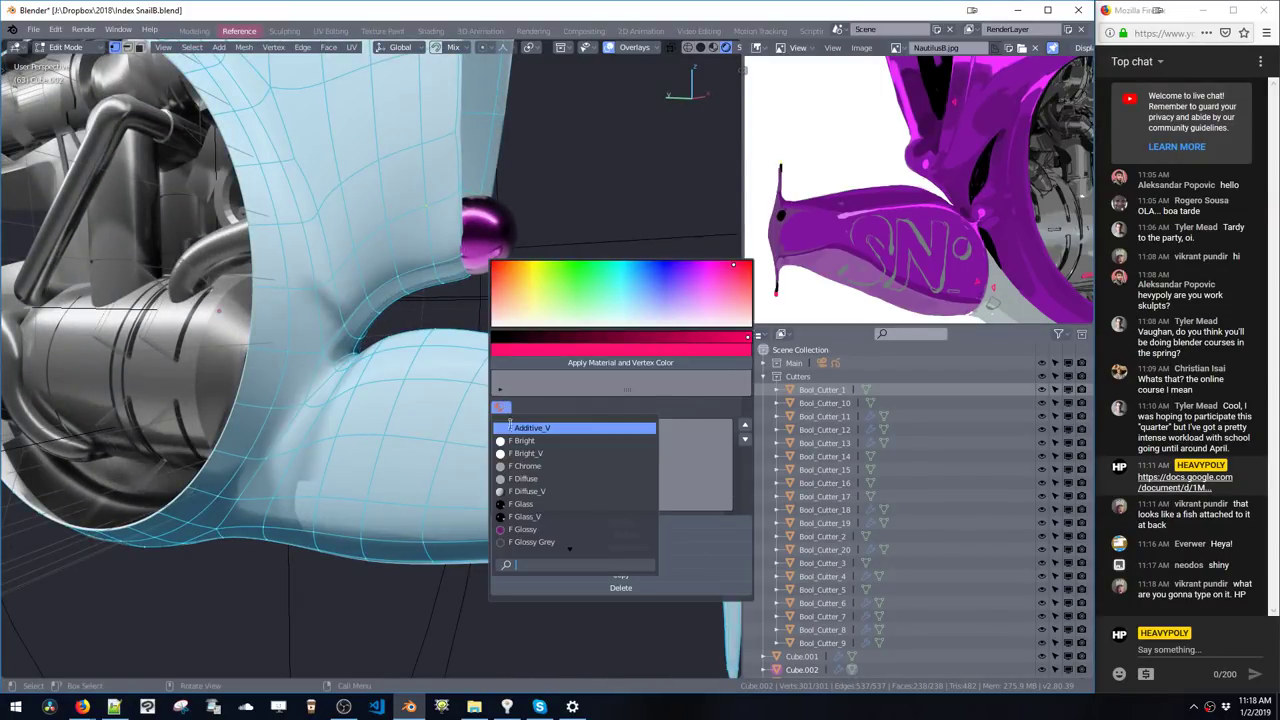
click(514, 531)
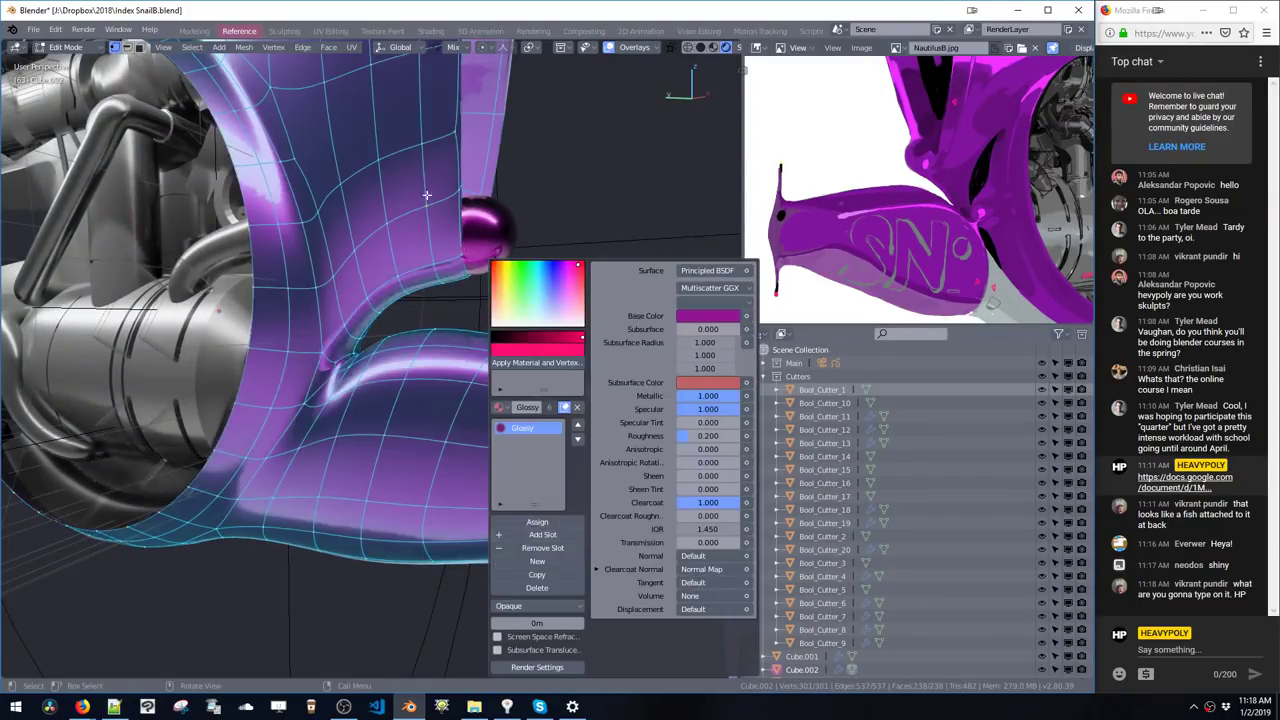
key(Tab)
key(a)
middle_drag(460, 299, 490, 322)
key(alt+a)
- Select the reflection cubemap probe around the ship and enlarge it
scroll(465, 320, down, 3)
click(530, 298)
ctrl+shift+middle_click(530, 292)
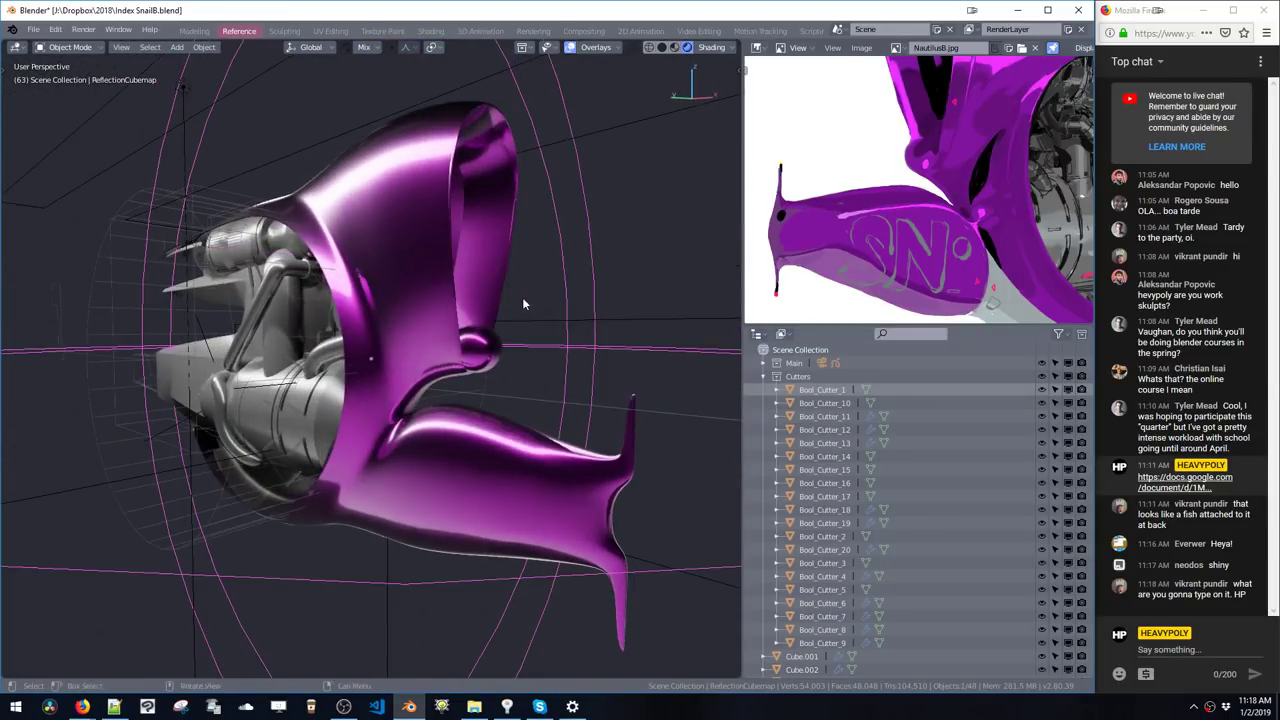
ctrl+shift+middle_click(850, 502)
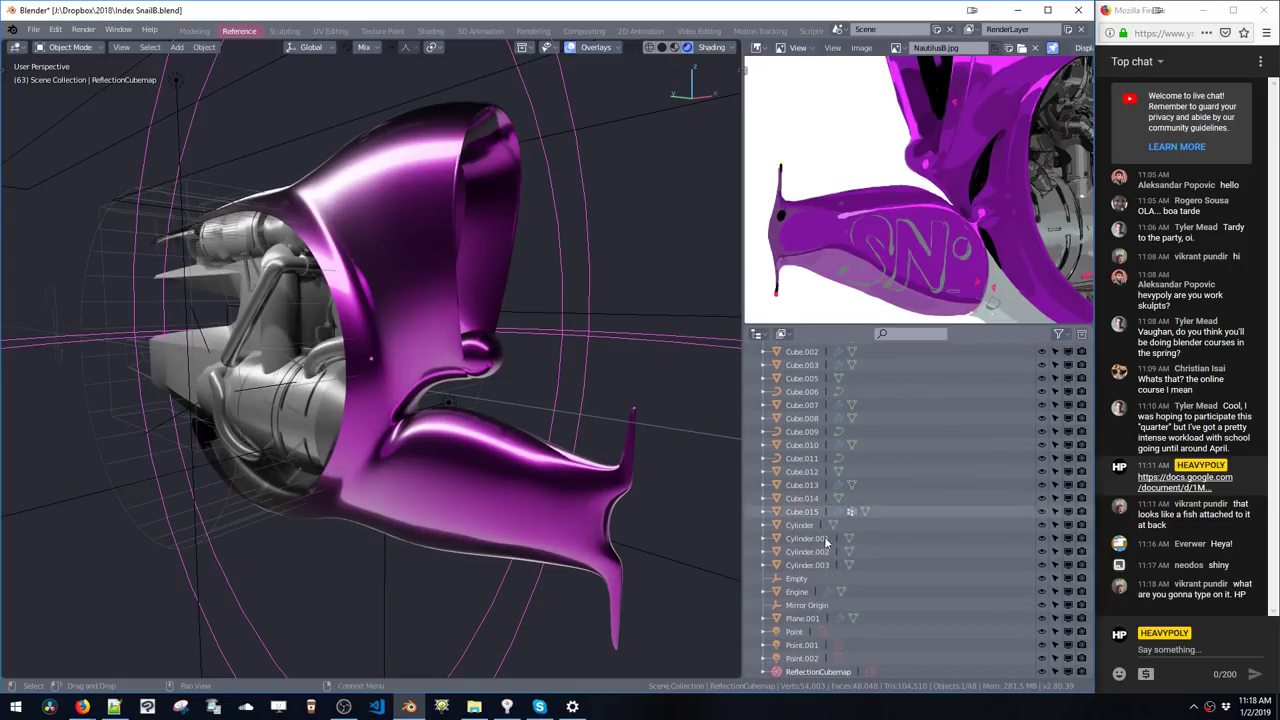
key(s)
click(483, 432)
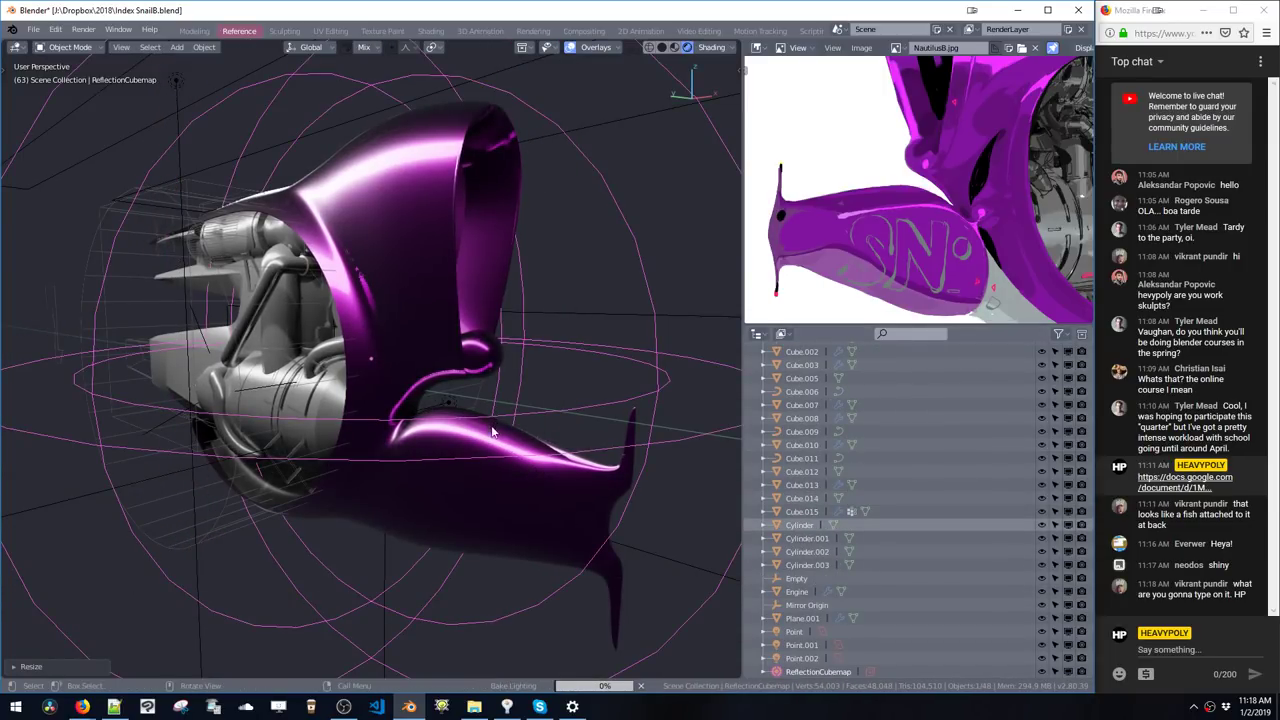
- Readjust the reflection cubemap probe's size so it encloses the ship with a wider margin
mouse_move(492, 432)
middle_down()
mouse_move(500, 439)
mouse_move(534, 338)
mouse_move(507, 512)
mouse_move(508, 451)
mouse_move(471, 434)
middle_up()
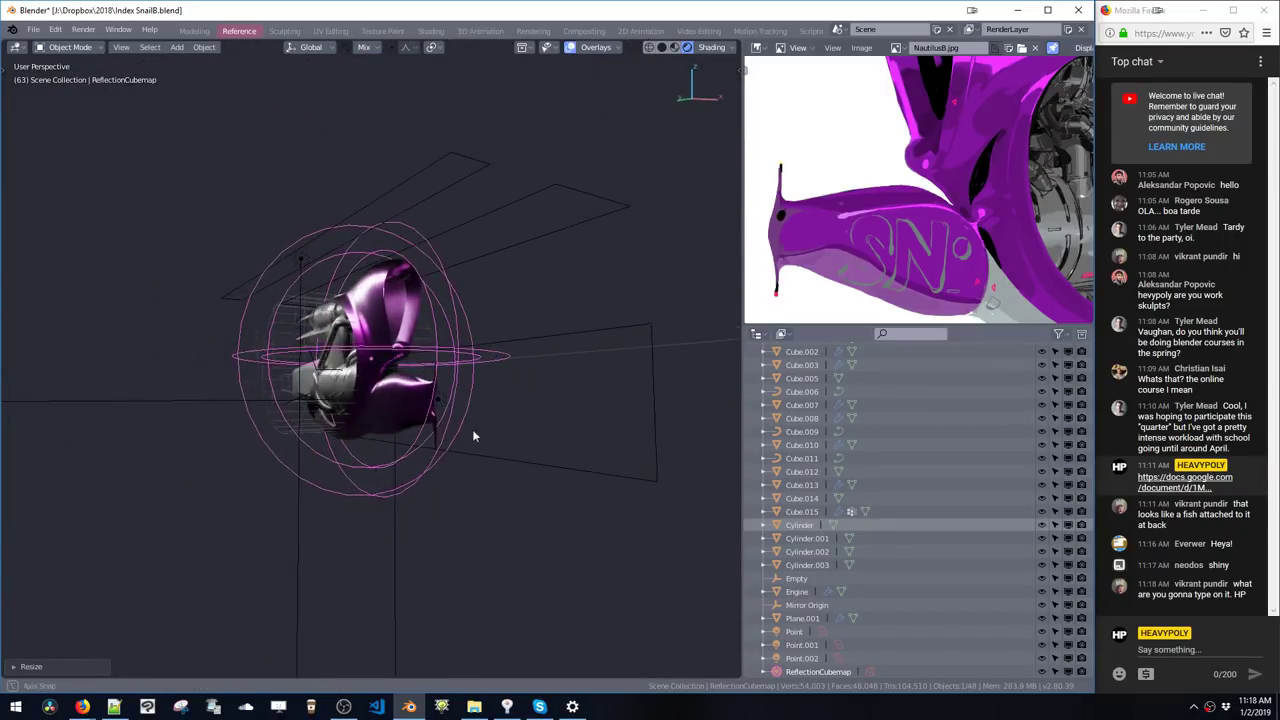
key(s)
click(524, 469)
key(s)
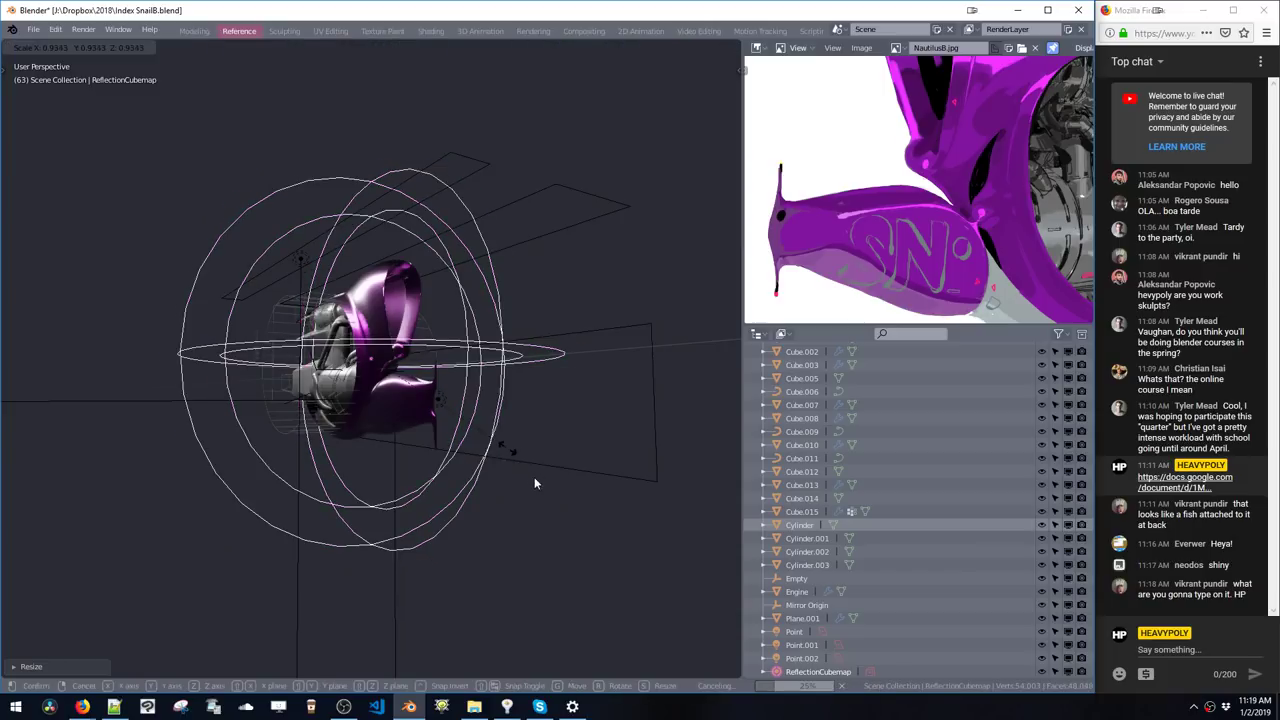
click(526, 472)
key(s)
click(484, 440)
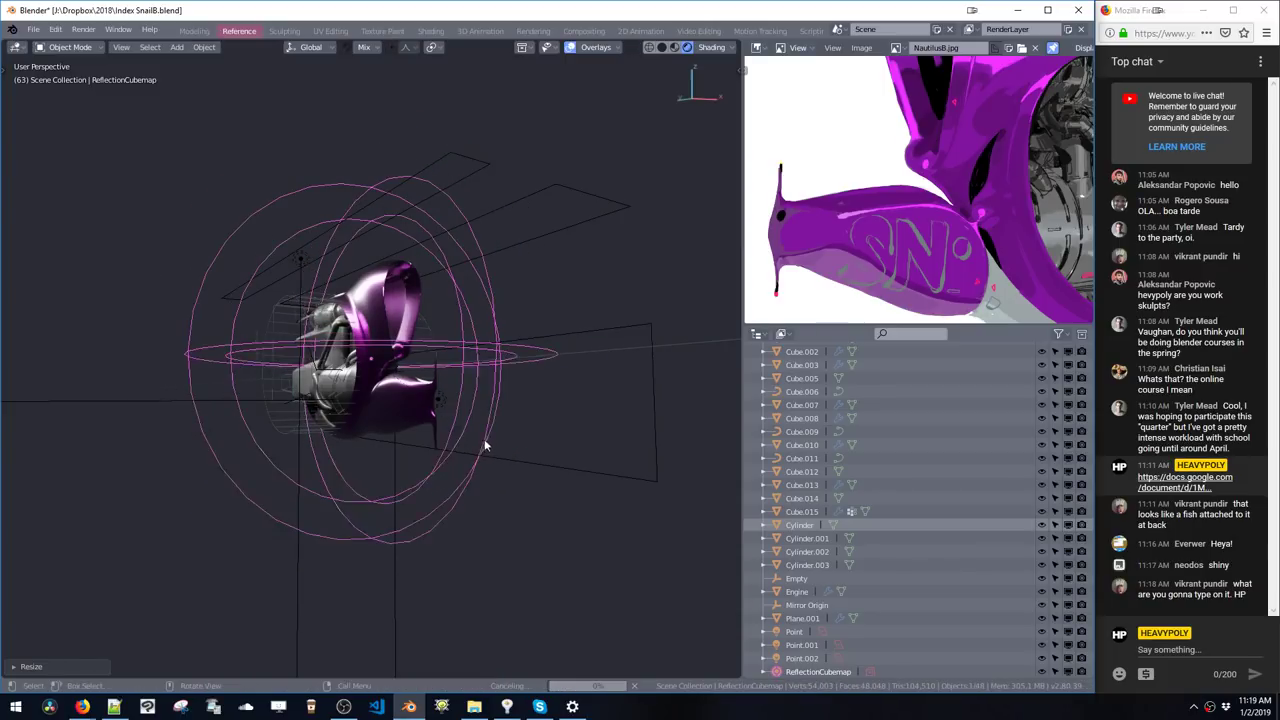
middle_drag(570, 413, 514, 398)
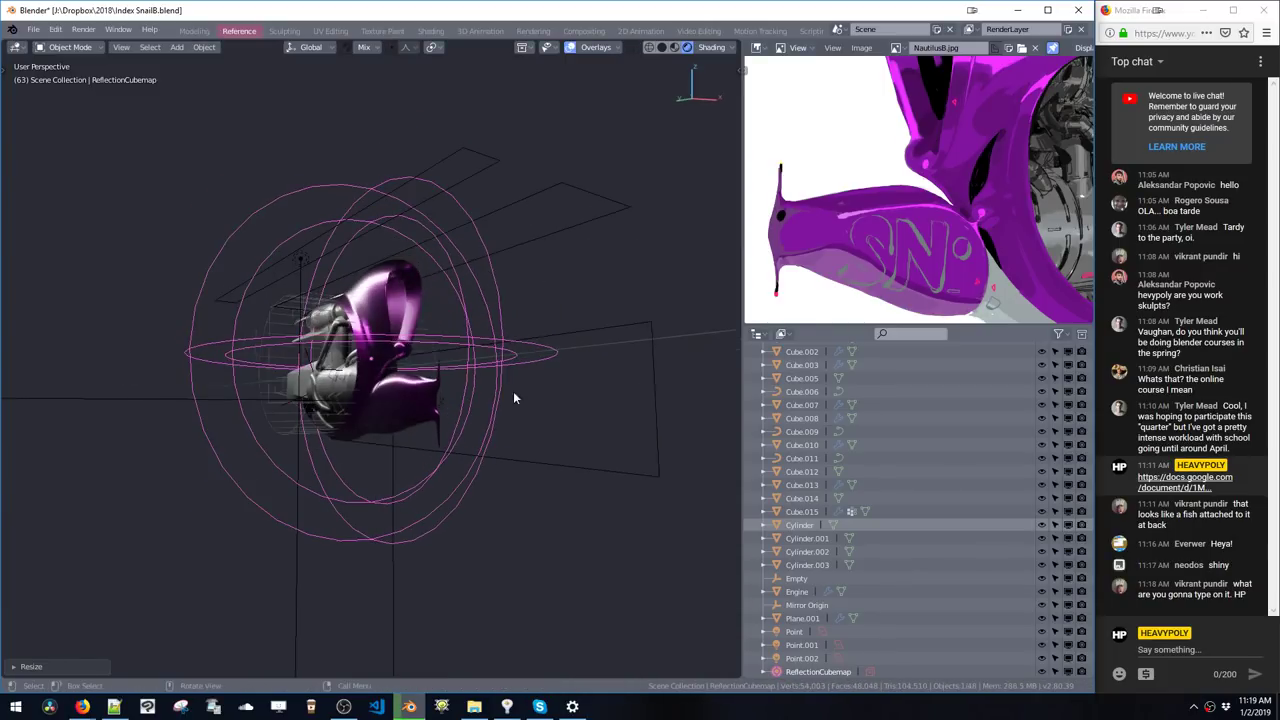
middle_drag(418, 346, 467, 371)
key(x)
key(ctrl+z)
- Add a mesh plane and lower it along Z to sit beneath the ship
key(shift+a)
click(497, 371)
key(g)
key(z)
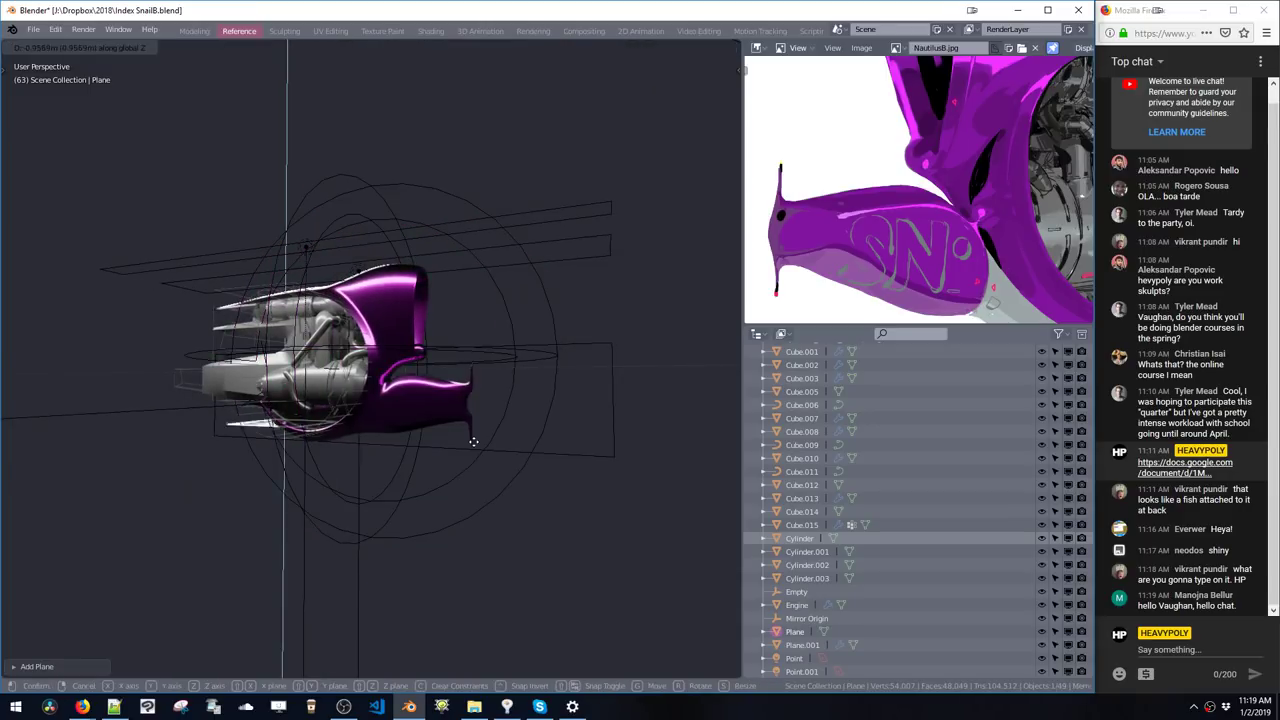
click(423, 438)
- Scale the plane up into a large floor extending well past the ship and deselect it
key(s)
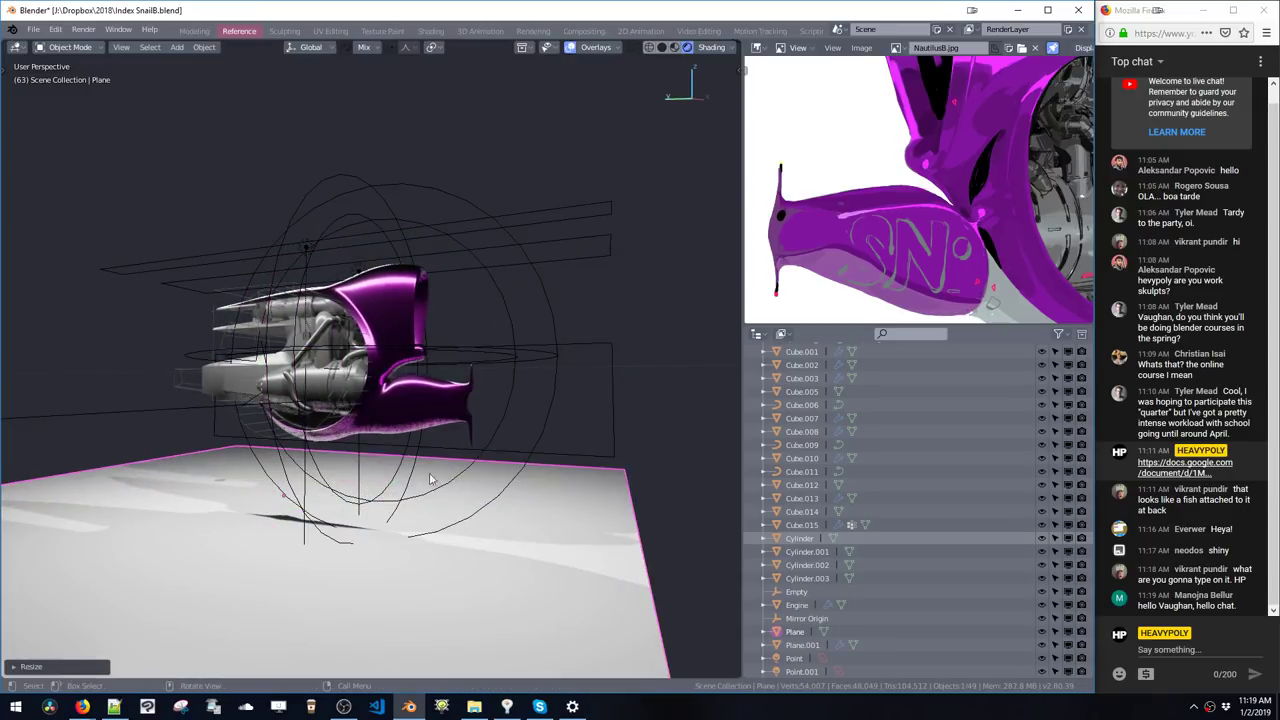
click(603, 506)
key(s)
click(634, 494)
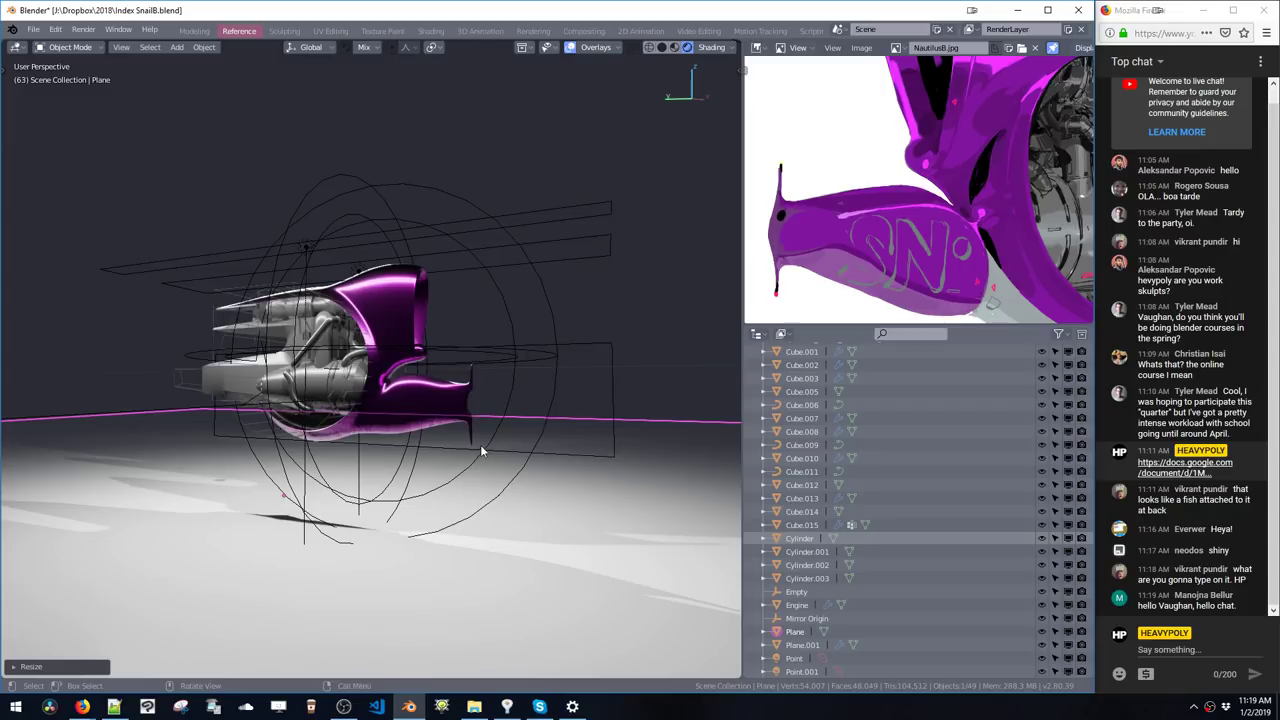
key(a)
key(a)
ctrl+middle_drag(509, 391, 579, 417)
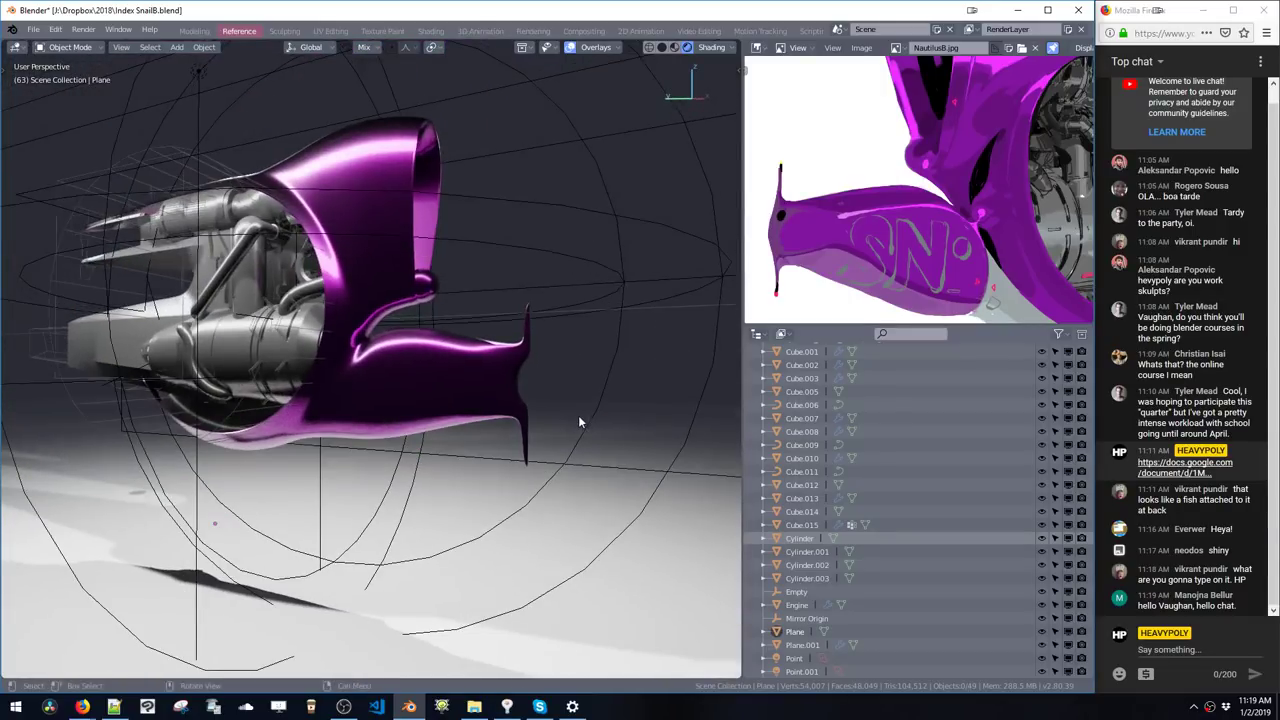
- Delete the existing reflection cubemap probe around the ship
click(584, 431)
key(x)
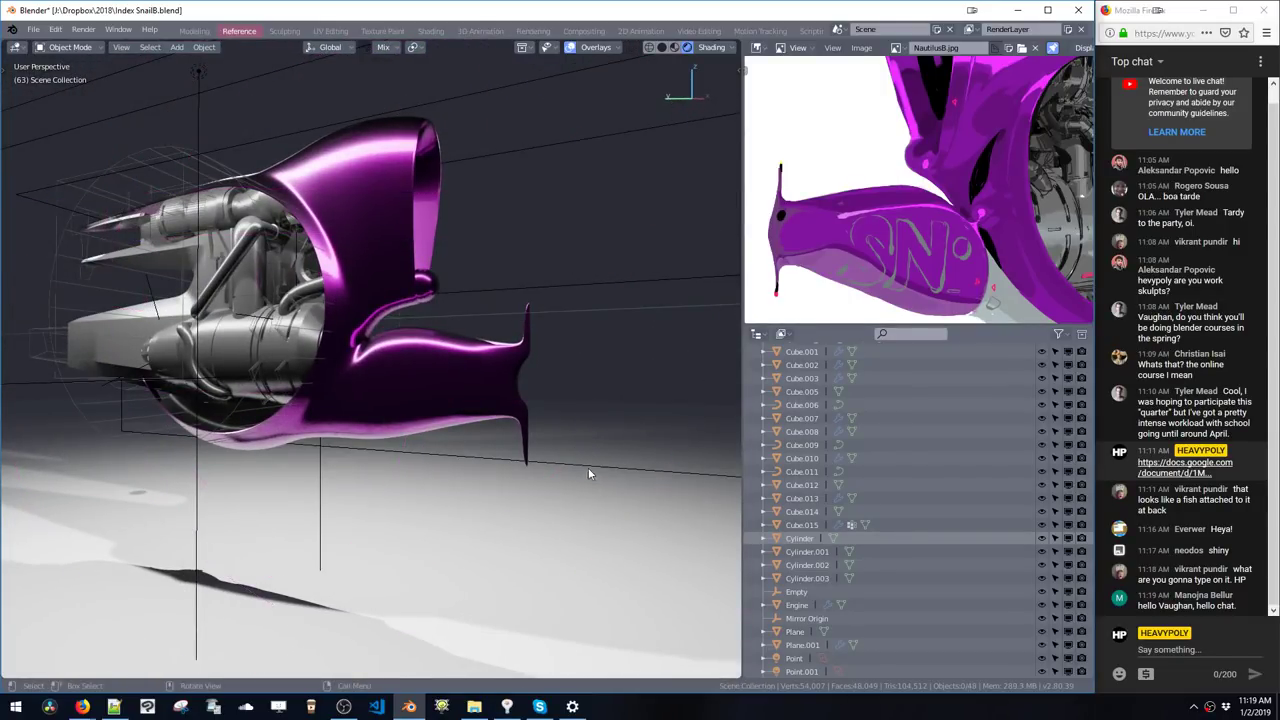
mouse_move(576, 433)
middle_down()
mouse_move(479, 390)
mouse_move(513, 388)
mouse_move(550, 413)
mouse_move(541, 391)
mouse_move(451, 417)
mouse_move(345, 424)
mouse_move(481, 420)
middle_up()
key(z)
click(484, 468)
- Add a new reflection cubemap light probe, move it along Y and enlarge it around the ship
key(shift+a)
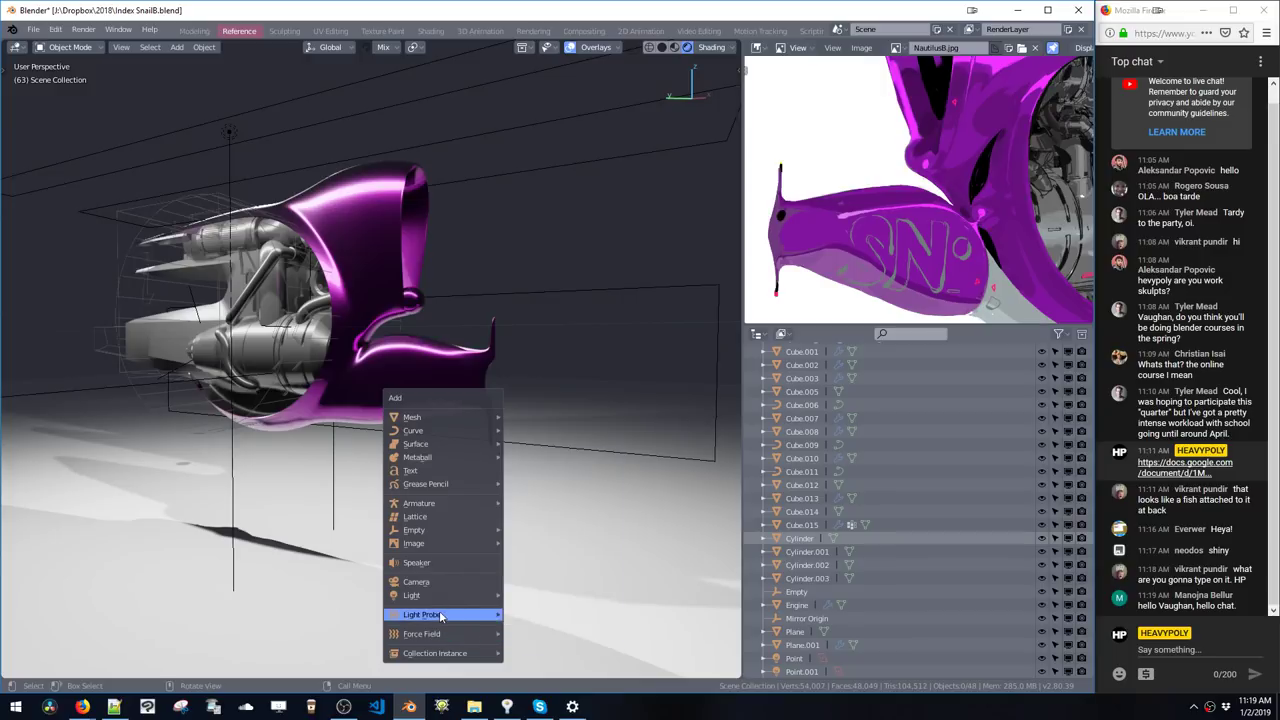
click(548, 617)
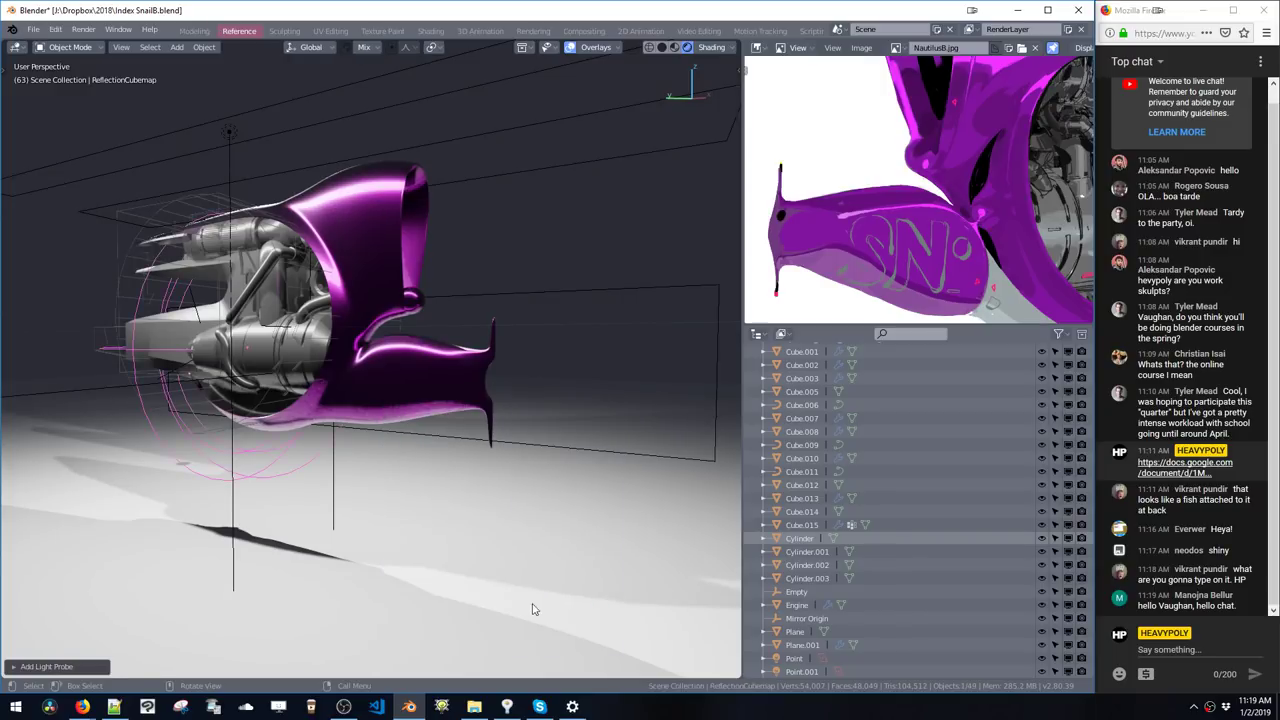
middle_drag(352, 463, 394, 451)
key(g)
key(y)
click(594, 540)
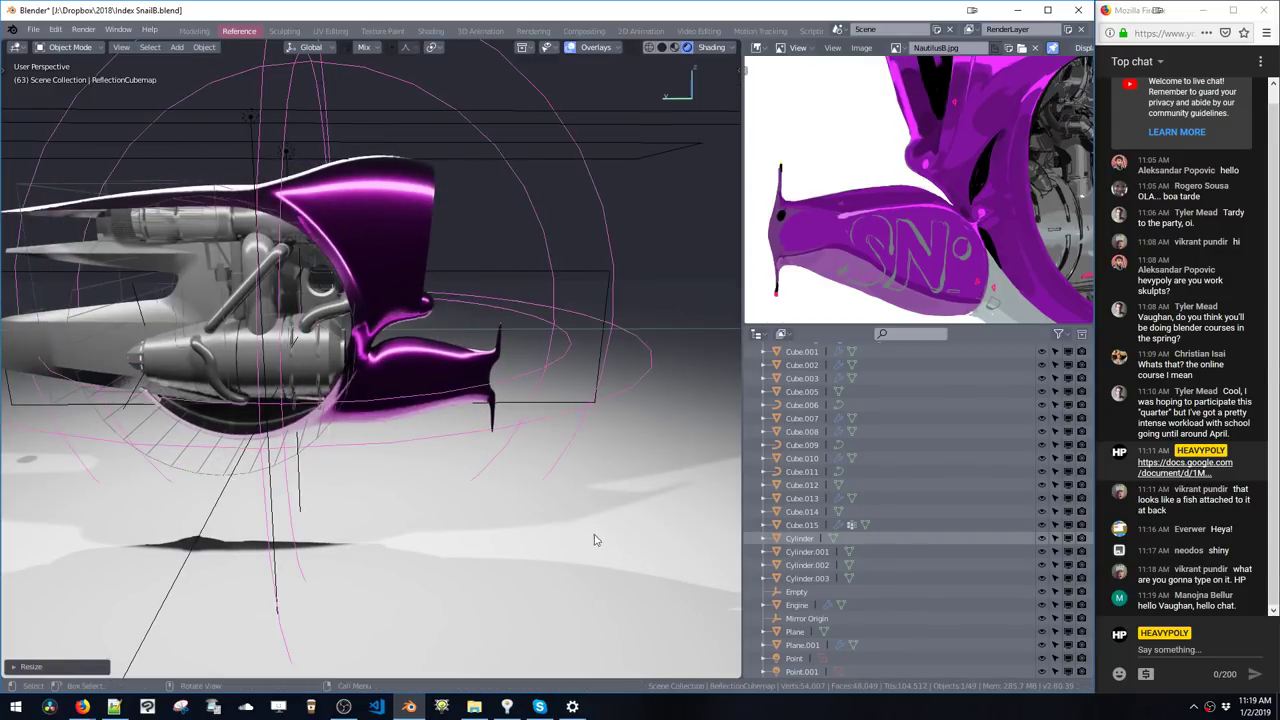
- Reposition the new reflection cubemap probe so it surrounds the ship
mouse_move(560, 518)
middle_down()
mouse_move(514, 434)
mouse_move(409, 443)
mouse_move(472, 437)
middle_up()
key(g)
click(370, 442)
key(z)
click(397, 477)
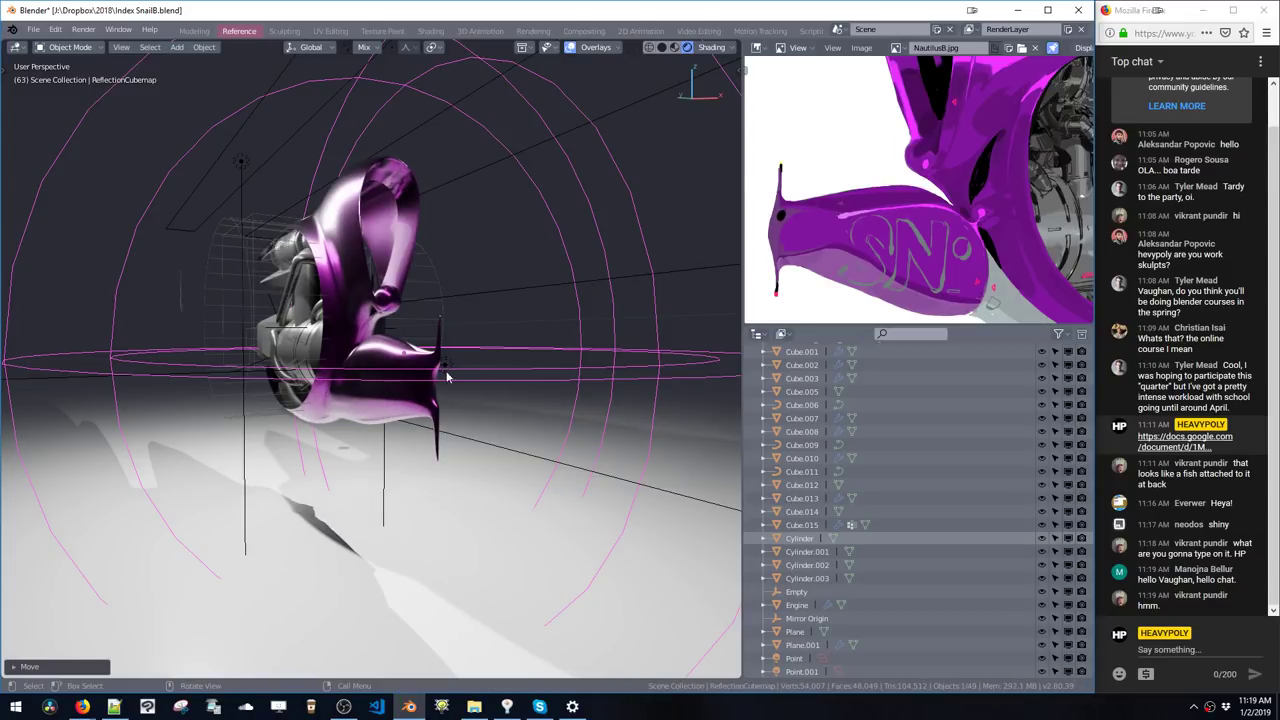
- Free the cached lighting and bake it again with the new reflection probe
middle_drag(447, 377, 522, 386)
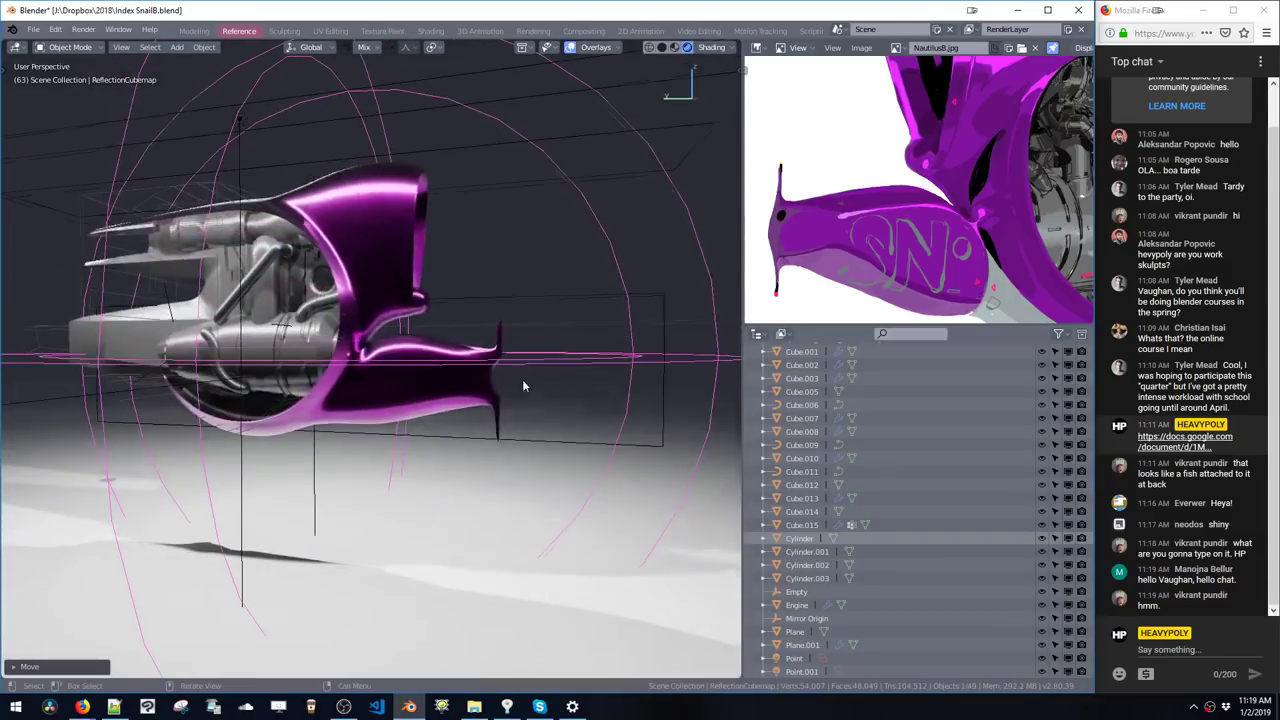
mouse_move(474, 476)
middle_down()
mouse_move(488, 441)
mouse_move(576, 420)
mouse_move(531, 427)
middle_up()
key(z)
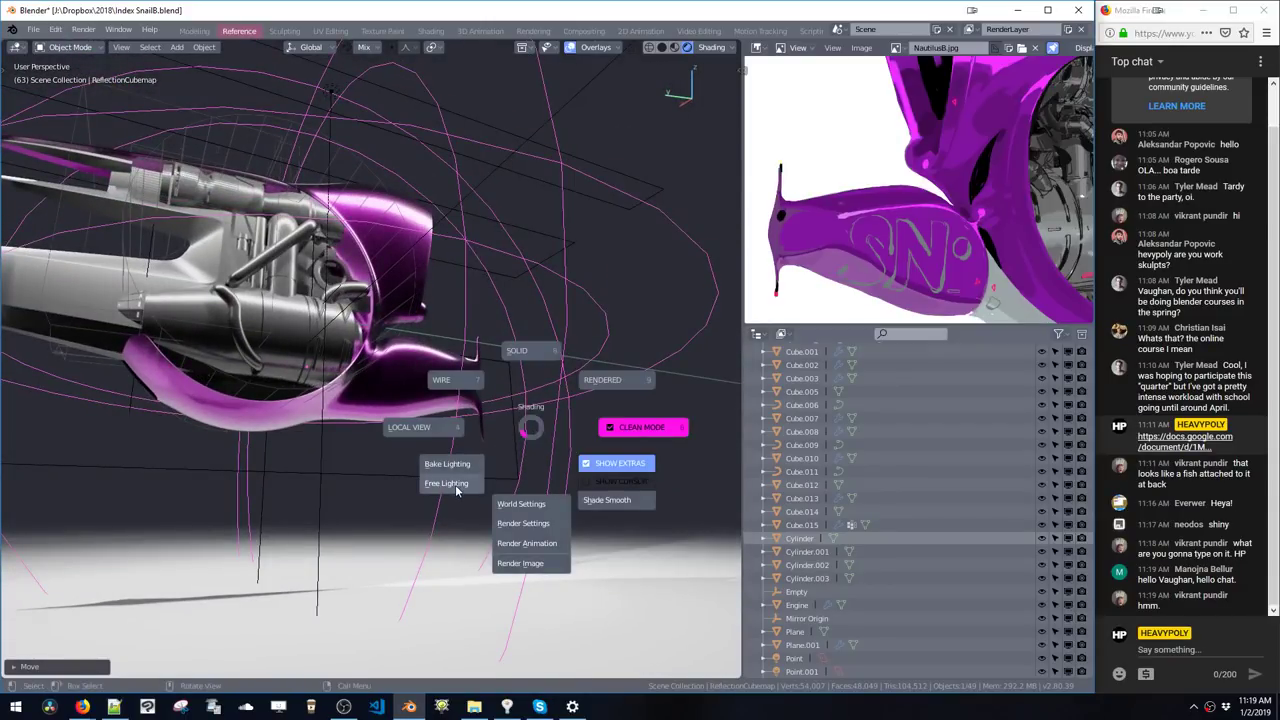
click(455, 485)
key(z)
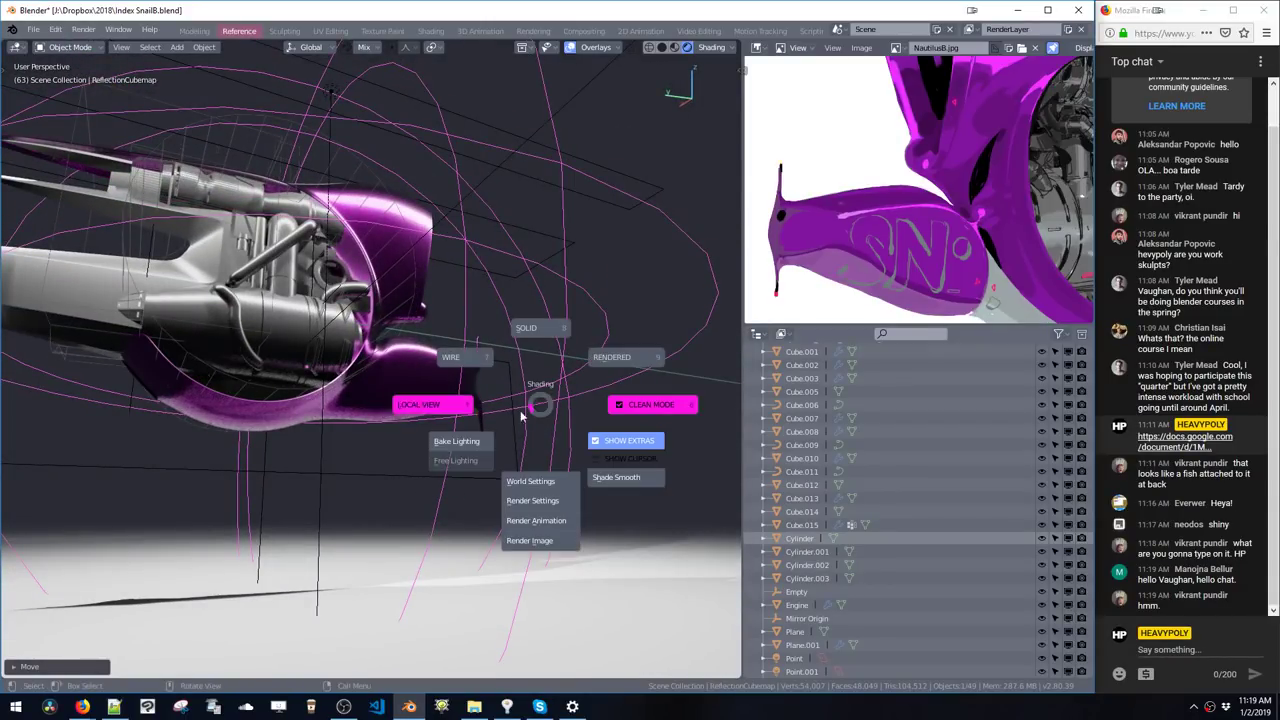
click(473, 436)
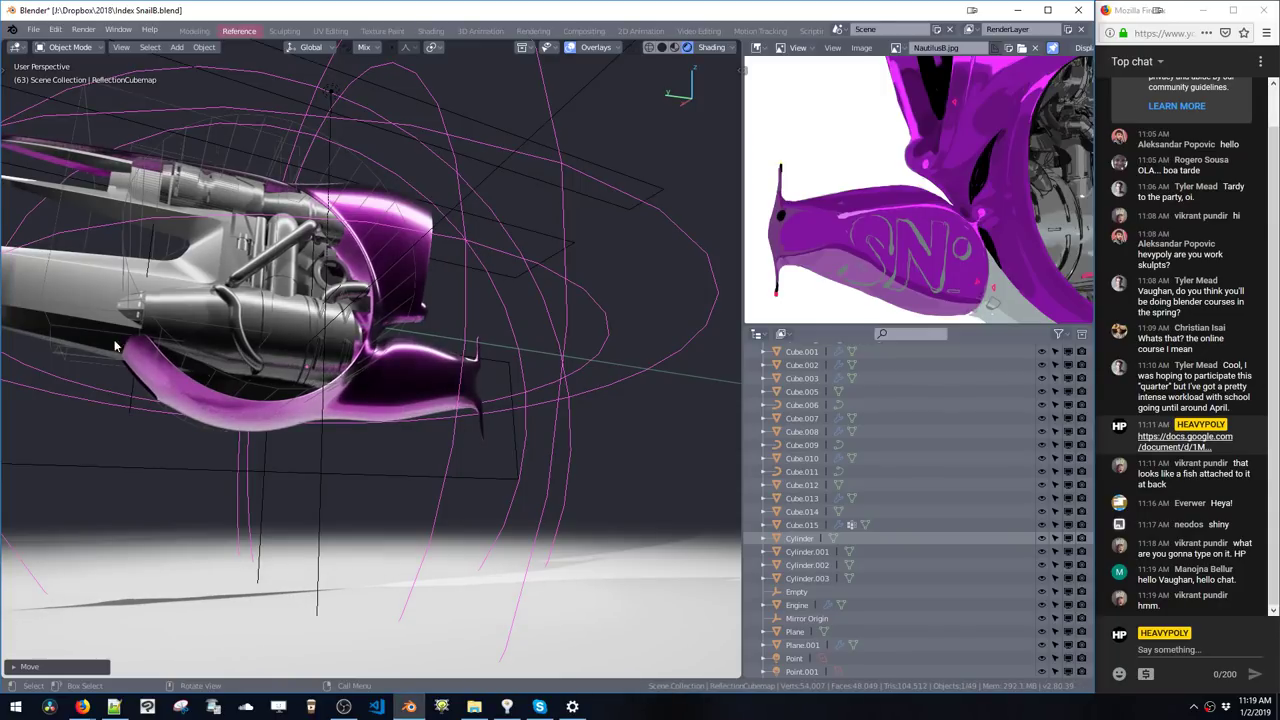
- Scale the reflection cubemap probe up further around the ship
middle_drag(273, 388, 551, 484)
key(s)
click(668, 526)
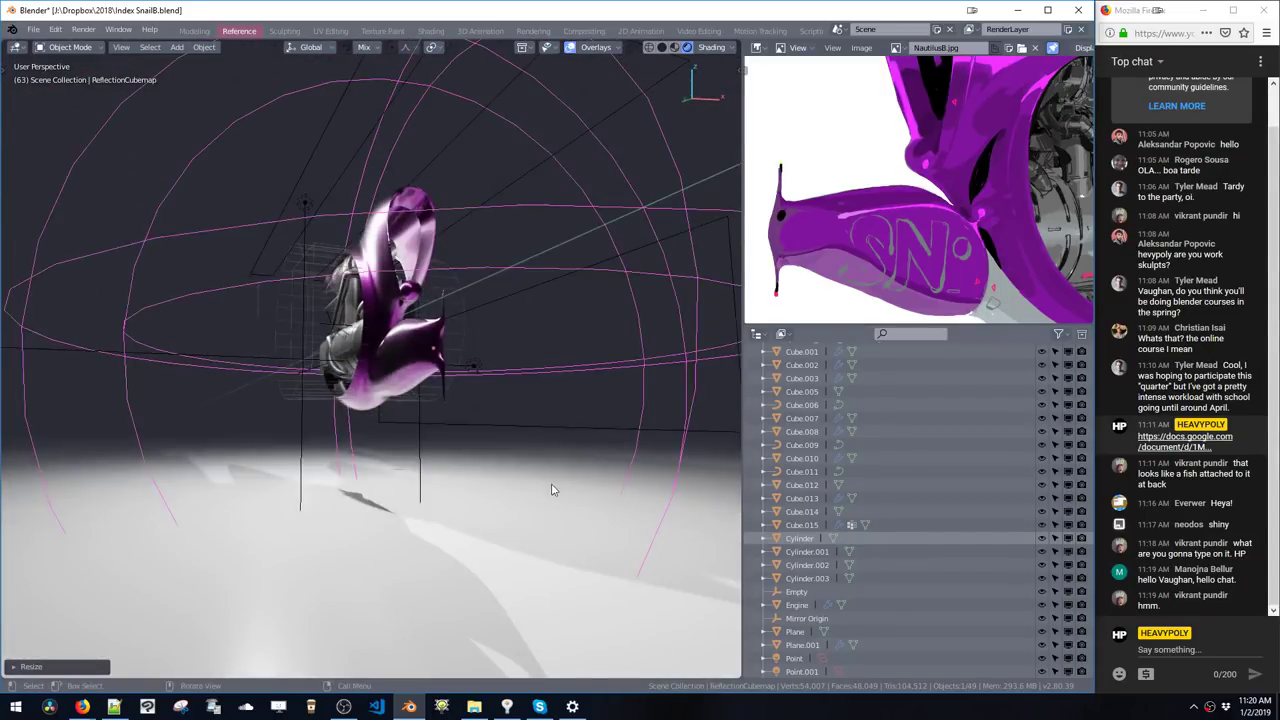
- Edit the floor plane and move its far side edge along X toward the ship
click(549, 480)
key(space)
click(549, 410)
middle_drag(563, 438, 540, 490)
ctrl+middle_drag(540, 490, 588, 482)
click(647, 352)
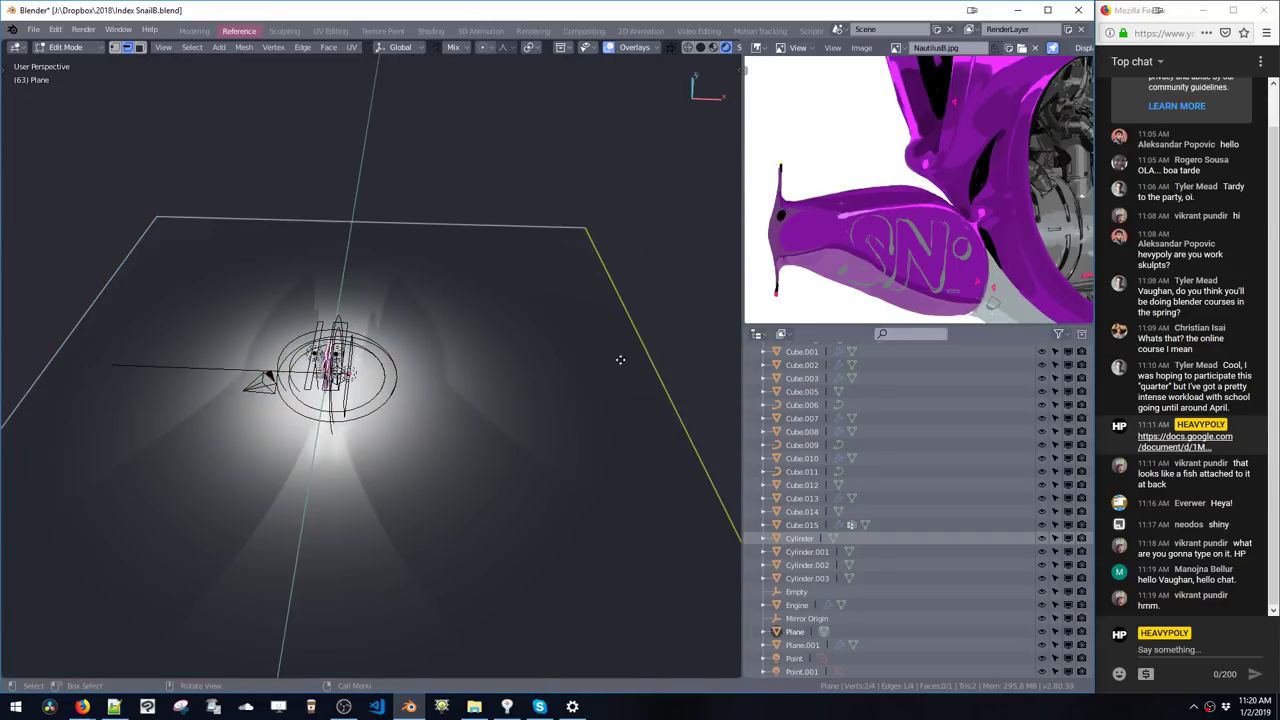
key(g)
key(x)
click(385, 392)
key(g)
key(x)
click(428, 394)
- Extrude the moved floor edge upward along Z to form a backdrop wall
middle_drag(428, 394, 491, 312)
key(e)
key(z)
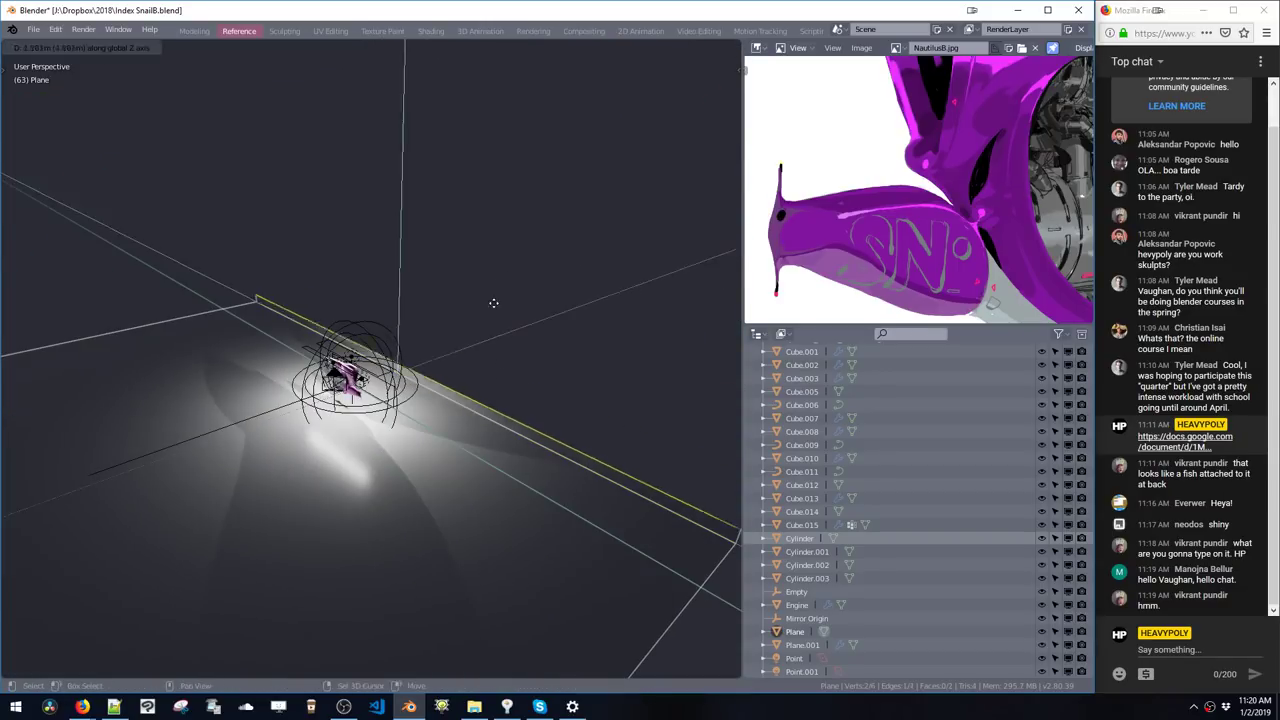
click(464, 340)
key(ctrl+b)
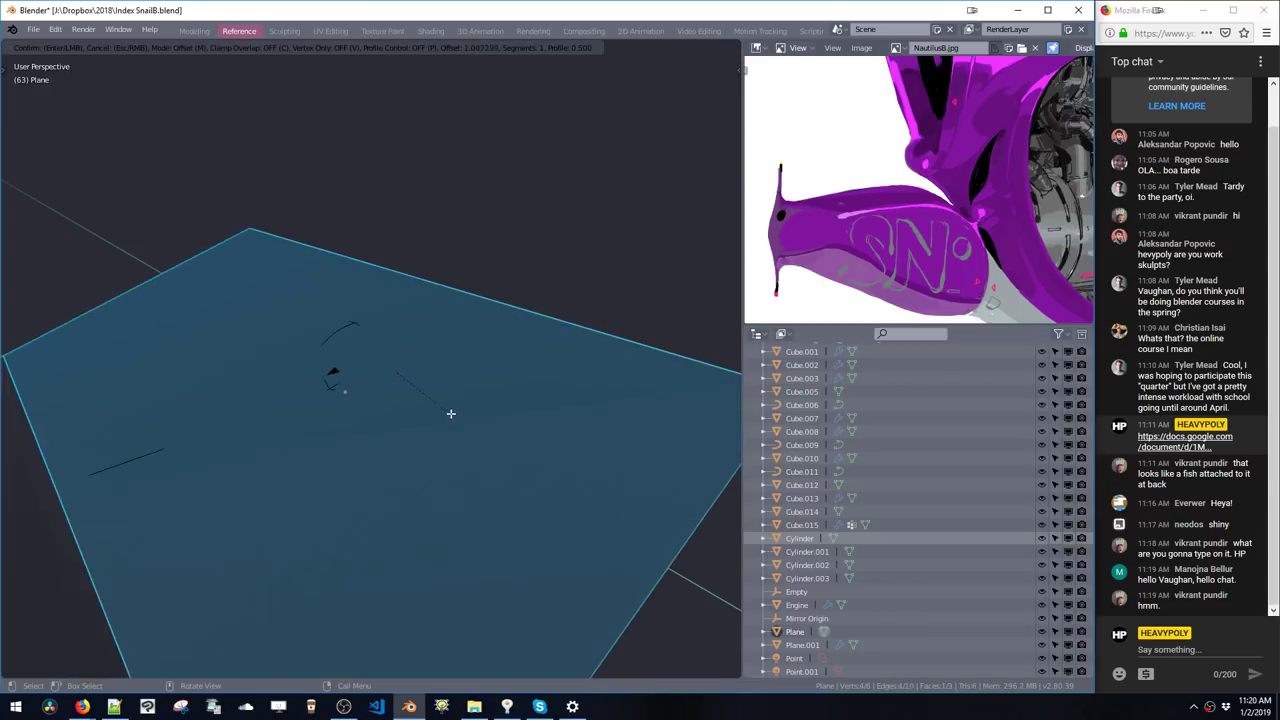
right_click(451, 400)
- Leave edit mode and apply the backdrop plane's object transforms
key(Tab)
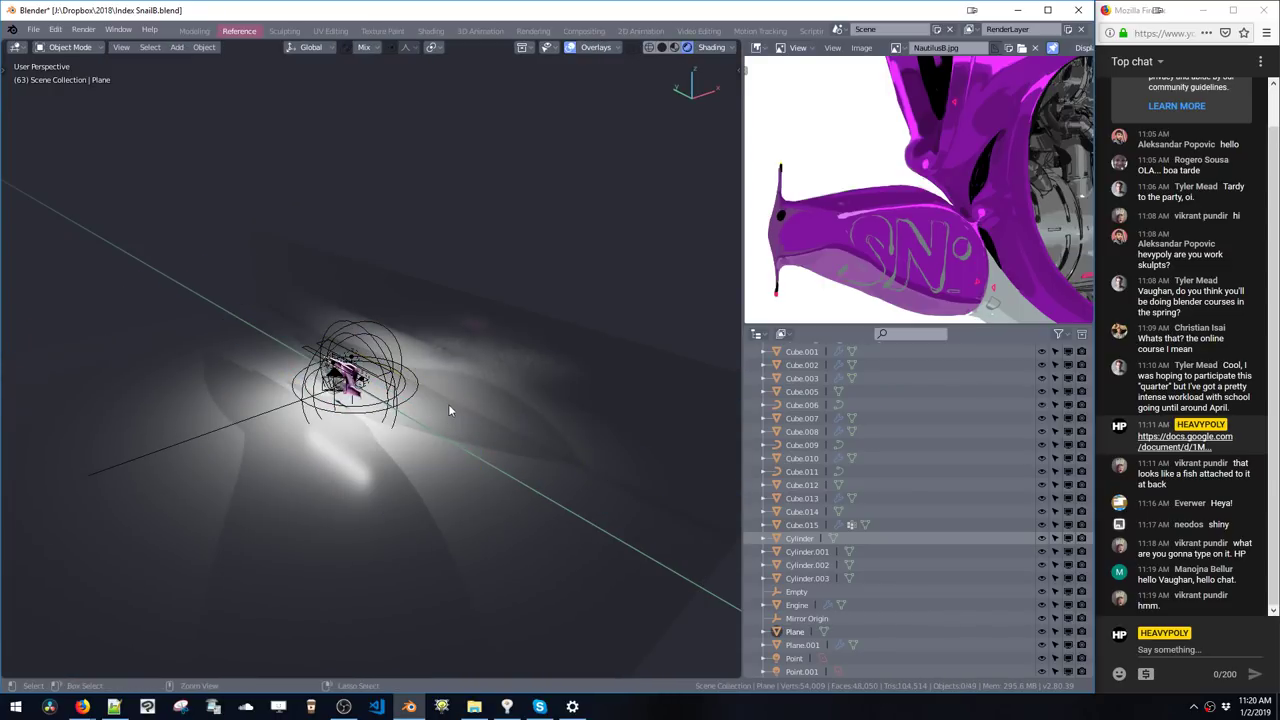
key(ctrl+a)
click(461, 320)
key(ctrl+a)
click(428, 360)
- Bevel the edge between the floor and wall with many segments into a wide curved backdrop
key(Tab)
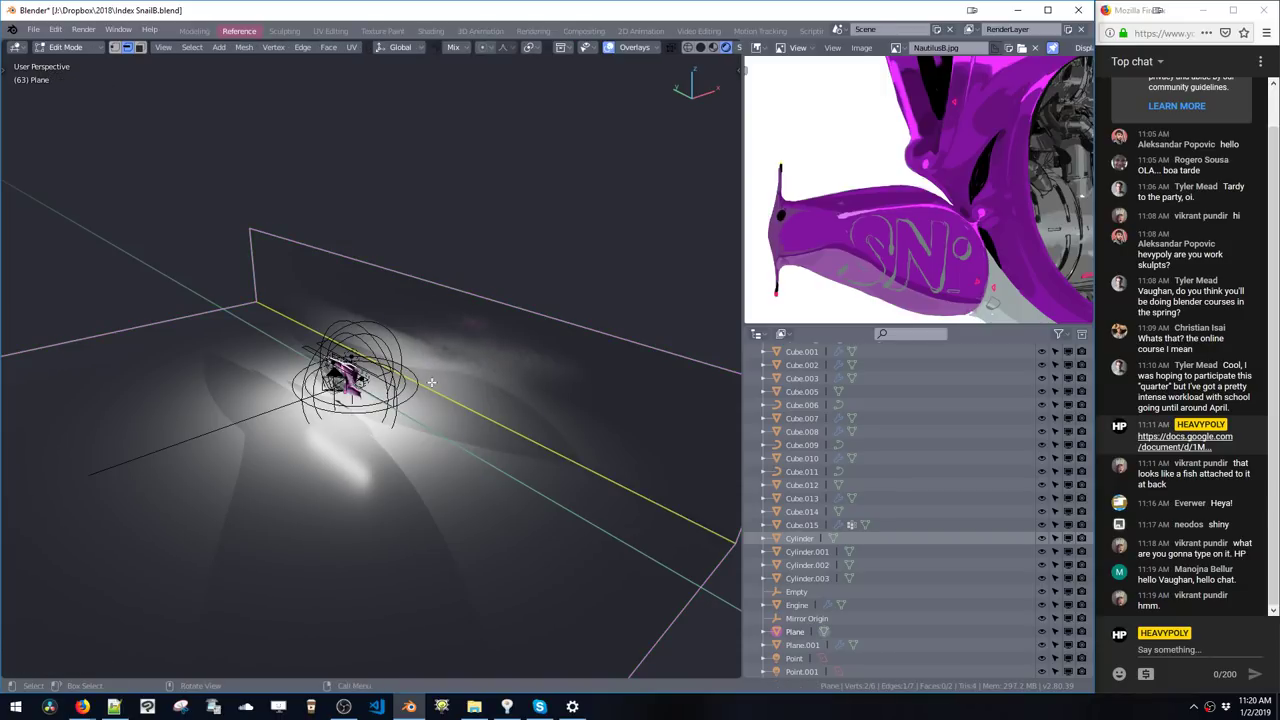
key(ctrl+b)
key(s)
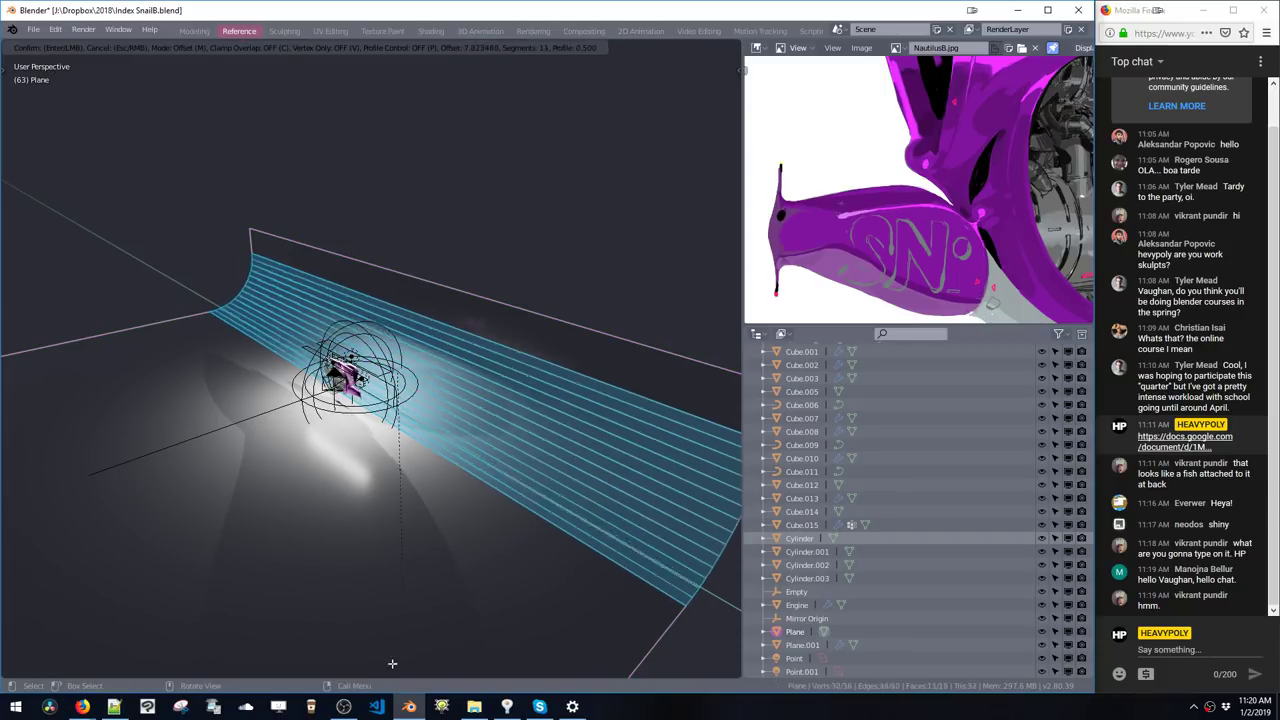
click(394, 663)
- Move the curved backdrop along X in object mode and shade it smooth
middle_drag(458, 390, 470, 373)
key(ctrl+space)
click(458, 468)
middle_drag(458, 468, 415, 440)
key(g)
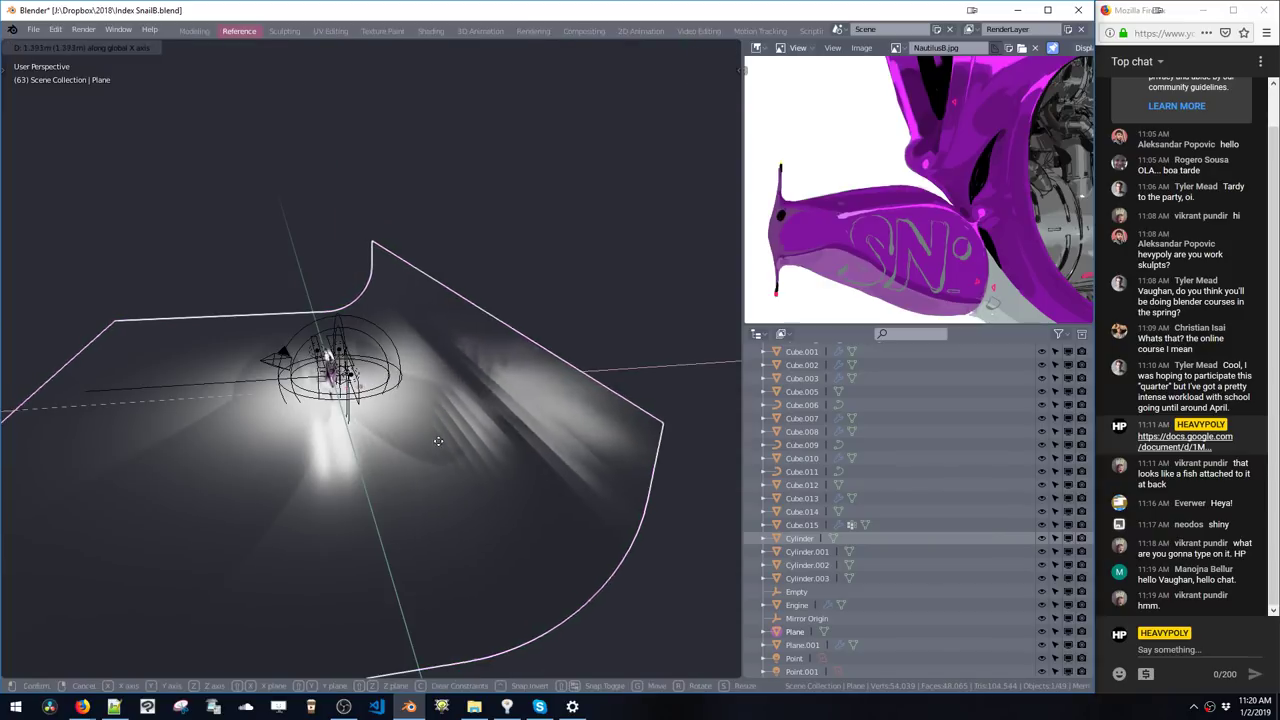
click(444, 450)
key(z)
click(499, 522)
- Select the reflection cubemap probe, bake the lighting and inspect the ship's reflections from several sides
middle_drag(499, 520, 490, 405)
click(497, 392)
key(z)
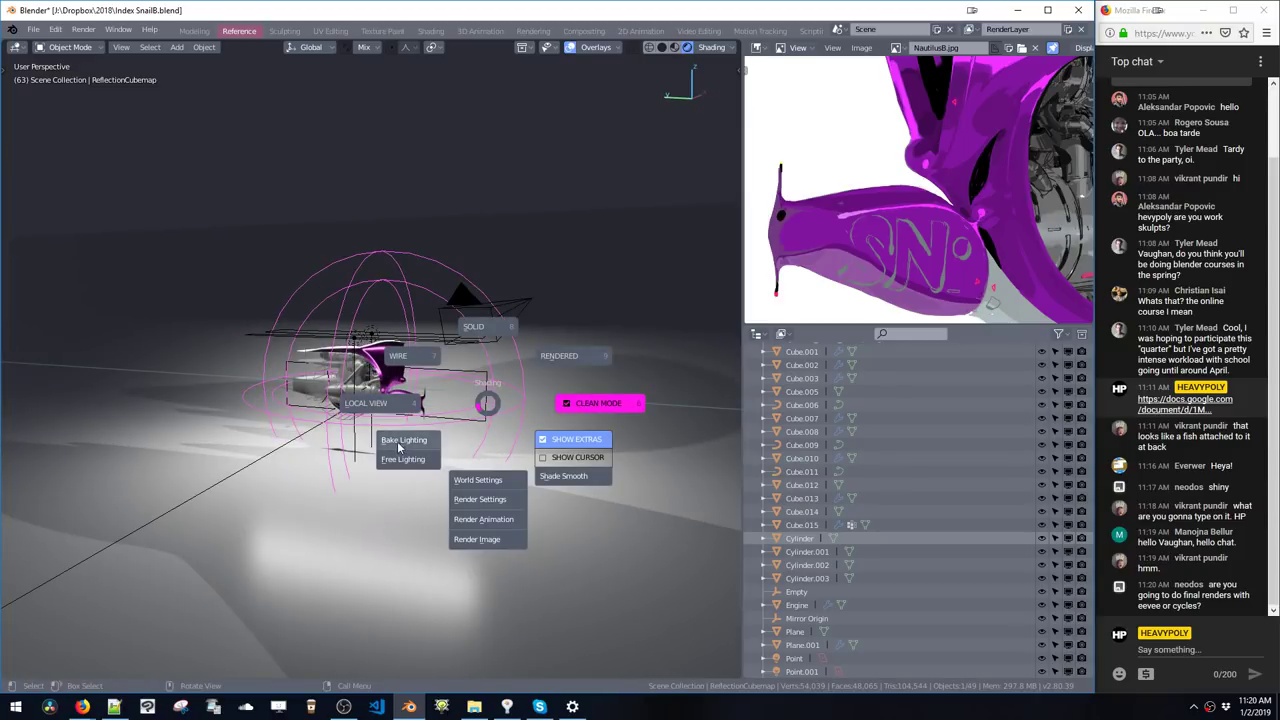
click(398, 447)
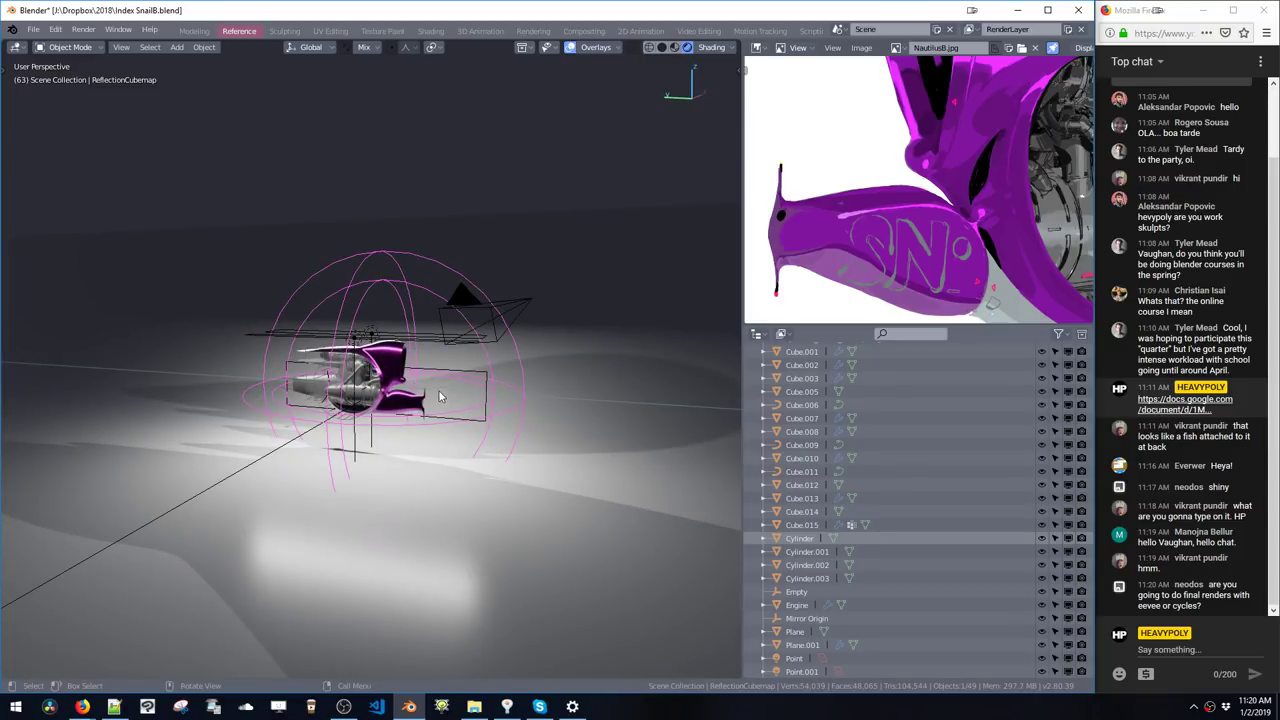
middle_drag(440, 397, 306, 260)
scroll(385, 355, up, 4)
middle_drag(320, 303, 355, 309)
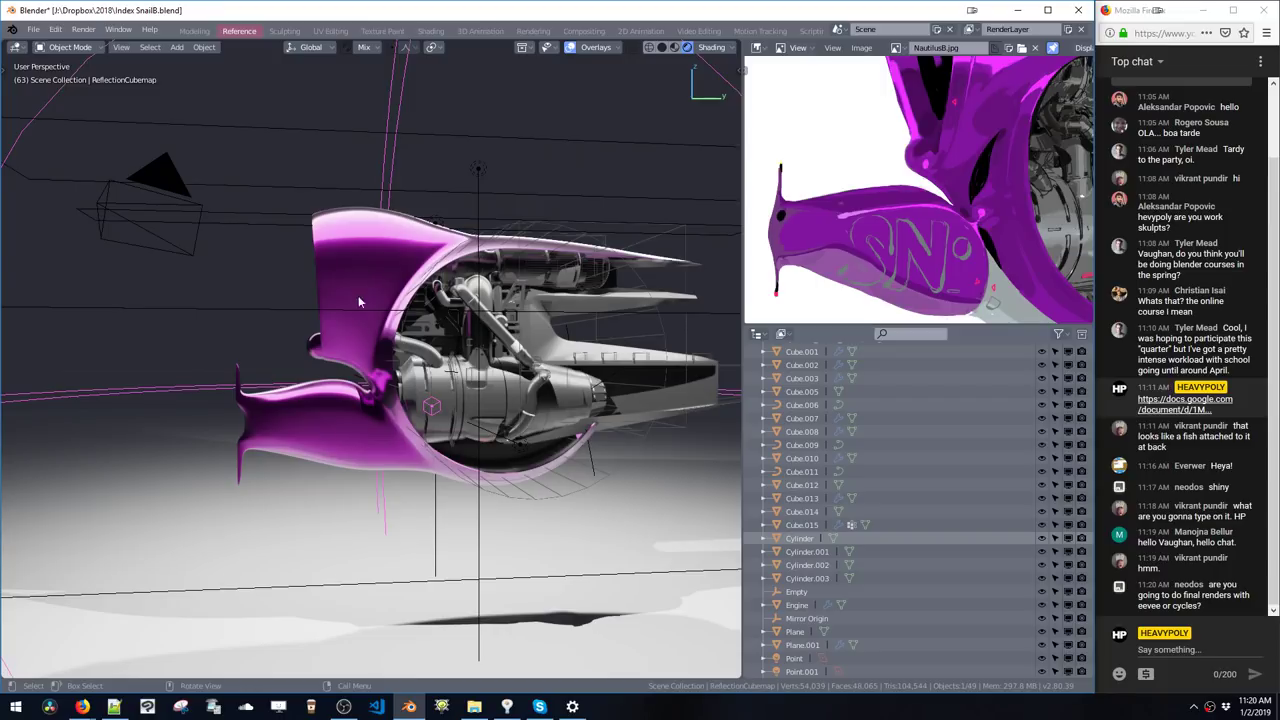
middle_drag(358, 301, 607, 325)
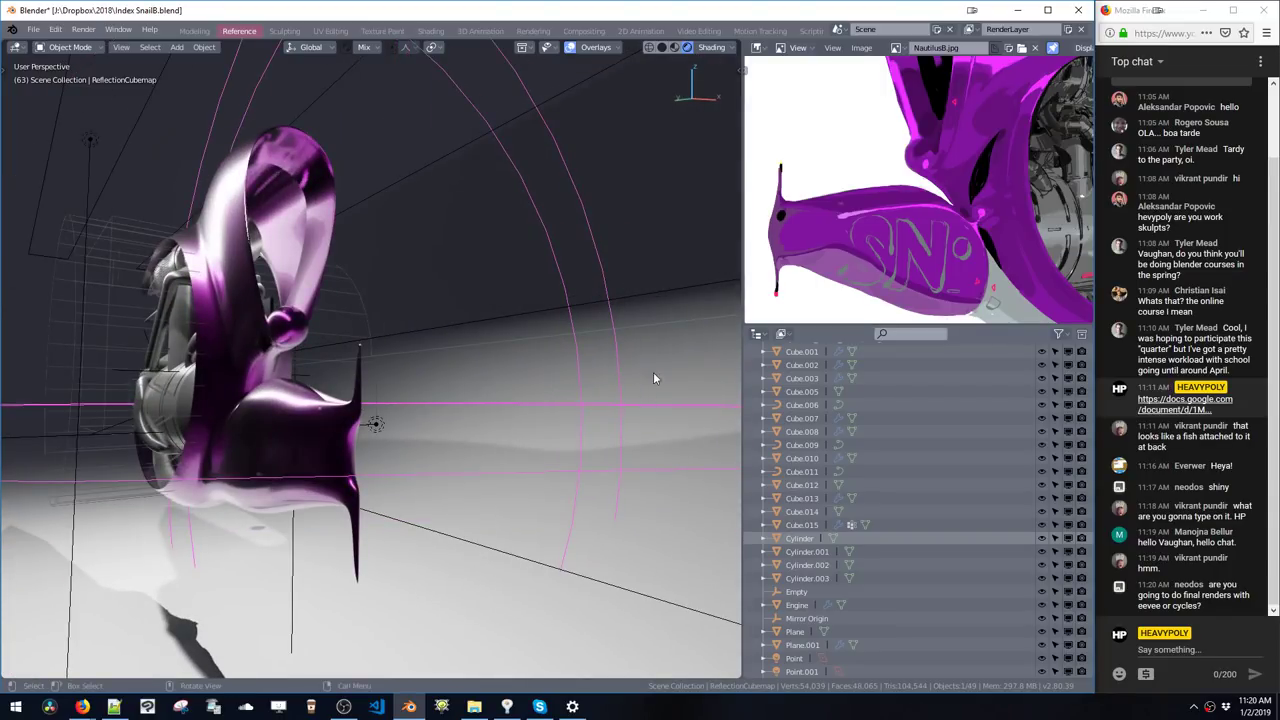
- Select the curved backdrop plane and move it along the X axis in two passes to reposition it around the ship
middle_drag(647, 362, 619, 270)
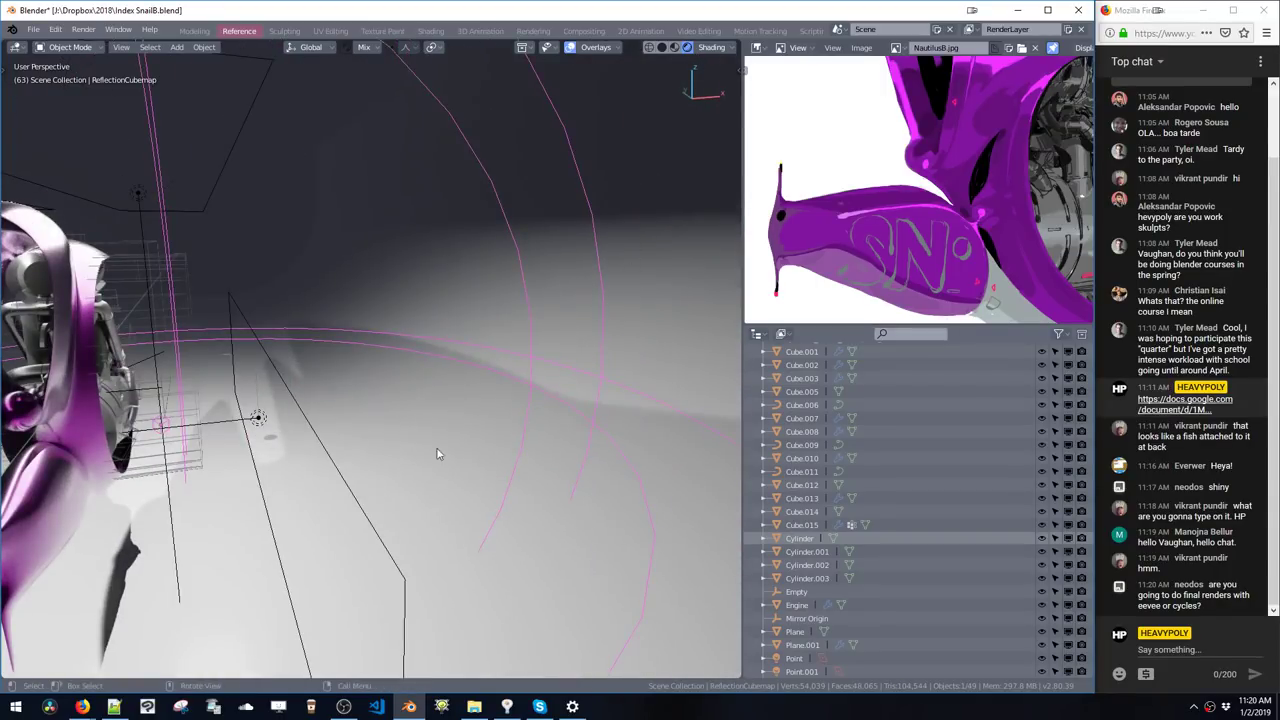
shift+middle_drag(531, 262, 620, 288)
click(533, 550)
scroll(531, 556, down, 9)
middle_drag(484, 458, 400, 462)
key(g)
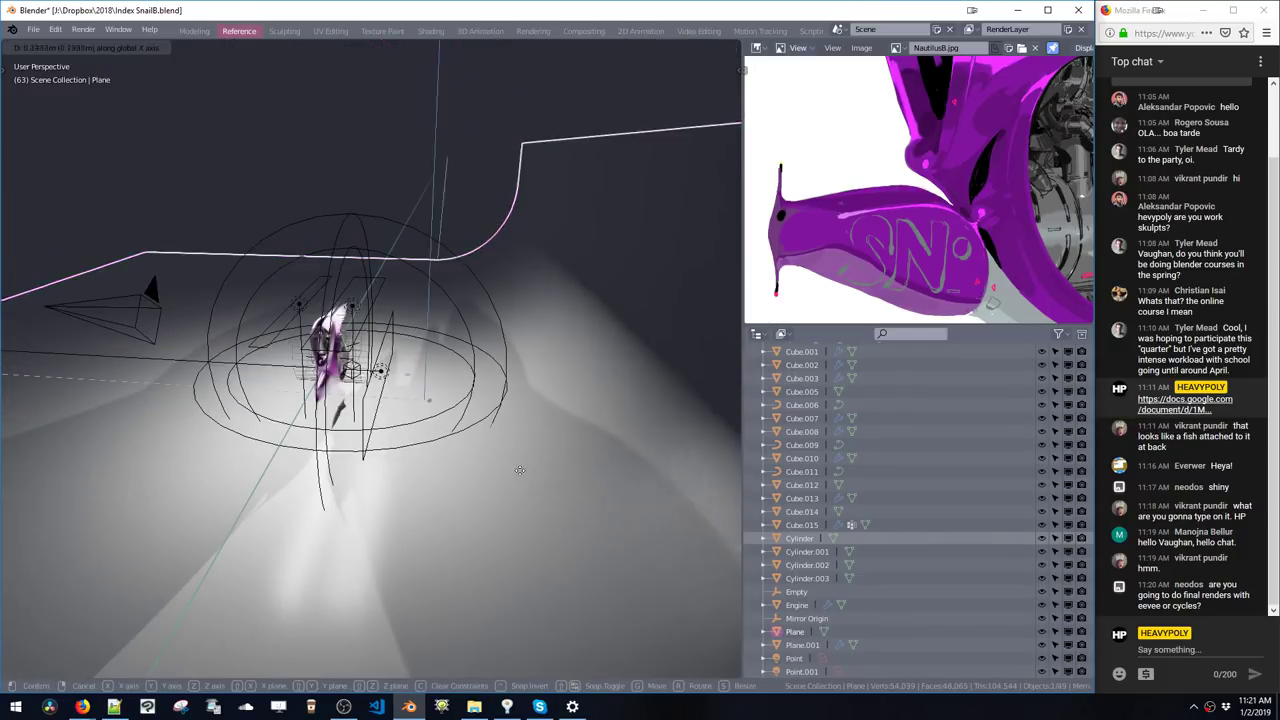
key(x)
click(515, 456)
key(g)
key(x)
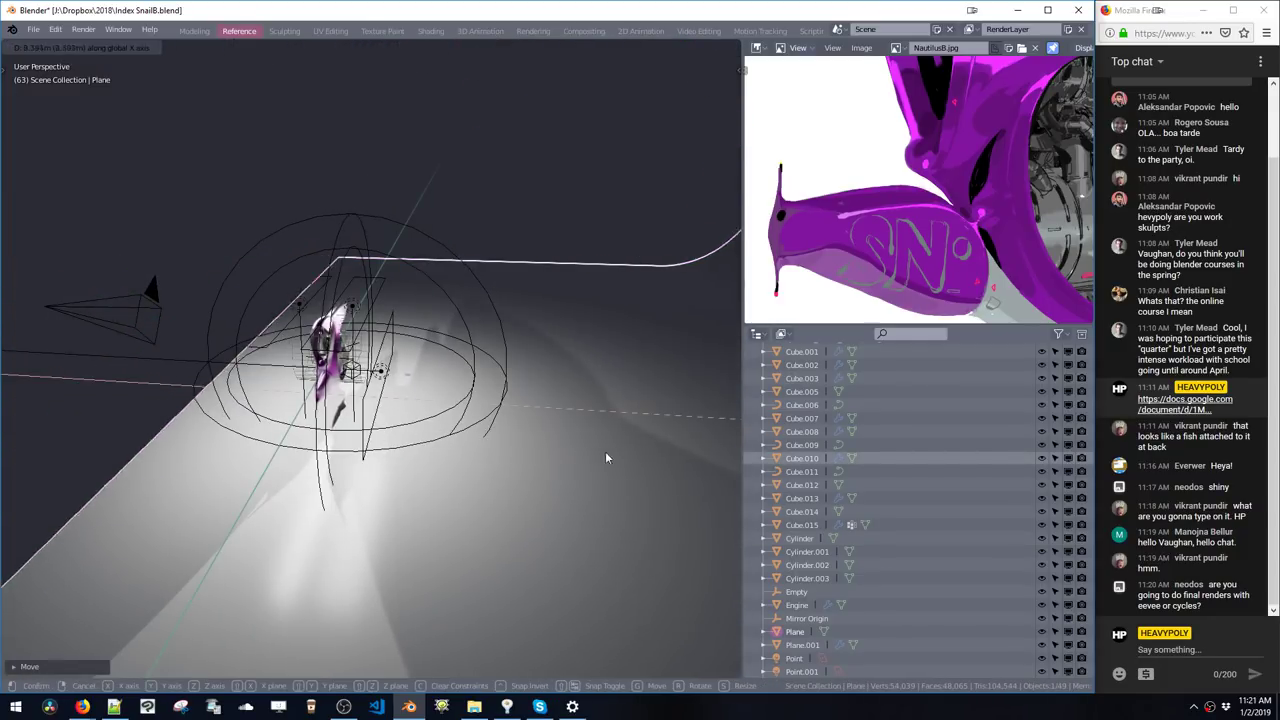
click(606, 457)
- Select the reflection cubemap probe, free its baked lighting and bake the lighting again
middle_drag(606, 457, 443, 361)
scroll(443, 361, up, 6)
mouse_move(522, 237)
middle_down()
mouse_move(451, 249)
mouse_move(442, 229)
middle_up()
click(441, 229)
middle_drag(471, 331, 450, 324)
key(z)
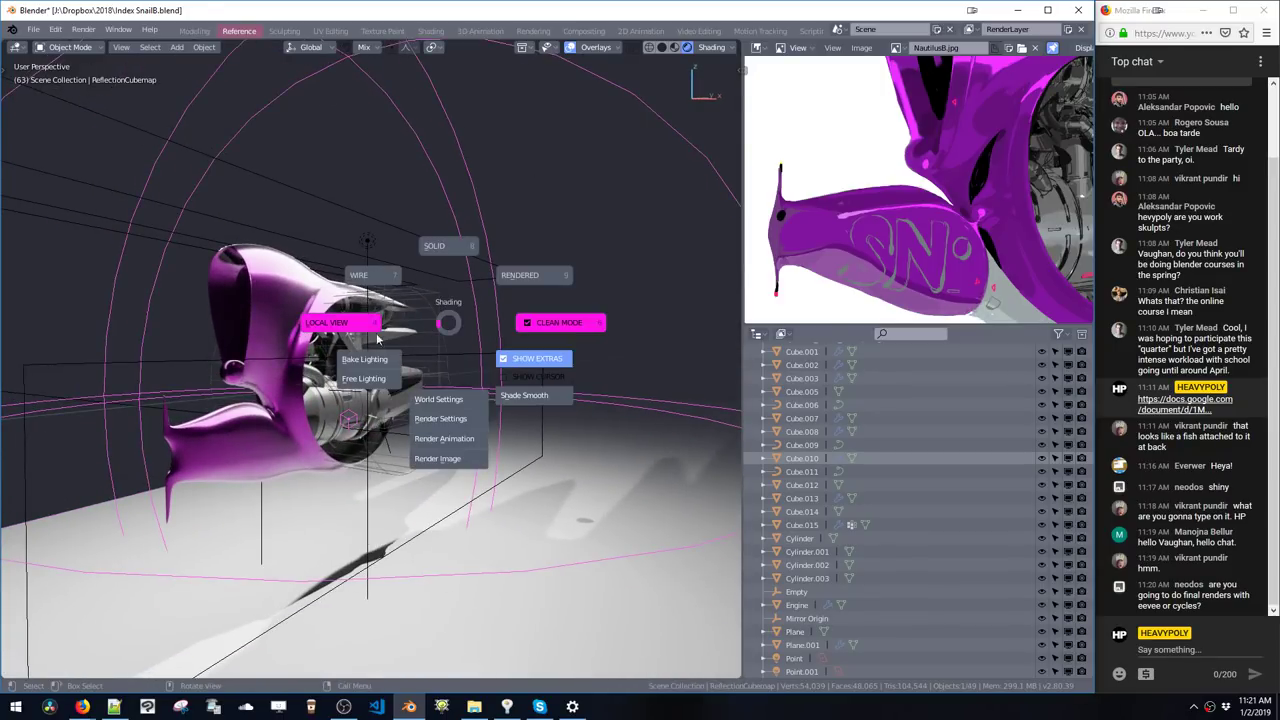
click(365, 378)
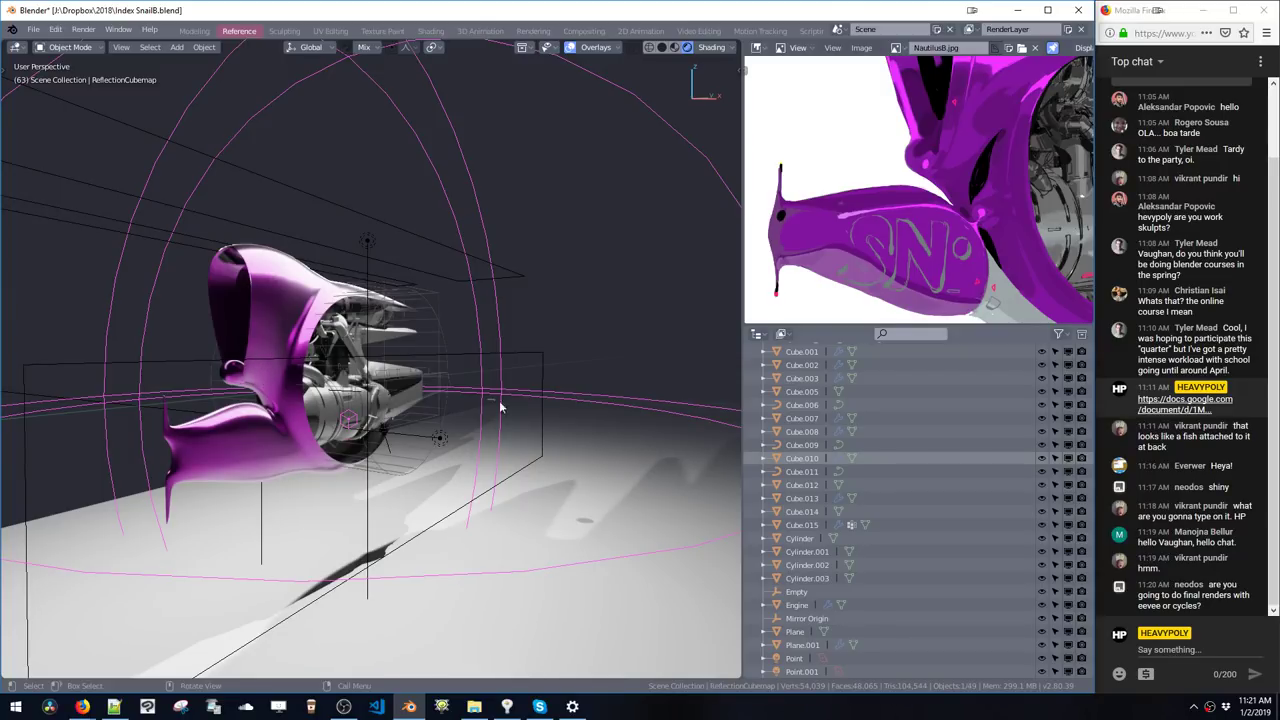
key(z)
click(474, 419)
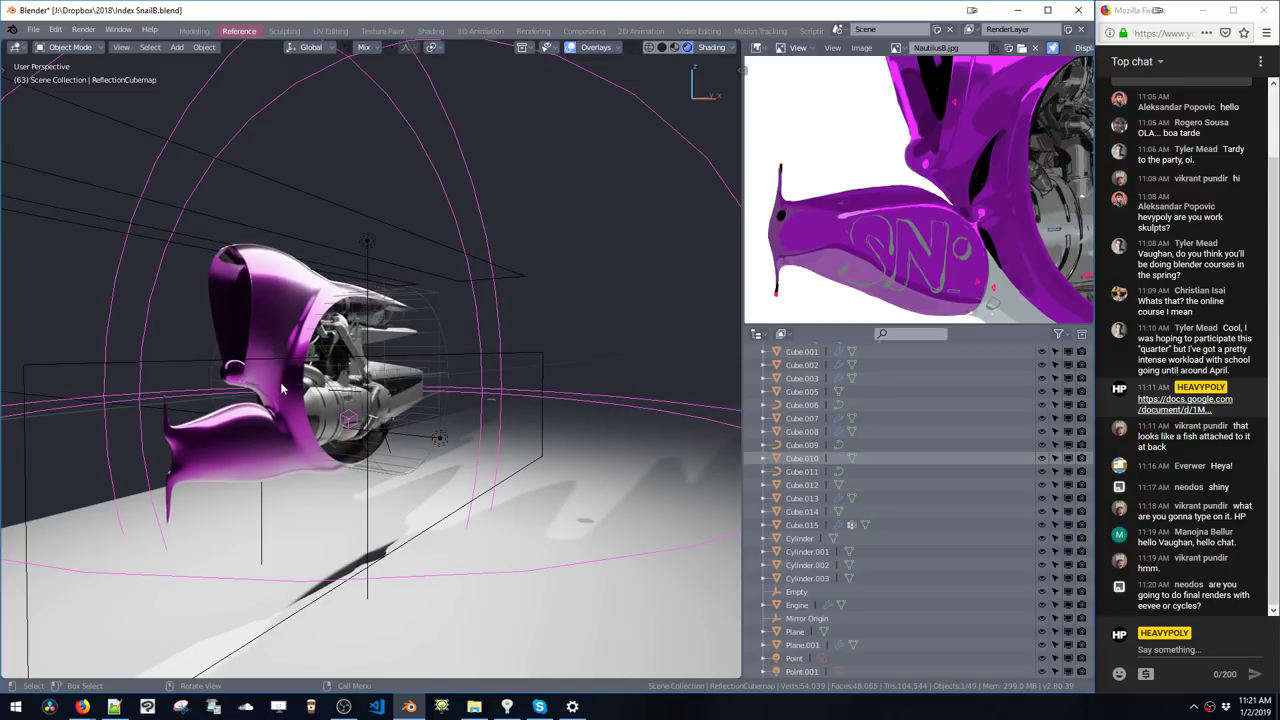
- Examine the reflections on the purple hull and engine from several sides
middle_drag(260, 353, 650, 336)
scroll(615, 387, down, 5)
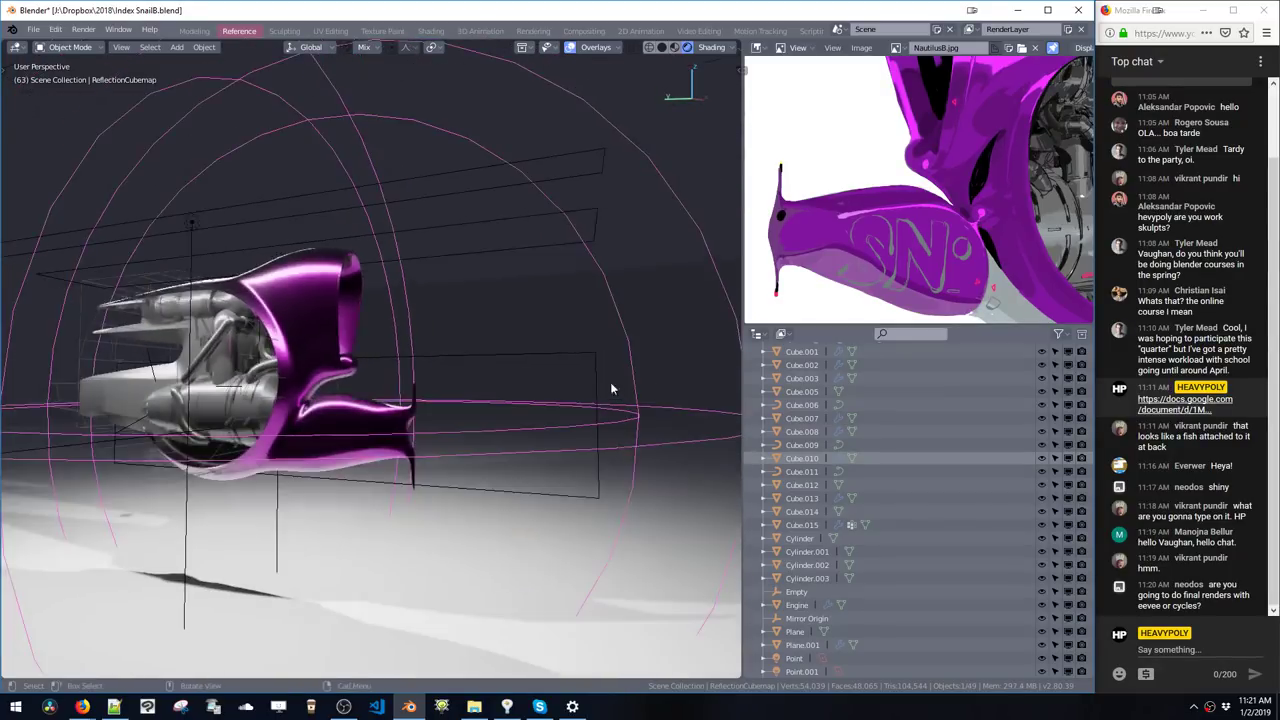
middle_drag(611, 384, 494, 420)
scroll(490, 415, up, 4)
middle_drag(470, 324, 353, 341)
middle_drag(347, 358, 268, 445)
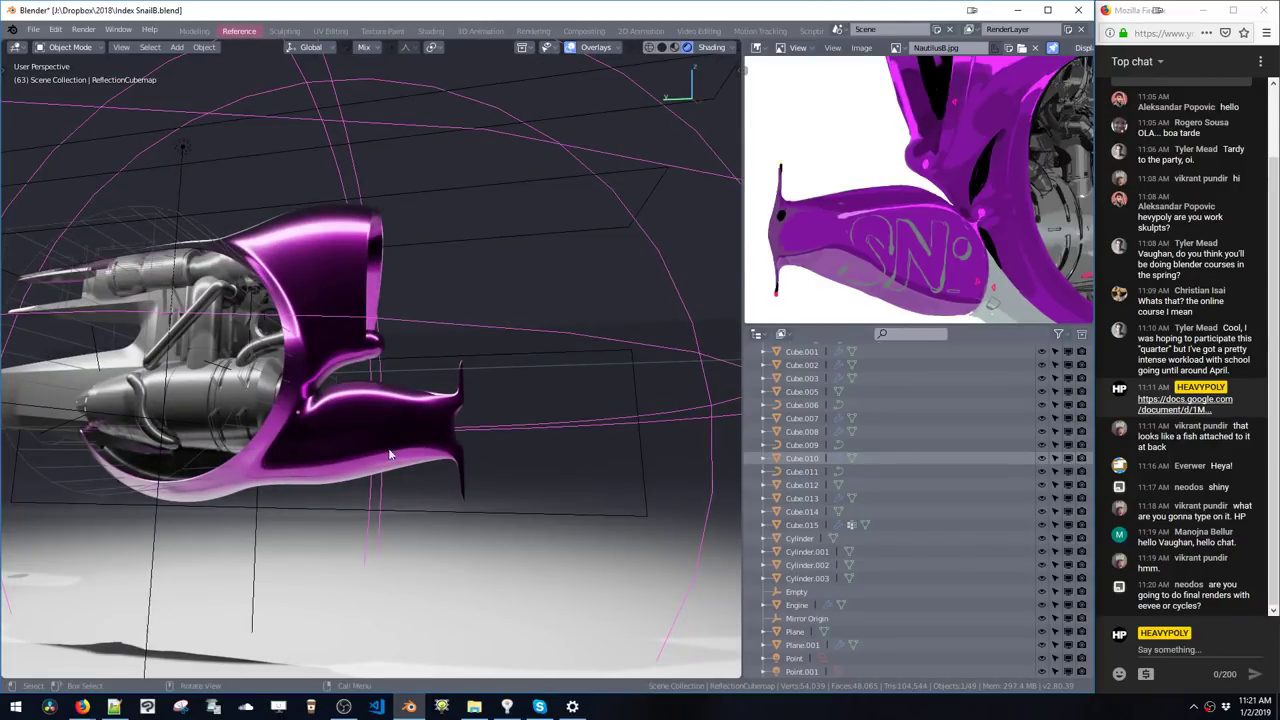
middle_drag(268, 466, 453, 341)
- Raise a second wall from the backdrop's open floor edge and bevel the joining edge with many segments into a wide curve
click(243, 423)
shift+middle_drag(125, 415, 230, 400)
middle_drag(230, 400, 166, 395)
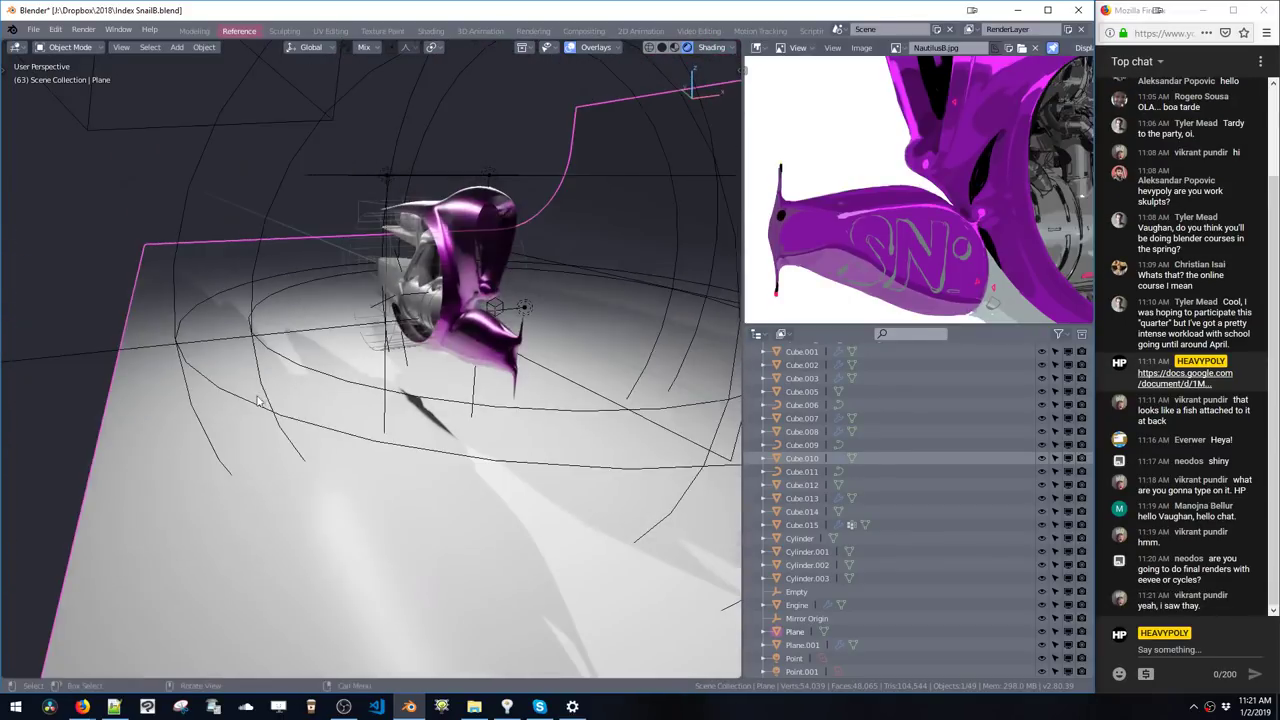
key(Tab)
click(102, 428)
middle_drag(102, 428, 289, 400)
key(ctrl+b)
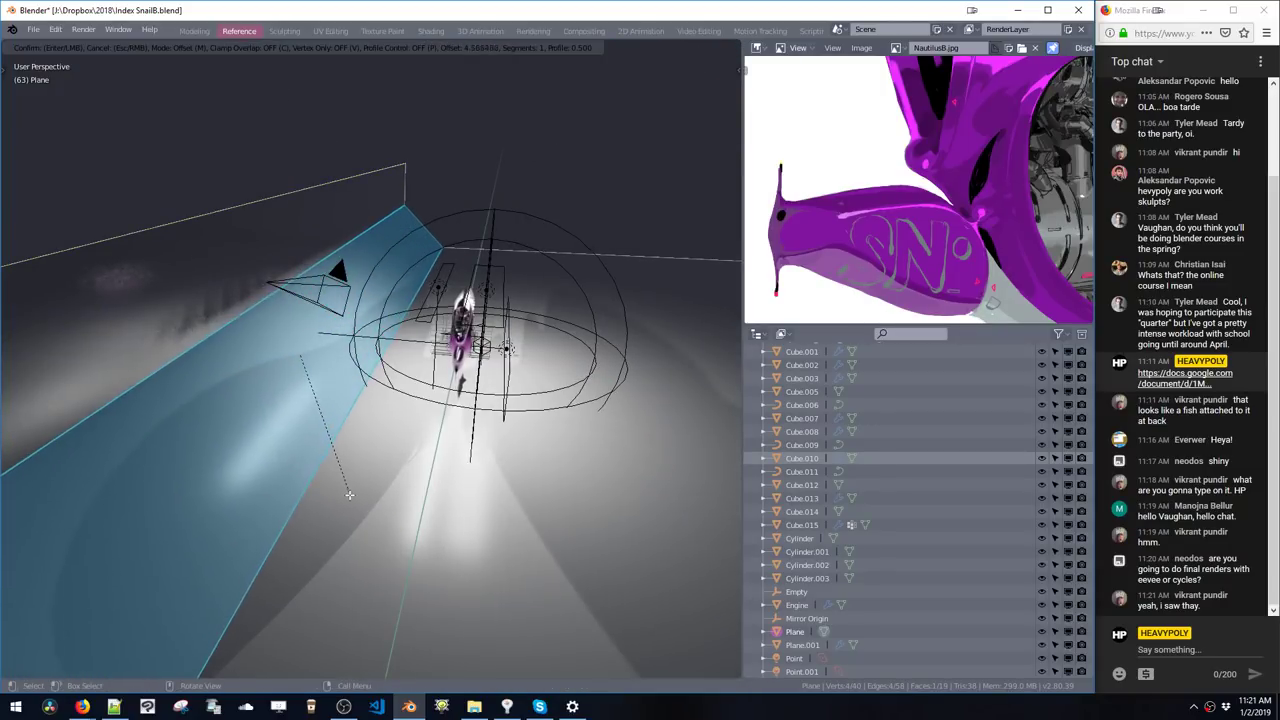
scroll(338, 484, up, 10)
click(350, 500)
middle_drag(514, 588, 489, 327)
key(Tab)
- Bake the lighting with the extended backdrop and check the ship's reflections
scroll(488, 326, down, 6)
key(z)
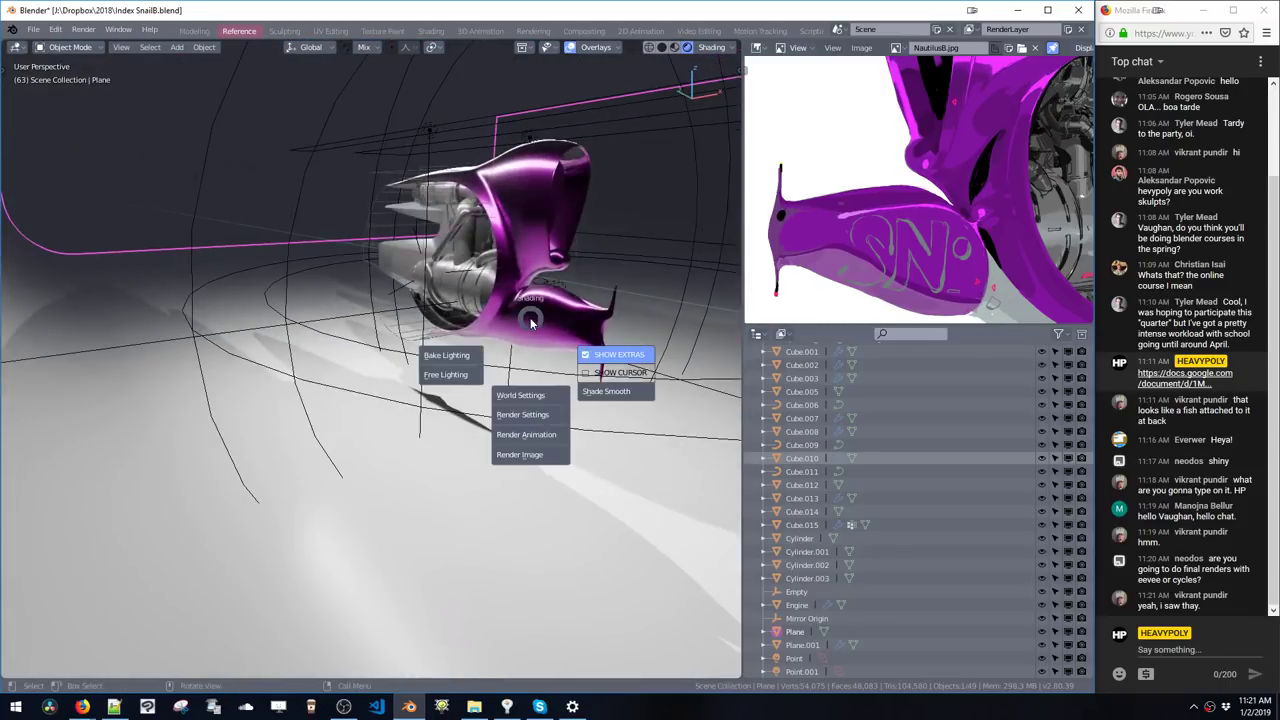
click(454, 358)
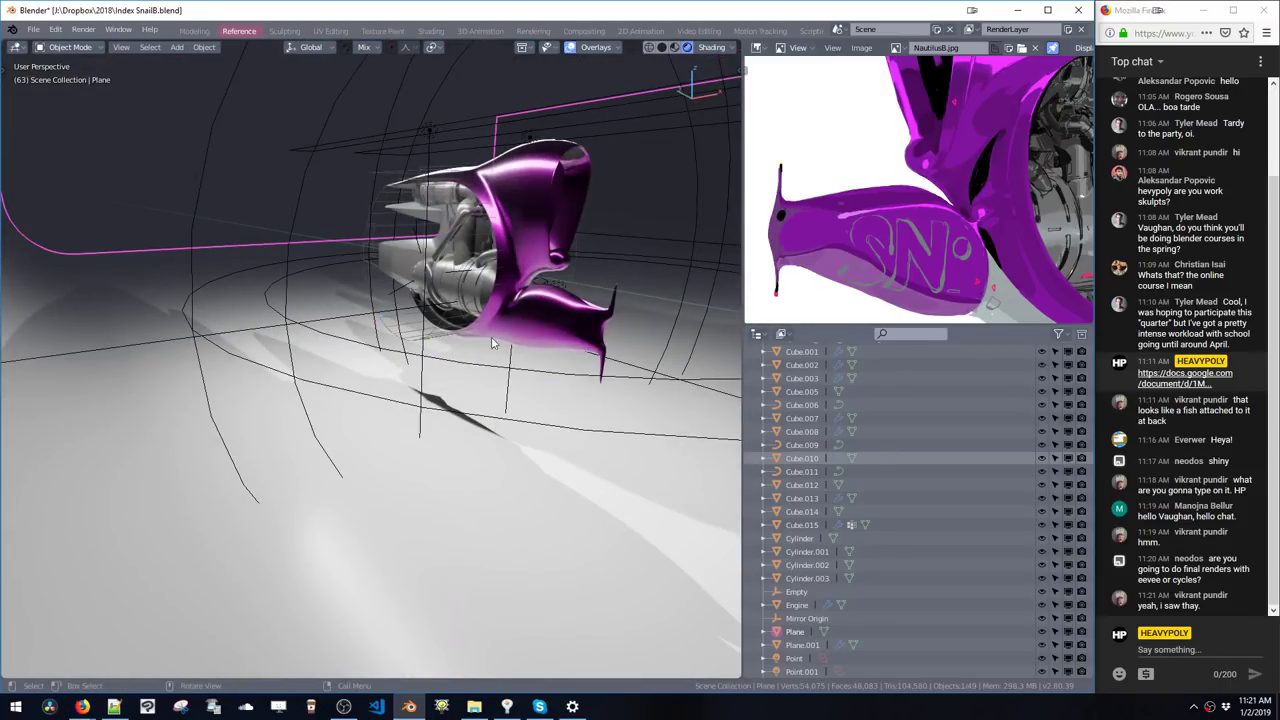
middle_drag(510, 323, 405, 332)
- Select the reflection cubemap probe, frame it and move it freely near the ship
click(611, 282)
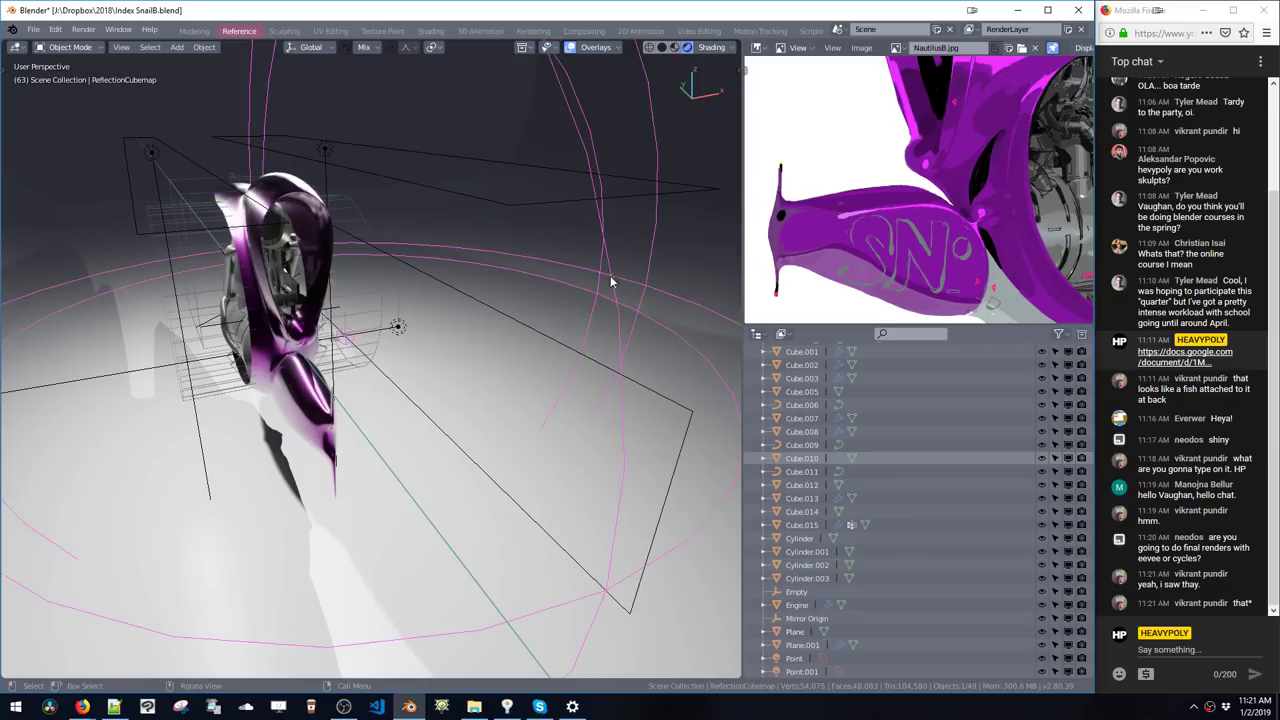
scroll(375, 328, down, 4)
middle_drag(375, 328, 416, 300)
key(KP_Decimal)
scroll(397, 344, down, 10)
key(g)
click(268, 348)
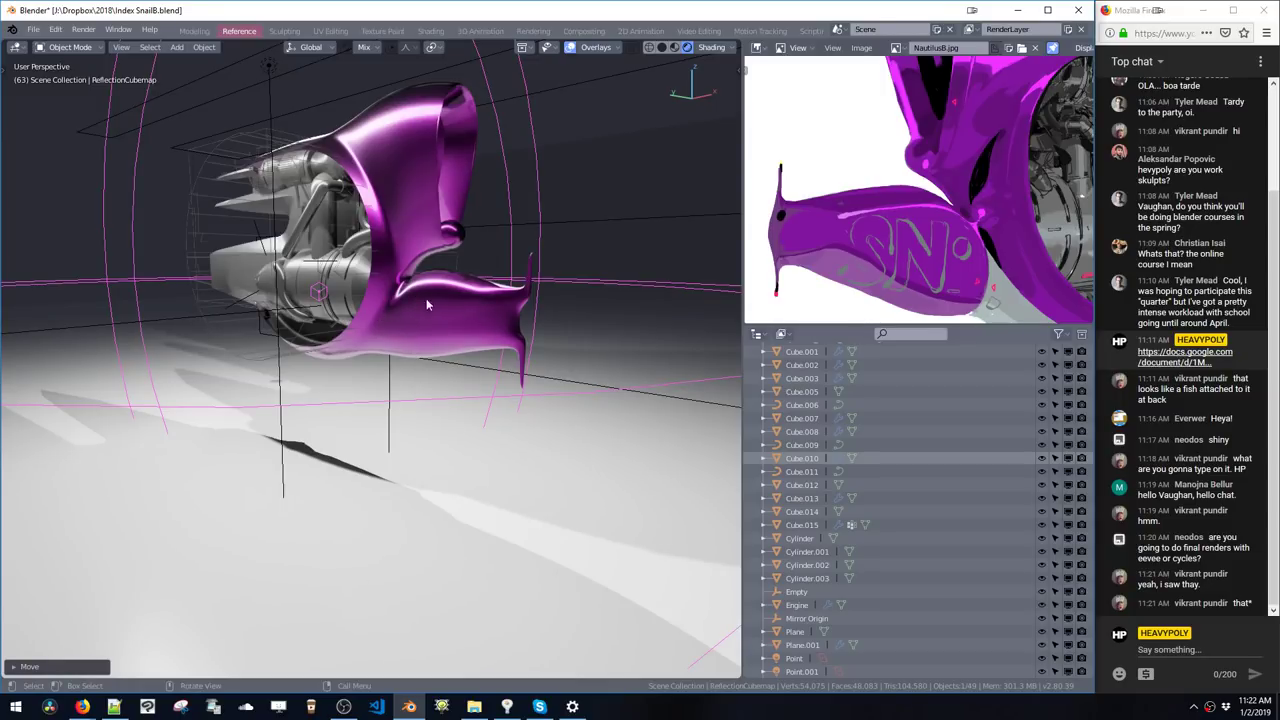
- Move the reflection cubemap probe once more and inspect the reflections on the lower hull up close
middle_drag(426, 300, 264, 326)
key(g)
middle_drag(391, 314, 172, 346)
click(398, 316)
middle_drag(175, 300, 326, 287)
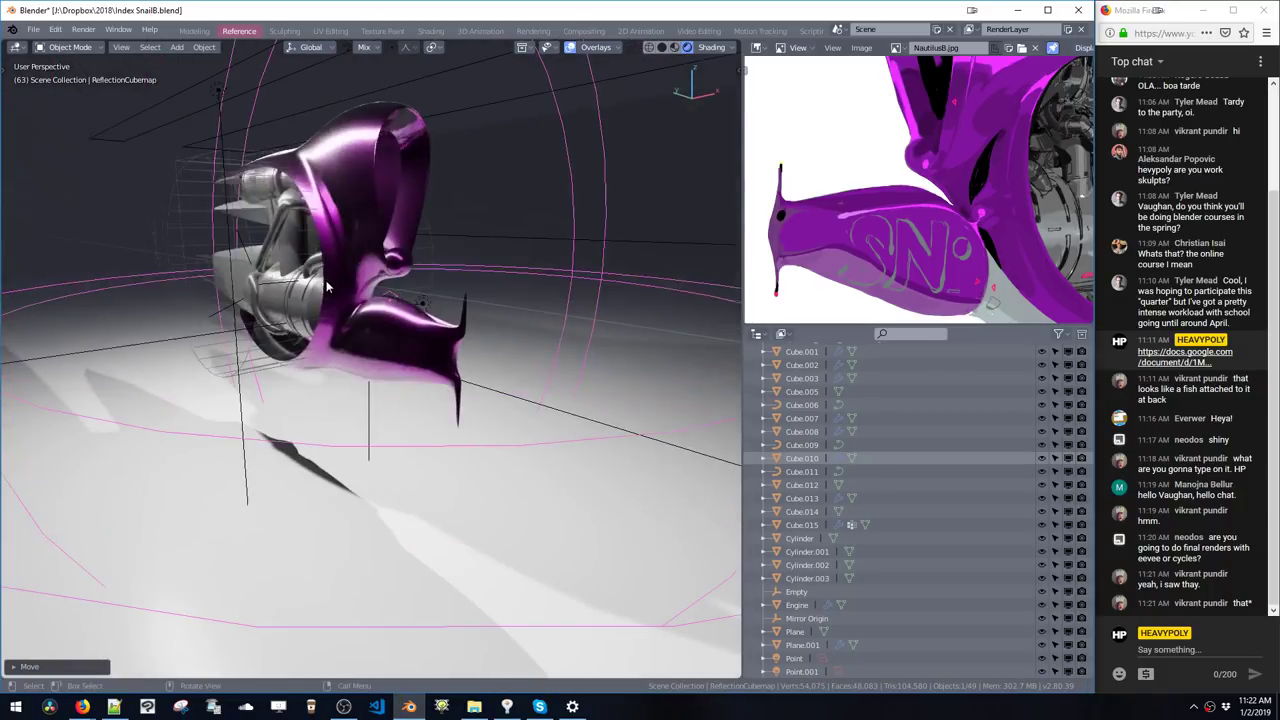
scroll(364, 334, up, 7)
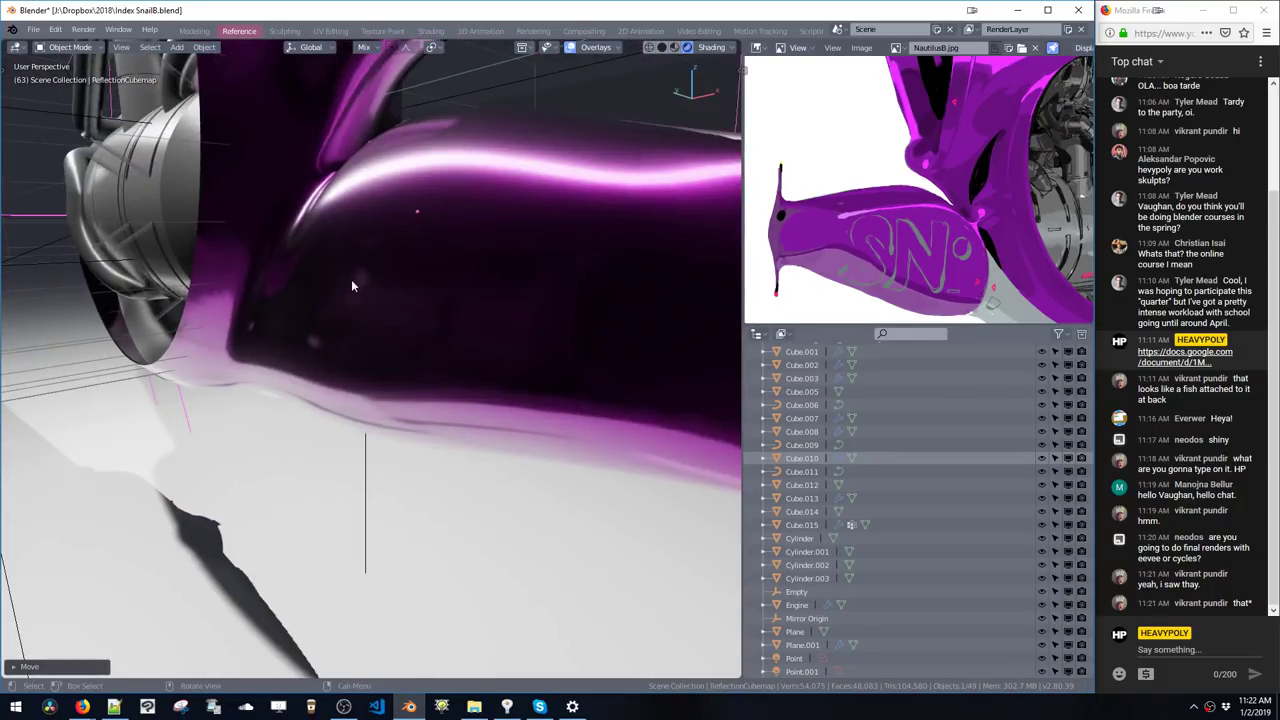
scroll(351, 283, down, 6)
- Shift the reflection cubemap probe along the X axis in two passes to adjust the hull reflections
middle_drag(352, 327, 324, 312)
key(g)
key(x)
click(291, 341)
key(g)
key(x)
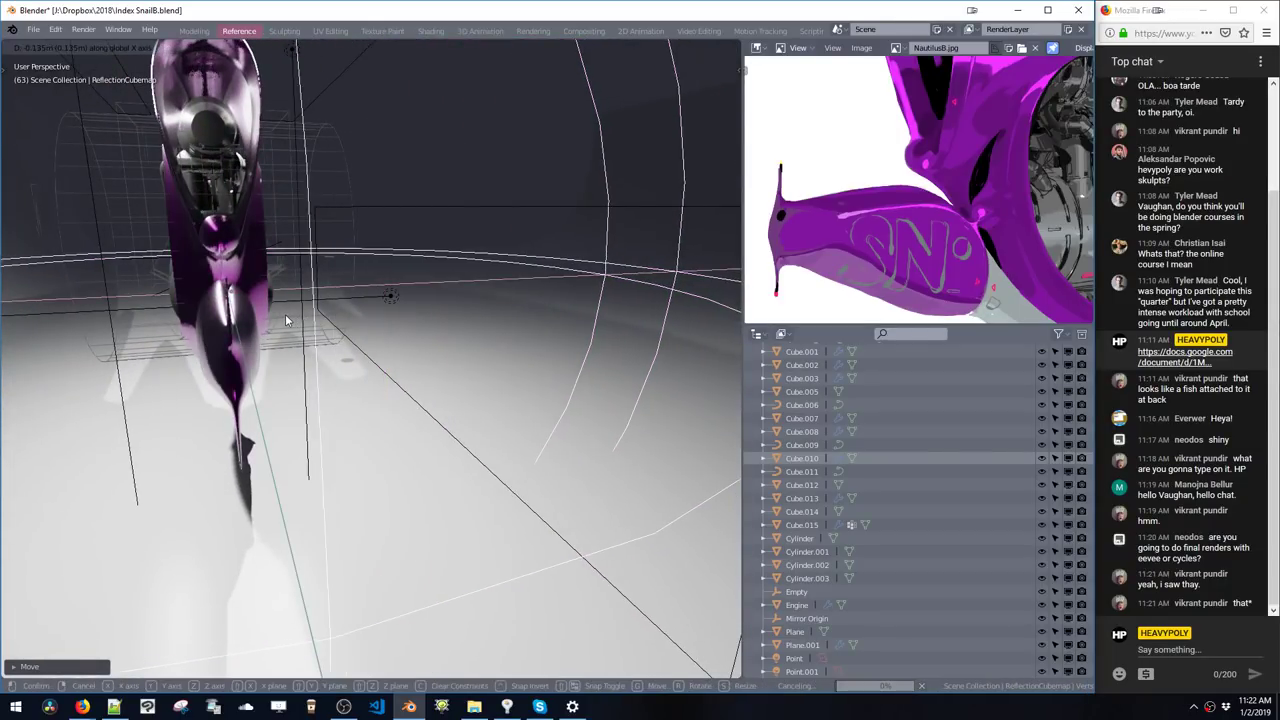
click(286, 314)
mouse_move(328, 311)
middle_down()
mouse_move(396, 297)
mouse_move(332, 313)
mouse_move(348, 318)
middle_up()
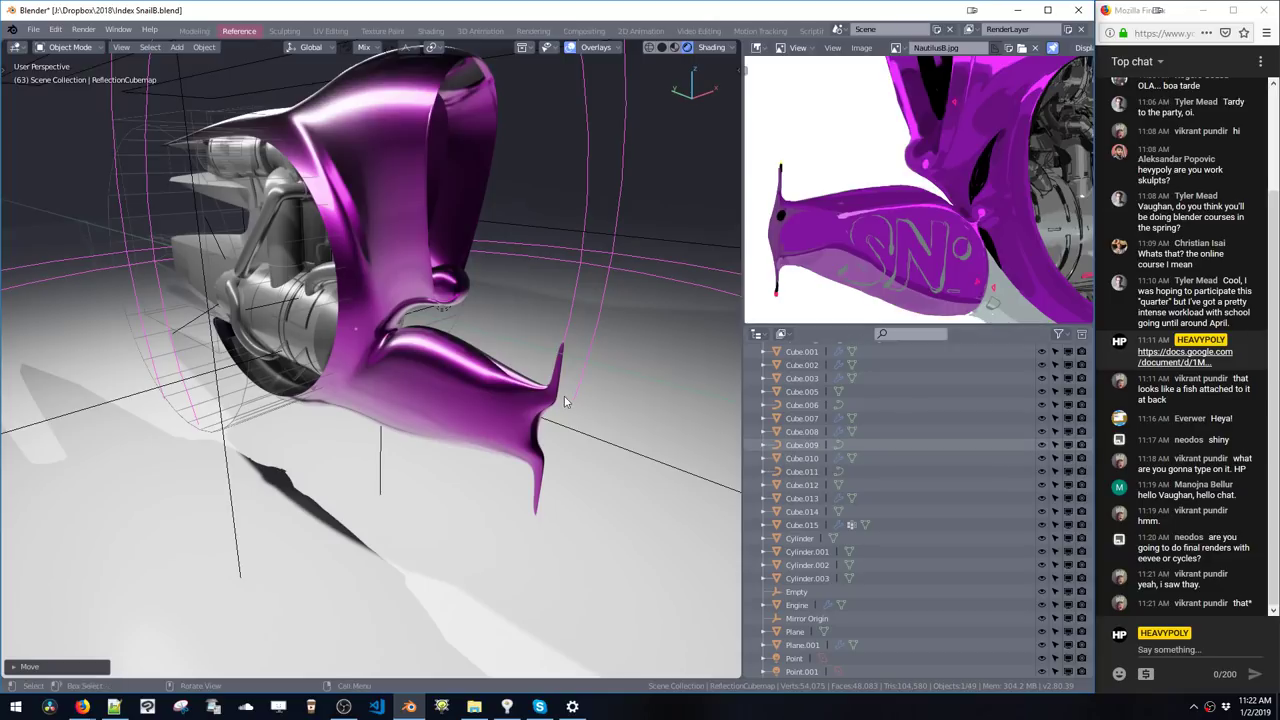
- Select the backdrop, lights, reflection probe and camera together, and hide the Cutters collection in the viewport
scroll(848, 626, up, 6)
scroll(848, 626, up, 2)
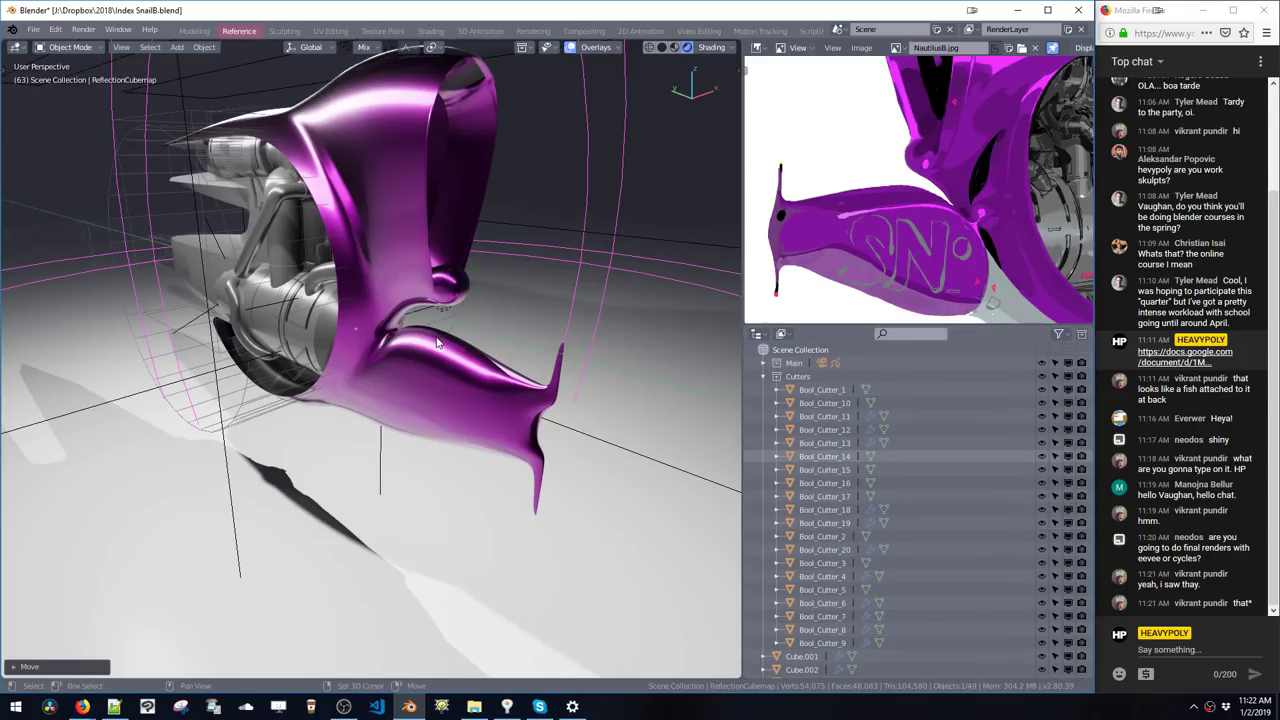
ctrl+middle_drag(436, 339, 483, 560)
middle_drag(528, 342, 558, 309)
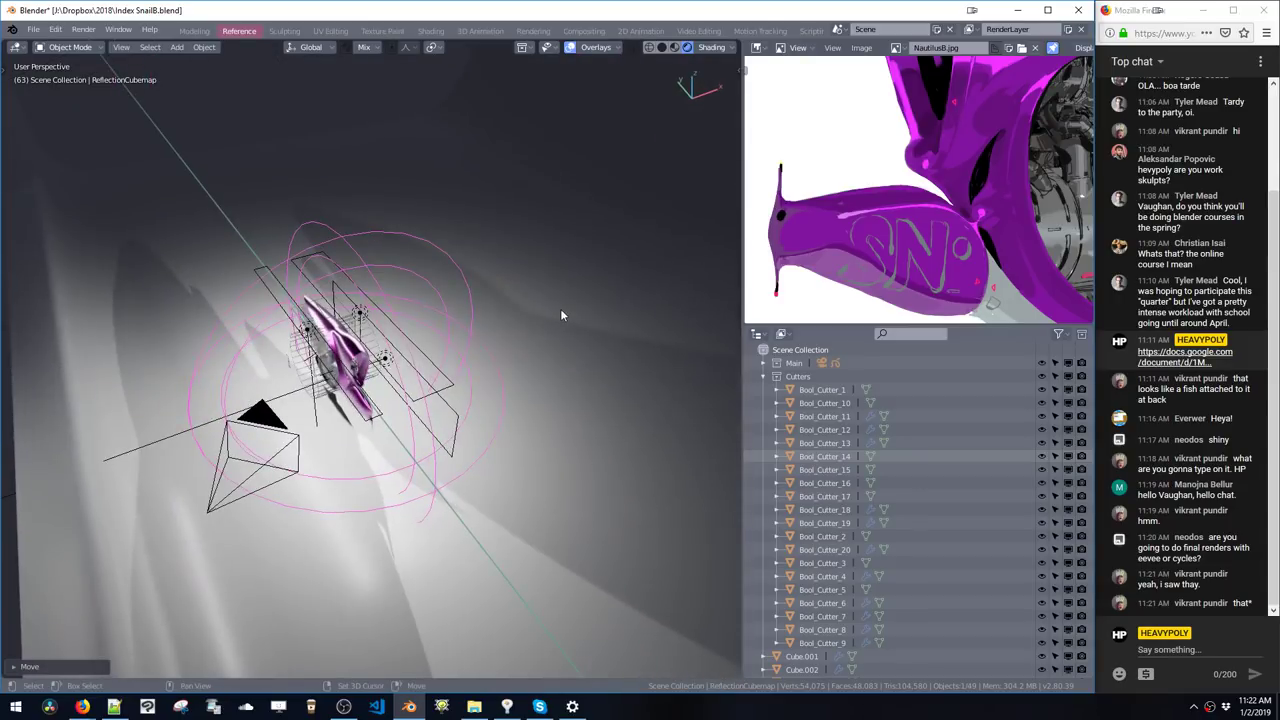
shift+click(555, 310)
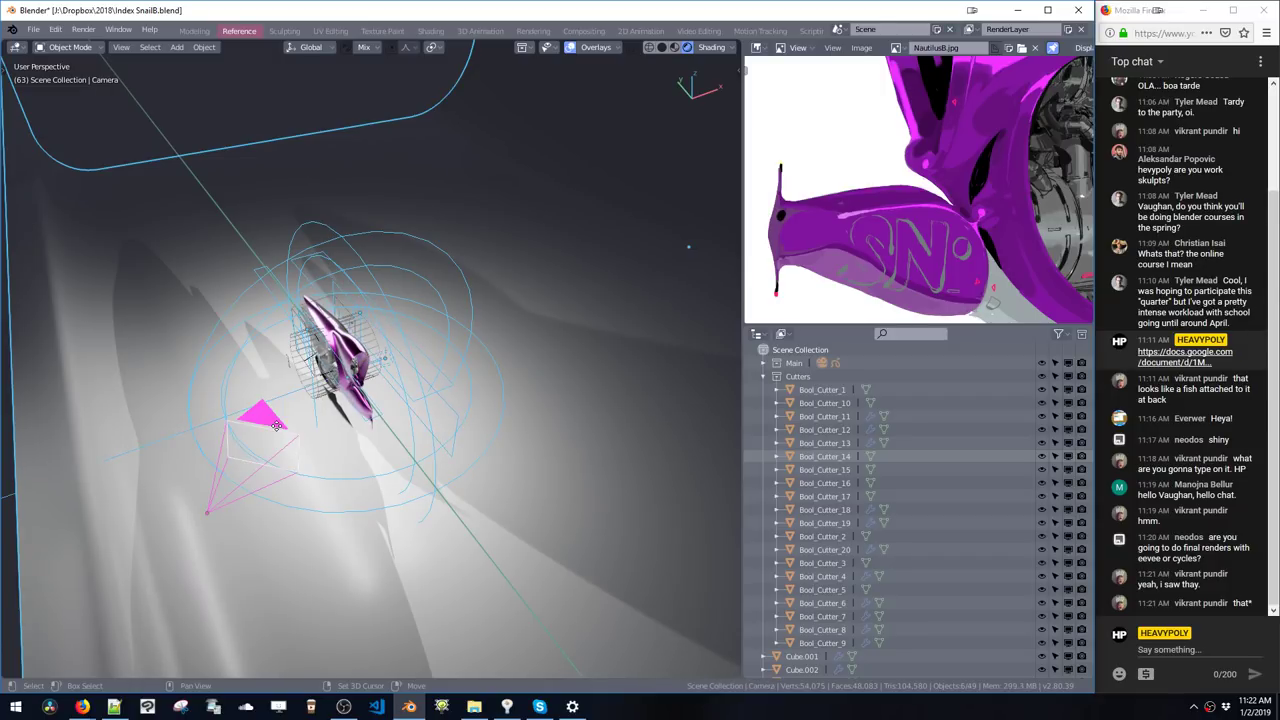
middle_drag(276, 425, 476, 424)
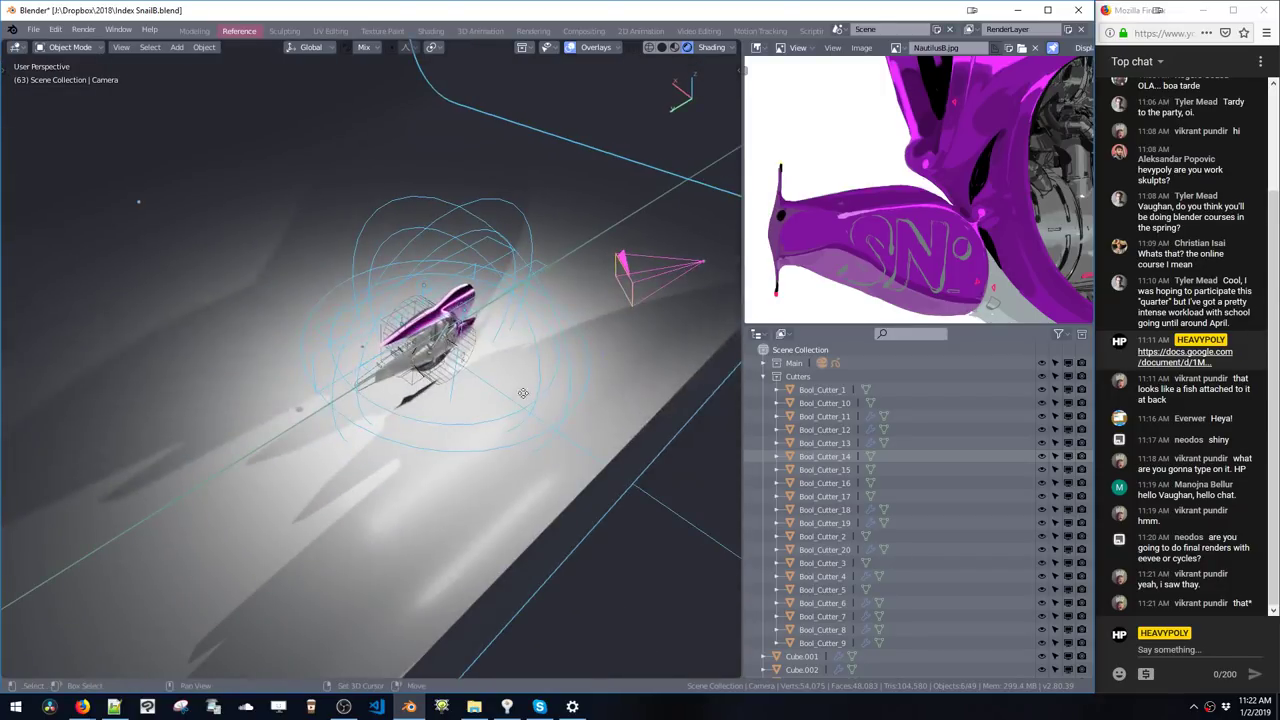
key(ctrl+shift+b)
click(533, 328)
shift+middle_drag(524, 352, 478, 341)
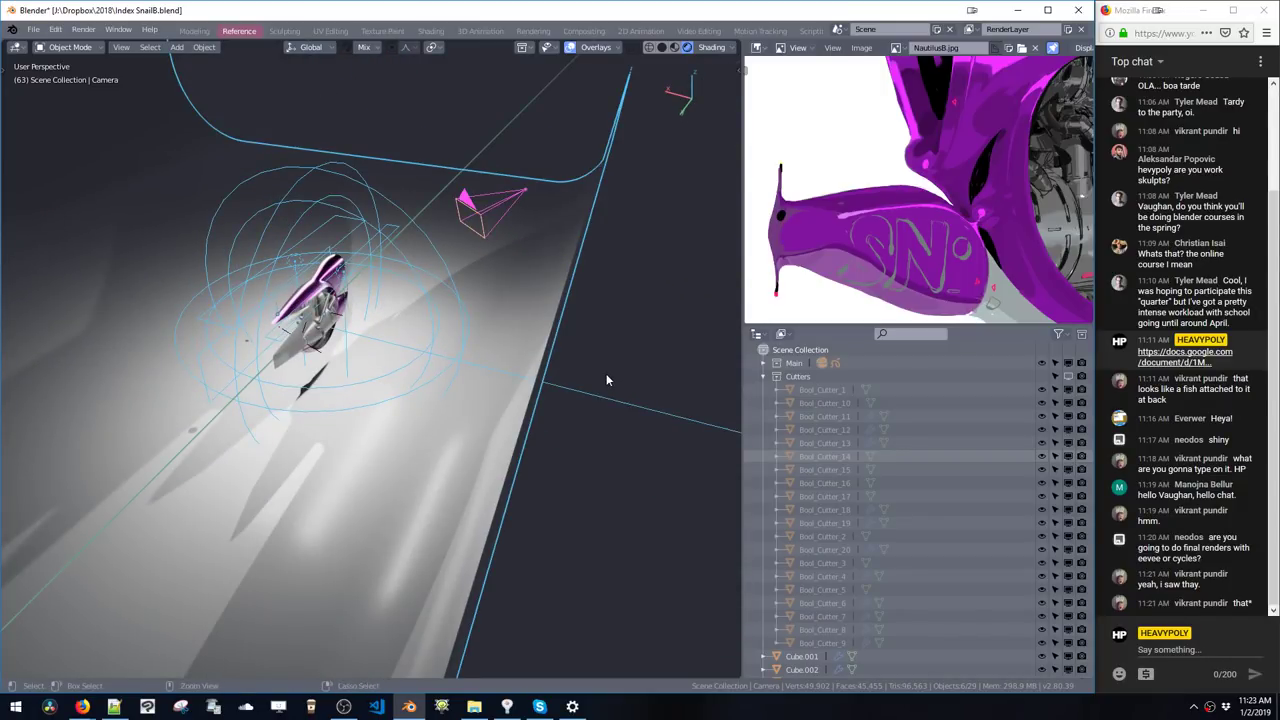
- Invert the selection to the ship parts and move them into a new collection named Ship
key(ctrl+i)
middle_drag(592, 368, 310, 374)
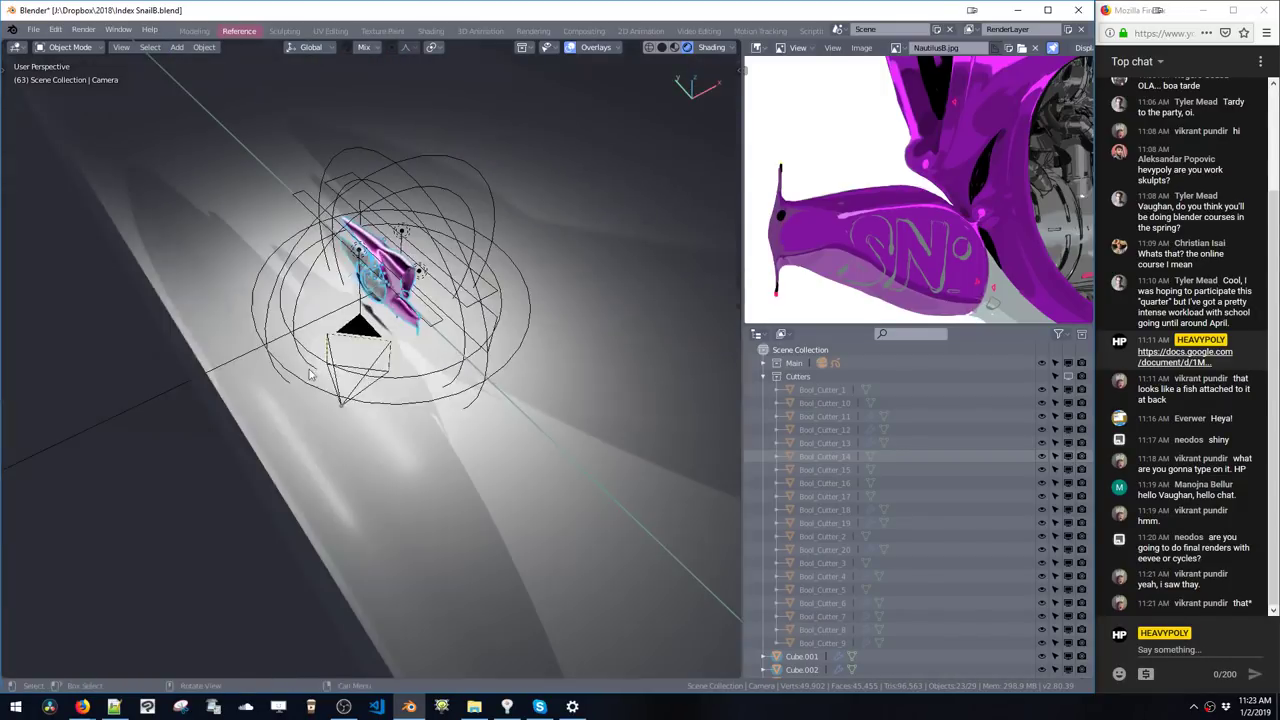
scroll(310, 374, up, 6)
key(m)
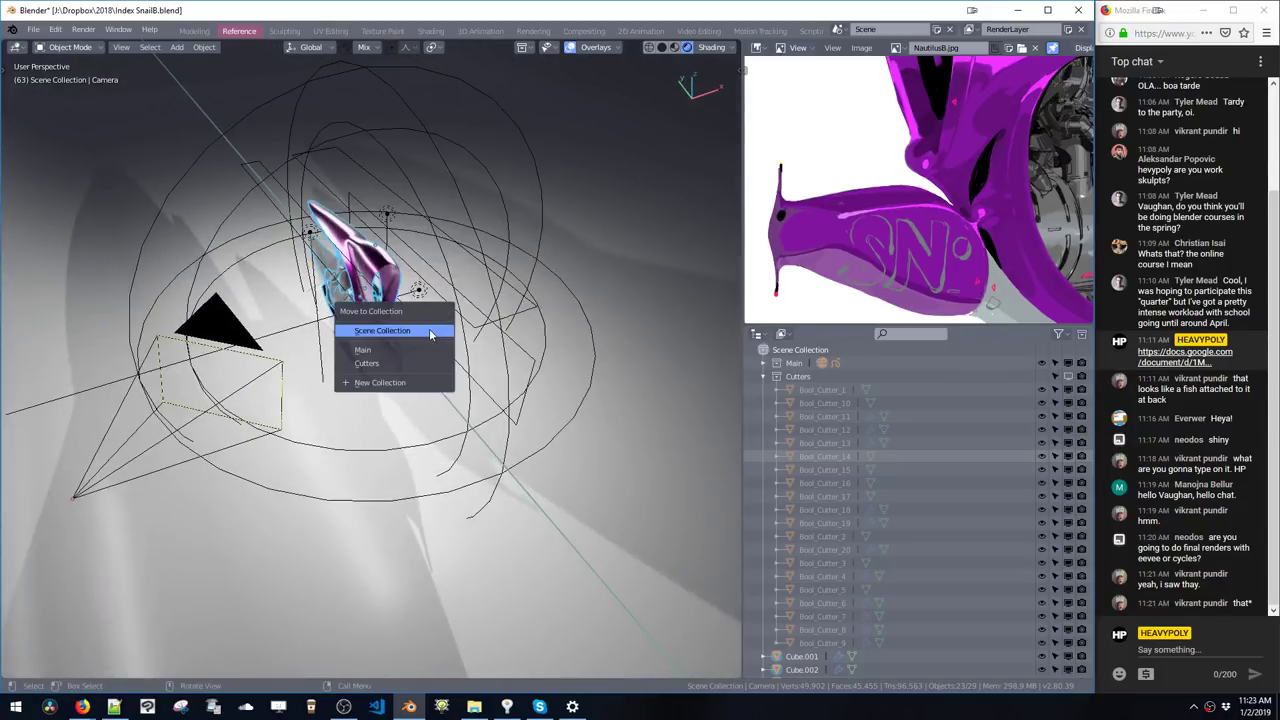
click(403, 383)
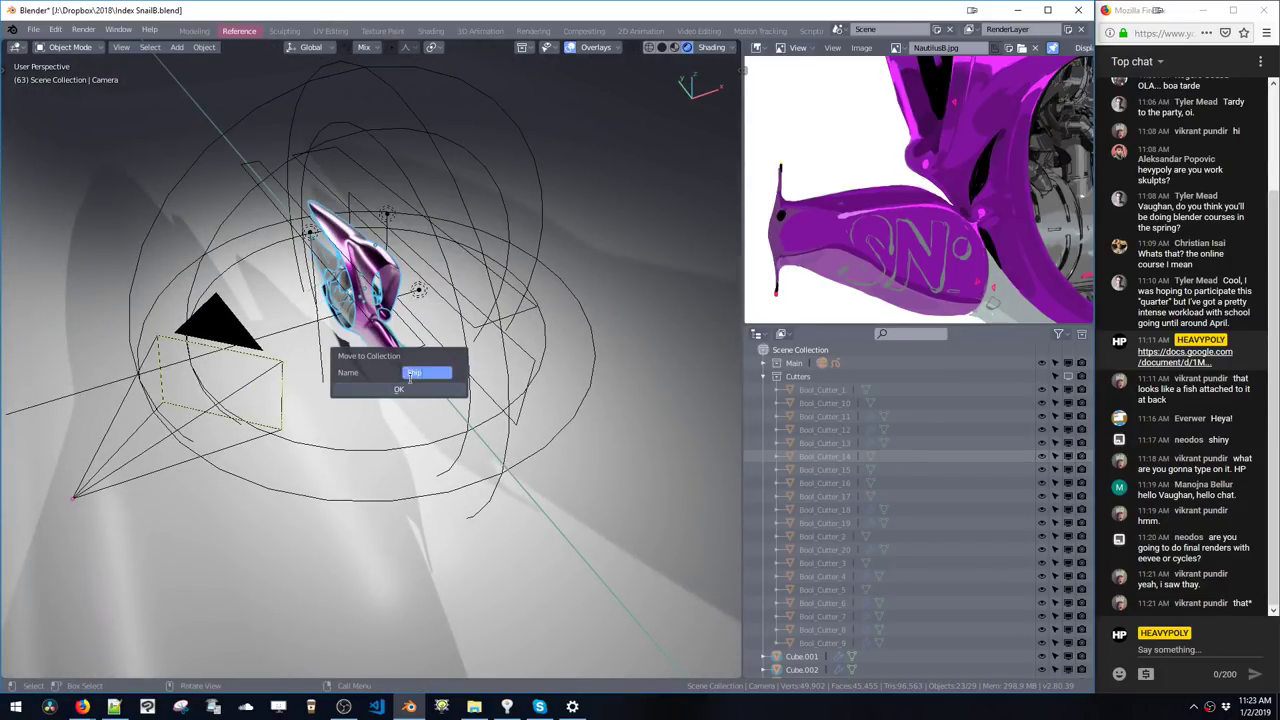
click(399, 390)
- Collapse the Cutters collection in the outliner and hide the Ship collection
middle_drag(383, 343, 368, 298)
click(763, 378)
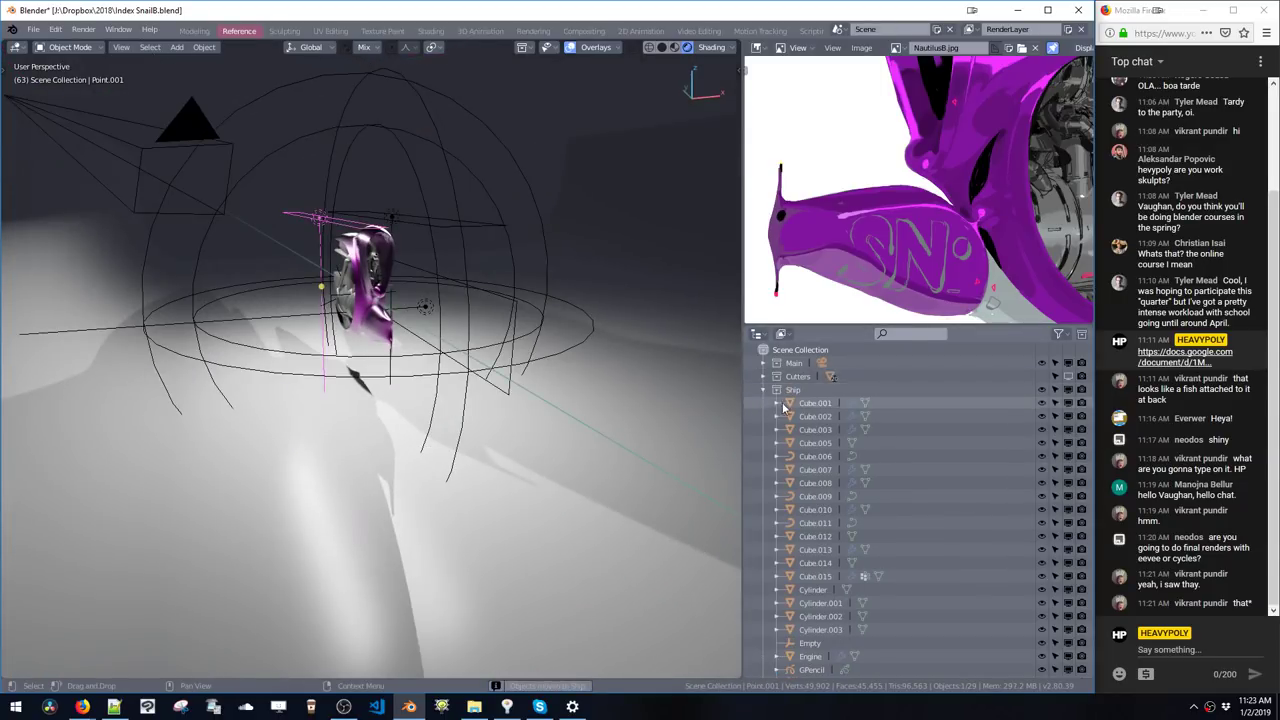
click(1041, 392)
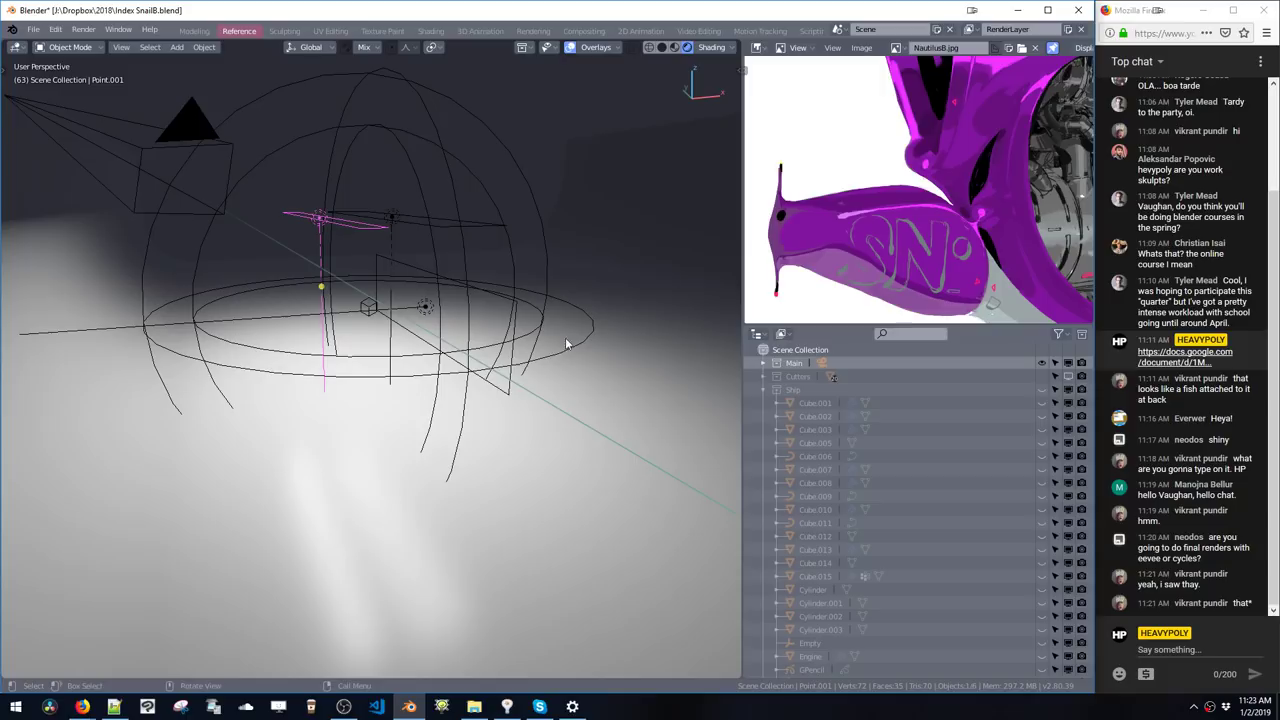
- Select the reflection cubemap probe with the ship hidden and open the lighting bake options
ctrl+middle_drag(384, 320, 380, 297)
click(368, 290)
key(ctrl+shift+v)
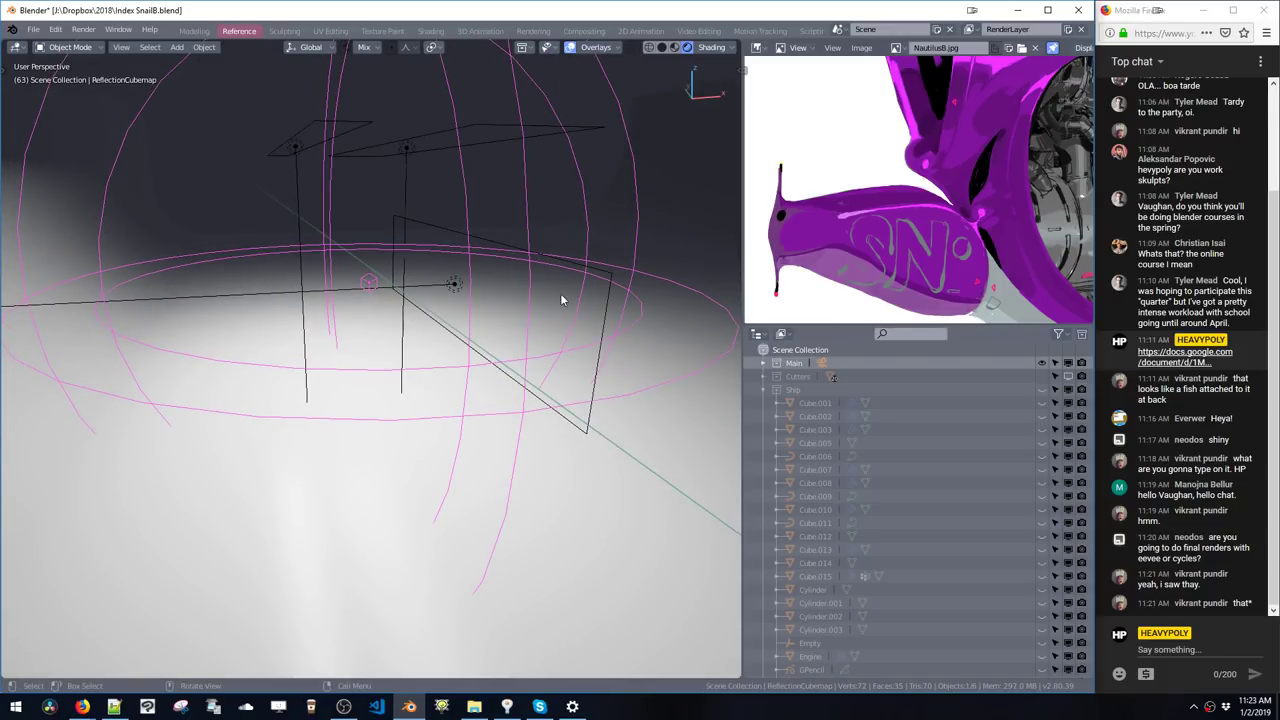
key(z)
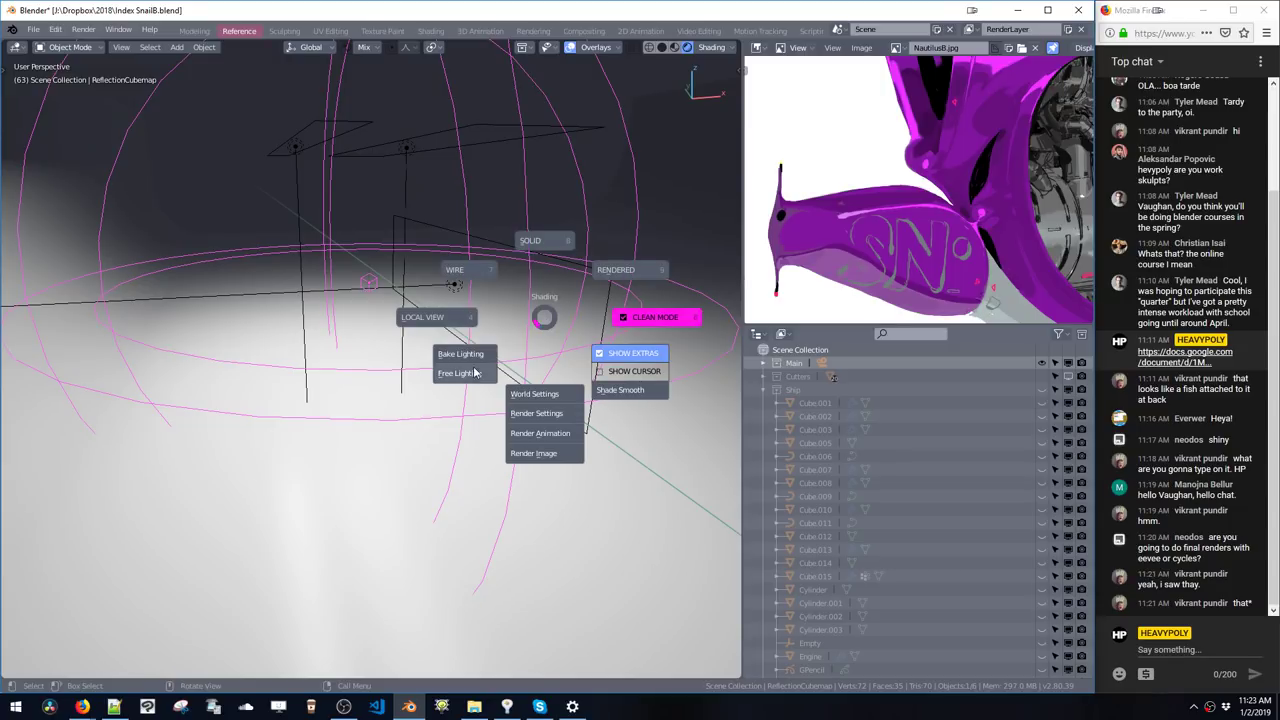
- Bake the scene's lighting and make the Ship collection visible in the viewport
click(473, 358)
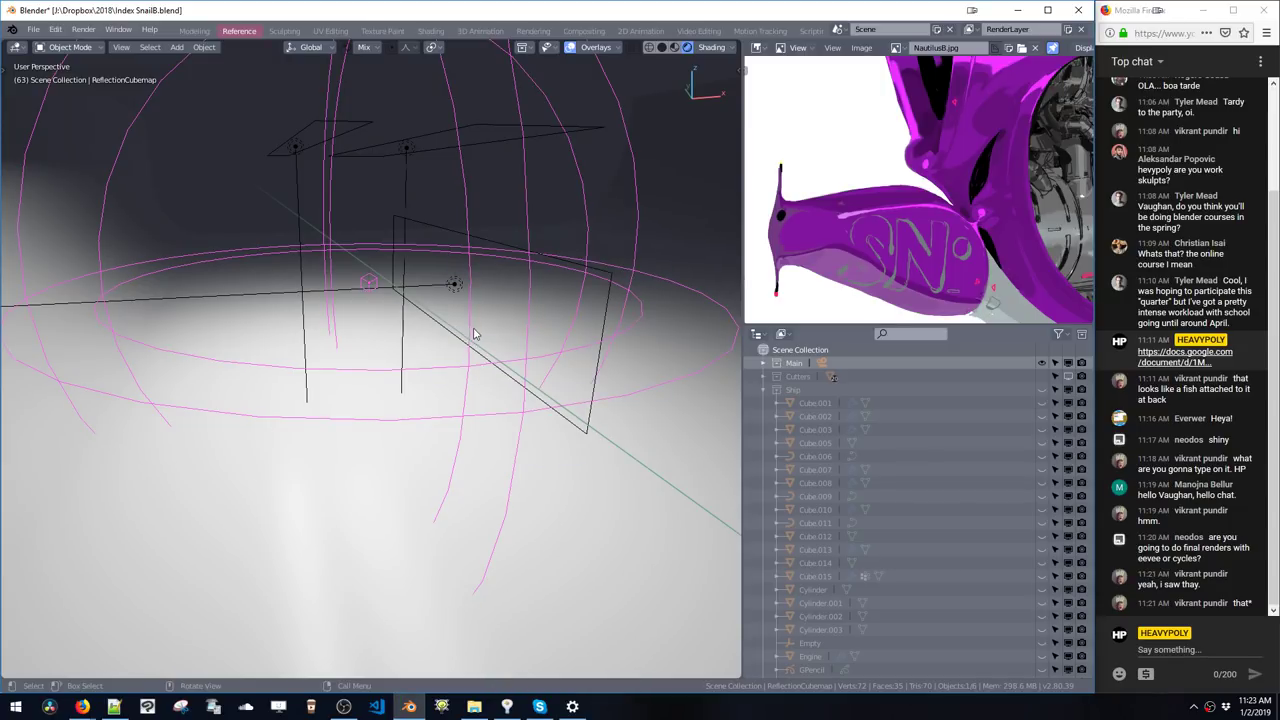
click(1041, 392)
middle_drag(310, 318, 508, 335)
scroll(457, 306, down, 10)
scroll(420, 309, up, 15)
scroll(496, 310, down, 2)
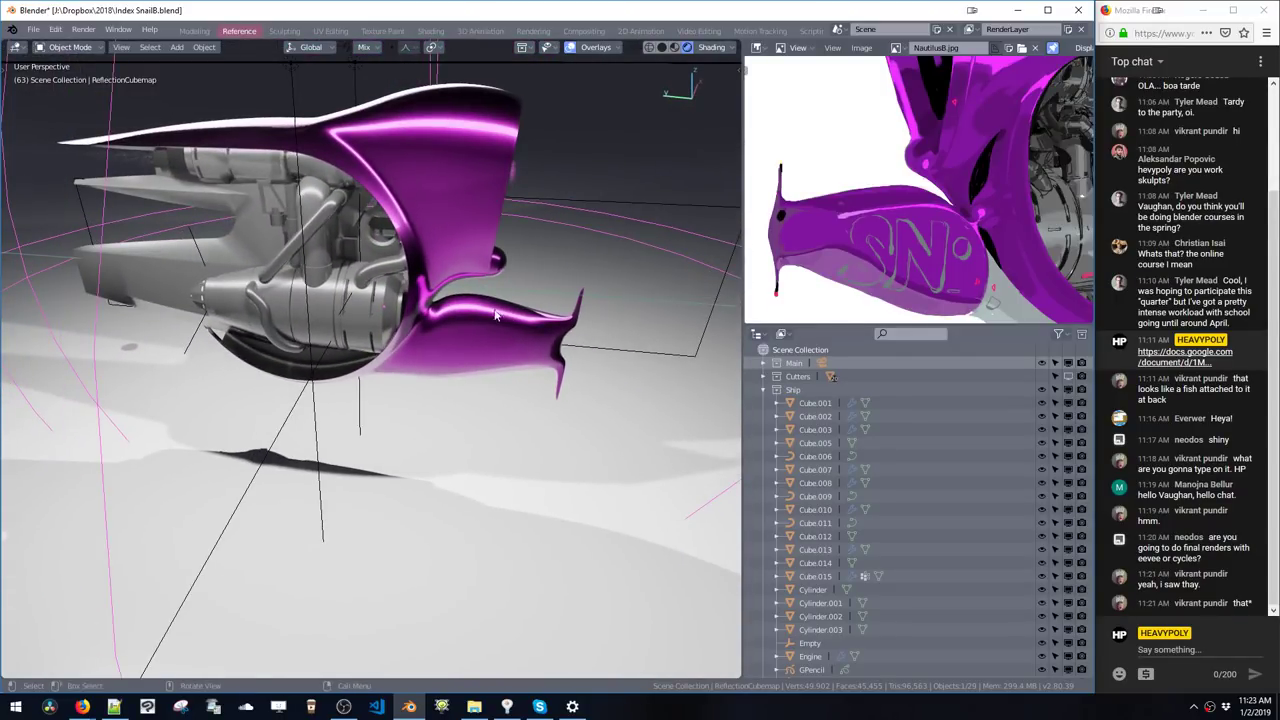
- Hide the viewport overlays so the ship displays without light, probe and grid lines
scroll(464, 318, up, 3)
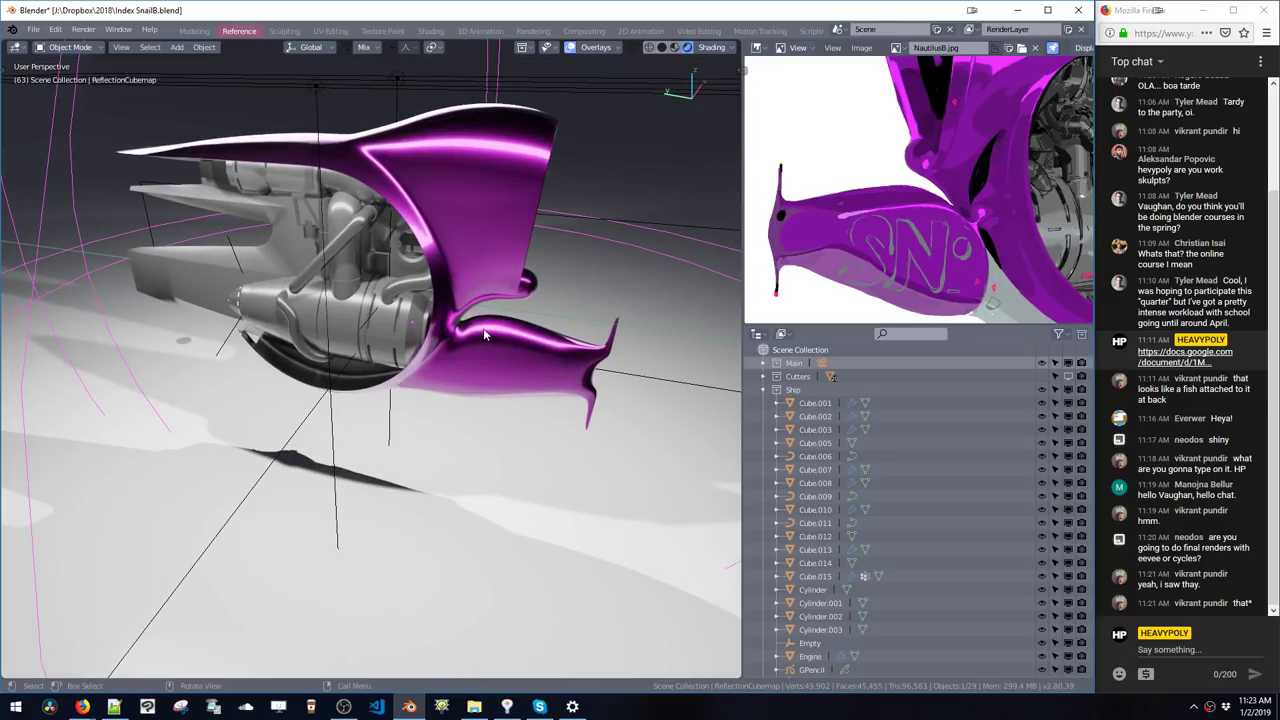
mouse_move(485, 333)
middle_down()
mouse_move(450, 333)
mouse_move(475, 315)
middle_up()
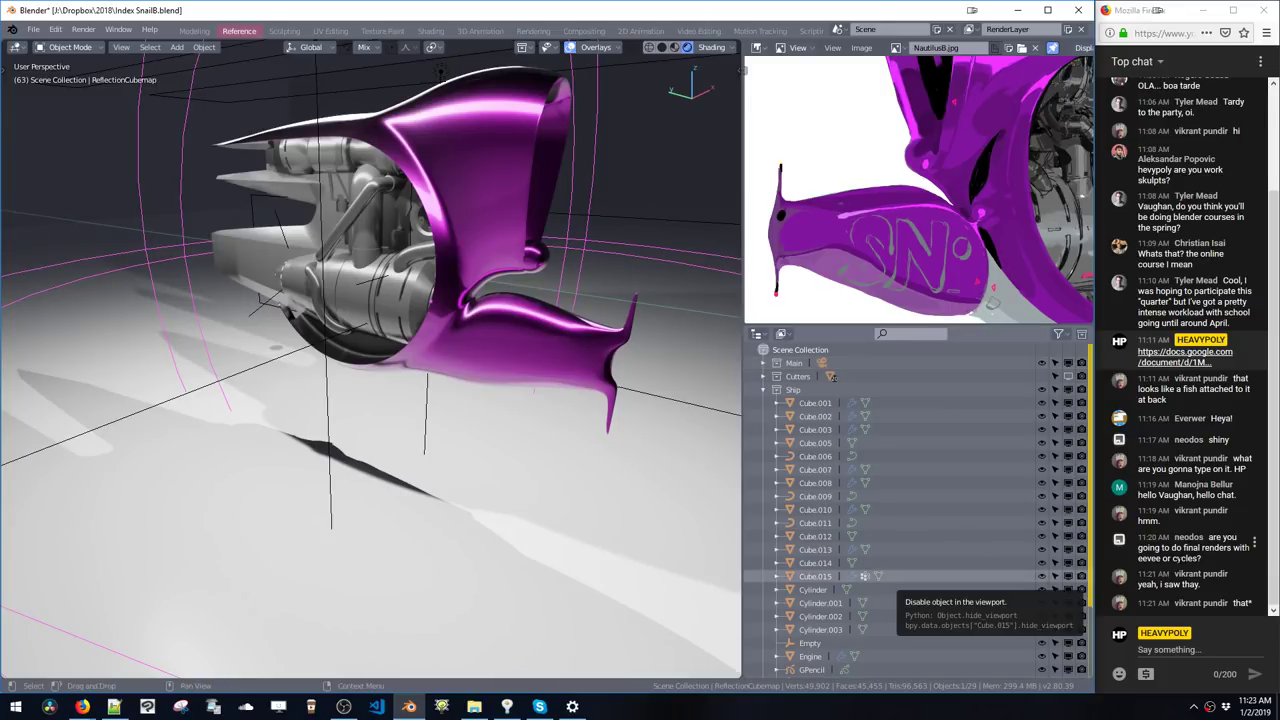
middle_drag(490, 312, 518, 341)
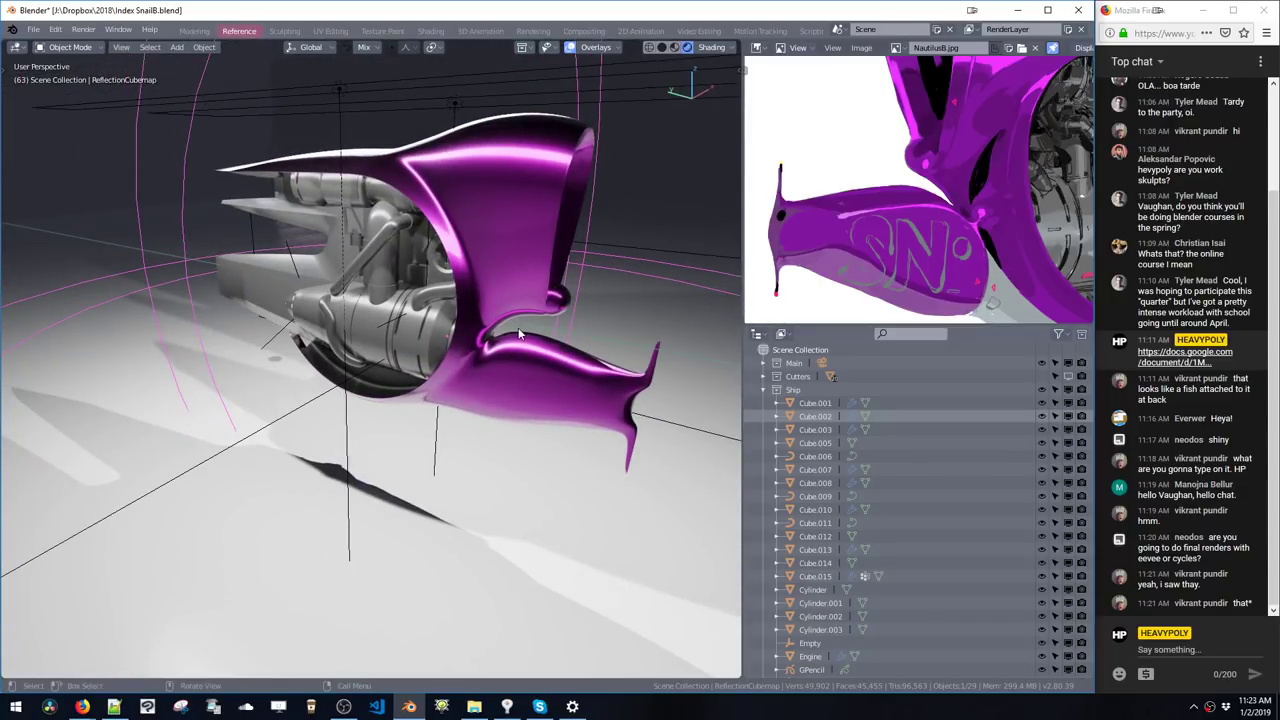
middle_drag(518, 326, 345, 317)
key(z)
click(584, 308)
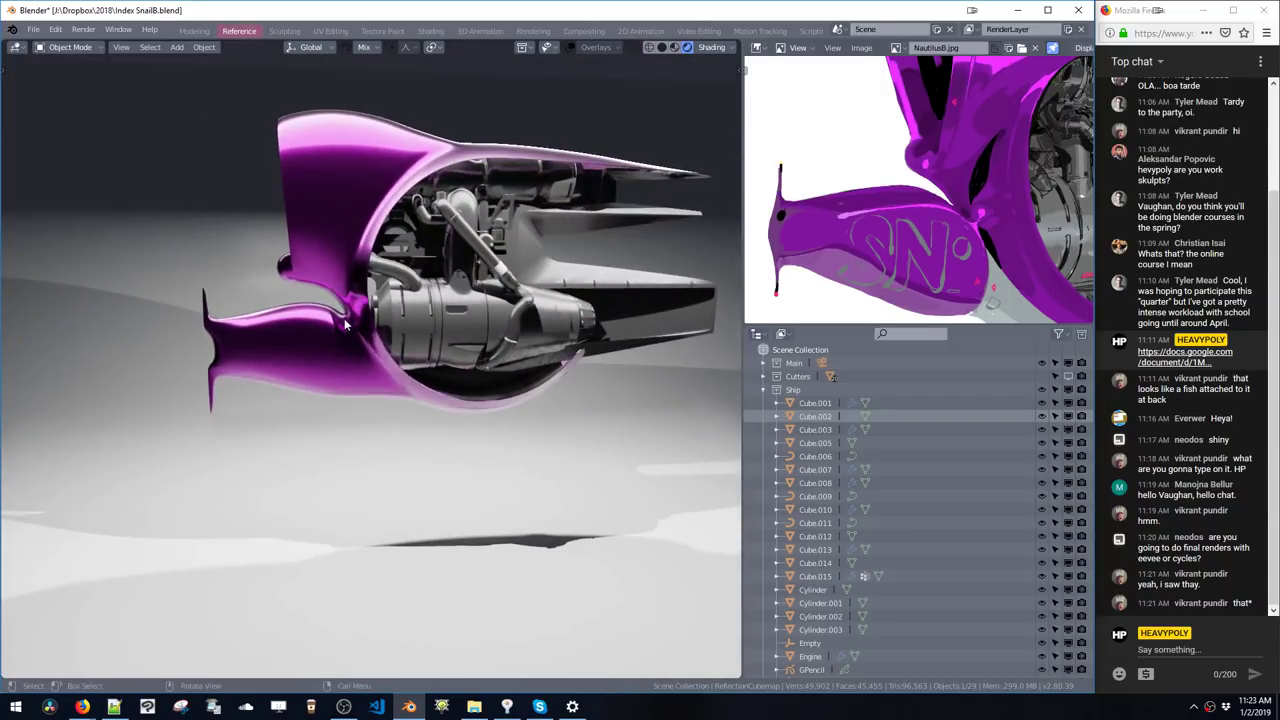
- Select the ship's purple body in Object Mode and turn off its subdivision smoothing
click(341, 327)
key(space)
click(341, 392)
shift+middle_drag(342, 368, 447, 352)
key(Tab)
key(Tab)
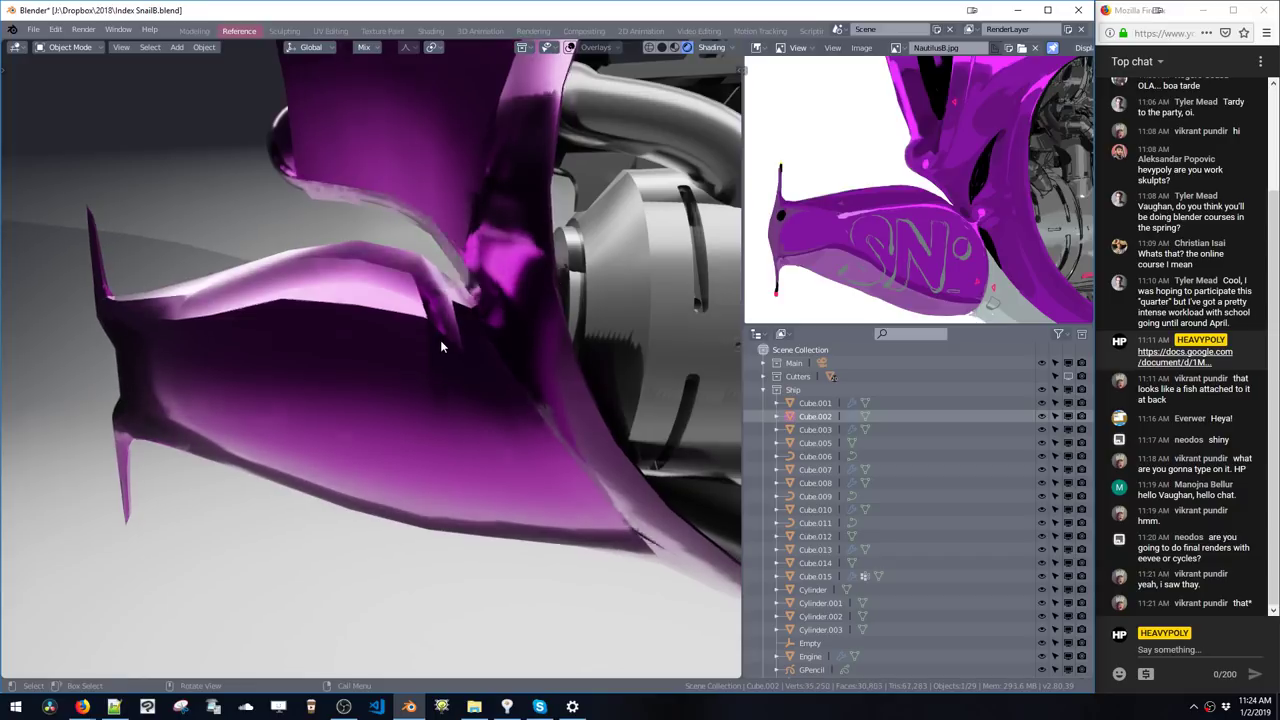
key(space)
click(375, 254)
key(slash)
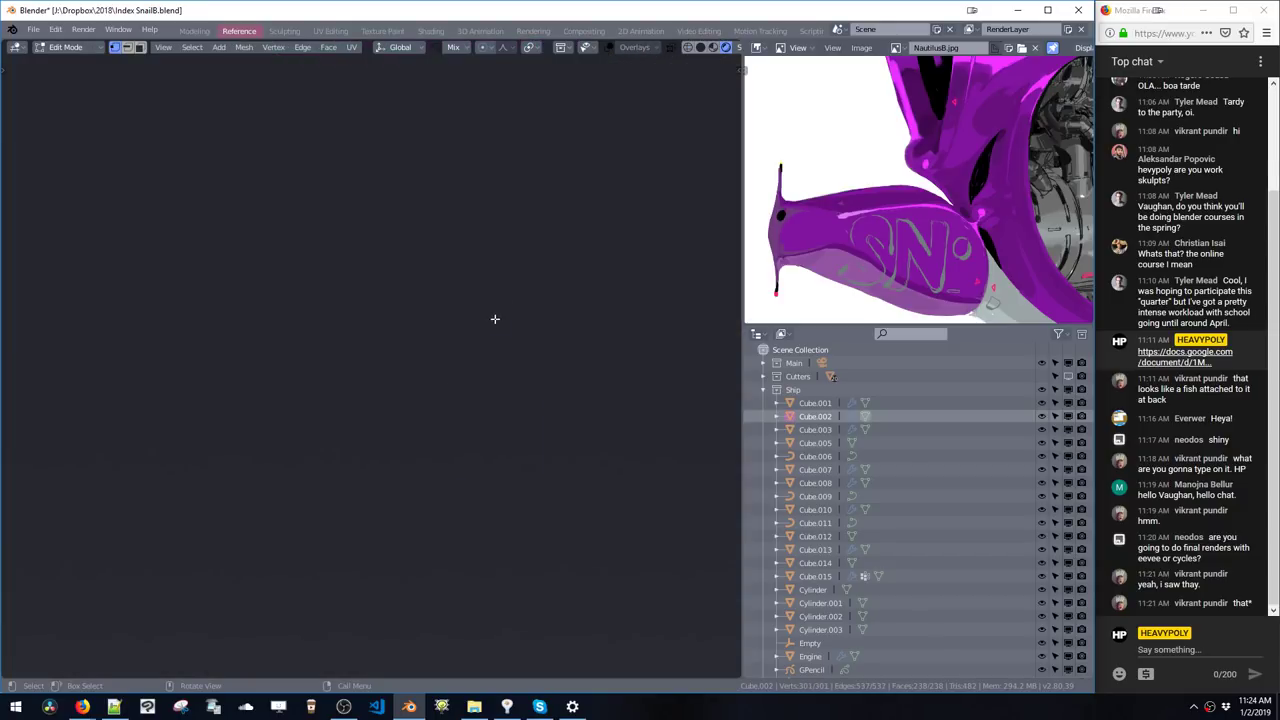
key(Tab)
key(slash)
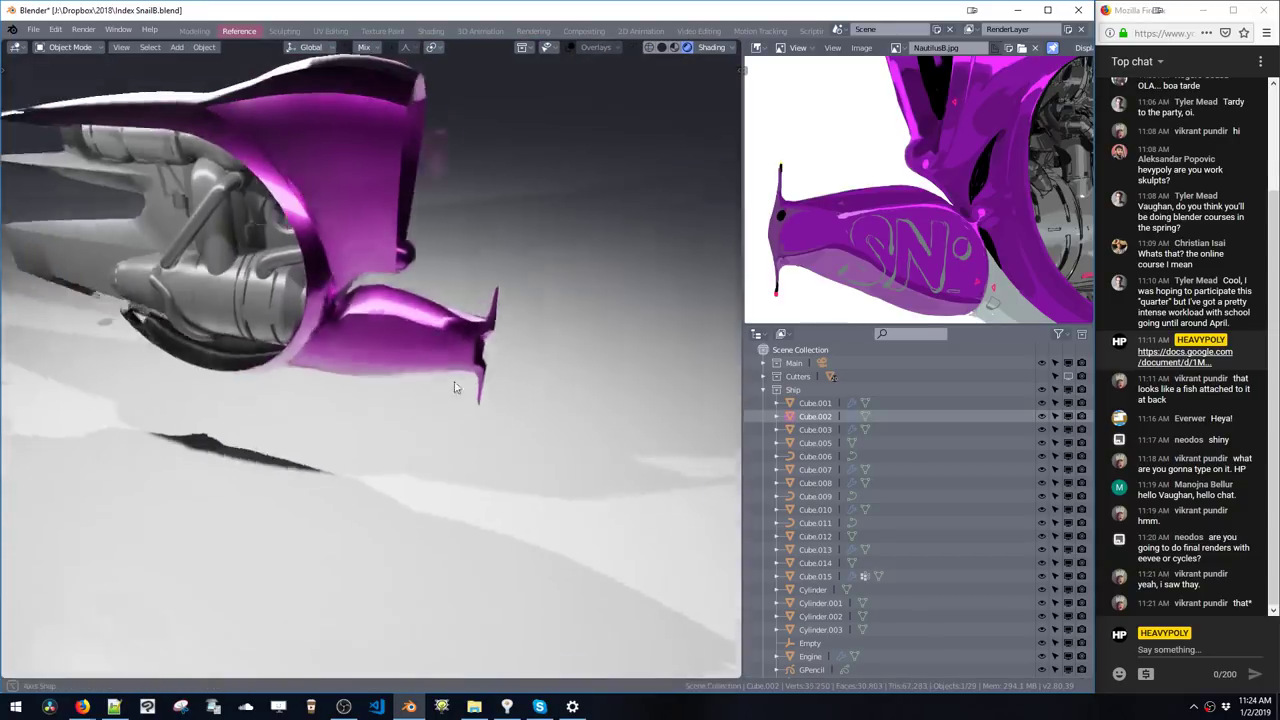
- Hide the ground plane beneath the ship and open the purple body's mesh for editing
ctrl+middle_drag(457, 391, 485, 471)
key(h)
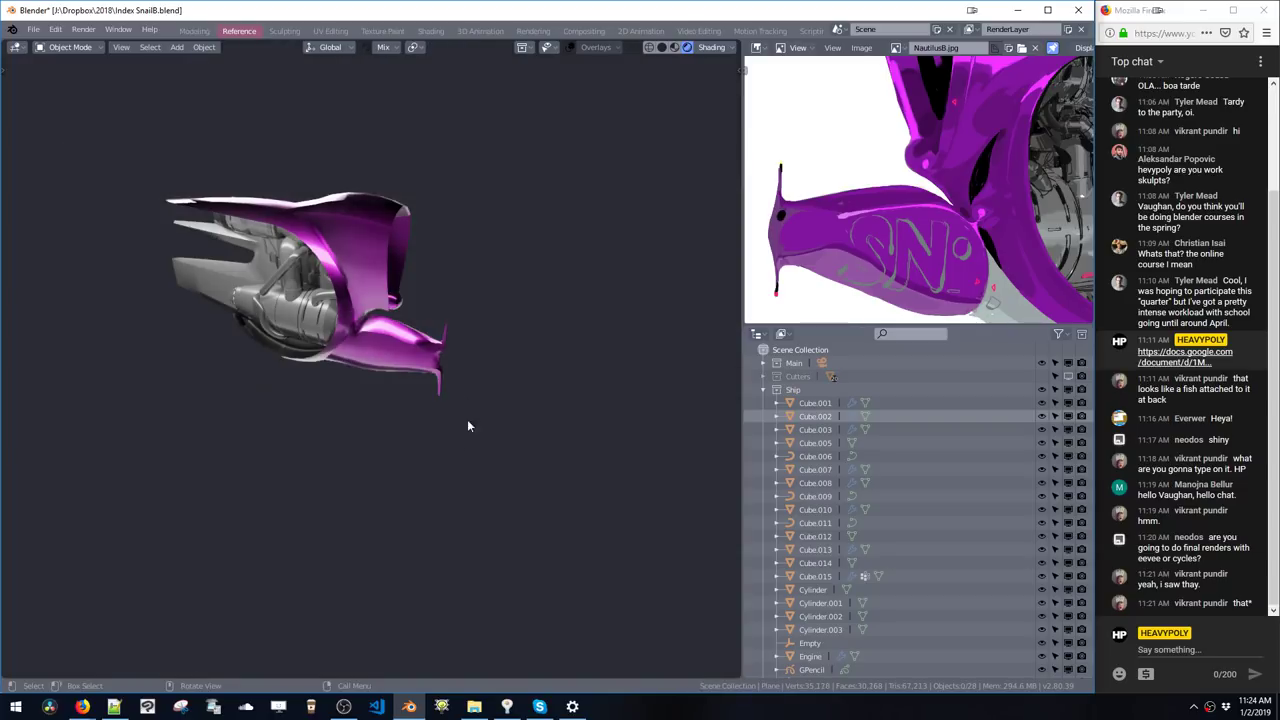
middle_drag(467, 420, 517, 289)
click(412, 342)
key(Tab)
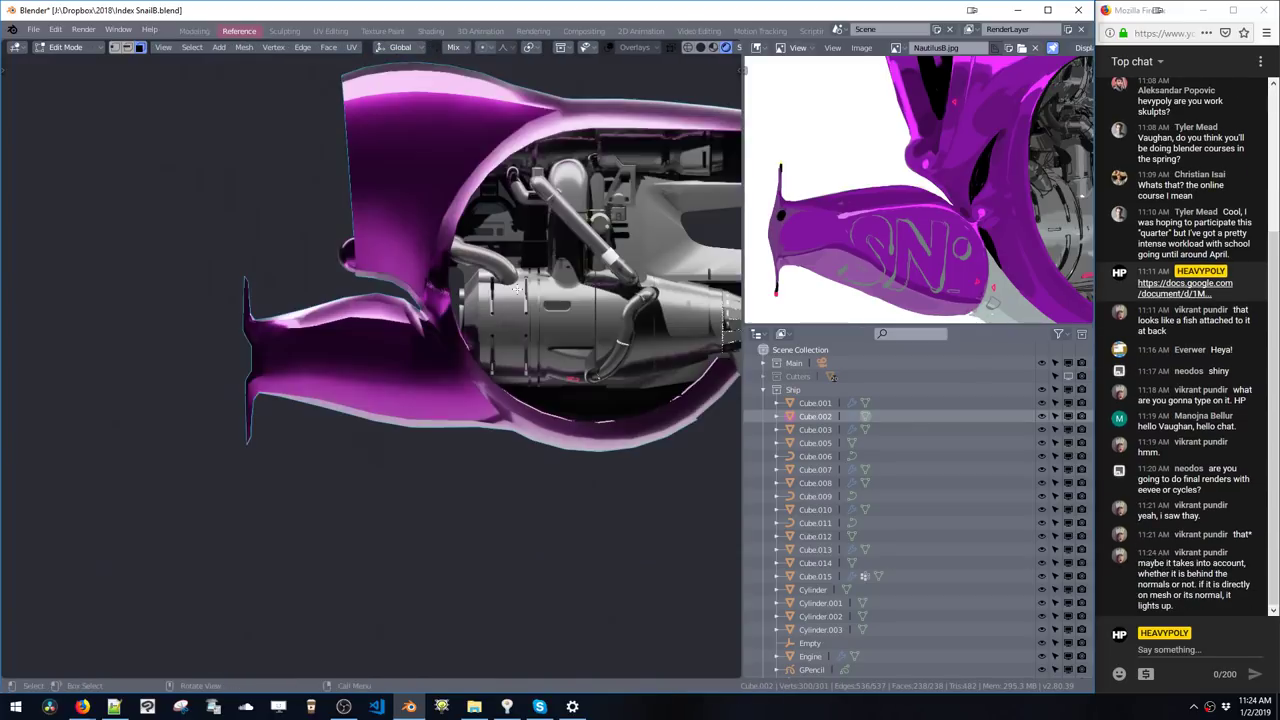
- Set the purple body's mesh up for edge editing in a straight side view of the lower fin
alt+middle_drag(403, 318, 432, 281)
key(space)
click(443, 374)
middle_drag(440, 336, 180, 337)
middle_drag(391, 377, 476, 364)
key(a)
click(458, 306)
mouse_move(458, 306)
ctrl+middle_down()
mouse_move(478, 284)
mouse_move(441, 302)
ctrl+middle_up()
key(Tab)
key(ctrl+KP_3)
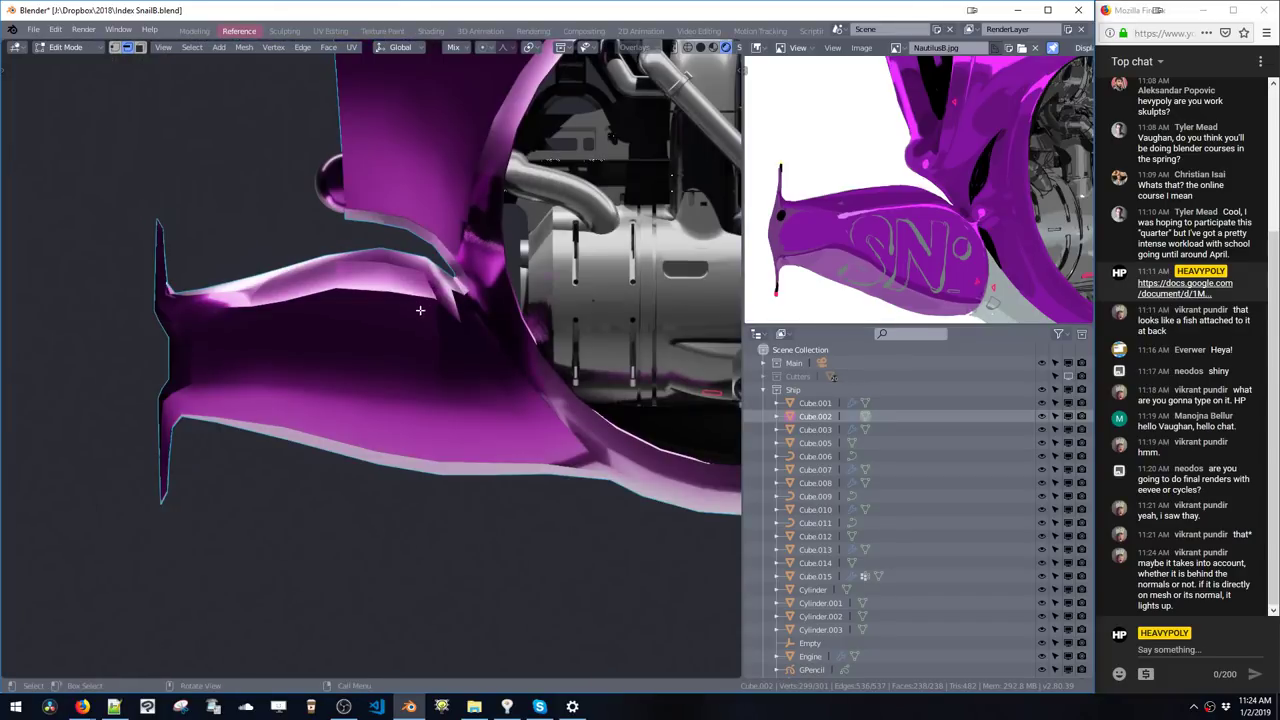
key(KP_3)
ctrl+middle_drag(360, 310, 395, 307)
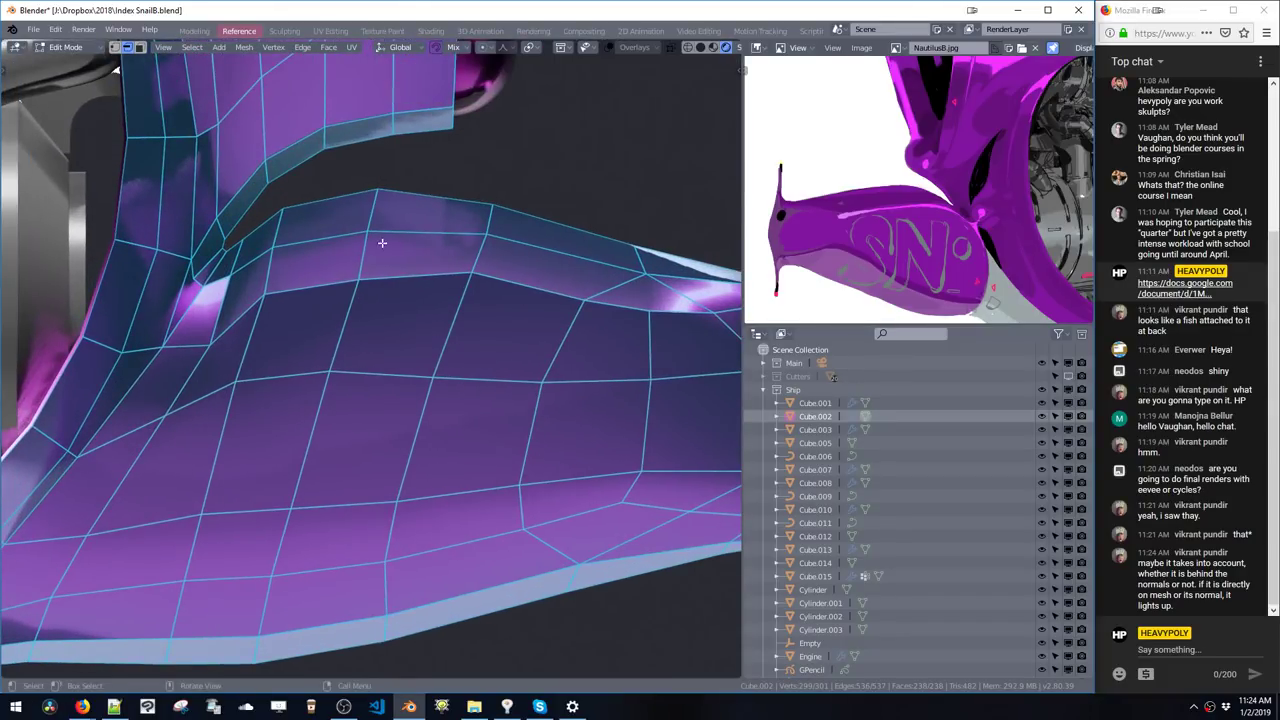
- Move three neighbouring crosswise edges along the lower fin's upper ridge slightly upward
drag(343, 177, 402, 246)
key(g)
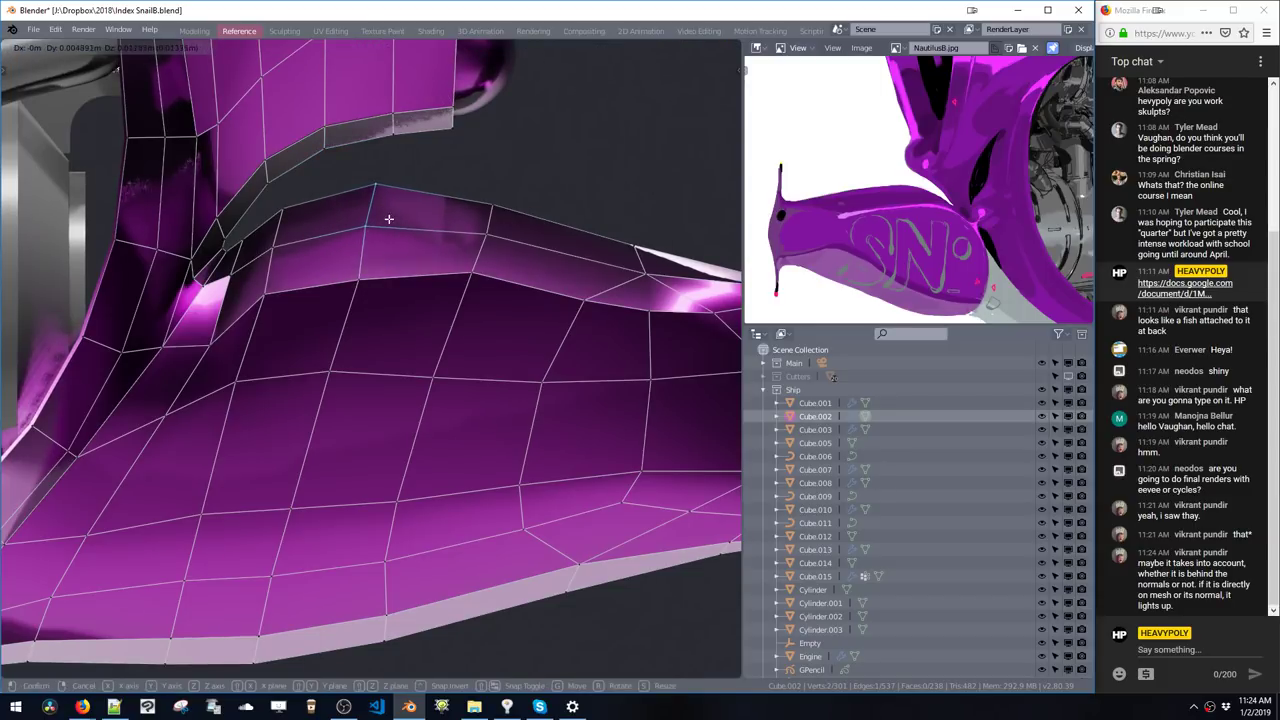
click(389, 218)
drag(507, 238, 514, 242)
key(g)
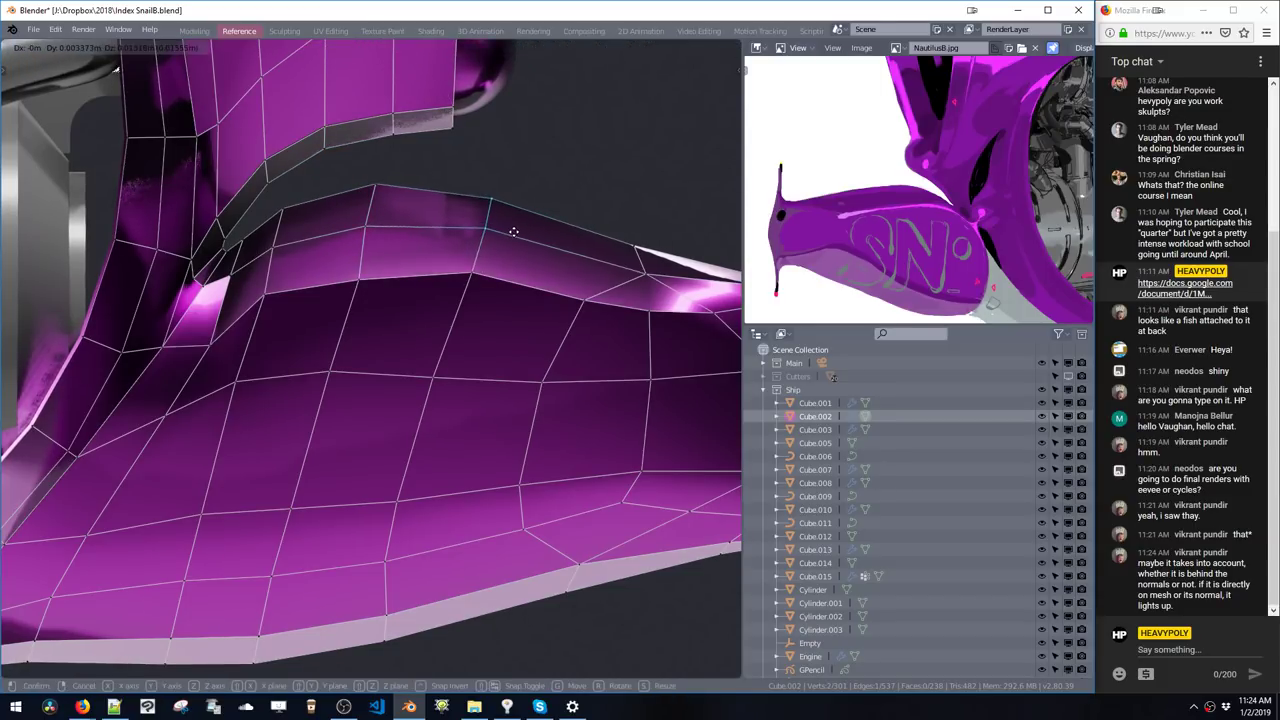
click(515, 236)
shift+middle_drag(566, 257, 477, 237)
drag(518, 216, 578, 270)
key(g)
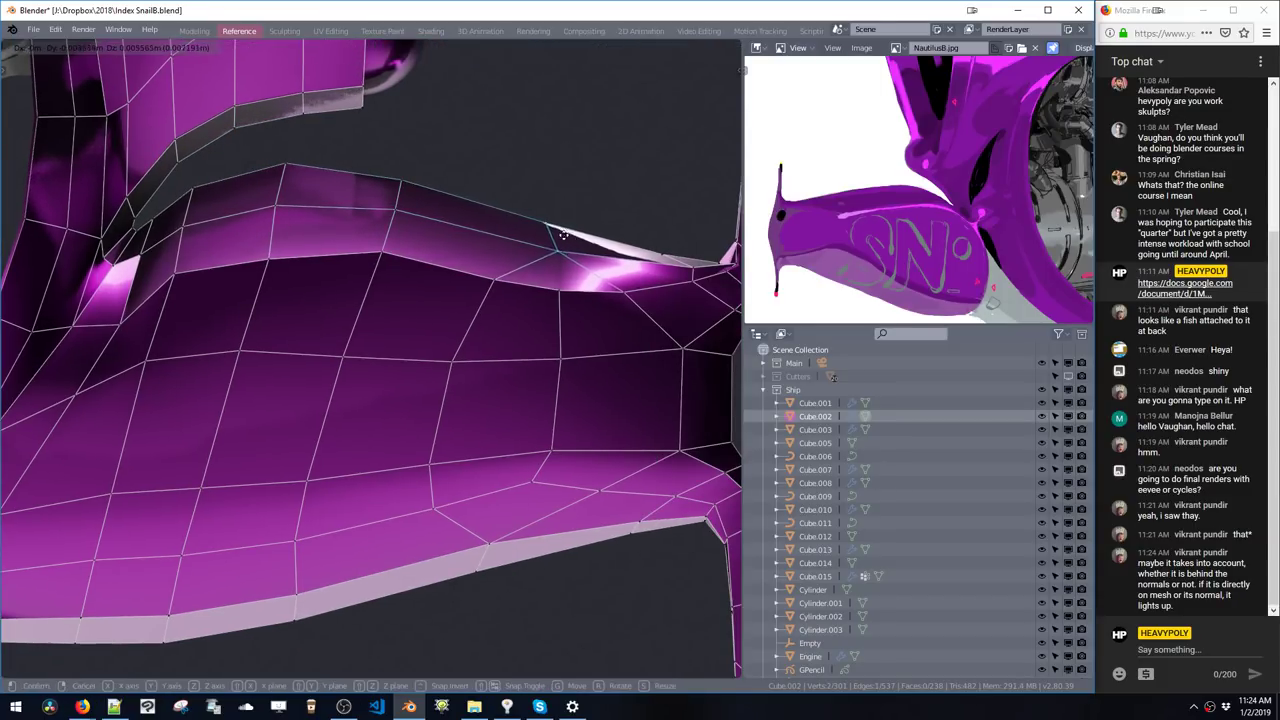
click(483, 223)
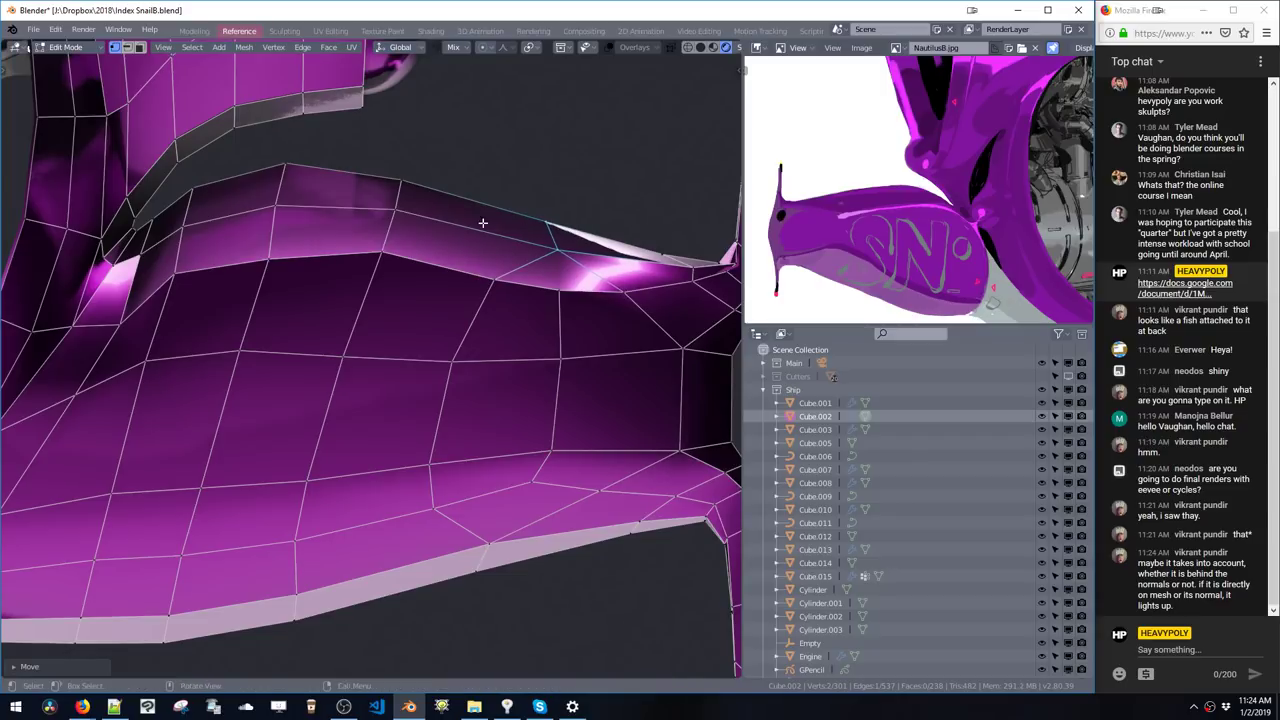
- Return the purple body to Object Mode and turn its subdivision smoothing back on
click(309, 225)
key(space)
click(342, 281)
shift+middle_drag(329, 248, 408, 299)
key(Tab)
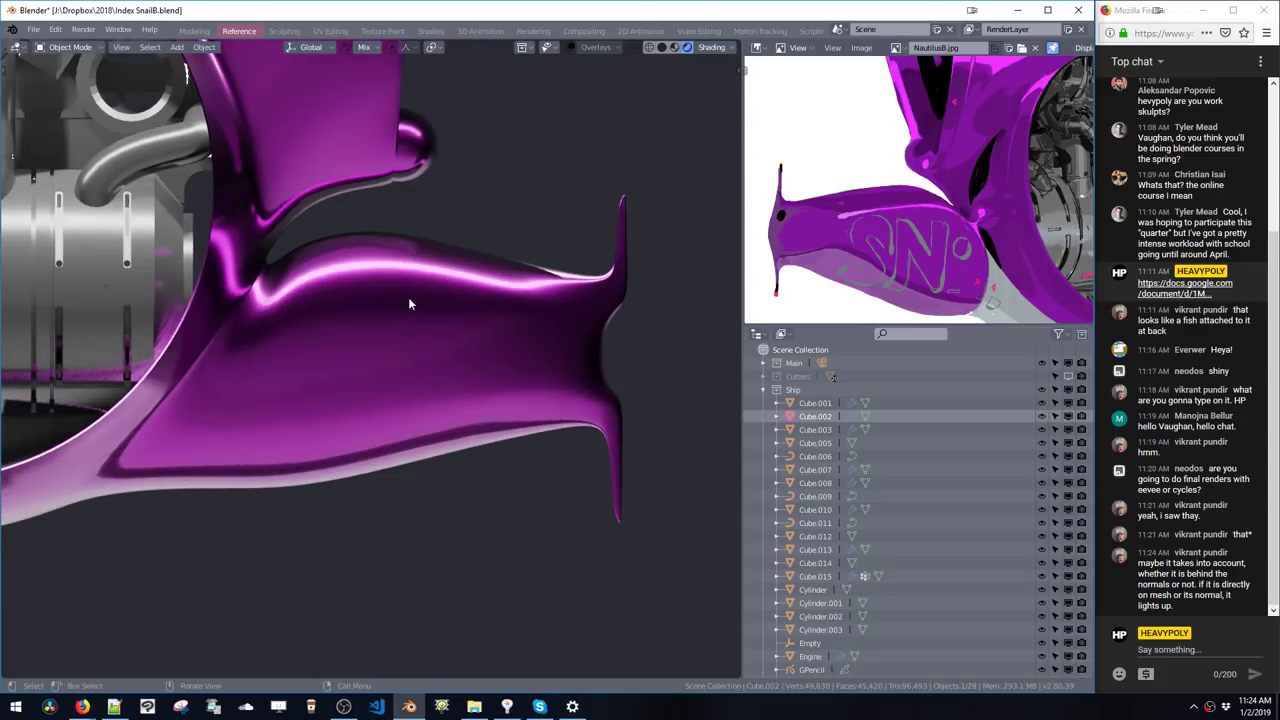
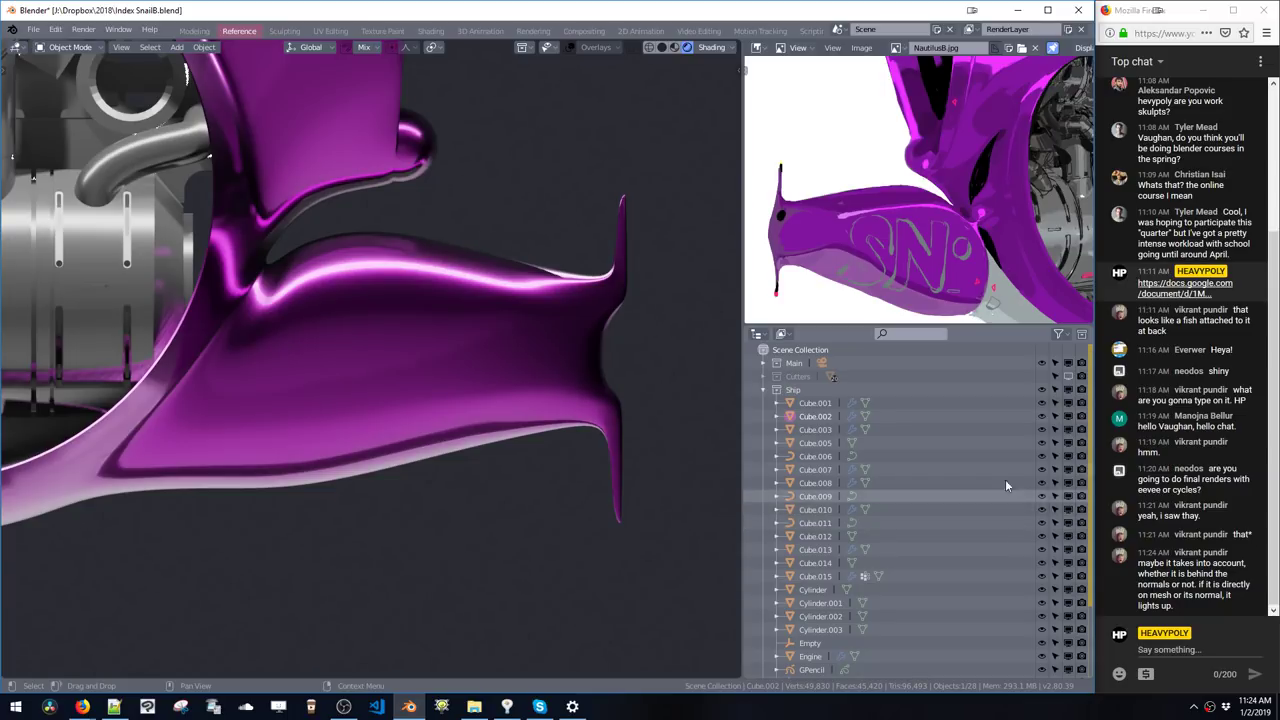
- Inspect the smoothed fin from several angles, and reopen the purple body's mesh for vertex editing without subdivision
shift+middle_drag(420, 291, 511, 293)
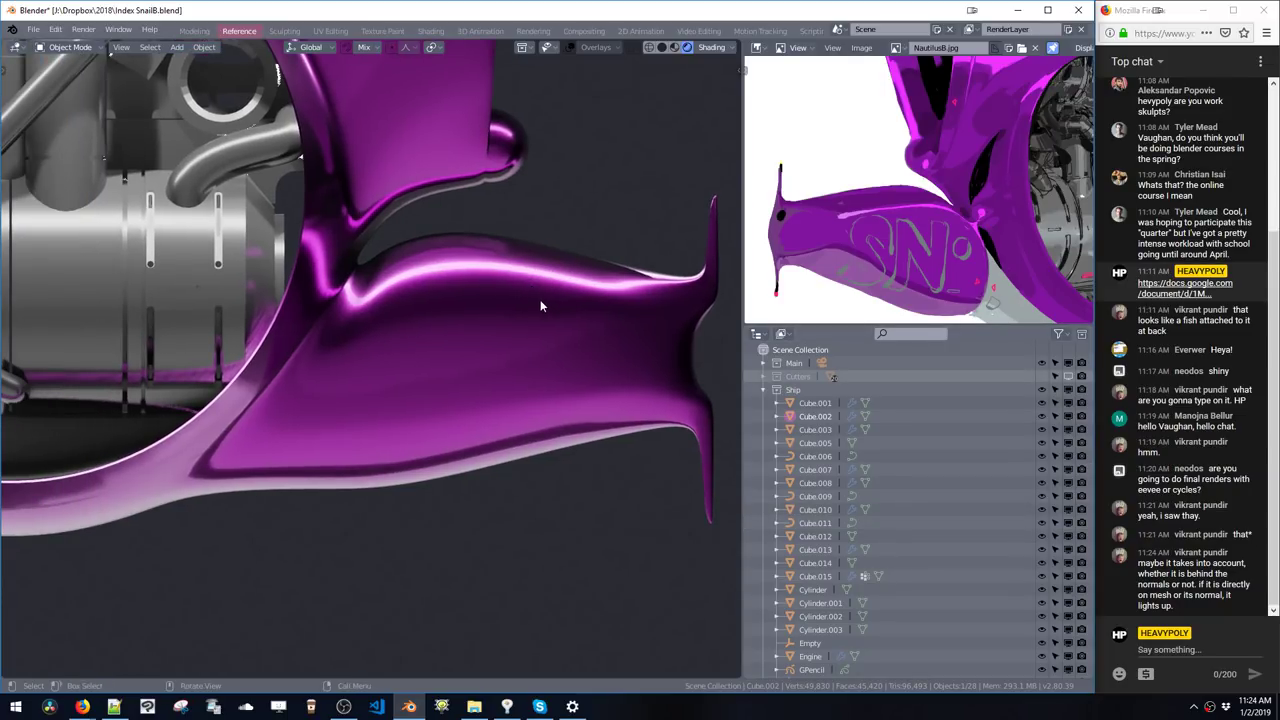
middle_drag(536, 300, 389, 232)
scroll(465, 273, down, 4)
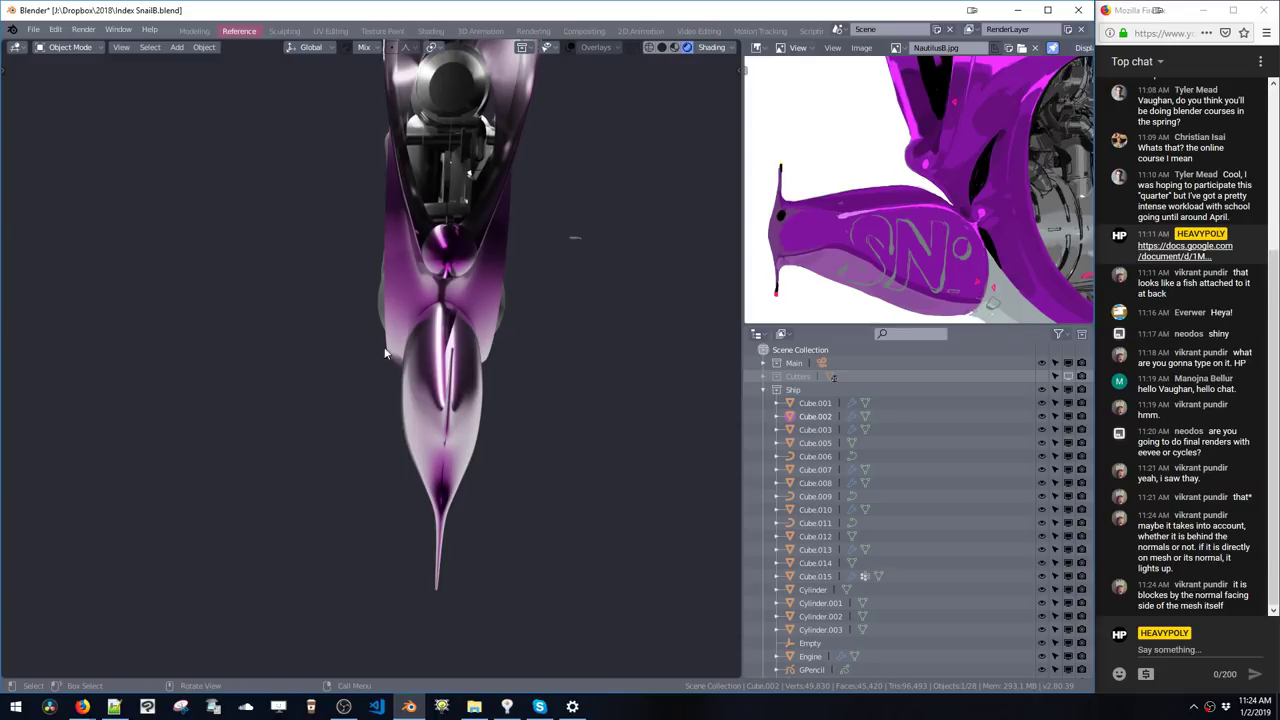
middle_drag(363, 305, 408, 263)
scroll(520, 243, up, 4)
key(space)
click(366, 194)
middle_drag(366, 194, 400, 180)
key(Tab)
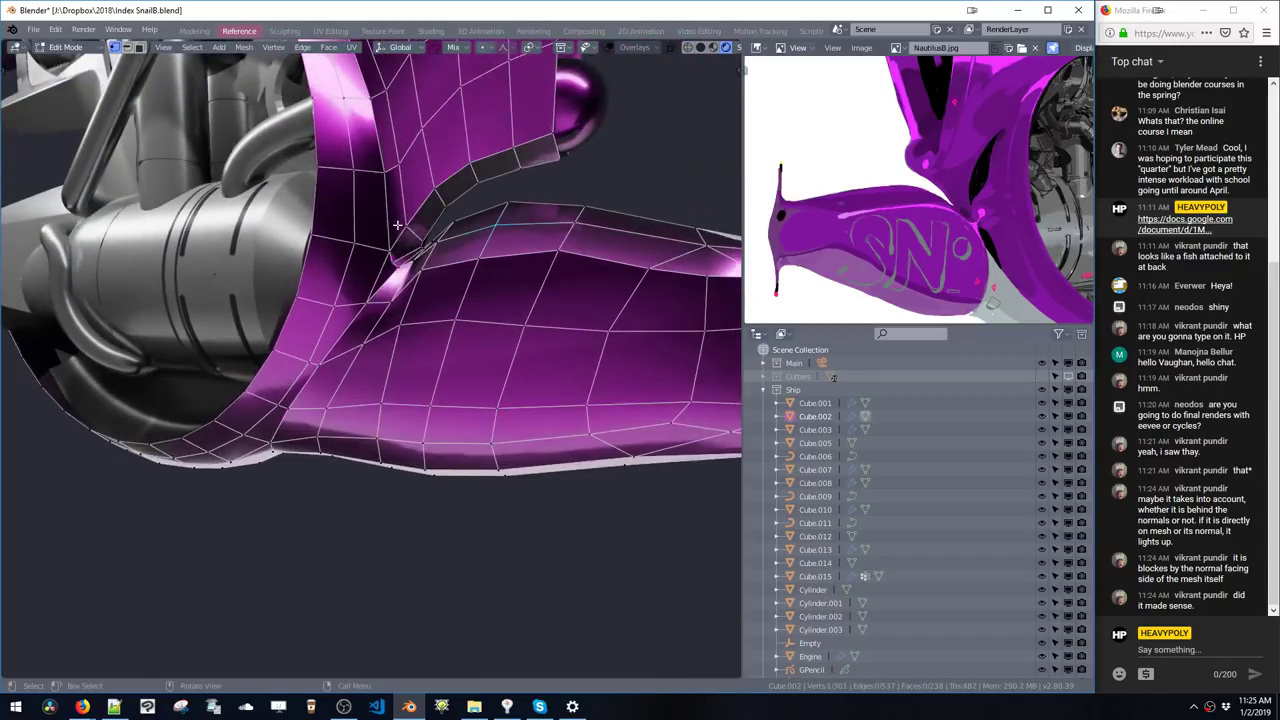
- Dissolve the short edge in the notch between the upper and lower fins and check it with subdivision on
middle_drag(395, 230, 417, 270)
scroll(417, 270, up, 3)
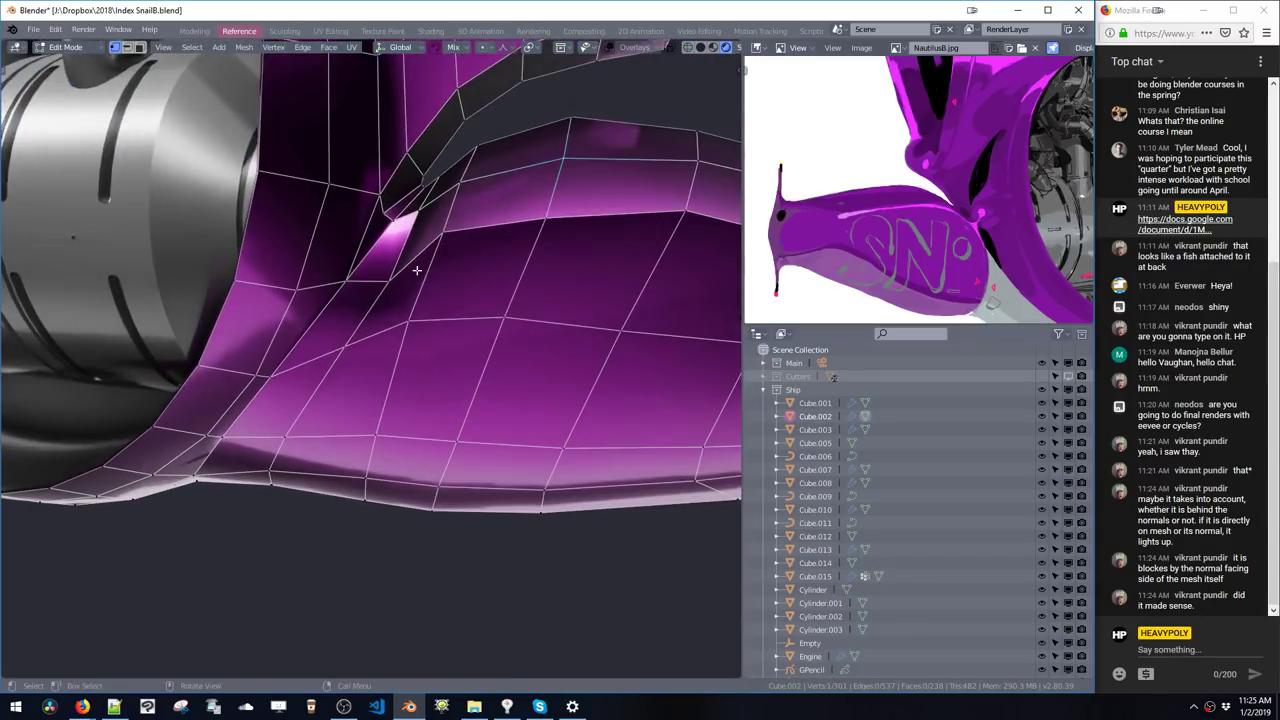
key(space)
click(391, 192)
click(394, 204)
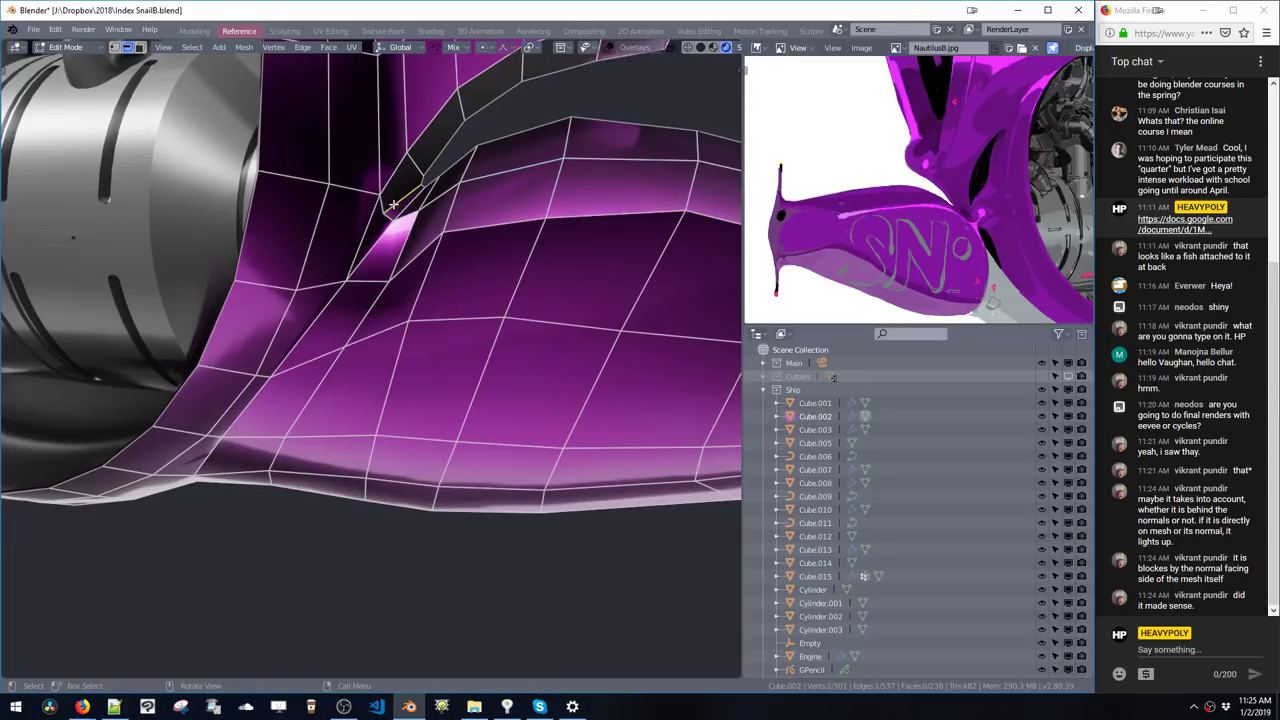
key(ctrl+x)
key(Tab)
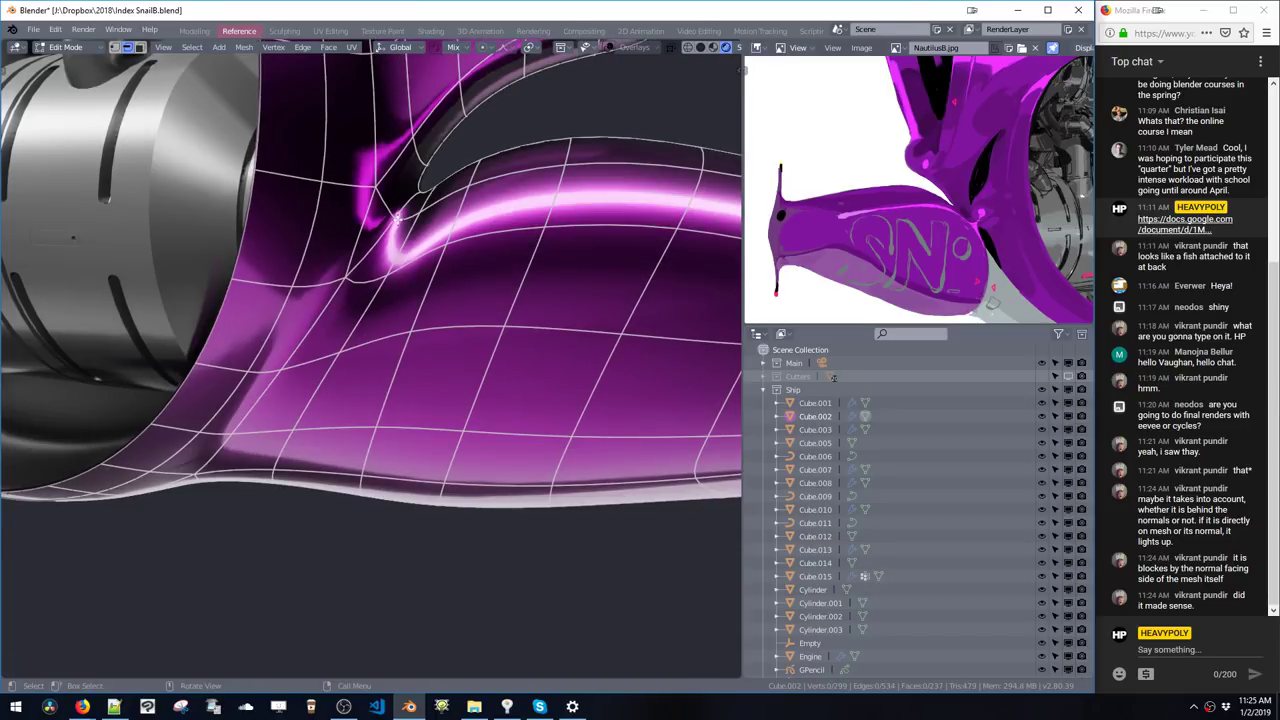
middle_drag(398, 218, 408, 294)
key(Tab)
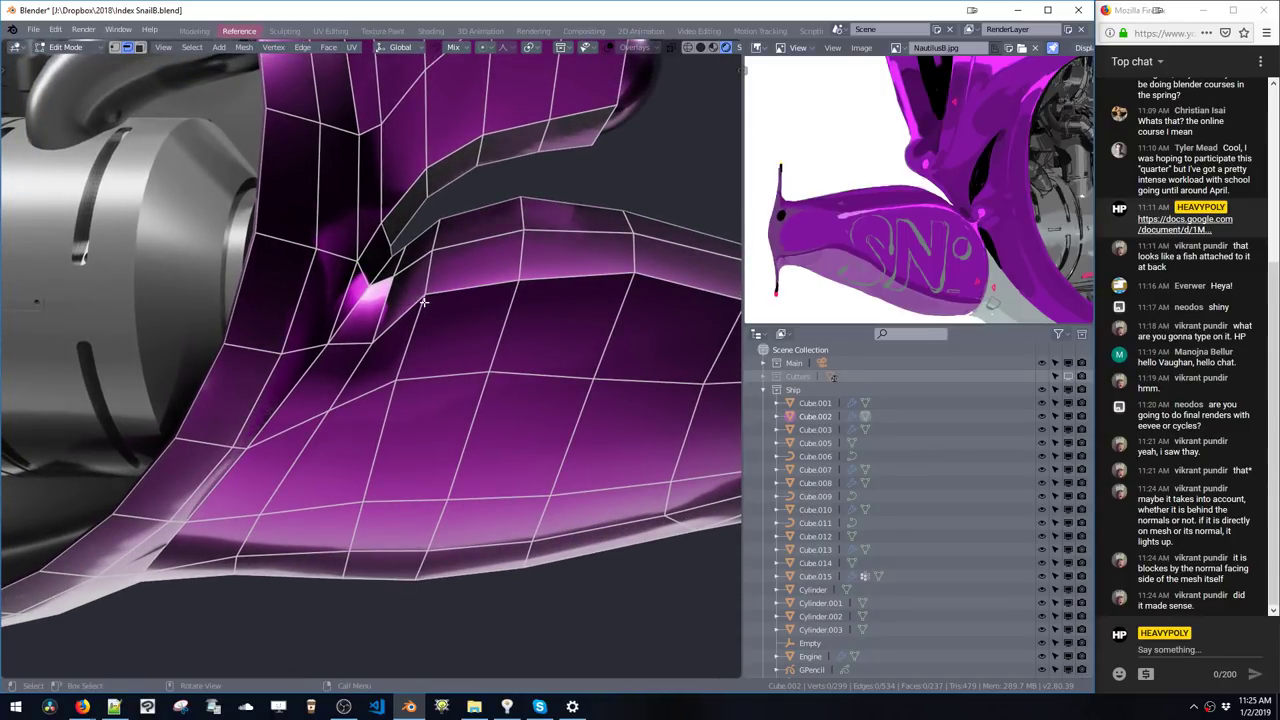
- Knife a new edge from the lower fin's upper corner to the body junction and dissolve the redundant edge there
key(k)
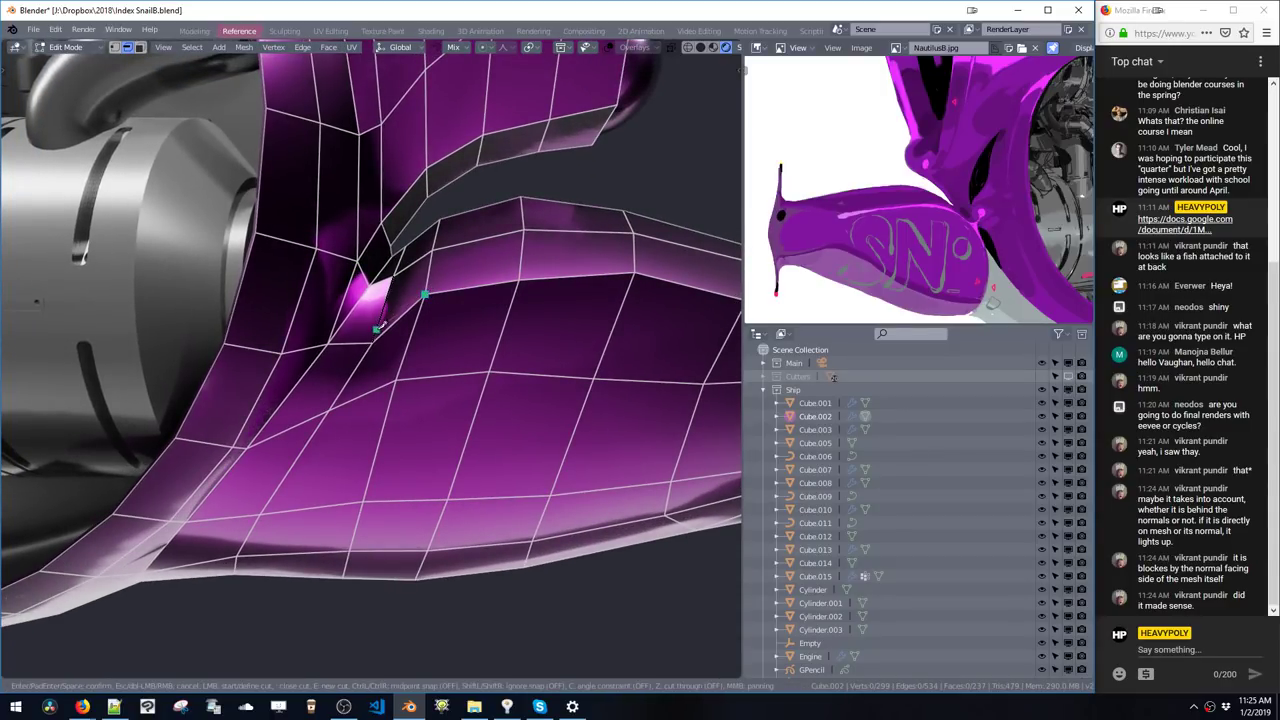
click(328, 344)
key(space)
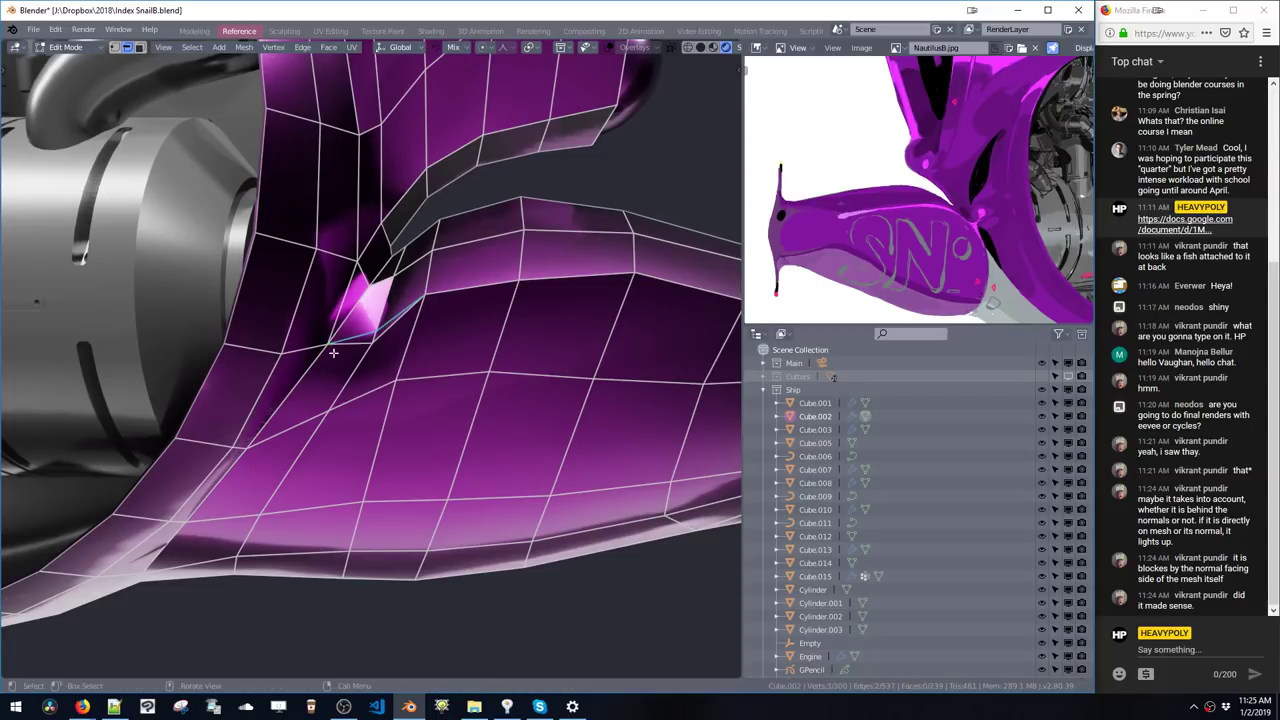
click(385, 334)
key(ctrl+x)
key(Tab)
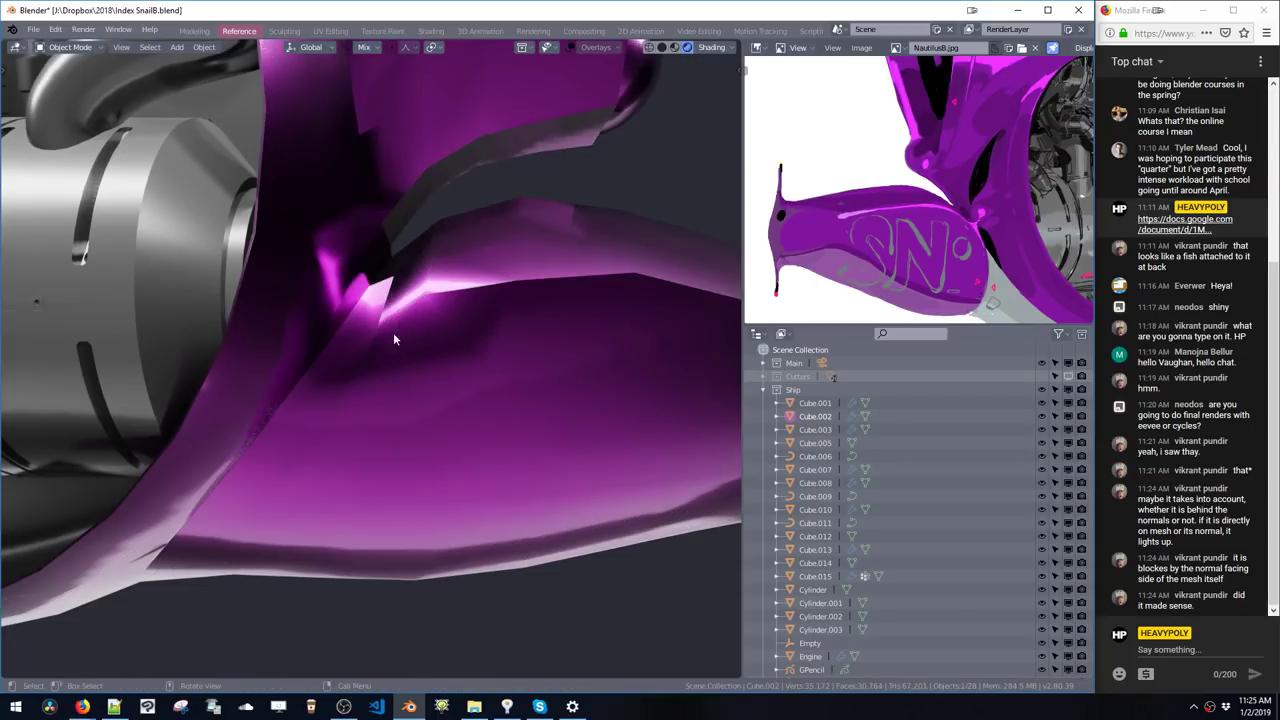
key(Tab)
middle_drag(393, 332, 435, 333)
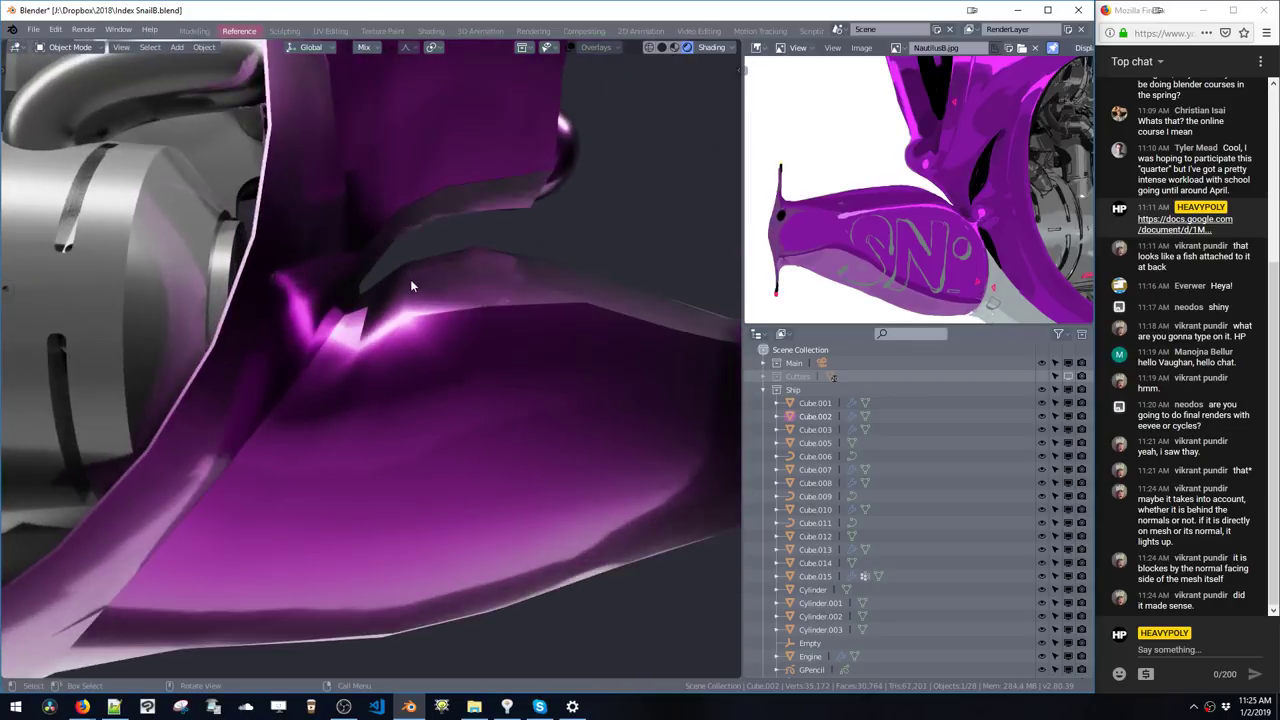
- Try dissolving individual edges around the inner corner where the two fins meet
key(Tab)
key(ctrl+x)
key(ctrl+z)
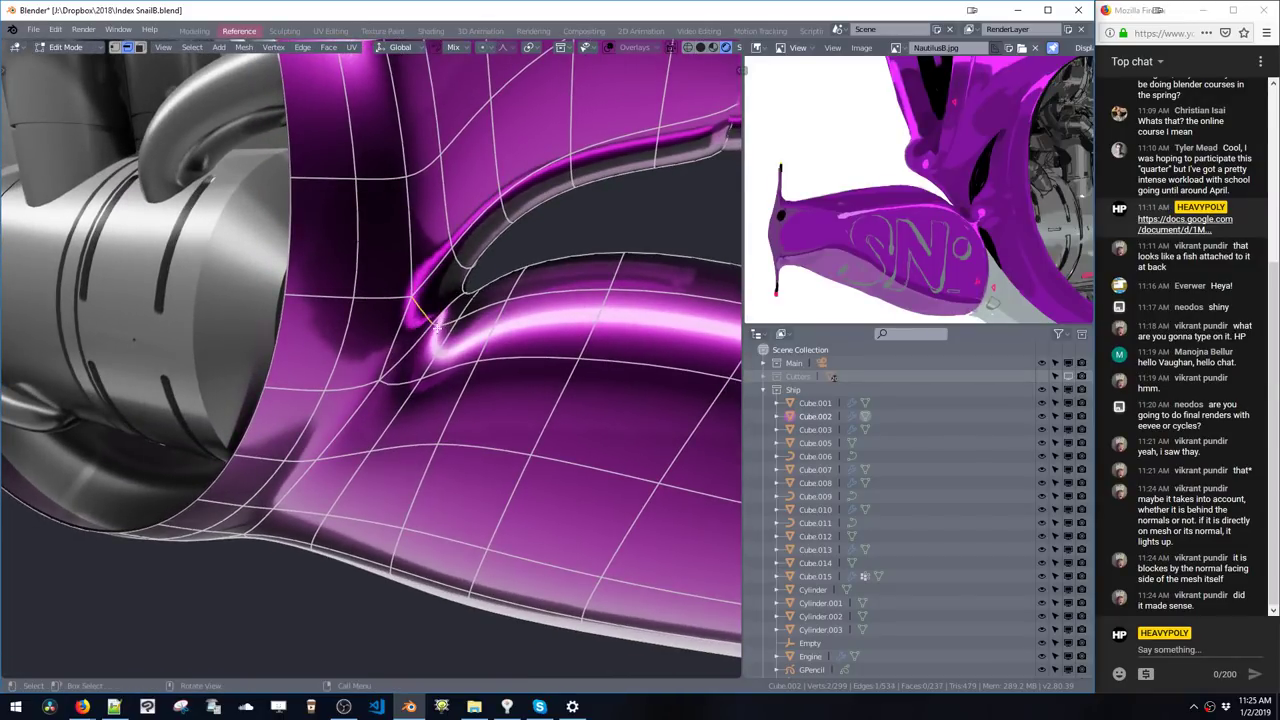
key(ctrl+x)
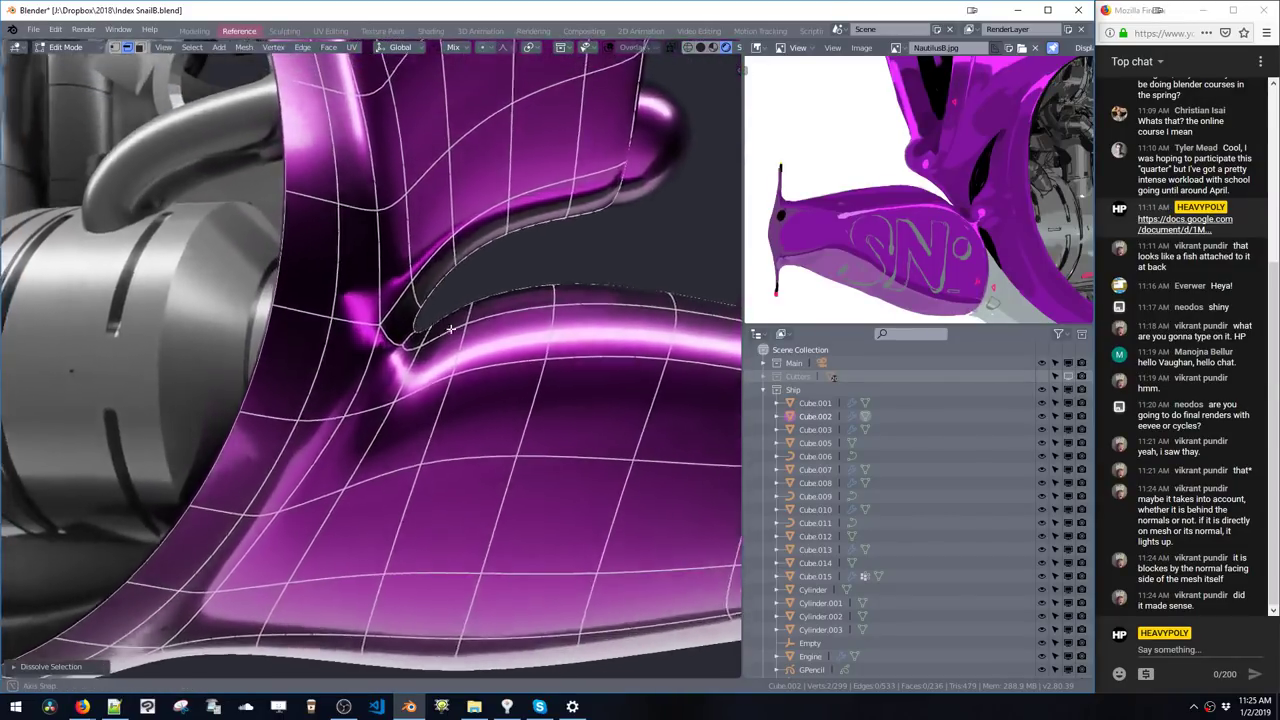
key(ctrl+z)
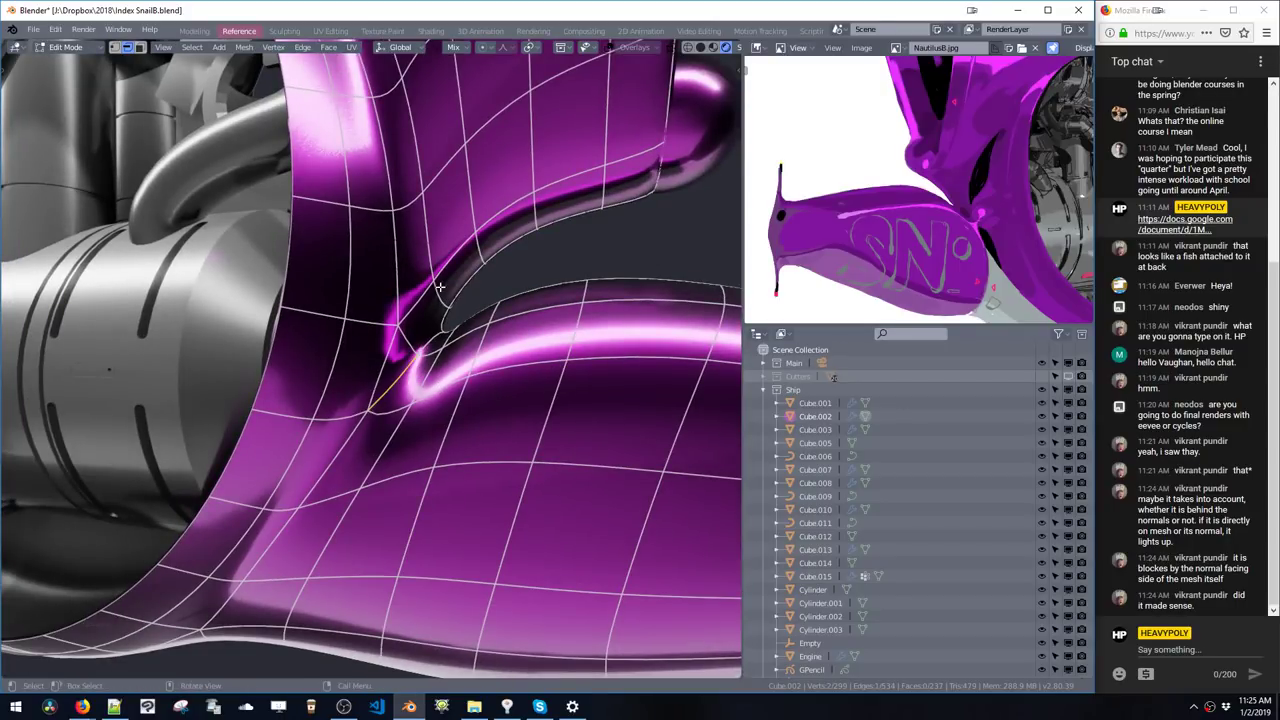
- Try eliminating the small quad at the inner corner between the fins and check the result with subdivision on
middle_drag(391, 342, 410, 356)
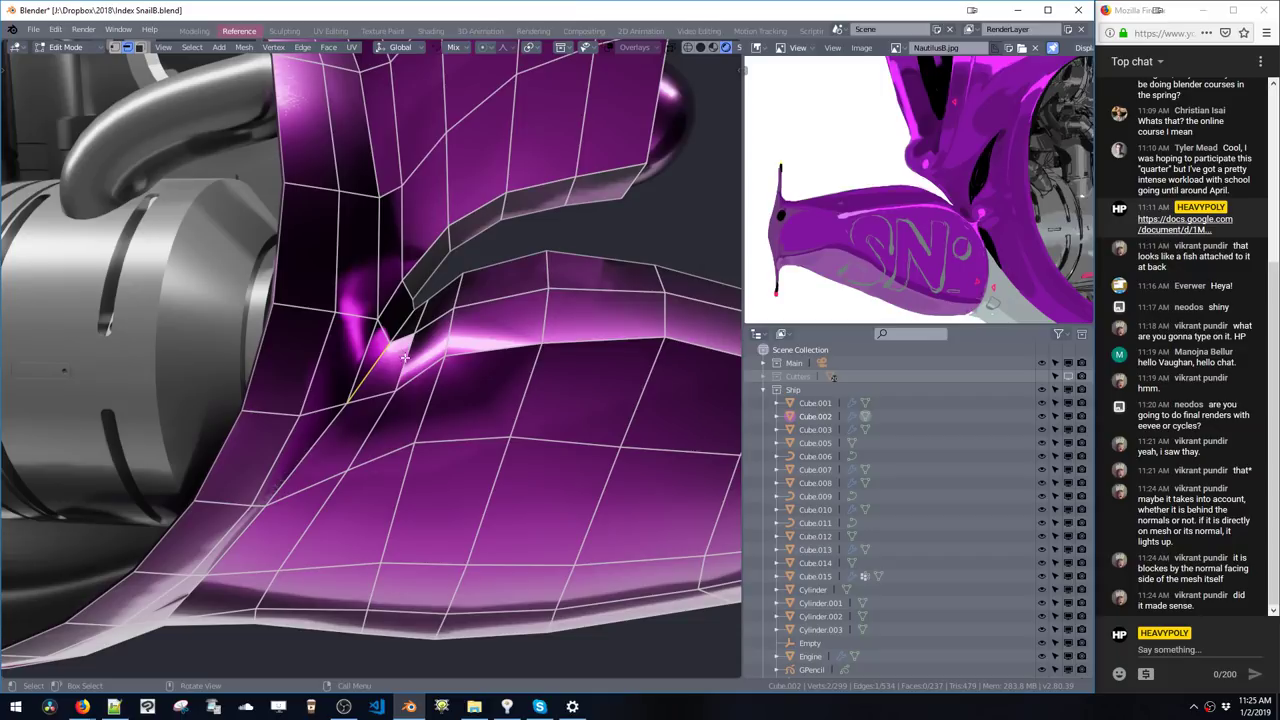
key(space)
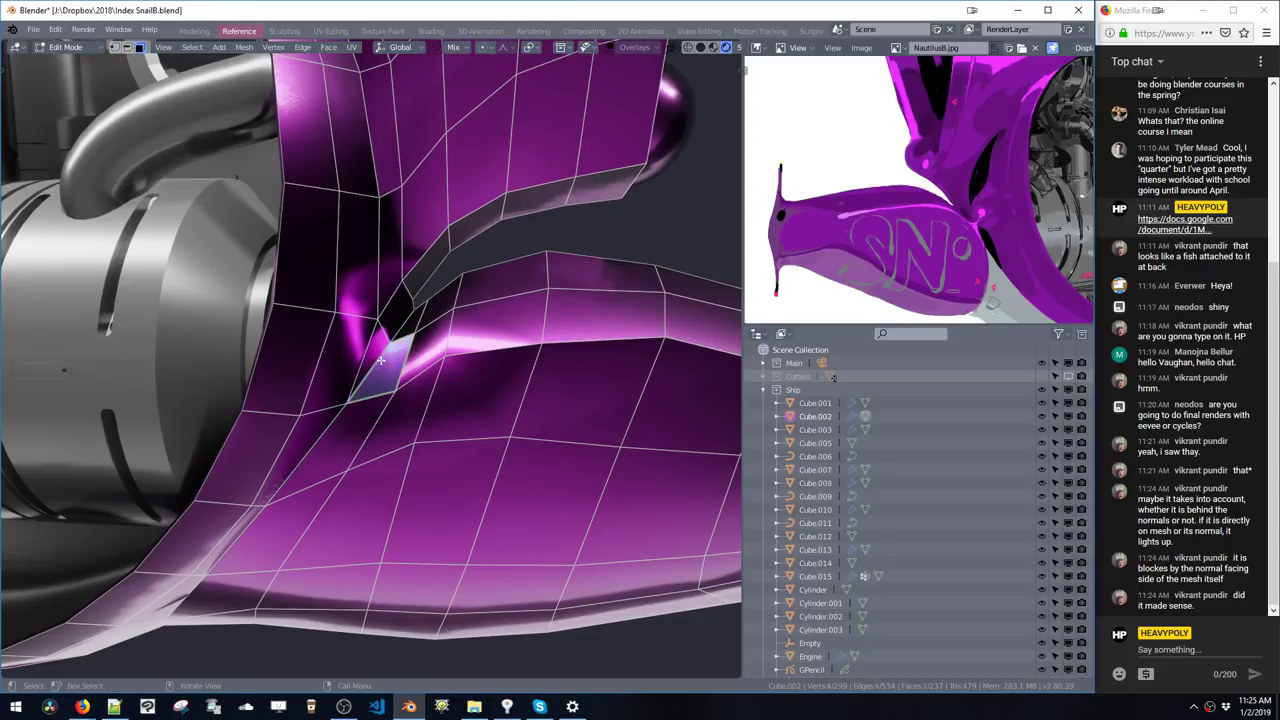
key(space)
double_click(392, 338)
key(space)
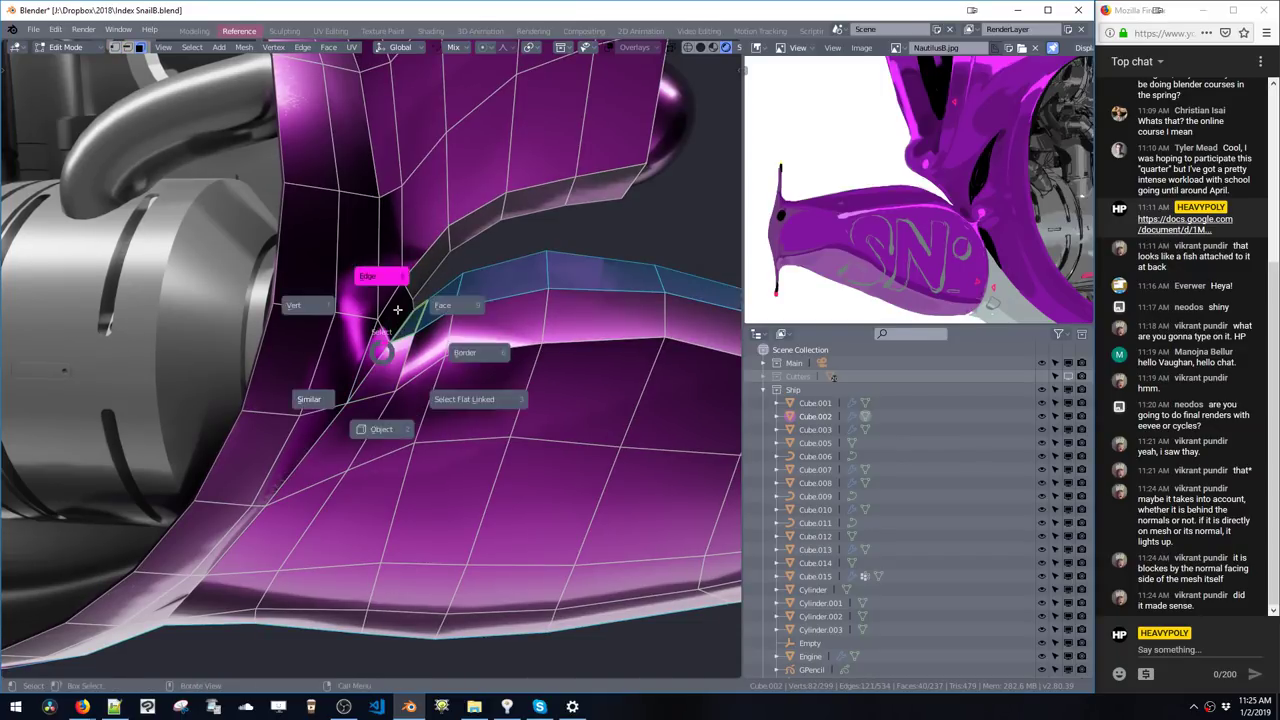
click(392, 337)
key(shift+x)
middle_drag(377, 362, 428, 308)
key(Tab)
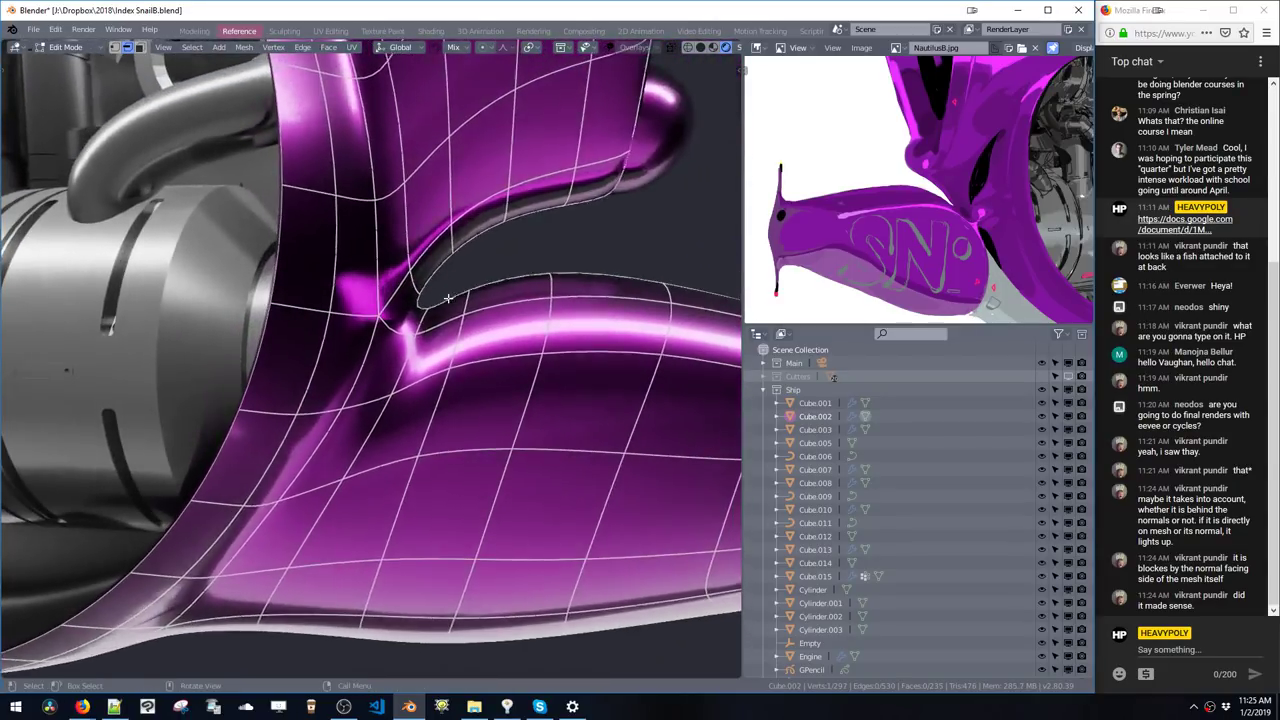
key(Tab)
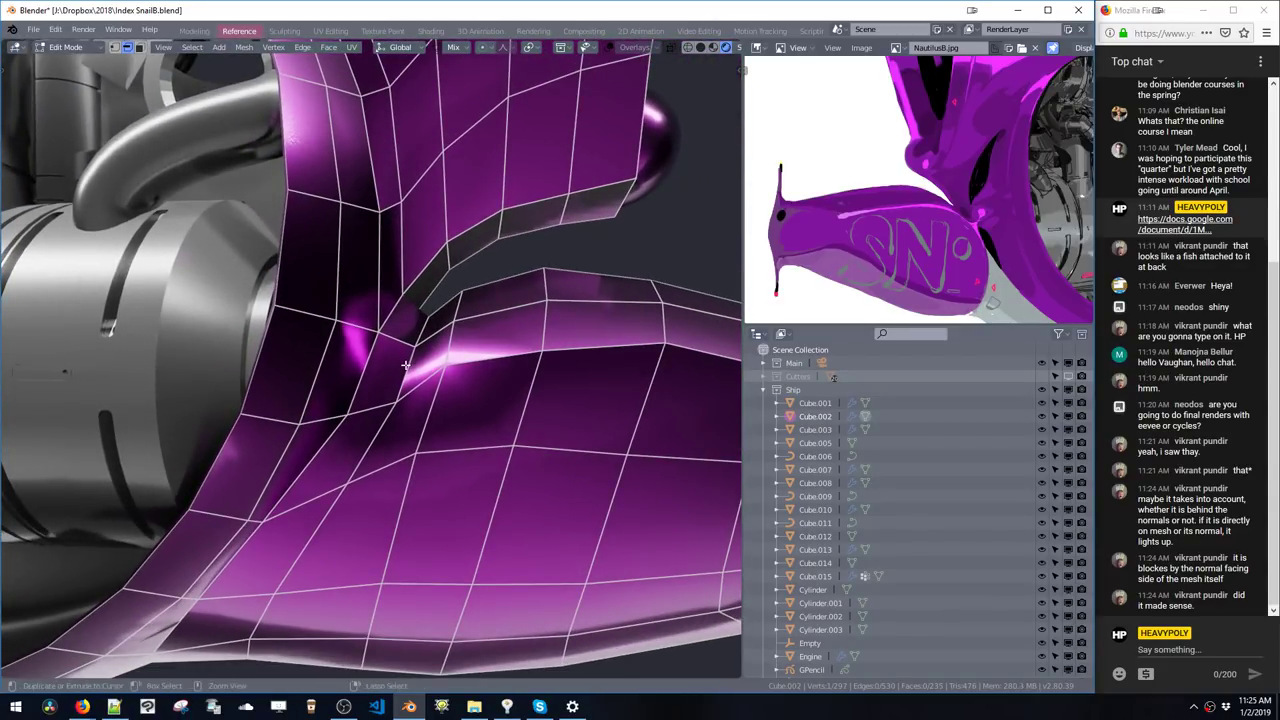
key(ctrl+z)
- Knife a new edge across the small corner quad to the vertex at the body junction and dissolve the redundant edge beside it
mouse_move(401, 372)
middle_down()
mouse_move(413, 358)
mouse_move(411, 376)
middle_up()
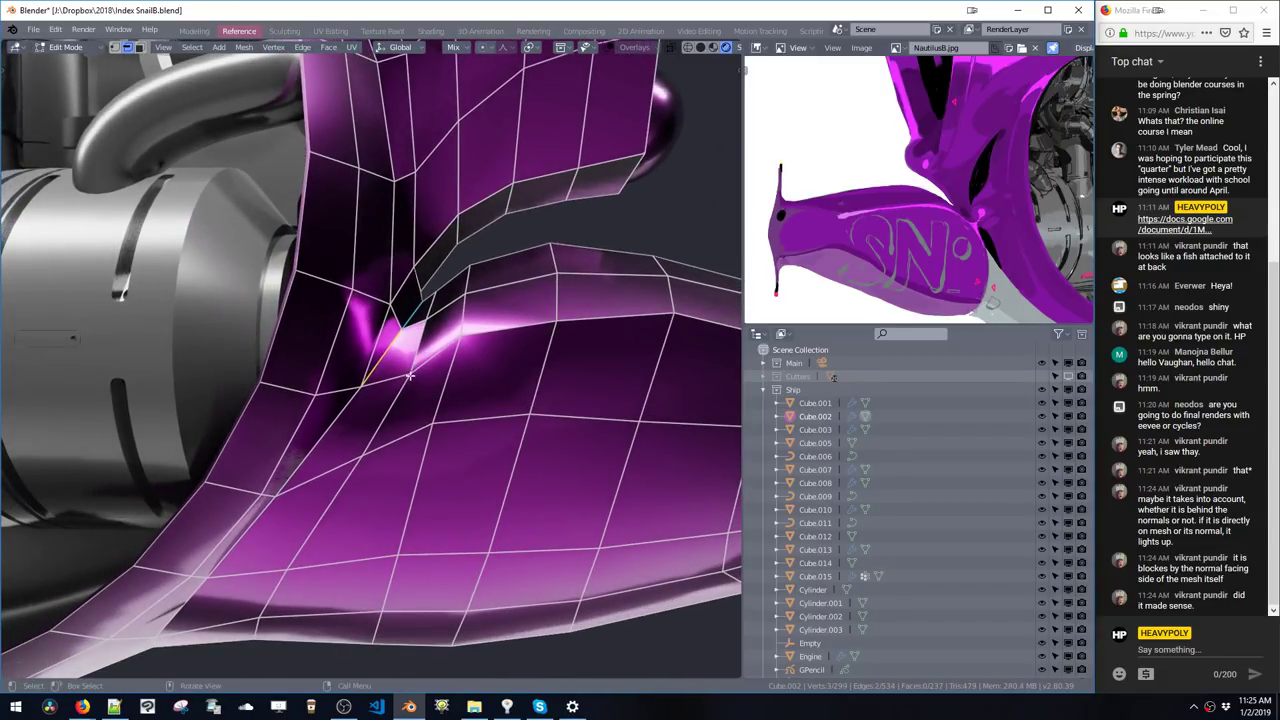
key(k)
middle_drag(393, 316, 396, 369)
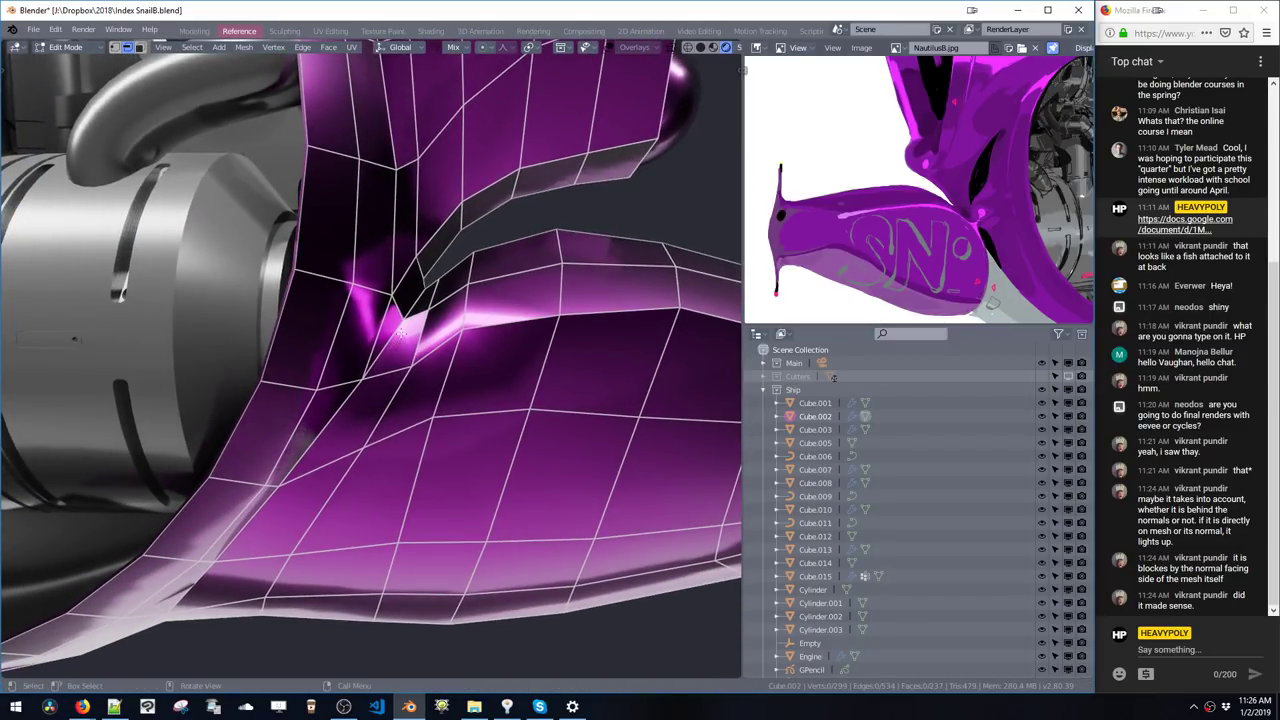
key(k)
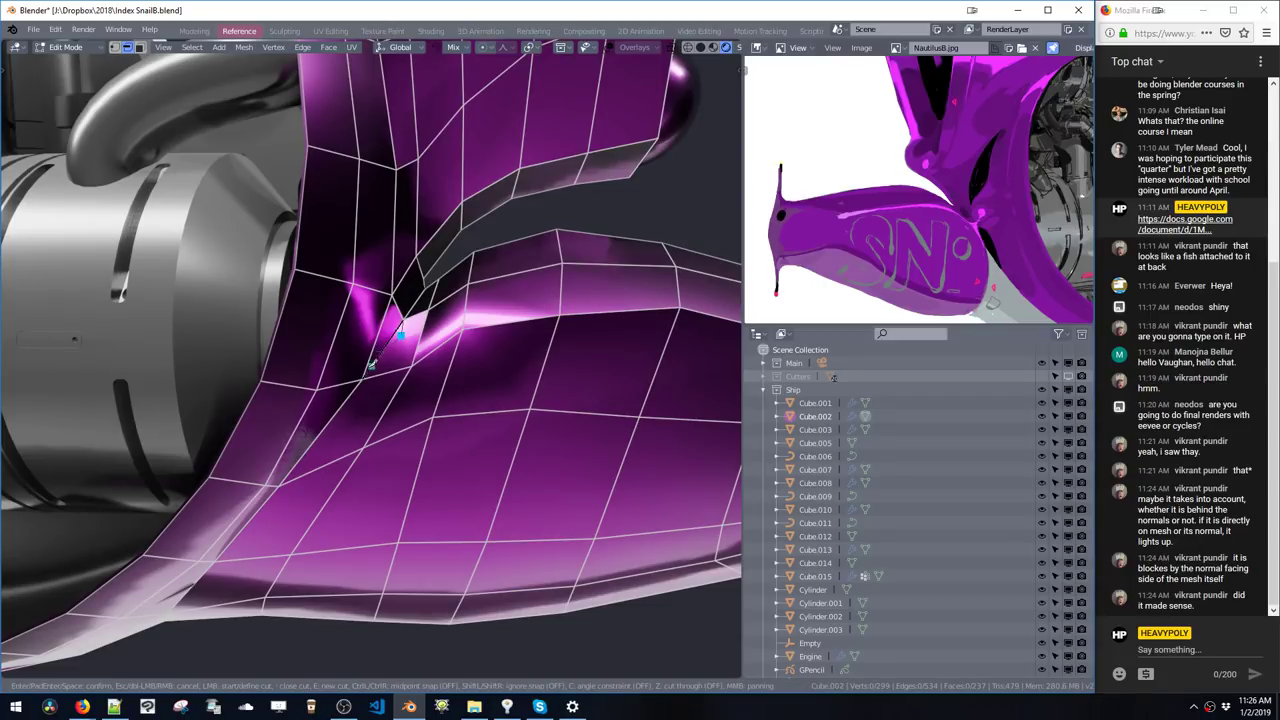
key(Return)
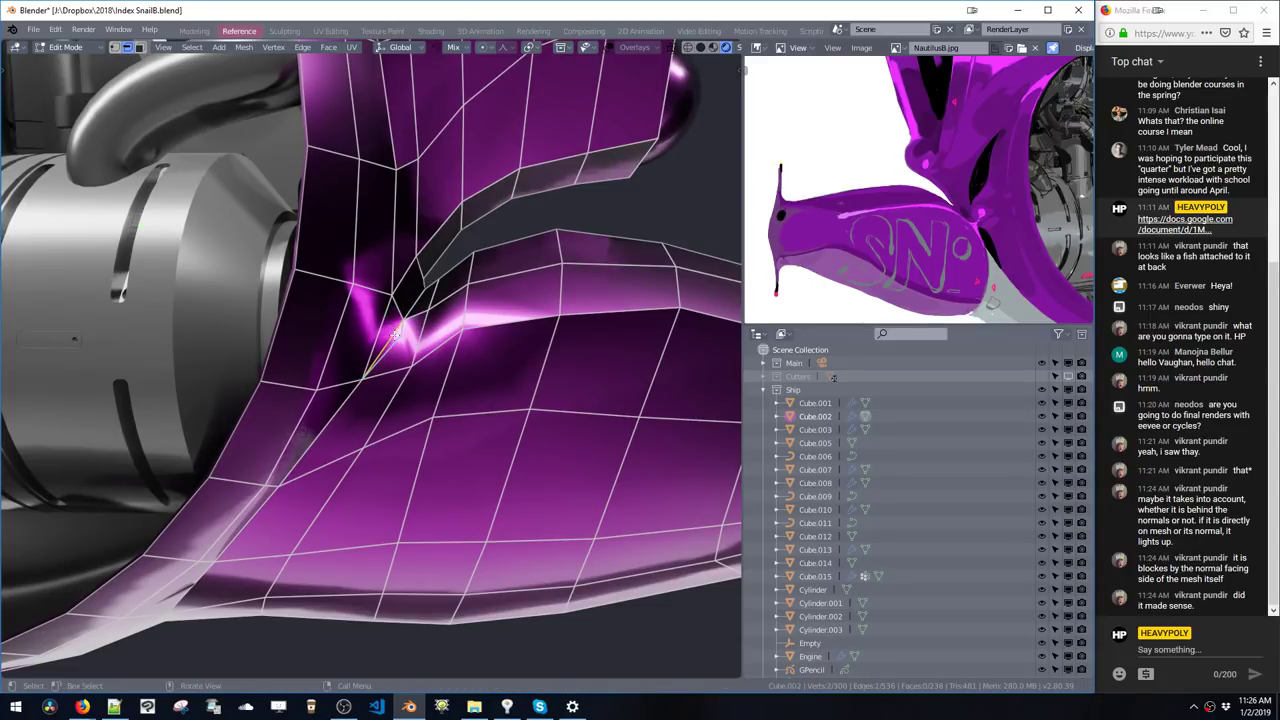
click(381, 329)
key(x)
- Knife a second short edge from the new corner vertex across to the edge bordering the lower fin
key(space)
click(404, 321)
middle_drag(414, 325, 401, 322)
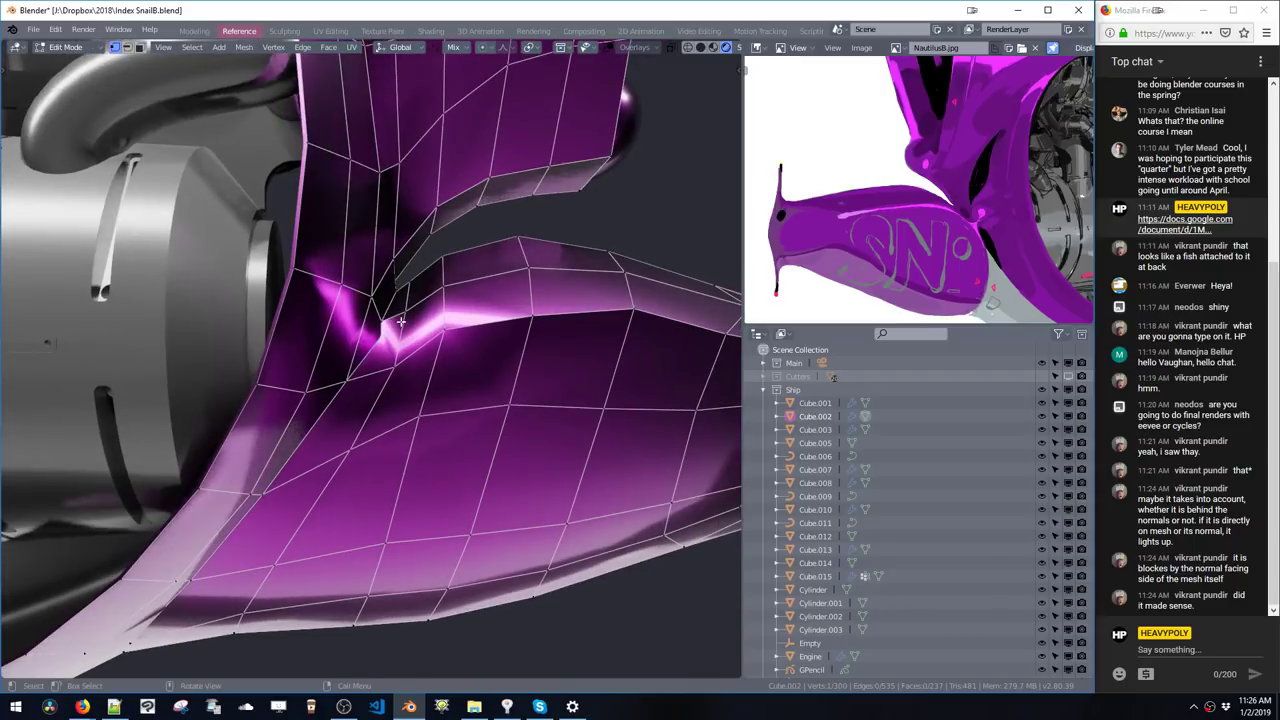
key(k)
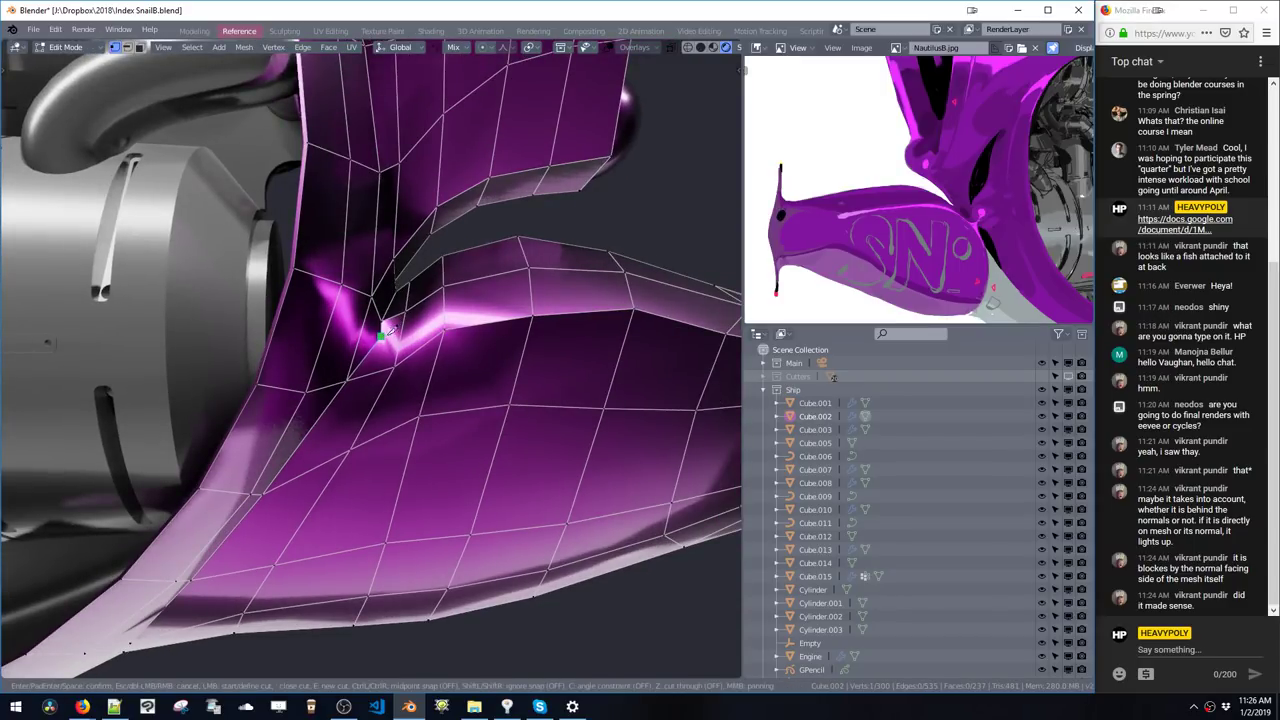
click(405, 313)
key(Return)
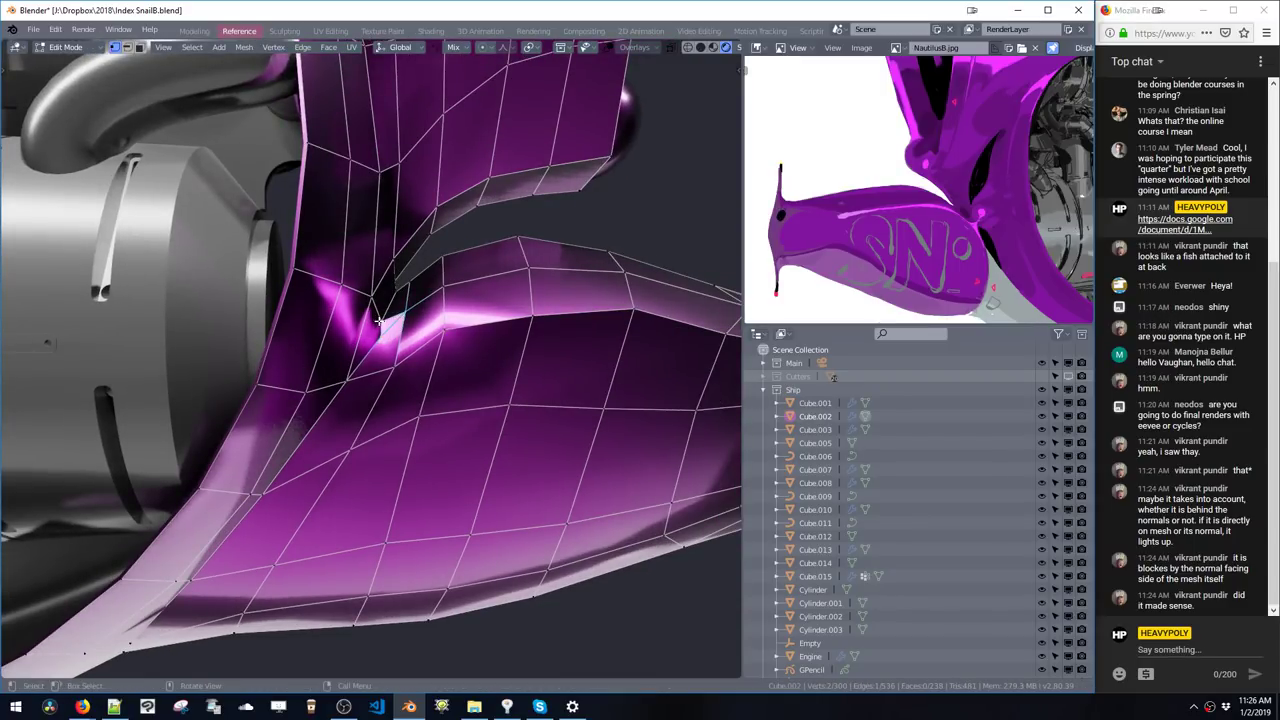
- Reposition the vertex at the inner corner and merge the redundant corner vertices
key(g)
click(381, 322)
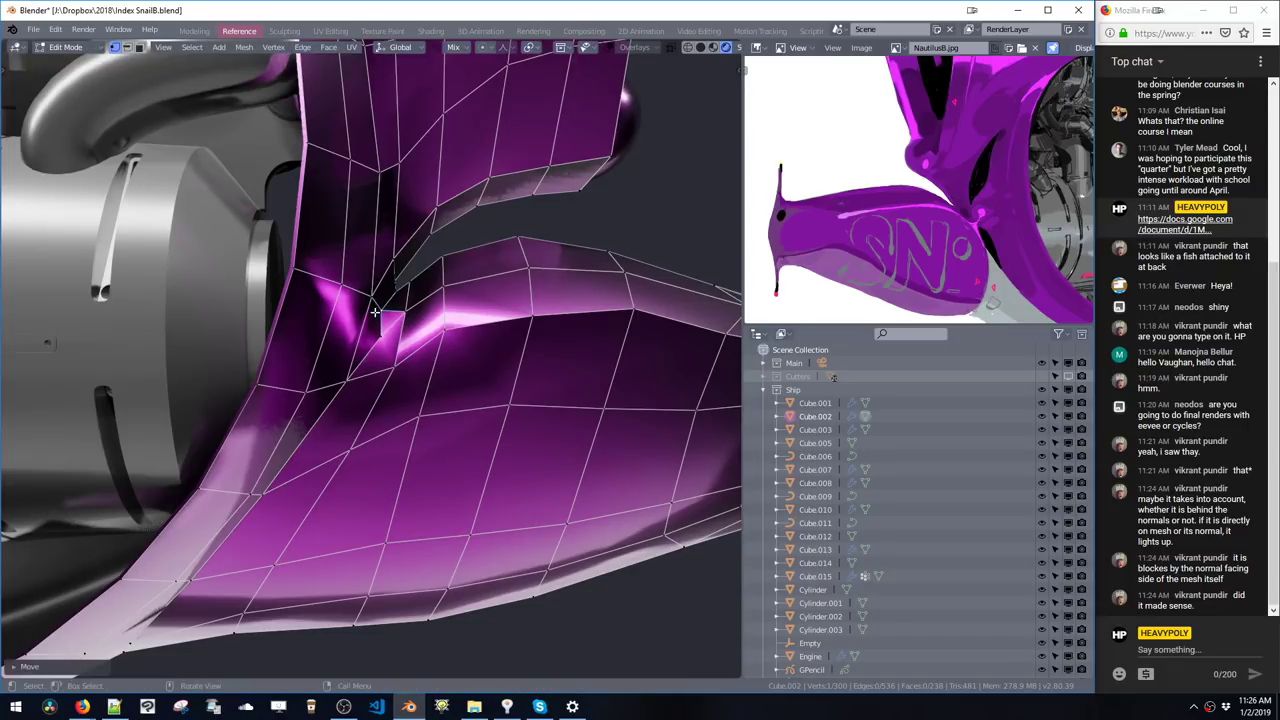
middle_drag(382, 321, 340, 317)
key(alt+m)
key(space)
- Shift the corner vertex along X and adjust its position at the fin junction
middle_drag(455, 318, 427, 339)
key(g)
key(x)
click(462, 345)
key(g)
click(378, 413)
- Select the face loop running along the lower fin's upper edge to examine the edge flow around the corner
key(3)
alt+click(406, 346)
key(Tab)
key(Tab)
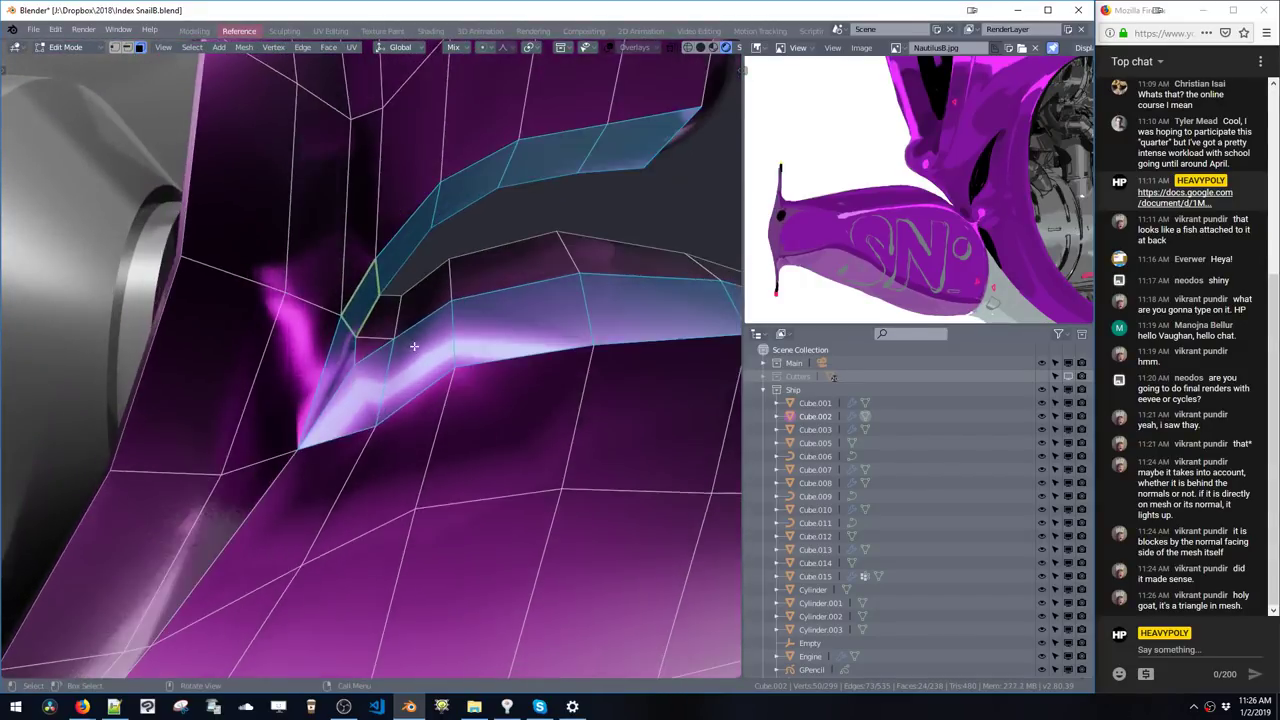
- Dissolve the short edge across the inner corner and adjust the end vertex of the notch
key(space)
middle_drag(379, 345, 411, 317)
key(space)
drag(411, 314, 397, 336)
click(388, 309)
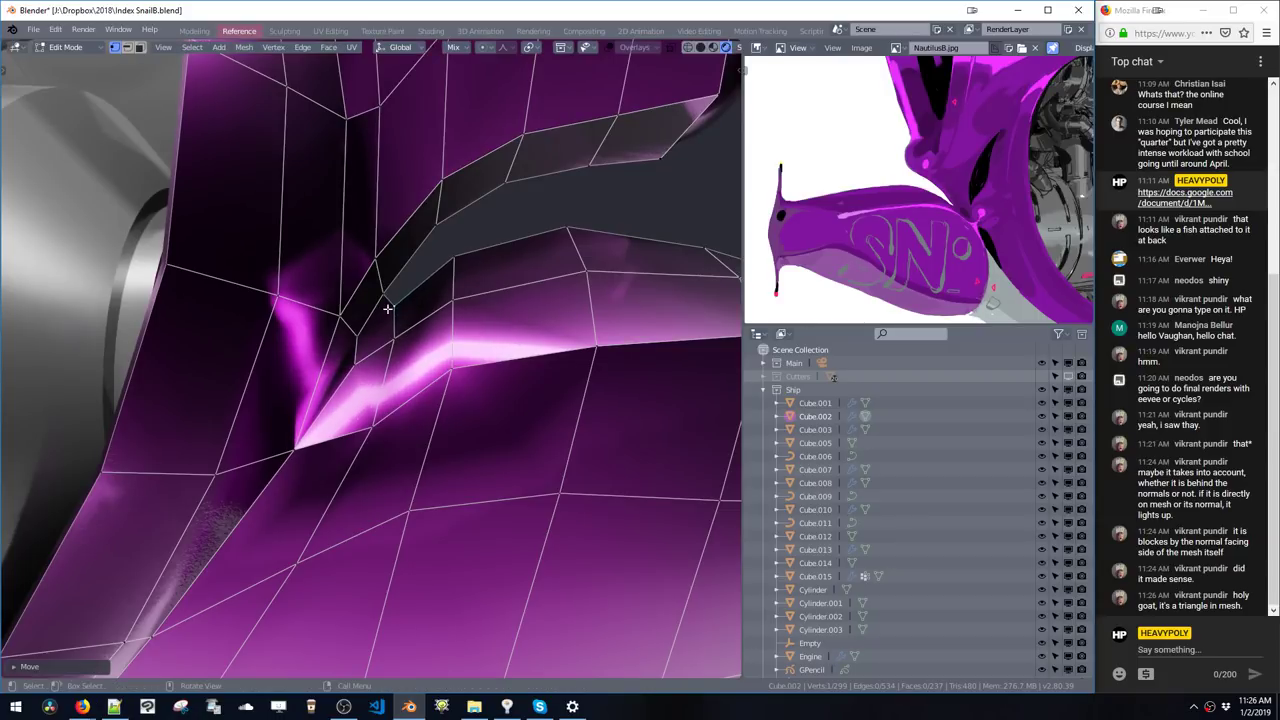
- Move the vertices at the end of the notch down and inward toward the body junction
key(g)
click(370, 314)
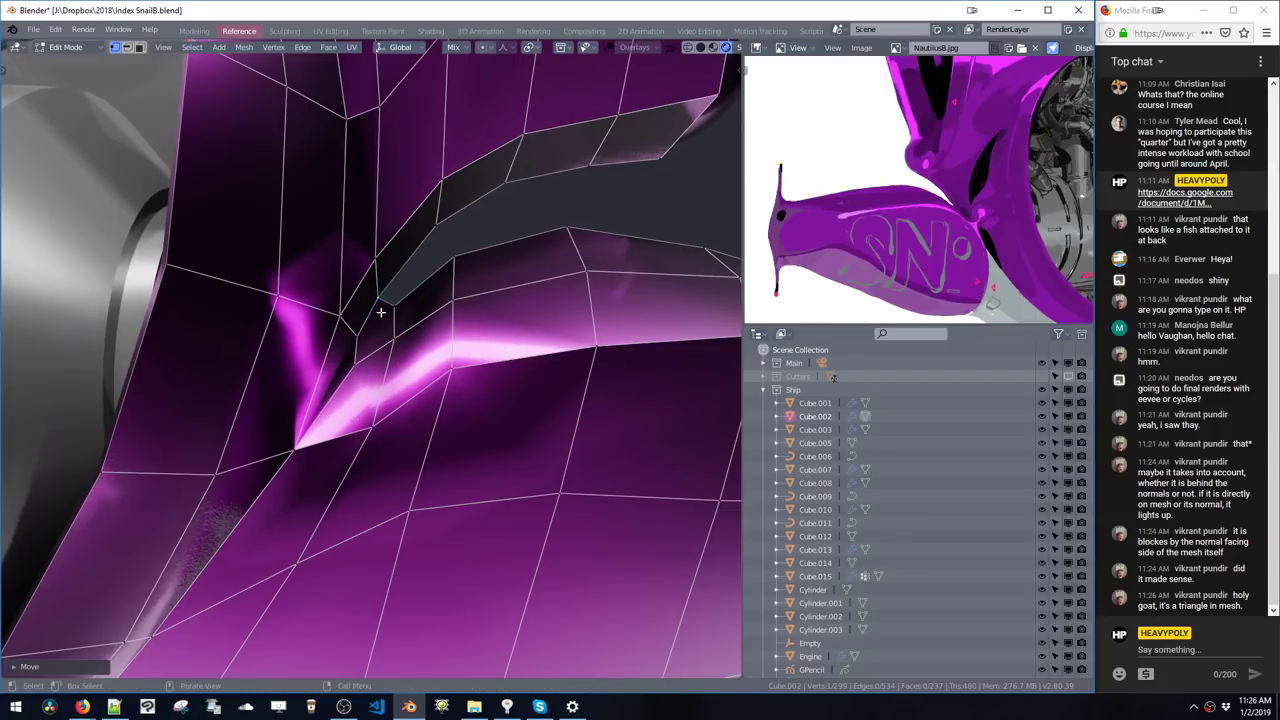
key(g)
click(377, 331)
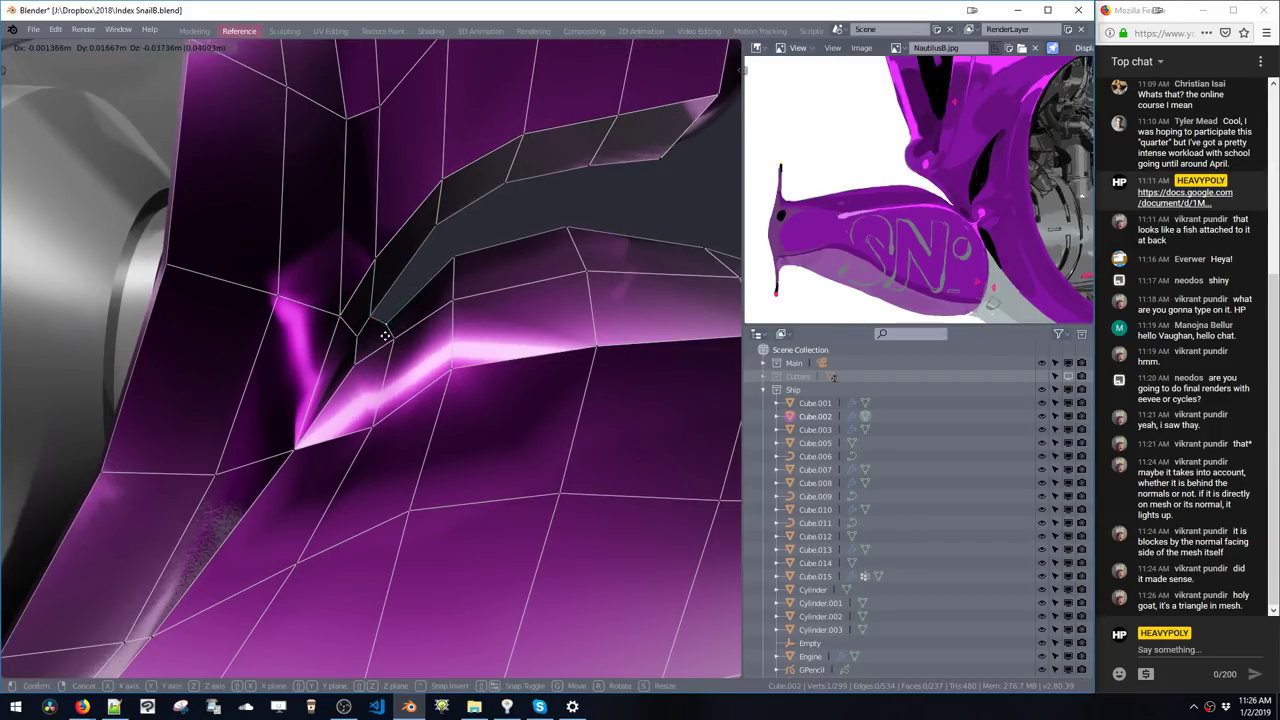
mouse_move(391, 329)
middle_down()
mouse_move(272, 389)
mouse_move(400, 333)
mouse_move(386, 338)
middle_up()
key(Tab)
- Knife an edge from the inner corner vertex to the end of the notch and nudge the notch vertex
key(ctrl+space)
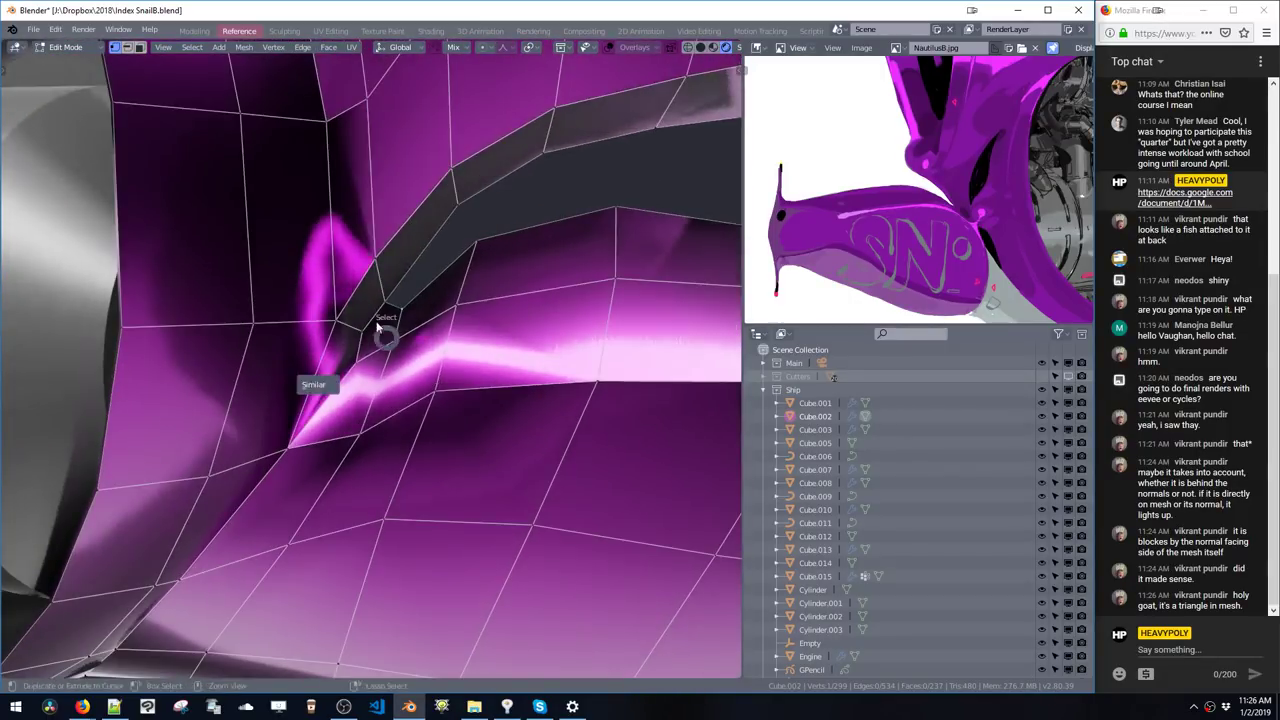
key(k)
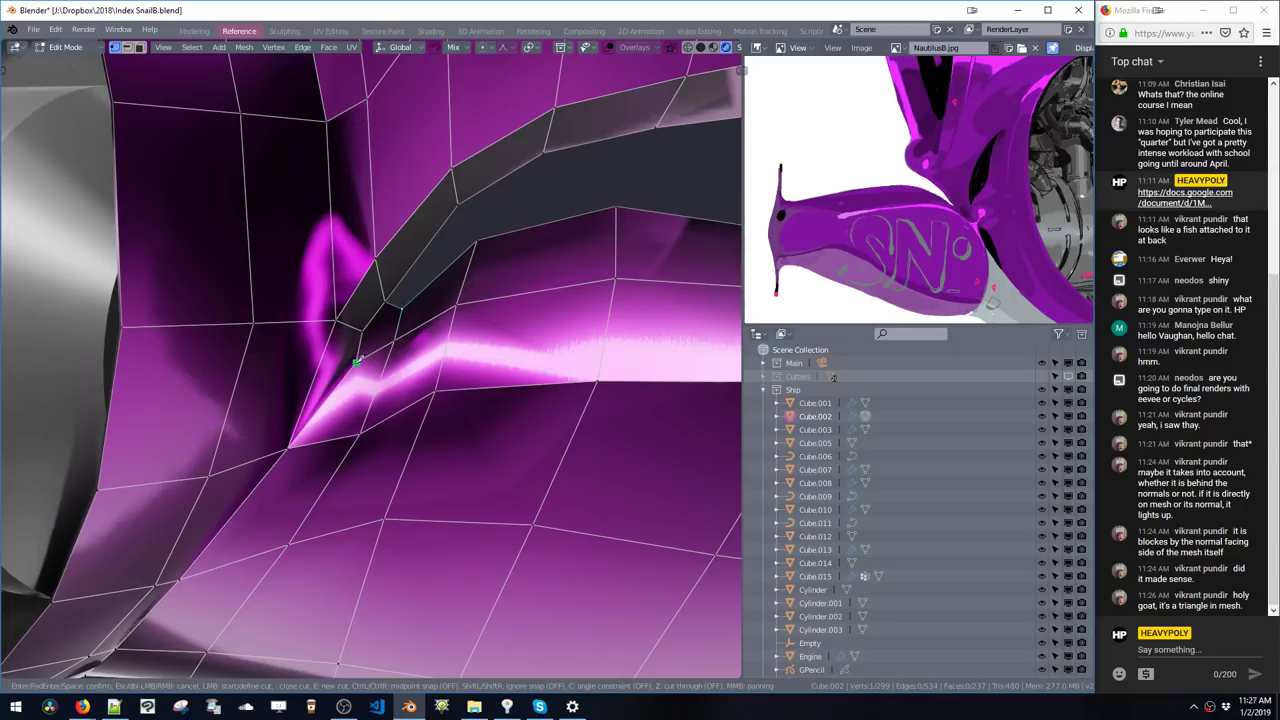
click(396, 304)
key(space)
key(g)
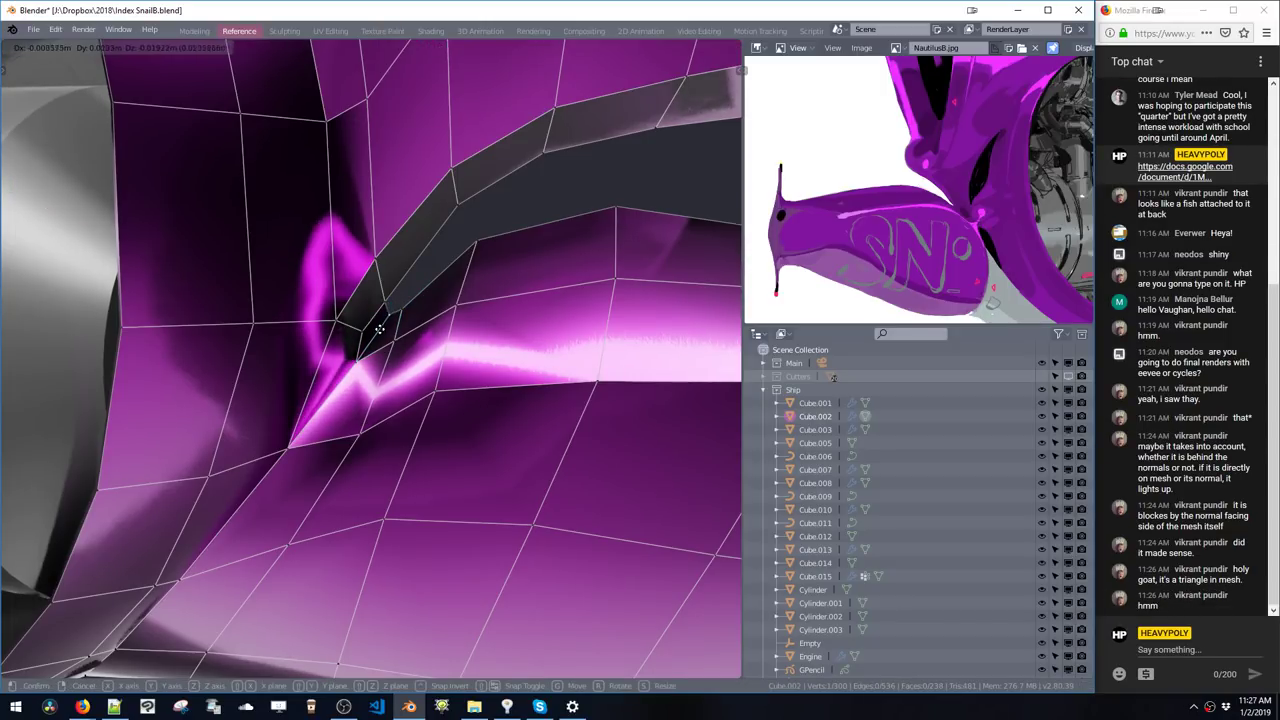
click(381, 325)
- Turn subdivision on for the body mesh and move the new edge joining the notch to the inner corner
mouse_move(396, 325)
middle_down()
mouse_move(335, 339)
mouse_move(408, 270)
mouse_move(423, 274)
mouse_move(380, 317)
mouse_move(450, 293)
mouse_move(414, 324)
mouse_move(380, 306)
mouse_move(374, 323)
mouse_move(251, 354)
mouse_move(382, 318)
middle_up()
key(ctrl+space)
click(388, 376)
key(ctrl+space)
click(380, 282)
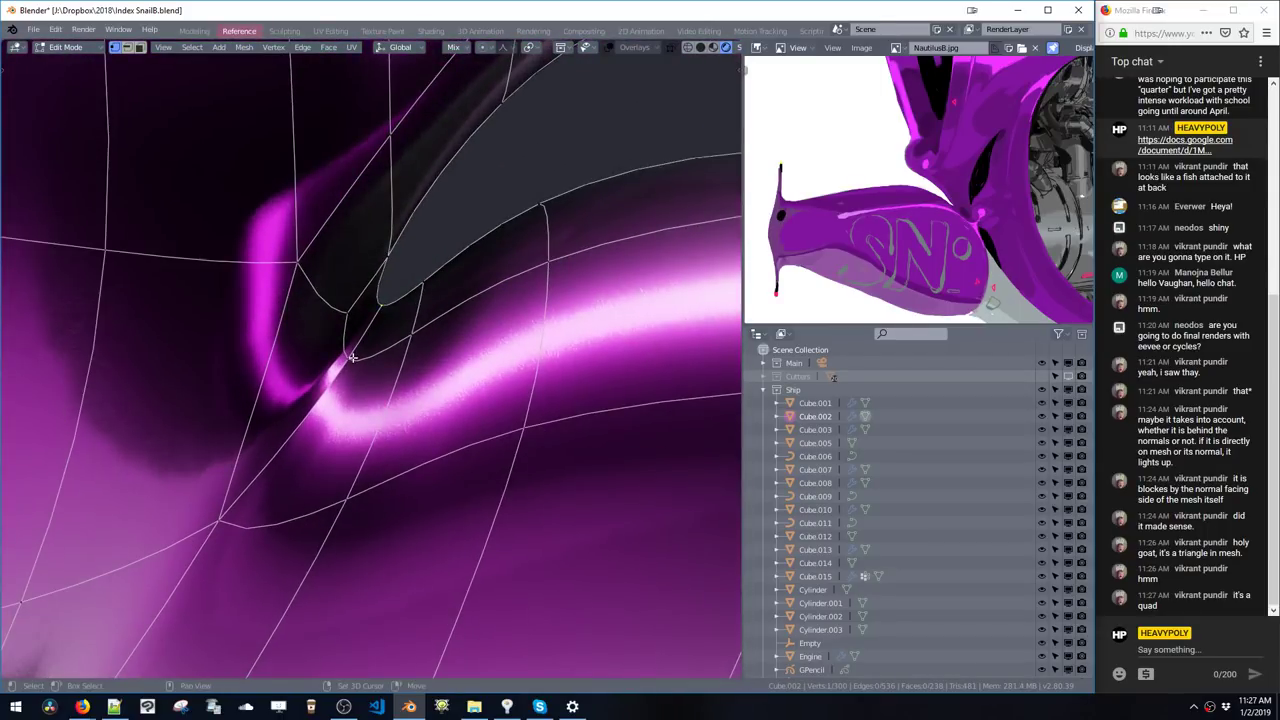
middle_drag(353, 359, 355, 344)
click(363, 338)
key(g)
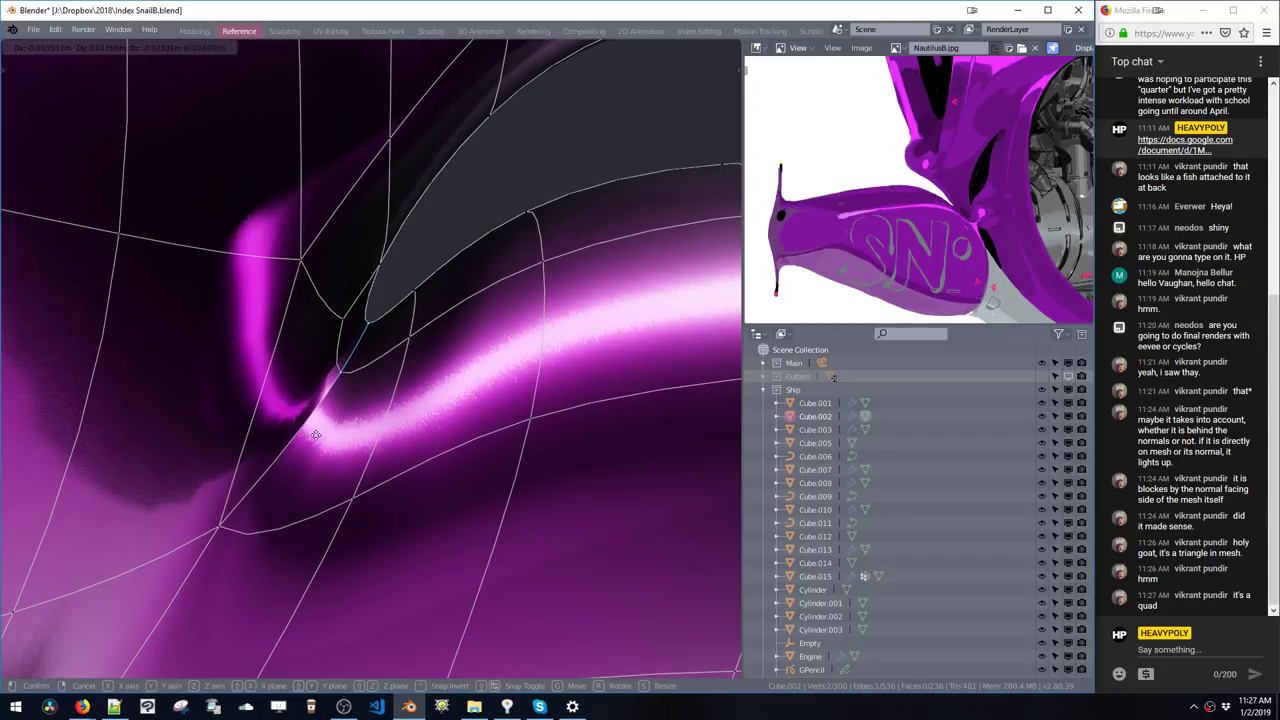
click(435, 277)
- Compare the notch with and without subdivision and fine-tune the position of its connecting edge
scroll(430, 285, down, 5)
mouse_move(430, 285)
middle_down()
mouse_move(381, 350)
mouse_move(415, 305)
middle_up()
key(Tab)
key(Tab)
scroll(474, 260, up, 5)
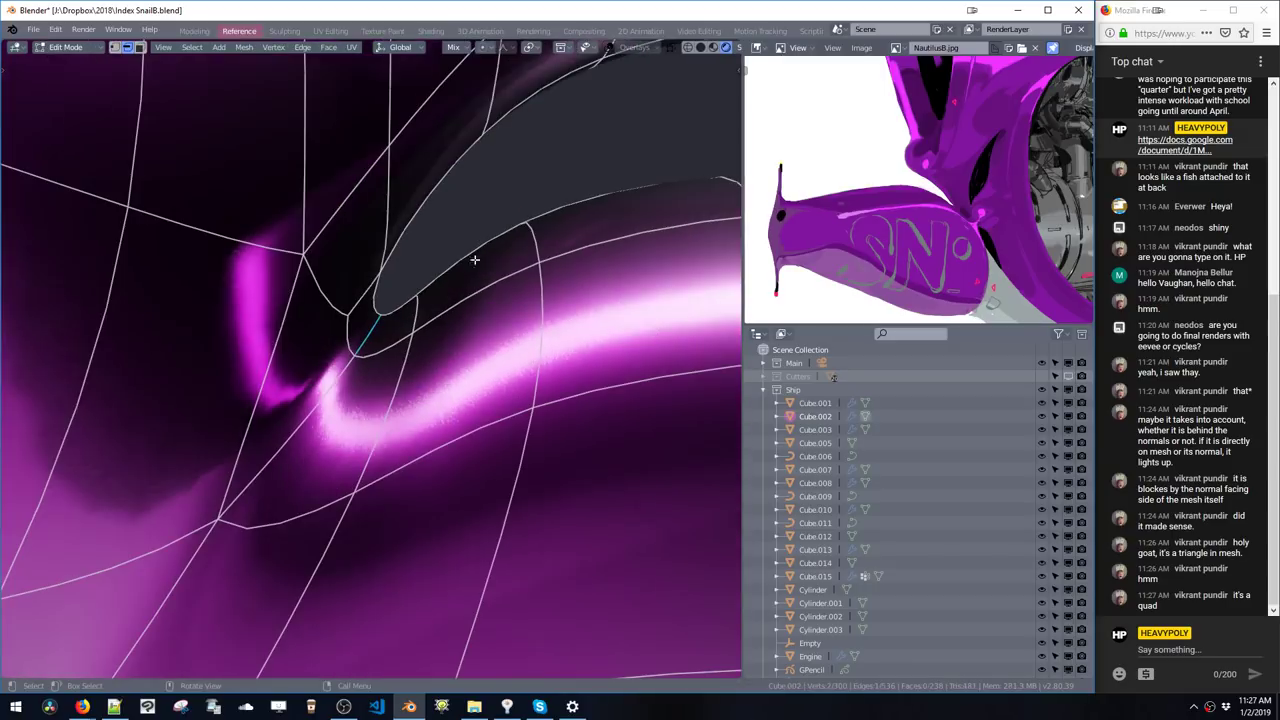
key(g)
click(467, 259)
- Leave mesh editing and inspect the smoothed fin junction up close from several angles
scroll(467, 259, down, 5)
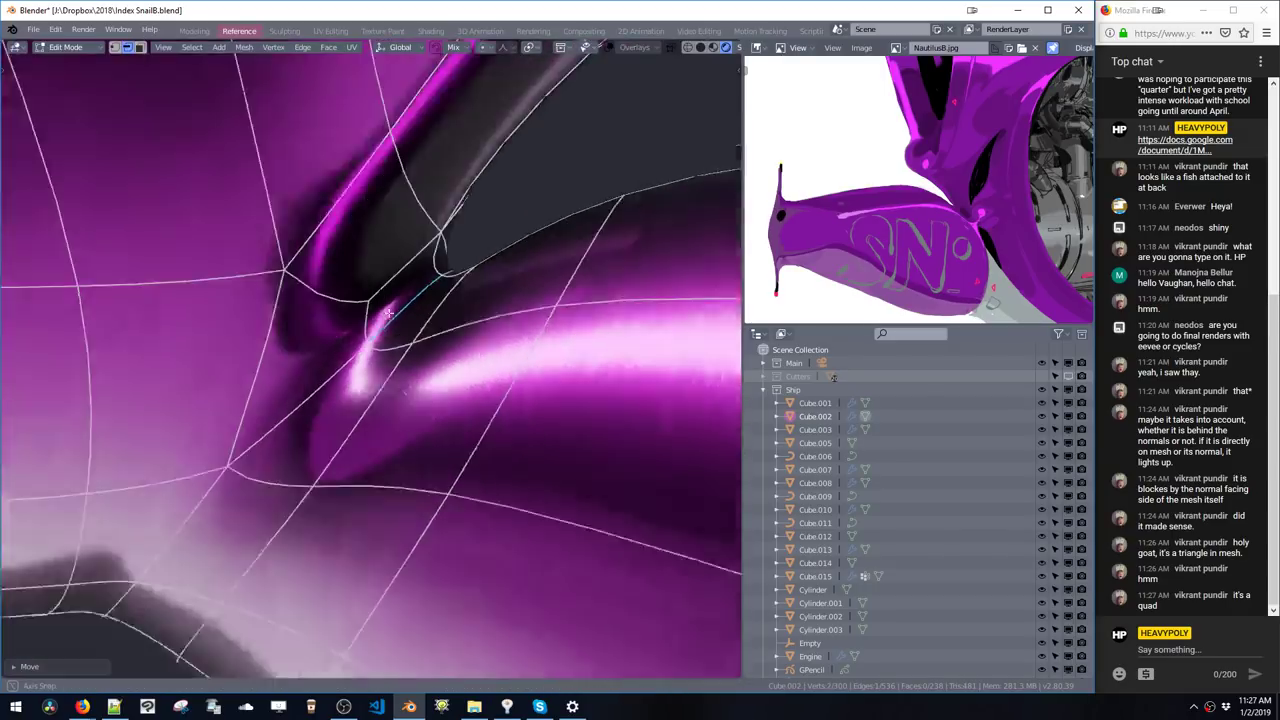
middle_drag(440, 270, 363, 317)
key(space)
click(369, 384)
middle_drag(369, 384, 477, 323)
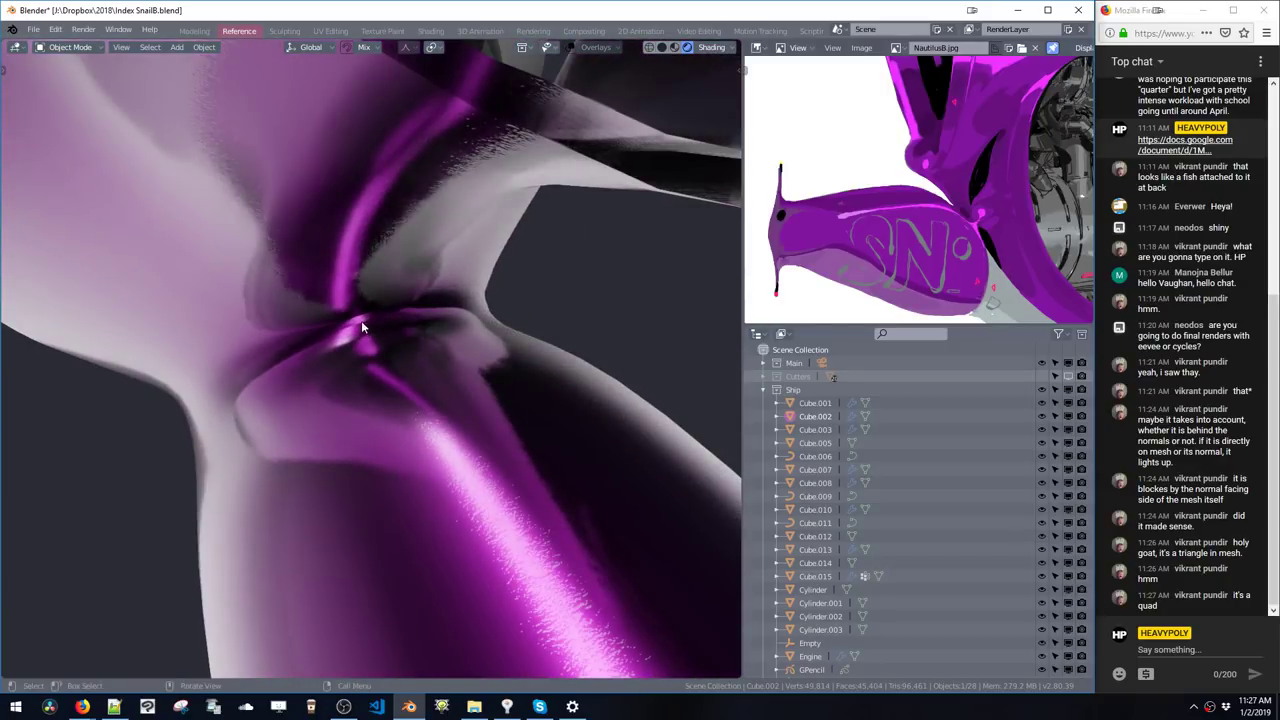
middle_drag(361, 326, 353, 287)
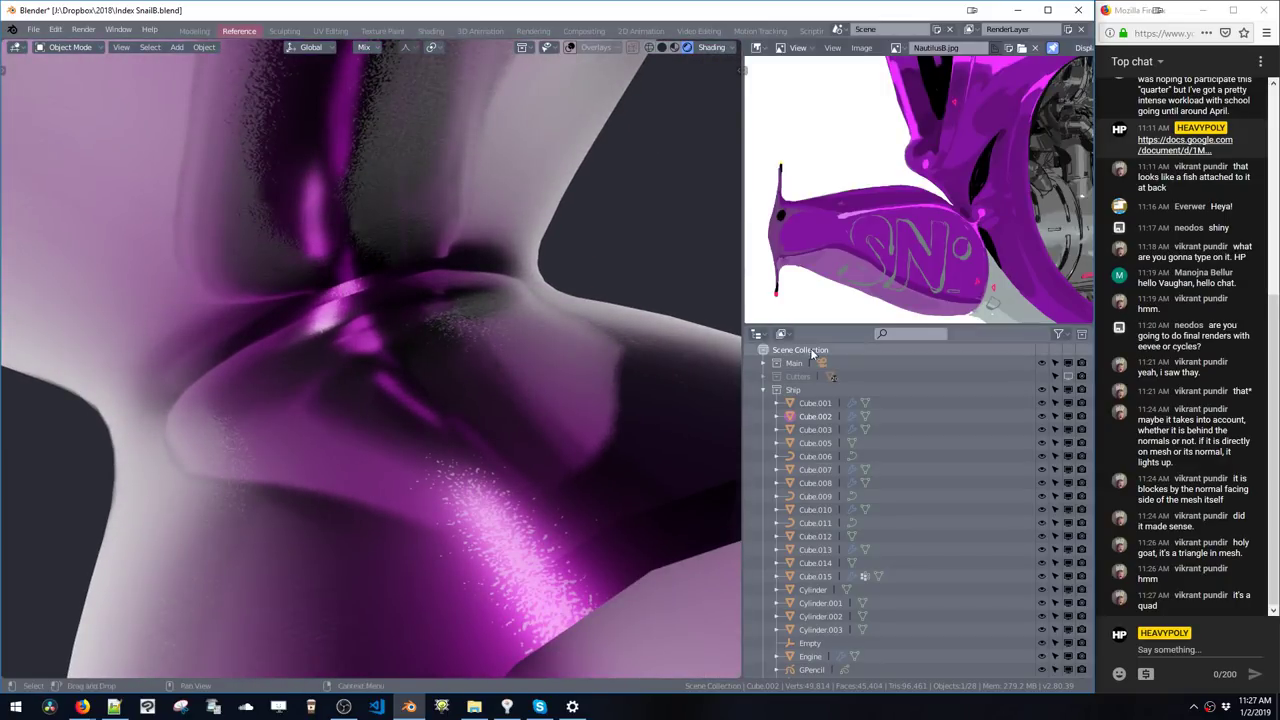
- Change the outliner area to the Properties editor and save the file
click(757, 335)
click(692, 230)
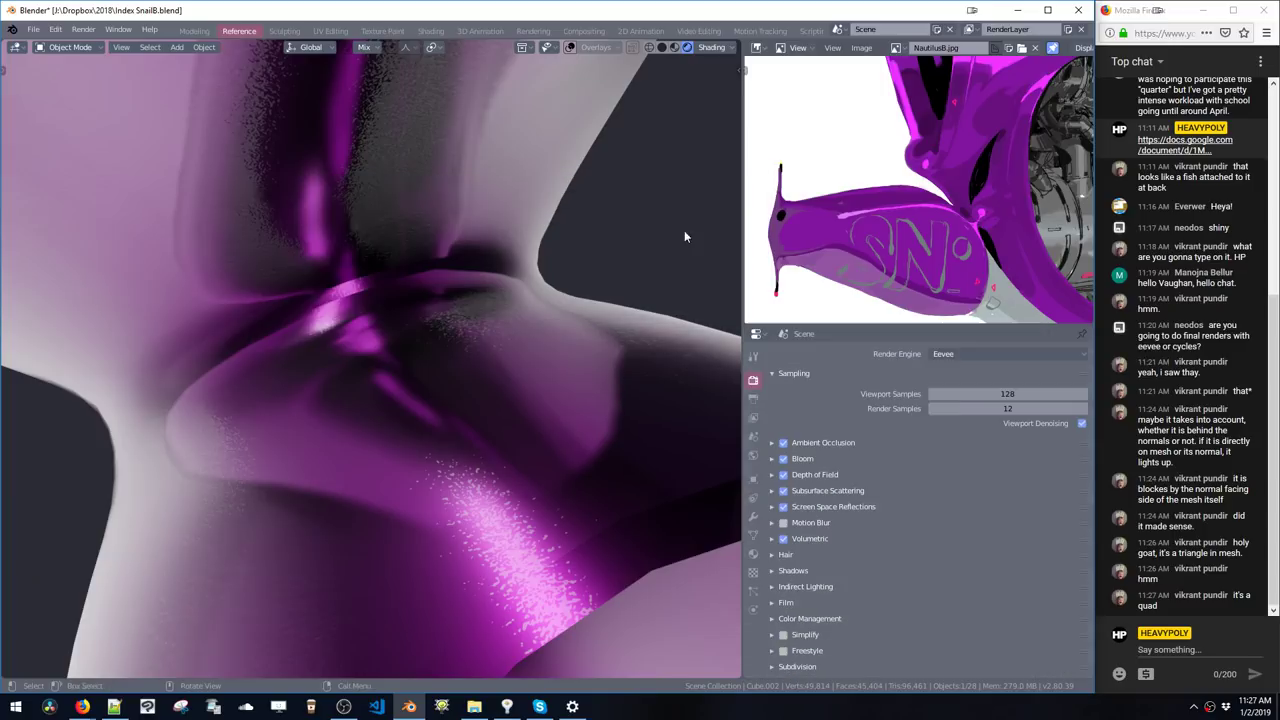
key(ctrl+s)
click(450, 269)
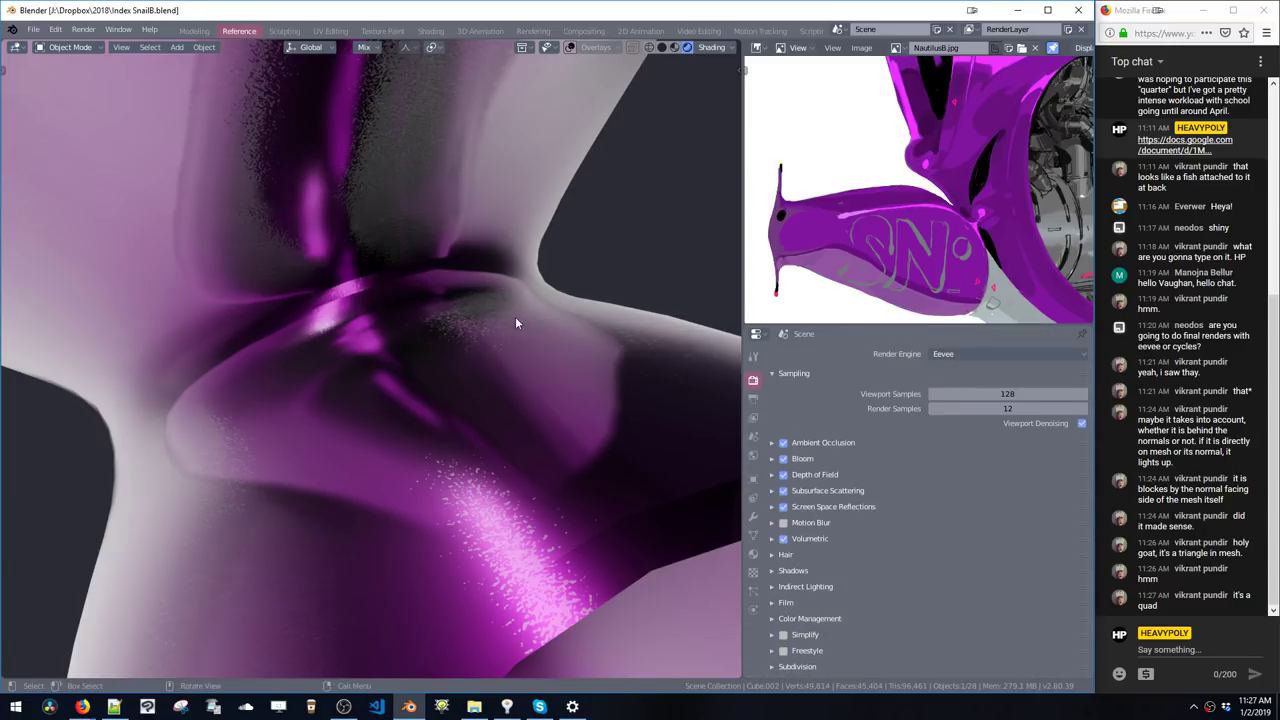
- Open the purple body's mesh normals settings and set the Auto Smooth angle to 29.7°
click(753, 535)
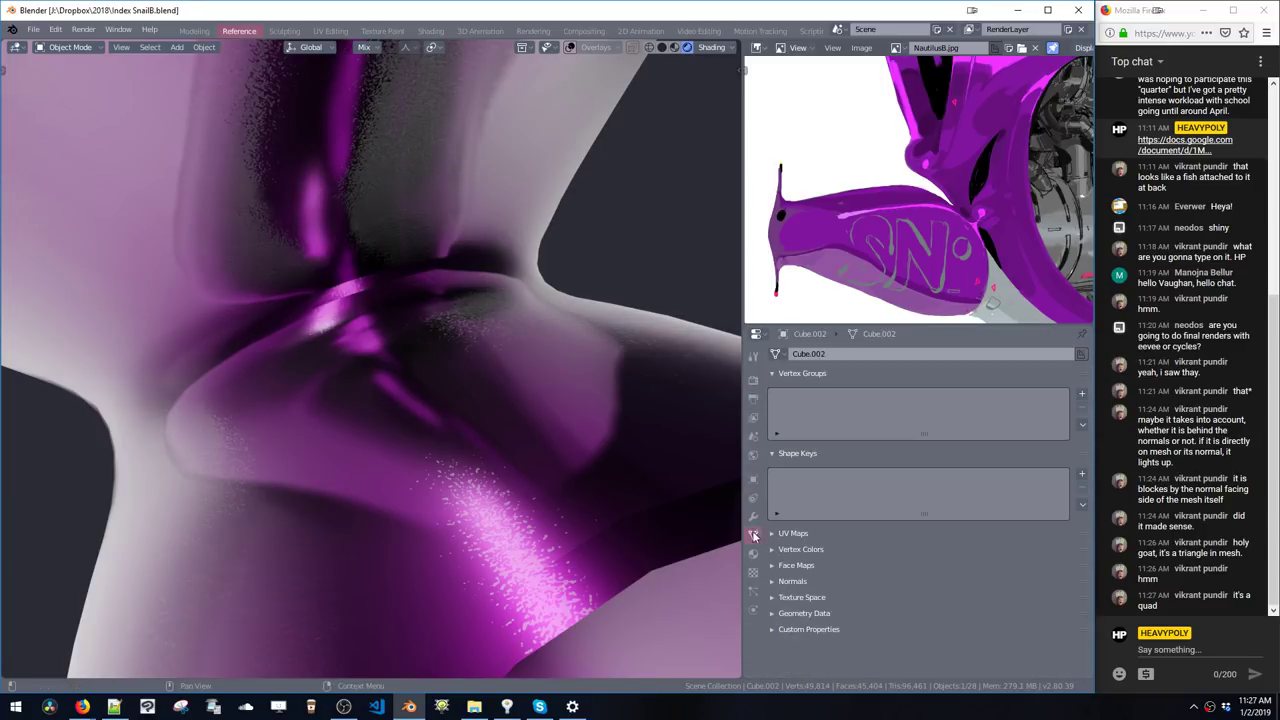
click(777, 598)
click(775, 584)
middle_drag(782, 600, 788, 528)
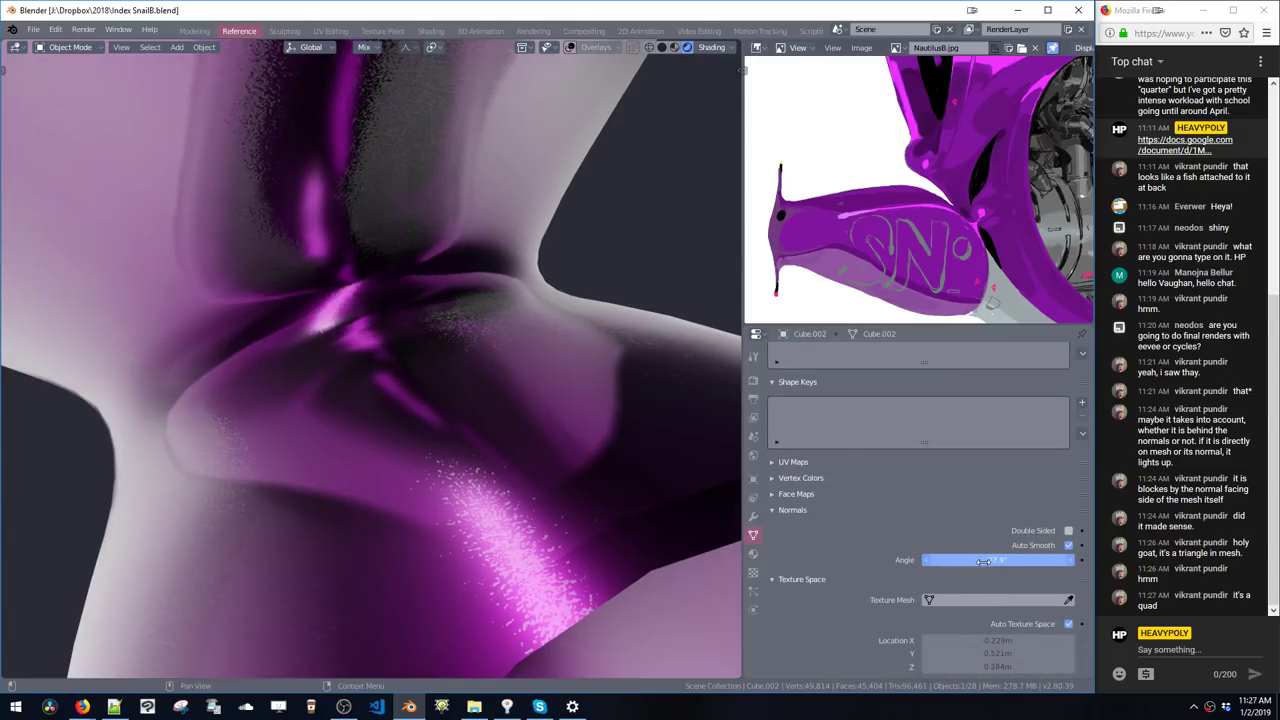
mouse_move(984, 562)
mouse_down()
mouse_move(962, 562)
mouse_move(993, 563)
mouse_up()
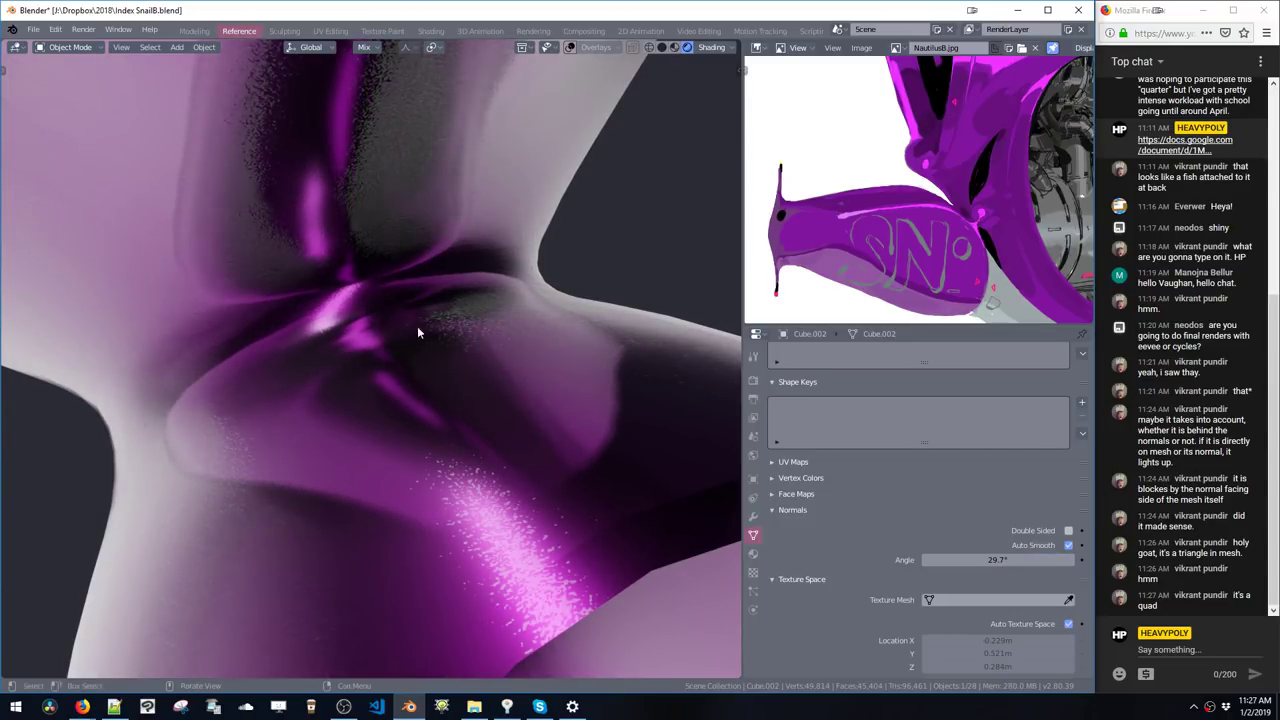
- Enlarge the reference image area and bring both fins into view for comparison with the whole ship
middle_drag(417, 326, 599, 262)
scroll(516, 308, down, 5)
scroll(515, 326, down, 3)
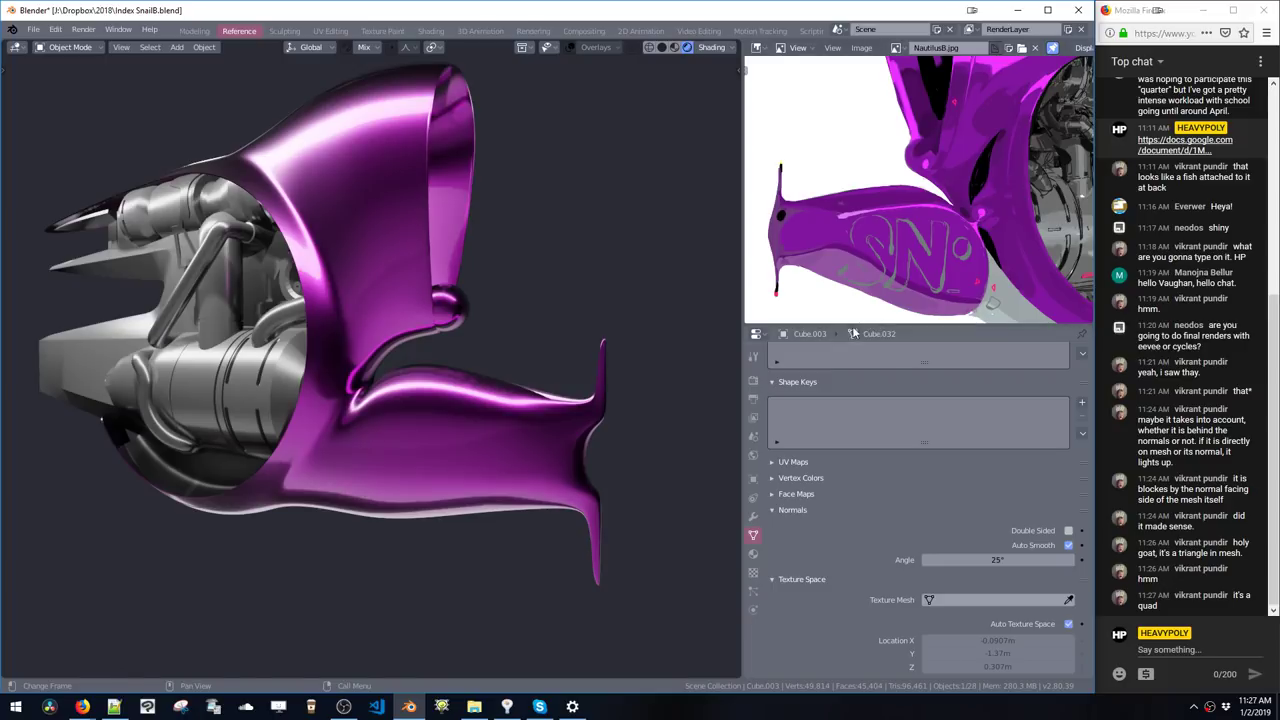
drag(852, 326, 829, 484)
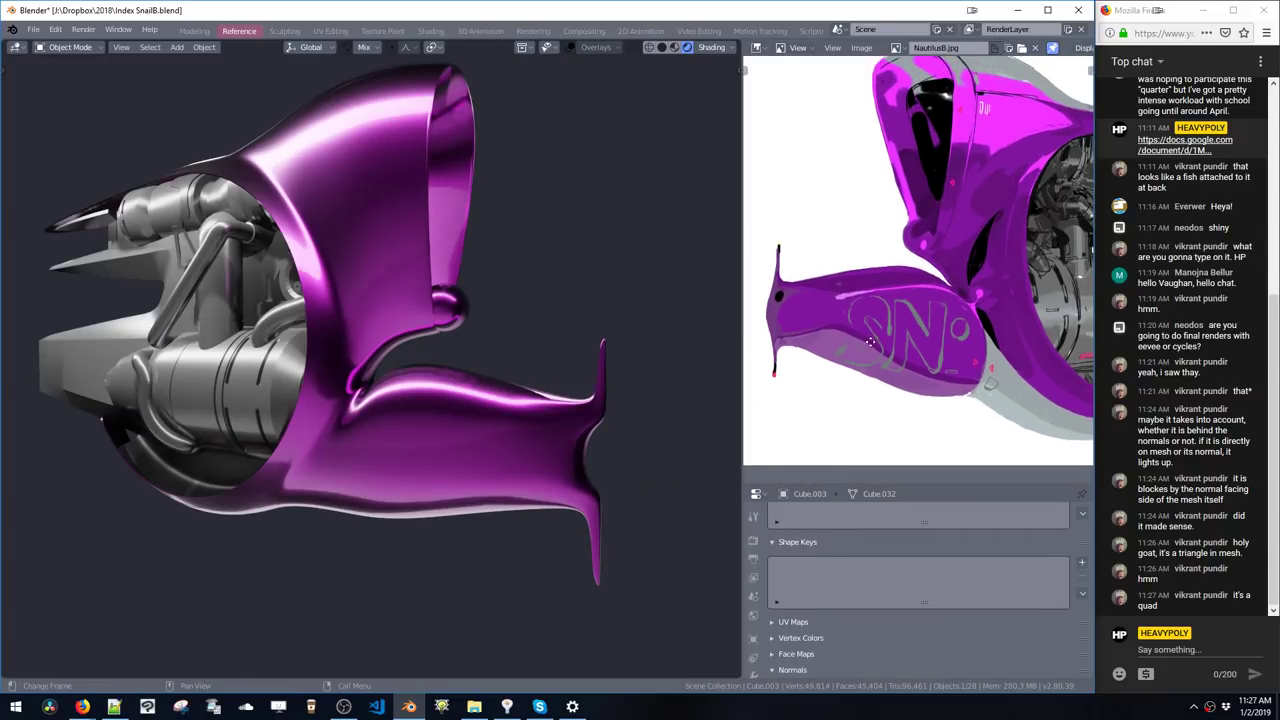
middle_drag(911, 325, 893, 346)
- Enter vertex editing on the purple body and nudge the vertices along the upper fin's lower edge near the fin junction
middle_drag(471, 345, 368, 350)
click(394, 343)
key(space)
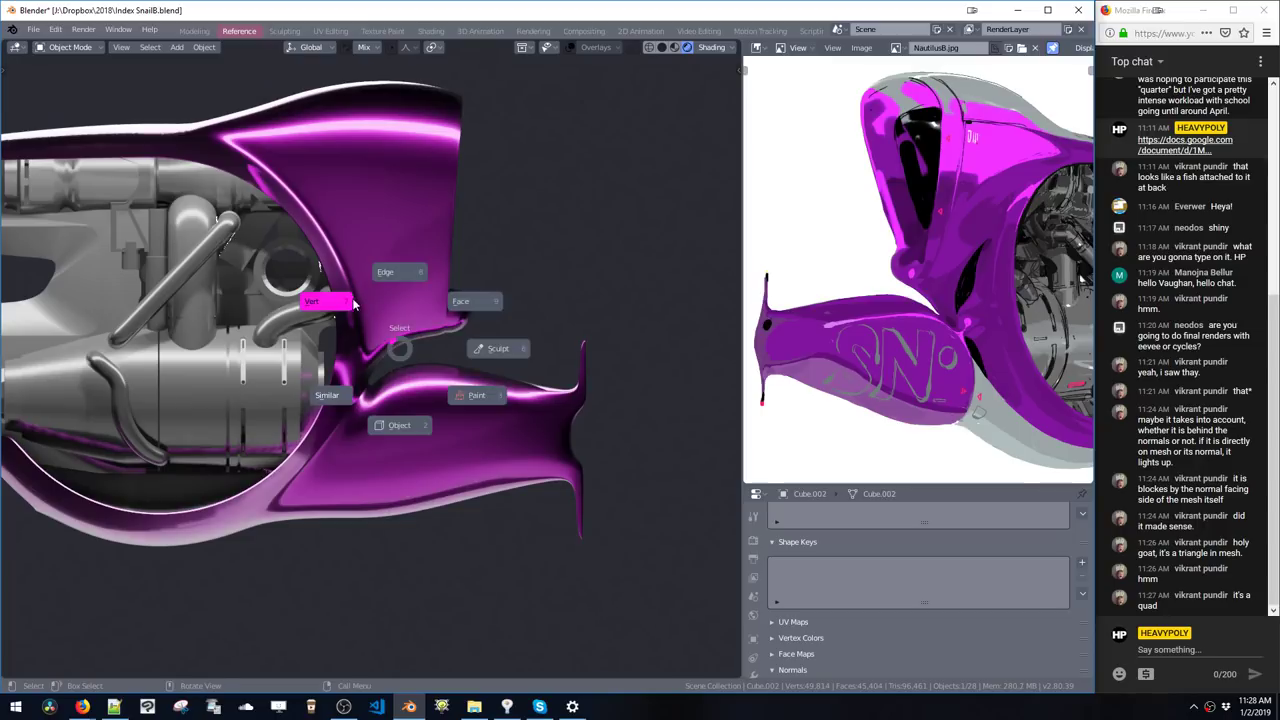
click(329, 300)
scroll(385, 349, up, 3)
key(g)
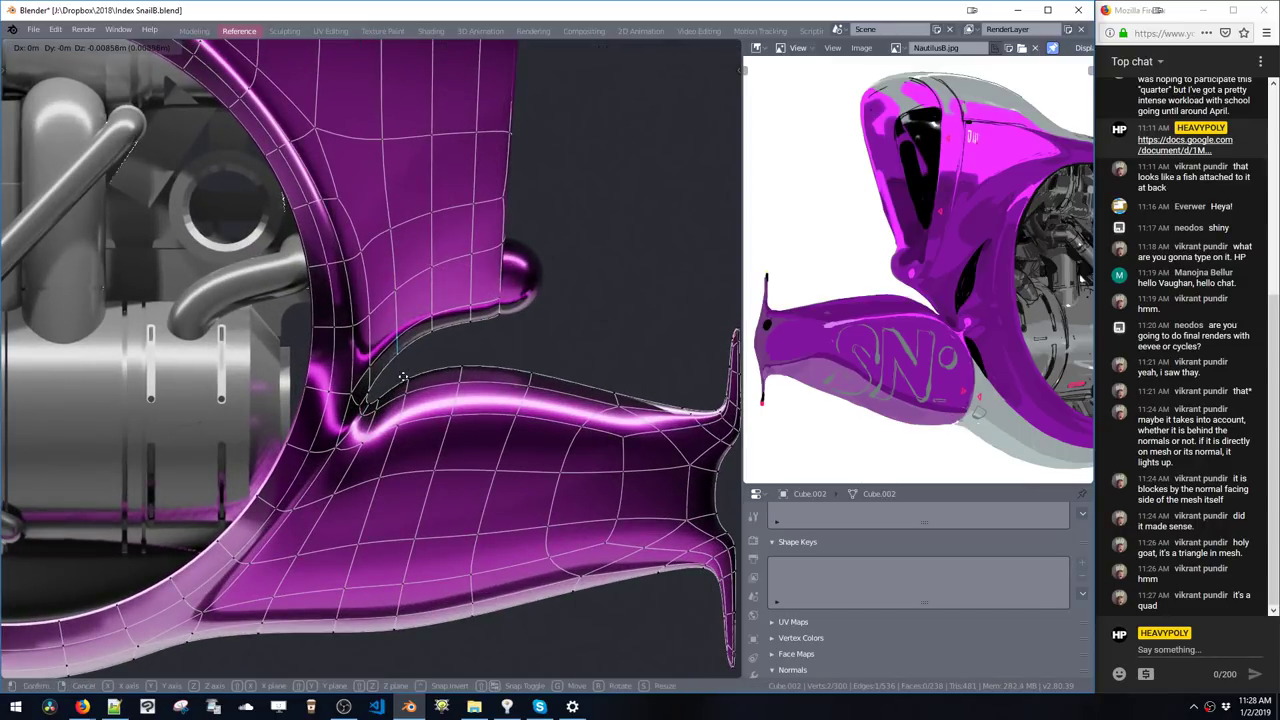
right_drag(398, 389, 398, 389)
drag(422, 306, 437, 348)
right_drag(436, 348, 435, 356)
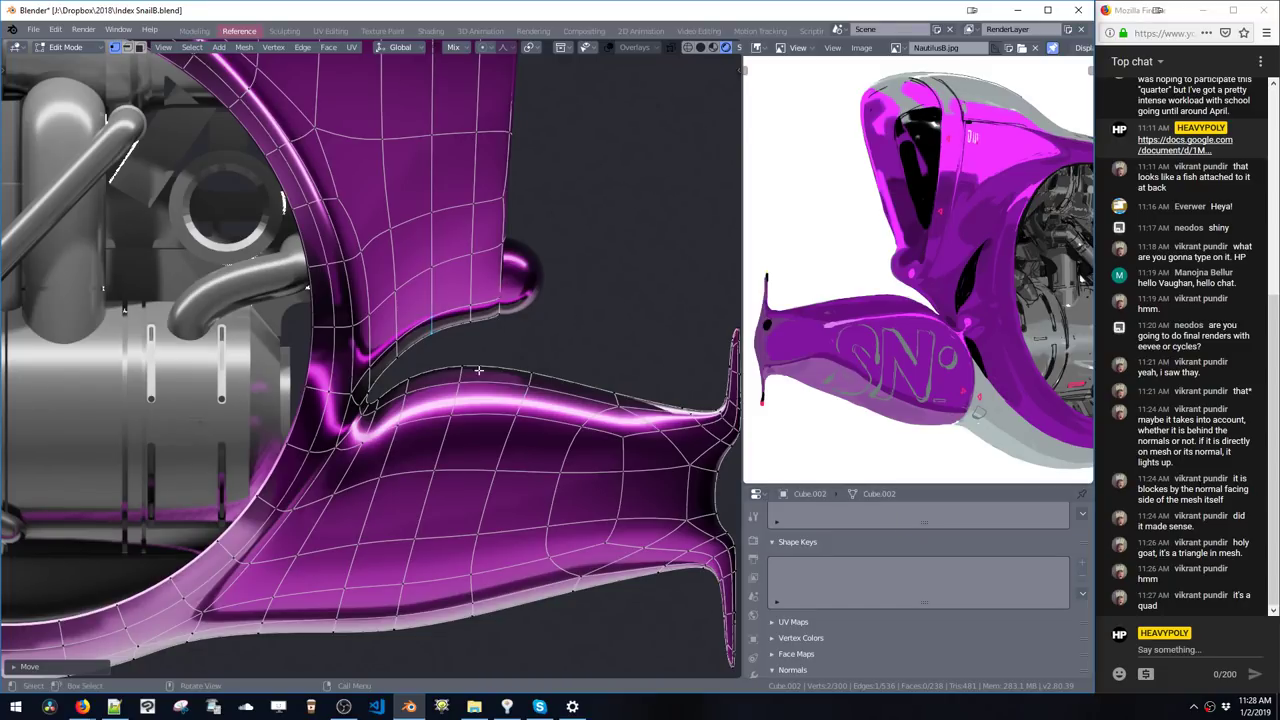
- Reposition the remaining vertices along the upper fin's lower edge to smooth its curve, and return to Object Mode
drag(456, 293, 476, 329)
key(g)
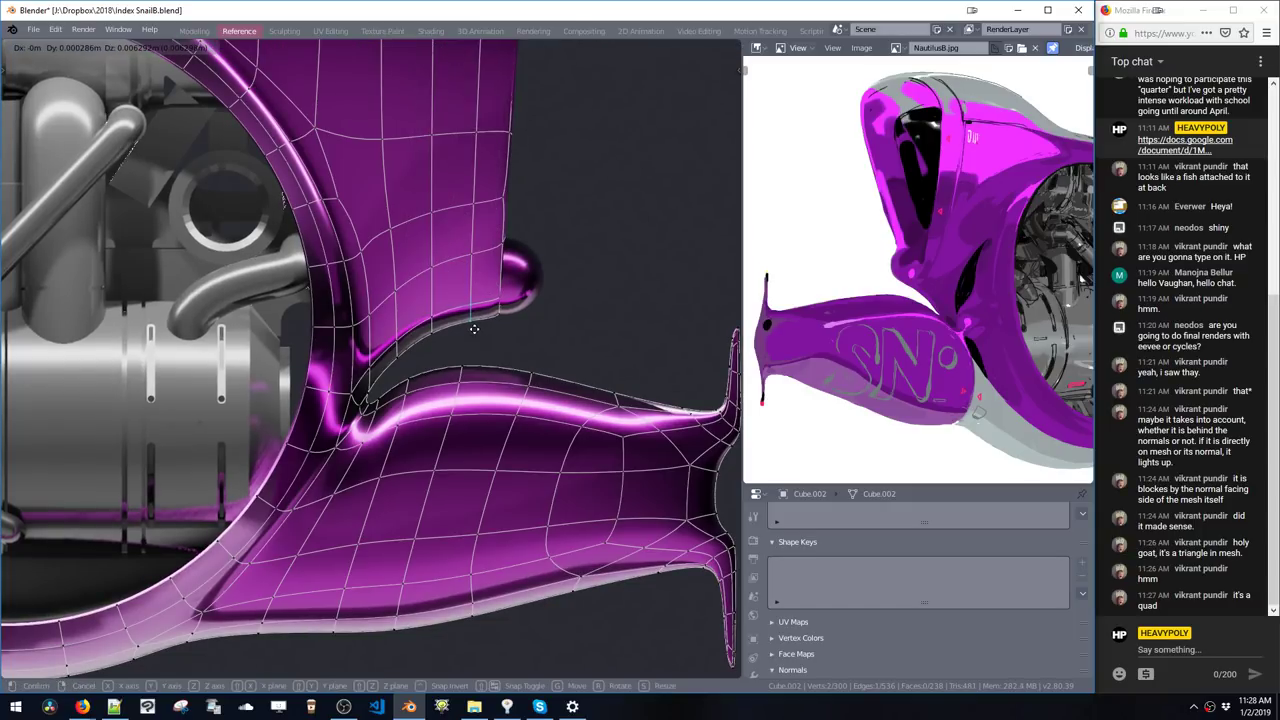
click(475, 334)
drag(419, 314, 443, 346)
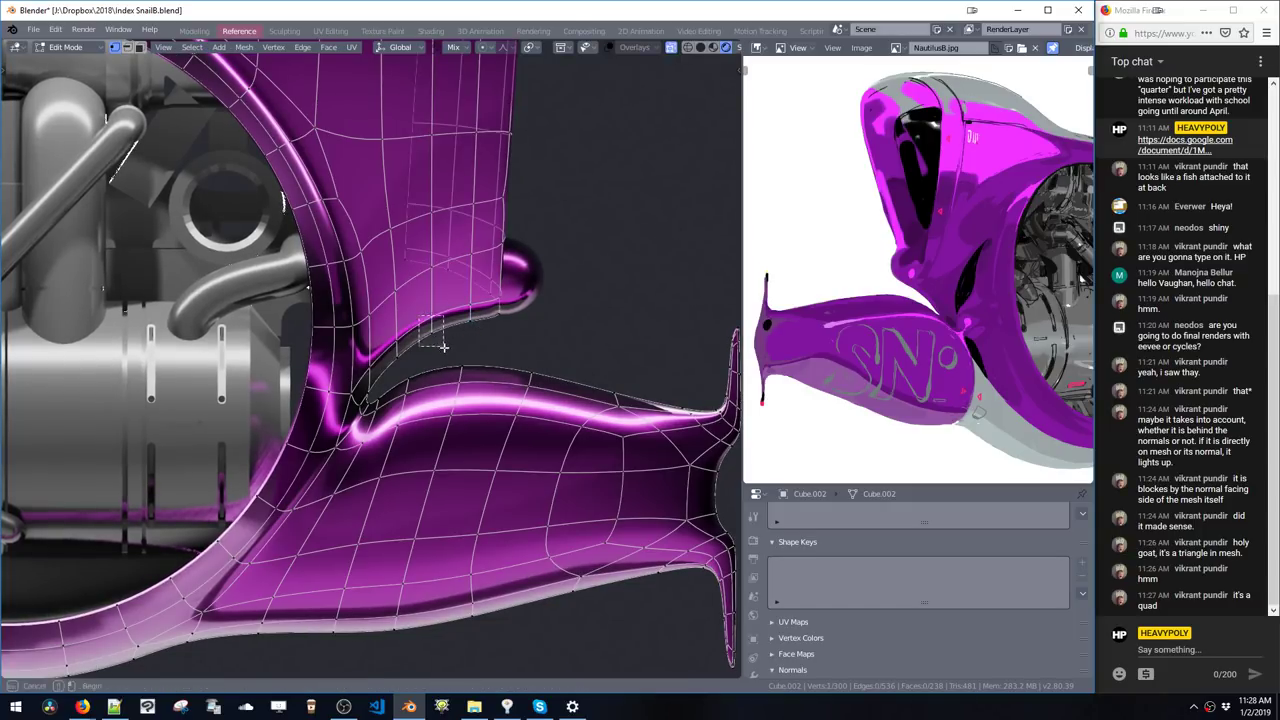
key(g)
click(460, 341)
key(space)
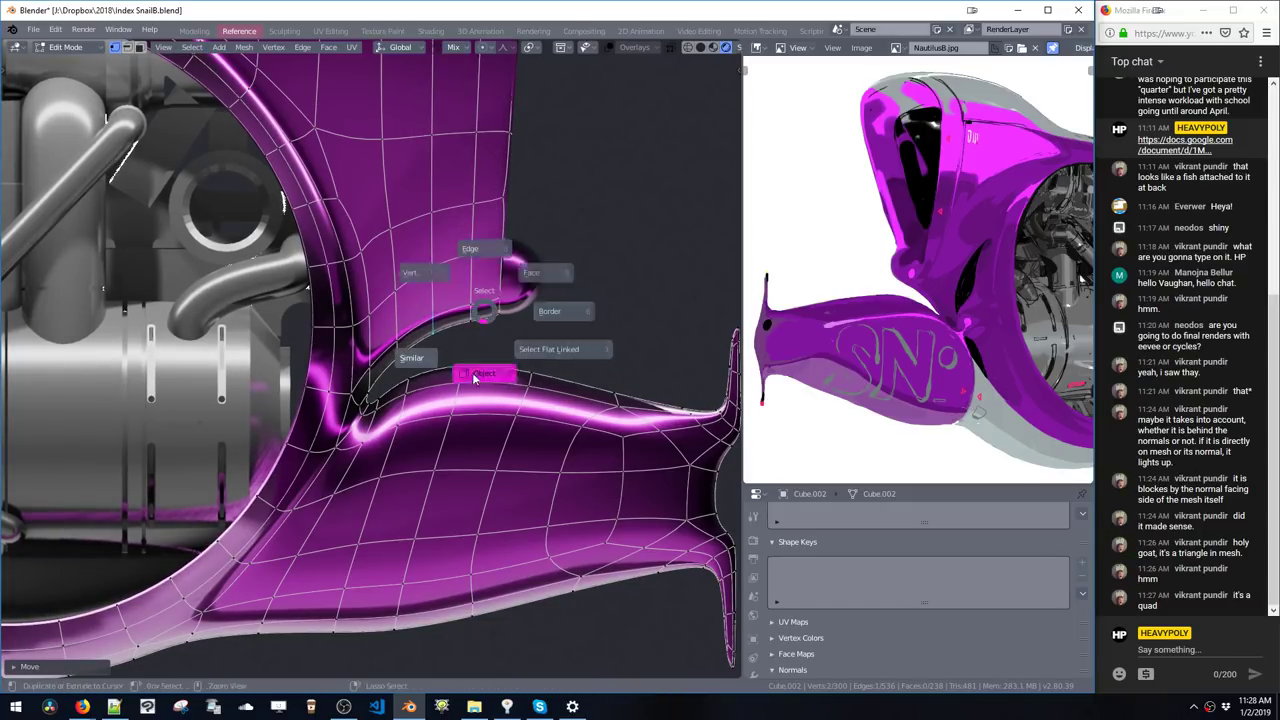
click(472, 372)
middle_drag(489, 330, 390, 318)
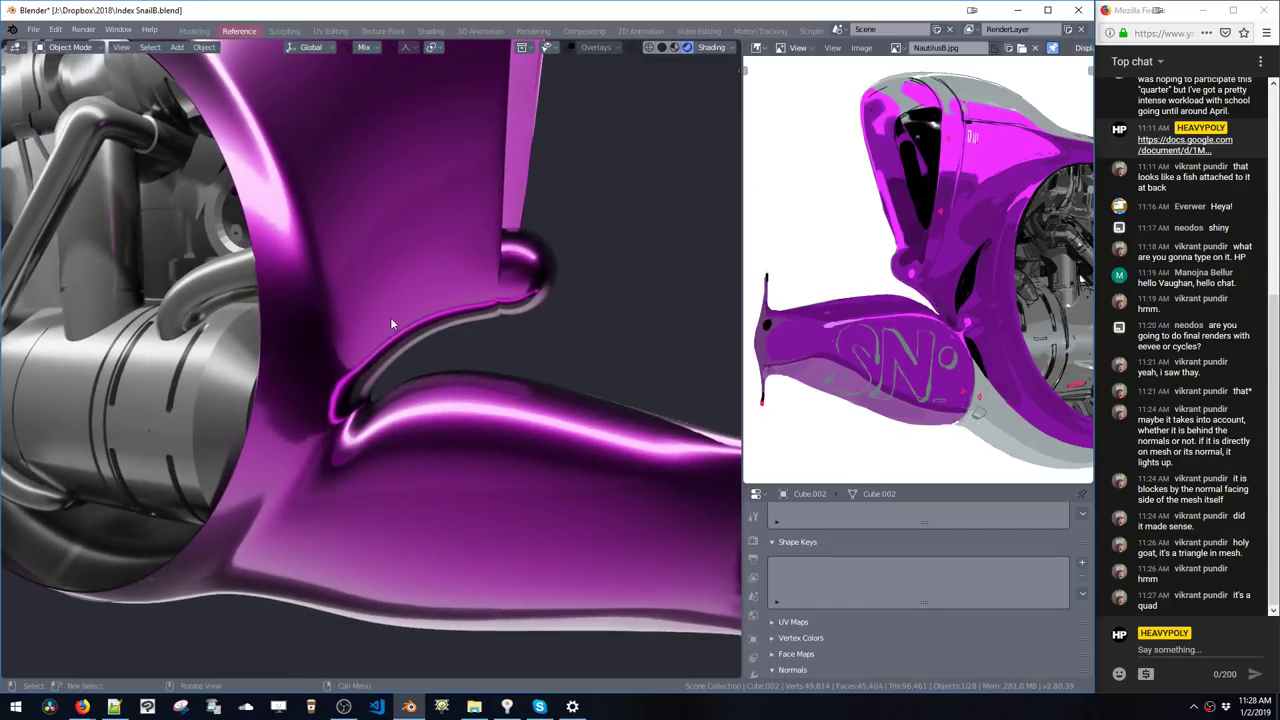
- Start a new file with the default cube scene
click(33, 30)
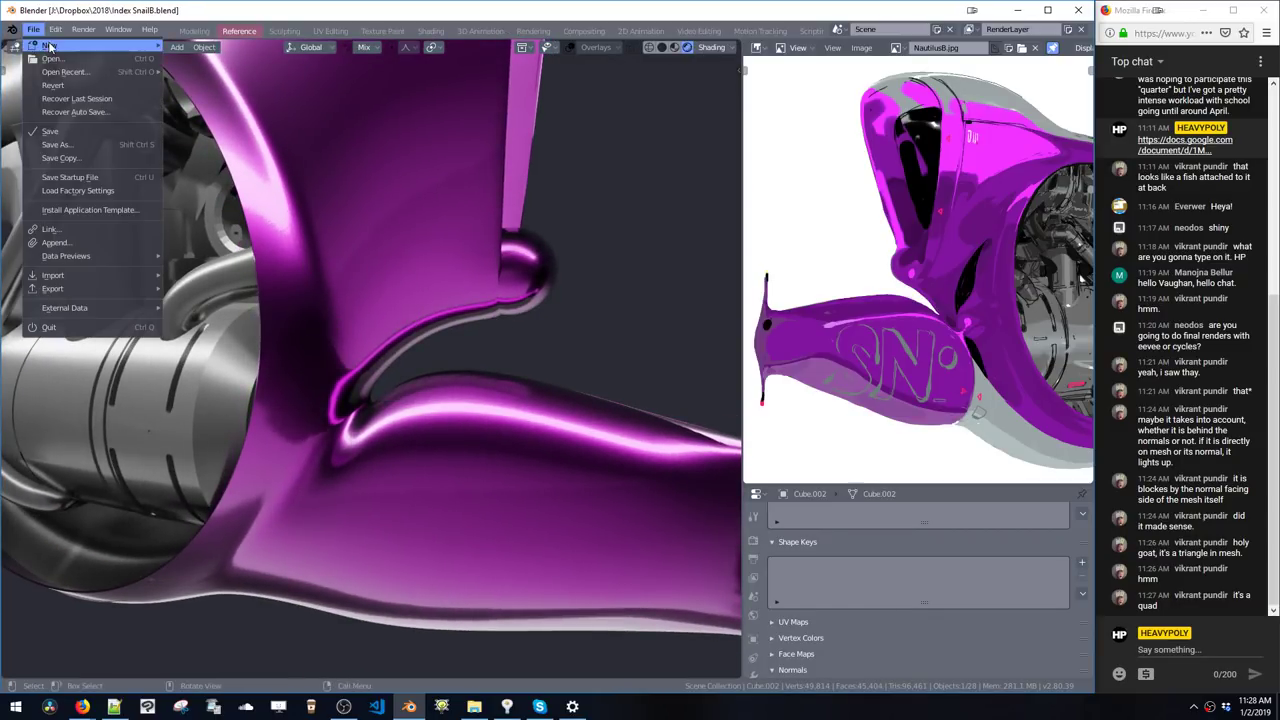
mouse_move(49, 46)
click(176, 48)
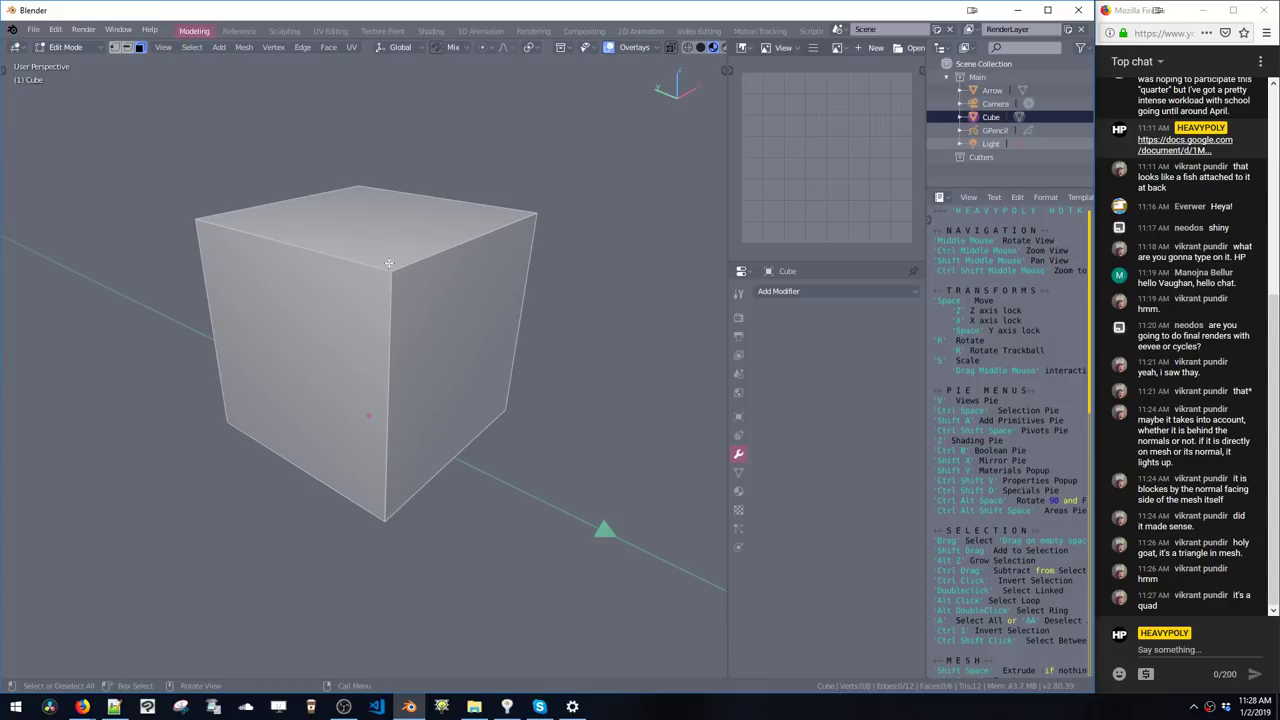
double_click(482, 268)
key(Tab)
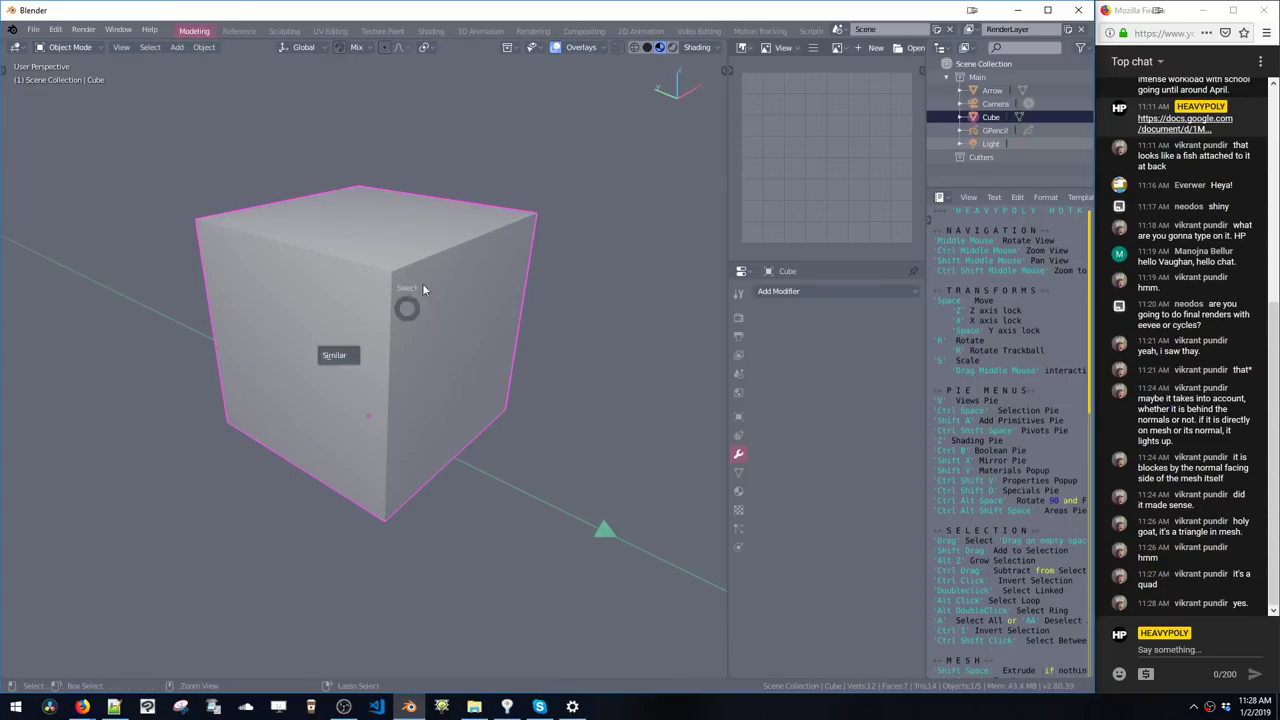
- Duplicate the cube's top face in place and lower the copy along Z to just below the cube
key(Tab)
click(390, 235)
key(shift+d)
right_click(394, 244)
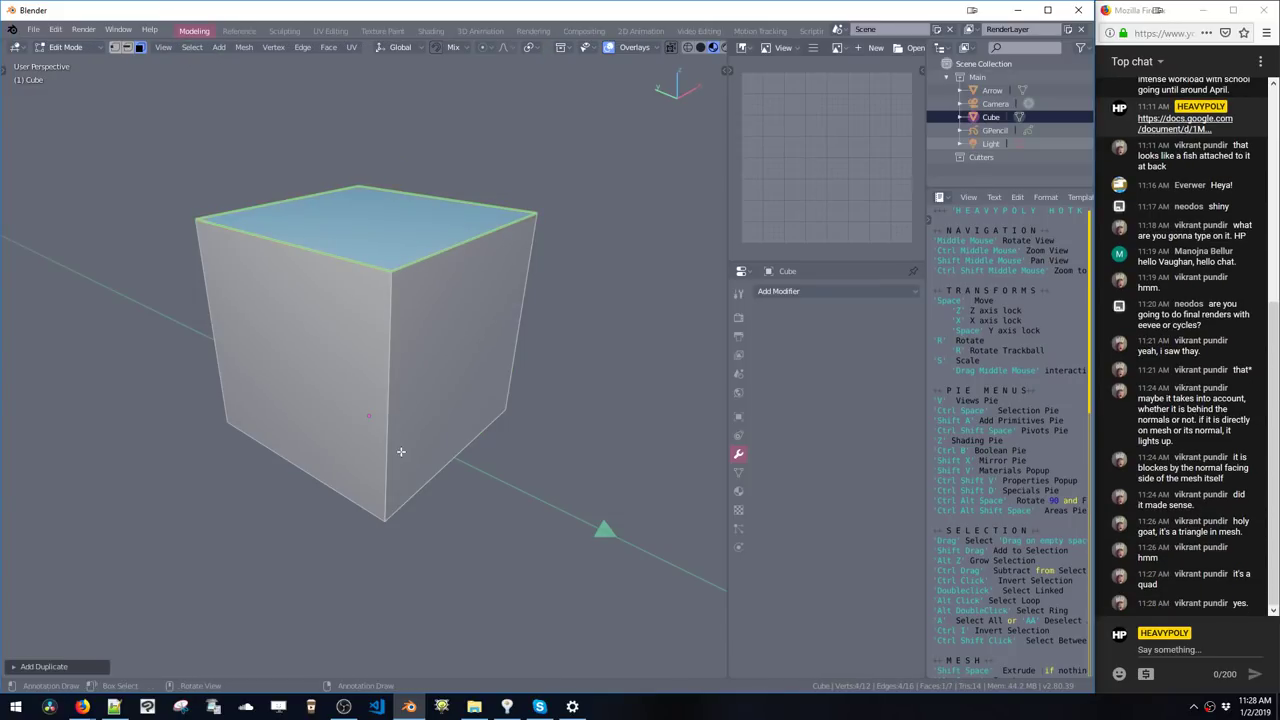
key(space)
key(z)
click(420, 527)
- Scale the duplicated face up into a large ground plane and return to Object Mode
key(s)
click(597, 607)
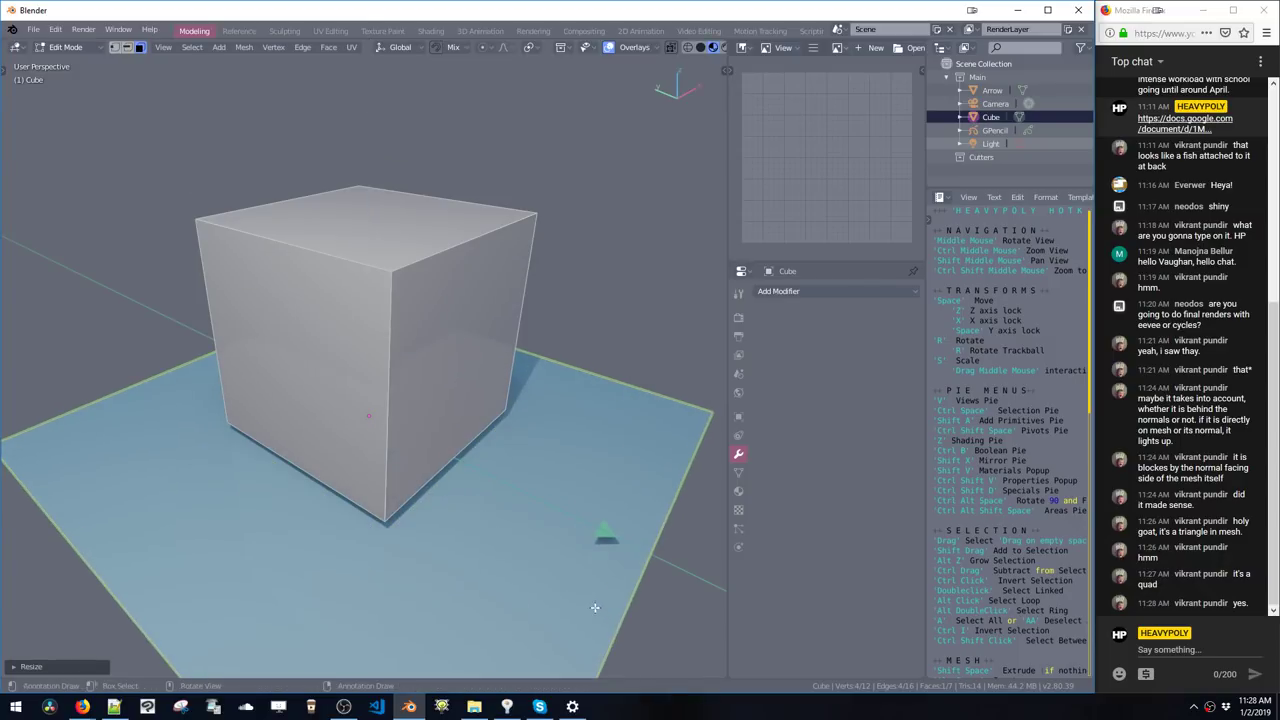
key(s)
click(664, 586)
key(Tab)
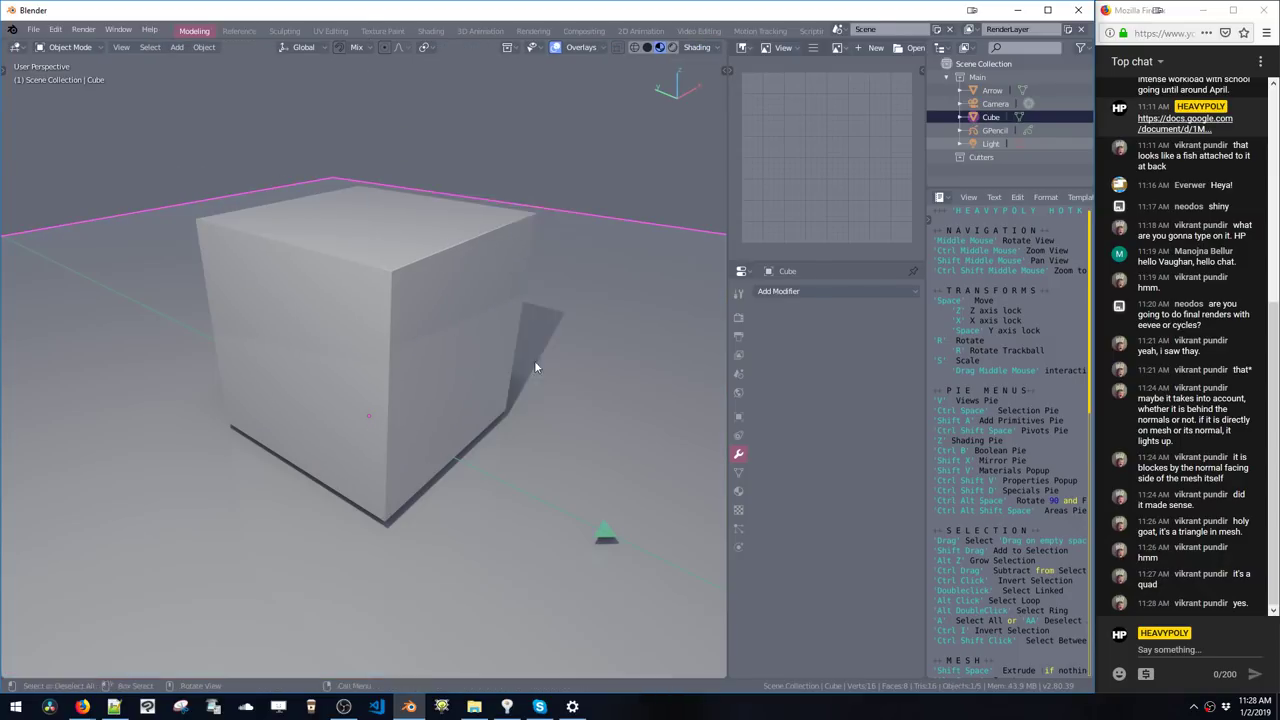
- Add a Reflection Cubemap light probe, raise it to Z 0.97642 m at the cube's centre and scale it to 1.201
key(shift+a)
mouse_move(516, 360)
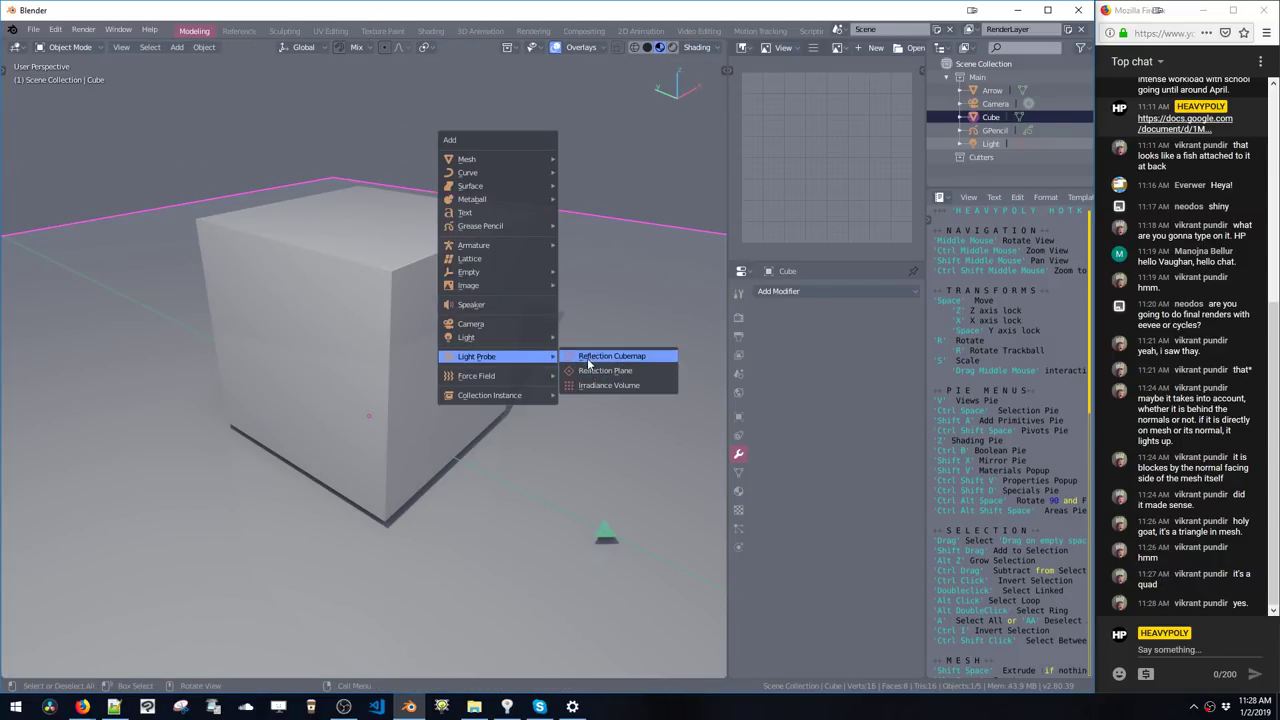
click(589, 360)
key(space)
key(z)
click(338, 349)
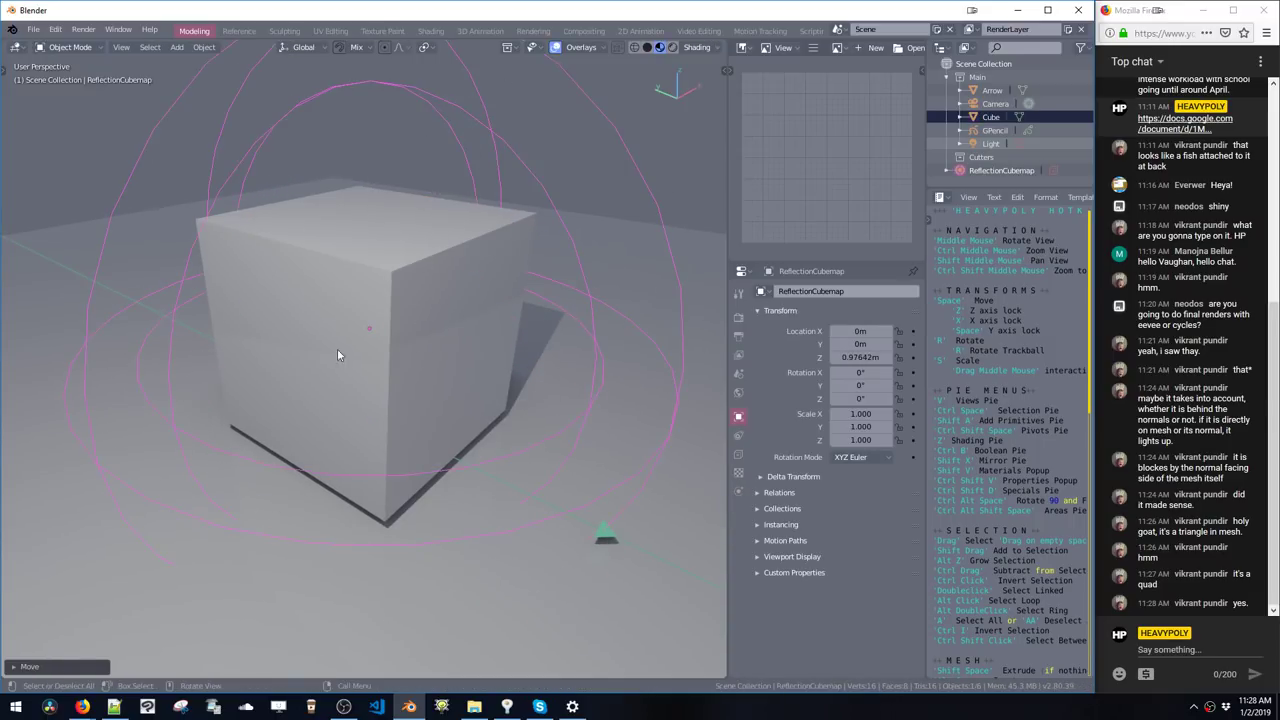
middle_drag(337, 355, 395, 370)
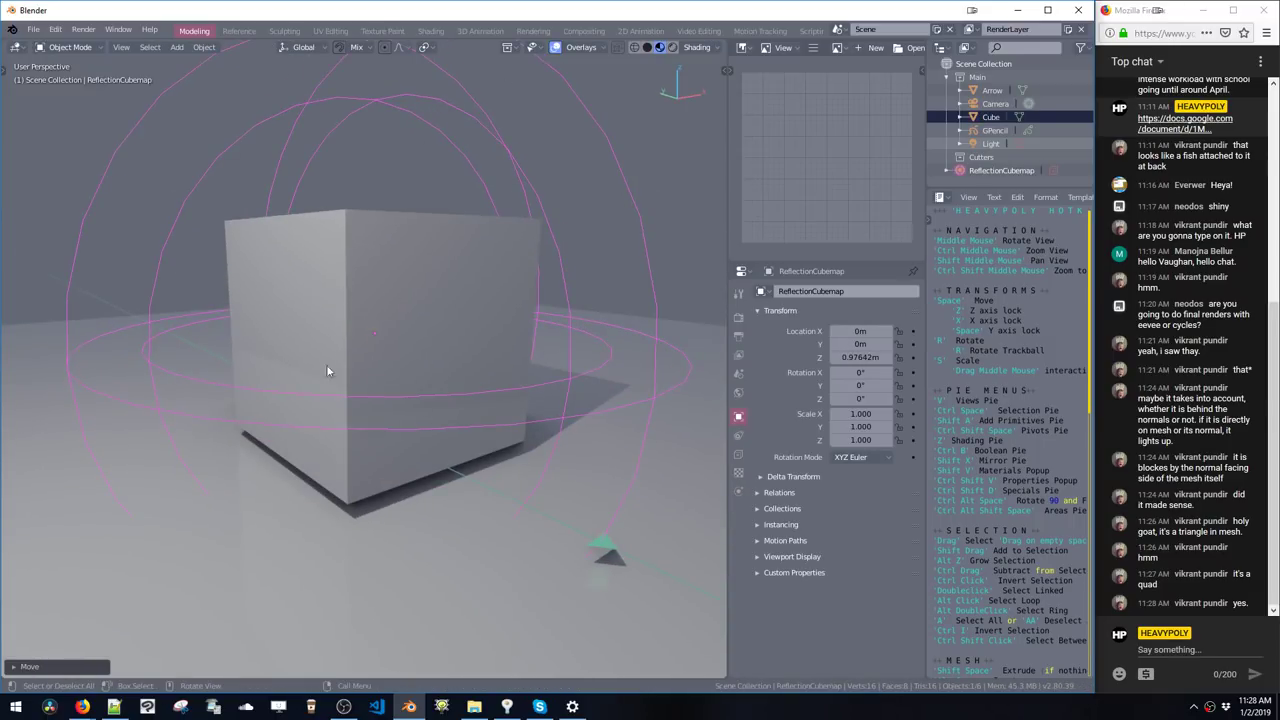
key(s)
click(500, 410)
- Add an Area light and raise it along Z to 2.7522 m above the cube
key(shift+a)
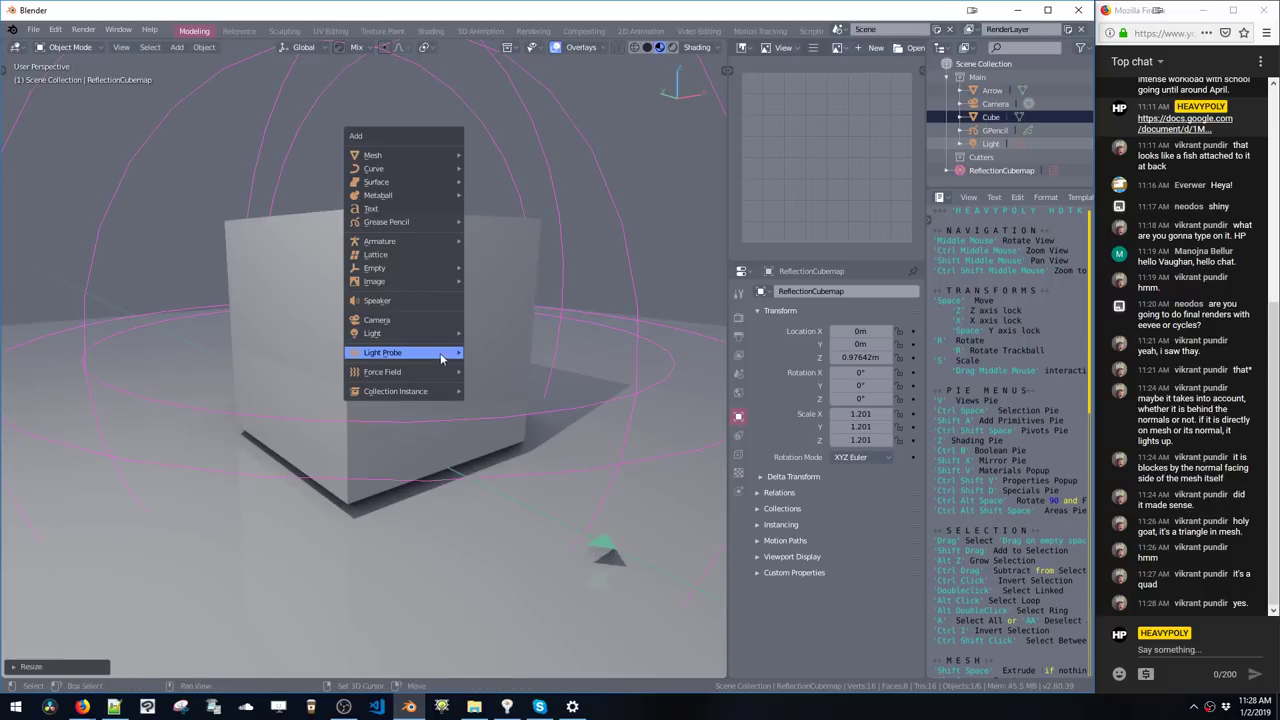
mouse_move(420, 333)
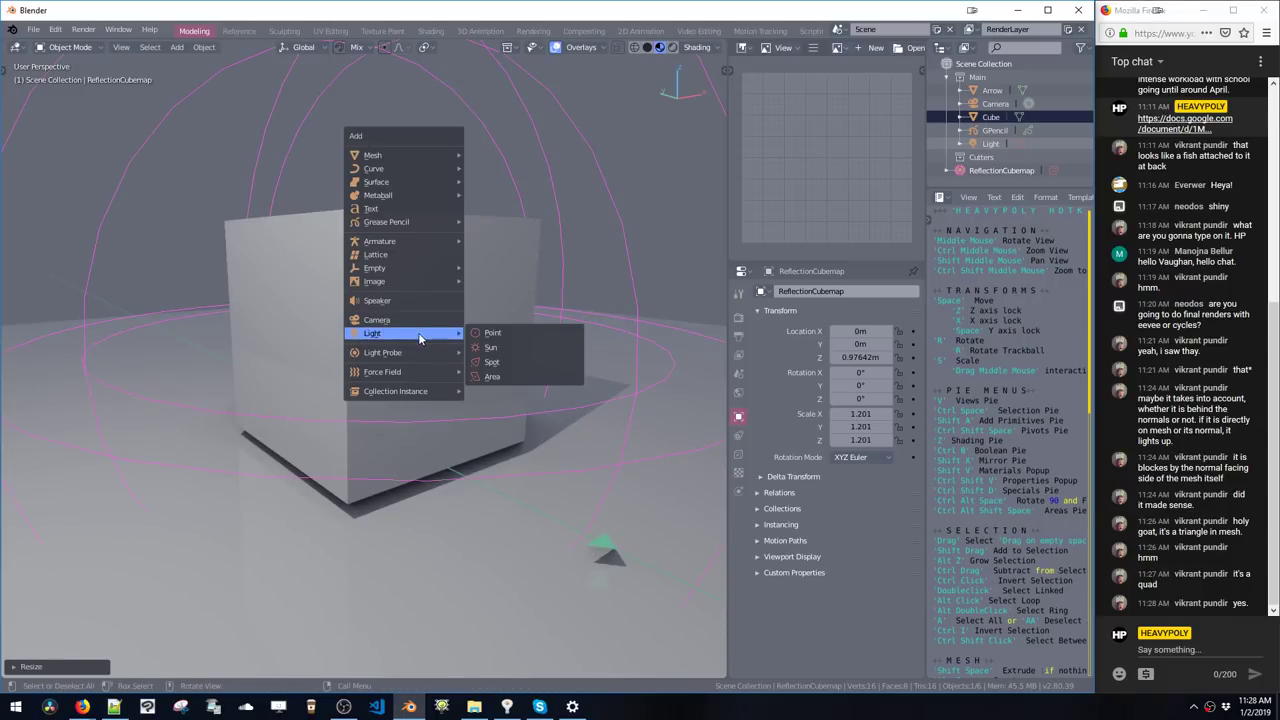
click(490, 377)
middle_drag(490, 377, 430, 430)
key(space)
key(z)
click(421, 228)
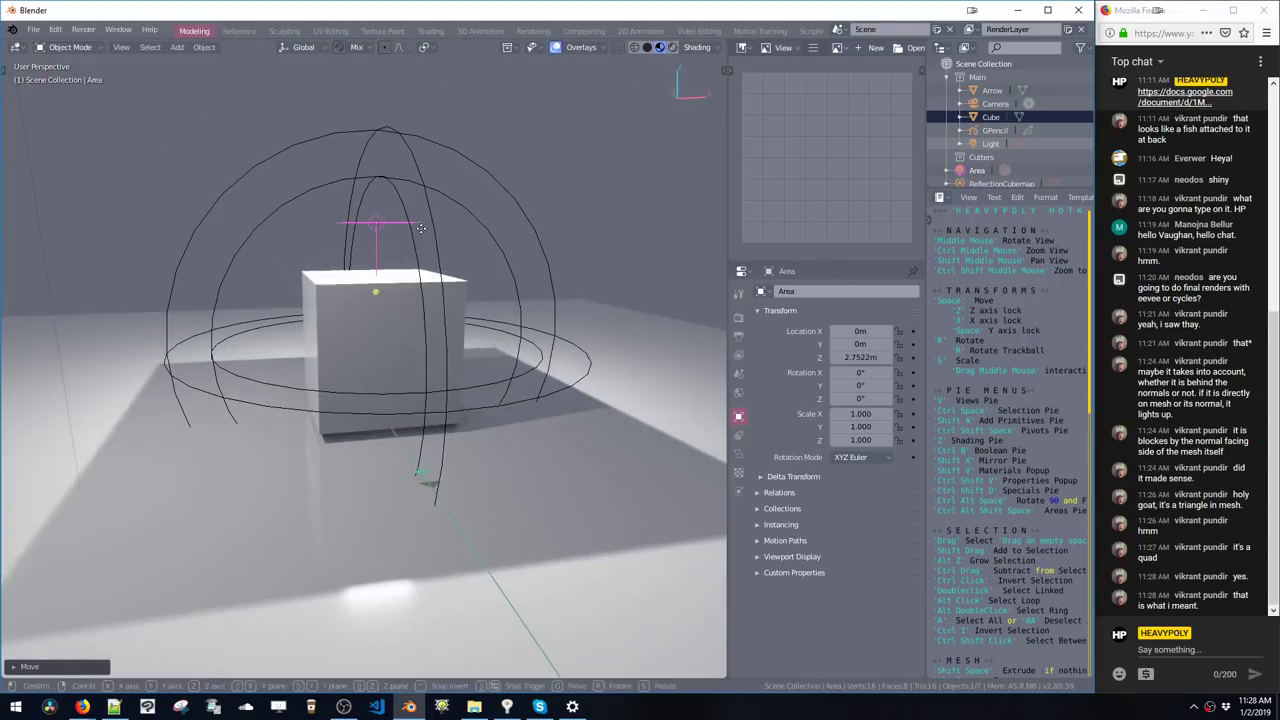
- Move the area light to X 1.8087 m and raise it to Z 3.9146 m
key(space)
key(x)
click(541, 258)
key(space)
key(z)
click(539, 181)
middle_drag(539, 181, 556, 231)
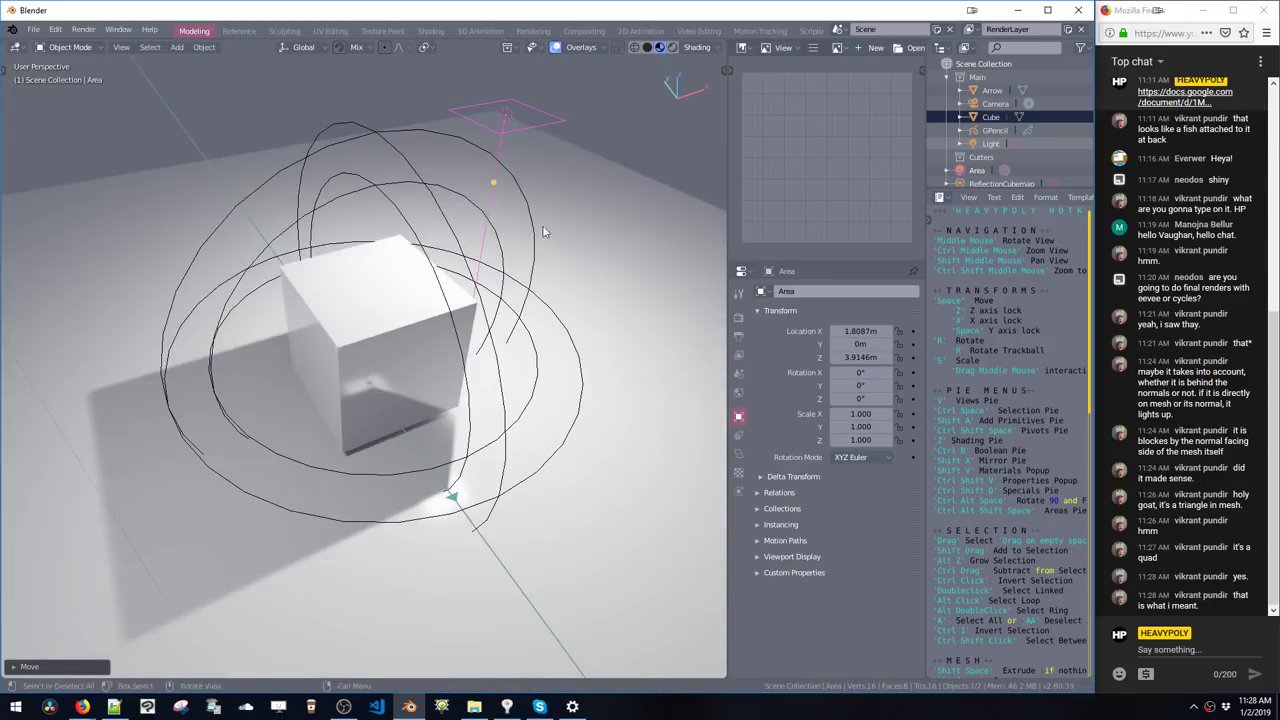
- Enlarge the area light to a scale of 3.039 and narrow it along X to 0.809
key(s)
click(721, 413)
middle_drag(532, 287, 472, 274)
key(s)
key(x)
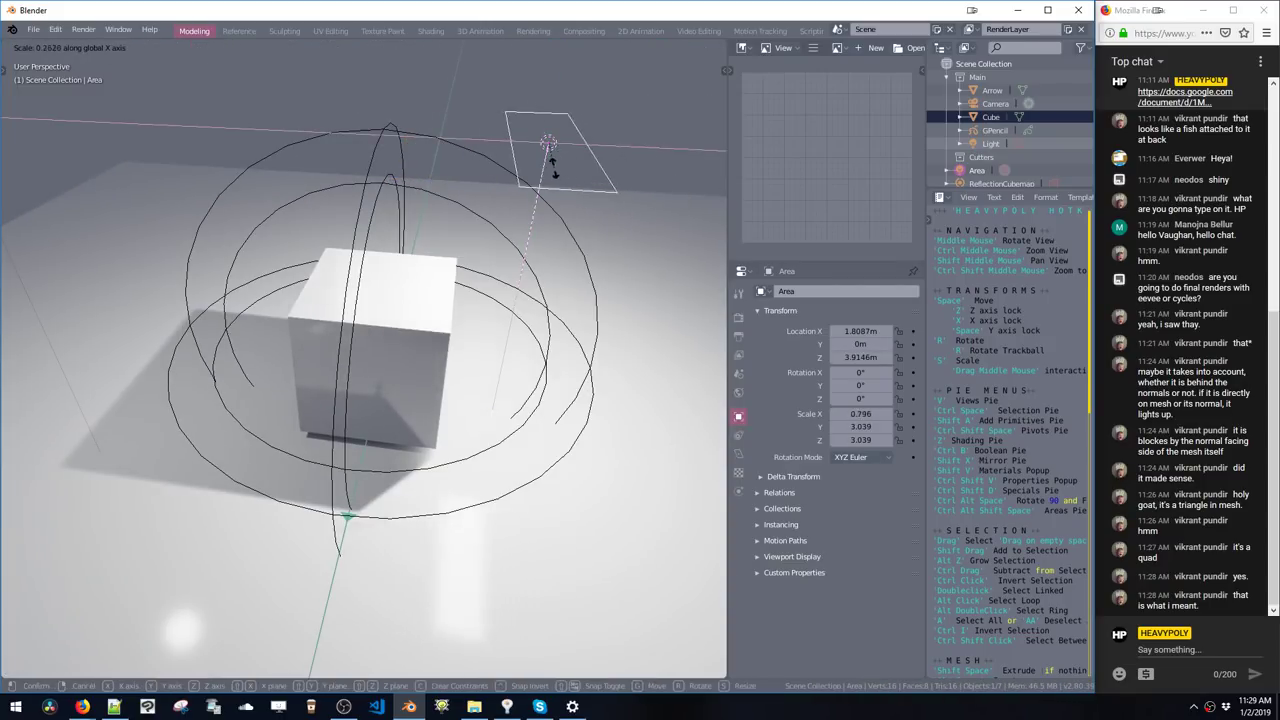
click(555, 168)
- Stretch the area light along Y to a scale of 6.105
middle_drag(555, 168, 624, 200)
key(s)
key(space)
click(697, 294)
middle_drag(537, 231, 577, 158)
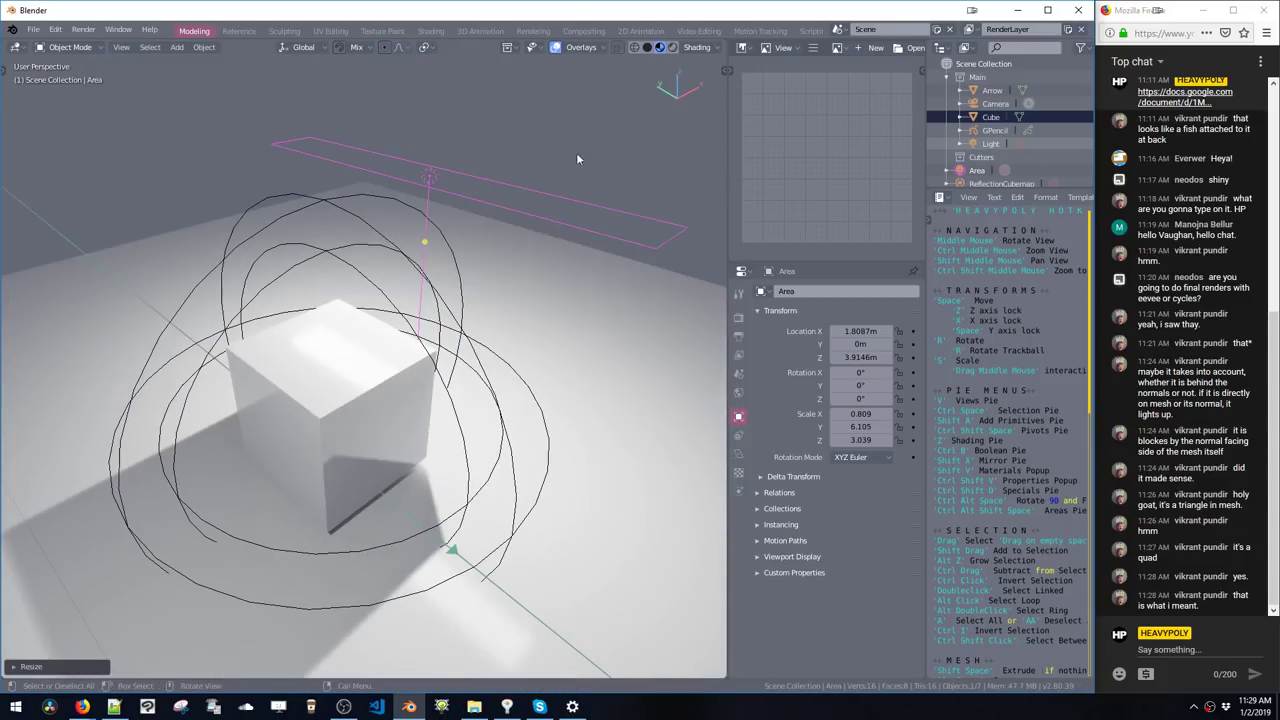
- Turn on the Face Orientation overlay and examine the cube's outside and inside and the ground plane's underside
click(585, 48)
click(504, 302)
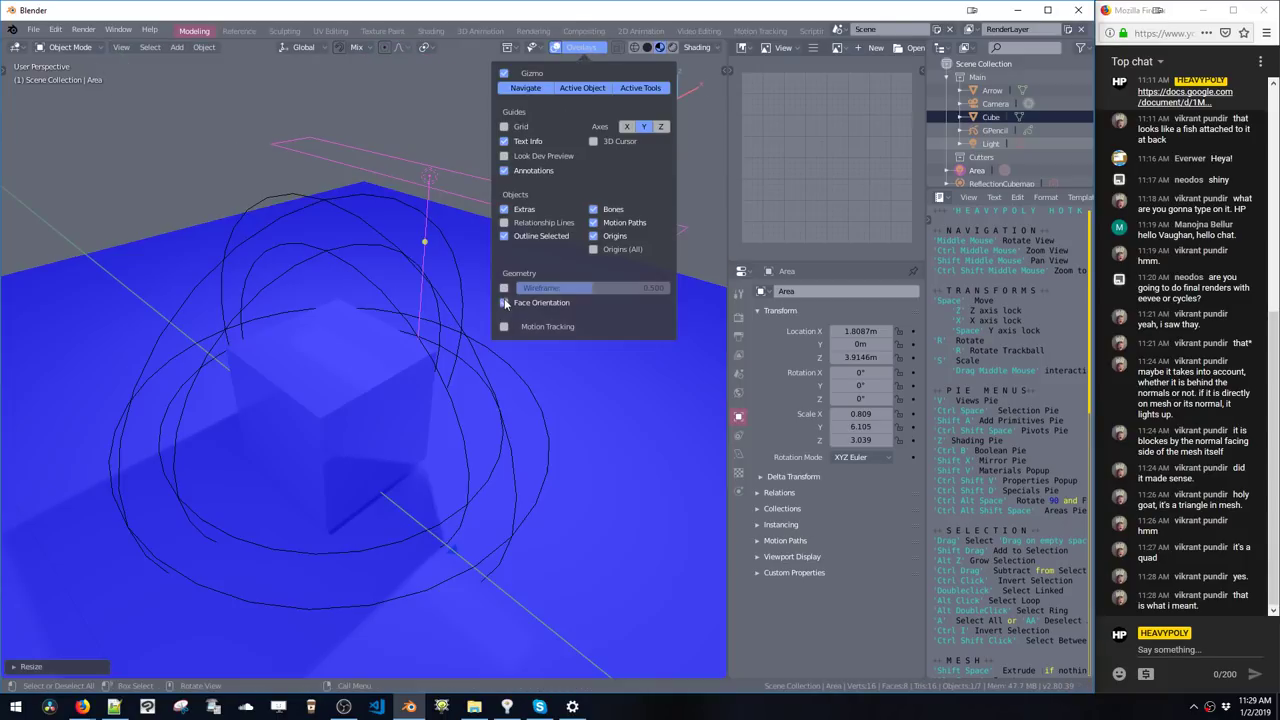
middle_drag(402, 405, 437, 310)
click(593, 48)
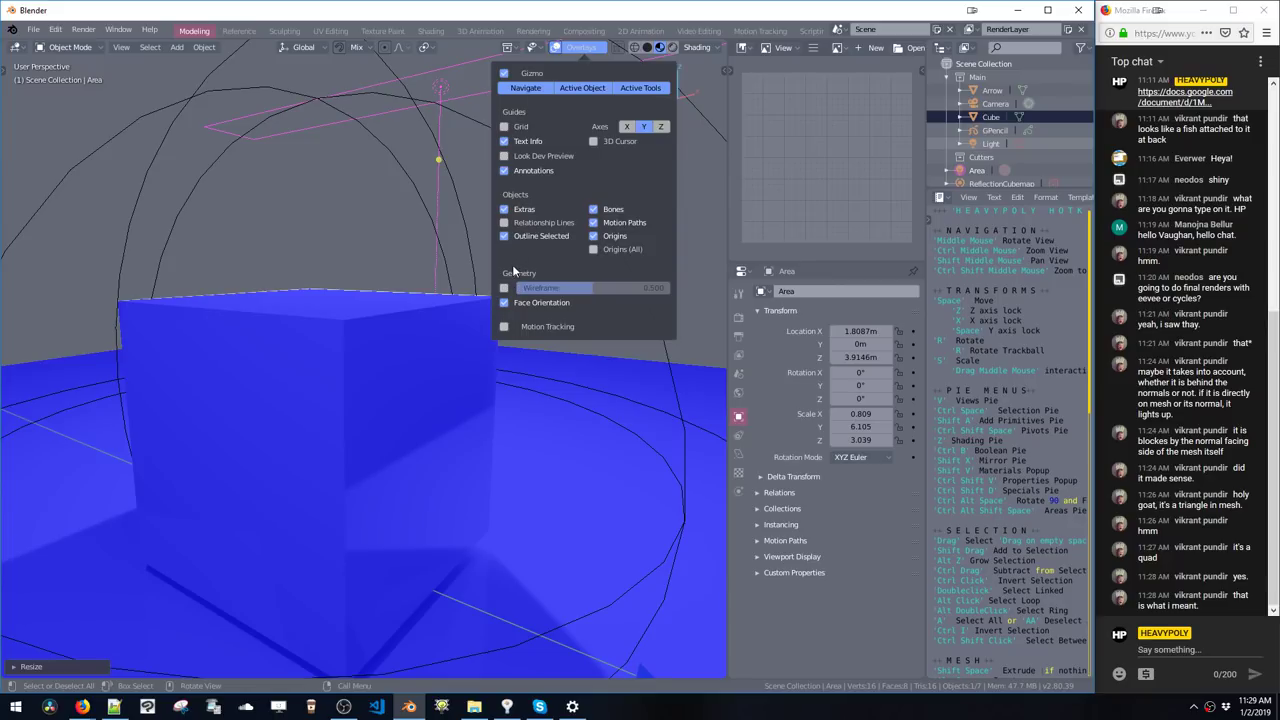
click(692, 48)
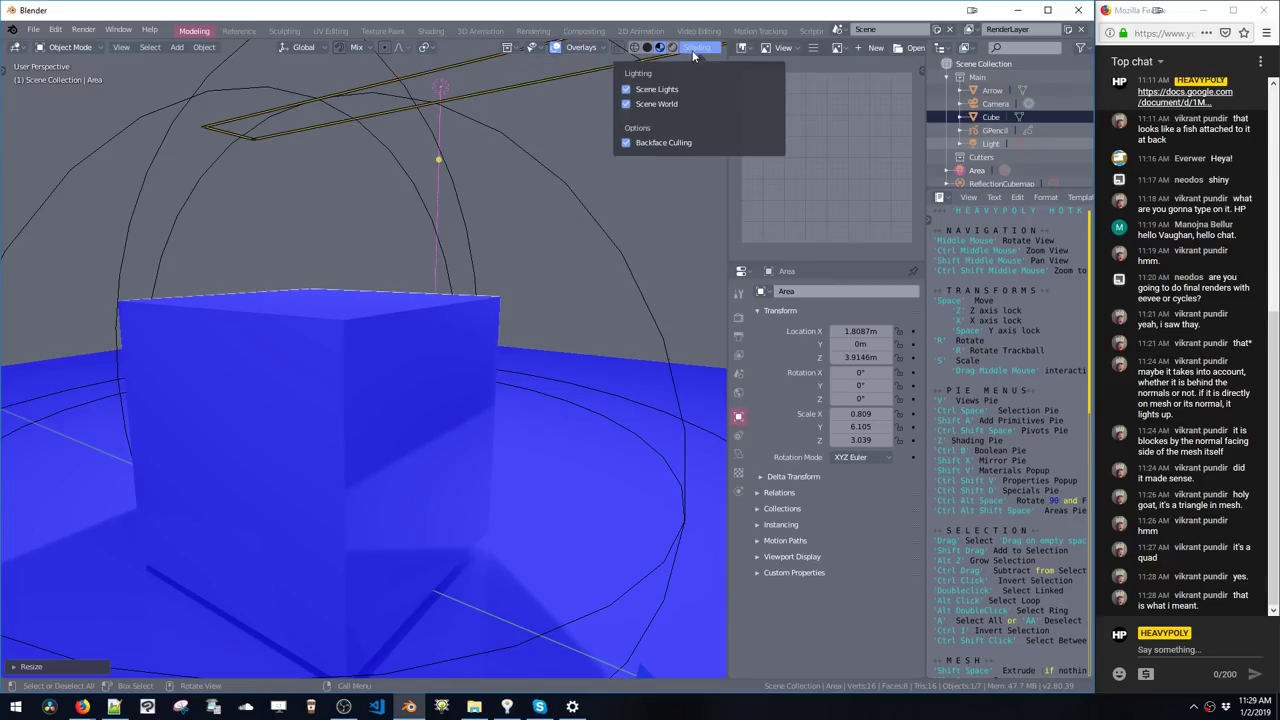
mouse_move(427, 420)
ctrl+middle_down()
mouse_move(427, 327)
mouse_move(492, 290)
mouse_move(514, 227)
ctrl+middle_up()
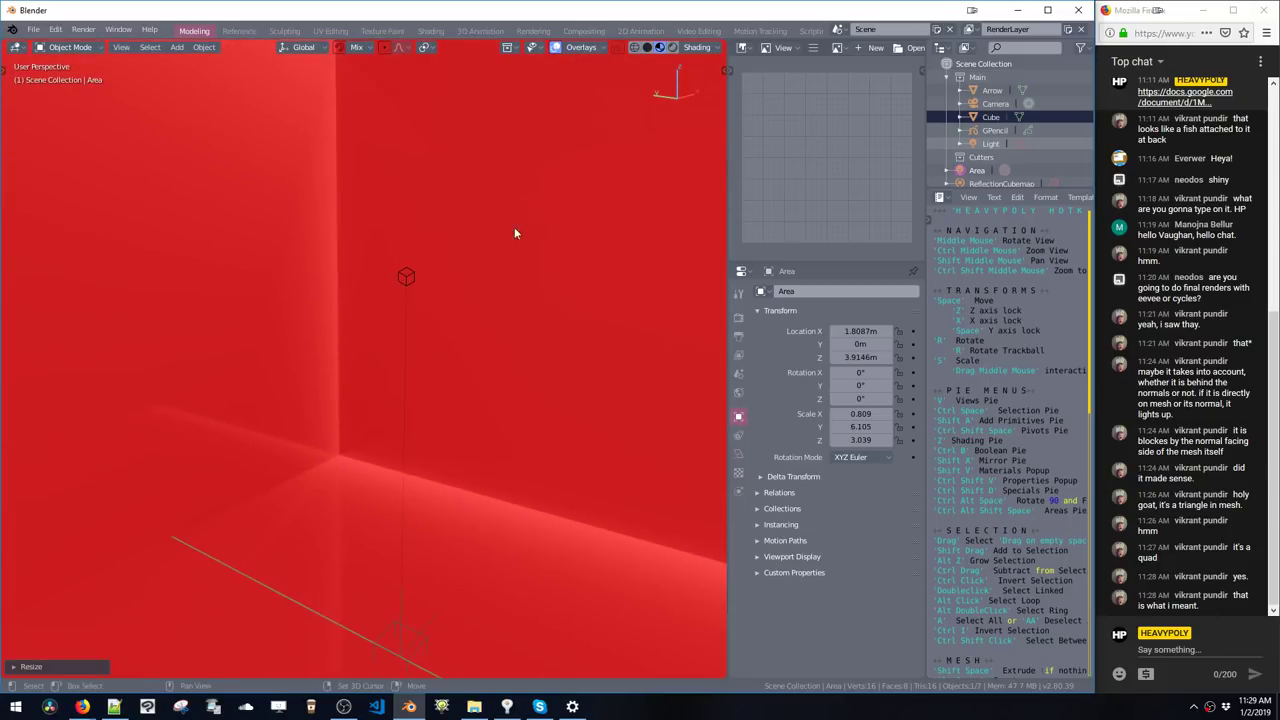
middle_drag(445, 272, 408, 361)
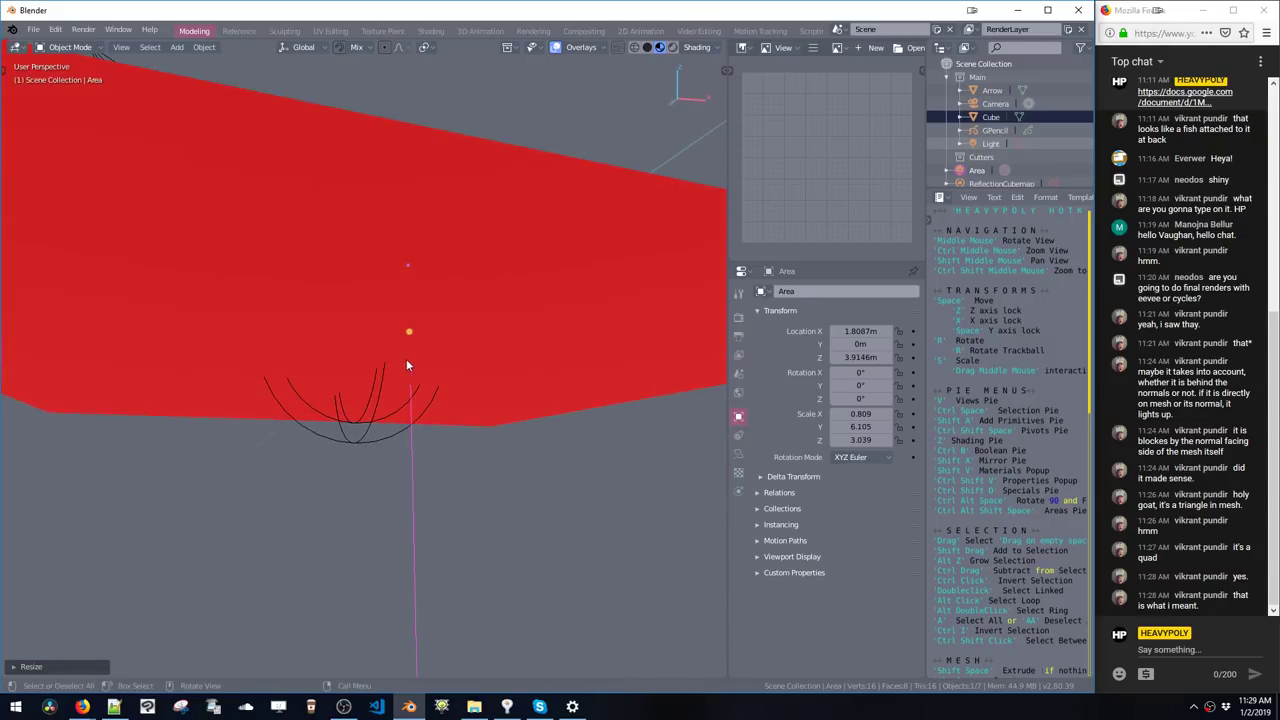
middle_drag(381, 316, 432, 356)
middle_drag(509, 461, 517, 240)
- Extrude one outer edge of the ground plane down along Z and return to Object Mode
click(543, 439)
key(Tab)
click(580, 346)
key(shift+space)
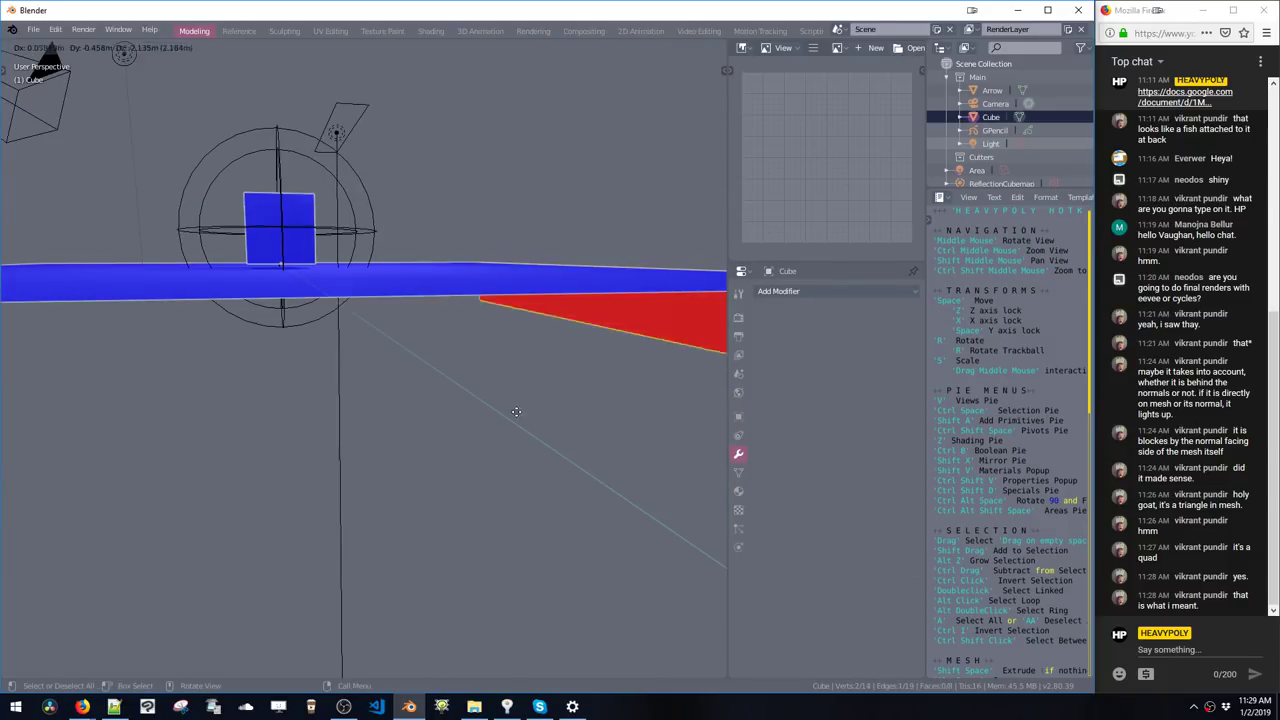
key(z)
click(521, 392)
middle_drag(520, 391, 537, 249)
key(Tab)
middle_drag(419, 224, 439, 240)
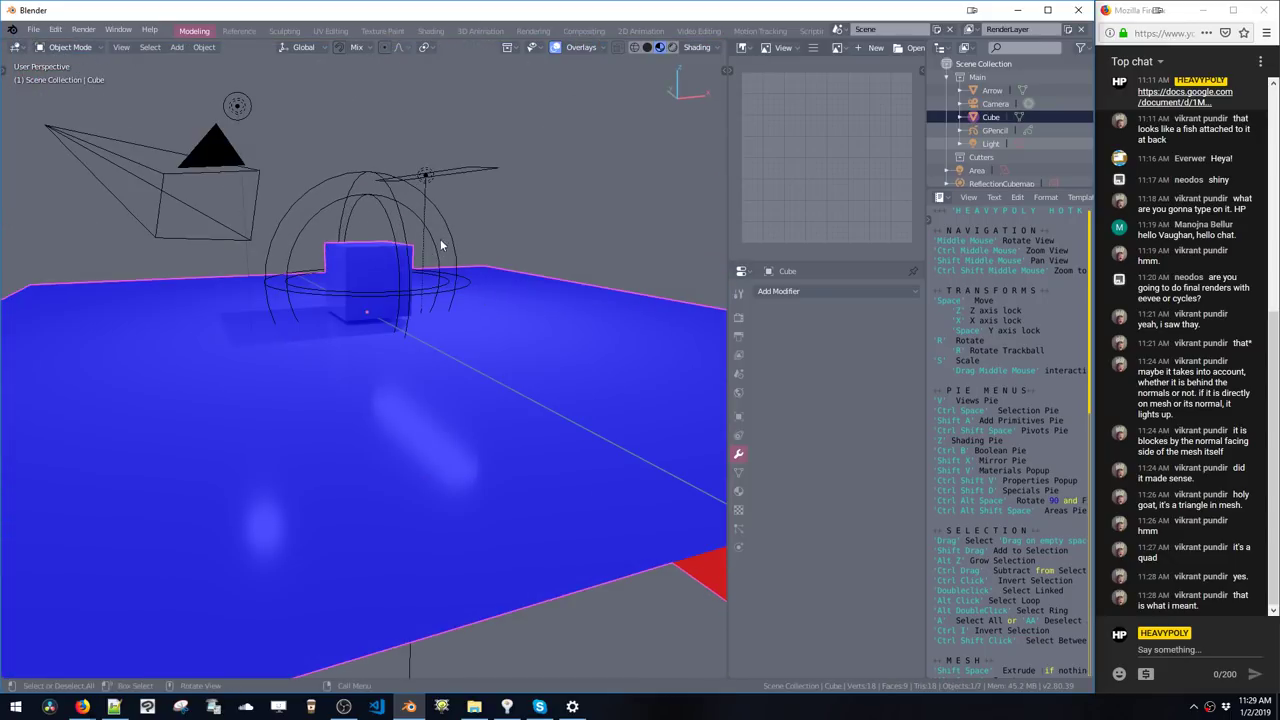
- Scale the reflection cubemap to 1.428 and bake the scene lighting
click(440, 242)
middle_drag(368, 290, 426, 349)
key(s)
click(433, 346)
key(z)
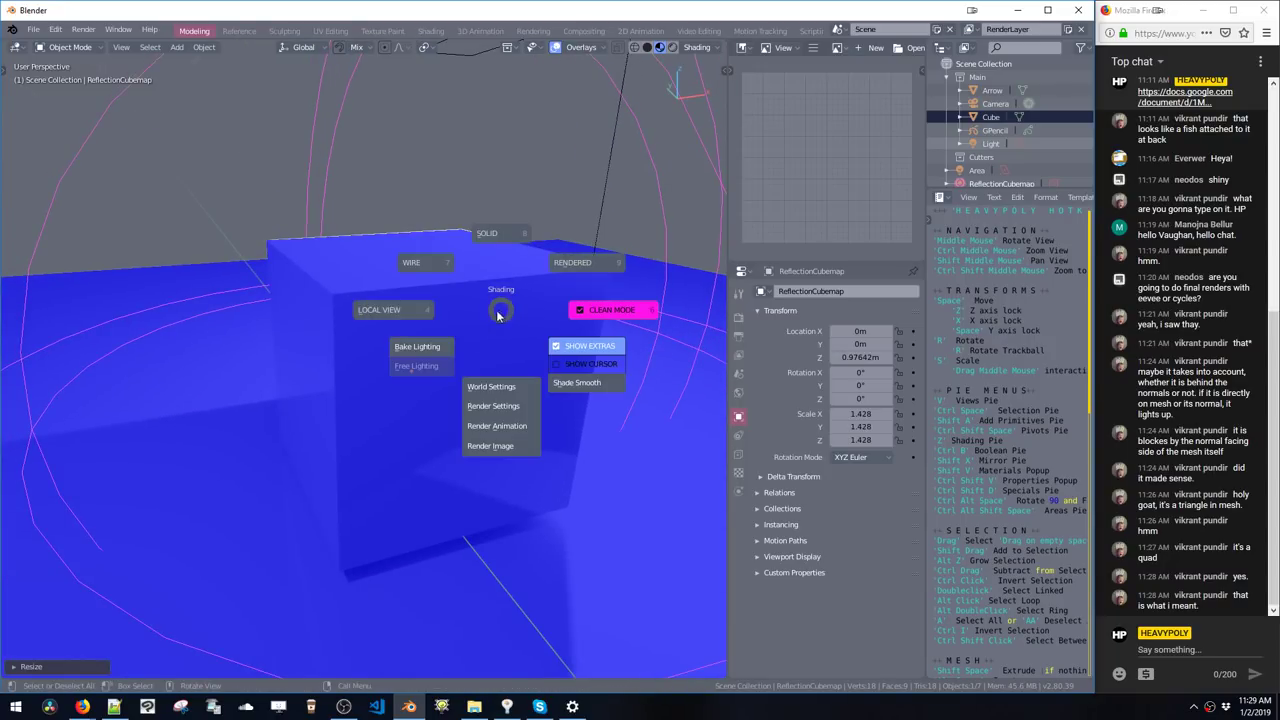
click(420, 347)
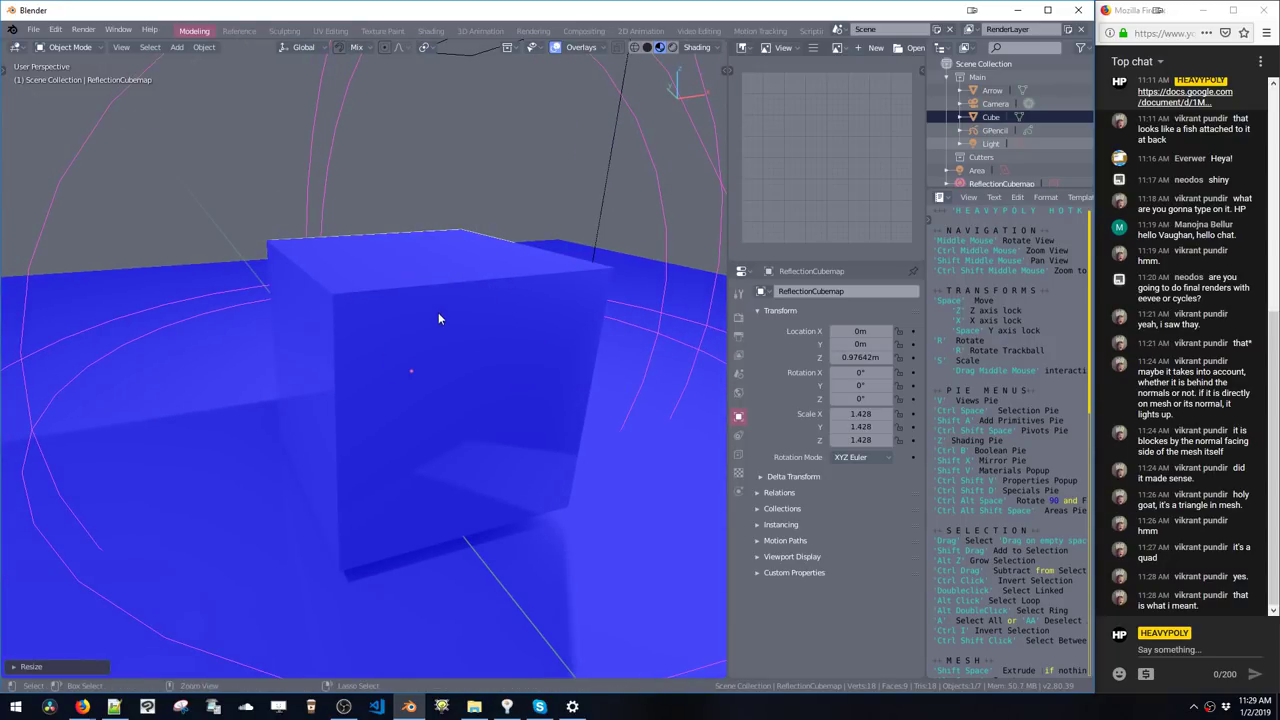
scroll(452, 302, down, 5)
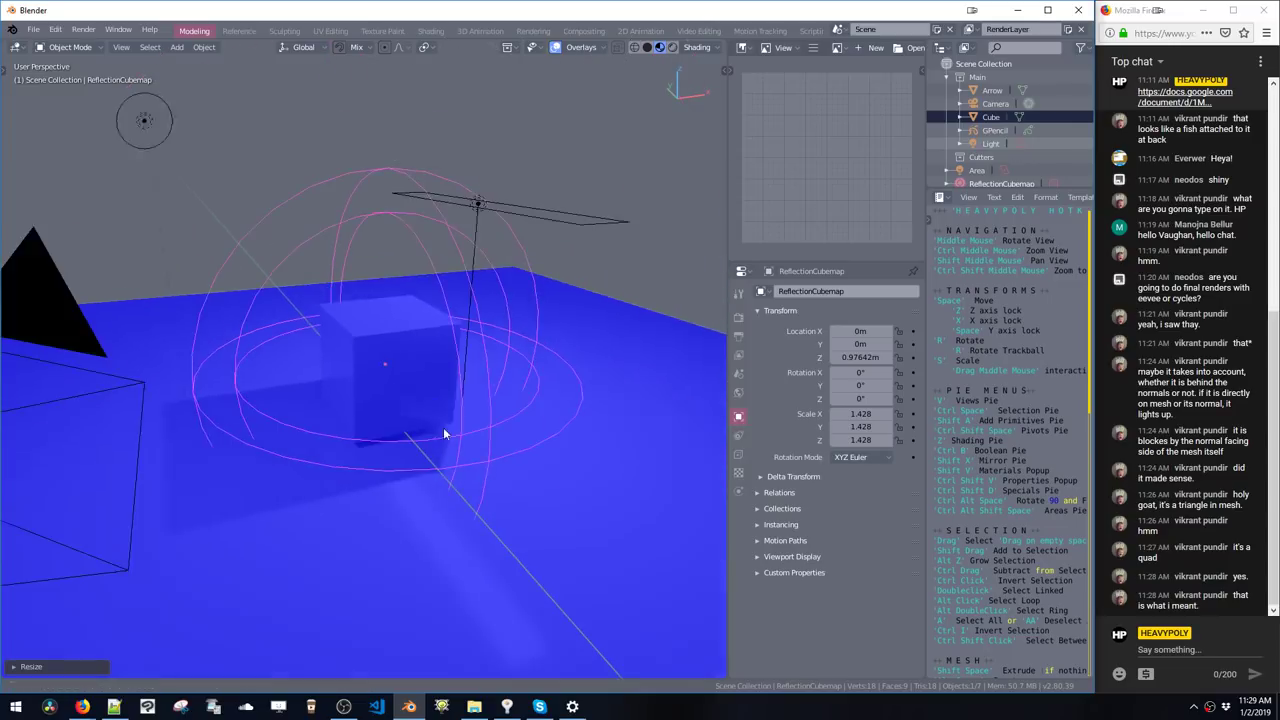
- Move the area light along X to 2.6651 m
click(517, 222)
middle_drag(518, 224, 467, 242)
key(space)
key(x)
click(515, 241)
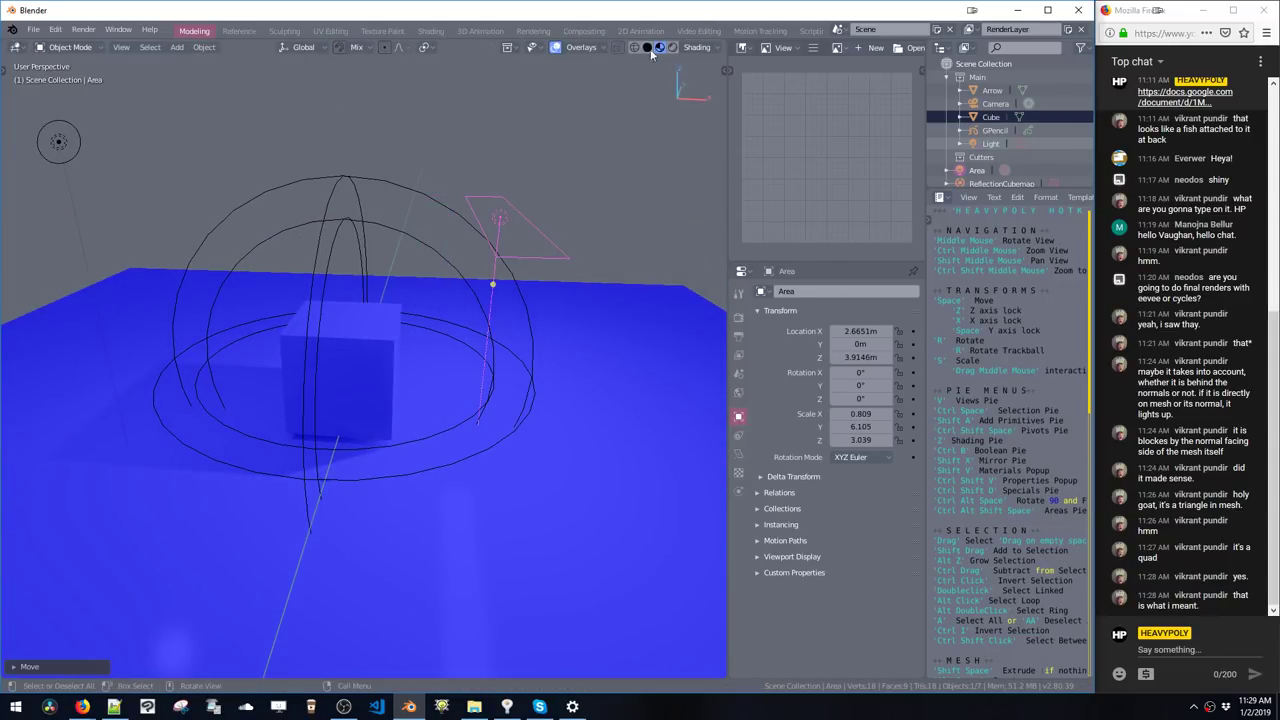
- Turn off the Face Orientation overlay
click(603, 49)
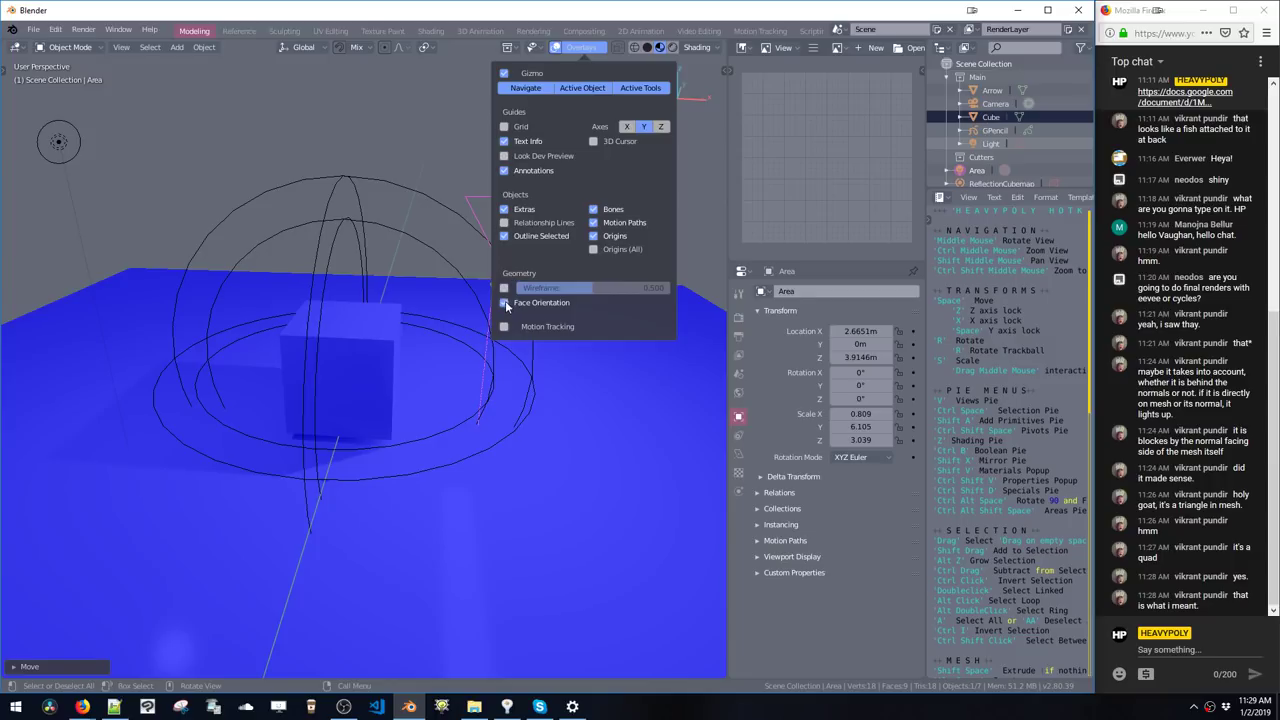
click(505, 304)
key(shift+v)
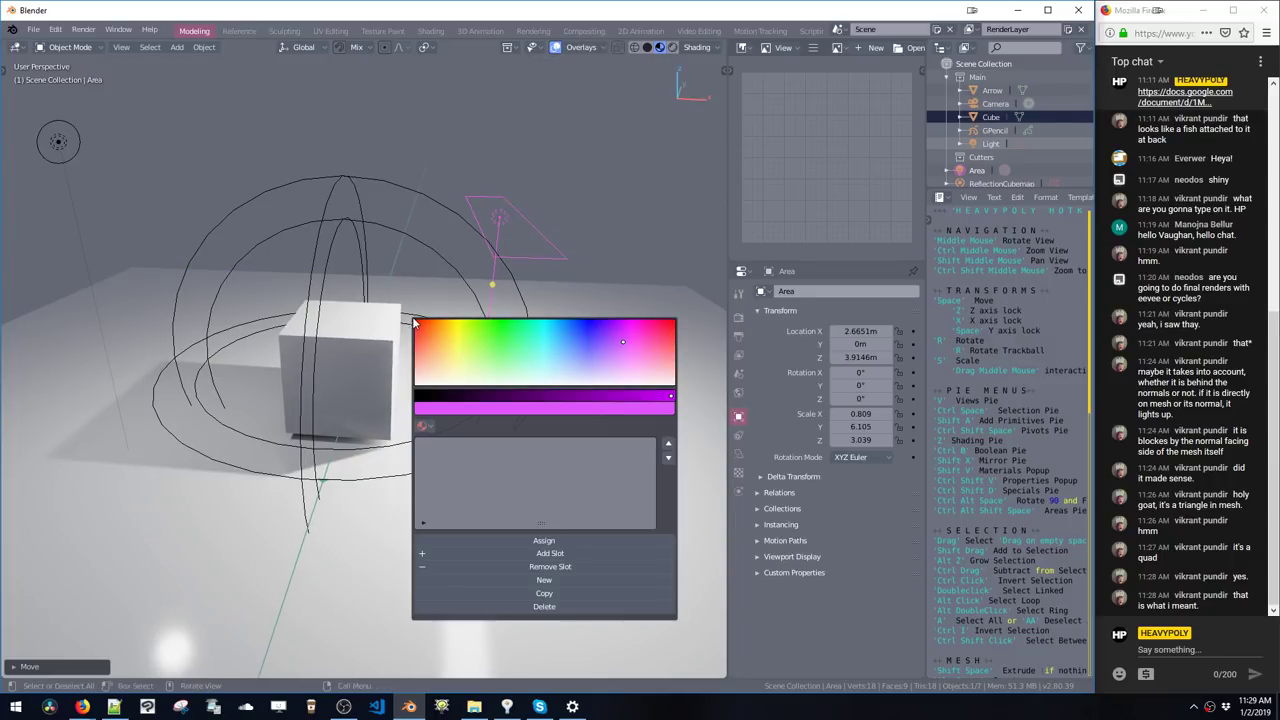
- Set the cube's Glossy material to specular 0.530 and roughness 0.142
click(377, 354)
key(shift+v)
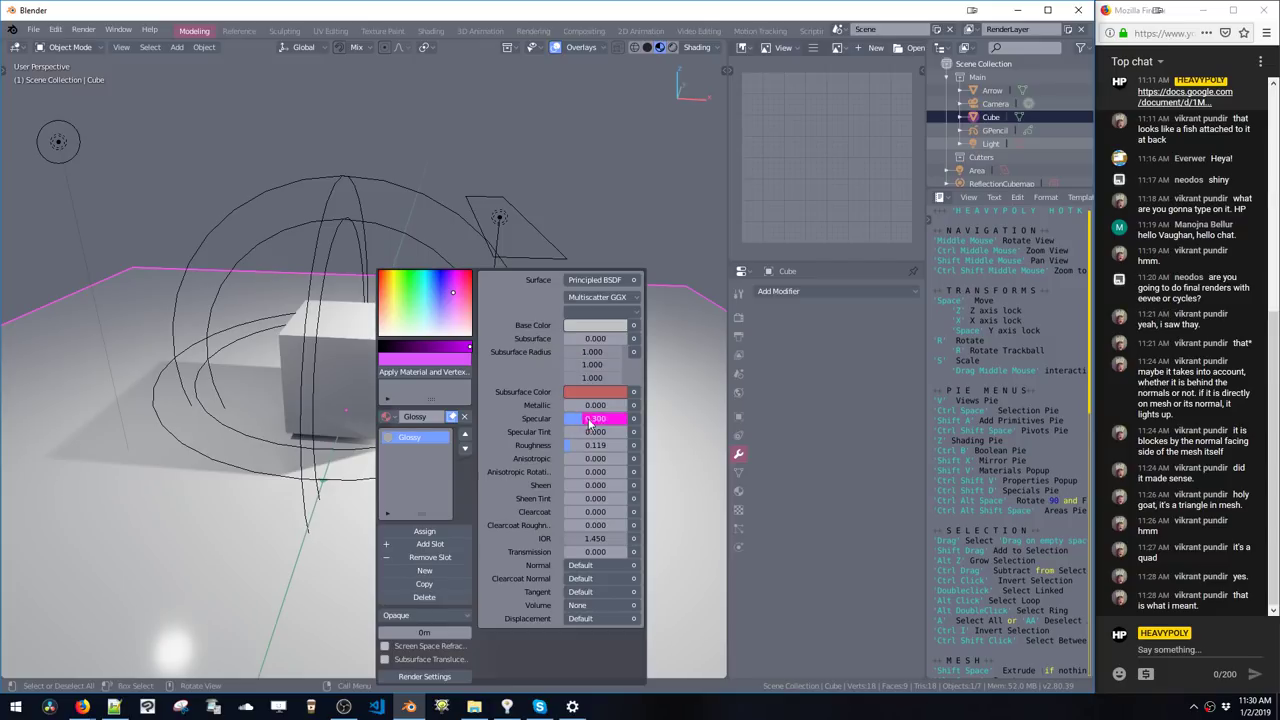
mouse_move(589, 450)
mouse_down()
mouse_move(600, 450)
mouse_move(588, 450)
mouse_up()
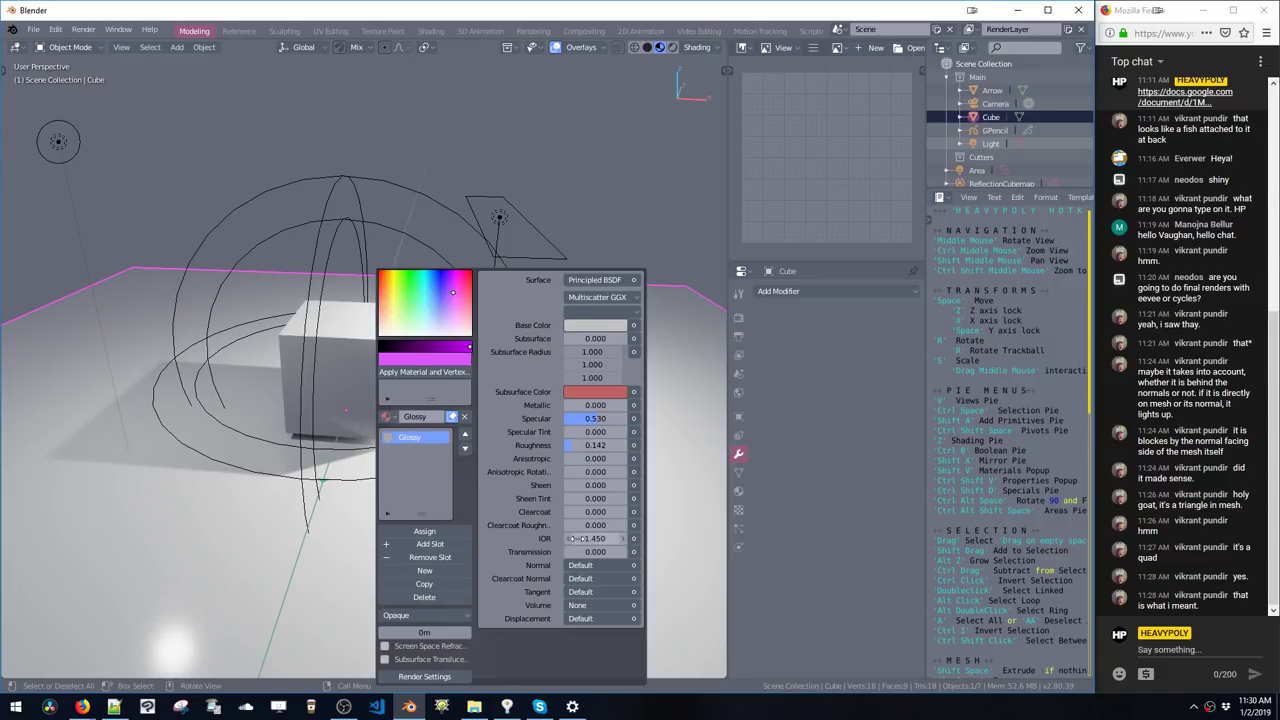
- Give the Glossy material an orange base color of R 0.761, G 0.395, B 0.197 and raise its metallic value
click(595, 326)
click(581, 195)
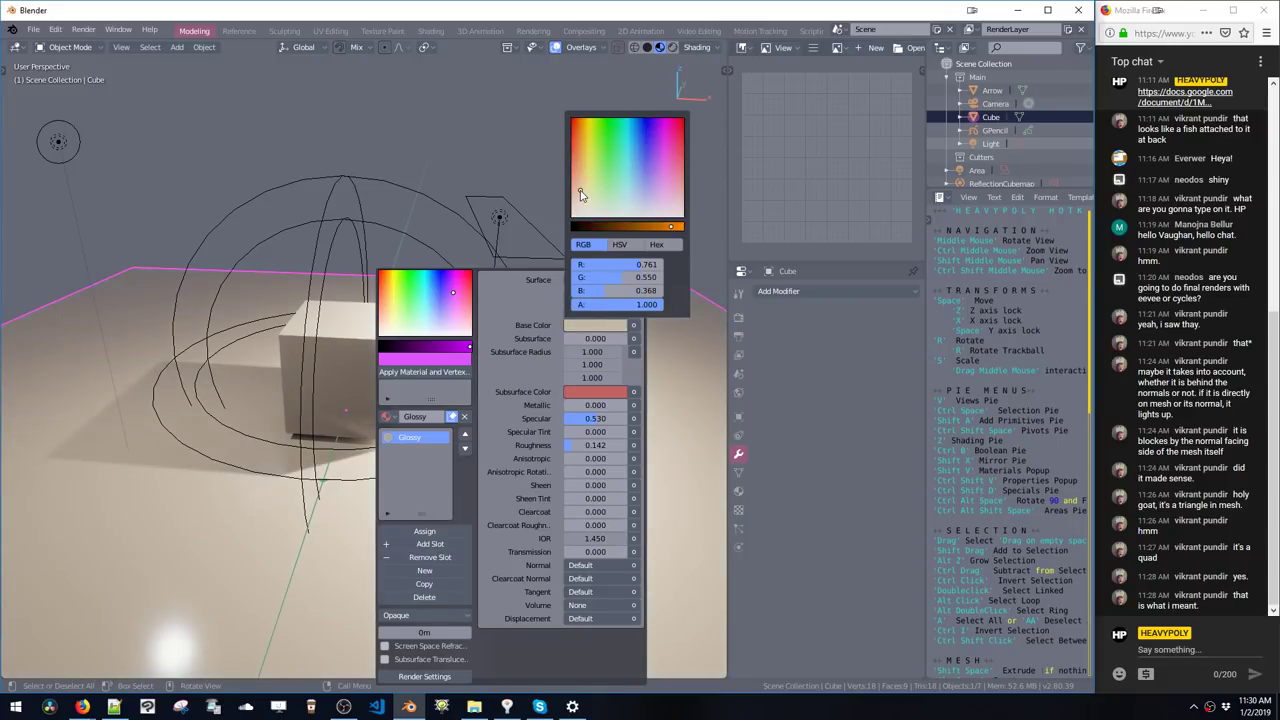
drag(580, 191, 578, 172)
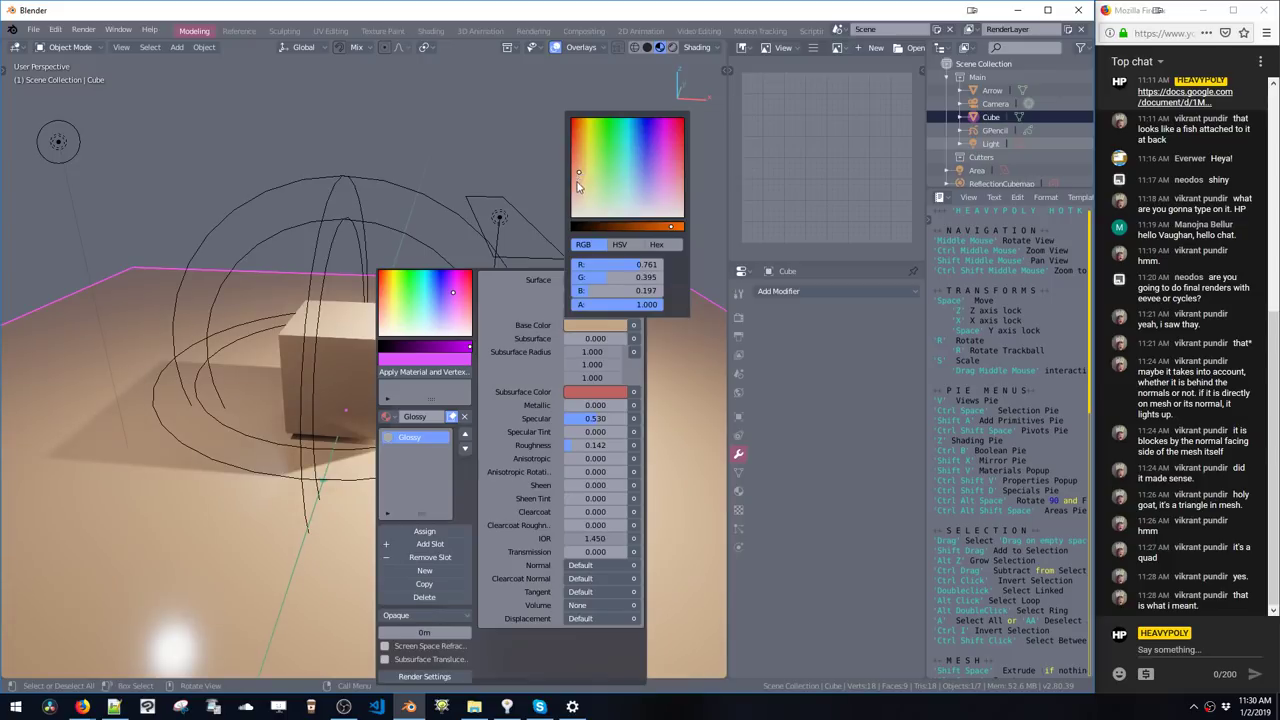
drag(592, 405, 619, 404)
- Lower the area light along Z to 1.3287 m
click(502, 231)
key(space)
key(z)
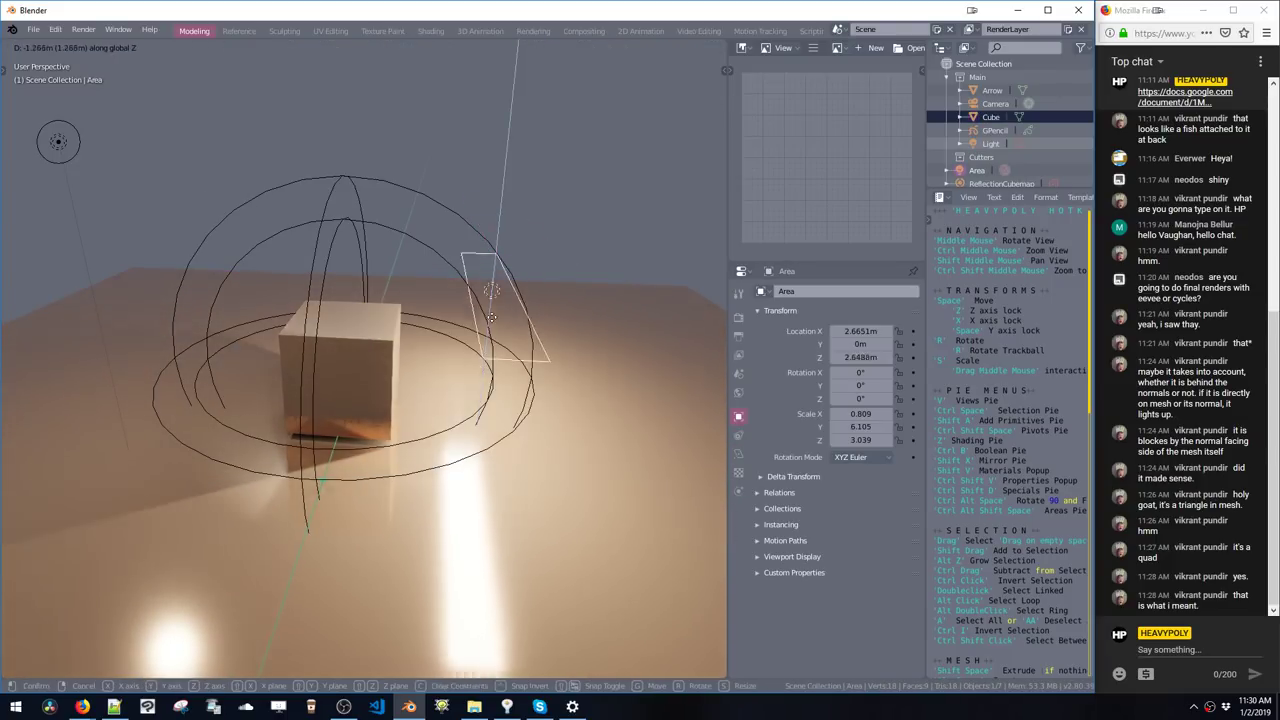
click(503, 290)
middle_drag(503, 290, 404, 290)
key(space)
key(z)
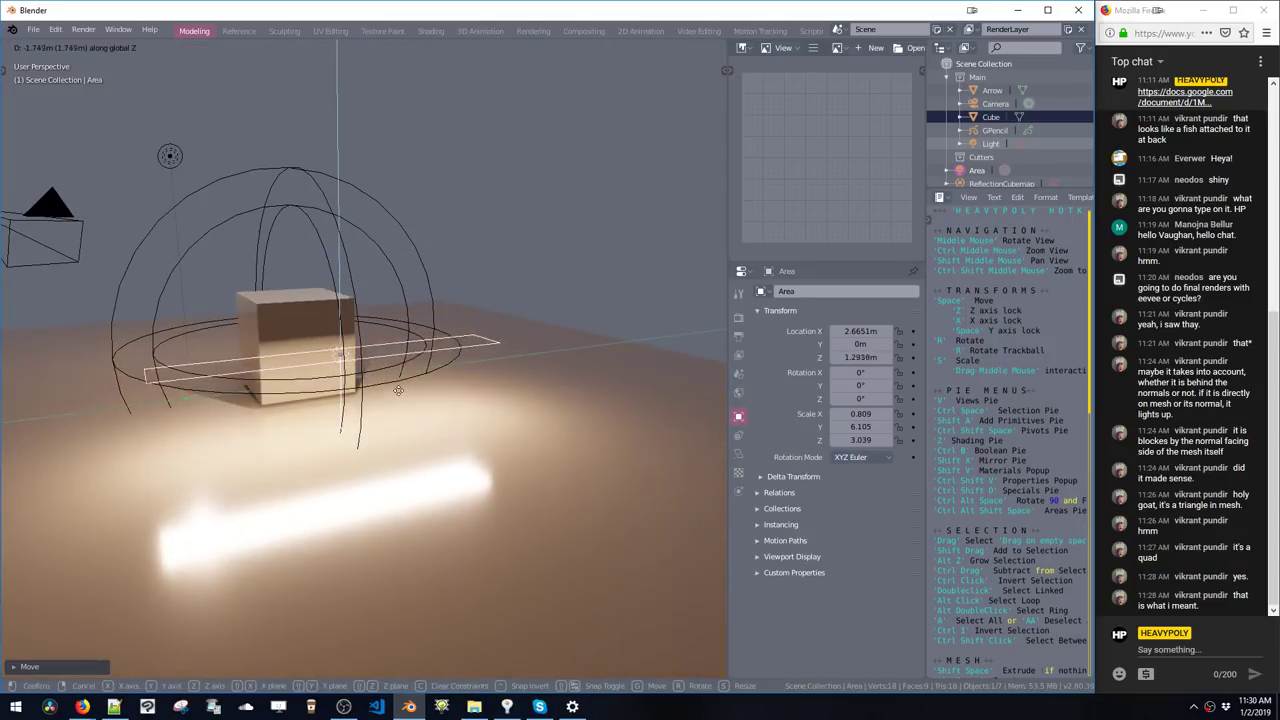
click(402, 372)
- Move the area light along X to about 2.55 m and raise it along Z above the cube's top
middle_drag(402, 372, 478, 398)
key(space)
key(x)
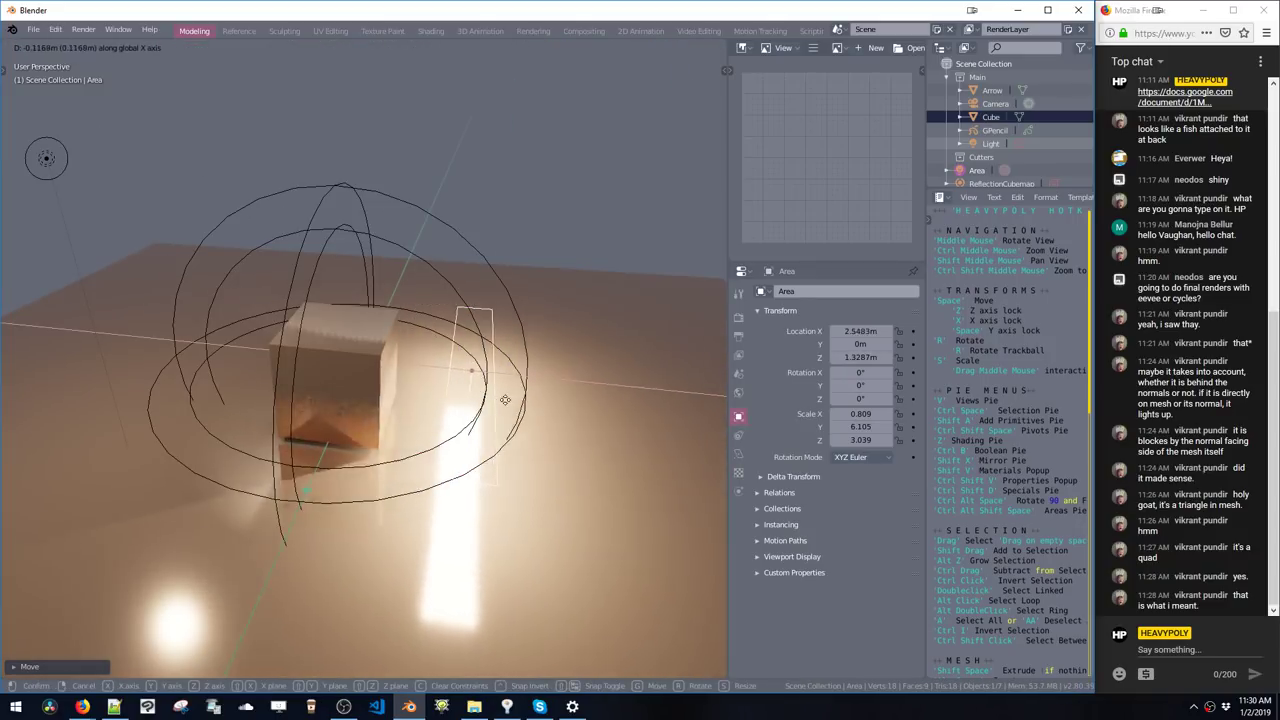
click(502, 396)
key(space)
key(z)
click(480, 335)
- Select the reflection cubemap and bake the scene lighting
click(478, 330)
middle_drag(478, 330, 443, 310)
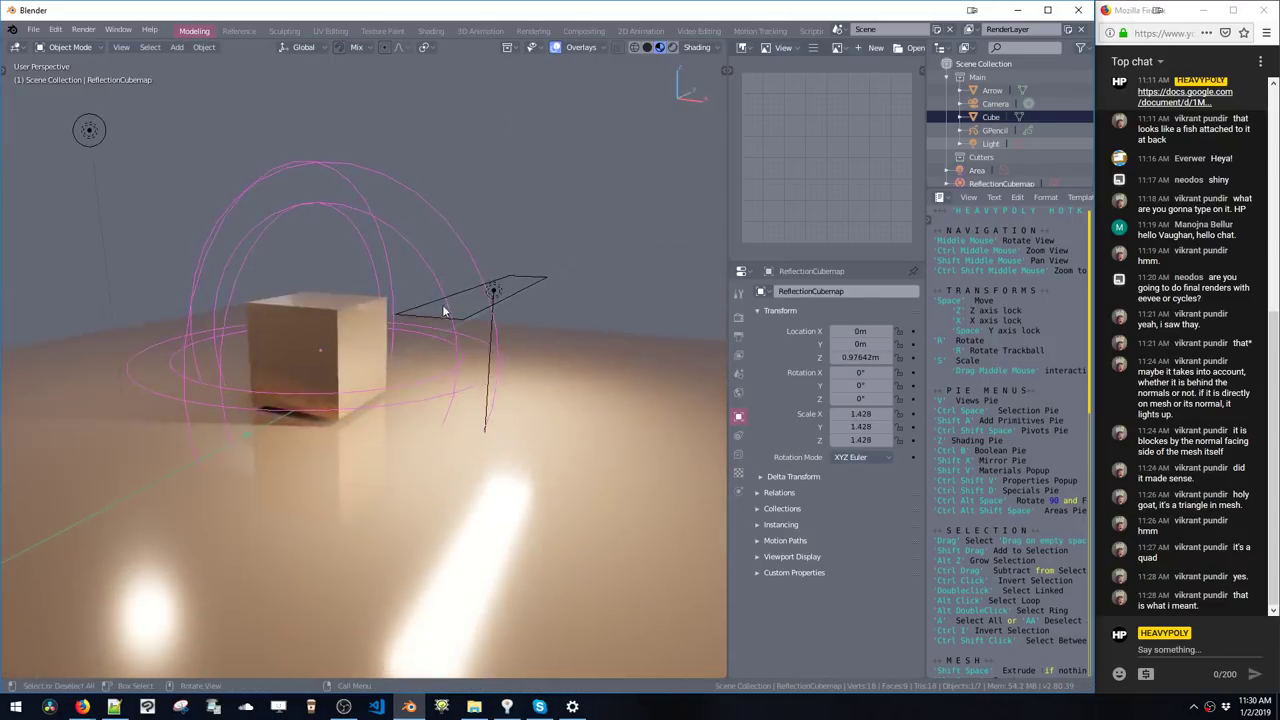
key(z)
click(373, 369)
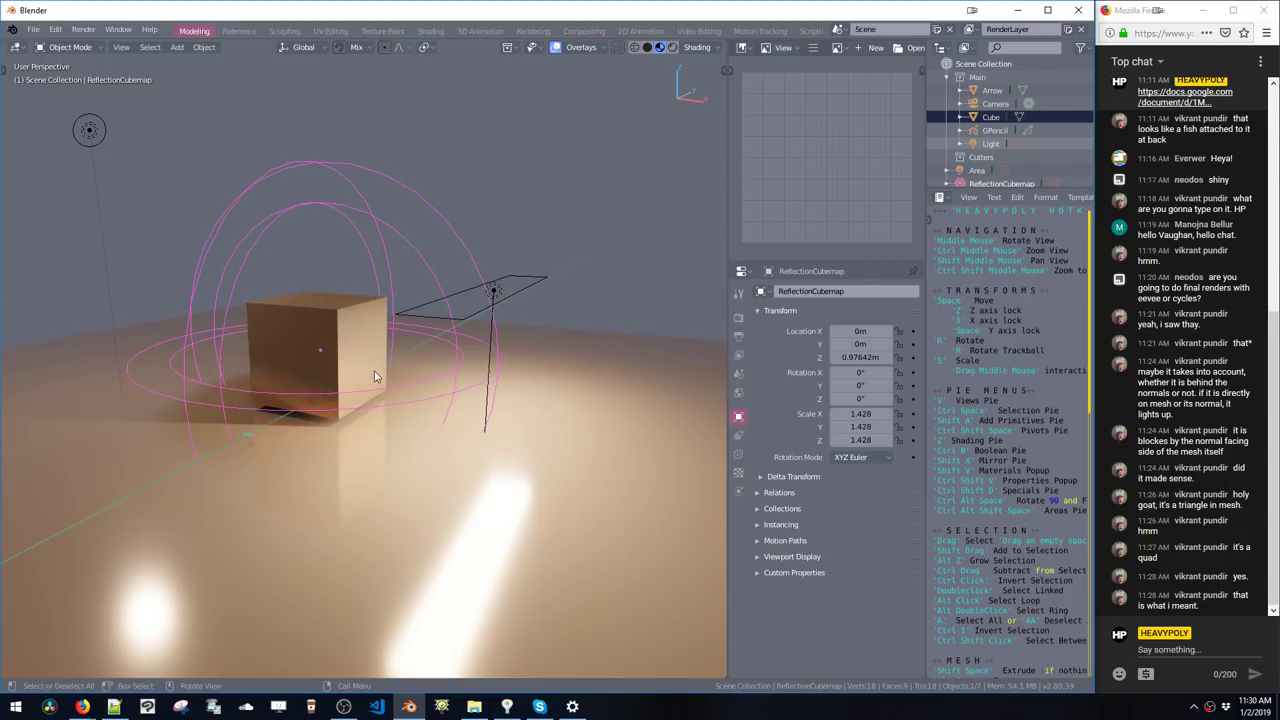
- Move the cube's linked mesh along negative X away from the reflection cubemap's center, then return to Object Mode
mouse_move(382, 370)
middle_down()
mouse_move(369, 329)
mouse_move(343, 331)
mouse_move(384, 362)
middle_up()
click(360, 343)
key(Tab)
double_click(361, 341)
key(space)
key(x)
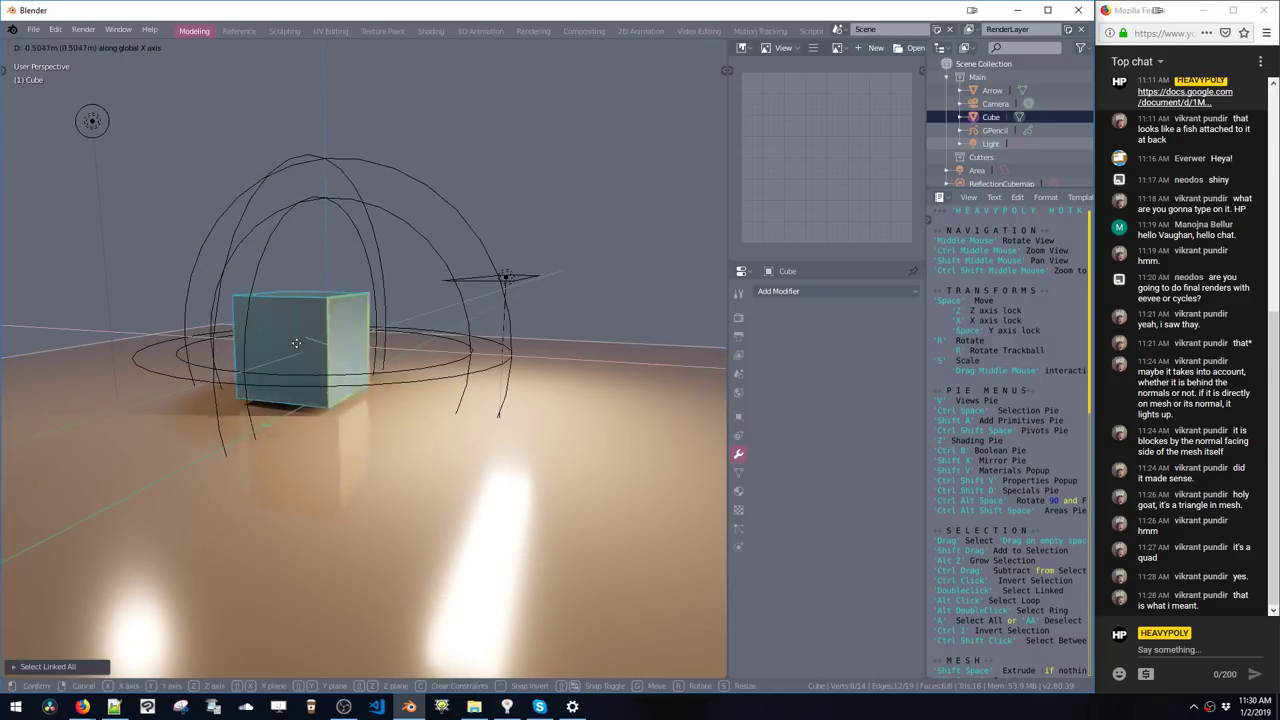
click(293, 375)
key(Tab)
- Bake the lighting for the shifted cube and inspect its reflections relative to the cubemap's center
key(z)
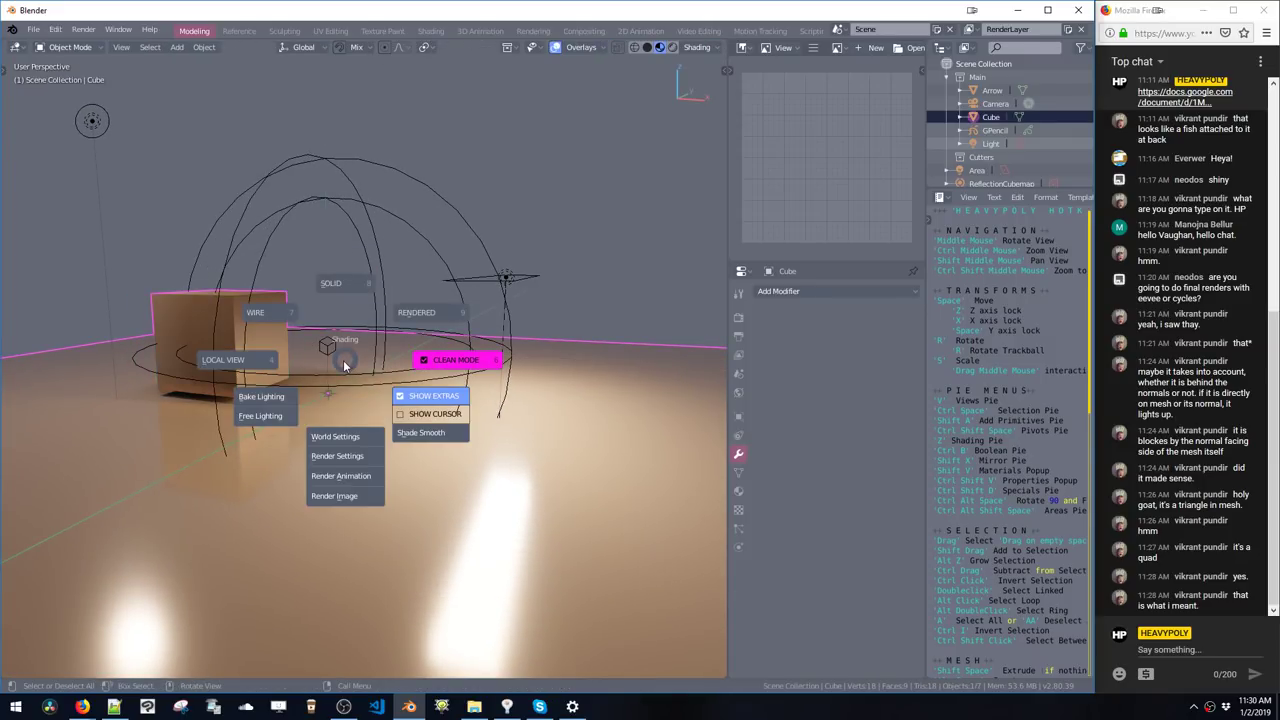
click(265, 400)
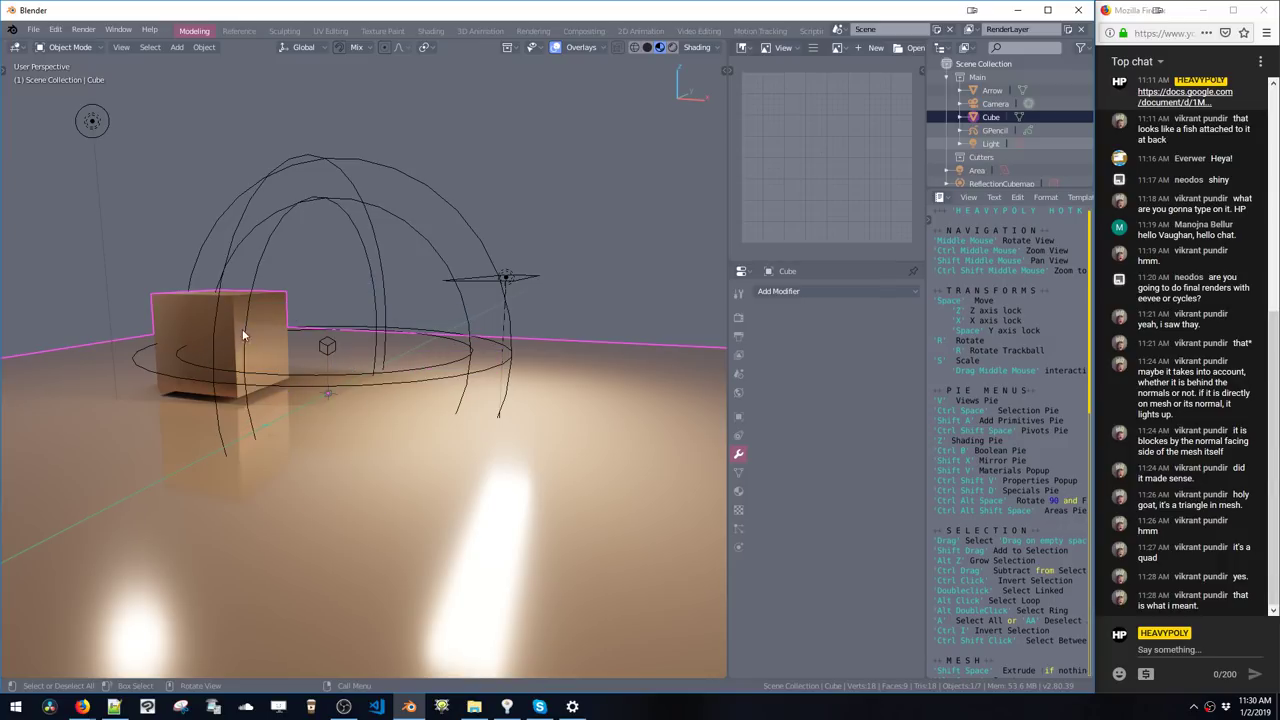
mouse_move(251, 342)
middle_down()
mouse_move(382, 333)
mouse_move(193, 342)
mouse_move(206, 347)
mouse_move(177, 289)
mouse_move(331, 314)
mouse_move(277, 314)
mouse_move(268, 309)
mouse_move(291, 306)
mouse_move(263, 300)
mouse_move(269, 326)
middle_up()
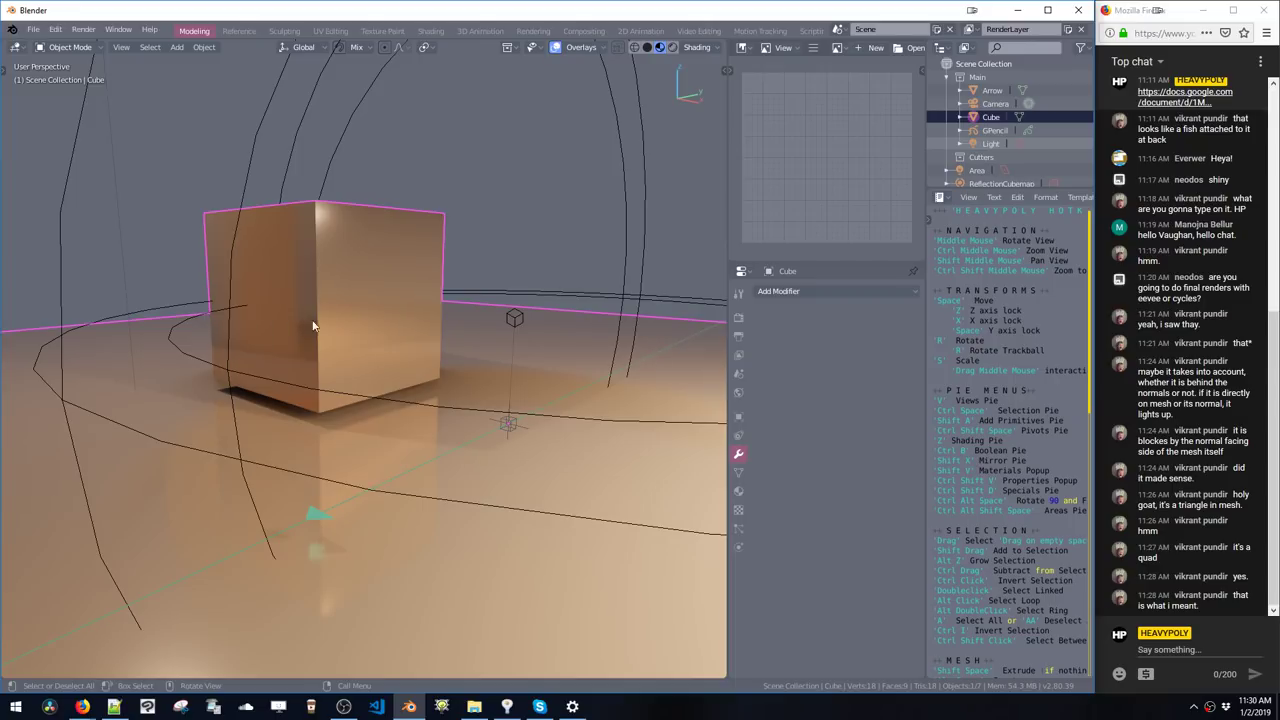
click(513, 318)
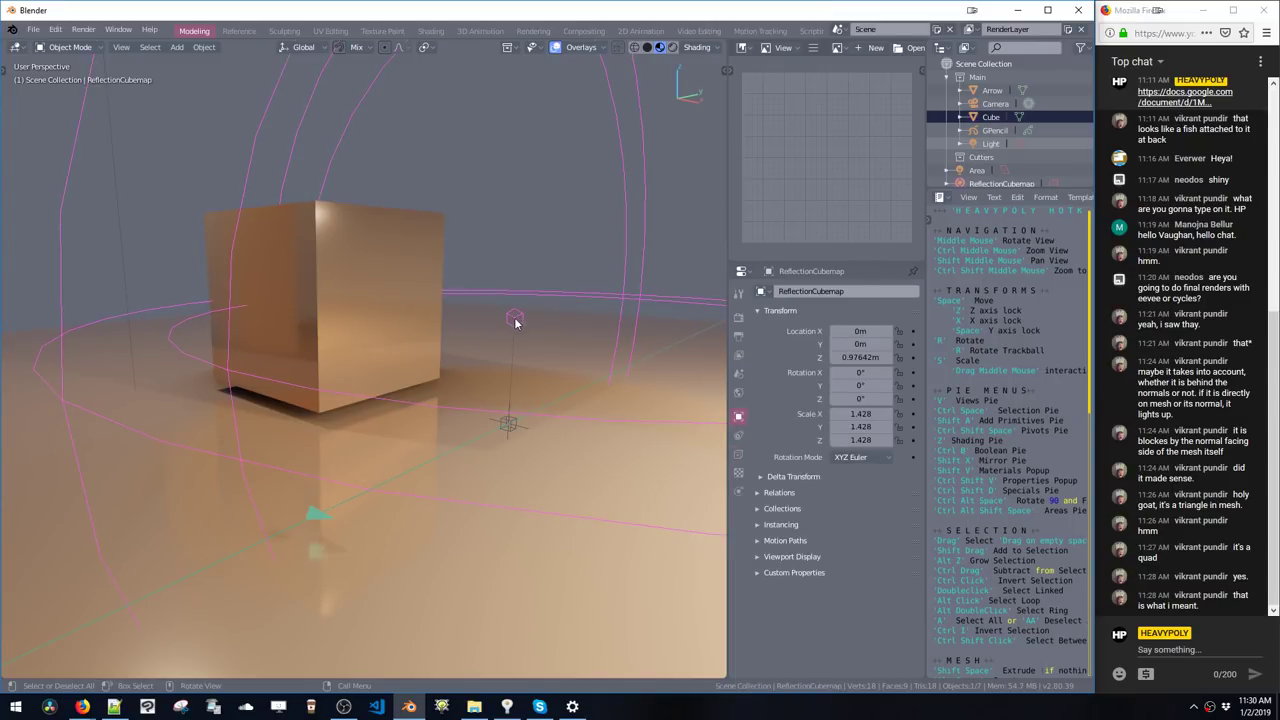
- Move the cube mesh back along X to the reflection cubemap's center in Edit Mode and bake the lighting
click(330, 313)
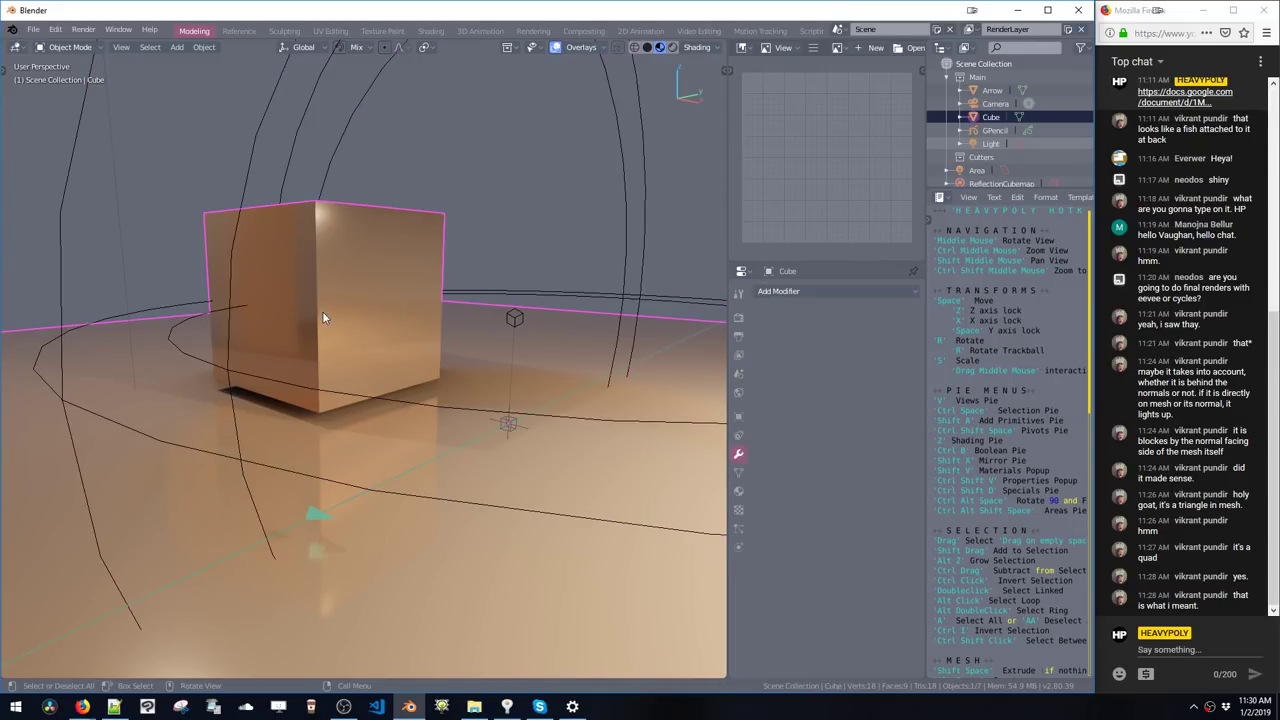
key(Tab)
key(a)
key(space)
key(x)
click(480, 345)
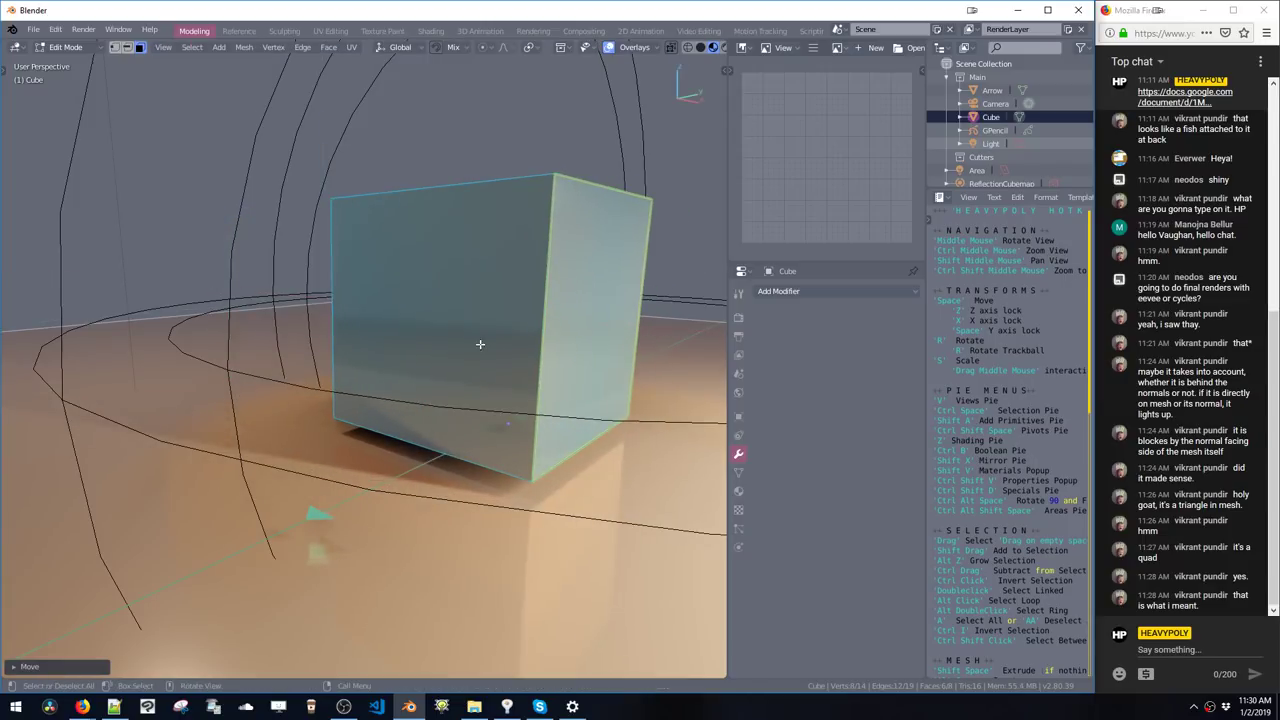
middle_drag(514, 314, 481, 320)
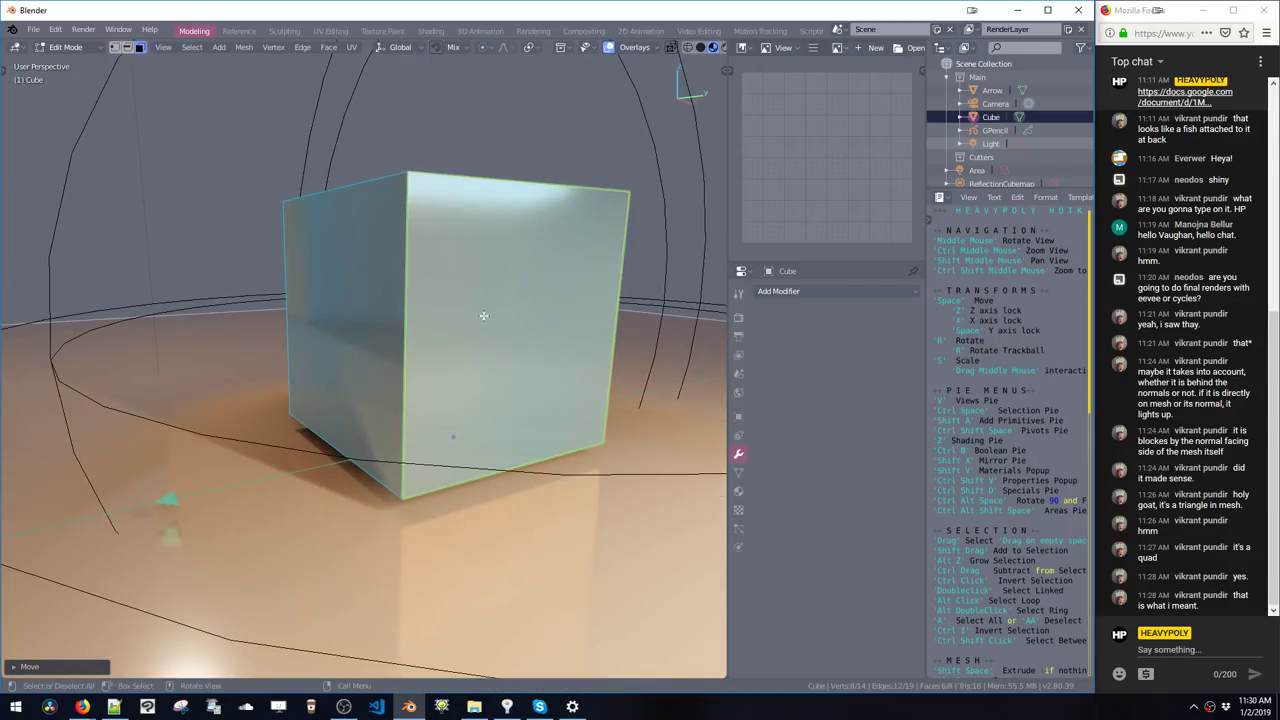
key(z)
click(402, 356)
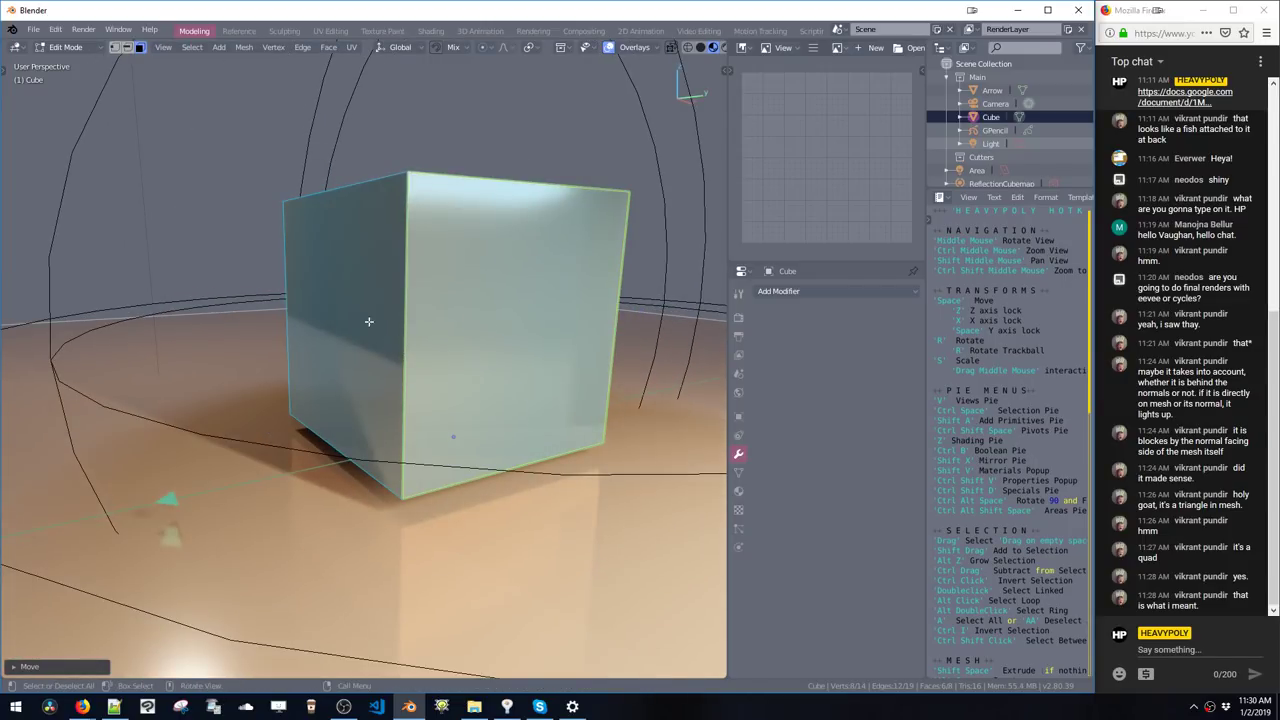
- Select the cube's linked mesh again and shift it along negative X to clear the cubemap's center
key(ctrl+space)
click(338, 383)
middle_drag(297, 266, 410, 262)
key(ctrl+space)
click(407, 242)
double_click(466, 294)
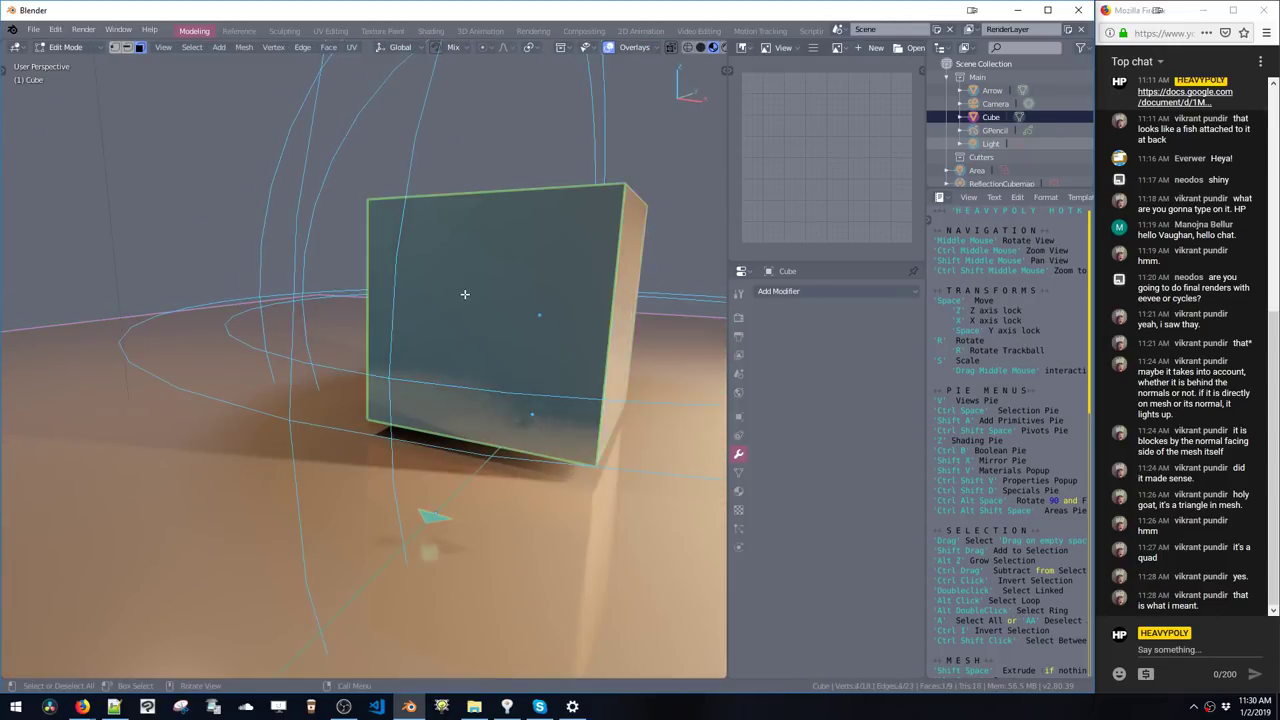
key(space)
key(x)
click(190, 280)
- Add a 32-segment sphere to the mesh beside the cube and resize it to a small ball
key(shift+a)
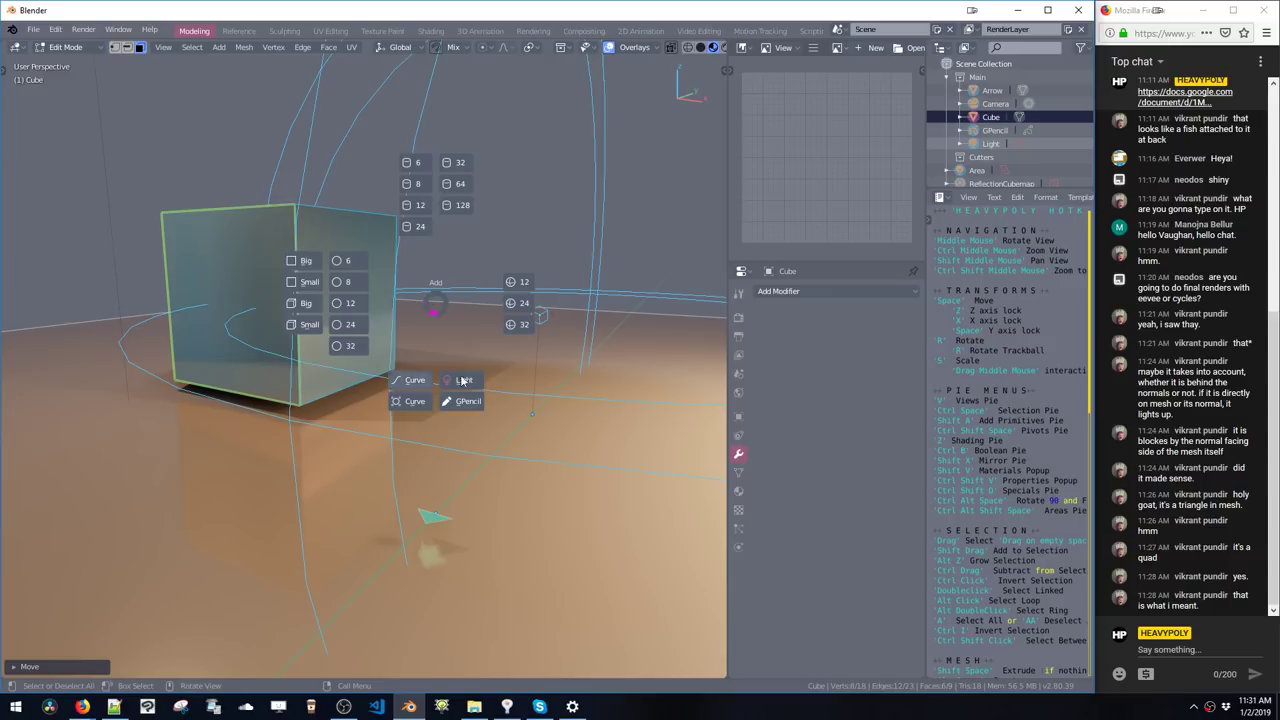
click(518, 328)
key(space)
click(531, 330)
key(s)
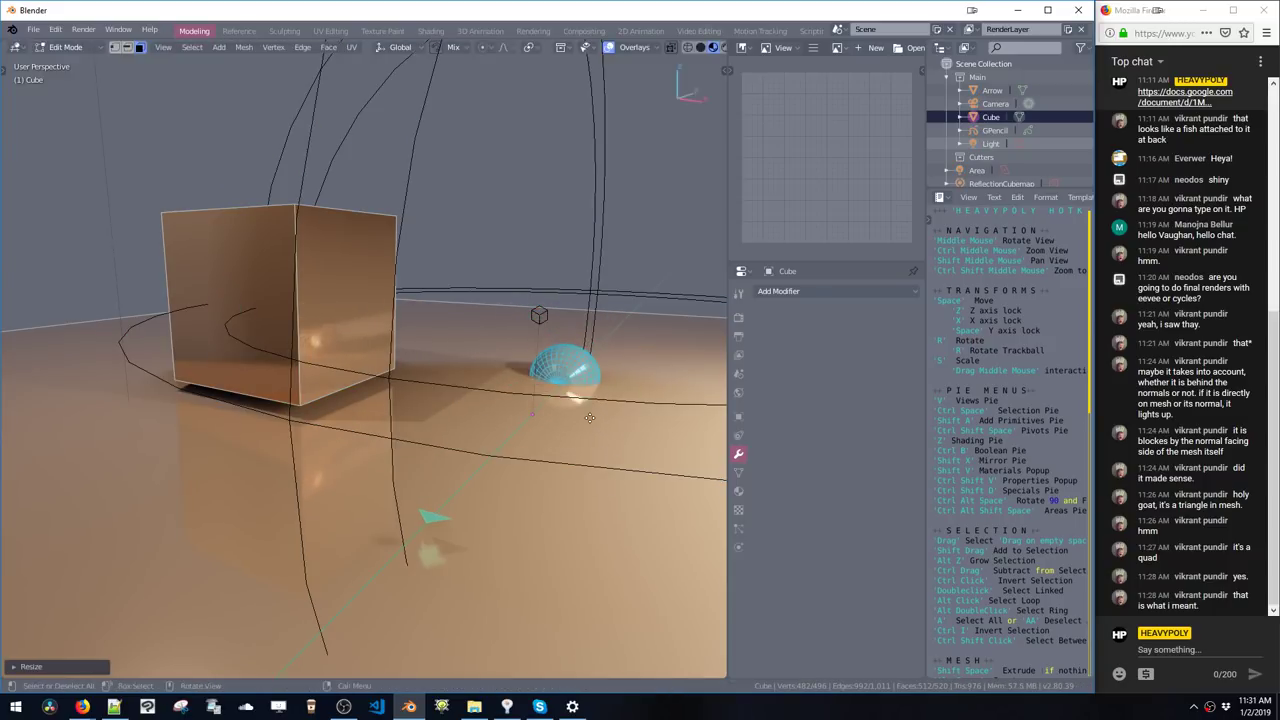
click(568, 372)
- Raise the sphere along Z above the ground plane and bake the scene lighting
key(space)
key(z)
key(Return)
key(z)
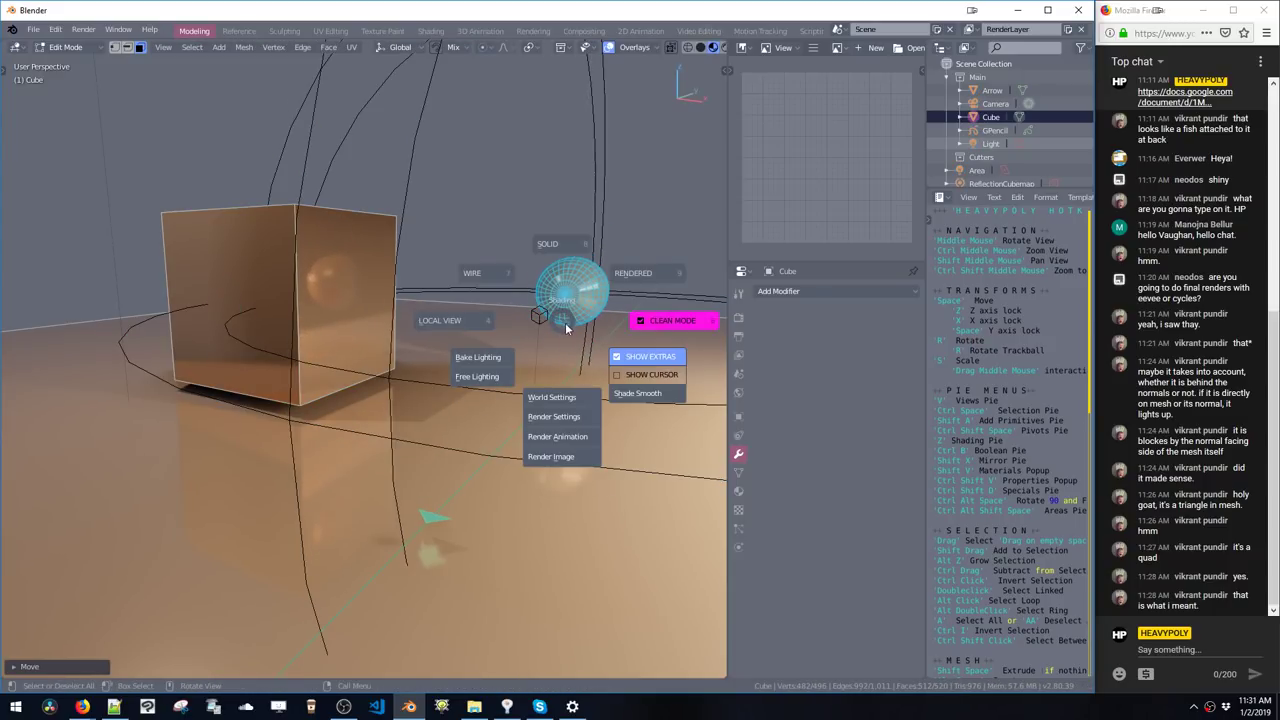
click(472, 364)
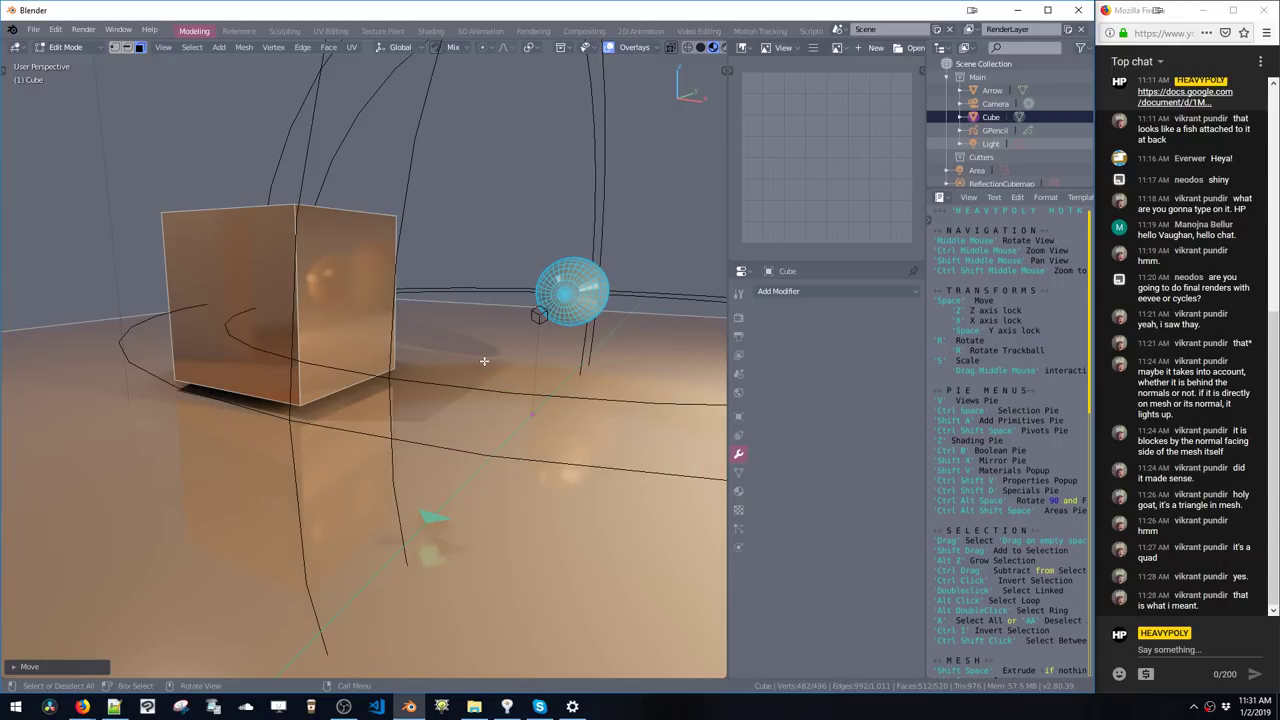
- Move the sphere close beside the cube's lit face and bake the lighting again
mouse_move(500, 350)
middle_down()
mouse_move(459, 344)
mouse_move(508, 348)
mouse_move(446, 321)
middle_up()
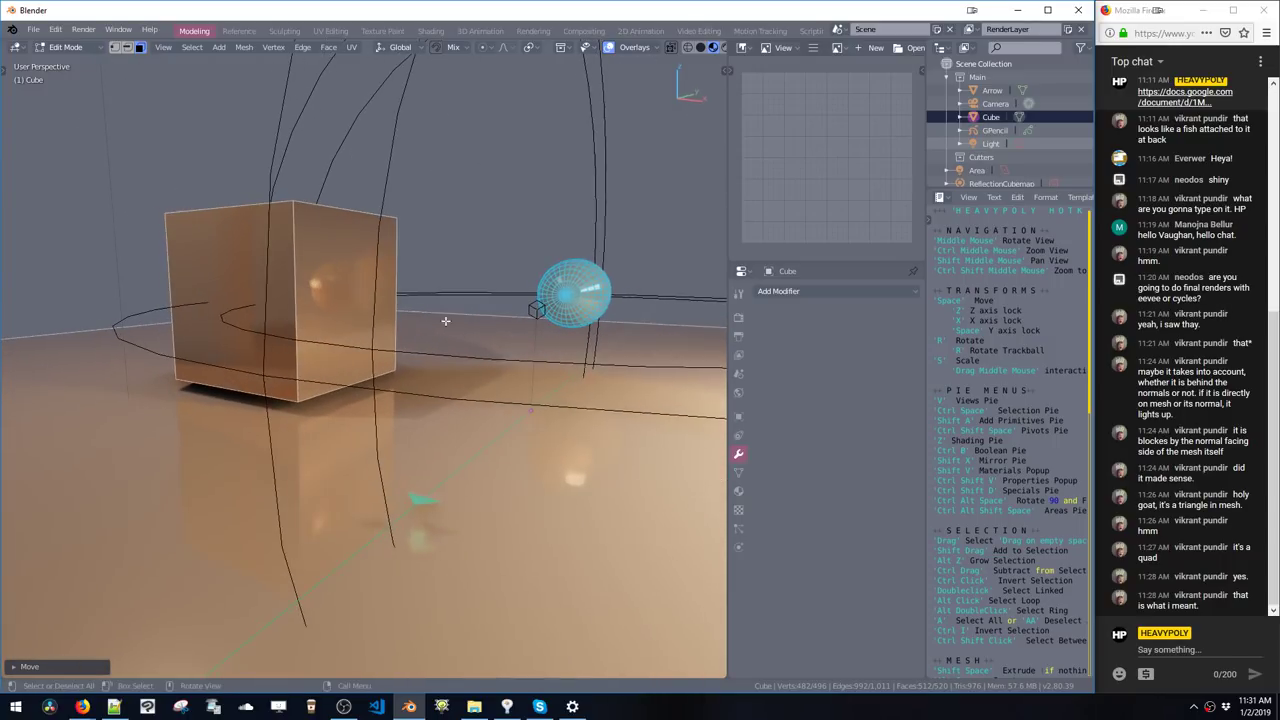
middle_drag(380, 284, 365, 253)
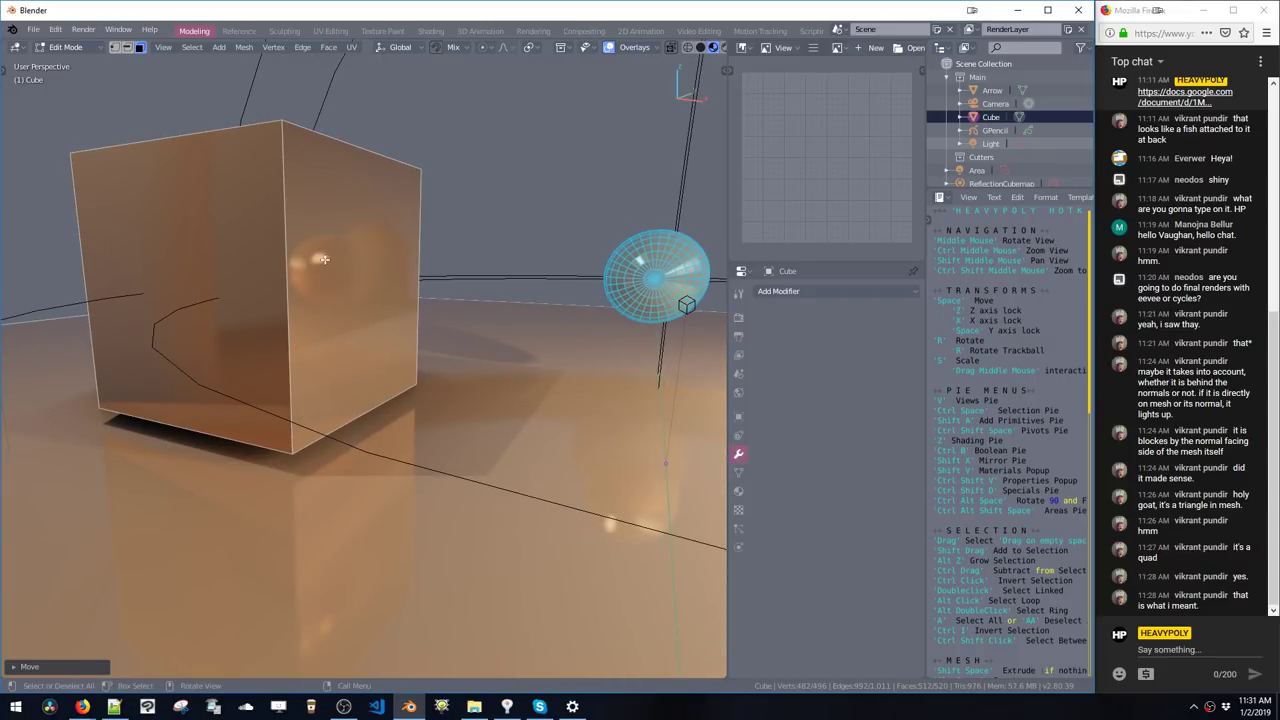
middle_drag(554, 281, 484, 292)
key(space)
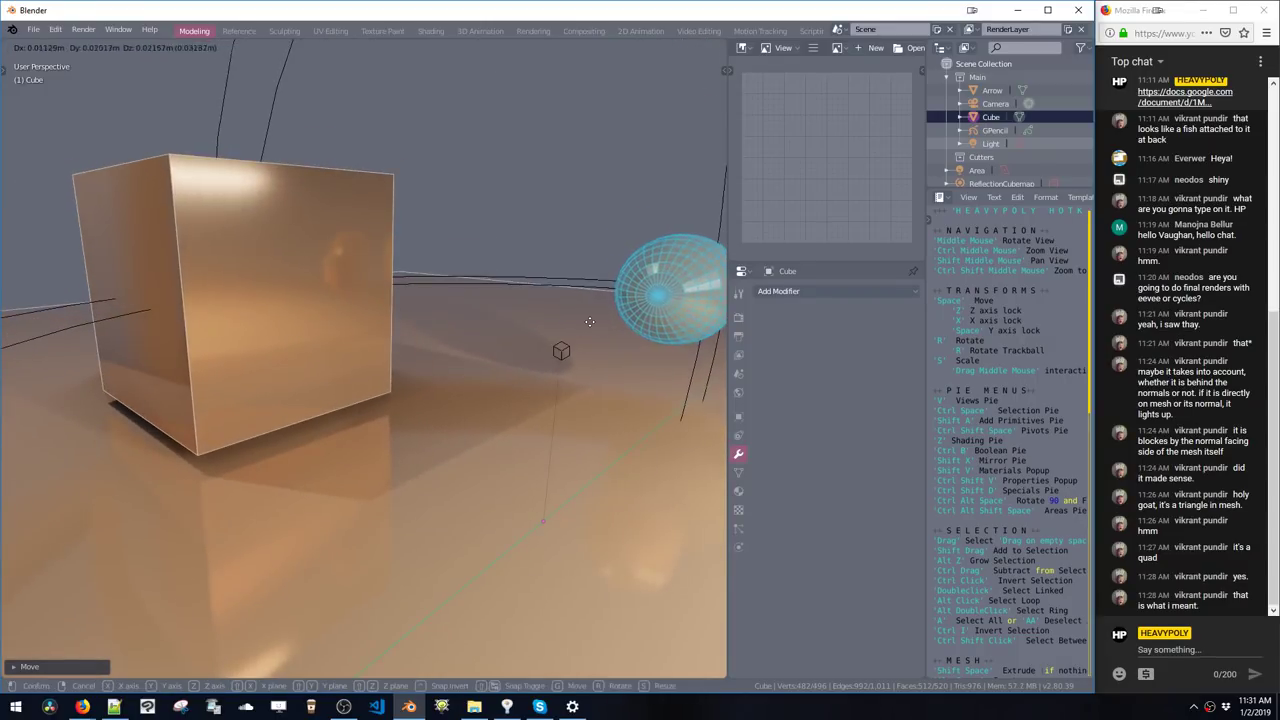
key(space)
click(493, 366)
mouse_move(493, 366)
middle_down()
mouse_move(528, 359)
mouse_move(480, 353)
middle_up()
key(space)
click(538, 366)
key(z)
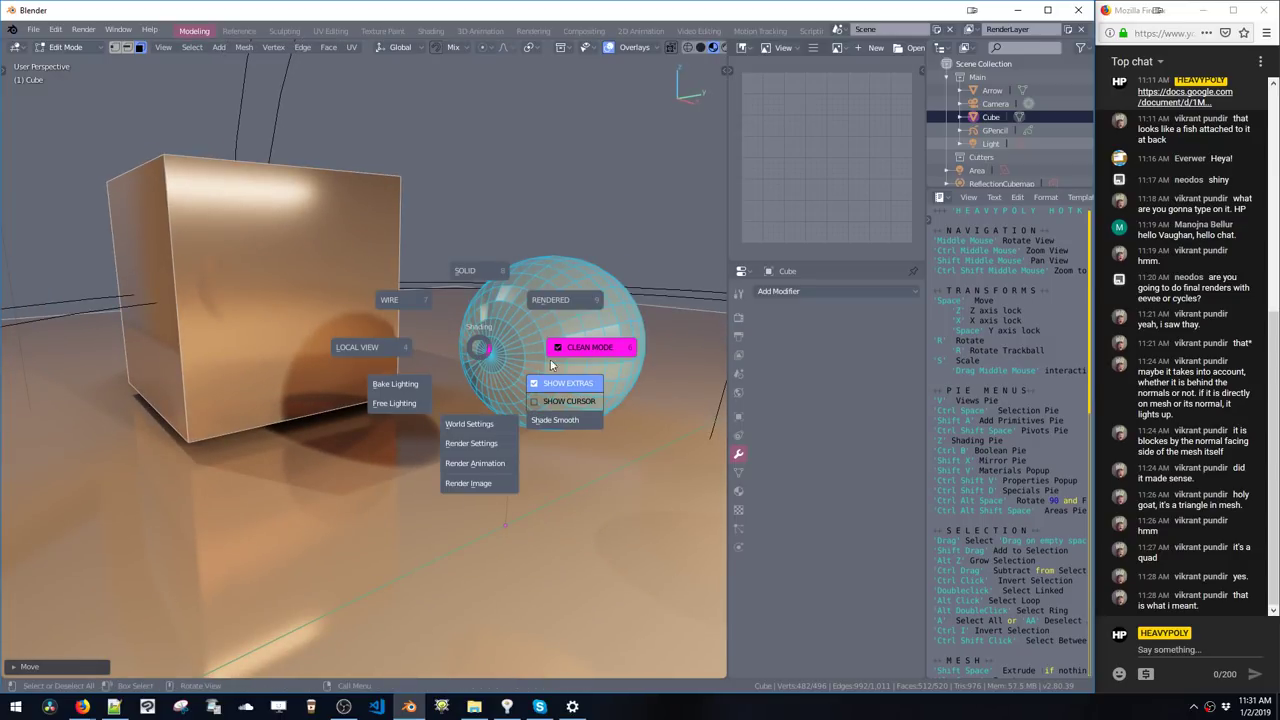
click(402, 391)
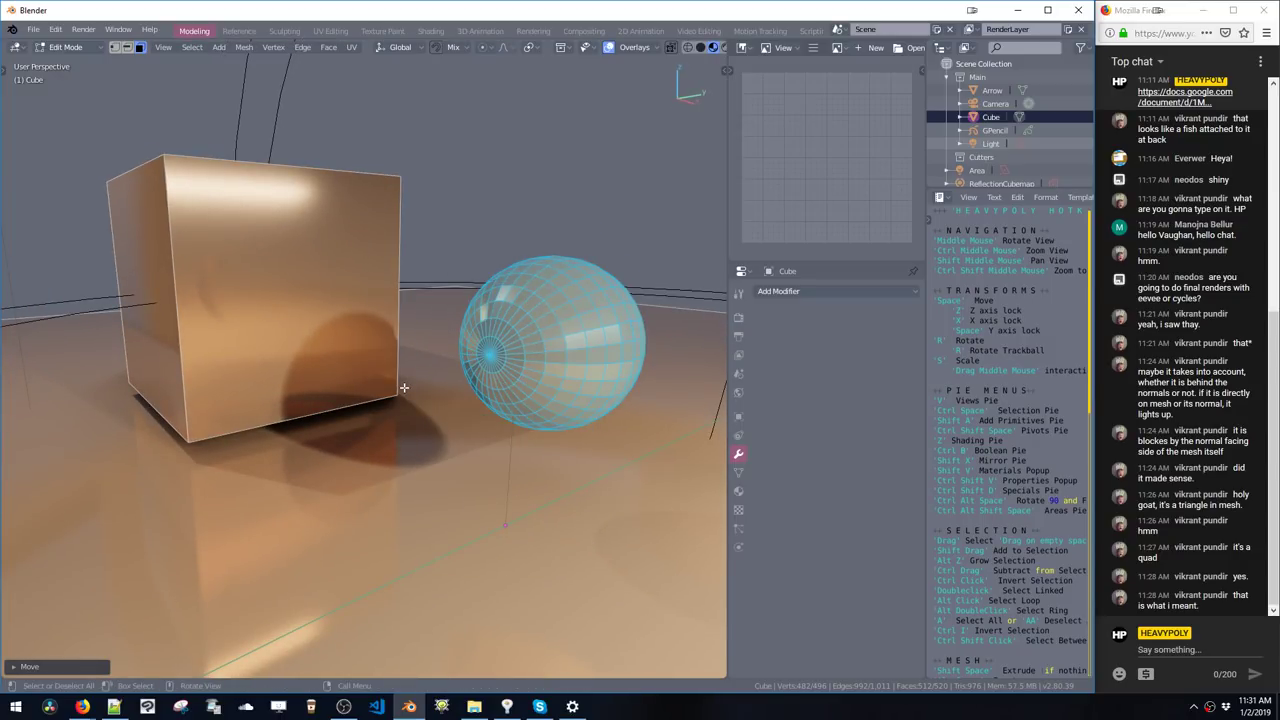
- Move the sphere along Y away from the cube and rebake the scene lighting
middle_drag(421, 343, 484, 331)
mouse_move(410, 339)
middle_down()
mouse_move(491, 334)
mouse_move(409, 337)
mouse_move(434, 345)
middle_up()
key(space)
key(space)
click(509, 320)
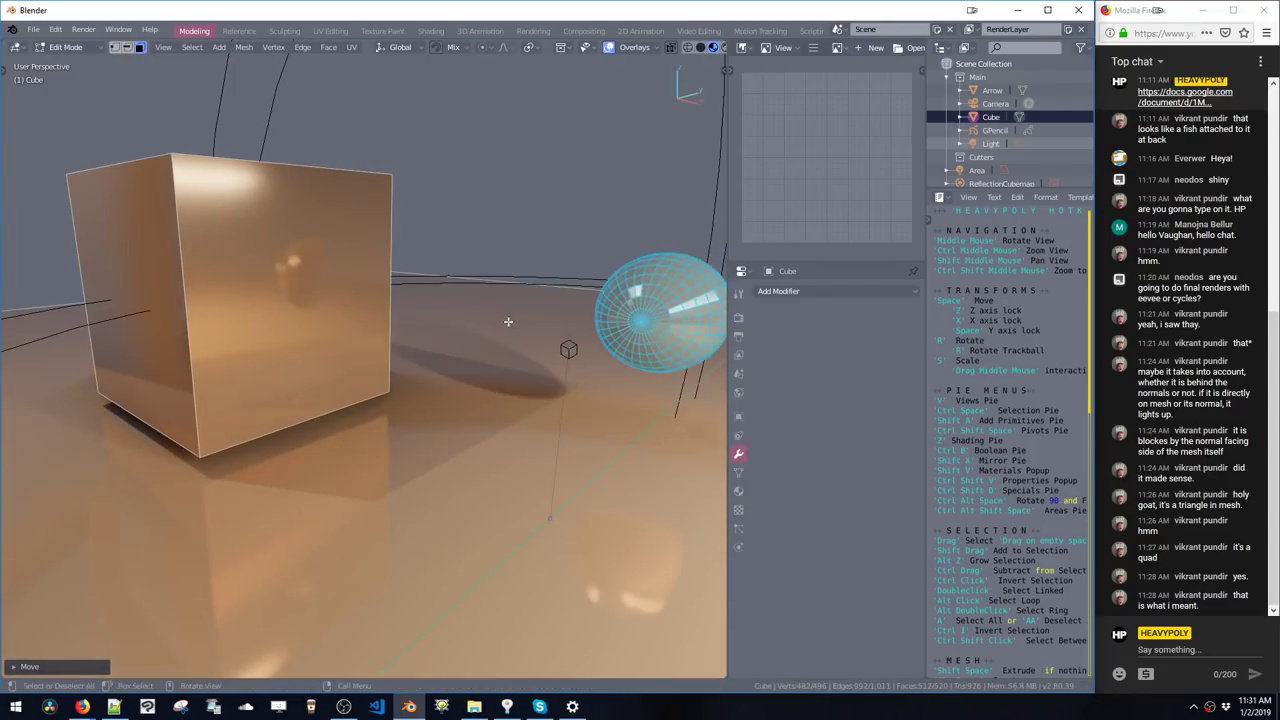
key(z)
click(447, 370)
- Turn off Screen Space Reflections in the Eevee render settings
mouse_move(307, 276)
middle_down()
mouse_move(357, 270)
mouse_move(322, 267)
mouse_move(380, 283)
mouse_move(257, 306)
mouse_move(295, 272)
middle_up()
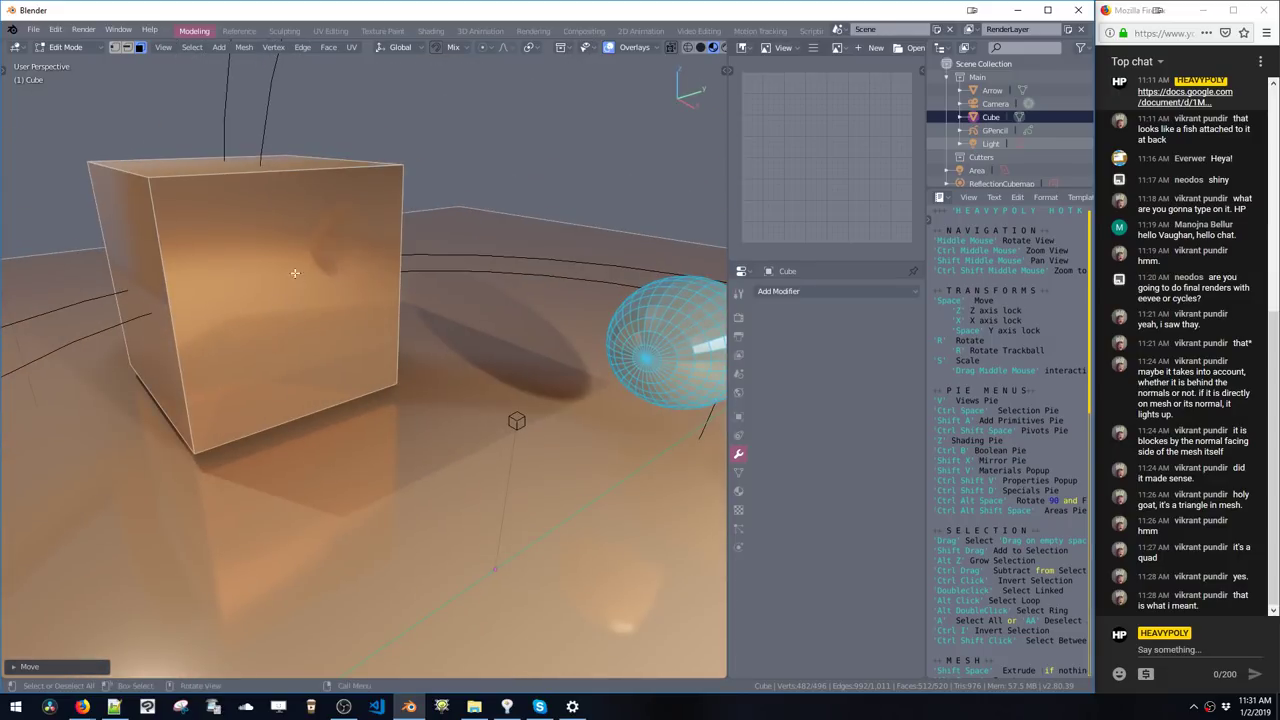
click(738, 320)
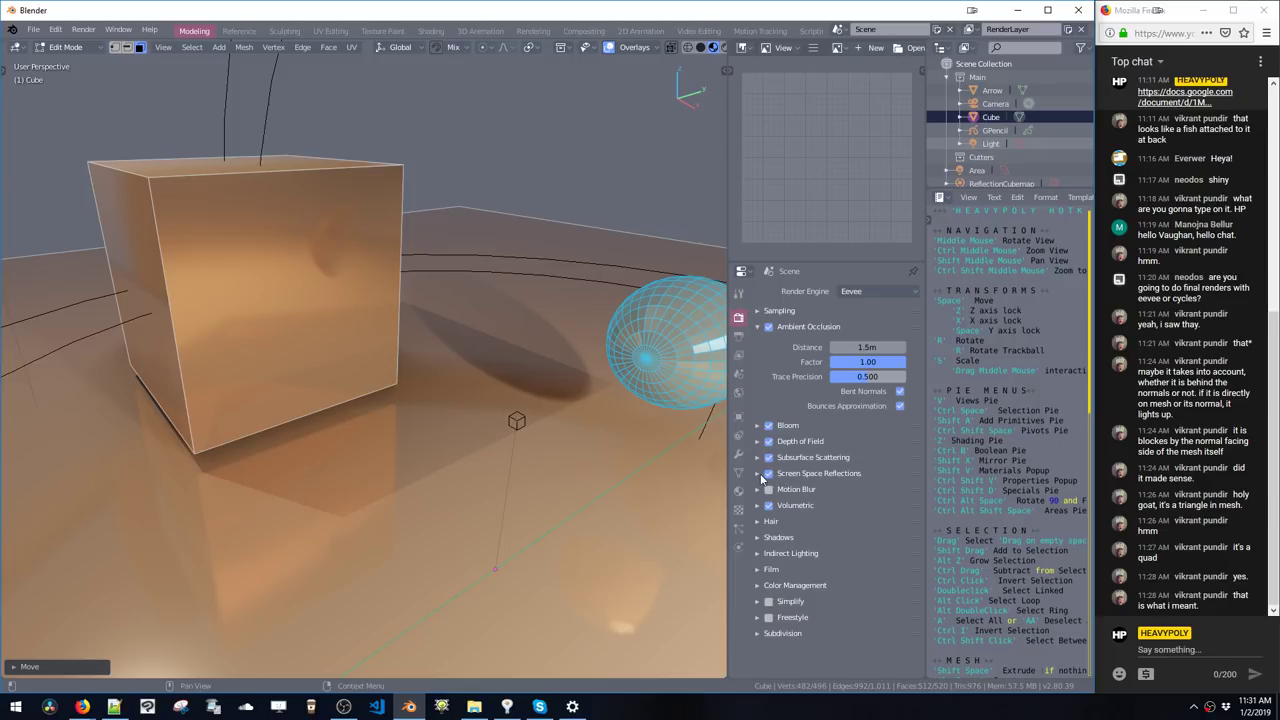
click(762, 476)
scroll(770, 450, down, 2)
click(768, 399)
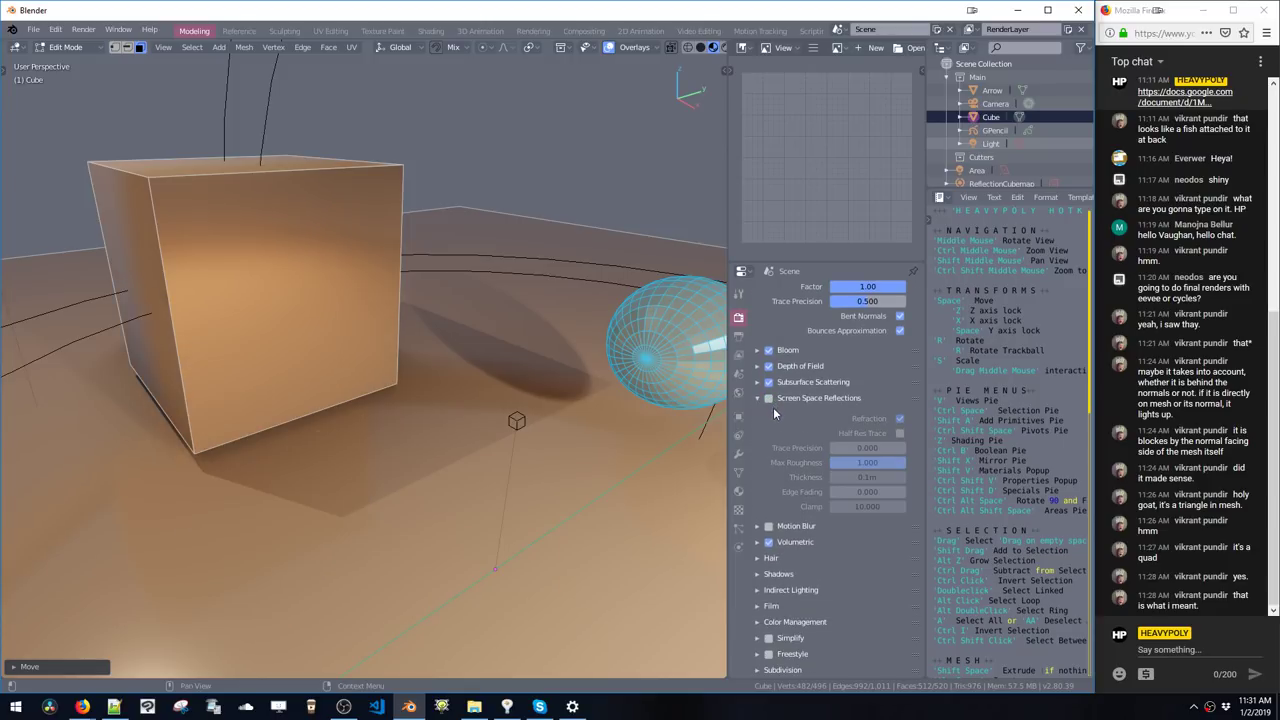
- Move the sphere along Y to another spot beside the cube and bake the scene lighting
middle_drag(450, 298, 637, 324)
key(space)
key(space)
click(553, 366)
key(z)
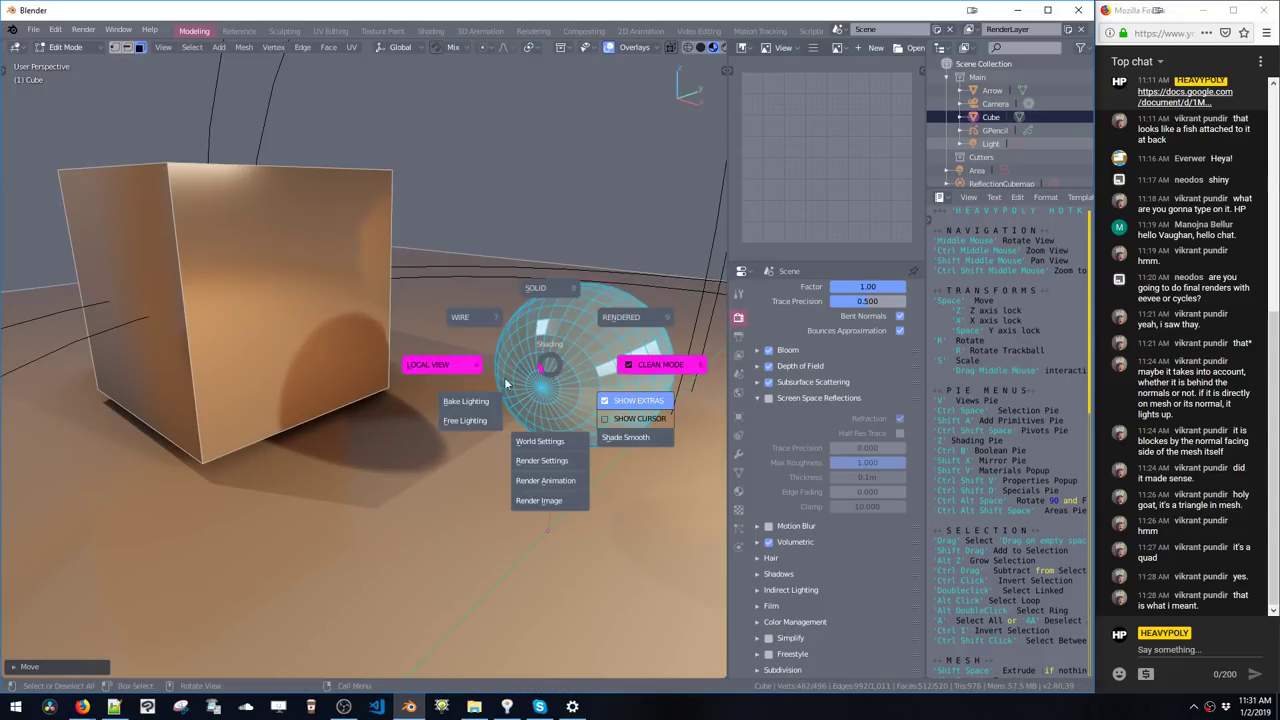
click(479, 402)
- Shift the sphere along Y once more, rebake the lighting and leave mesh editing
mouse_move(480, 402)
middle_down()
mouse_move(517, 380)
mouse_move(595, 377)
mouse_move(564, 344)
middle_up()
key(space)
key(space)
click(602, 355)
key(z)
click(531, 393)
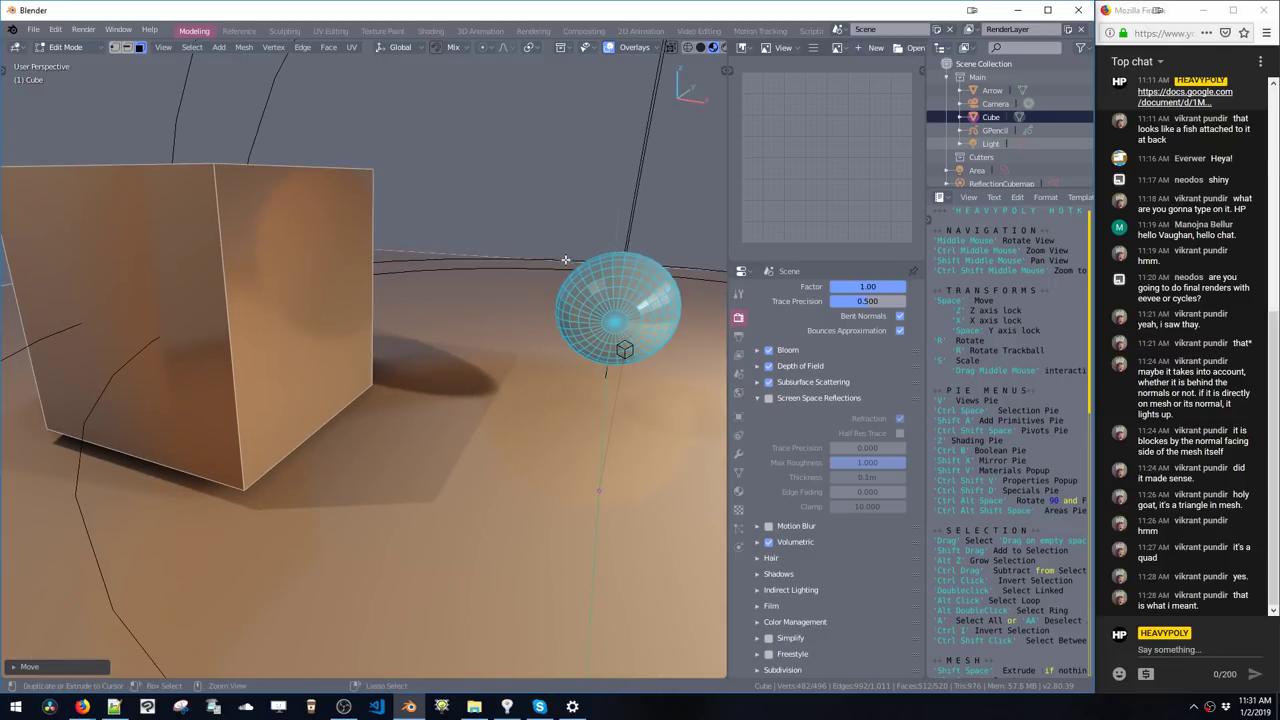
key(Tab)
ctrl+middle_drag(566, 260, 540, 333)
key(shift+a)
mouse_move(530, 332)
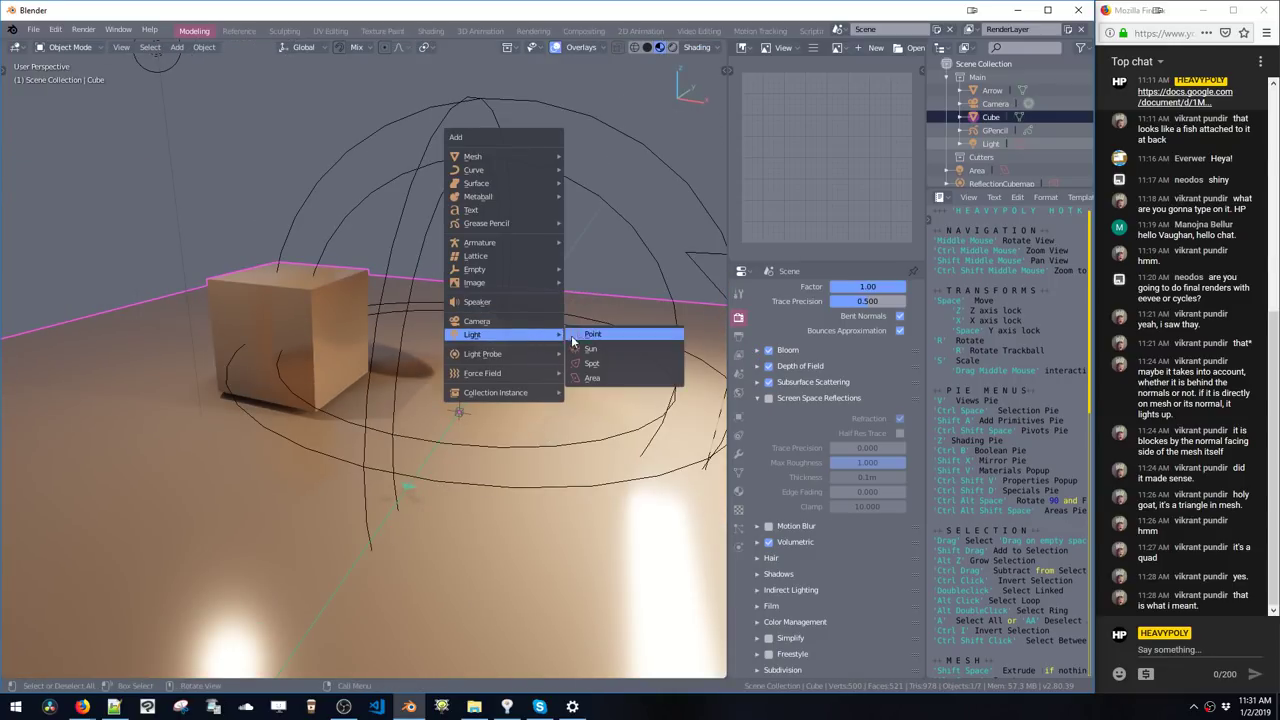
click(580, 341)
key(space)
click(674, 252)
key(x)
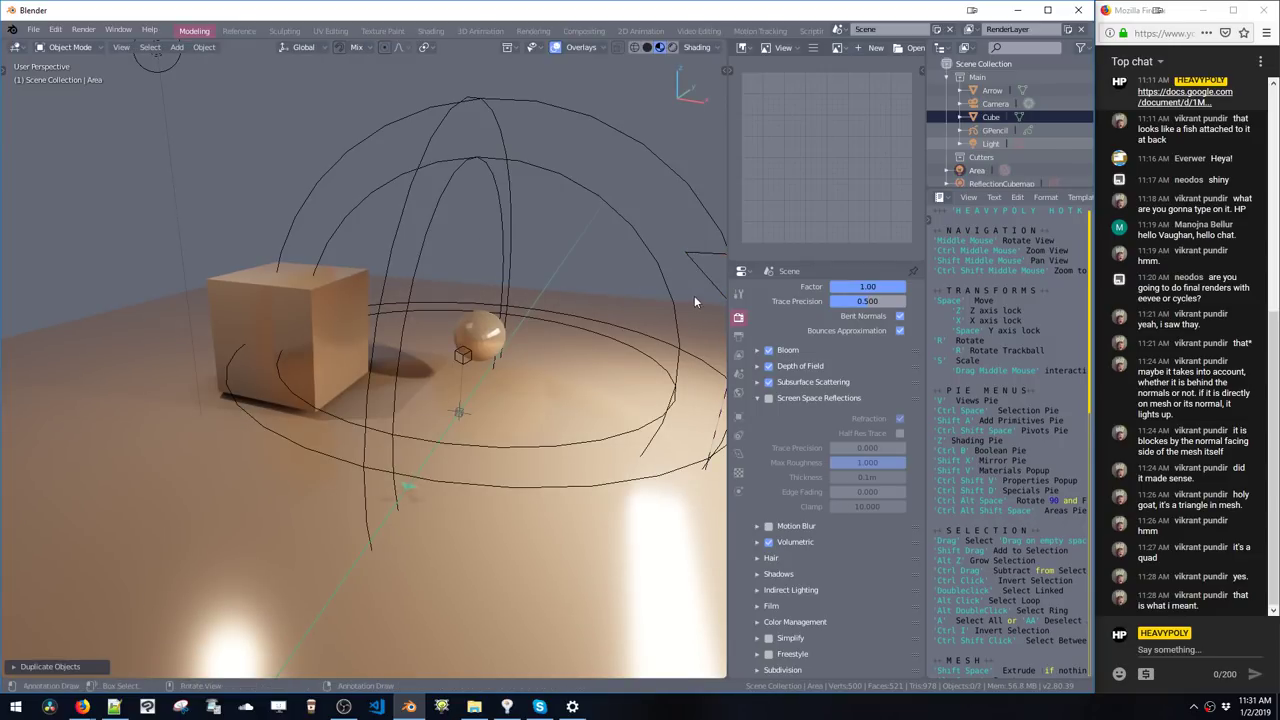
- Duplicate the area light, position the copy above the cube and sphere, and rebake the scene lighting
middle_drag(695, 302, 561, 272)
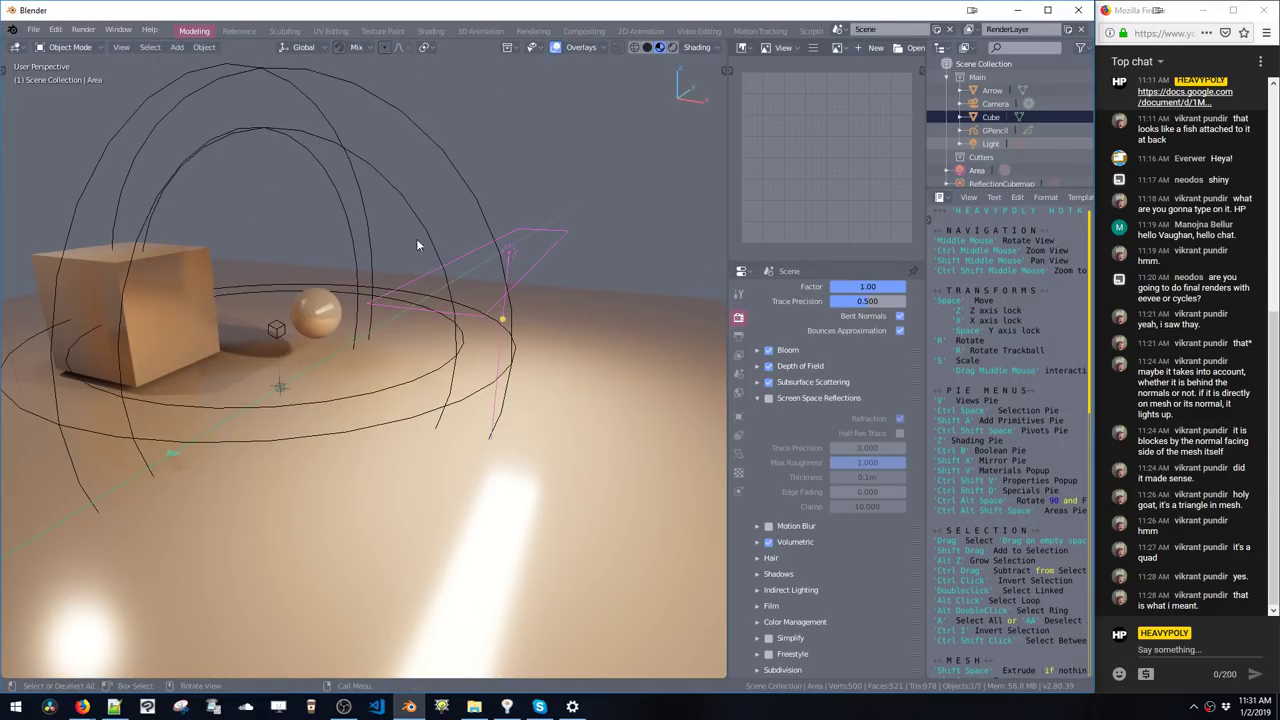
key(shift+d)
click(250, 235)
middle_drag(250, 235, 430, 265)
key(space)
click(367, 305)
mouse_move(366, 300)
middle_down()
mouse_move(240, 250)
mouse_move(323, 252)
mouse_move(424, 324)
mouse_move(355, 343)
mouse_move(405, 362)
mouse_move(425, 336)
mouse_move(486, 343)
mouse_move(427, 341)
middle_up()
key(z)
click(319, 396)
click(450, 345)
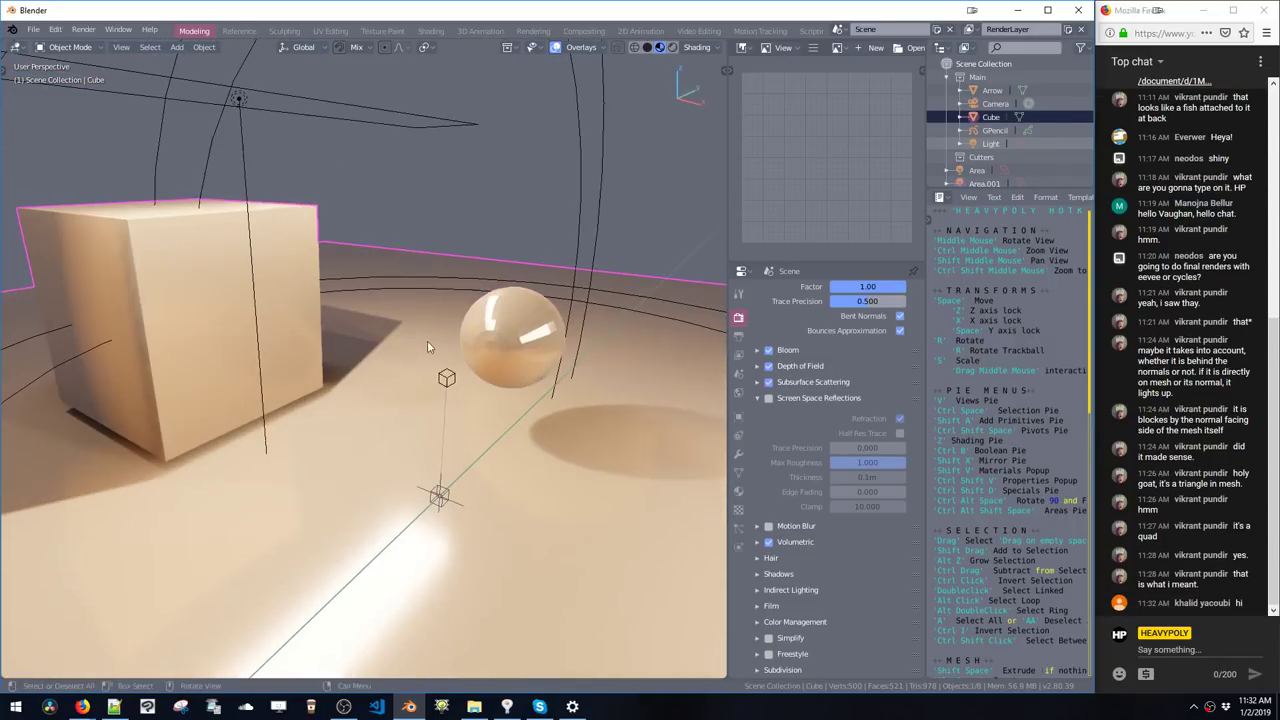
- Open the recent file Index SnailB.blend and look over the snail ship model from both sides
click(30, 28)
mouse_move(140, 72)
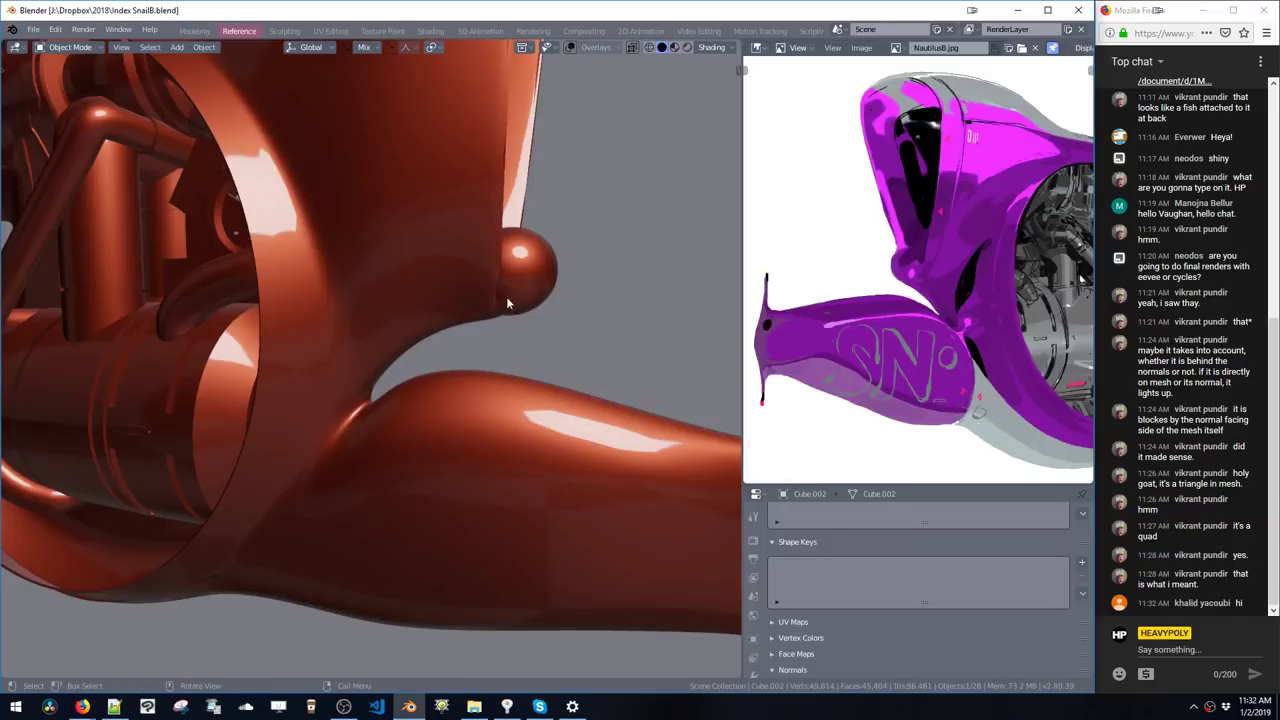
scroll(538, 348, down, 5)
middle_drag(534, 366, 488, 368)
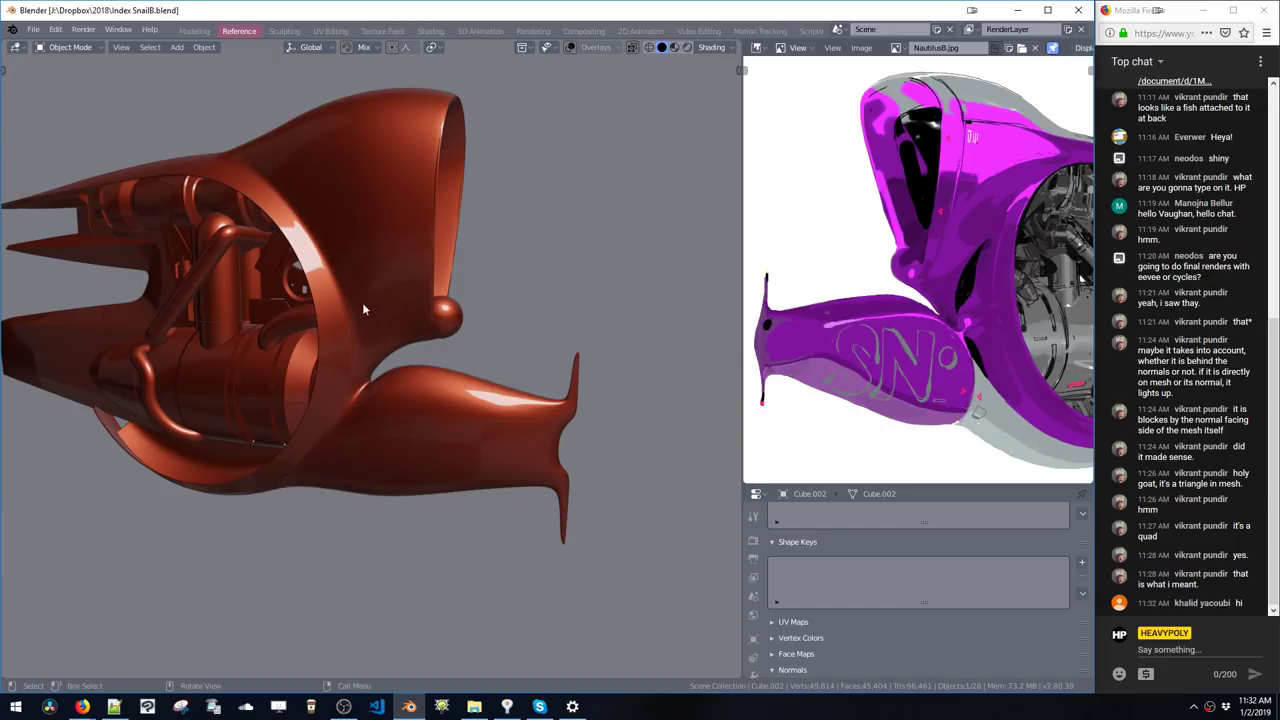
middle_drag(362, 302, 386, 318)
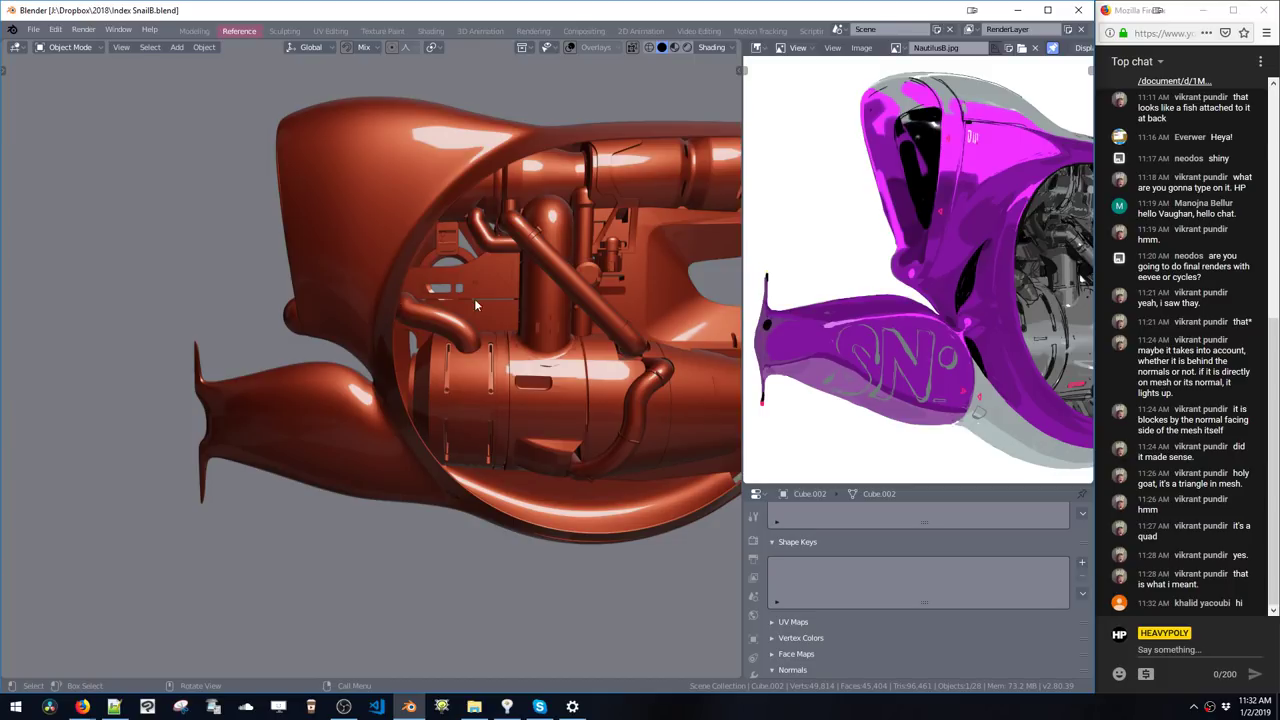
- Switch the viewport to LookDev material shading and choose a different environment HDRI for the lighting
click(687, 49)
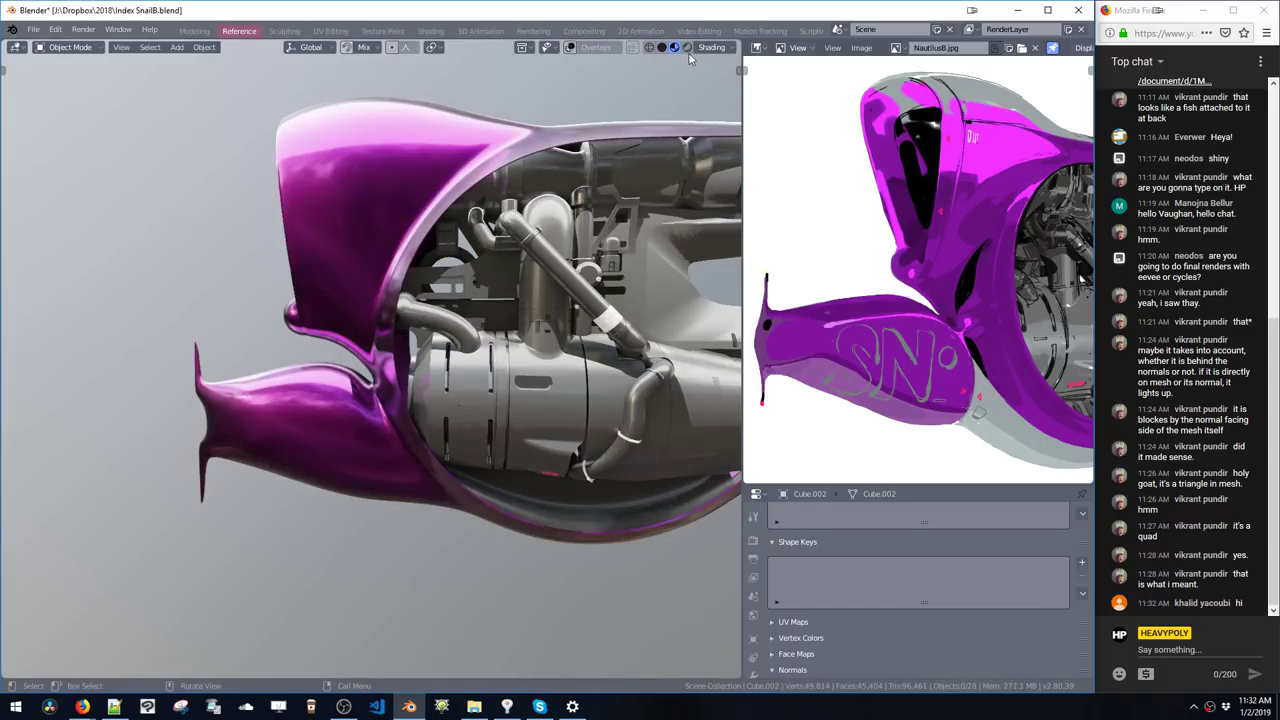
middle_drag(506, 218, 590, 262)
click(714, 49)
click(702, 136)
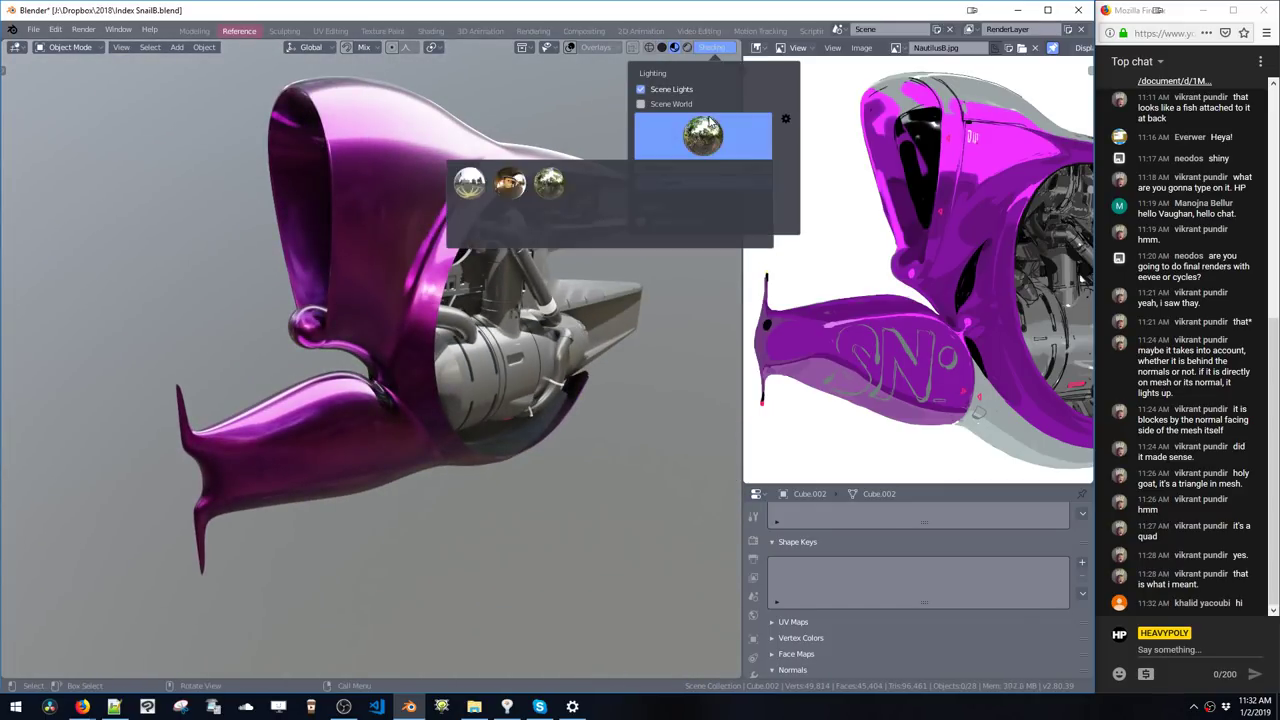
click(621, 188)
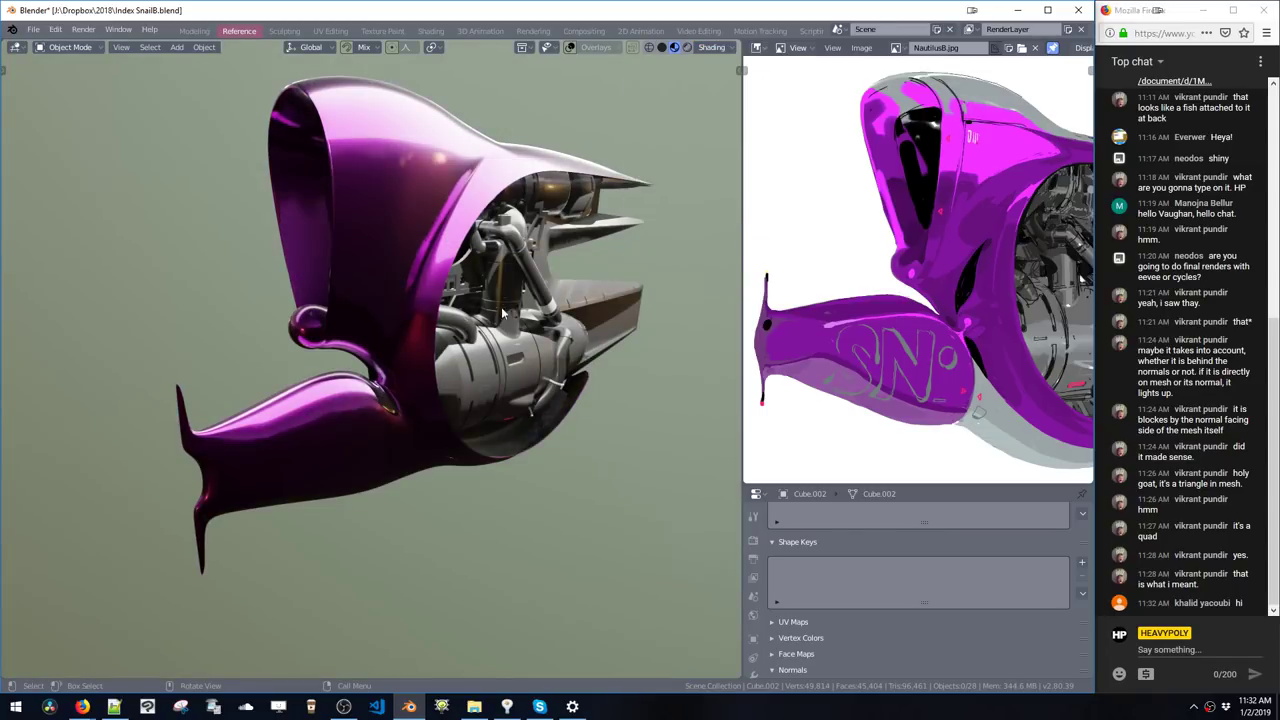
- Switch the viewport's environment lighting to the HDRI with blue sky over green ground
mouse_move(575, 262)
middle_down()
mouse_move(455, 280)
mouse_move(481, 281)
middle_up()
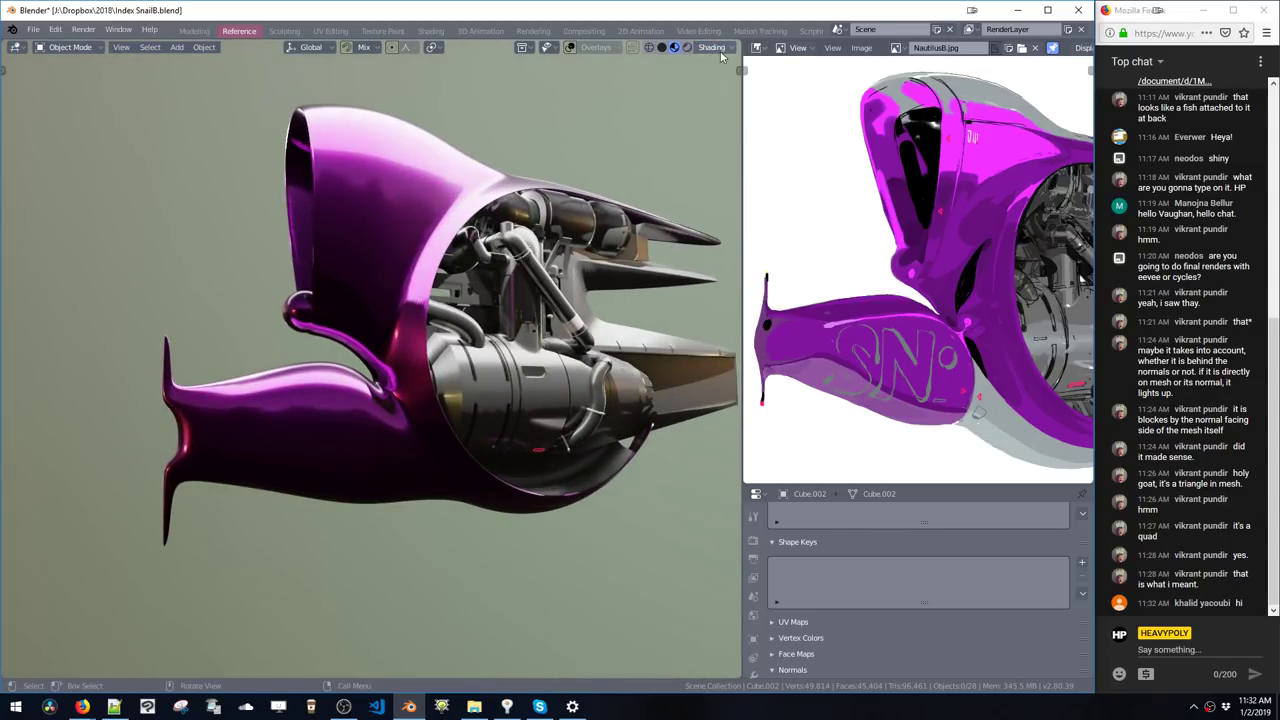
click(714, 48)
click(732, 137)
click(750, 183)
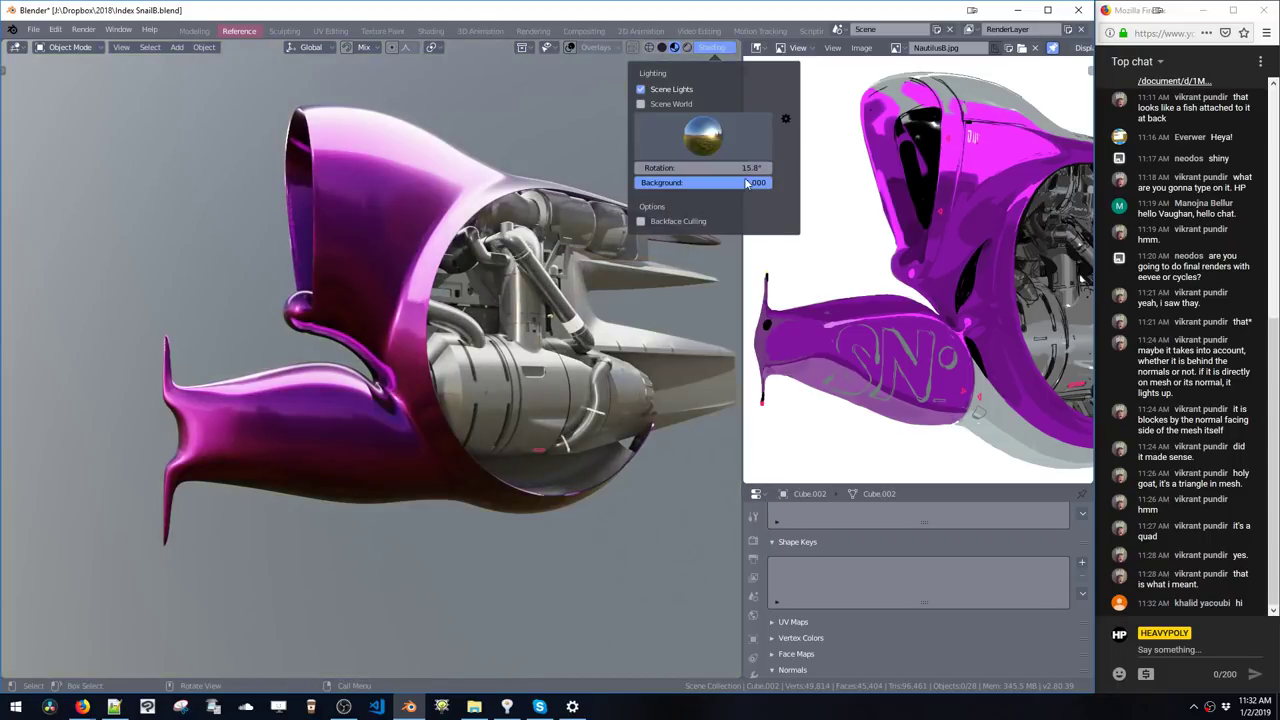
- Change the environment lighting to the black studio HDRI and rotate it around the model
click(716, 126)
click(706, 162)
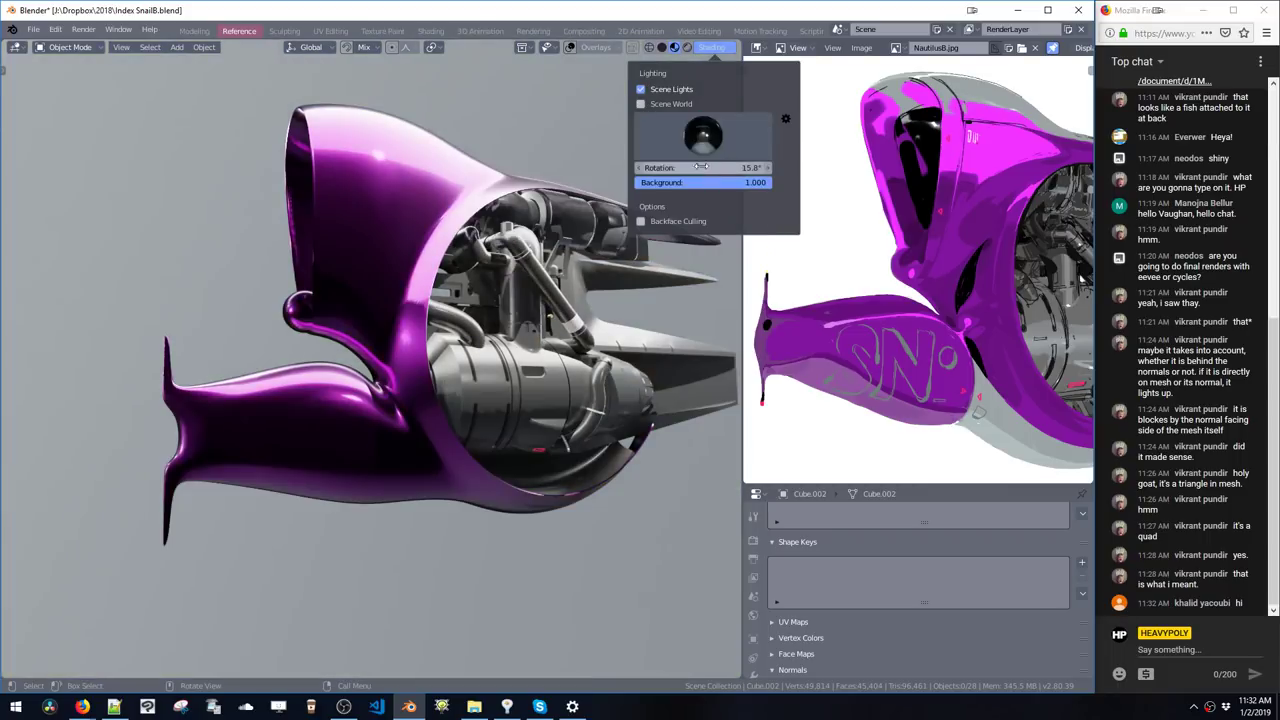
click(702, 143)
click(699, 165)
drag(698, 169, 774, 172)
- Set the environment lighting to the last HDRI in the list and rotate it for warmer highlights on the ship
click(737, 139)
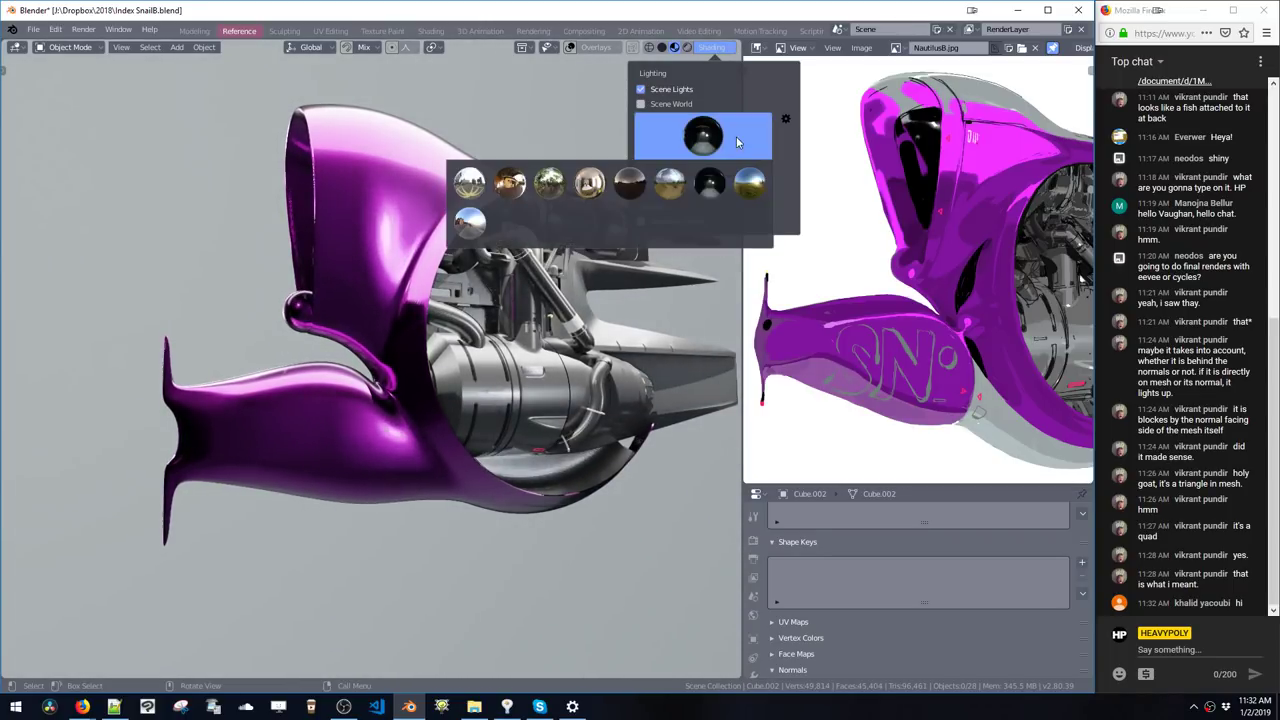
click(666, 188)
click(670, 163)
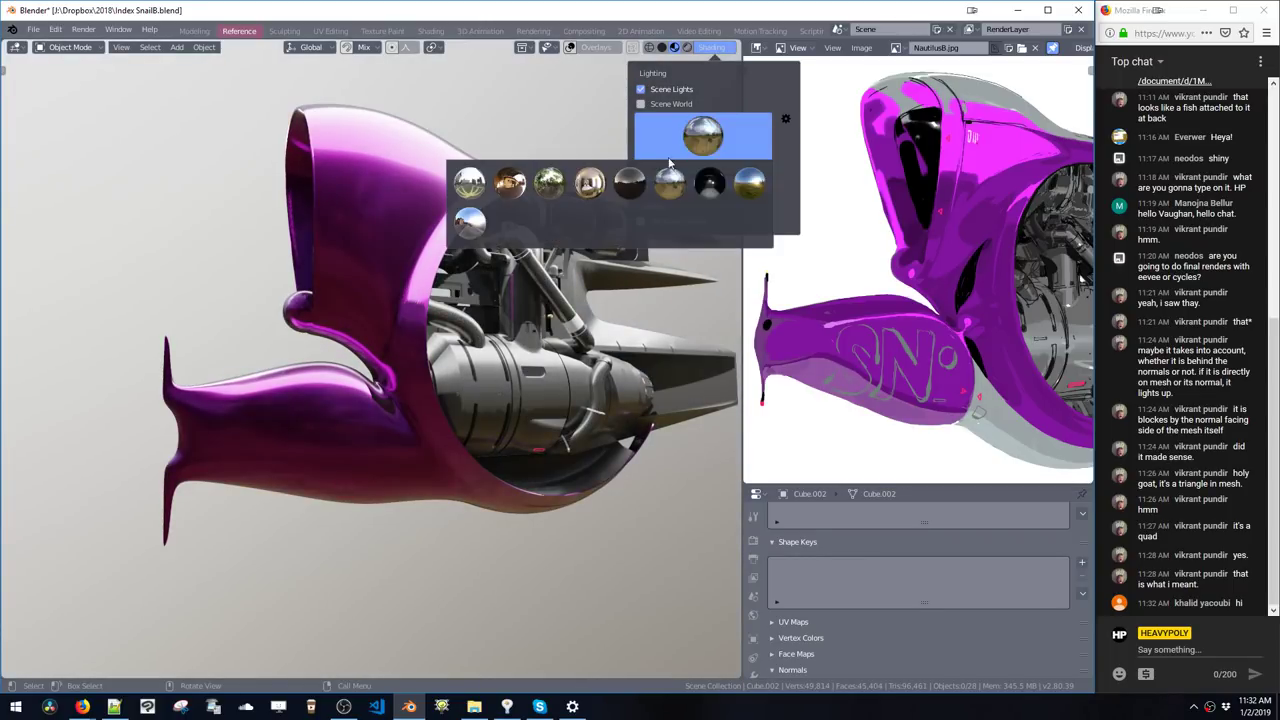
click(470, 228)
drag(705, 167, 552, 218)
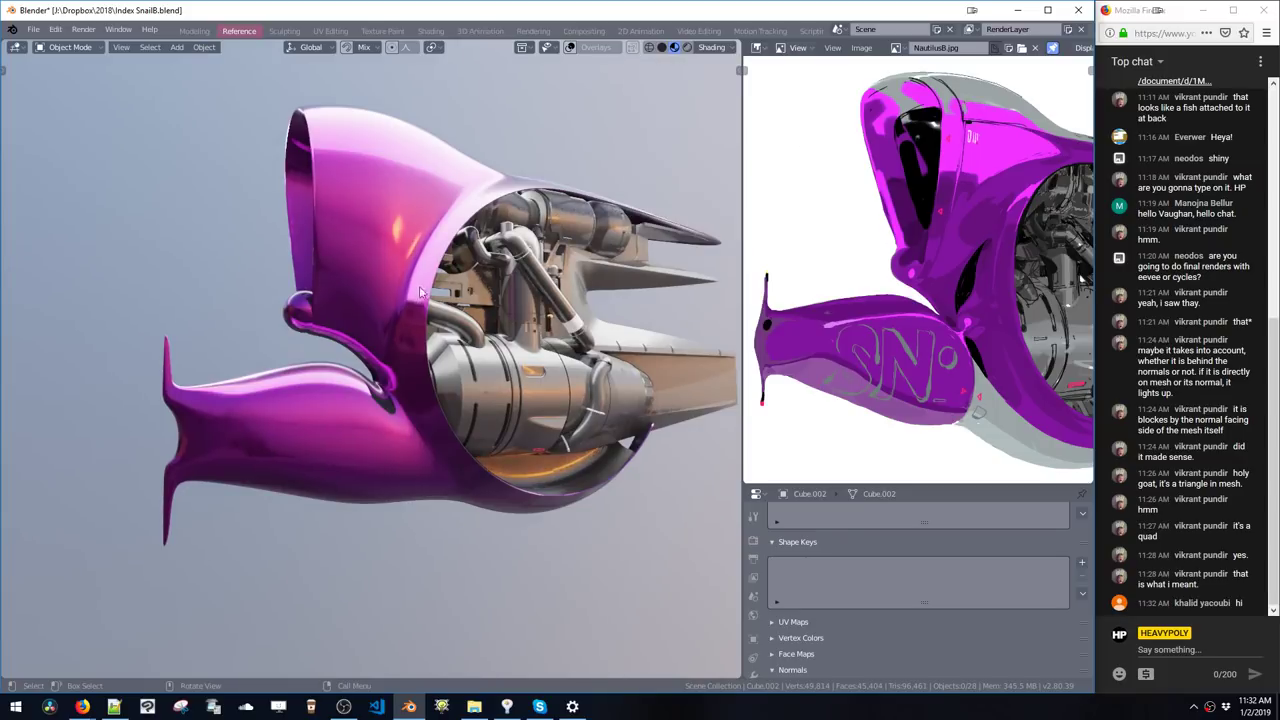
- Show the ship from the side and enter edit mode on the purple shell at the crease above the lower fin
mouse_move(345, 308)
middle_down()
mouse_move(661, 333)
mouse_move(657, 366)
mouse_move(617, 318)
mouse_move(626, 297)
mouse_move(606, 234)
mouse_move(618, 233)
mouse_move(236, 360)
mouse_move(309, 310)
mouse_move(321, 319)
middle_up()
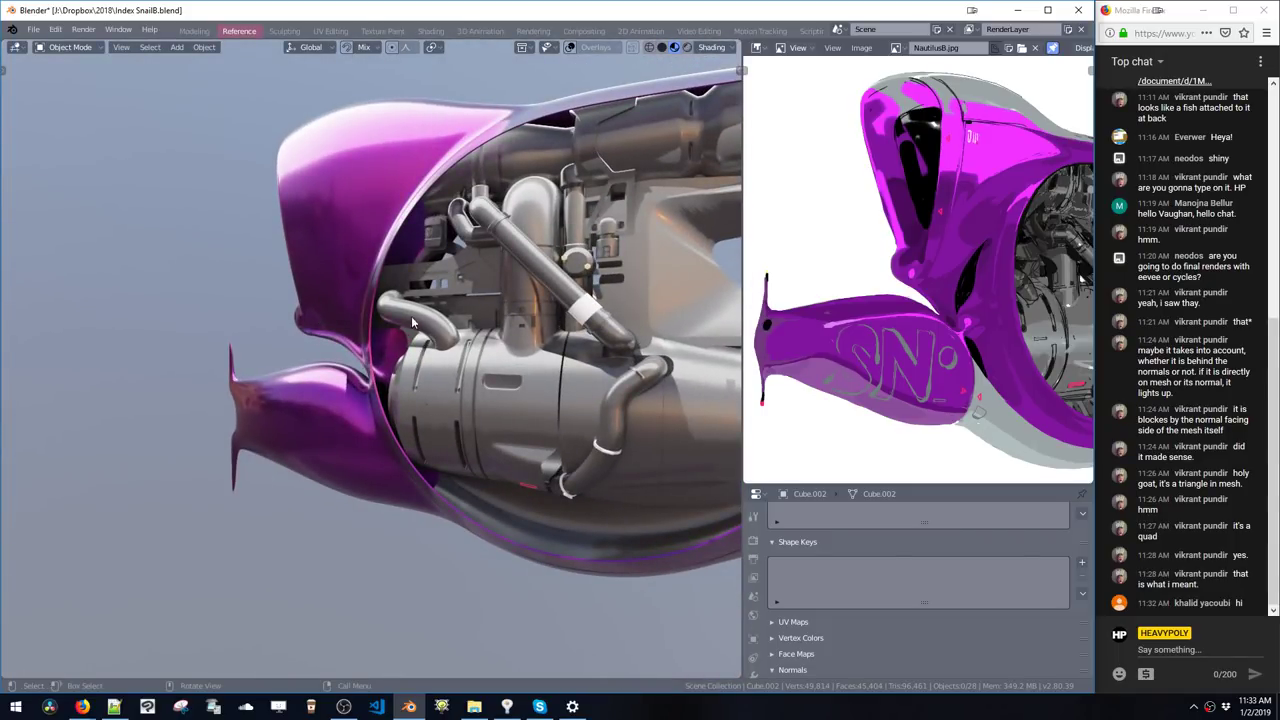
key(v)
click(496, 322)
shift+middle_drag(517, 349, 434, 322)
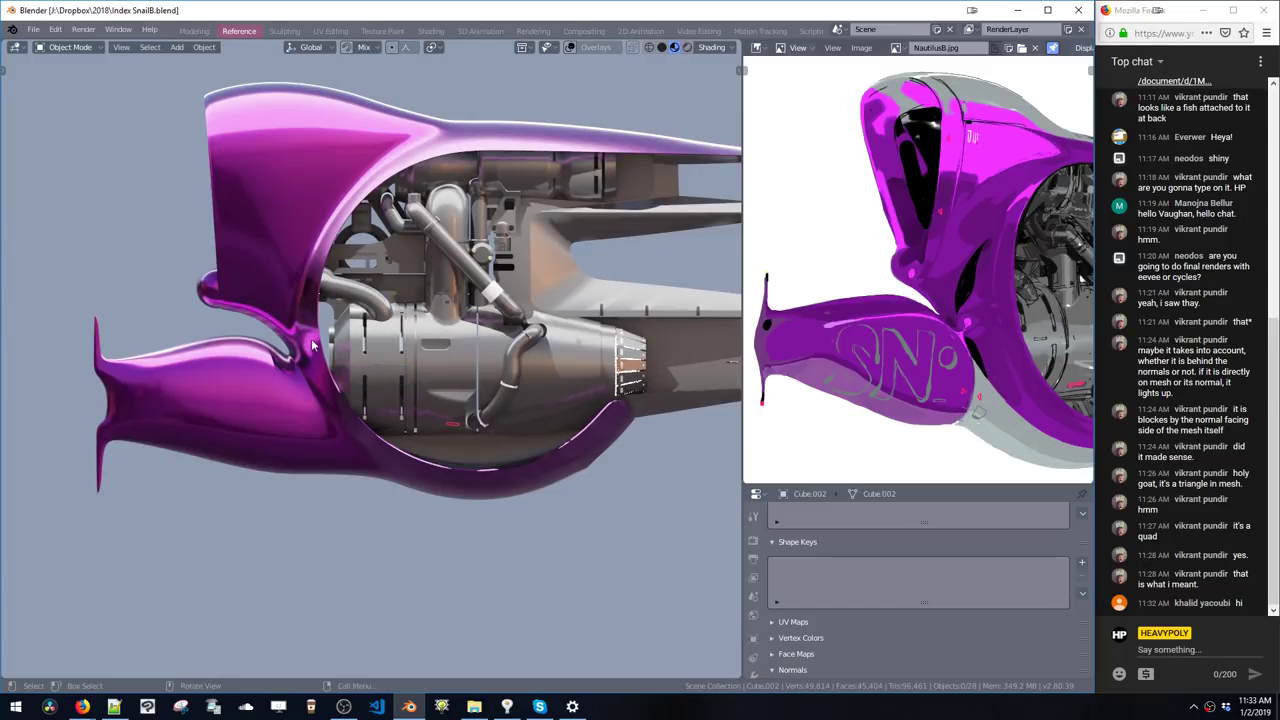
key(space)
click(229, 266)
shift+middle_drag(229, 266, 403, 269)
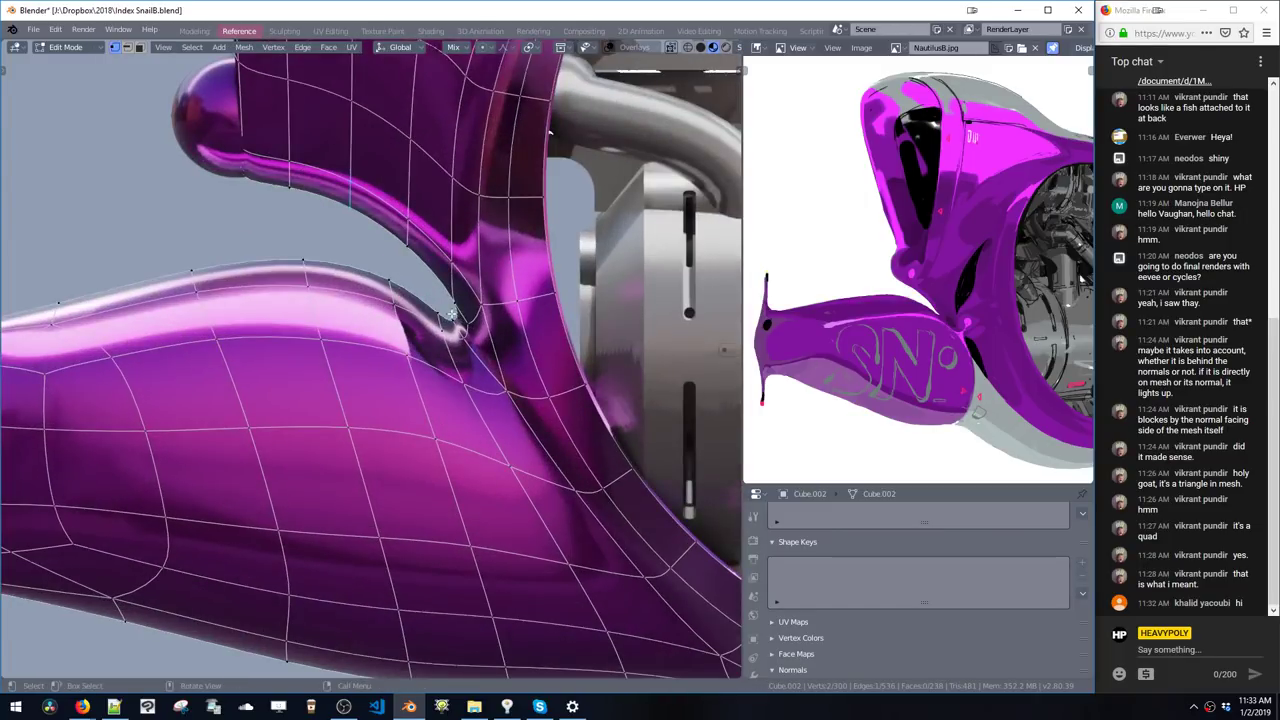
- Nudge the vertices at the crease where the lower fin meets the purple shell
key(g)
click(450, 340)
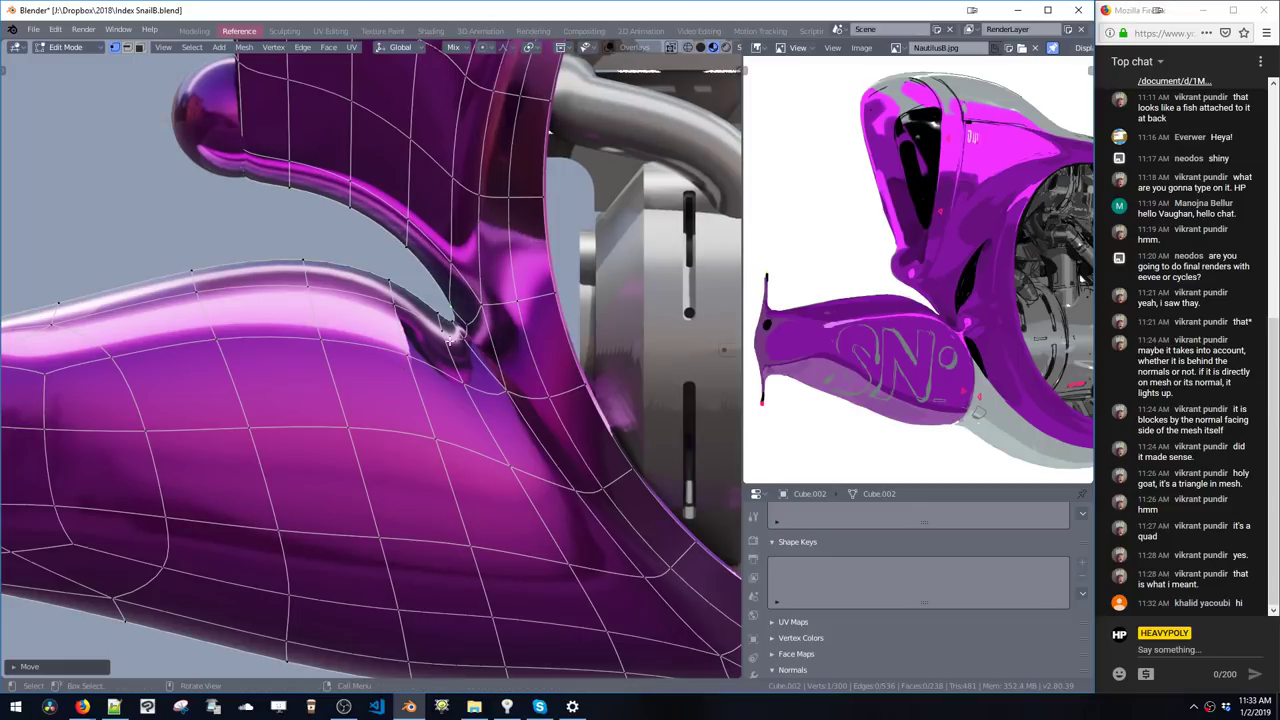
key(g)
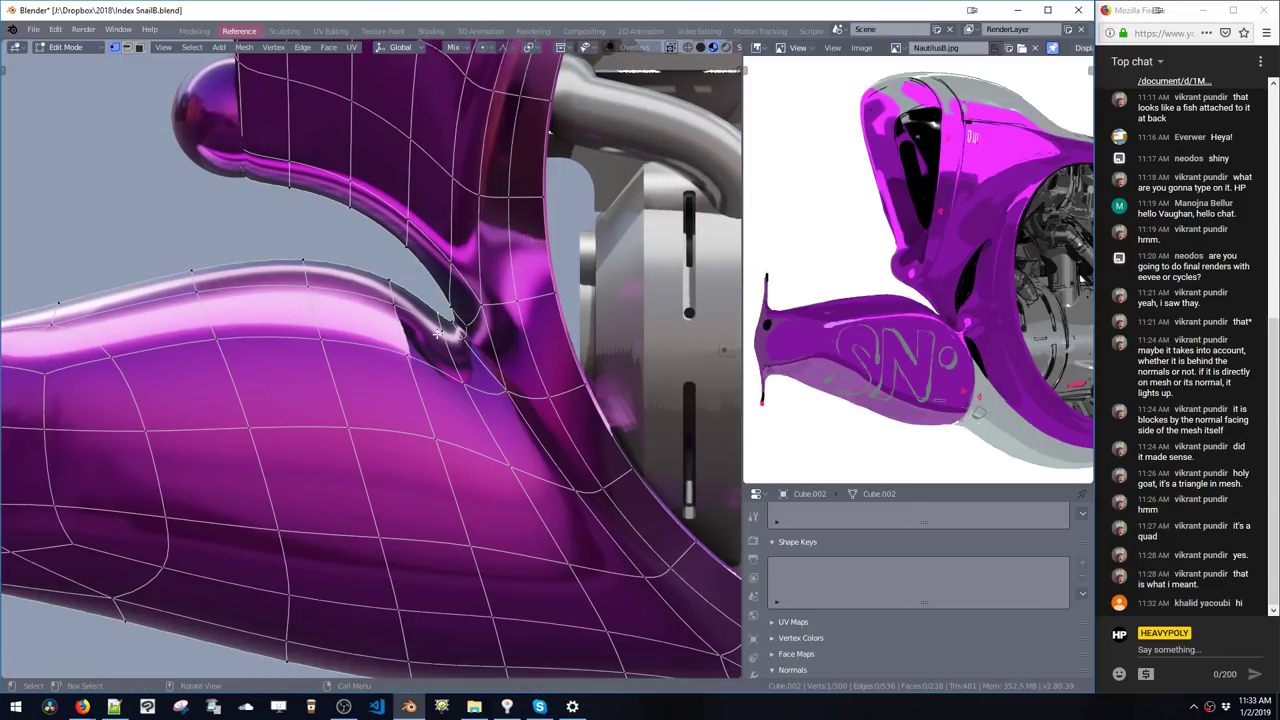
click(438, 334)
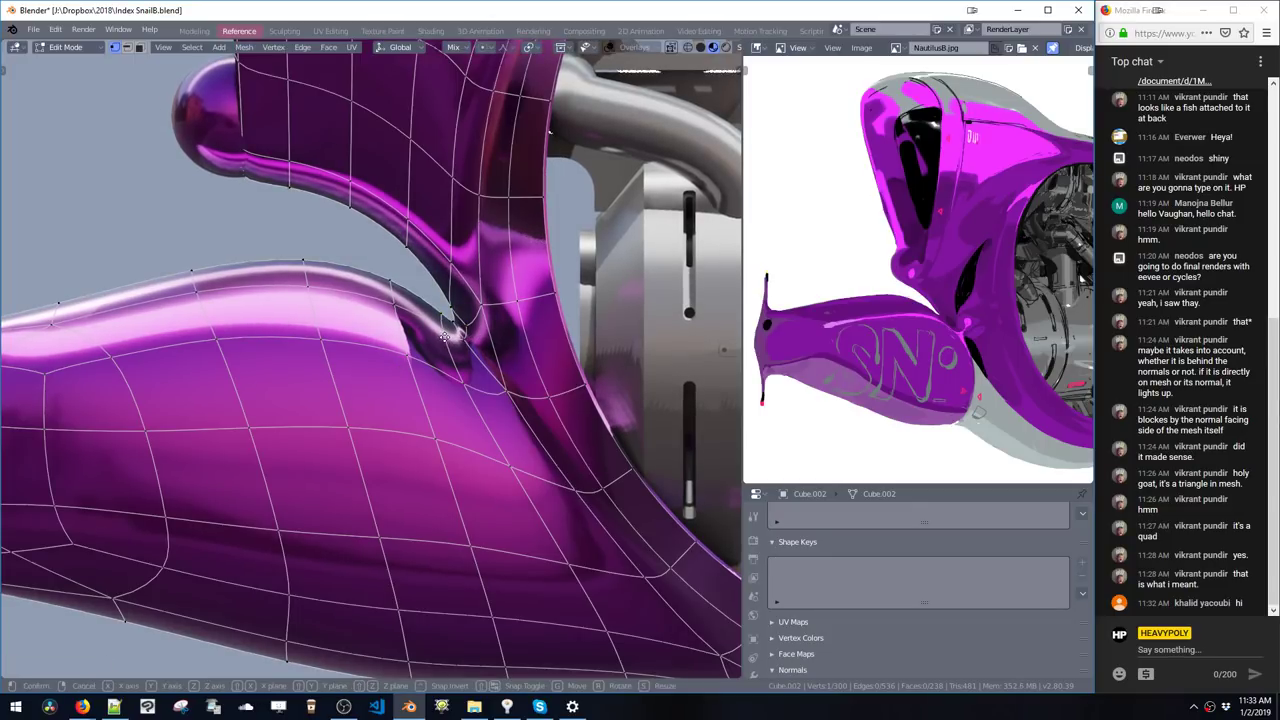
key(g)
click(532, 343)
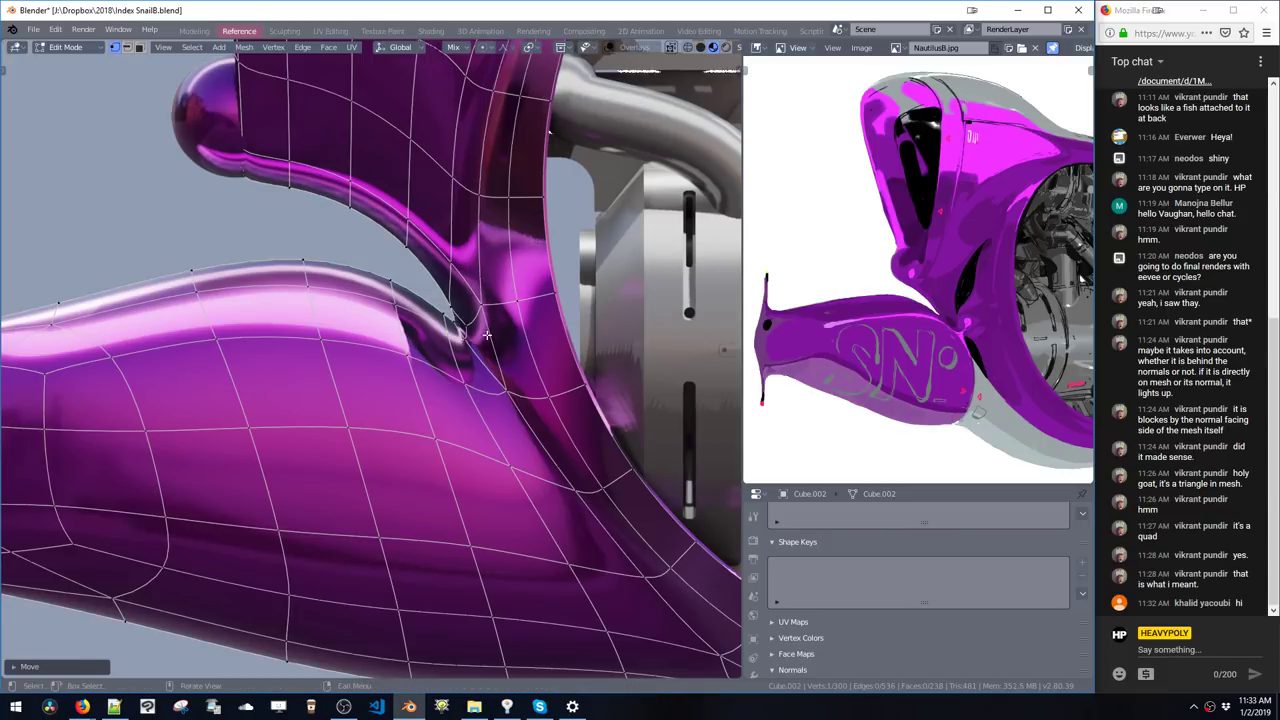
key(g)
click(437, 321)
key(g)
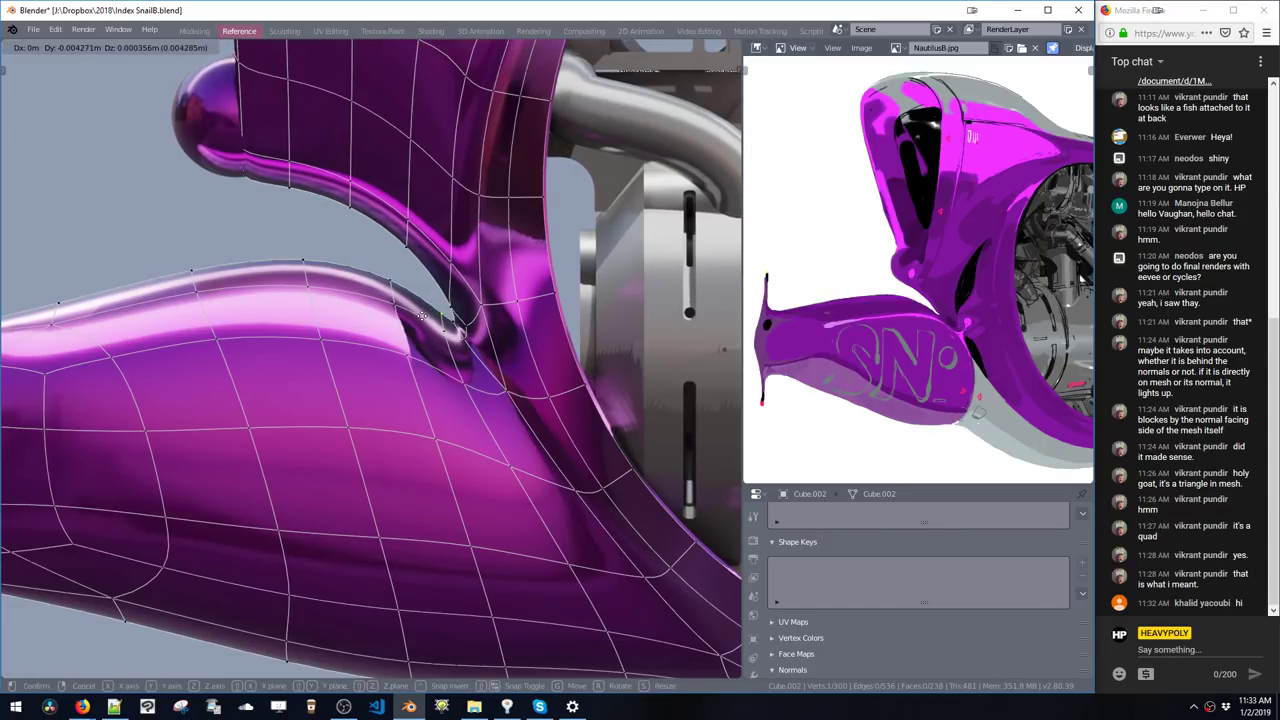
click(425, 316)
- Inspect the crease's surface shading outside edit mode and return to editing the shell mesh
key(Tab)
middle_drag(434, 318, 438, 344)
key(space)
click(420, 354)
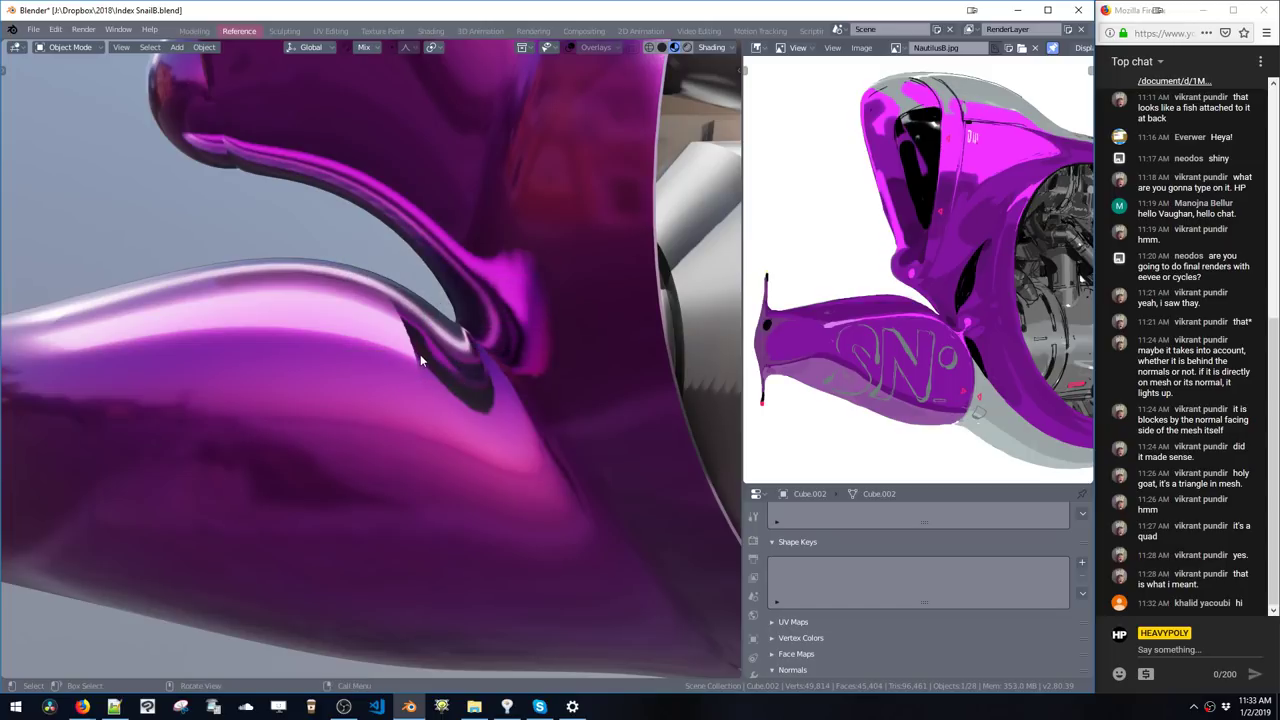
key(Tab)
key(Tab)
key(space)
click(434, 329)
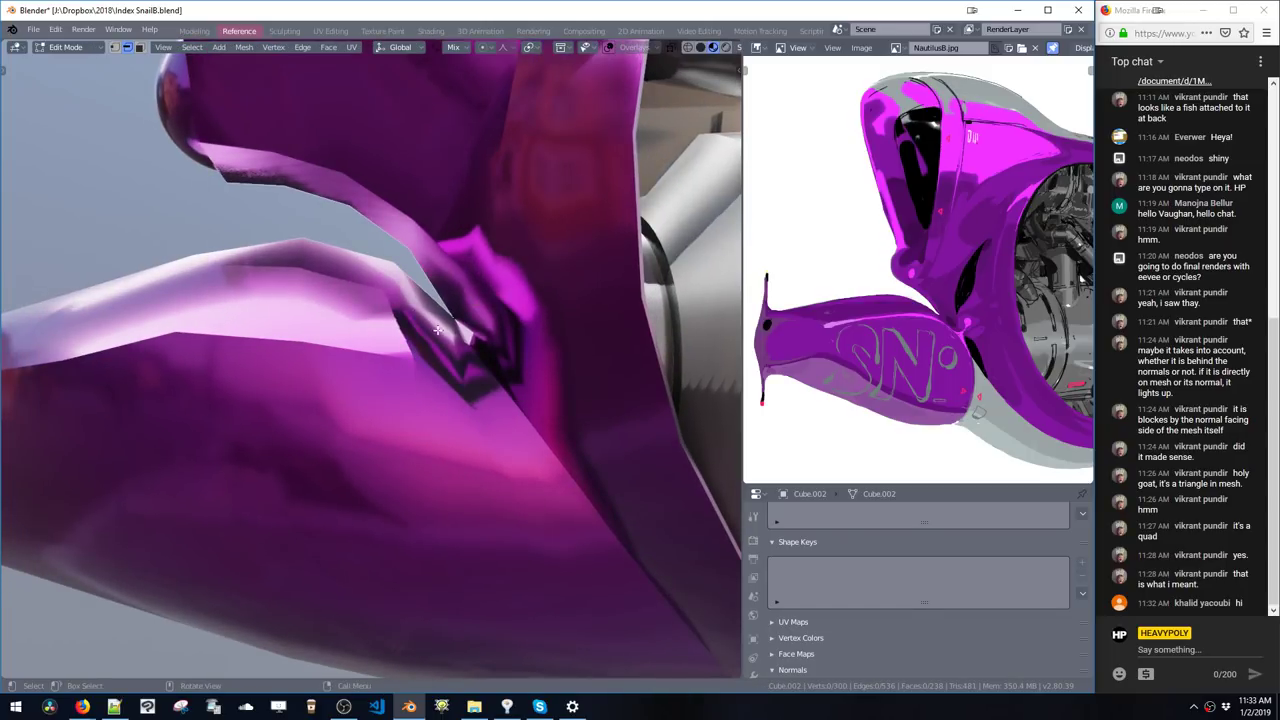
- Reposition the vertices at the inner corner of the crease, working from the opposite side of the shell
key(Tab)
middle_drag(437, 330, 408, 274)
key(g)
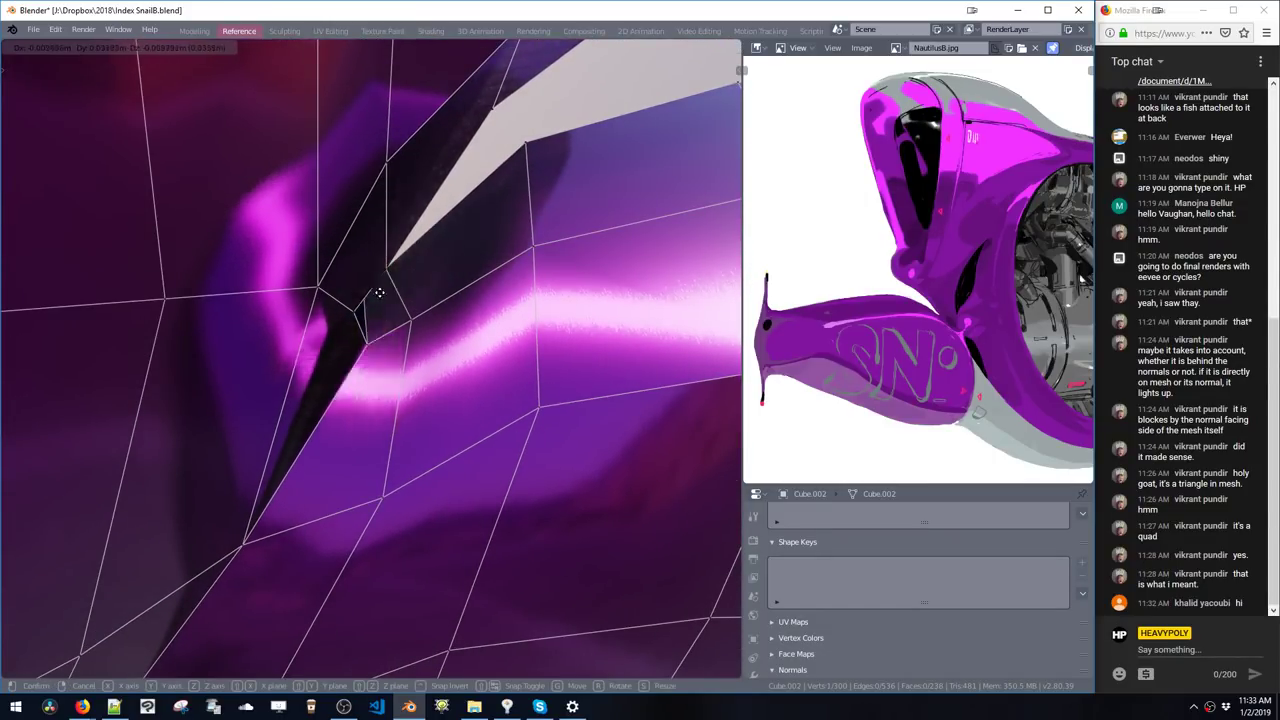
click(399, 291)
key(r)
click(410, 300)
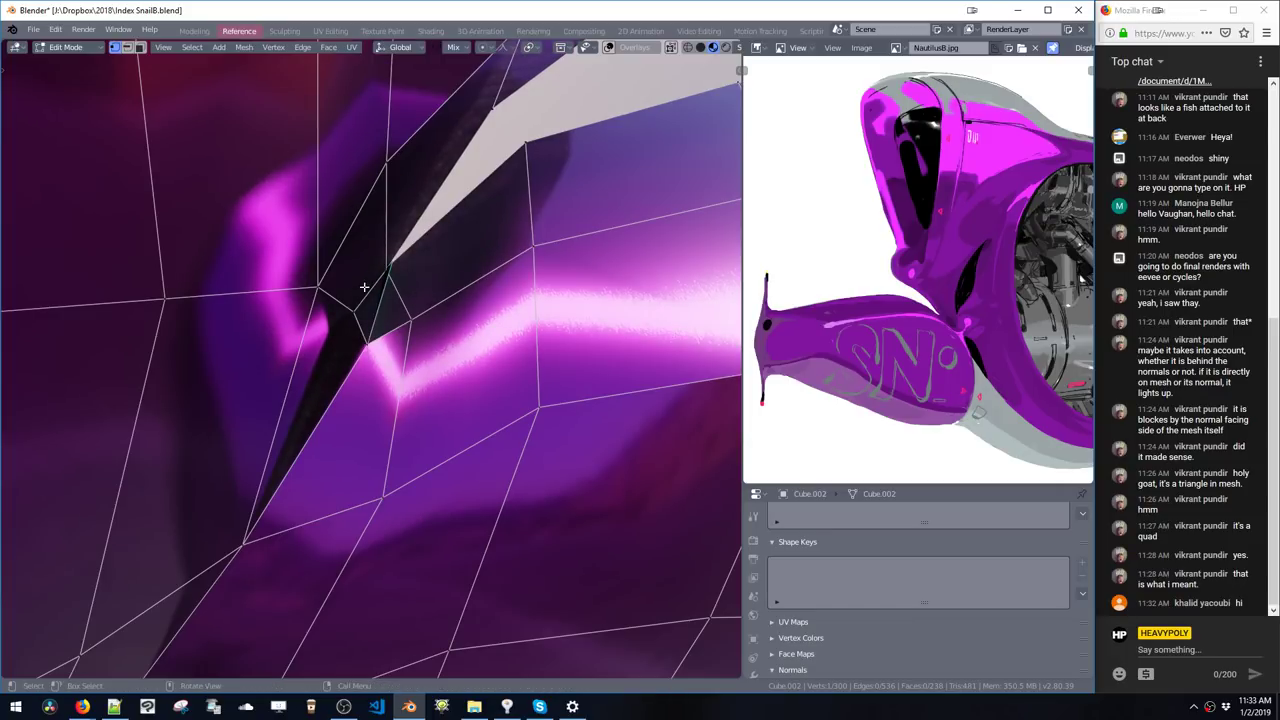
middle_drag(363, 286, 424, 357)
ctrl+middle_drag(424, 357, 383, 352)
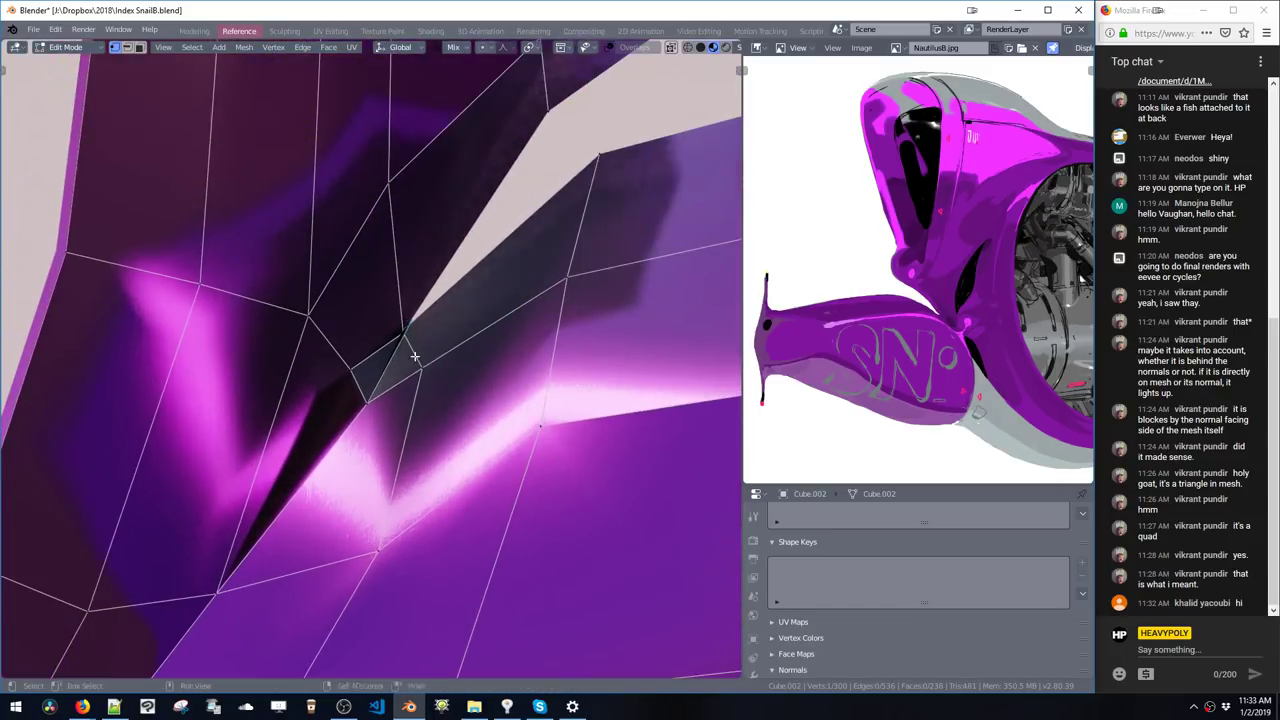
key(g)
click(410, 357)
- Switch to wireframe shading and reposition the overlapping vertices at the crease's inner corner
key(z)
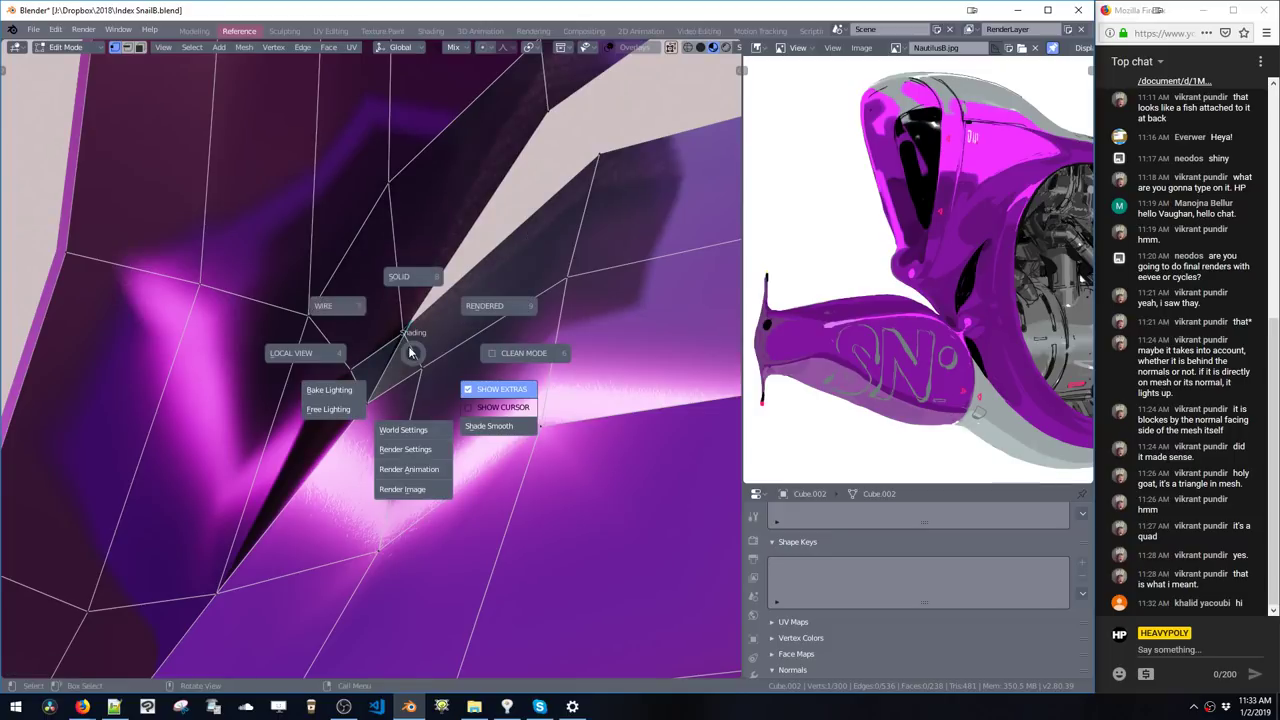
click(349, 310)
key(g)
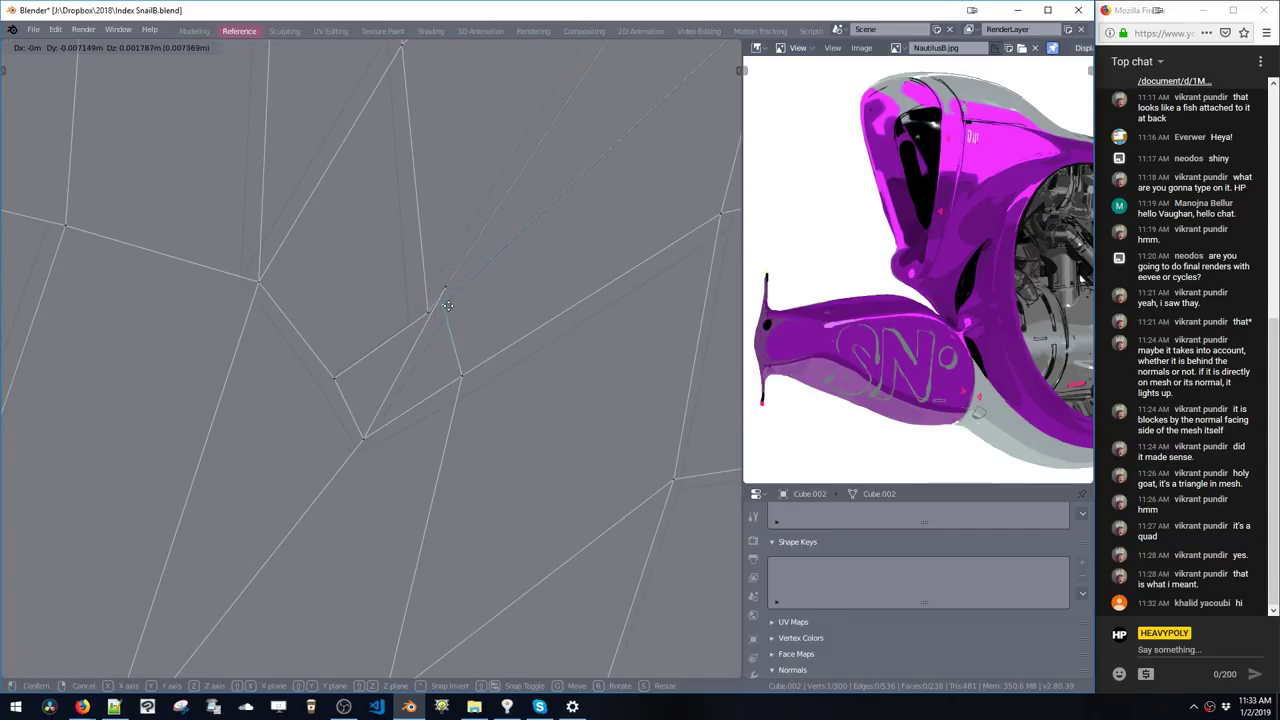
click(442, 296)
key(g)
click(427, 329)
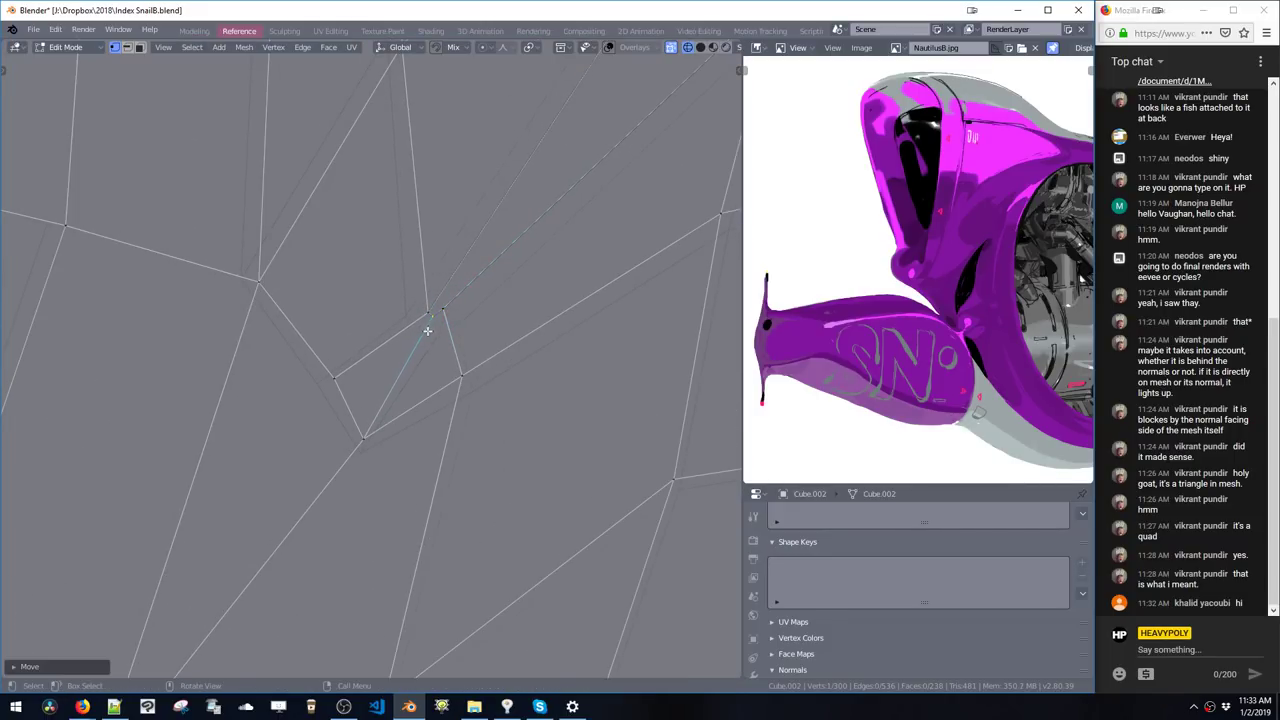
key(g)
click(441, 323)
click(431, 319)
key(g)
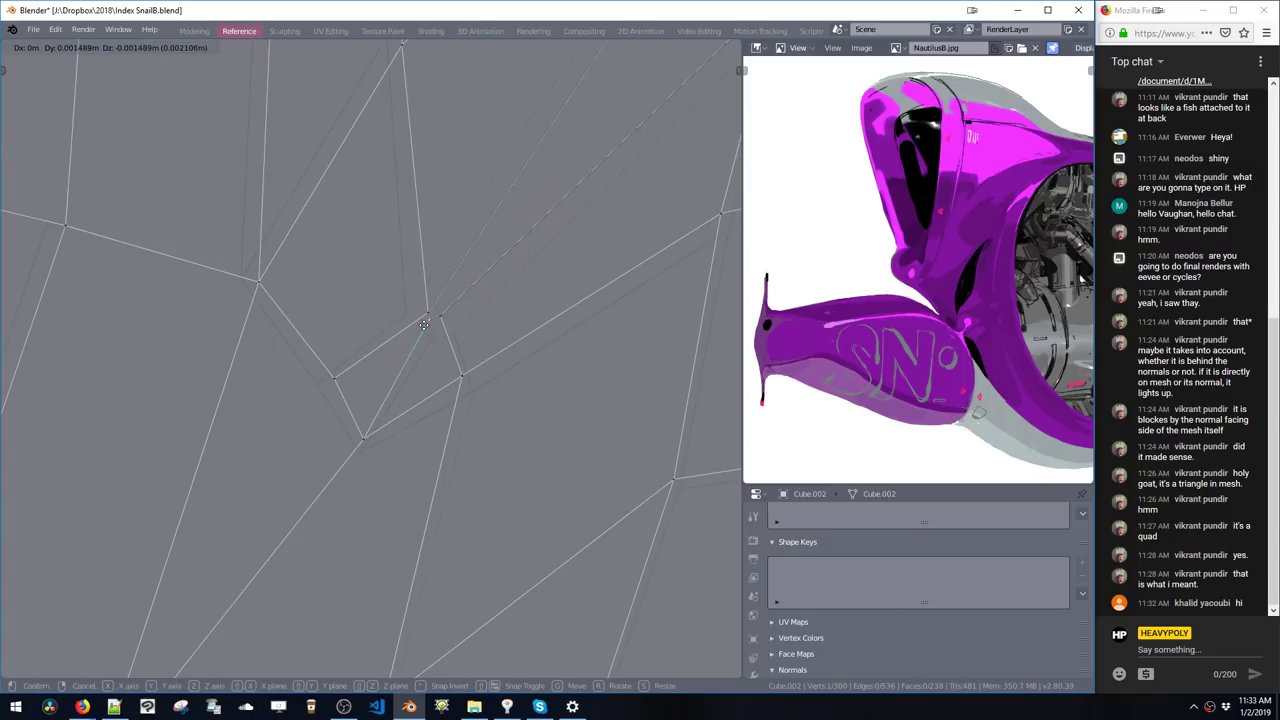
click(427, 326)
ctrl+middle_drag(426, 326, 408, 434)
ctrl+middle_drag(452, 300, 455, 405)
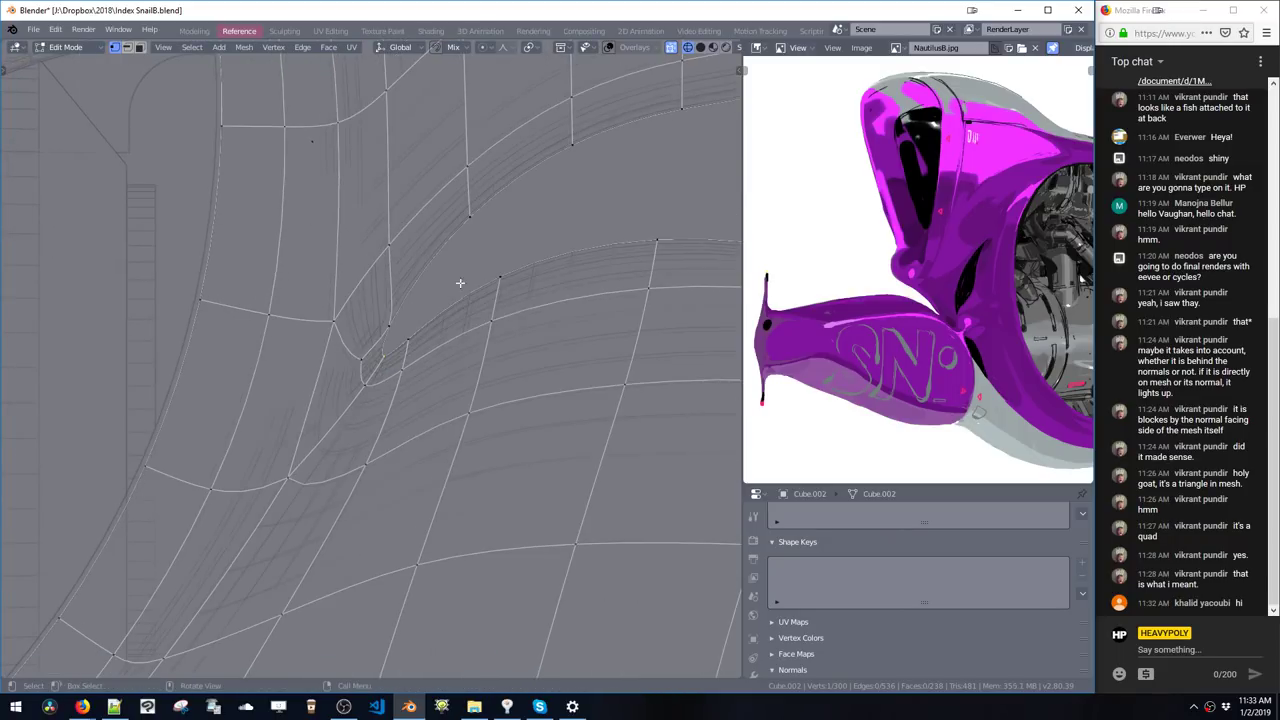
- Leave edit mode, save the file, and join the round knob below the upper fin to the shell
key(Tab)
scroll(460, 360, down, 3)
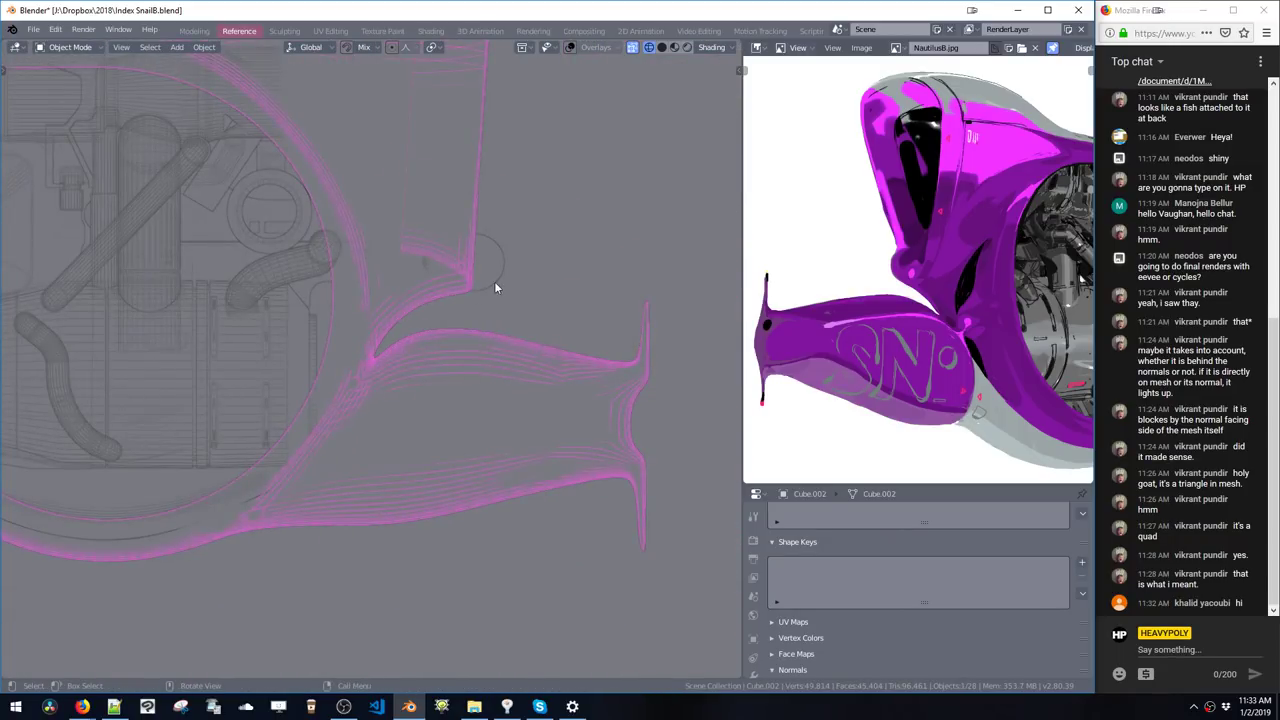
mouse_move(494, 288)
middle_down()
mouse_move(423, 306)
mouse_move(508, 263)
mouse_move(540, 277)
mouse_move(478, 330)
mouse_move(504, 306)
mouse_move(478, 301)
middle_up()
key(ctrl+s)
click(473, 319)
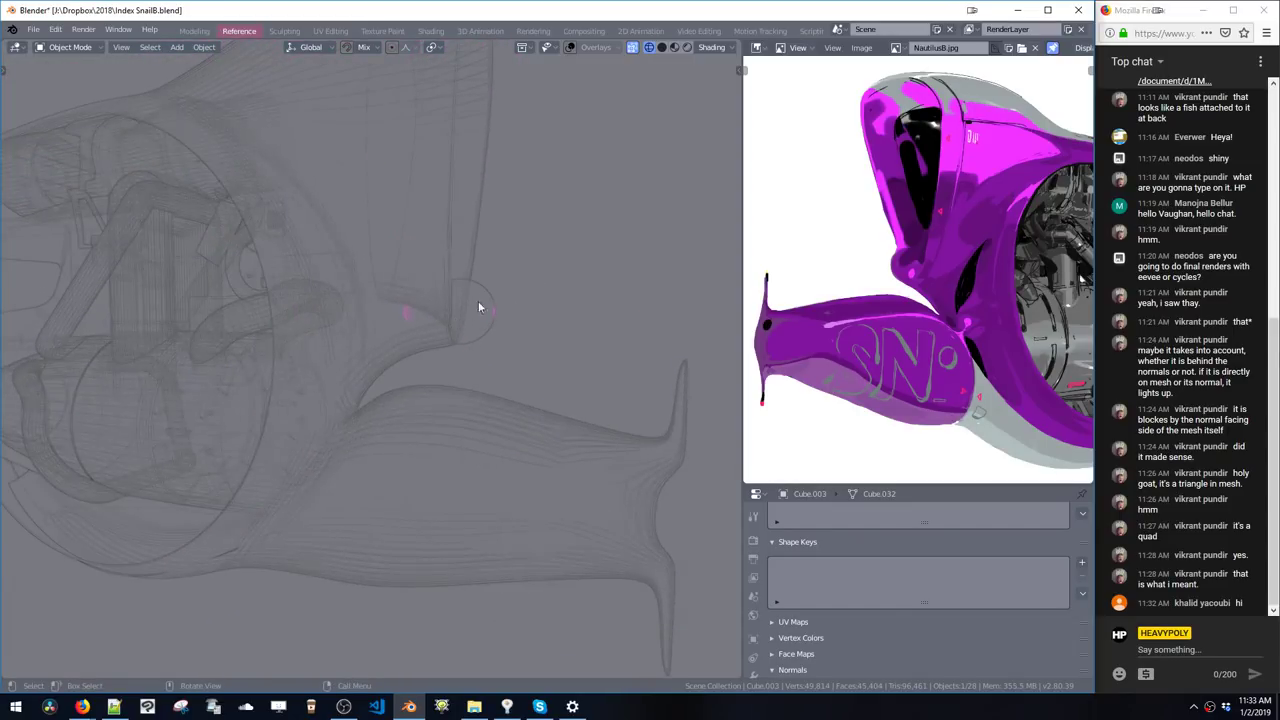
click(473, 259)
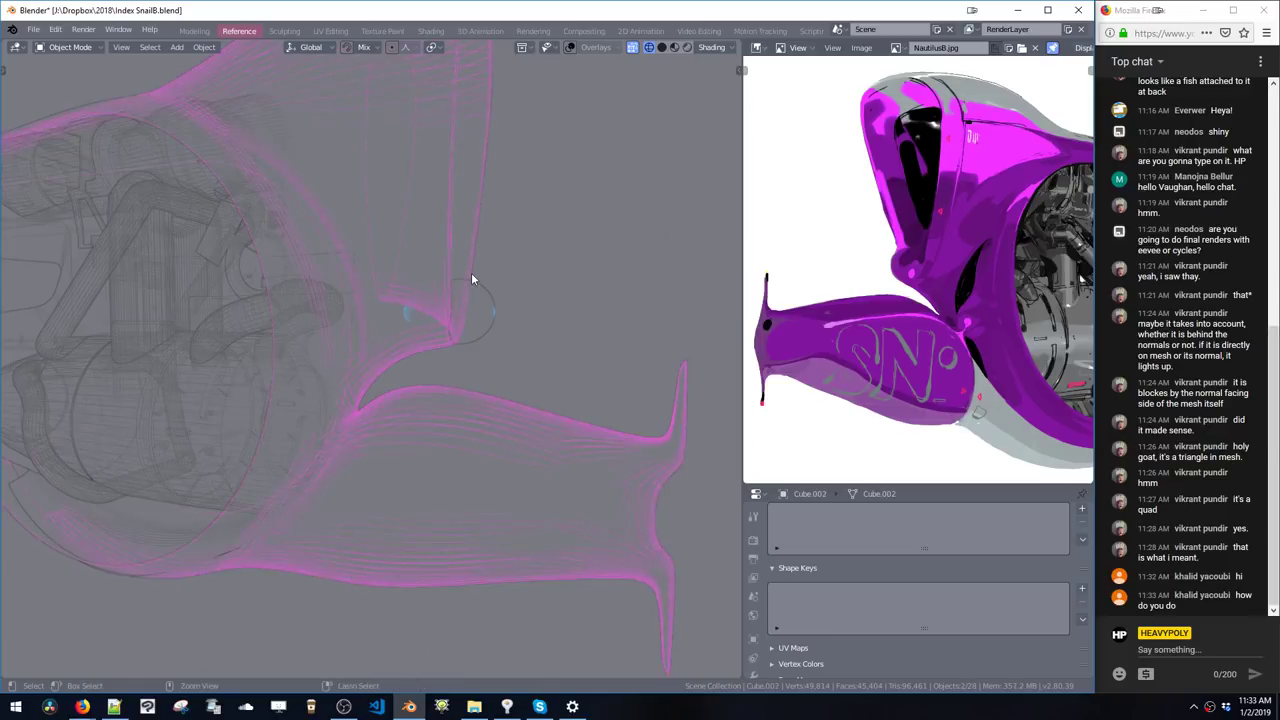
key(ctrl+j)
- Enter edit mode on the joined shell and remove its Solidify, Boolean and Mirror modifiers
middle_drag(473, 282, 477, 294)
key(space)
click(546, 244)
double_click(461, 320)
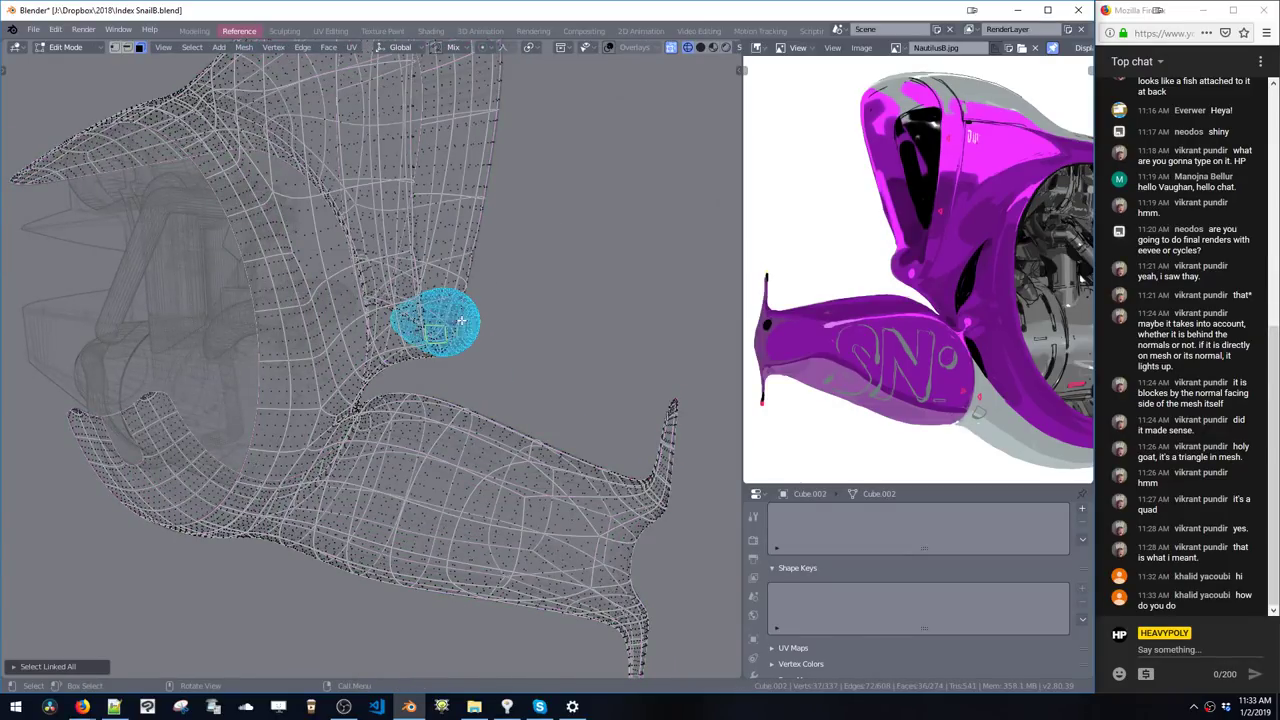
key(ctrl+shift+v)
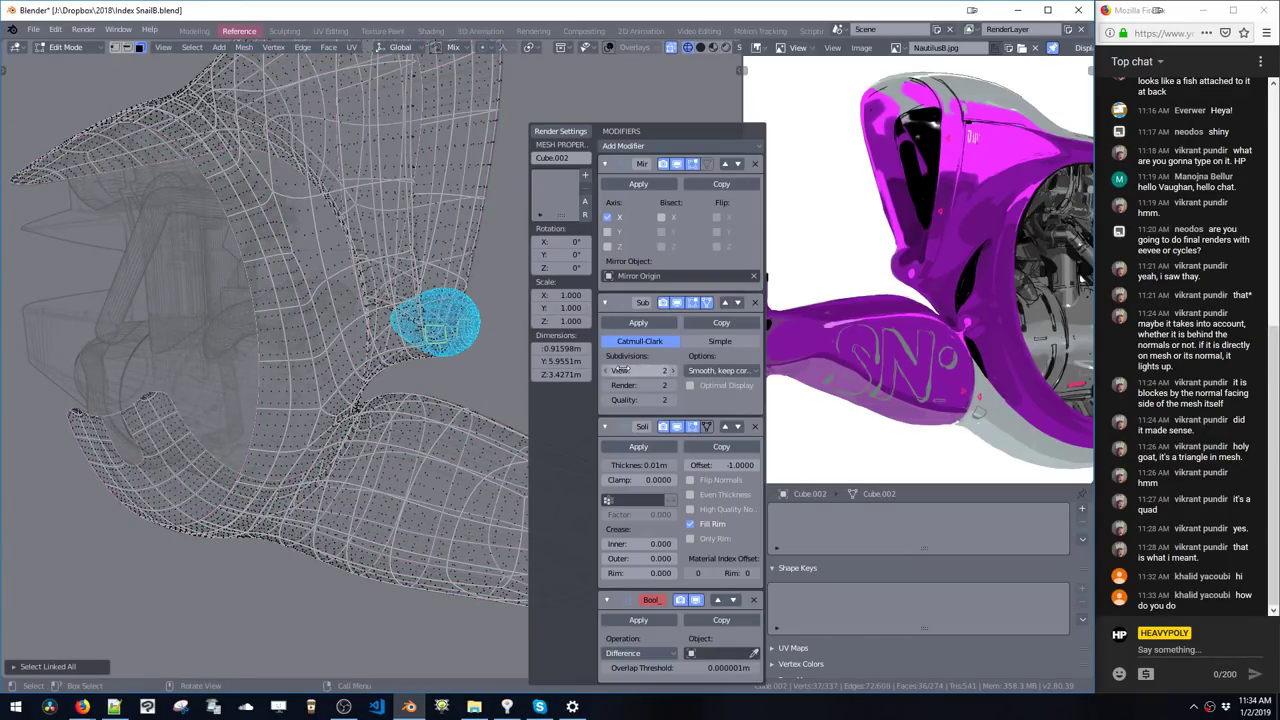
click(755, 427)
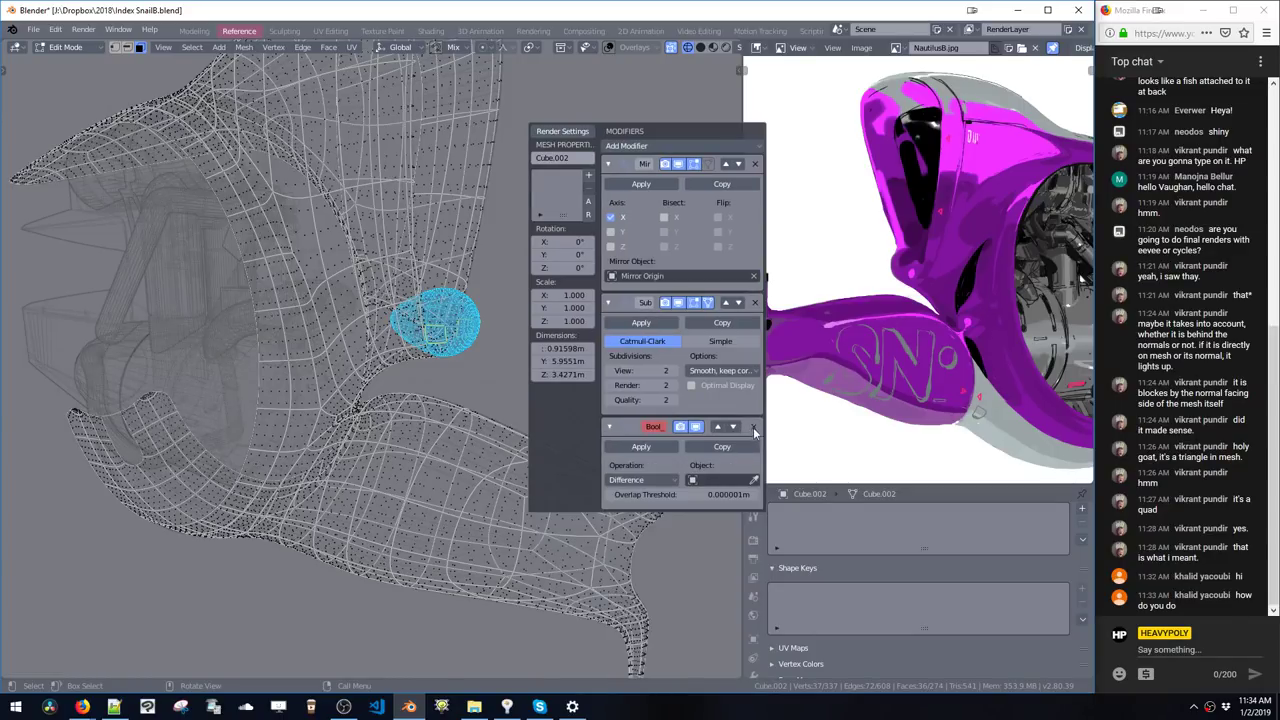
click(755, 428)
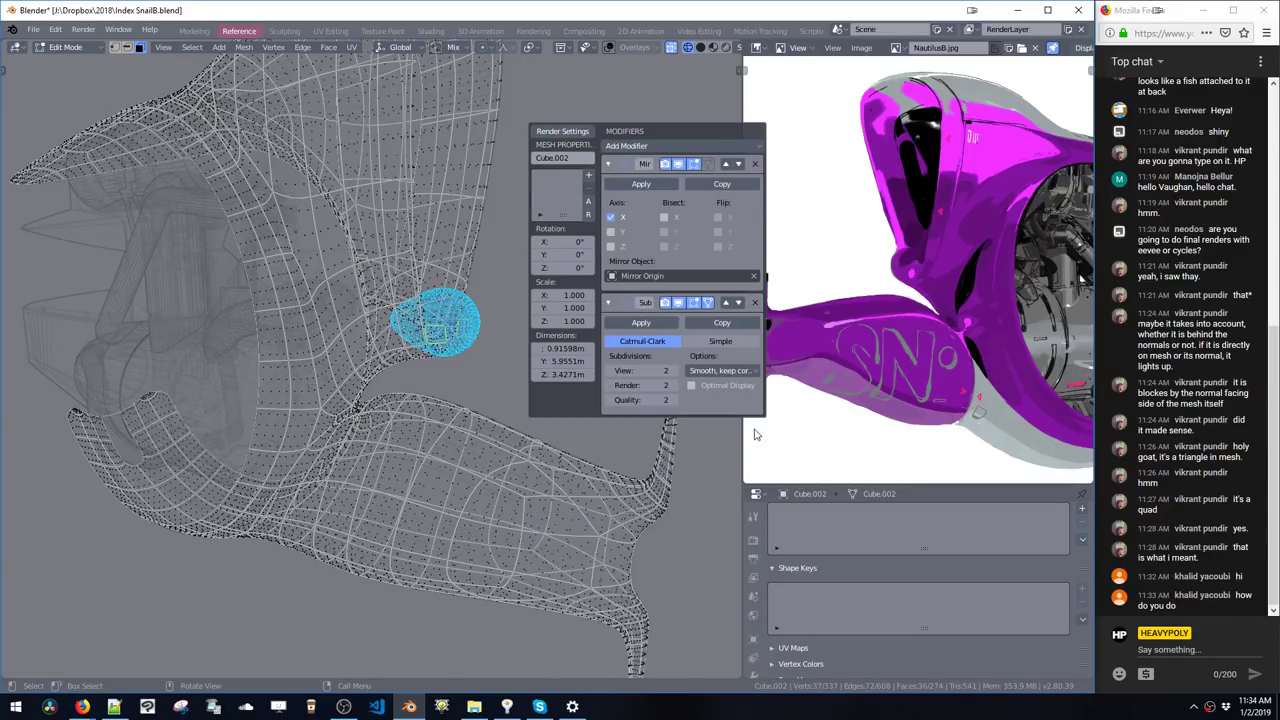
click(756, 167)
- Switch to solid shading and move the whole knob into place at the upper fin's lower corner
mouse_move(500, 318)
middle_down()
mouse_move(432, 326)
mouse_move(532, 314)
mouse_move(445, 355)
mouse_move(443, 403)
mouse_move(511, 315)
mouse_move(566, 304)
mouse_move(497, 307)
mouse_move(486, 288)
middle_up()
key(z)
click(504, 216)
scroll(491, 330, up, 4)
key(alt+a)
click(482, 321)
key(ctrl+l)
key(g)
click(493, 316)
key(g)
key(z)
click(530, 317)
- Isolate the strip of faces along the upper fin's lower rim, add a lengthwise loop cut, and reveal the rest
key(ctrl+r)
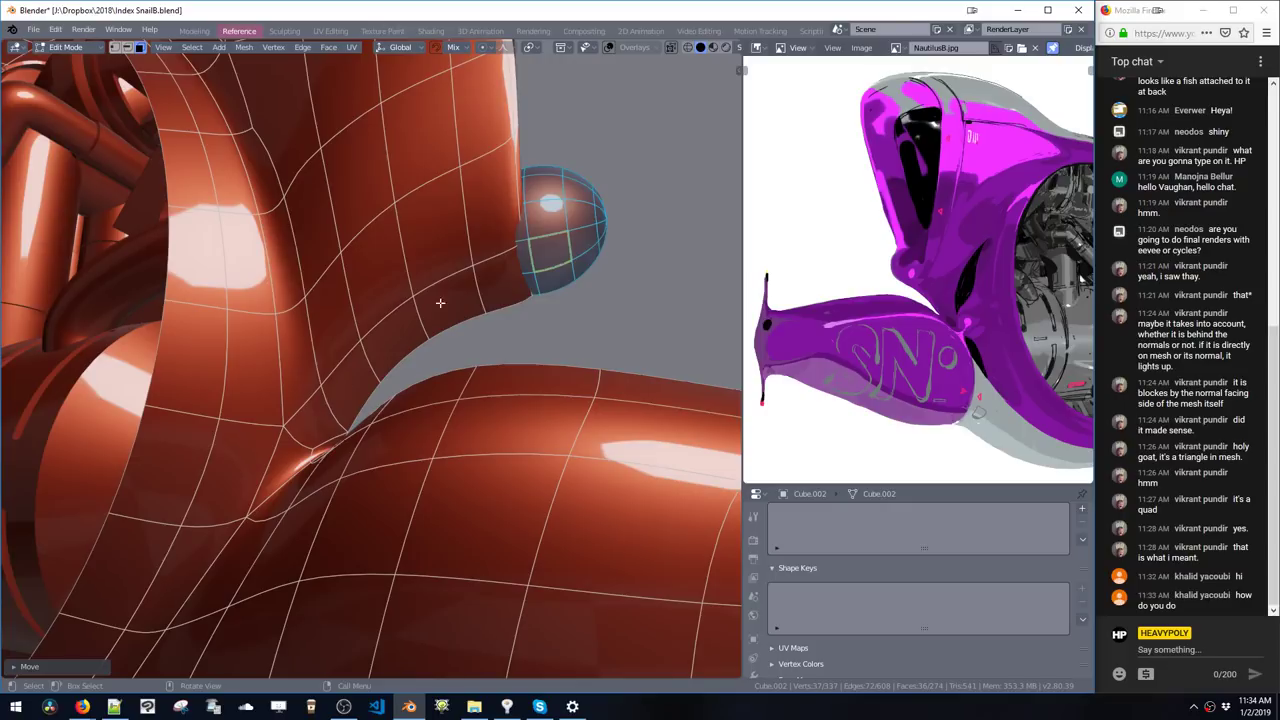
click(501, 268)
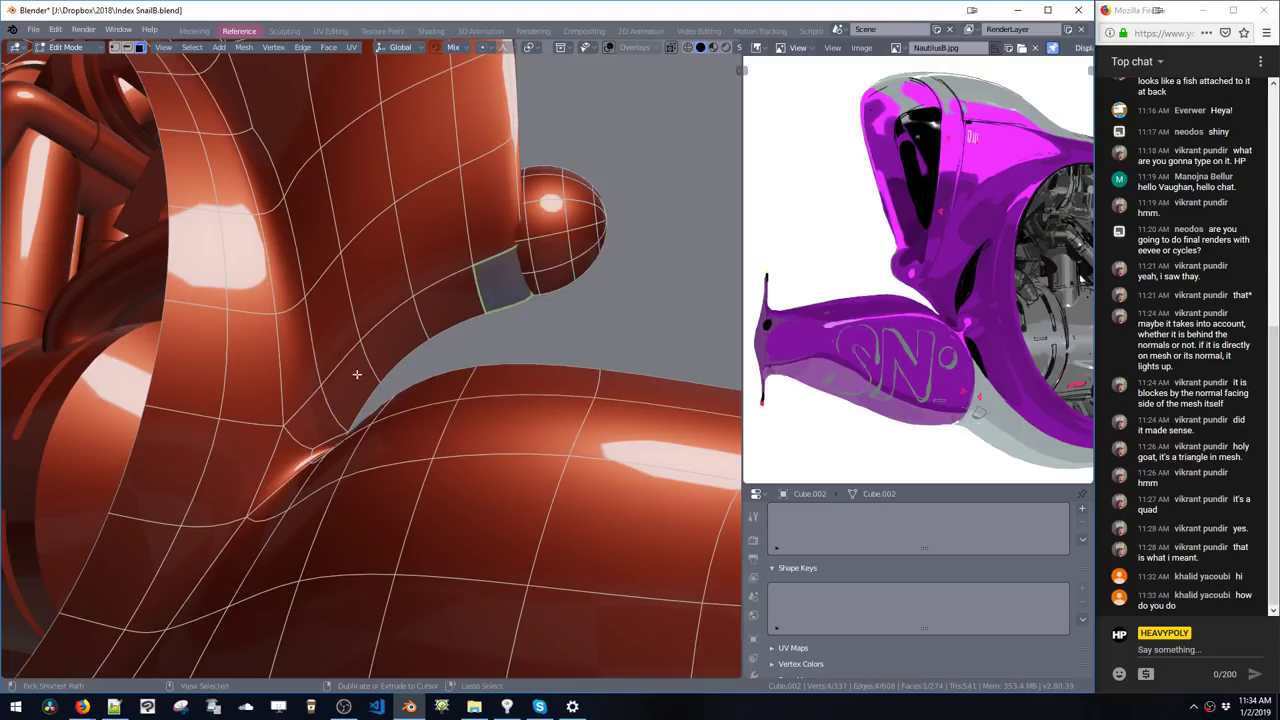
key(shift+h)
click(493, 292)
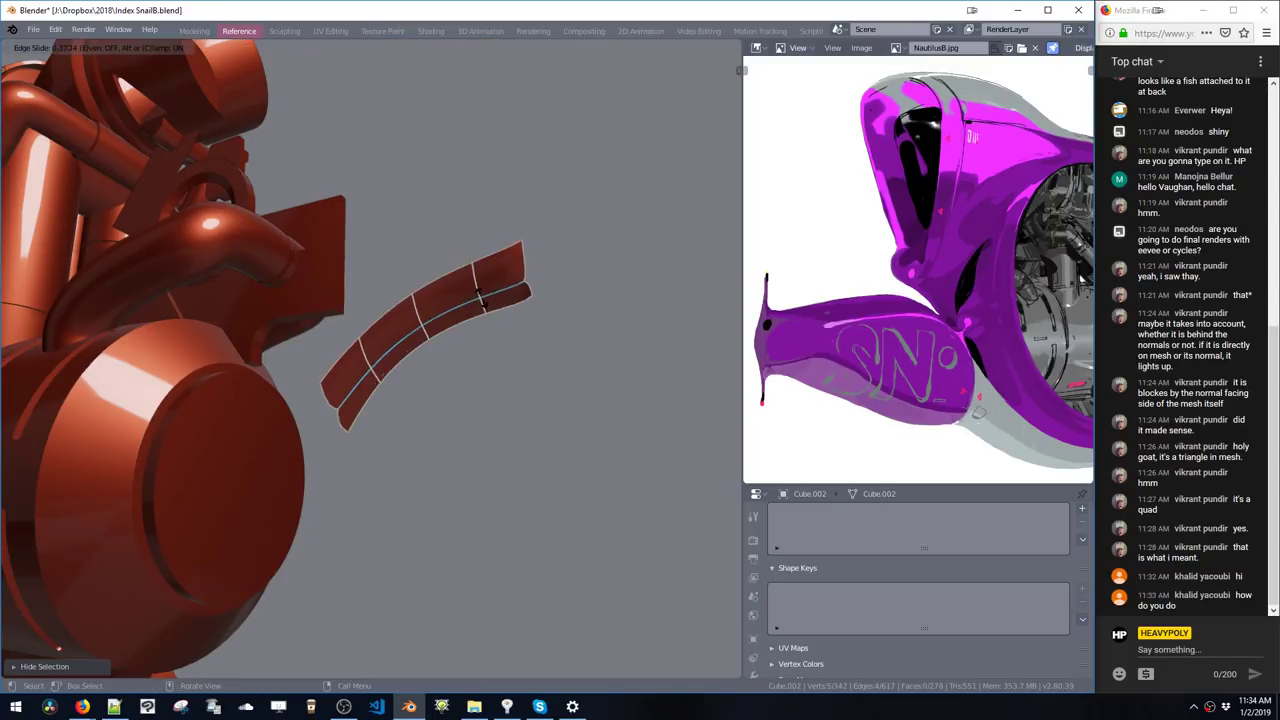
click(484, 306)
key(alt+h)
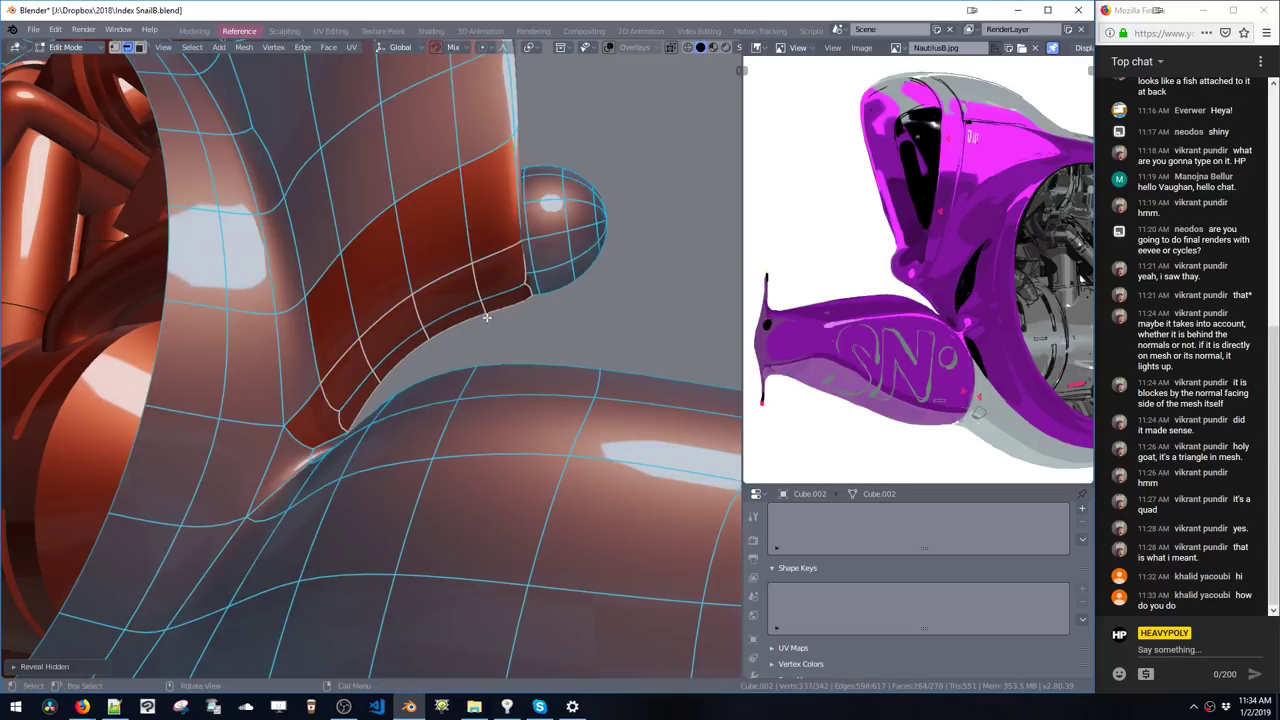
- Slide the new edge loop along the upper fin's lower rim
key(alt+a)
middle_drag(490, 319, 483, 289)
alt+click(408, 287)
key(g)
key(g)
click(430, 260)
- Reroute the topology at the rim's inner corner by connecting two vertices and dissolving an adjacent edge
key(space)
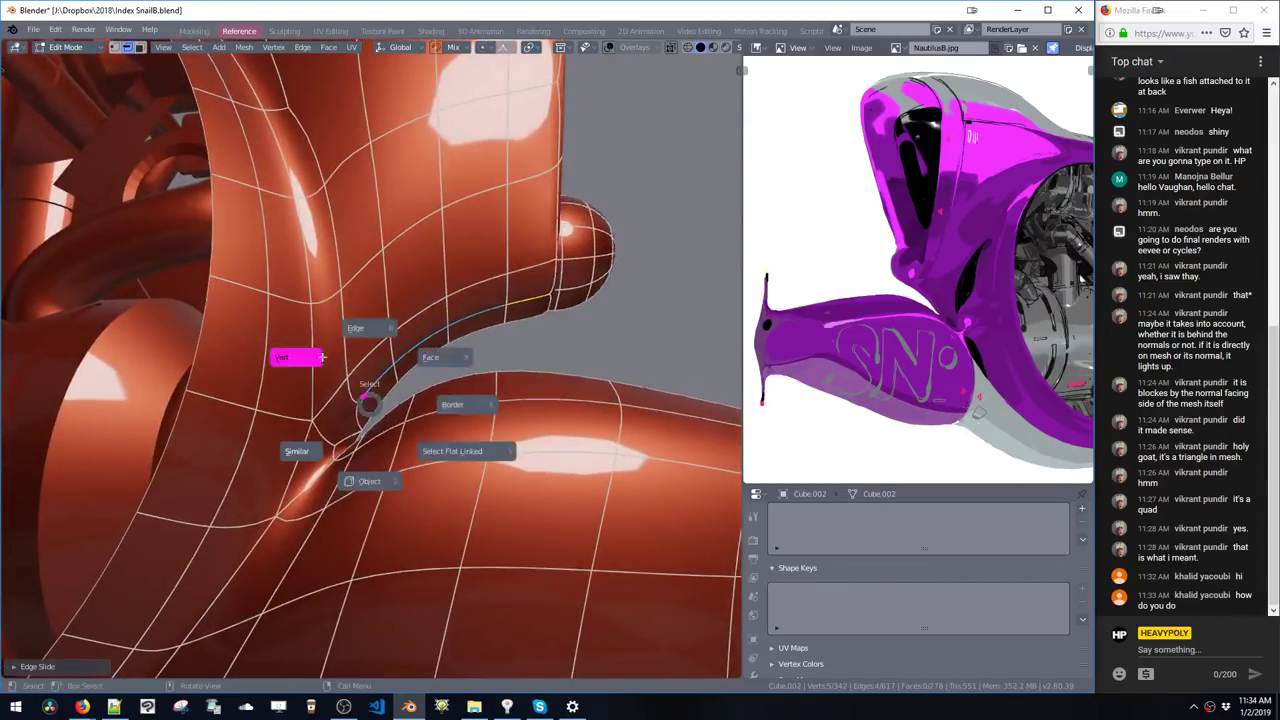
click(343, 430)
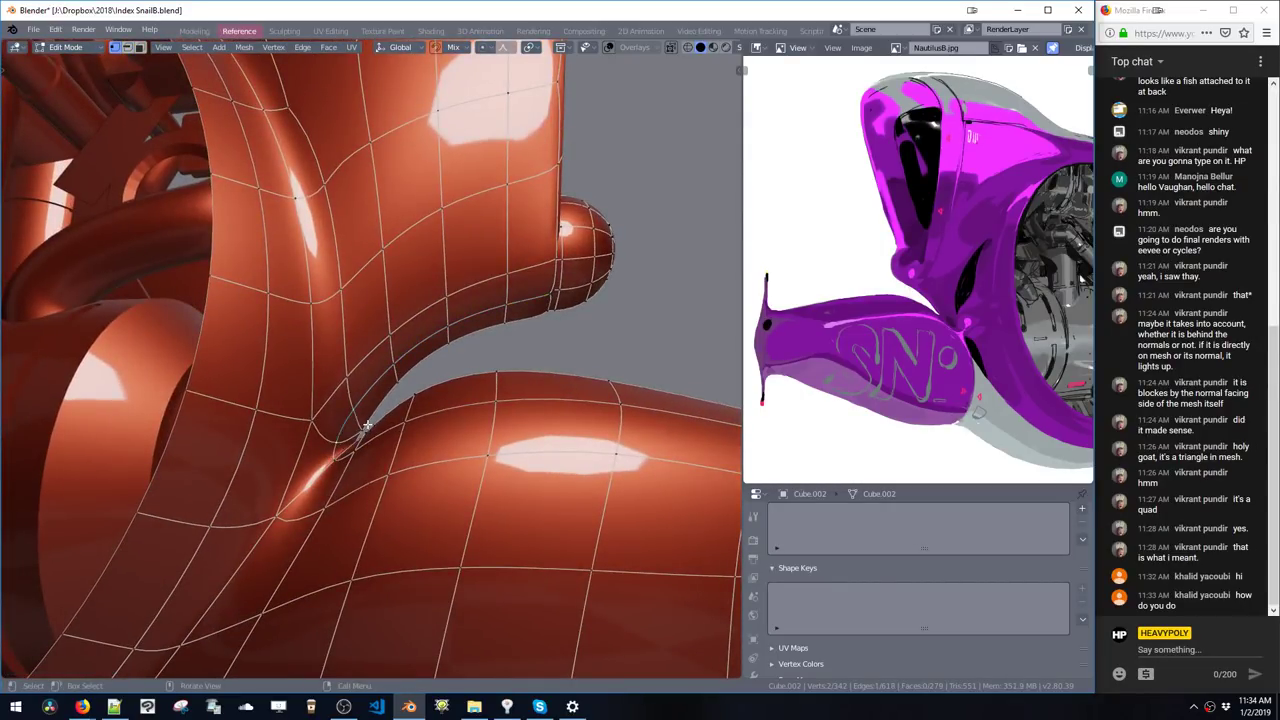
key(space)
middle_drag(355, 440, 427, 443)
middle_drag(450, 433, 510, 400)
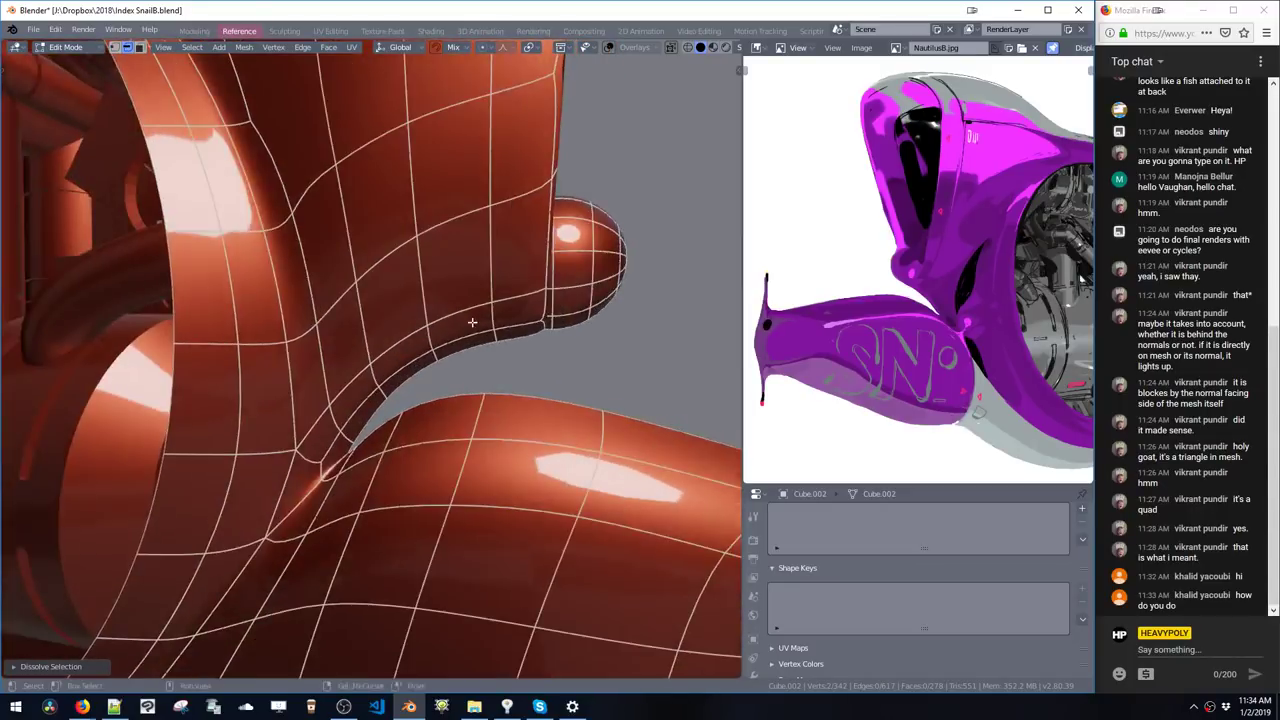
- Isolate the next row of faces above the rim, add a lengthwise loop cut through it, and reveal the hidden mesh
shift+middle_drag(532, 252, 468, 347)
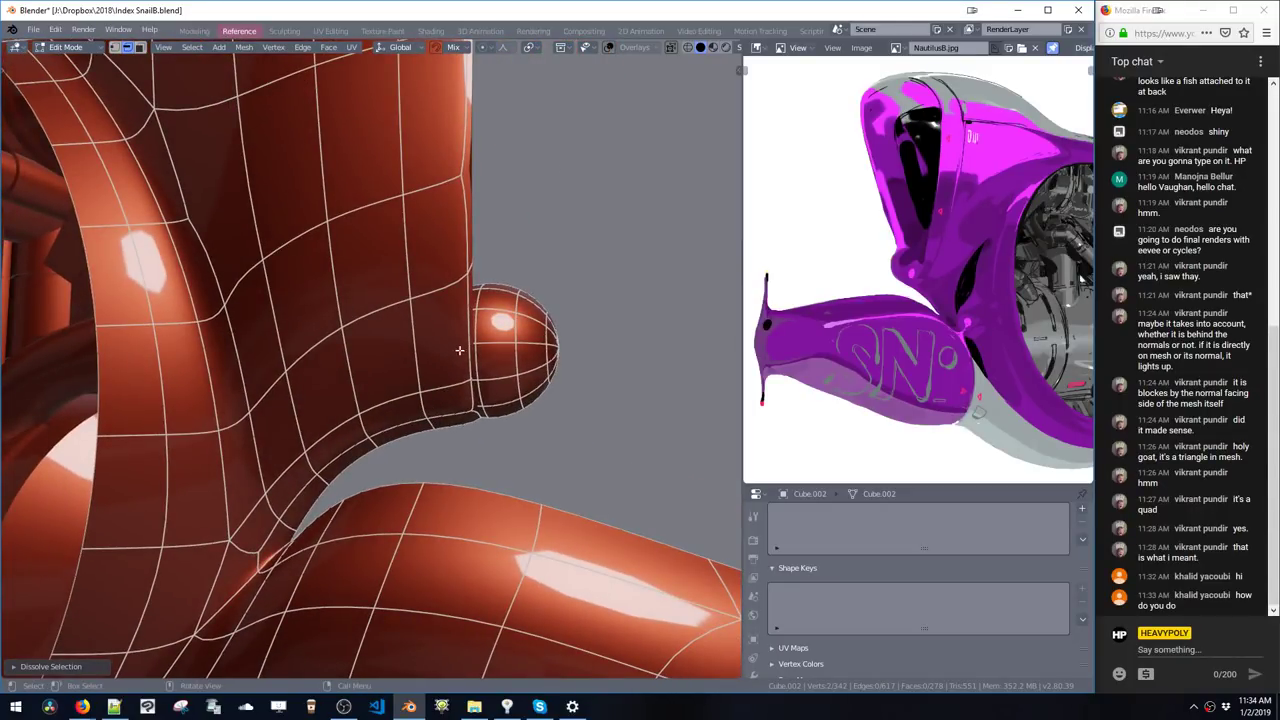
key(space)
click(441, 349)
ctrl+click(292, 450)
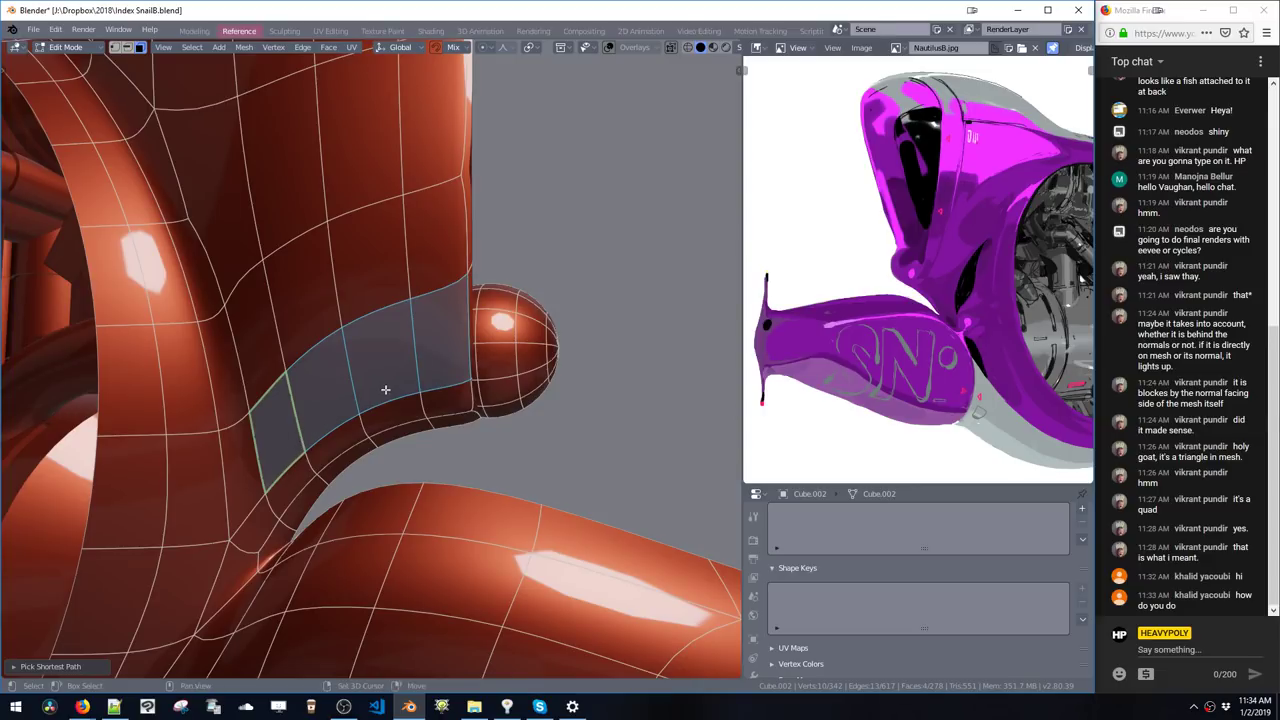
shift+click(462, 328)
key(shift+h)
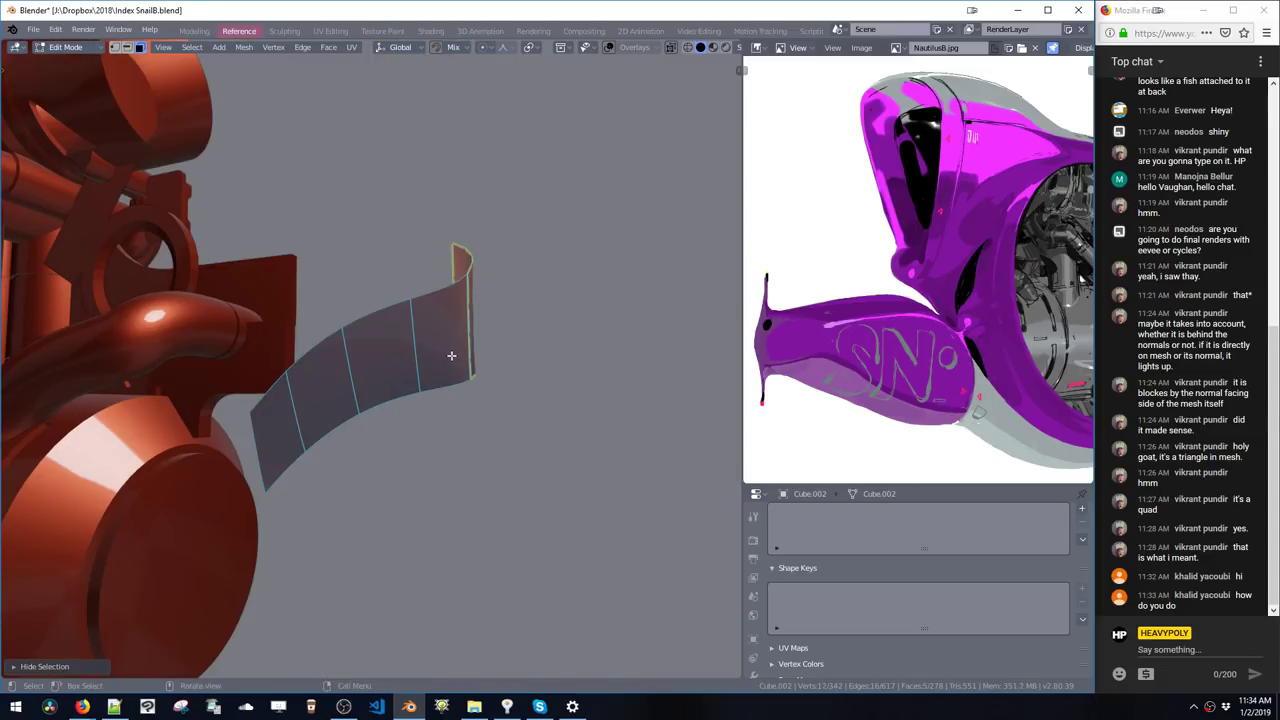
click(471, 344)
click(456, 356)
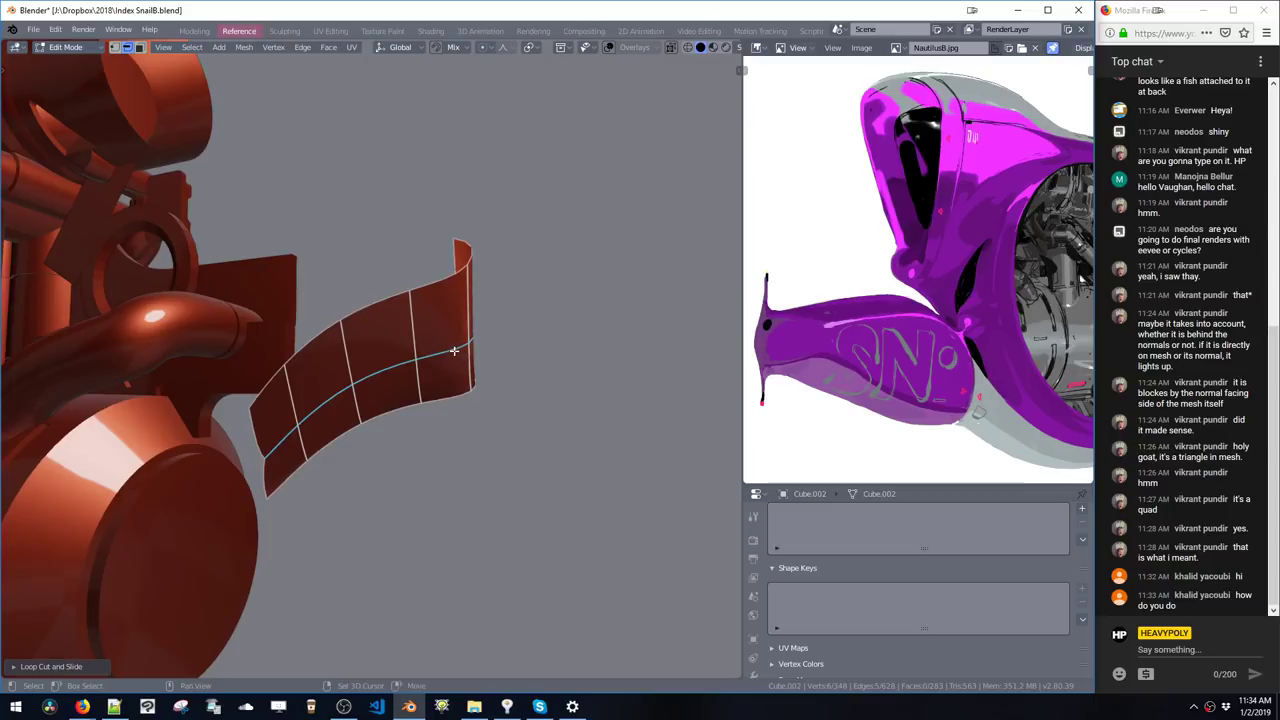
key(alt+h)
- Slide the second edge loop down toward the rim
alt+click(447, 357)
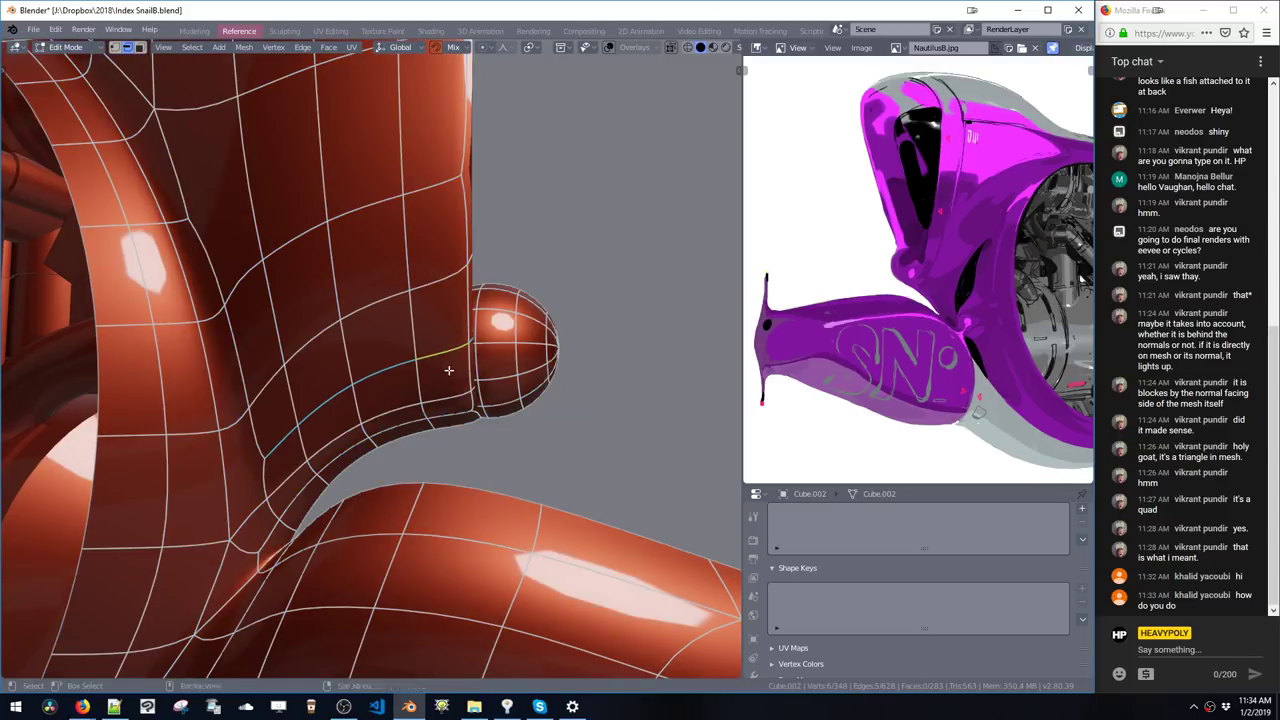
key(g)
key(g)
click(457, 409)
- Display the mesh without subdivision smoothing and slide the edge path above the rim to even out the strip
middle_drag(457, 405, 378, 381)
key(ctrl+space)
click(374, 370)
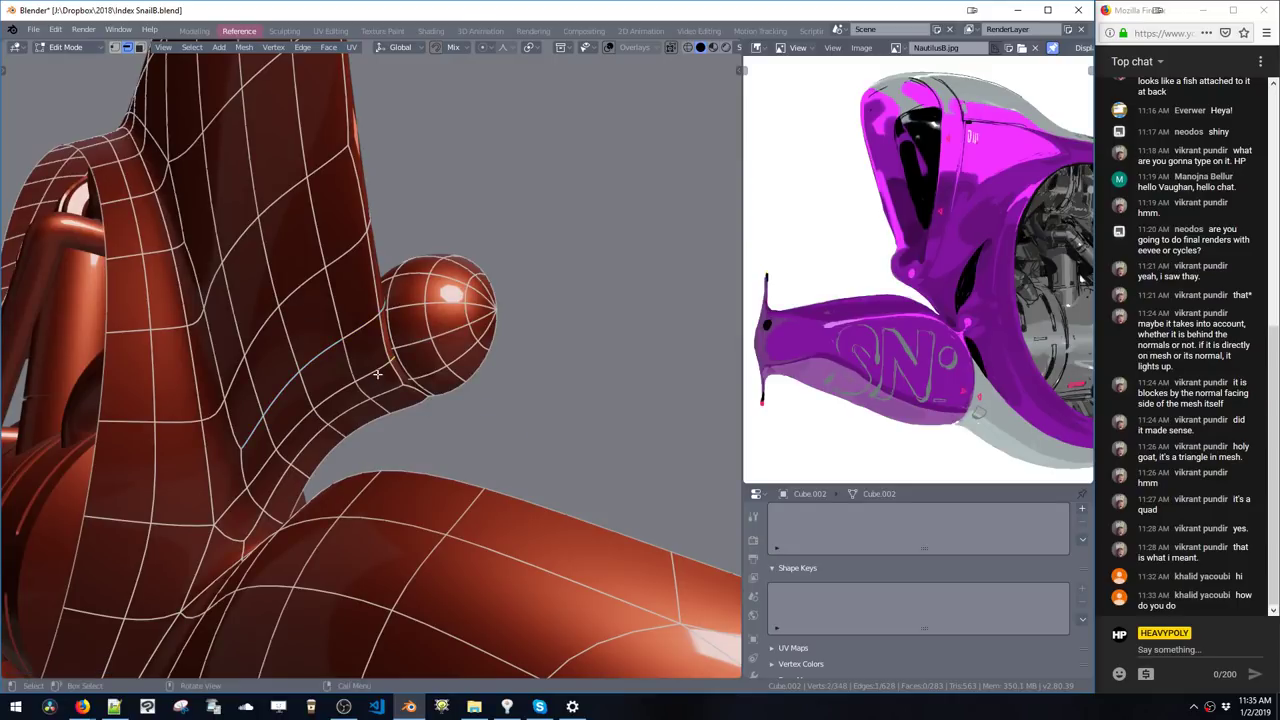
ctrl+click(275, 459)
middle_drag(359, 436, 450, 345)
key(g)
key(g)
right_click(395, 409)
key(Tab)
key(g)
key(g)
click(524, 389)
- Slide the single rim edge that ends beside the knob
click(520, 387)
key(g)
key(g)
click(490, 383)
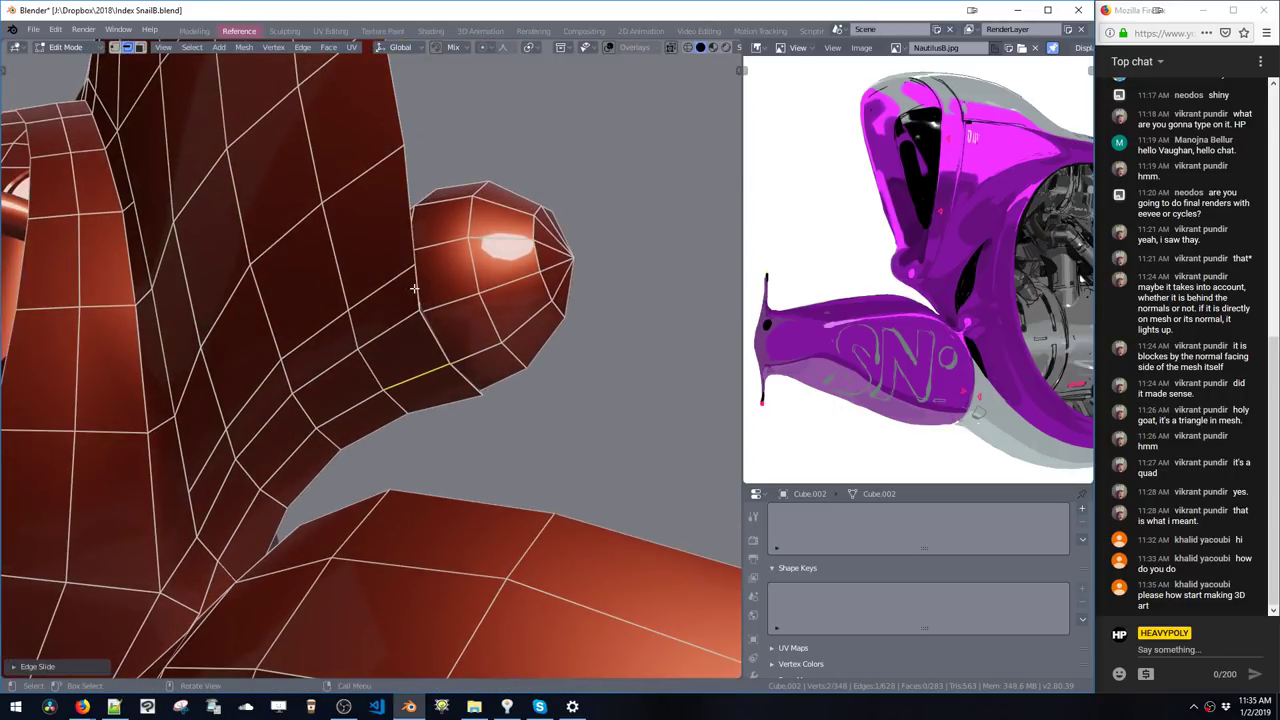
- Slide the edges higher up the fin that lead toward the knob to even their spacing
click(376, 298)
middle_drag(376, 298, 365, 384)
key(g)
key(g)
click(407, 341)
key(g)
key(g)
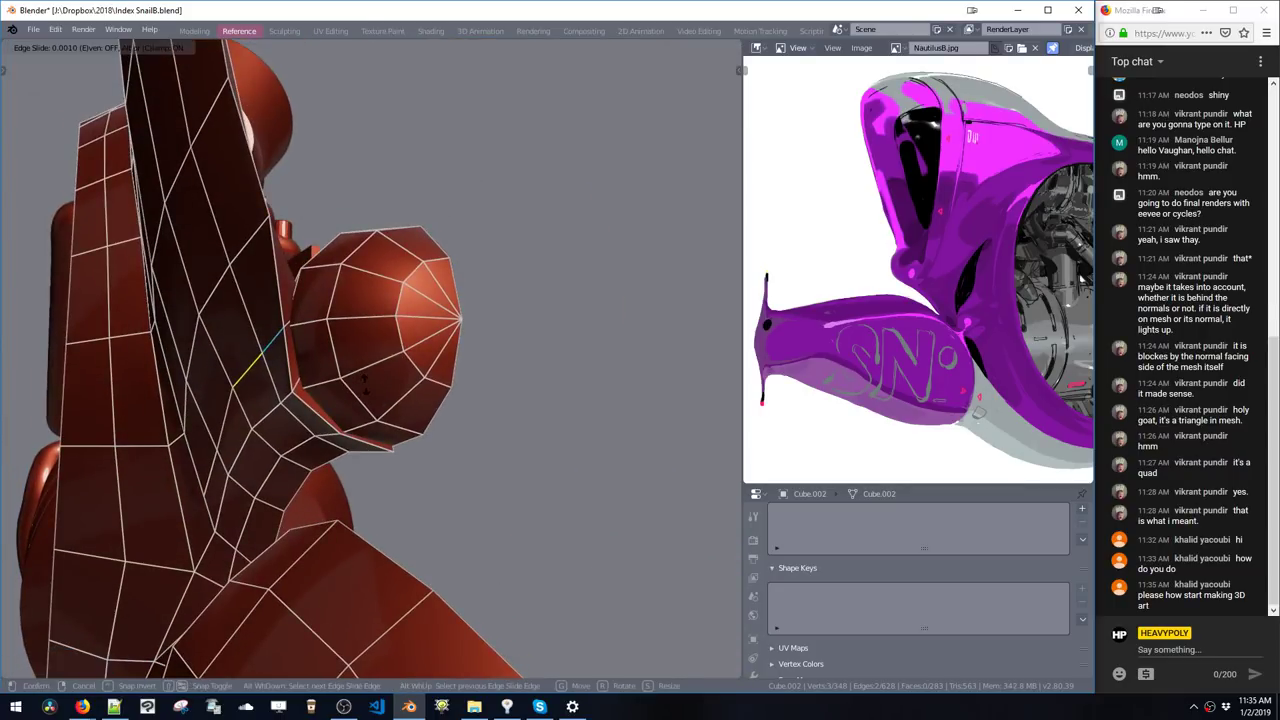
click(366, 390)
- Add a loop cut through the faces beside the knob at the fin's lower corner
click(275, 381)
click(298, 399)
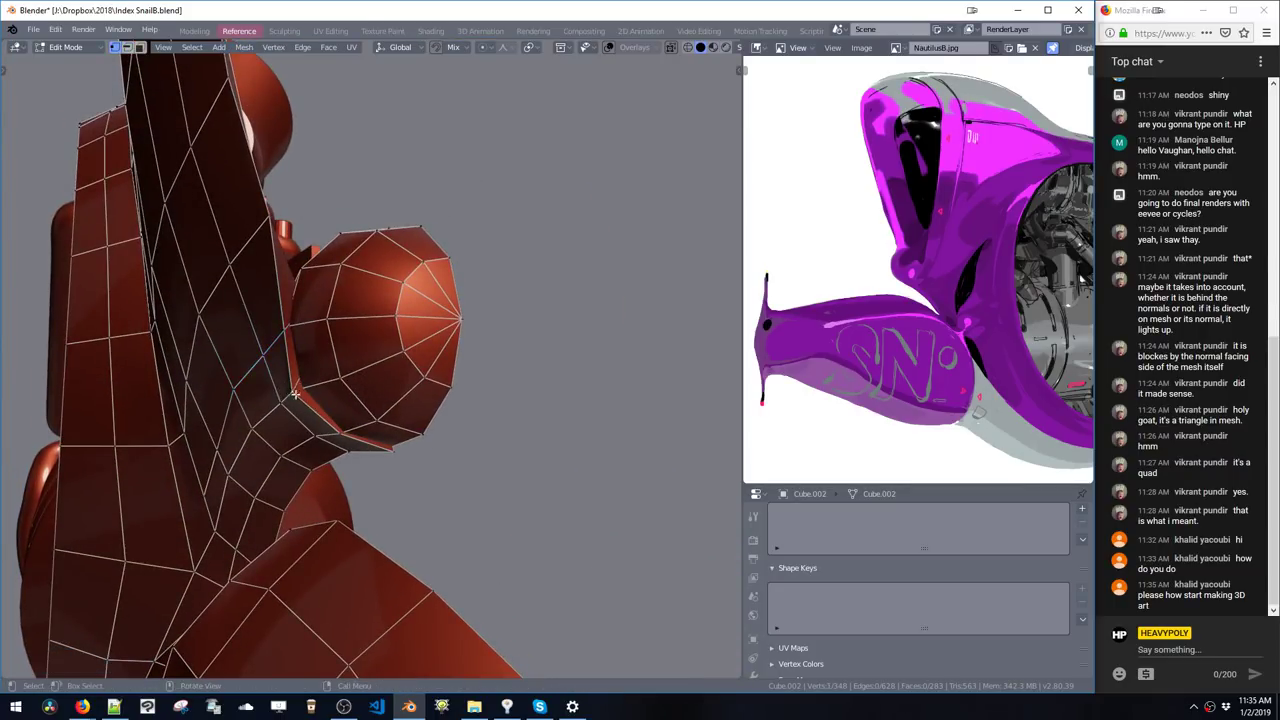
middle_drag(298, 399, 363, 407)
key(ctrl+r)
click(248, 369)
click(232, 381)
- Slide the new loop's vertices along their edges and save the file
key(shift+v)
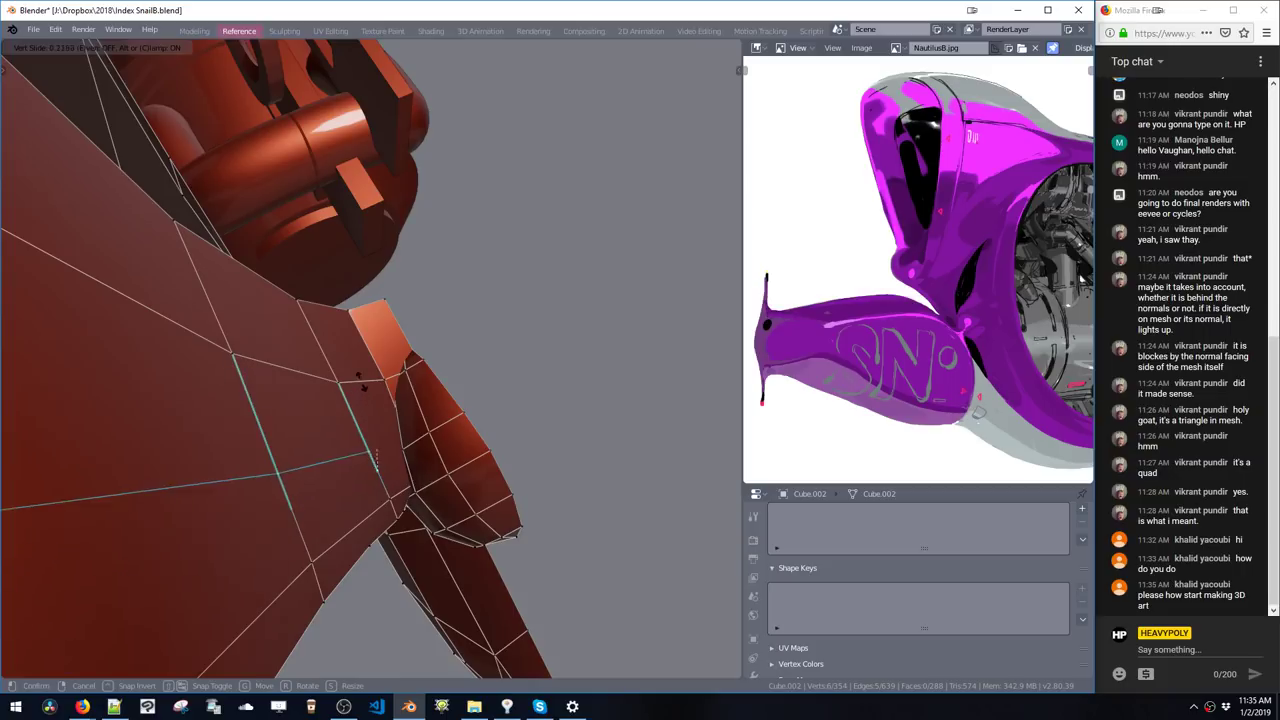
click(370, 388)
middle_drag(371, 392, 391, 286)
key(shift+v)
click(326, 396)
key(ctrl+s)
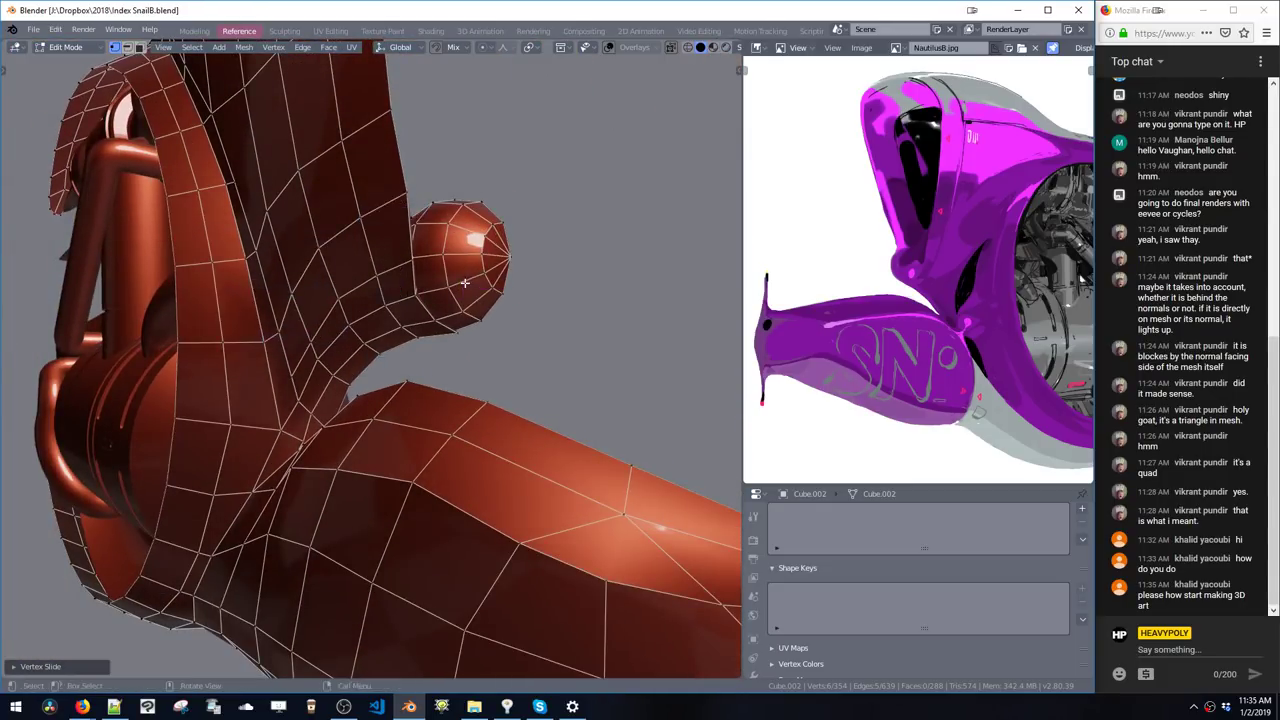
- Select the whole knob and cut it where it intersects the shell surface
double_click(485, 277)
middle_drag(485, 277, 428, 335)
key(ctrl+b)
click(330, 307)
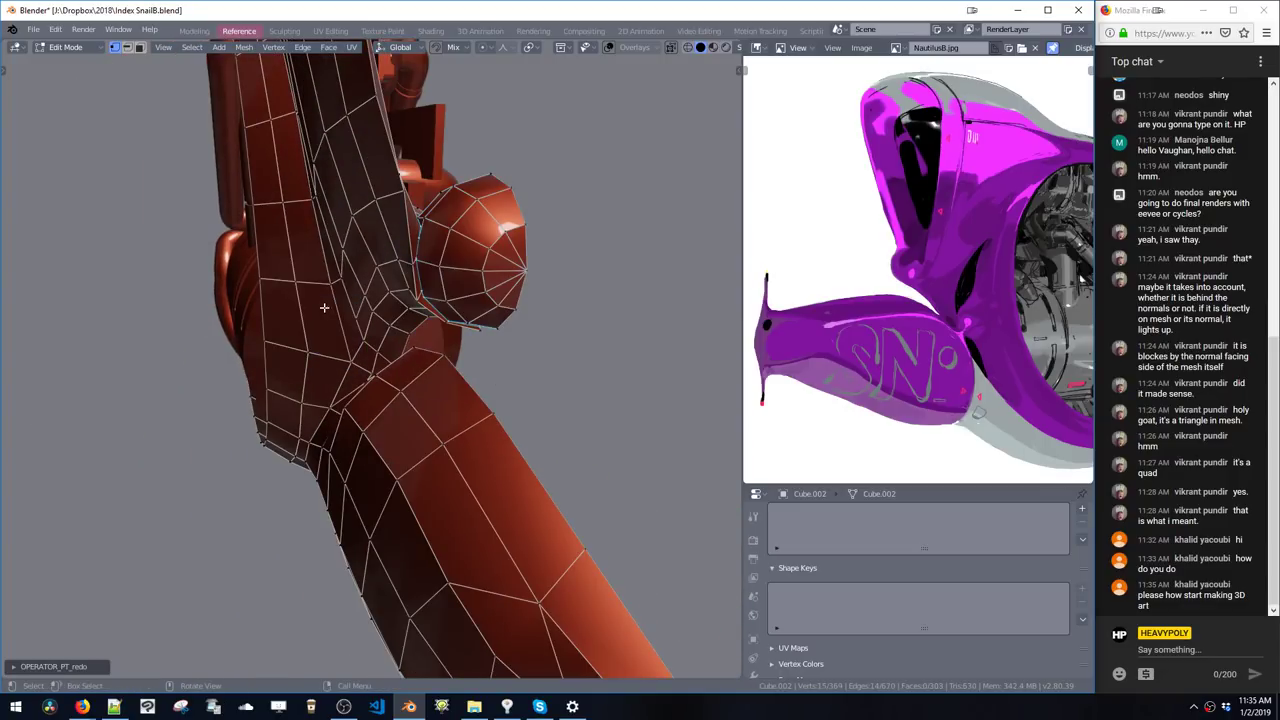
- Delete the excess knob faces on the inner side of the shell
middle_drag(362, 298, 251, 280)
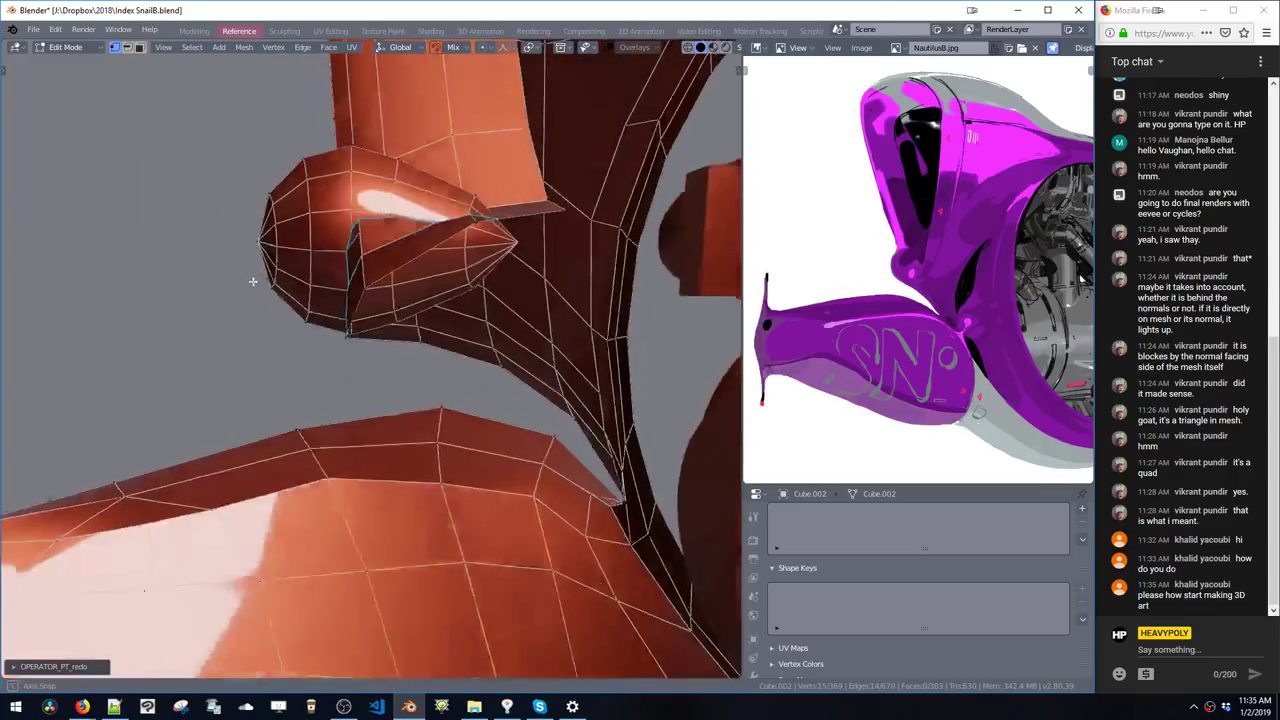
mouse_move(364, 276)
middle_down()
mouse_move(396, 288)
mouse_move(338, 257)
mouse_move(448, 252)
middle_up()
click(395, 295)
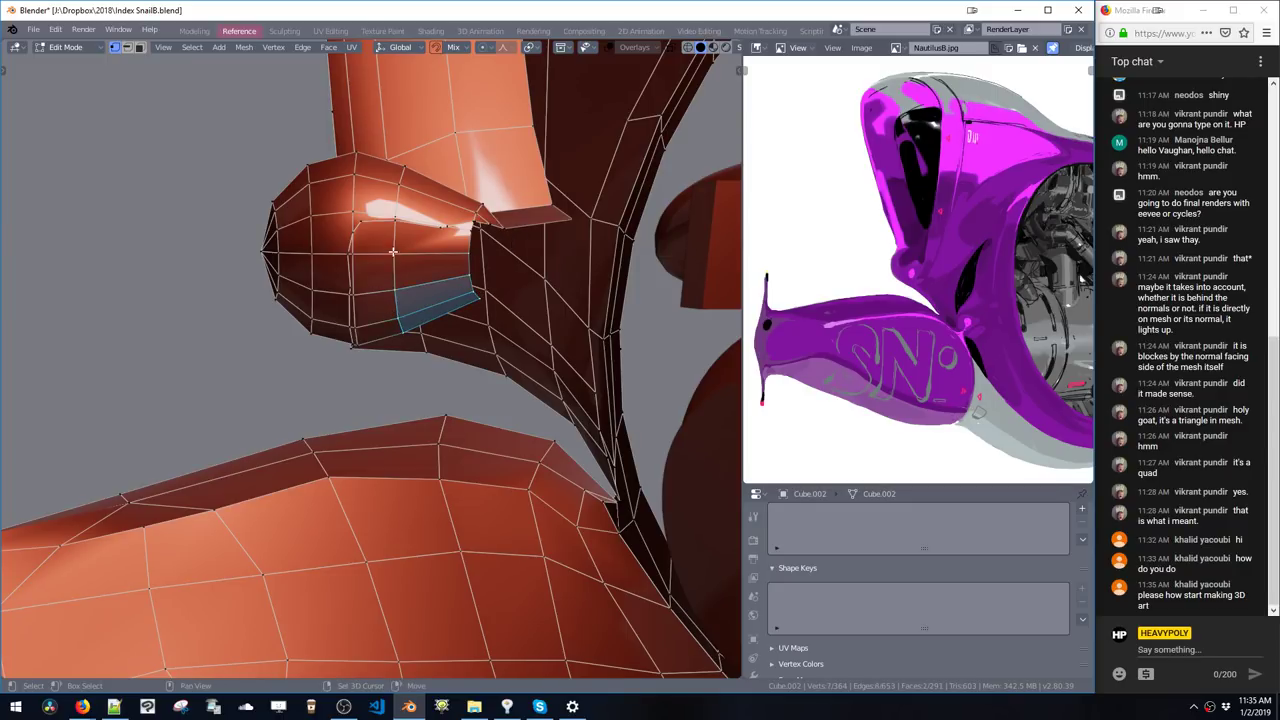
shift+click(393, 252)
key(x)
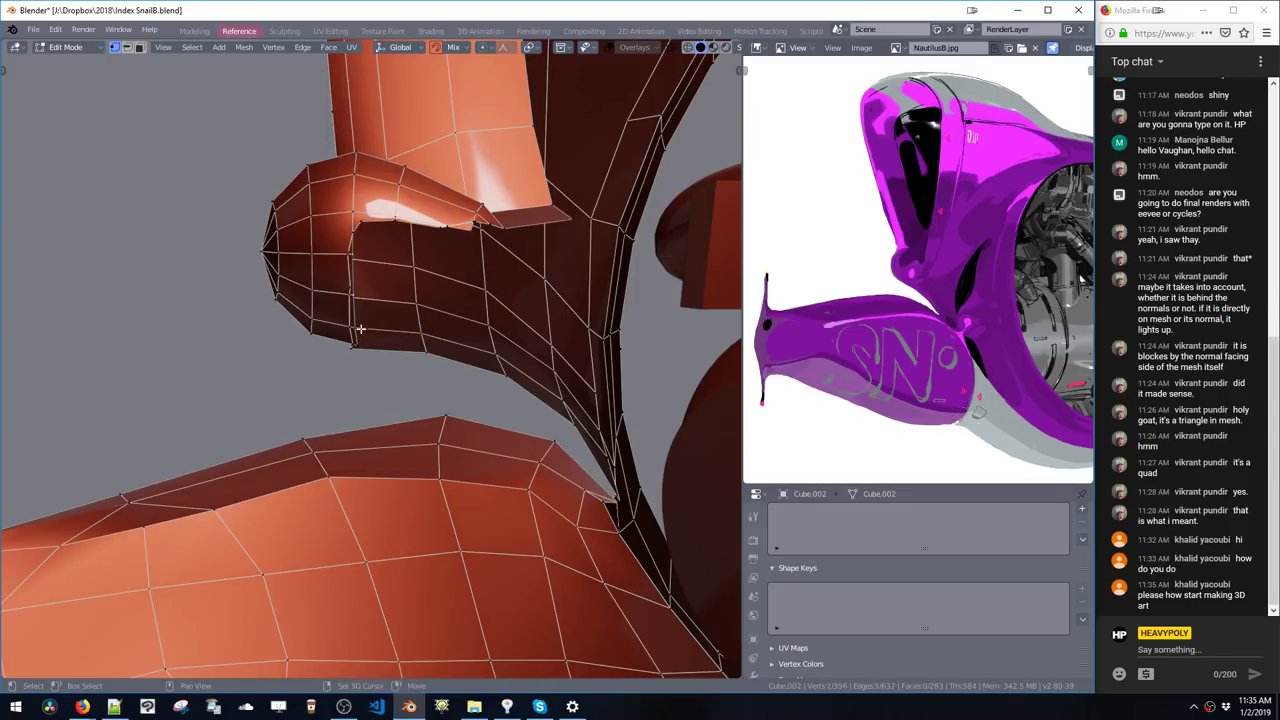
middle_drag(380, 327, 433, 287)
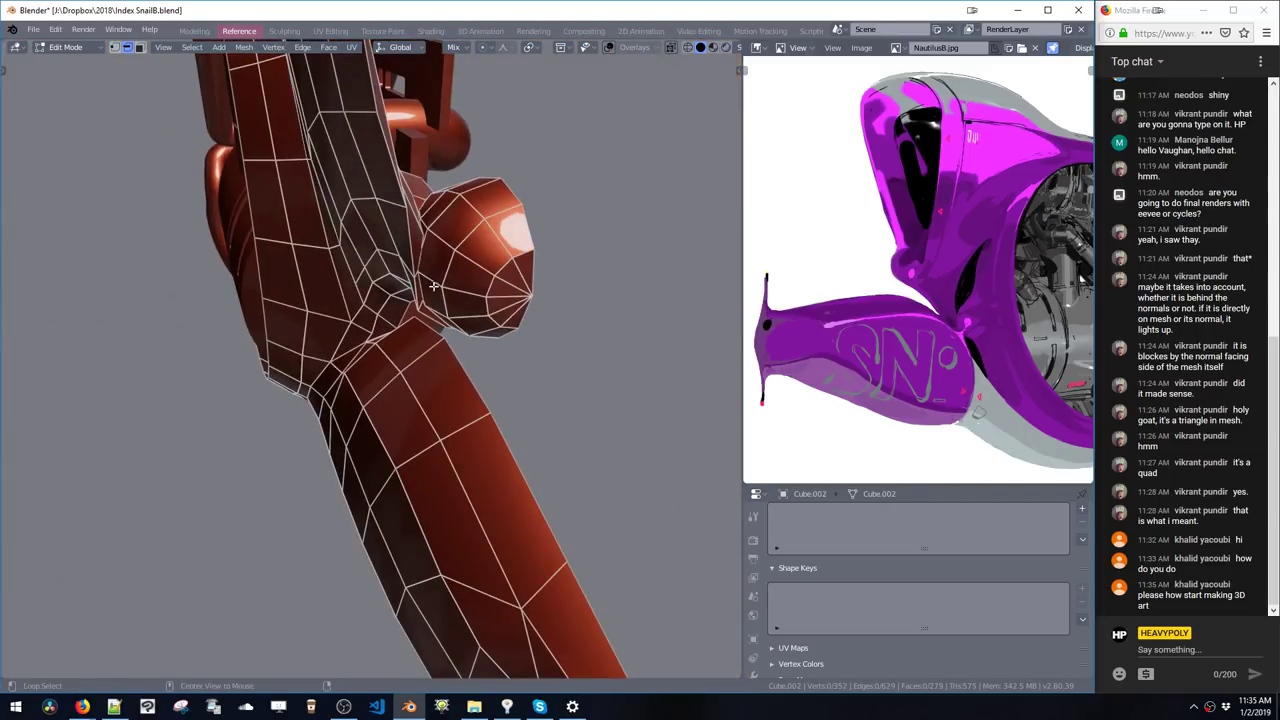
- Dissolve the redundant edges along the seam between the fin and the knob
mouse_move(419, 292)
alt+mouse_down()
mouse_move(418, 273)
mouse_move(408, 281)
alt+mouse_up()
middle_drag(408, 281, 433, 345)
key(ctrl+x)
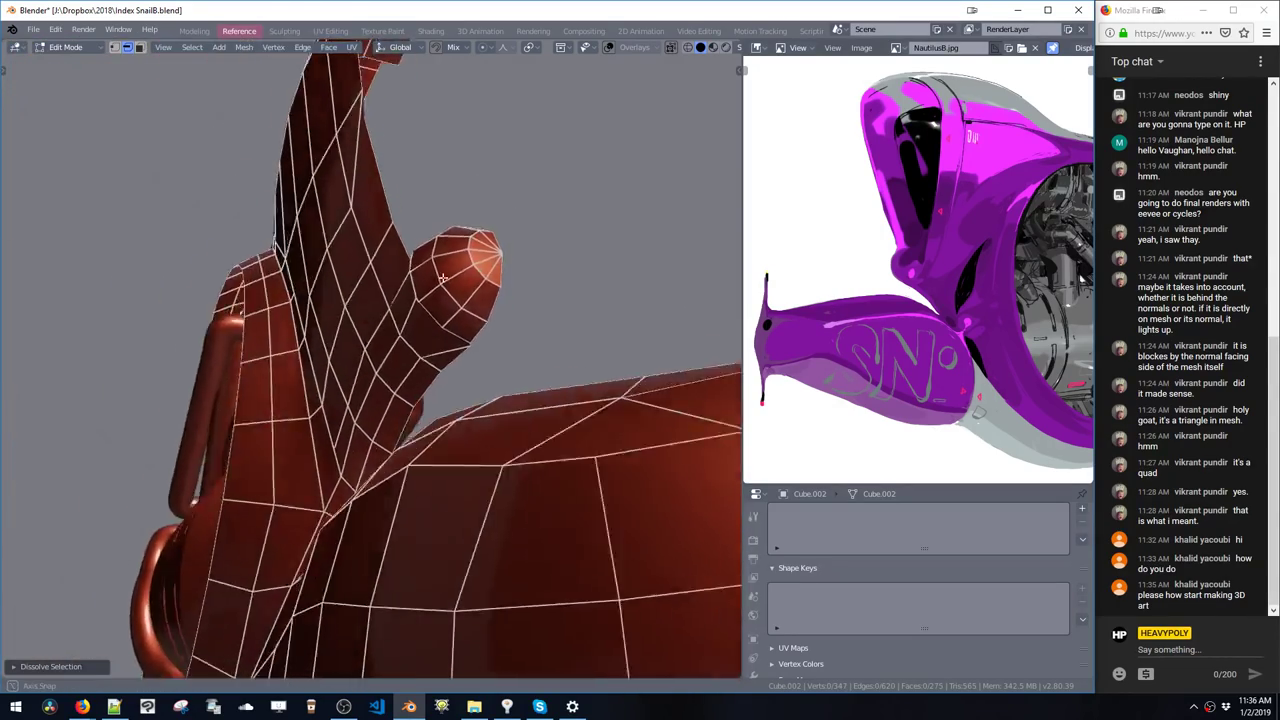
key(ctrl+z)
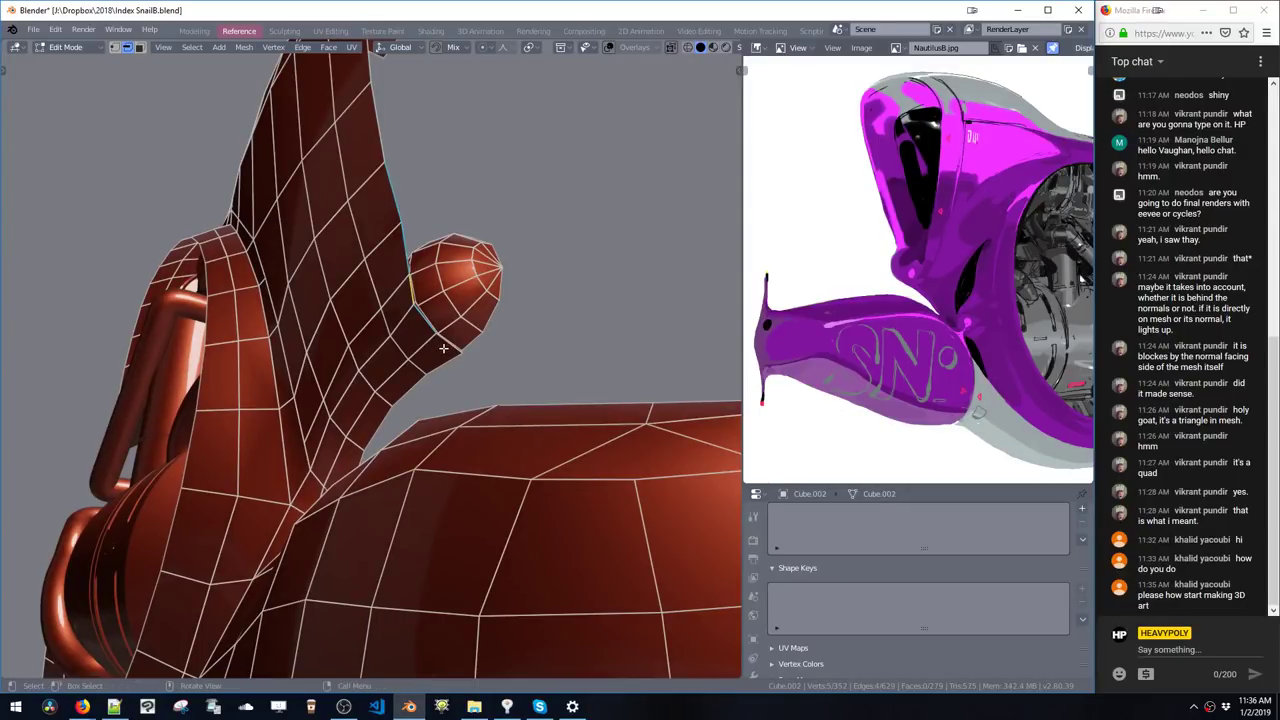
key(ctrl+x)
key(space)
mouse_move(439, 350)
middle_down()
mouse_move(422, 332)
mouse_move(432, 341)
middle_up()
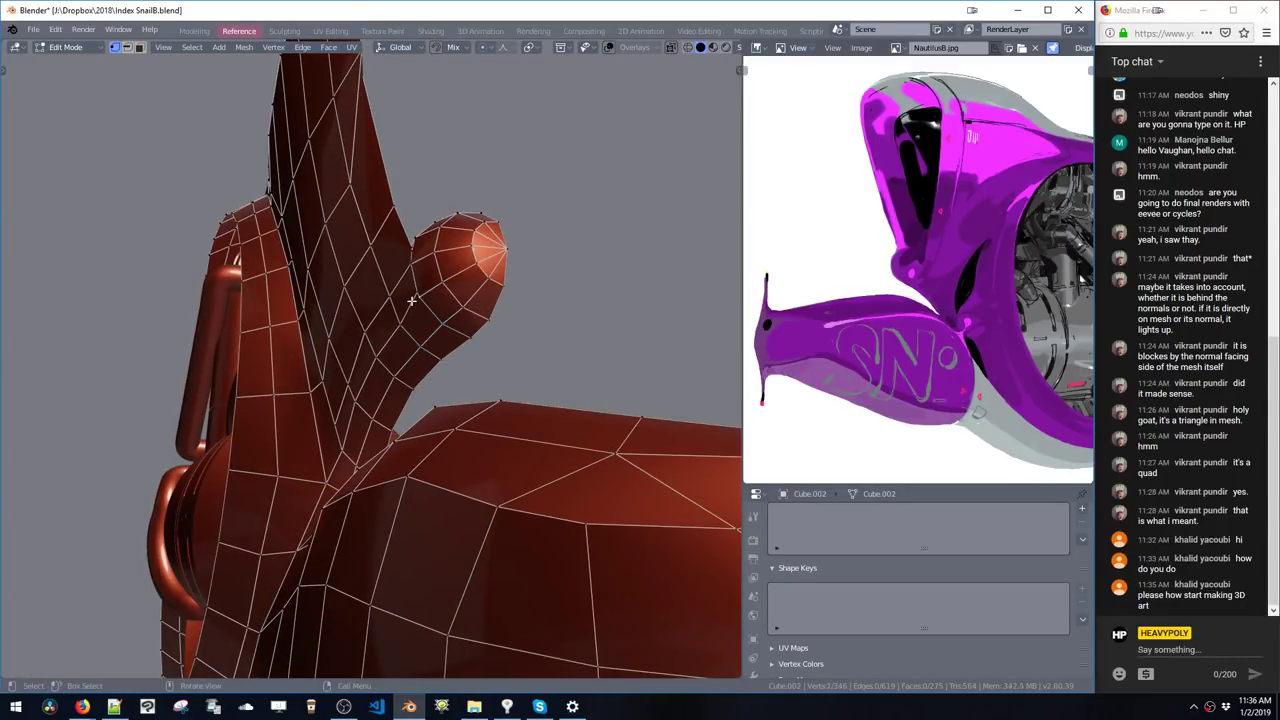
- Merge the paired vertices where the knob's edges meet the fin's edges
key(ctrl+m)
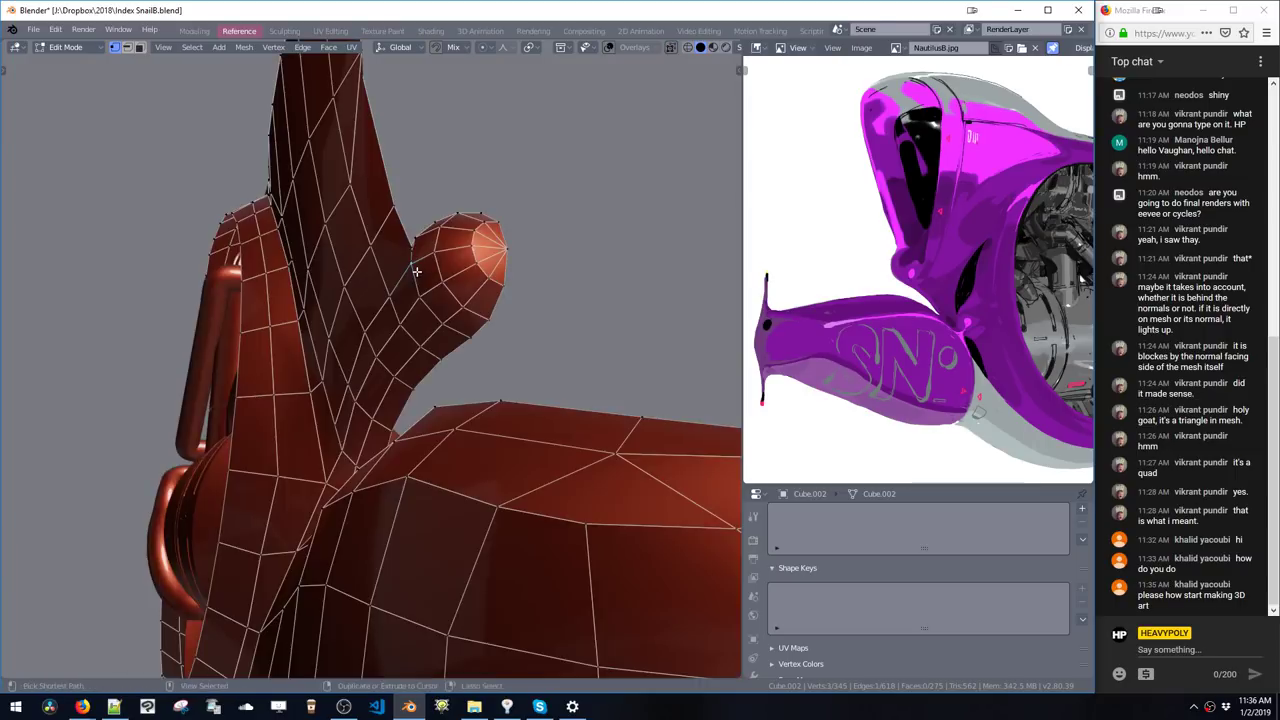
click(414, 277)
ctrl+shift+middle_click(414, 277)
middle_drag(414, 277, 517, 257)
key(ctrl+m)
- Add a loop cut through the fin's faces near the knob
scroll(401, 346, down, 5)
key(v)
click(500, 337)
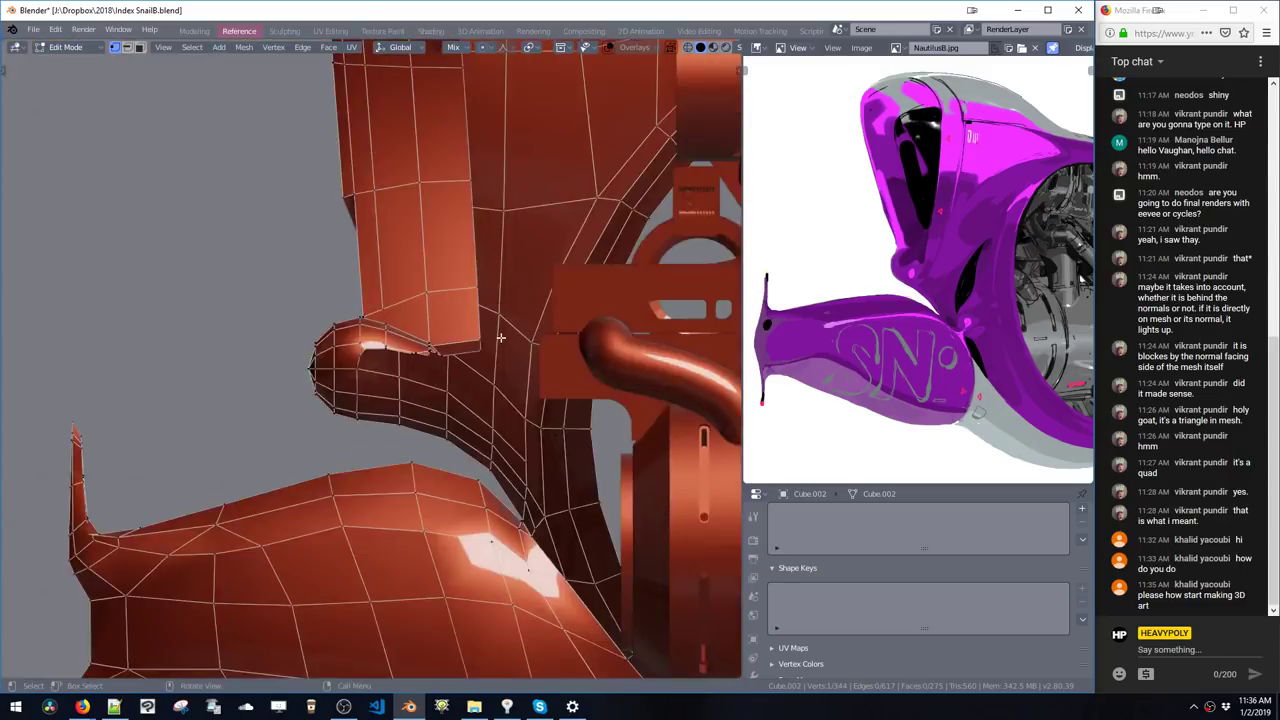
key(v)
click(443, 300)
shift+middle_drag(399, 263, 307, 291)
key(ctrl+r)
click(383, 254)
click(383, 254)
- Connect vertices across the fin faces next to the new loop
key(j)
middle_drag(309, 228, 489, 266)
key(j)
key(j)
- Delete the triangular face on the fin's edge above the knob and refill the leftover gap
key(space)
click(356, 269)
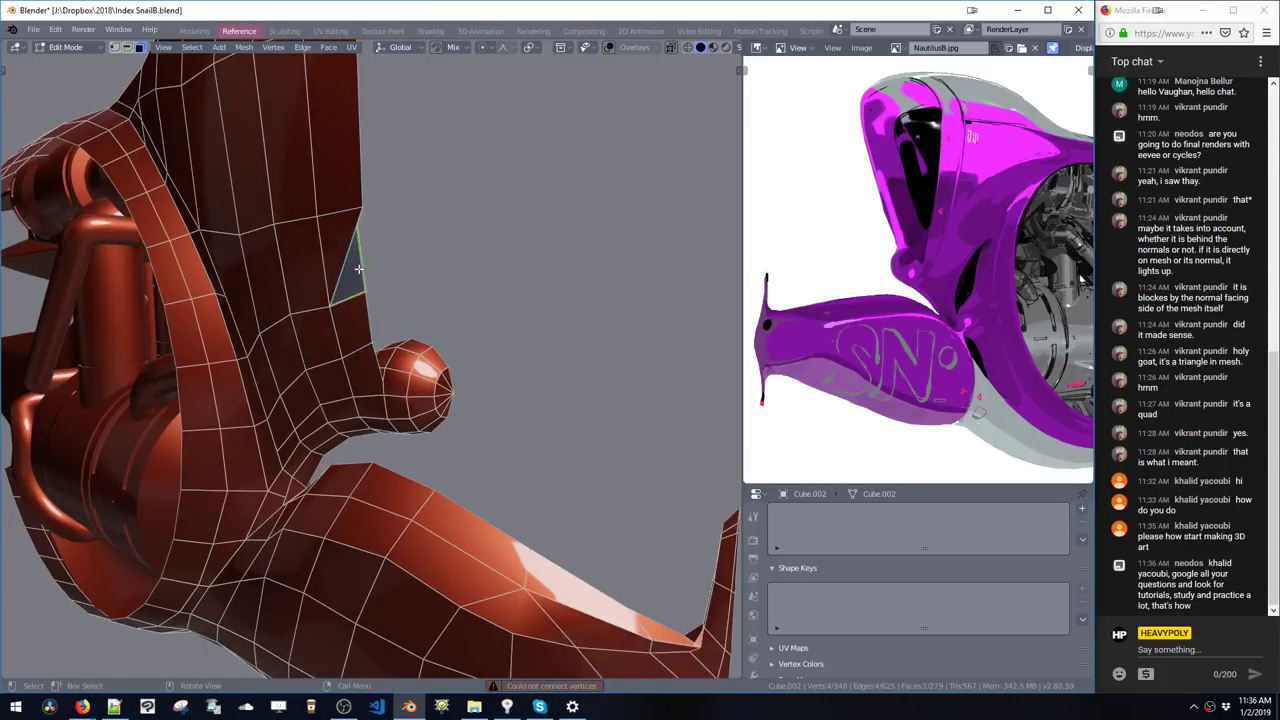
middle_drag(357, 269, 410, 391)
scroll(273, 293, up, 2)
key(x)
scroll(325, 190, up, 2)
click(387, 285)
key(x)
key(f)
- Knife a new edge from the fin's rim vertex down toward the knob
click(379, 235)
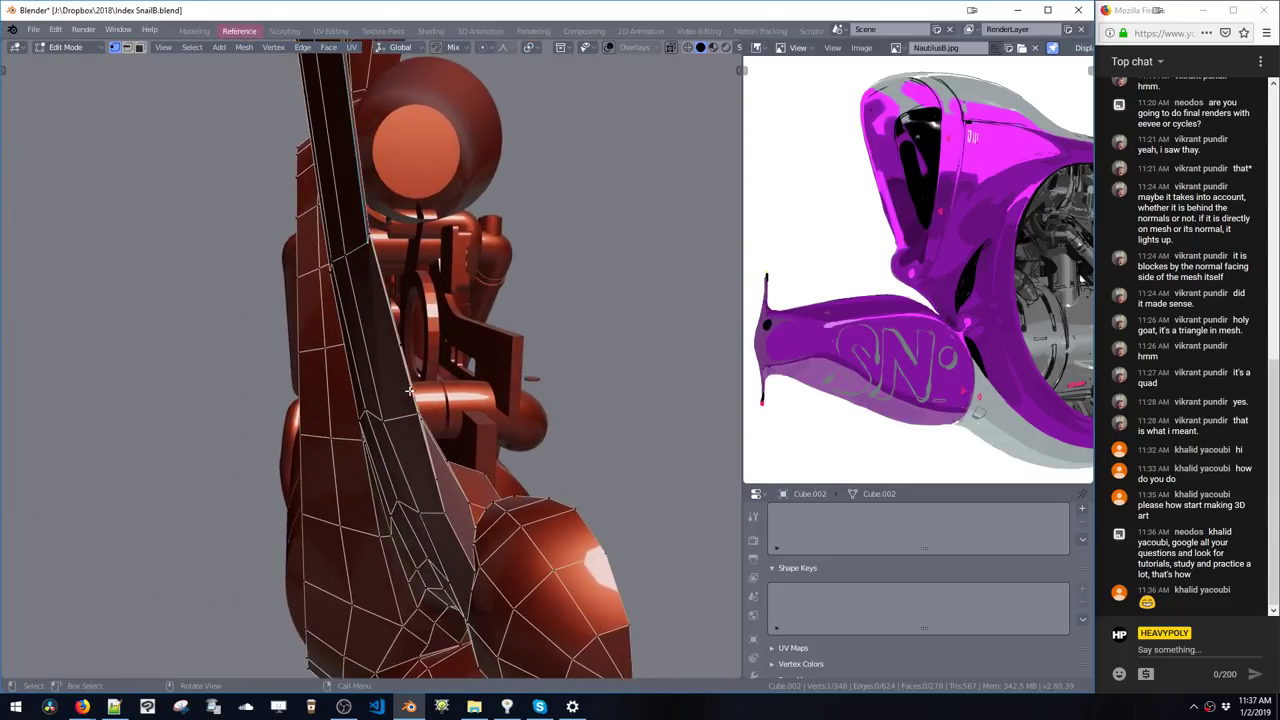
key(k)
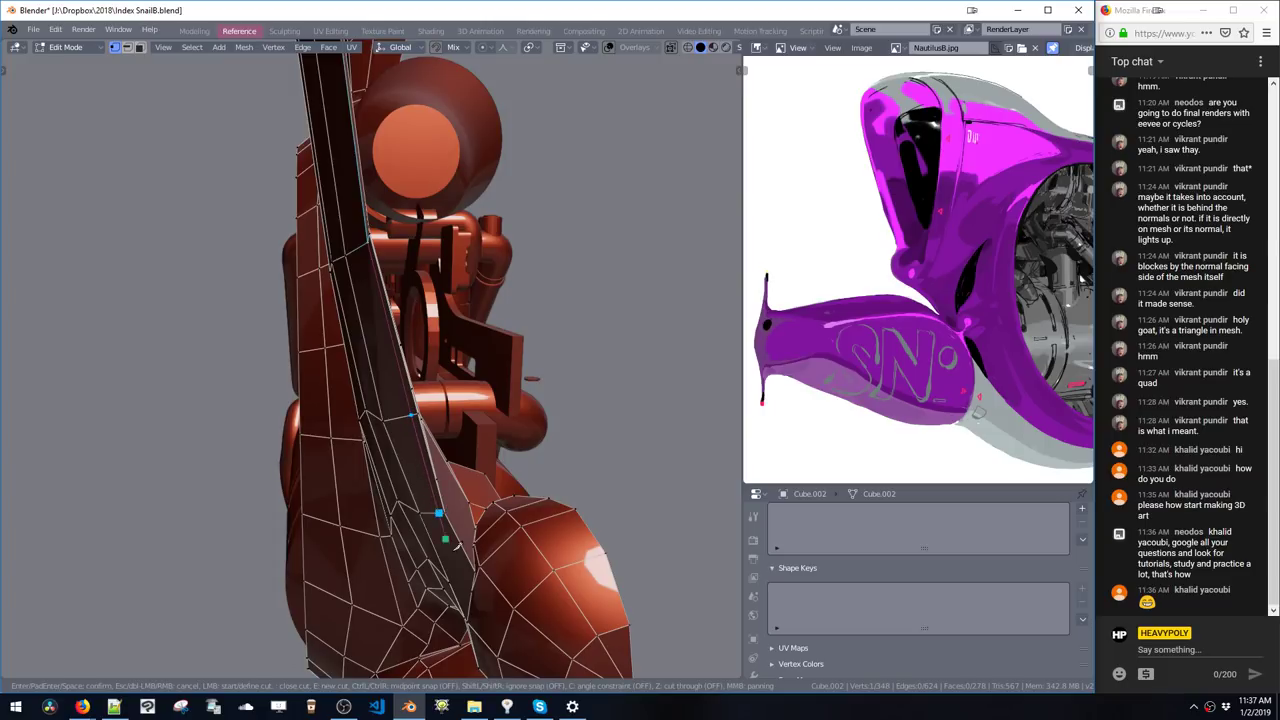
key(space)
middle_drag(472, 592, 463, 427)
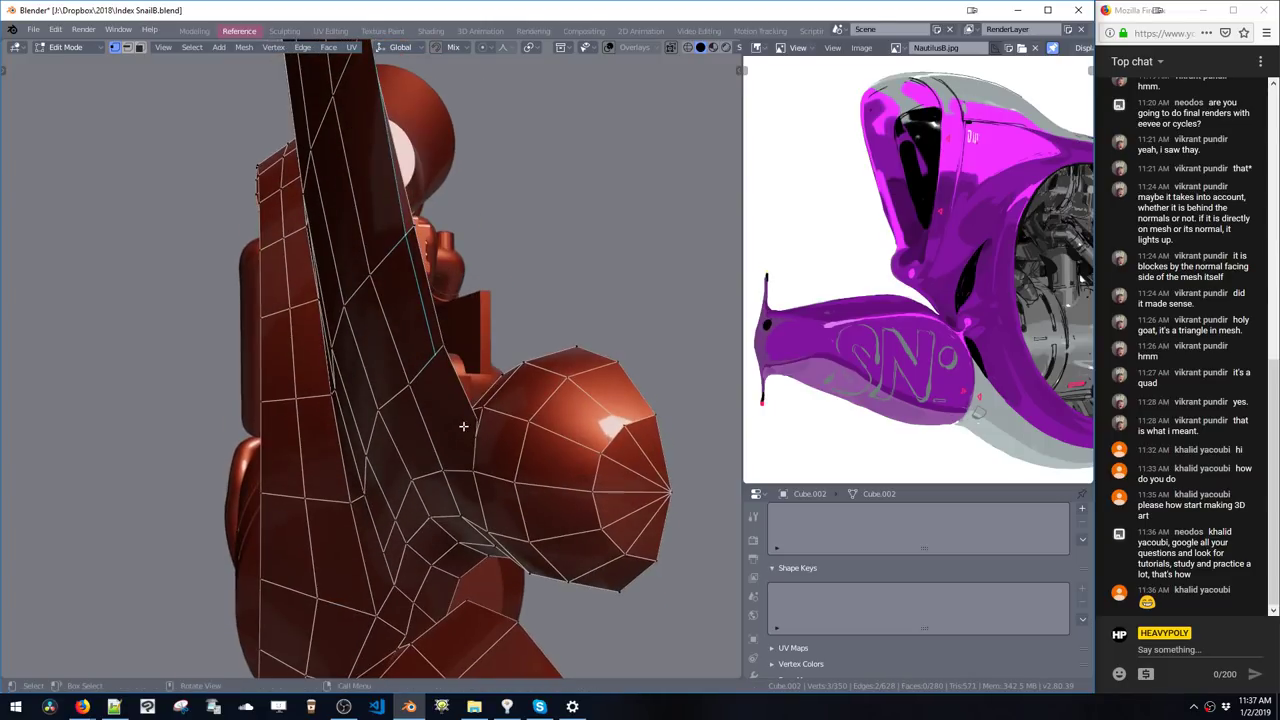
- Move the new cut's vertices outward to straighten the fin's rim above the knob
middle_drag(437, 379, 528, 370)
click(429, 366)
key(g)
key(y)
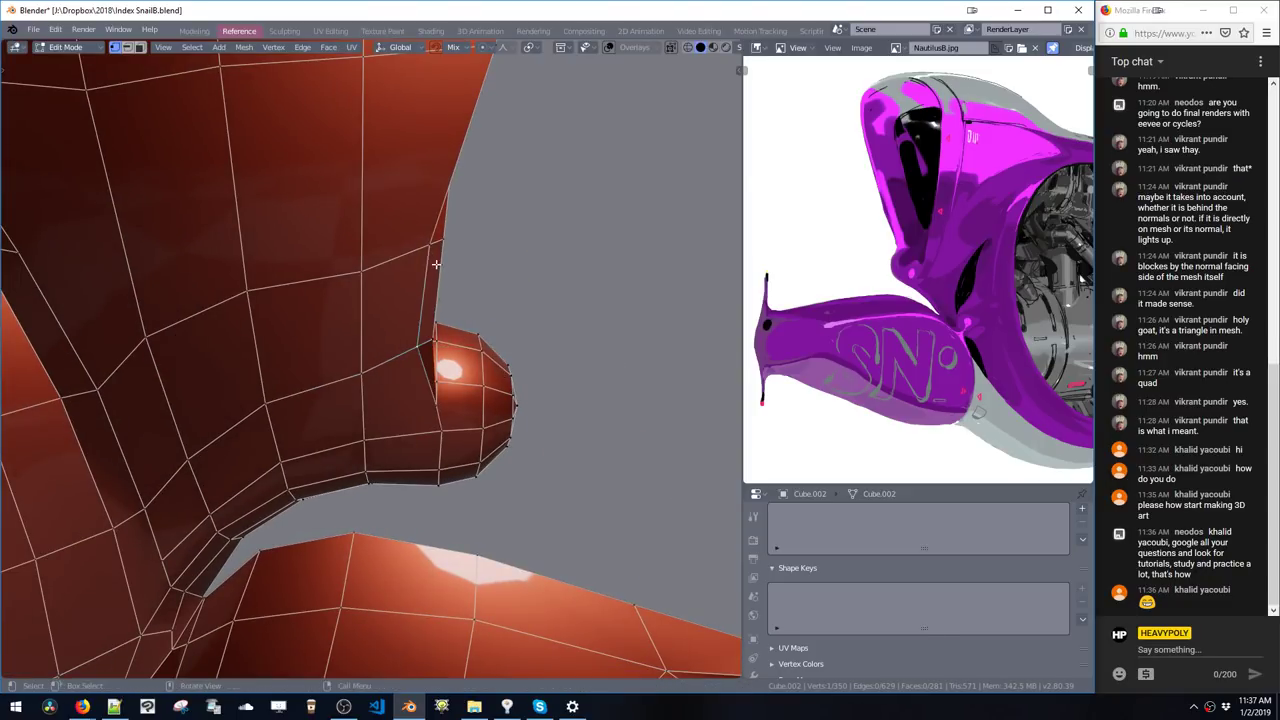
click(440, 321)
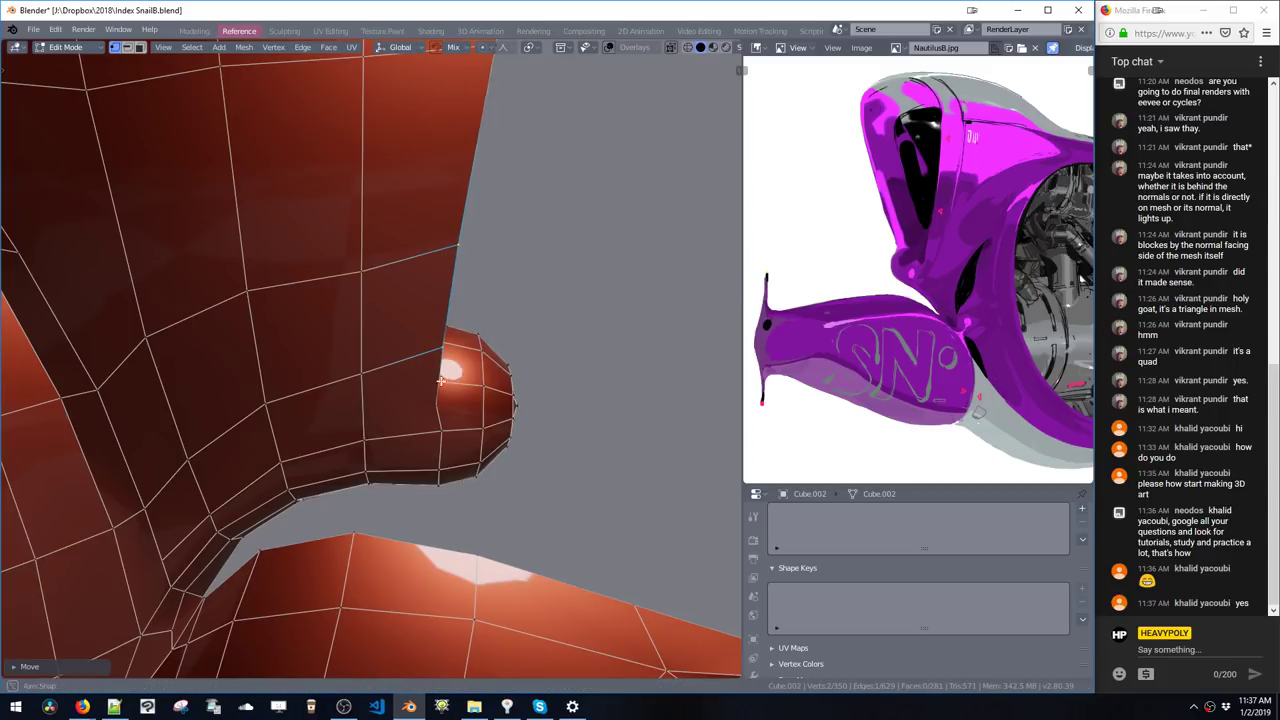
middle_drag(440, 321, 474, 414)
key(g)
click(350, 382)
click(471, 414)
- Connect two vertices at the knob's joint with the fin and dissolve the redundant edges there
key(j)
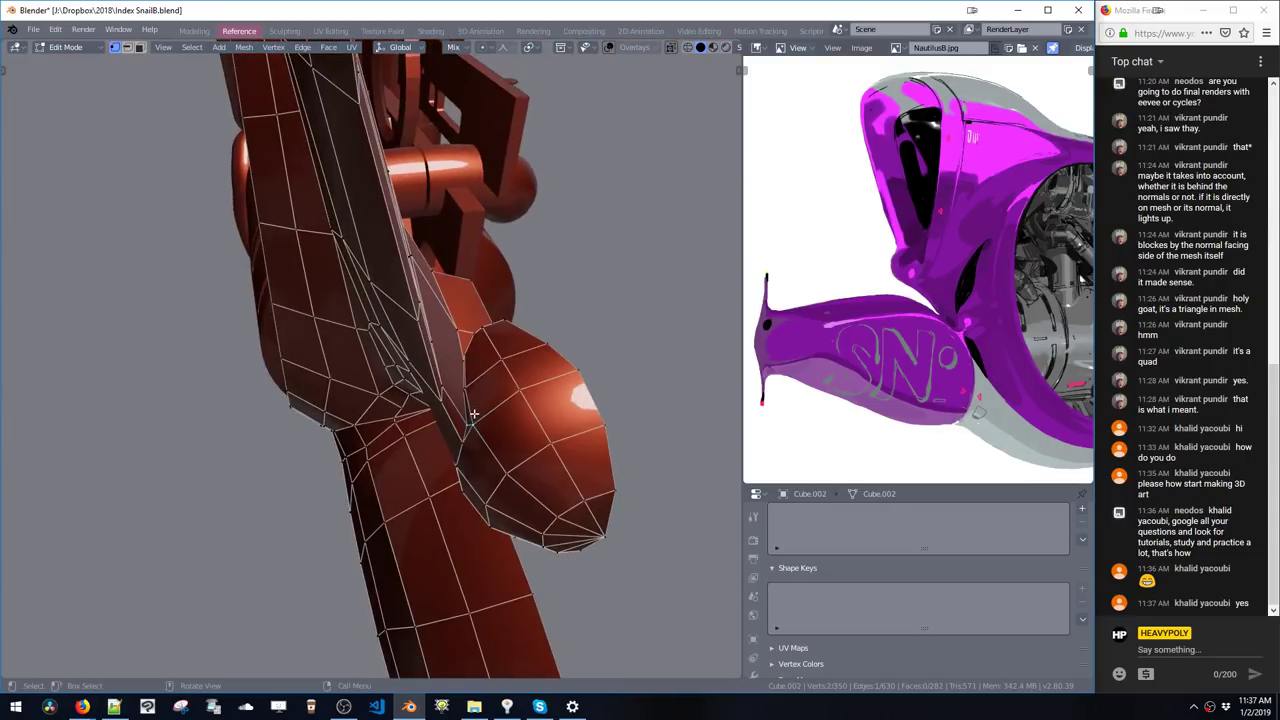
key(2)
click(472, 398)
key(ctrl+x)
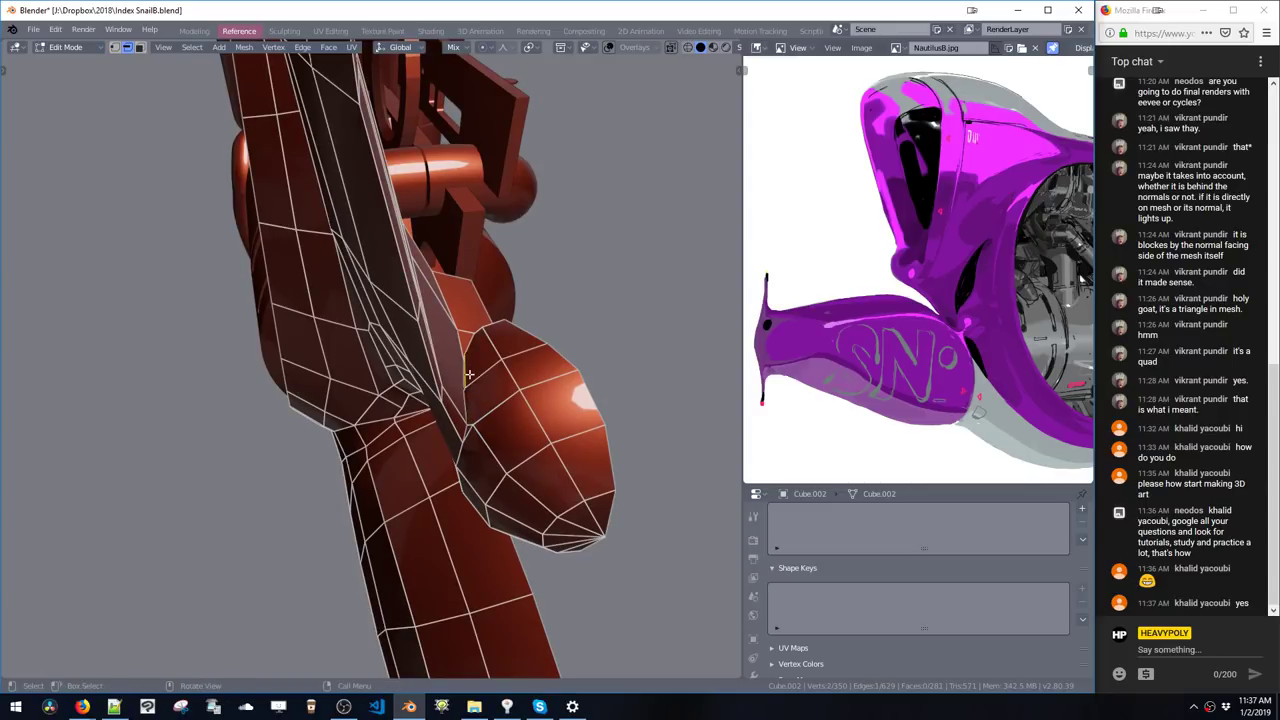
key(ctrl+x)
middle_drag(469, 374, 424, 398)
- Merge the closely spaced vertices at the knob's upper joint with the fin
key(1)
click(478, 332)
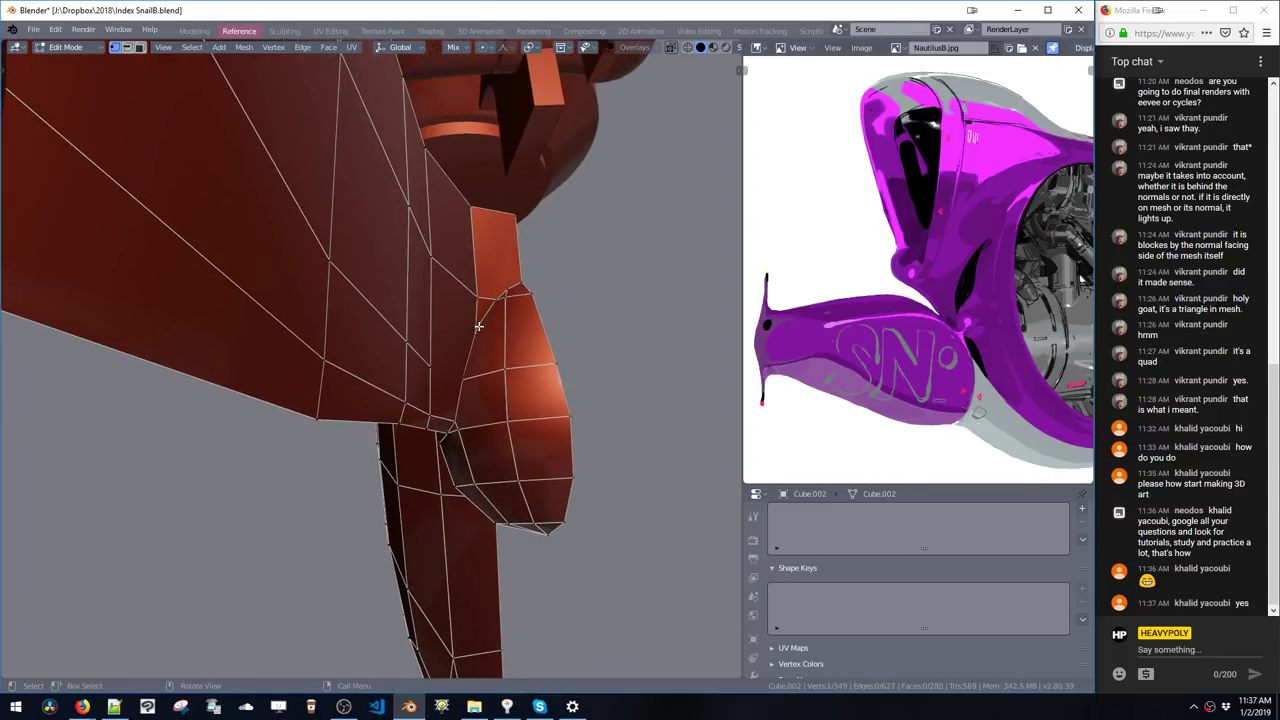
shift+click(475, 334)
key(alt+m)
middle_drag(473, 346, 433, 391)
click(518, 325)
key(alt+m)
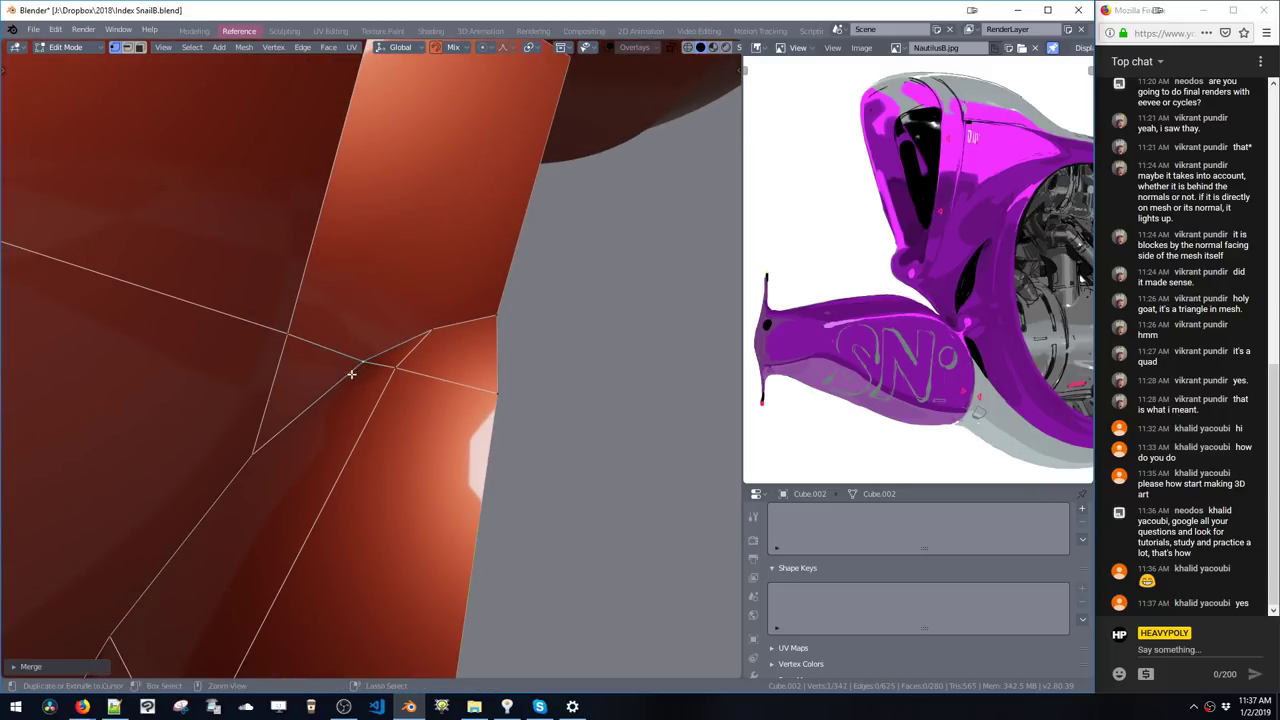
- Knife a new line of edges across the knob's faces, following its seam with the fin
middle_drag(351, 374, 477, 477)
mouse_move(445, 363)
middle_down()
mouse_move(412, 389)
mouse_move(350, 350)
mouse_move(360, 450)
mouse_move(464, 335)
mouse_move(483, 346)
mouse_move(400, 372)
mouse_move(372, 400)
mouse_move(425, 370)
middle_up()
click(460, 362)
middle_drag(425, 370, 435, 371)
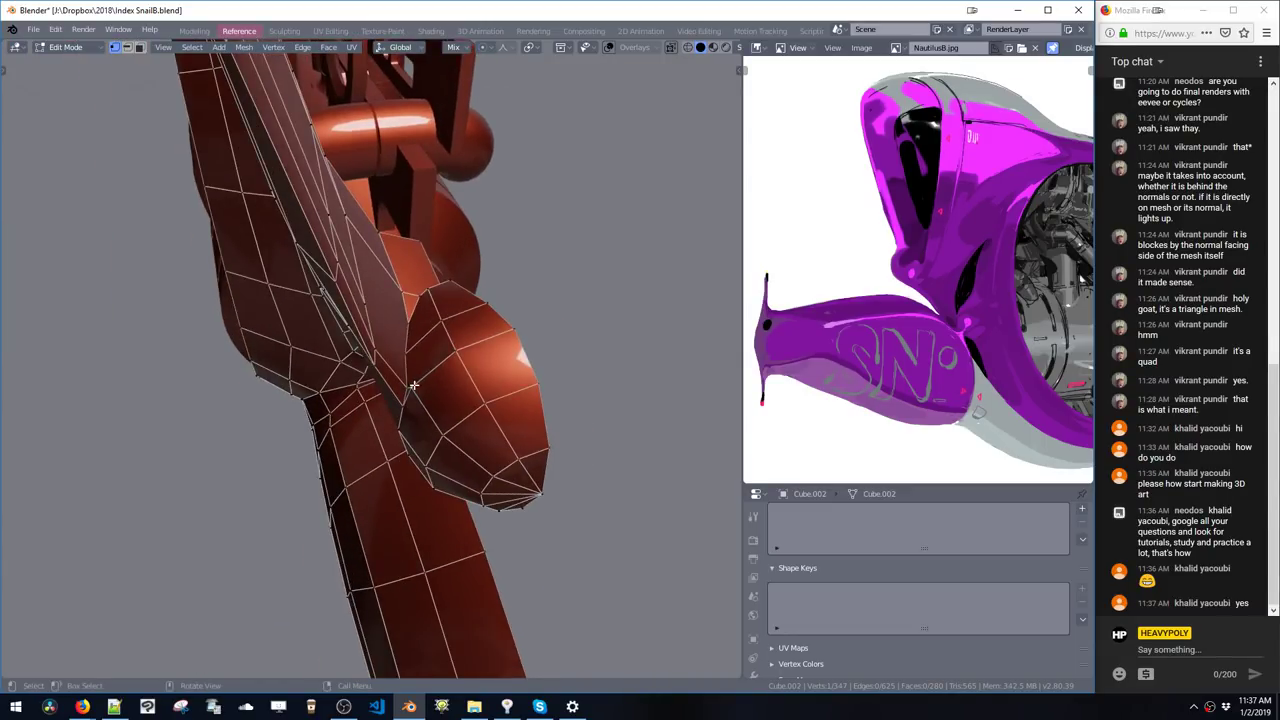
key(k)
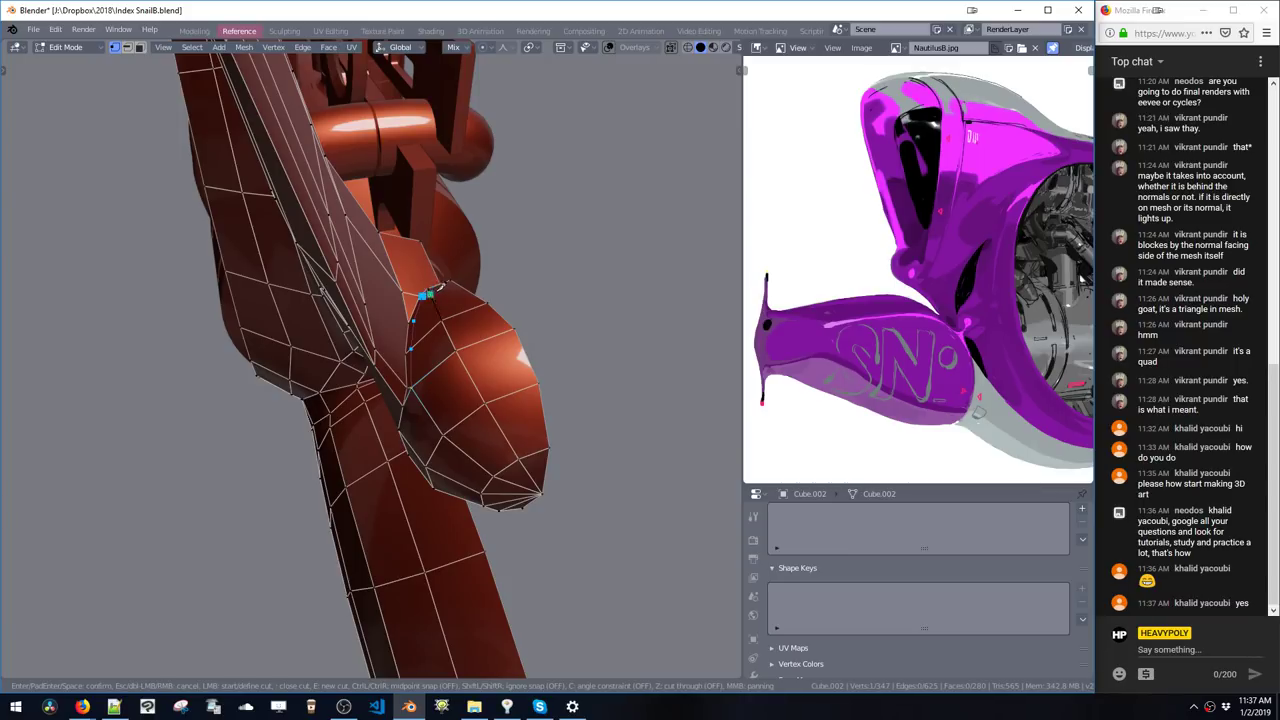
key(space)
- Merge the surplus vertices at the upper end of the new knob cut
alt+drag(468, 328, 434, 290)
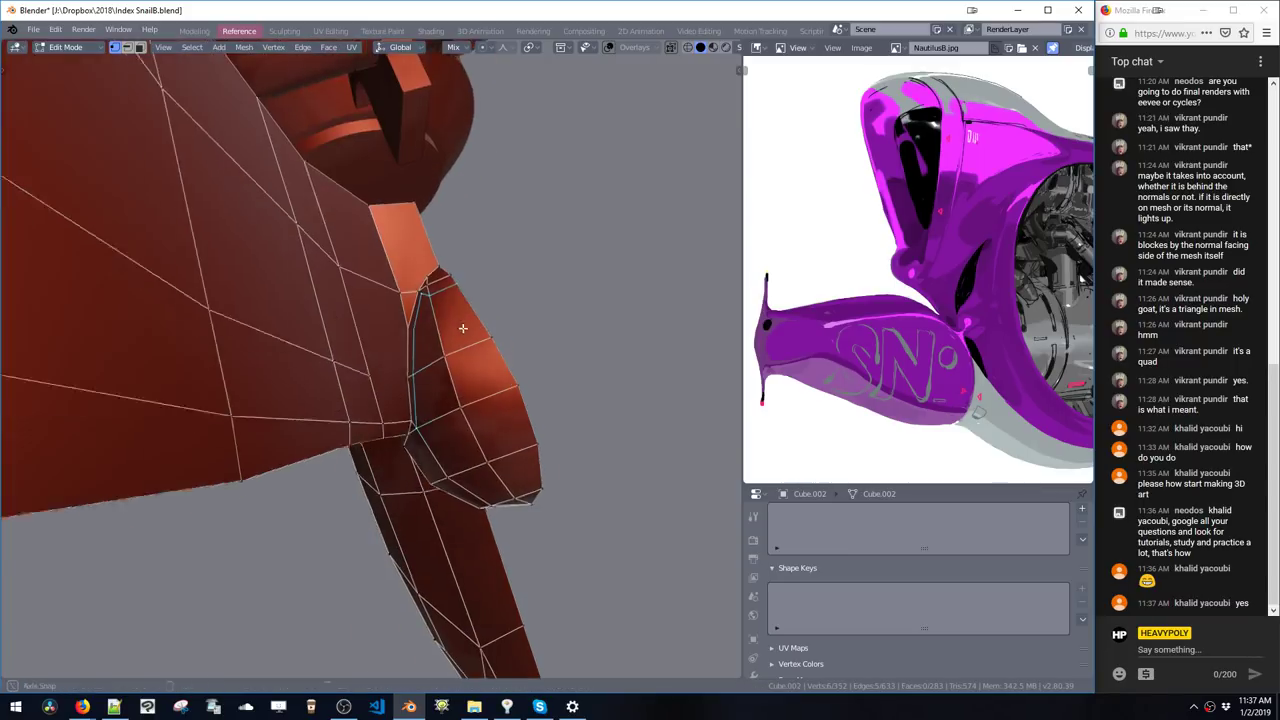
alt+drag(421, 412, 428, 314)
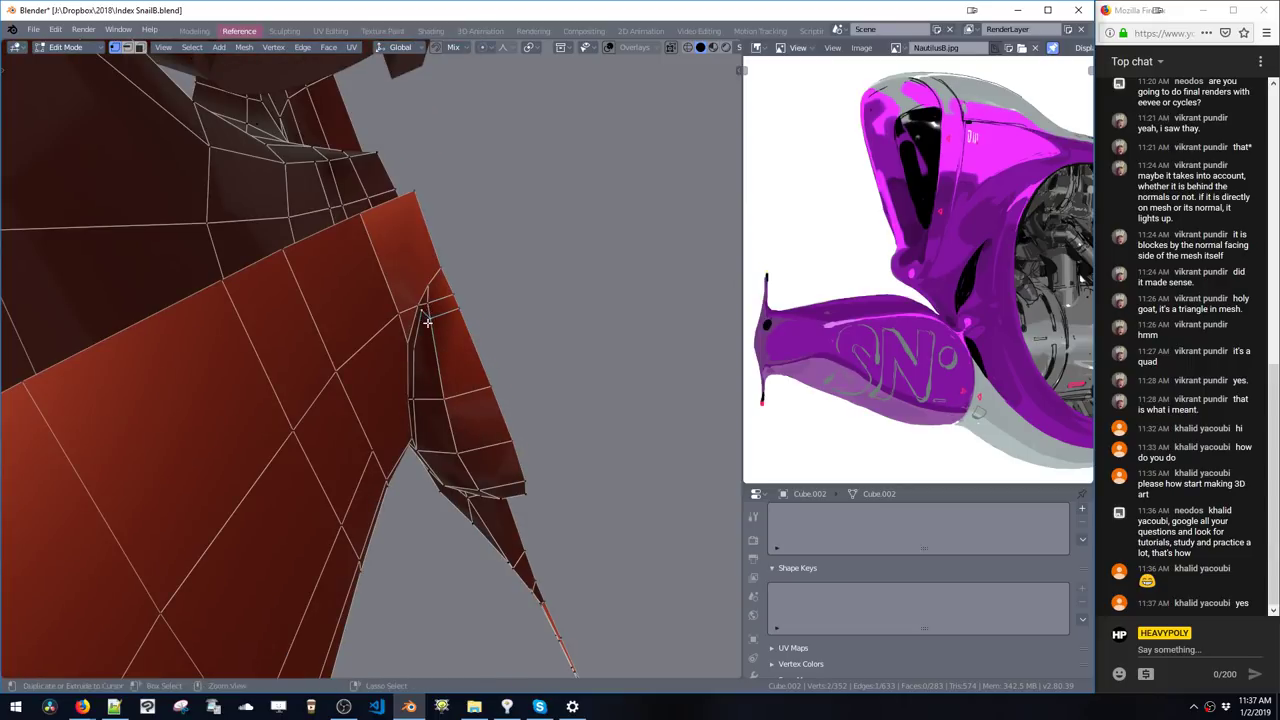
key(ctrl+m)
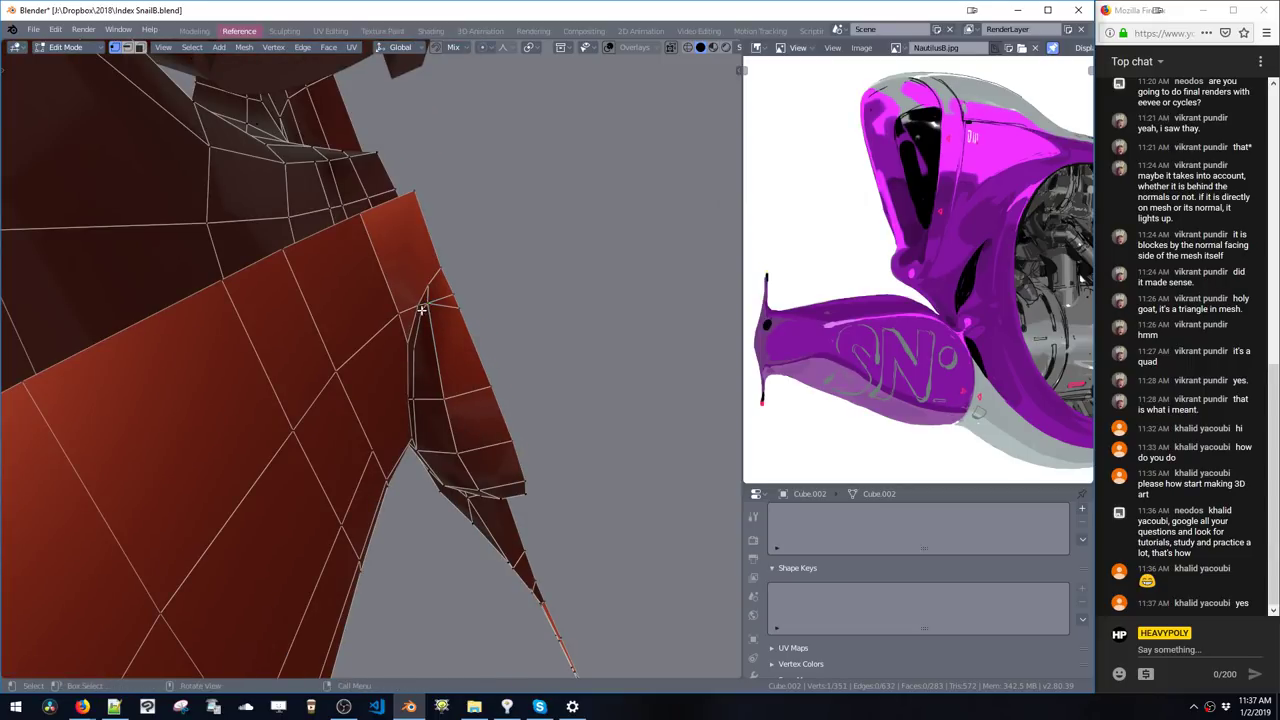
key(ctrl+m)
- Dissolve the short edge beside the merged vertex at the top of the knob
click(457, 311)
right_drag(447, 320, 443, 297)
click(443, 313)
key(ctrl+x)
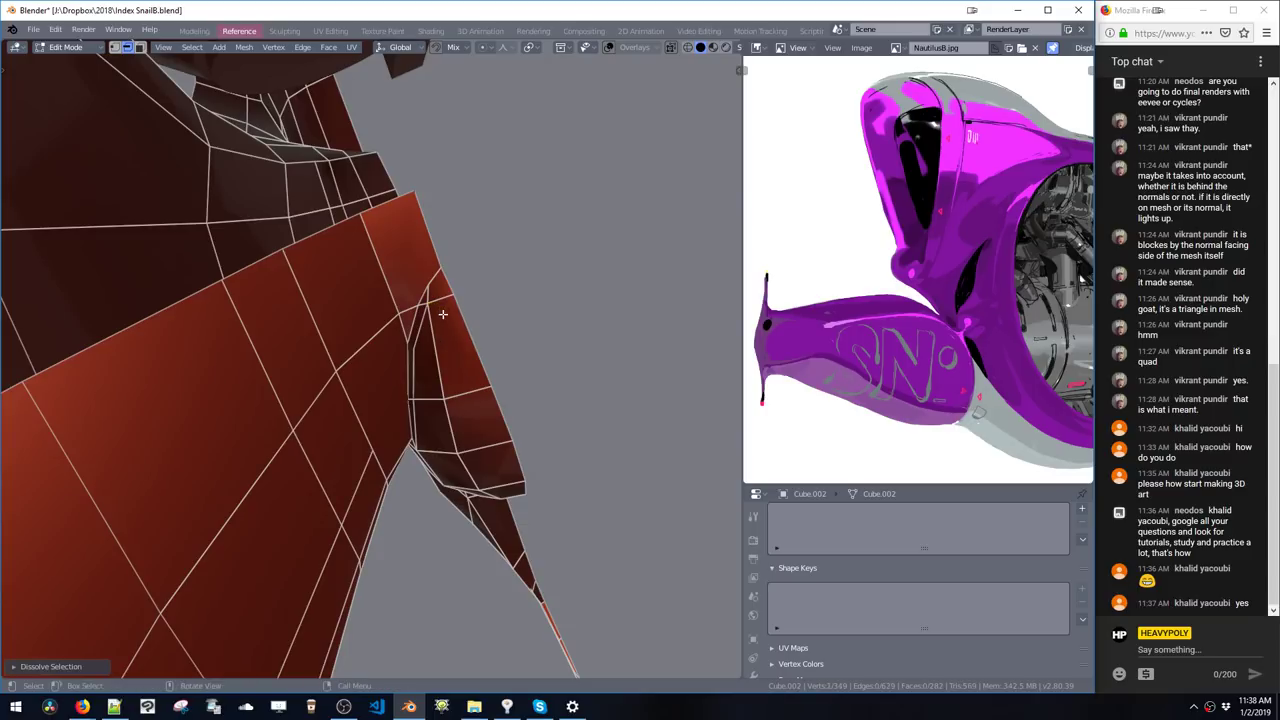
- Knife a short edge from the merged vertex to the knob's open centre edge
key(1)
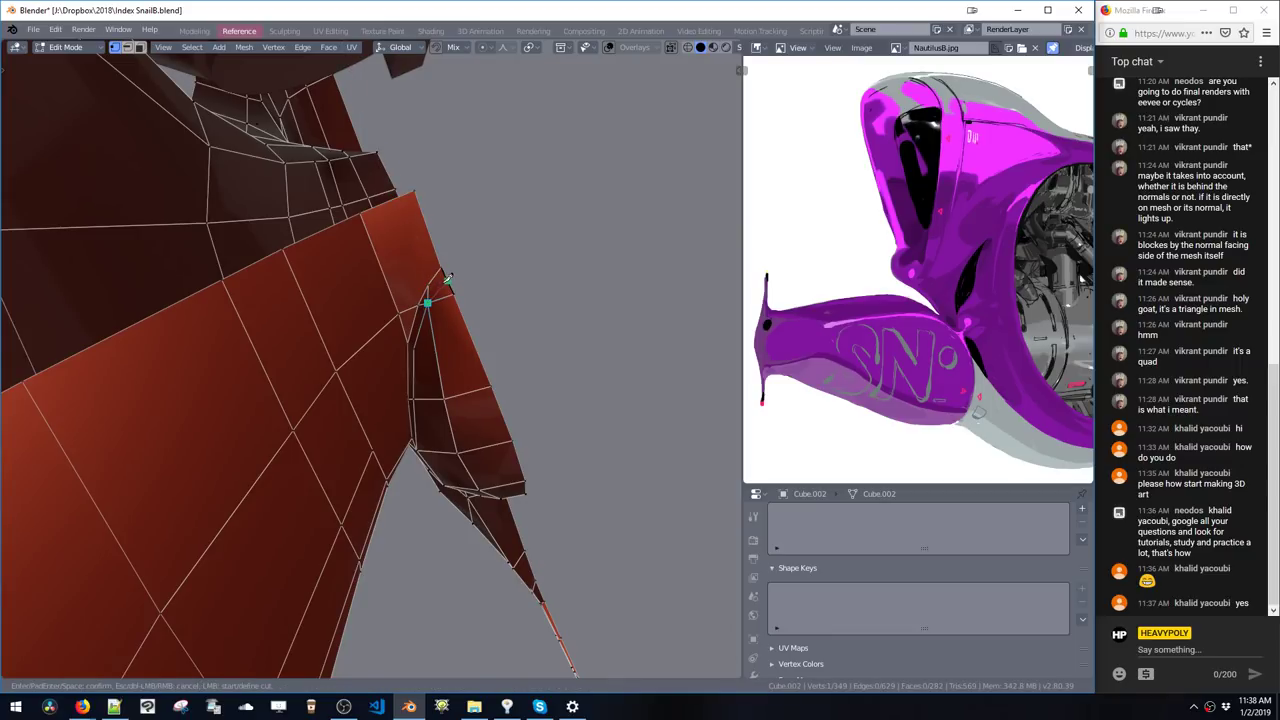
middle_drag(432, 308, 296, 378)
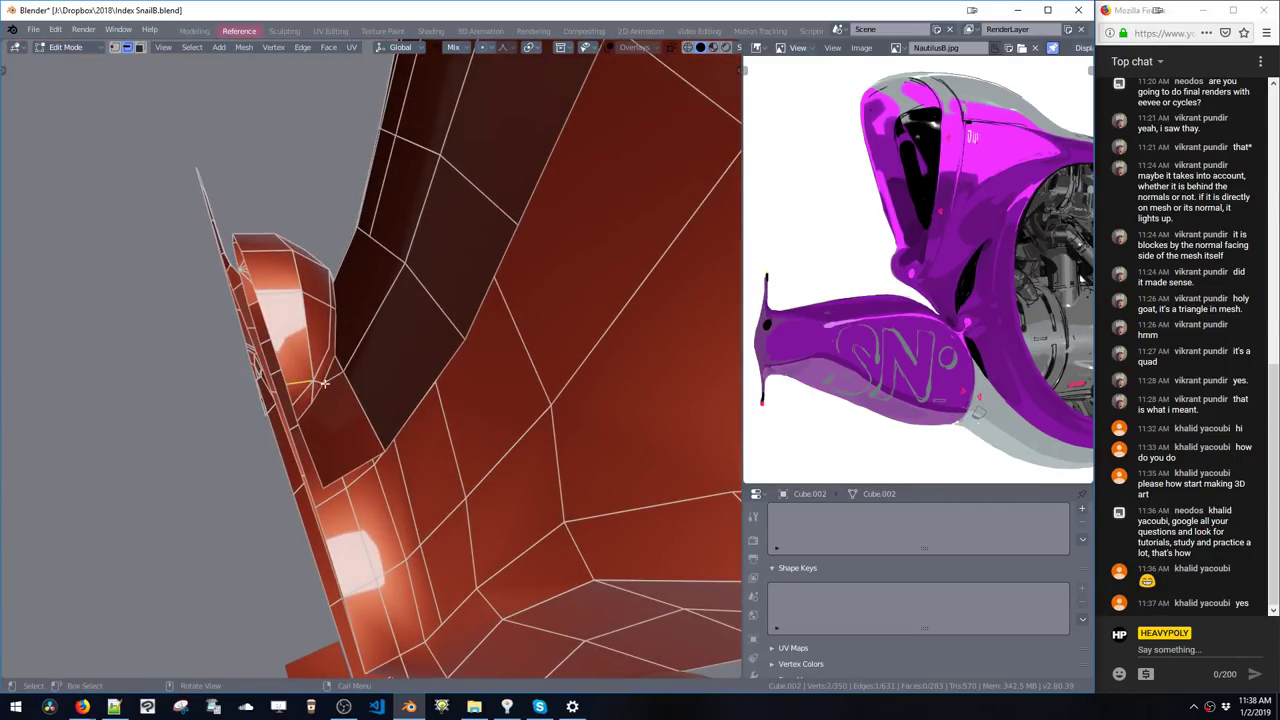
middle_drag(300, 398, 426, 347)
key(1)
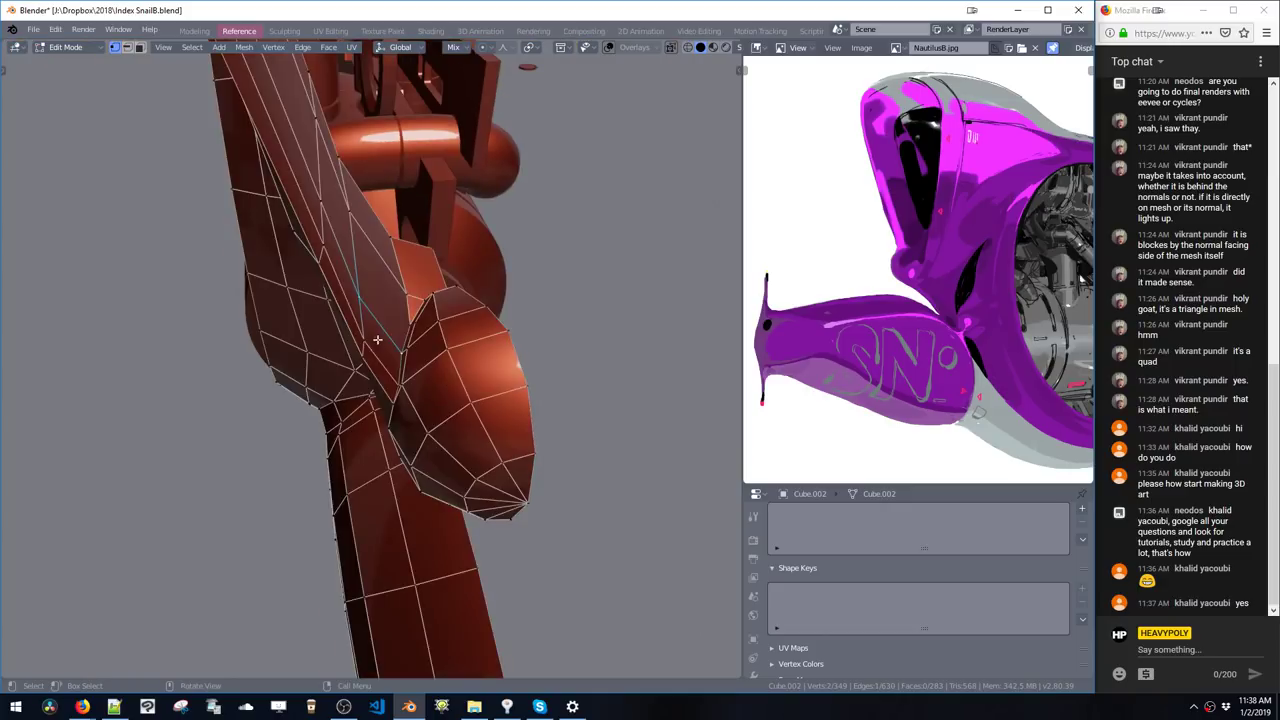
- Connect two vertices at the knob's upper joint and slide the joint's vertex along its edge
key(a)
key(a)
scroll(464, 282, up, 2)
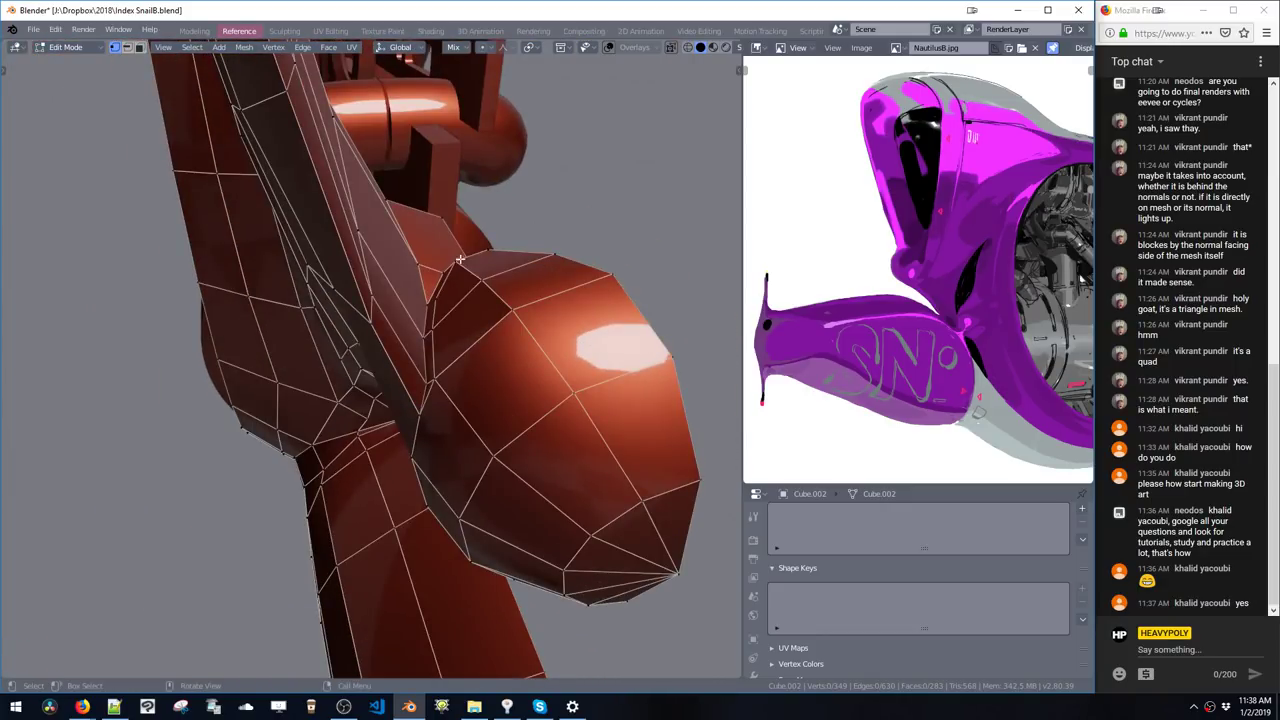
middle_drag(450, 269, 441, 339)
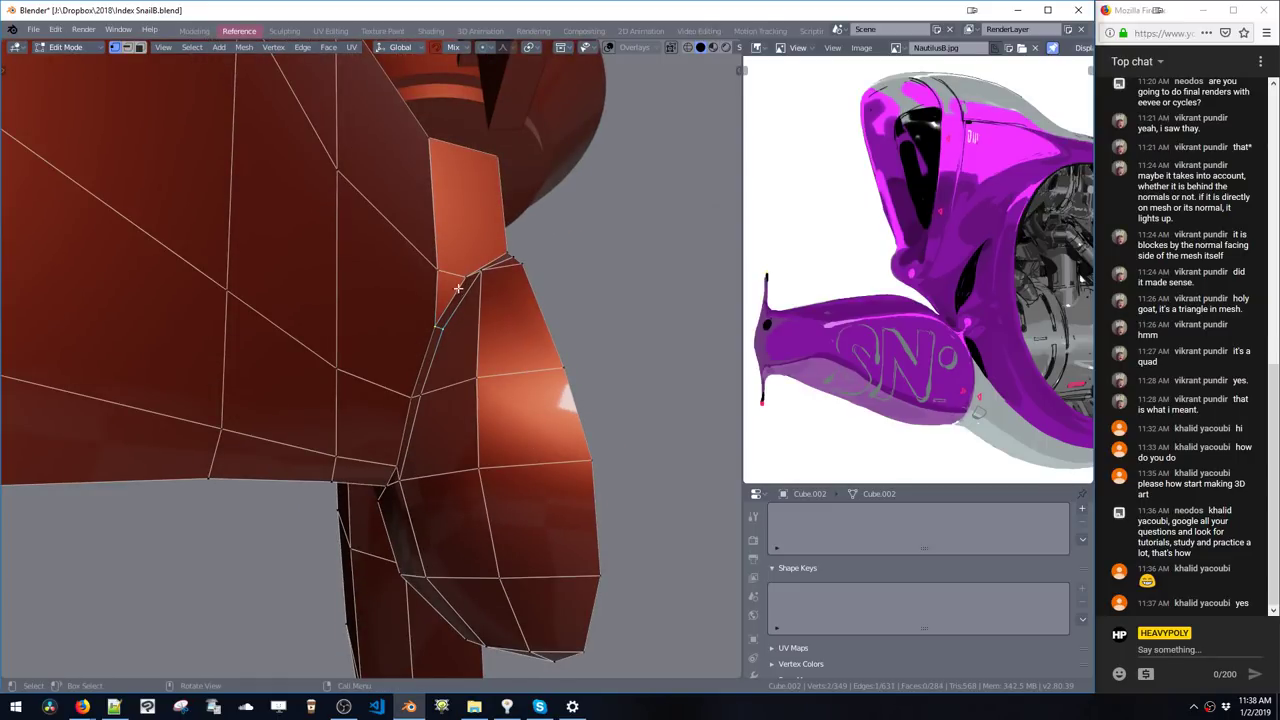
middle_drag(465, 287, 521, 238)
key(g)
key(g)
click(469, 320)
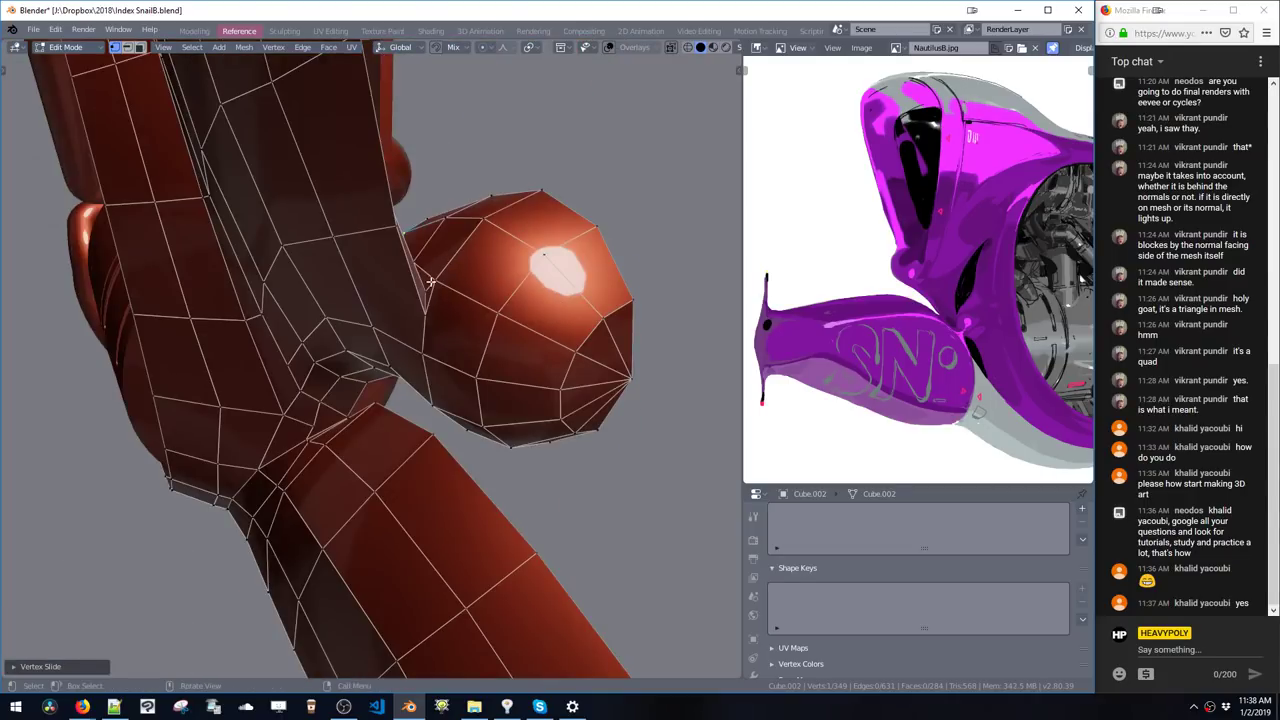
- Dissolve the redundant edges where the back of the knob meets the inner fin, using the smoothed mesh as a check
middle_drag(418, 349, 431, 301)
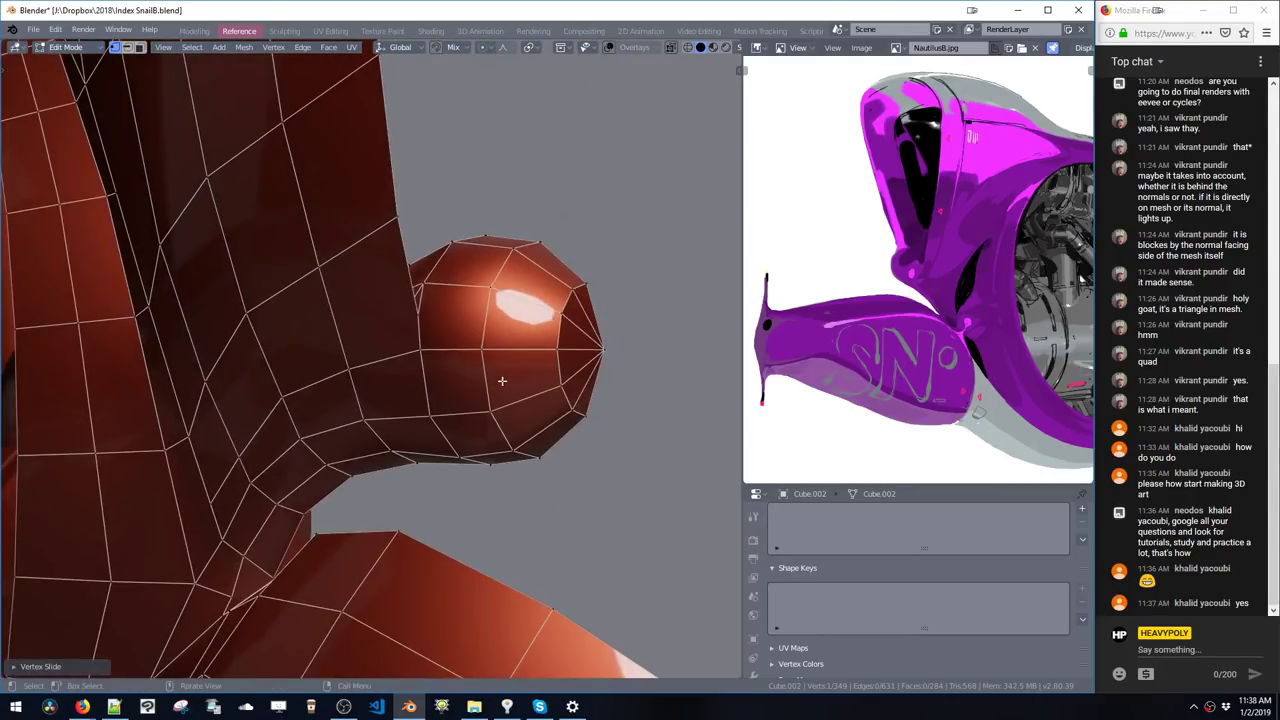
mouse_move(516, 423)
middle_down()
mouse_move(517, 311)
mouse_move(517, 416)
middle_up()
key(Tab)
key(Tab)
middle_drag(481, 339, 406, 436)
key(Tab)
key(2)
click(400, 492)
key(ctrl+x)
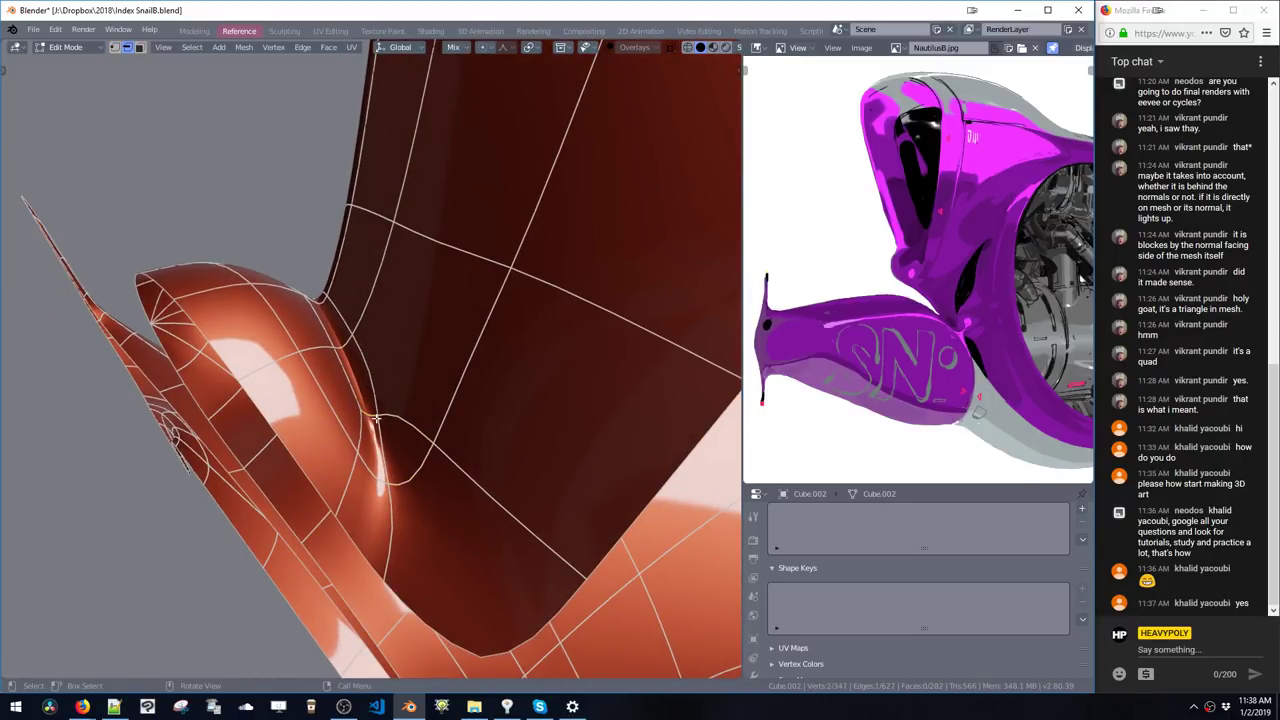
middle_drag(405, 444, 375, 407)
click(397, 444)
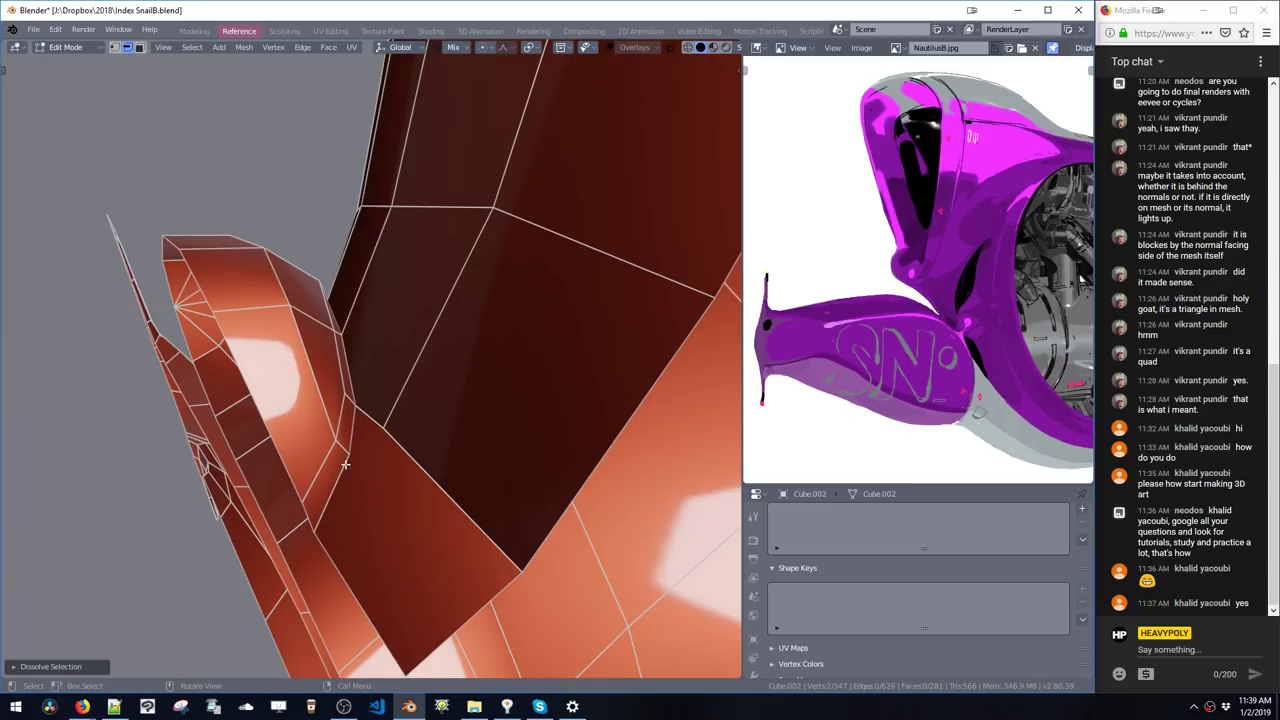
middle_drag(342, 454, 360, 433)
key(Tab)
- Add an edge across the large inner face from the knob's seam to the opposite side
key(space)
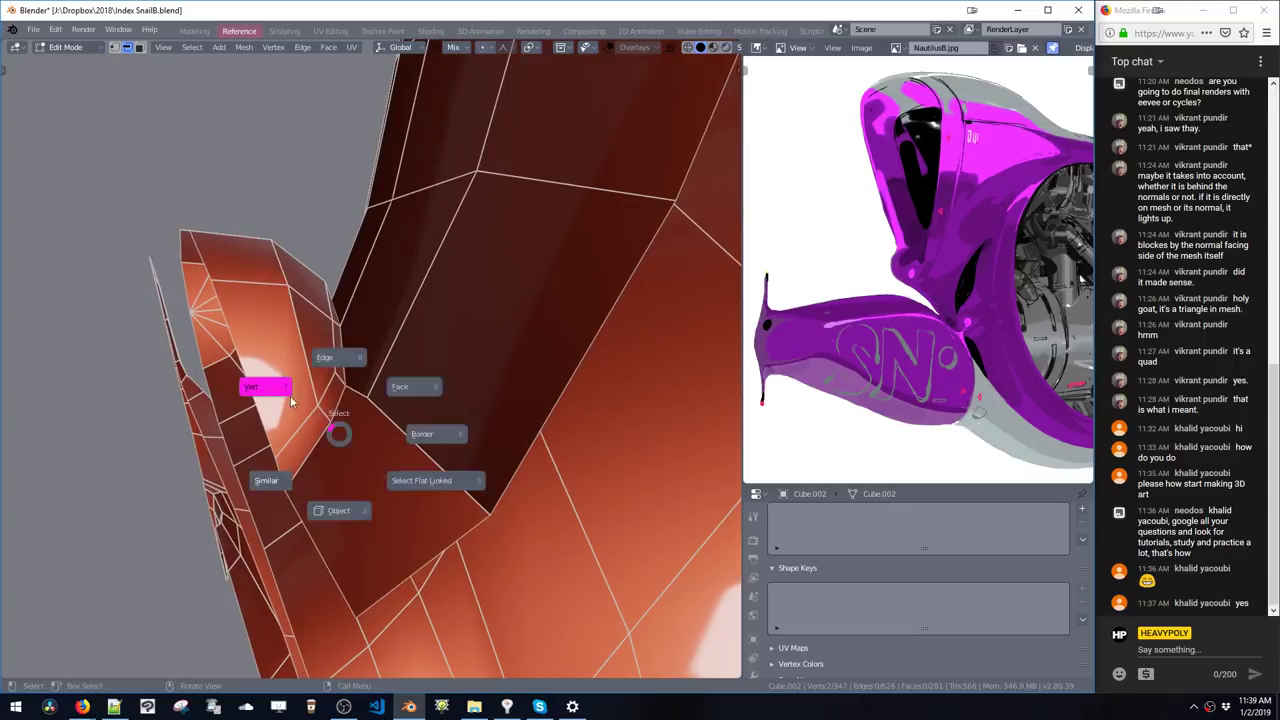
key(a)
key(a)
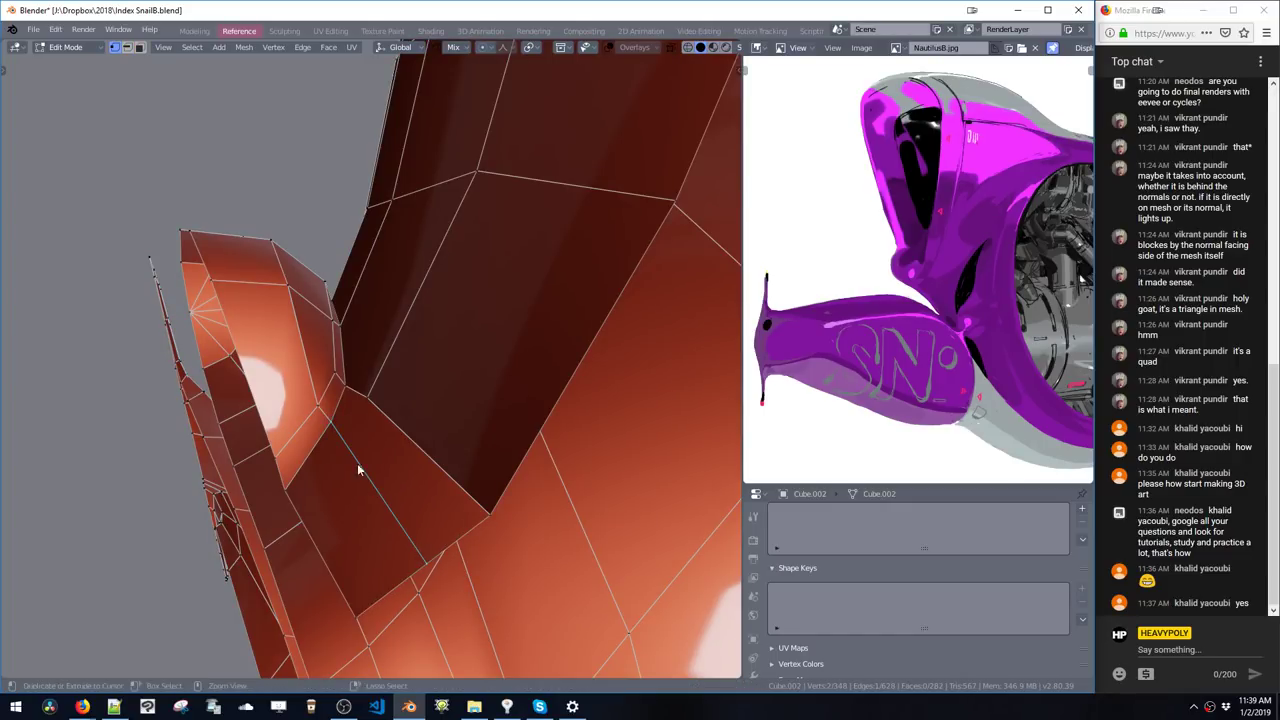
- Slide the short knob edge at the end of the new cut to even out the spacing
middle_drag(358, 470, 316, 448)
click(300, 432)
key(g)
key(g)
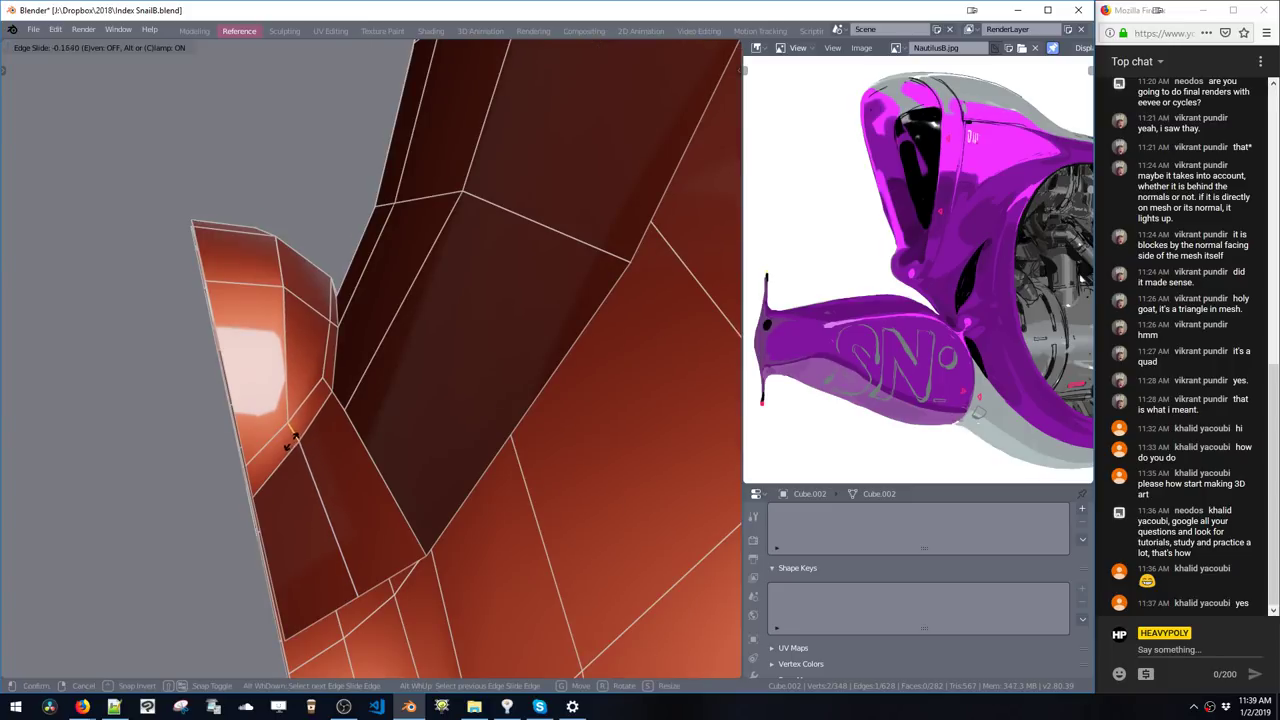
click(291, 440)
- Mirror the shell across X about Mirror Origin and place the Mirror modifier above the Subdivision modifier
key(Tab)
middle_drag(355, 386, 511, 393)
key(shift+x)
click(650, 322)
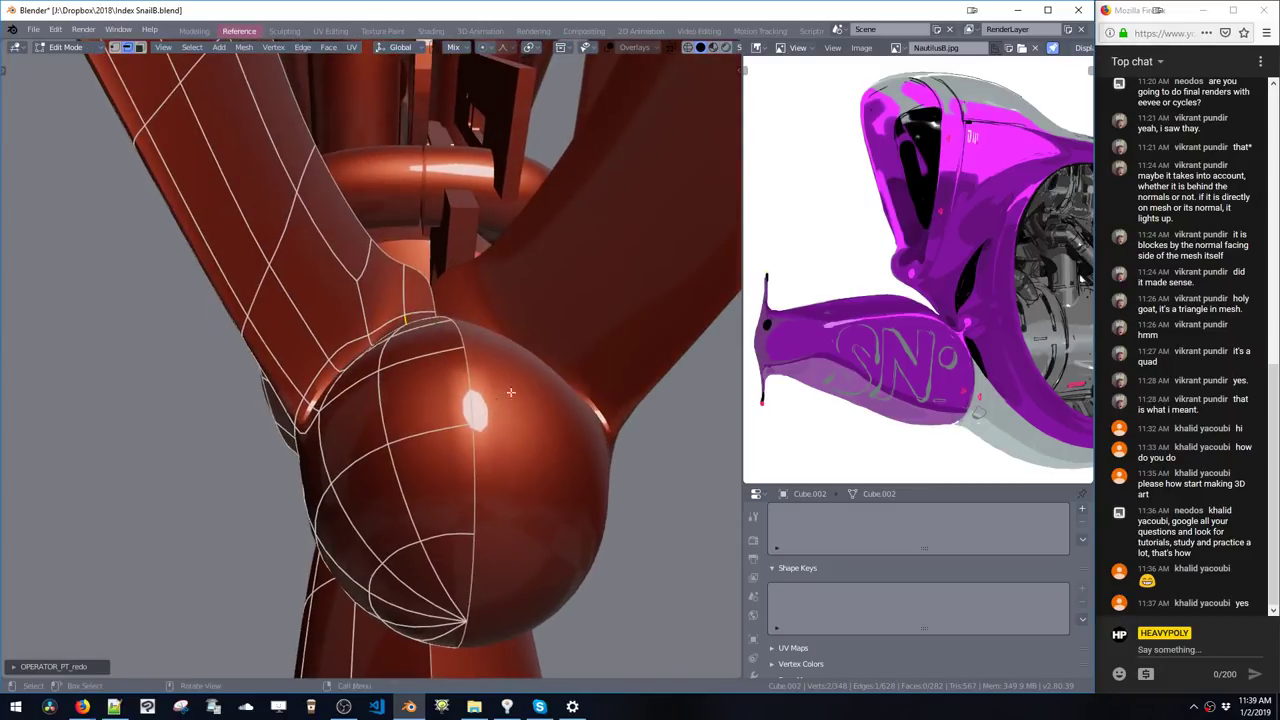
key(v)
click(732, 534)
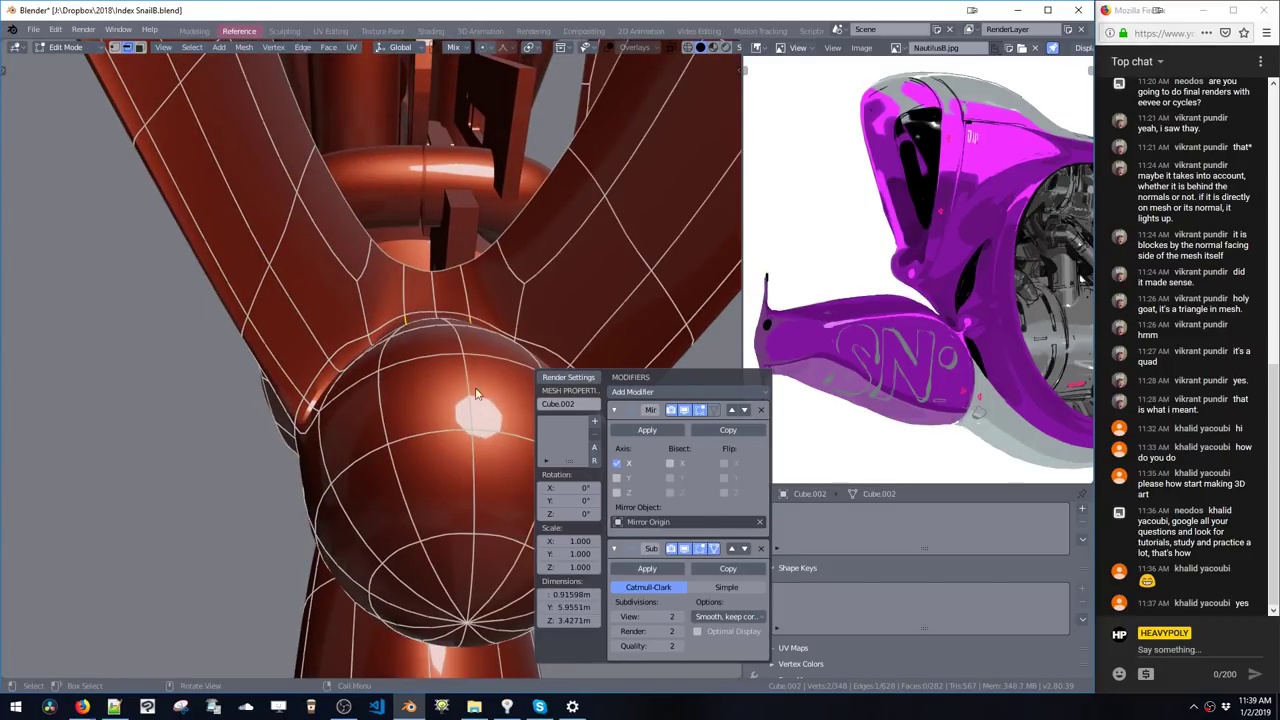
- Inspect the smoothed shell and knob in Object Mode, comparing the side profile with the reference image
mouse_move(484, 351)
middle_down()
mouse_move(463, 381)
mouse_move(486, 374)
middle_up()
key(space)
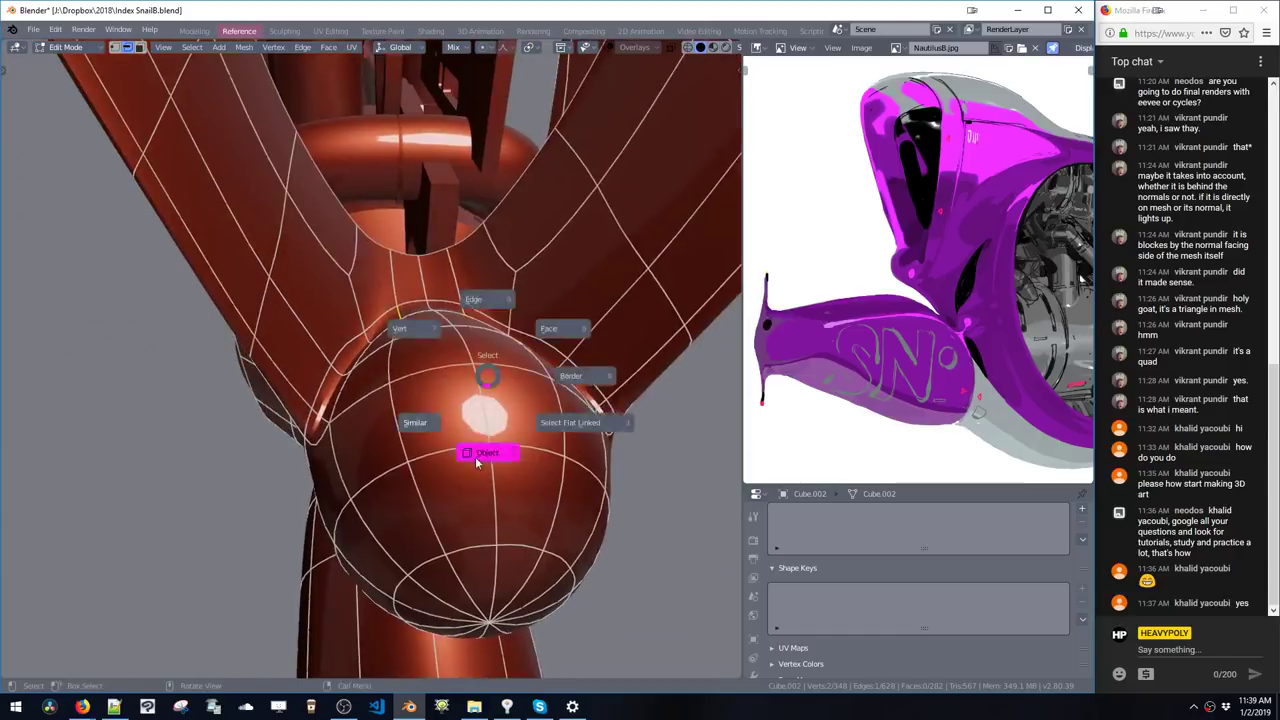
click(489, 450)
middle_drag(489, 440, 540, 440)
scroll(931, 228, up, 5)
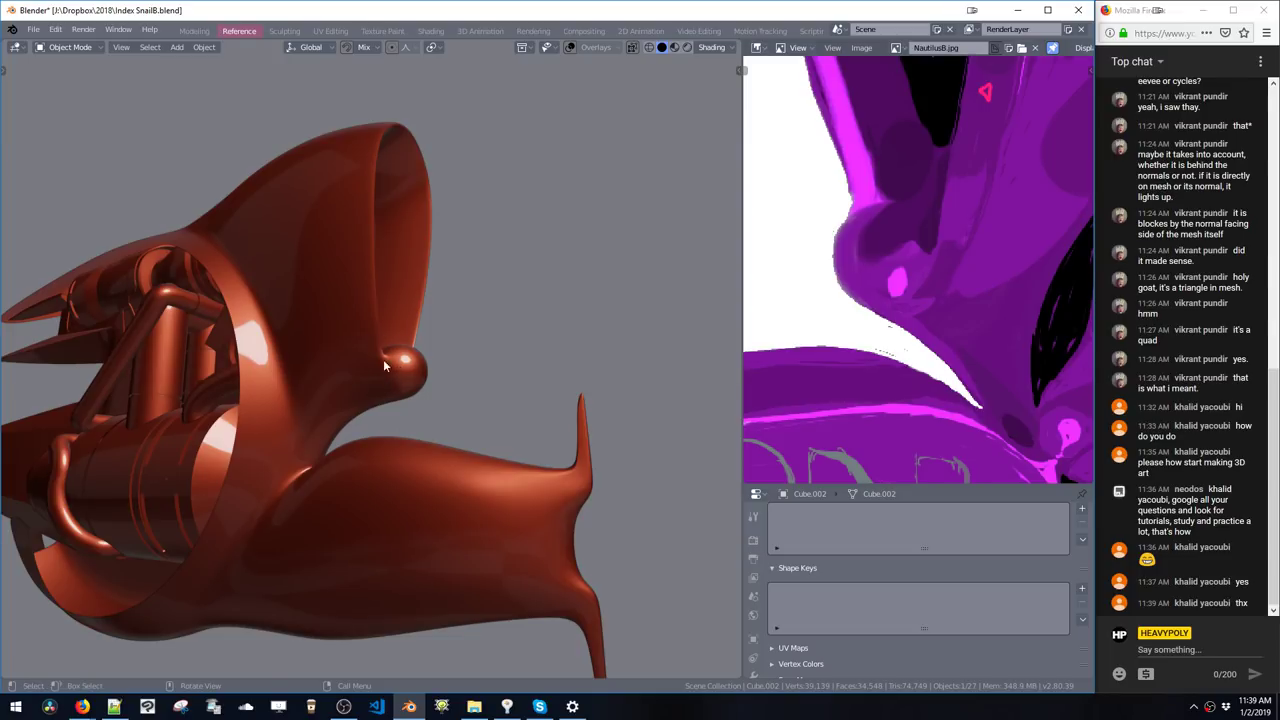
key(Tab)
key(Tab)
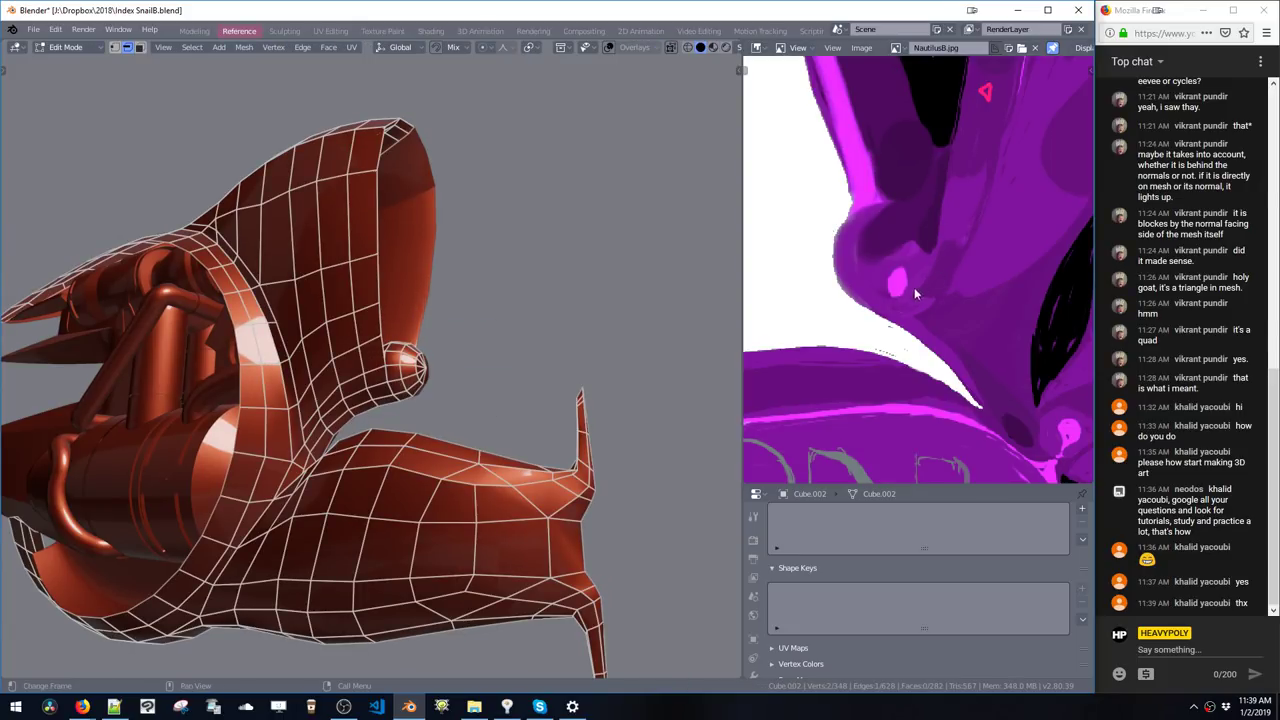
- Knife-cut a run of edges around the lower back of the knob and shift it along Y
scroll(406, 270, up, 5)
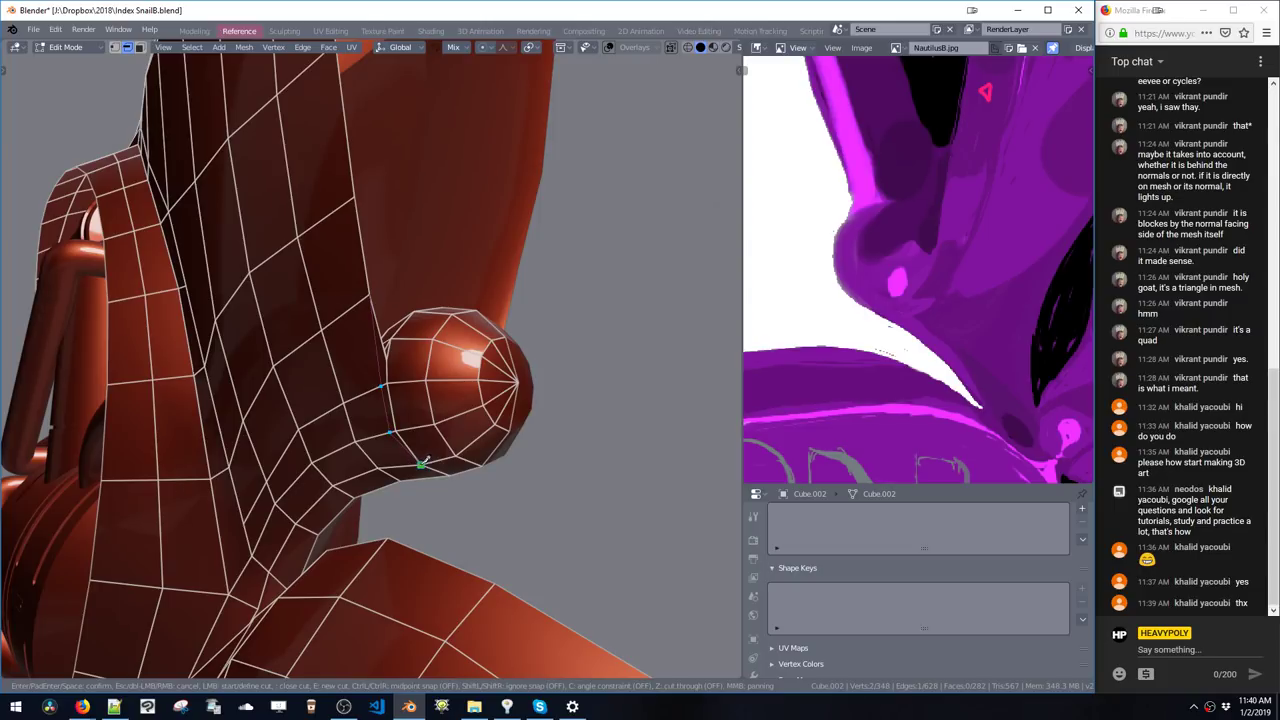
key(space)
middle_drag(422, 463, 480, 291)
key(g)
key(y)
click(443, 438)
- Move the points of the new cut along X so they follow the join between knob and fin
key(g)
key(x)
click(286, 478)
key(g)
key(x)
click(338, 450)
click(376, 430)
key(x)
click(366, 422)
- Reposition the neighbouring seam points behind the knob, adjusting them mainly along X for more even spacing
click(429, 418)
key(g)
key(x)
click(409, 413)
key(space)
click(430, 398)
key(g)
click(502, 390)
key(g)
key(x)
click(421, 402)
- Fine-tune the seam where the knob meets the fin along Y and X
scroll(402, 393, up, 3)
key(space)
click(442, 372)
key(g)
key(y)
click(387, 400)
key(g)
key(x)
click(448, 374)
- Check the smoothed surface around the knob and move the edges at its side seam to even out the join
key(space)
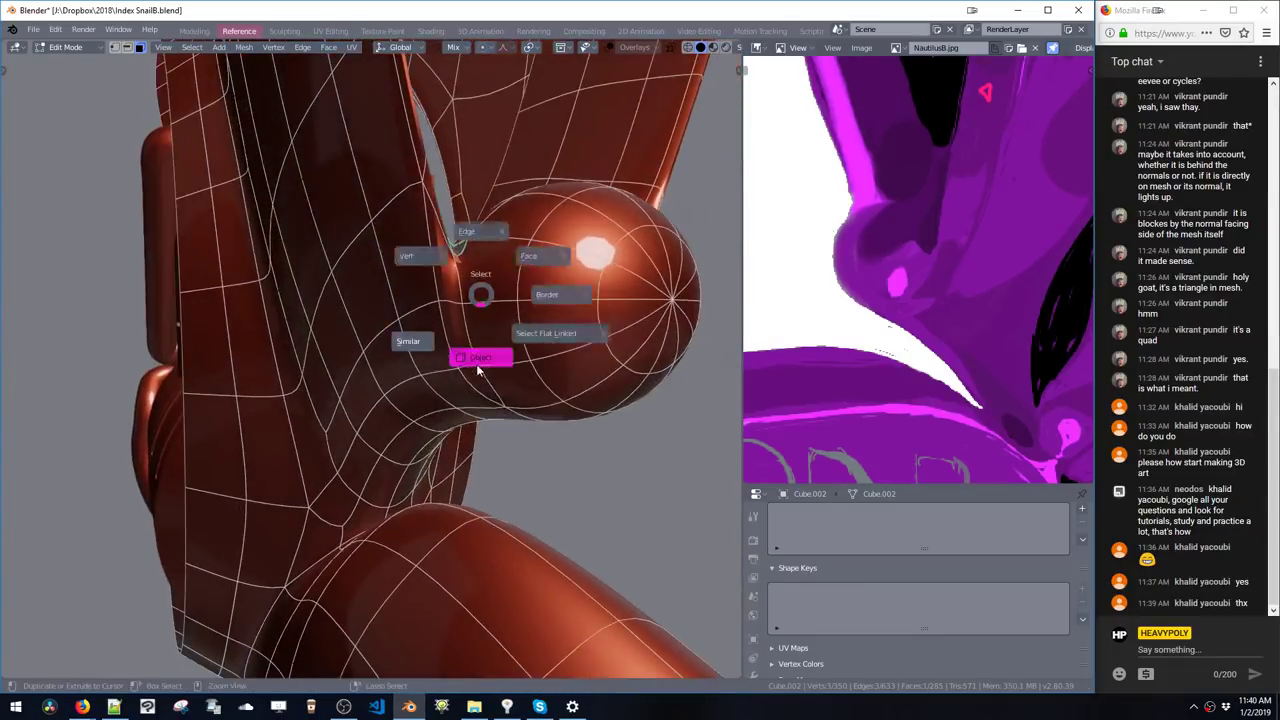
click(478, 362)
mouse_move(477, 363)
middle_down()
mouse_move(550, 316)
mouse_move(466, 323)
mouse_move(499, 374)
middle_up()
key(space)
click(486, 326)
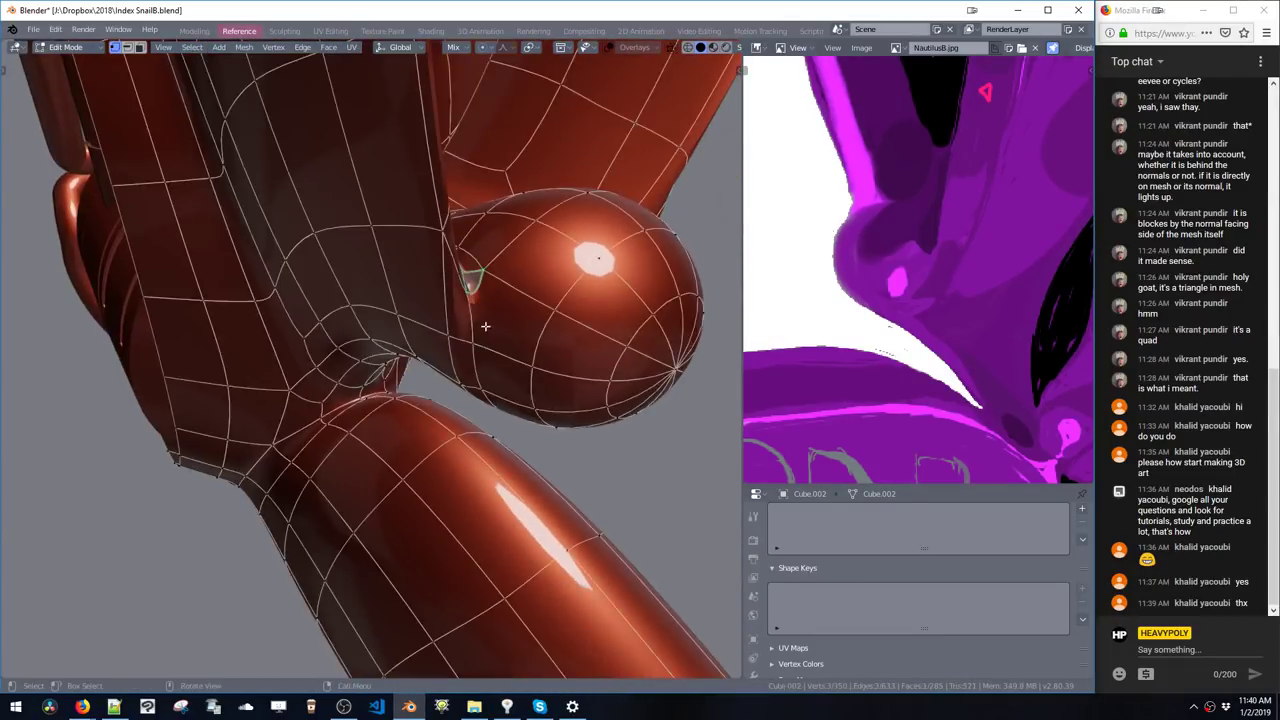
middle_drag(486, 326, 450, 343)
key(Tab)
key(g)
click(400, 388)
key(g)
click(460, 366)
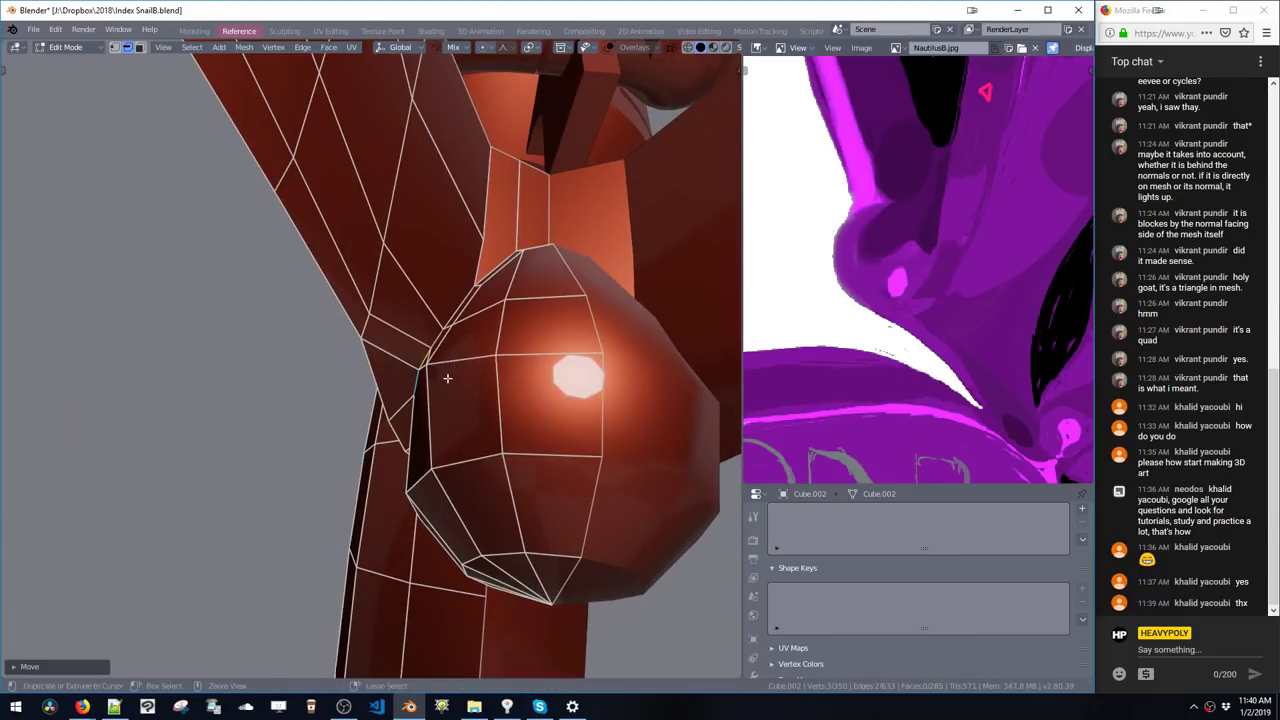
- Nudge the vertex at the knob's side seam and dissolve the redundant edge next to it
key(1)
click(429, 365)
key(g)
click(433, 364)
key(Tab)
middle_drag(452, 342, 447, 377)
key(Tab)
key(Tab)
right_click(447, 377)
click(424, 310)
- Knife-cut a short edge in the gap between the fin and the knob, and move the adjoining seam edges
mouse_move(424, 318)
middle_down()
mouse_move(411, 363)
mouse_move(416, 327)
middle_up()
scroll(418, 348, up, 3)
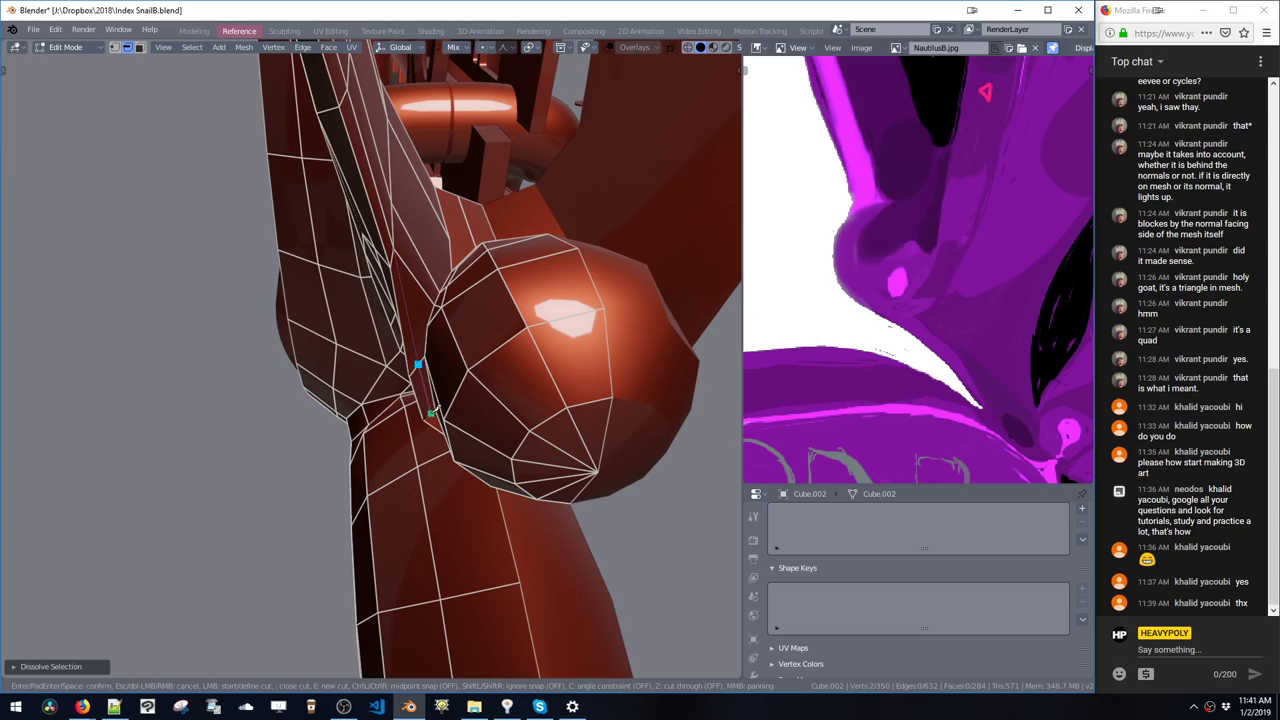
middle_drag(436, 409, 471, 334)
key(Tab)
key(ctrl+space)
shift+click(433, 386)
key(g)
click(400, 383)
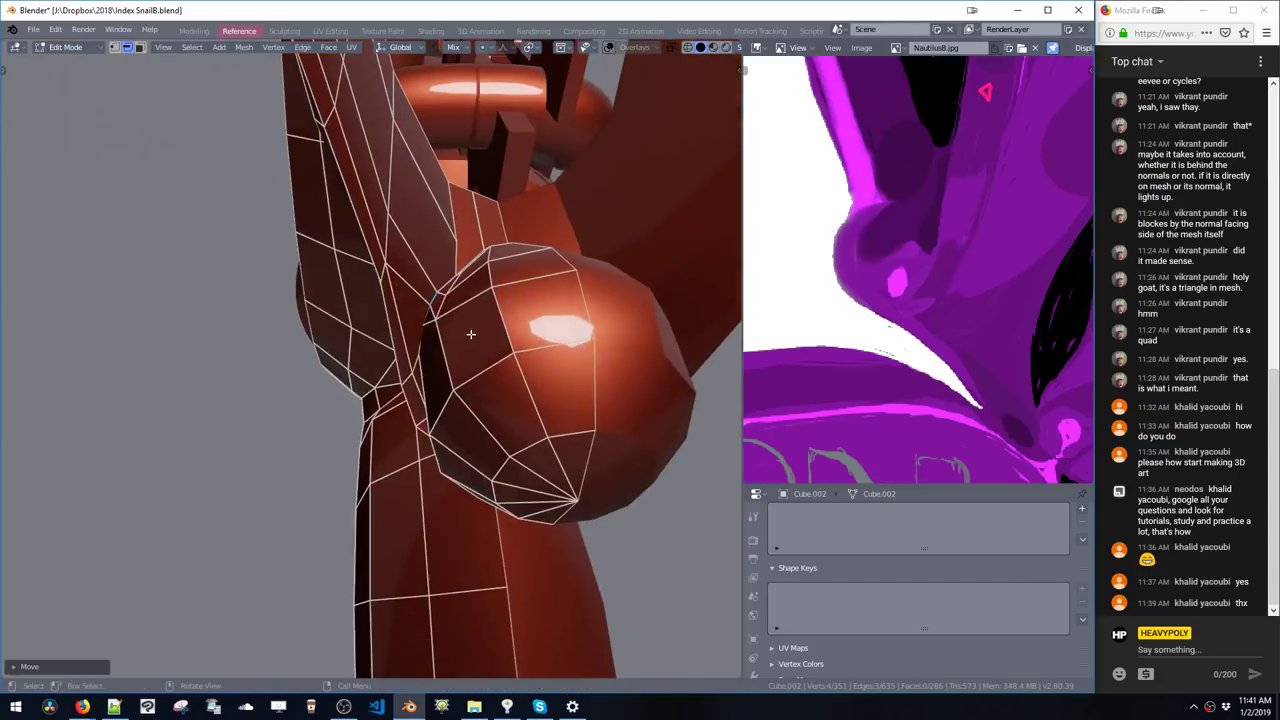
- Dissolve the surplus edge at the knob's side seam, using the smoothed mesh as a check
key(Tab)
key(space)
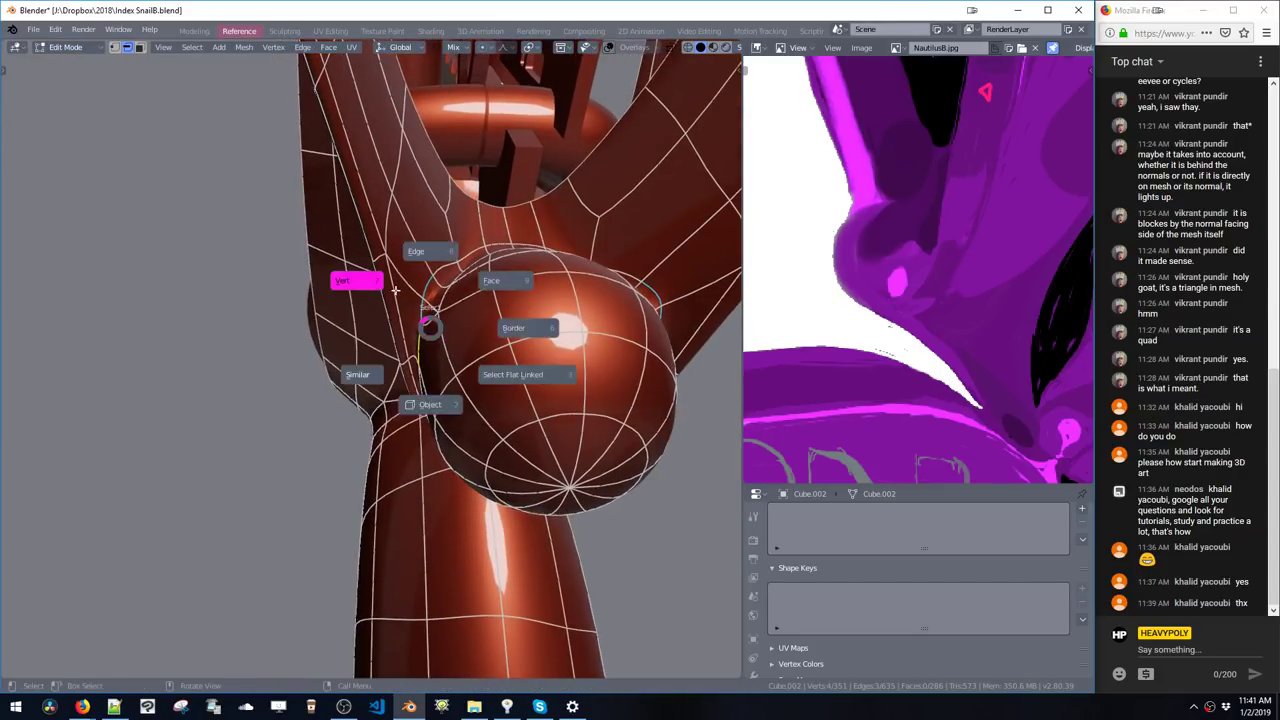
middle_drag(390, 346, 446, 377)
click(422, 297)
key(space)
click(439, 325)
key(ctrl+x)
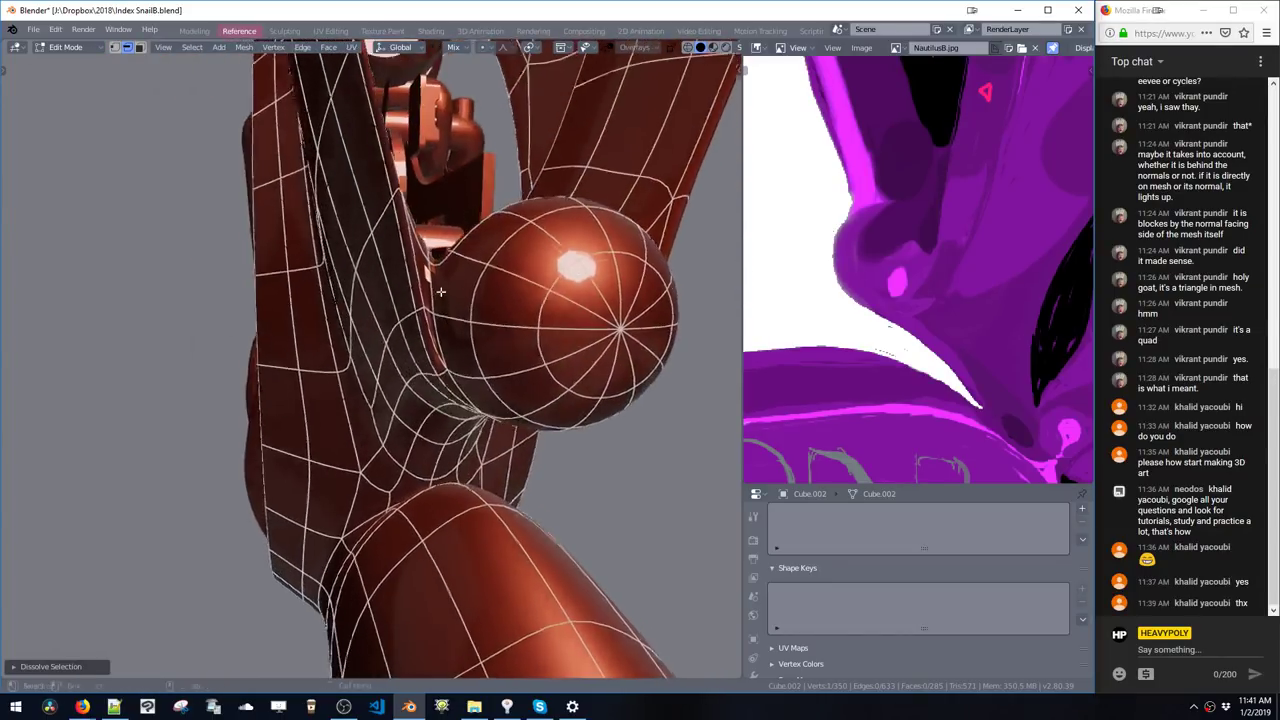
- Set the shell's Auto Smooth angle to 102° in Object Mode
key(Tab)
middle_drag(411, 401, 594, 303)
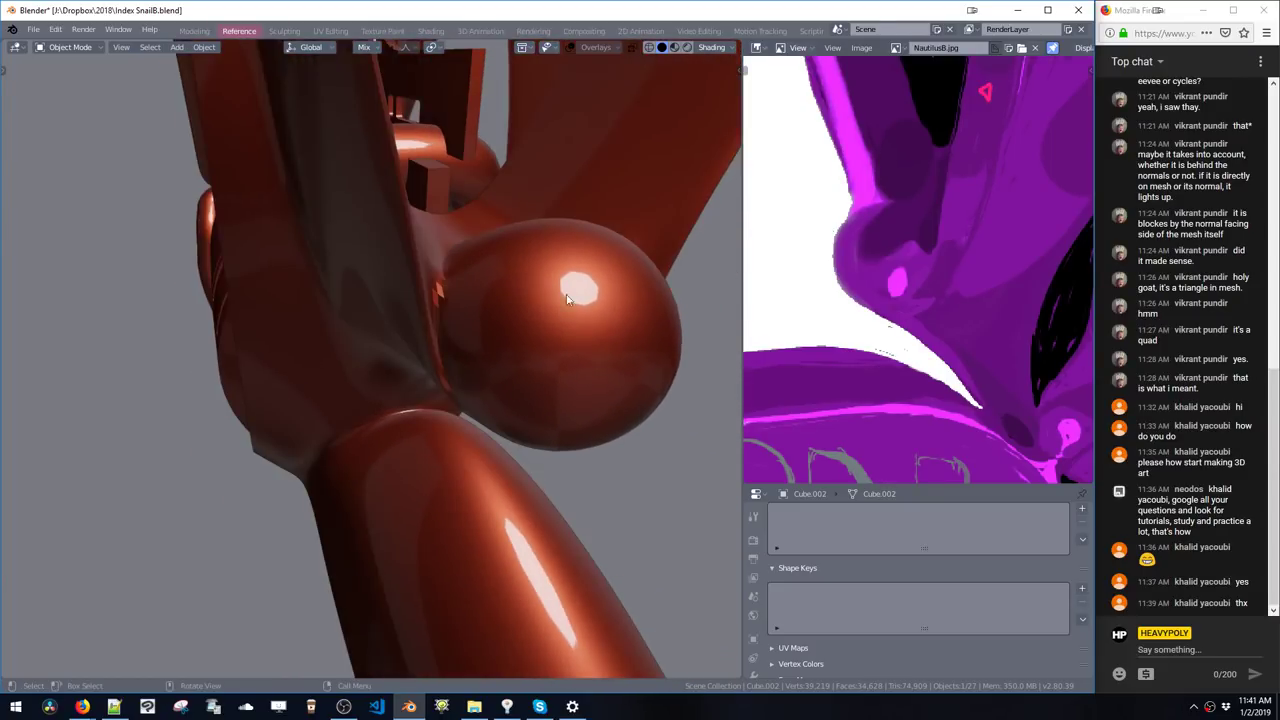
key(v)
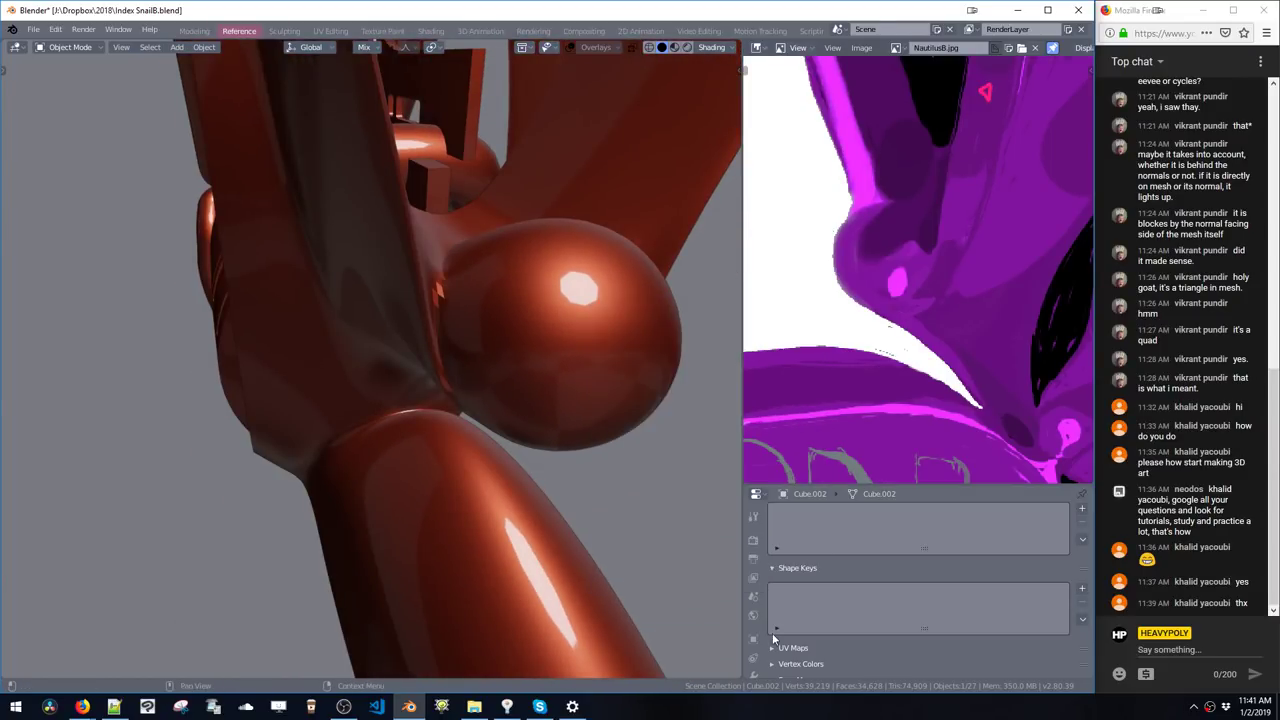
middle_drag(774, 636, 775, 441)
scroll(755, 568, down, 2)
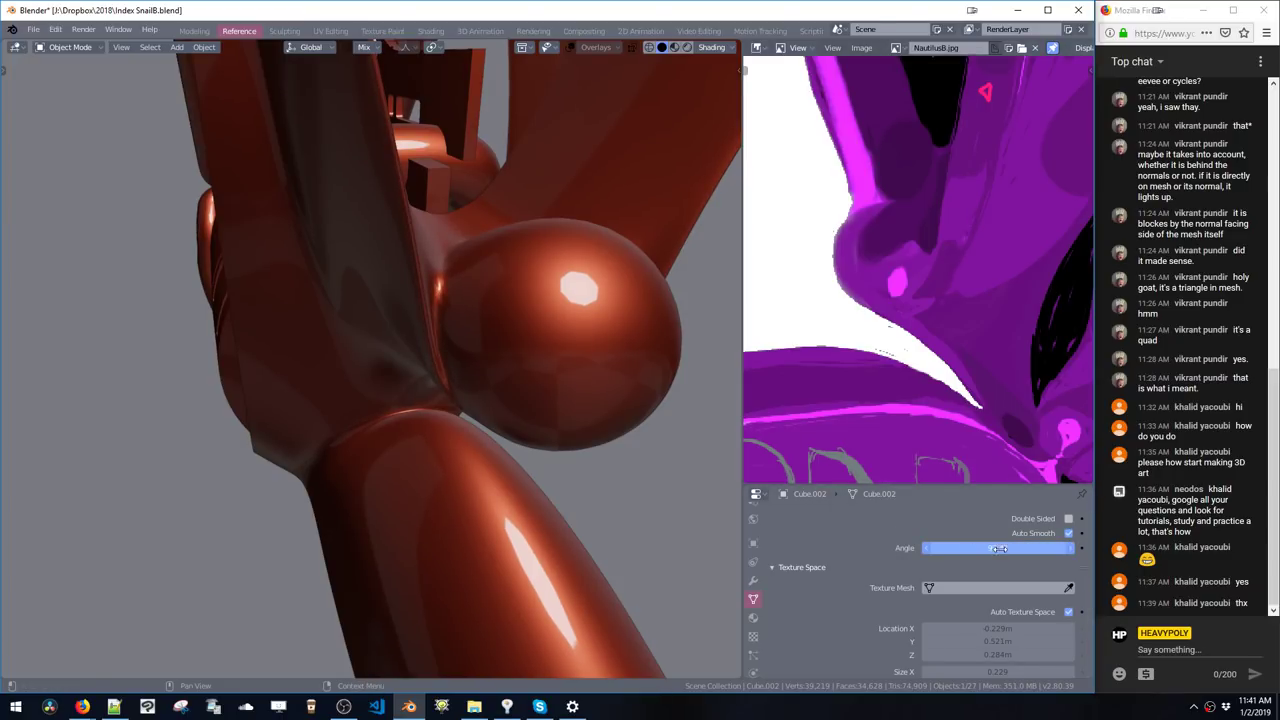
- Examine the knob's control mesh in vertex mode and compare it with the whole upper fin in the reference image
middle_drag(445, 268, 427, 383)
key(Tab)
key(1)
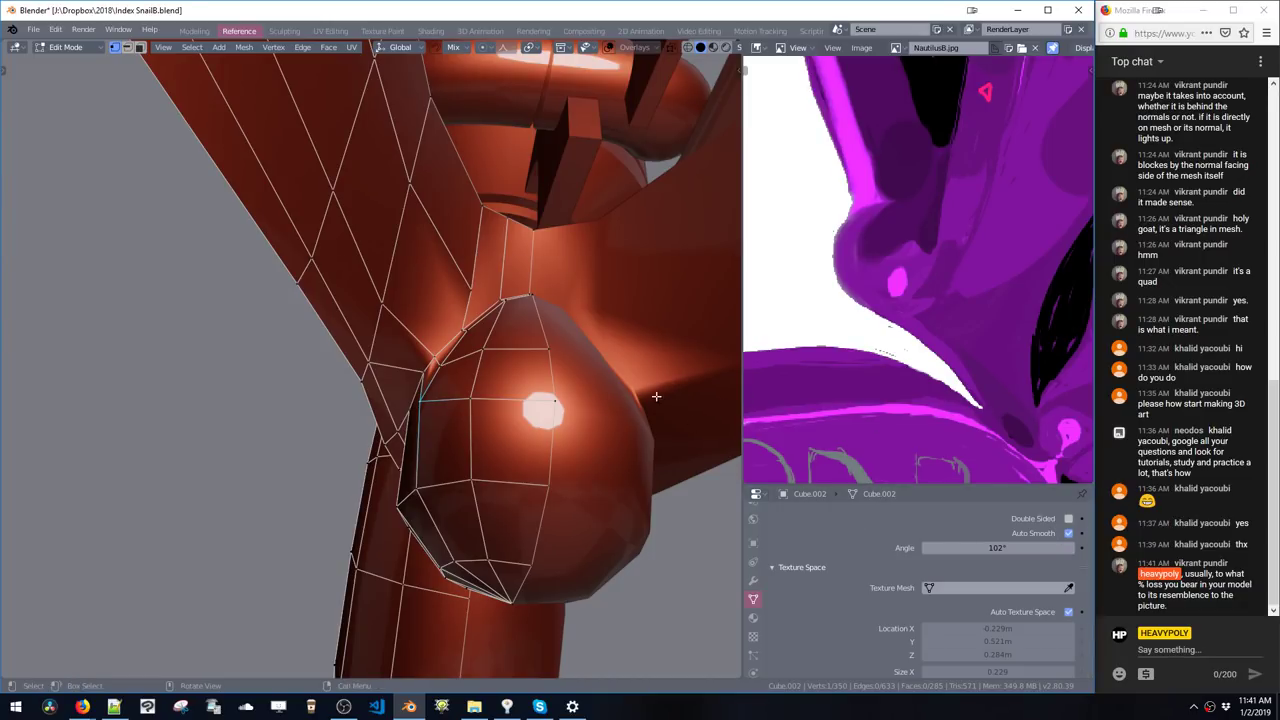
middle_drag(485, 362, 470, 398)
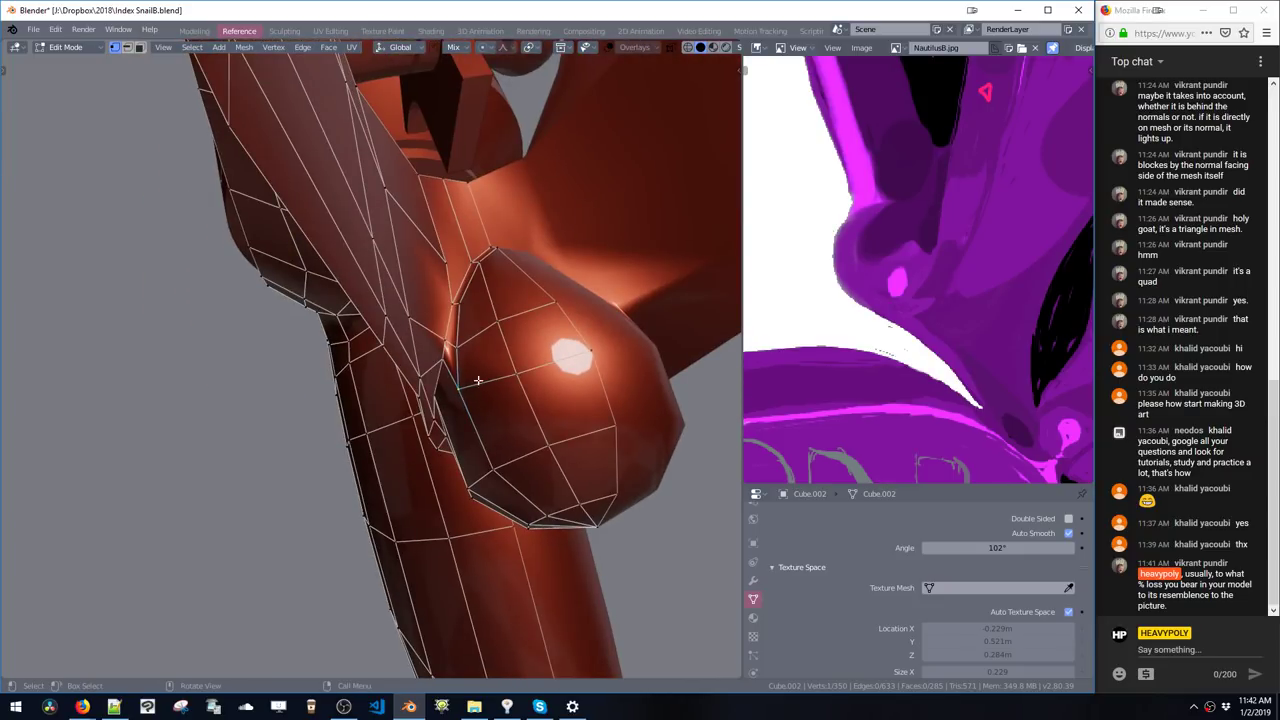
ctrl+middle_drag(884, 282, 869, 323)
middle_drag(931, 257, 877, 275)
scroll(878, 275, up, 1)
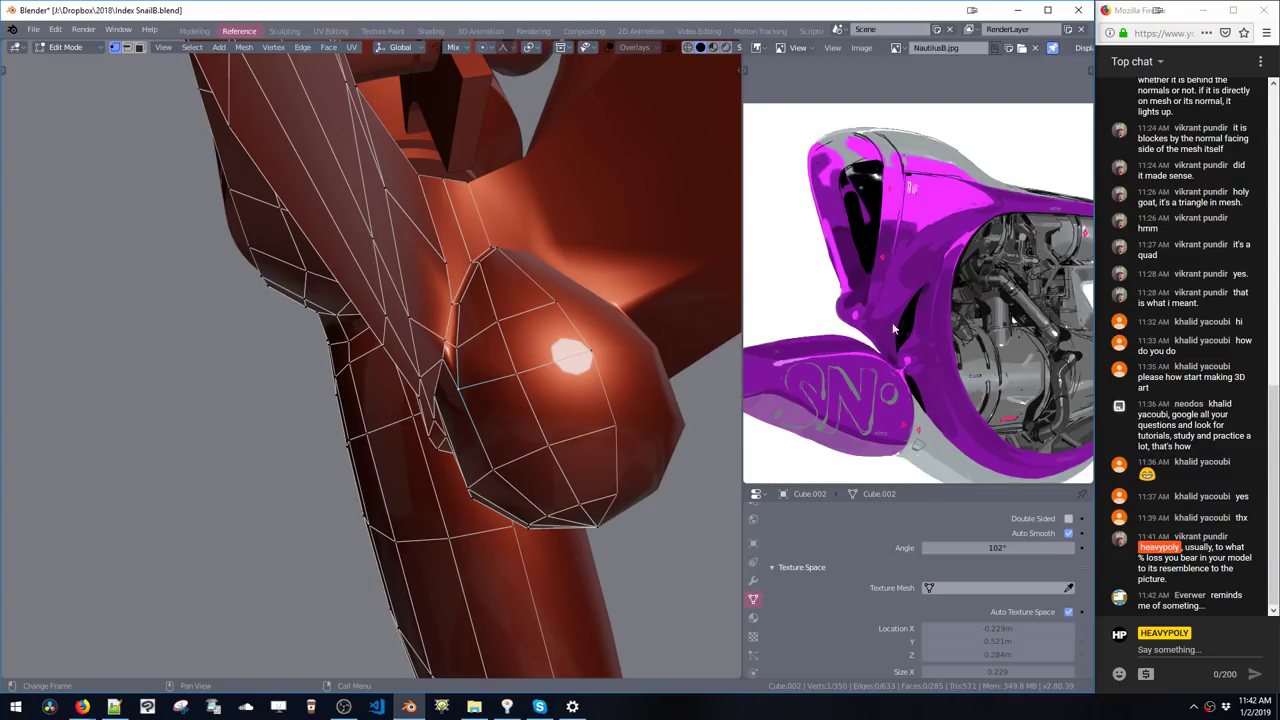
- Knife-cut a new run of edges around the back of the knob, from its upper seam to its underside
mouse_move(486, 382)
middle_down()
mouse_move(417, 390)
mouse_move(441, 429)
mouse_move(465, 369)
middle_up()
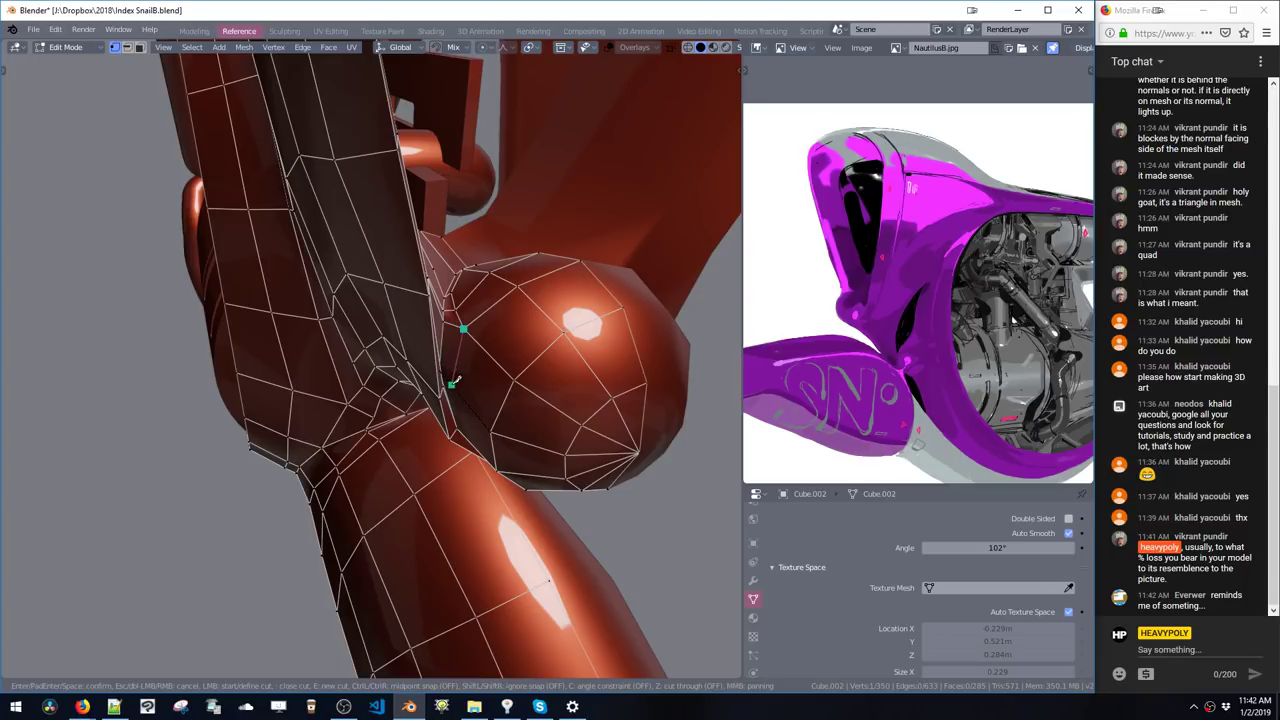
click(465, 437)
key(space)
middle_drag(467, 434, 469, 386)
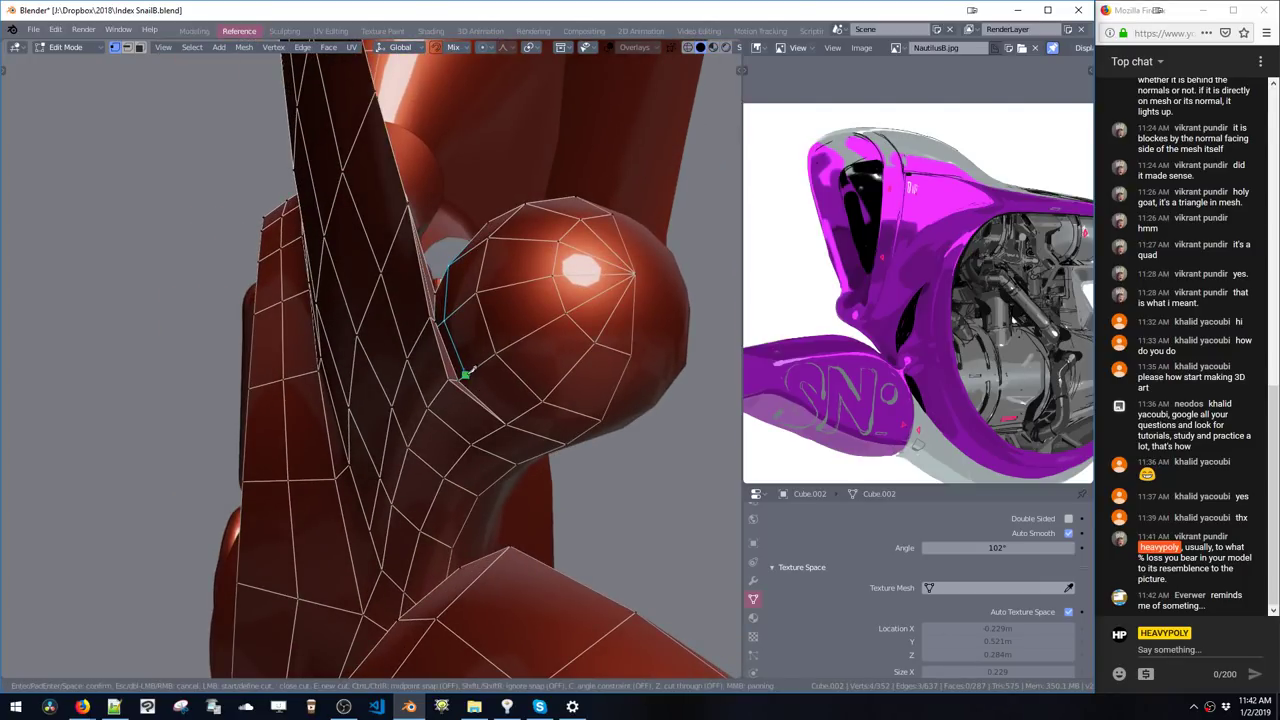
click(513, 420)
key(space)
middle_drag(513, 420, 492, 507)
key(space)
key(space)
middle_drag(454, 361, 469, 281)
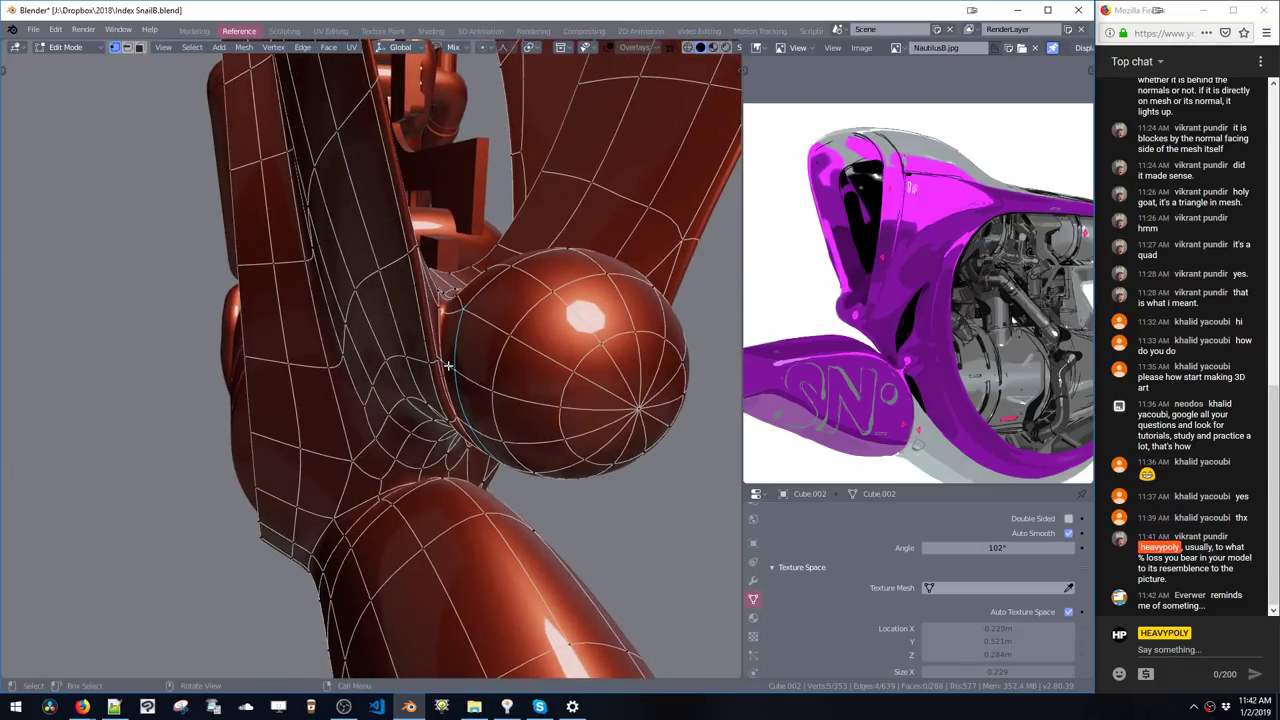
- Move the upper edges of the new cut along Z to smooth the transition into the fin
middle_drag(448, 366, 517, 348)
key(Tab)
key(space)
key(g)
key(z)
click(534, 320)
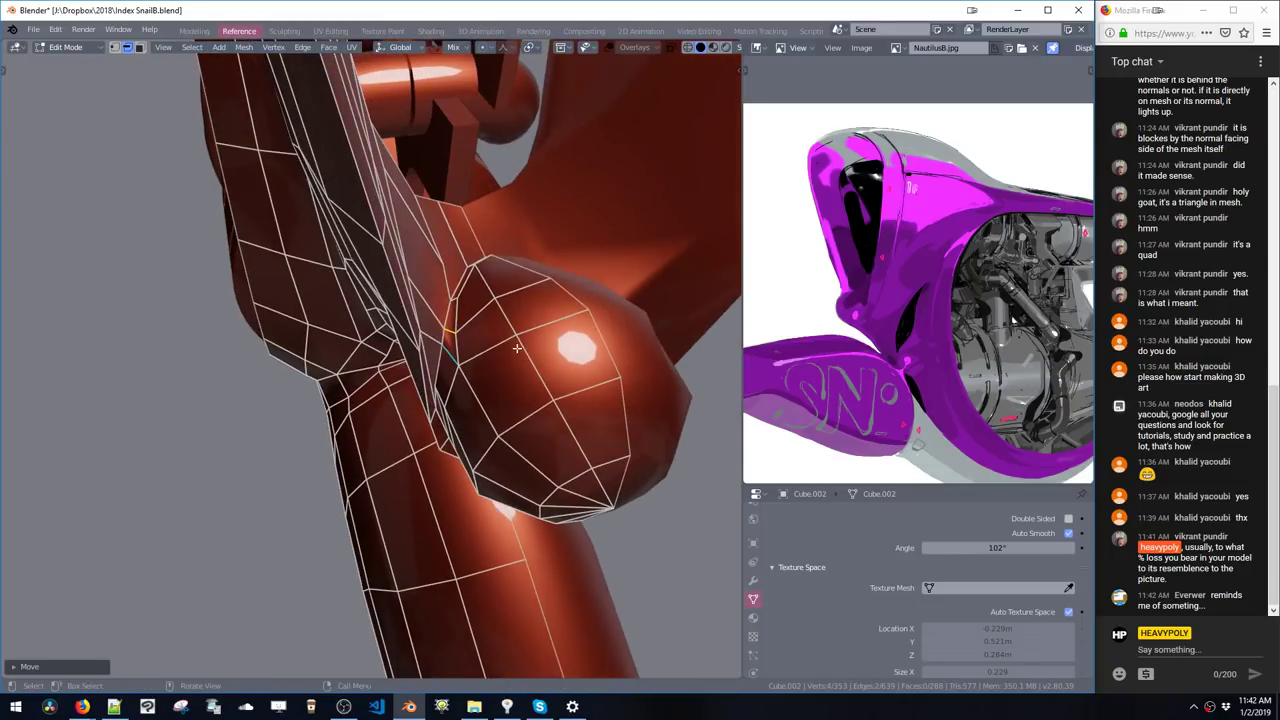
- Shift the seam edge beside the knob along Y and Z to tighten the crease
click(451, 310)
middle_drag(451, 310, 441, 357)
key(g)
key(y)
click(478, 346)
key(g)
key(z)
click(438, 329)
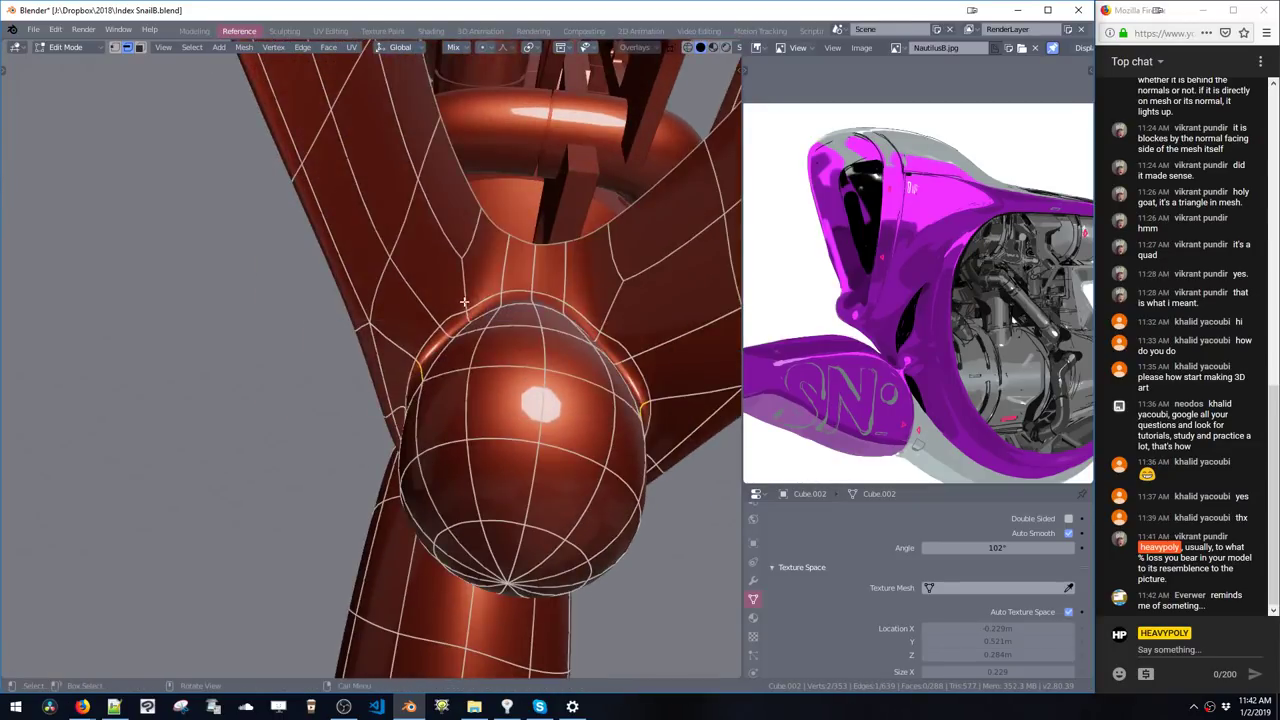
- Dissolve the extra edges behind the knob and check the smoothed surface in Object Mode
middle_drag(468, 300, 487, 273)
key(ctrl+x)
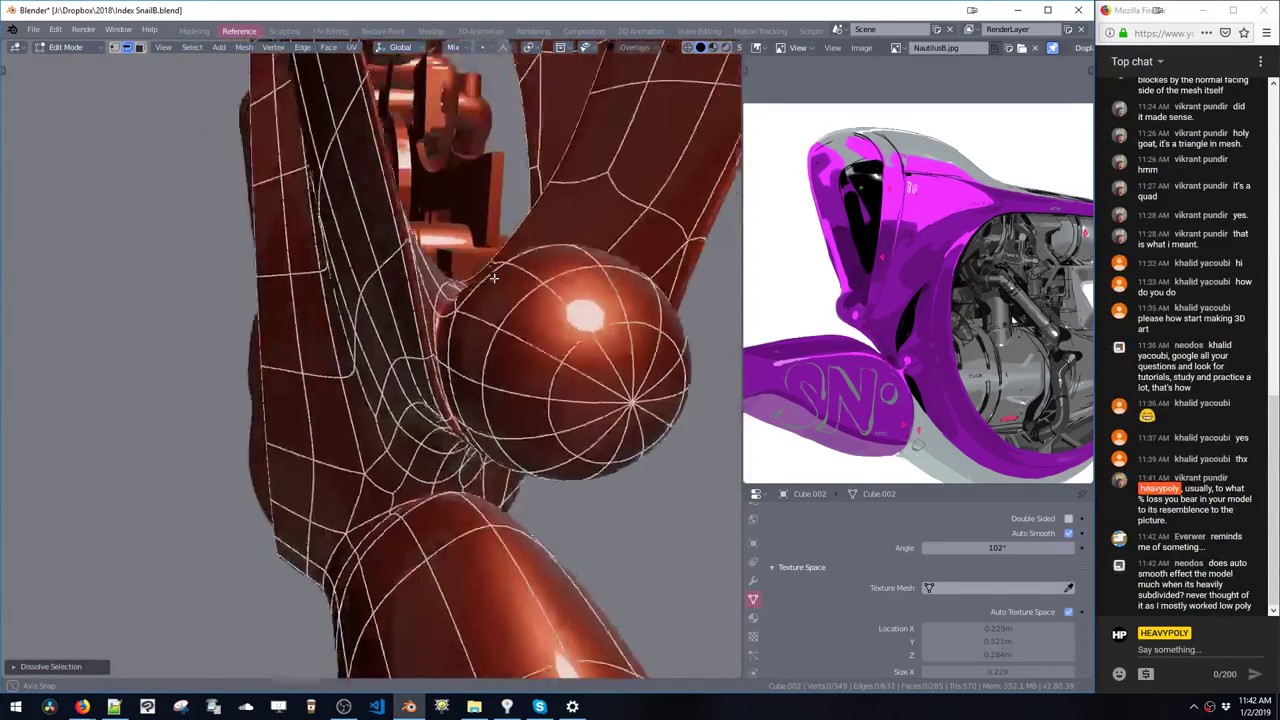
key(space)
click(486, 348)
middle_drag(486, 348, 539, 347)
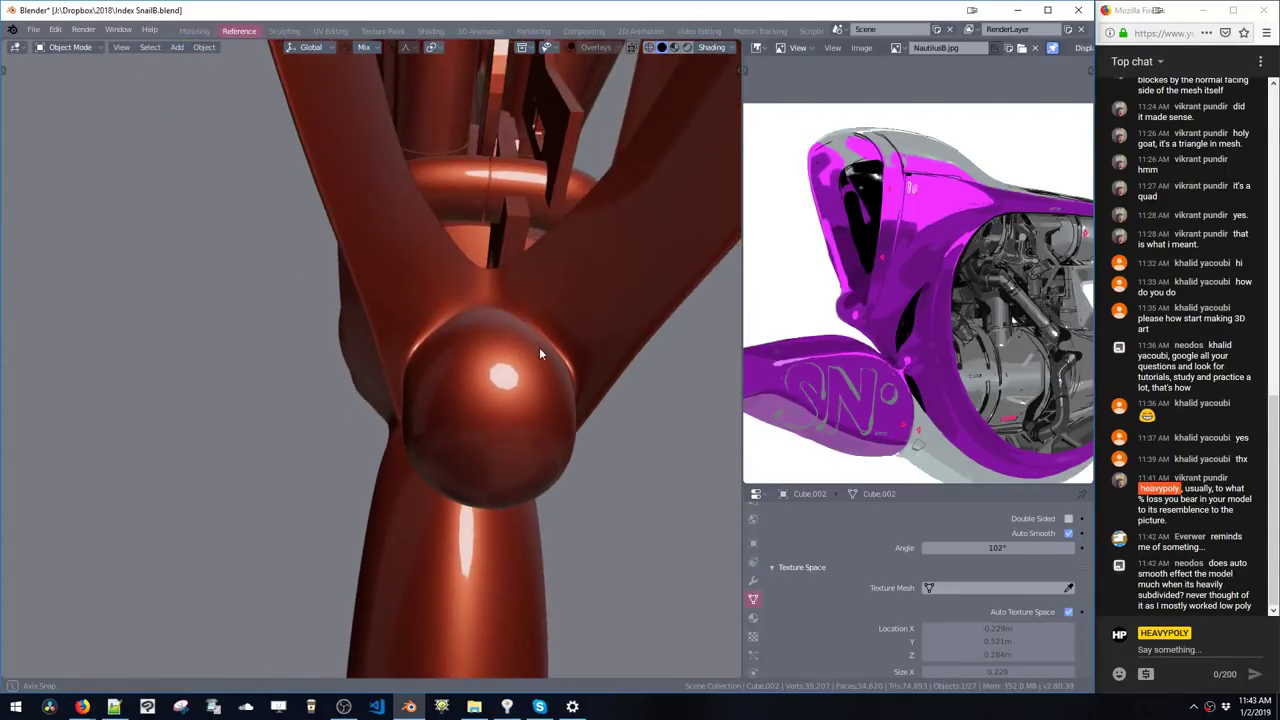
- Knife-cut a short edge along the narrow strip of faces between the inner fin and the knob
key(space)
click(521, 217)
middle_drag(521, 217, 585, 235)
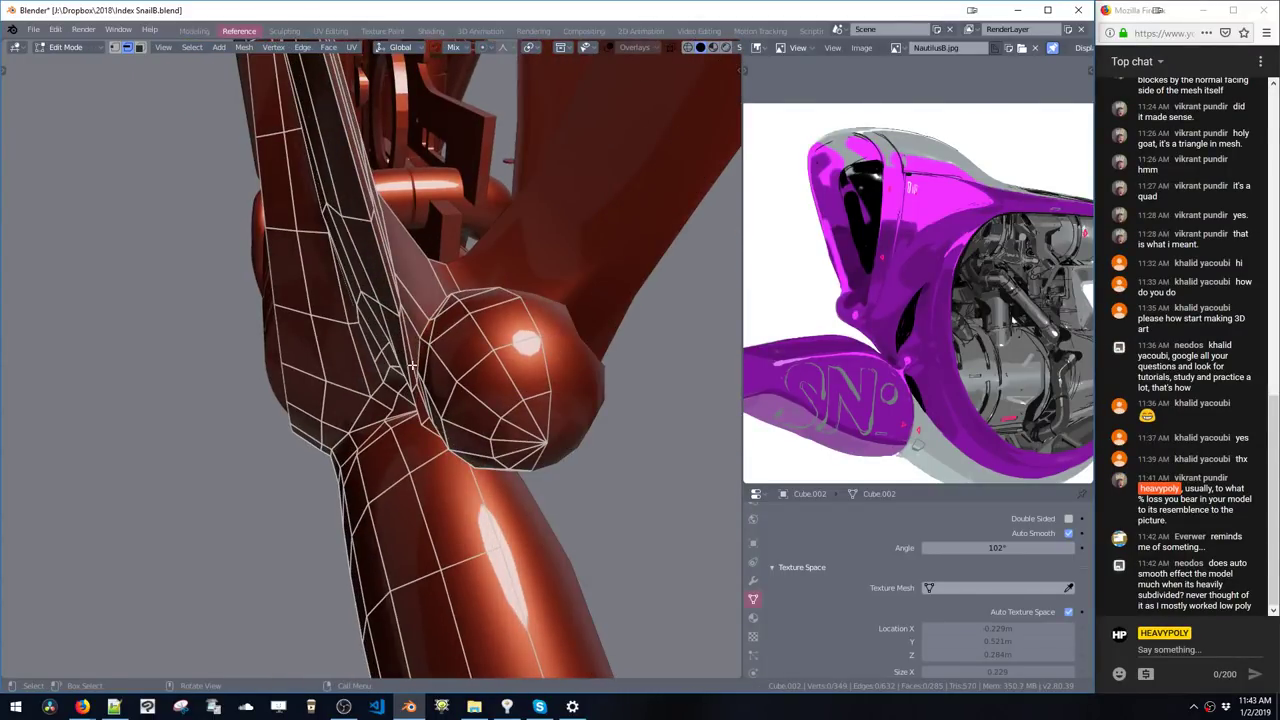
scroll(421, 376, up, 4)
middle_drag(421, 376, 440, 332)
key(space)
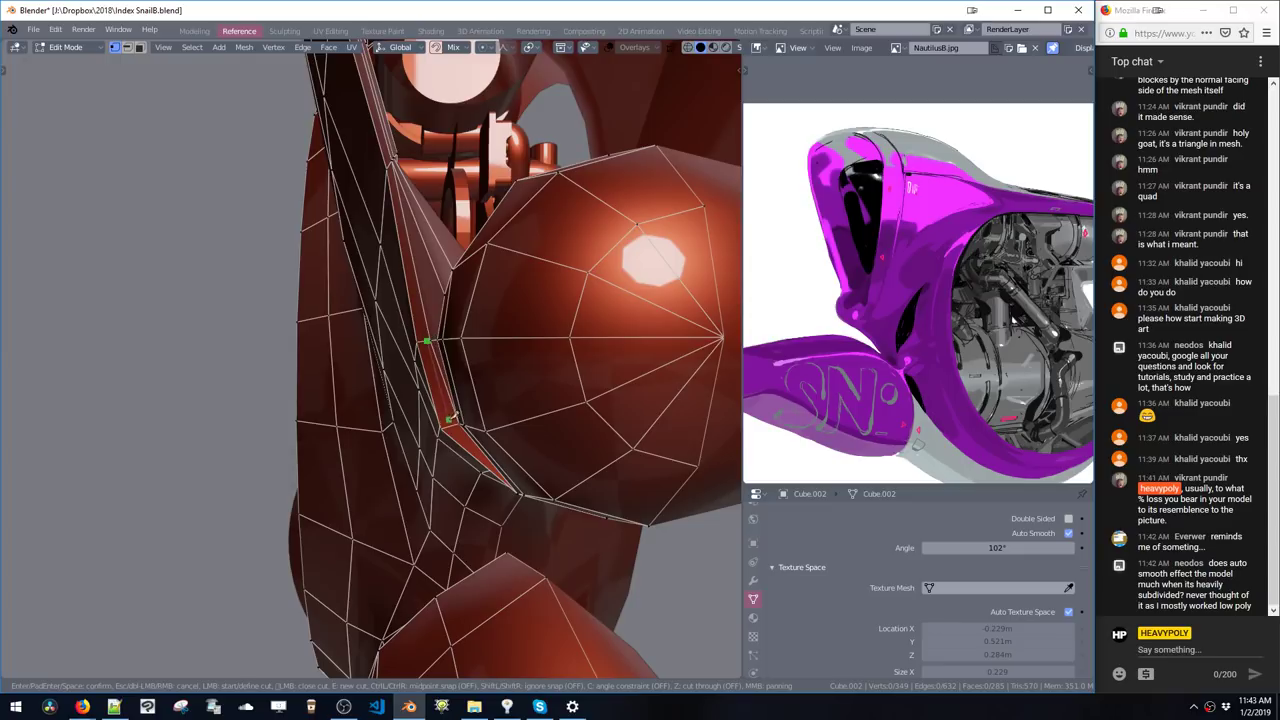
key(space)
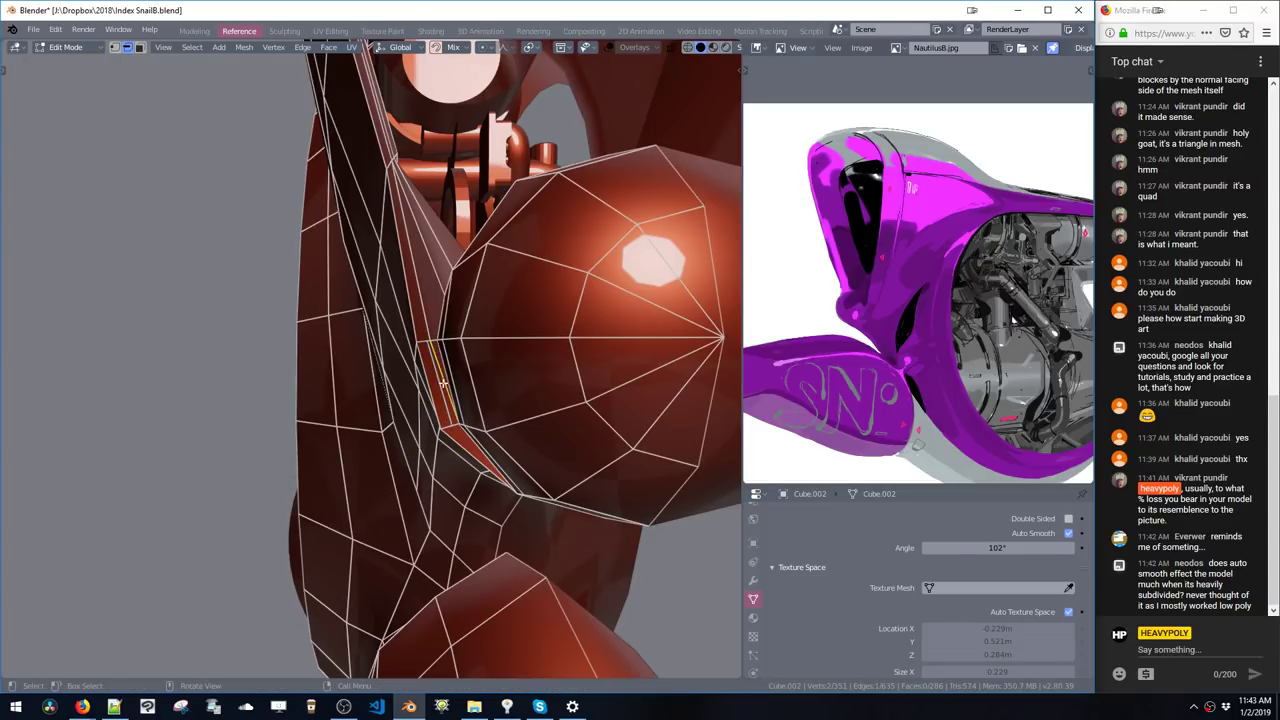
- Dissolve the redundant edge in the narrow strip beside the knob and merge the leftover vertex into its neighbour
key(x)
key(Tab)
mouse_move(431, 370)
middle_down()
mouse_move(437, 468)
mouse_move(443, 371)
mouse_move(432, 368)
middle_up()
key(Tab)
key(space)
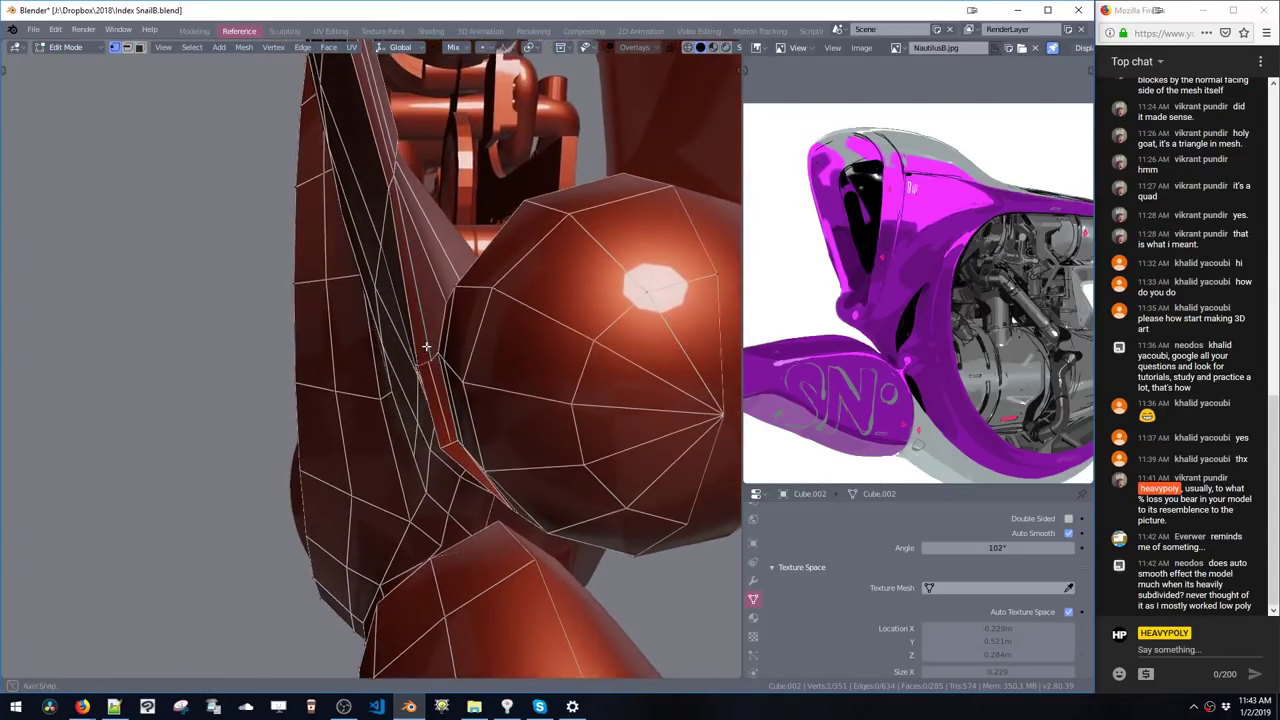
click(431, 366)
key(g)
click(429, 371)
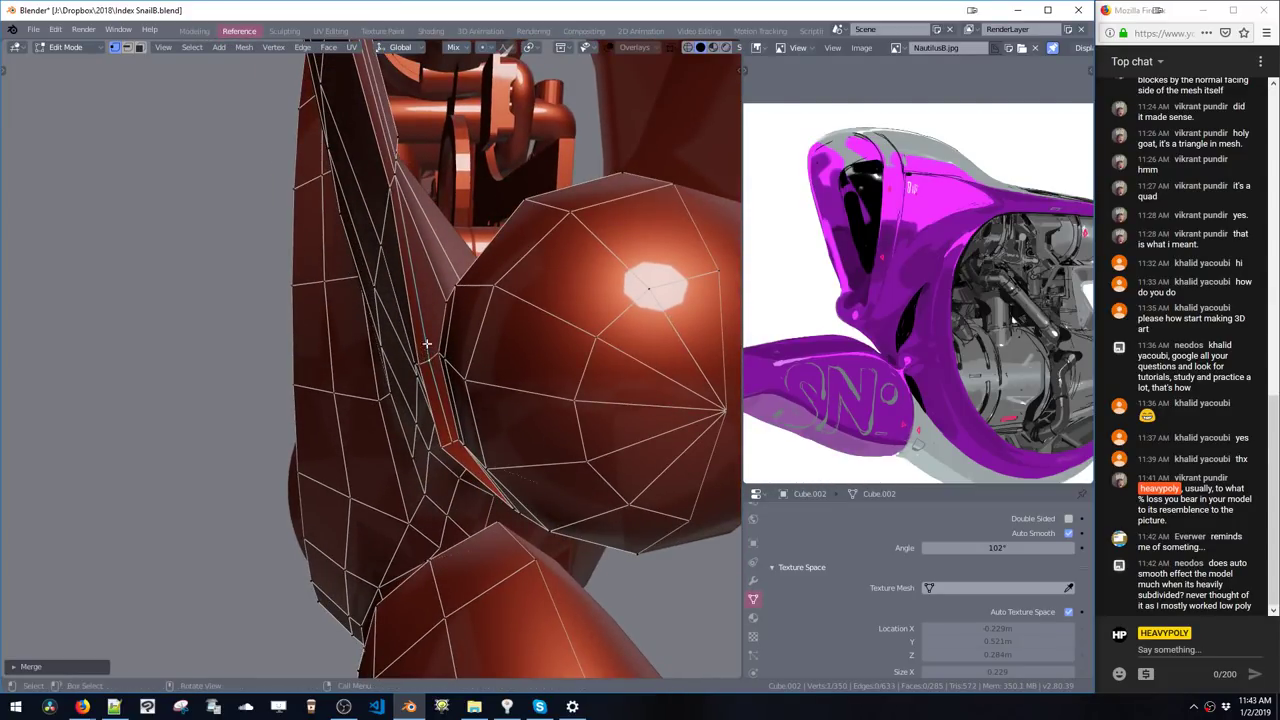
- Check the smoothed join and move the vertex where the inner fin meets the knob's upper seam
key(Tab)
key(space)
mouse_move(465, 360)
middle_down()
mouse_move(481, 348)
mouse_move(467, 391)
mouse_move(457, 374)
middle_up()
key(space)
click(425, 326)
middle_drag(425, 326, 425, 352)
key(Tab)
shift+middle_drag(425, 352, 482, 338)
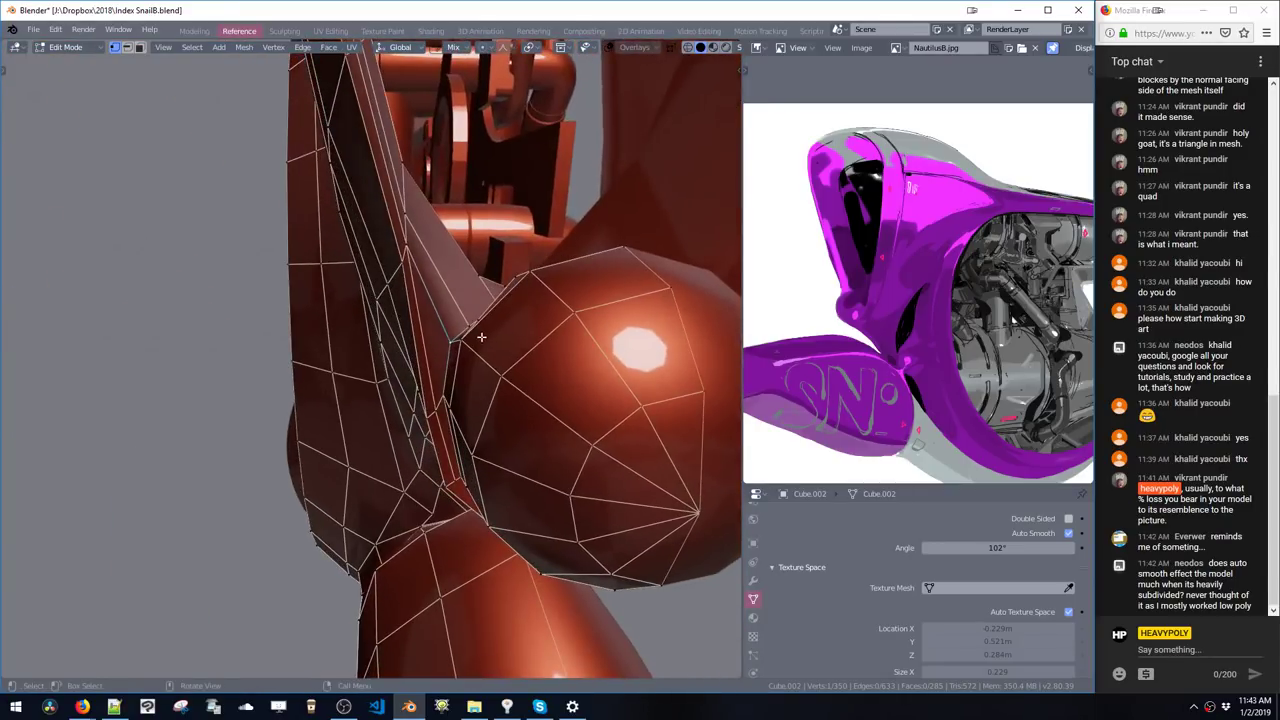
key(g)
click(499, 347)
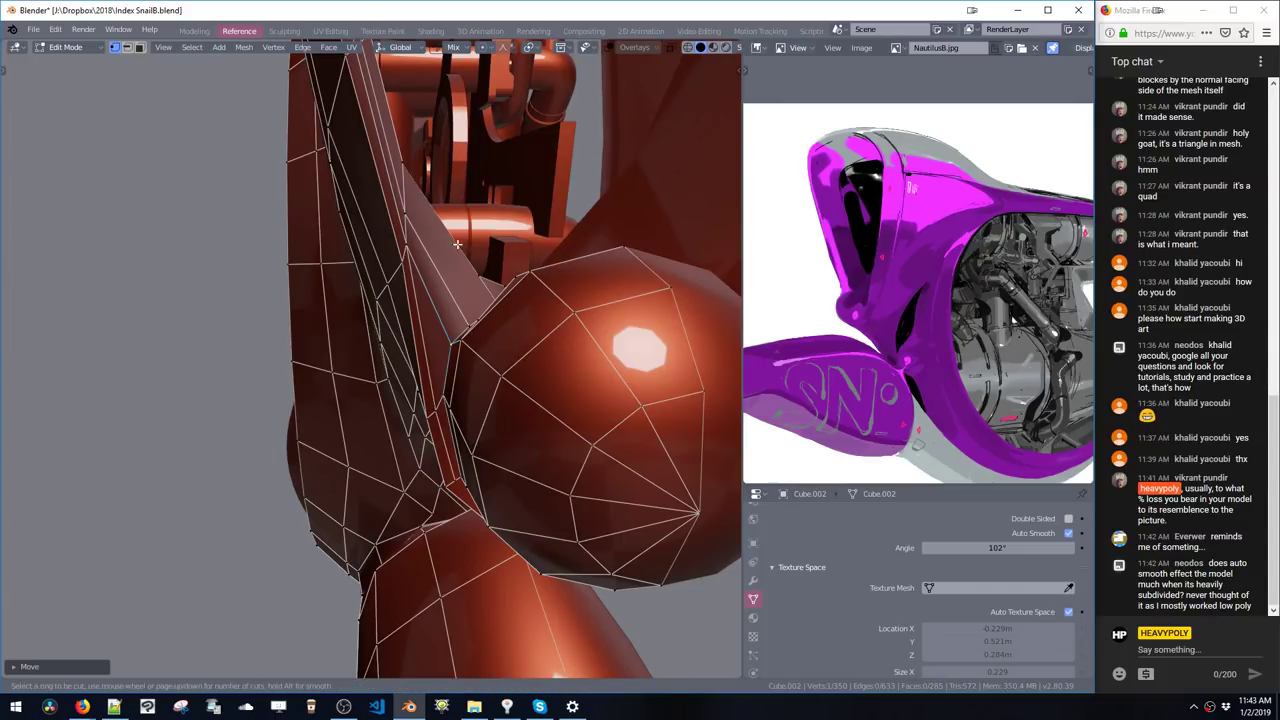
- Knife-cut a new edge across the inner fin's faces, running down to the seam beside the knob
middle_drag(443, 283, 424, 285)
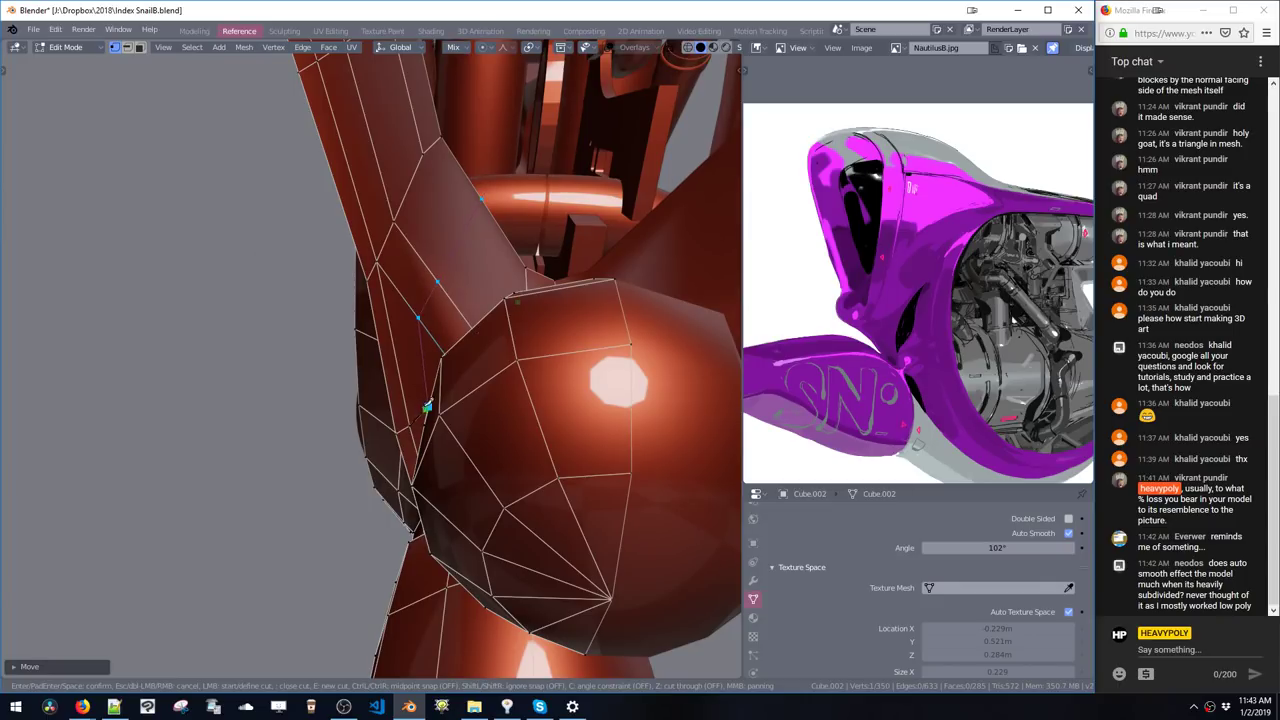
click(427, 407)
key(space)
middle_drag(427, 406, 440, 358)
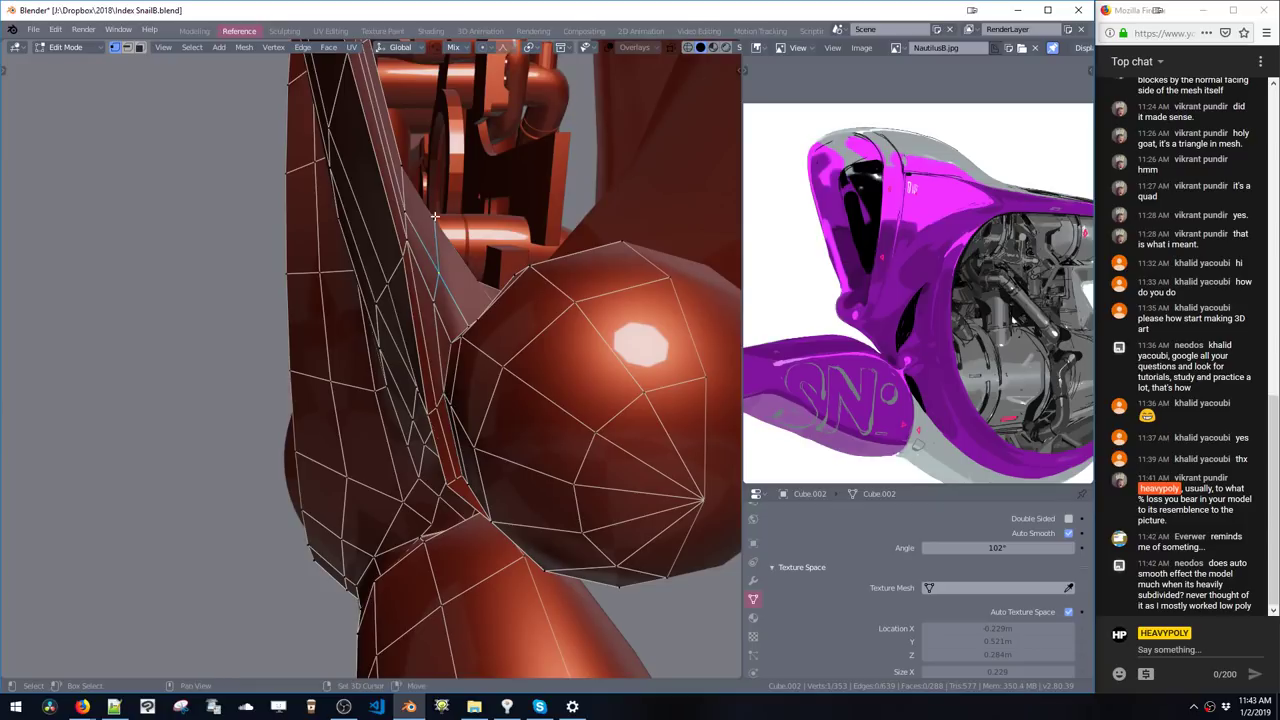
- Reposition the new cut's vertices on the inner fin to even out the edge flow above the knob
middle_drag(423, 291, 416, 296)
key(g)
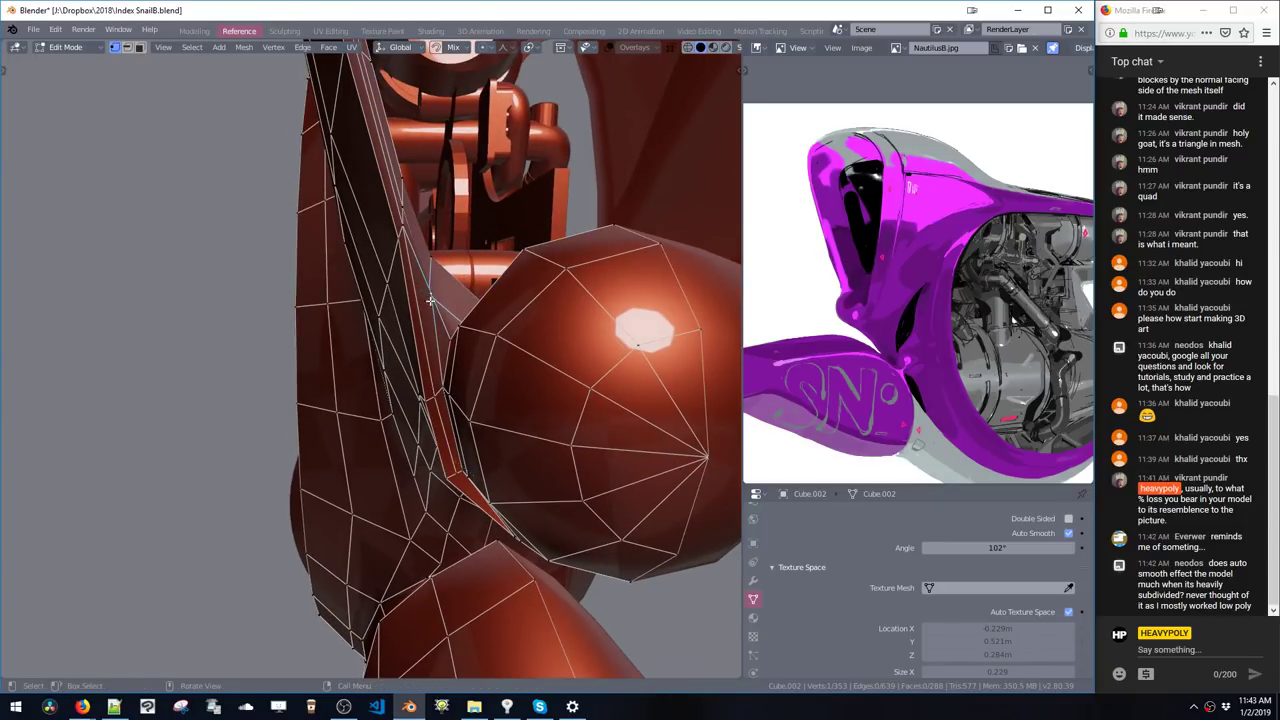
click(453, 388)
key(Tab)
middle_drag(453, 387, 438, 360)
key(g)
click(479, 493)
- Move a seam vertex beside the knob along the Y axis, check the smoothed surface, and adjust a neighbouring vertex
middle_drag(479, 493, 421, 400)
key(g)
key(y)
click(413, 438)
key(Tab)
key(Tab)
click(417, 403)
key(g)
click(483, 403)
- Inspect the smoothed knob join in Object Mode from the side and front, comparing it with the knob in the reference image
key(ctrl+space)
click(428, 521)
middle_drag(428, 521, 608, 323)
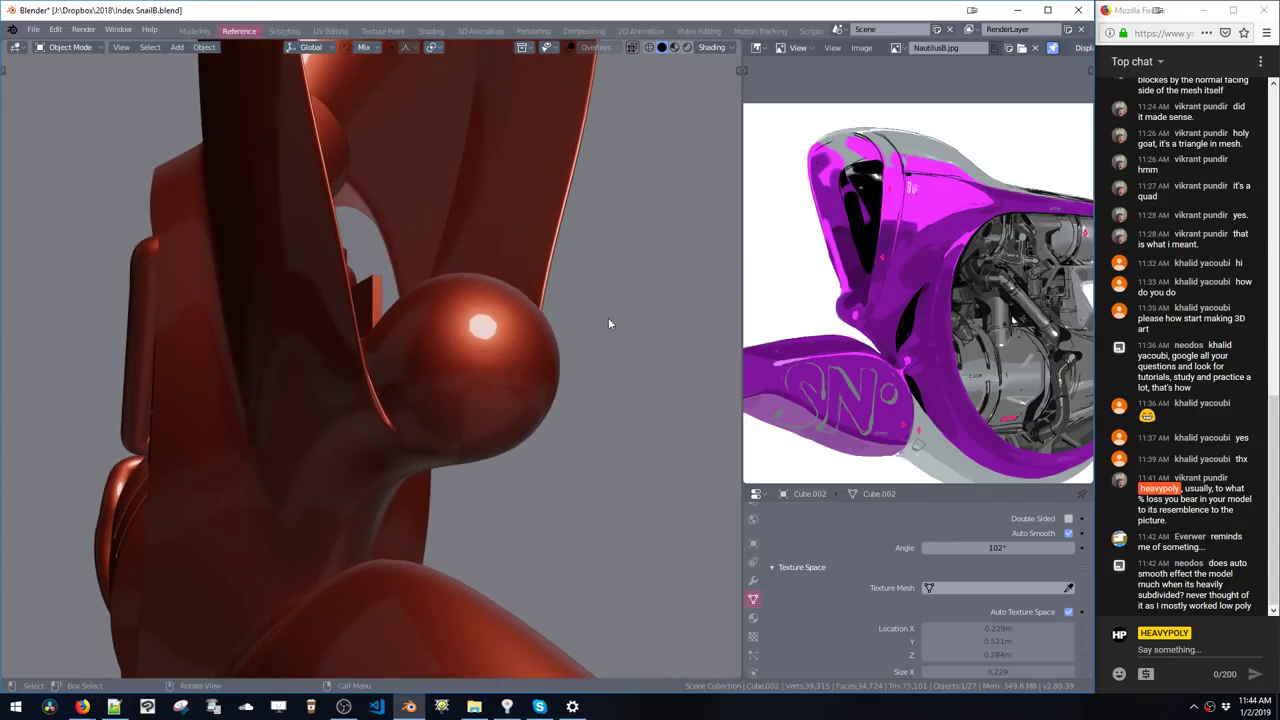
scroll(885, 304, up, 3)
middle_drag(764, 385, 849, 330)
scroll(853, 312, up, 2)
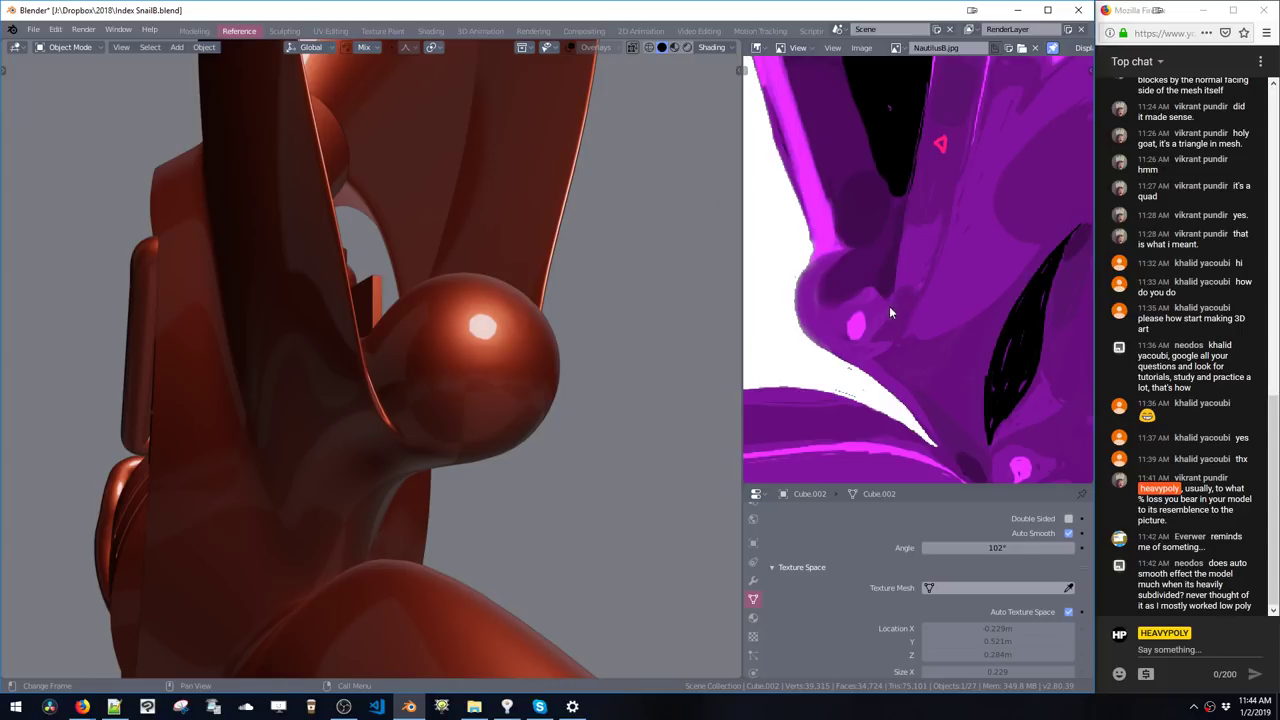
middle_drag(470, 375, 304, 352)
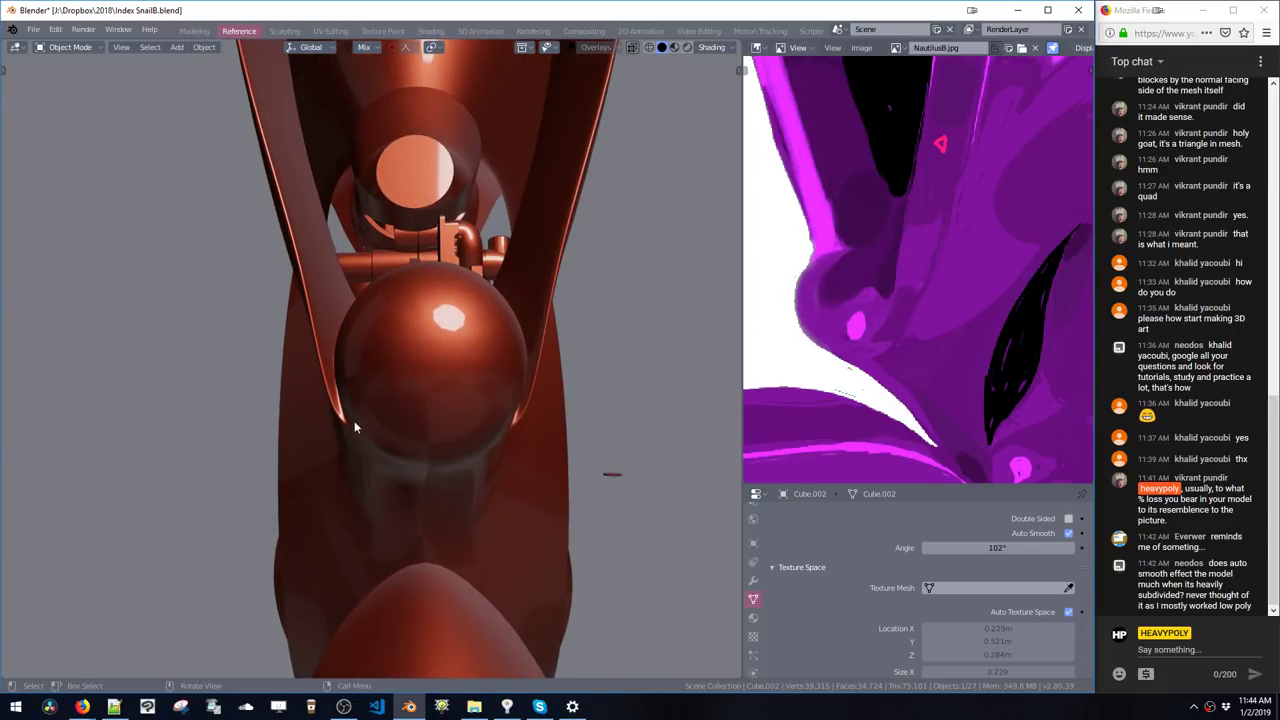
- Enter Edit Mode on the shell mesh and dissolve geometry in the crease beside the sphere
middle_drag(341, 416, 454, 364)
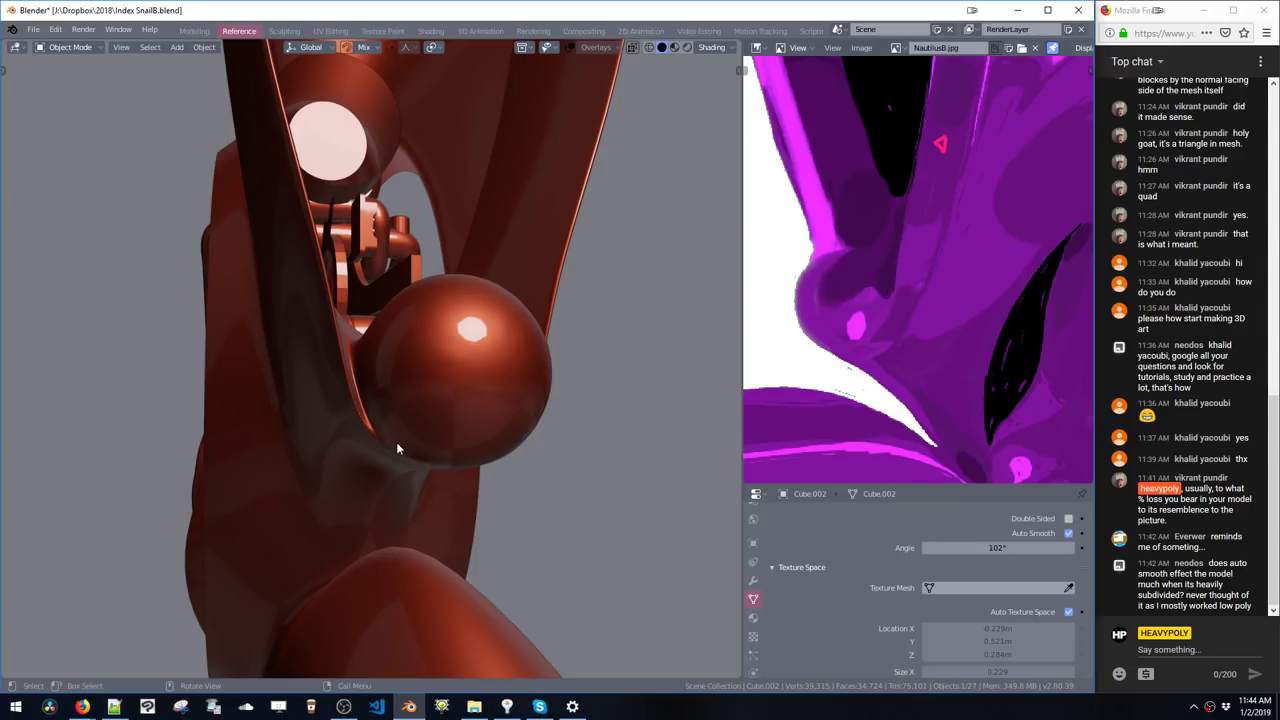
key(Tab)
key(Tab)
key(space)
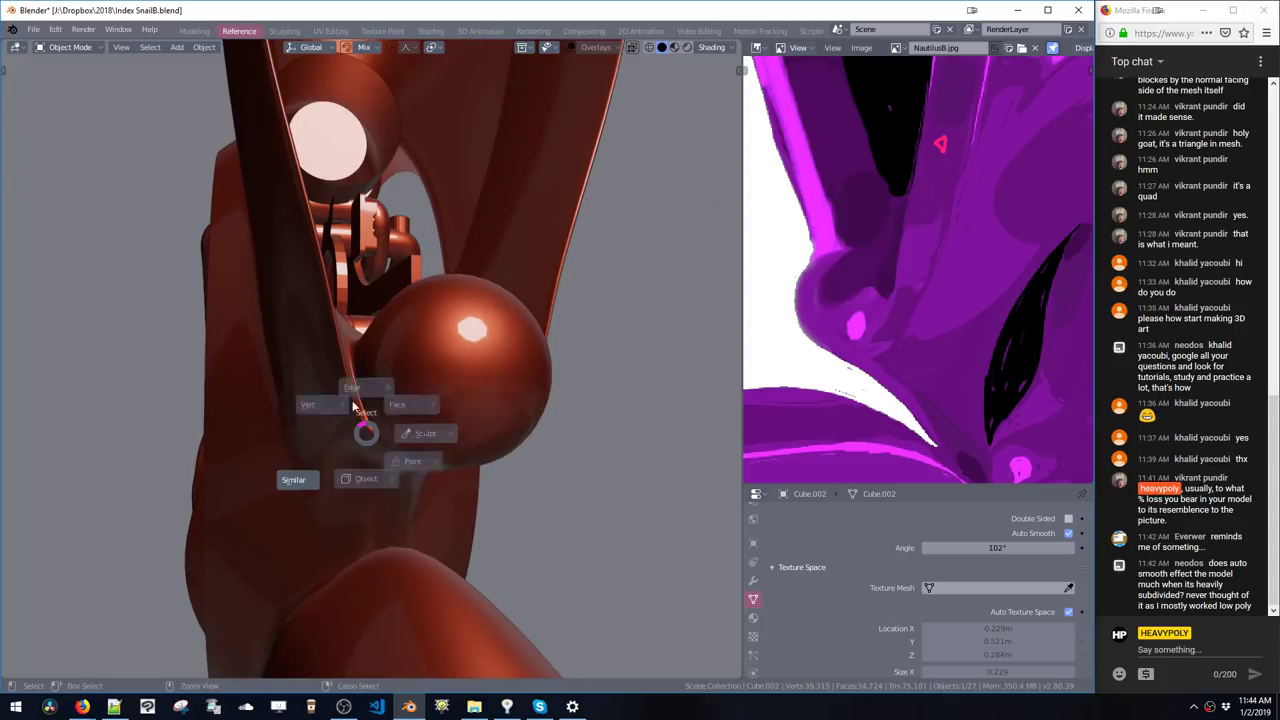
ctrl+middle_drag(363, 422, 364, 334)
key(Tab)
key(ctrl+x)
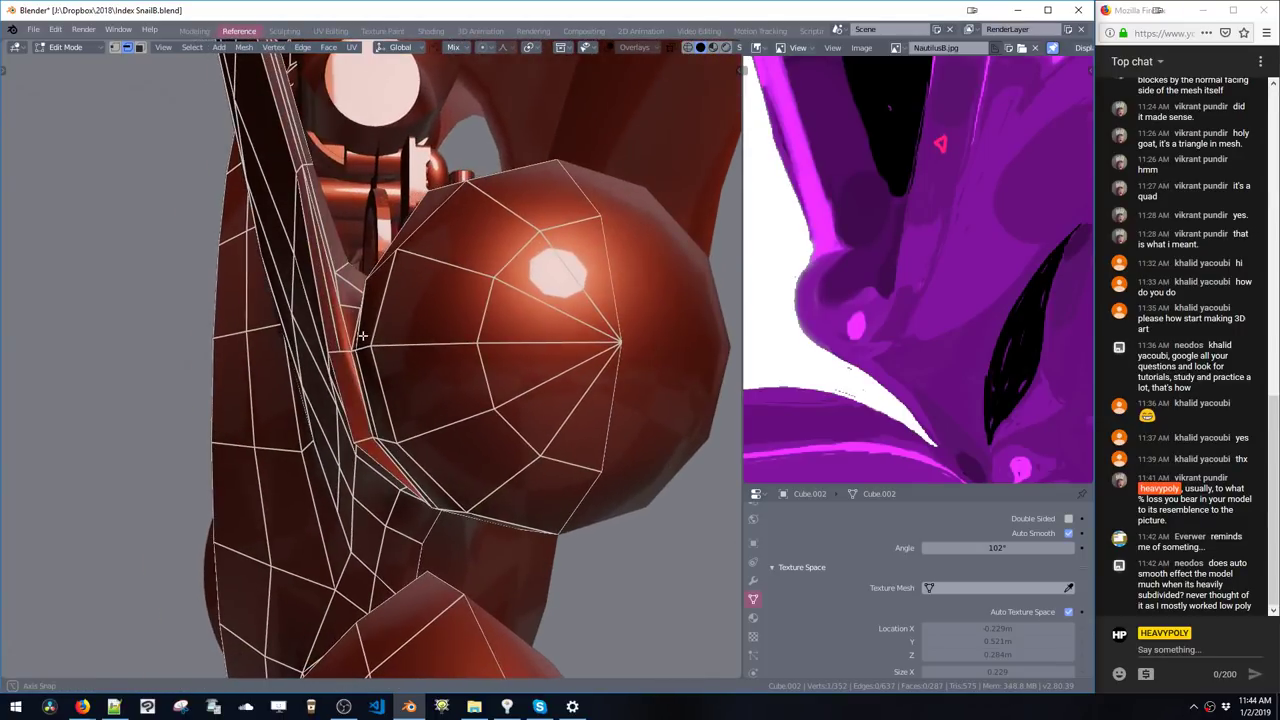
- Select the two adjoining edges where the sphere meets the shell's rim and dissolve them
key(space)
click(374, 418)
mouse_move(376, 420)
middle_down()
mouse_move(403, 379)
mouse_move(360, 388)
mouse_move(411, 339)
middle_up()
key(Tab)
key(space)
key(alt+z)
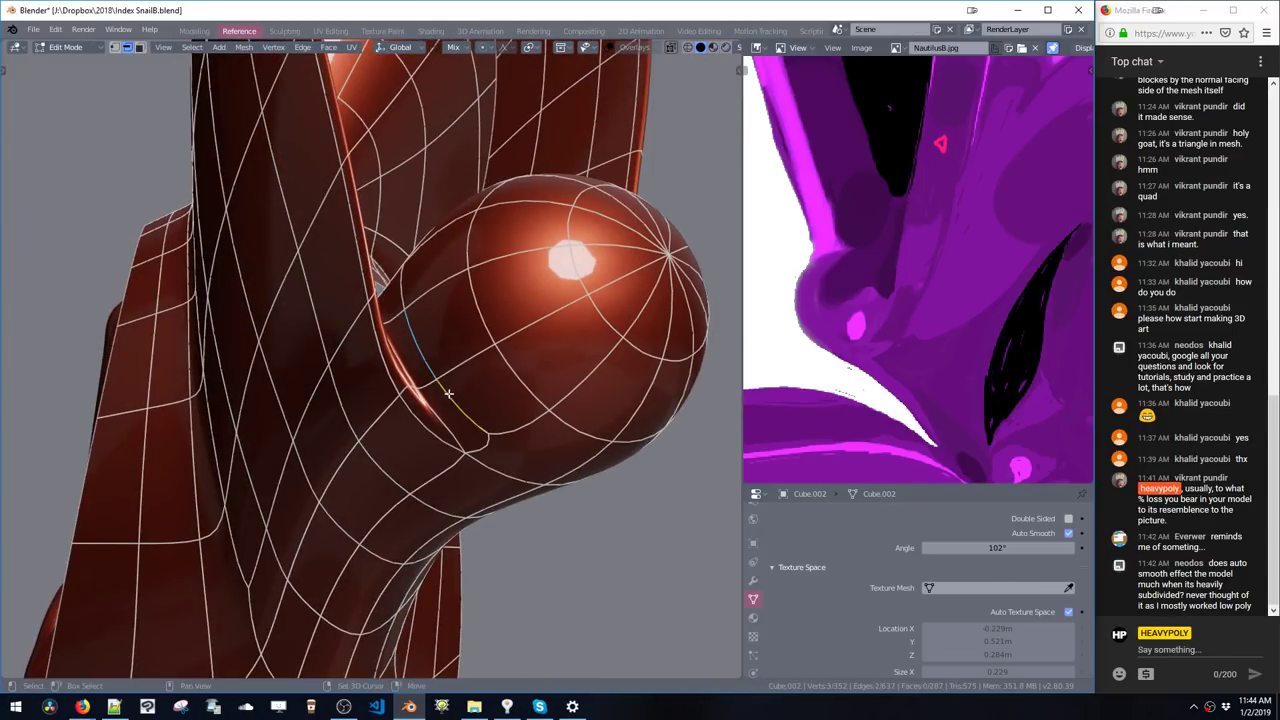
middle_drag(447, 392, 438, 472)
key(Tab)
key(Tab)
key(Tab)
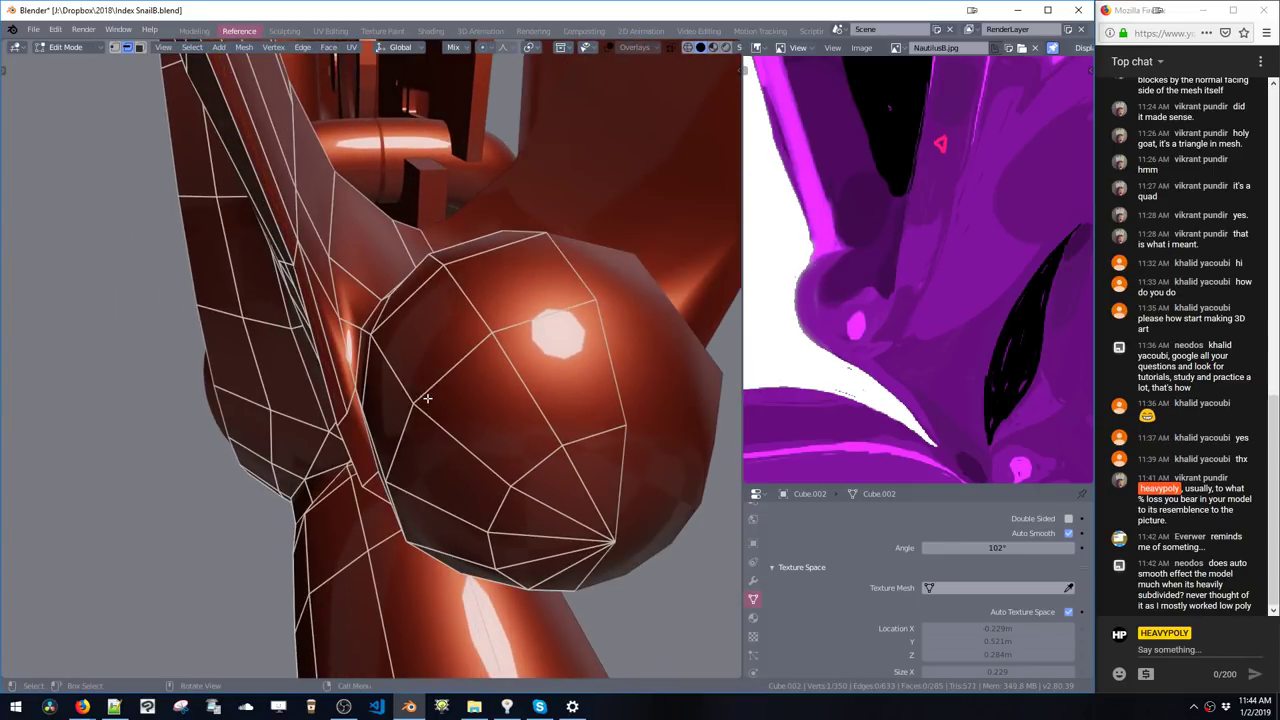
- Dissolve one more edge at the sphere's base, next to the shell's side wall
middle_drag(415, 390, 386, 423)
click(368, 385)
key(ctrl+x)
key(Tab)
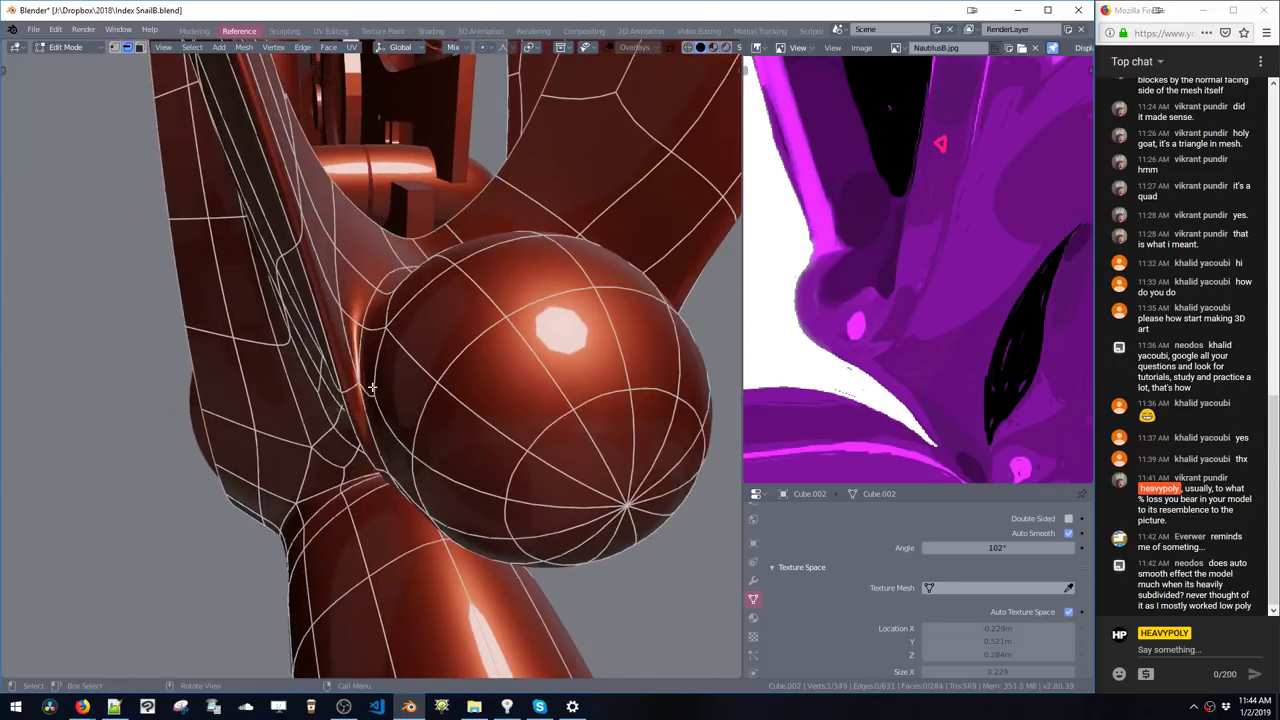
- Compare the sphere's joint with the shell in smoothed and unsmoothed display from several angles
key(space)
click(377, 405)
key(Tab)
middle_drag(386, 324, 592, 304)
key(Tab)
key(Tab)
key(space)
key(Tab)
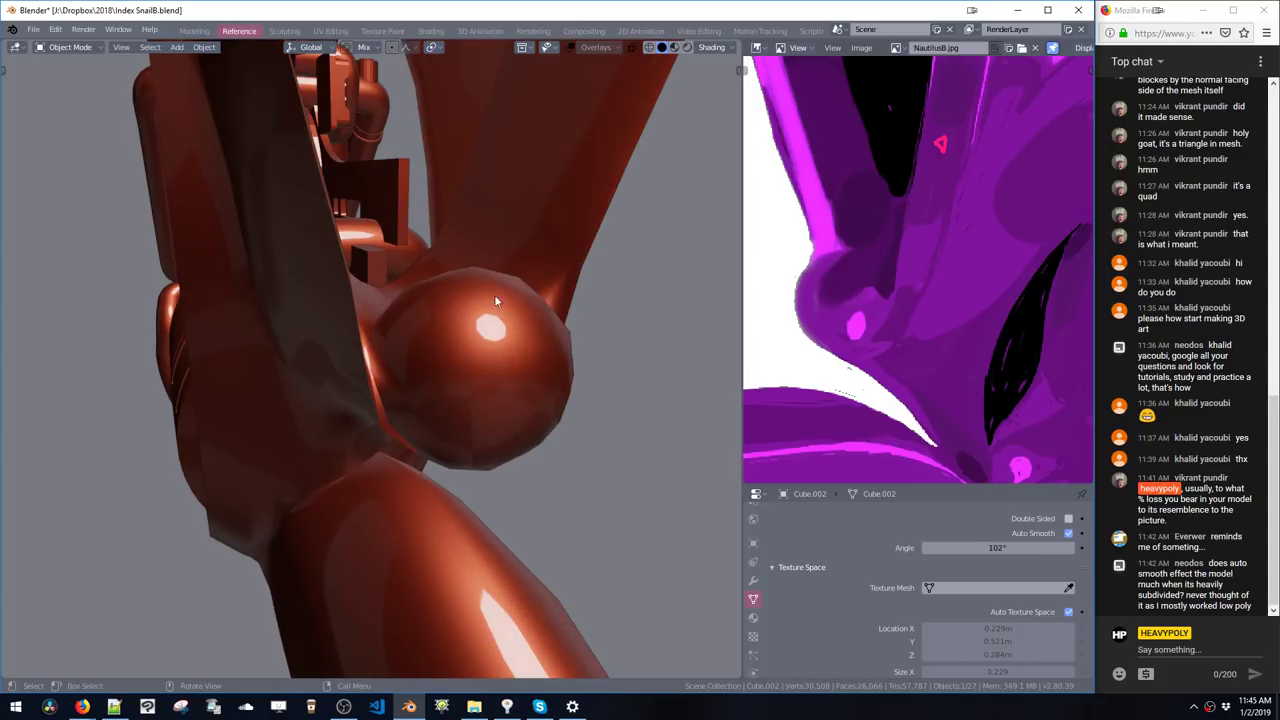
middle_drag(494, 297, 373, 309)
key(ctrl+space)
click(414, 291)
key(Tab)
key(ctrl+space)
click(306, 330)
key(Tab)
key(Tab)
- Reposition the vertices in the crease beside the sphere, including a move along the X axis
middle_drag(520, 420, 382, 368)
key(Tab)
key(g)
click(373, 446)
key(Tab)
key(g)
key(g)
key(x)
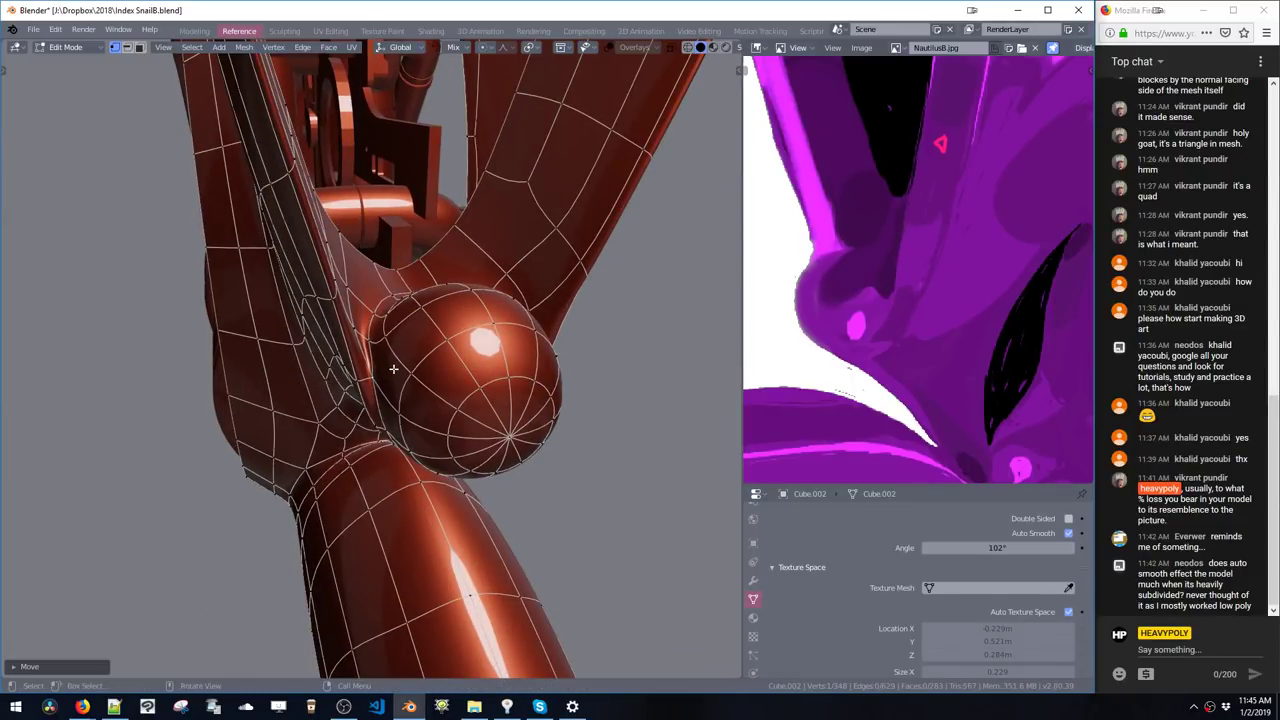
- Try to dissolve the run of edges along the crease beside the sphere
middle_drag(391, 369, 347, 284)
key(2)
click(365, 351)
key(ctrl+x)
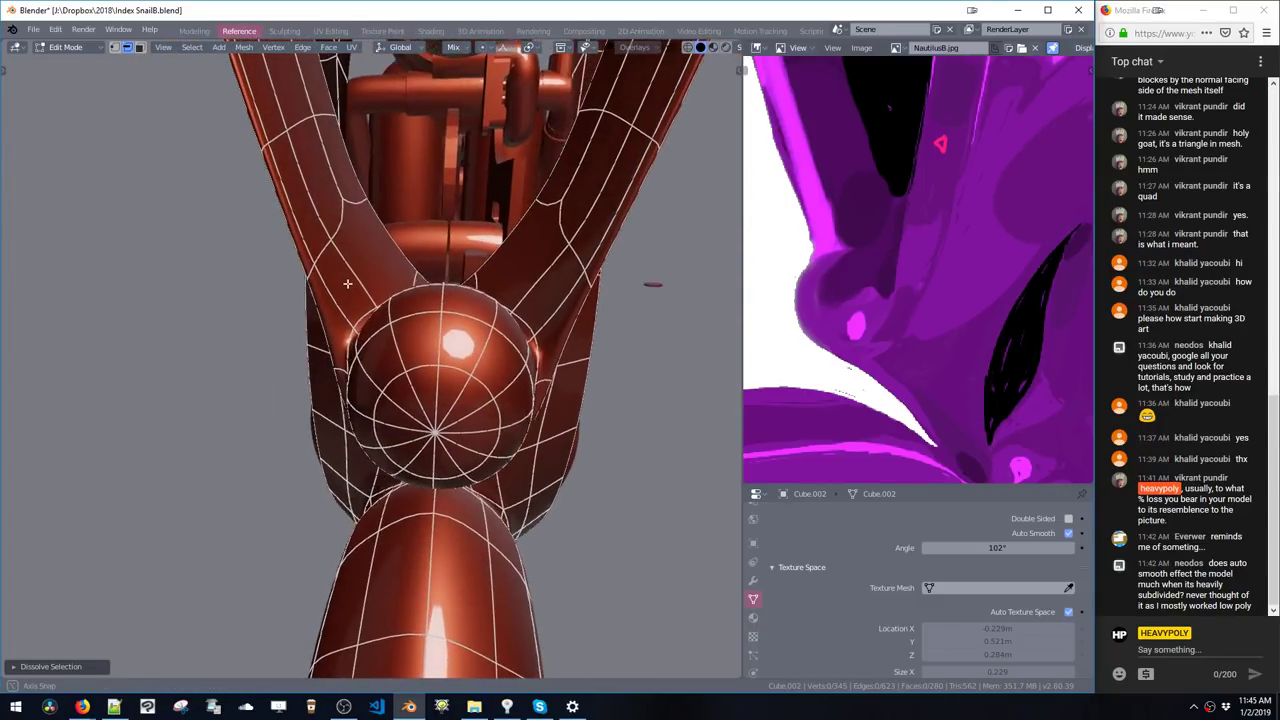
- Restore the dissolved crease edges and remove only a single edge beside the sphere
key(space)
click(357, 341)
middle_drag(358, 338, 412, 216)
key(Tab)
key(space)
click(386, 347)
key(Tab)
middle_drag(401, 300, 359, 332)
key(ctrl+0)
drag(362, 355, 362, 356)
mouse_move(362, 356)
middle_down()
mouse_move(390, 368)
mouse_move(365, 395)
mouse_move(390, 400)
mouse_move(377, 392)
mouse_move(387, 352)
mouse_move(363, 397)
mouse_move(363, 369)
middle_up()
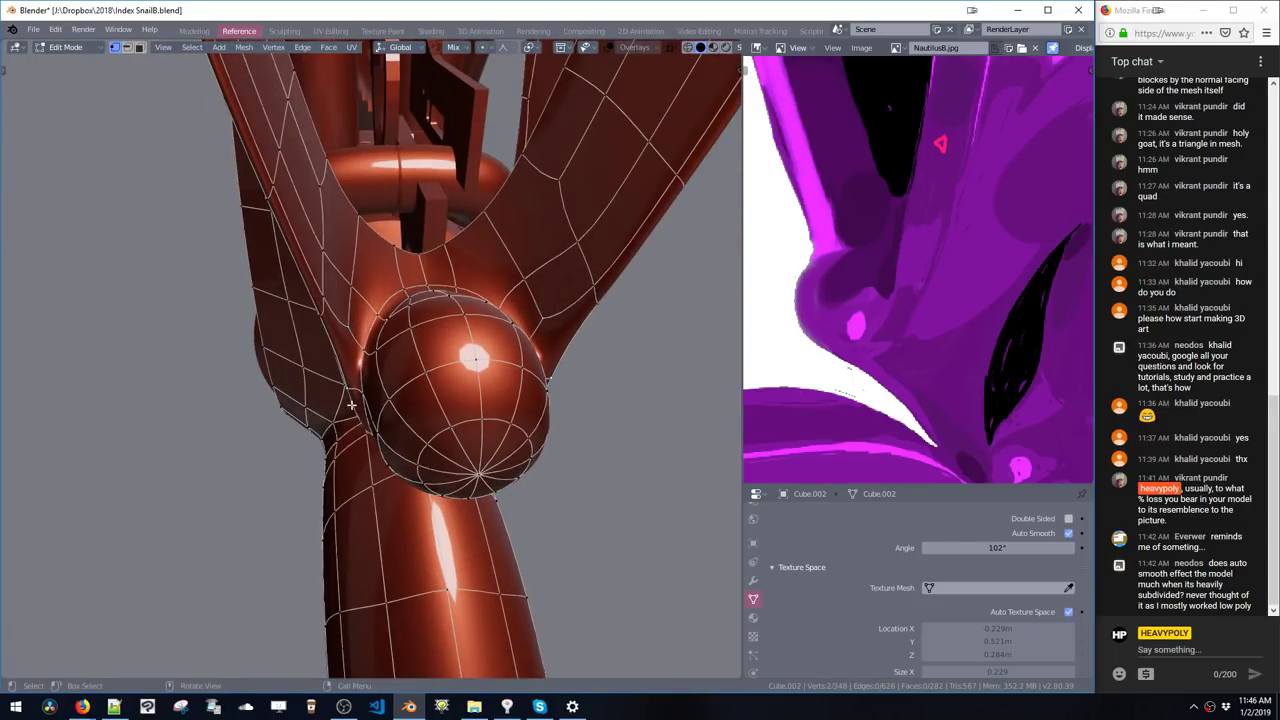
- Connect the two selected vertices beside the sphere with a new edge
middle_drag(359, 390, 358, 305)
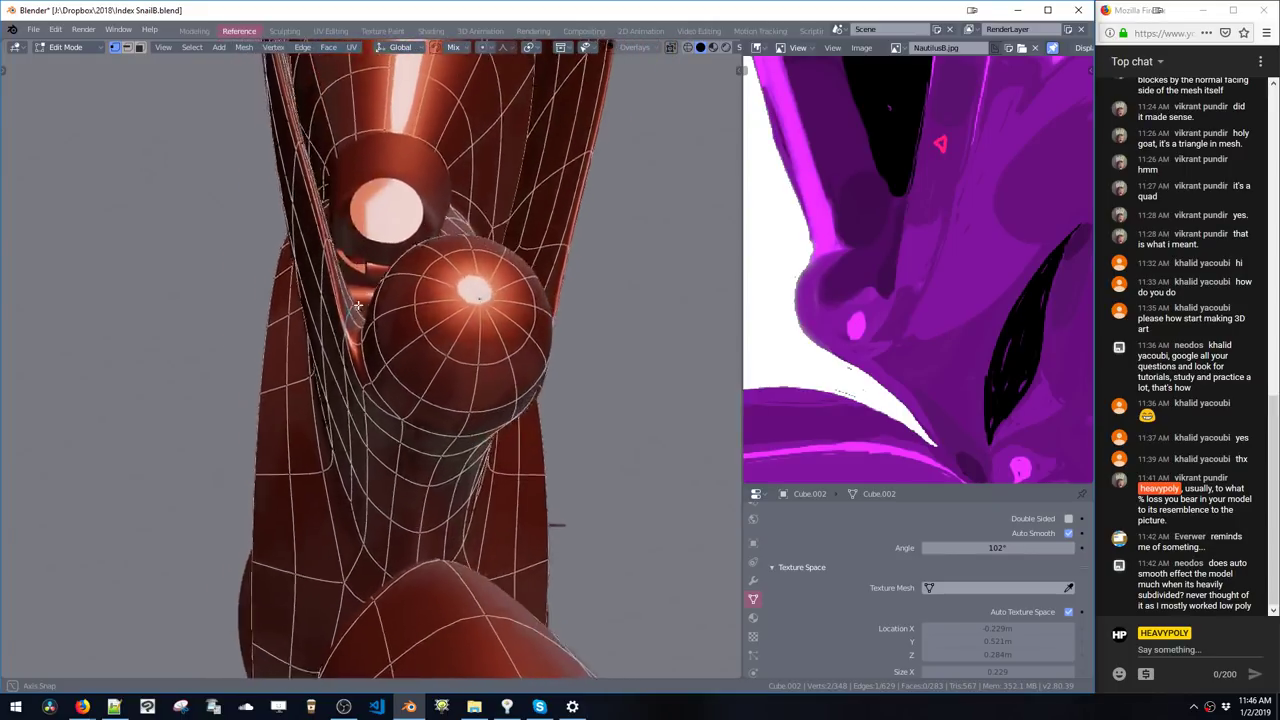
mouse_move(378, 350)
middle_down()
mouse_move(395, 357)
mouse_move(354, 420)
mouse_move(374, 360)
middle_up()
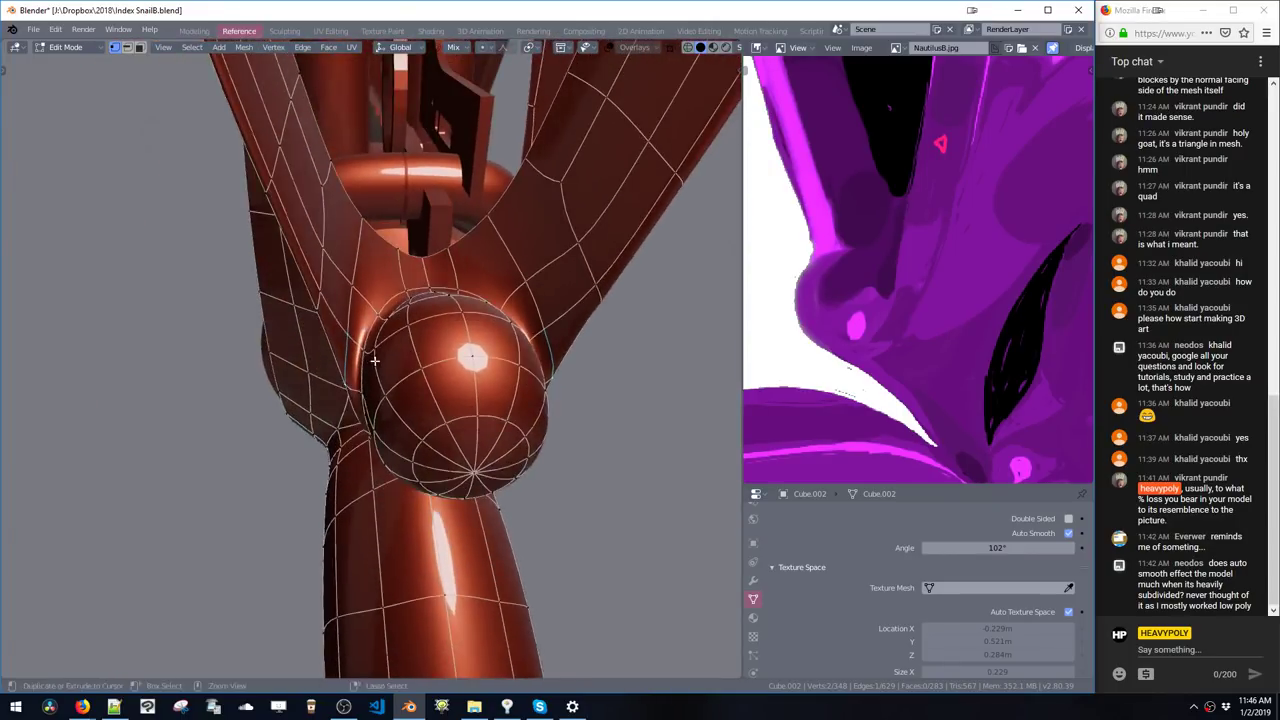
middle_drag(389, 315, 397, 289)
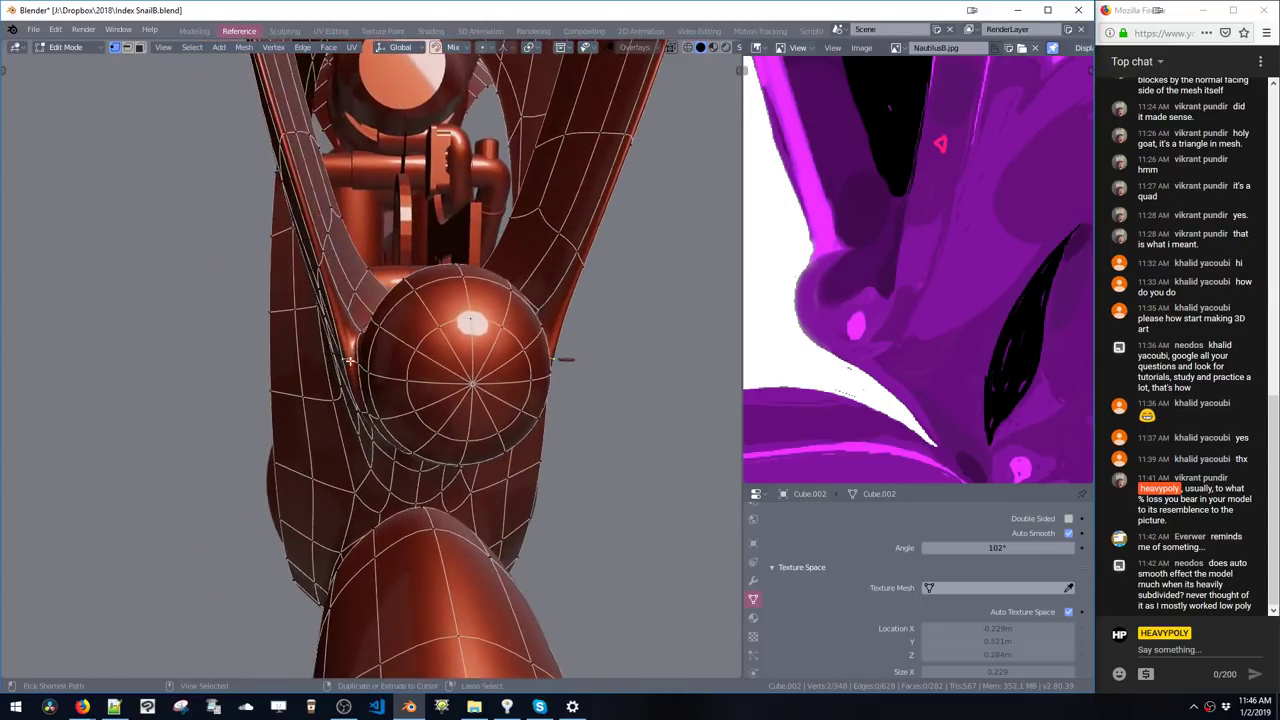
middle_drag(365, 317, 361, 340)
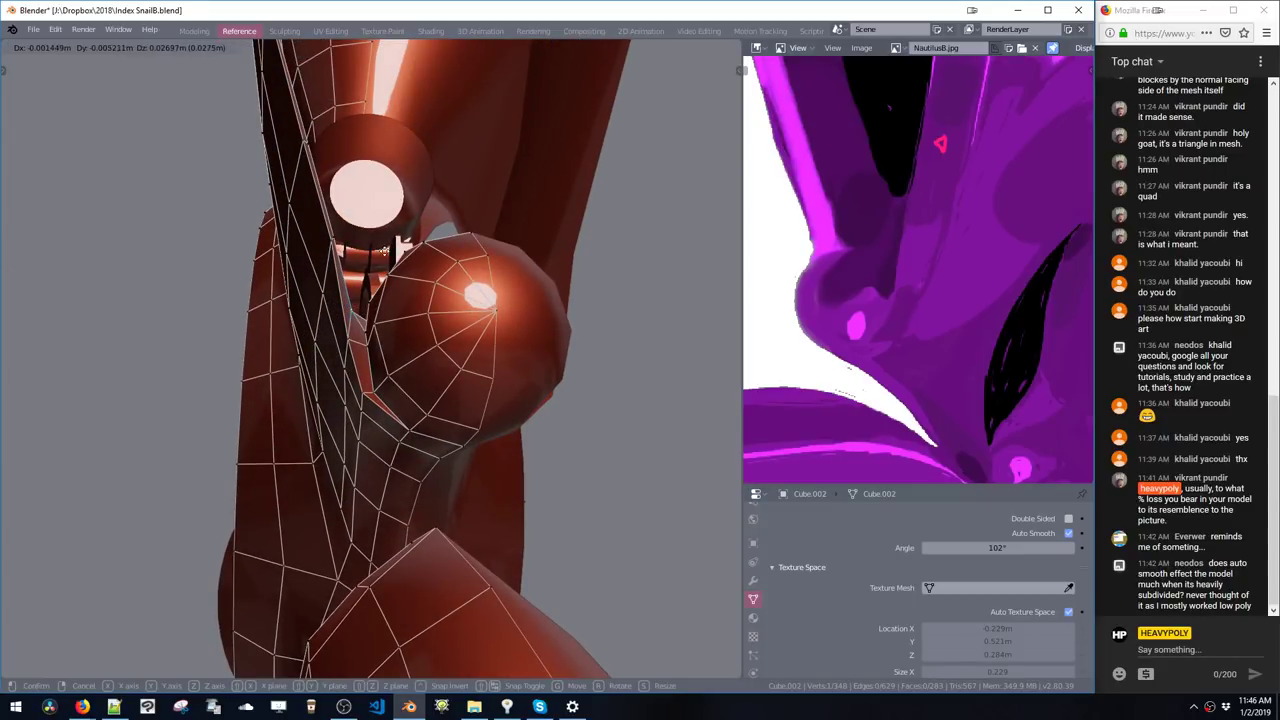
- Move the crease vertex beside the sphere, adjusting its height along the global Z axis
click(371, 299)
middle_drag(371, 299, 394, 285)
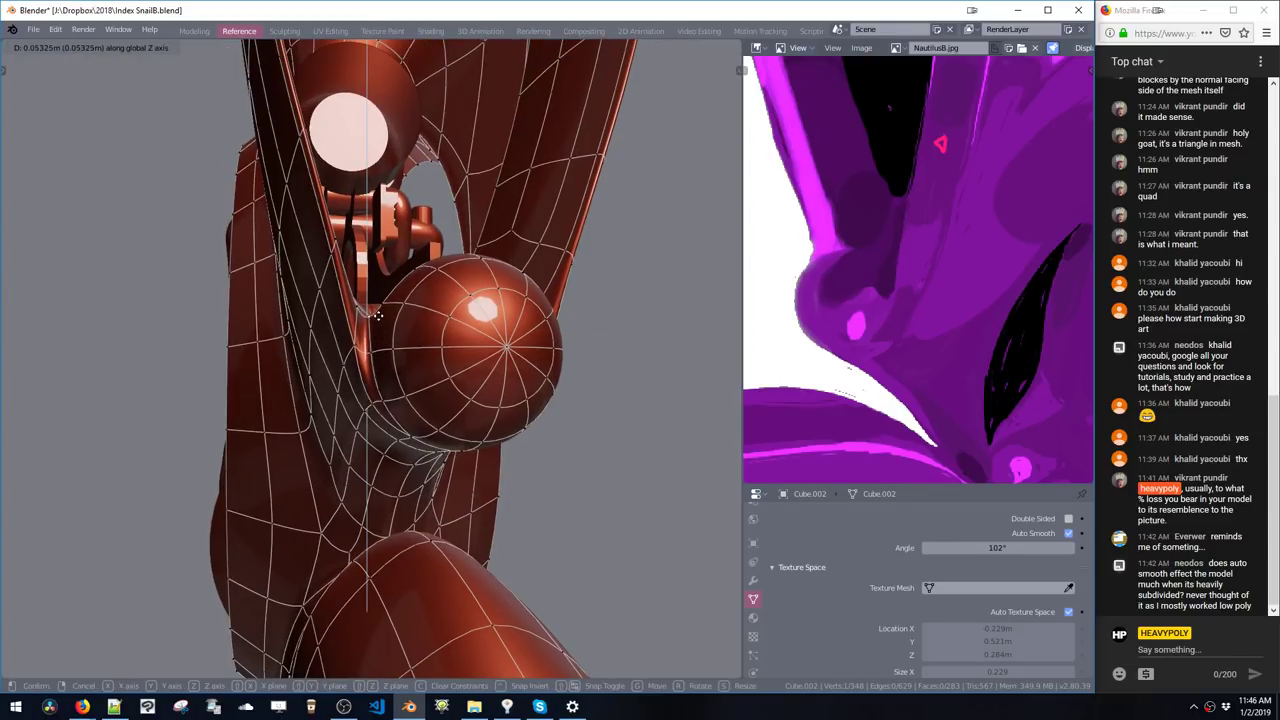
middle_drag(393, 313, 409, 272)
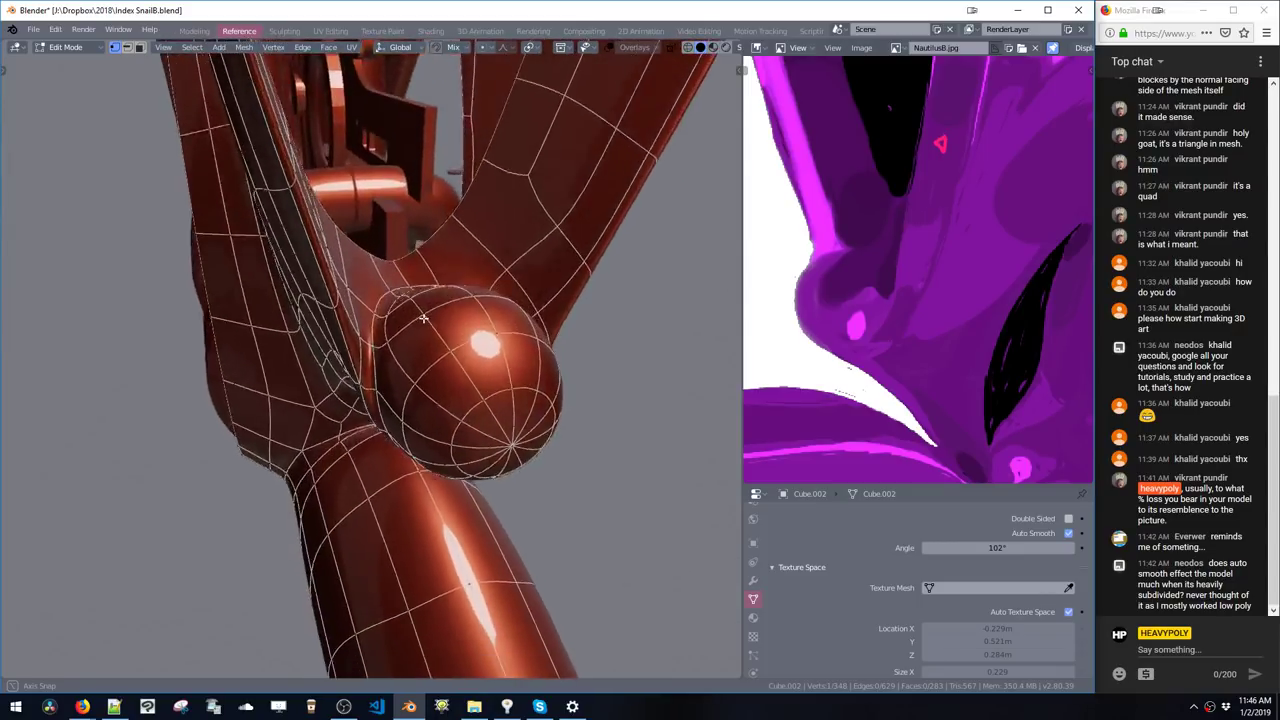
middle_drag(423, 318, 369, 390)
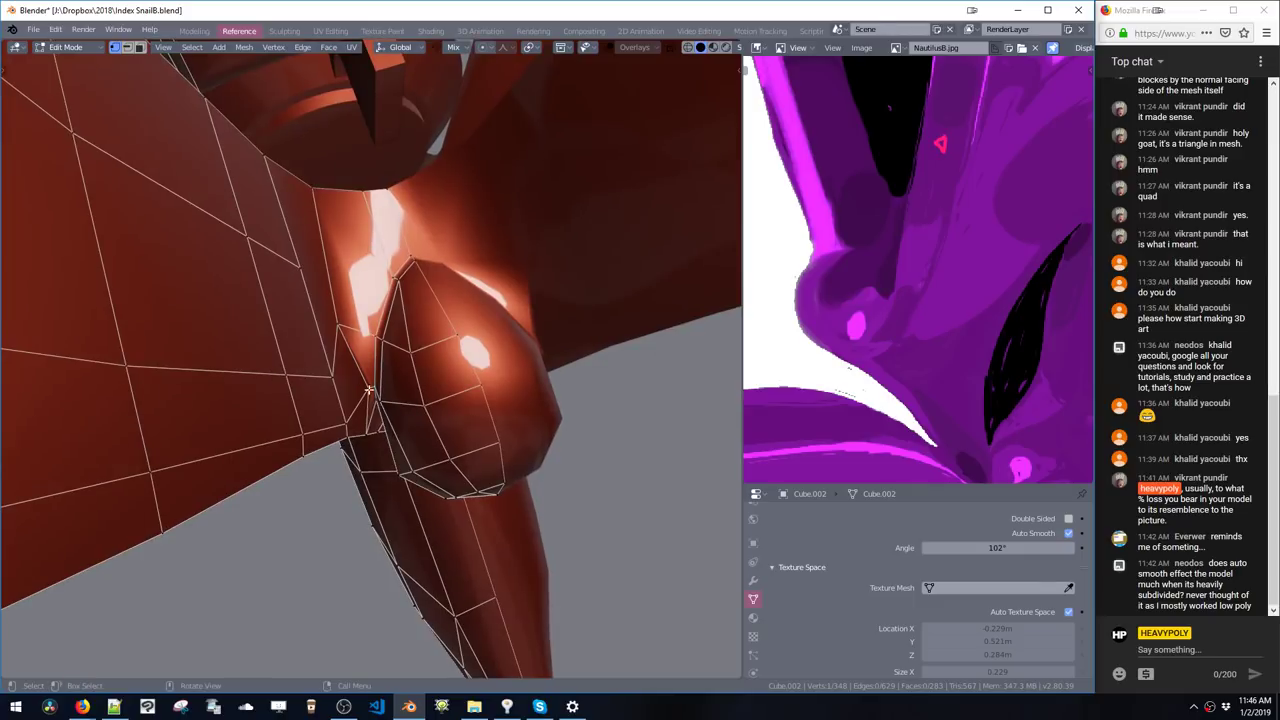
drag(370, 391, 367, 395)
key(ctrl+z)
- Switch to edge selection on the unsmoothed mesh and slide the edge just above the sphere away from it
middle_drag(386, 317, 378, 333)
key(Tab)
key(space)
click(389, 262)
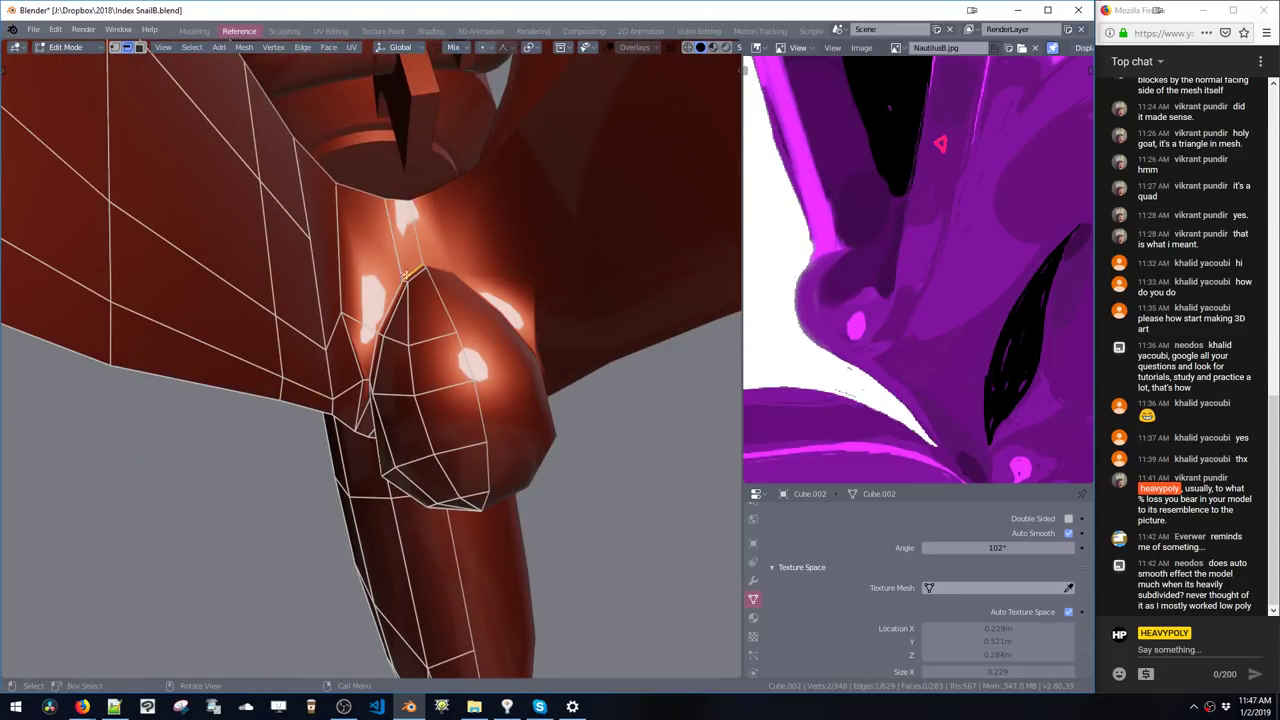
key(g)
key(g)
click(395, 270)
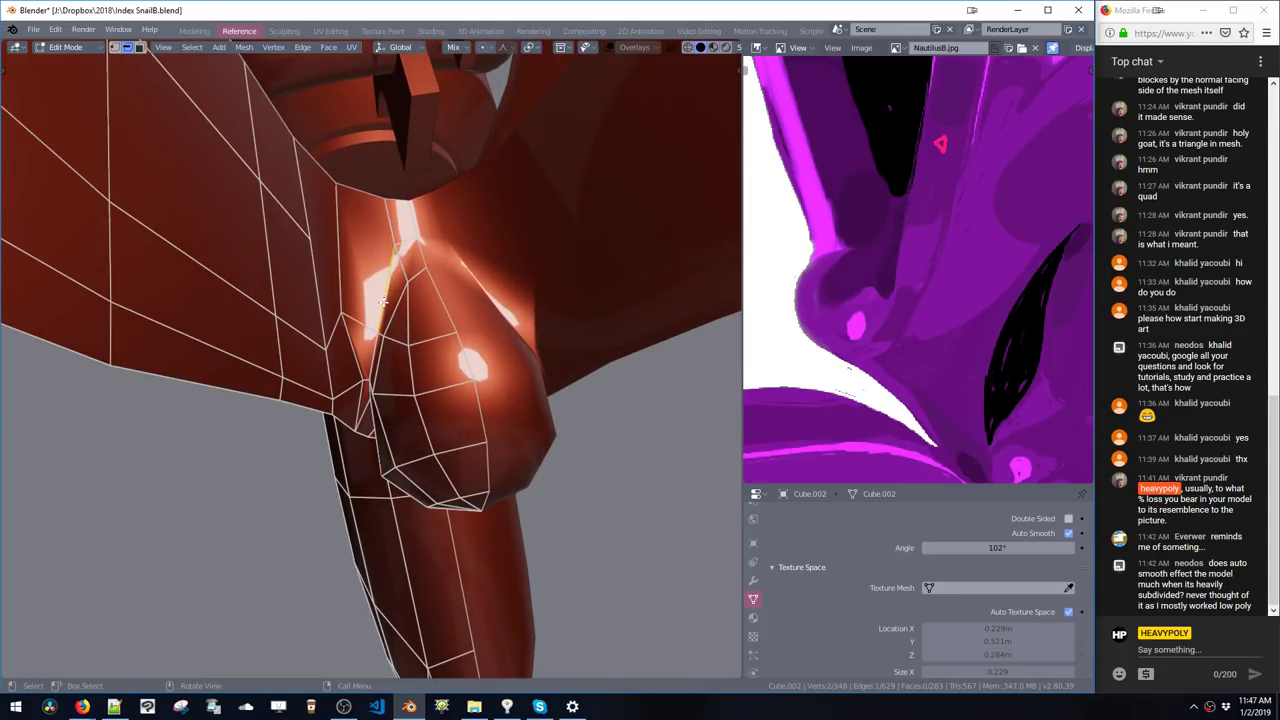
- Examine the whole smoothed snail model from several sides, checking how the shell blends into the sphere
middle_drag(385, 307, 309, 297)
key(Tab)
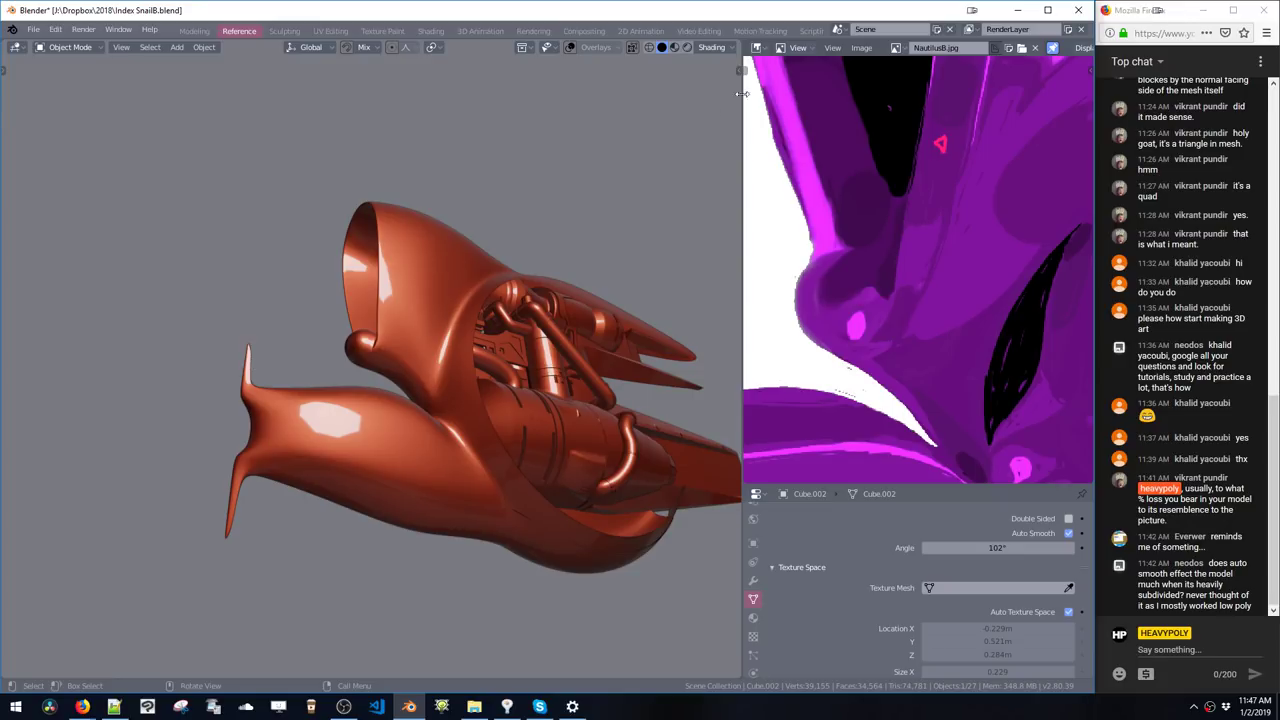
middle_drag(428, 388, 398, 354)
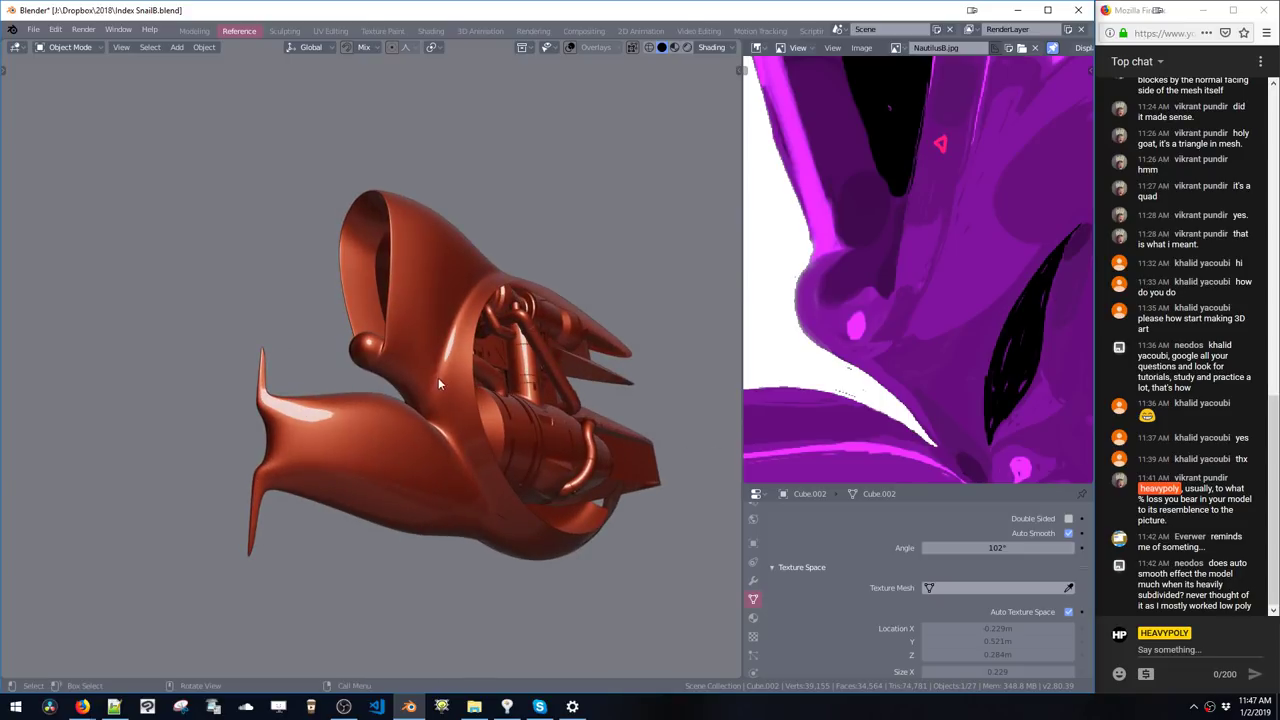
middle_drag(278, 461, 406, 471)
scroll(440, 387, up, 2)
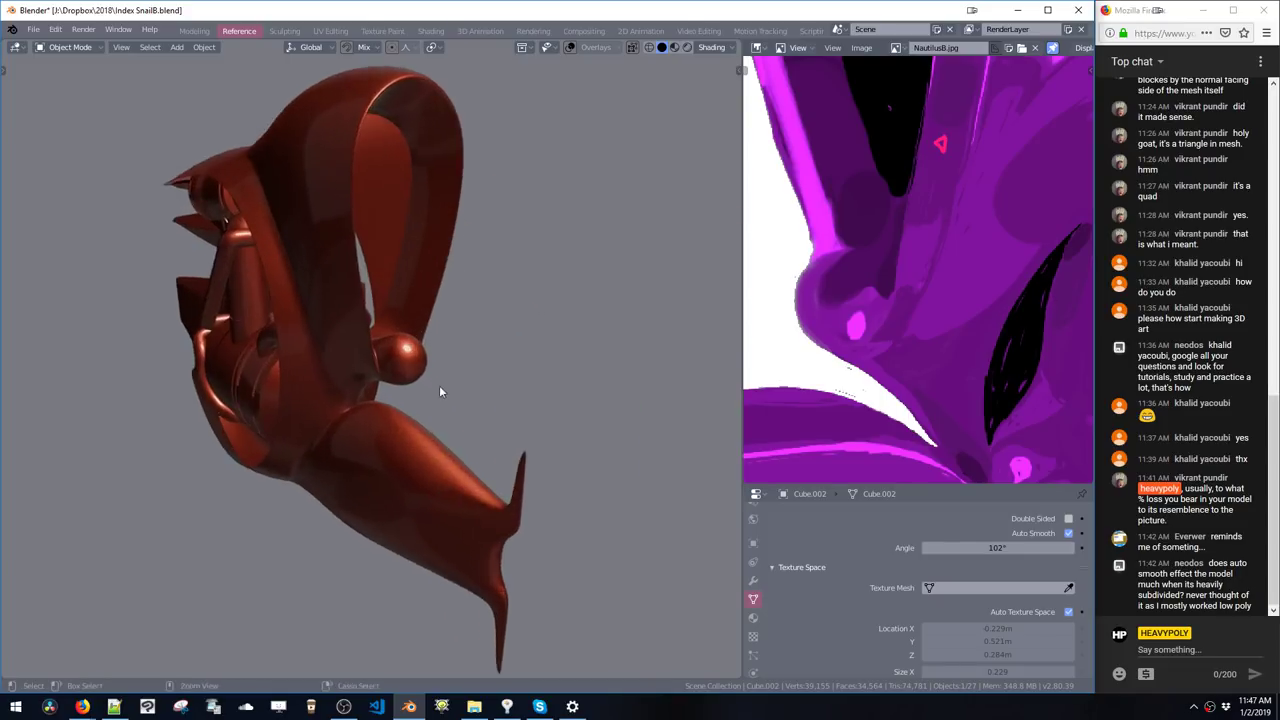
middle_drag(440, 387, 384, 412)
scroll(400, 372, up, 2)
- Try to dissolve the edge between the sphere and the shell's inner rim
key(Tab)
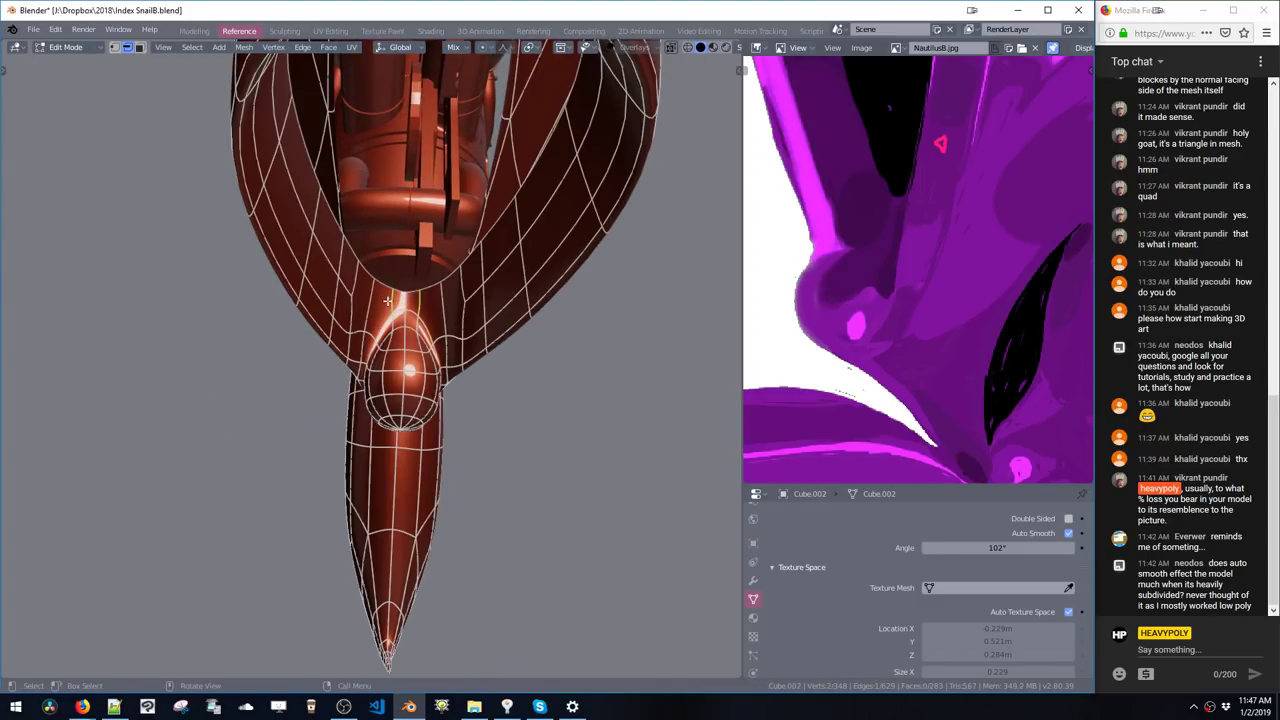
key(ctrl+x)
middle_drag(412, 304, 446, 313)
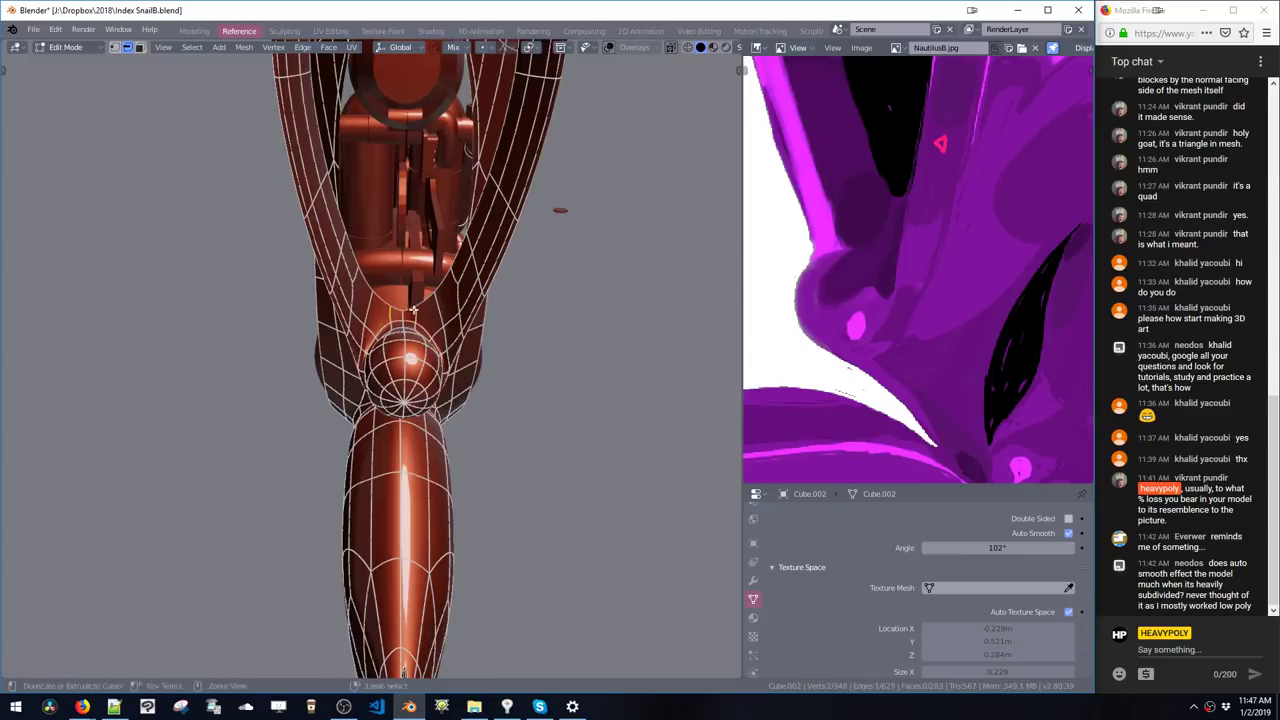
key(Tab)
scroll(414, 257, up, 2)
scroll(414, 257, up, 2)
key(Tab)
click(415, 366)
mouse_move(474, 299)
middle_down()
mouse_move(428, 294)
mouse_move(479, 302)
mouse_move(450, 298)
middle_up()
key(space)
- Move the selected geometry above the sphere along the X axis and adjust its height along Z
middle_drag(453, 233, 393, 313)
click(396, 315)
key(g)
key(x)
click(371, 322)
key(g)
key(z)
click(354, 307)
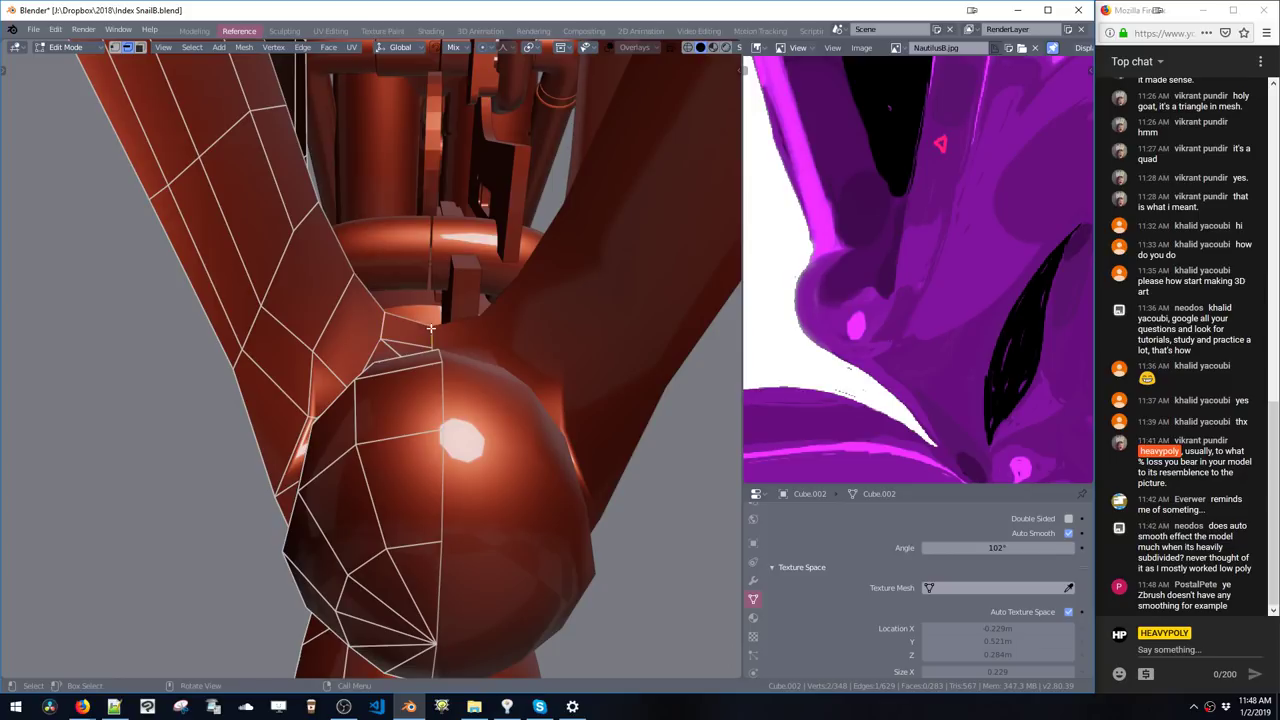
- Try moving the inner rim vertex above the sphere along X and Z, and undo both moves
key(1)
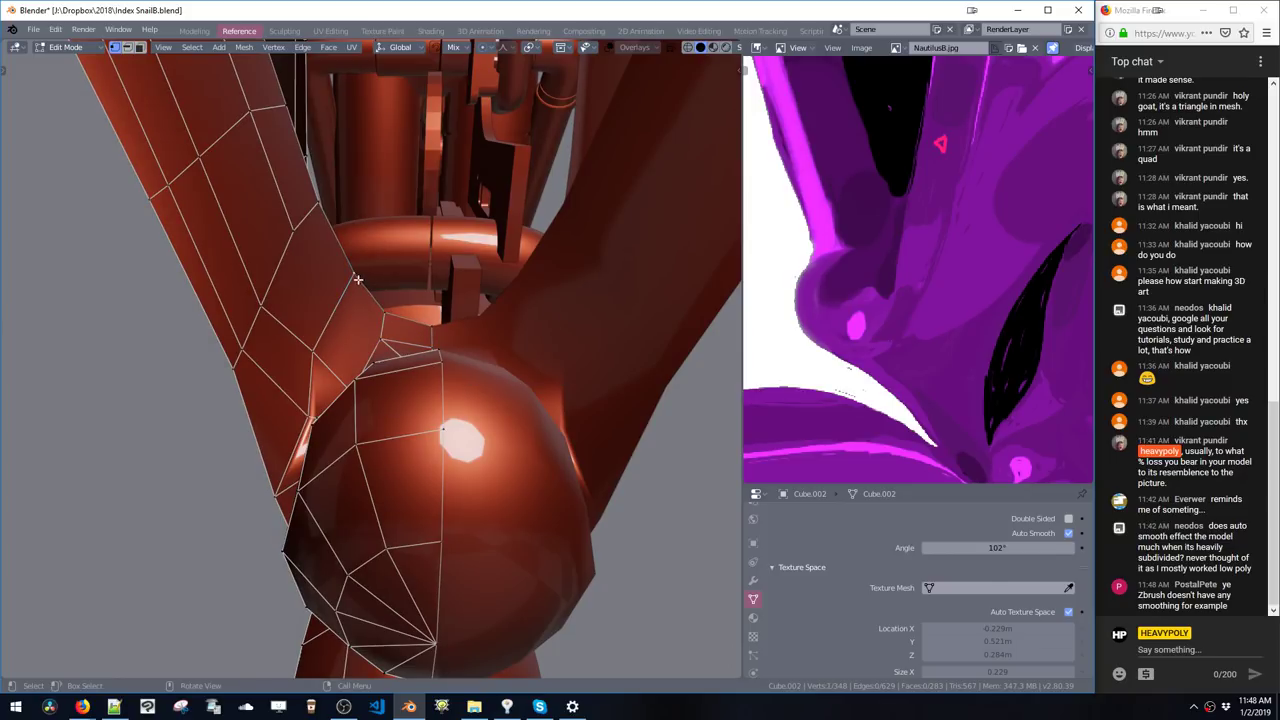
key(g)
key(x)
click(415, 318)
key(g)
key(z)
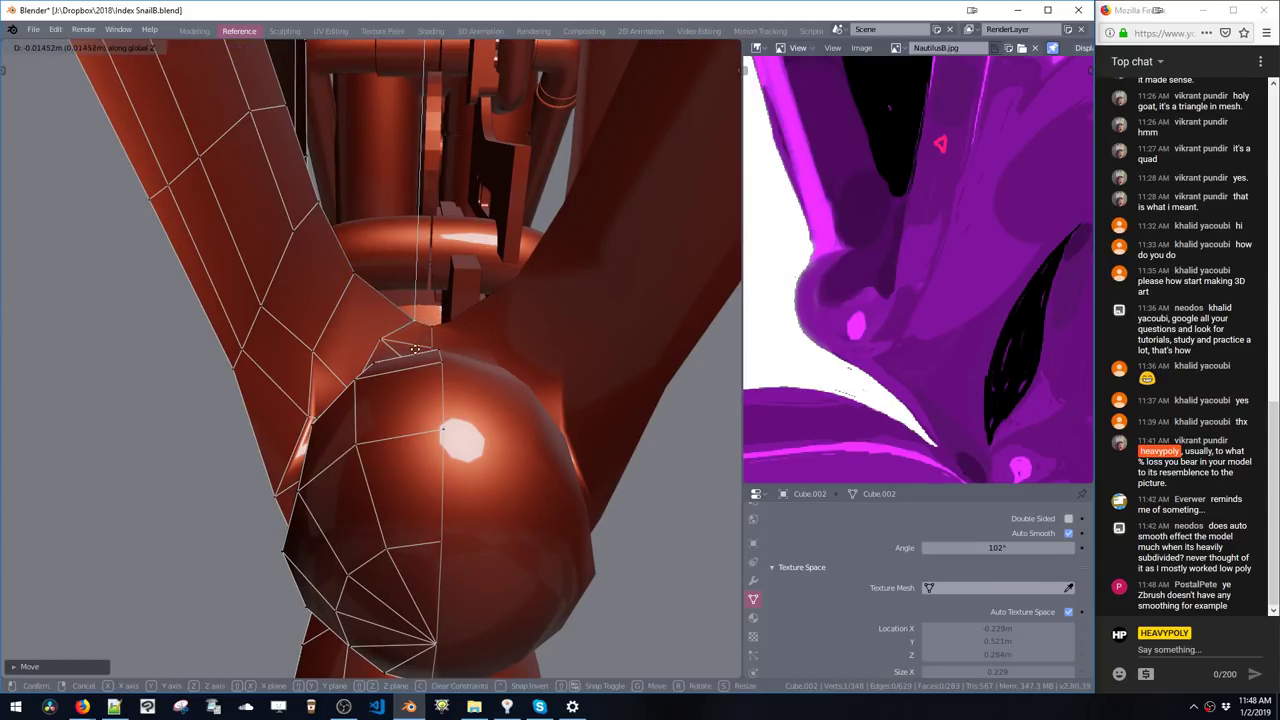
click(415, 332)
key(ctrl+z)
key(ctrl+z)
- Examine the smoothed transition between the shell and the sphere from the front and the side
key(Tab)
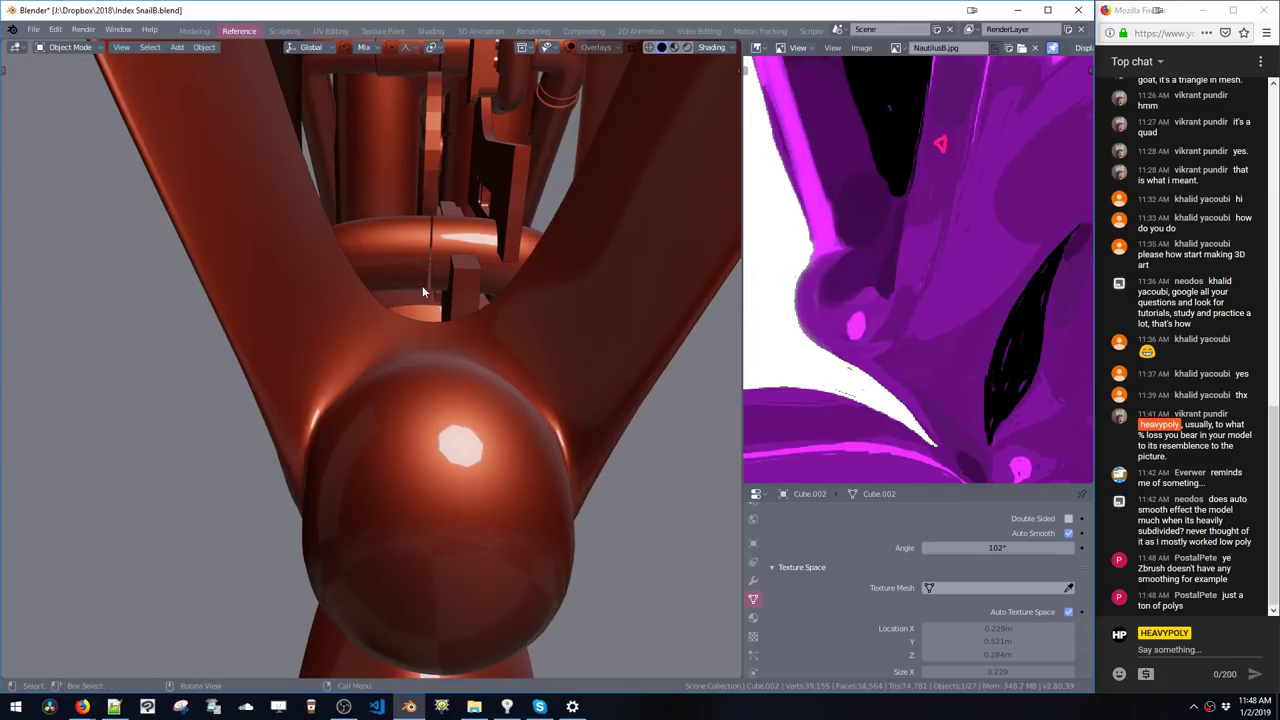
mouse_move(422, 286)
middle_down()
mouse_move(404, 298)
mouse_move(411, 308)
middle_up()
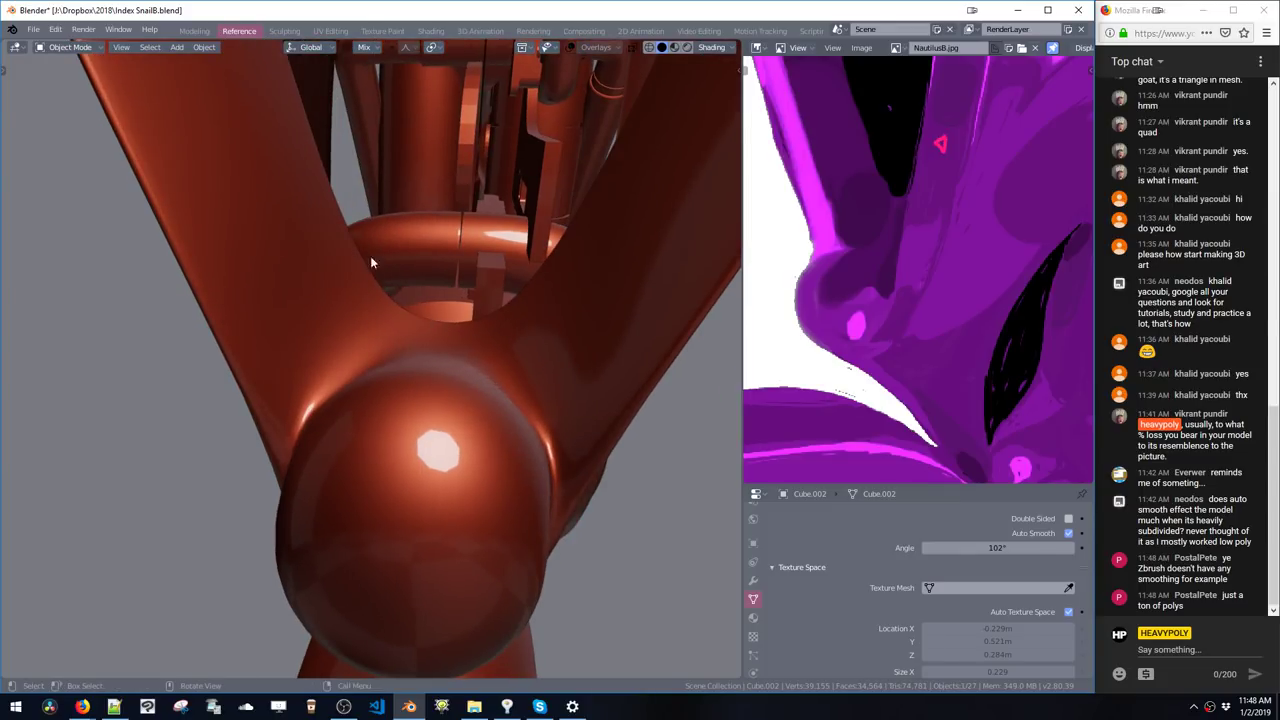
middle_drag(373, 261, 368, 354)
key(space)
key(space)
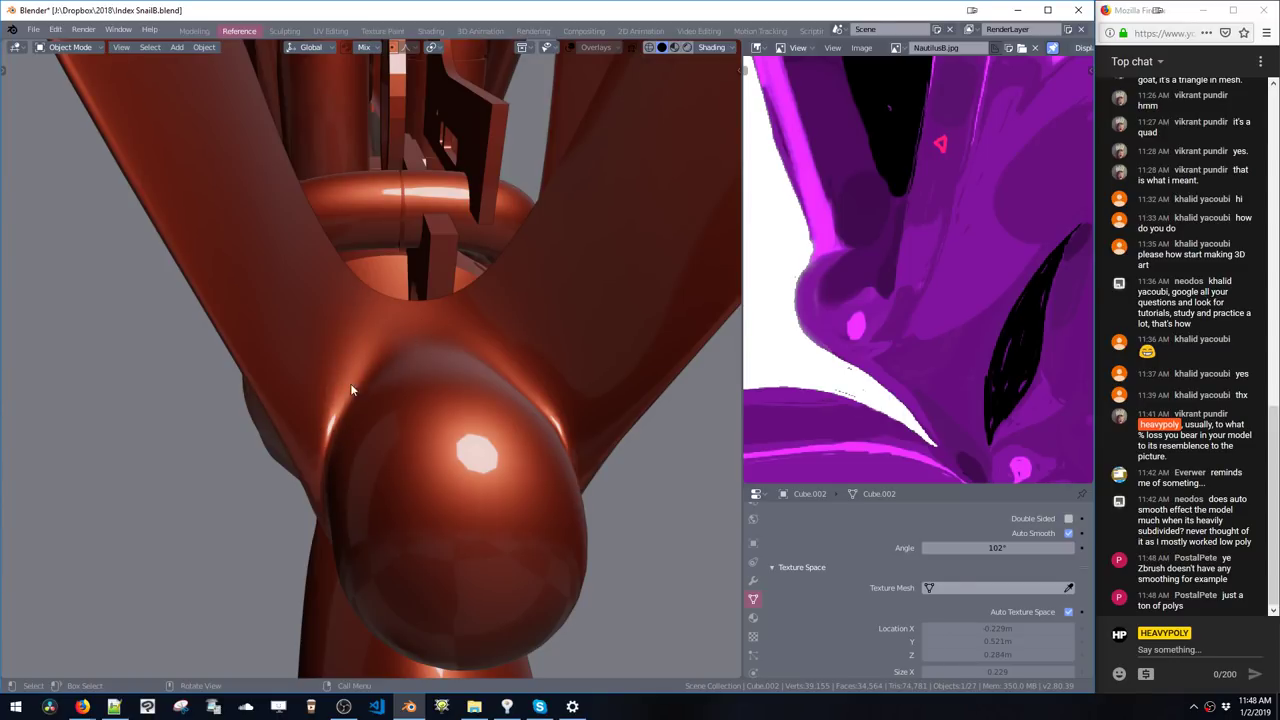
middle_drag(350, 390, 486, 308)
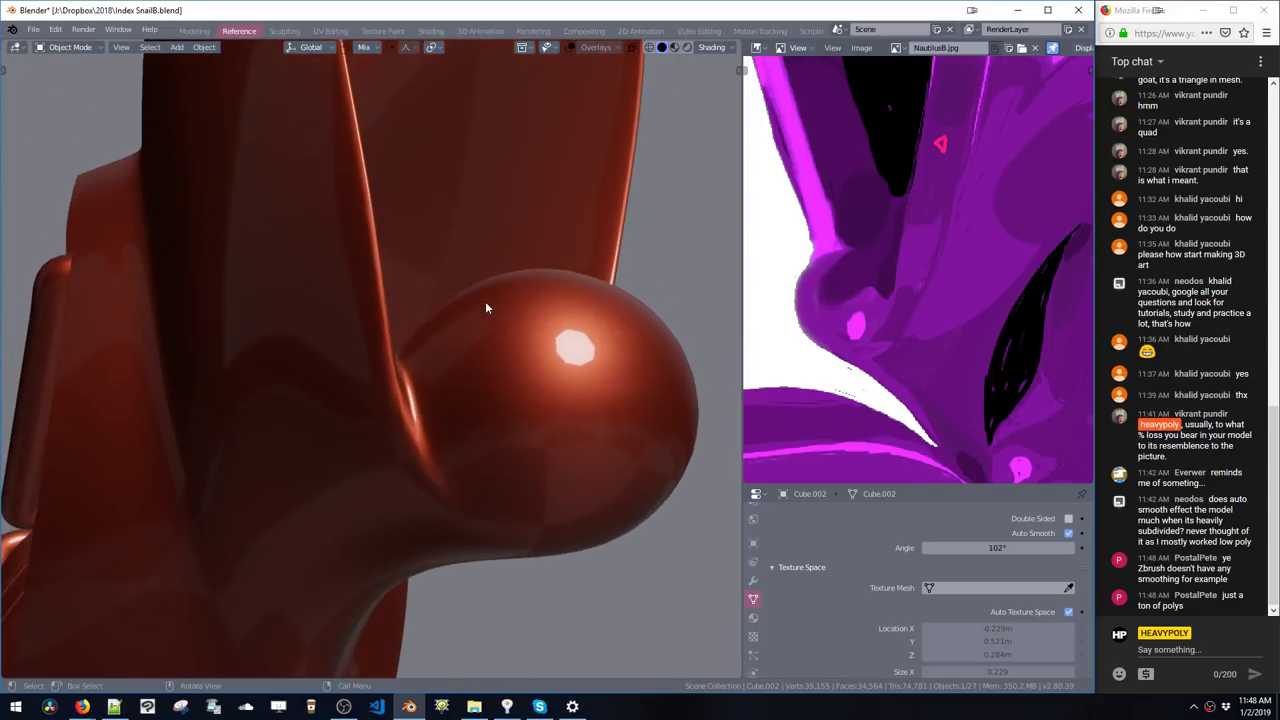
key(ctrl+z)
key(ctrl+shift+z)
- Shift a point on the shell's side surface slightly behind the sphere and check the smoothed result
key(space)
mouse_move(430, 432)
middle_down()
mouse_move(424, 357)
mouse_move(380, 440)
mouse_move(379, 321)
mouse_move(357, 331)
mouse_move(385, 390)
mouse_move(306, 371)
mouse_move(400, 374)
mouse_move(405, 400)
mouse_move(438, 366)
mouse_move(498, 358)
mouse_move(492, 322)
mouse_move(471, 332)
mouse_move(437, 225)
mouse_move(394, 240)
mouse_move(363, 214)
mouse_move(465, 222)
middle_up()
click(304, 370)
key(g)
click(314, 370)
key(Tab)
key(Tab)
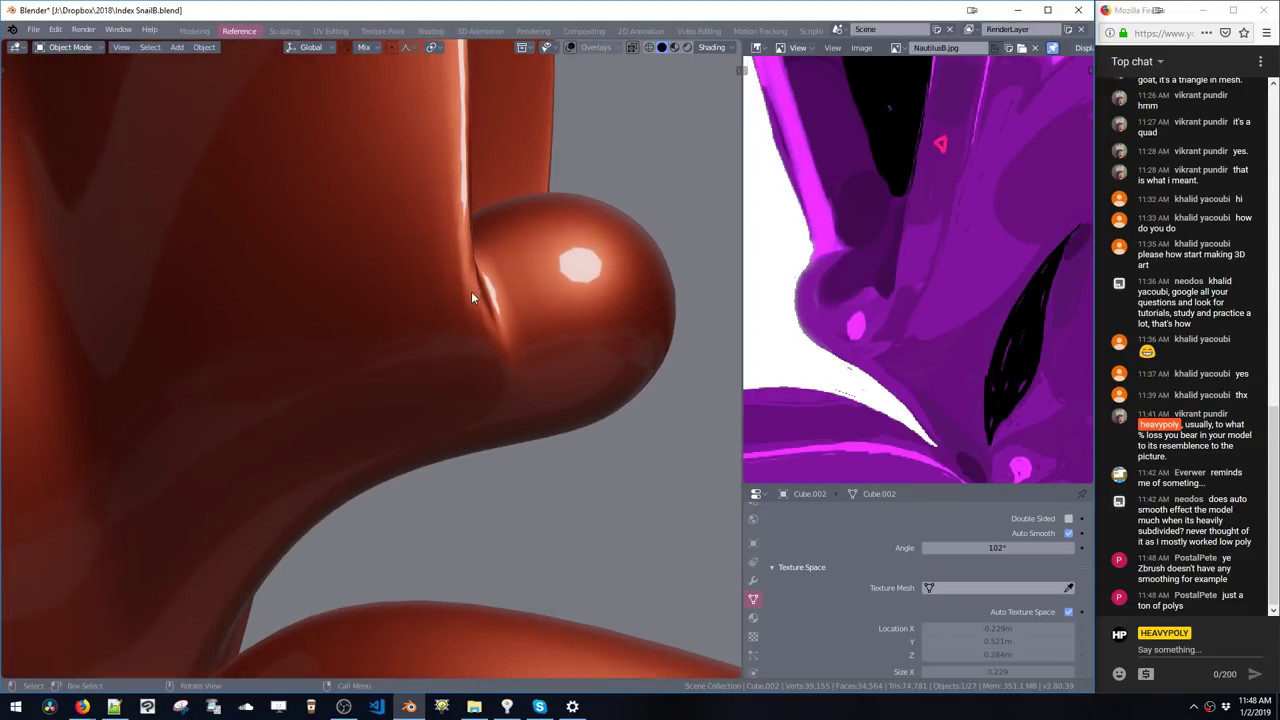
- Set the shell's Subdivision Surface modifier to 3 view subdivisions
middle_drag(472, 294, 465, 298)
key(v)
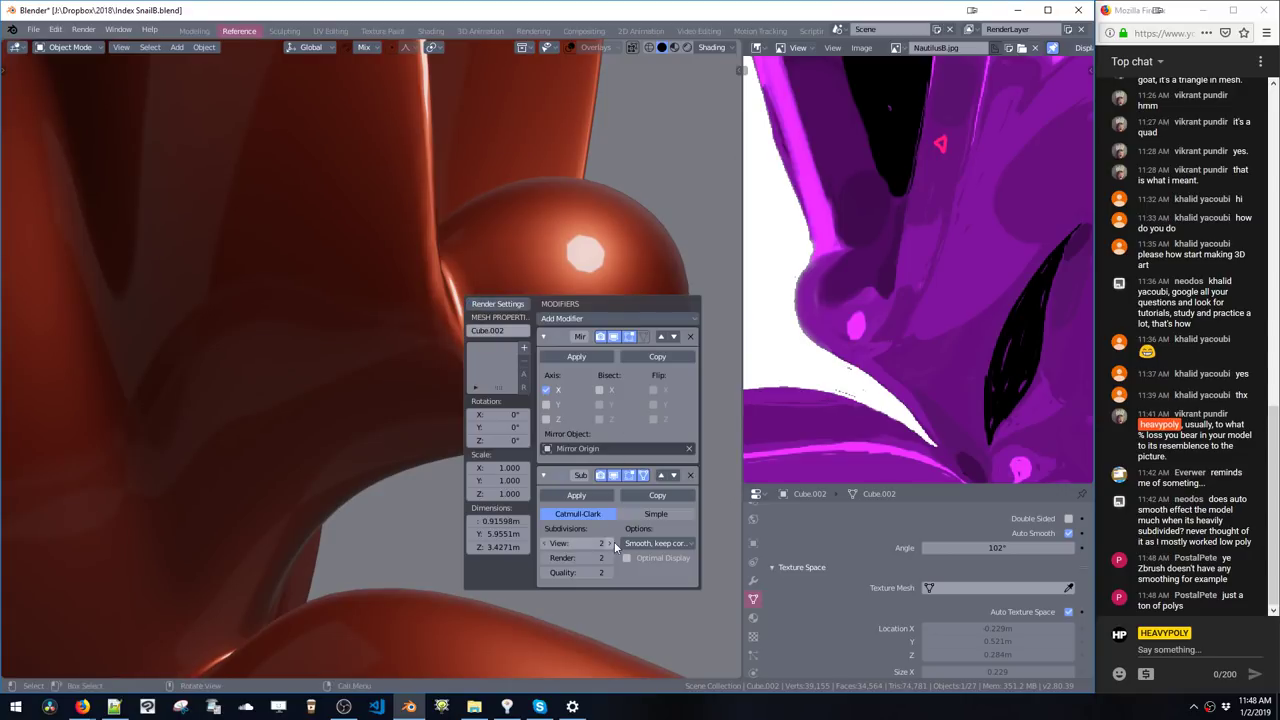
click(611, 543)
- Turn off the shell's subdivision display and return to edge selection in Edit Mode near the sphere
middle_drag(368, 263, 423, 335)
key(Tab)
key(v)
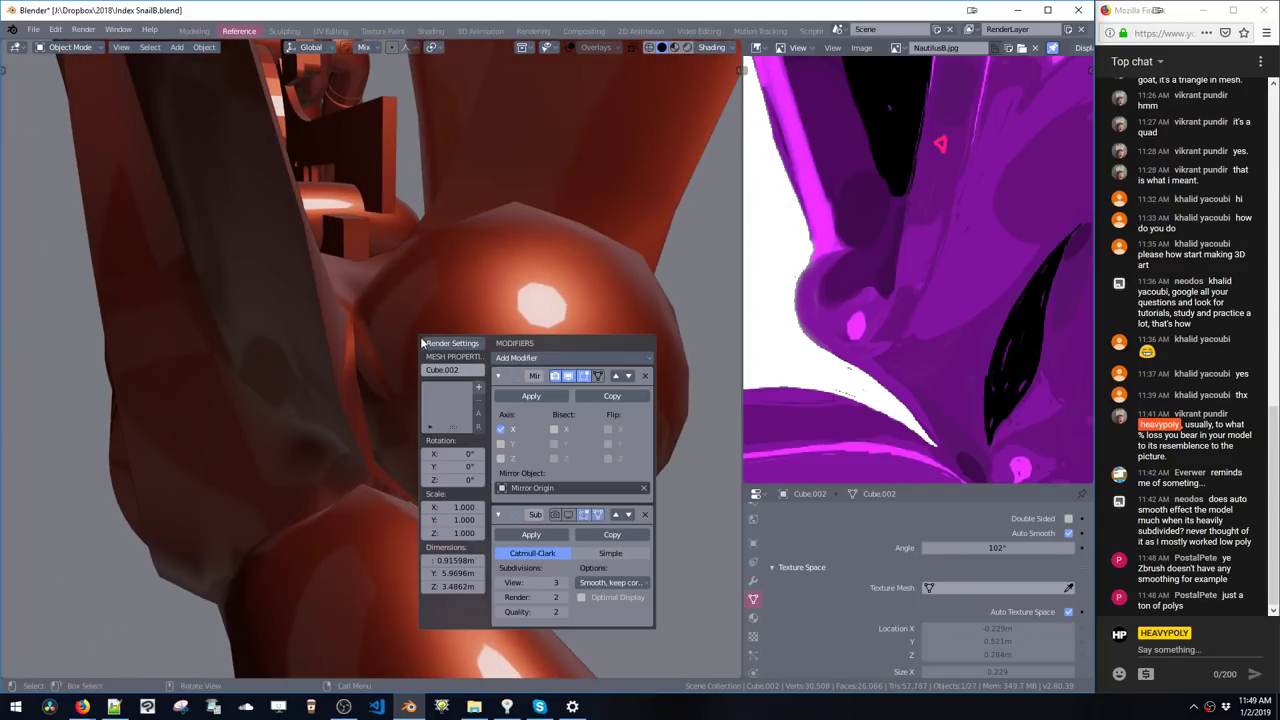
key(space)
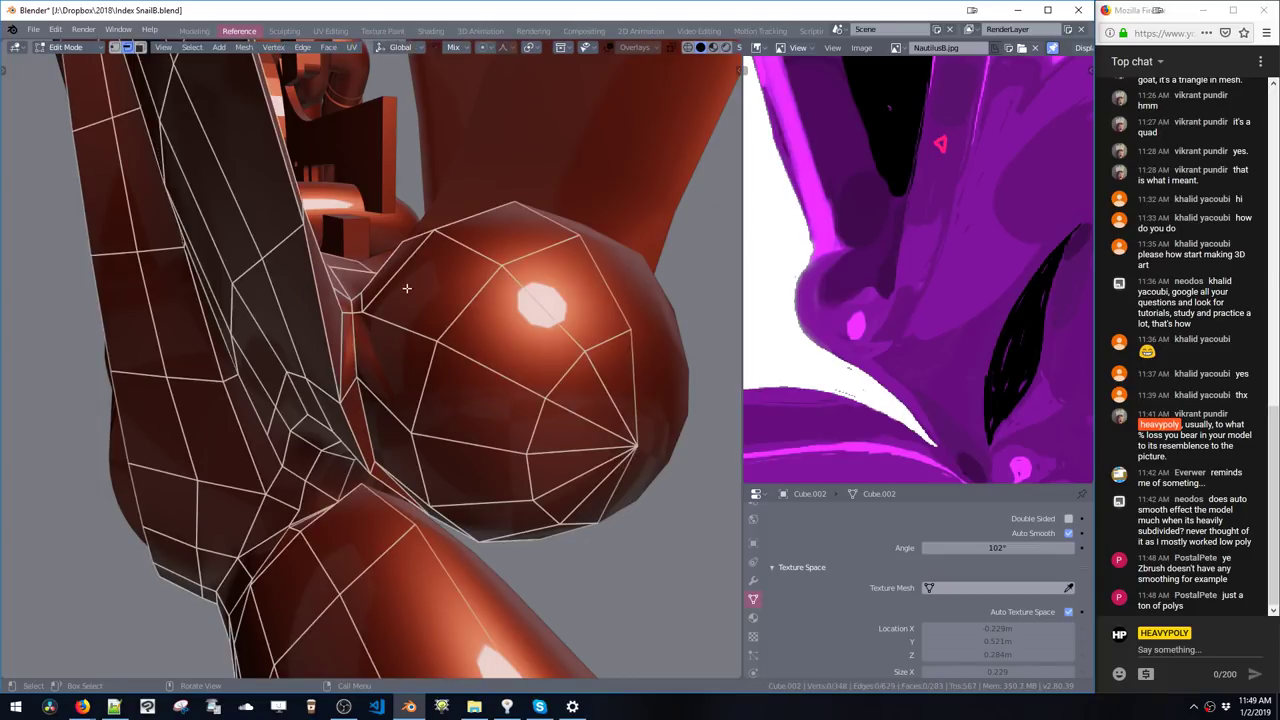
- Cut a new edge across the crease between the shell rim and the sphere, shift it along Y and check the smoothed result
middle_drag(406, 288, 385, 331)
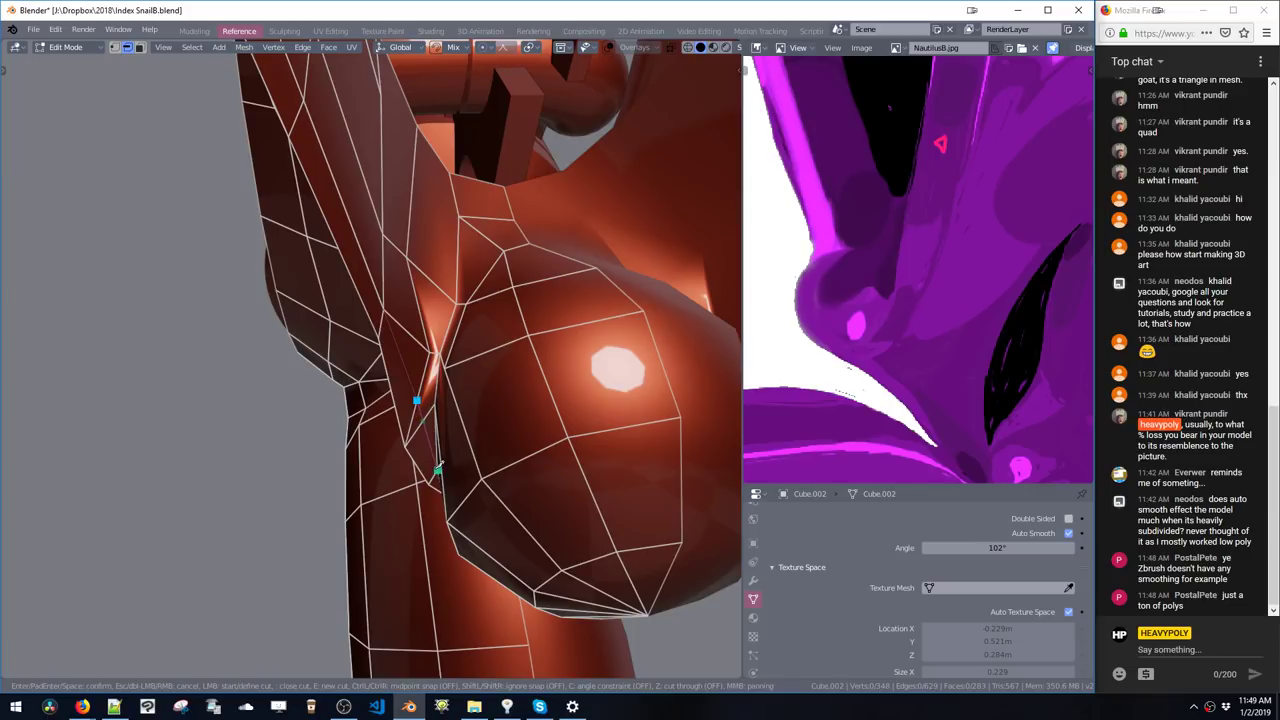
middle_drag(435, 467, 445, 388)
click(457, 329)
middle_drag(457, 329, 397, 308)
key(g)
key(y)
click(424, 444)
key(Tab)
key(Tab)
middle_drag(396, 360, 422, 350)
key(Tab)
key(Tab)
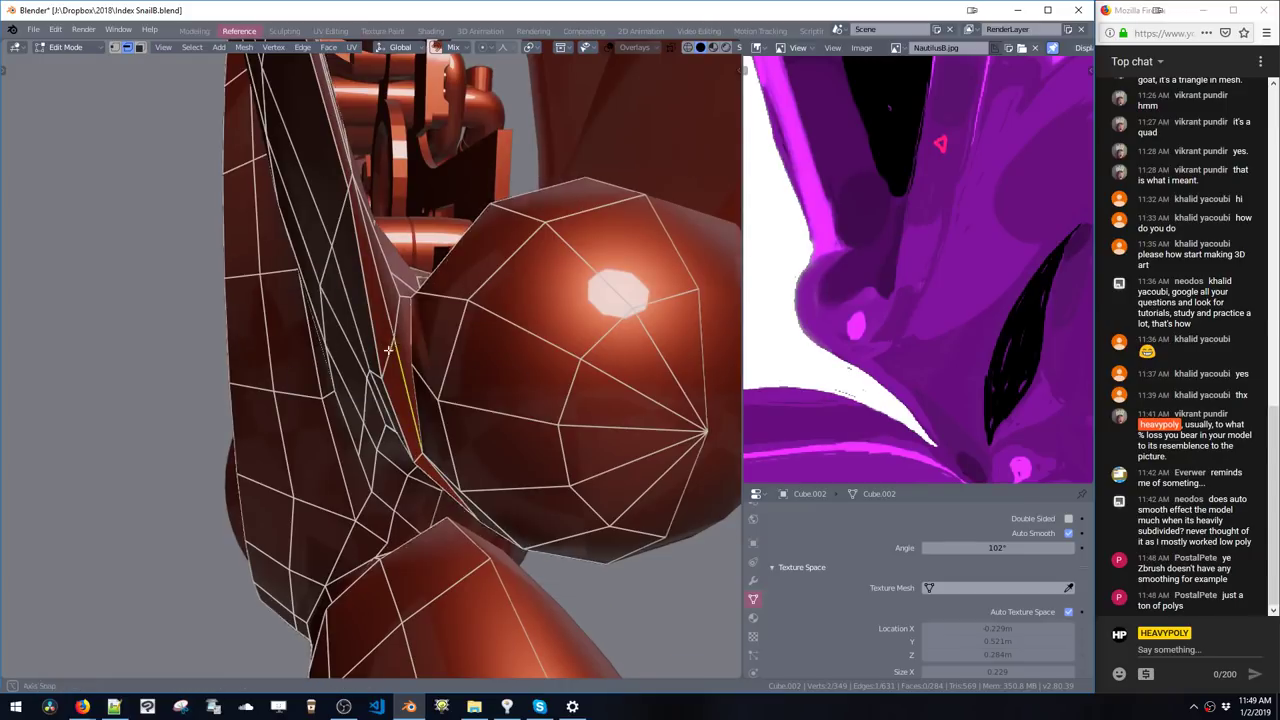
- Move a single vertex of the crease beside the sphere along Z and show the smoothed shell
key(space)
click(356, 372)
key(g)
key(z)
click(372, 450)
key(Tab)
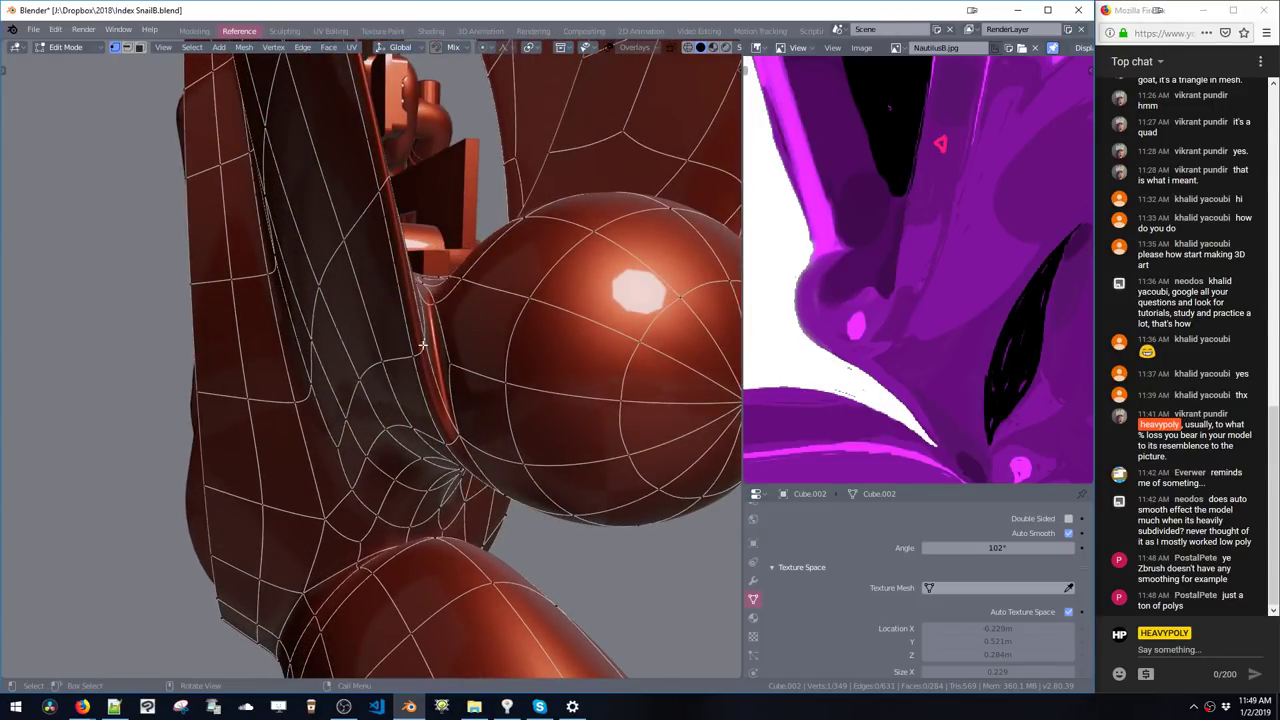
- Connect two vertices with an edge running from the shell rim to the sphere, and preview the subdivided surface
key(Tab)
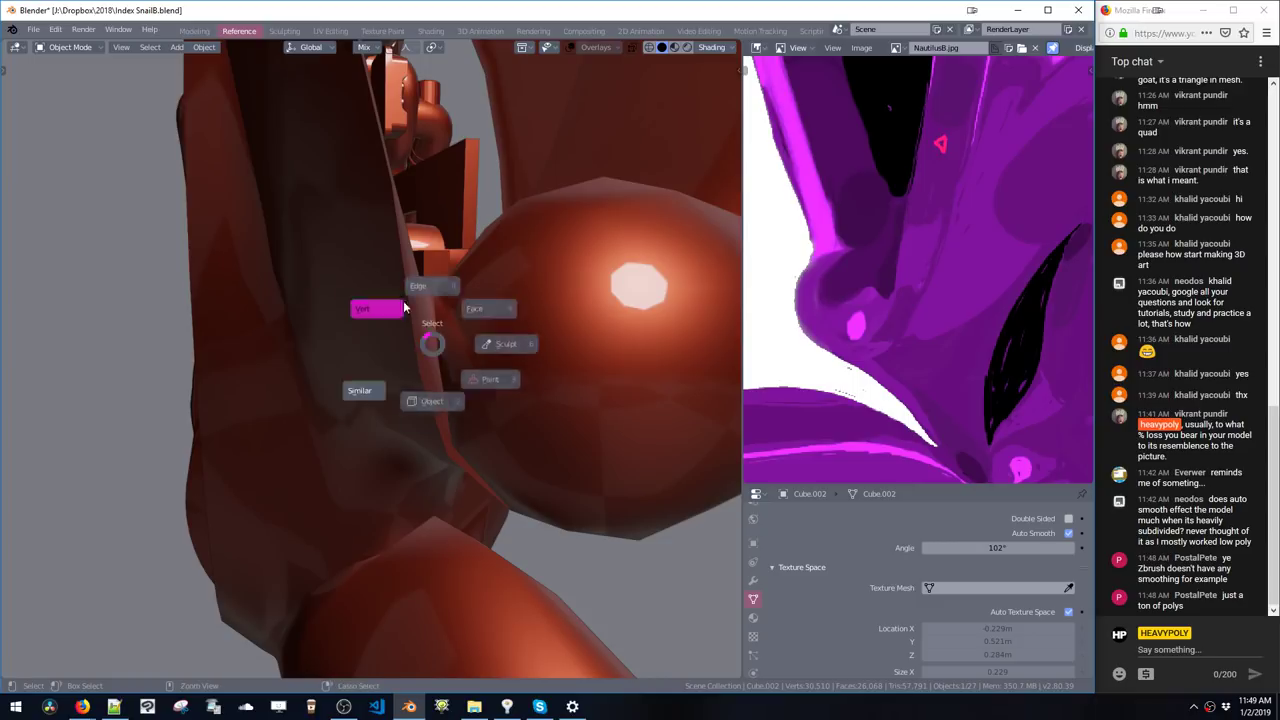
click(404, 307)
middle_drag(410, 322, 378, 330)
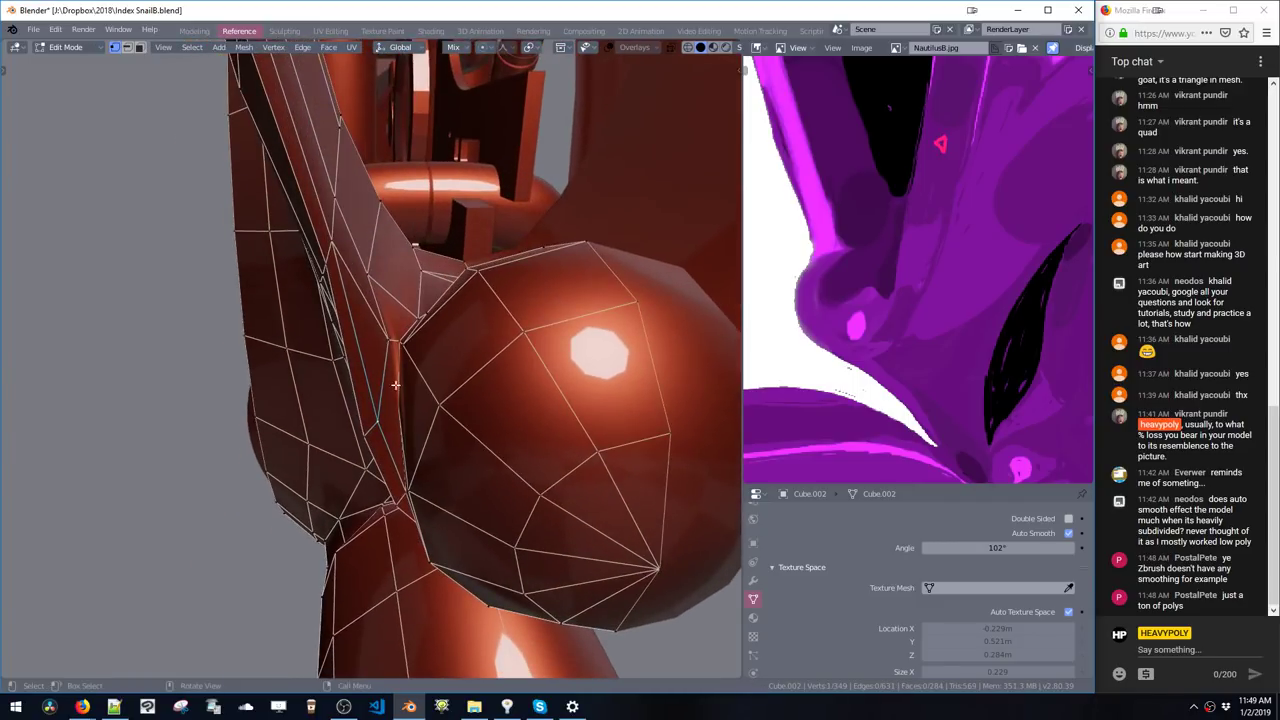
middle_drag(398, 408, 407, 404)
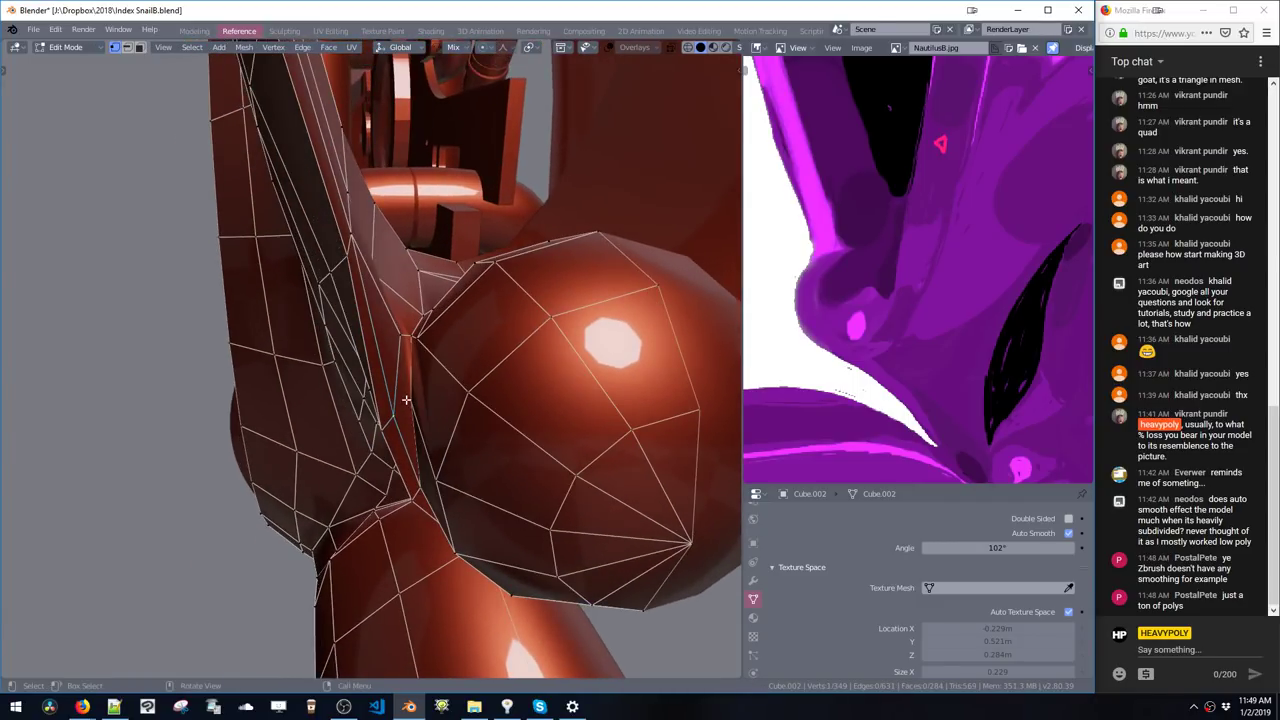
shift+drag(420, 388, 404, 415)
middle_drag(399, 407, 427, 397)
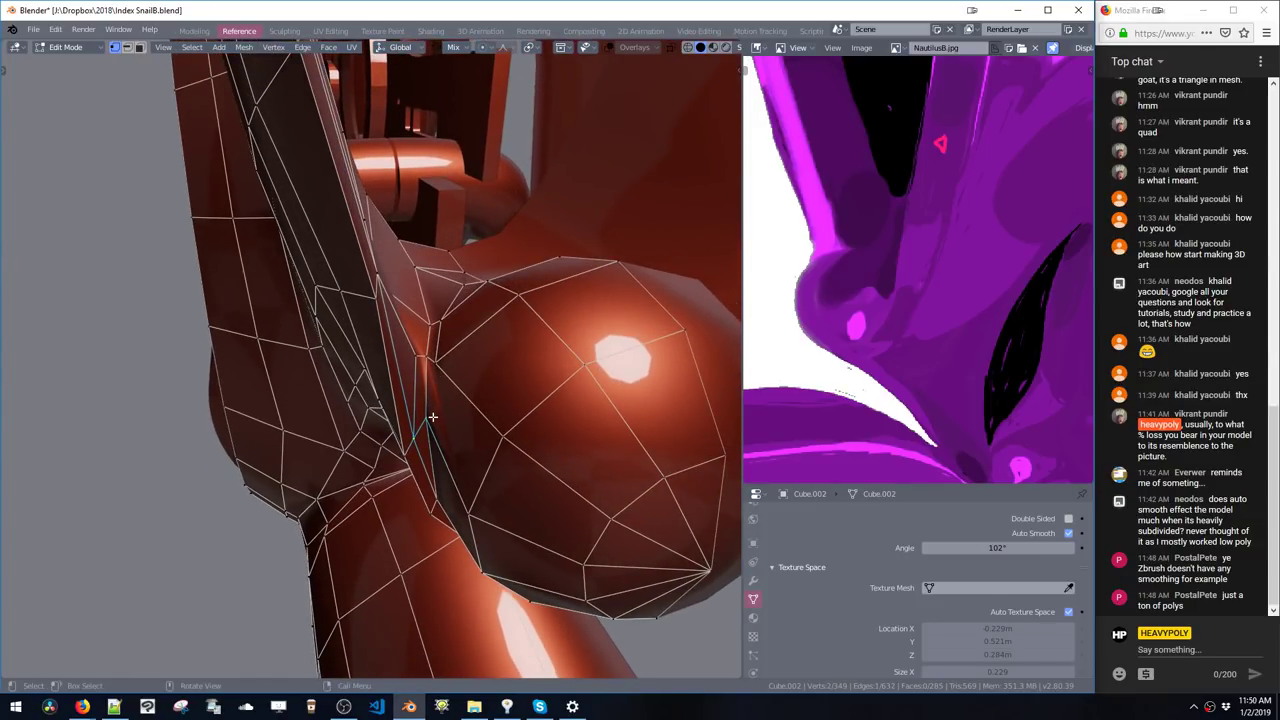
key(Tab)
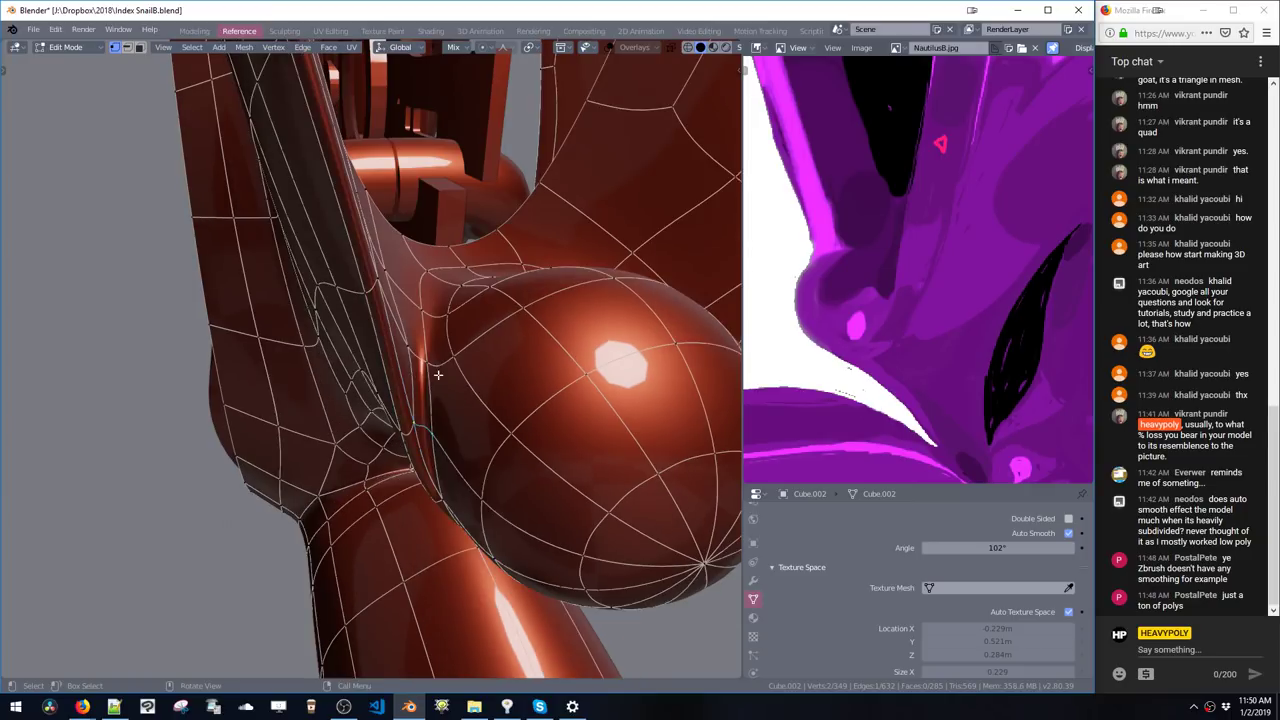
- Set the shell's Subdivision Surface modifier to 2 view subdivisions and return to vertex editing on the unsmoothed mesh
mouse_move(437, 375)
middle_down()
mouse_move(440, 359)
mouse_move(417, 378)
mouse_move(433, 374)
middle_up()
key(space)
key(v)
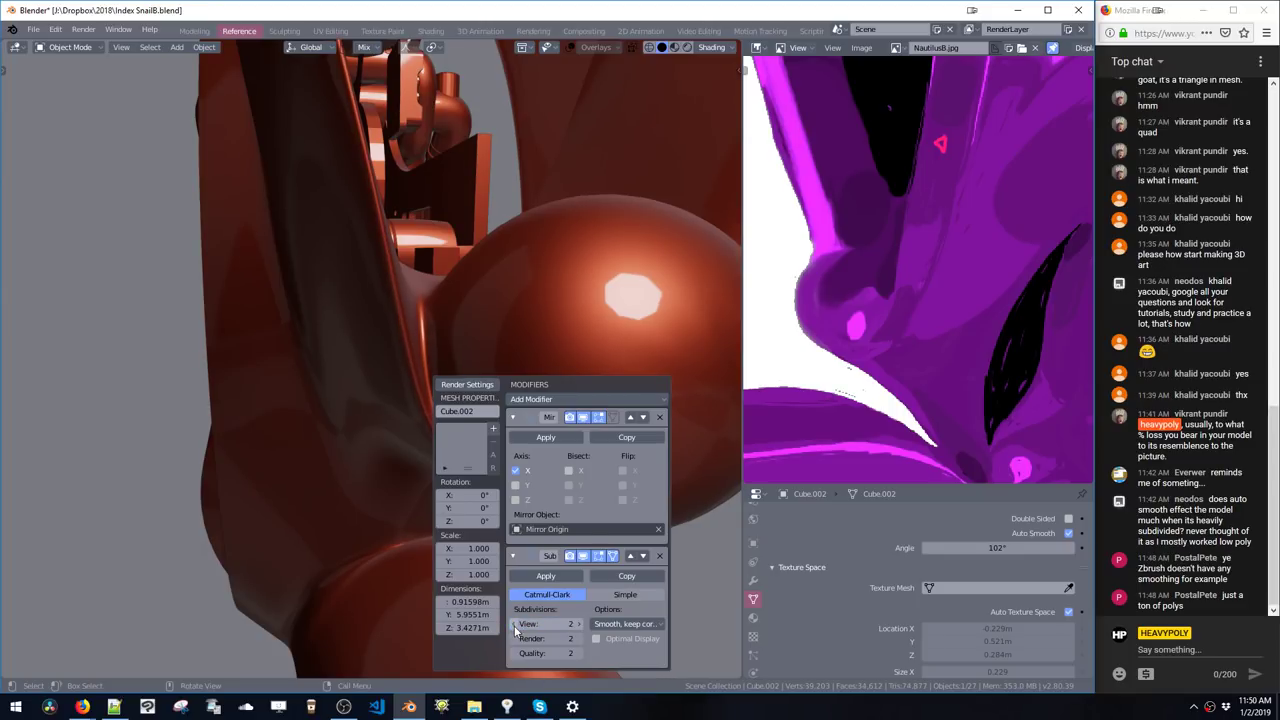
middle_drag(388, 293, 395, 358)
key(Tab)
key(space)
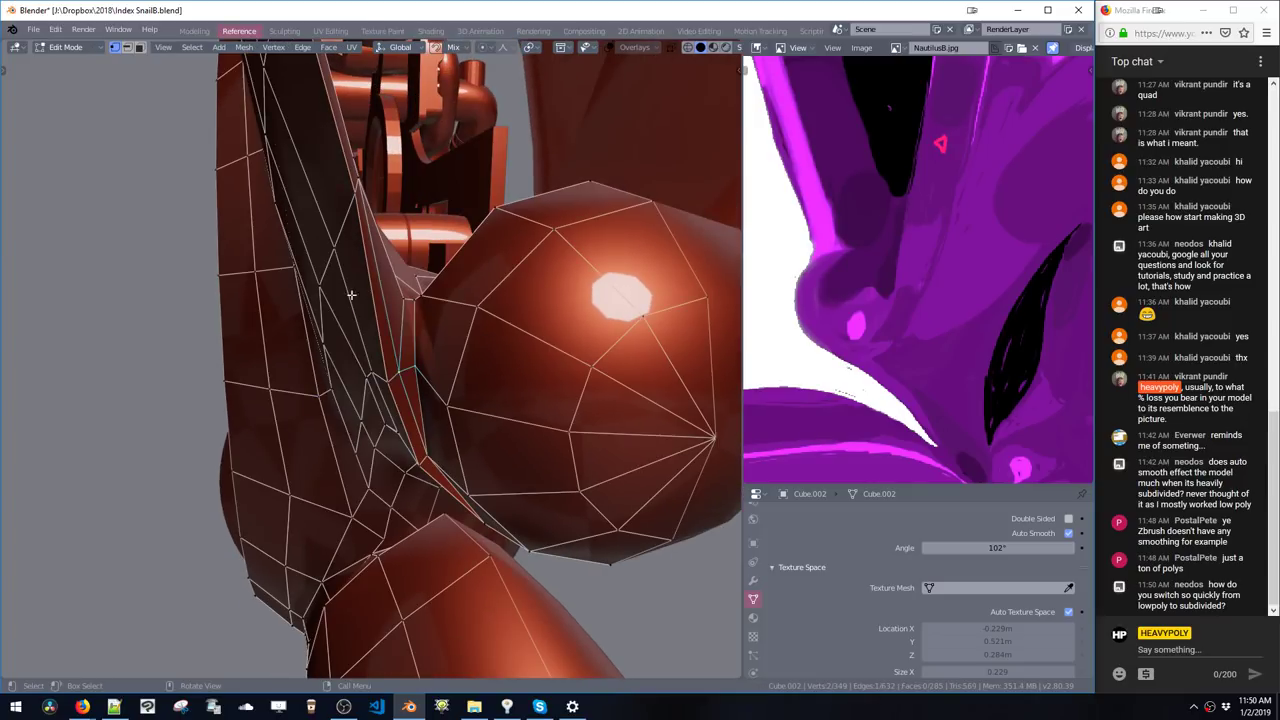
- Reposition the vertices at the ends of the short edge linking the shell rim and the sphere
key(g)
click(410, 375)
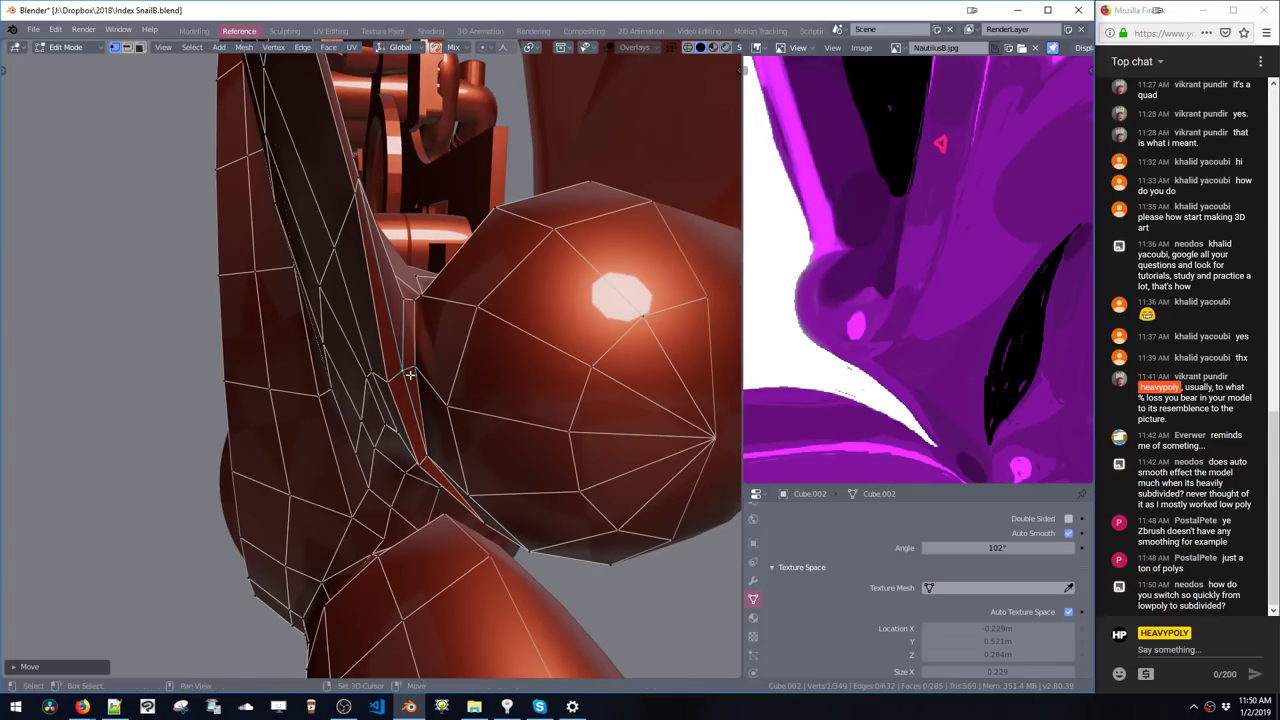
key(g)
click(424, 377)
middle_drag(424, 377, 399, 474)
- Pull the vertices in the recess behind the sphere toward the shell's side wall
click(416, 423)
key(g)
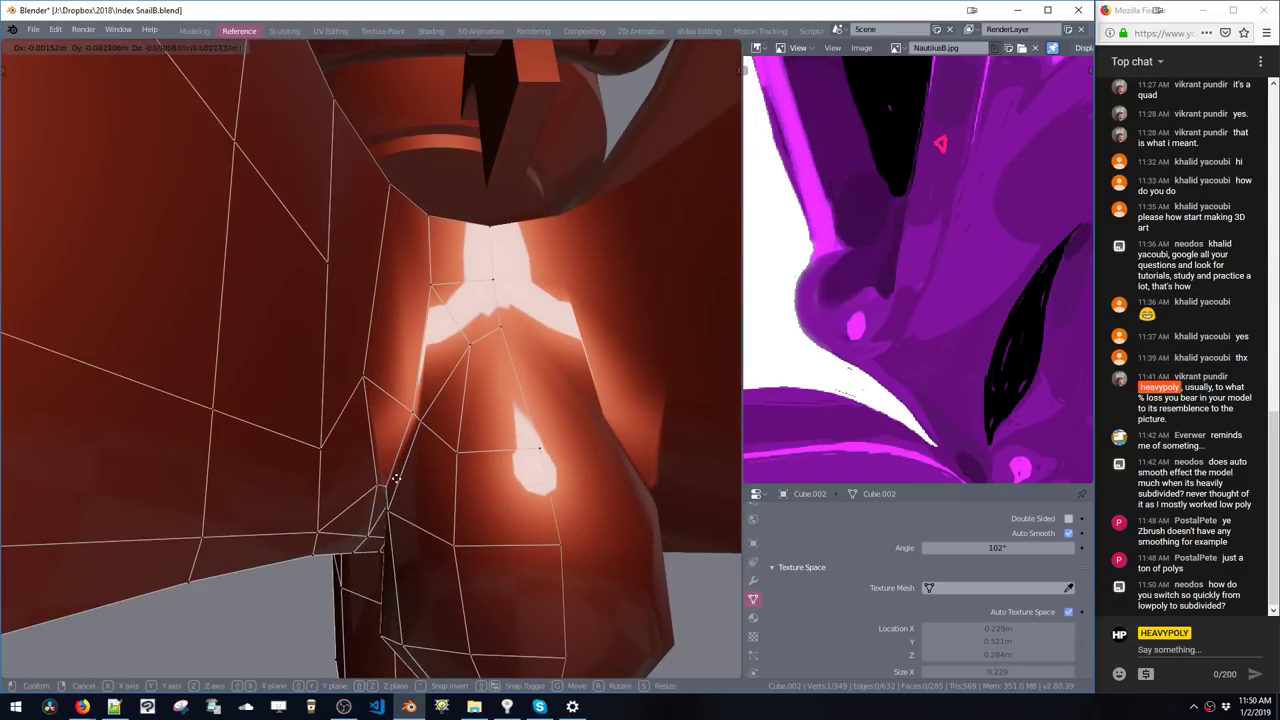
key(g)
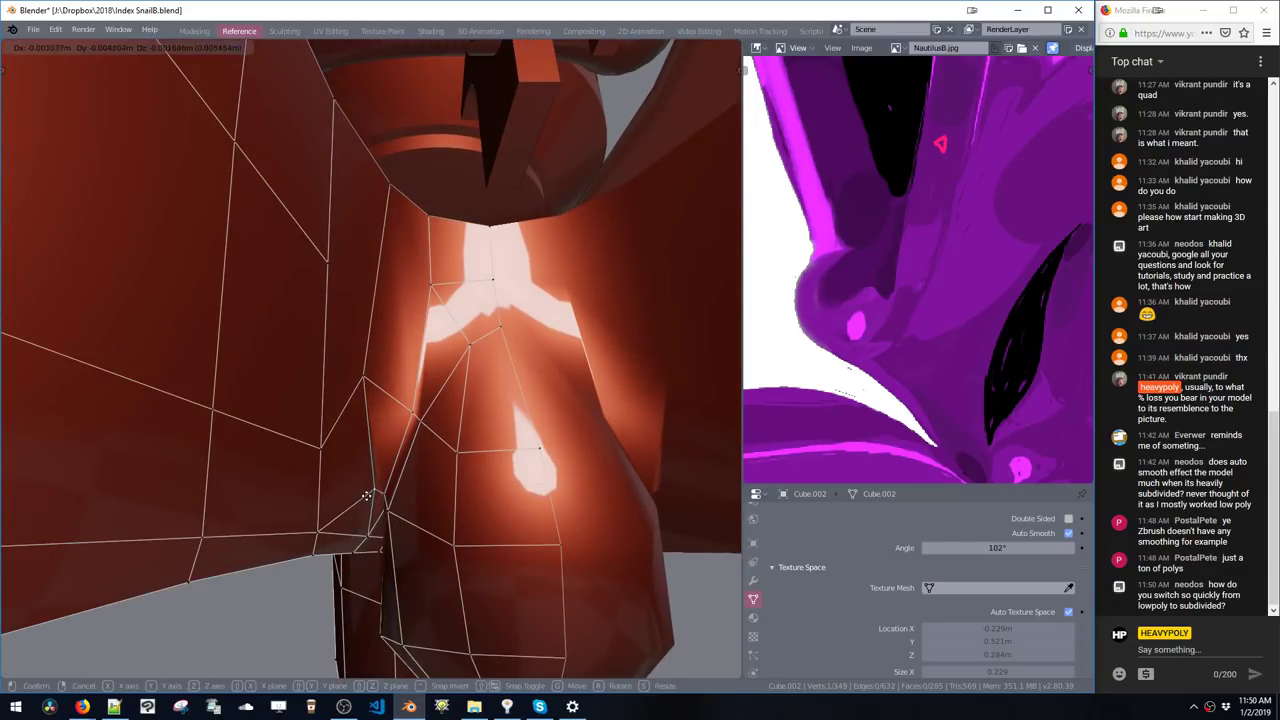
middle_drag(314, 530, 370, 392)
key(g)
click(344, 327)
- Nudge the vertex on the narrow strip between the shell rim and the sphere by about 0.005 m
middle_drag(344, 327, 388, 327)
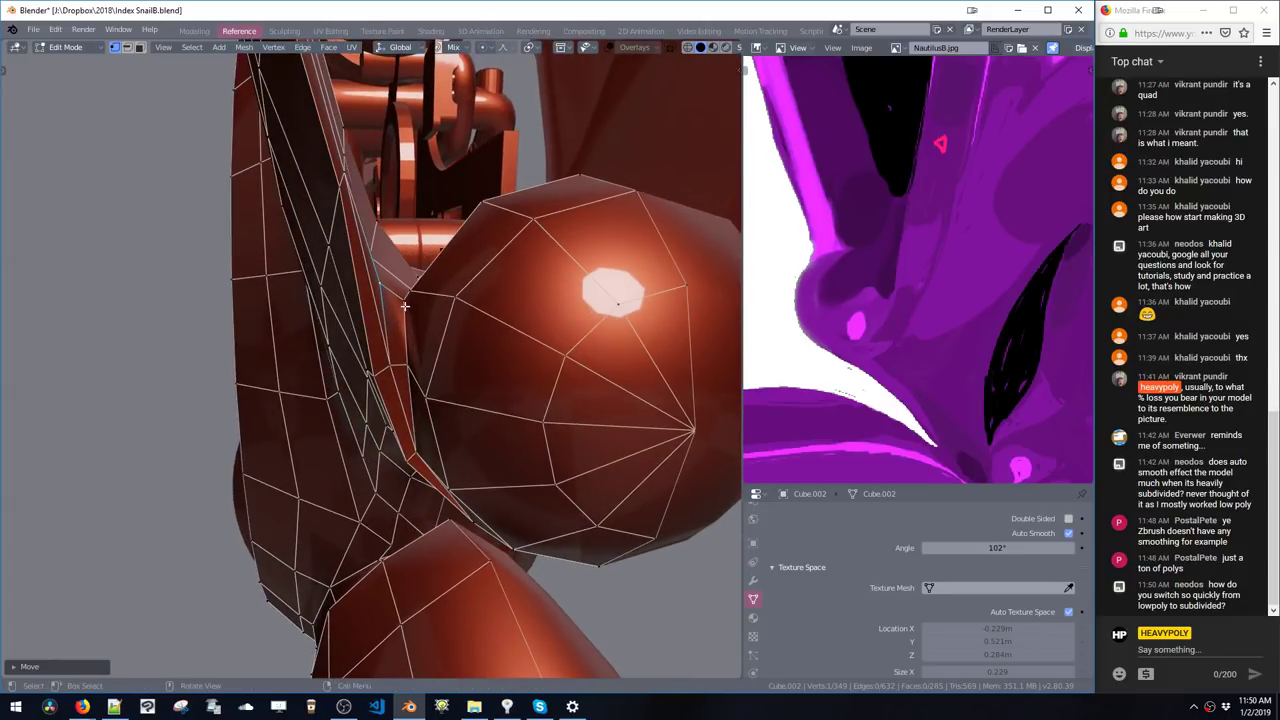
click(405, 363)
middle_drag(407, 371, 428, 467)
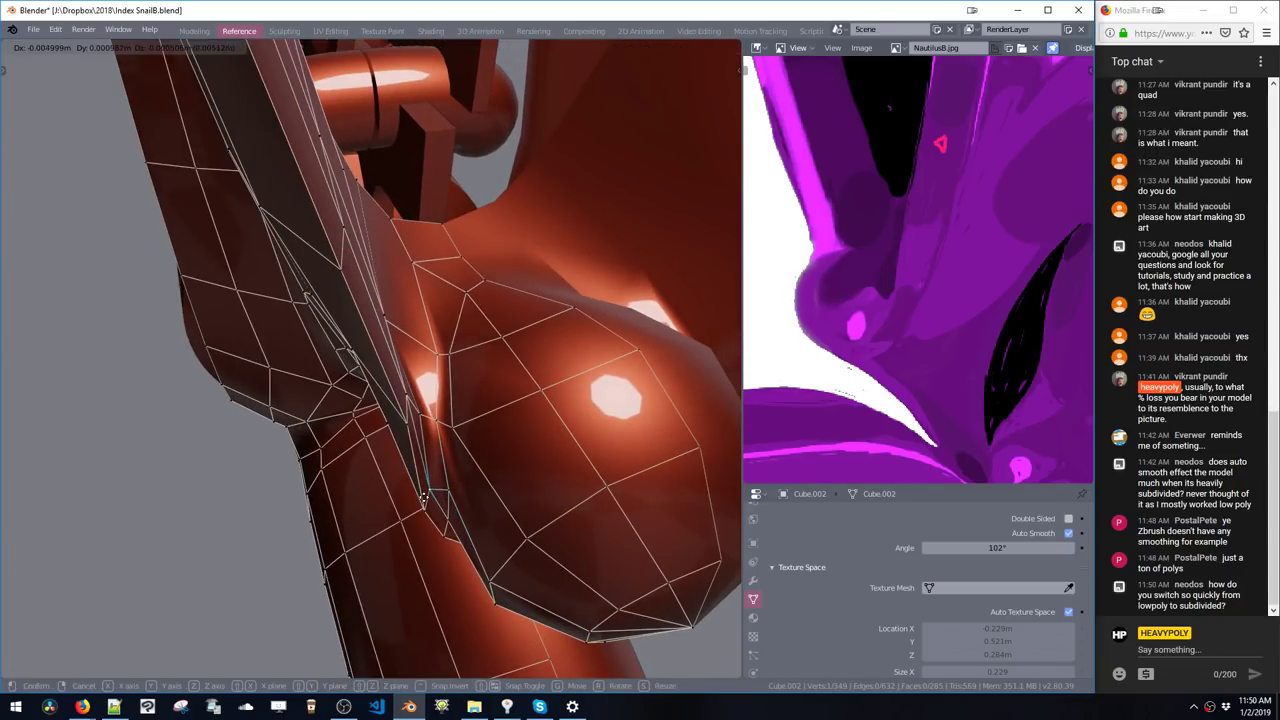
click(424, 499)
middle_drag(424, 499, 450, 350)
- Dissolve the short edge linking the shell rim and the sphere, and display the shell with subdivision level 2
key(g)
key(g)
key(x)
key(ctrl+2)
key(Tab)
key(space)
scroll(482, 297, up, 3)
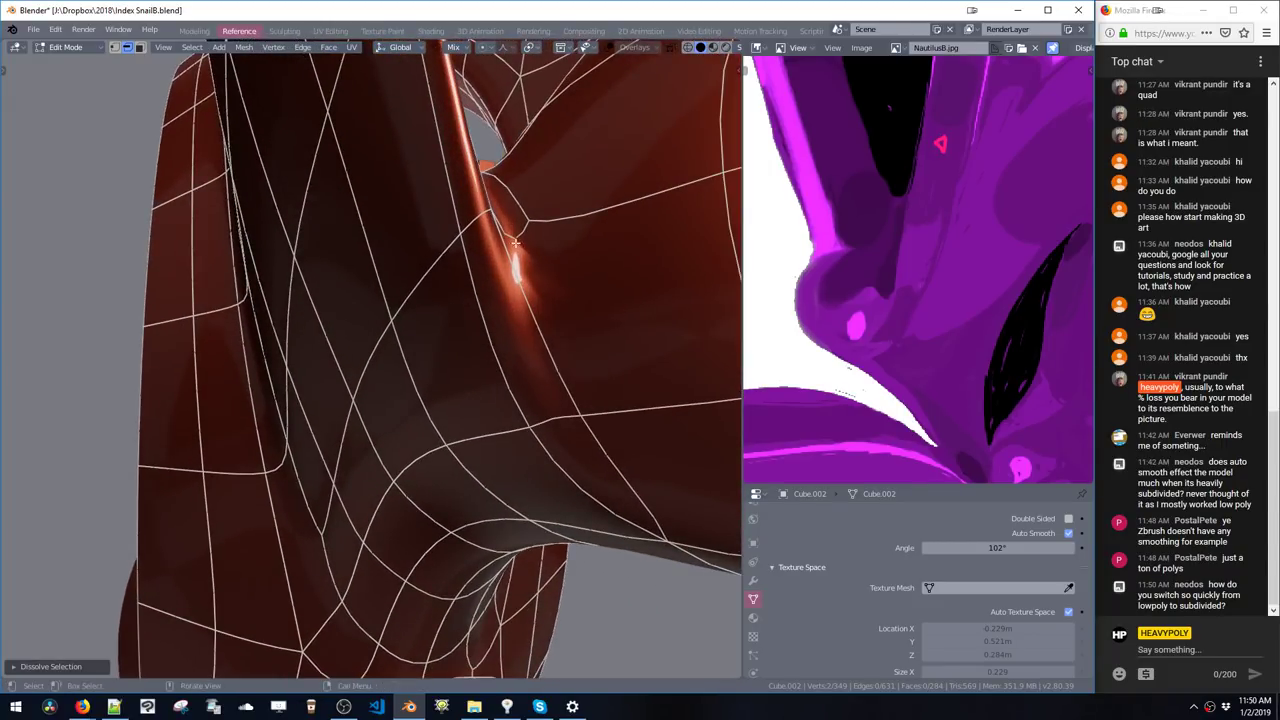
- Reposition the vertex in the unsmoothed crease and connect it to a new point on the edge below, beside the sphere
middle_drag(511, 248, 390, 334)
key(space)
click(382, 324)
click(368, 262)
key(Tab)
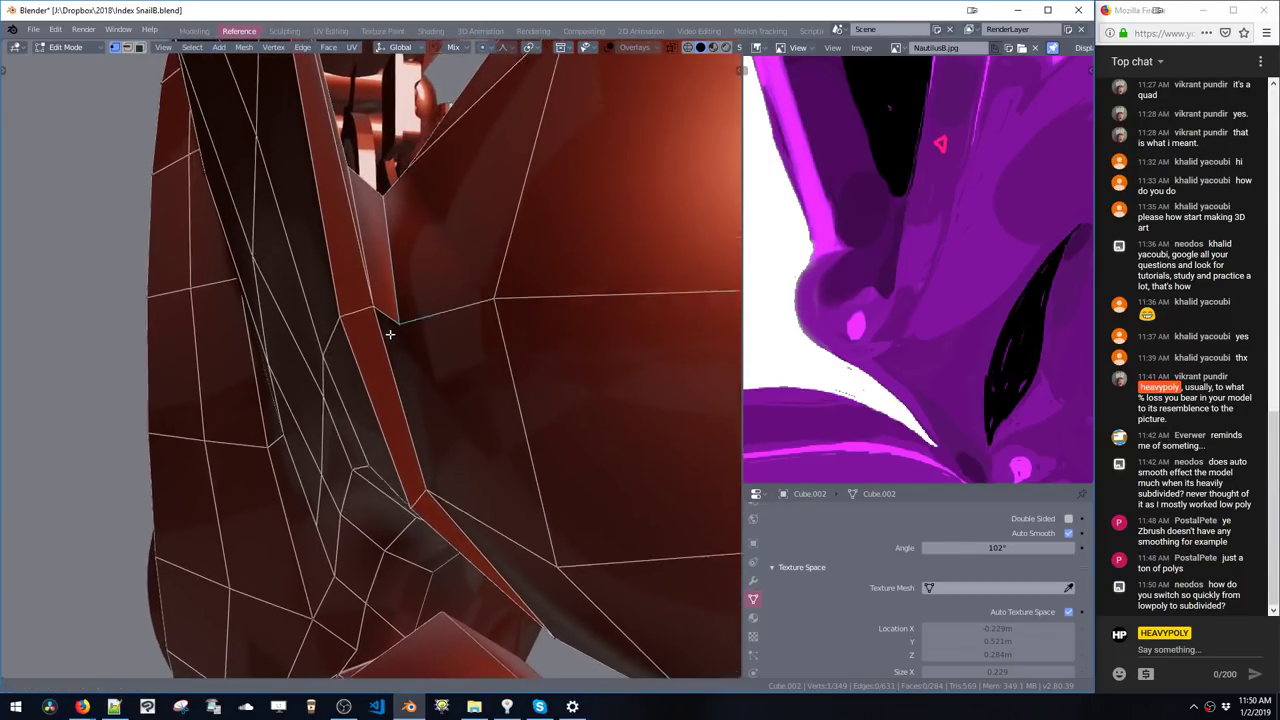
key(g)
click(387, 258)
mouse_move(387, 258)
middle_down()
mouse_move(362, 269)
mouse_move(380, 272)
mouse_move(381, 250)
middle_up()
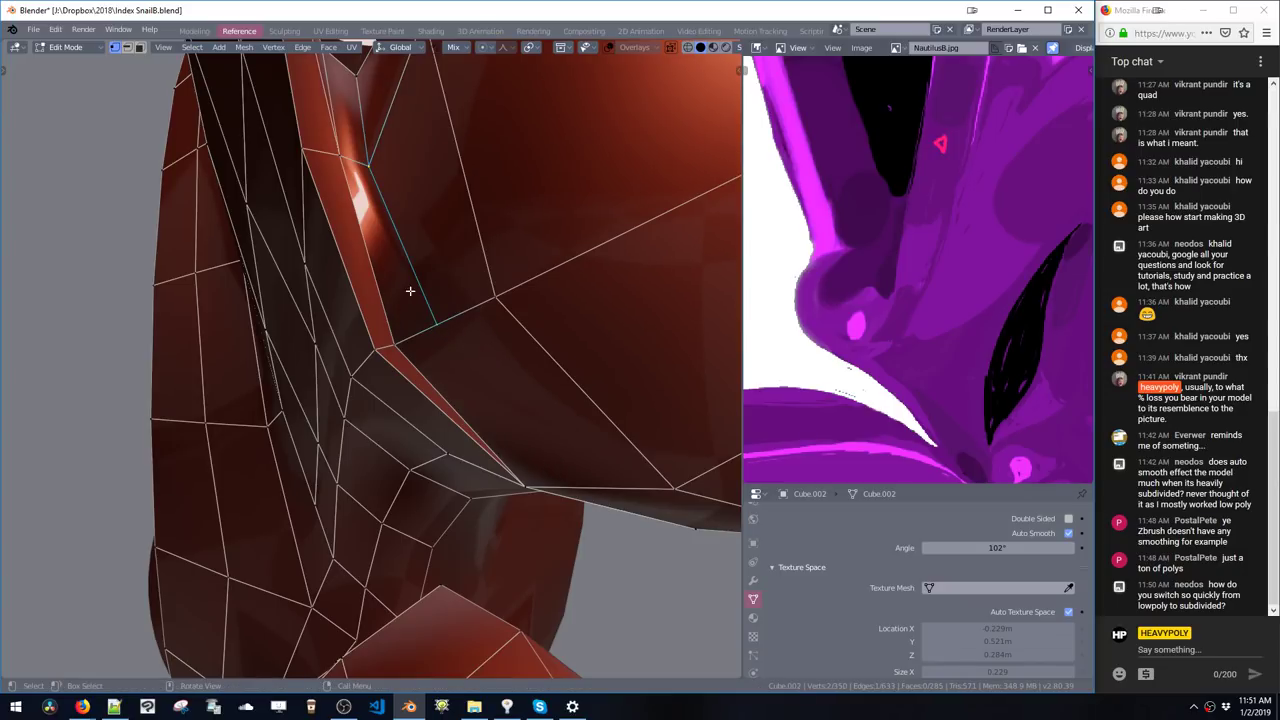
key(Tab)
- Move the new crease vertex along Y and check the smoothed transition from the front and the side
middle_drag(423, 279, 406, 323)
key(ctrl+0)
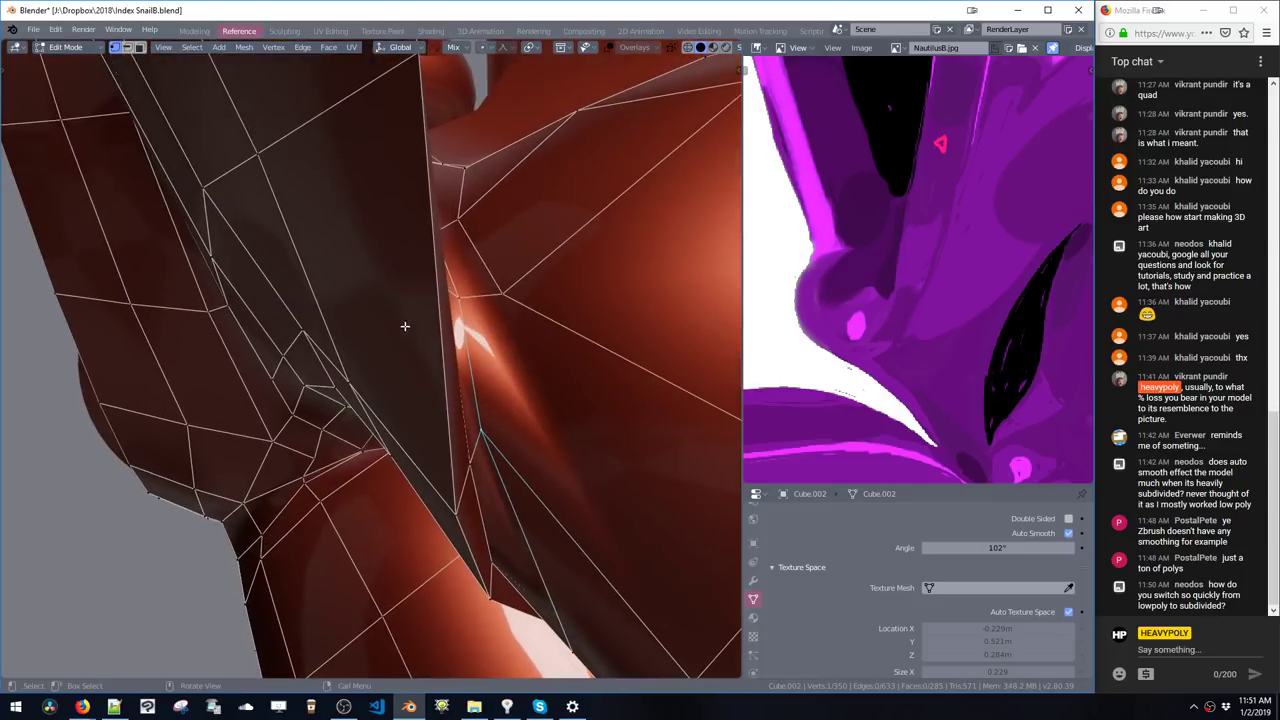
key(g)
key(y)
click(457, 417)
key(Tab)
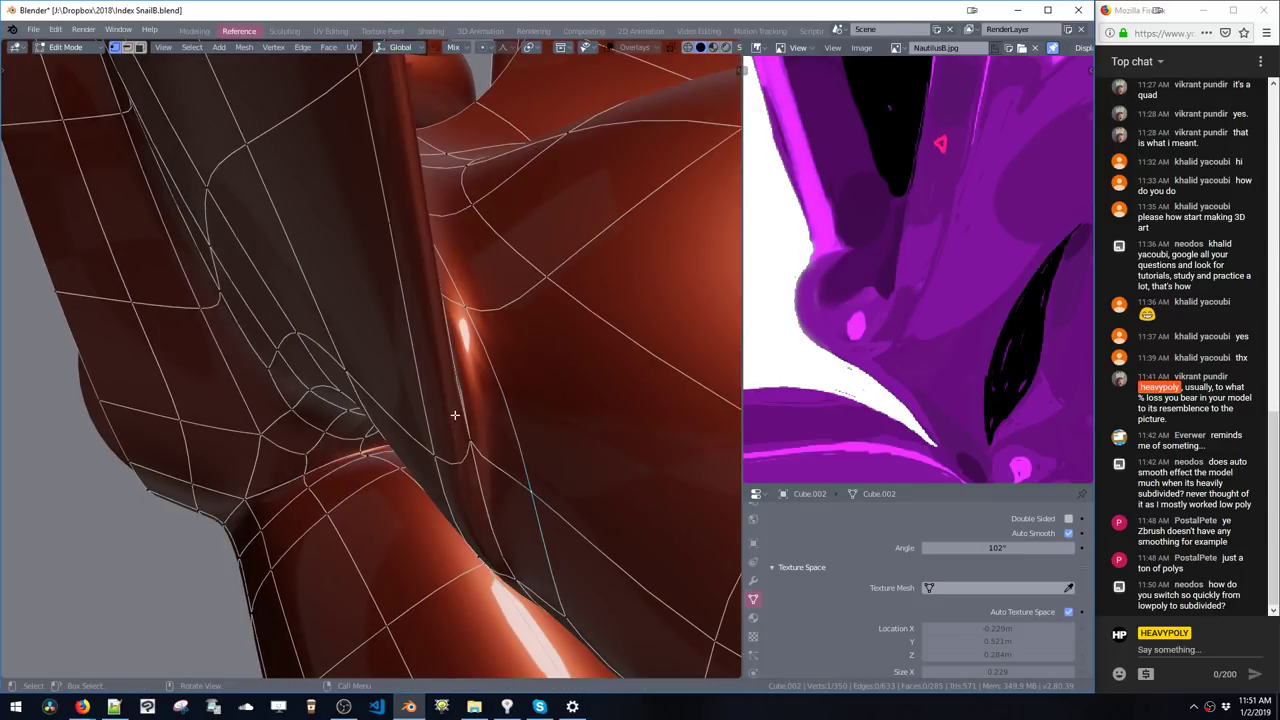
middle_drag(456, 416, 358, 432)
key(Tab)
middle_drag(376, 361, 490, 366)
key(Tab)
middle_drag(448, 318, 410, 350)
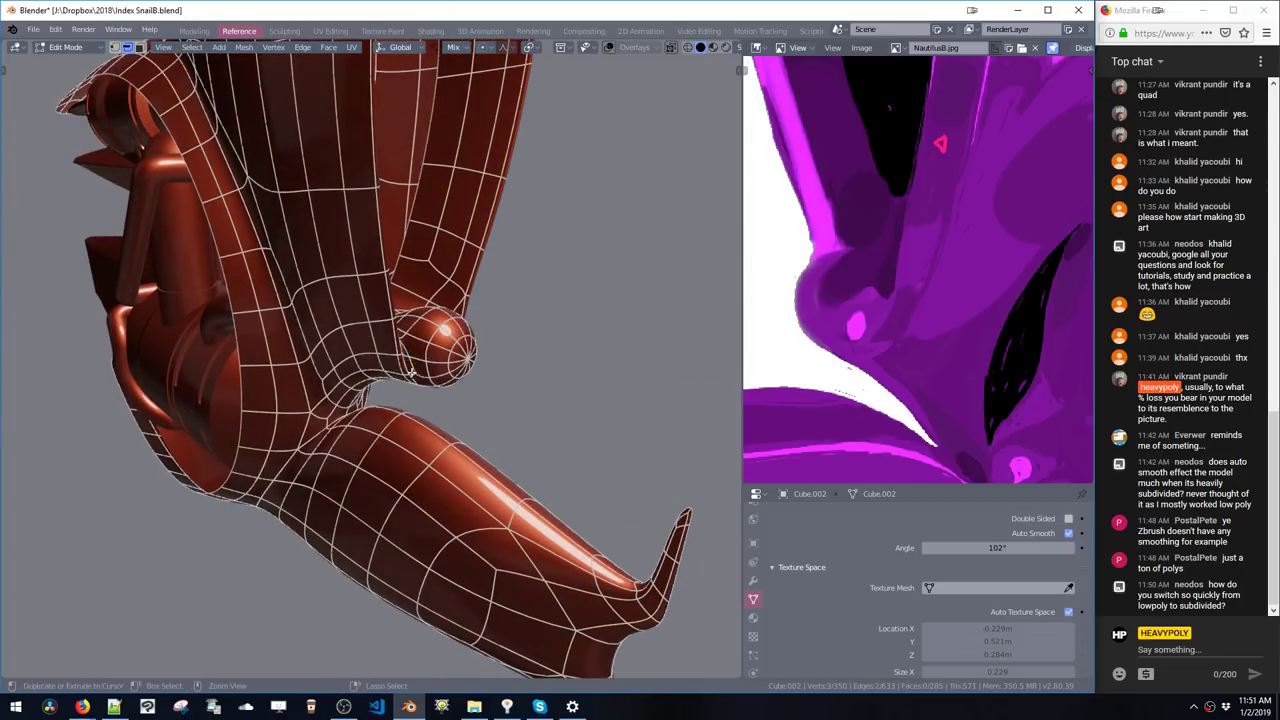
- Dissolve the extra edges added in the crease between the shell rim and the sphere
key(Tab)
middle_drag(418, 370, 364, 371)
key(Tab)
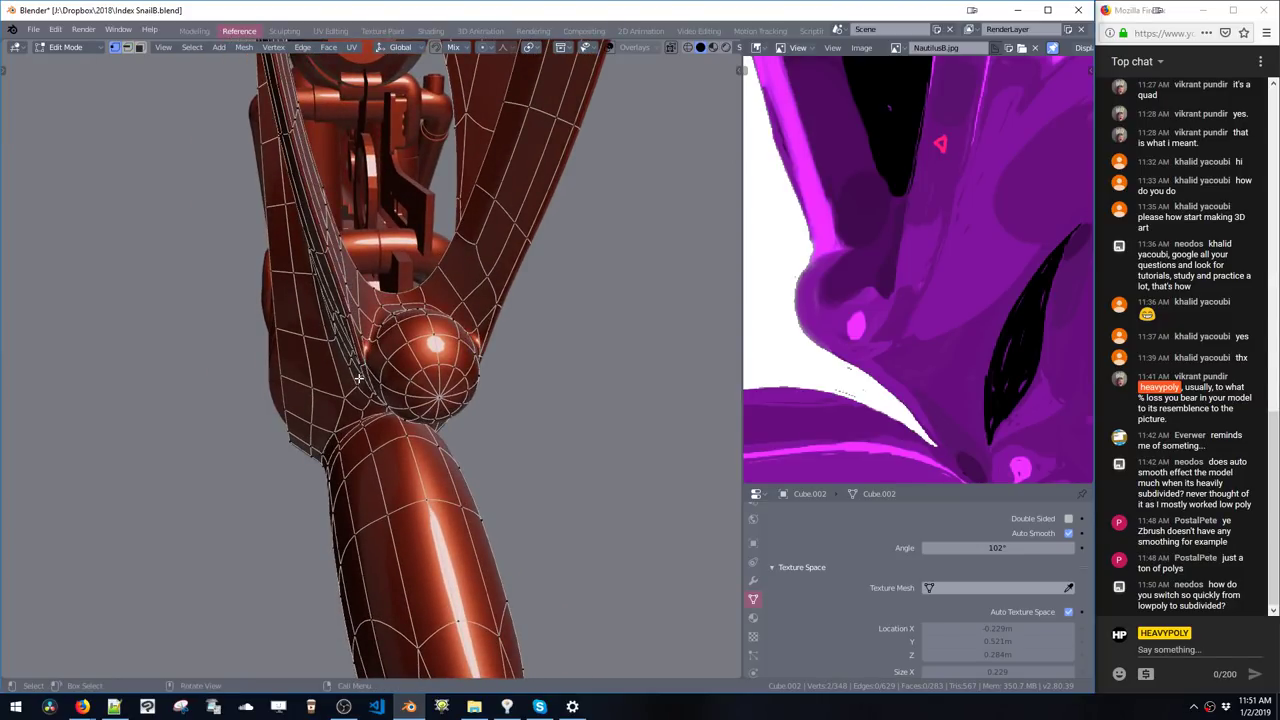
key(2)
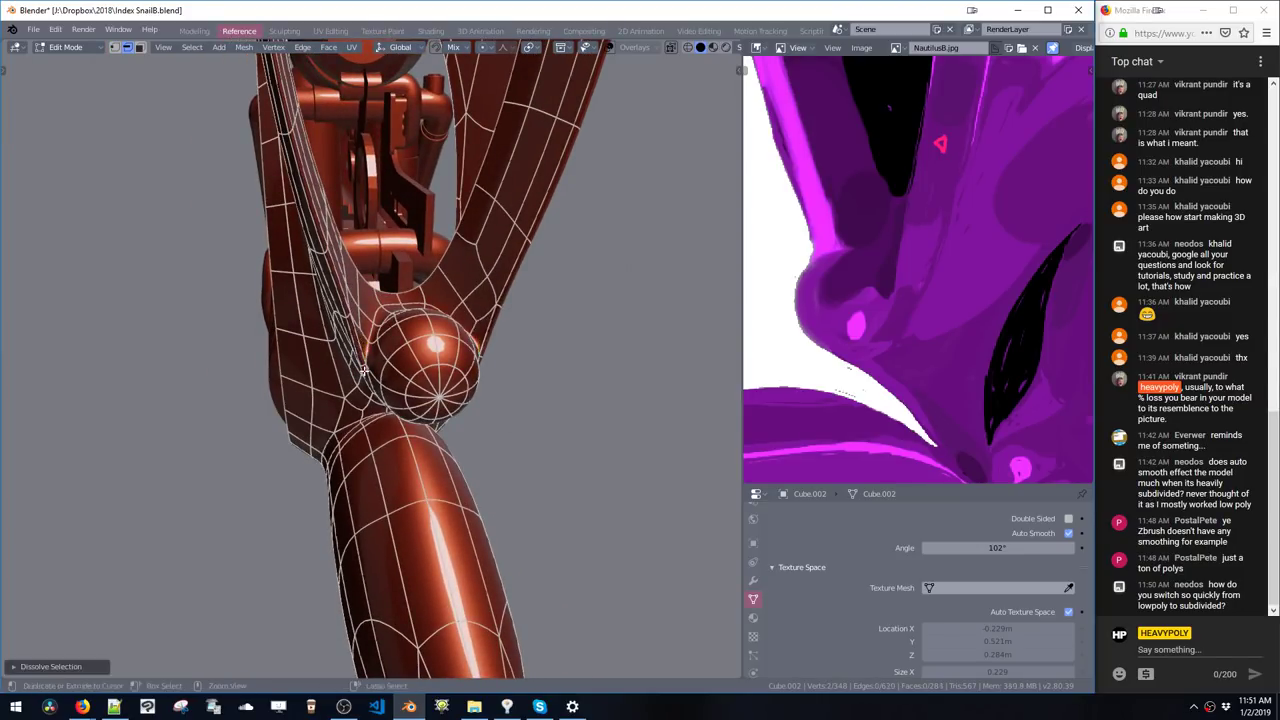
key(space)
mouse_move(375, 390)
middle_down()
mouse_move(439, 397)
mouse_move(324, 396)
mouse_move(392, 399)
mouse_move(369, 352)
mouse_move(390, 360)
mouse_move(386, 378)
mouse_move(350, 370)
mouse_move(369, 388)
middle_up()
- Shift the edge beside the sphere along global Y in two moves, the second about -0.011 m
key(Tab)
key(g)
key(y)
click(384, 372)
key(g)
key(y)
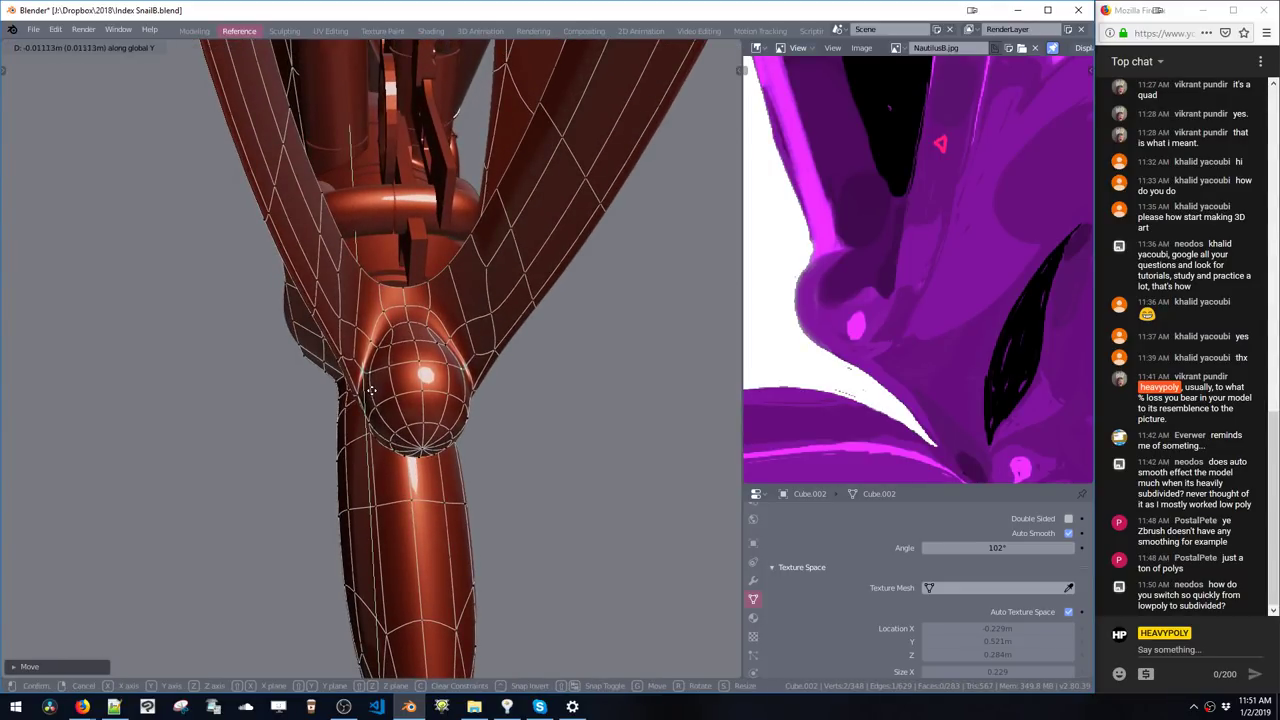
click(371, 391)
- Examine the sphere transition in Object Mode from several angles, compare it with and without subdivision, and review the modifier settings
key(space)
click(386, 426)
middle_drag(388, 408, 441, 354)
scroll(432, 316, up, 3)
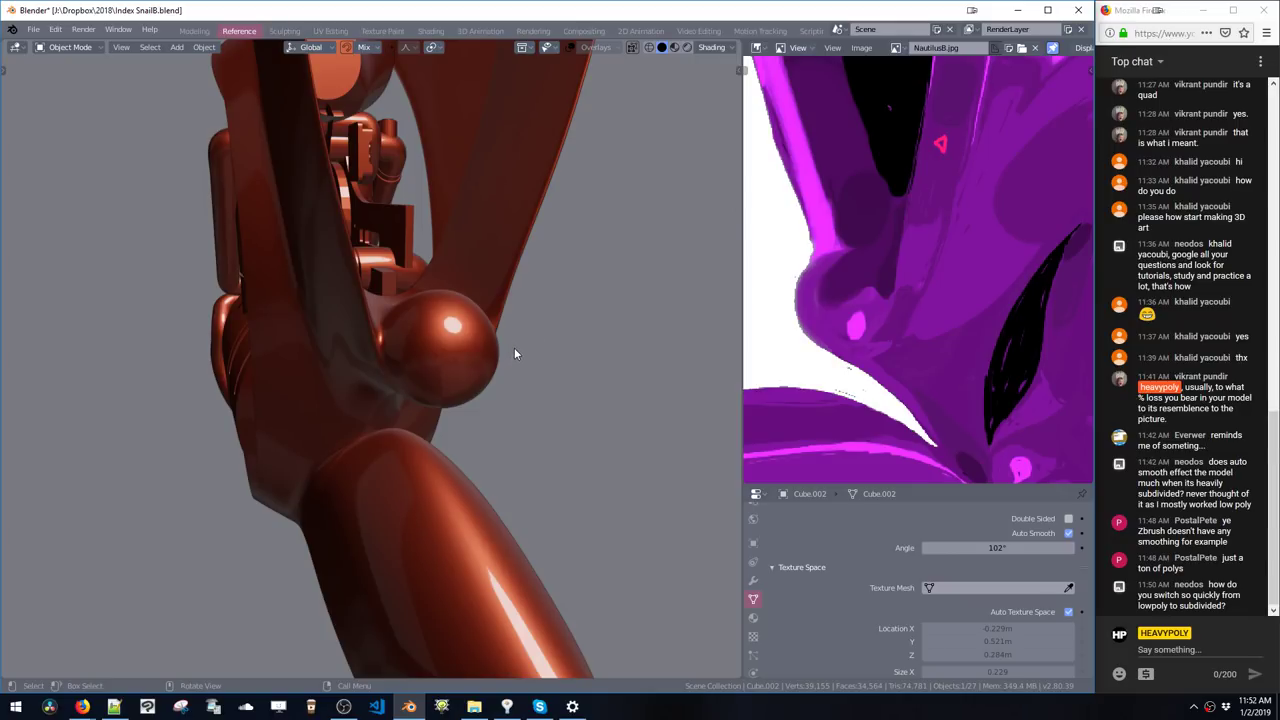
middle_drag(503, 350, 467, 342)
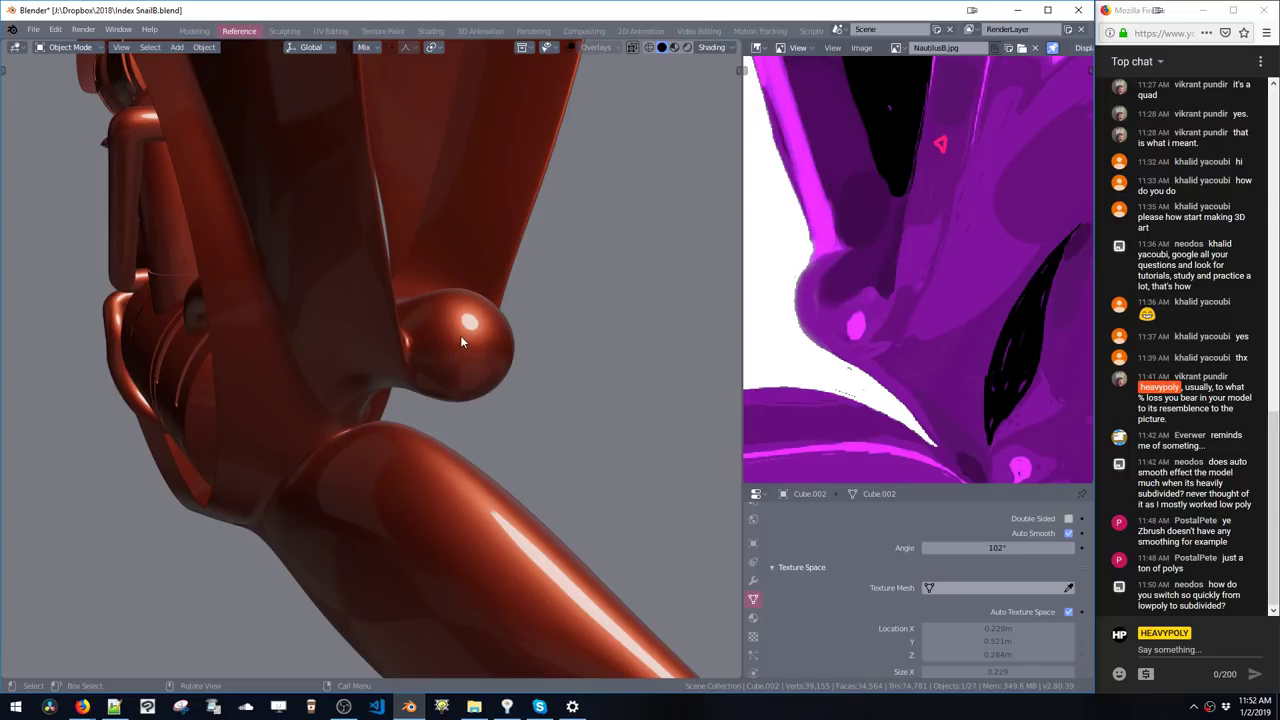
key(Tab)
key(Tab)
key(Tab)
key(Tab)
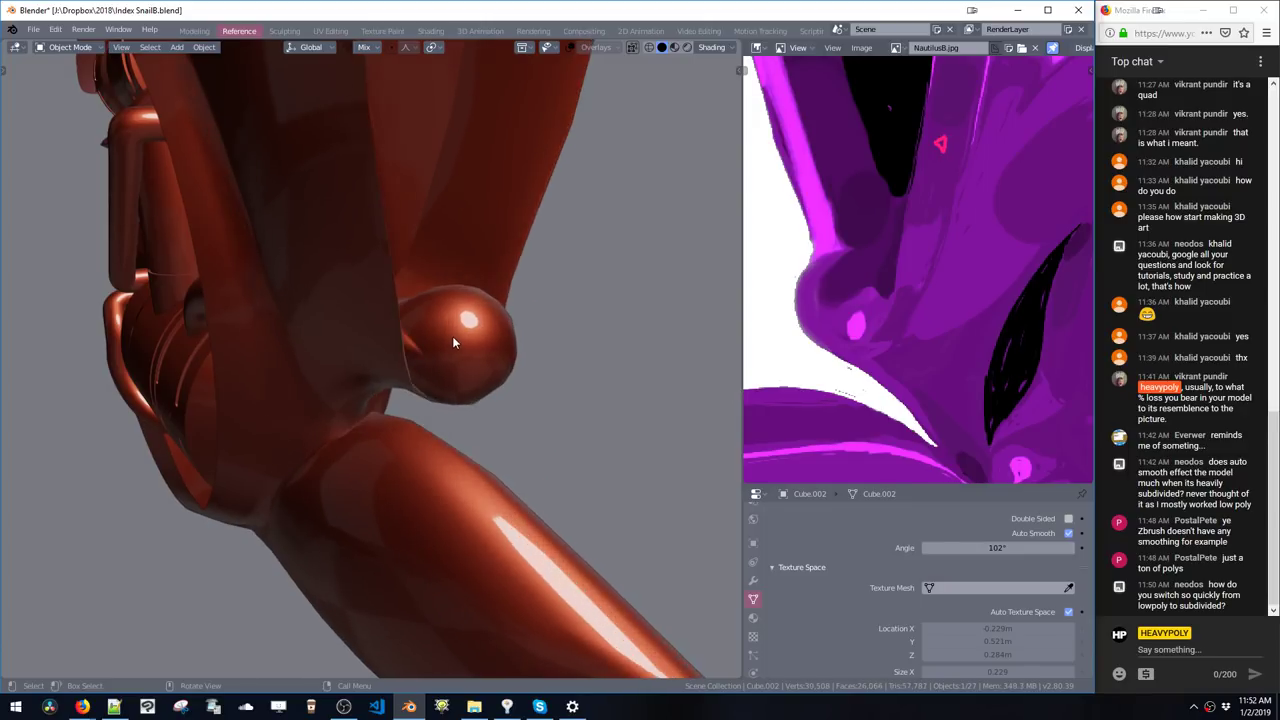
key(ctrl+shift+v)
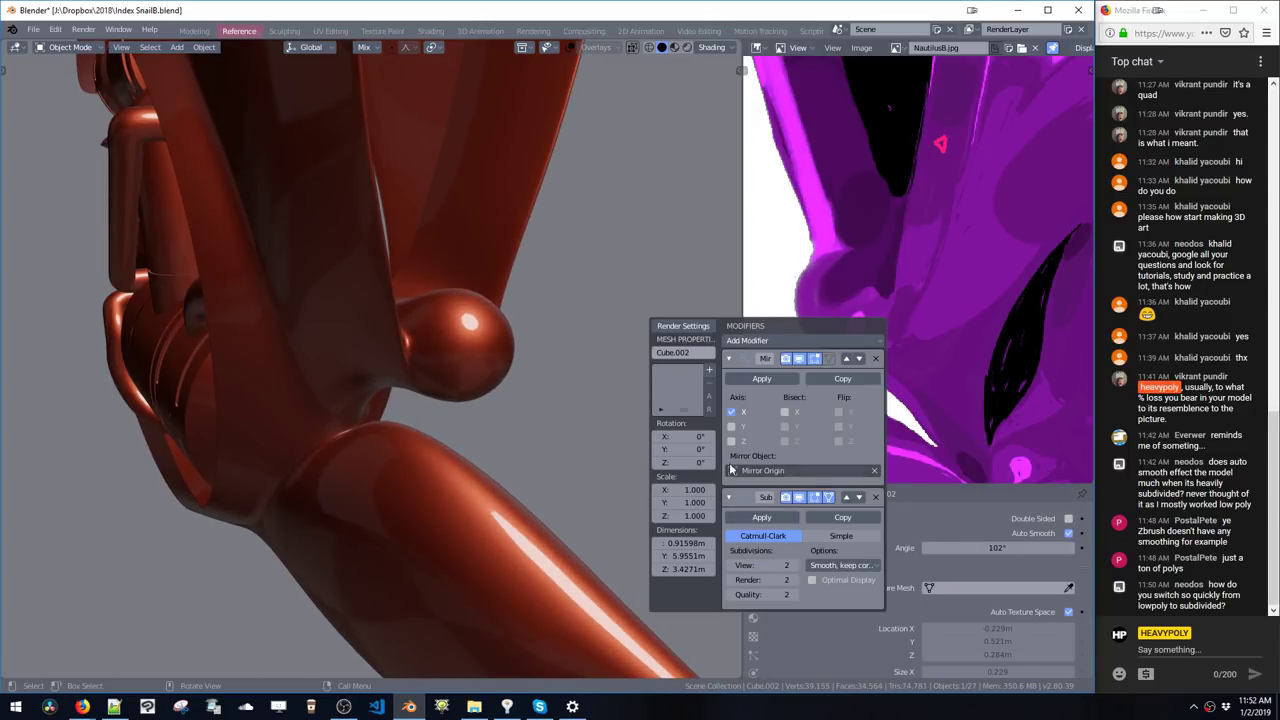
middle_drag(586, 411, 520, 397)
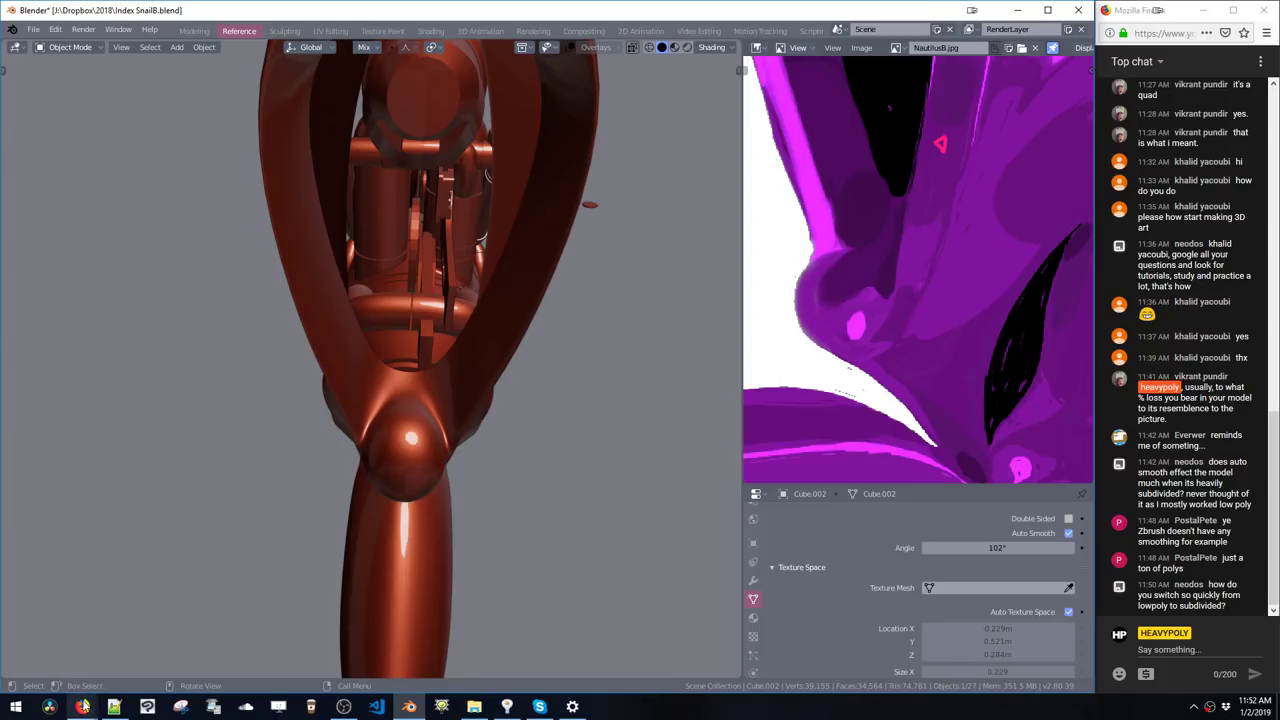
- Make the Windows taskbar taller and widen the modelling window against the chat window
drag(86, 694, 98, 645)
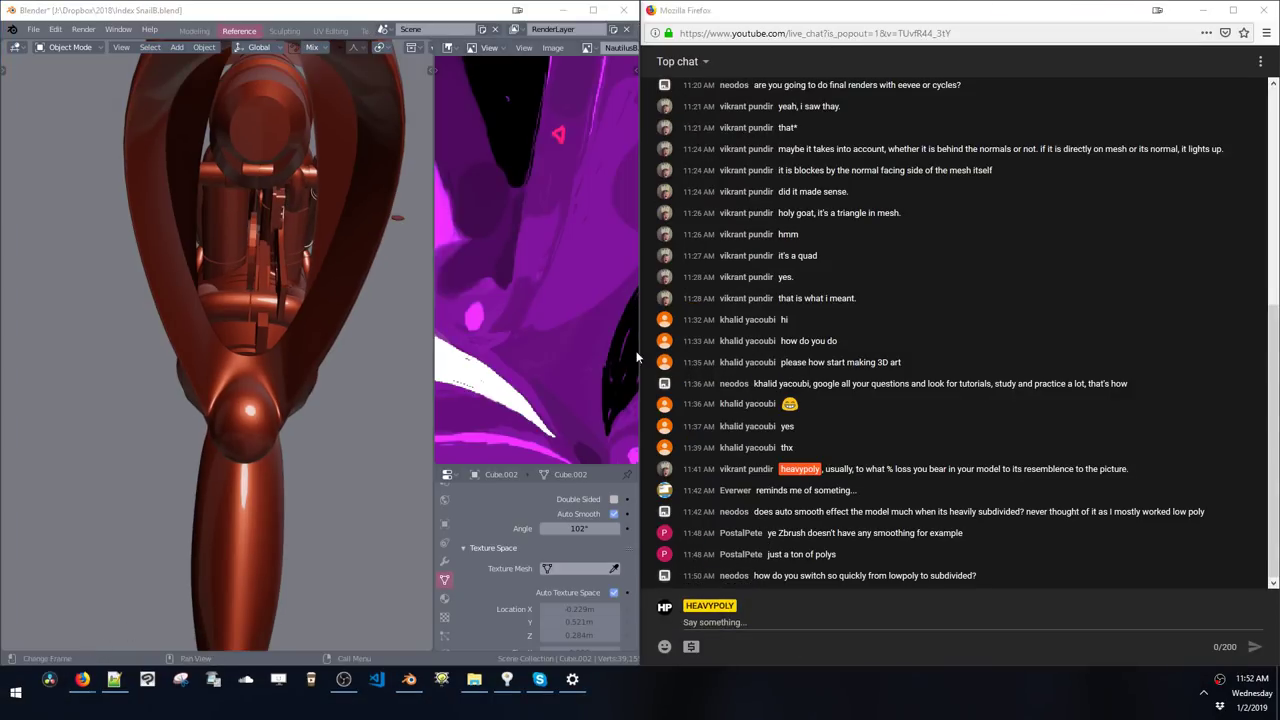
drag(638, 351, 1114, 393)
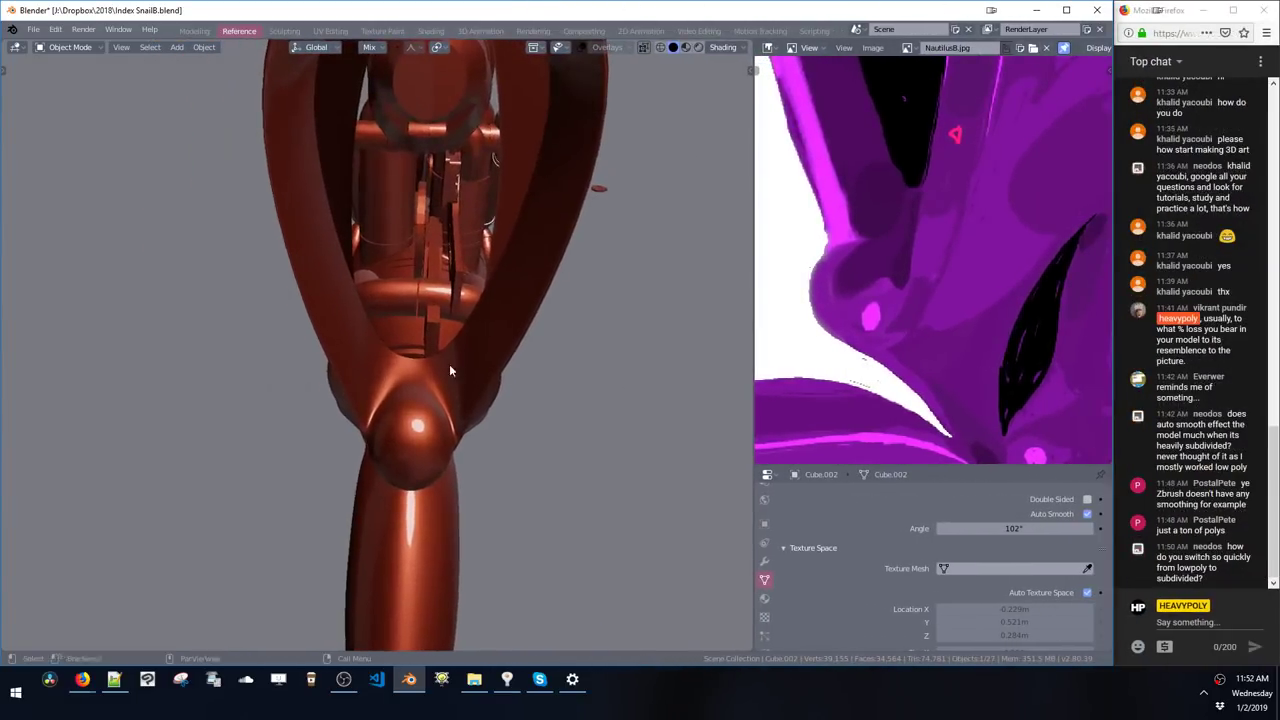
- Examine the whole vehicle from the front and side against the full reference painting
middle_drag(449, 364, 503, 380)
key(space)
click(497, 346)
key(space)
click(496, 349)
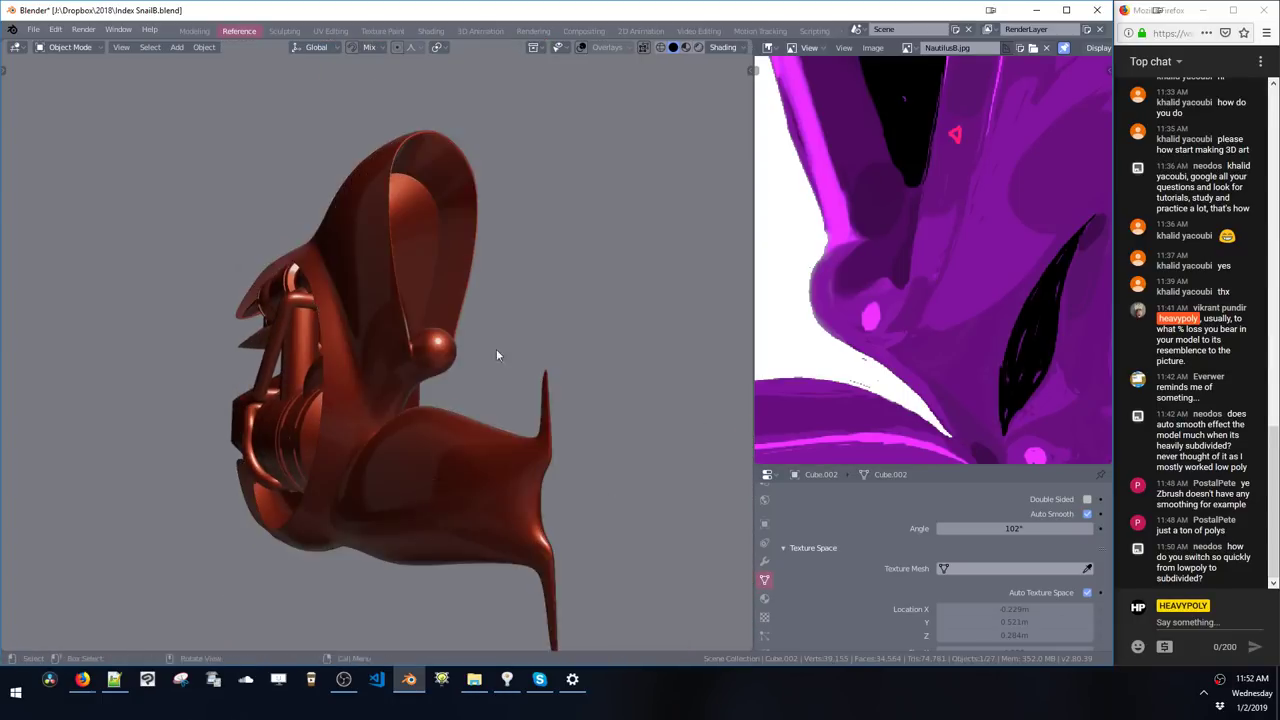
middle_drag(320, 350, 446, 336)
key(space)
click(491, 289)
mouse_move(910, 320)
ctrl+middle_down()
mouse_move(933, 383)
mouse_move(915, 308)
ctrl+middle_up()
mouse_move(699, 283)
middle_down()
mouse_move(283, 270)
mouse_move(412, 274)
mouse_move(444, 262)
mouse_move(457, 266)
mouse_move(444, 297)
mouse_move(590, 292)
mouse_move(359, 291)
mouse_move(409, 296)
middle_up()
- Display the whole vehicle with rendered viewport shading
key(z)
key(z)
click(457, 245)
click(415, 216)
double_click(377, 258)
key(space)
click(388, 308)
key(shift+a)
mouse_move(402, 289)
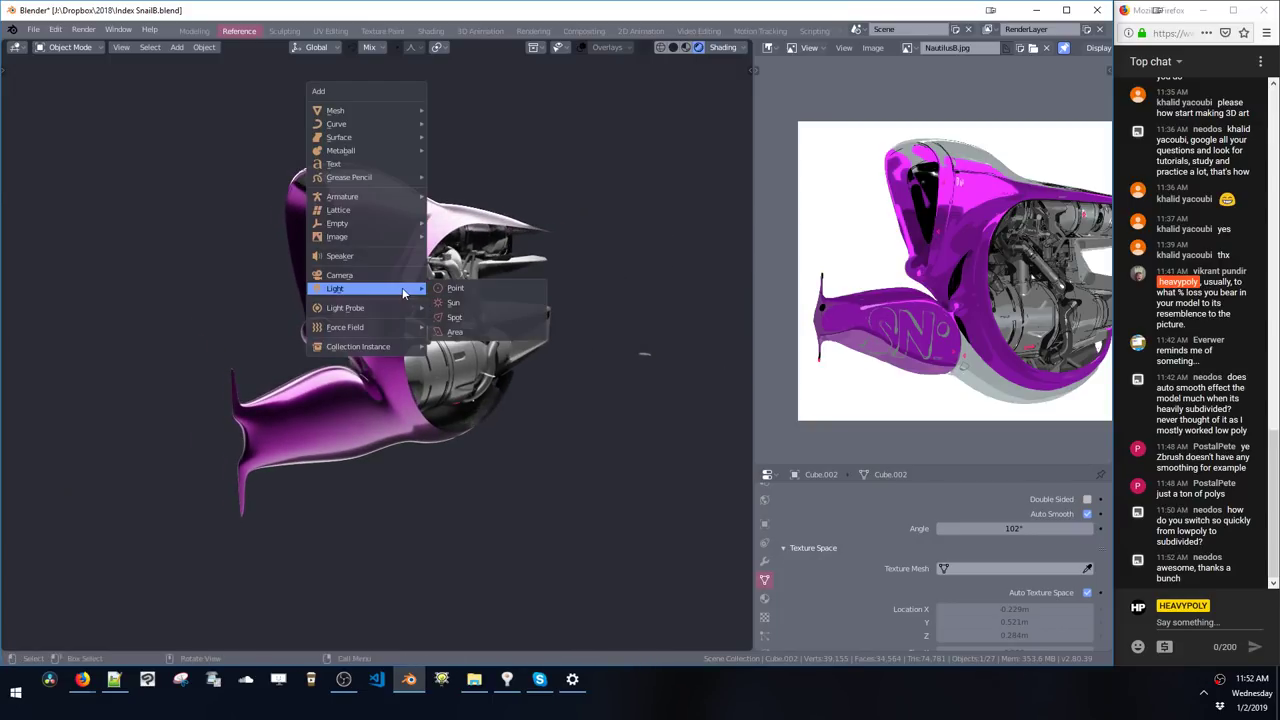
mouse_move(503, 253)
middle_down()
mouse_move(549, 260)
mouse_move(516, 257)
middle_up()
key(shift+a)
- Raise the world volume scatter density to 0.006 and tint it blue with RGB 0.156, 0.417, 0.800
key(v)
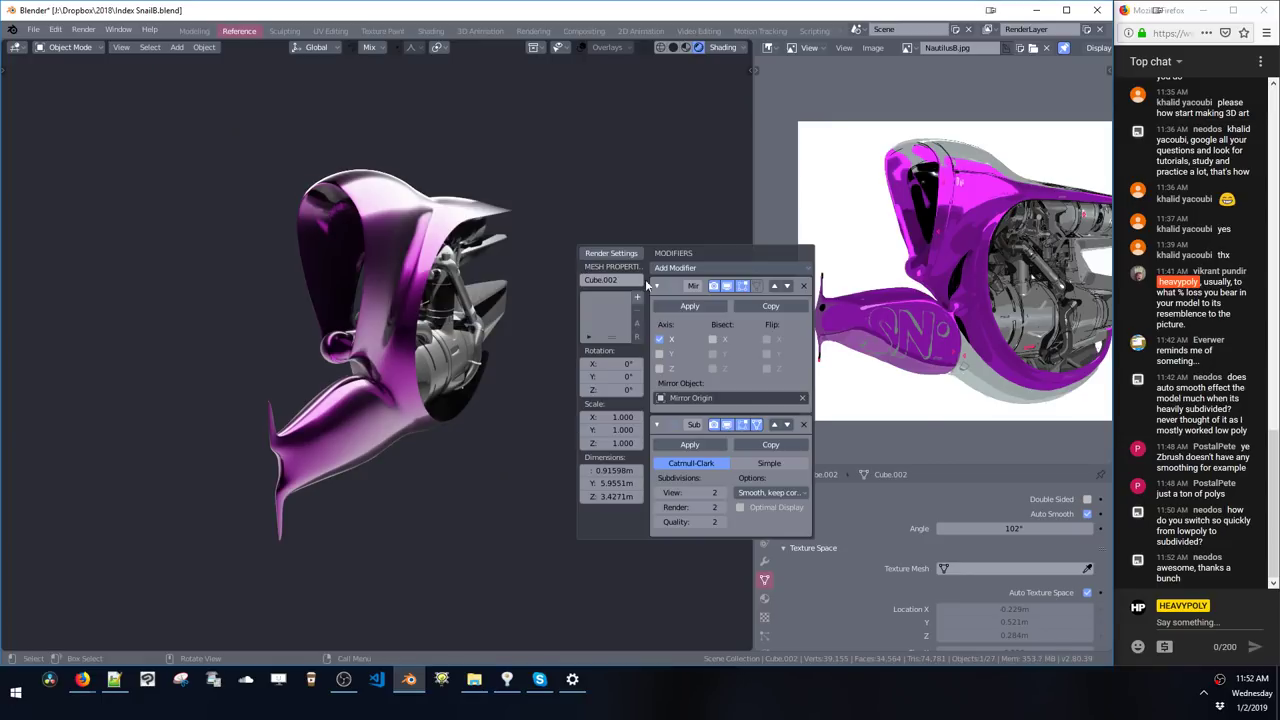
click(620, 256)
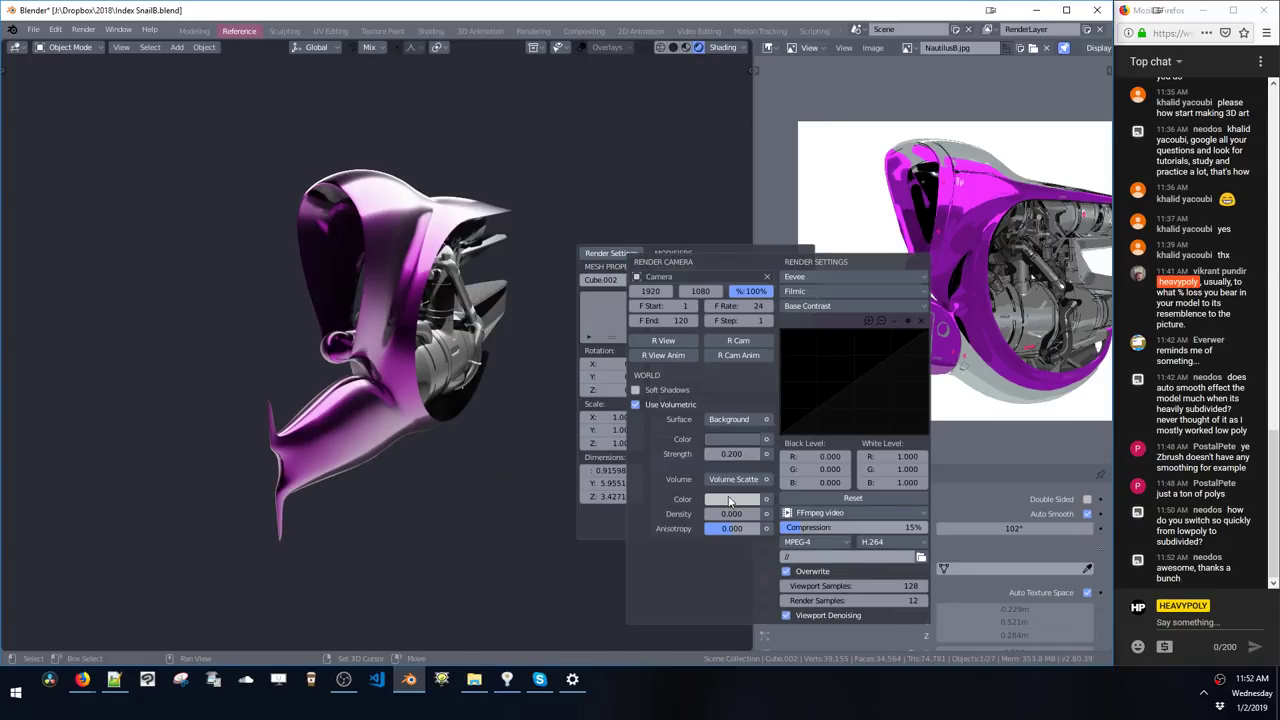
drag(722, 514, 729, 516)
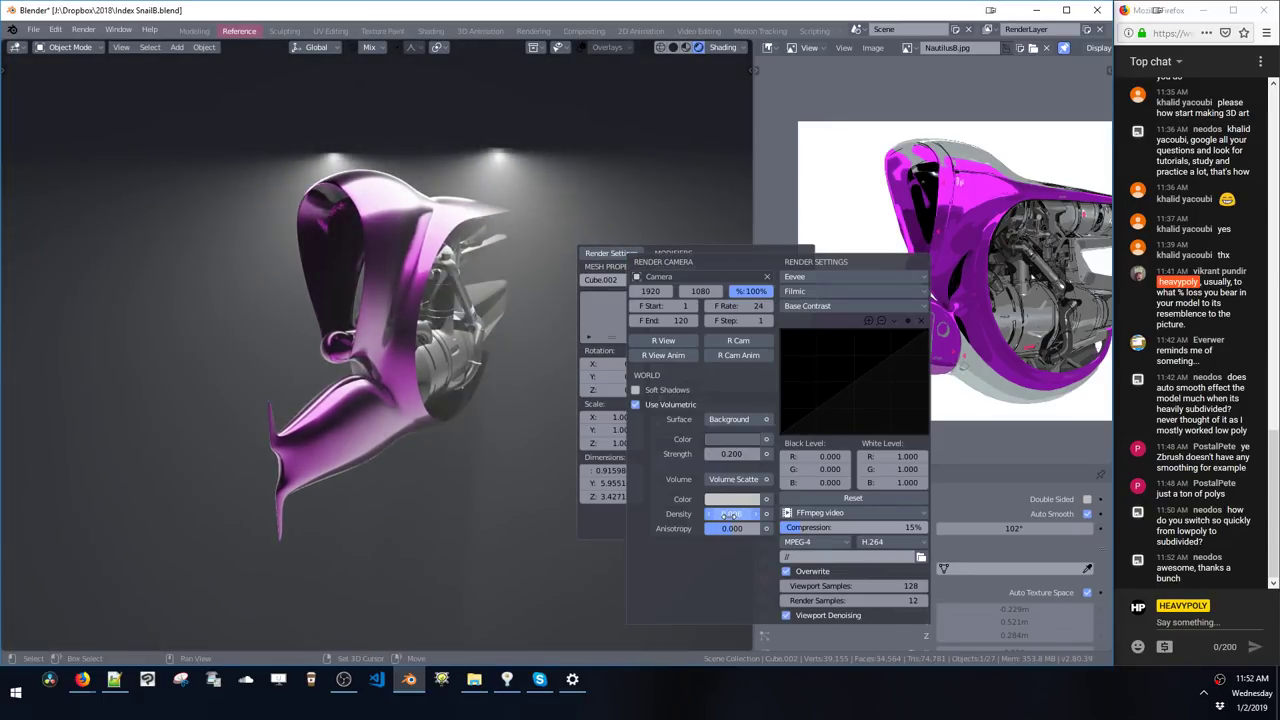
click(729, 503)
drag(771, 387, 775, 352)
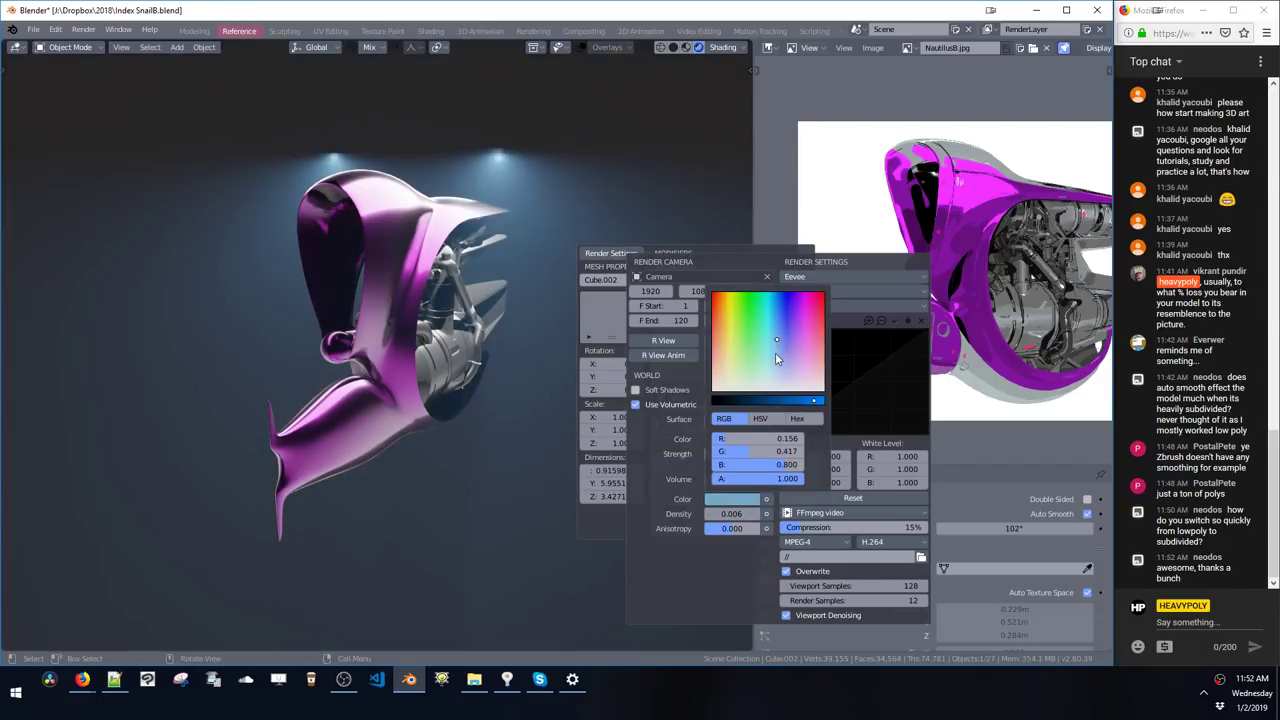
- Add a point light to the scene
middle_drag(389, 288, 421, 288)
key(shift+a)
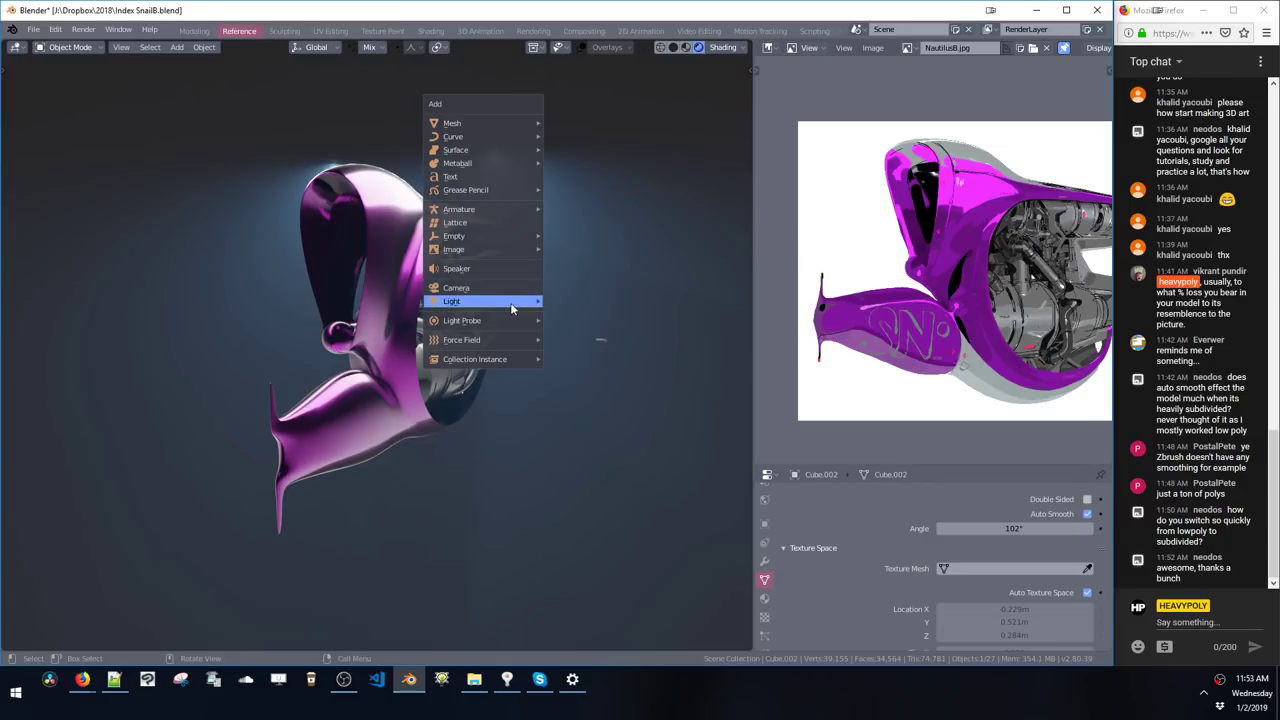
click(562, 298)
key(Tab)
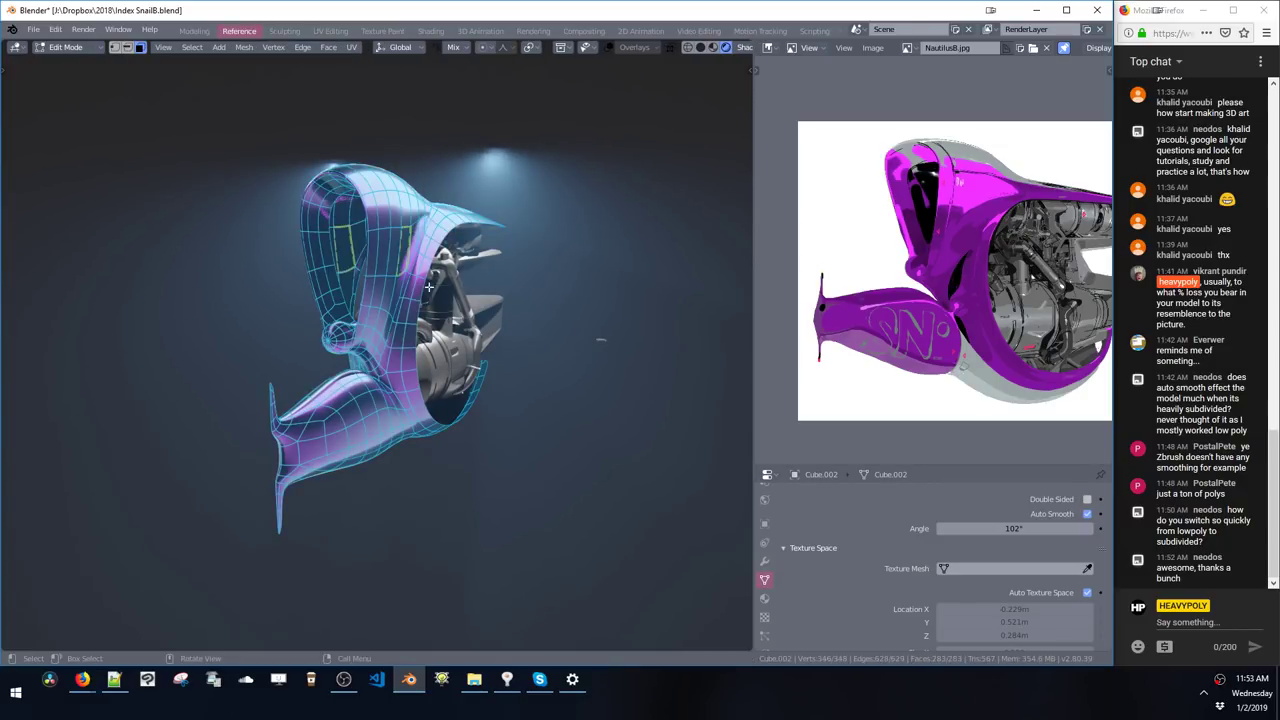
key(space)
click(370, 254)
key(shift+a)
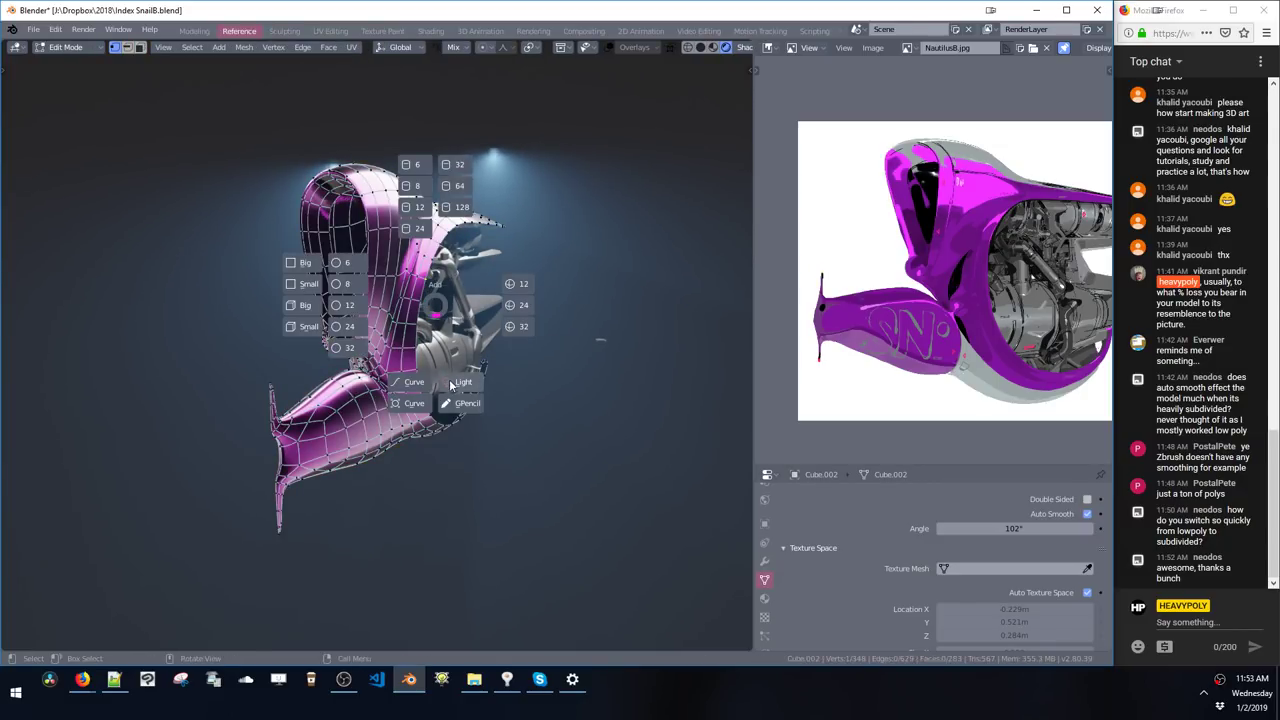
click(450, 385)
- Place the new point light below the vehicle and check its properties, and move it up behind the canopy
key(g)
click(514, 448)
middle_drag(514, 448, 492, 320)
key(g)
click(513, 420)
key(v)
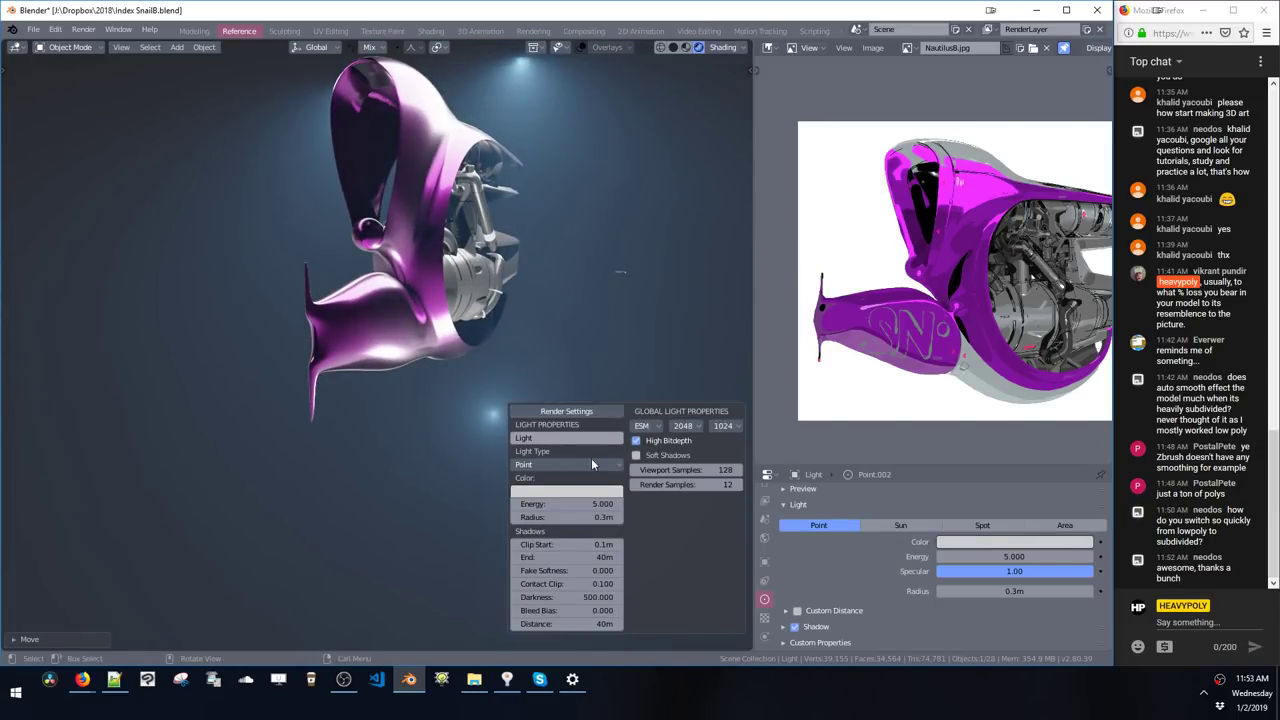
key(g)
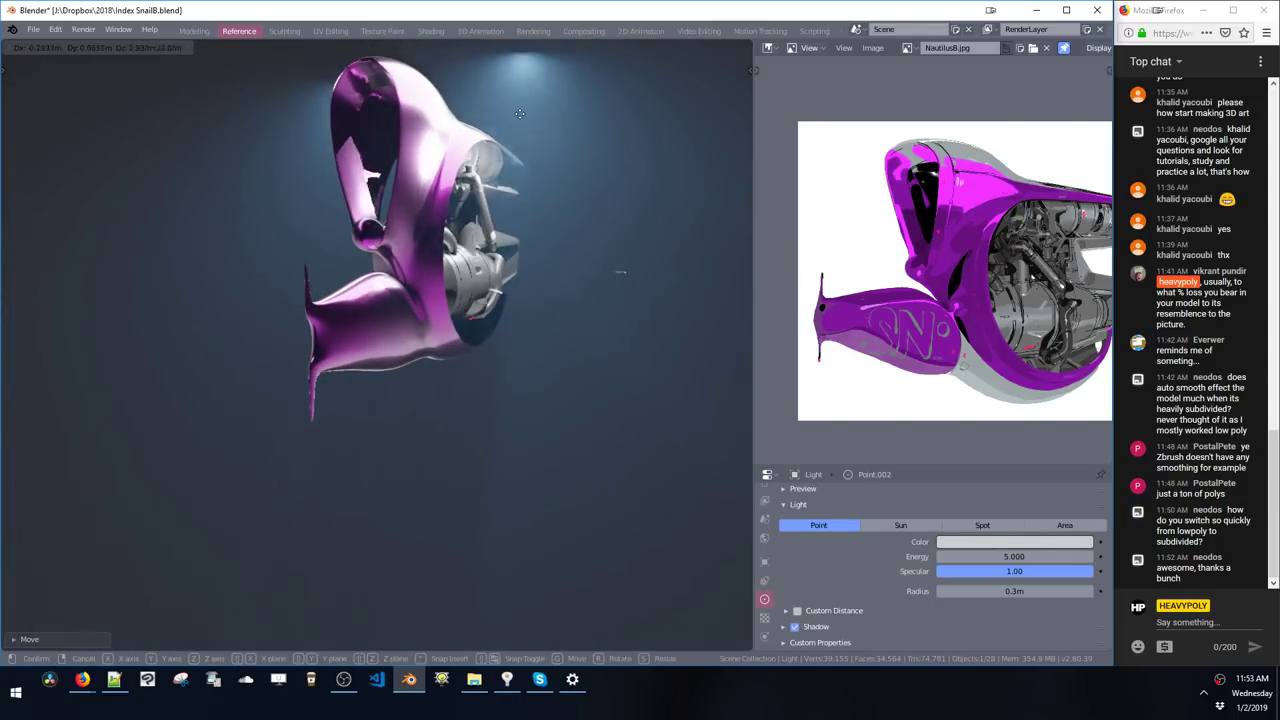
click(505, 140)
- Move the point light along Y towards the rear and position it at the tip of the upper tail fin
middle_drag(505, 140, 436, 218)
key(g)
key(y)
click(486, 206)
key(g)
click(407, 211)
key(g)
click(438, 227)
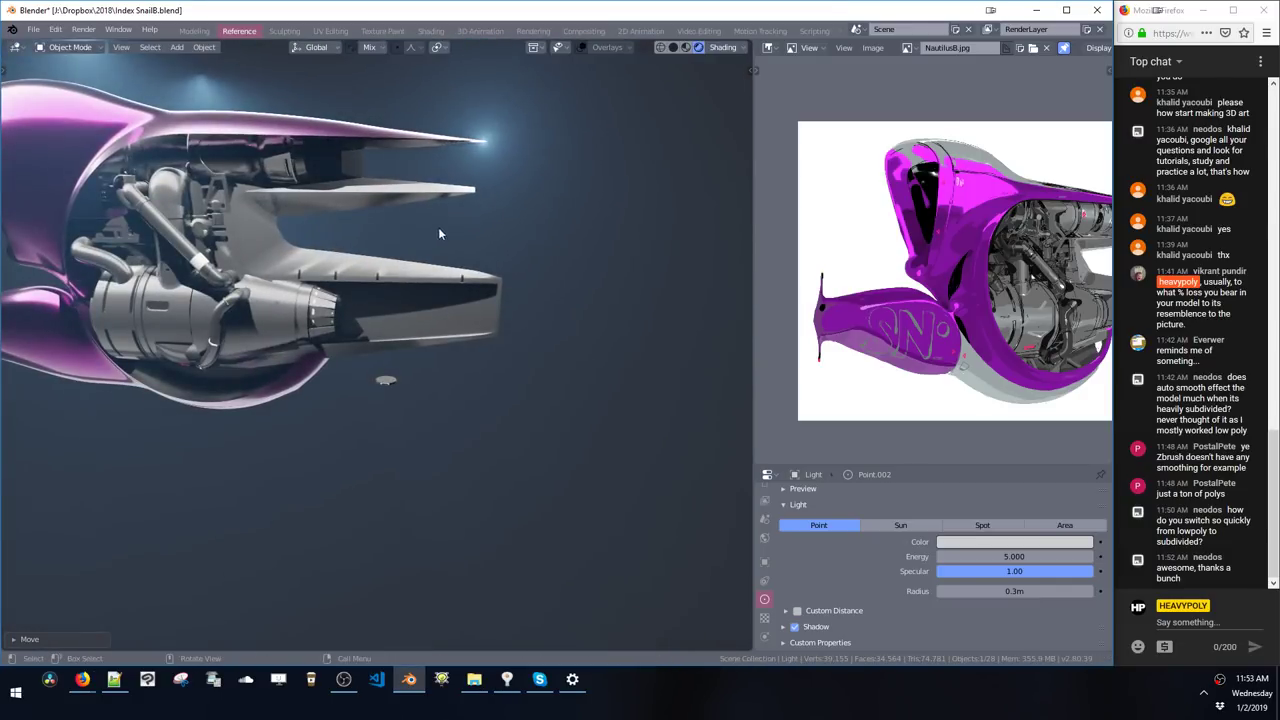
- Move the point light down to the engine's exhaust nozzle beneath the lower tail fin
click(350, 323)
key(g)
middle_drag(350, 324, 448, 307)
click(316, 322)
key(g)
key(g)
click(411, 312)
- Set the point light's energy to 40
key(v)
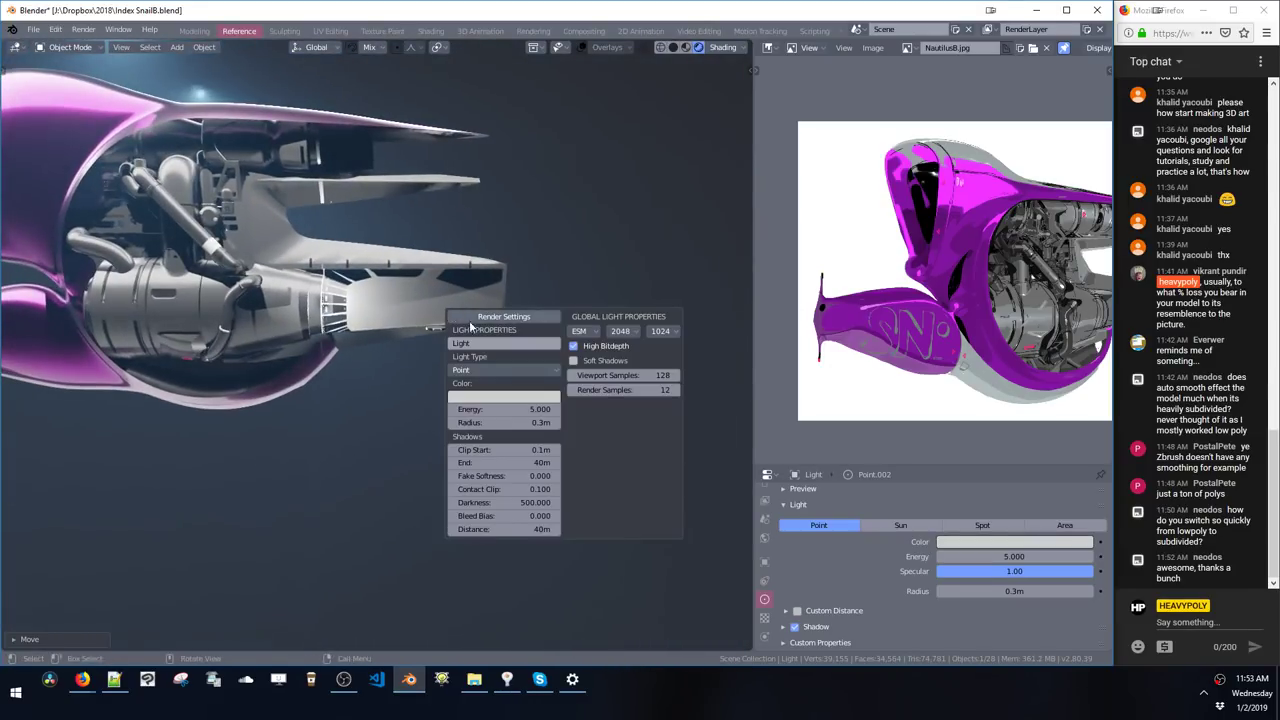
click(501, 404)
text(4)
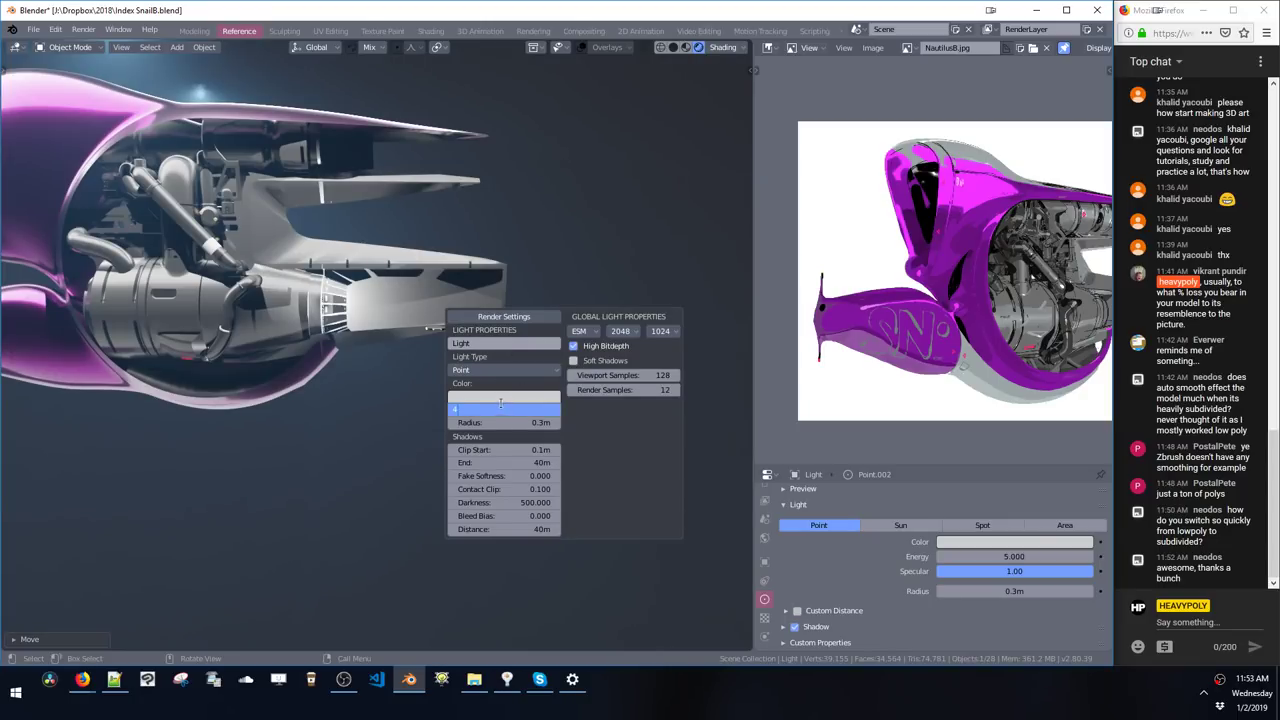
text(0)
key(Return)
- Reposition the light inside the rear of the engine, just ahead of the exhaust nozzle
middle_drag(369, 270, 403, 309)
key(g)
click(140, 294)
scroll(445, 300, up, 3)
key(g)
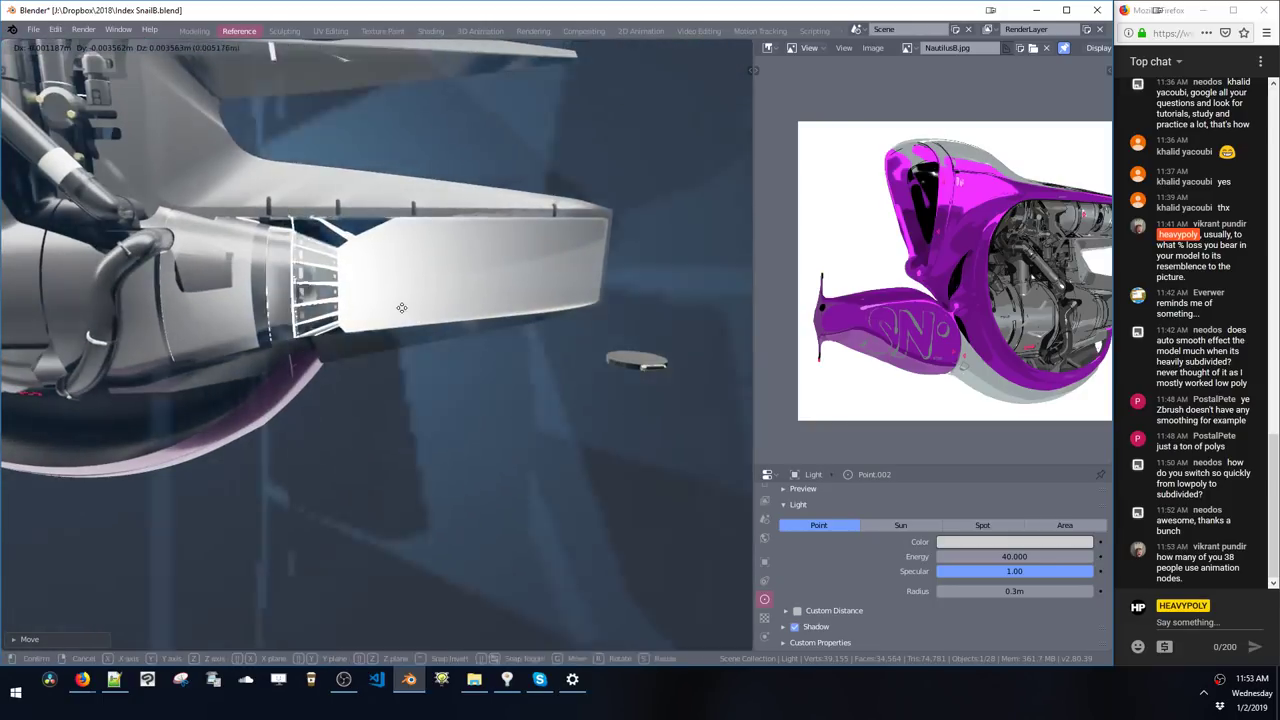
click(325, 325)
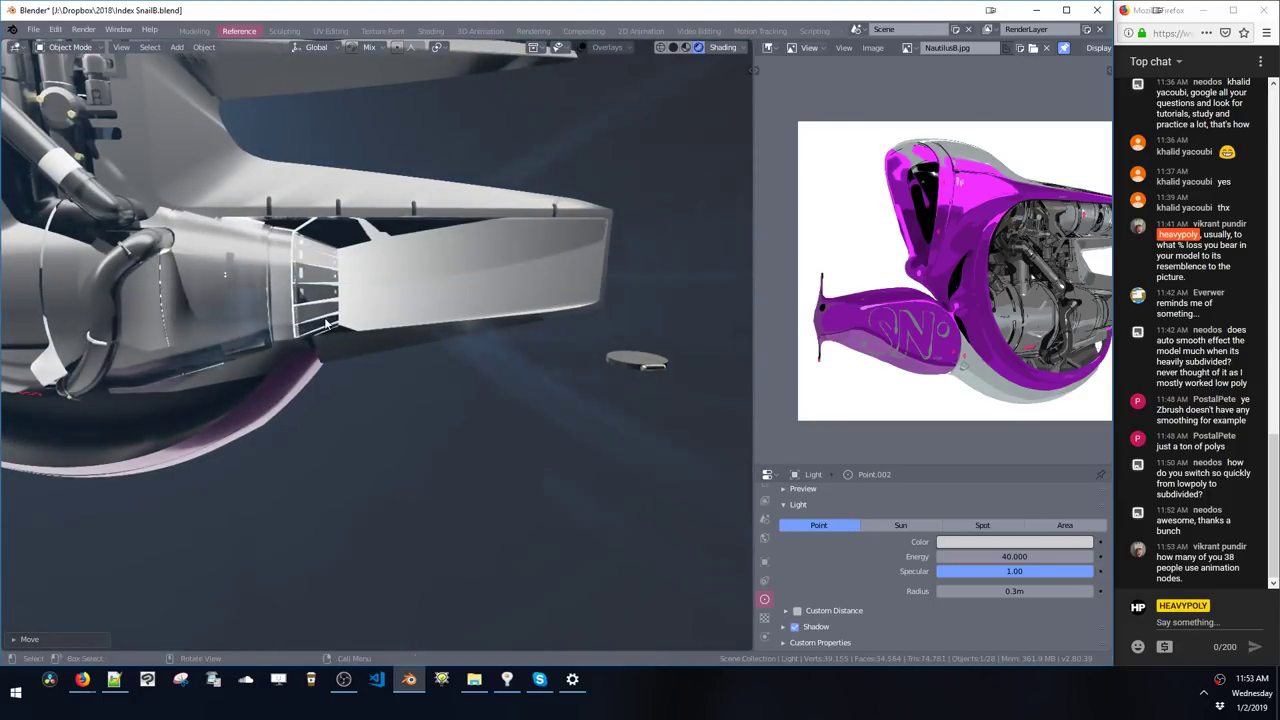
- Set the light's shadow contact clip to 0.001 and its shadow darkness to about 2912
middle_drag(325, 323, 424, 320)
key(ctrl+shift+v)
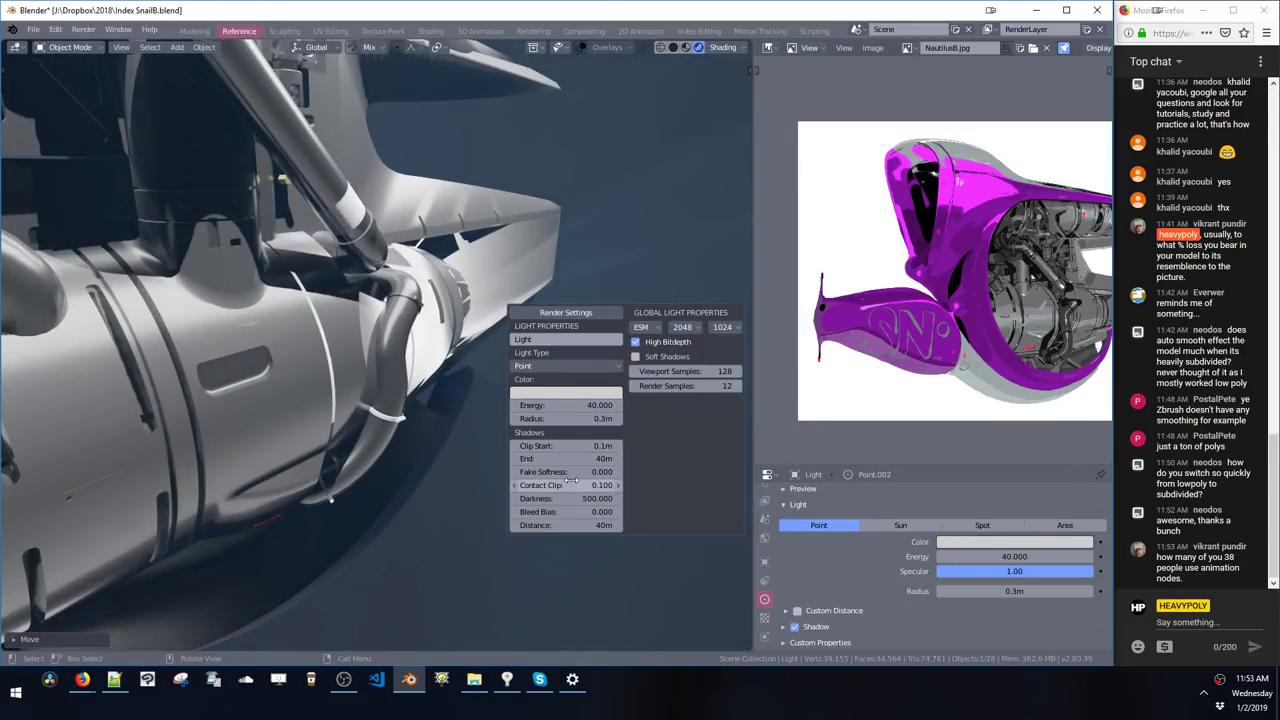
drag(616, 503, 367, 494)
- Shift the light along the X axis to line it up with the exhaust nozzle
mouse_move(360, 352)
middle_down()
mouse_move(302, 345)
mouse_move(278, 368)
mouse_move(257, 349)
mouse_move(342, 336)
middle_up()
key(g)
key(x)
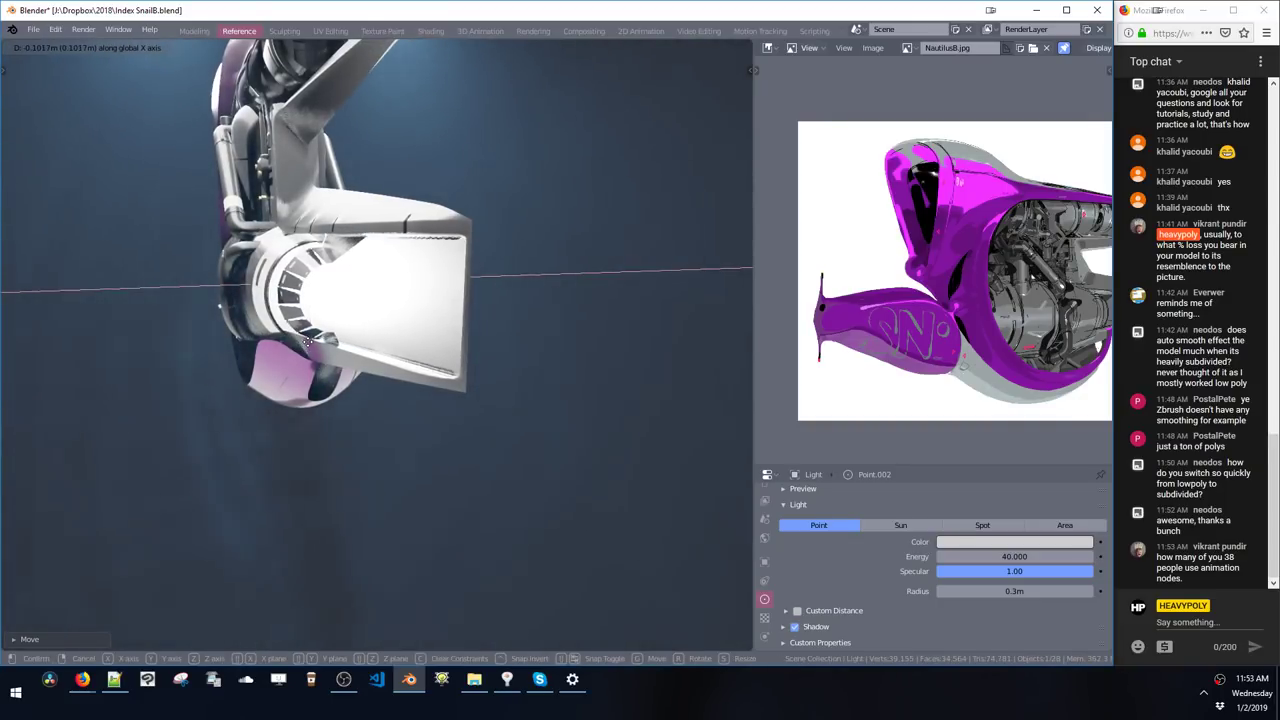
click(328, 344)
- Color the exhaust light pale blue with RGB 0.229, 0.666, 1.000
middle_drag(328, 344, 549, 361)
key(v)
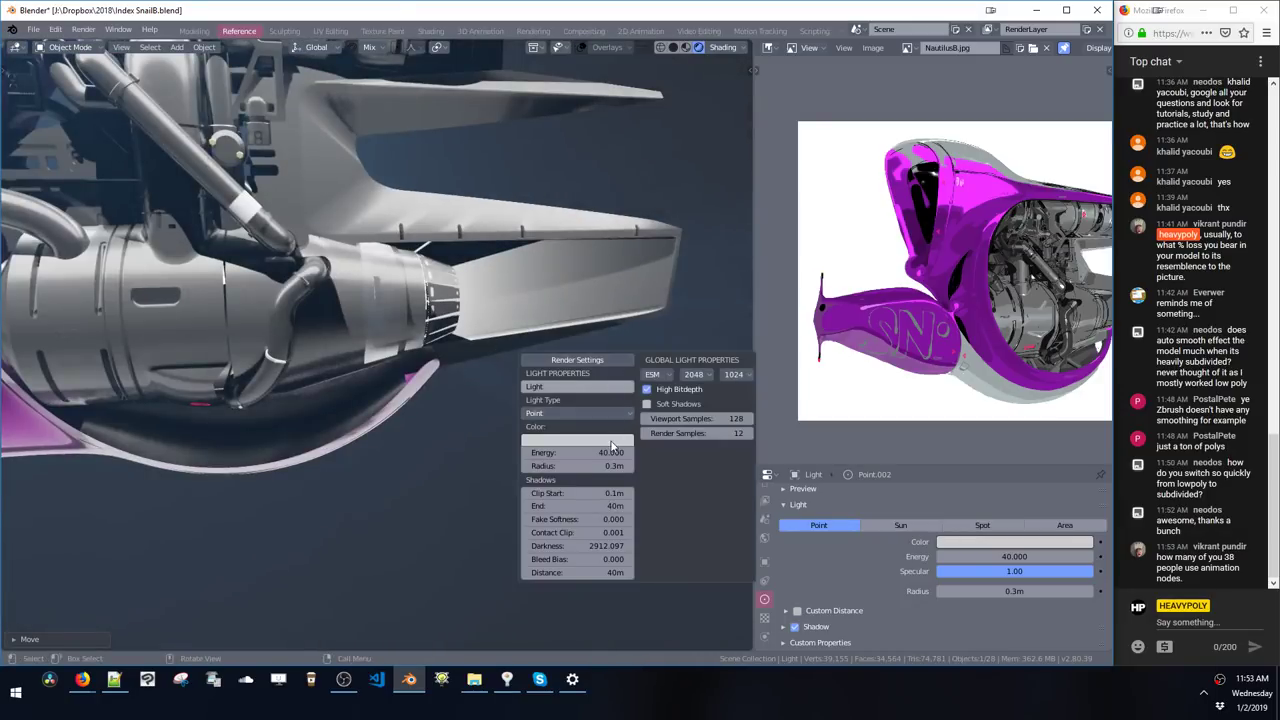
click(612, 442)
drag(590, 324, 591, 298)
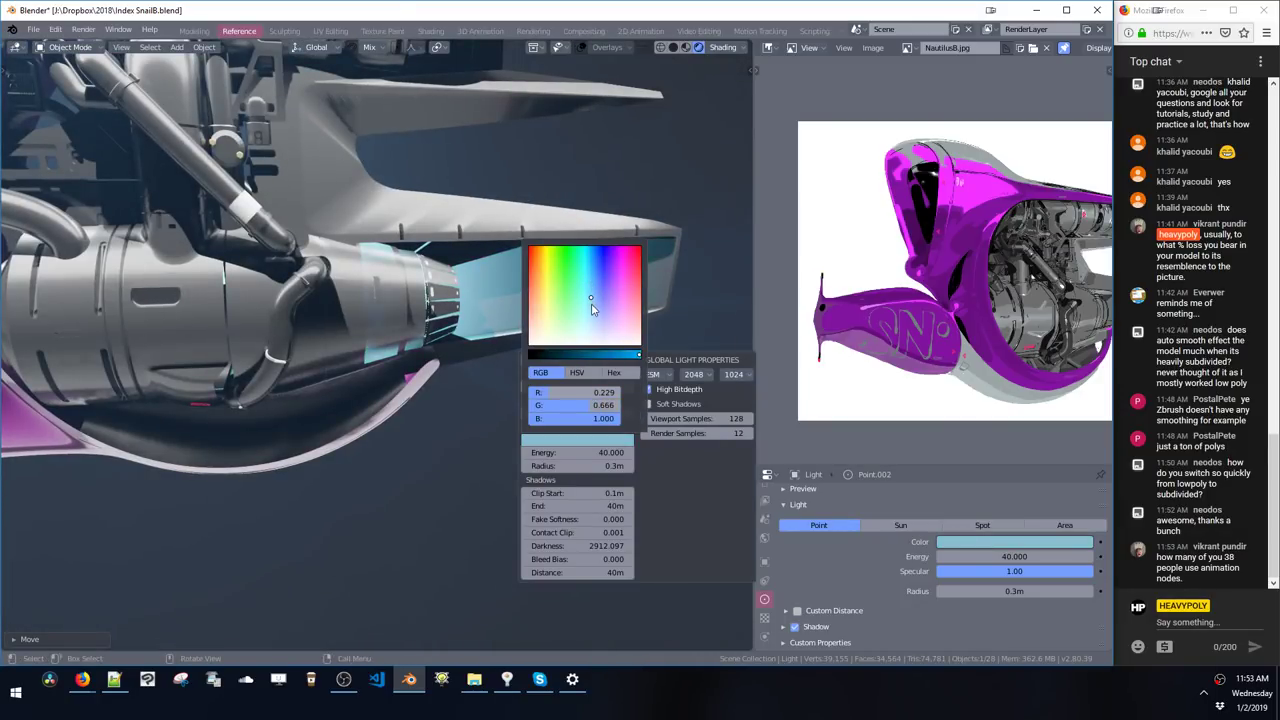
- Reduce the exhaust light's radius to about 0.06 m
middle_drag(375, 350, 374, 290)
key(v)
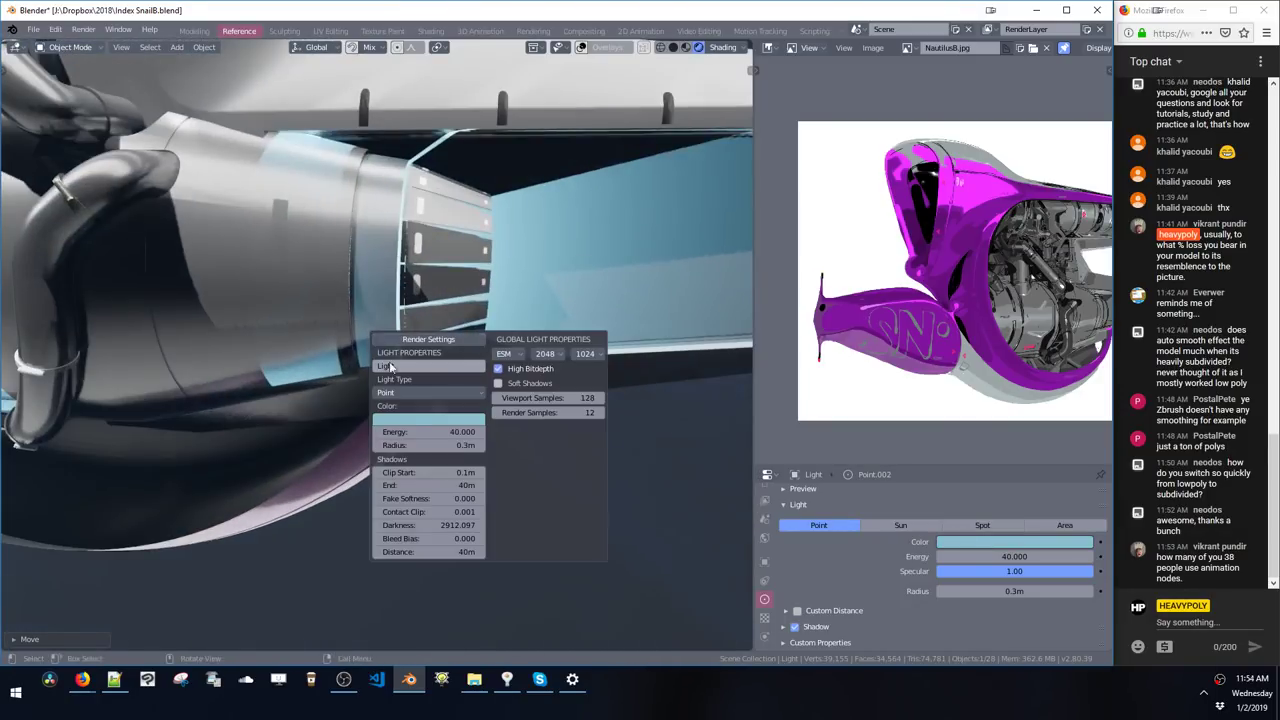
drag(436, 443, 332, 448)
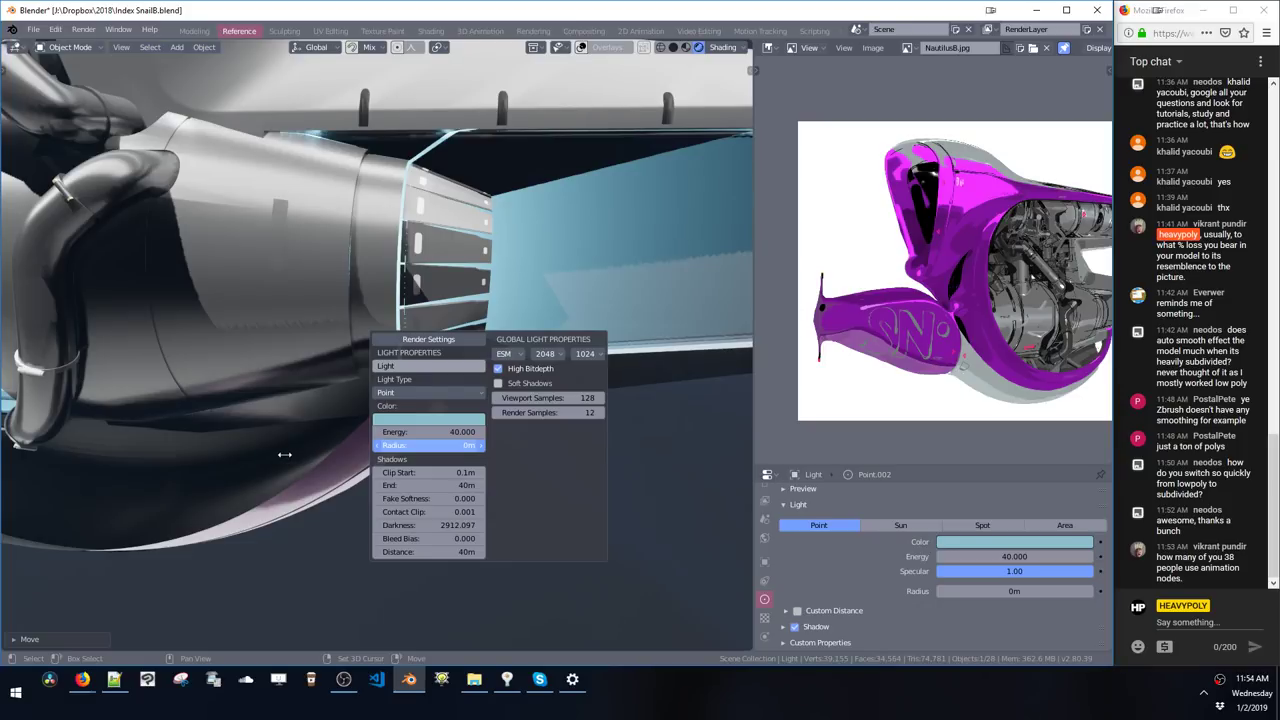
ctrl+middle_drag(304, 400, 350, 470)
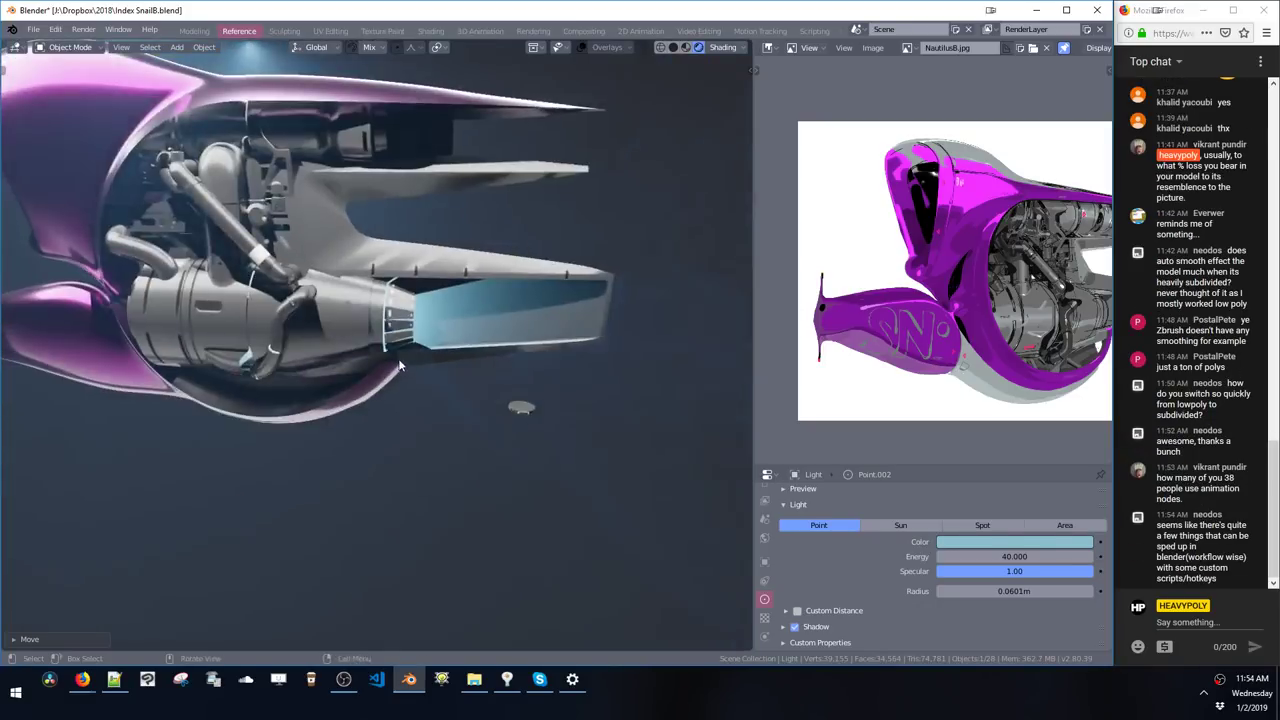
- Slide the exhaust light along the Y axis towards the nozzle opening
middle_drag(390, 400, 393, 340)
key(g)
key(y)
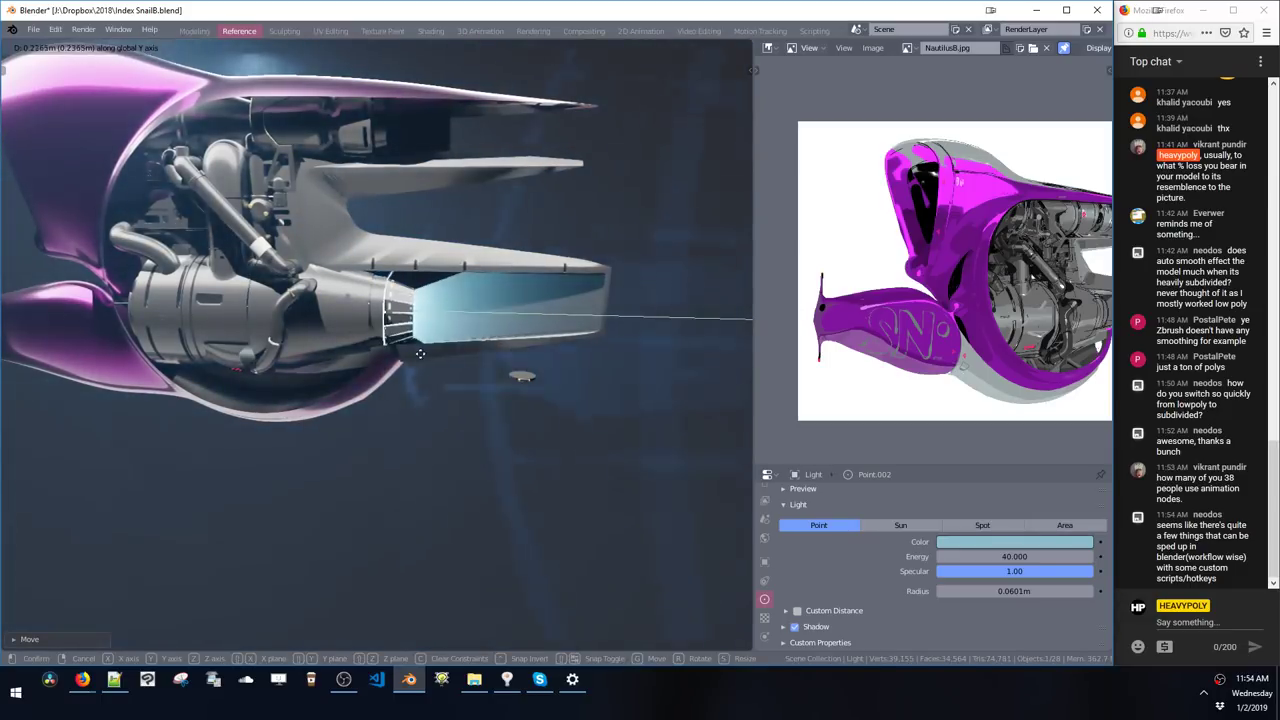
click(409, 351)
- Extrude the edge loop at the rear end of the engine mesh, reposition it, scale it inward, and return to Object Mode
middle_drag(448, 345, 365, 298)
click(363, 333)
key(Tab)
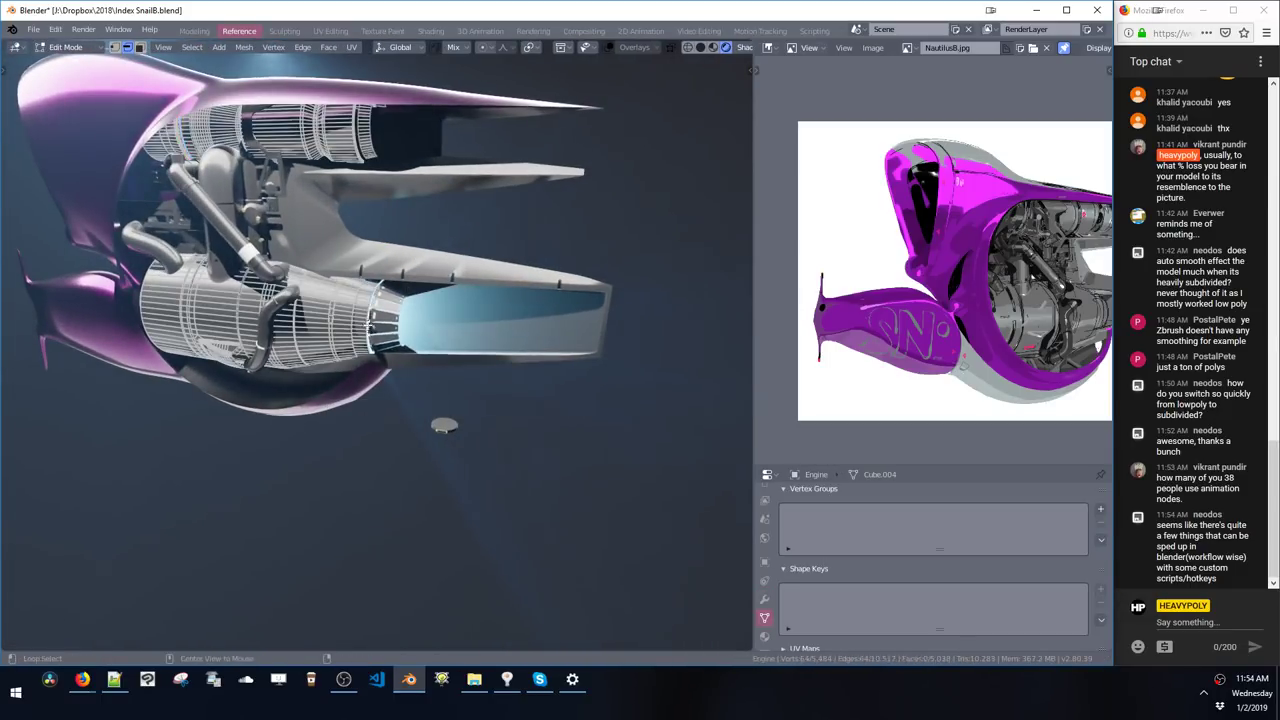
middle_drag(380, 361, 368, 352)
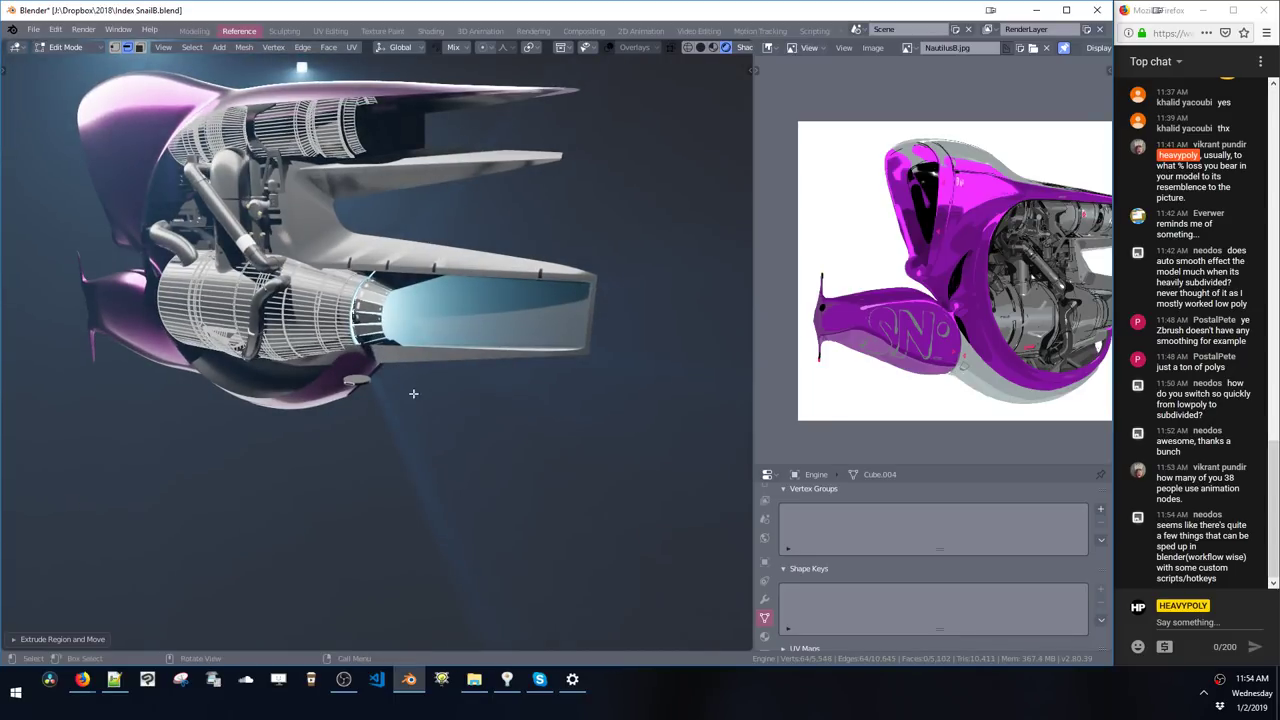
key(g)
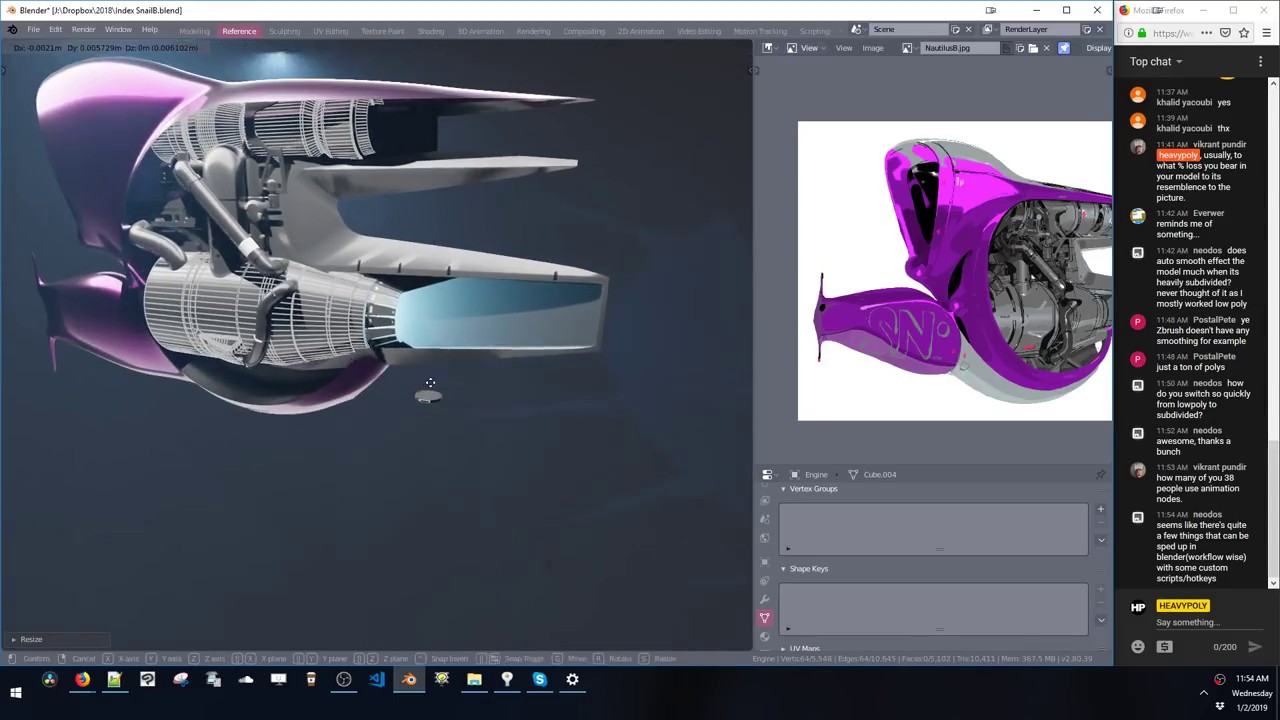
click(427, 387)
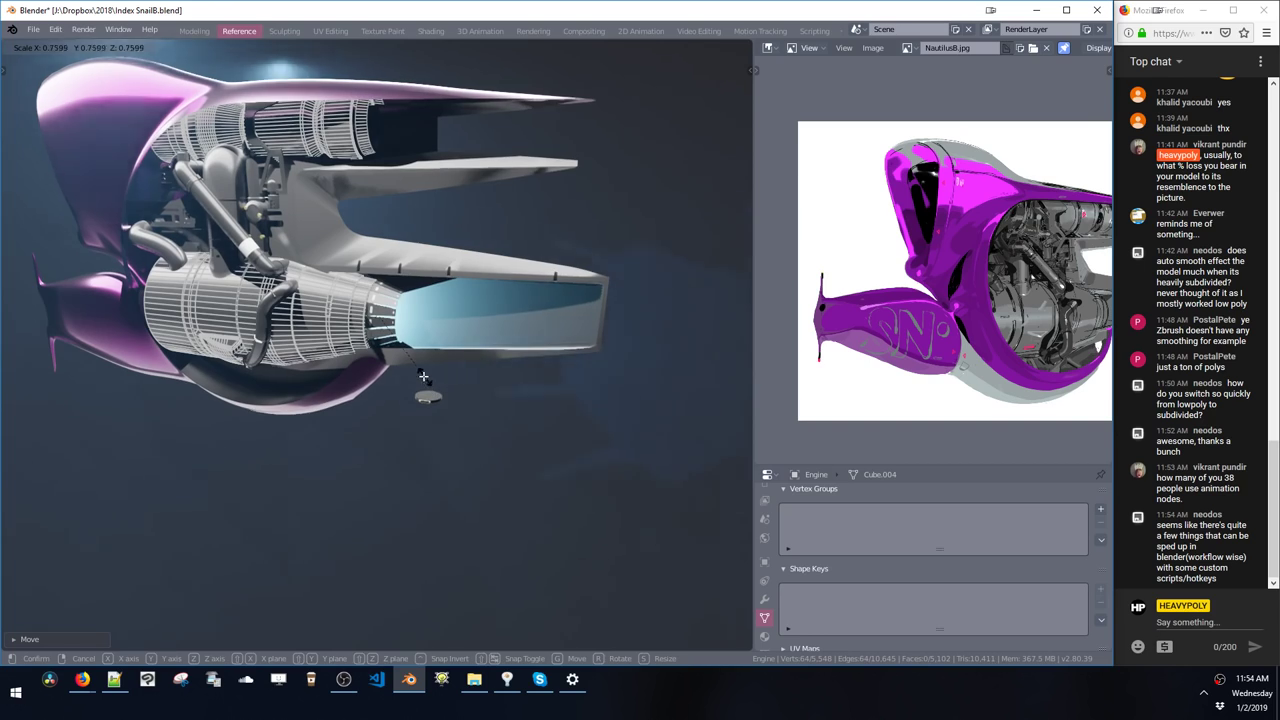
click(424, 376)
key(space)
click(427, 366)
middle_drag(427, 366, 444, 256)
scroll(366, 245, down, 5)
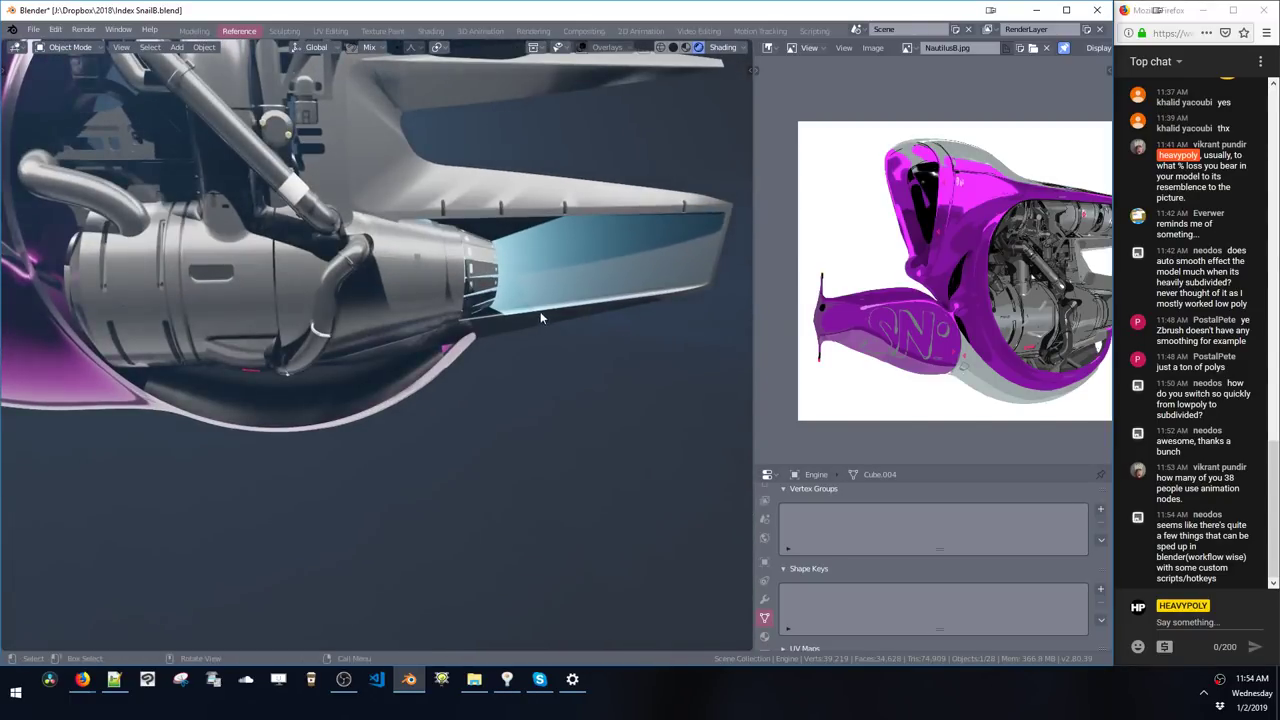
- Replace the properties editor with the Outliner and enlarge it to show the scene's lights
key(ctrl+shift+space)
click(800, 575)
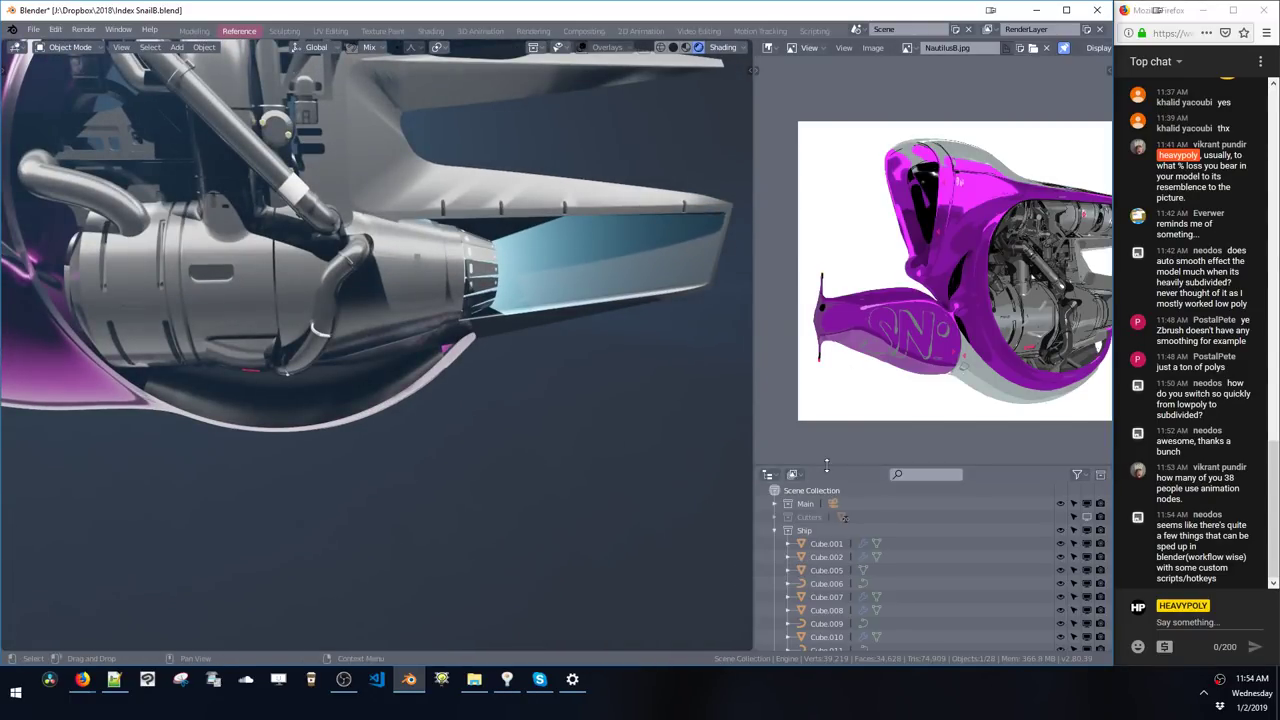
drag(822, 464, 822, 230)
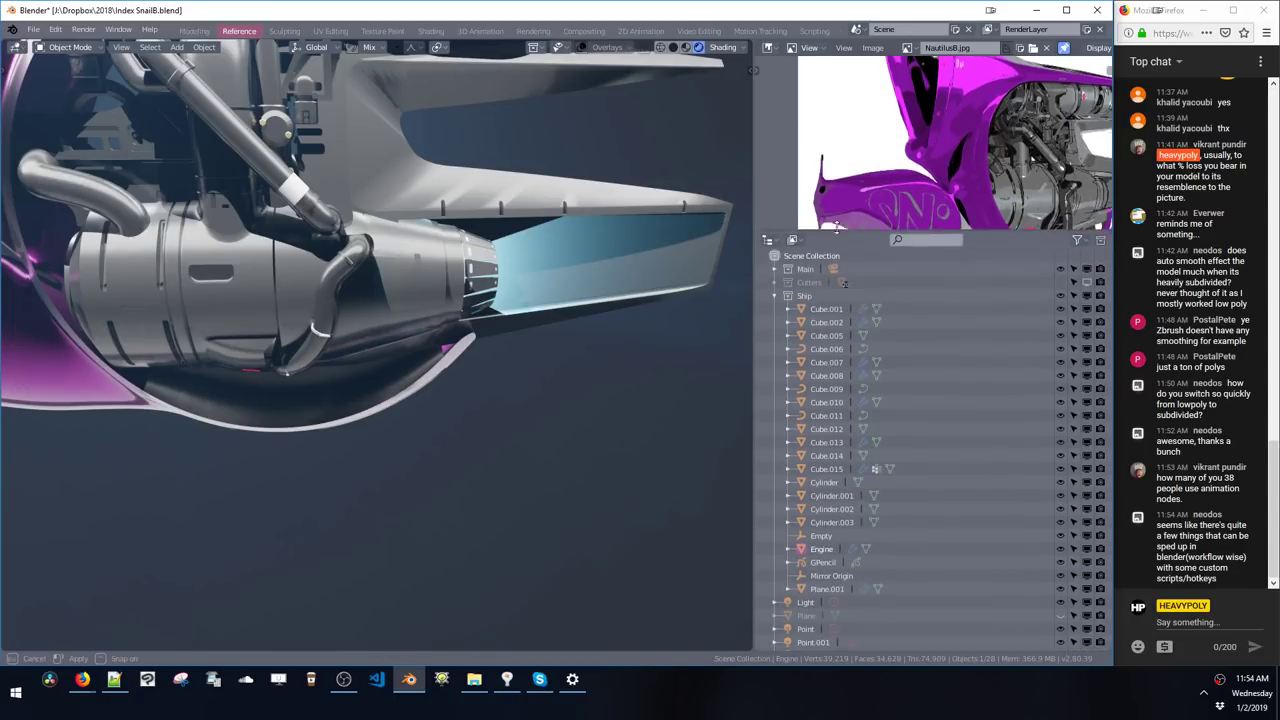
scroll(803, 600, down, 1)
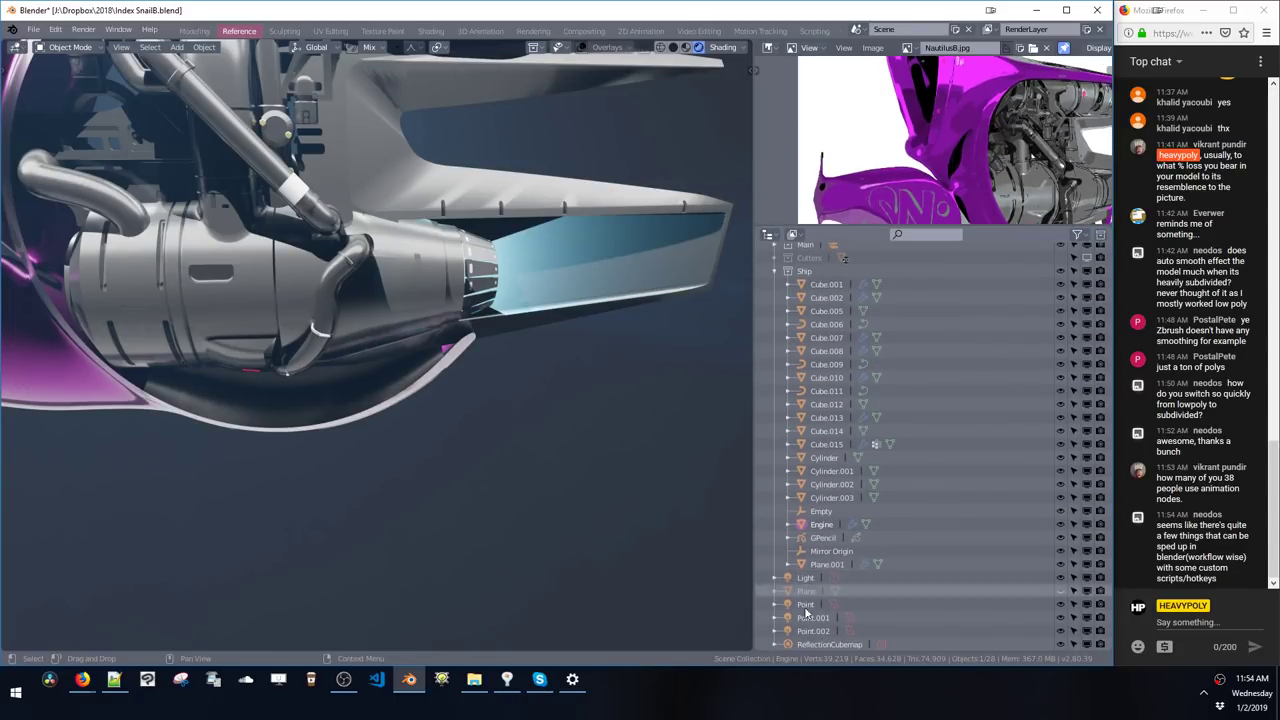
- Check which light belongs to the exhaust by selecting Point.002, Point.001 and Point in turn, cancelling any test move
click(802, 632)
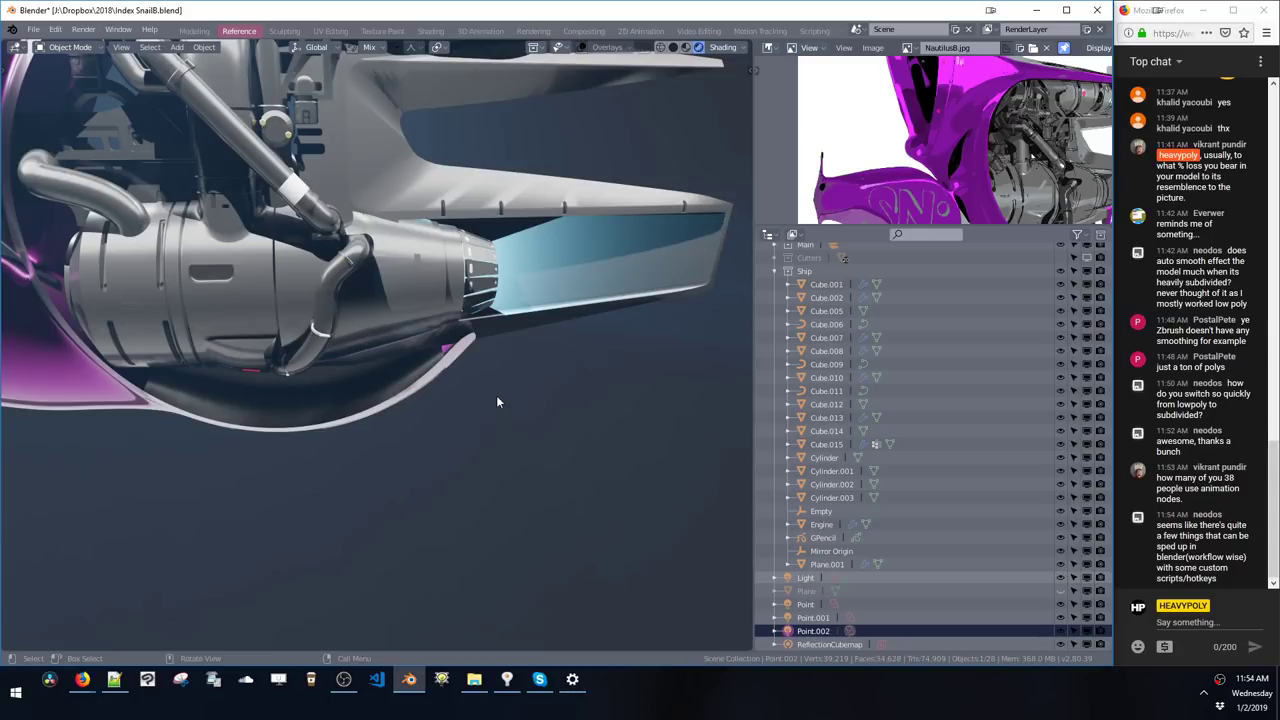
key(g)
right_click(600, 473)
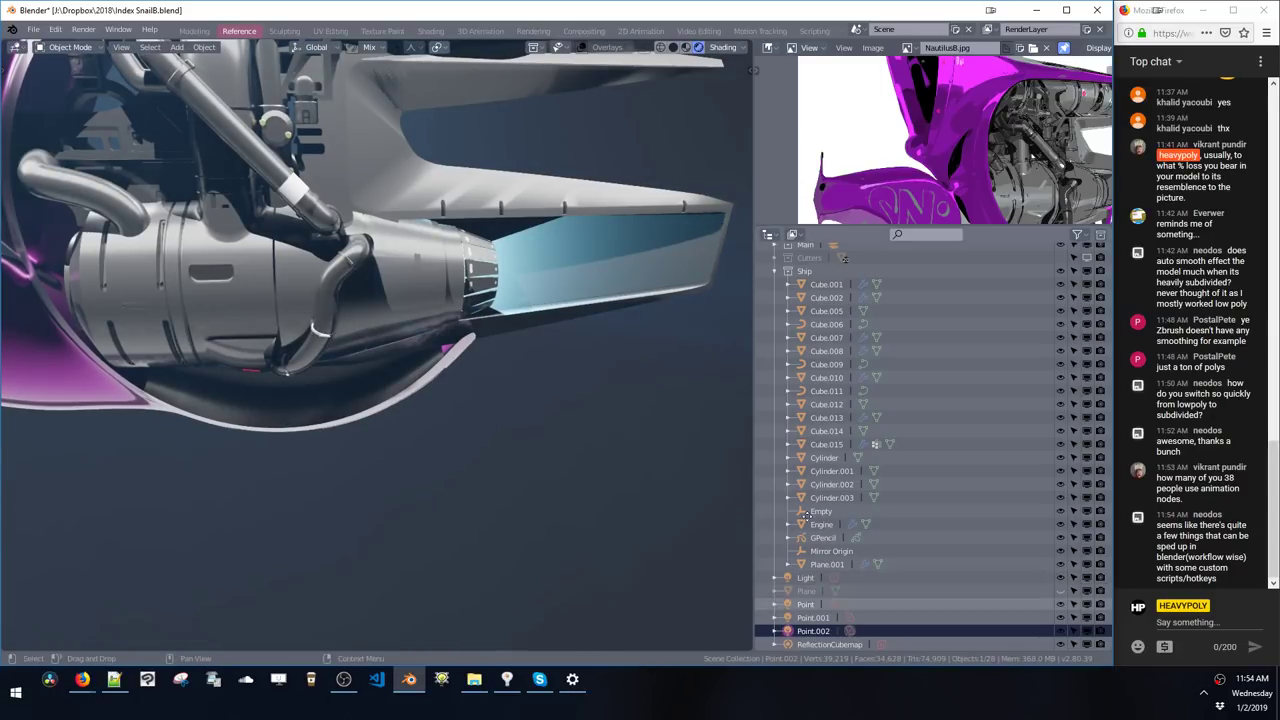
click(796, 618)
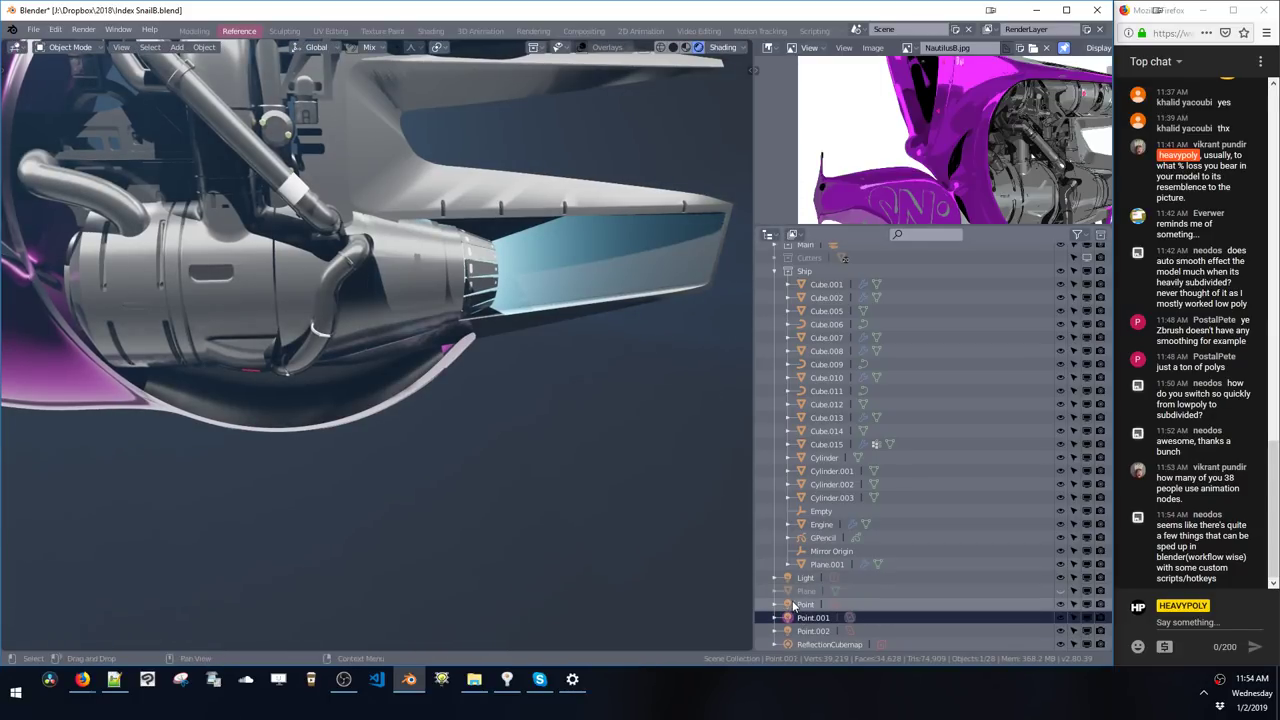
click(795, 606)
right_click(619, 447)
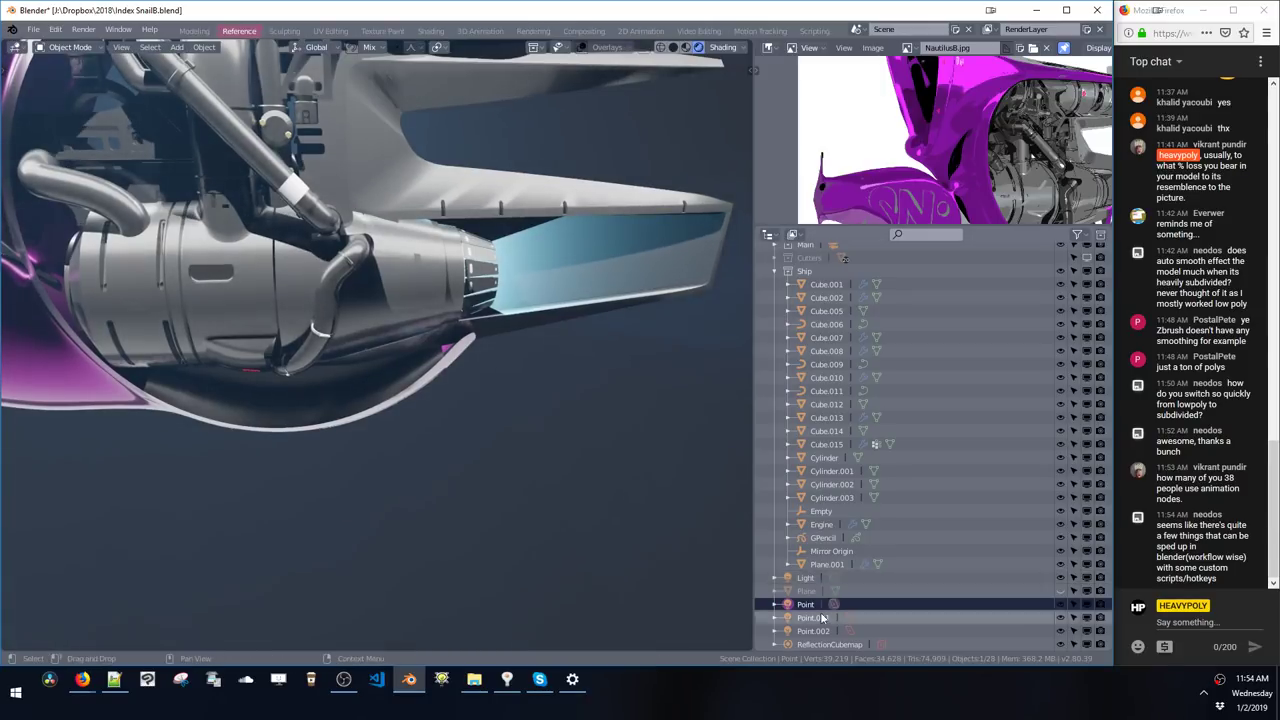
- Select the object named Light and identify it with a test move that is cancelled
click(805, 579)
key(g)
right_click(570, 387)
middle_drag(570, 388, 533, 370)
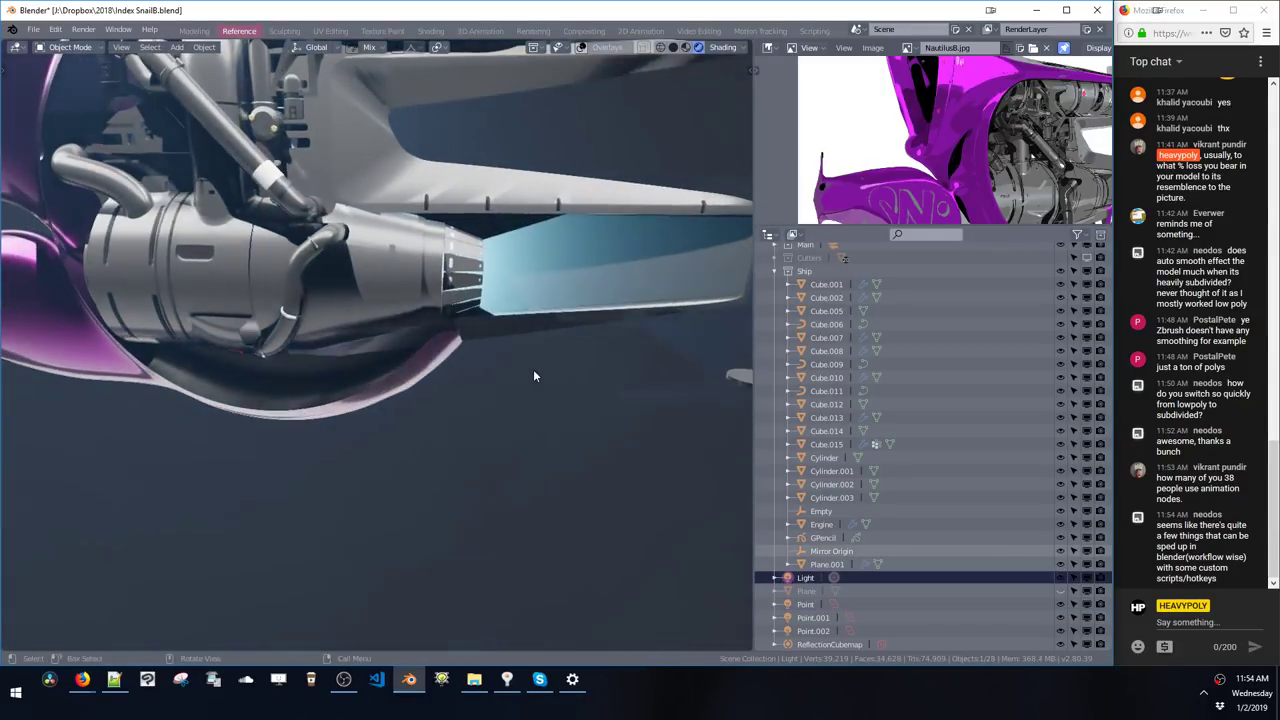
- Move the object named Light vertically along the Z axis at the engine exhaust and view the whole vehicle
key(g)
key(z)
click(536, 377)
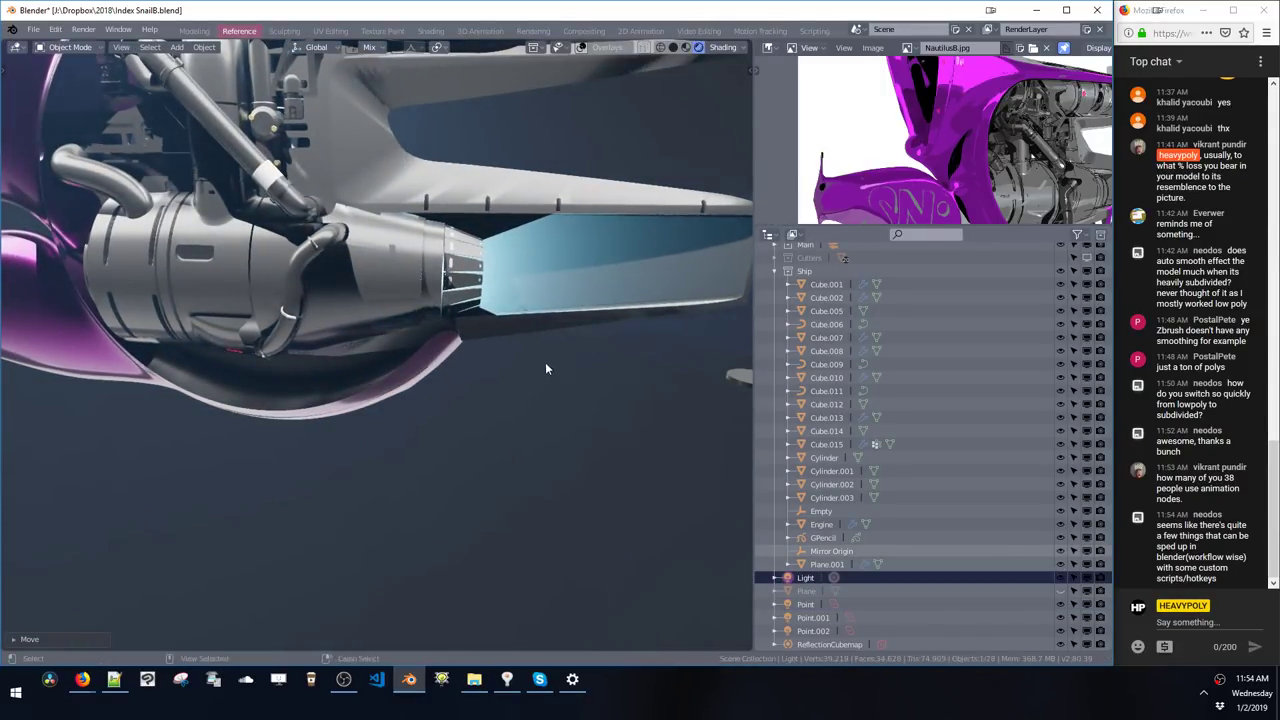
key(v)
middle_drag(510, 372, 581, 333)
scroll(536, 362, down, 3)
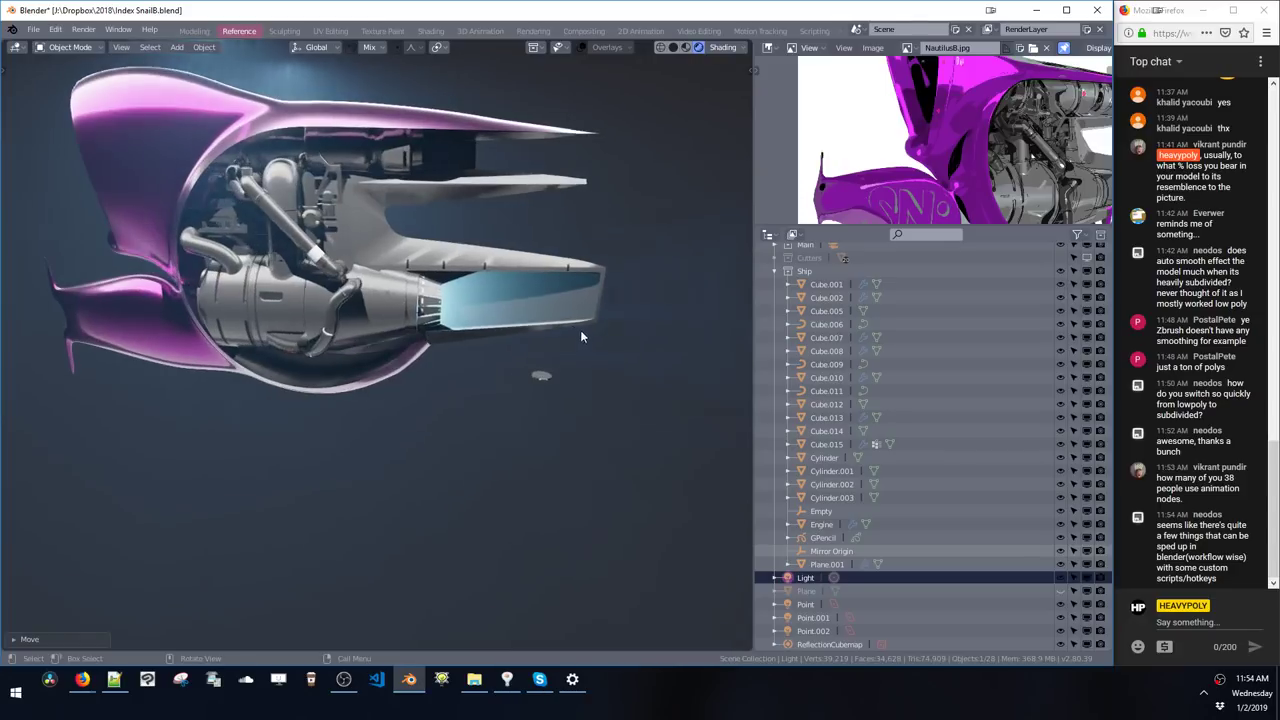
- Set the anisotropy of the world's volume scatter to 0.9 in the render settings
key(v)
click(630, 341)
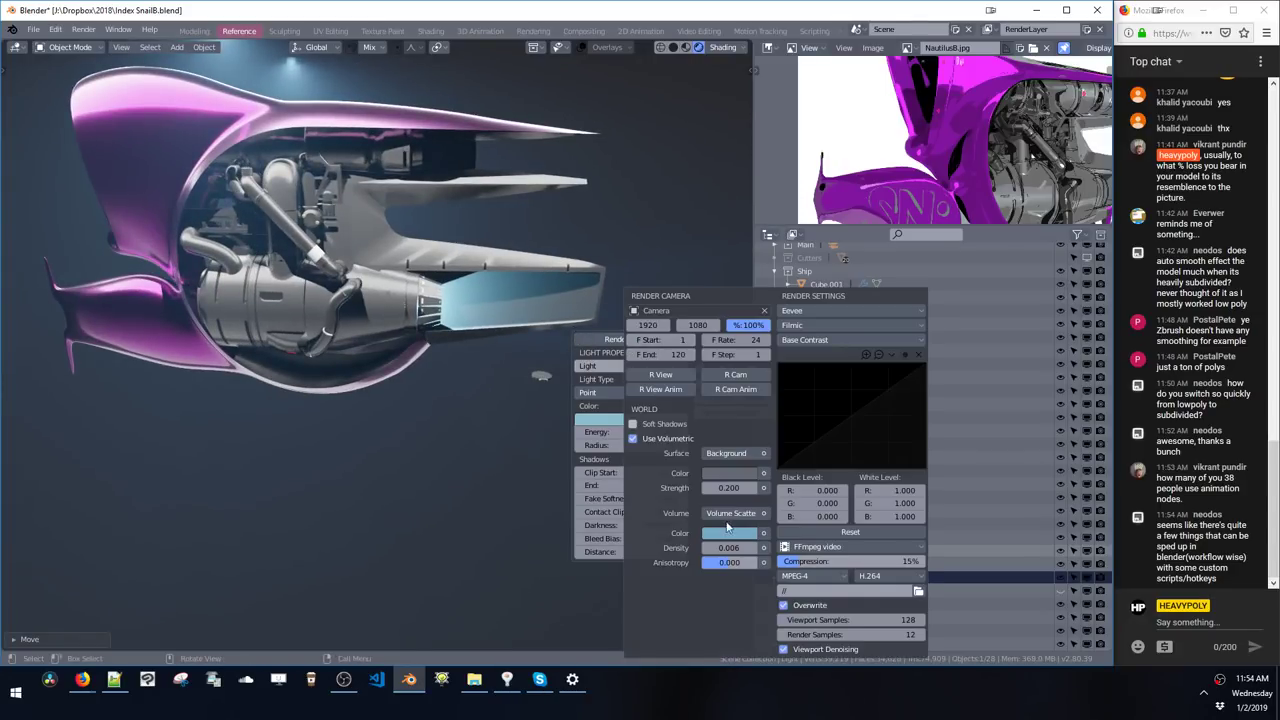
drag(787, 571, 960, 564)
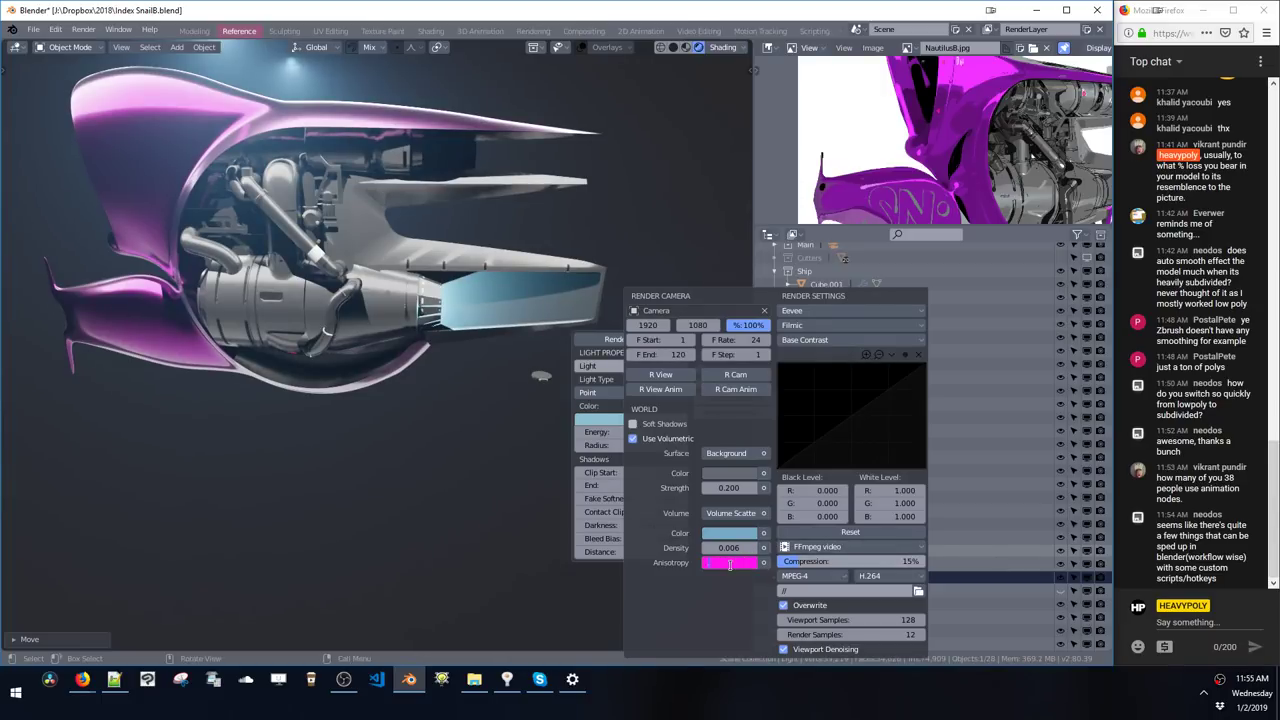
key(Return)
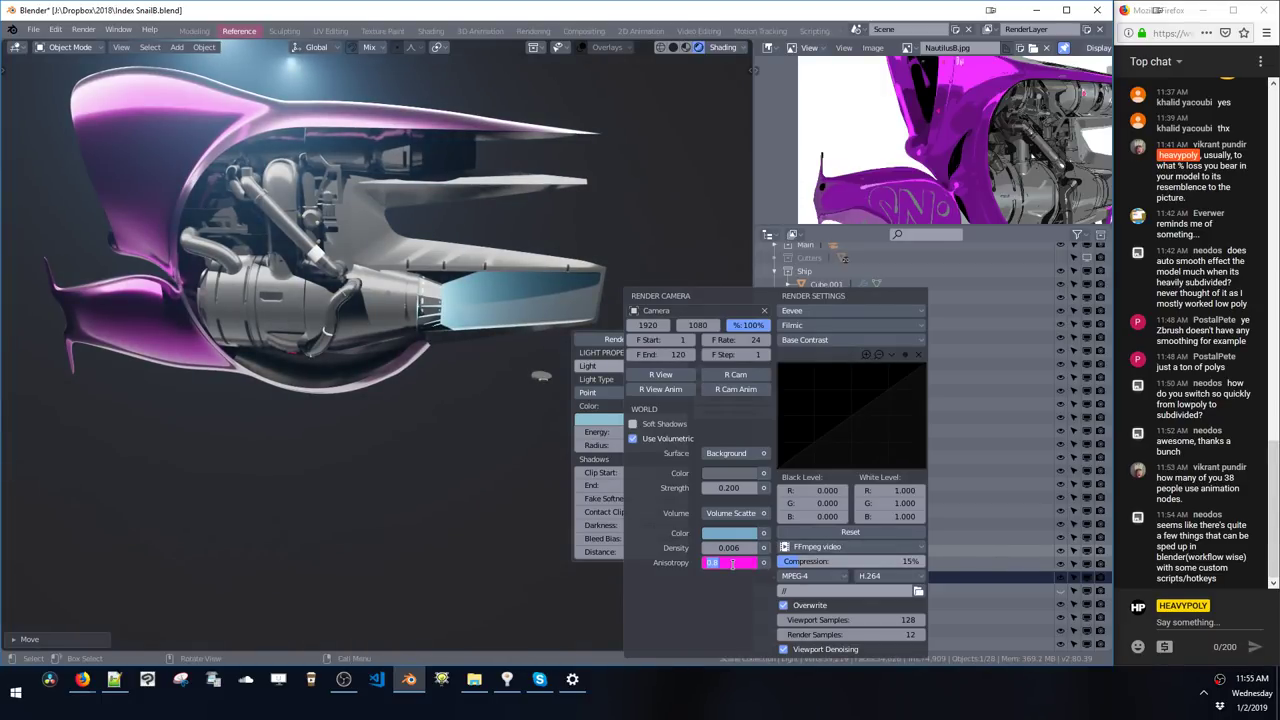
key(Return)
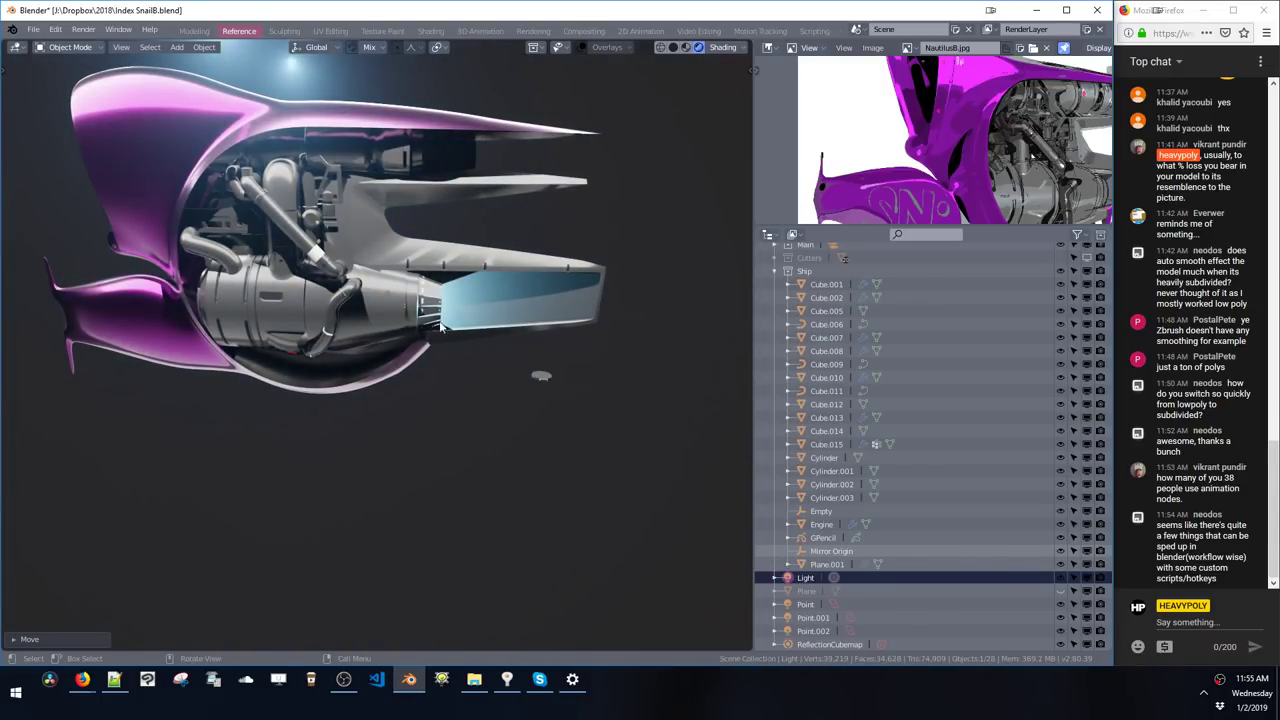
- Set the world background strength to 0 and raise the volume scatter density
middle_drag(437, 321, 512, 325)
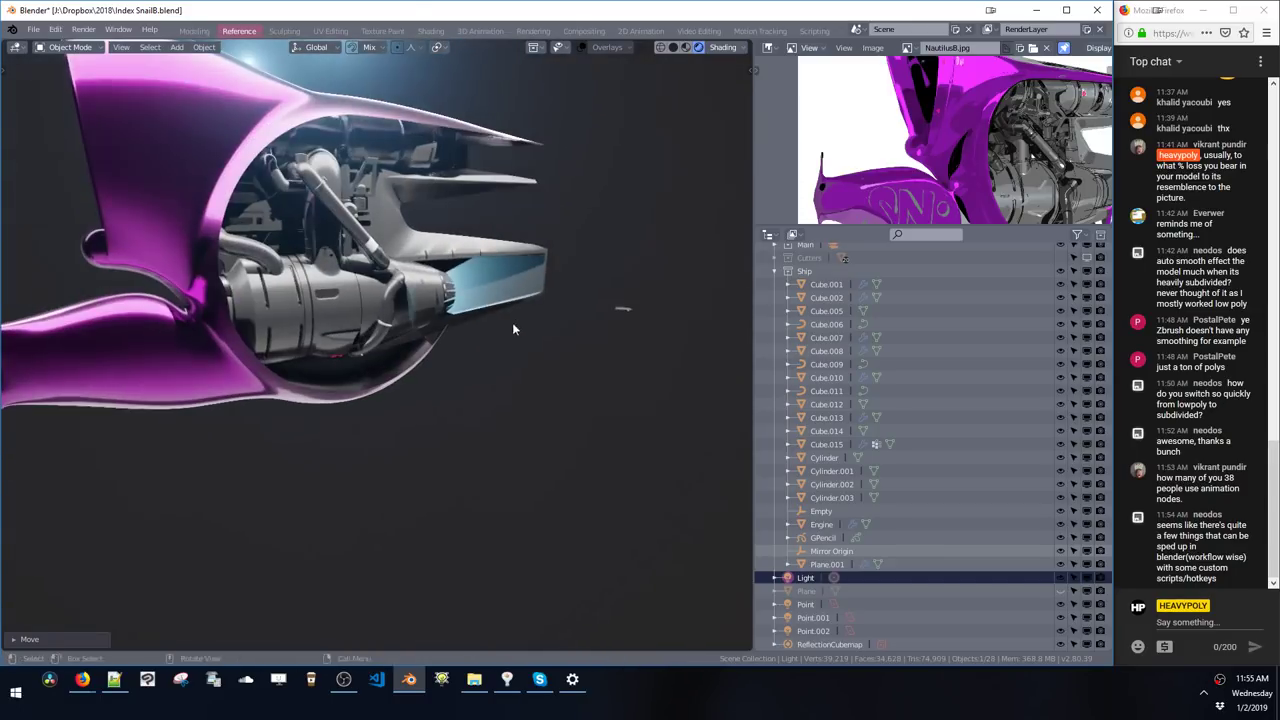
key(ctrl+v)
click(666, 357)
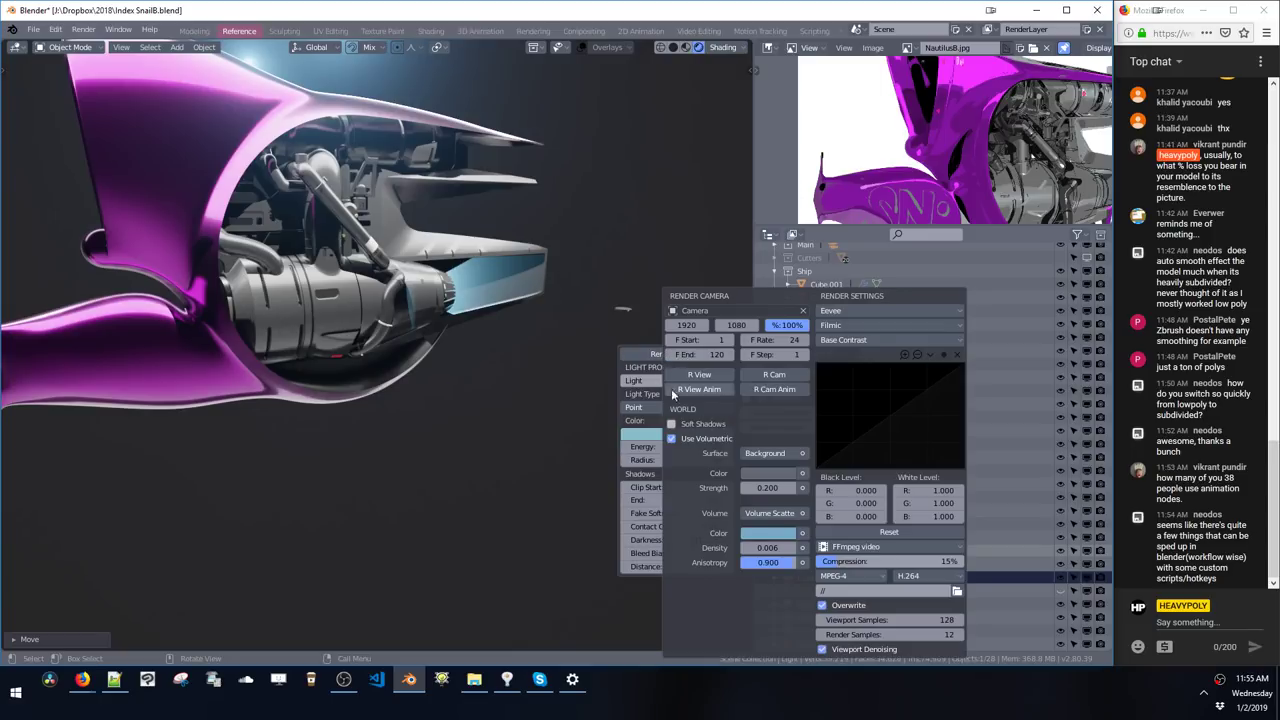
drag(762, 491, 805, 490)
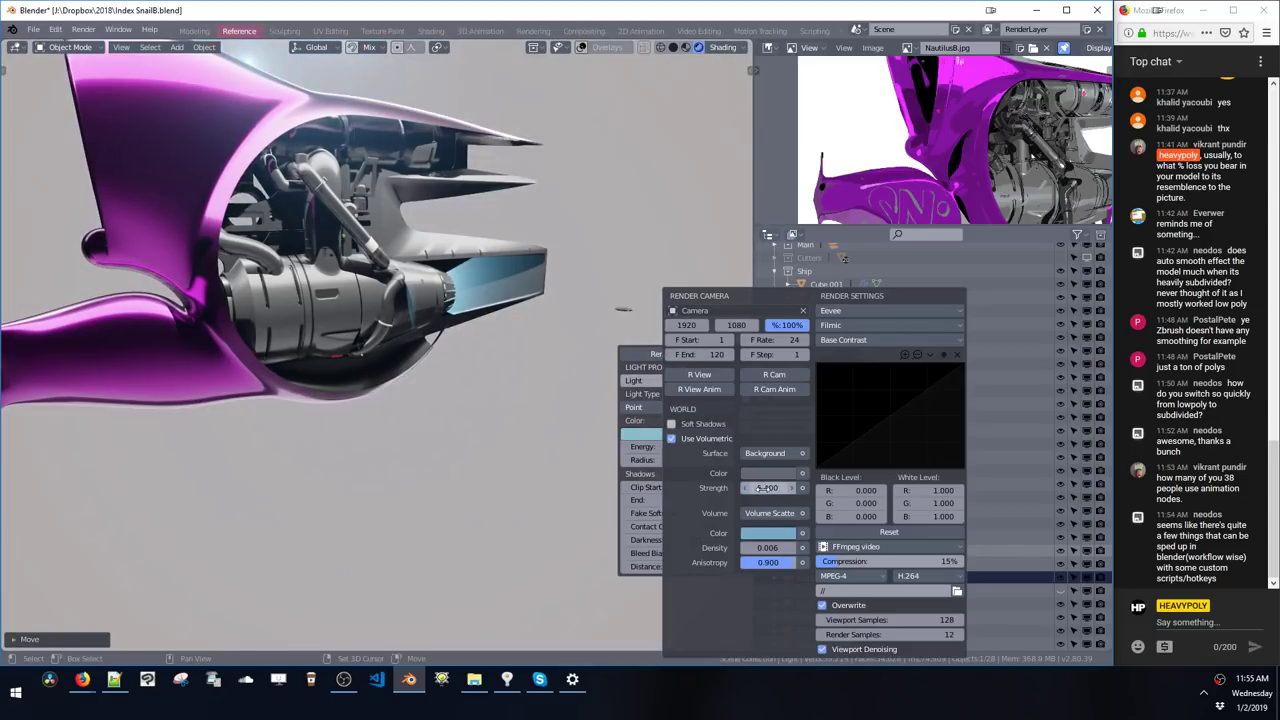
text(0)
key(Return)
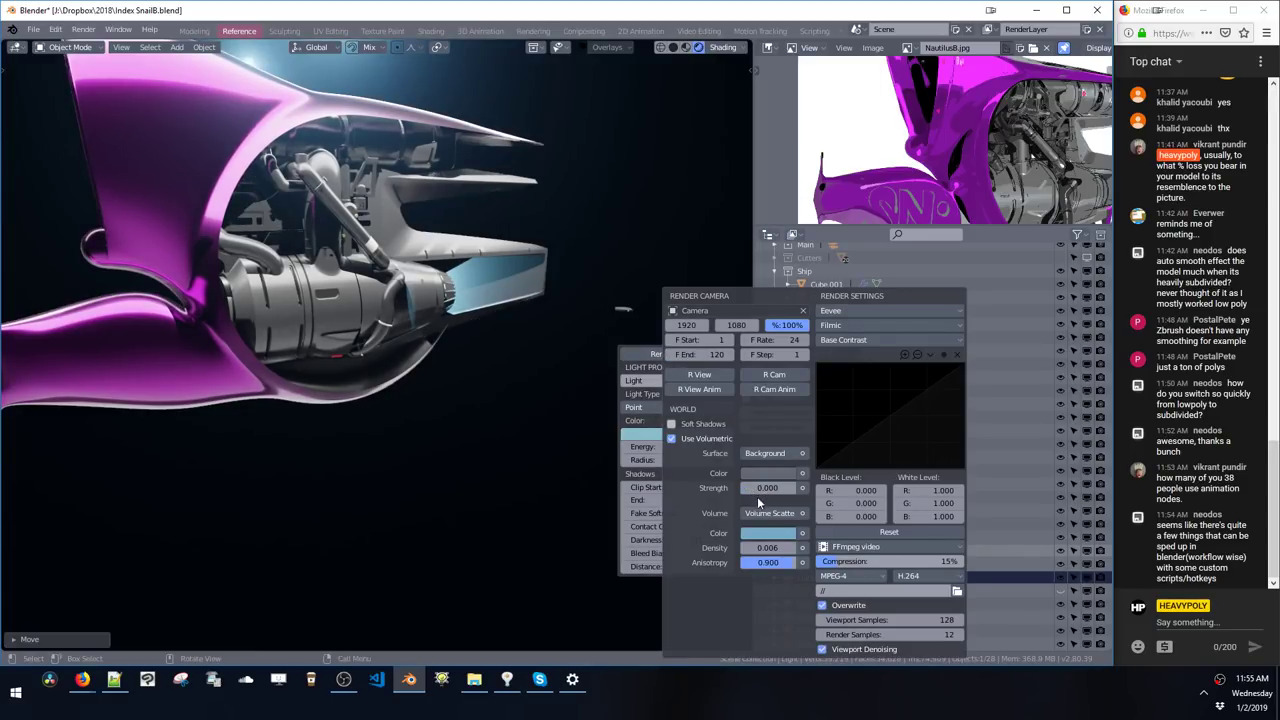
drag(759, 548, 788, 548)
middle_drag(520, 352, 367, 291)
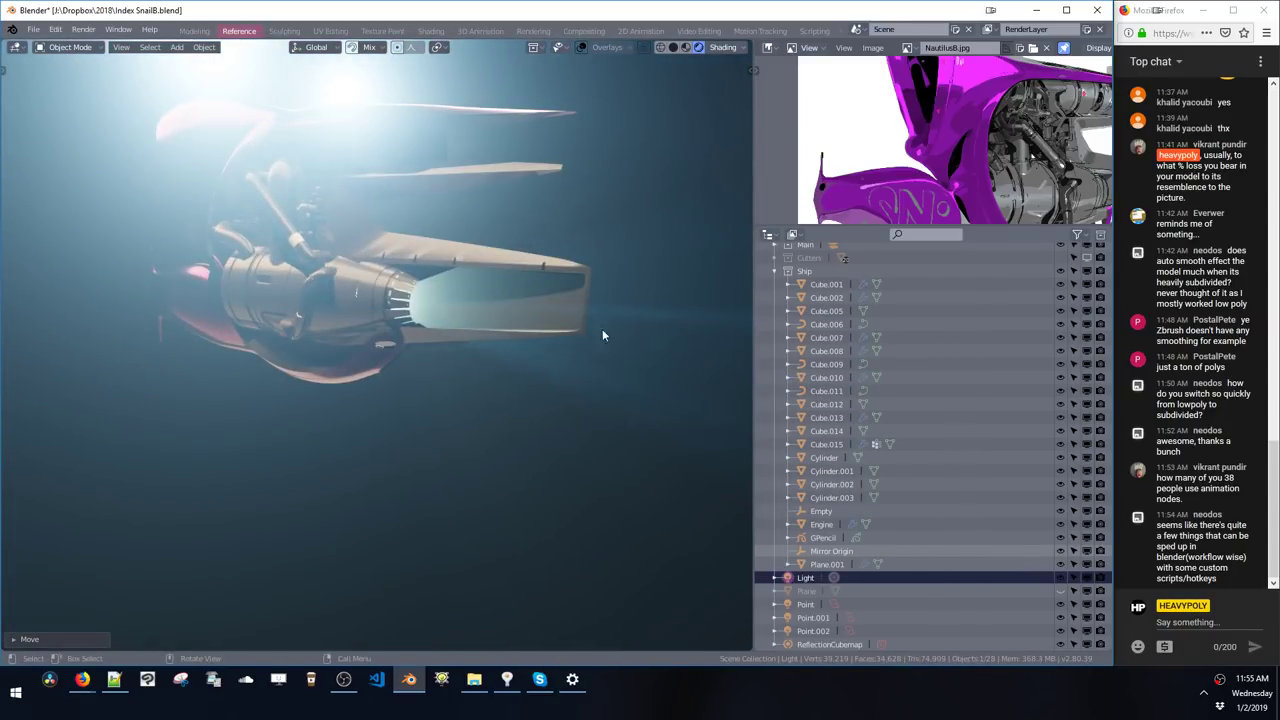
- Select Point.001 and examine the exhaust glow and haze around the vehicle from several angles
click(800, 617)
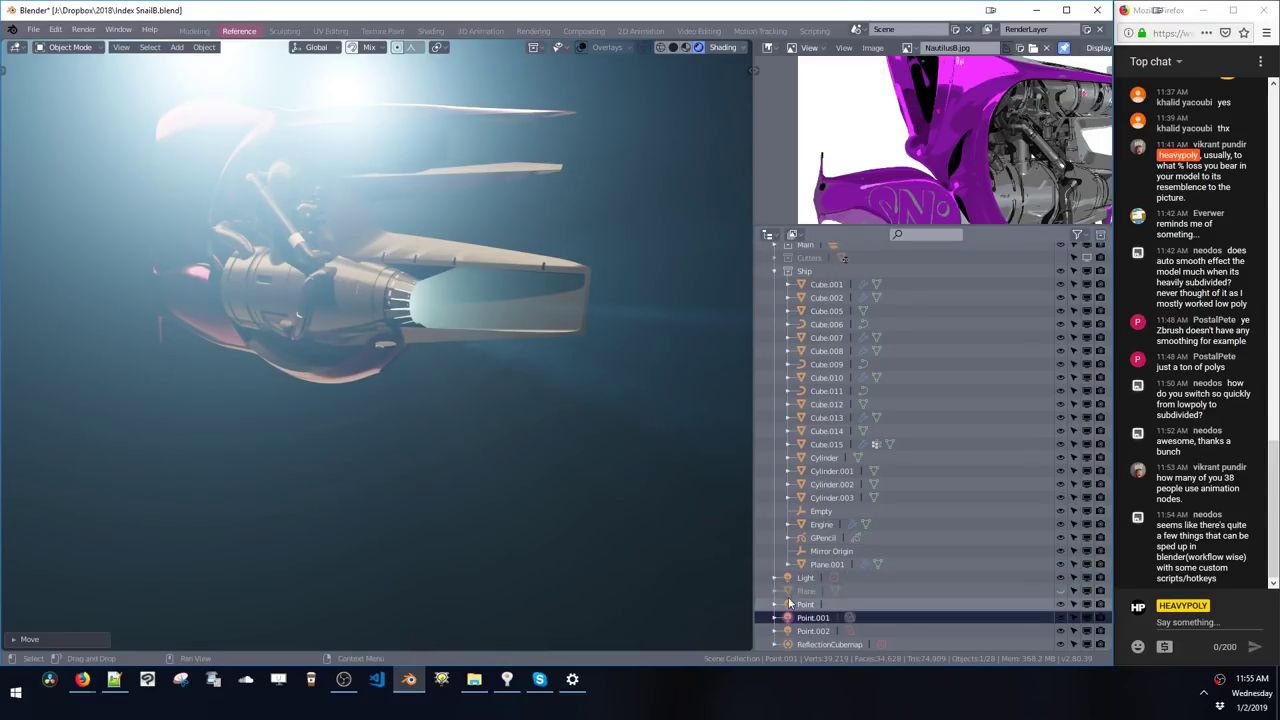
key(v)
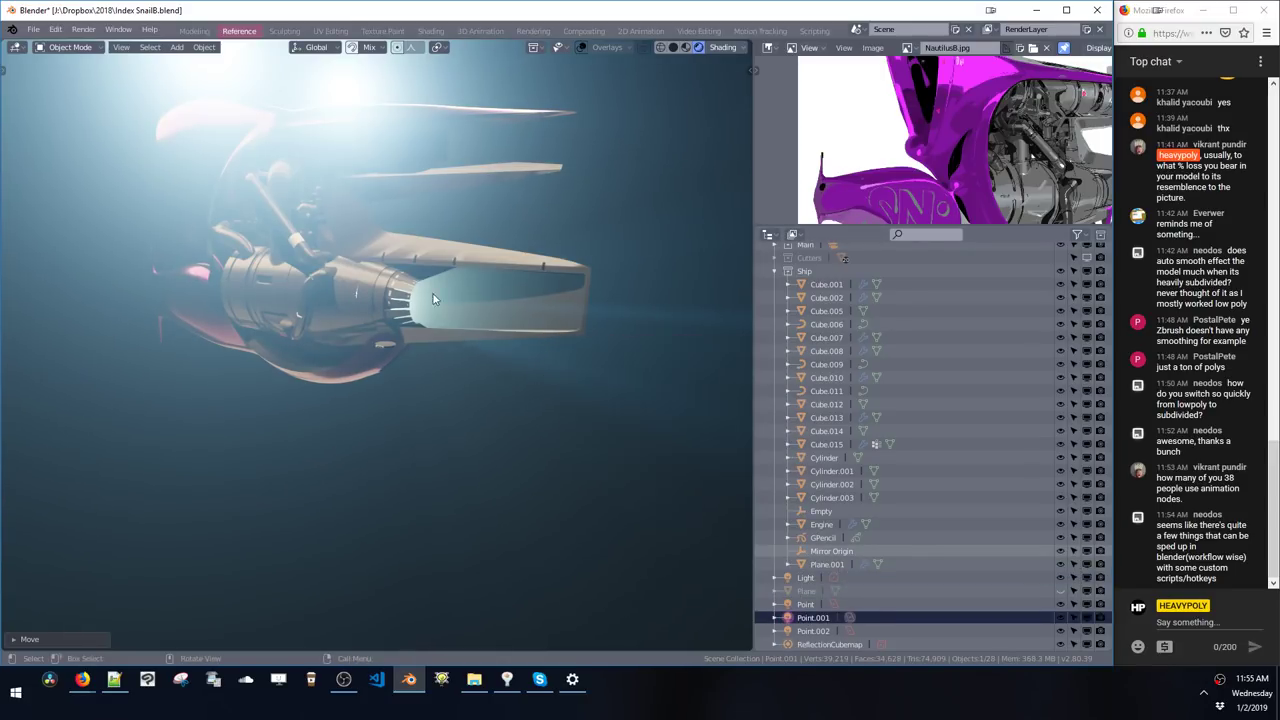
middle_drag(434, 294, 375, 315)
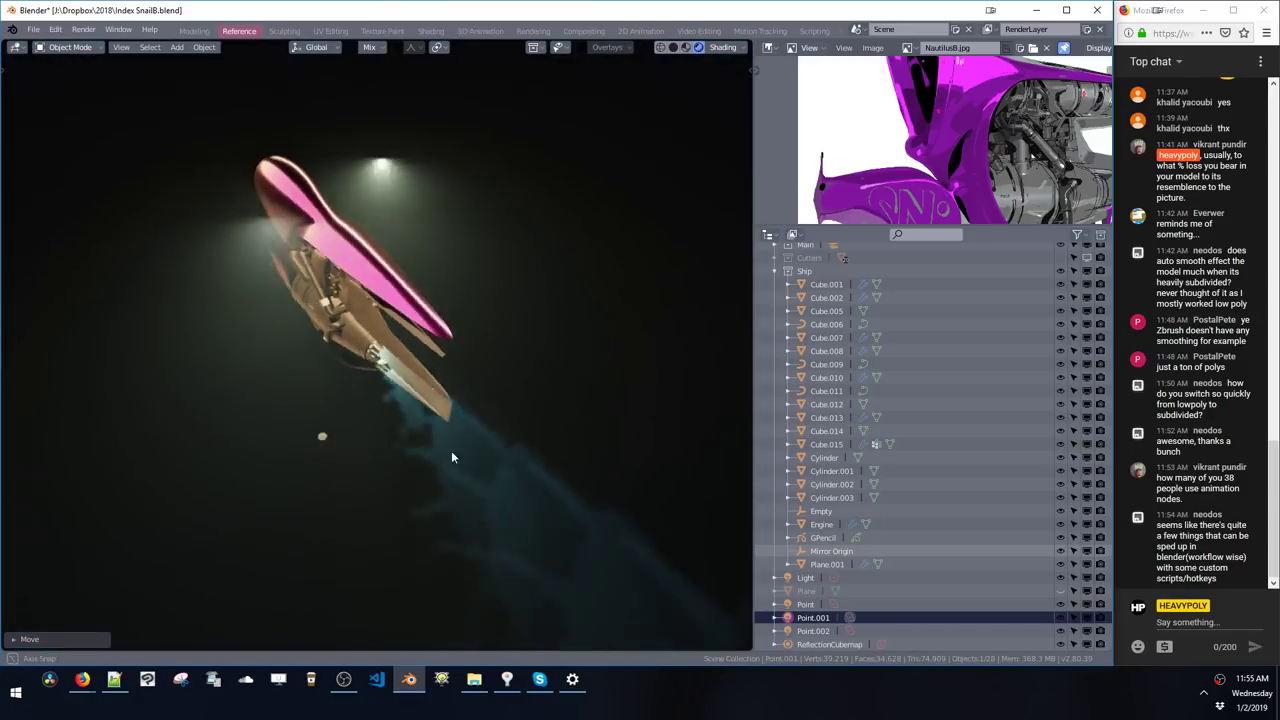
mouse_move(451, 451)
middle_down()
mouse_move(484, 434)
mouse_move(498, 444)
mouse_move(411, 293)
mouse_move(386, 274)
mouse_move(494, 245)
middle_up()
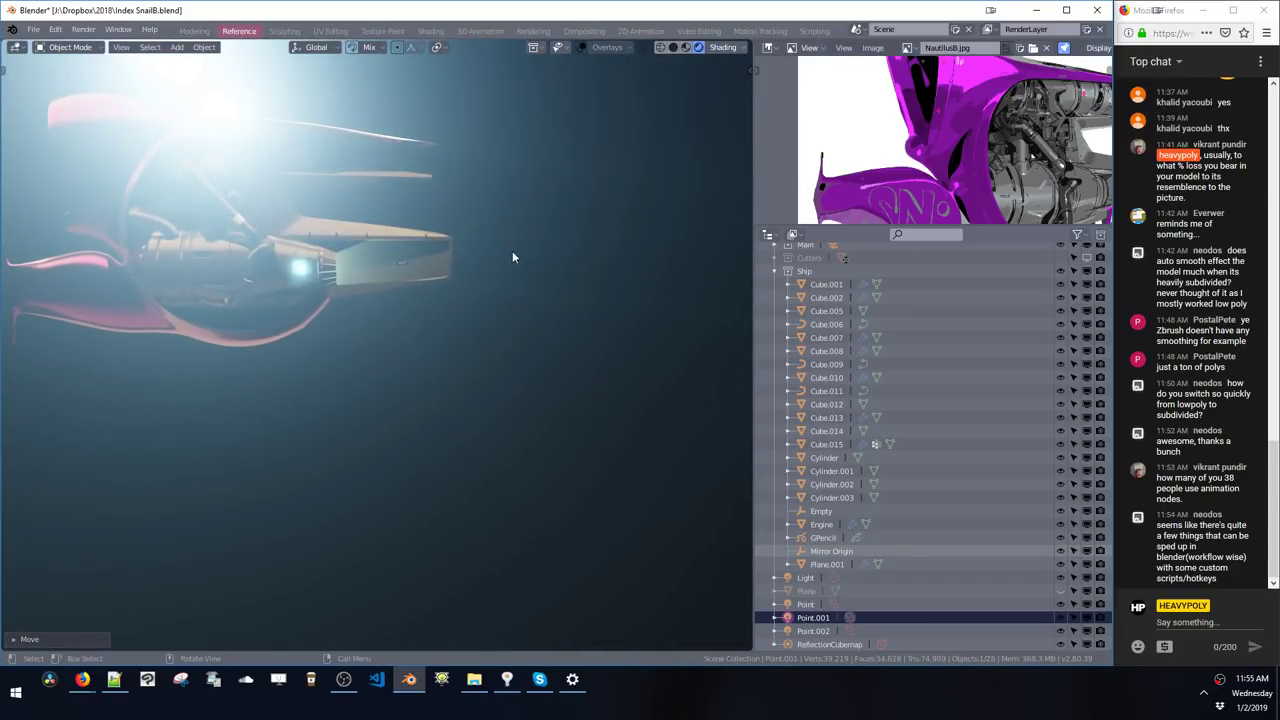
key(g)
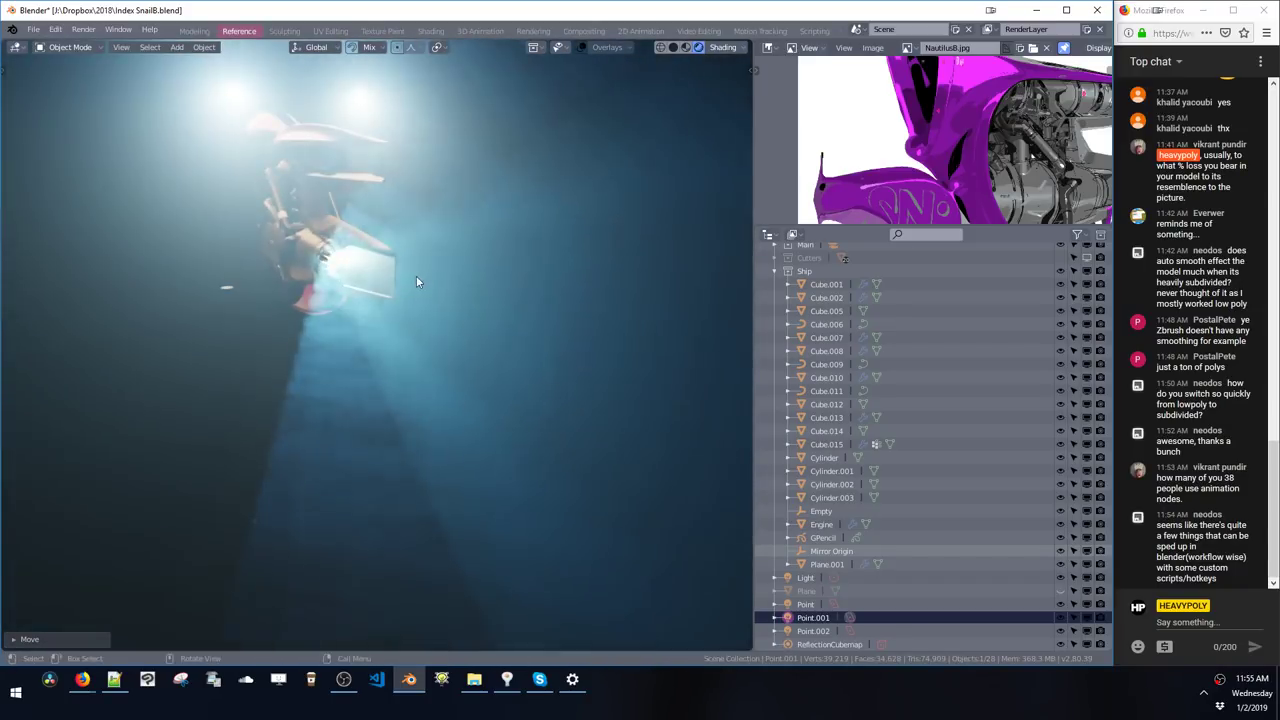
middle_drag(403, 250, 436, 262)
key(ctrl+shift+v)
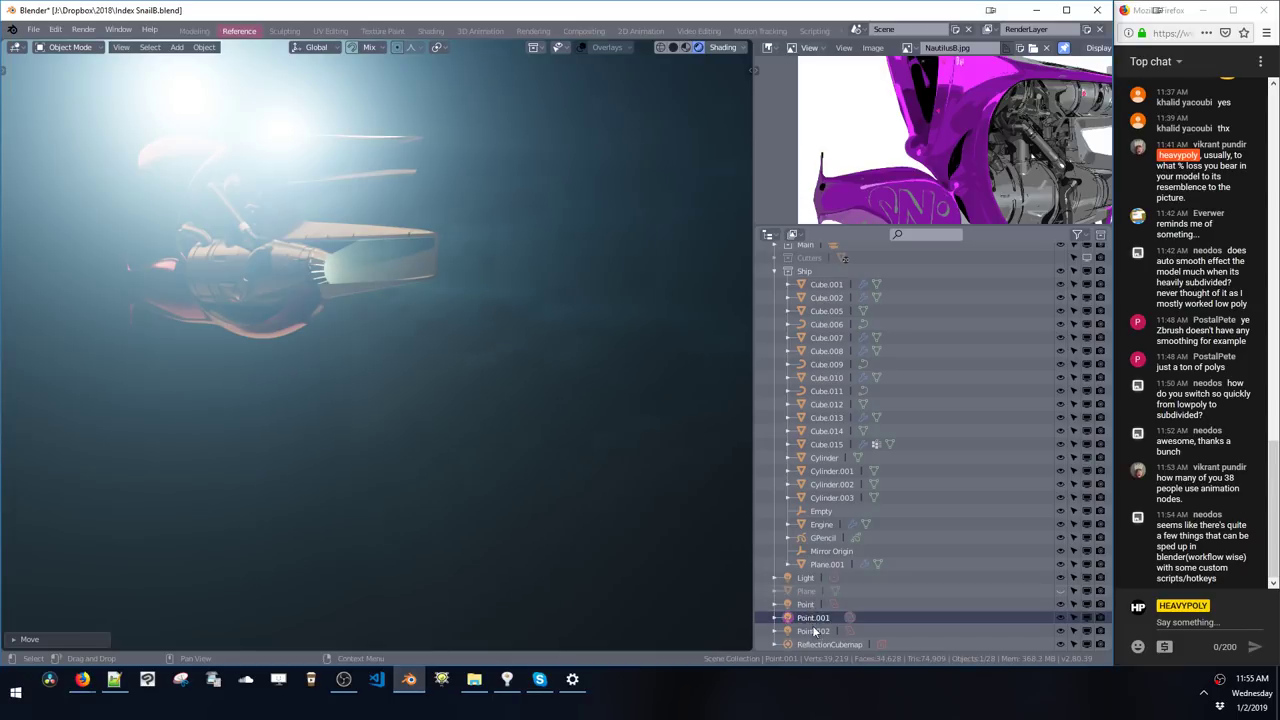
- Set the energy of the area light Point.002 to 0
click(813, 631)
key(ctrl+shift+v)
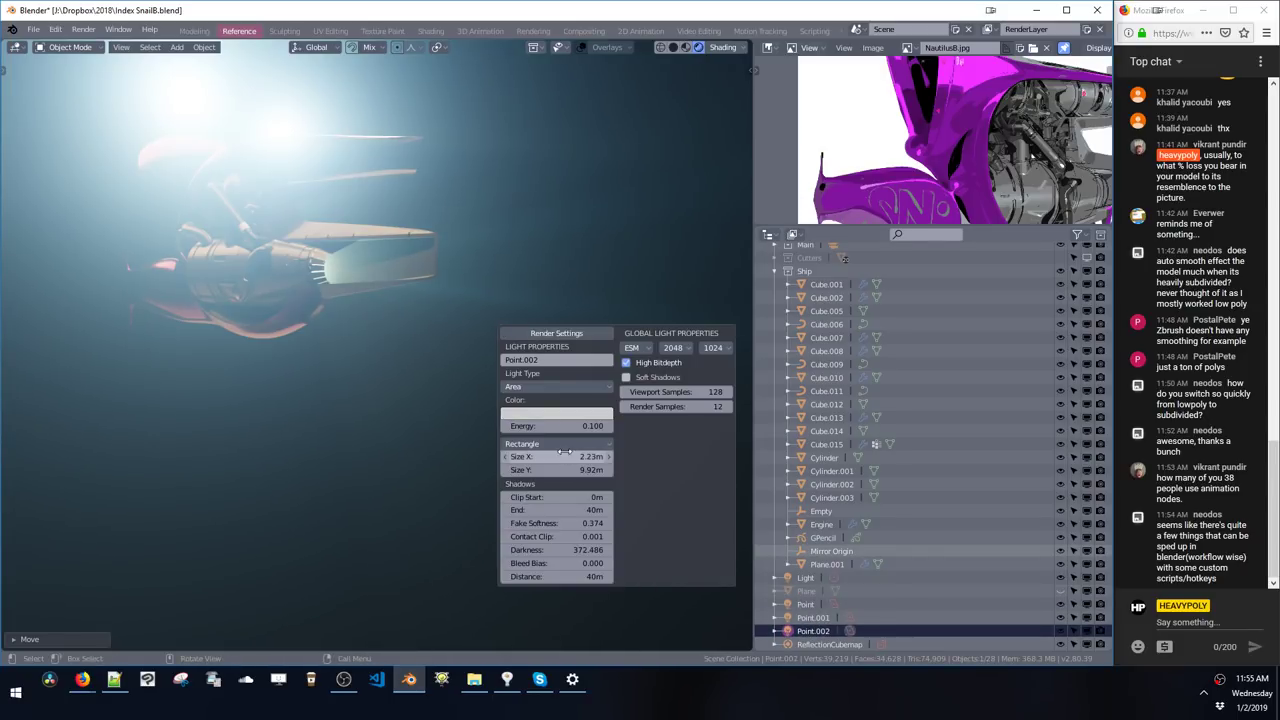
drag(543, 425, 505, 421)
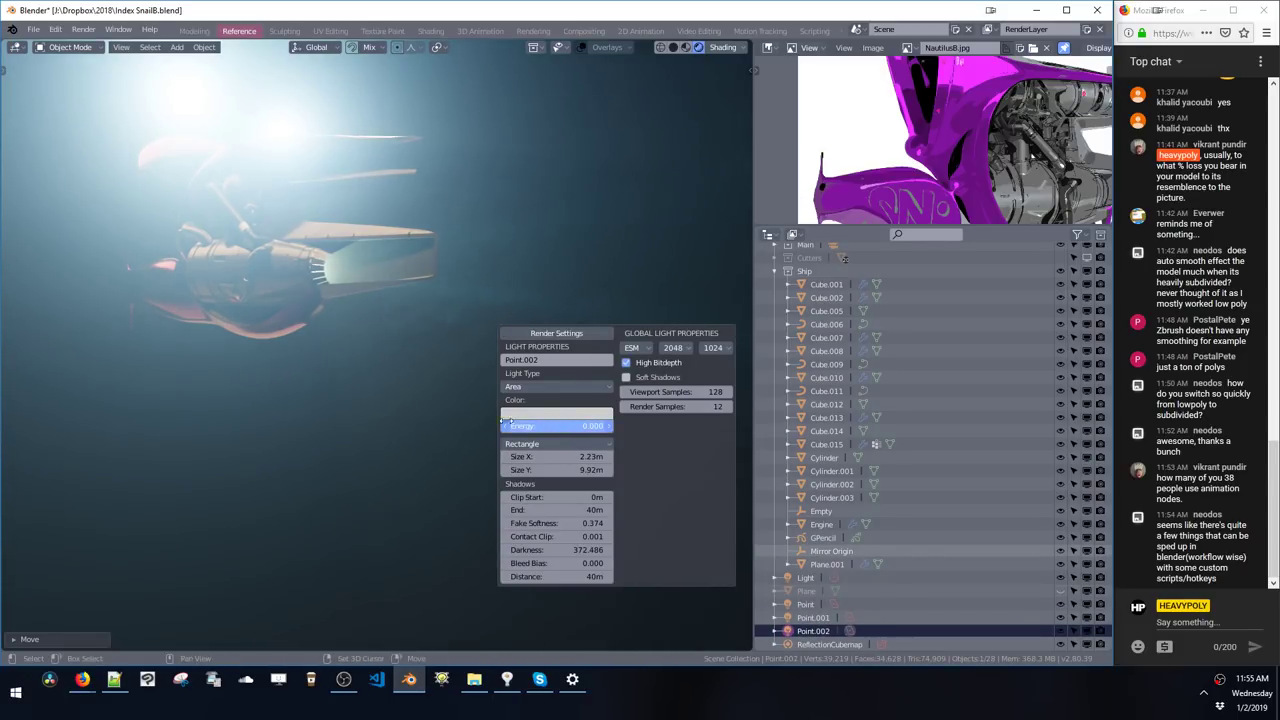
- Set the energy of the area light Point to 1
click(808, 604)
key(ctrl+shift+v)
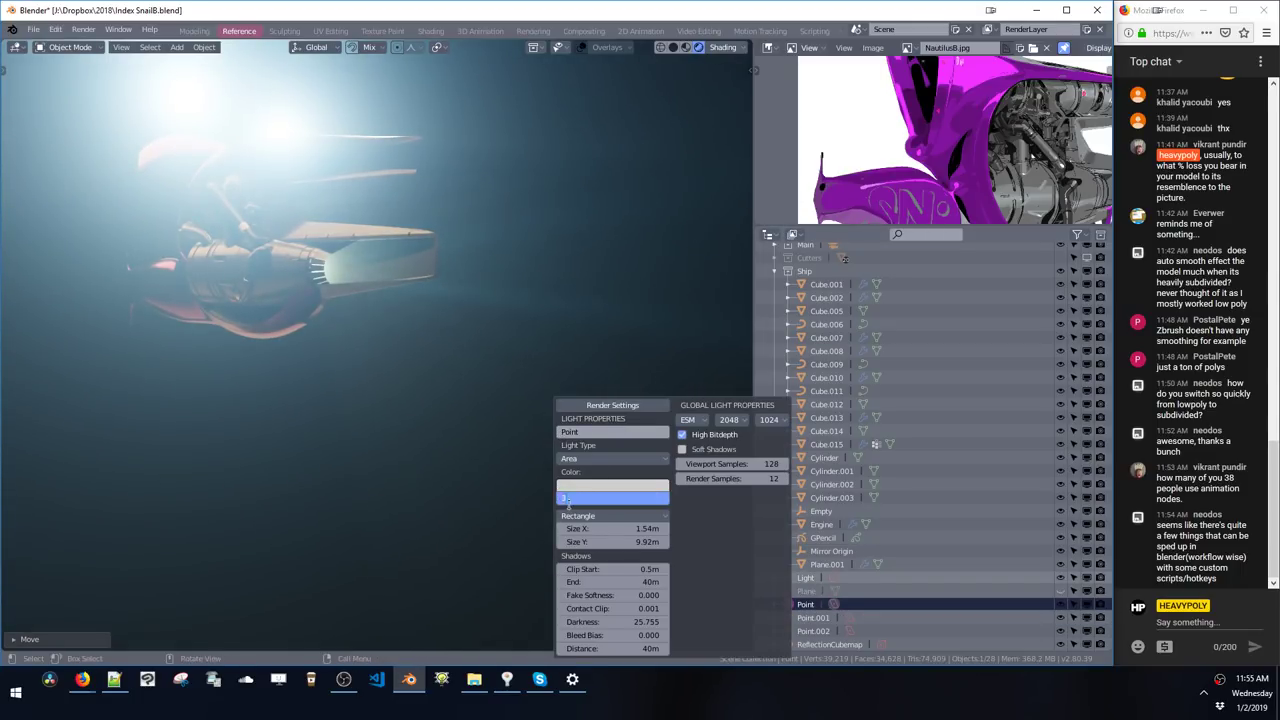
key(Return)
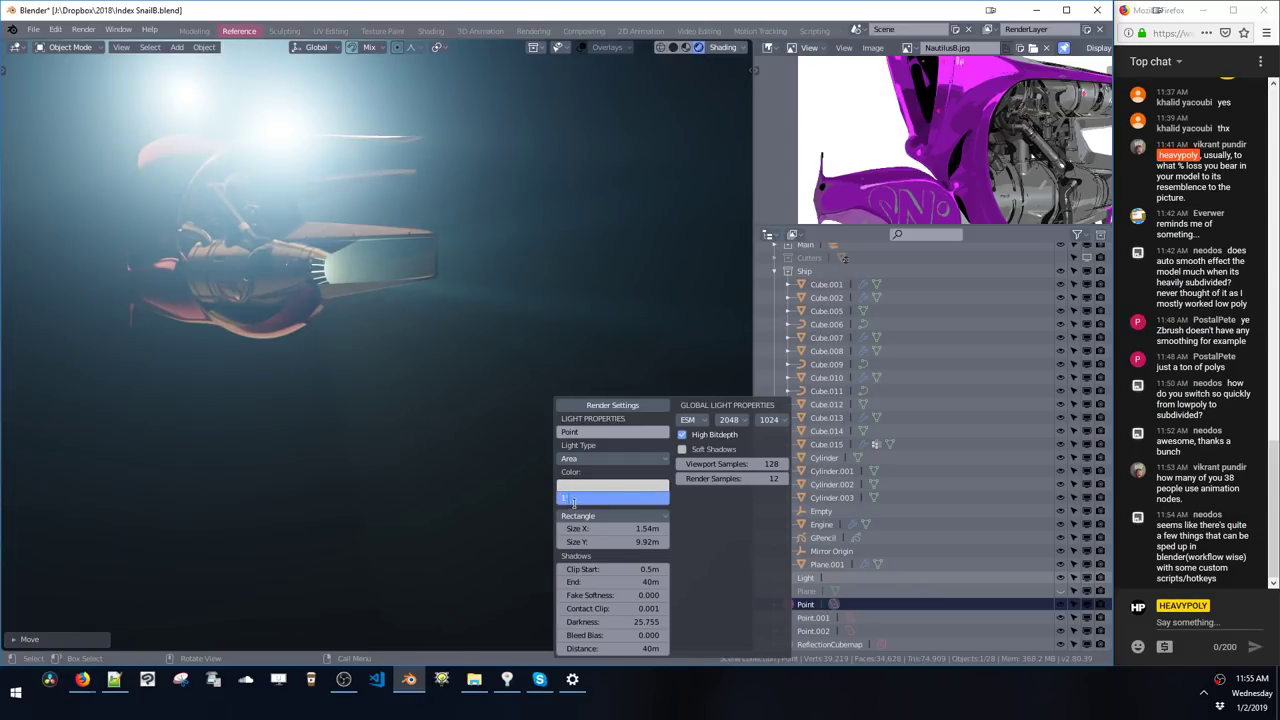
text(1)
key(Return)
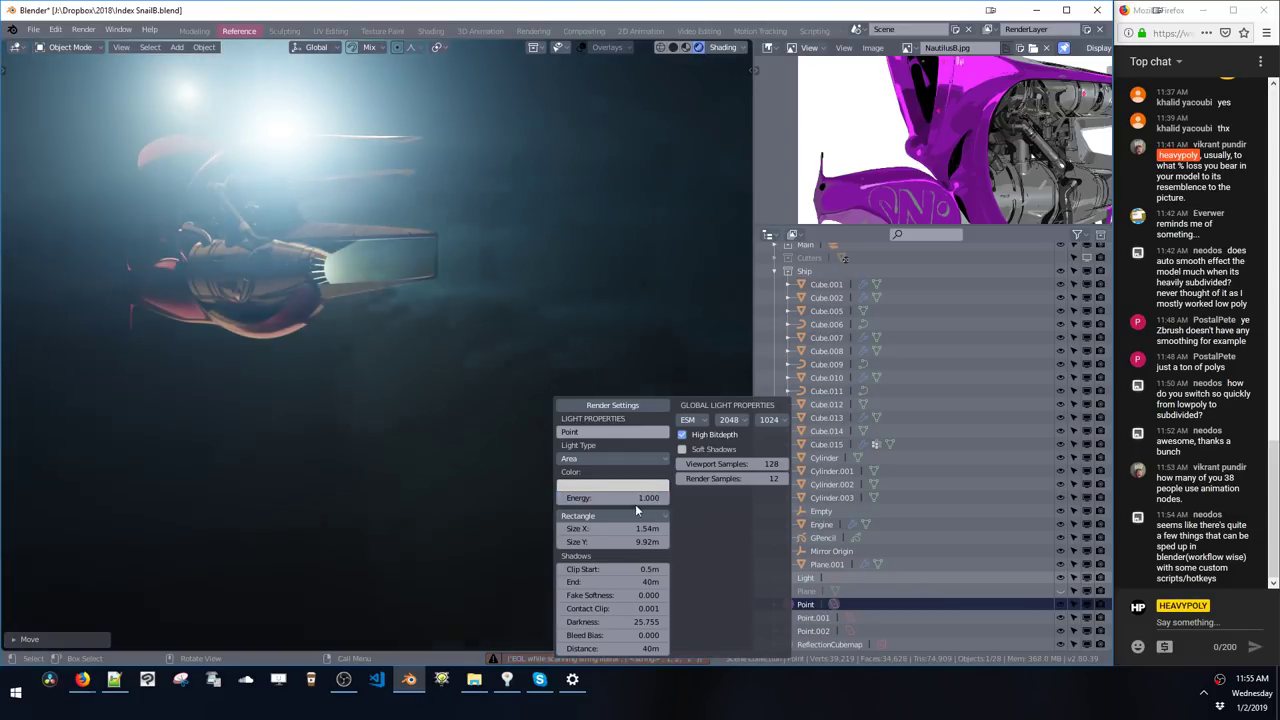
- Change the energy of the area light Point.001 and check the exhaust glow from behind
click(813, 617)
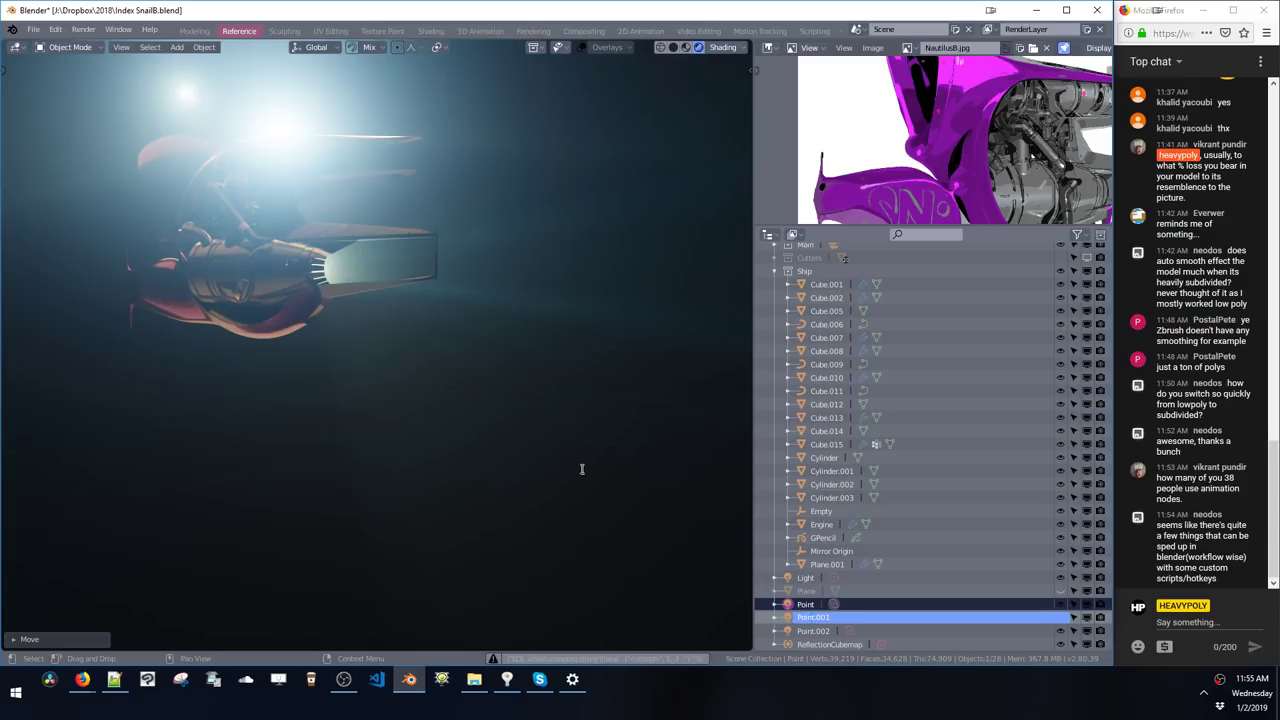
click(822, 604)
click(822, 618)
key(shift+v)
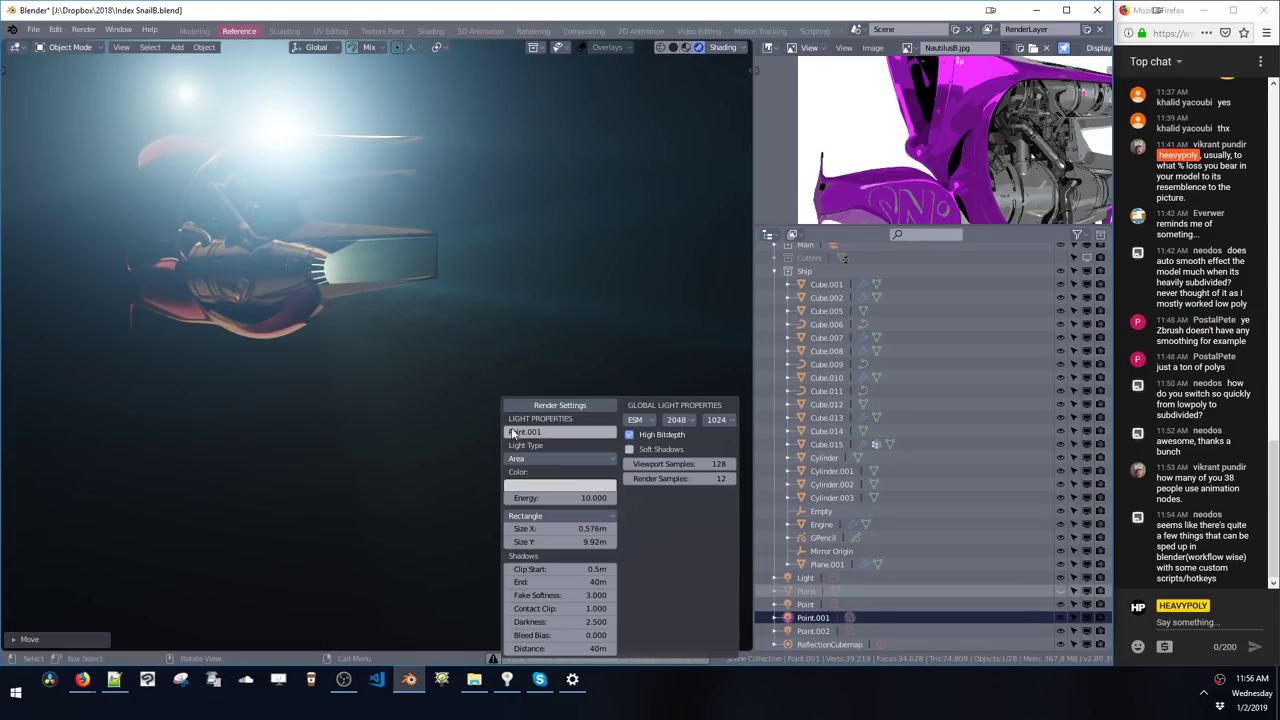
key(Return)
middle_drag(318, 176, 353, 375)
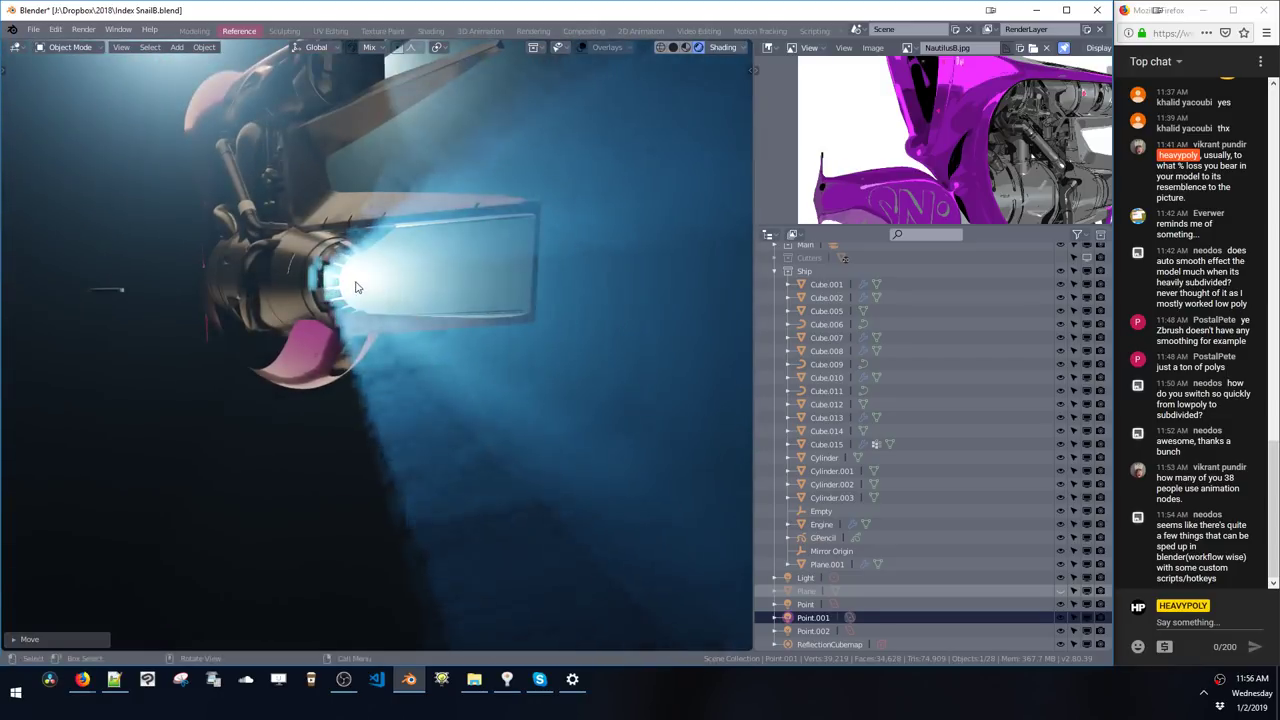
middle_drag(355, 282, 453, 314)
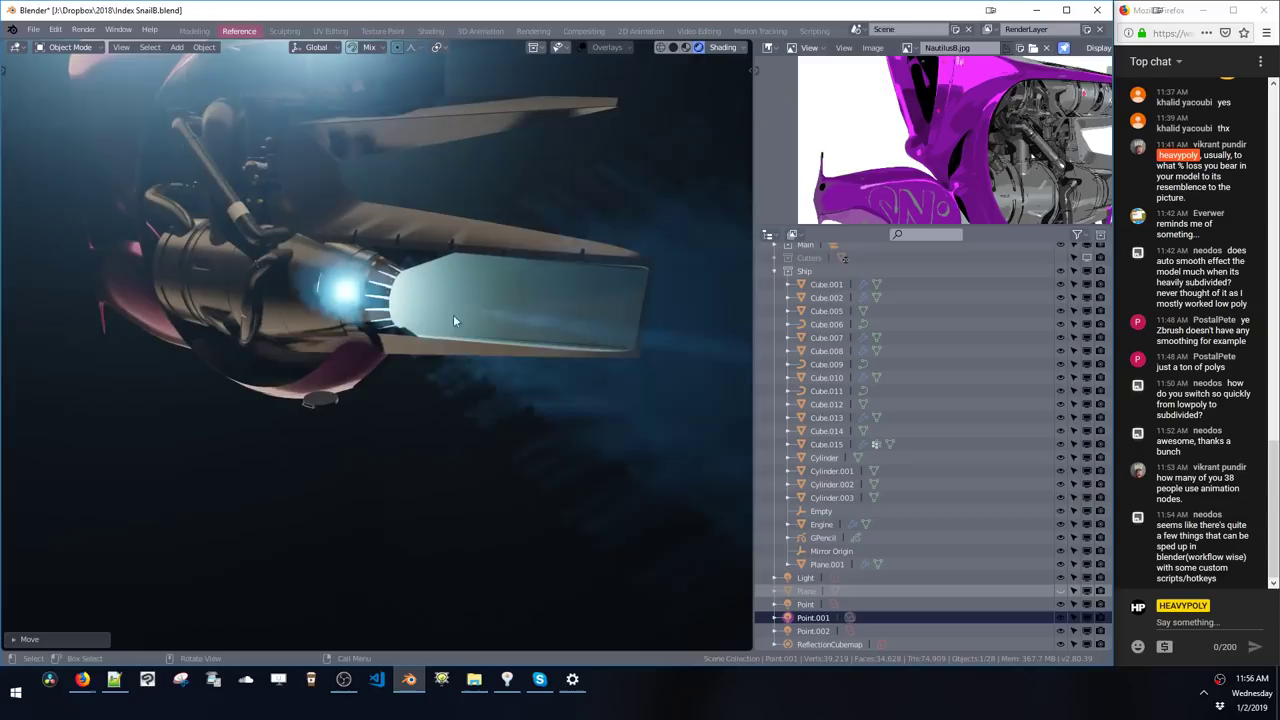
- Reposition the object named Light at the exhaust nozzle opening and set its energy to 10
click(804, 580)
middle_drag(440, 425, 550, 388)
key(g)
click(532, 408)
key(shift+v)
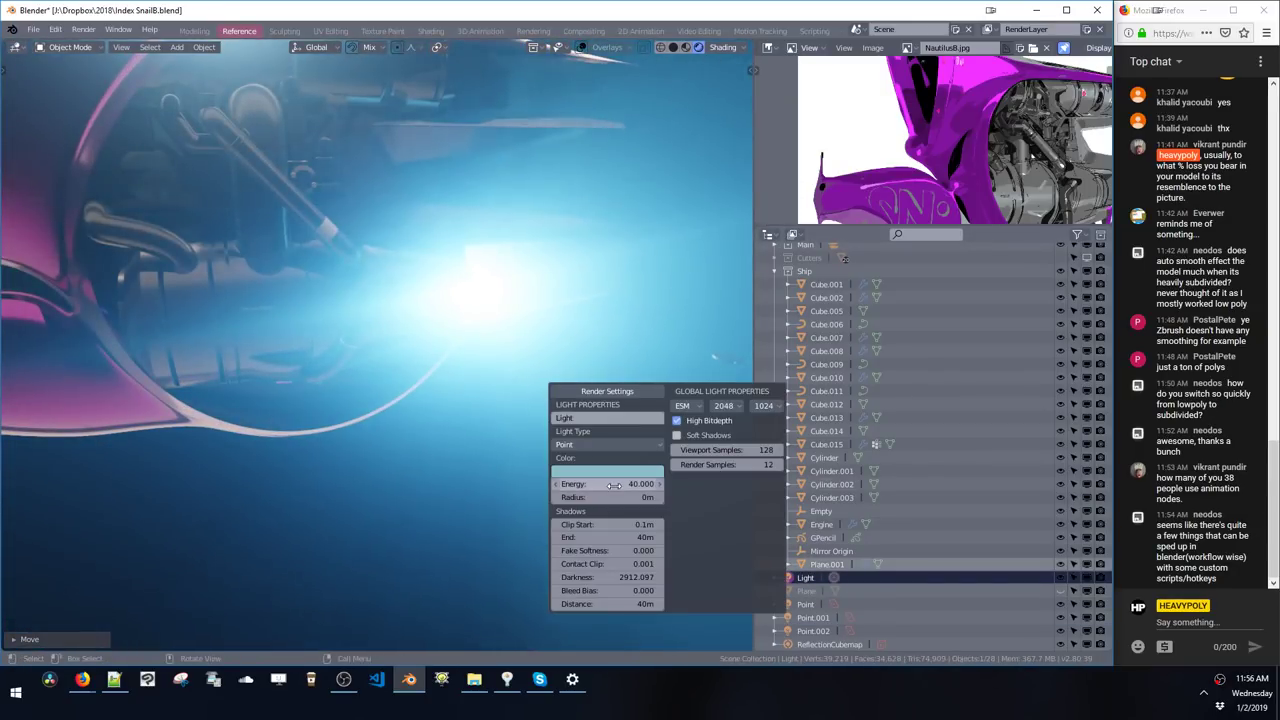
drag(613, 485, 578, 484)
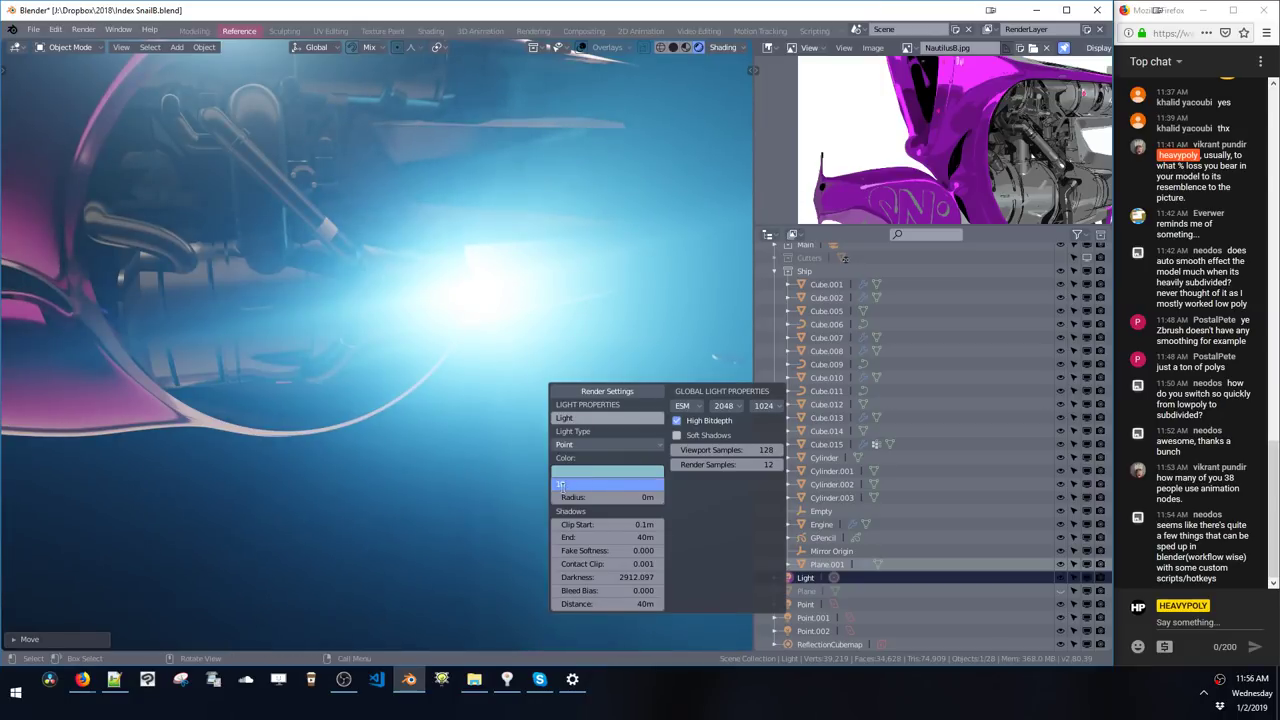
key(Return)
ctrl+middle_drag(428, 245, 488, 307)
- Change the exhaust light's type from Point to Spot and rotate it to shine rearward out of the engine
key(shift+v)
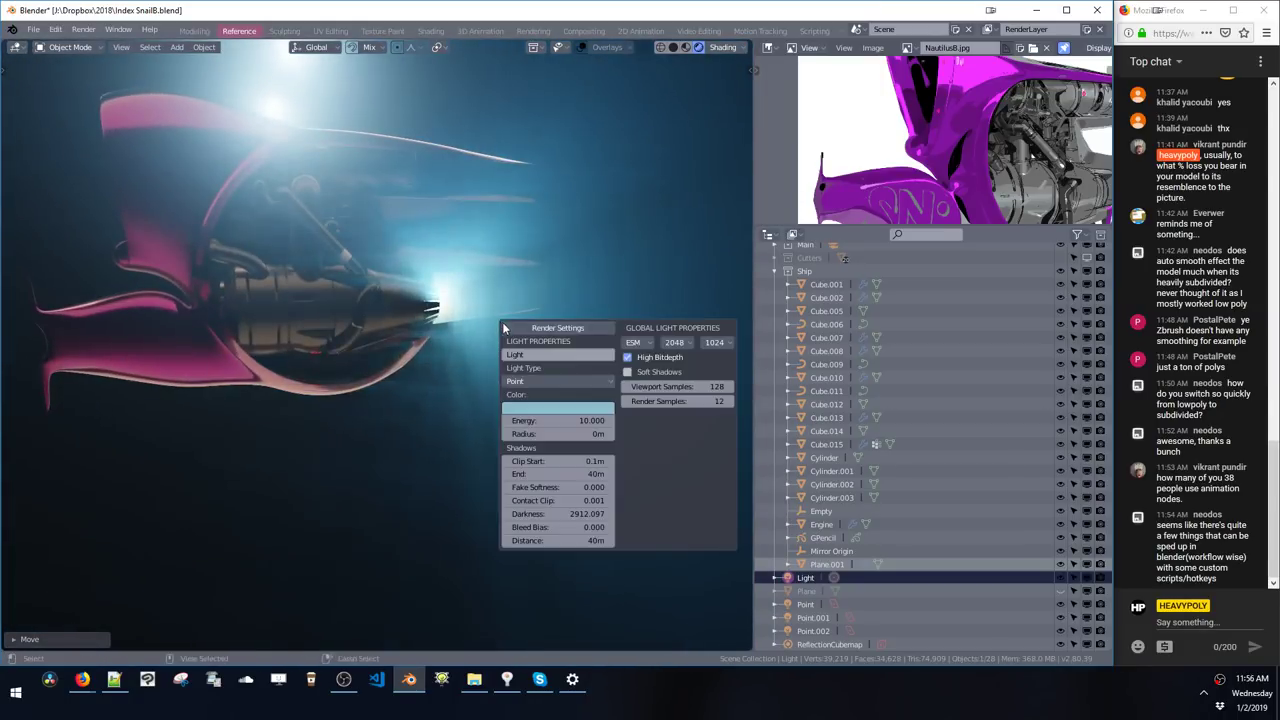
click(538, 380)
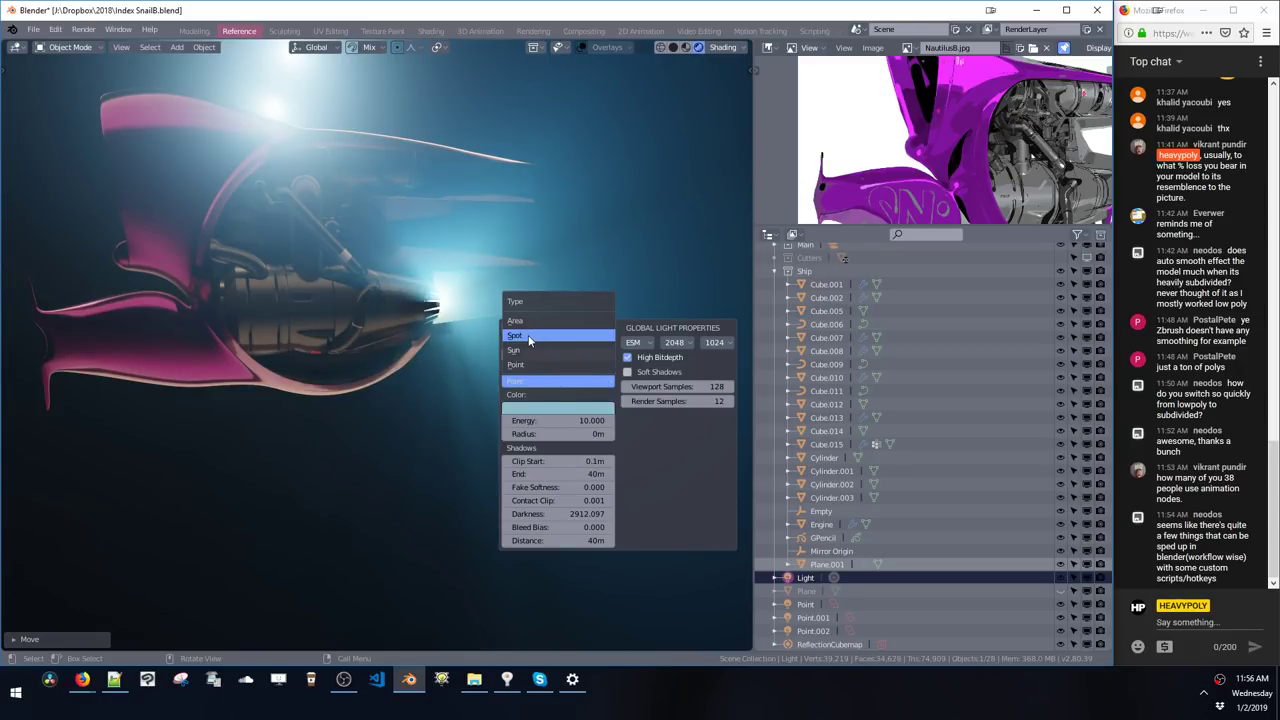
click(528, 338)
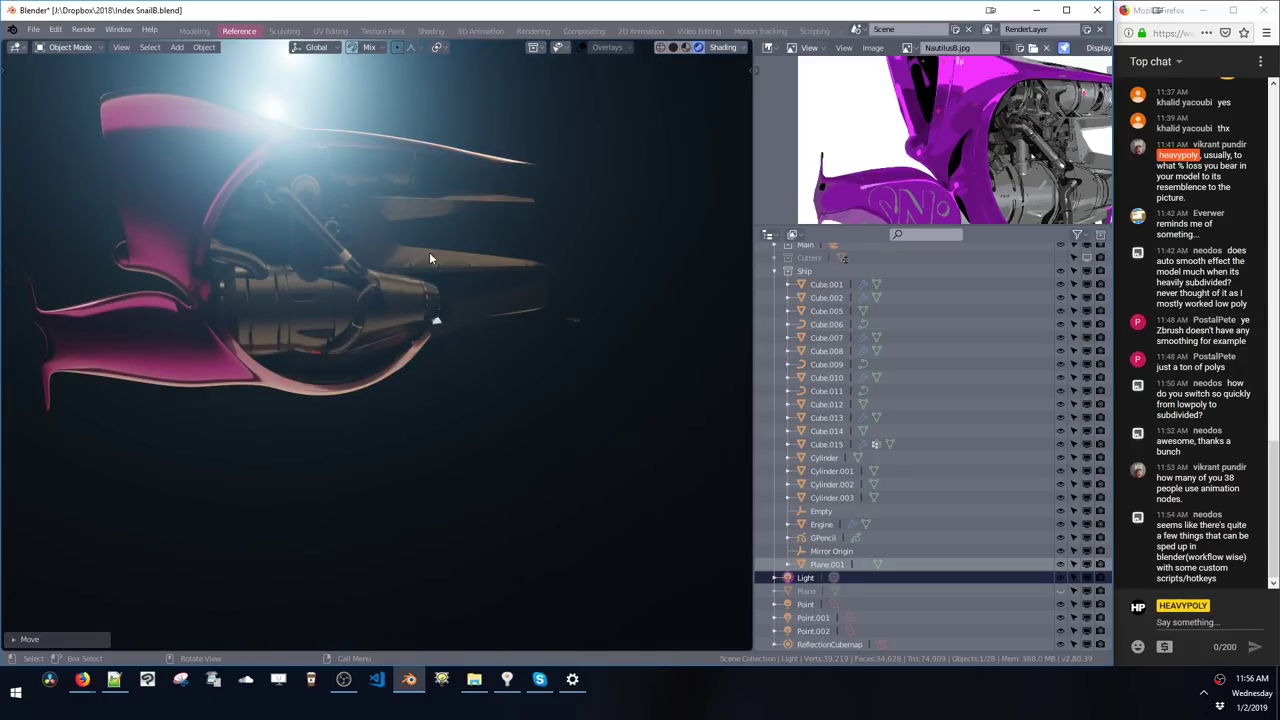
middle_drag(429, 258, 450, 333)
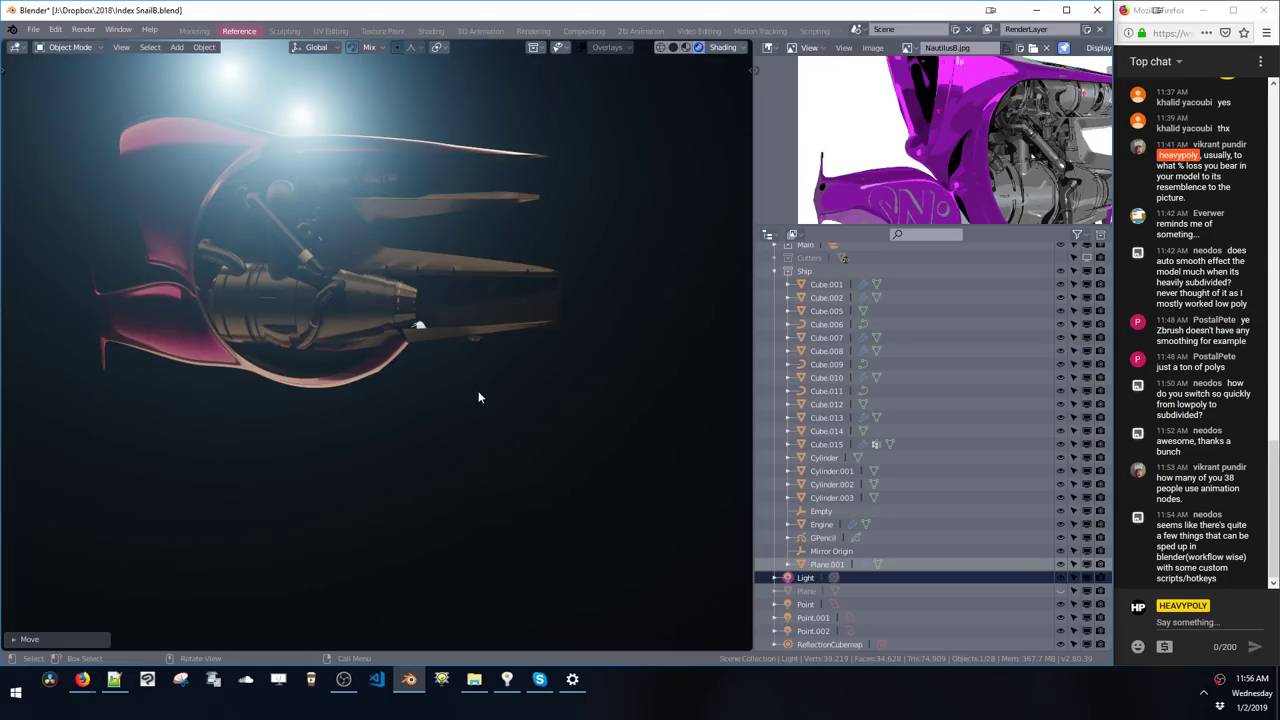
key(shift+r)
click(549, 386)
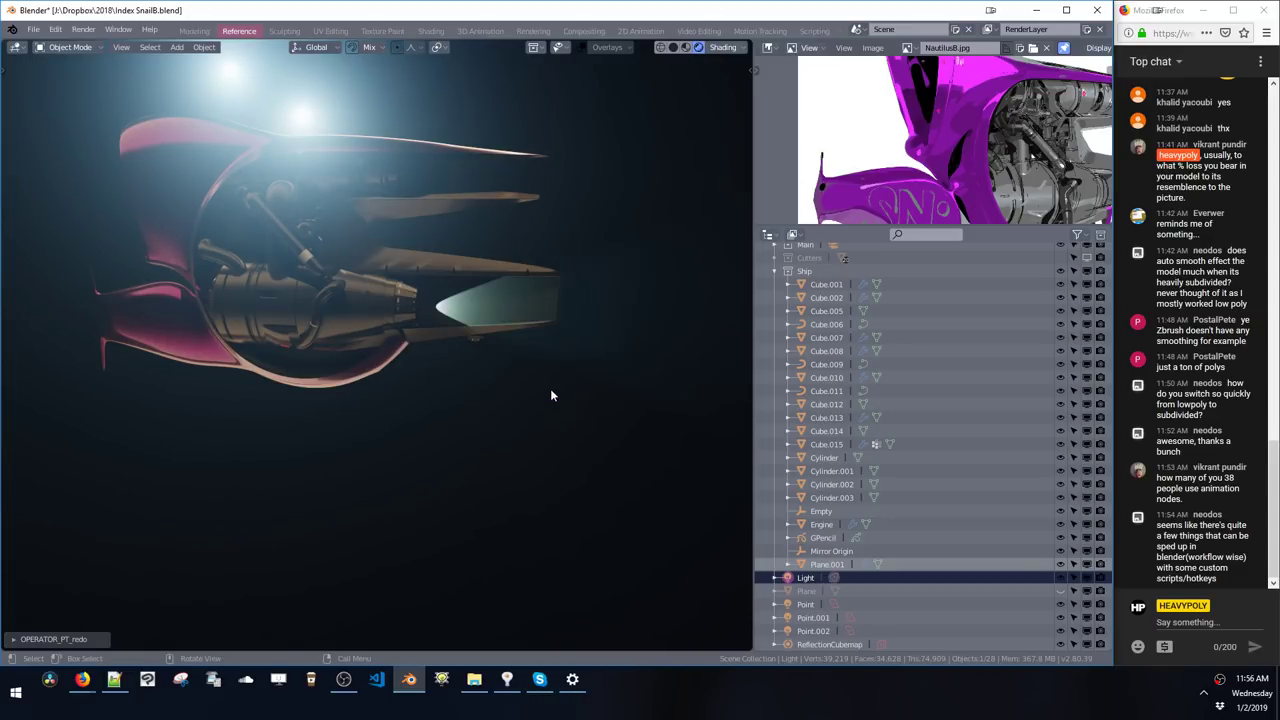
- Move the spot light along the Y axis and along the X axis to line it up with the exhaust
key(g)
key(y)
click(460, 326)
middle_drag(459, 325, 543, 324)
key(g)
key(x)
click(416, 343)
- Fine-tune the spot light's Z and X position inside the exhaust nozzle and set its energy to 9999
key(g)
key(z)
click(501, 304)
key(g)
key(x)
click(490, 304)
key(shift+v)
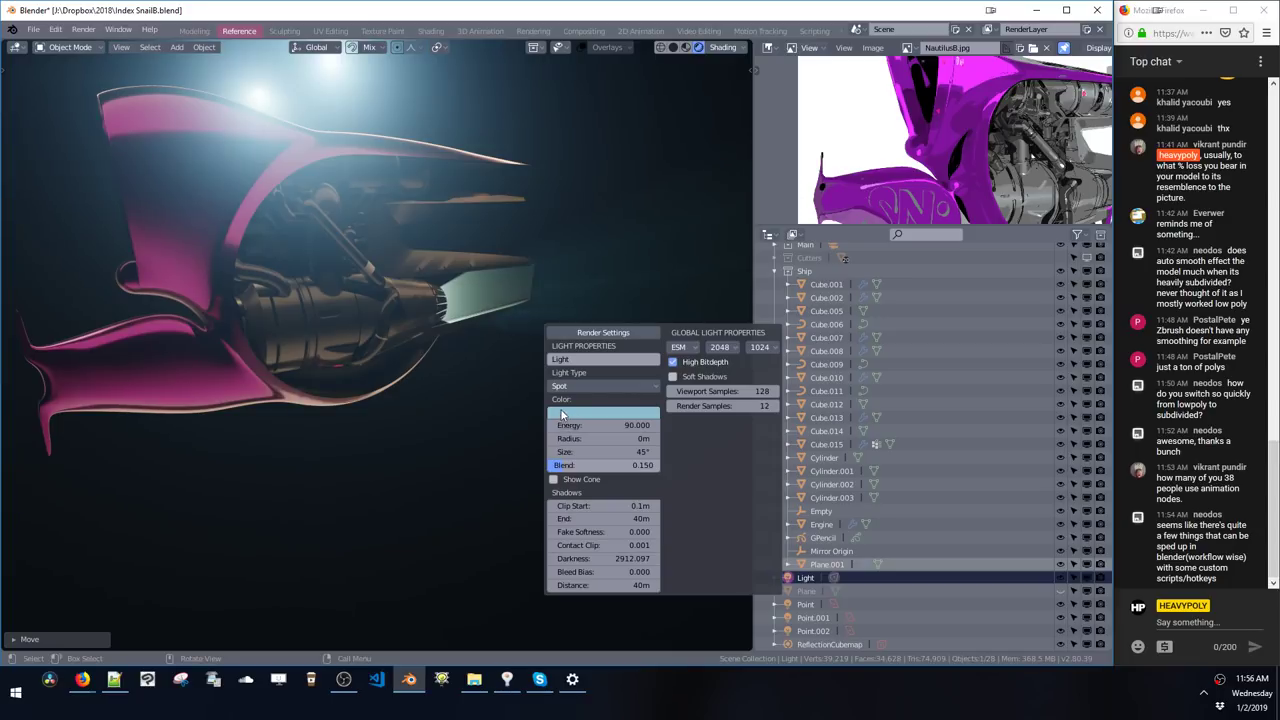
key(Return)
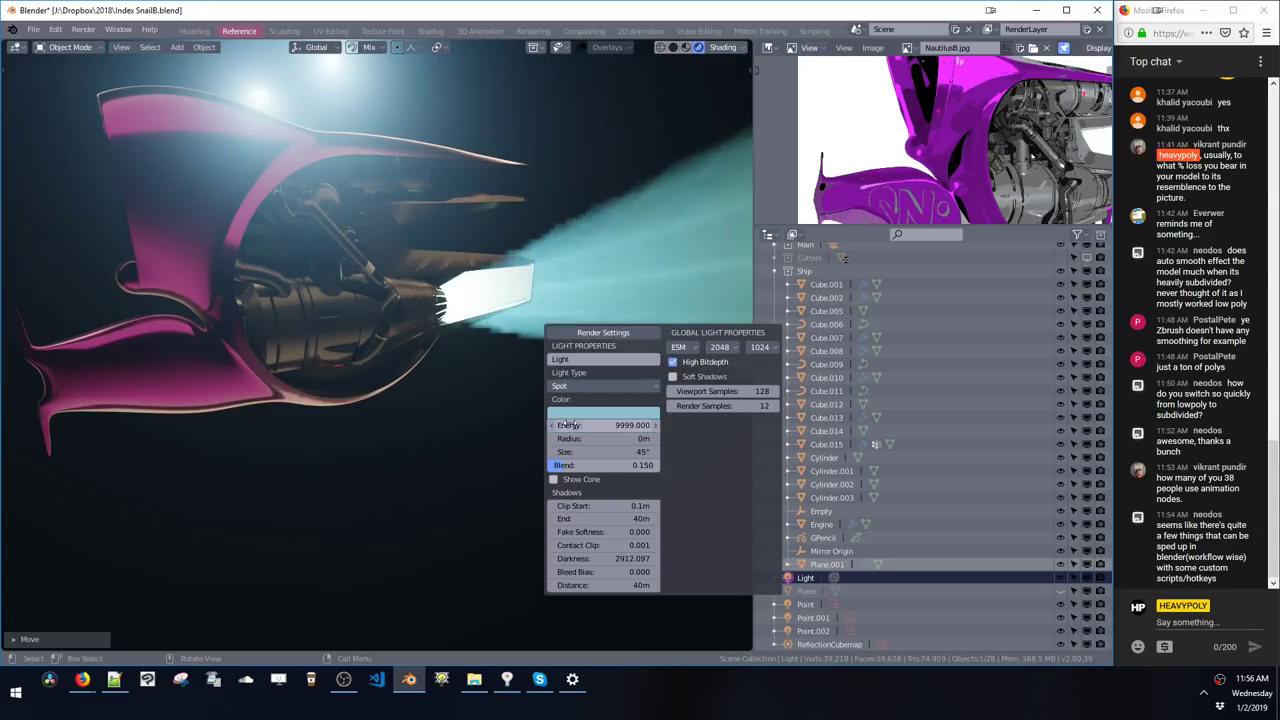
- Replace the Outliner with the Properties editor and show its render settings
middle_drag(462, 302, 490, 380)
middle_drag(490, 380, 533, 339)
key(v)
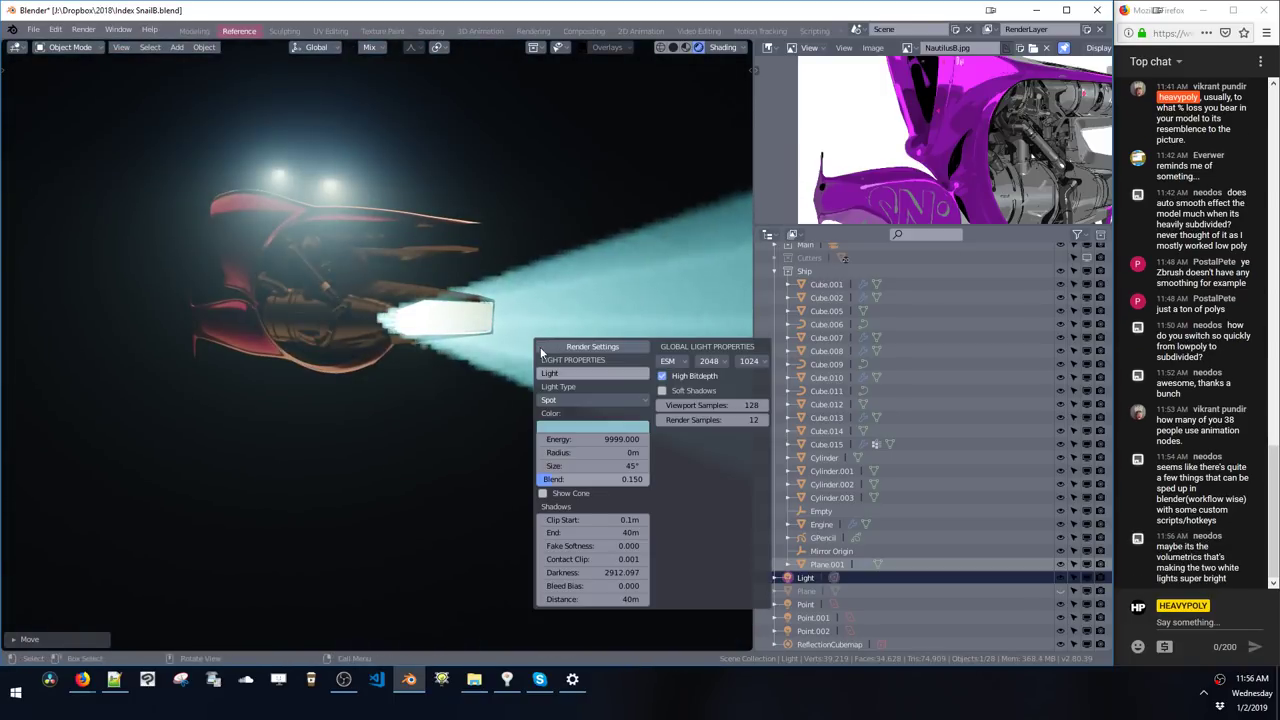
click(769, 235)
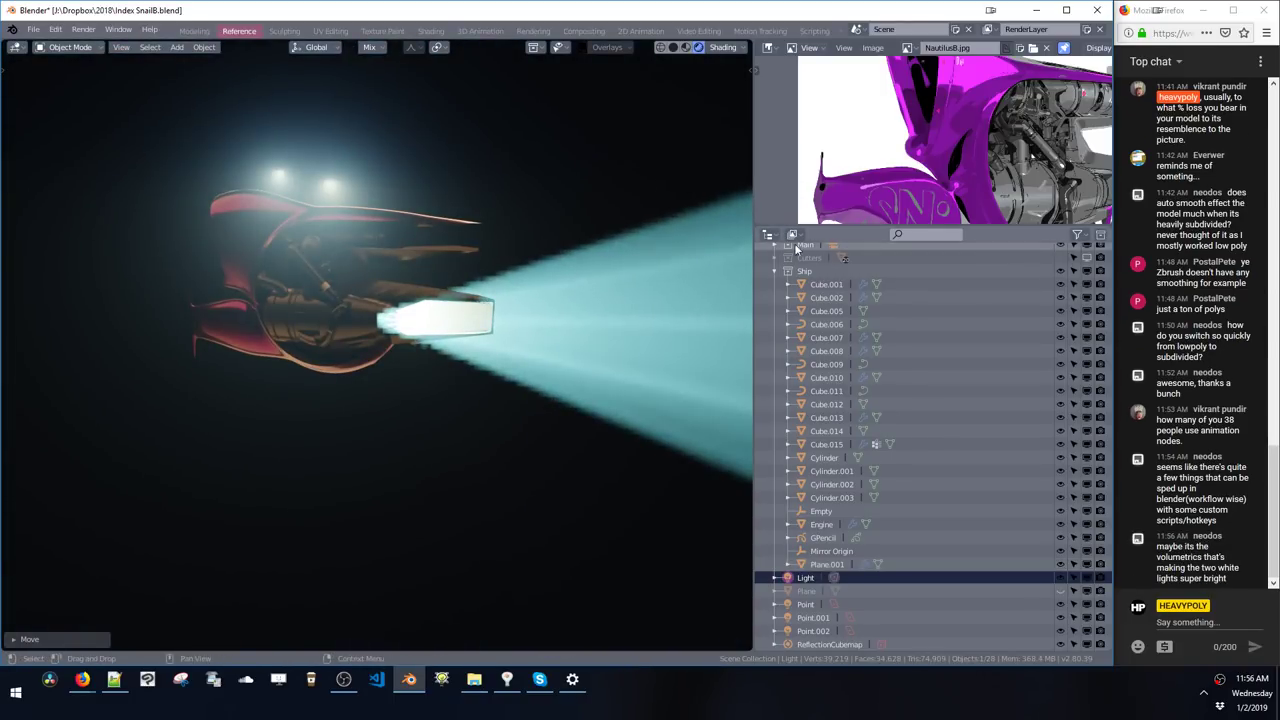
click(769, 235)
click(710, 160)
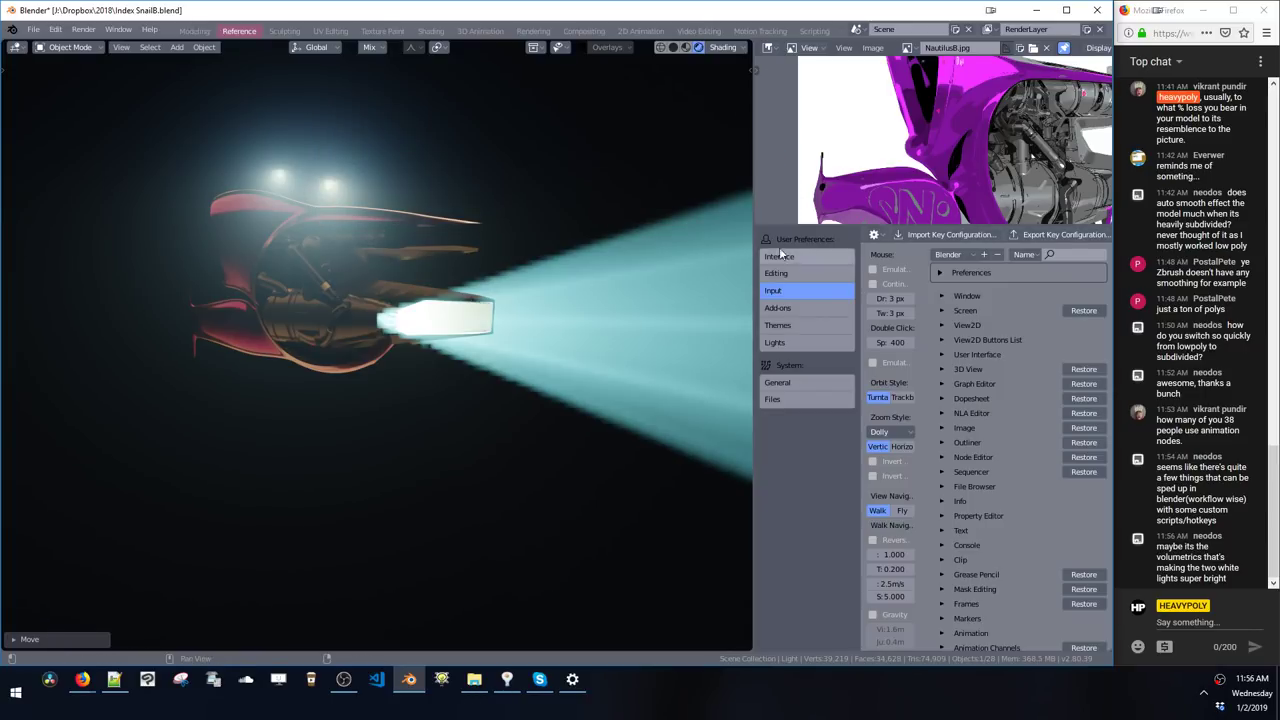
key(ctrl+alt+space)
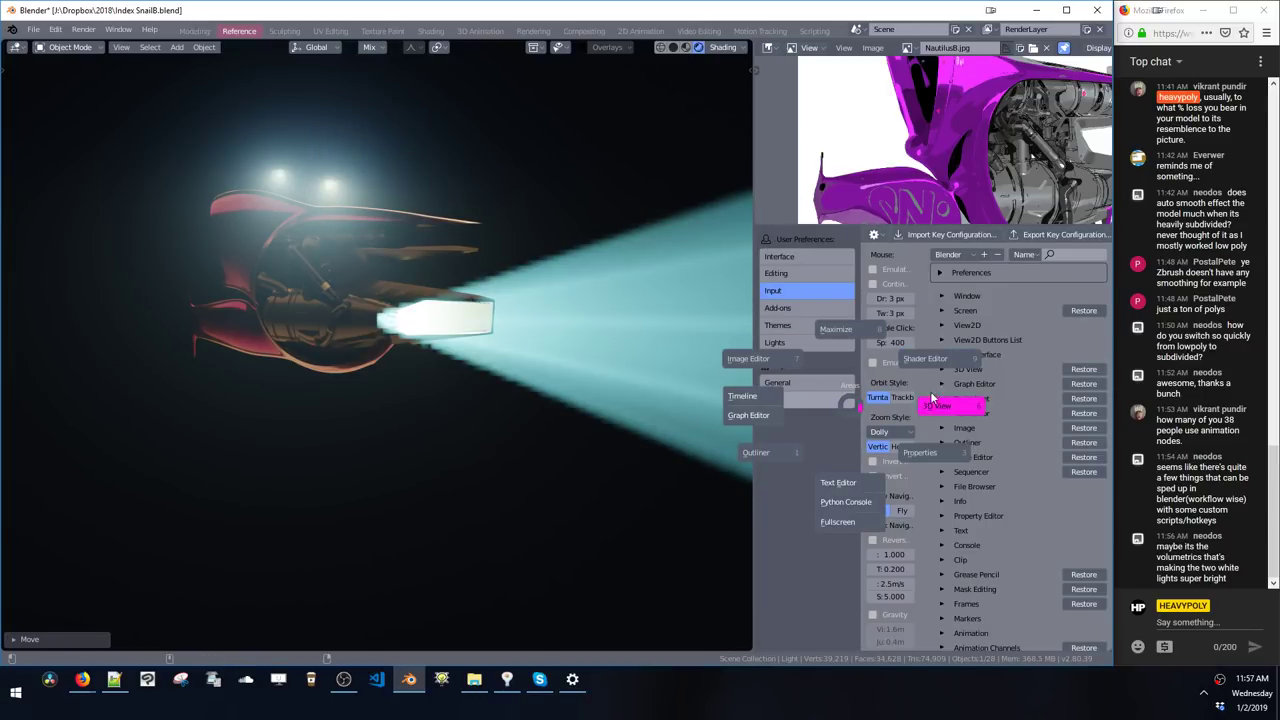
click(905, 455)
click(764, 282)
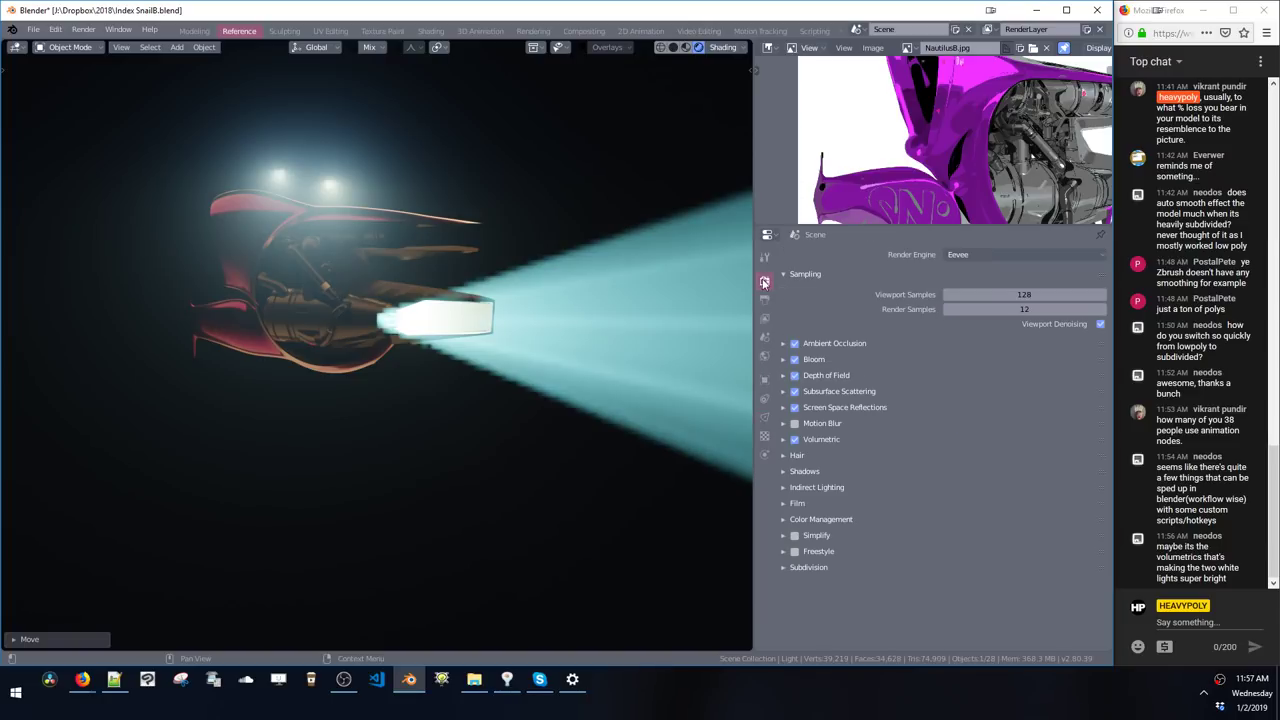
- Expand the Volumetric render settings and set the tile size to 2px
click(797, 441)
scroll(845, 446, down, 3)
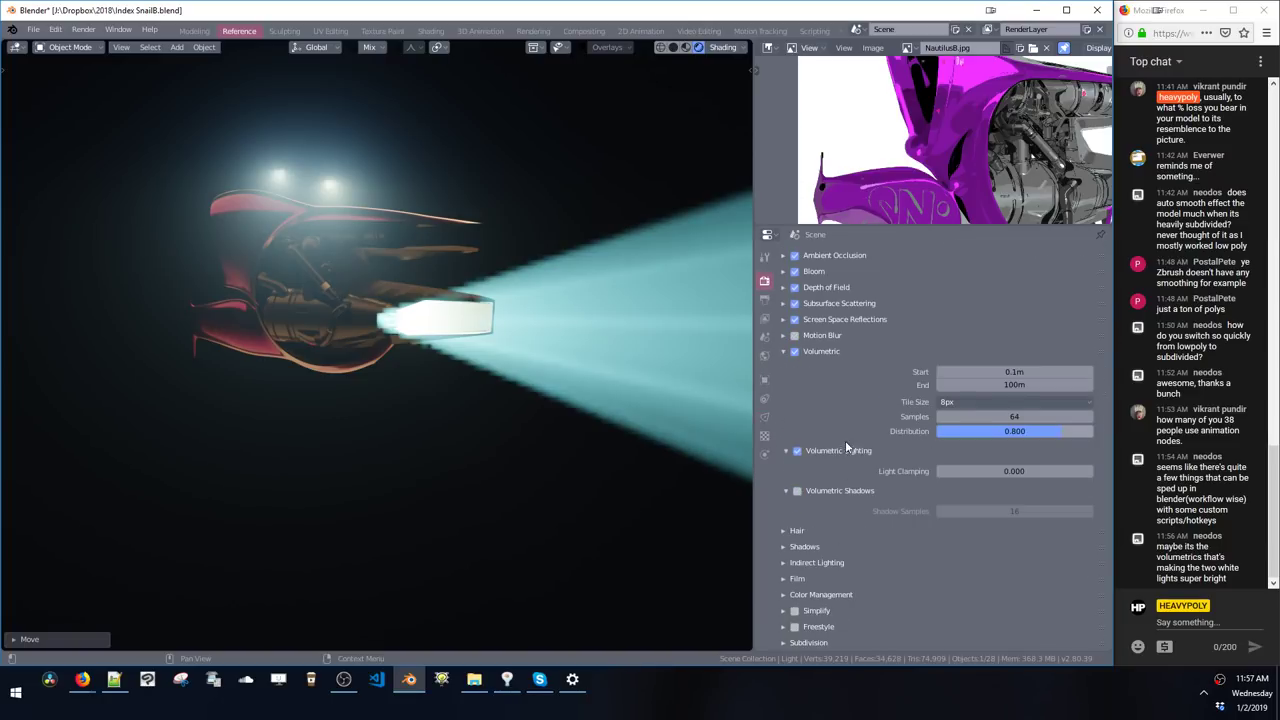
click(990, 401)
click(952, 386)
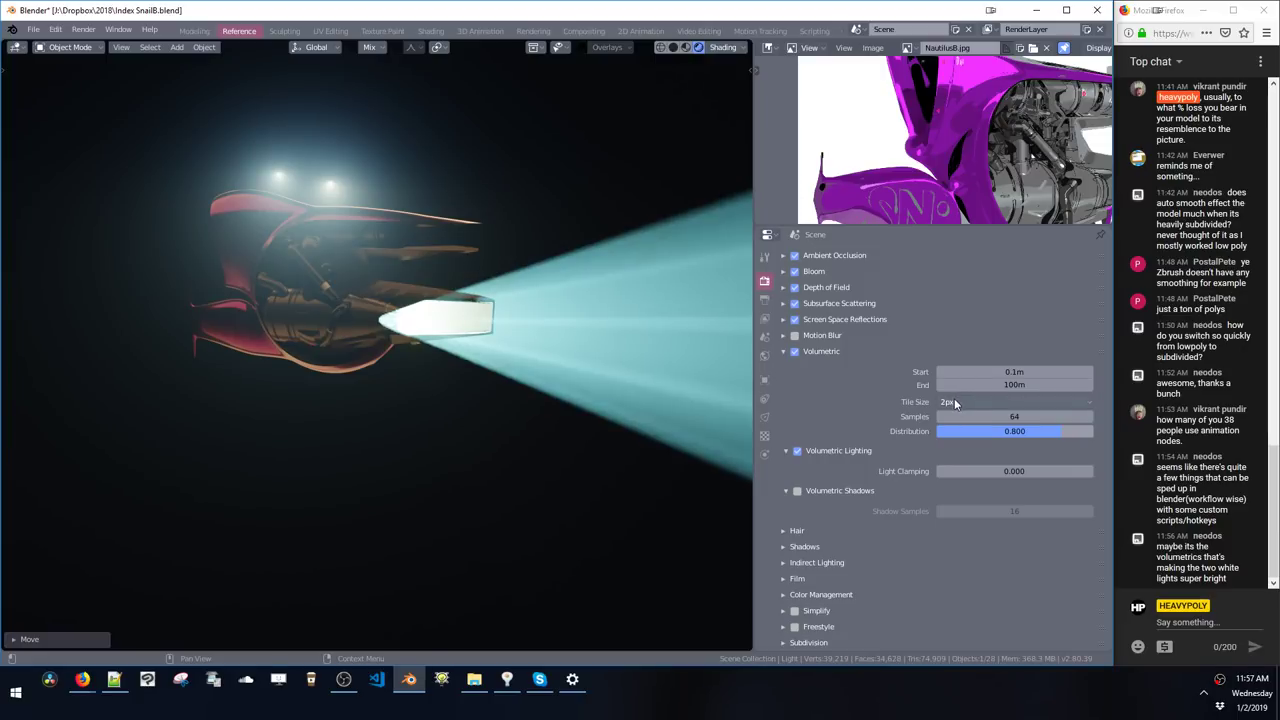
- Reposition the spot light within the exhaust nozzle, adjusting its height along the Z axis
middle_drag(454, 358, 500, 314)
key(g)
click(514, 325)
key(g)
key(z)
click(506, 317)
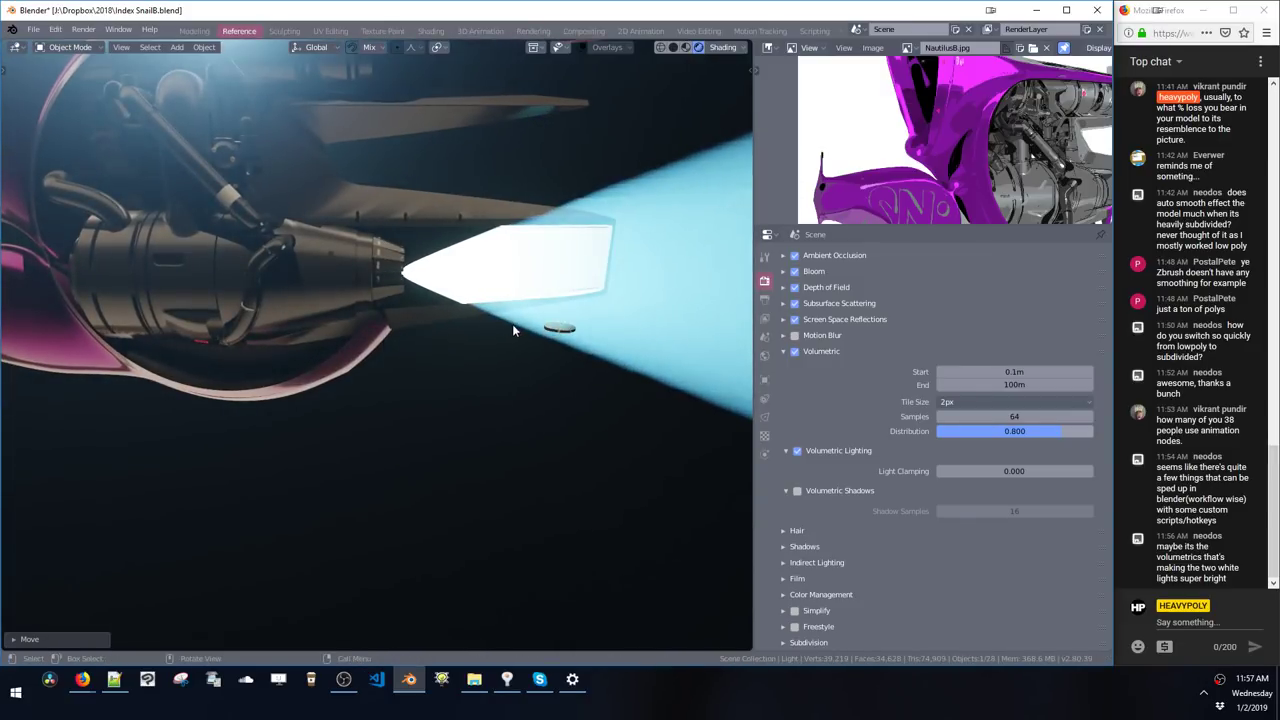
- Reduce the volumetric samples to 10
click(967, 415)
text(2)
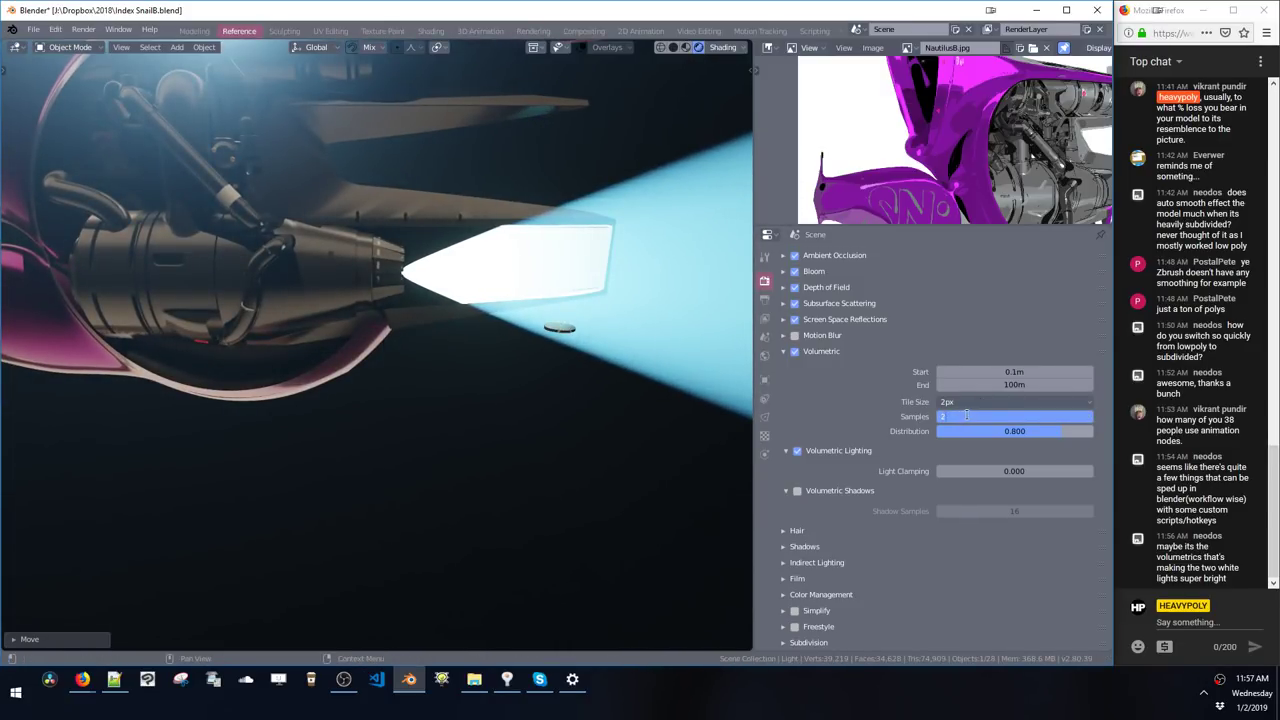
text(0)
key(Return)
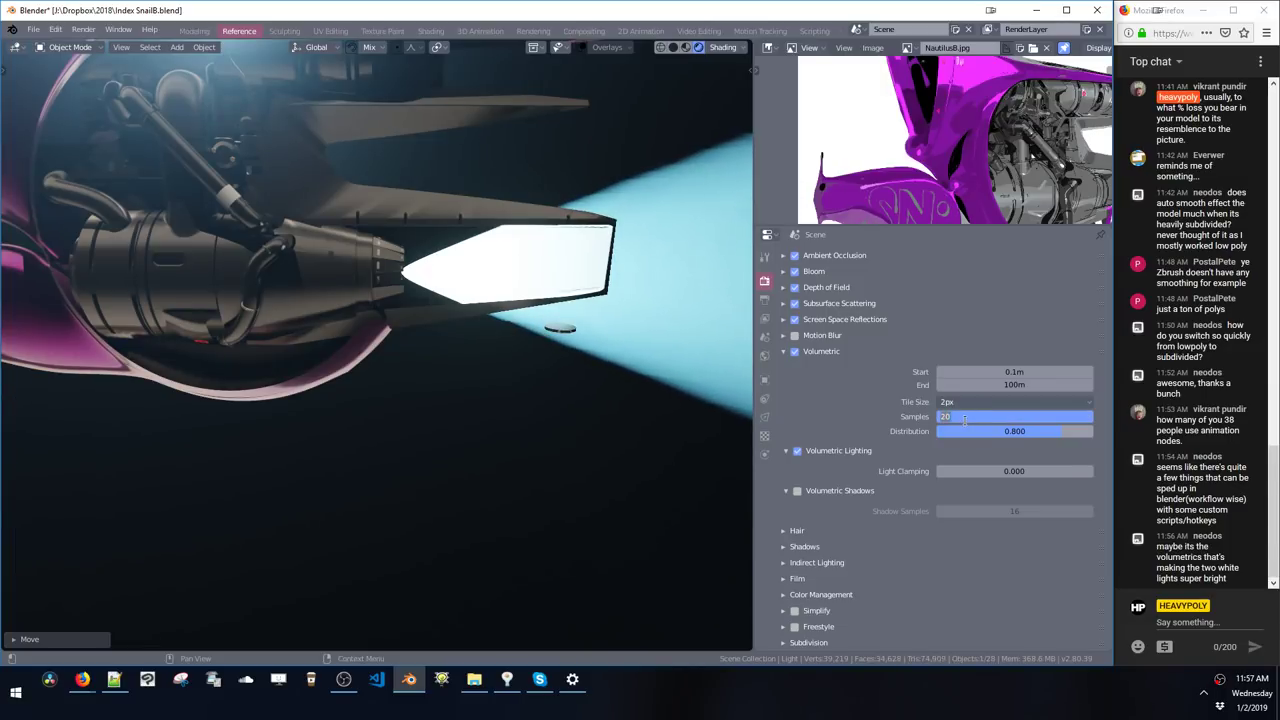
key(Return)
- Delete the spot light inside the engine exhaust
middle_drag(650, 340, 534, 387)
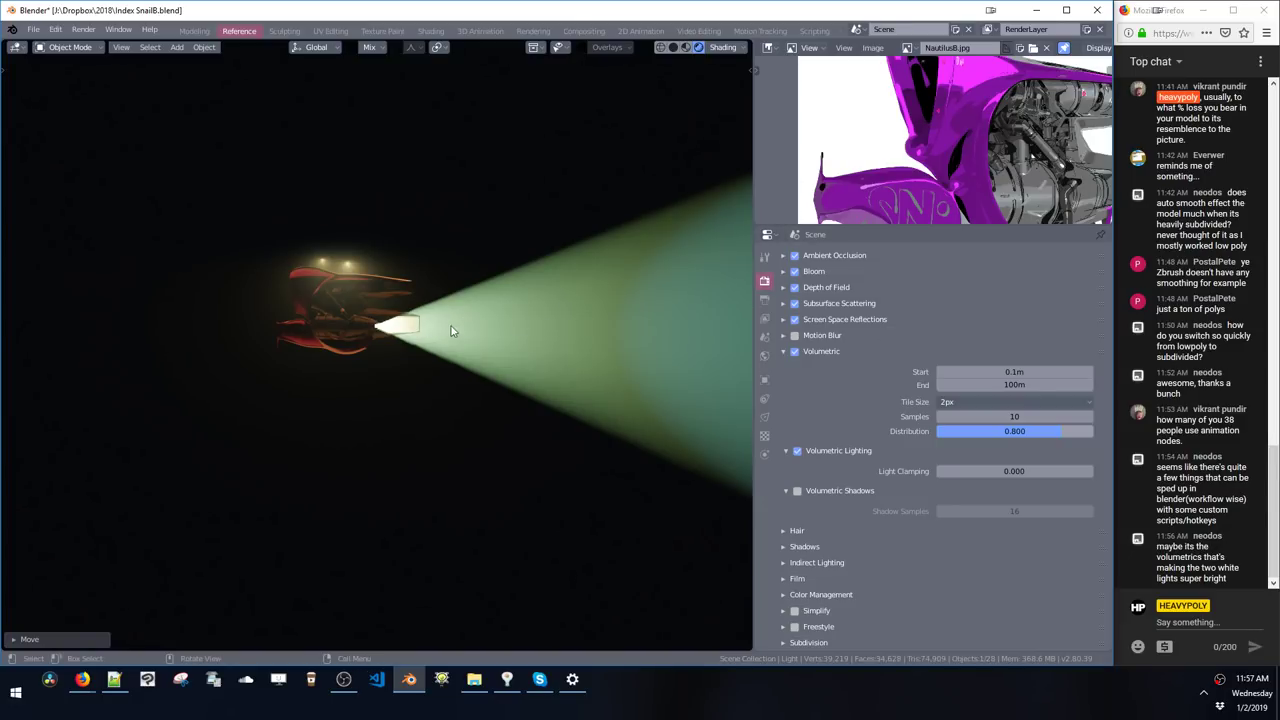
middle_drag(451, 326, 479, 357)
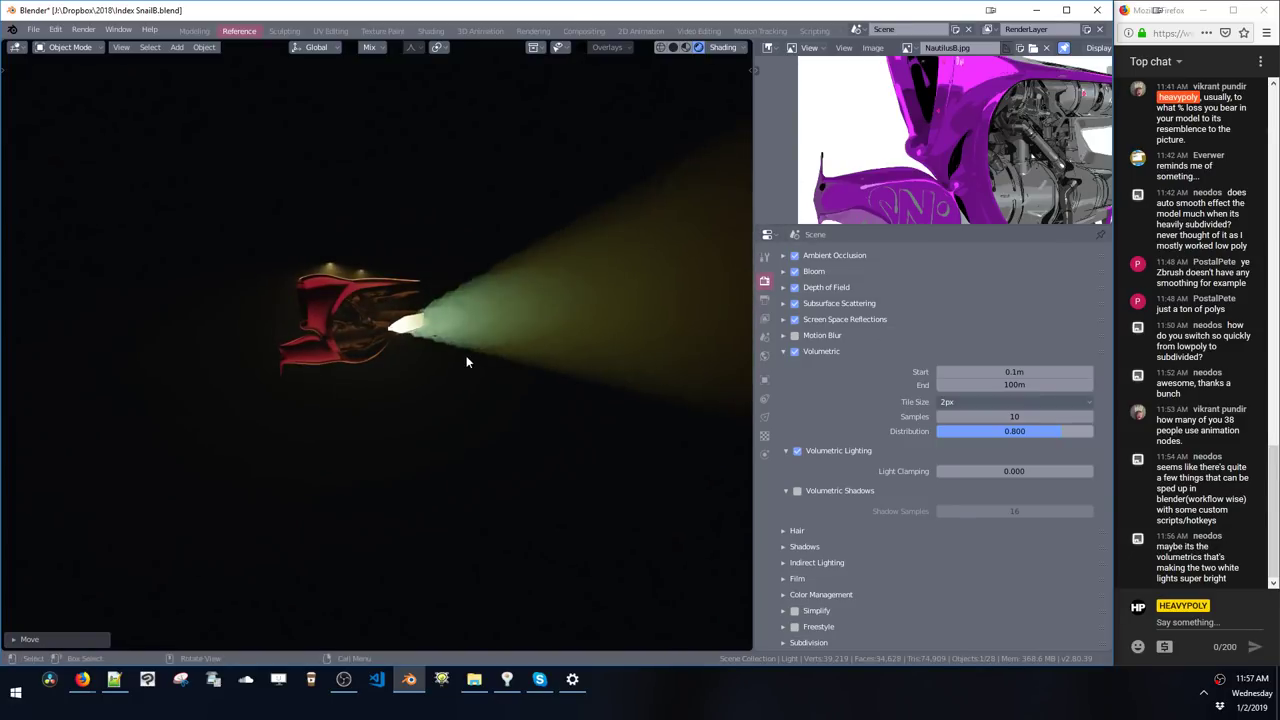
scroll(463, 345, up, 7)
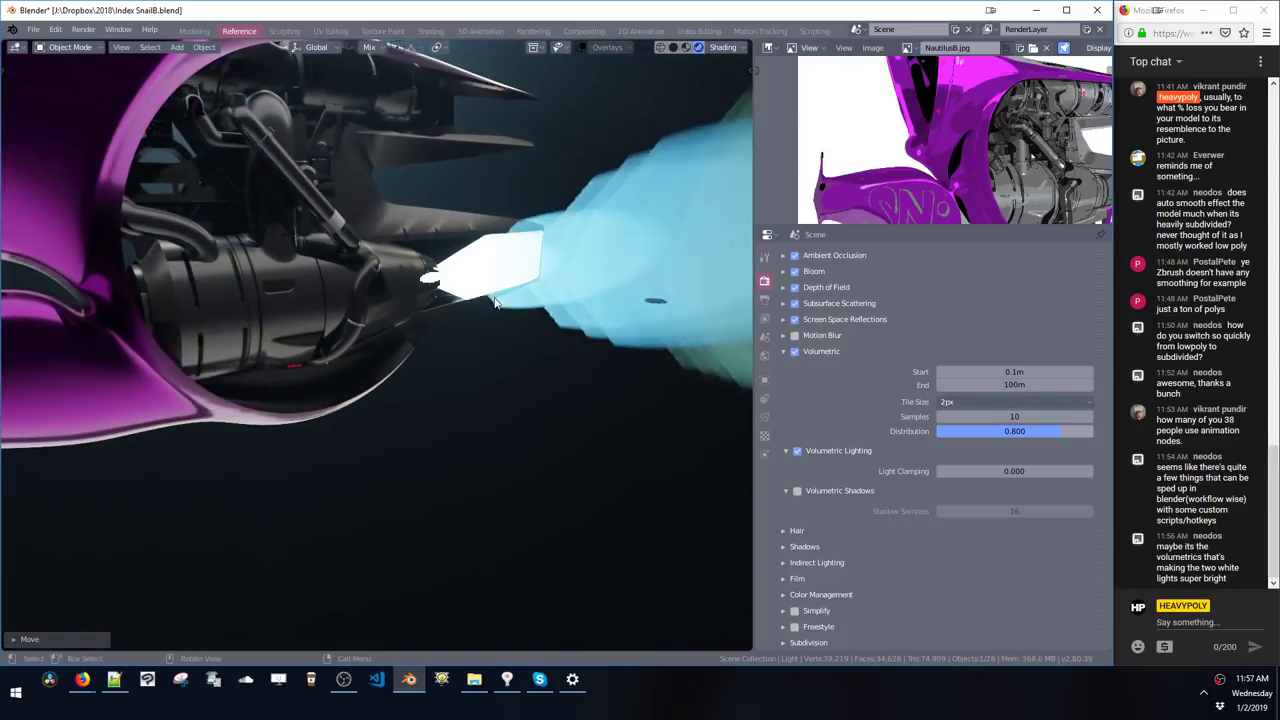
key(x)
middle_drag(495, 302, 345, 294)
- Add a mesh cylinder and rotate it 90 degrees in the side direction
key(shift+a)
mouse_move(348, 299)
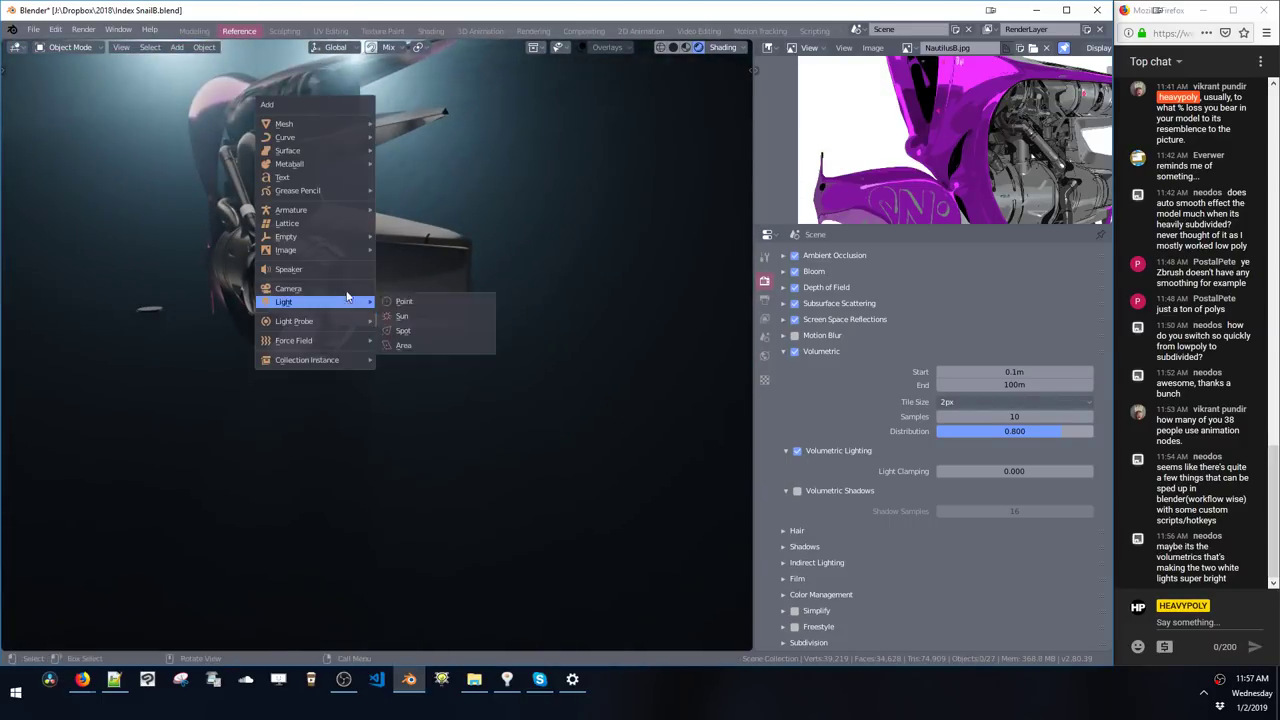
key(shift+a)
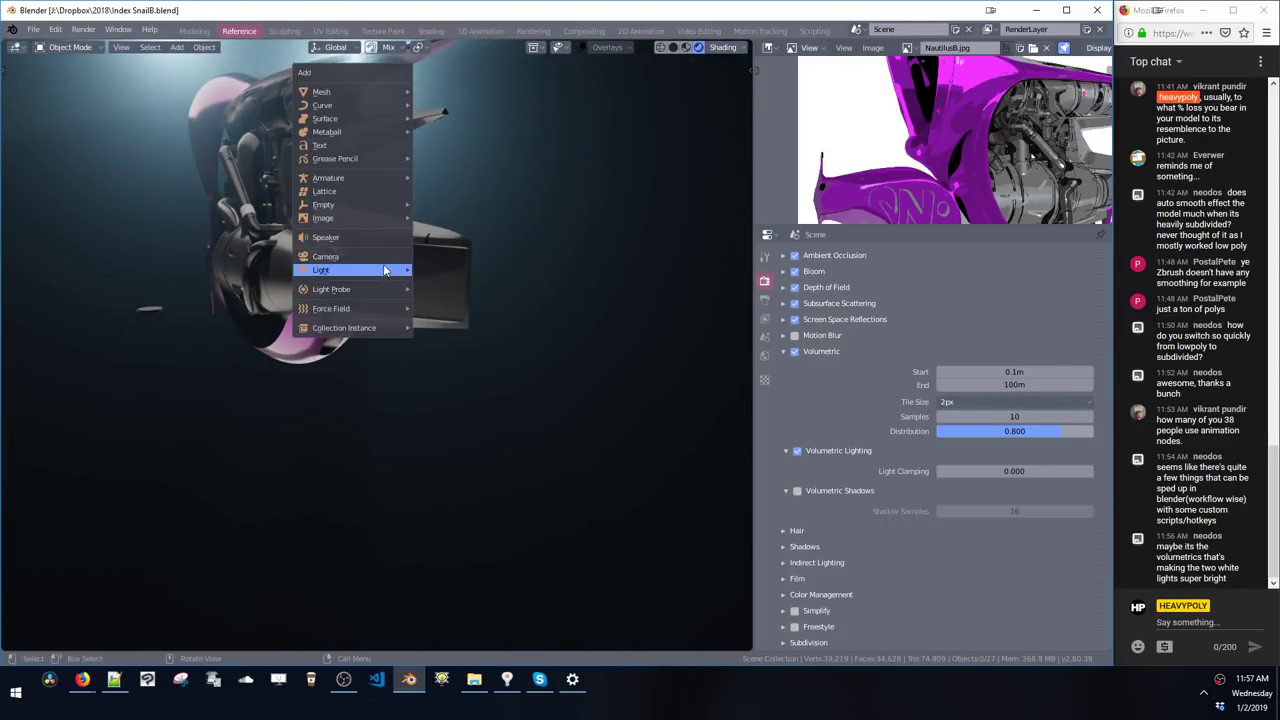
mouse_move(329, 93)
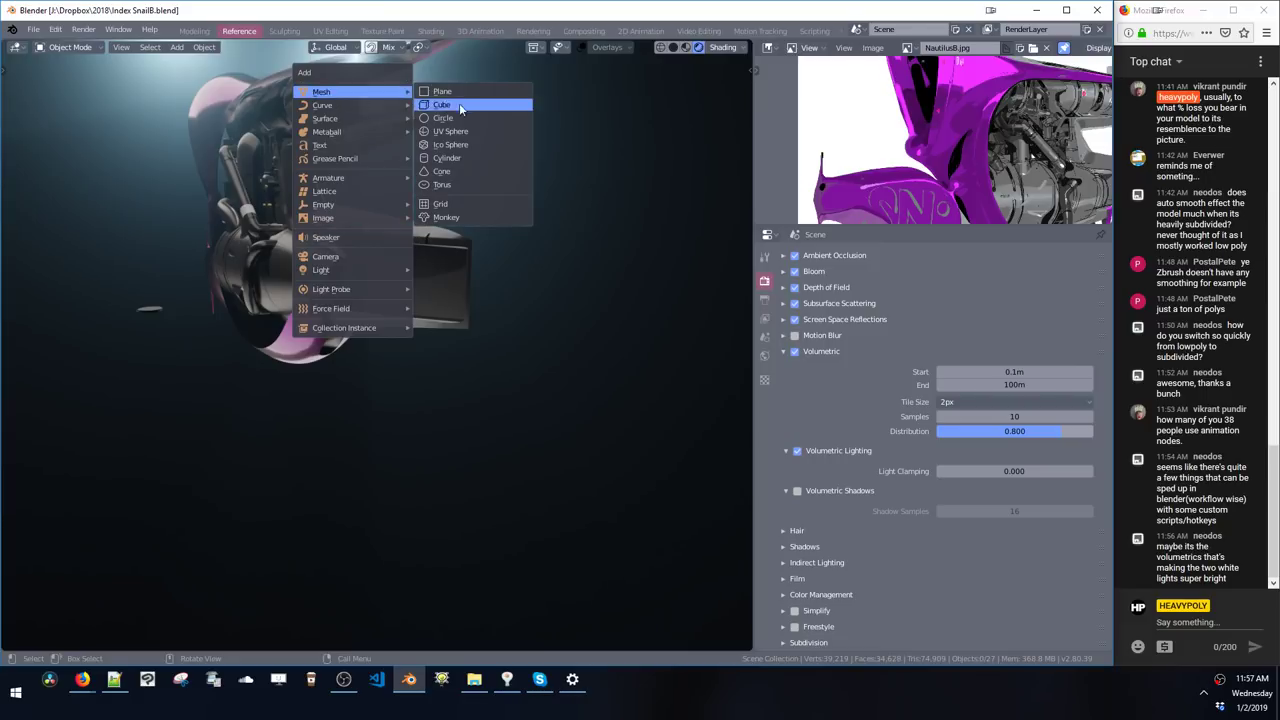
click(443, 160)
middle_drag(376, 248, 372, 298)
key(c)
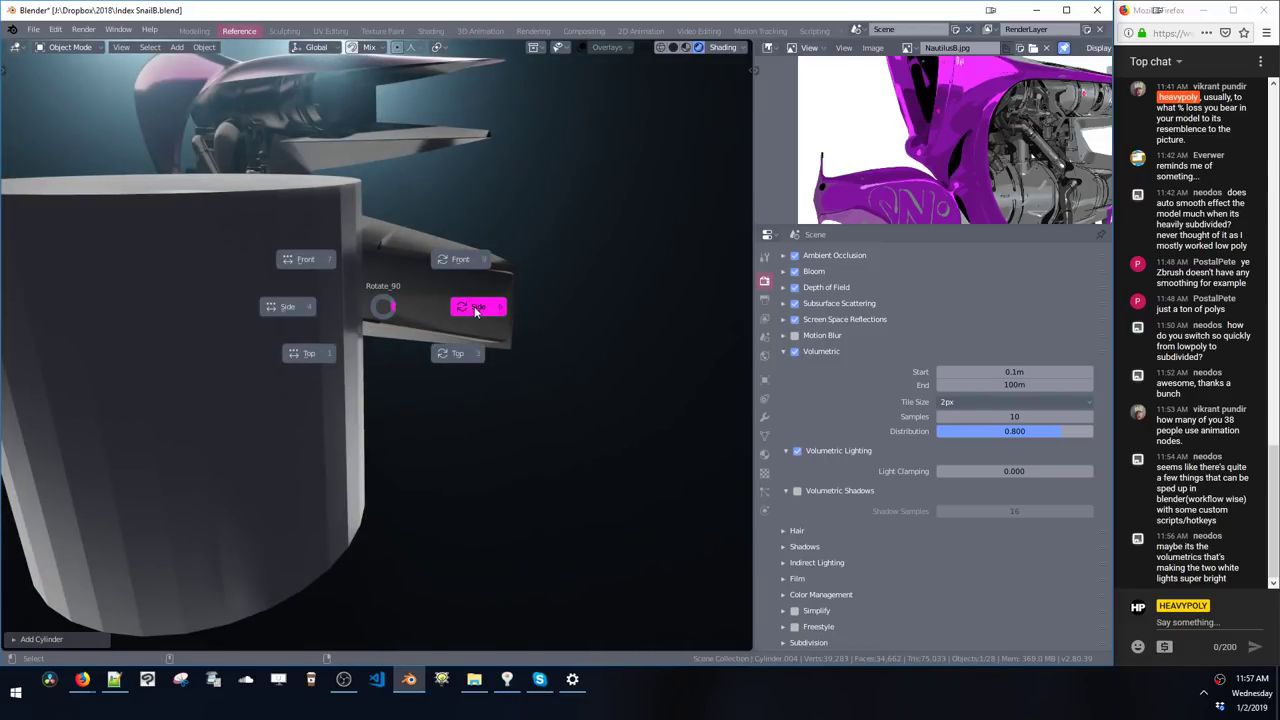
click(475, 311)
- Enter Edit Mode on the cylinder and extrude its rear end face outward
key(Tab)
key(KP_Decimal)
middle_drag(385, 365, 383, 332)
key(alt+a)
click(423, 343)
key(e)
click(461, 420)
- Scale up the cylinder's middle edge loop and move it along the Y axis to form a bulge
key(space)
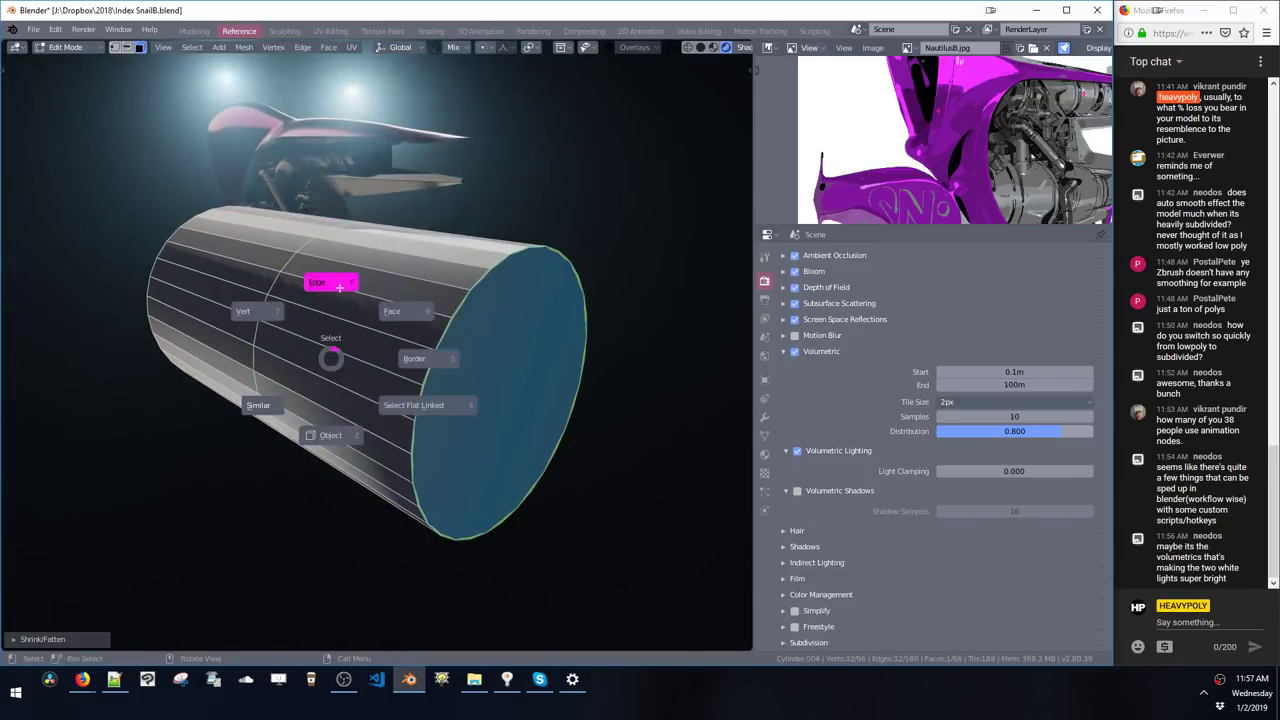
click(340, 288)
double_click(274, 280)
key(s)
click(254, 258)
middle_drag(254, 258, 430, 415)
key(g)
middle_drag(430, 418, 406, 422)
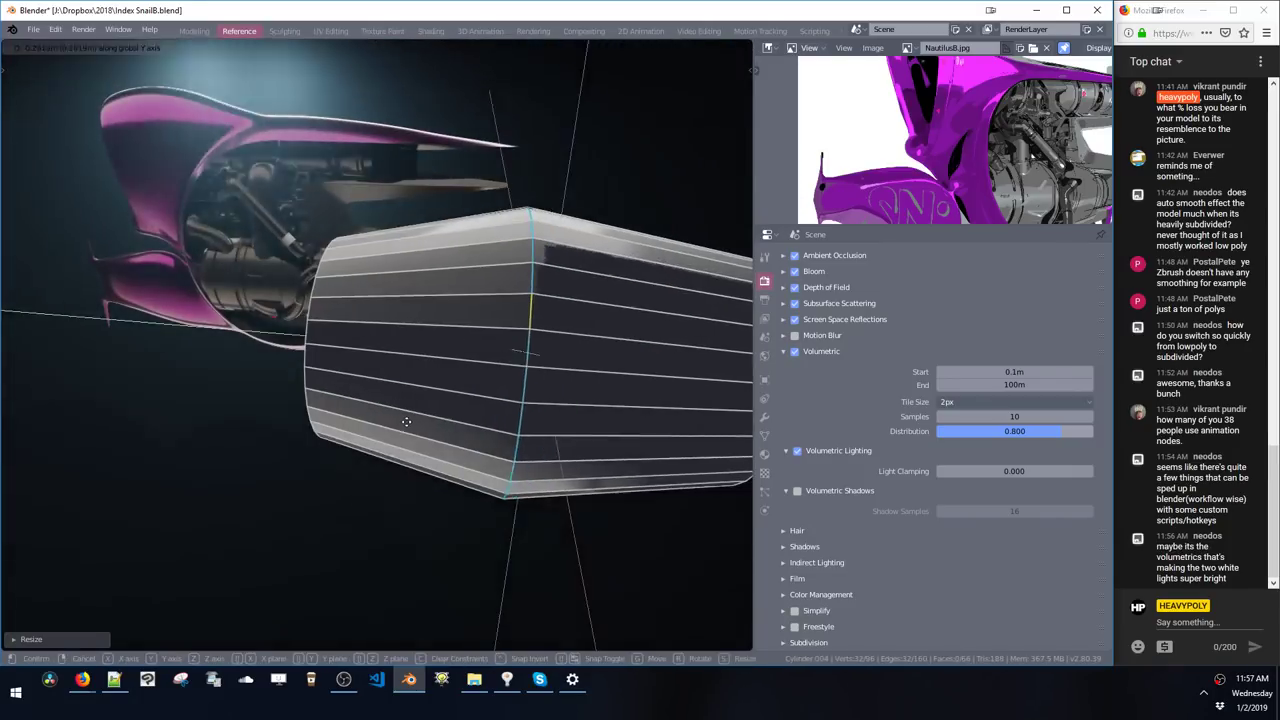
click(392, 420)
- Select the cylinder's end edge loop and rescale it to taper the barrel shape
shift+middle_drag(480, 400, 280, 370)
key(space)
click(412, 357)
middle_drag(400, 352, 336, 345)
double_click(493, 441)
key(s)
click(509, 371)
- Move the barrel-shaped cylinder behind the engine nozzle and scale its mesh down to fit the opening
key(Tab)
key(g)
click(424, 324)
key(g)
click(339, 347)
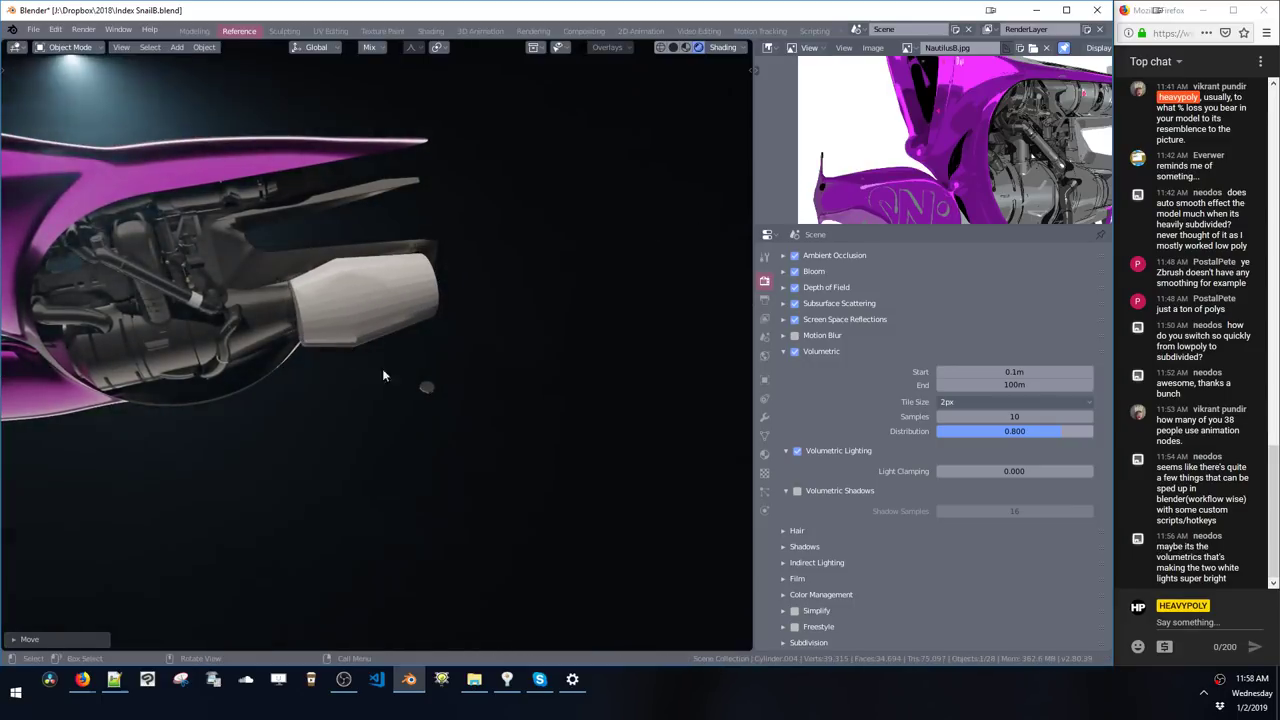
key(Tab)
key(s)
click(330, 370)
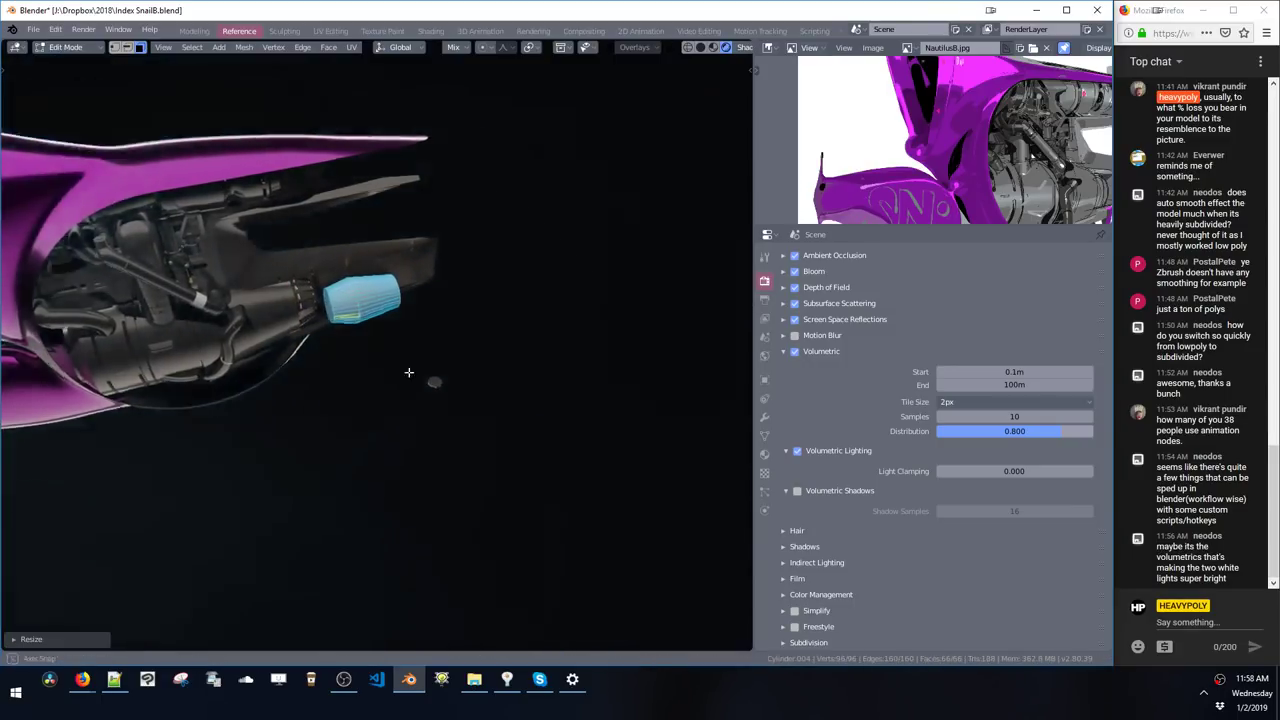
- Dissolve alternating lengthwise edges around the barrel to reduce its number of sides
middle_drag(328, 371, 403, 426)
key(KP_Decimal)
scroll(403, 426, down, 4)
alt+click(358, 398)
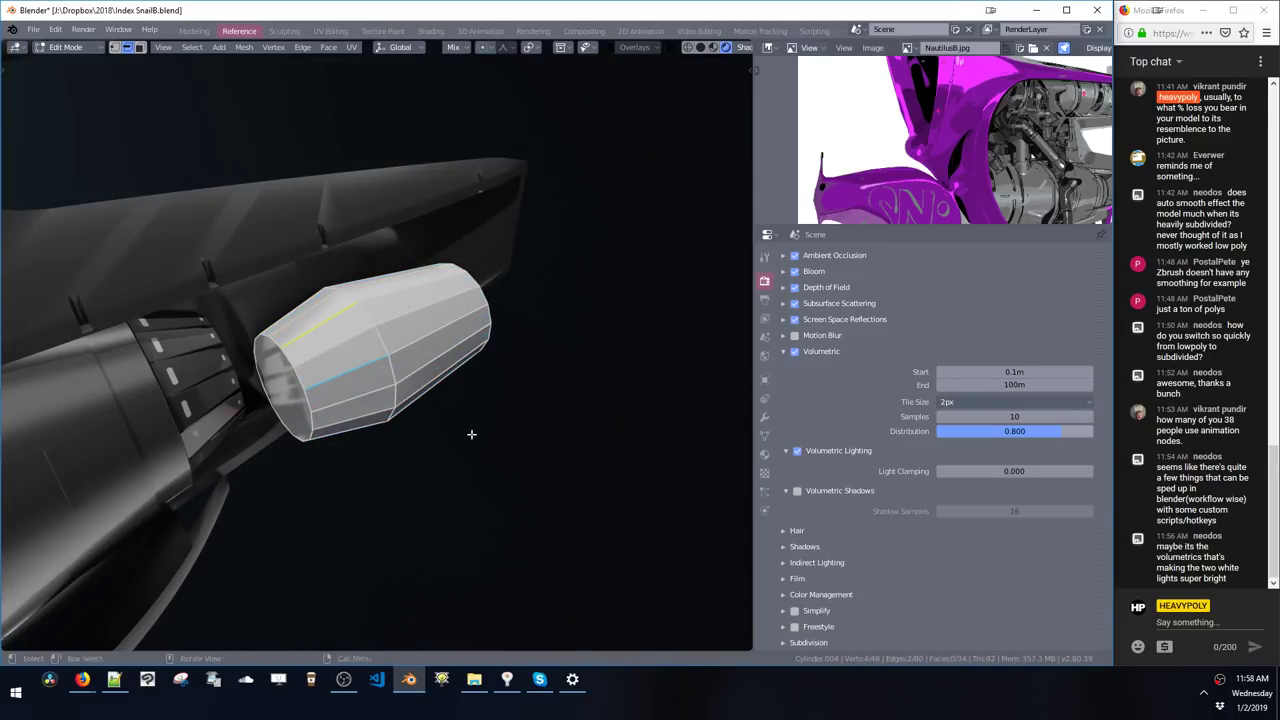
shift+scroll(474, 440, up, 3)
key(l)
key(ctrl+x)
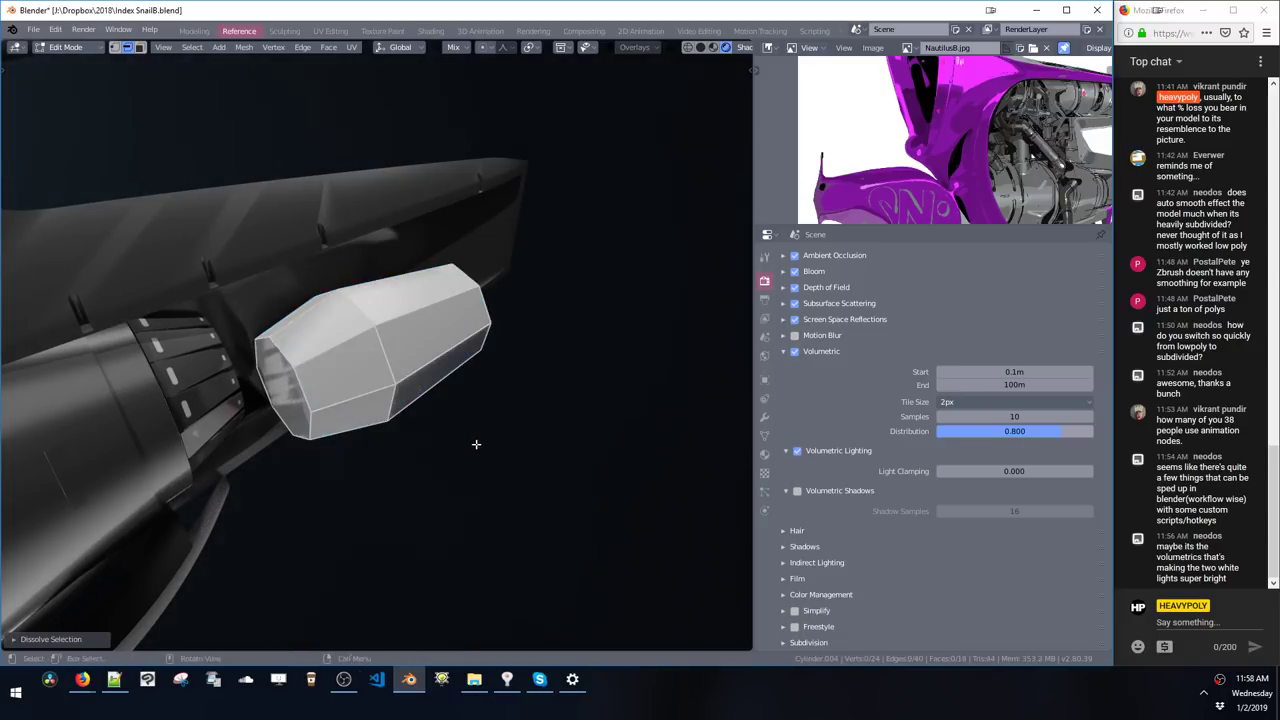
- Select all of the barrel's linked geometry and hide it in Edit Mode
mouse_move(474, 441)
middle_down()
mouse_move(369, 374)
mouse_move(415, 382)
mouse_move(511, 347)
mouse_move(480, 334)
mouse_move(511, 337)
middle_up()
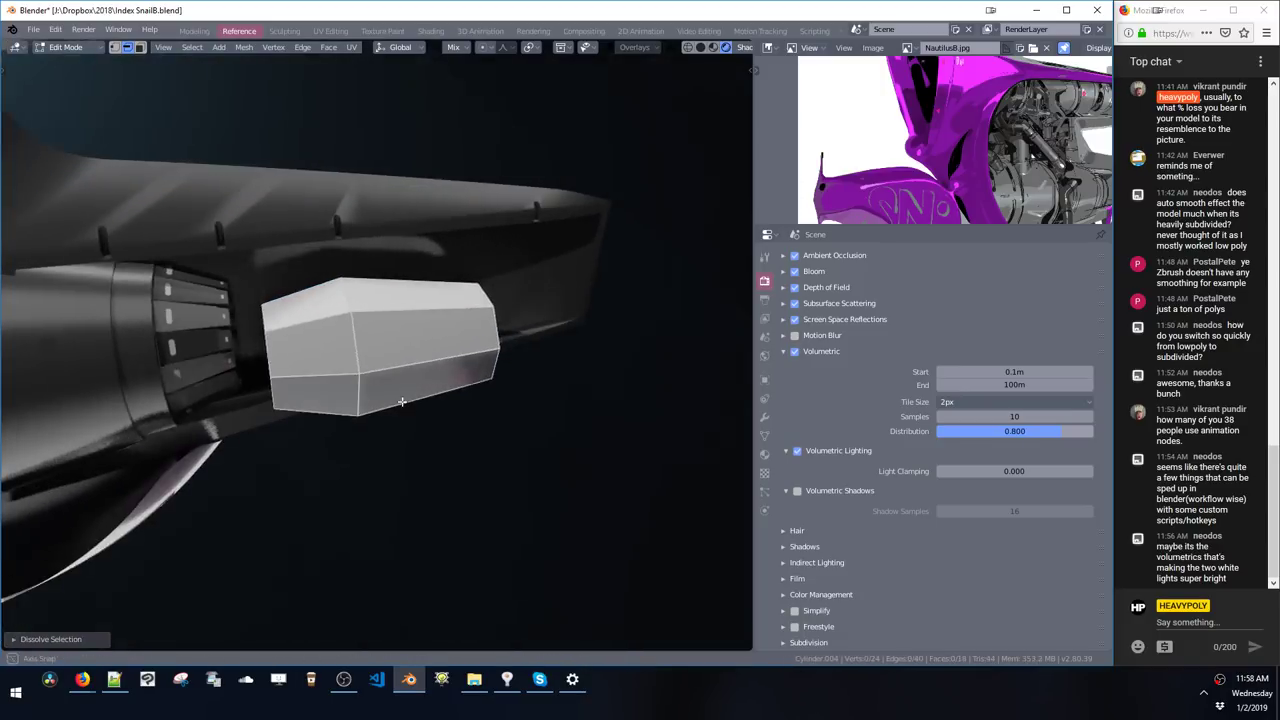
key(Tab)
key(Tab)
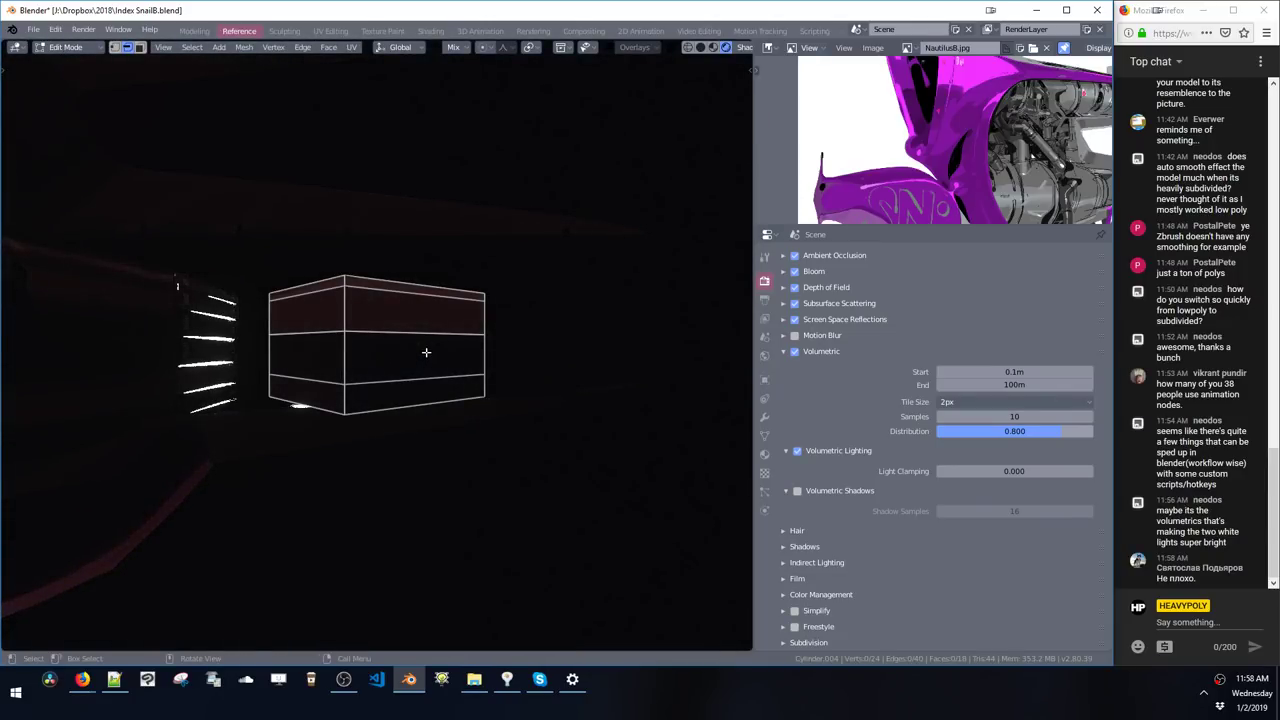
key(ctrl+l)
key(h)
- Switch to the back view and add a six-sided cylinder to the mesh
key(shift+a)
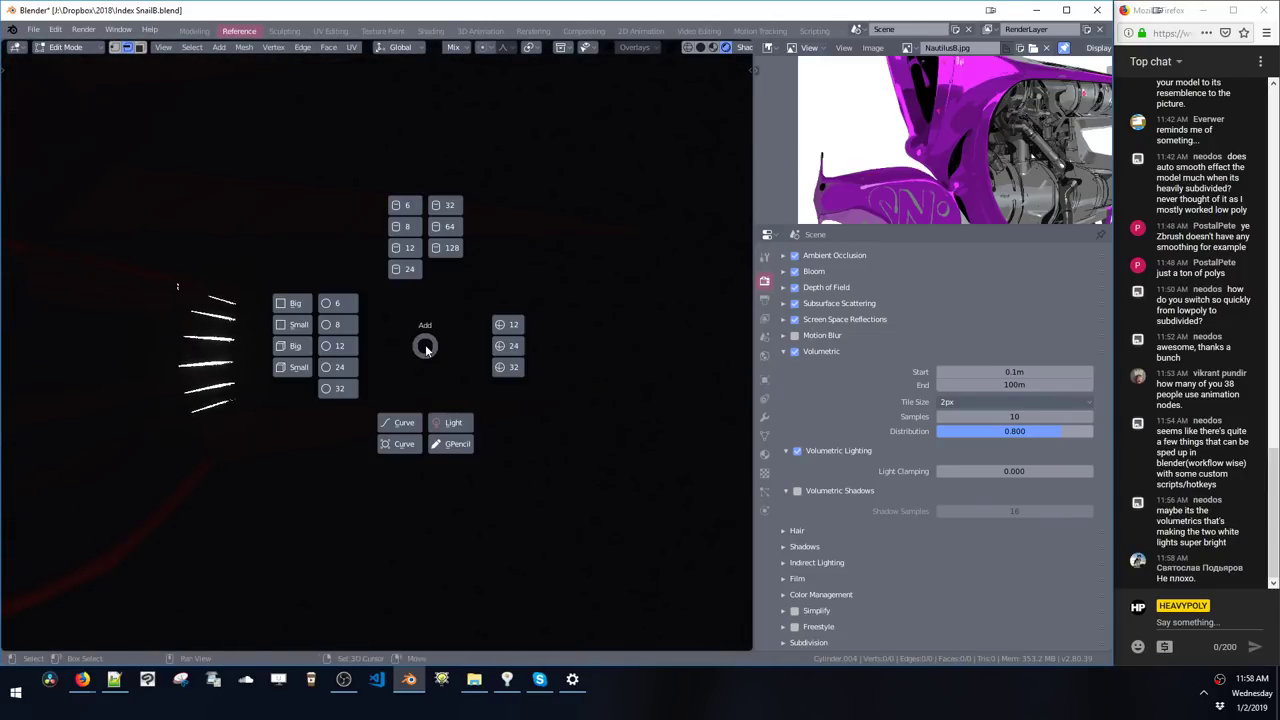
key(v)
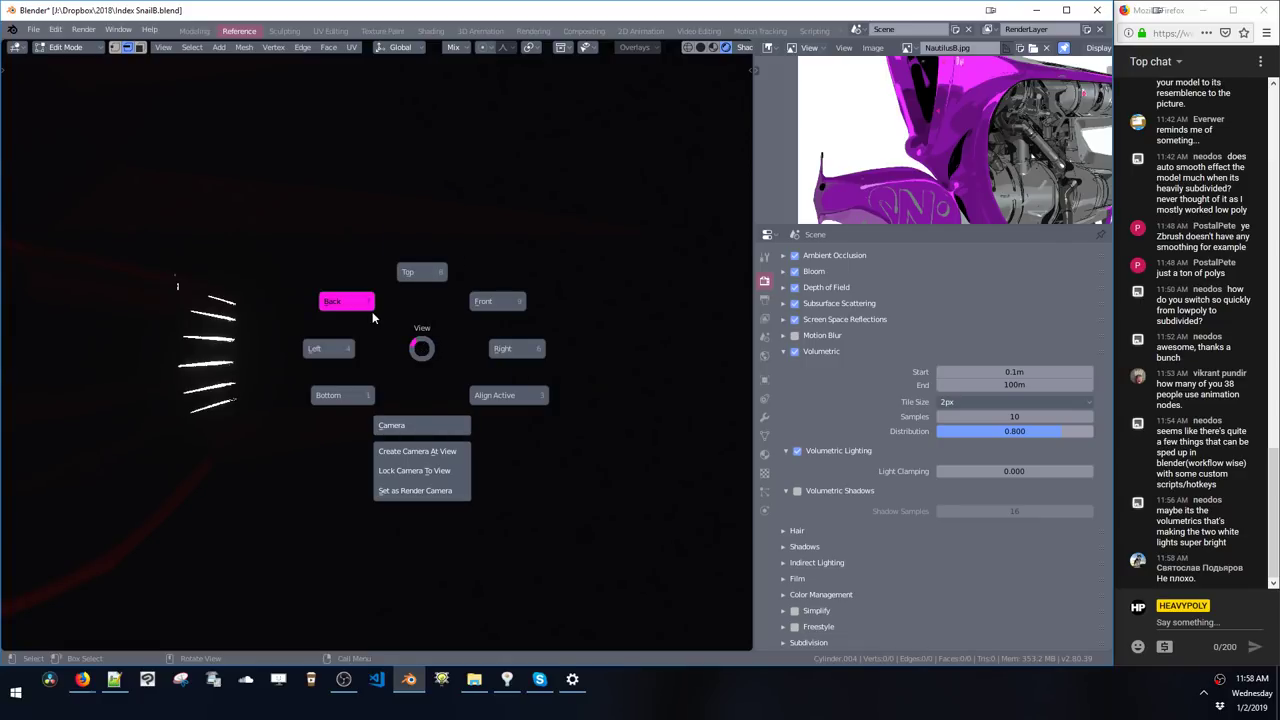
click(372, 317)
key(shift+a)
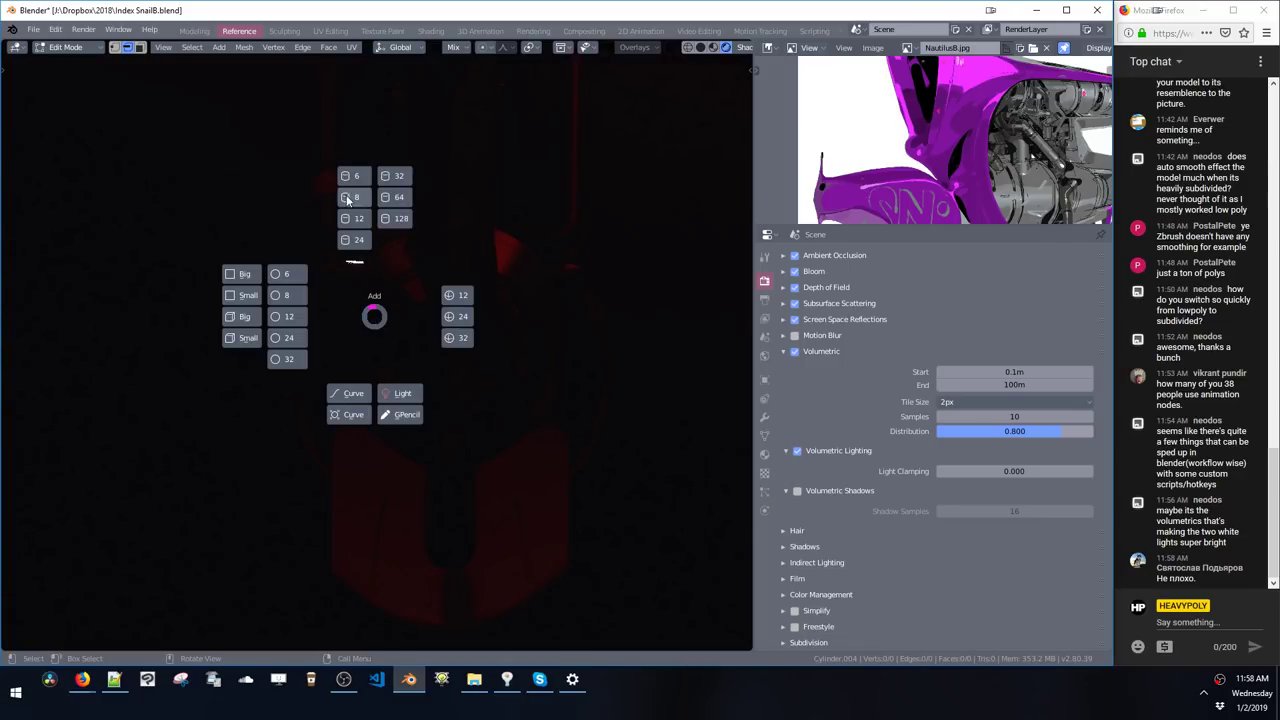
click(350, 183)
- Move the six-sided cylinder, partly along the X axis, to sit at the engine nozzle opening
key(g)
click(338, 385)
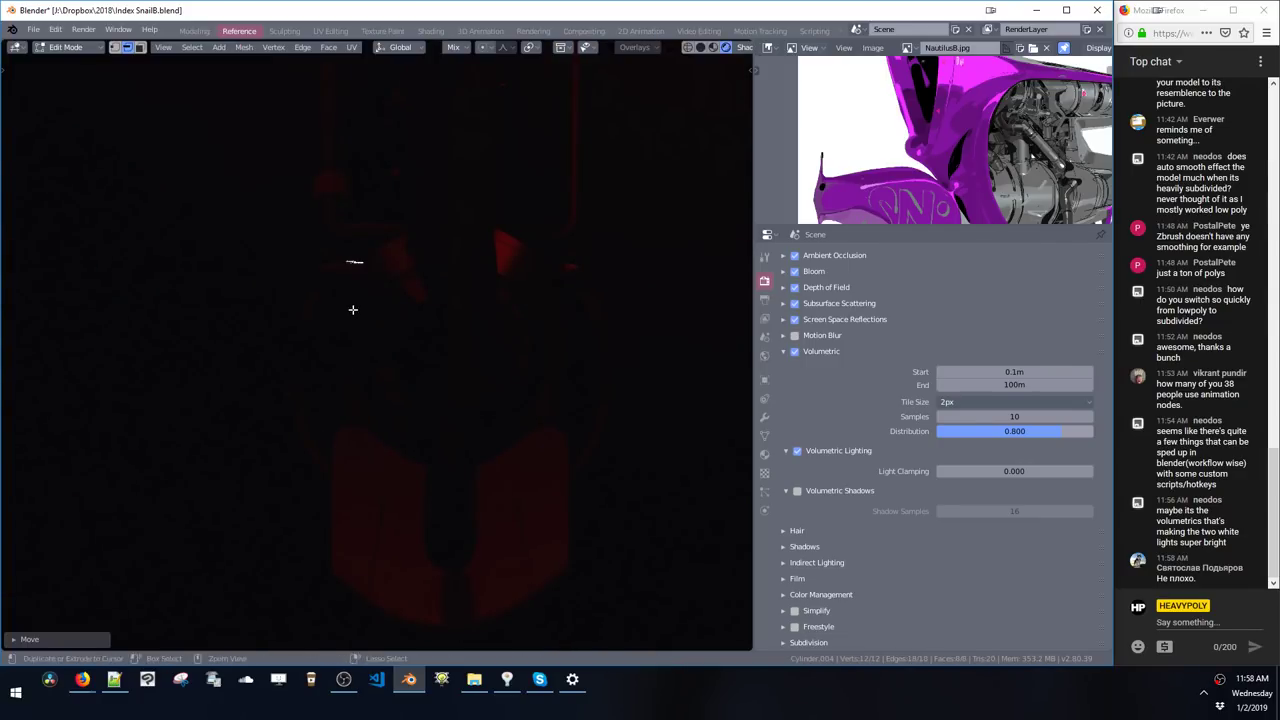
middle_drag(352, 309, 366, 337)
key(g)
click(410, 294)
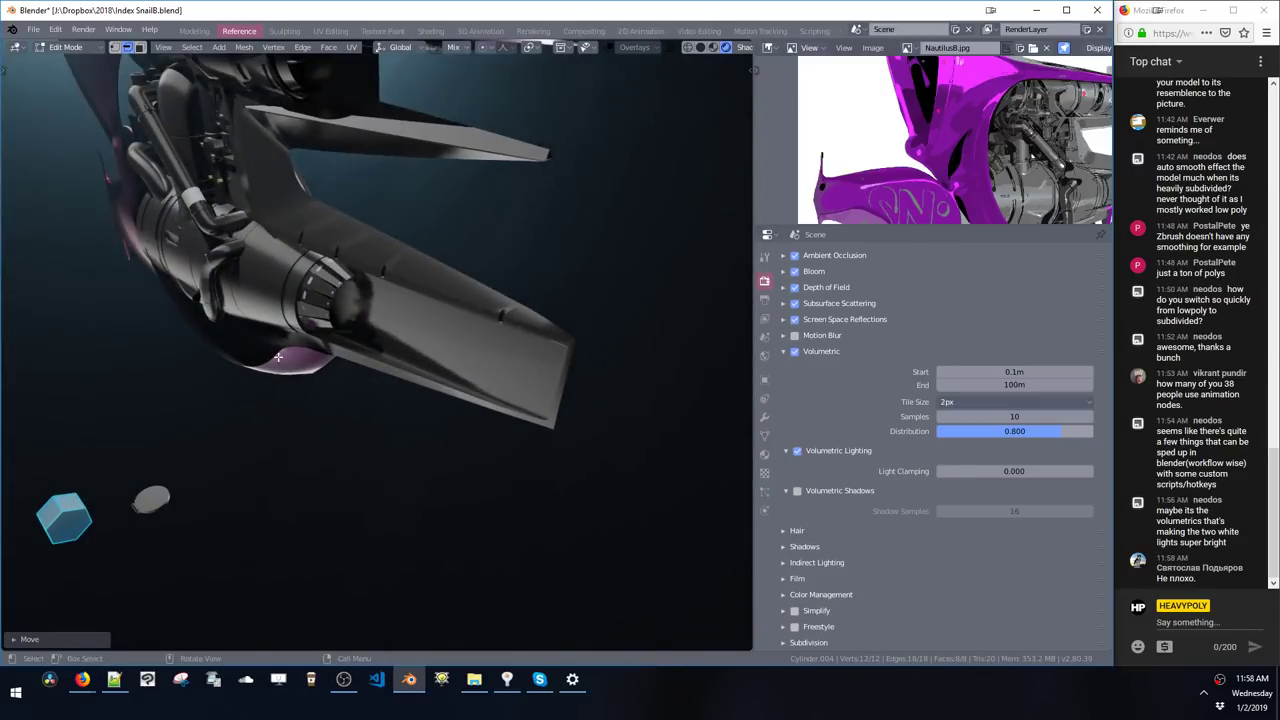
key(g)
key(x)
click(471, 234)
key(g)
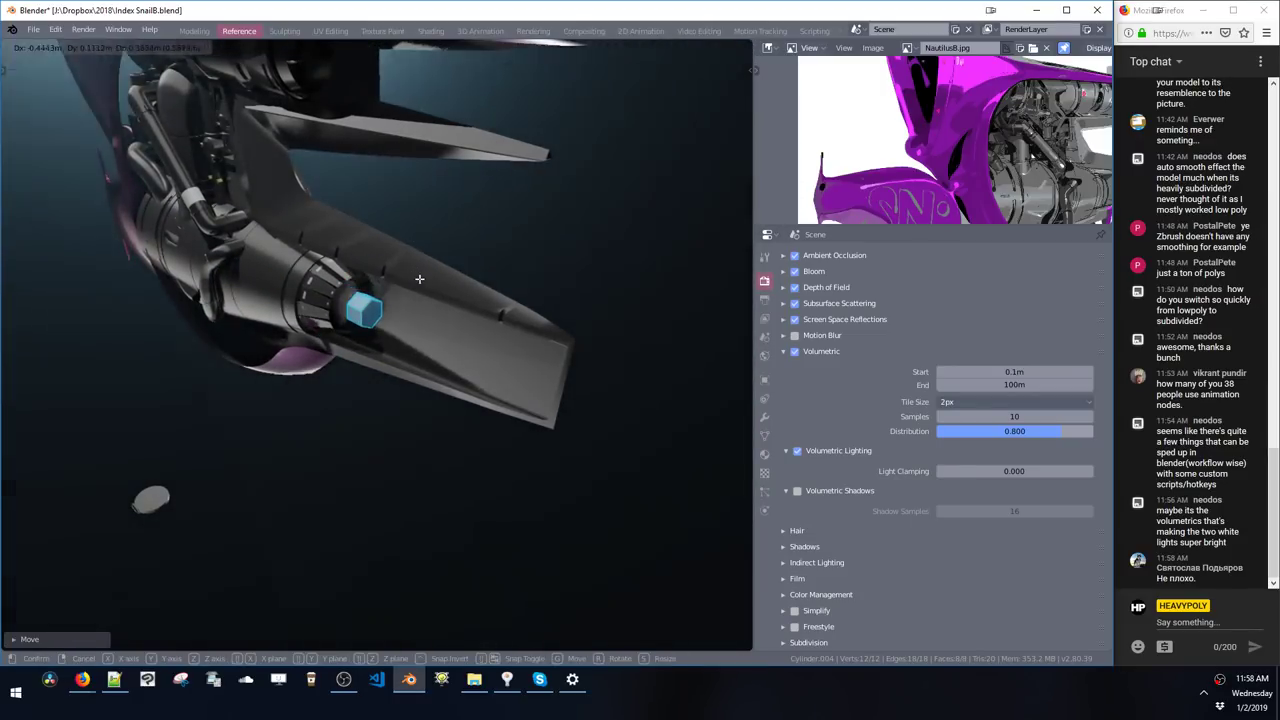
click(426, 261)
- Widen the hexagonal cylinder, then extrude its rear face twice, narrowing it into a long thin tail
key(s)
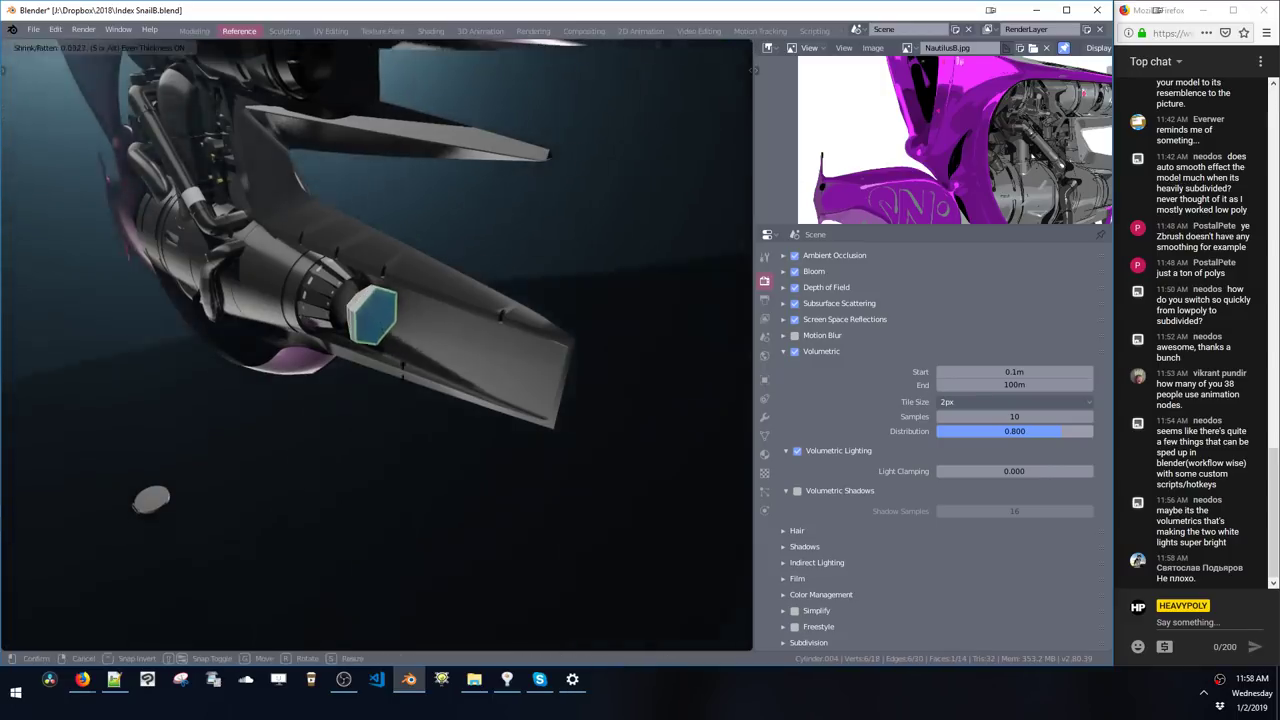
click(400, 352)
key(e)
click(435, 443)
key(s)
click(455, 354)
key(e)
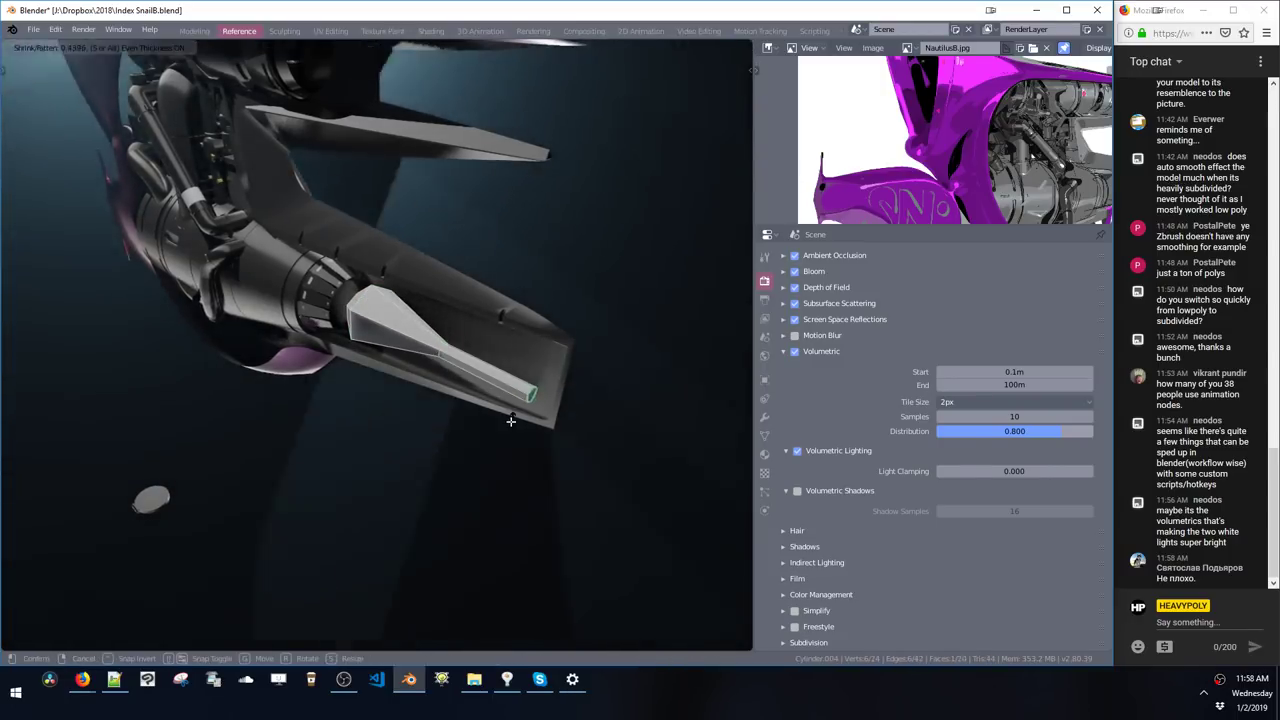
click(512, 424)
- Extrude the flame shape's front face toward the nozzle and adjust that end along the X axis
middle_drag(512, 424, 361, 321)
key(e)
middle_drag(429, 296, 436, 357)
click(420, 376)
key(Tab)
key(g)
key(x)
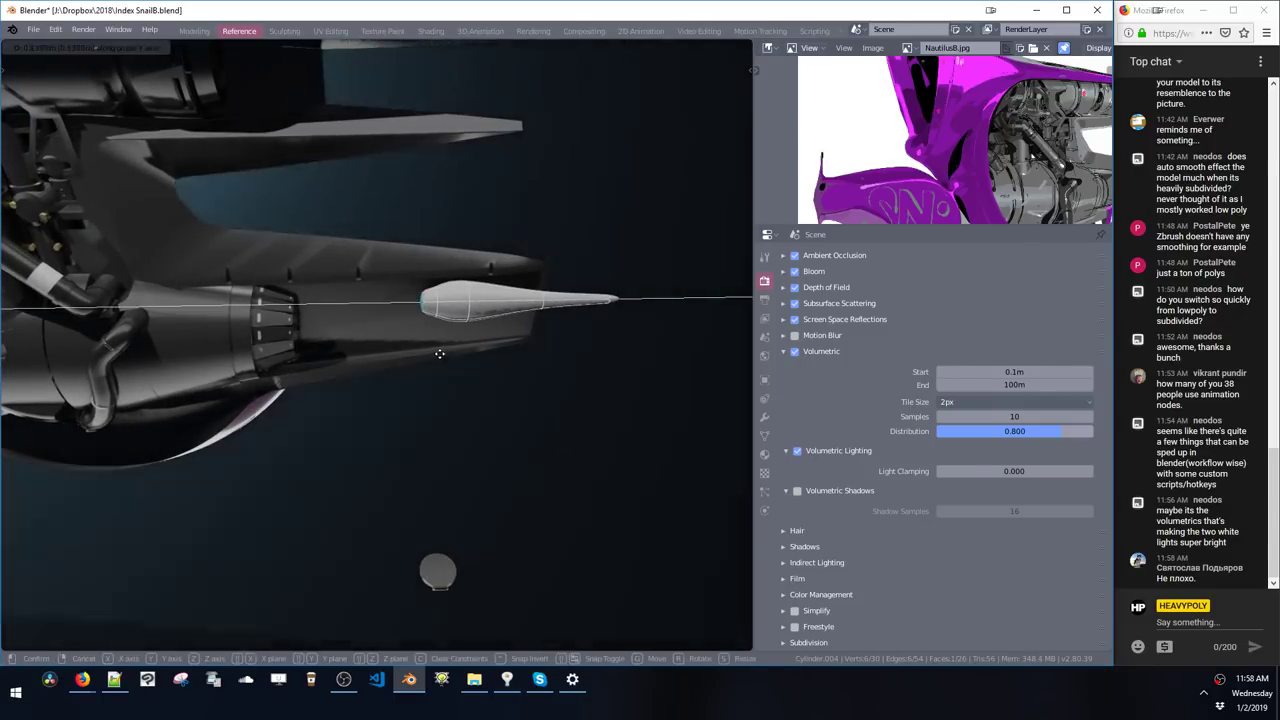
click(449, 336)
- Widen the edge loop around the flame's thick middle and shift the loop near its front end along X
key(space)
double_click(470, 293)
key(s)
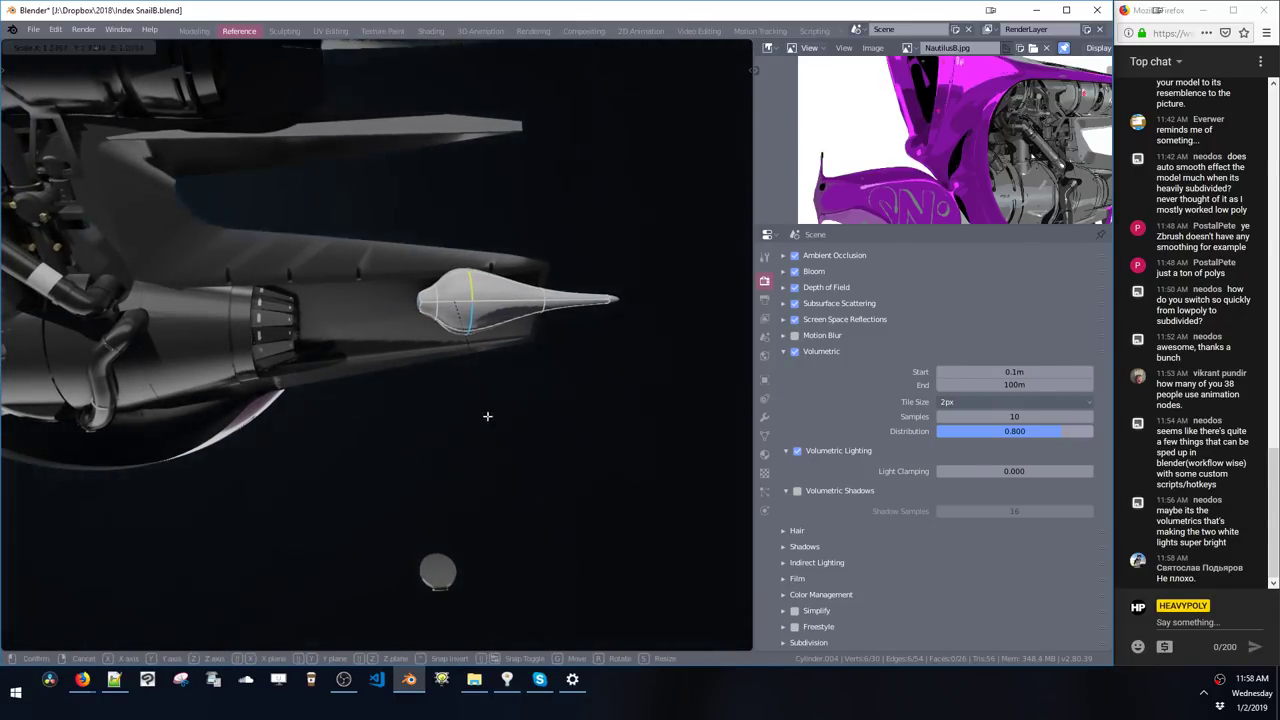
click(431, 313)
key(g)
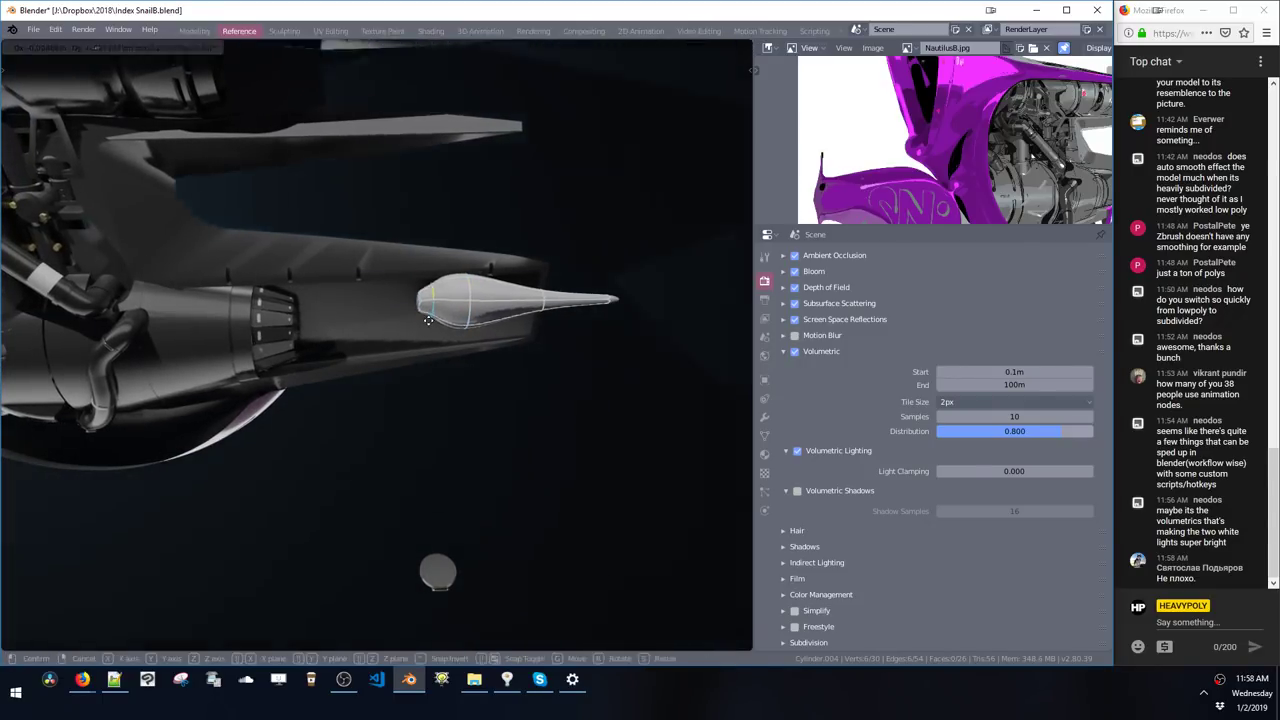
key(x)
click(411, 308)
- Extrude the flame's front face toward the nozzle and scale it down into a narrow tip
middle_drag(417, 302, 436, 318)
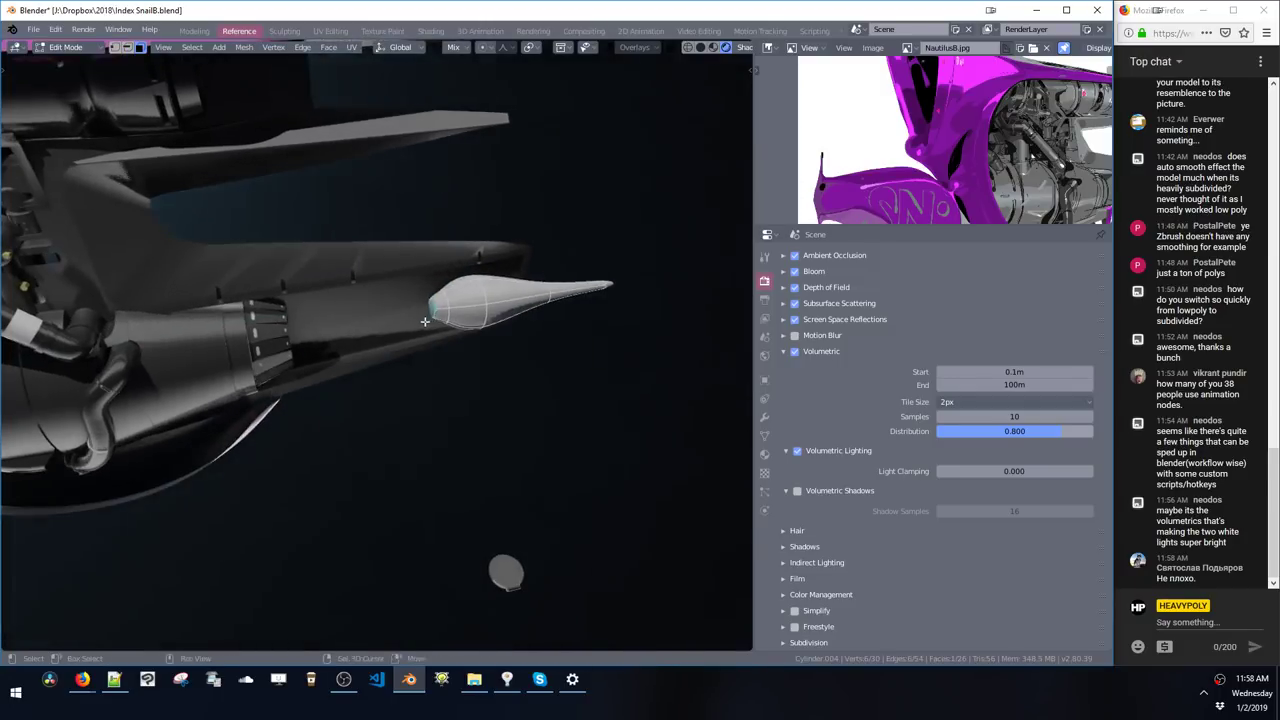
key(e)
click(423, 335)
key(s)
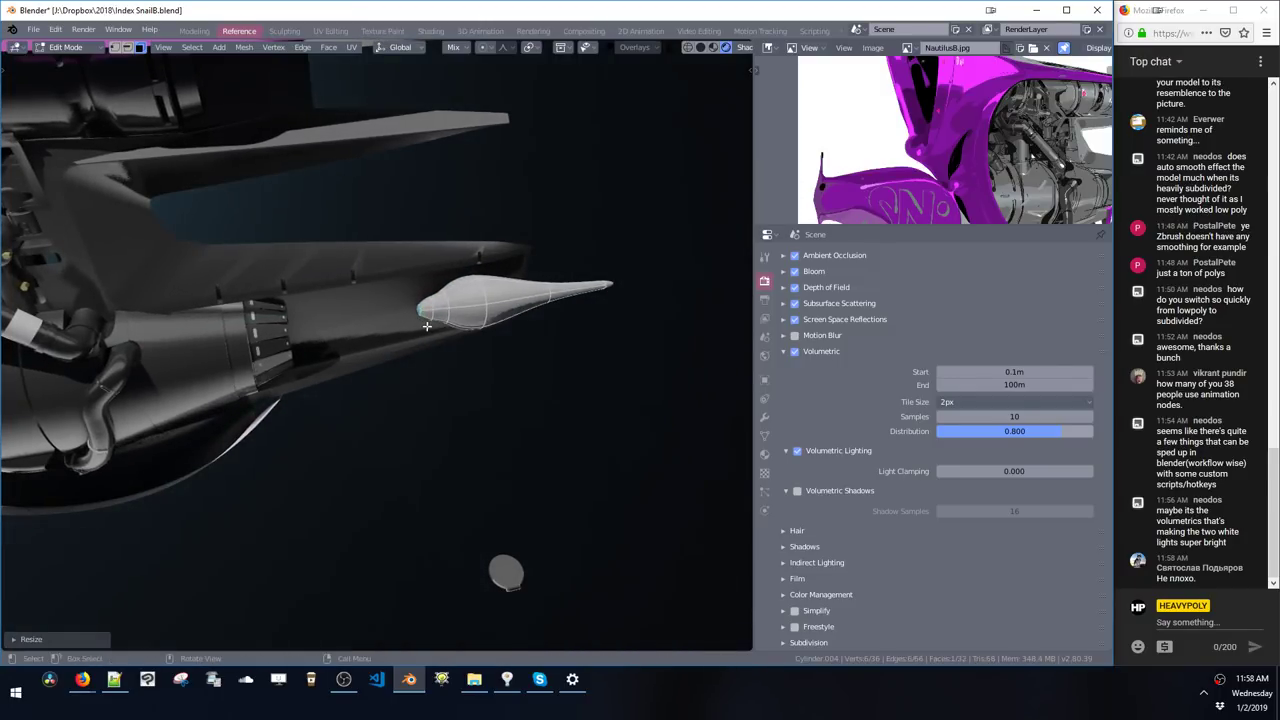
- Select the whole flame mesh and move it close behind the engine nozzle, finishing with a move along X
alt+click(433, 302)
middle_drag(449, 316, 500, 317)
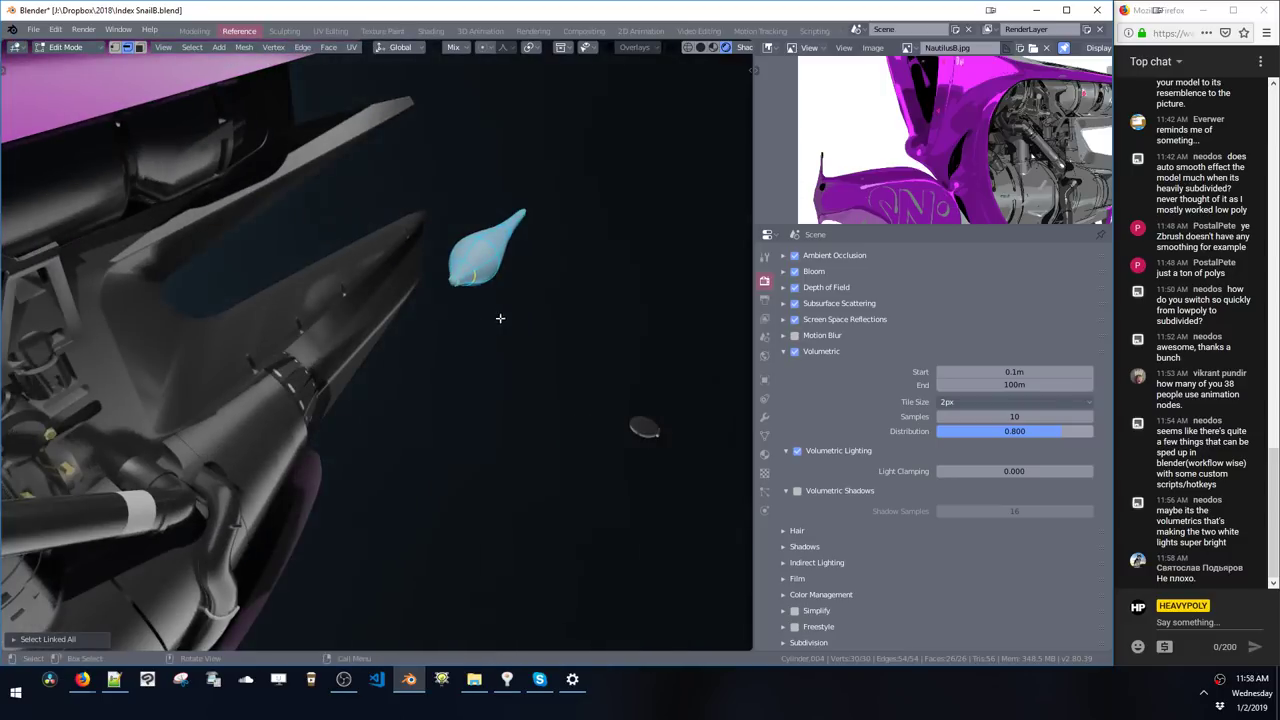
key(g)
click(369, 398)
middle_drag(369, 398, 203, 310)
key(g)
click(262, 352)
middle_drag(402, 328, 563, 325)
key(g)
key(x)
click(320, 335)
key(Tab)
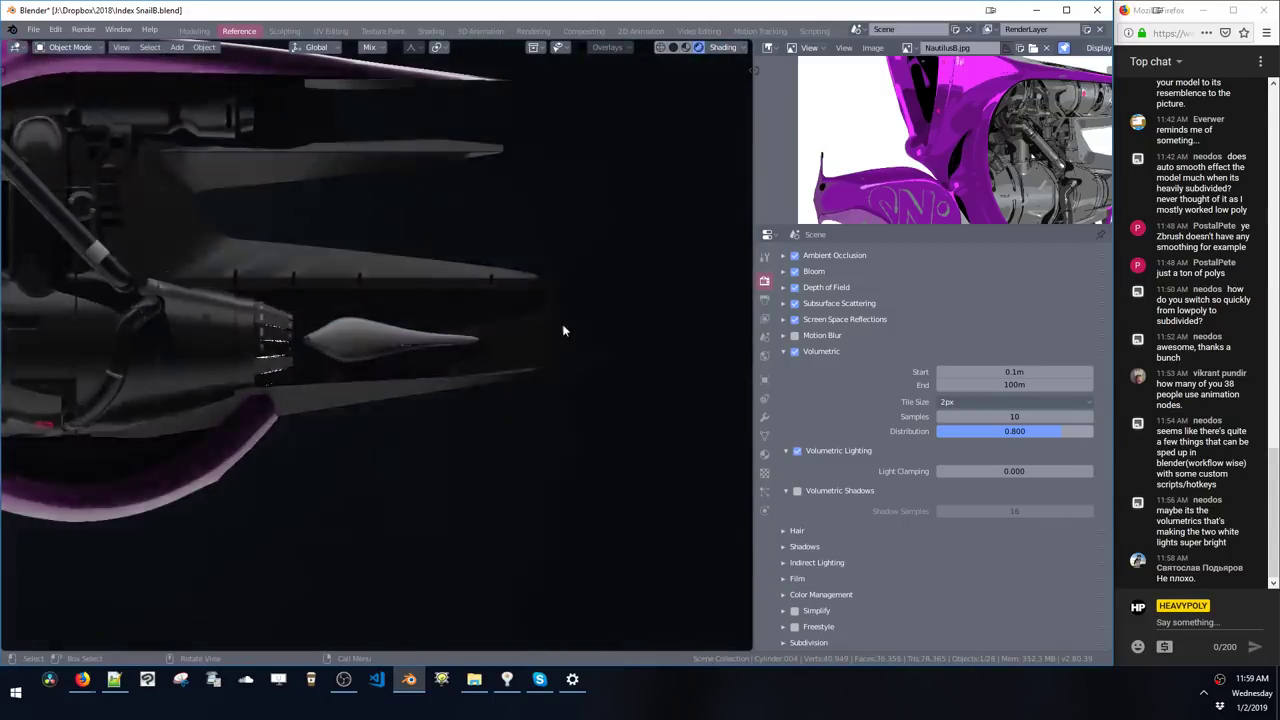
- Add a cube mesh and scale it down over the flame area behind the nozzle
shift+middle_drag(430, 348, 462, 313)
key(shift+a)
mouse_move(454, 316)
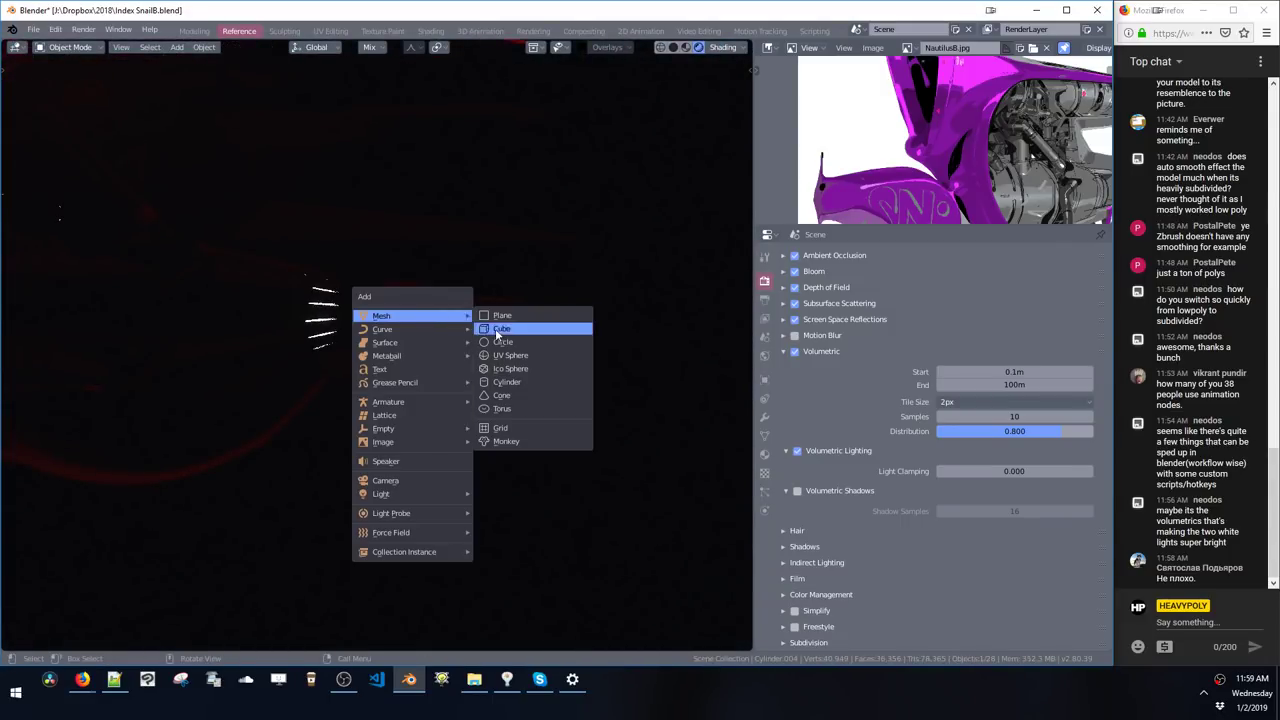
click(497, 335)
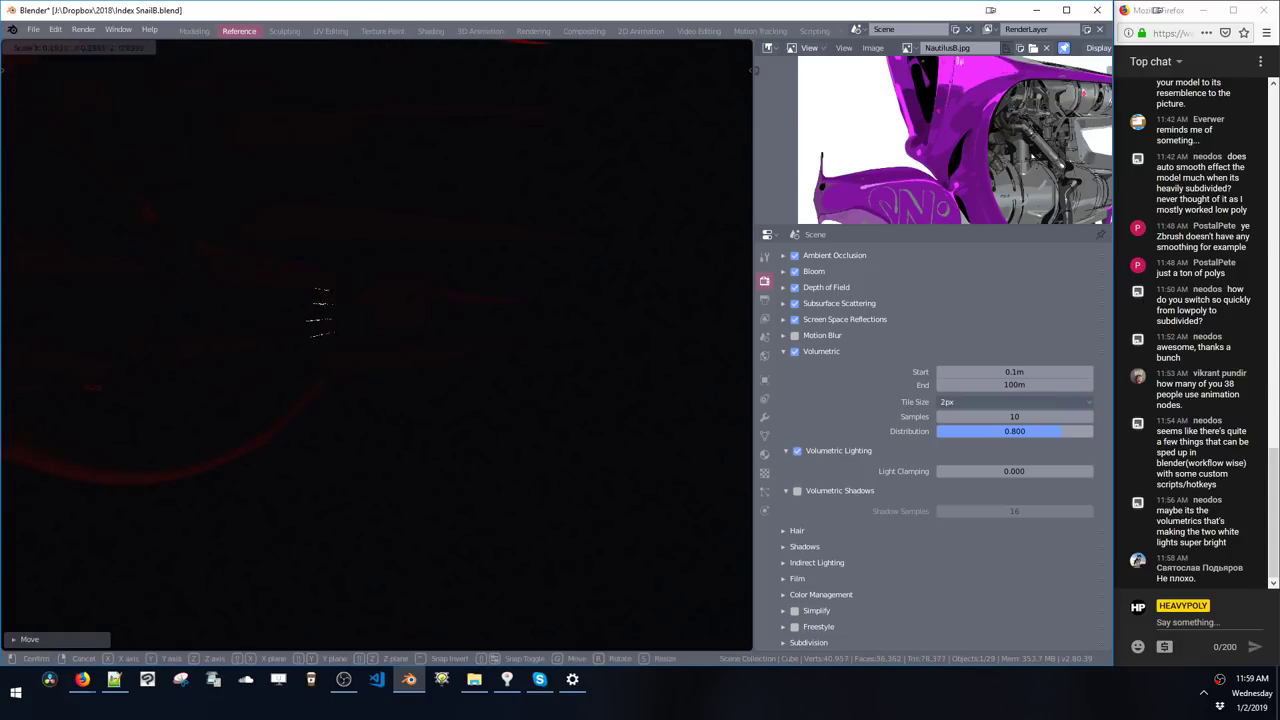
click(429, 318)
- Turn off the world's Use Volumetric setting
key(v)
click(495, 336)
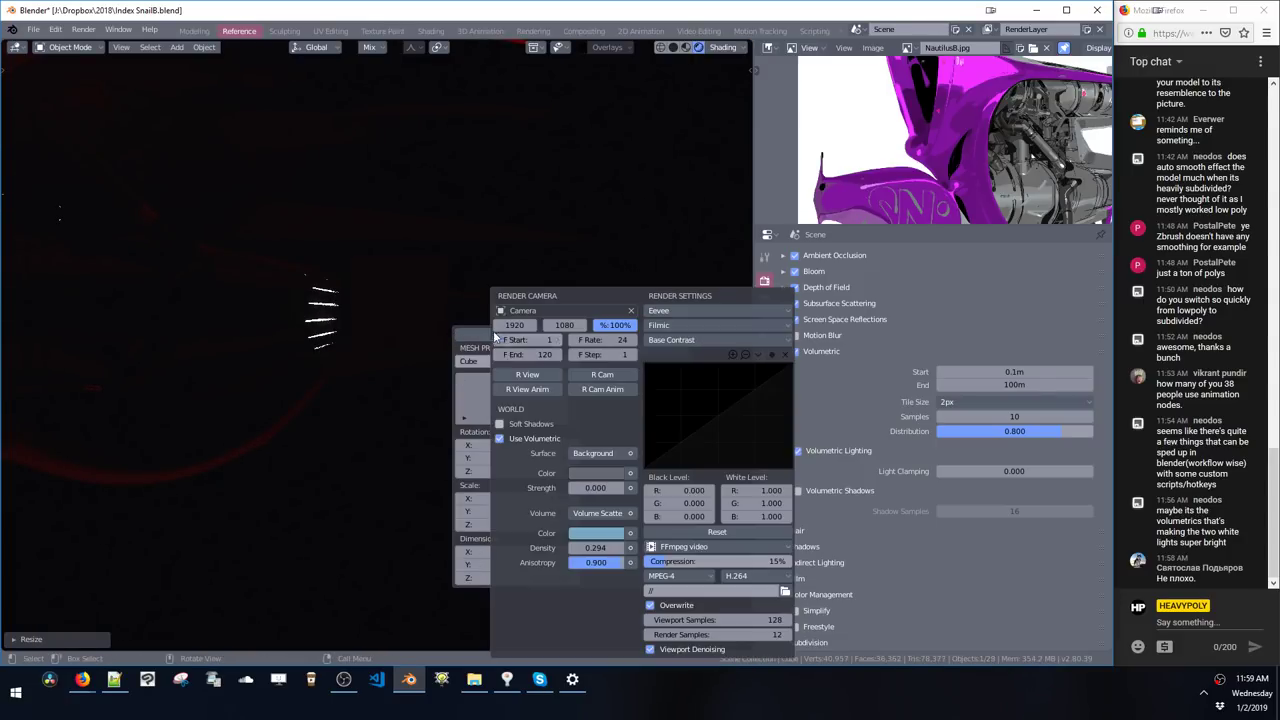
click(504, 438)
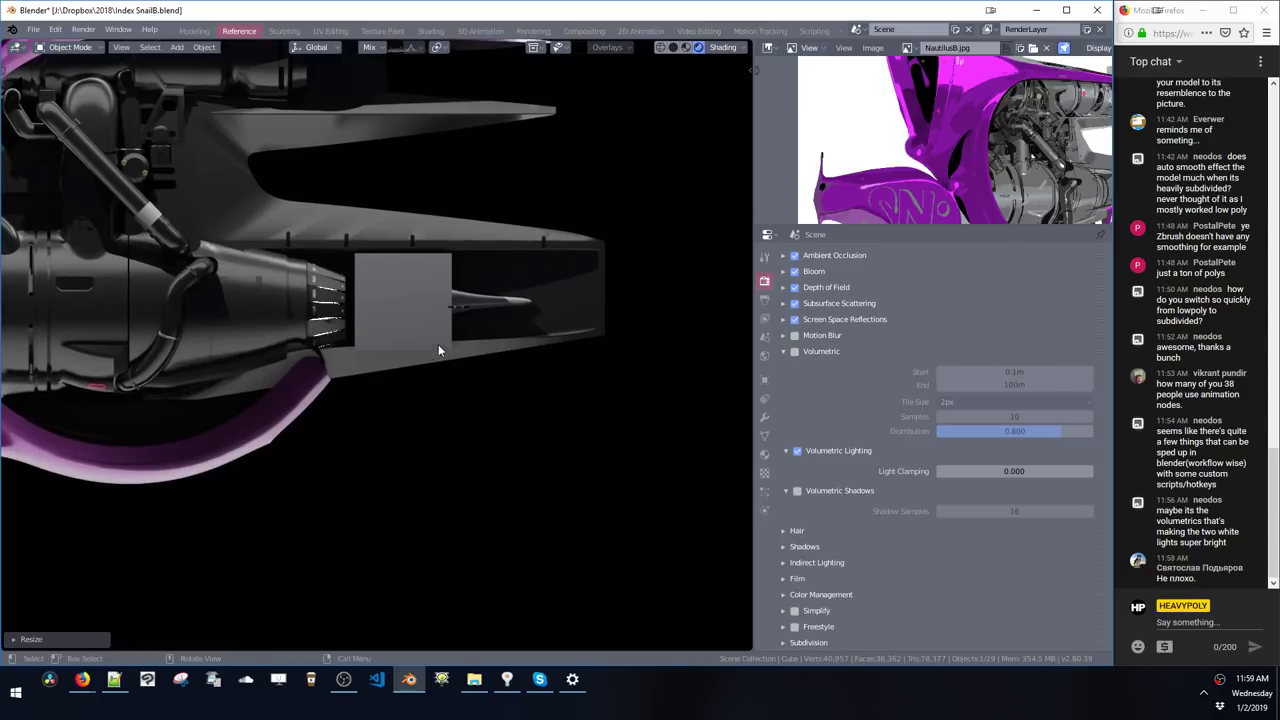
- Move the cube against the nozzle's end and stretch its rear face backward to about the flame tip
key(g)
click(428, 342)
key(g)
click(434, 340)
key(space)
click(416, 260)
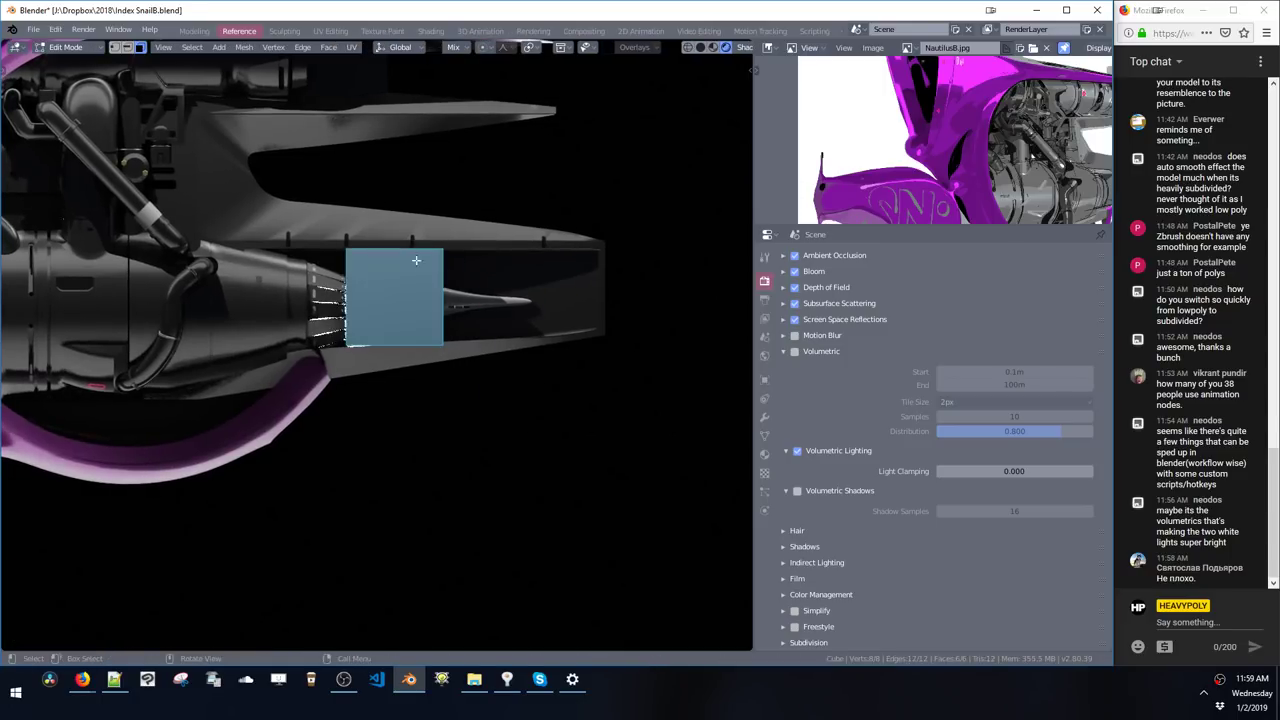
key(g)
middle_drag(536, 362, 611, 366)
click(544, 407)
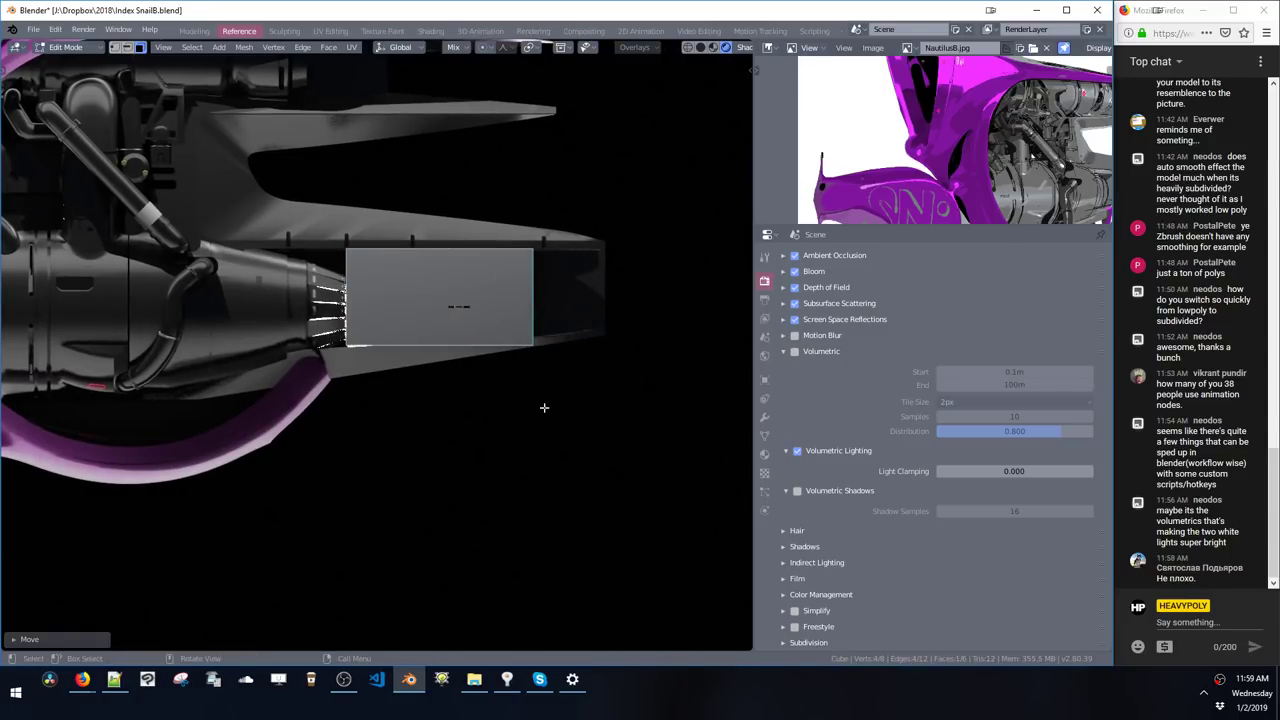
- Raise the block's lower rear edge along Z to follow the taper of the fin
drag(514, 328, 585, 394)
key(g)
key(z)
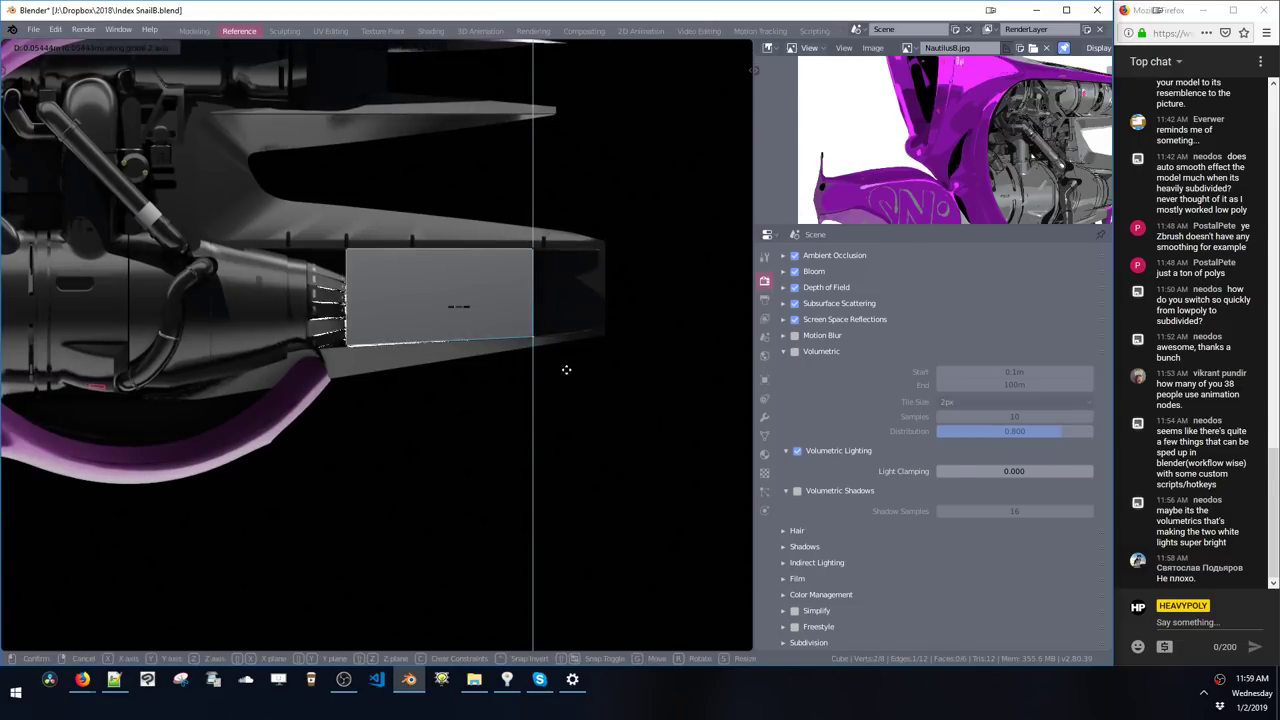
click(531, 325)
- Select the block's four corner edges running across the fin and bevel them into rounded corners
drag(319, 219, 537, 380)
key(space)
middle_drag(507, 246, 410, 335)
alt+click(535, 330)
alt+double_click(535, 330)
middle_drag(532, 396, 568, 363)
key(ctrl+b)
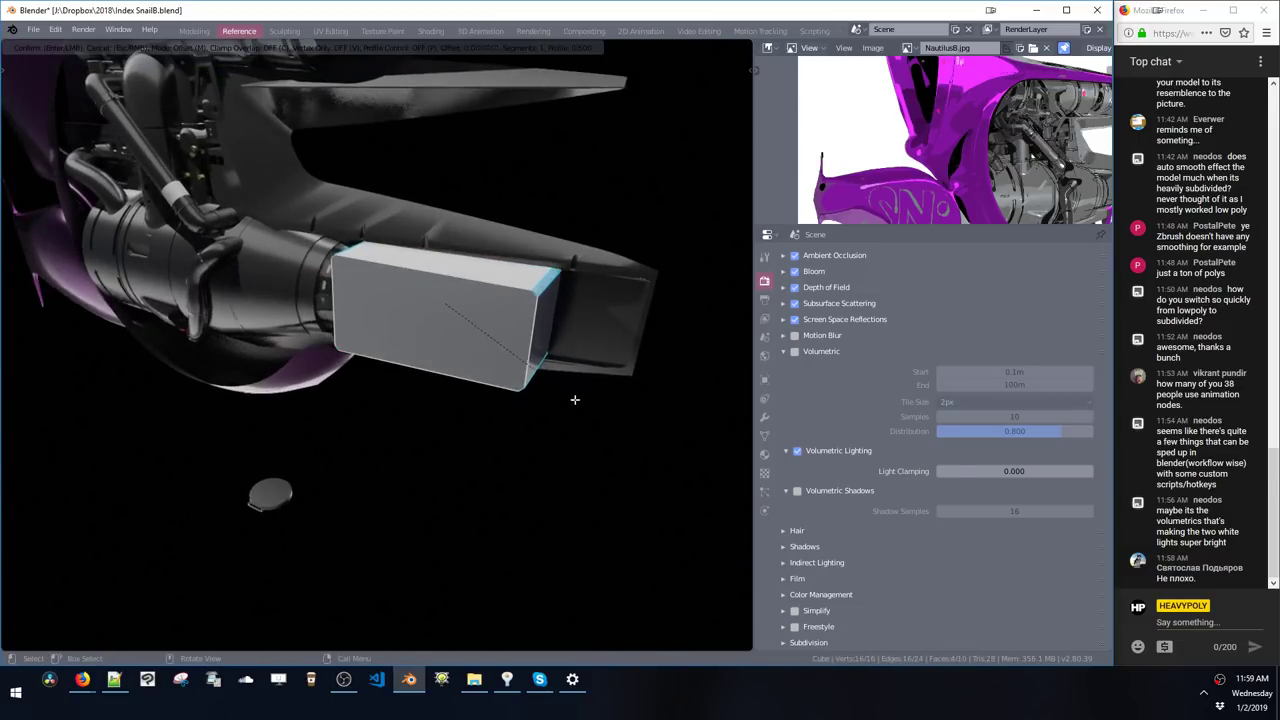
click(638, 560)
- Cut the rounded block out of the rear fin with a live boolean subtraction
key(space)
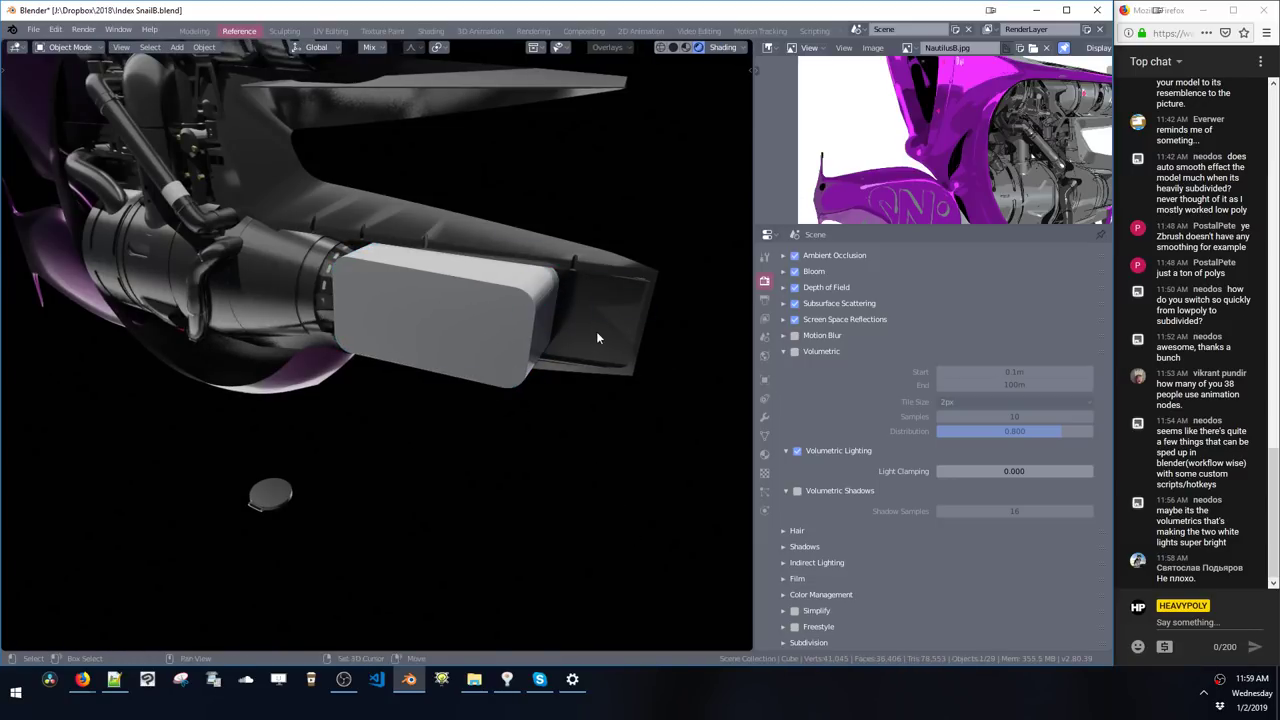
shift+click(596, 331)
key(ctrl+b)
middle_drag(596, 331, 568, 305)
click(633, 343)
- Show the viewport overlays and move the cutter's side face along X relative to the fin
click(420, 307)
middle_drag(408, 312, 383, 345)
key(shift+alt+z)
key(Tab)
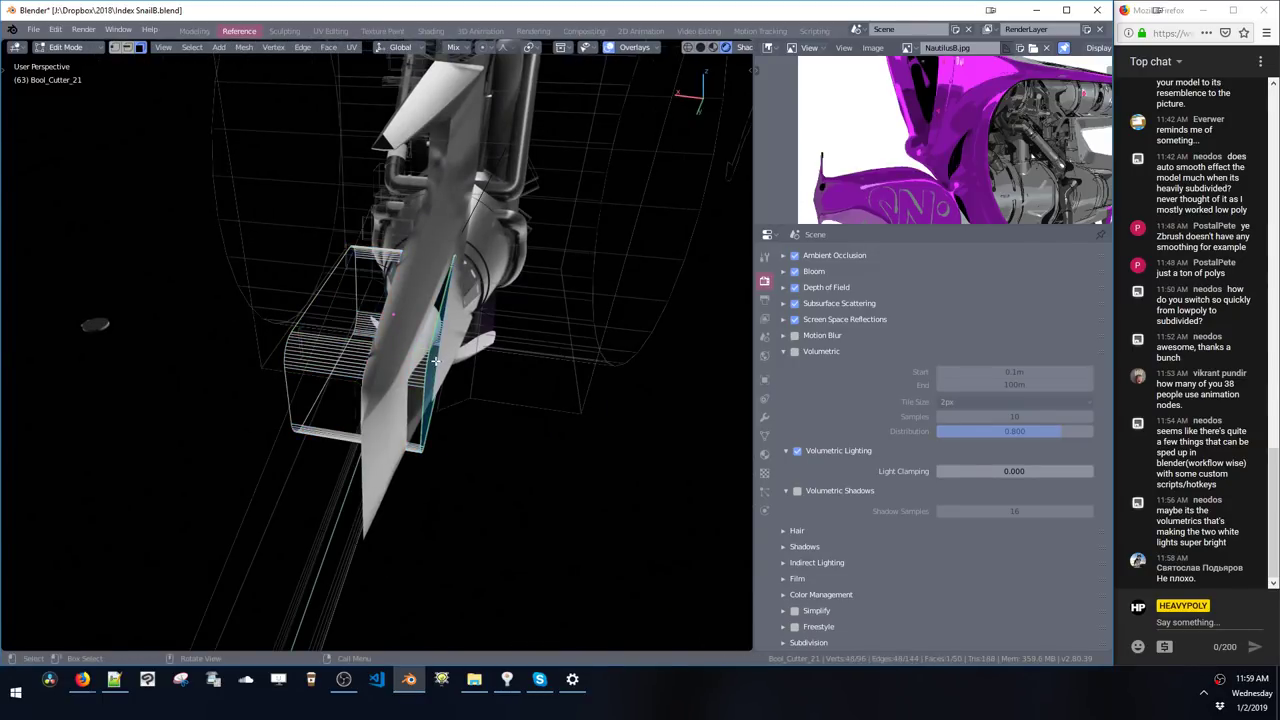
key(g)
key(x)
click(508, 373)
key(Tab)
middle_drag(508, 374, 553, 333)
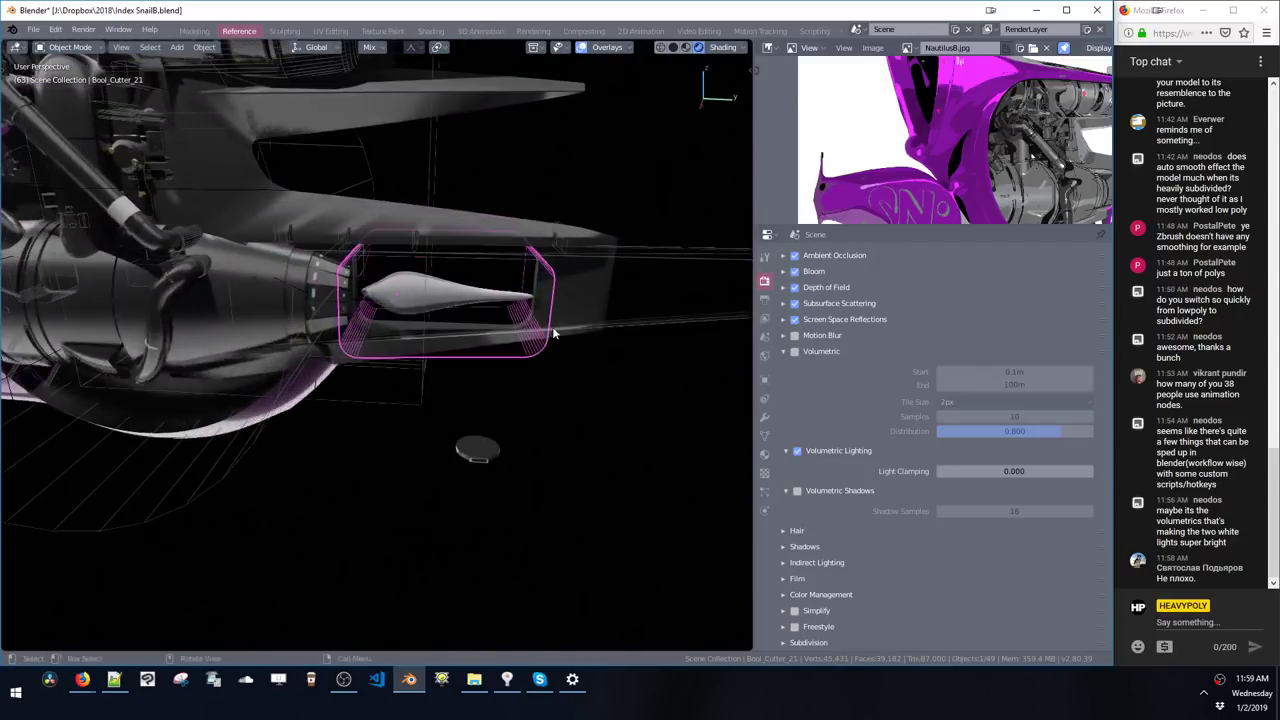
- Adjust the cutter's height along Z so the opening fits within the fin around the flame
key(g)
key(z)
click(549, 384)
middle_drag(549, 384, 566, 321)
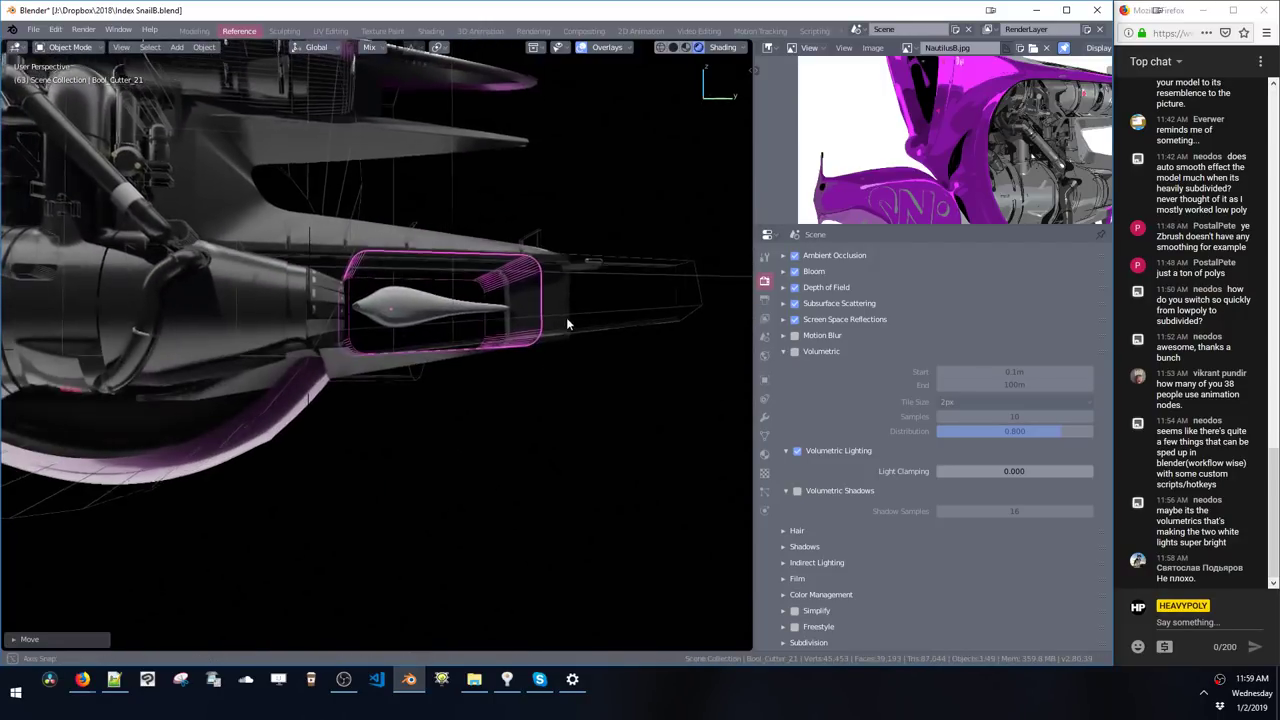
key(g)
key(z)
click(553, 327)
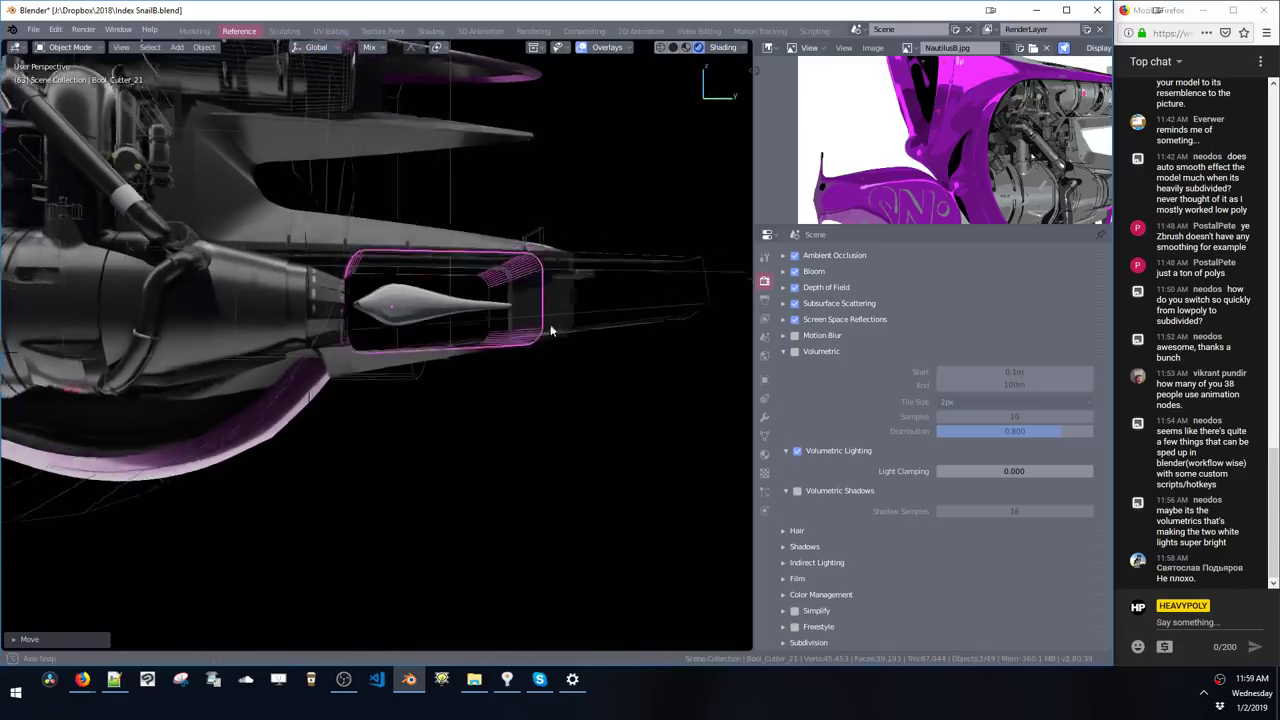
- Adjust the cutter mesh in Edit Mode and raise its upper side along Z
key(Tab)
middle_drag(543, 286, 510, 338)
key(a)
key(g)
click(541, 394)
drag(301, 233, 567, 295)
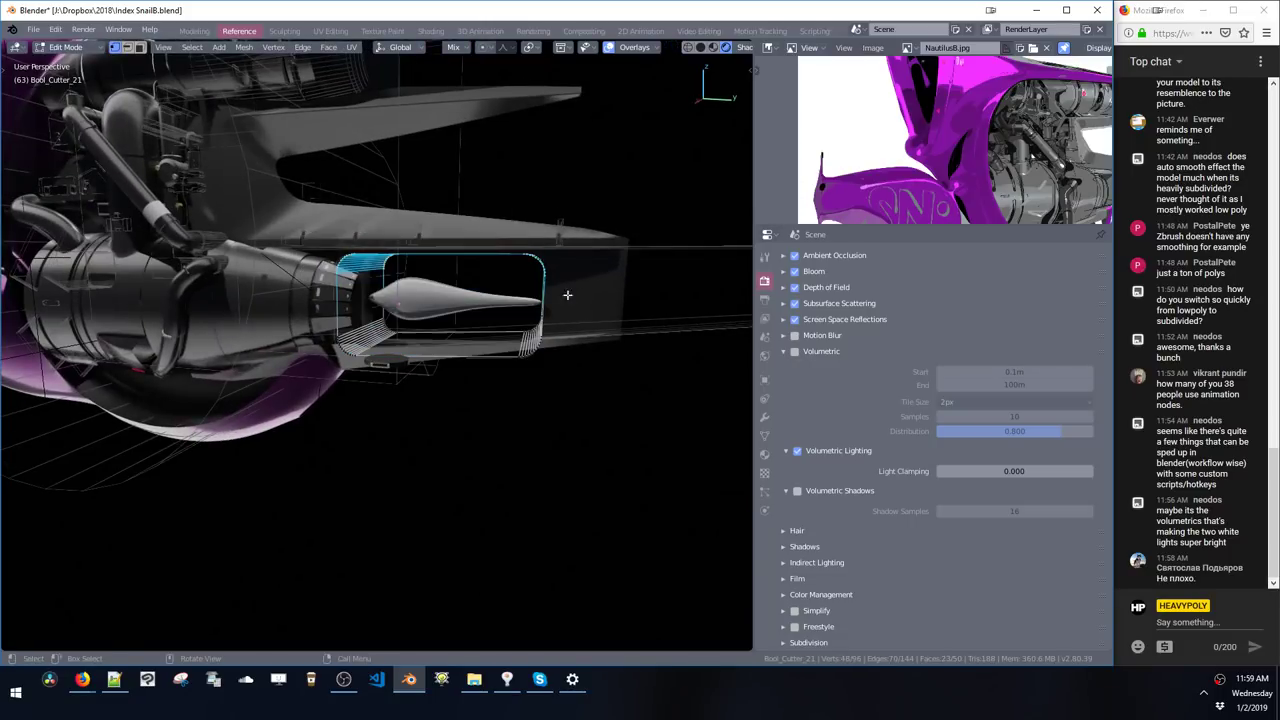
key(g)
key(z)
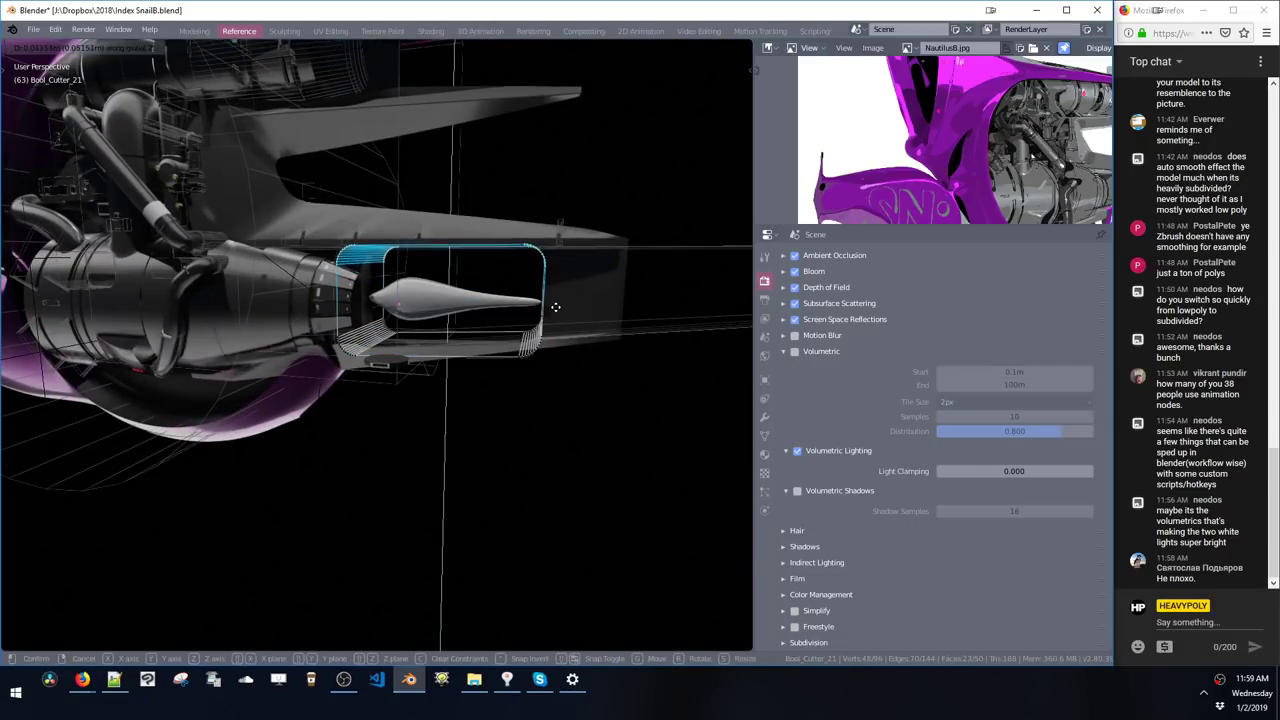
click(560, 300)
key(space)
click(563, 360)
- Hide the boolean cutters to examine the fin's opening, and display them again
middle_drag(563, 360, 549, 341)
click(549, 340)
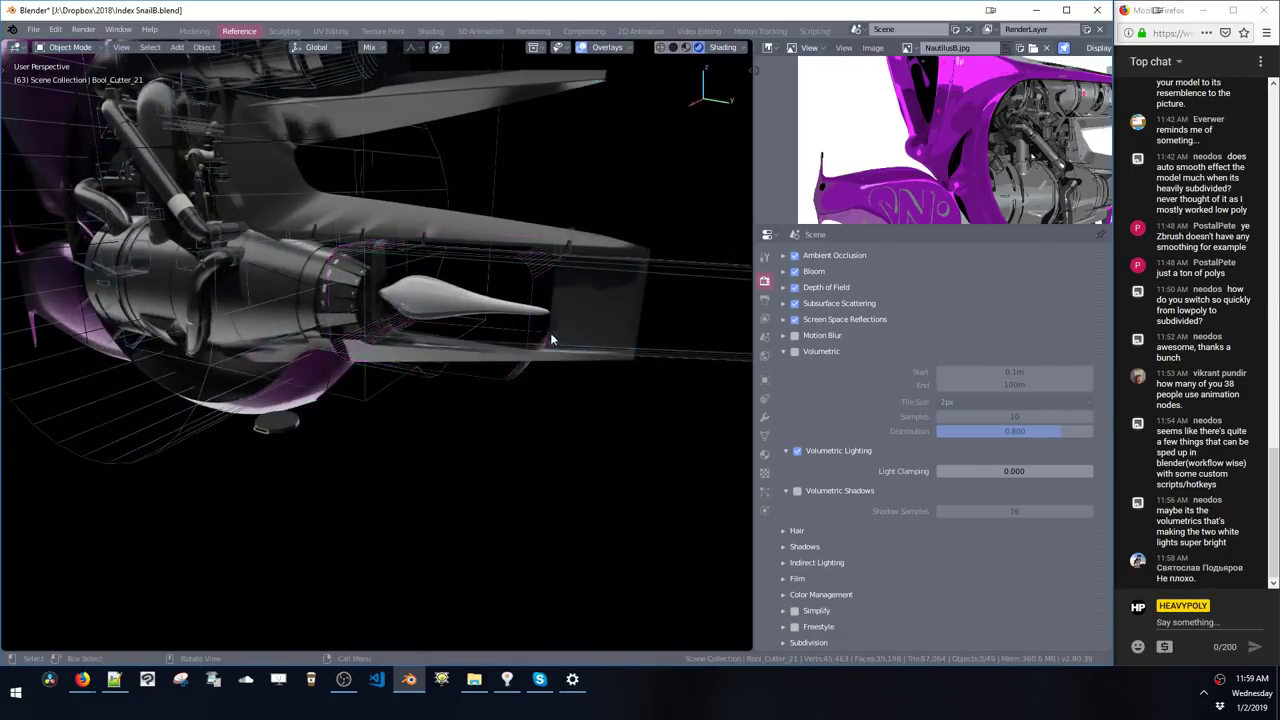
key(b)
click(563, 270)
mouse_move(569, 262)
middle_down()
mouse_move(542, 241)
mouse_move(483, 285)
mouse_move(584, 287)
mouse_move(577, 258)
middle_up()
key(ctrl+space)
click(617, 211)
key(b)
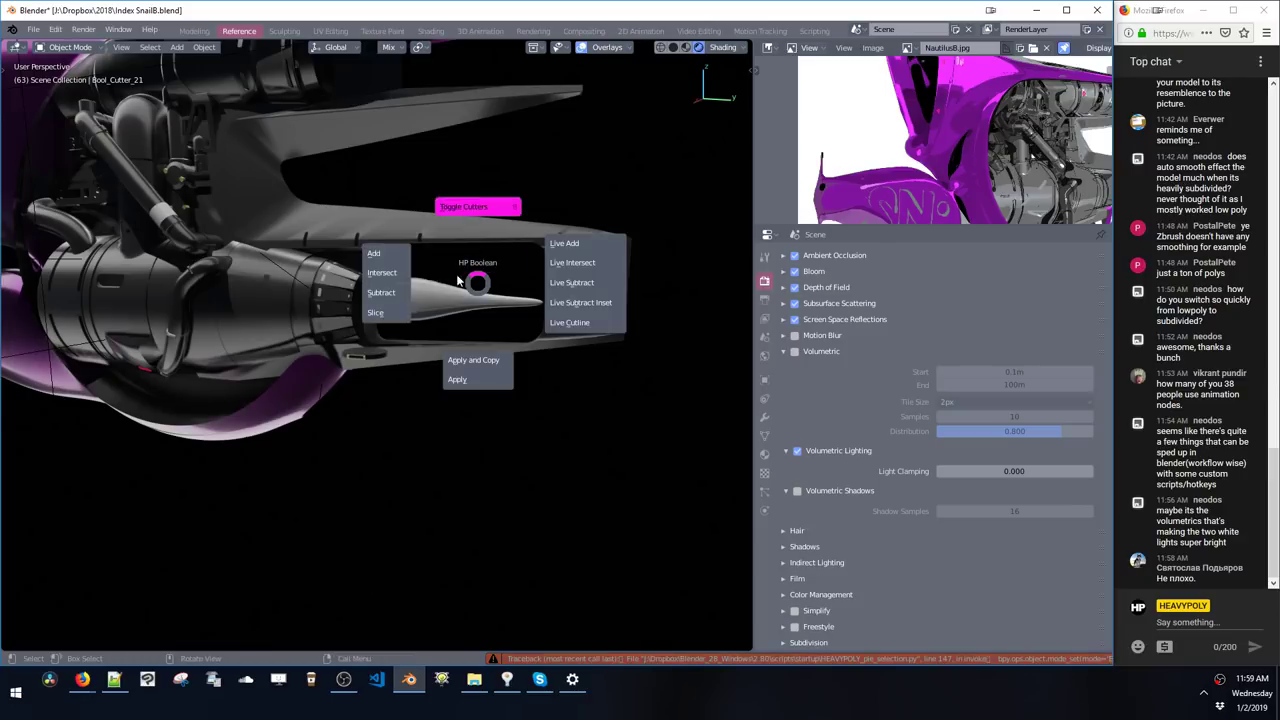
click(460, 271)
- Lower the cutter's upper side along Z to leave more material above the opening
click(538, 262)
key(ctrl+space)
click(377, 191)
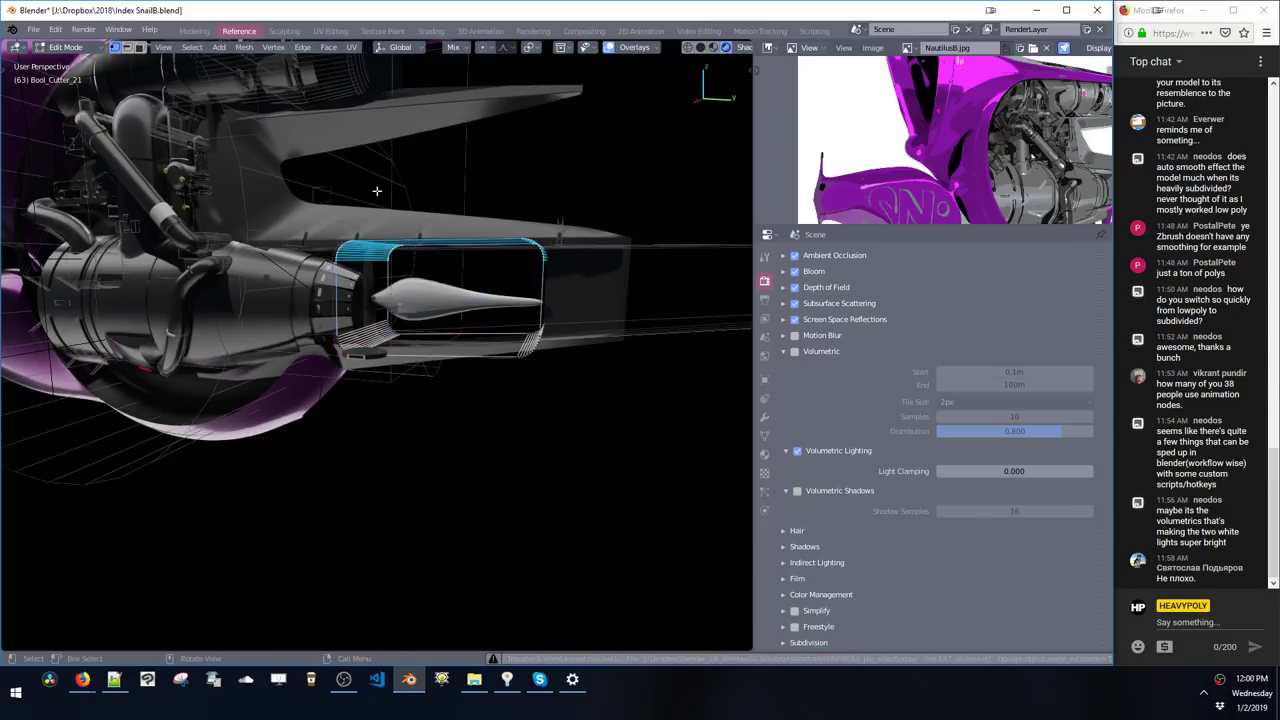
key(g)
key(z)
click(417, 299)
- Select the cutter's lower faces with a box selection and try moving them along Z
key(ctrl+space)
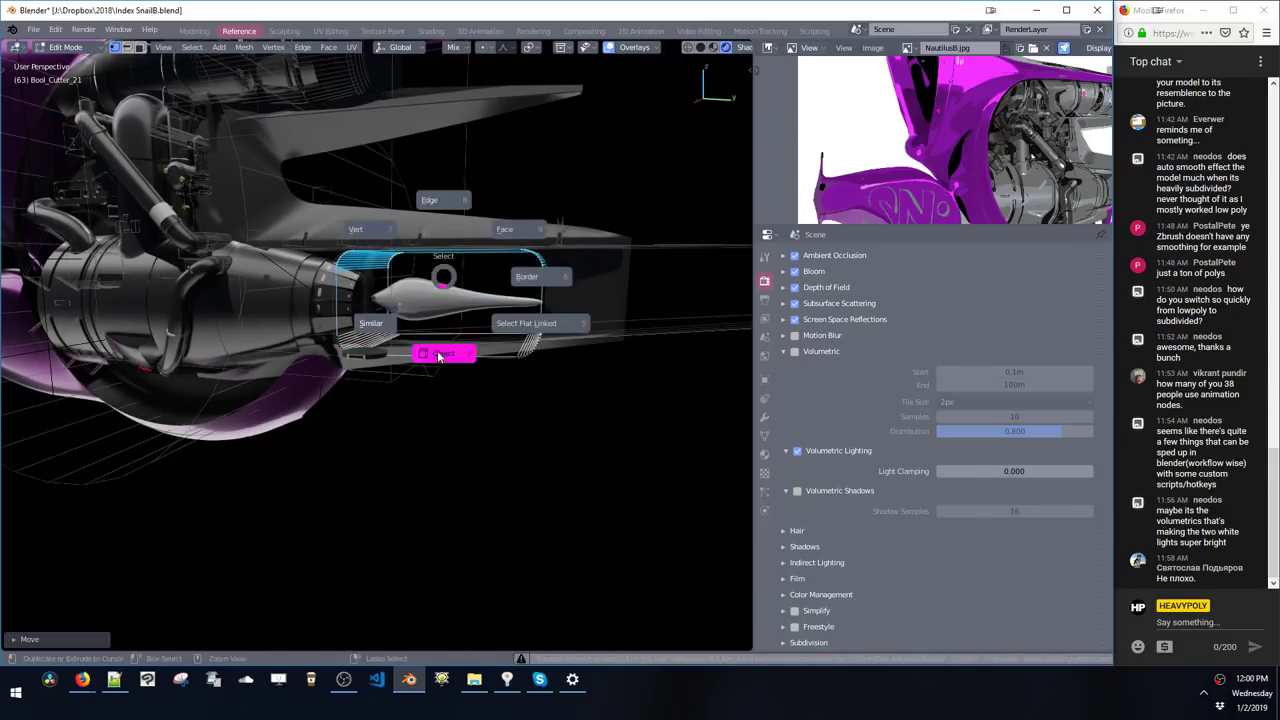
click(440, 357)
middle_drag(440, 357, 451, 323)
key(ctrl+space)
click(514, 266)
drag(320, 314, 563, 384)
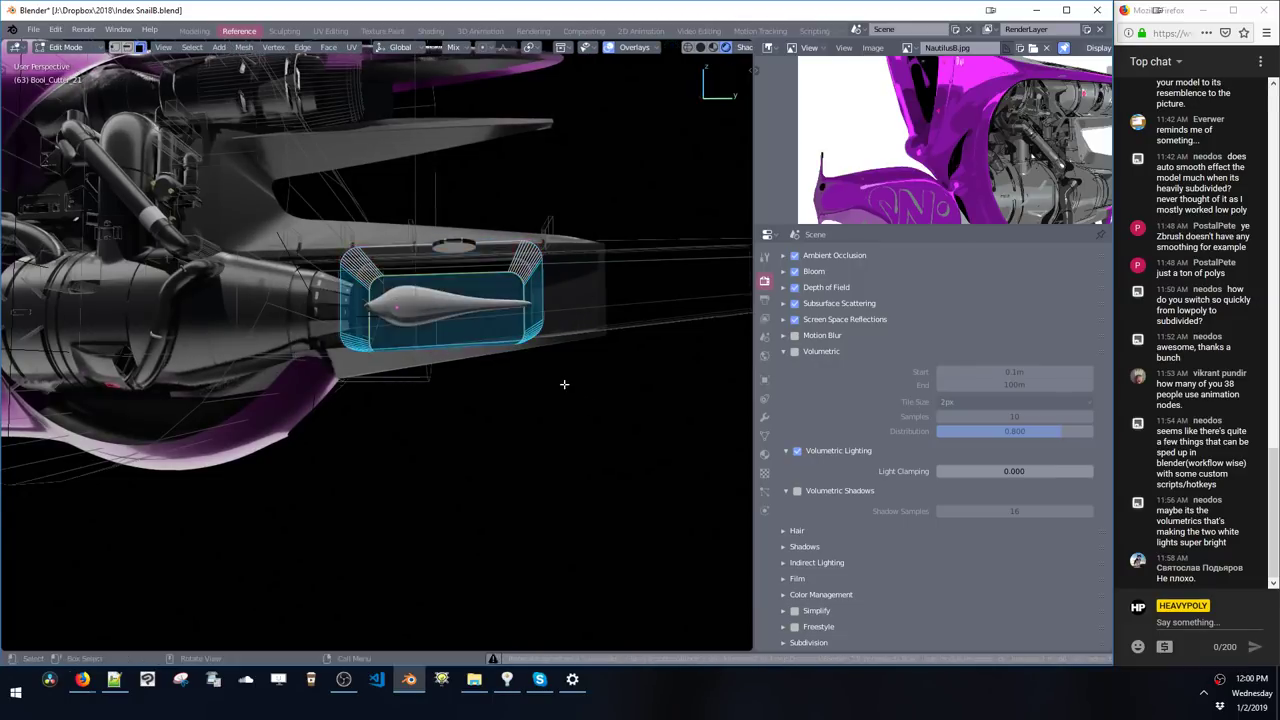
middle_drag(563, 384, 566, 388)
key(g)
key(z)
click(512, 367)
- Switch to vertex selection and select all vertices along the cutter's lower side
key(ctrl+space)
click(450, 318)
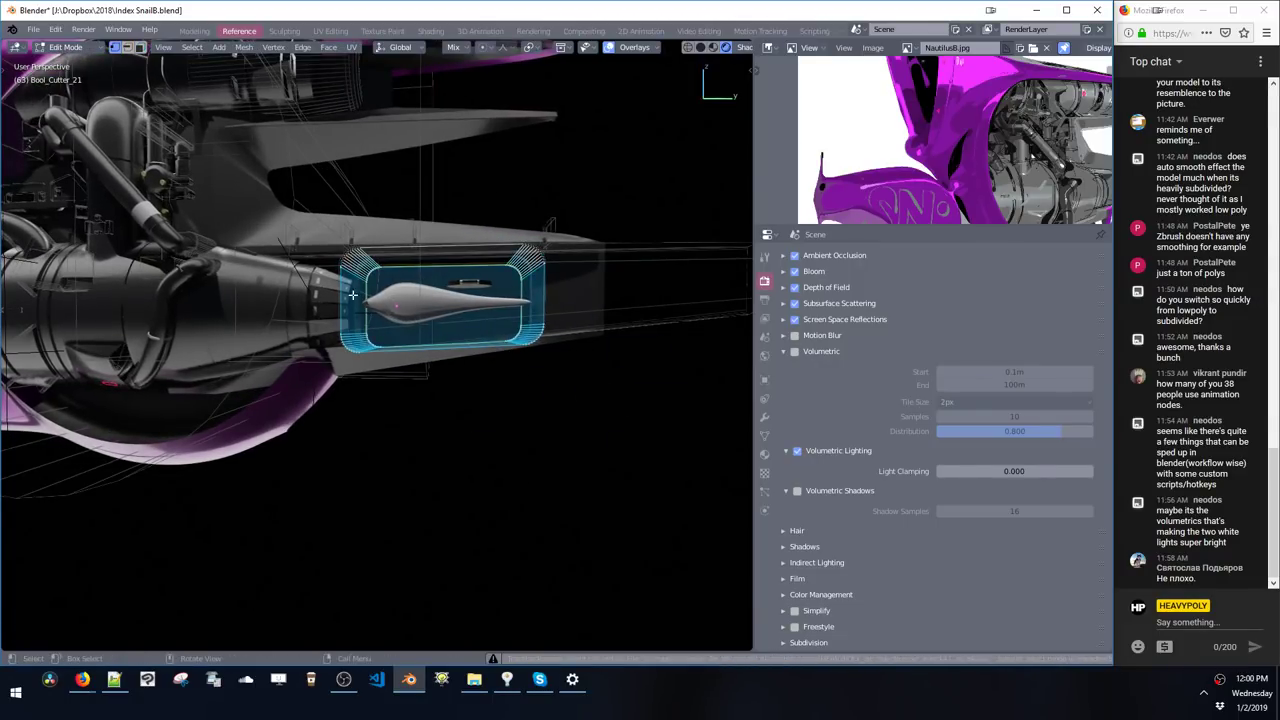
drag(343, 322, 708, 455)
drag(298, 310, 690, 438)
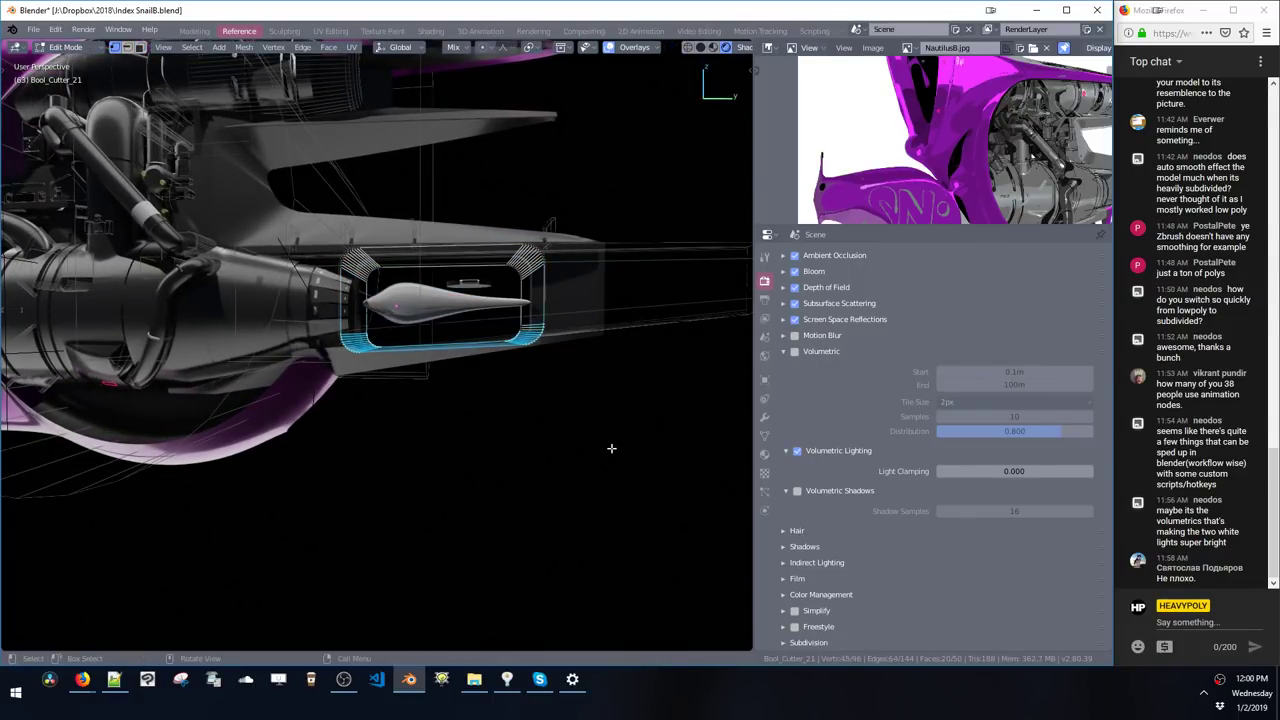
key(g)
click(606, 446)
drag(350, 330, 694, 454)
drag(618, 408, 282, 314)
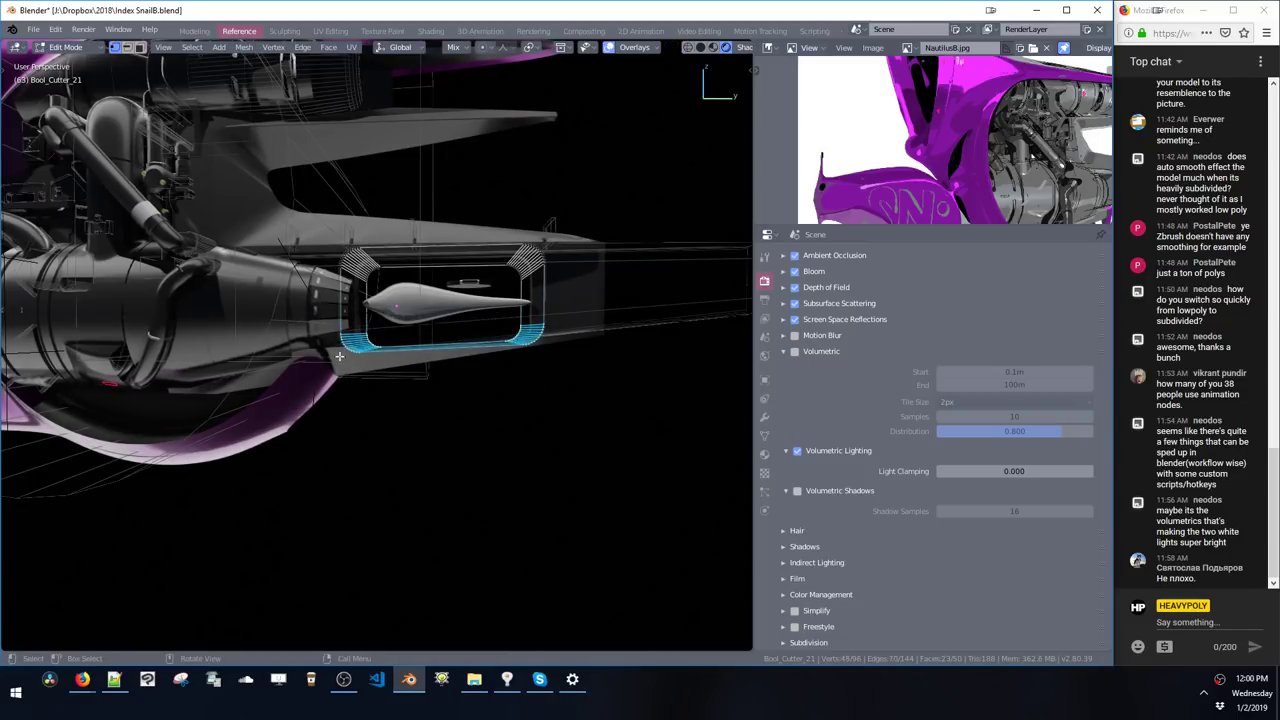
click(643, 469)
- Raise the cutter's lower vertices along Z to make the fin's opening shallower
middle_drag(643, 469, 646, 458)
key(ctrl+space)
click(648, 502)
middle_drag(648, 502, 489, 374)
key(Tab)
key(g)
key(z)
click(503, 432)
key(g)
click(543, 408)
- Hide the cutters in Object Mode to check the resized opening, and bring them back
key(ctrl+space)
click(554, 436)
key(ctrl+b)
click(489, 322)
middle_drag(489, 322, 428, 310)
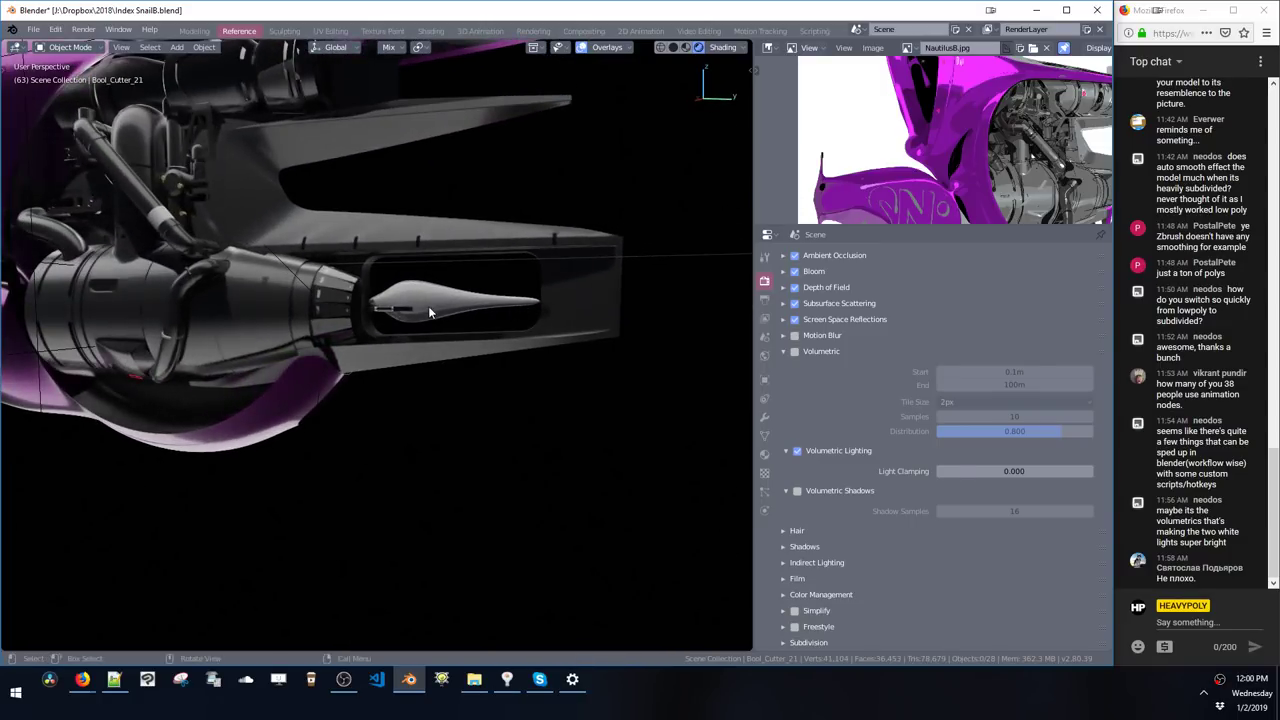
key(space)
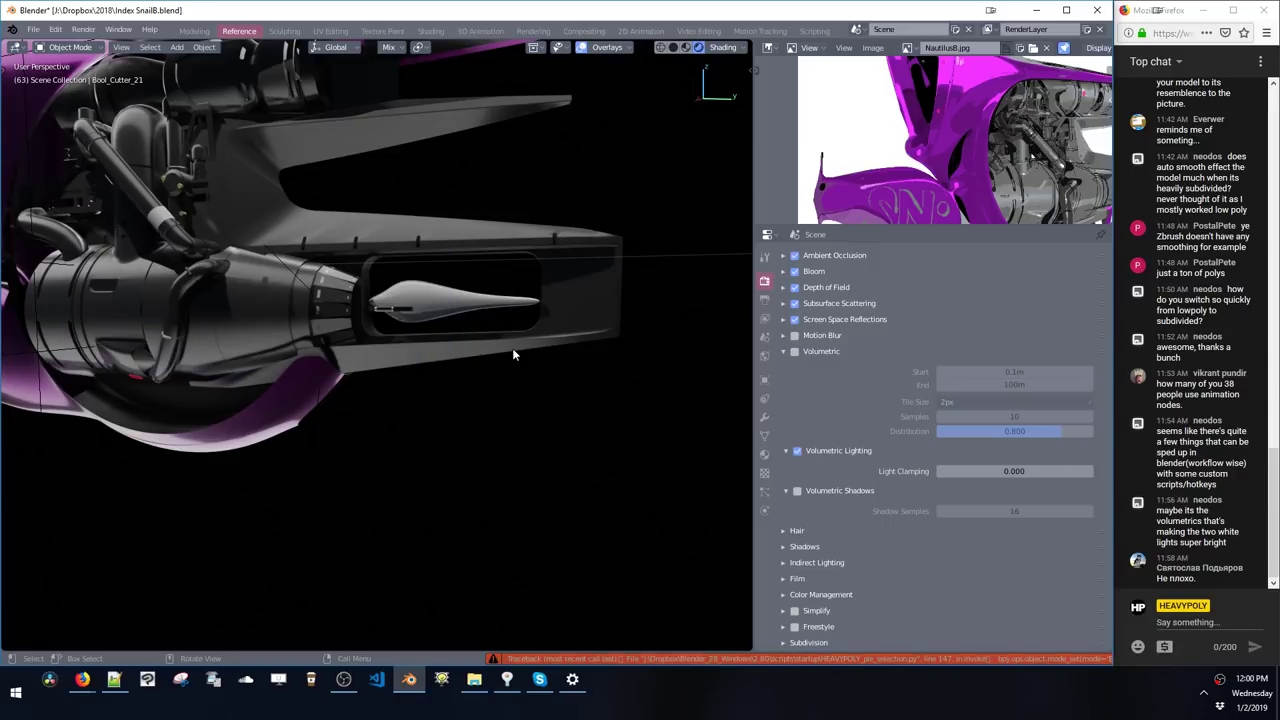
click(469, 325)
- Lower the cutter's bottom vertices along Z to deepen the opening below the flame
key(Tab)
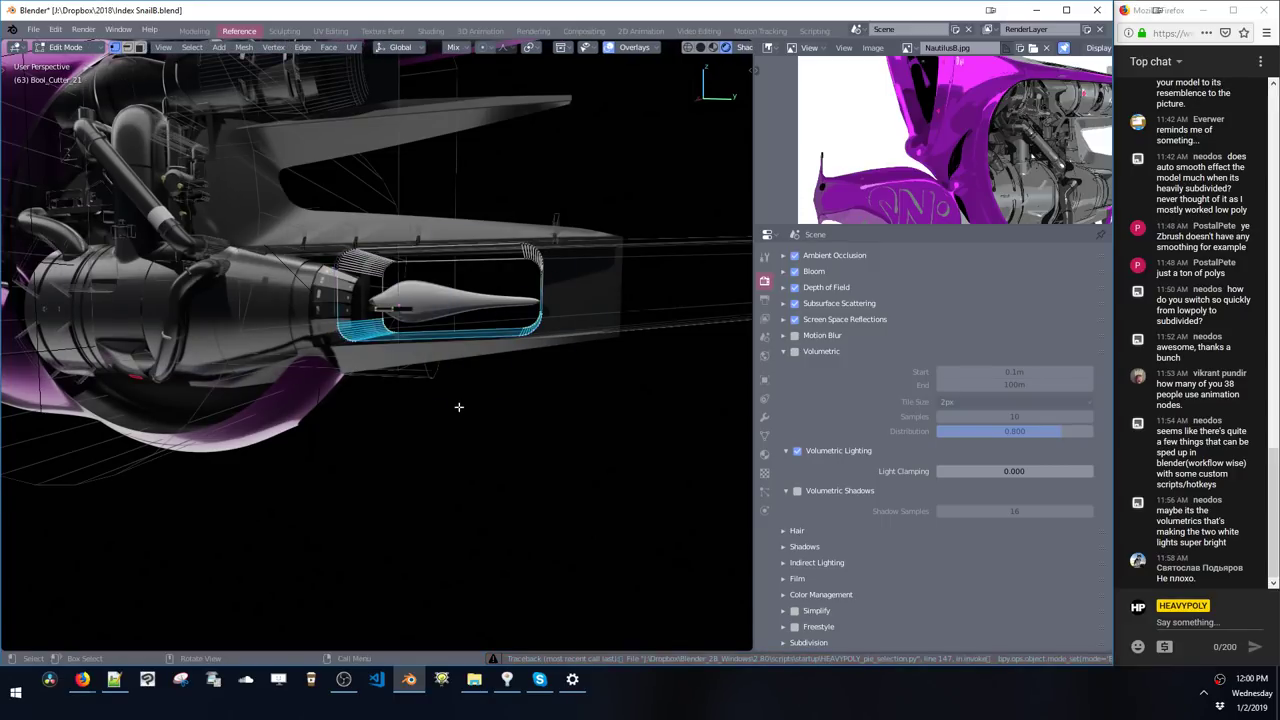
key(g)
key(z)
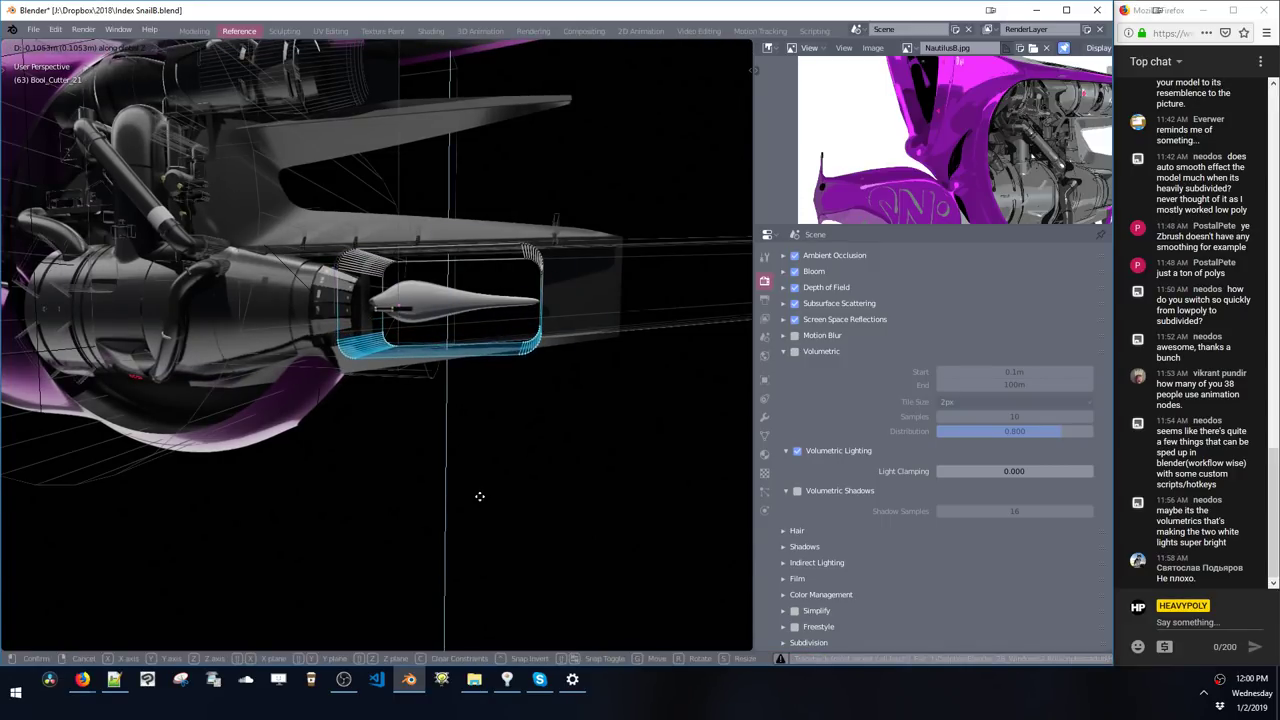
click(471, 418)
key(Tab)
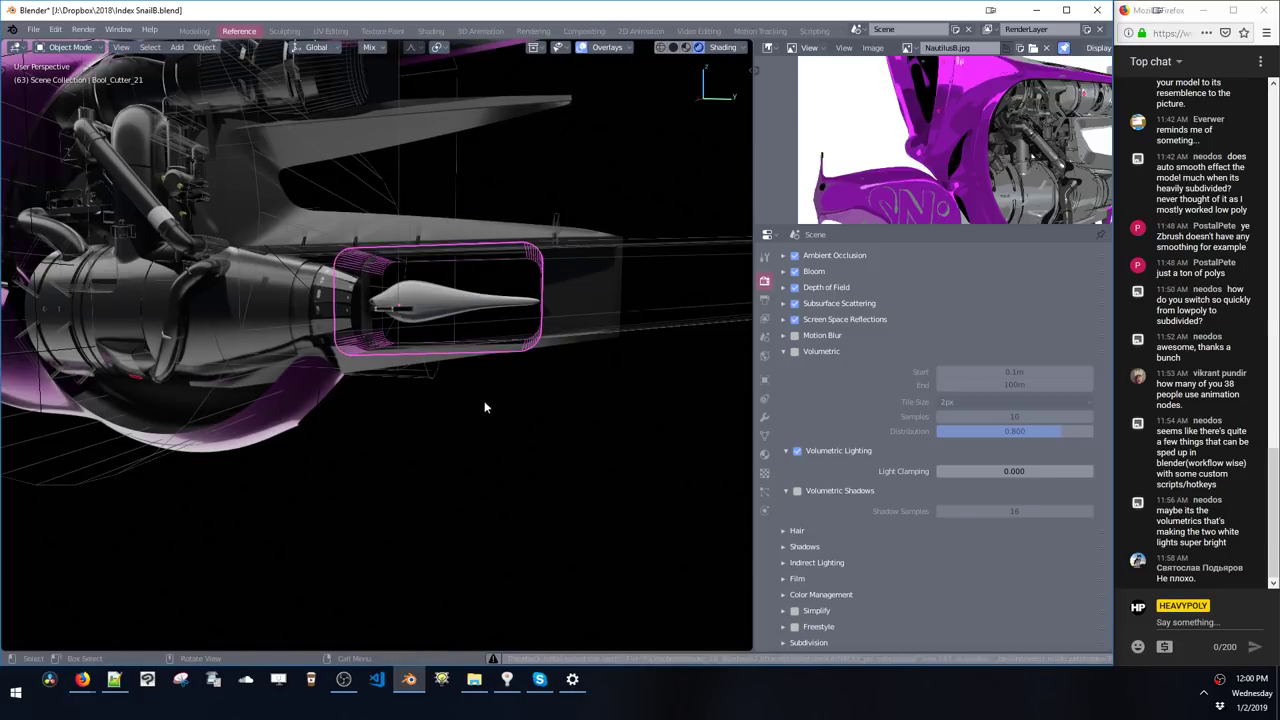
- Move the cutter along Z to adjust the fin's opening around the exhaust flame
middle_drag(425, 317, 526, 280)
key(g)
key(z)
- Open the exhaust flame in Edit Mode, framed in view, and give it a new material with an Emission surface
click(457, 326)
key(Tab)
key(KP_Decimal)
key(shift+v)
key(v)
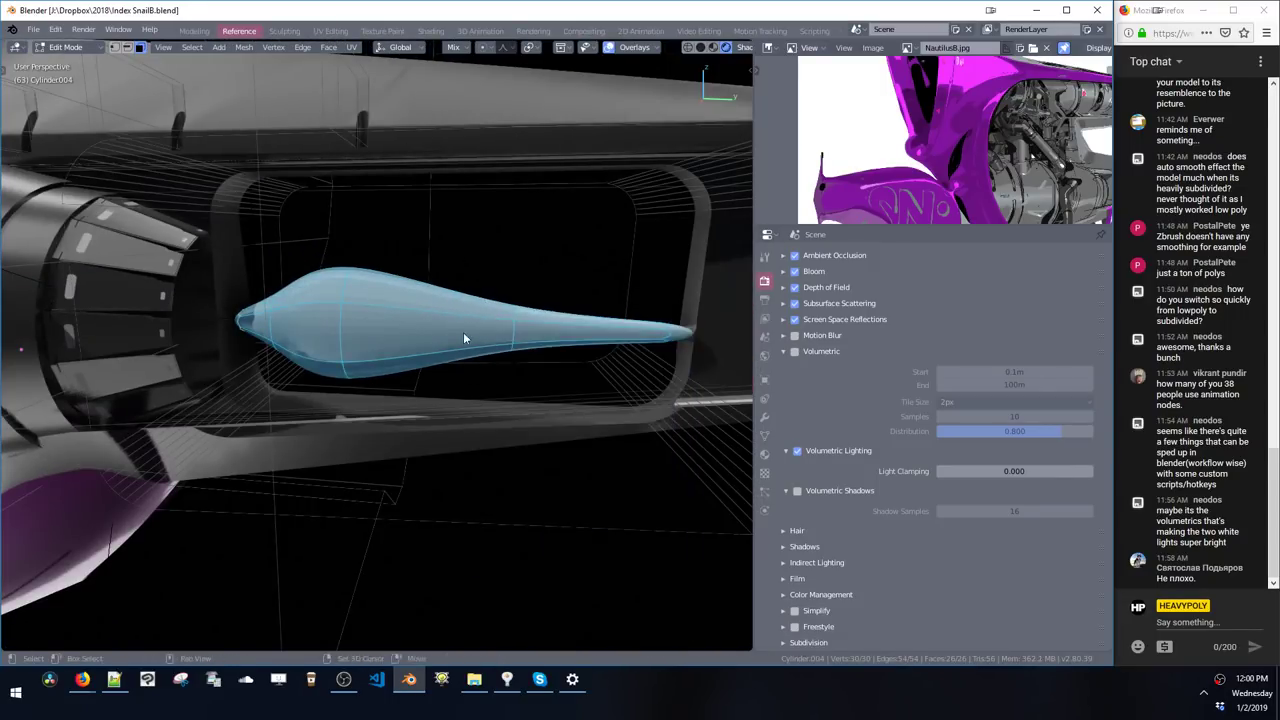
key(shift+v)
click(478, 452)
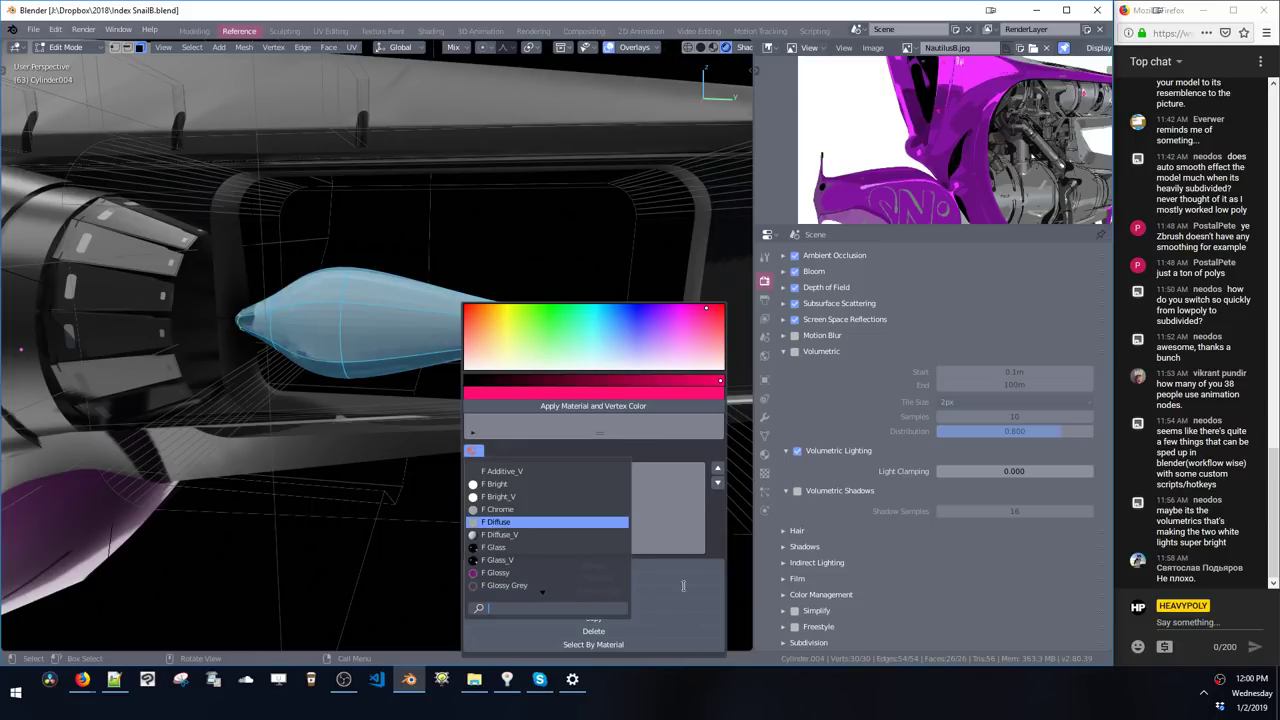
click(721, 531)
click(613, 606)
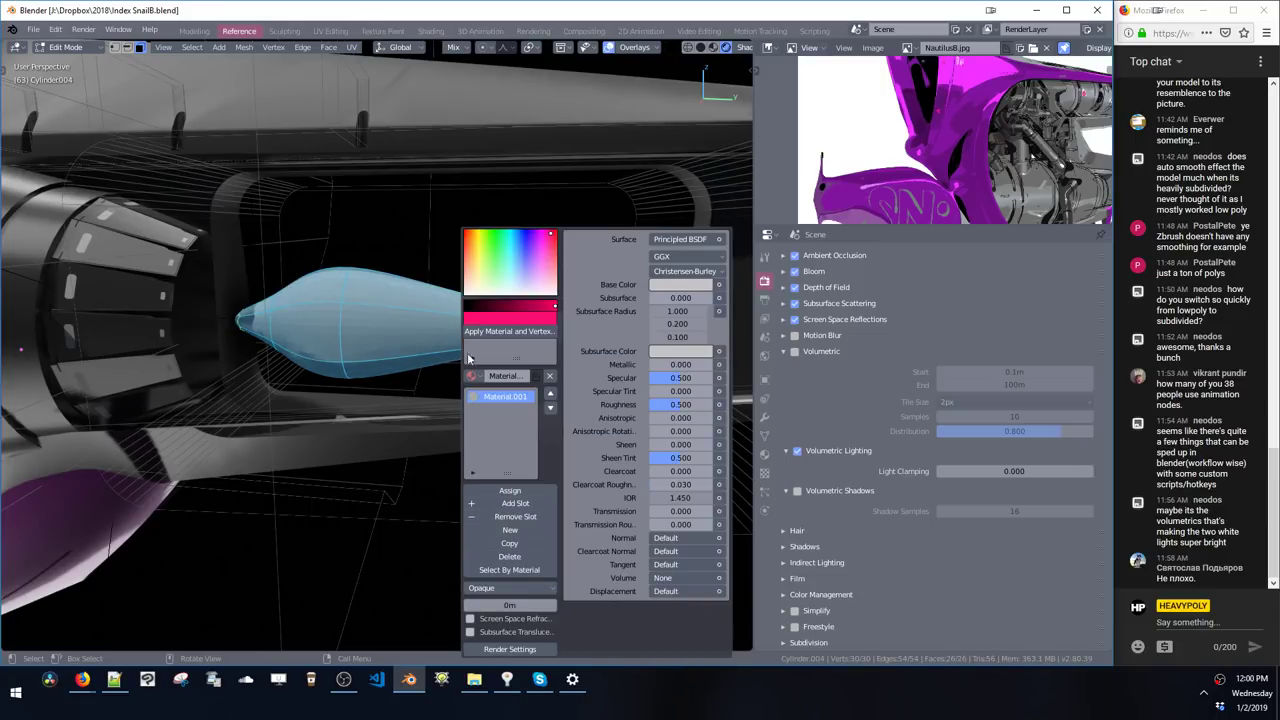
click(673, 243)
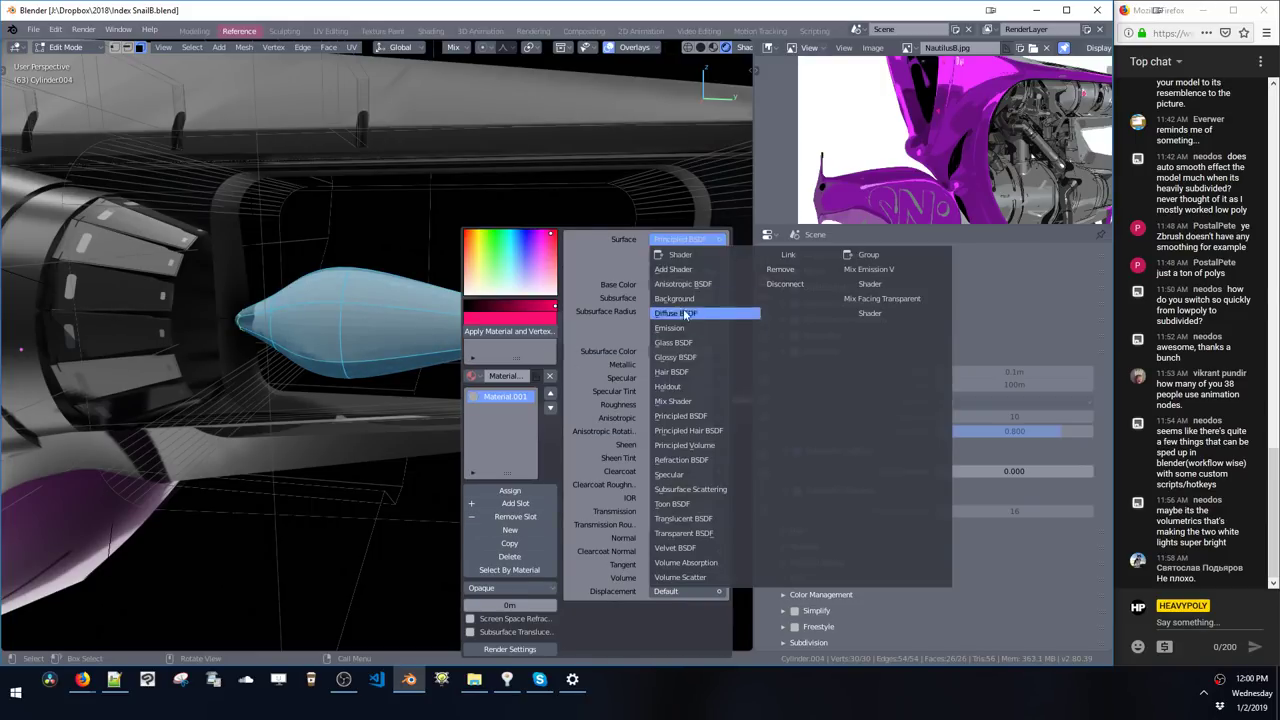
click(672, 328)
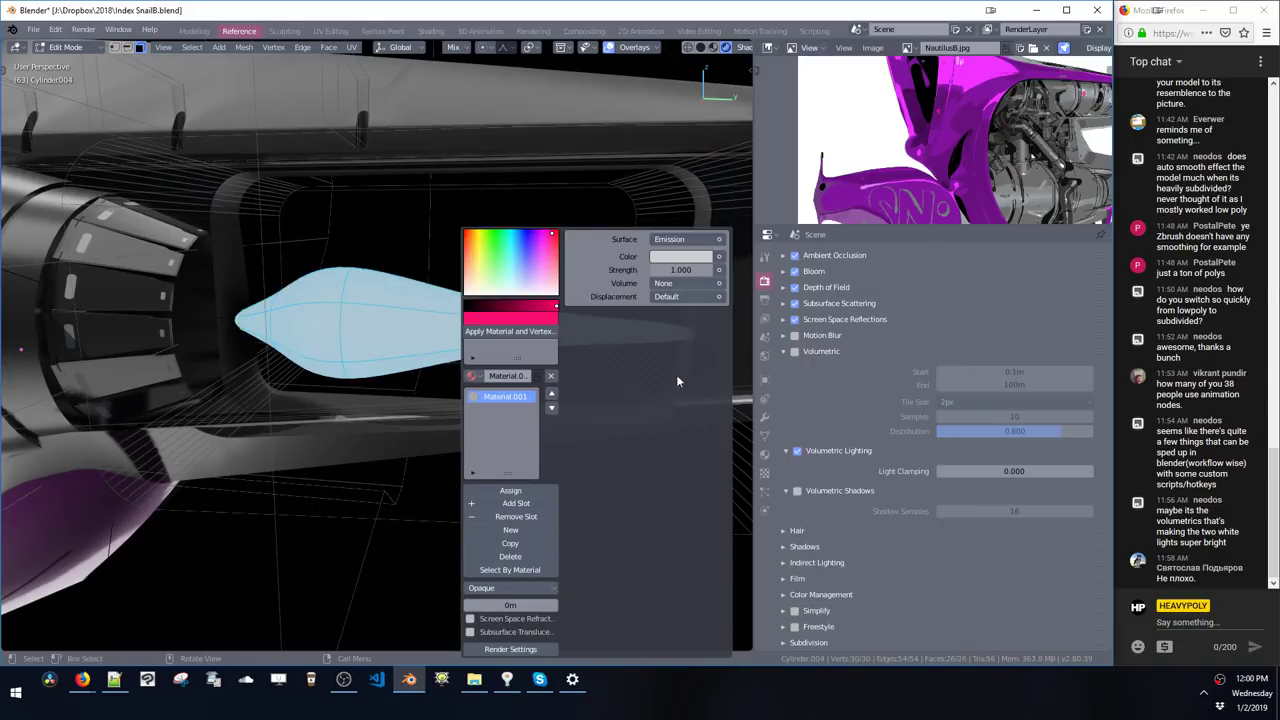
- Show the flame material's nodes in the Shader Editor in place of the render settings
click(719, 257)
key(ctrl+alt+shift+space)
click(909, 343)
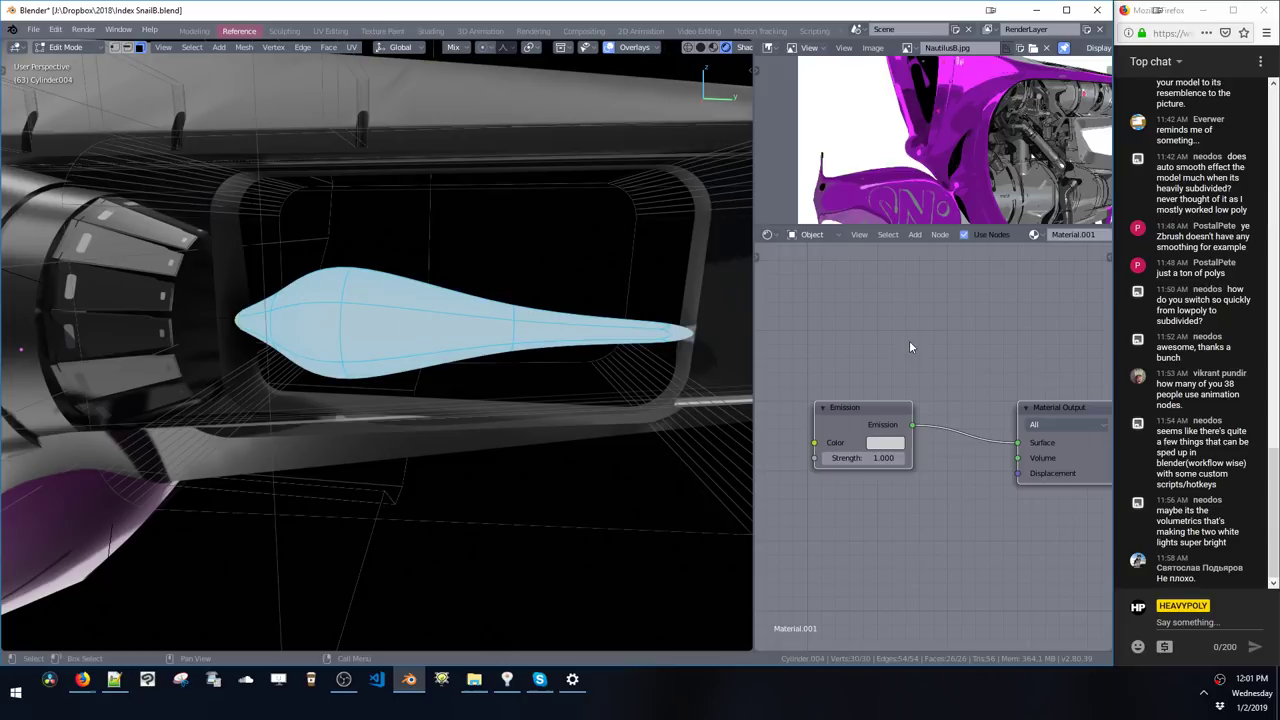
- Add a Fresnel node in front of the Emission node and preview its factor output on the flame
middle_drag(782, 421, 908, 353)
key(shift+a)
click(822, 367)
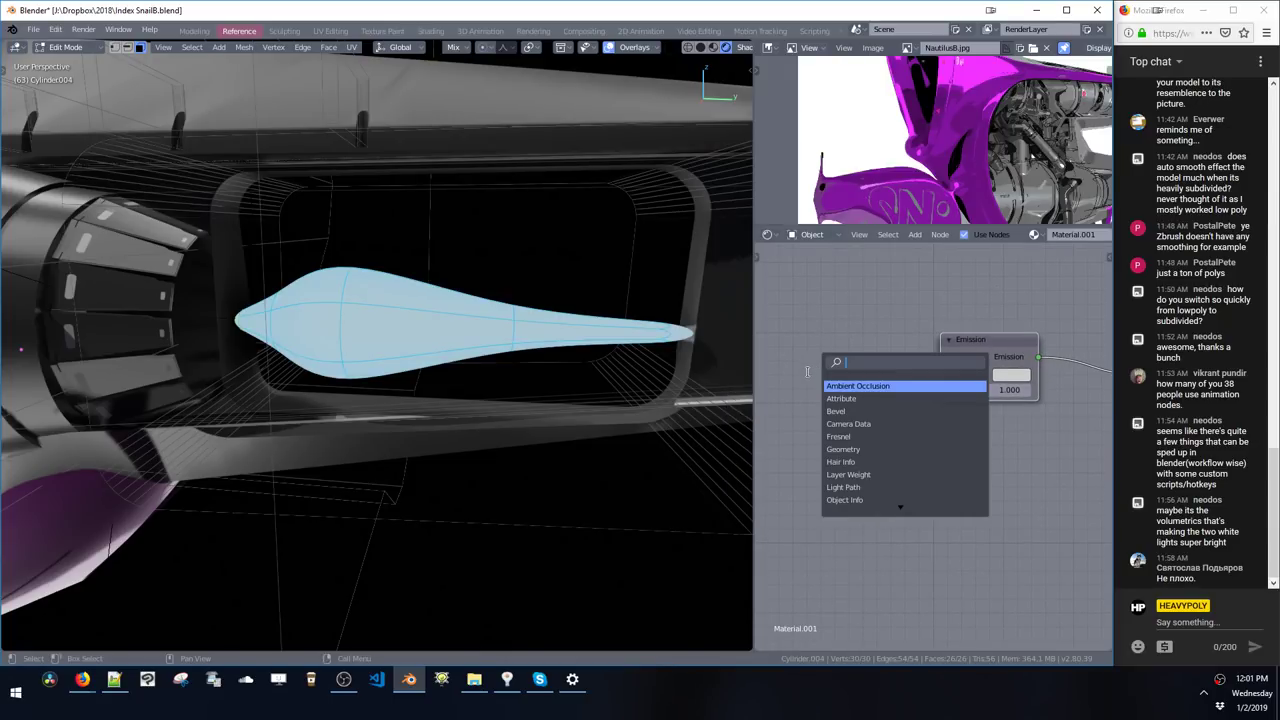
key(Return)
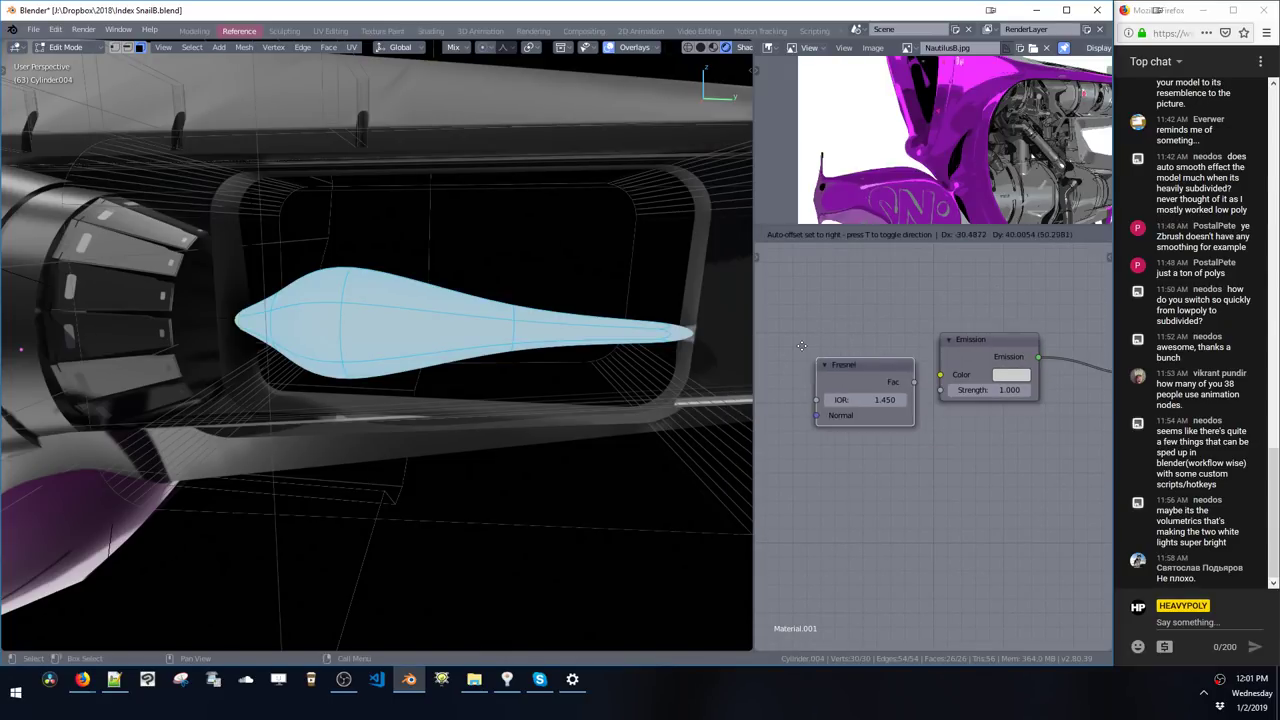
click(785, 345)
middle_drag(841, 379, 877, 359)
drag(866, 337, 827, 367)
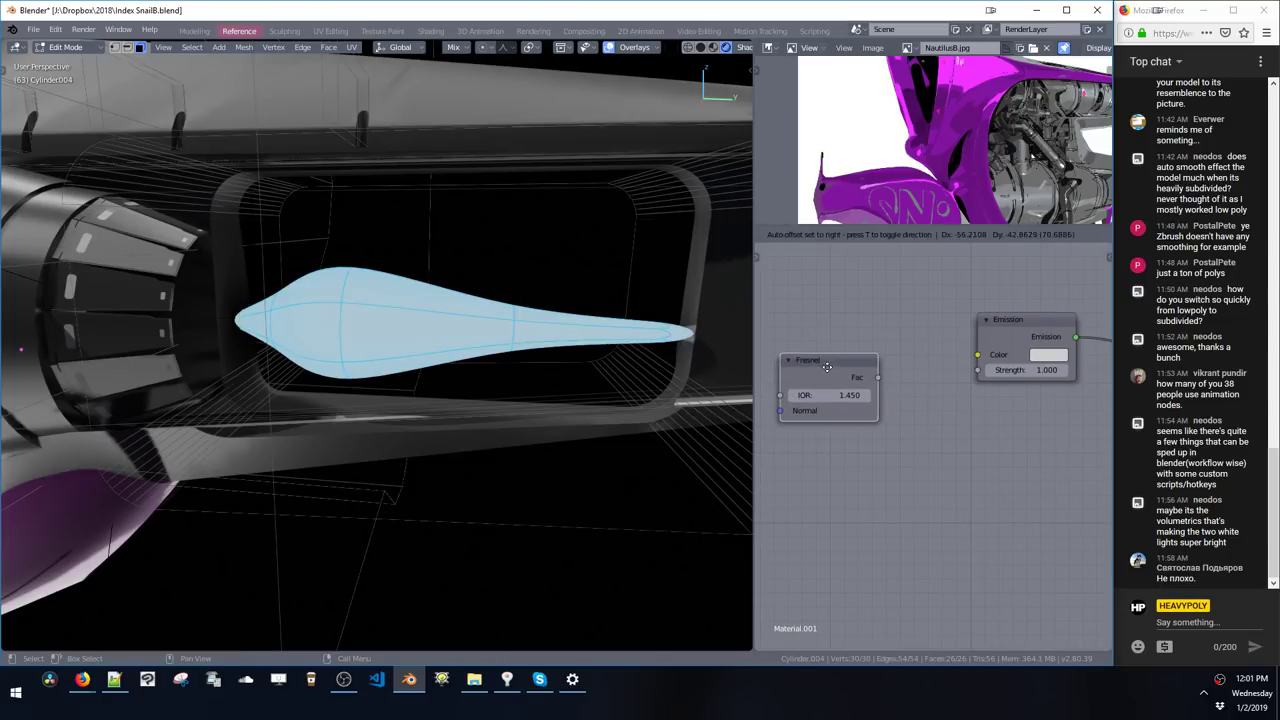
key(shift+a)
click(882, 410)
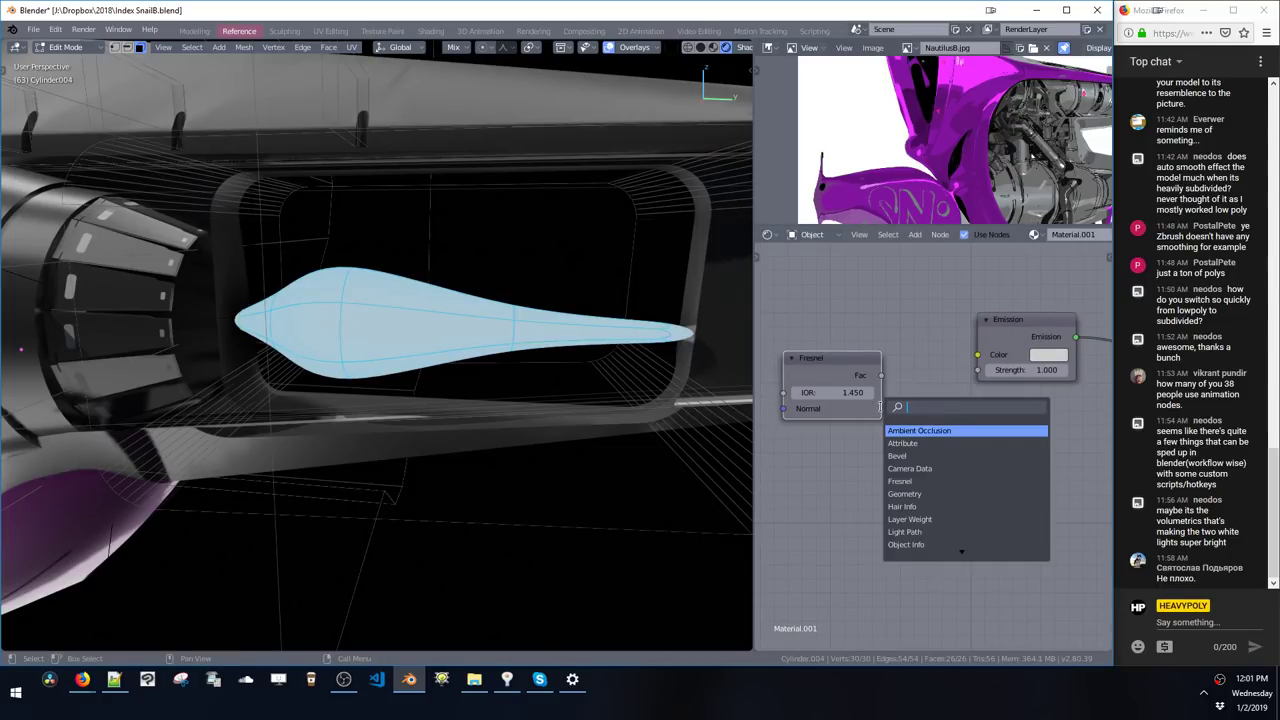
click(855, 363)
key(f)
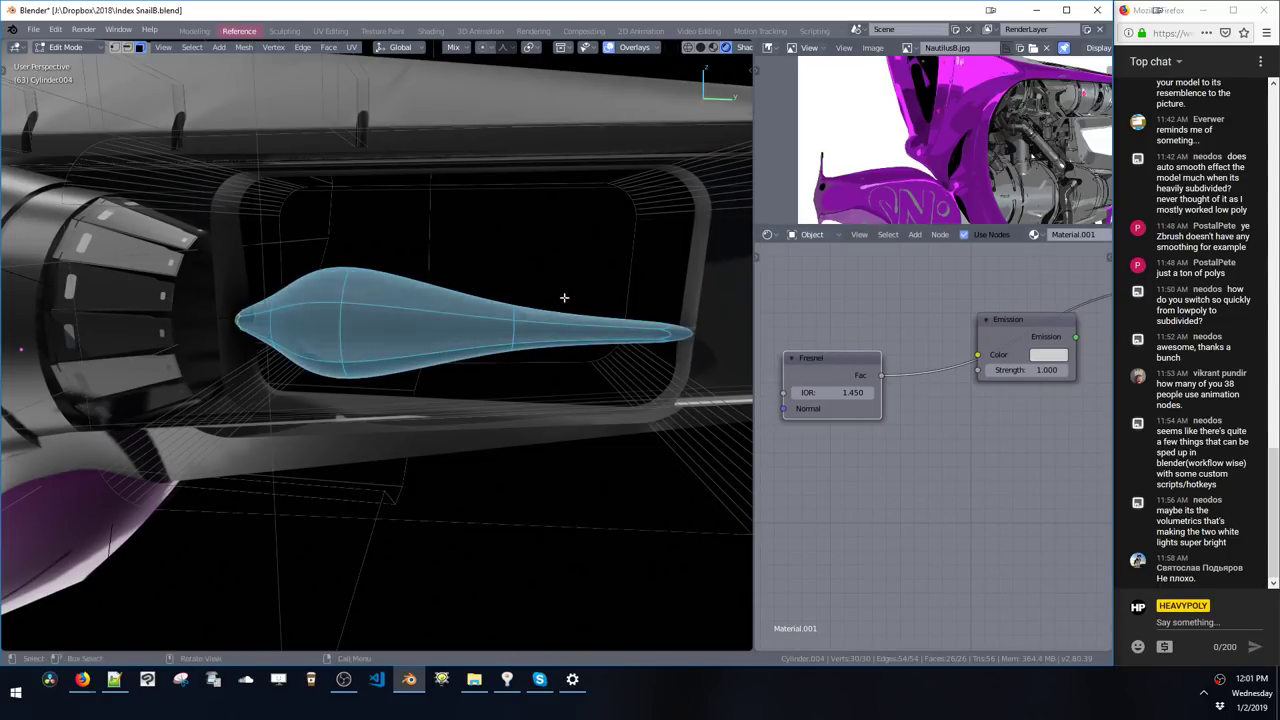
- Scale up the edge loop around the flame's widest part, and return to Object Mode
mouse_move(563, 297)
middle_down()
mouse_move(591, 291)
mouse_move(549, 306)
mouse_move(434, 299)
mouse_move(561, 298)
mouse_move(514, 299)
mouse_move(487, 320)
mouse_move(545, 330)
middle_up()
key(Tab)
key(z)
click(586, 371)
ctrl+middle_drag(545, 330, 550, 425)
click(373, 250)
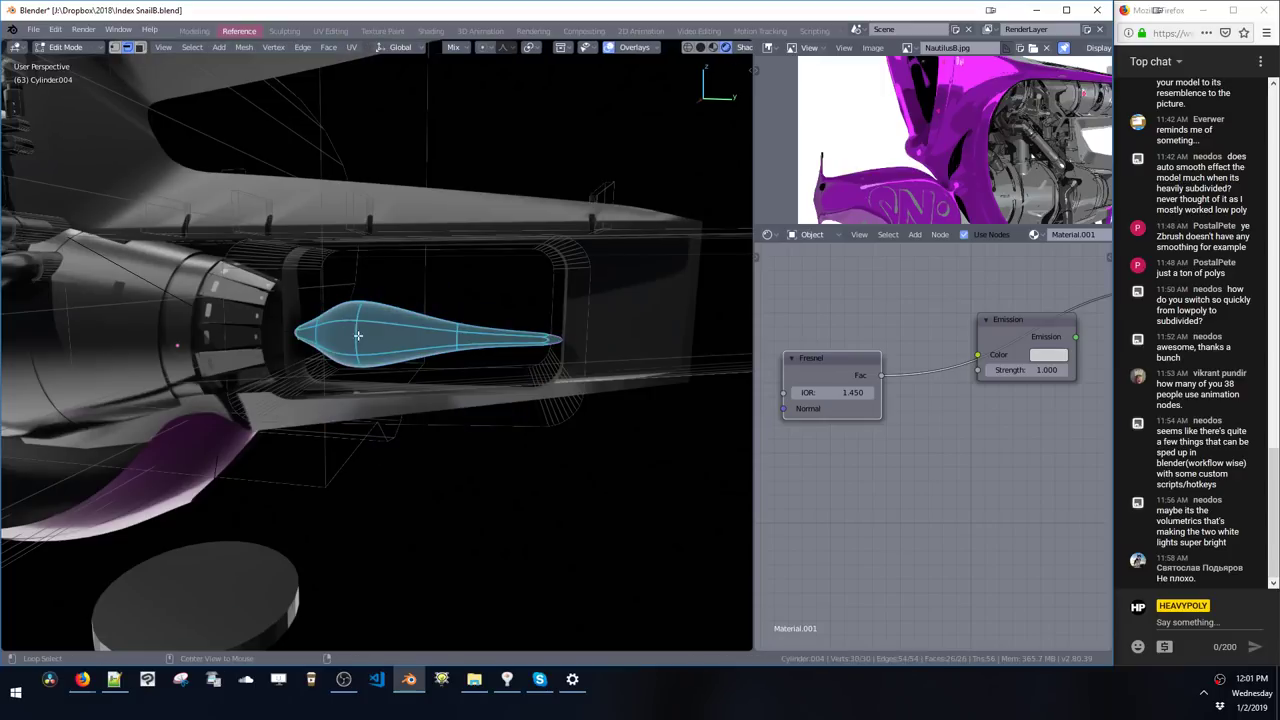
key(s)
click(377, 397)
shift+middle_drag(377, 349, 429, 351)
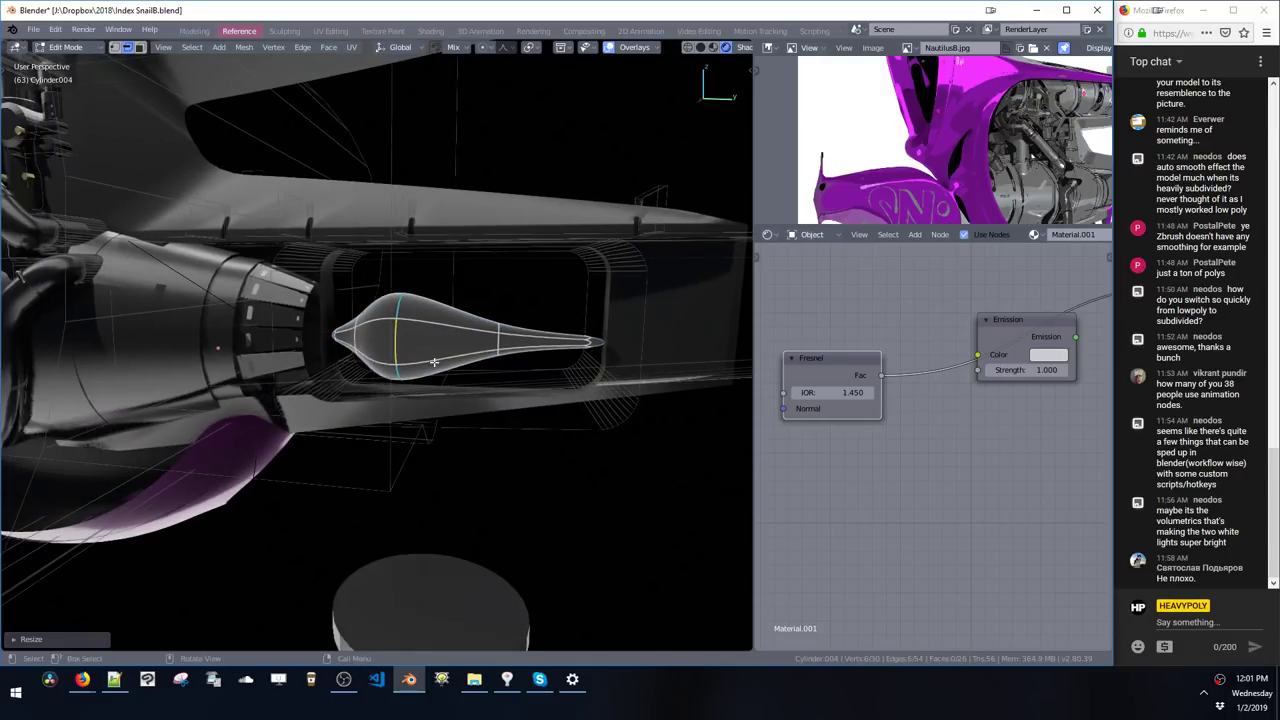
key(space)
click(446, 414)
- Try a Fresnel IOR of 0.756 and check the flame's rim falloff from another angle
middle_drag(448, 410, 535, 365)
middle_drag(524, 366, 529, 366)
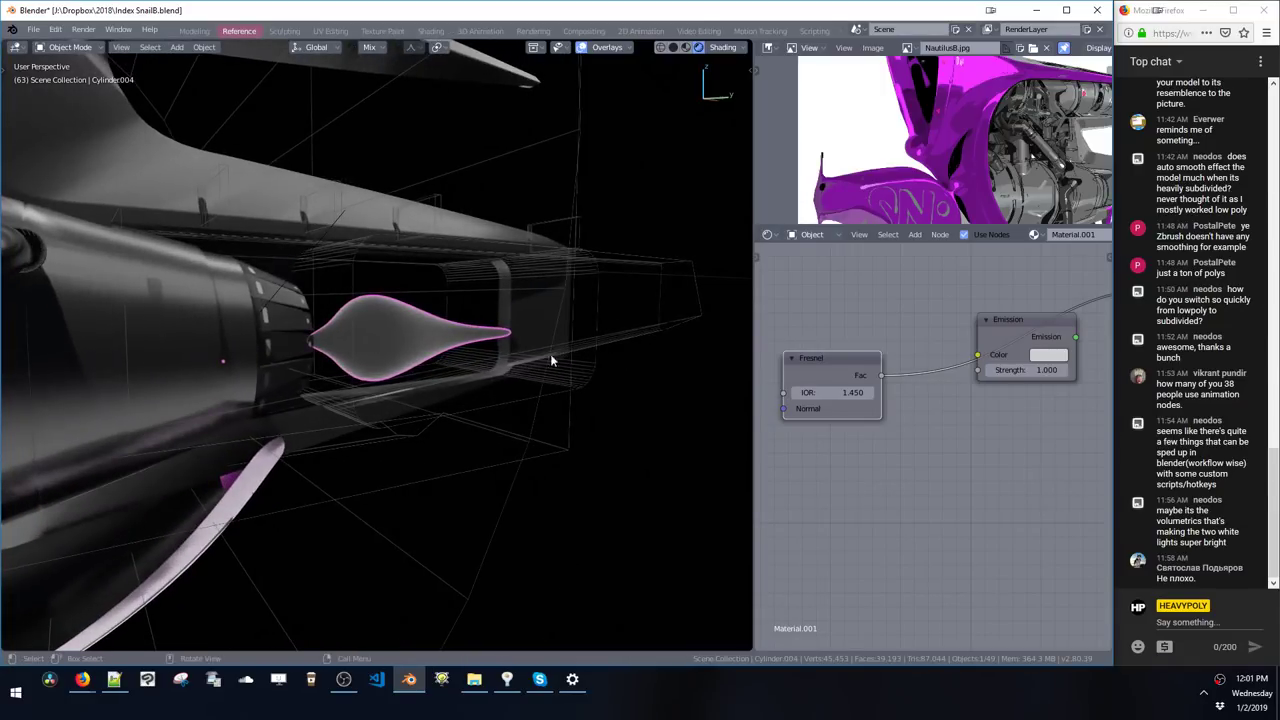
drag(828, 394, 780, 400)
middle_drag(468, 317, 419, 338)
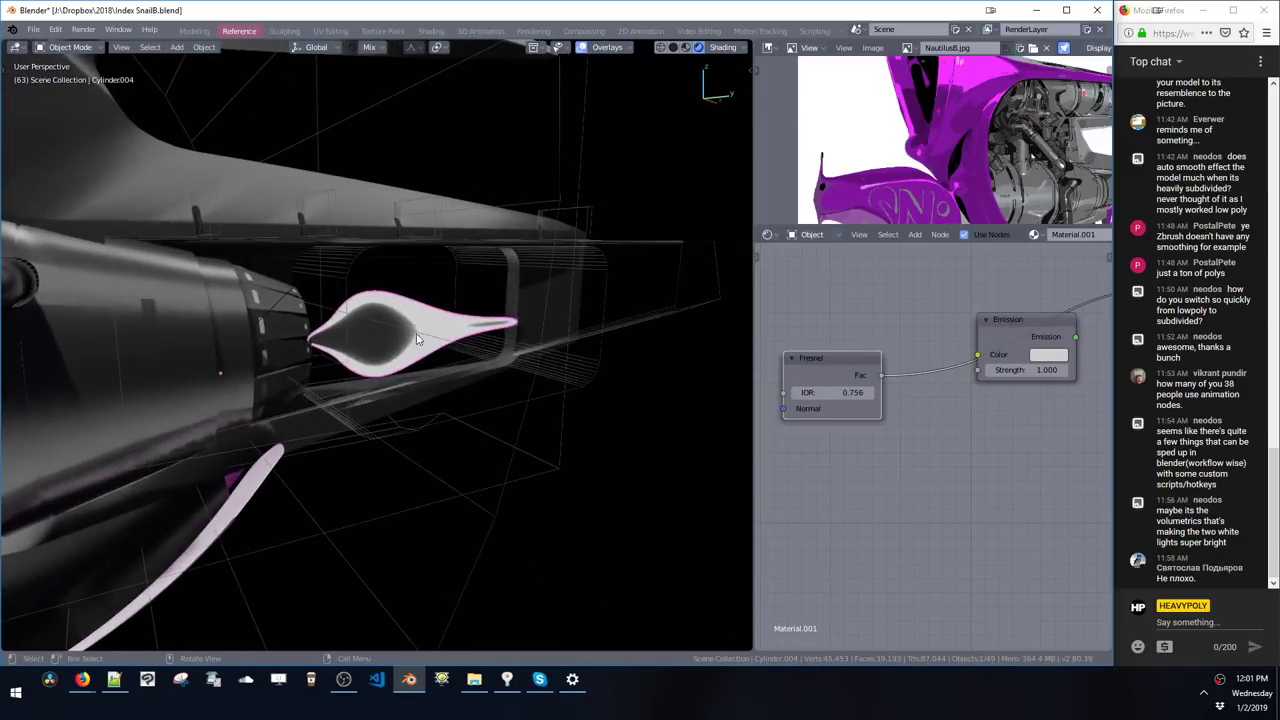
- Pull the Emission node out of the chain and insert a Noise Texture node after the Fresnel node
middle_drag(777, 419, 746, 414)
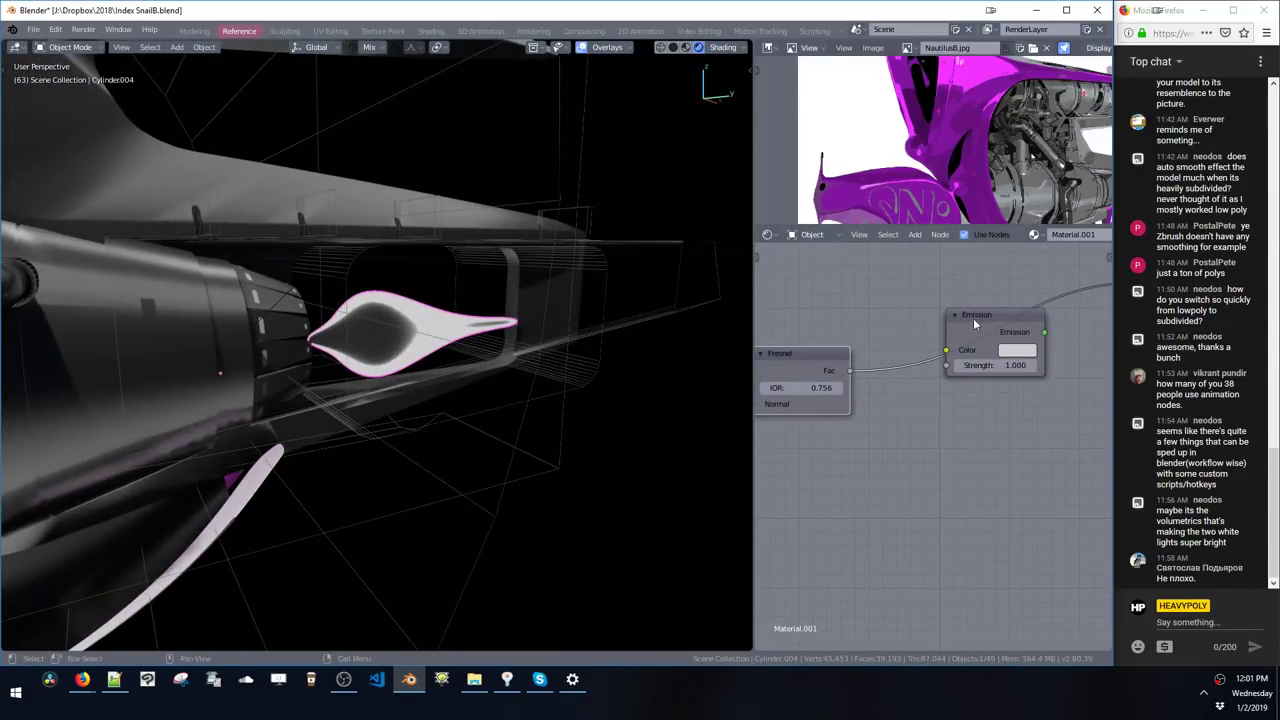
alt+drag(974, 319, 1013, 416)
key(shift+a)
click(862, 434)
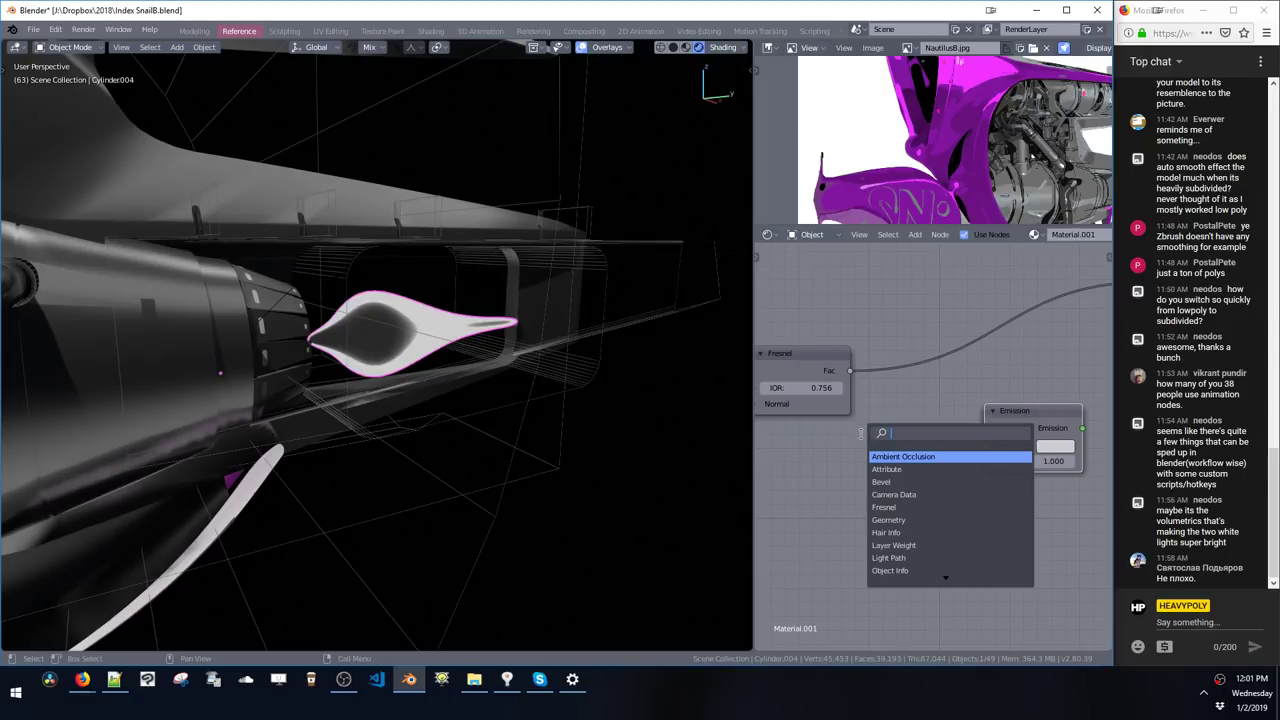
text(noi)
key(Return)
click(884, 405)
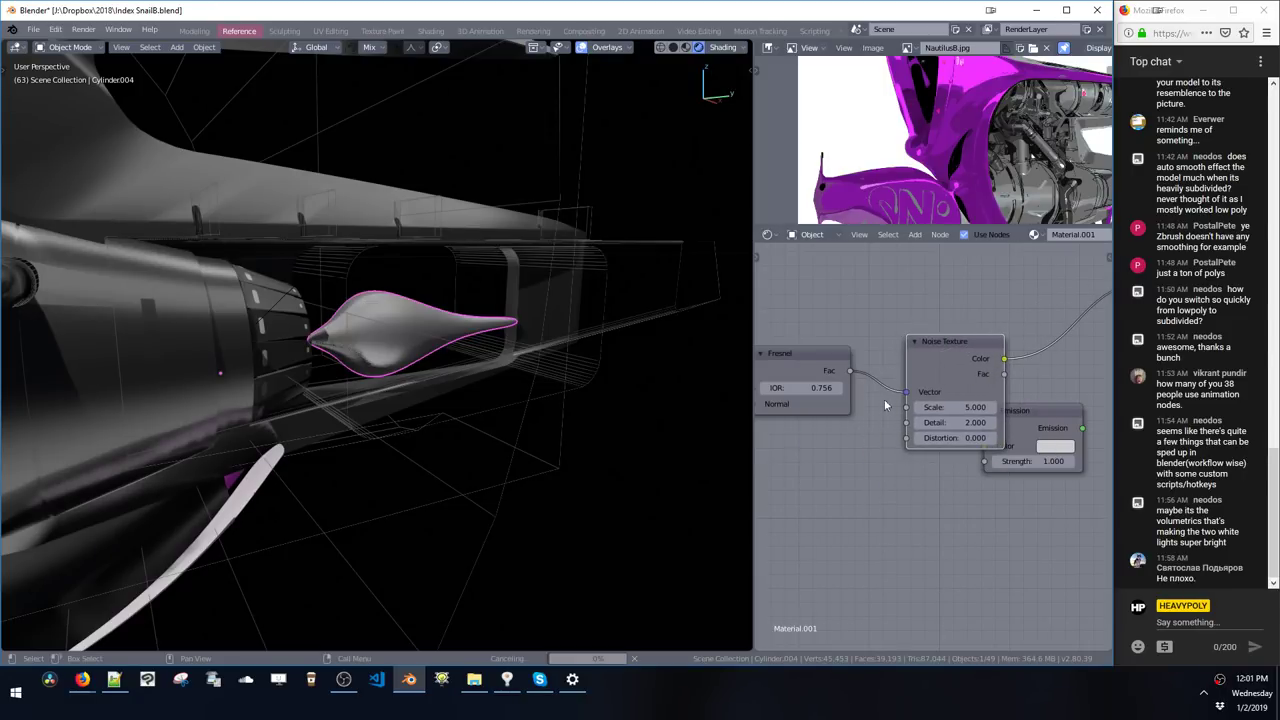
- Set the Fresnel IOR to 0.846, and the Noise Texture's scale to 41.112 and detail to 1.951
mouse_move(484, 362)
middle_down()
mouse_move(480, 346)
mouse_move(437, 346)
mouse_move(462, 352)
middle_up()
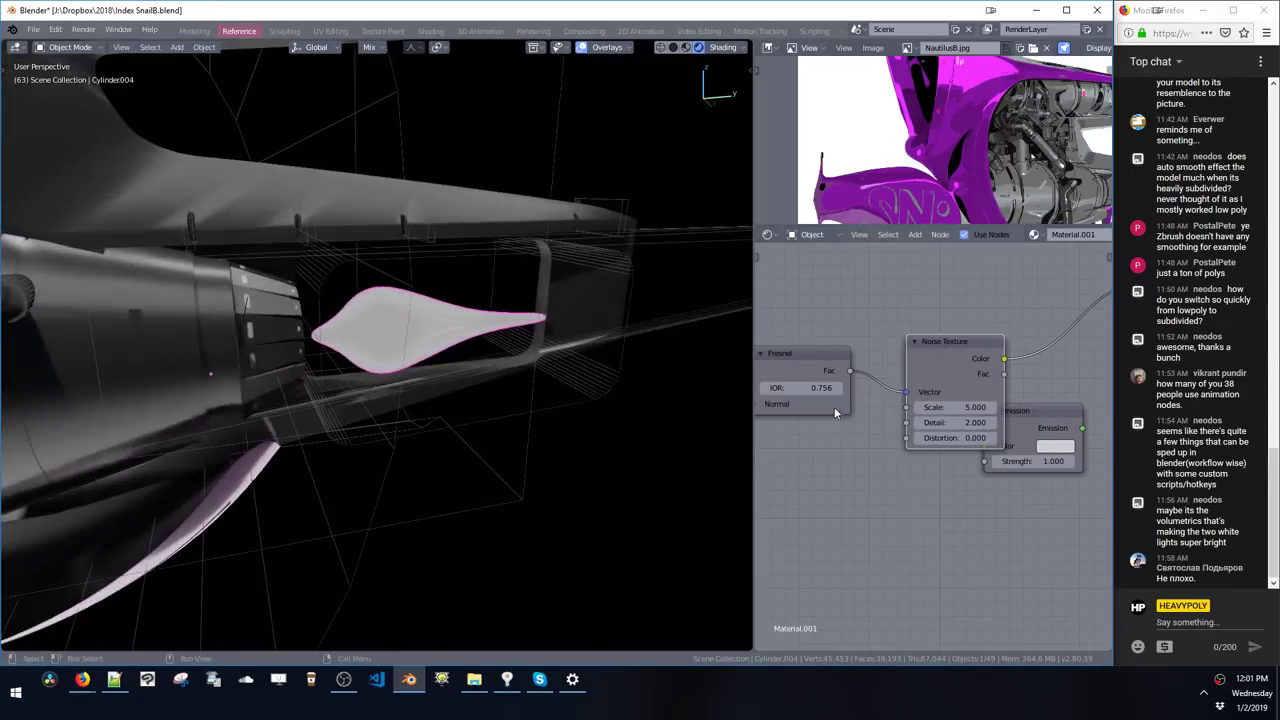
drag(838, 389, 792, 387)
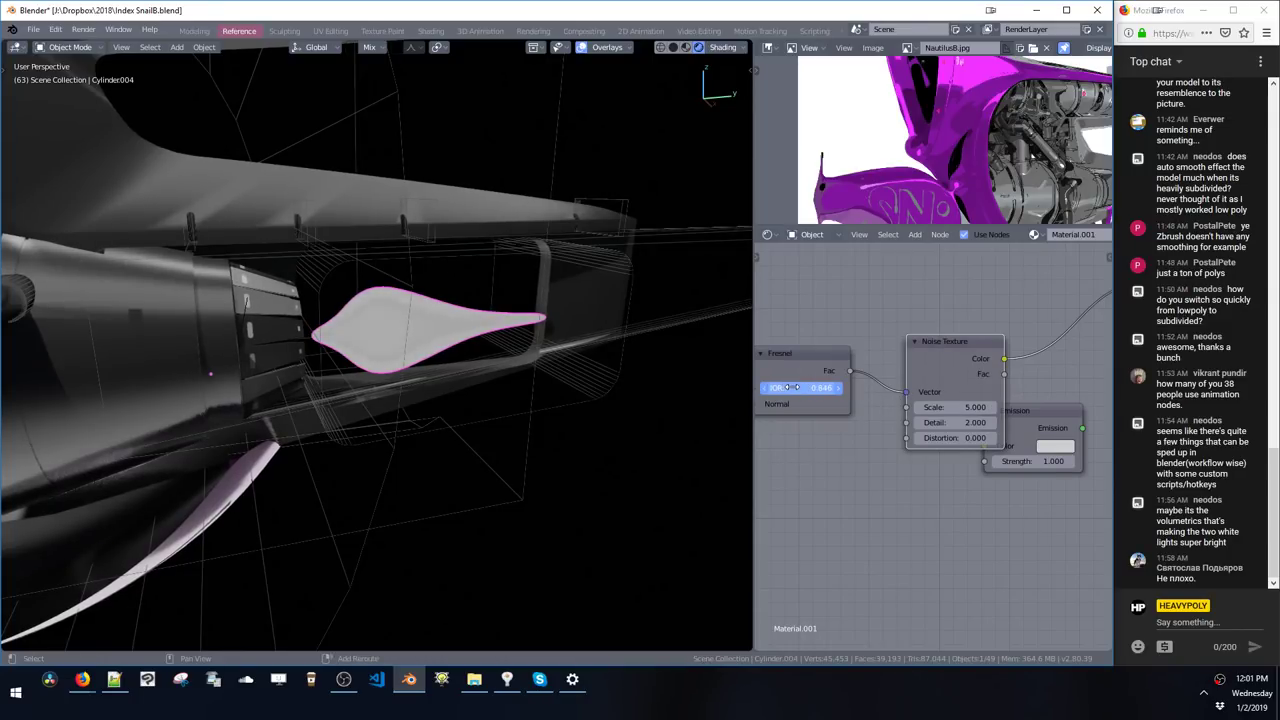
drag(952, 408, 1013, 408)
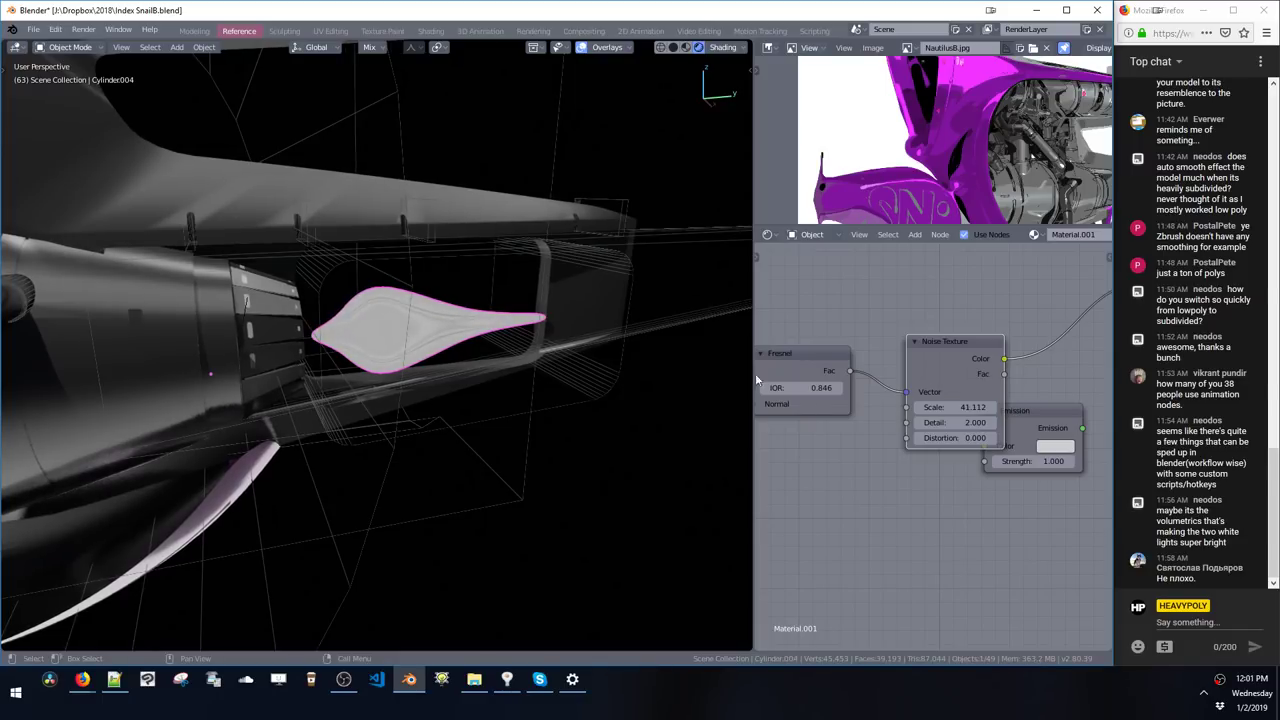
middle_drag(580, 352, 455, 350)
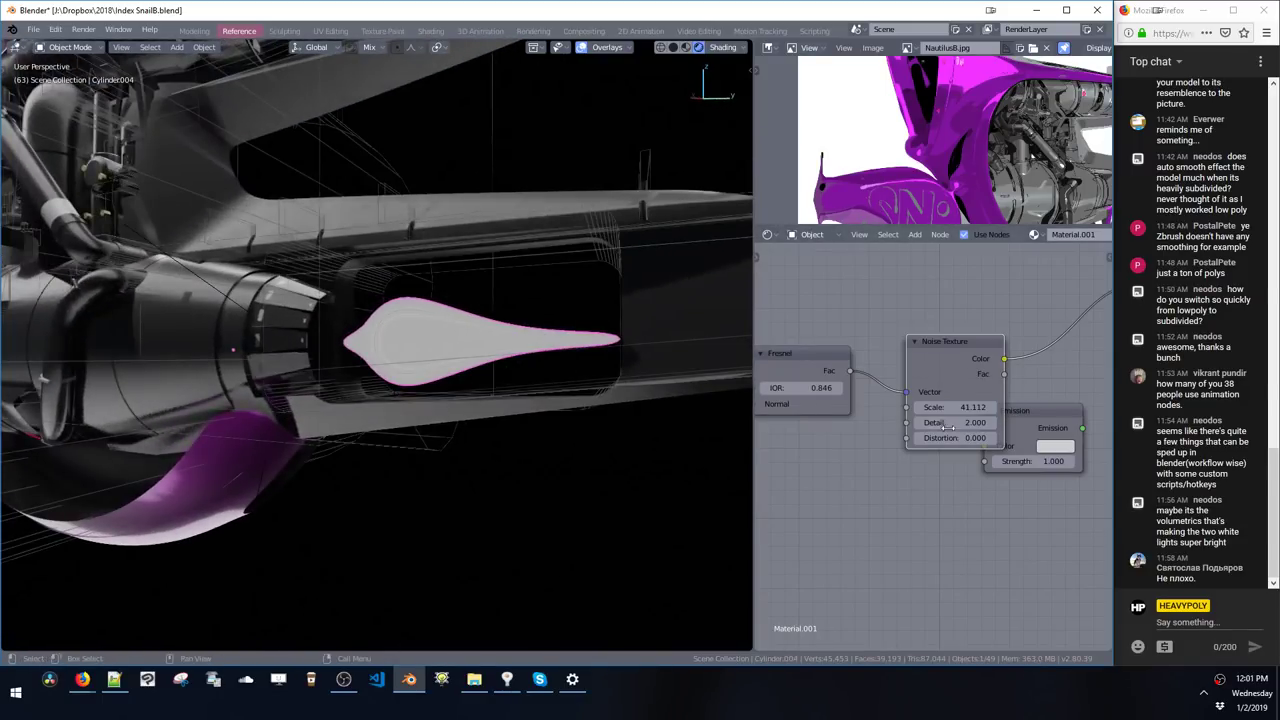
drag(954, 423, 914, 419)
- Insert a ColorRamp node after the Noise Texture and move its black stop to position 0.345
middle_drag(1083, 359, 916, 347)
key(shift+a)
click(917, 349)
text(colo)
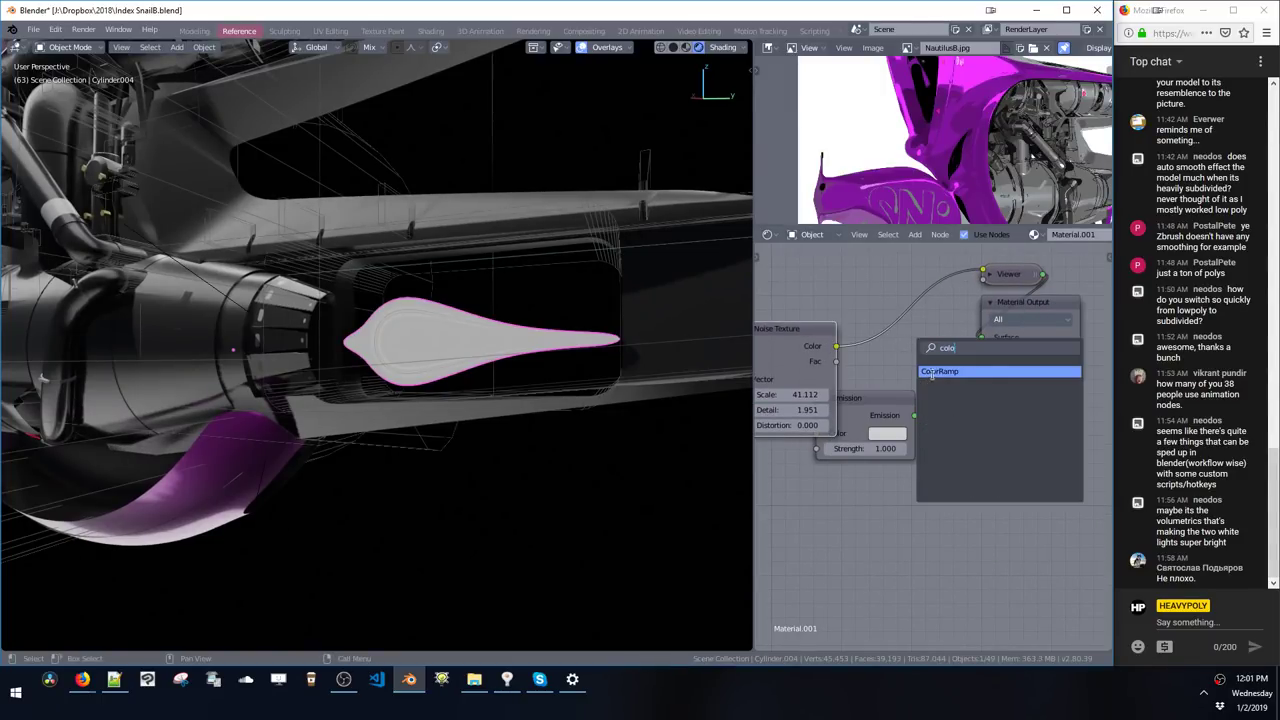
click(930, 371)
click(859, 287)
drag(936, 339, 930, 305)
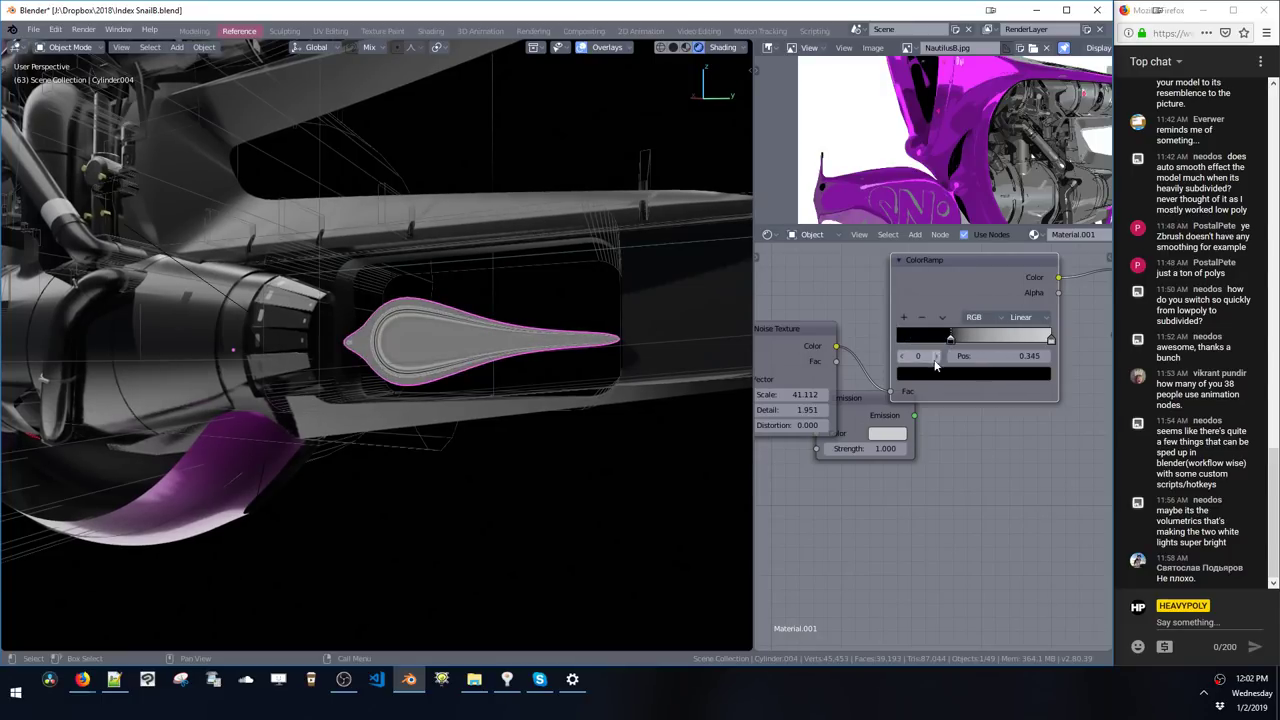
- Colour the ramp's first stop blue and its last stop pink, with the last stop at position 0.995
click(935, 375)
drag(938, 271, 1007, 268)
drag(960, 190, 993, 152)
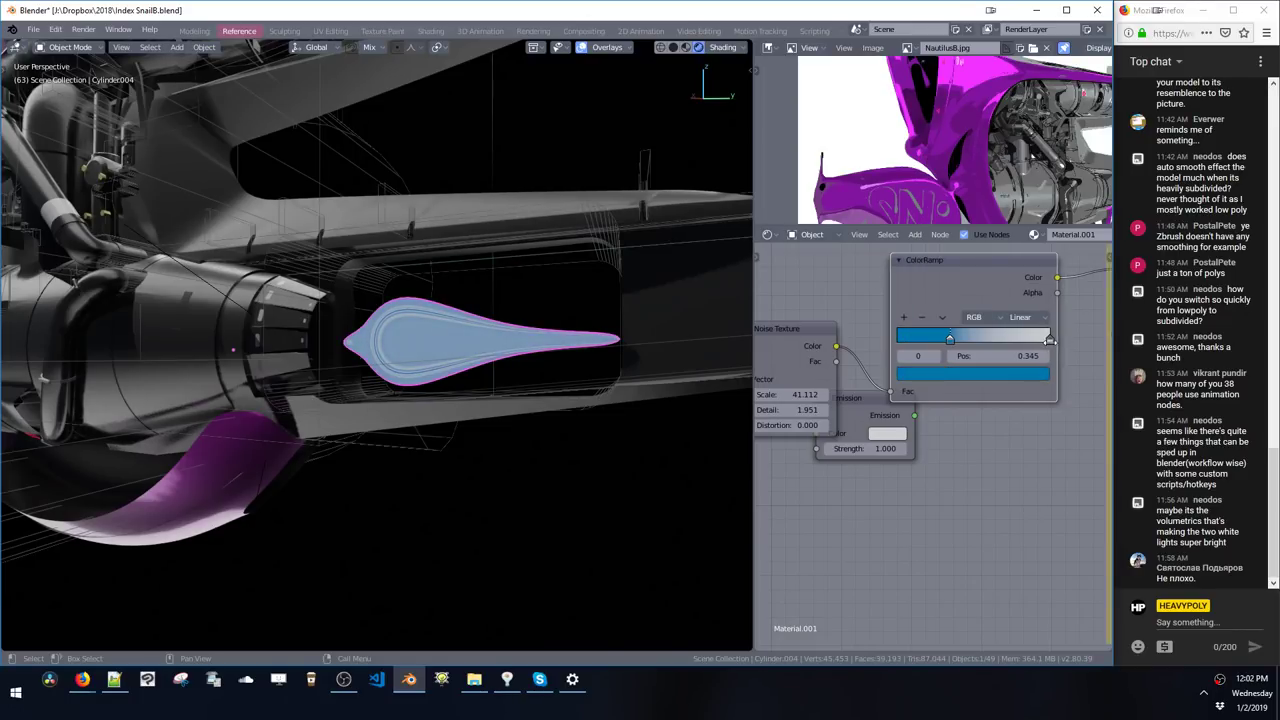
click(1049, 341)
click(1013, 376)
click(938, 179)
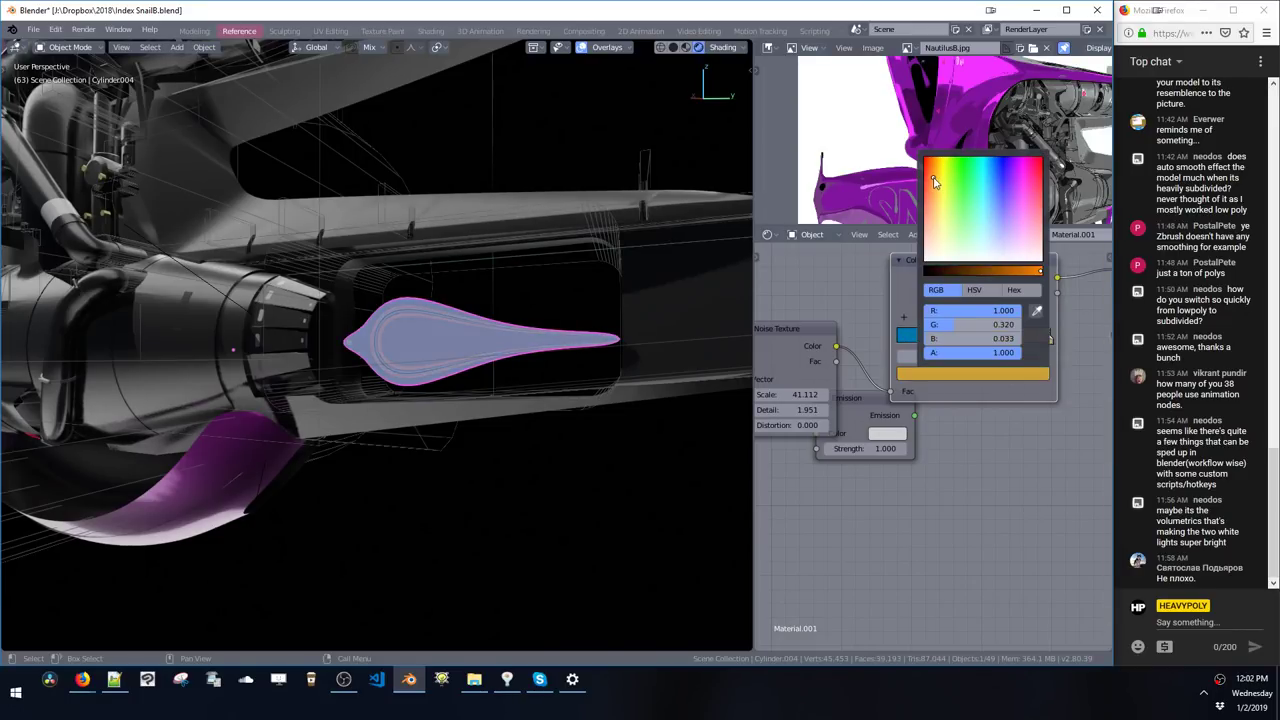
drag(938, 198, 1020, 203)
- Insert the Emission node between the ColorRamp and the Viewer node
middle_drag(858, 441, 819, 463)
click(834, 440)
drag(834, 443, 1062, 302)
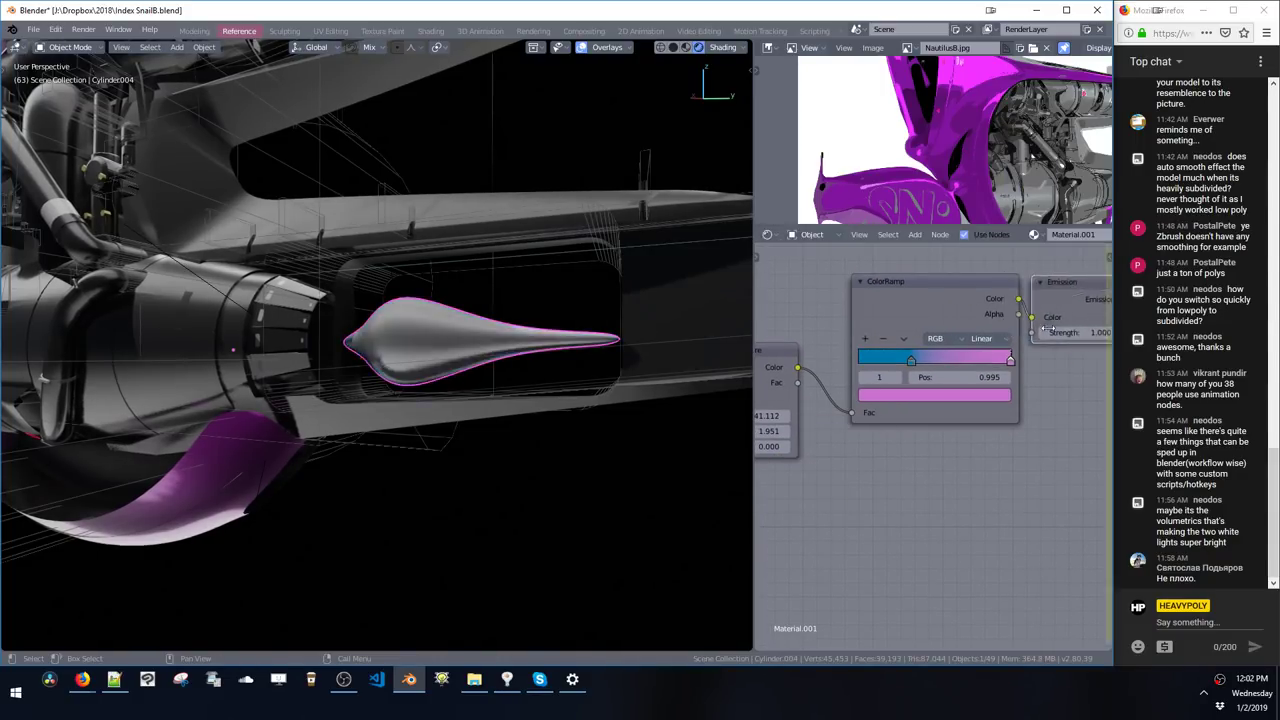
- Connect the Emission output to the Material Output's surface and delete the Viewer node
middle_drag(1041, 330, 884, 354)
middle_drag(963, 331, 877, 318)
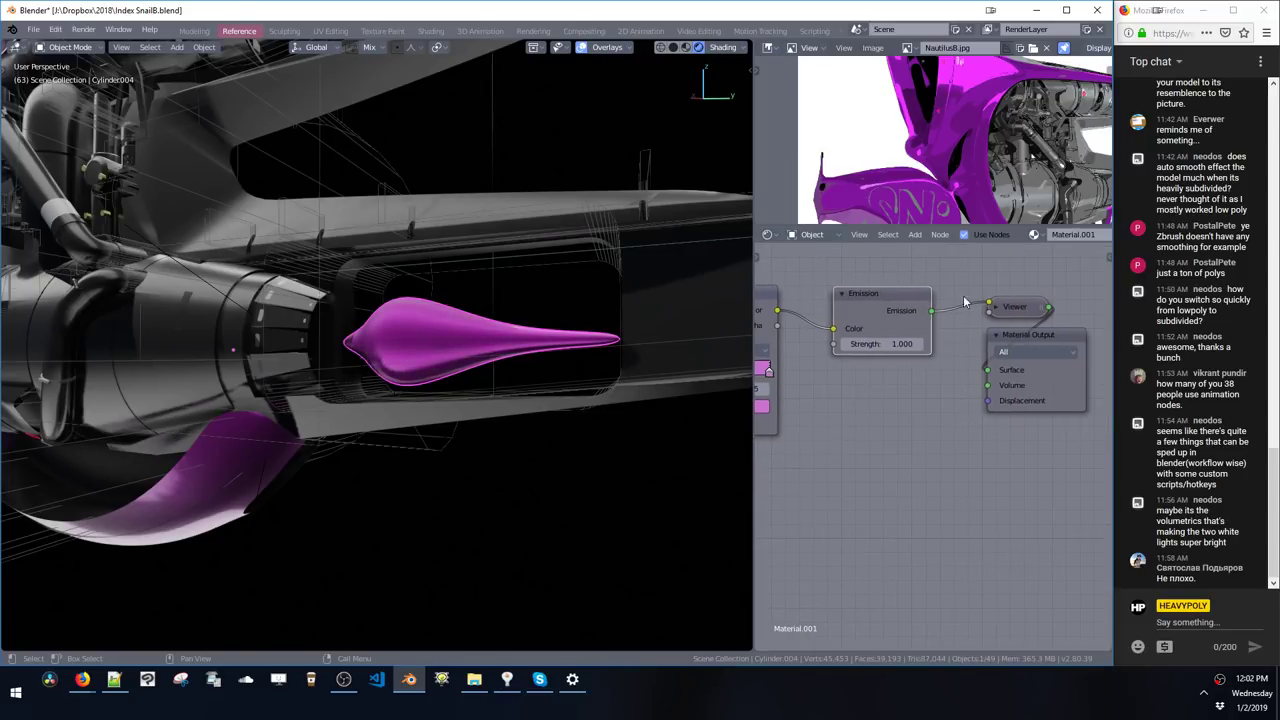
drag(932, 318, 984, 369)
middle_drag(911, 343, 988, 316)
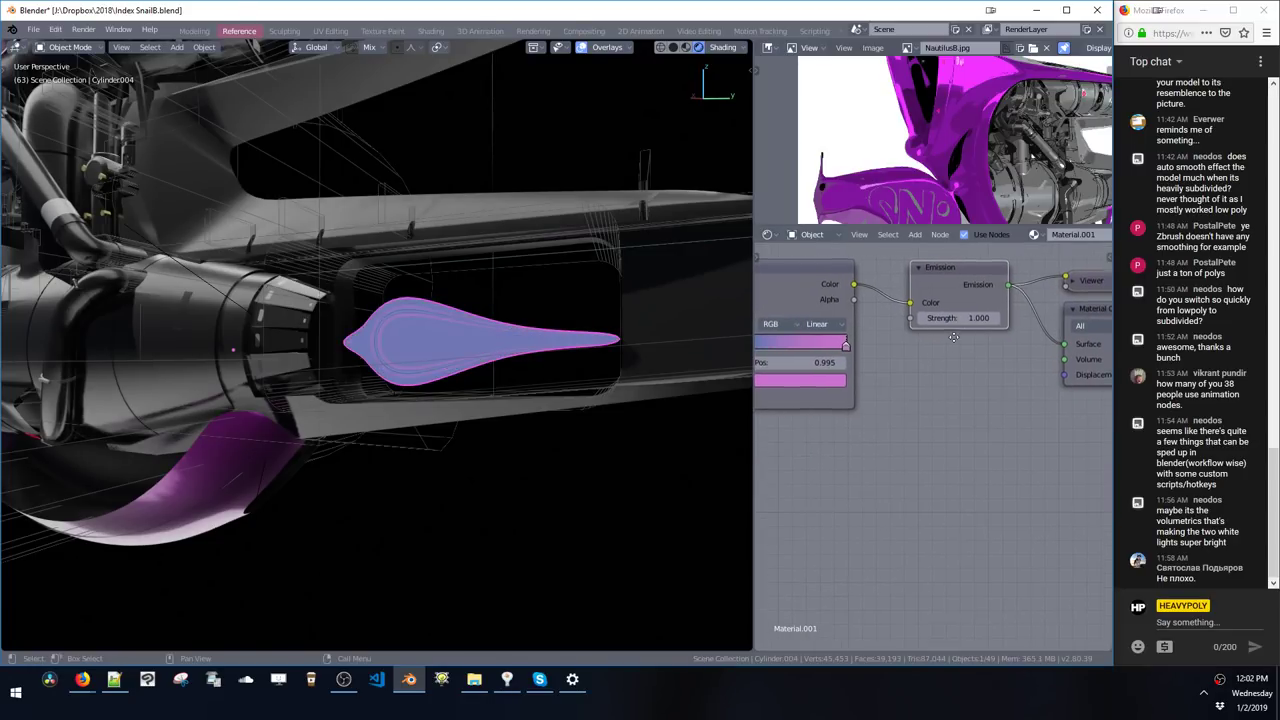
drag(1078, 281, 1066, 280)
key(x)
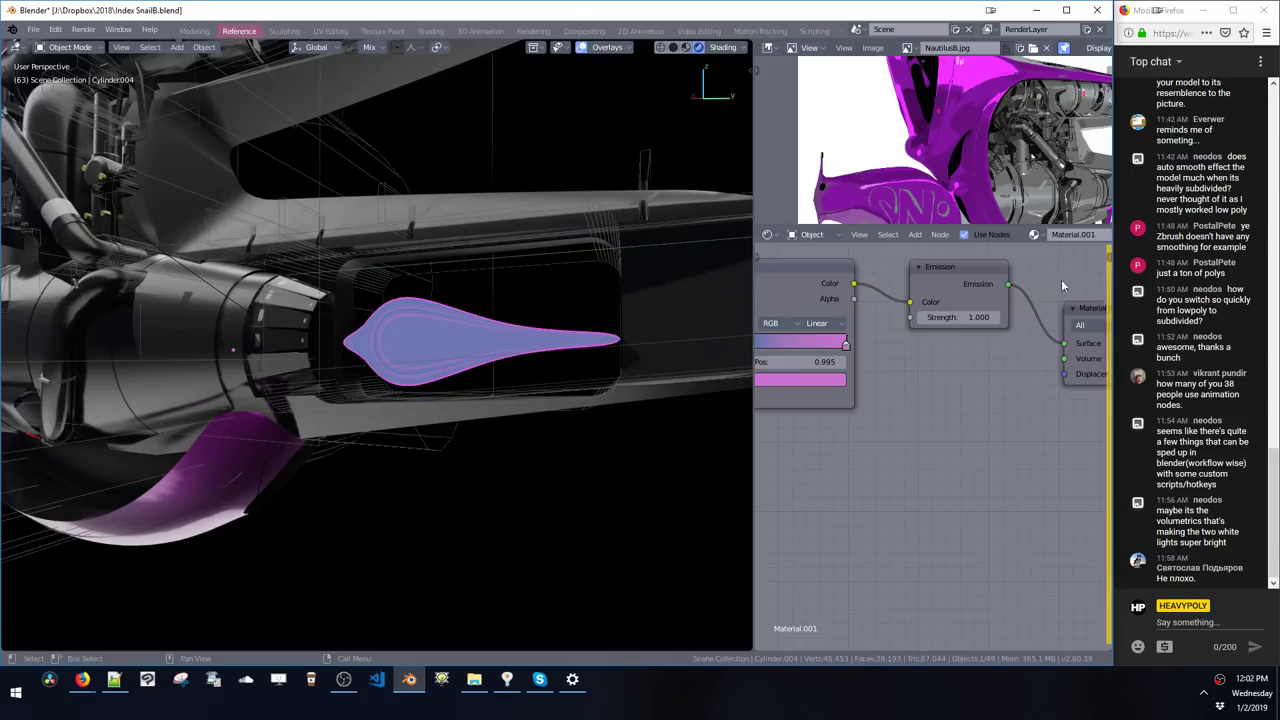
- Set the Emission strength to 10 and the Noise Texture's scale to 1
click(943, 318)
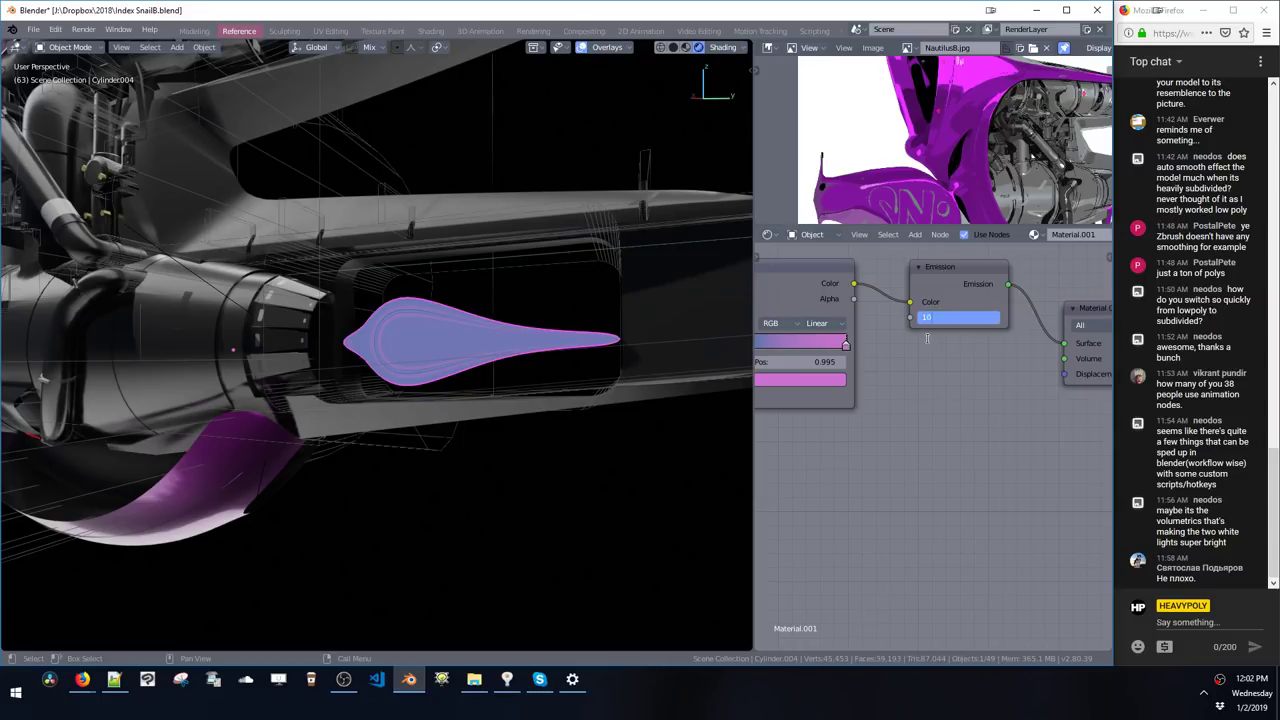
key(Return)
middle_drag(789, 411, 946, 408)
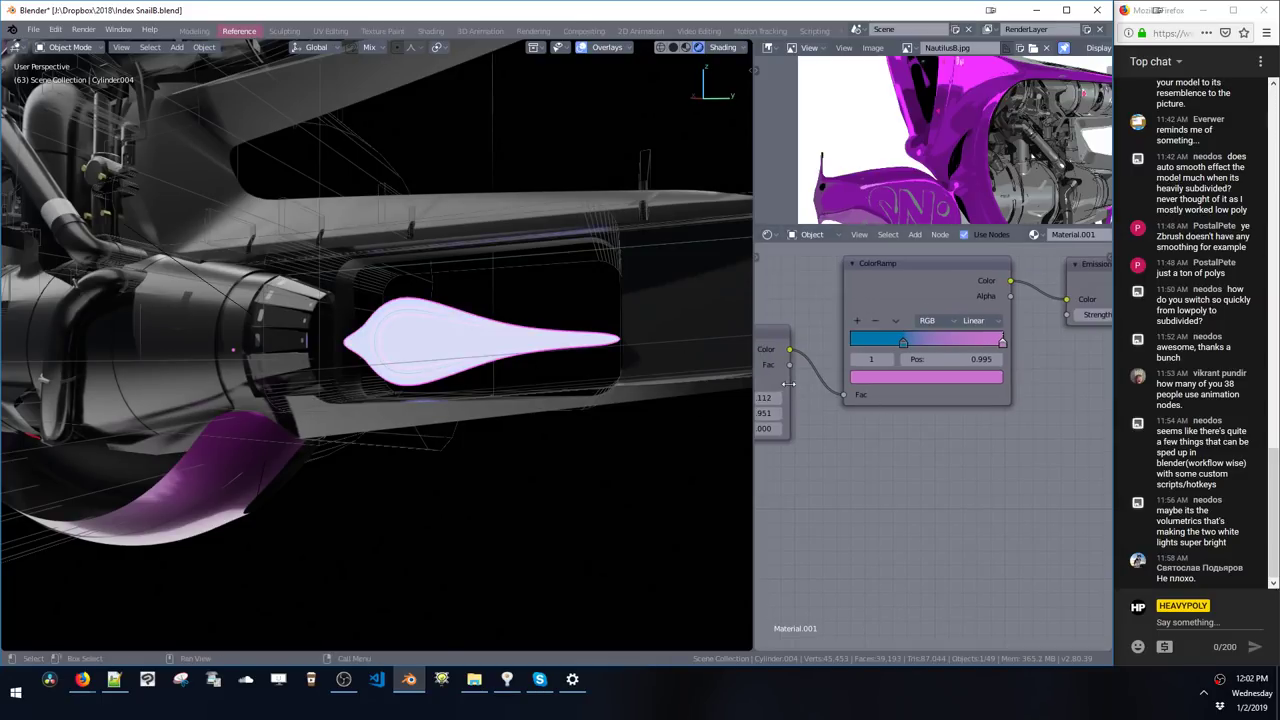
middle_drag(789, 384, 987, 340)
click(925, 363)
click(923, 358)
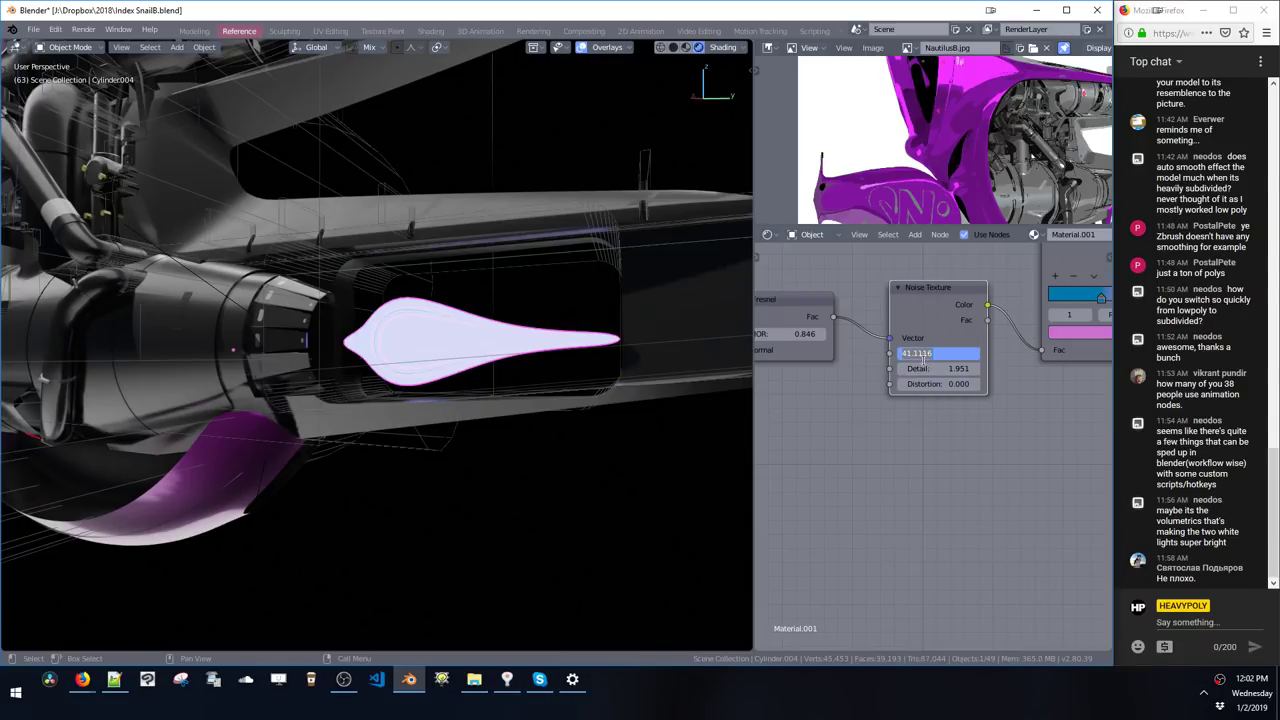
text(1)
key(Return)
- Hide the cutter objects and check the glowing flame inside the fin's opening
middle_drag(652, 345, 465, 352)
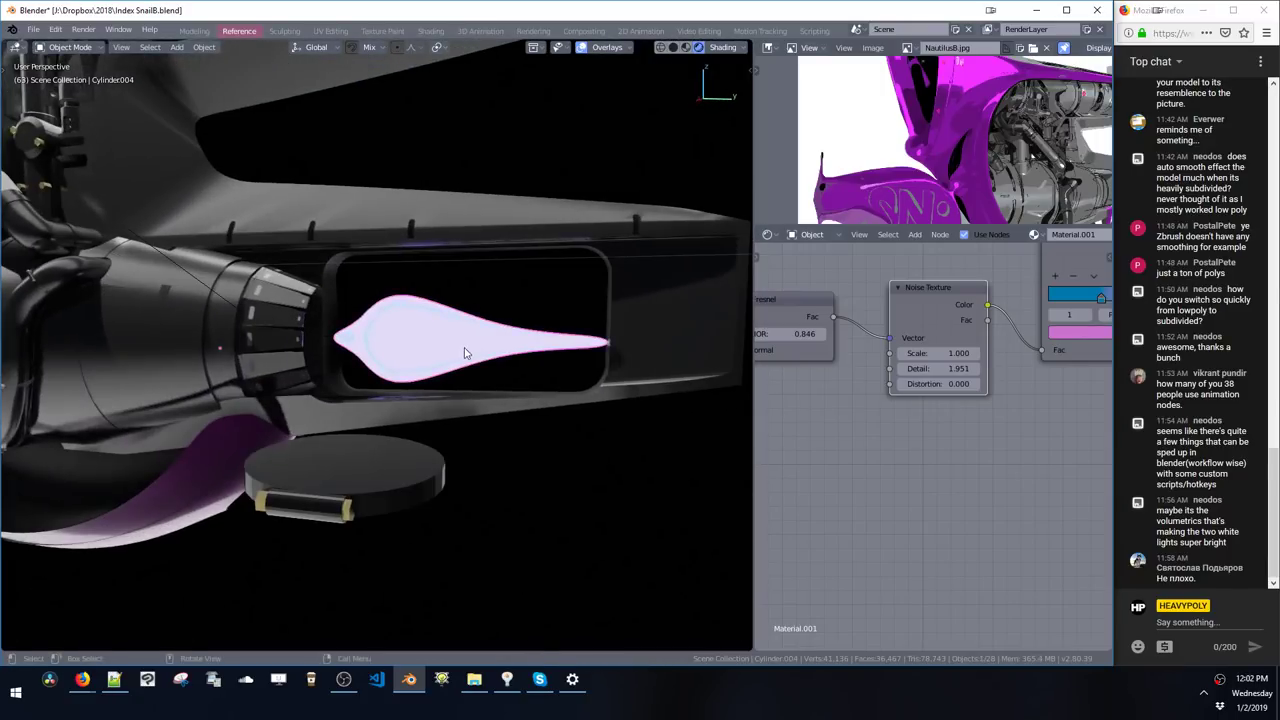
middle_drag(1056, 340, 764, 356)
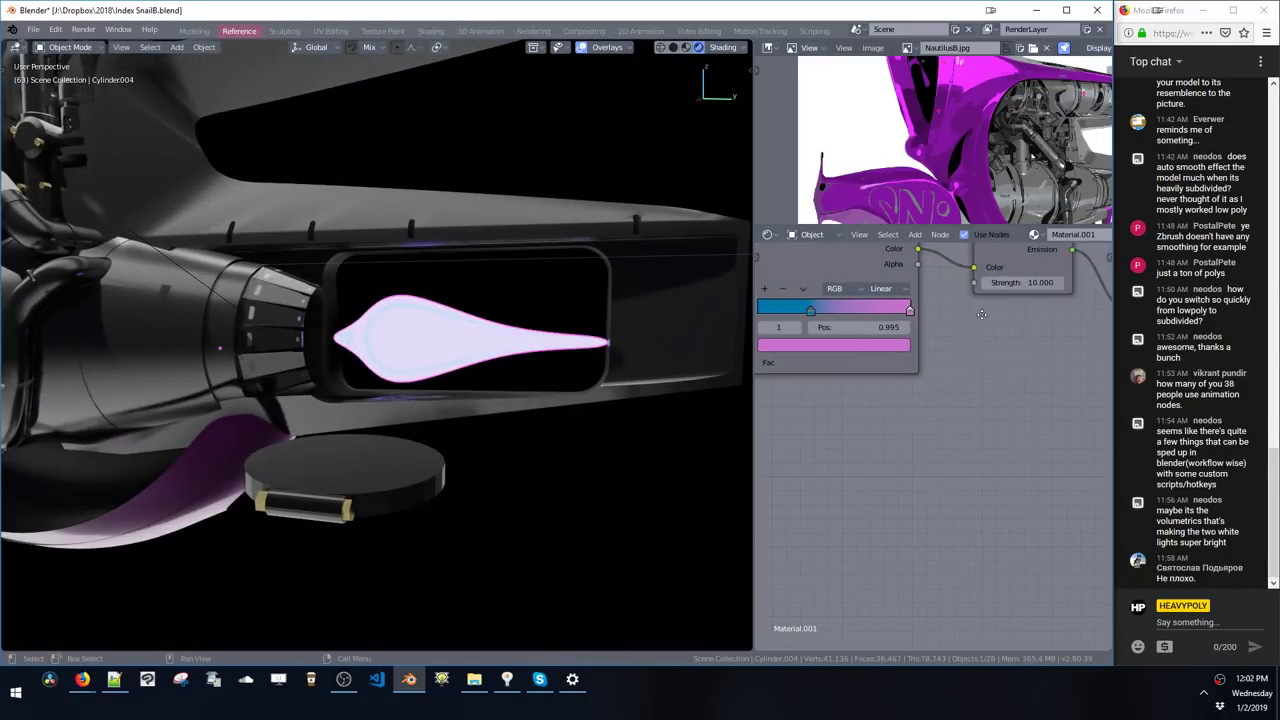
- Set the Emission node's strength to 30
middle_drag(1021, 283, 974, 312)
click(974, 313)
text(30)
key(Return)
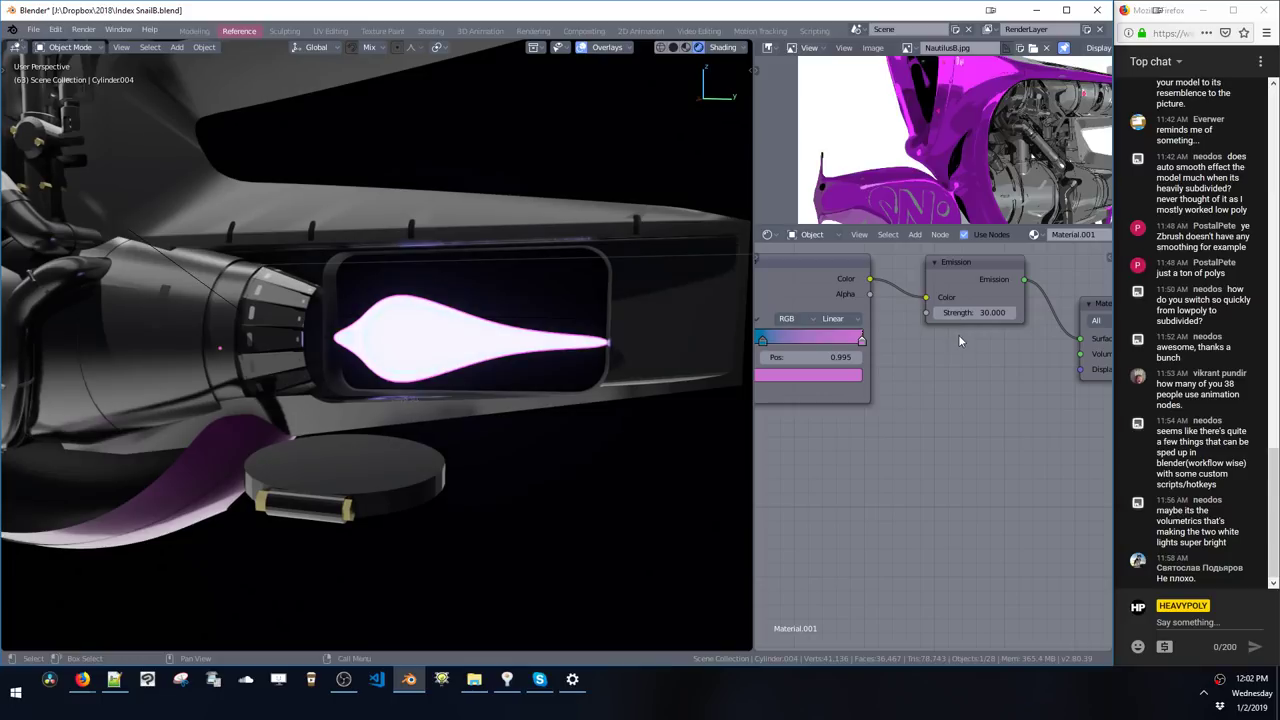
- Darken the ColorRamp's blue stop to a near-black blue with R 0.000, G 0.003, B 0.016
middle_drag(828, 357, 940, 340)
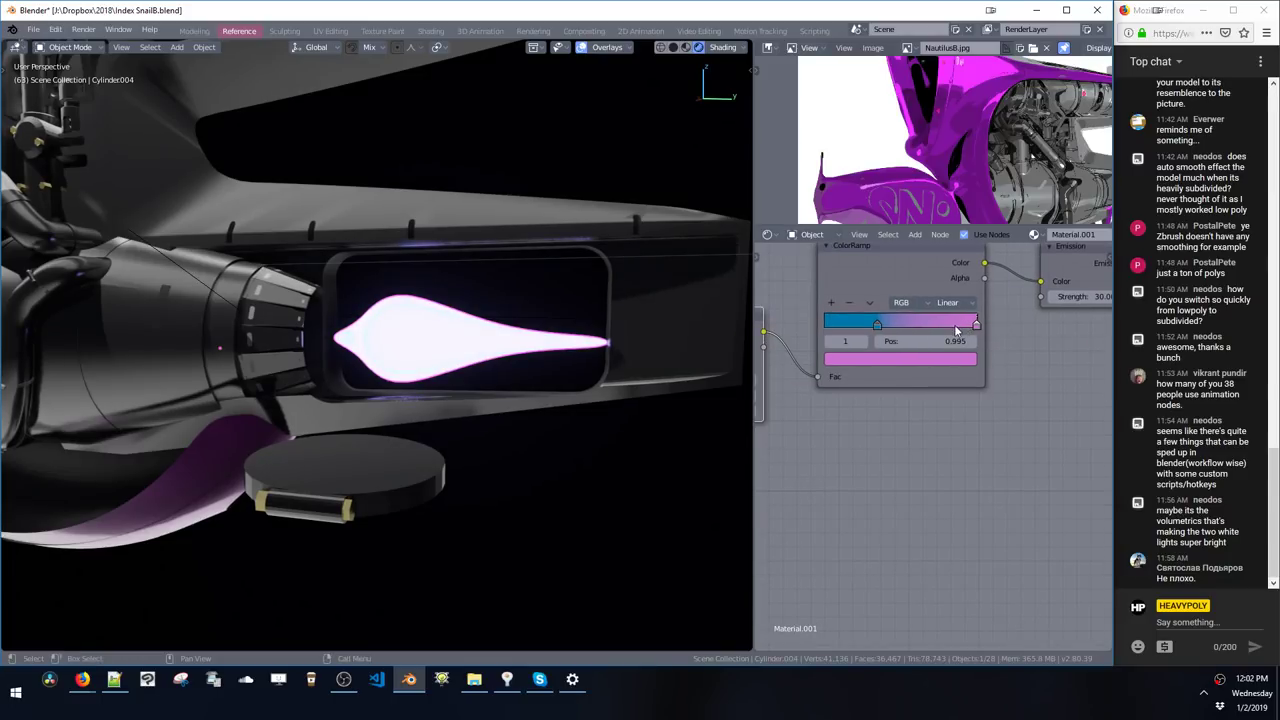
click(880, 327)
click(848, 362)
click(855, 257)
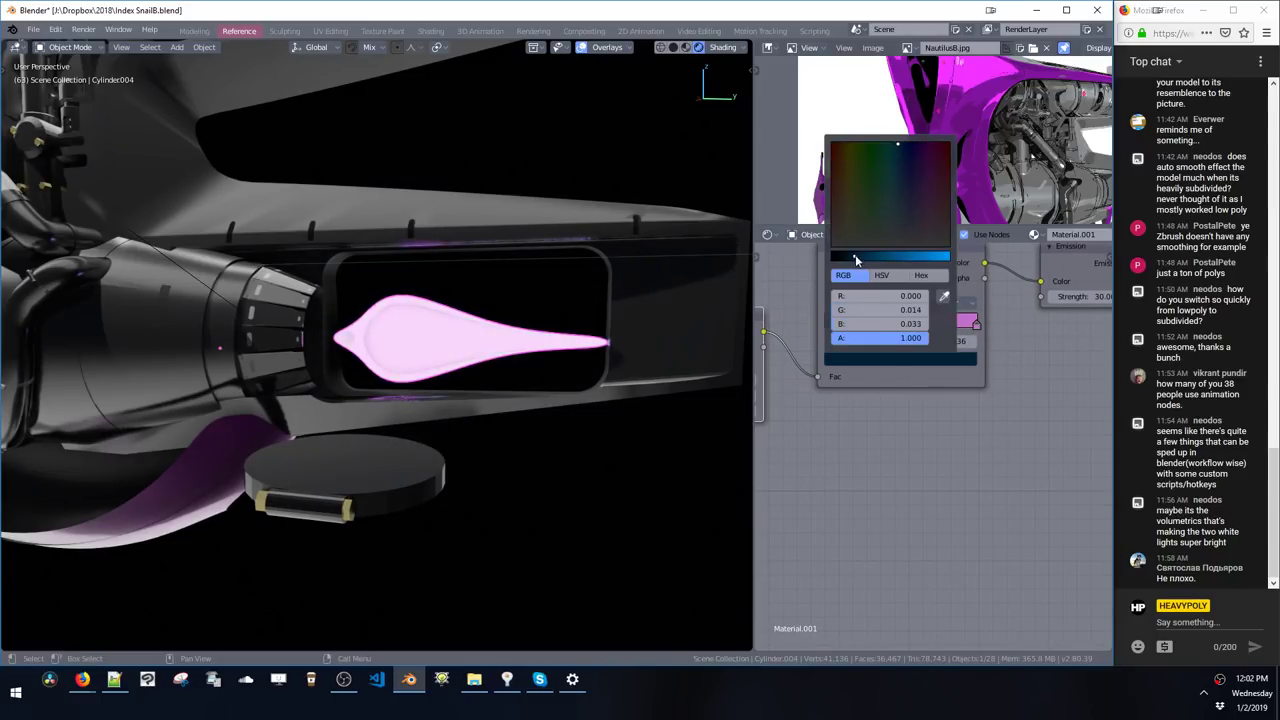
click(846, 258)
drag(896, 158, 905, 138)
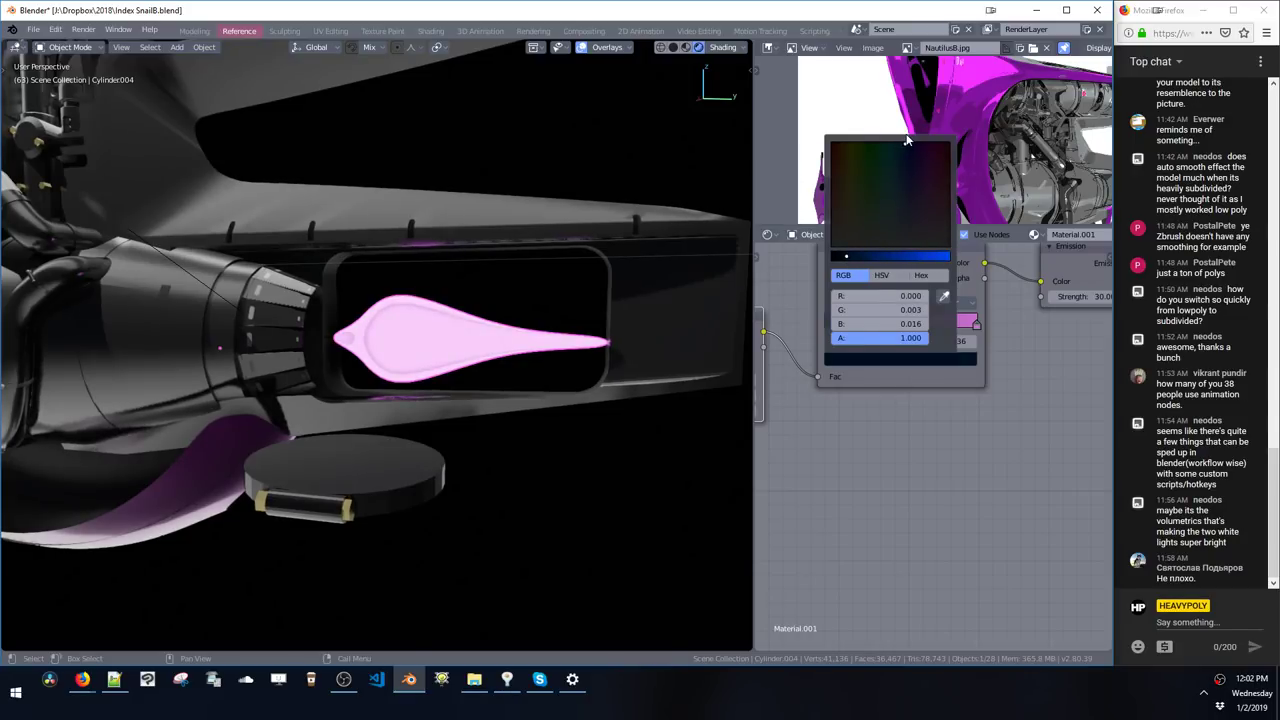
- Move the flame along the Y axis so its rounded end meets the nozzle's opening
middle_drag(440, 346, 489, 359)
key(g)
middle_drag(480, 359, 545, 365)
click(508, 358)
key(g)
key(y)
click(531, 364)
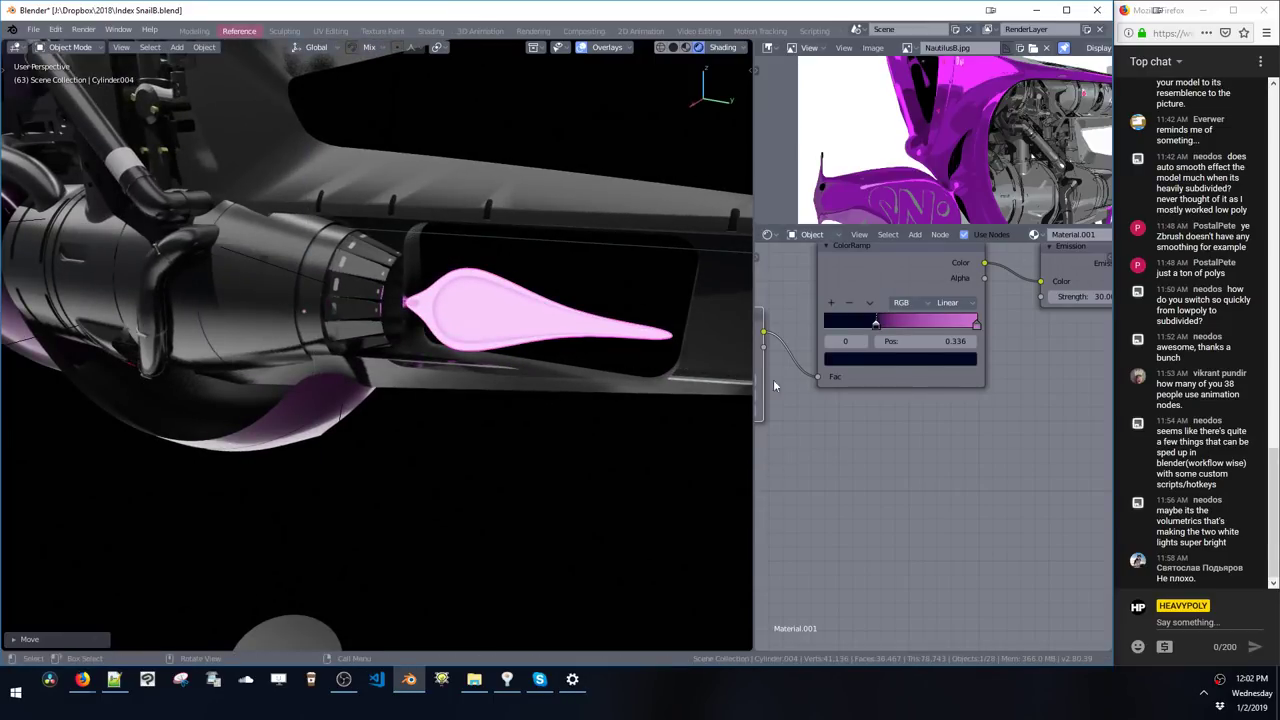
- Add a Transparent BSDF node and place it below the Emission node
middle_drag(817, 405, 882, 417)
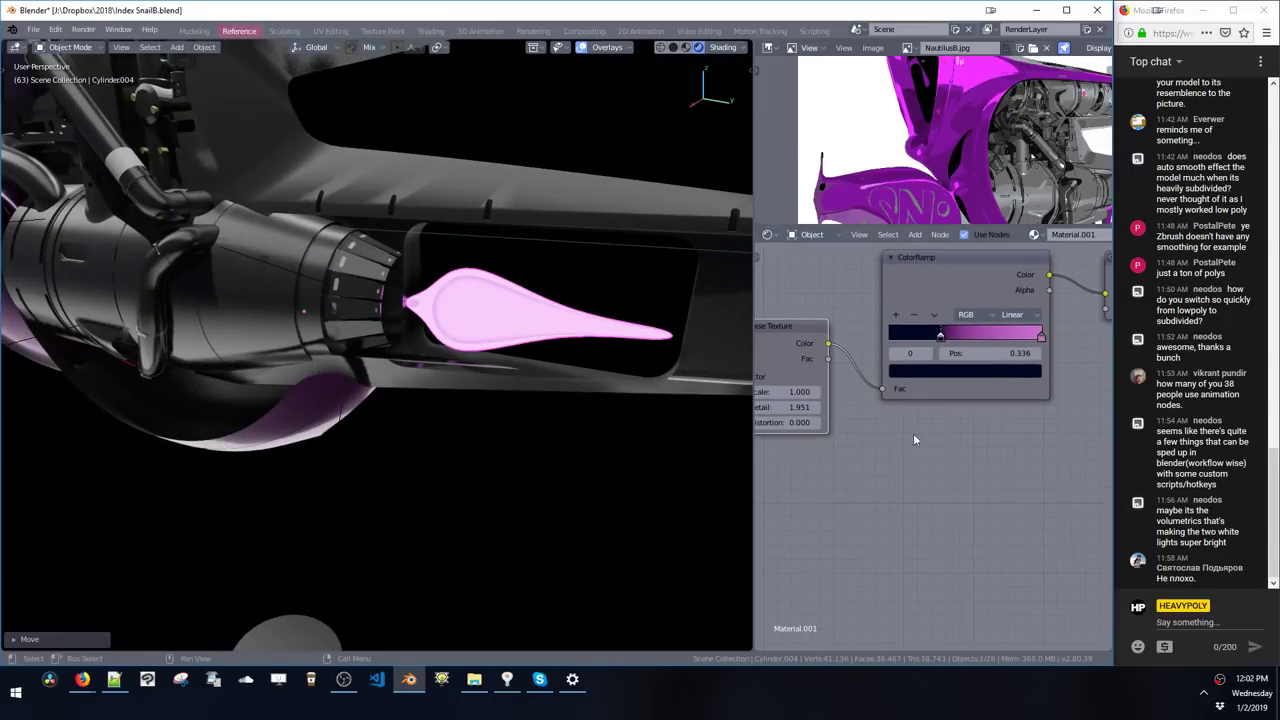
key(shift+a)
click(899, 443)
text(trans)
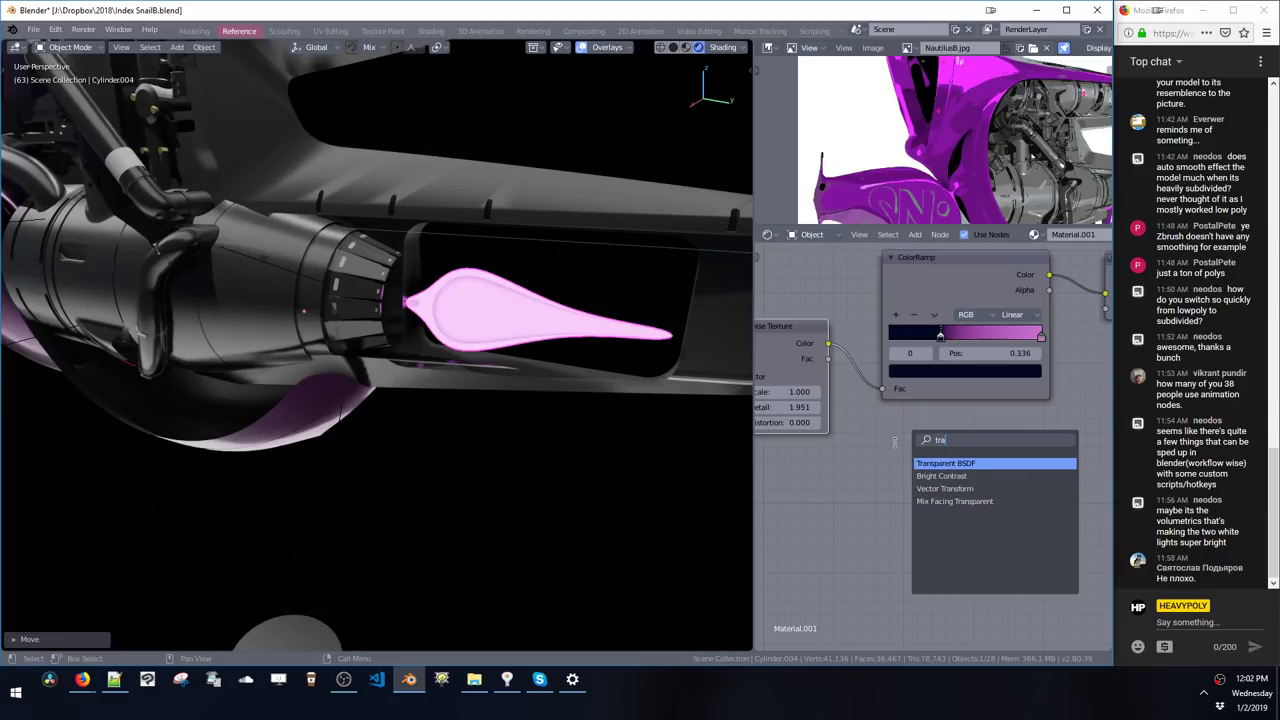
click(933, 463)
click(963, 423)
middle_drag(963, 423, 822, 440)
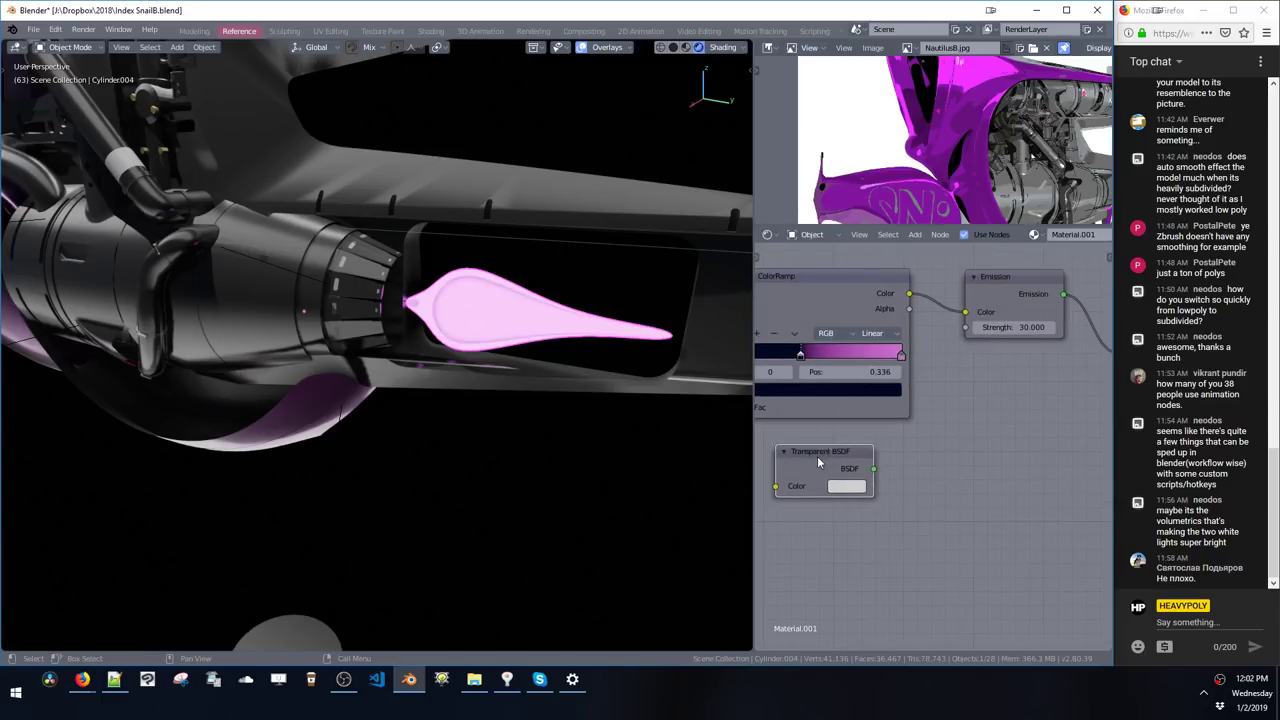
drag(820, 460, 998, 488)
- Insert a Mix Shader between the Emission and the Material Output, with the Transparent BSDF as its second shader
middle_drag(1019, 396, 919, 380)
key(shift+a)
click(922, 392)
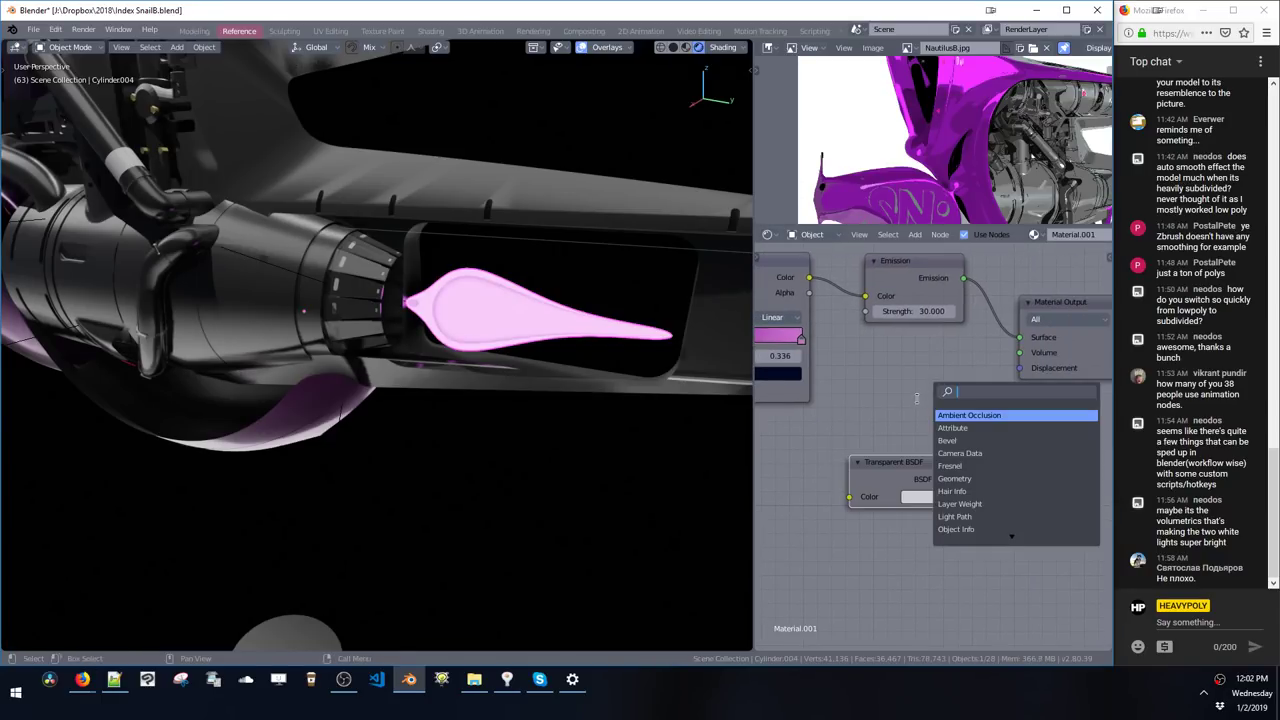
text(mix)
click(975, 416)
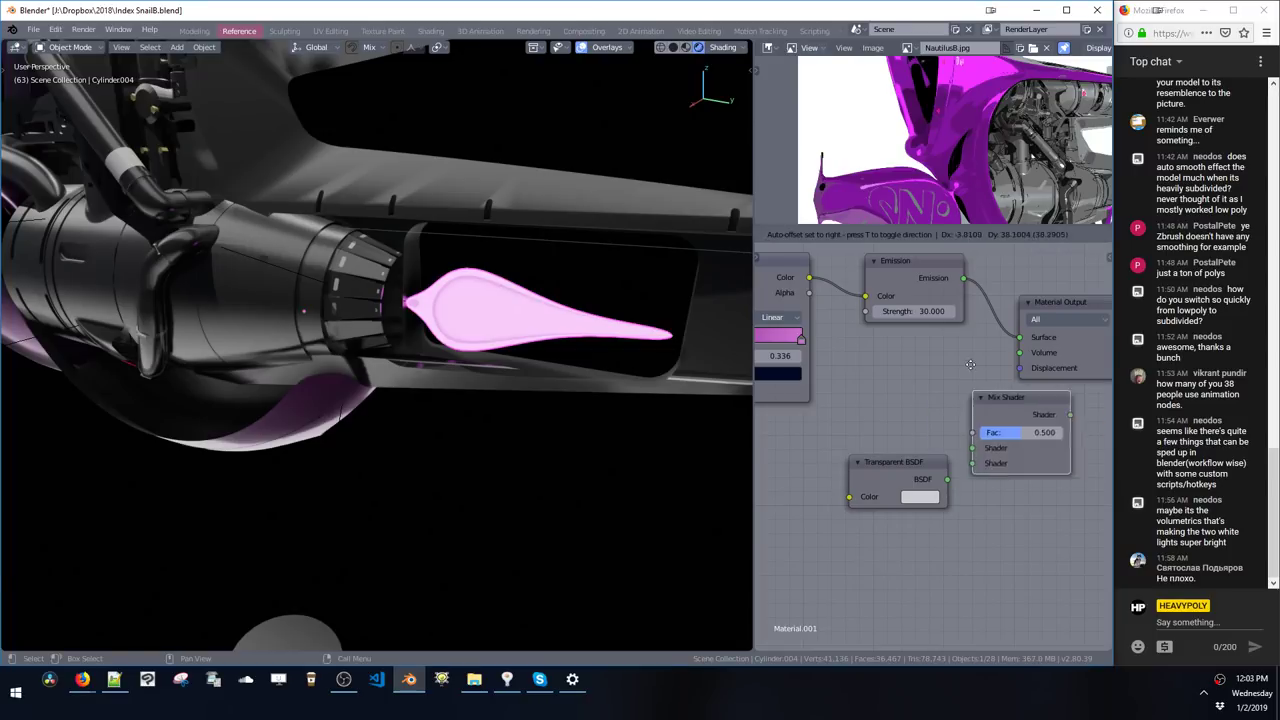
click(1006, 311)
drag(929, 474, 1021, 366)
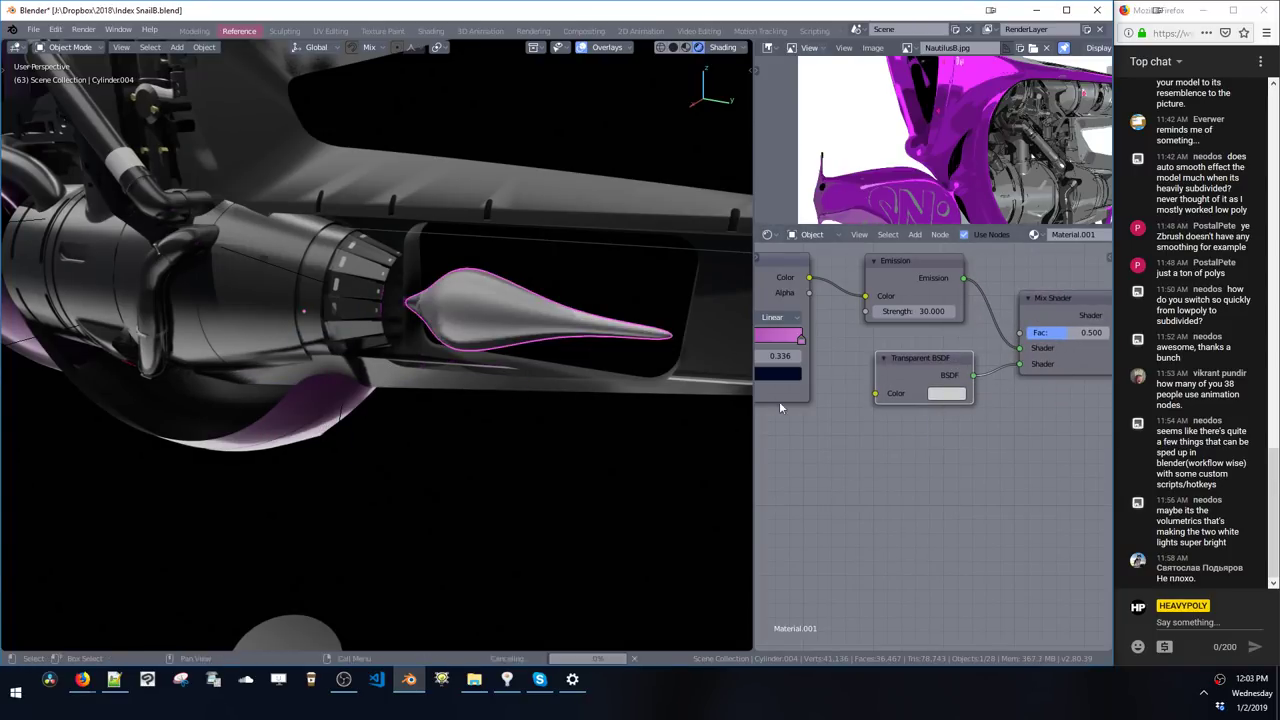
- Try to drive the Mix Shader's Fac with the existing ColorRamp's output
middle_drag(779, 401, 859, 343)
scroll(884, 383, down, 6)
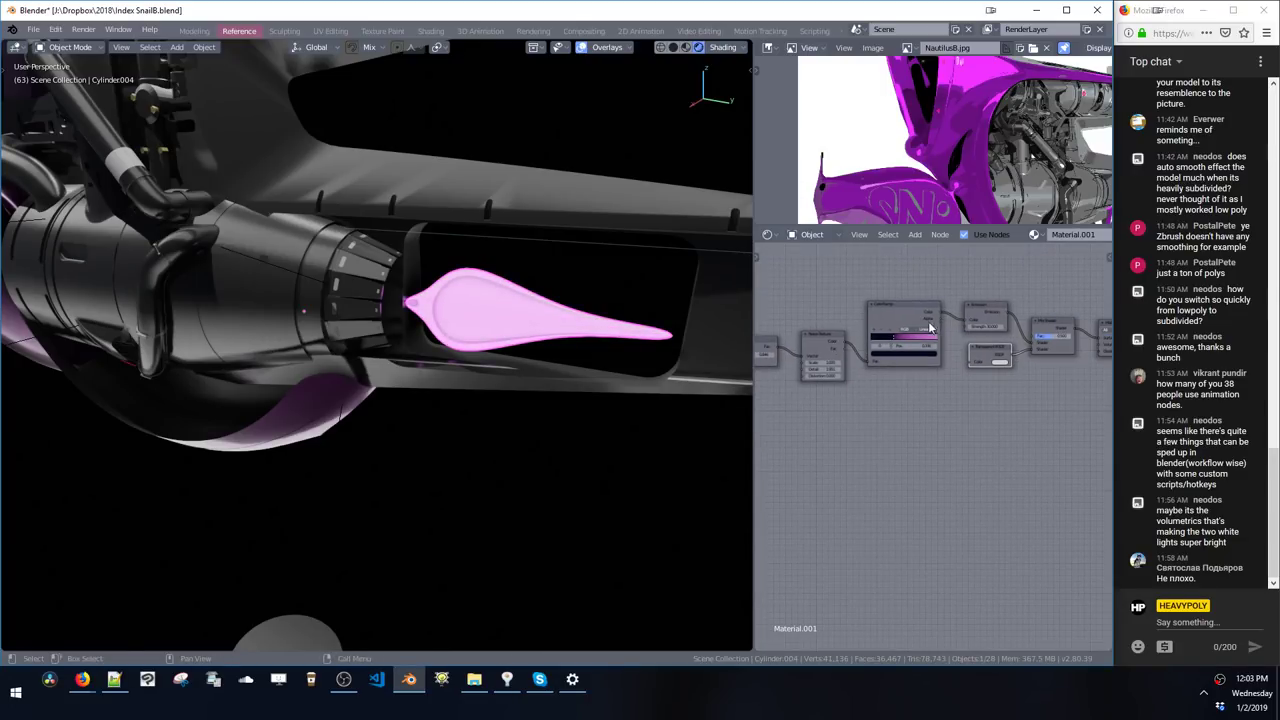
drag(940, 312, 1029, 334)
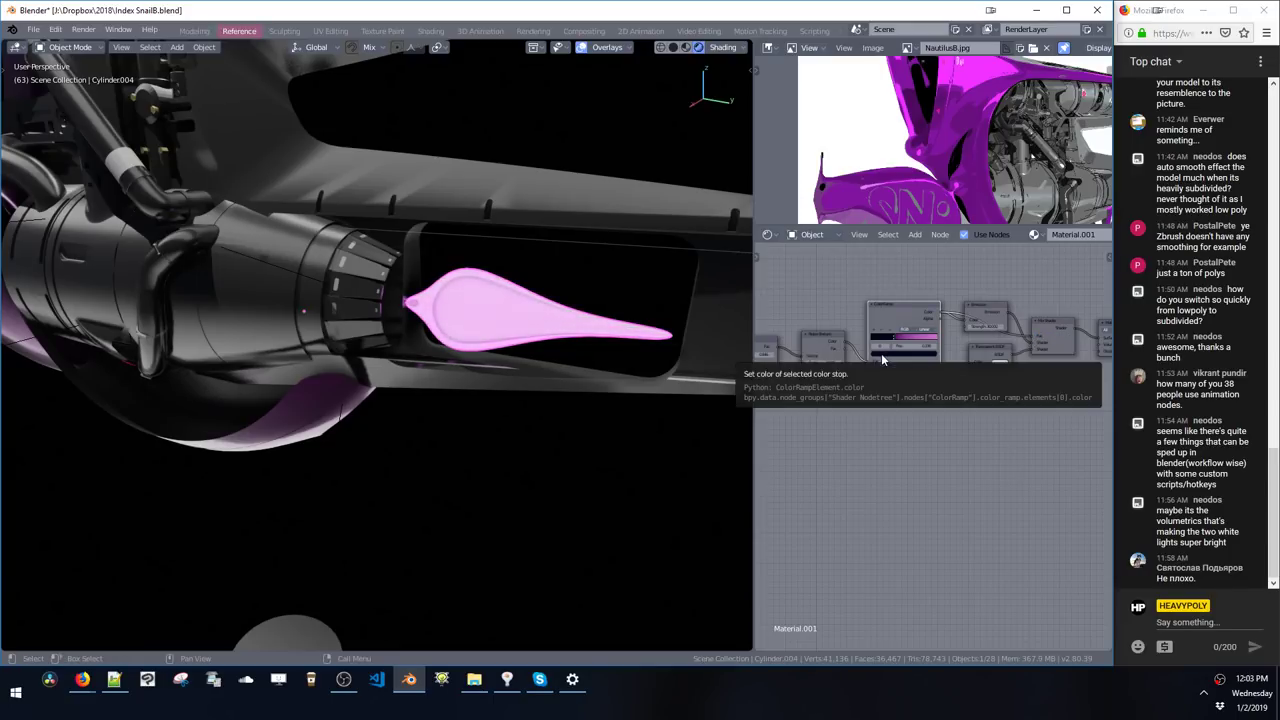
- Move the ColorRamp up, unlink it from the Mix Shader's Fac, and link a second ColorRamp from the Noise Texture to that factor instead
drag(890, 316, 882, 246)
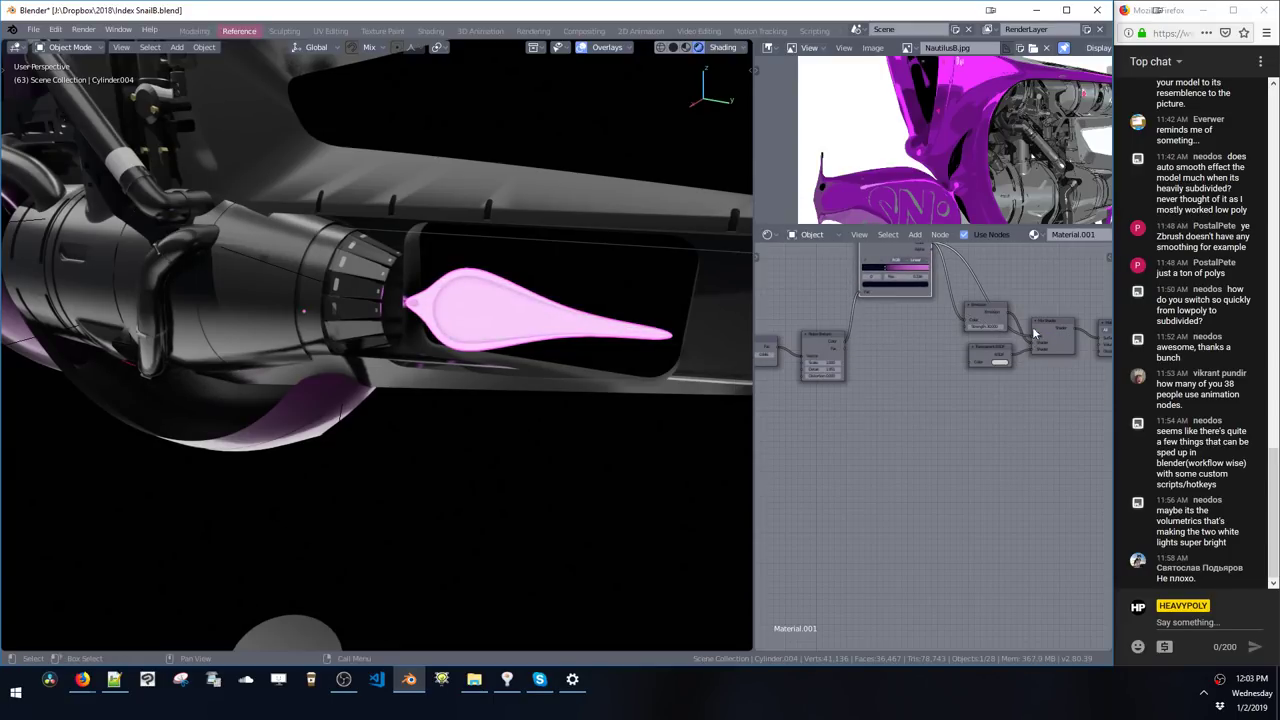
drag(1031, 337, 992, 384)
key(shift+a)
click(841, 398)
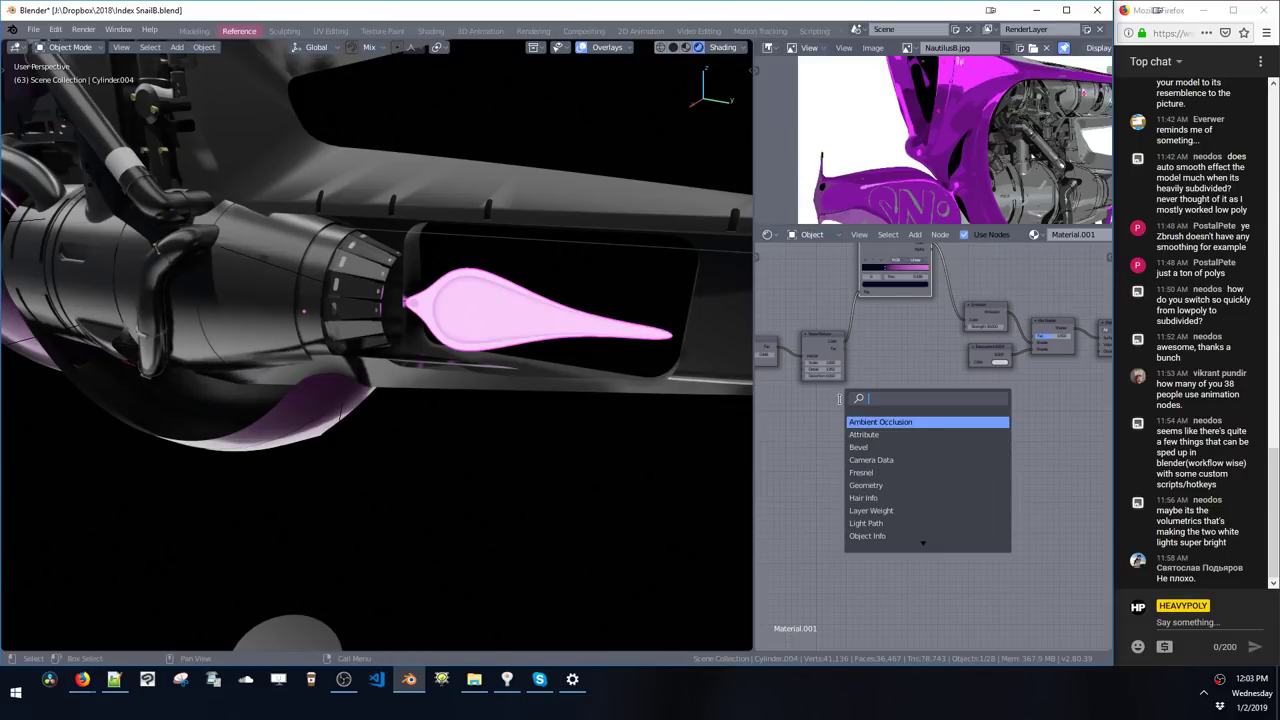
text(colo)
key(Return)
click(863, 364)
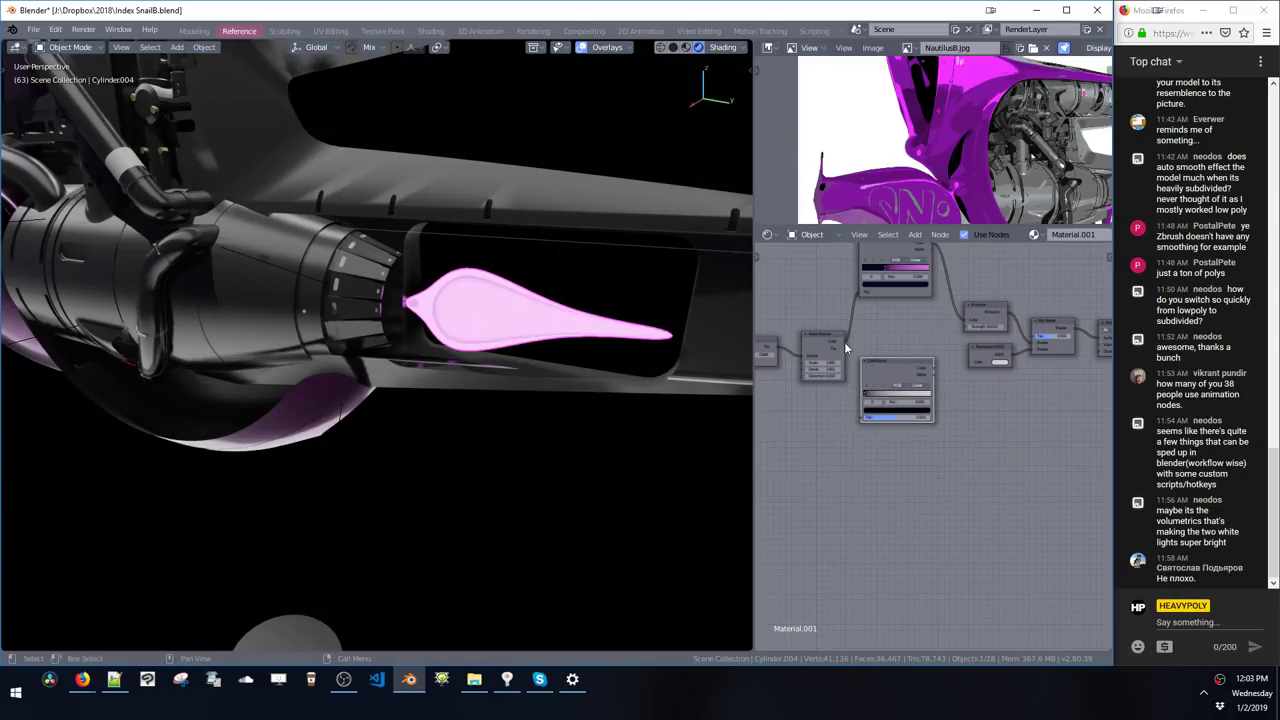
drag(845, 342, 862, 418)
drag(934, 368, 1032, 337)
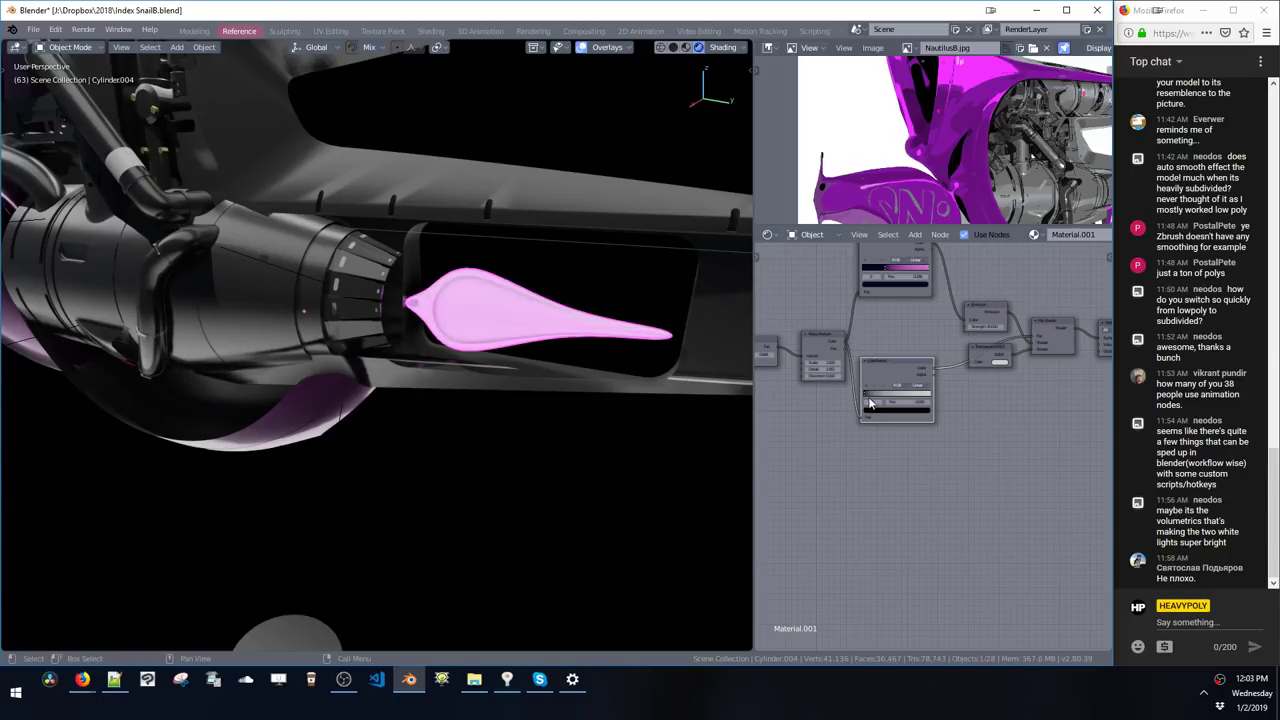
- Move the second ColorRamp's white stop to about the middle of the ramp and check the flame from the other side
mouse_move(866, 396)
mouse_down()
mouse_move(913, 397)
mouse_move(848, 395)
mouse_up()
drag(927, 396, 932, 400)
drag(929, 397, 894, 408)
middle_drag(587, 352, 446, 360)
key(a)
key(a)
middle_drag(964, 394, 929, 401)
click(954, 361)
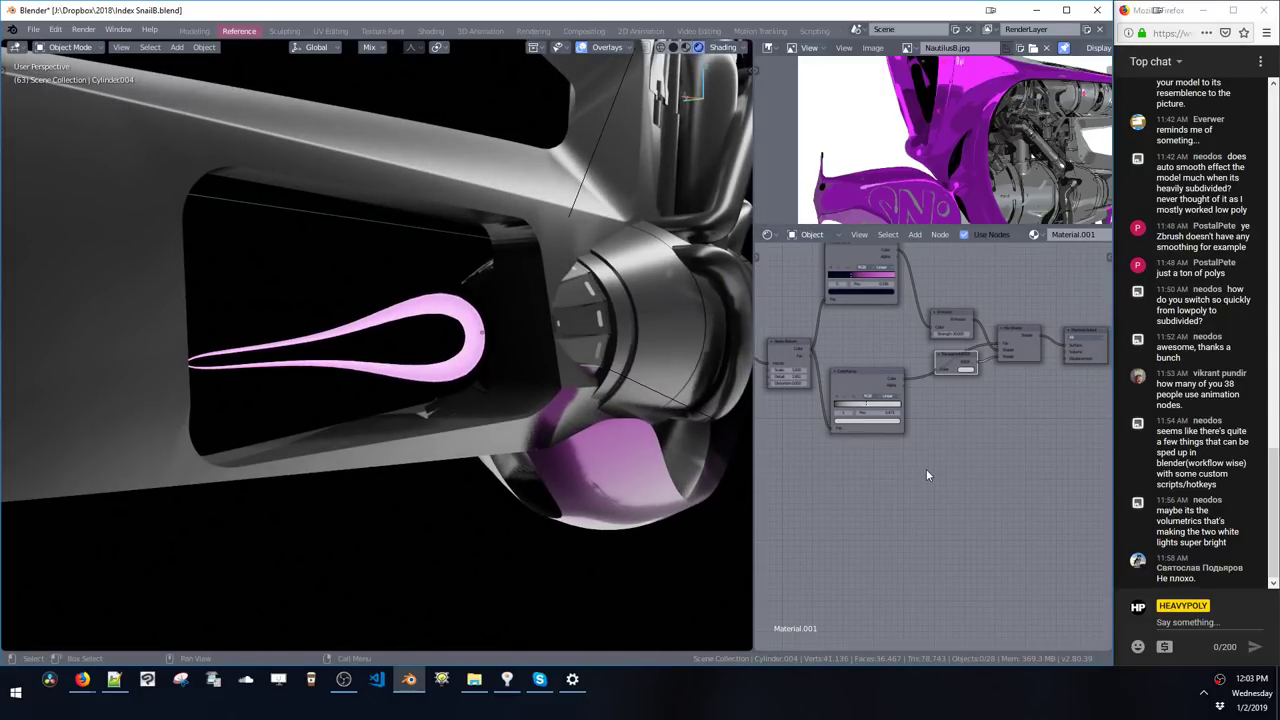
- Set the flame material's blend mode to Alpha Blend
key(shift+v)
click(593, 589)
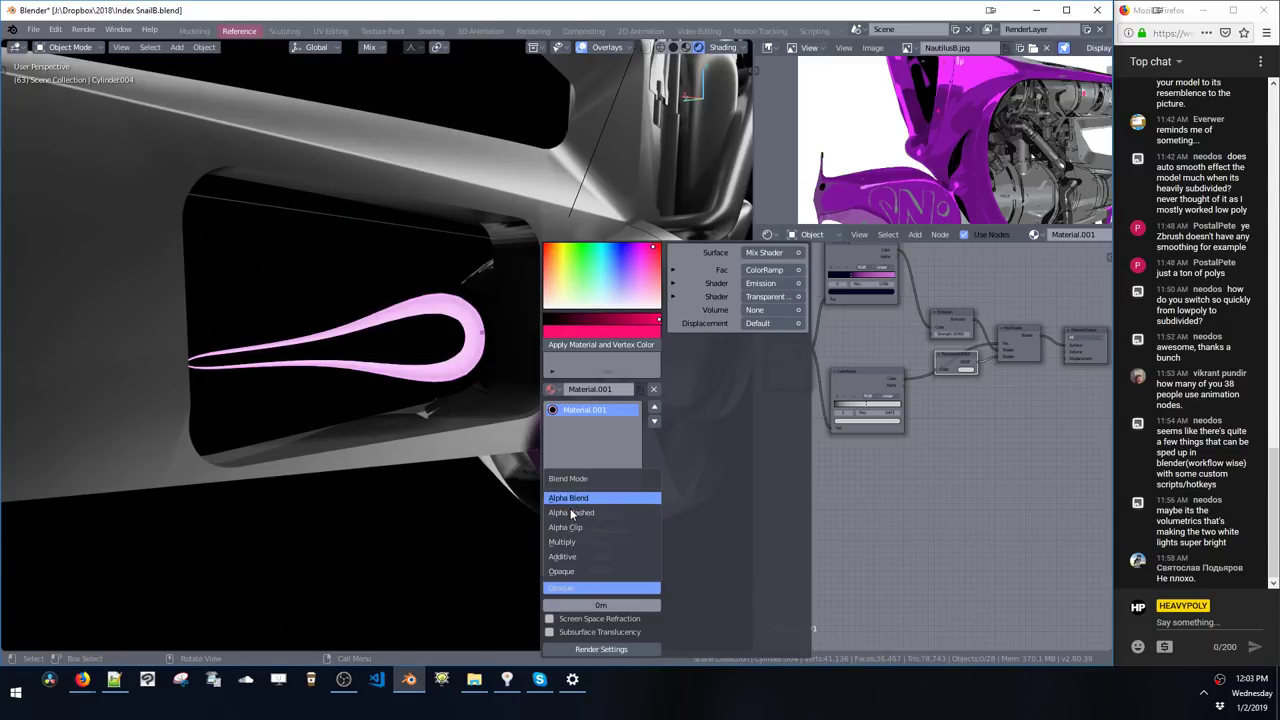
click(571, 510)
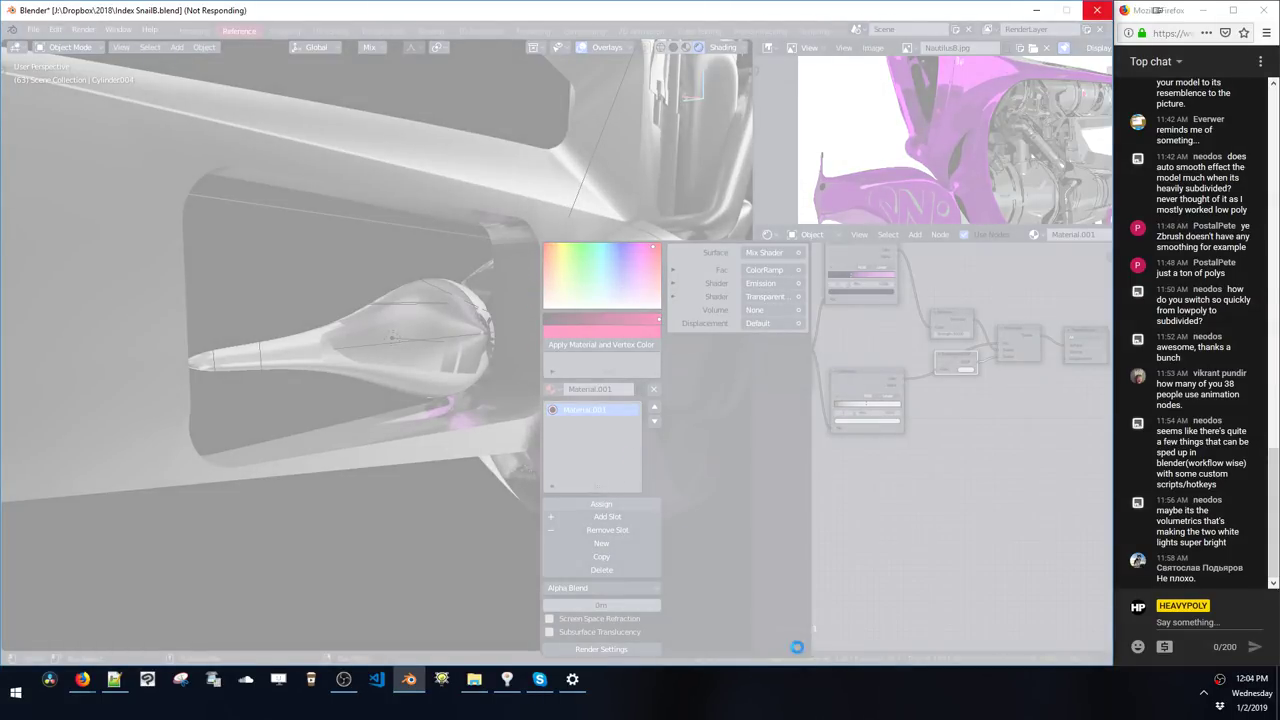
- Bring the live chat window to the front and narrow it to a slim column
drag(785, 667, 783, 673)
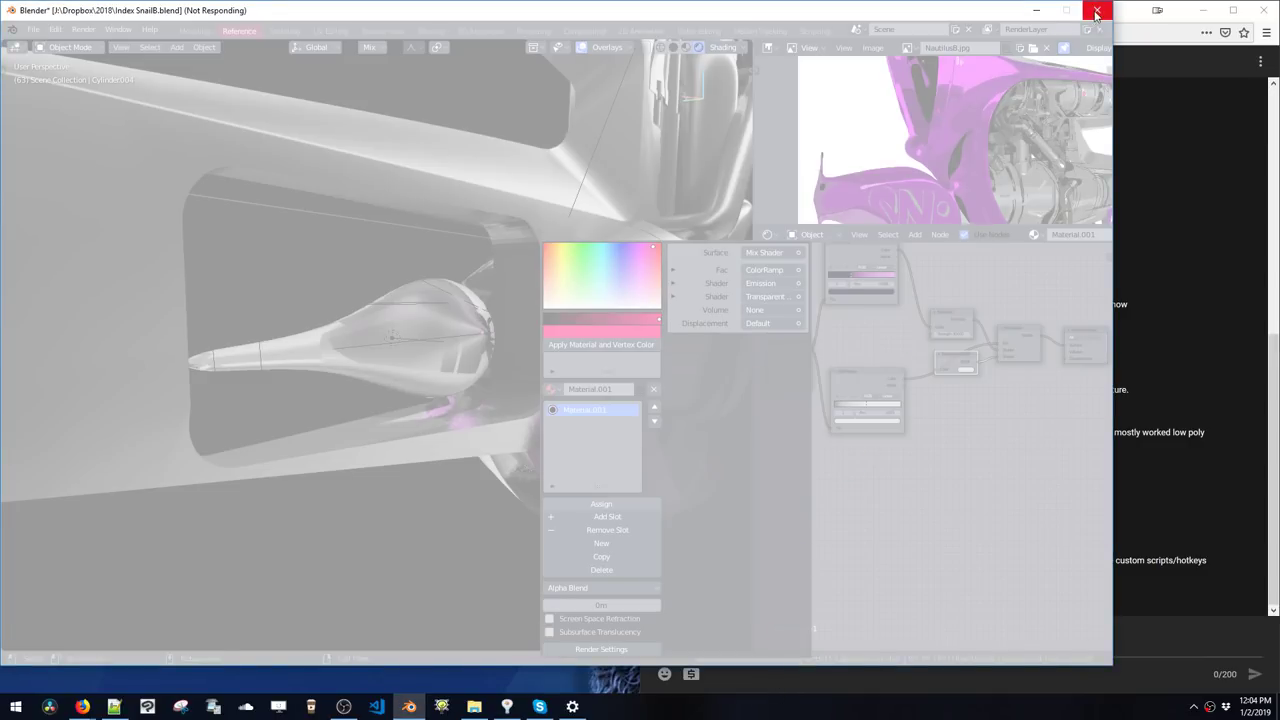
click(1128, 382)
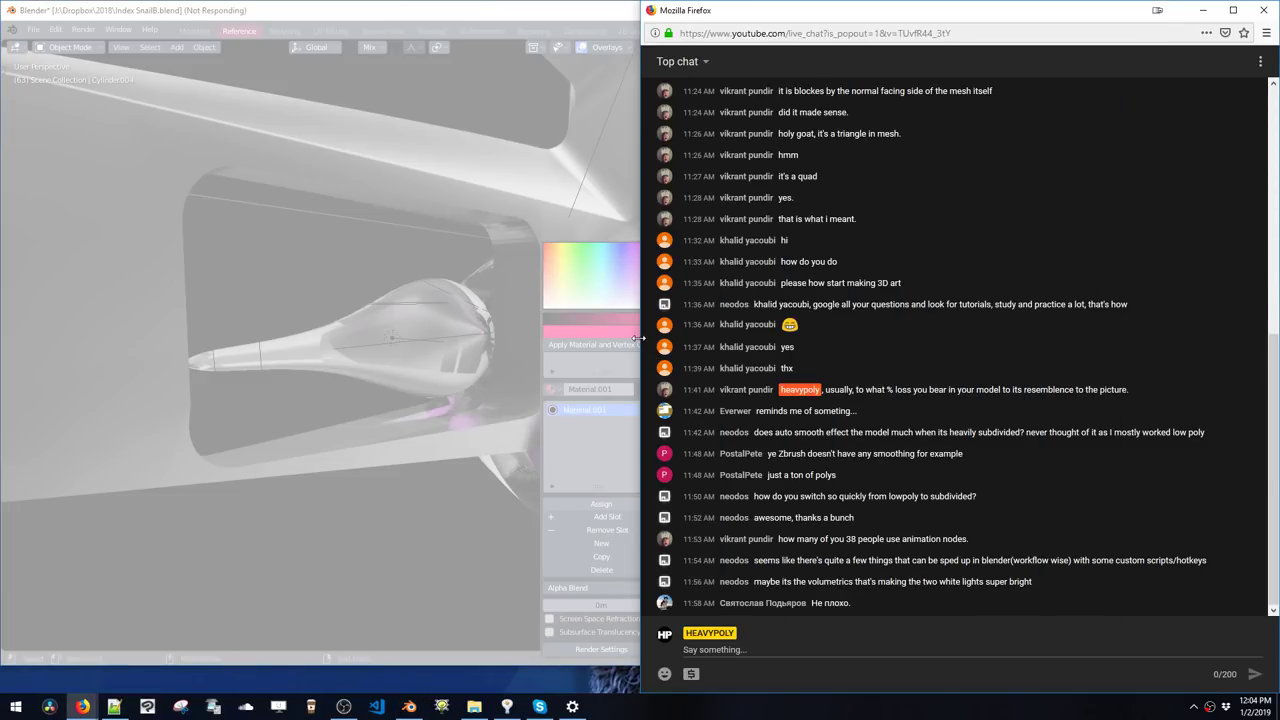
drag(637, 340, 1031, 347)
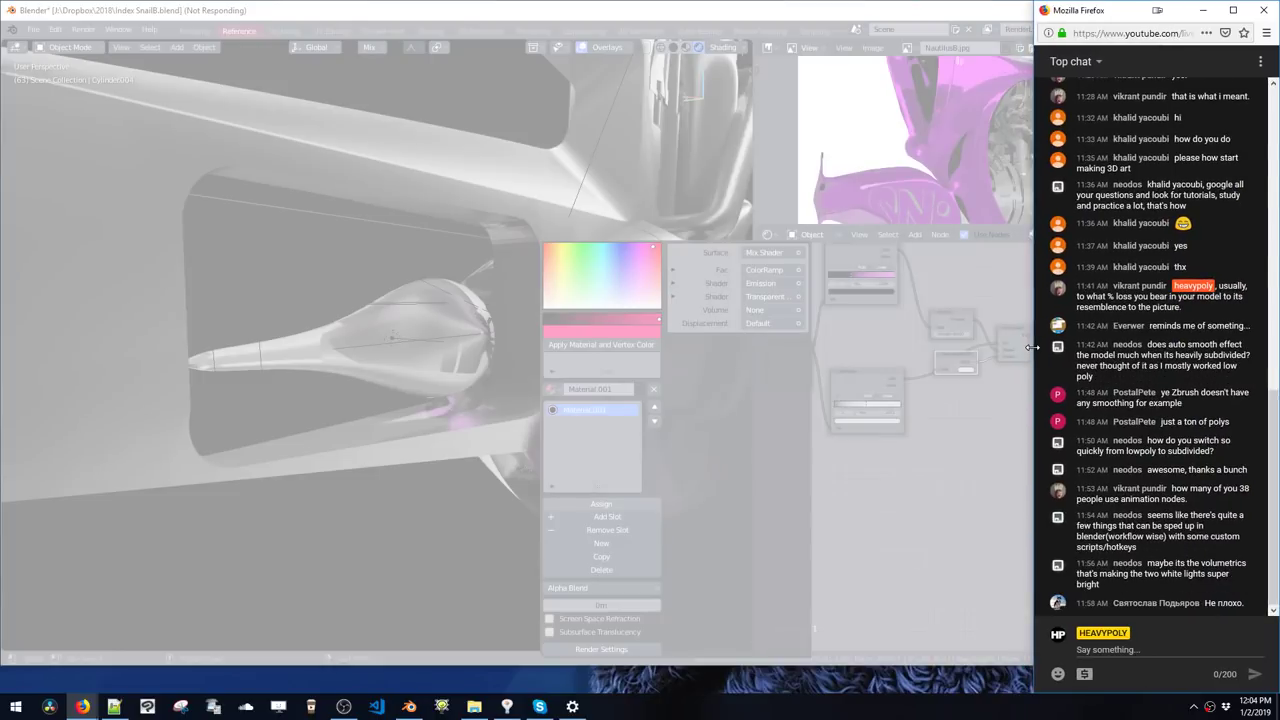
click(977, 392)
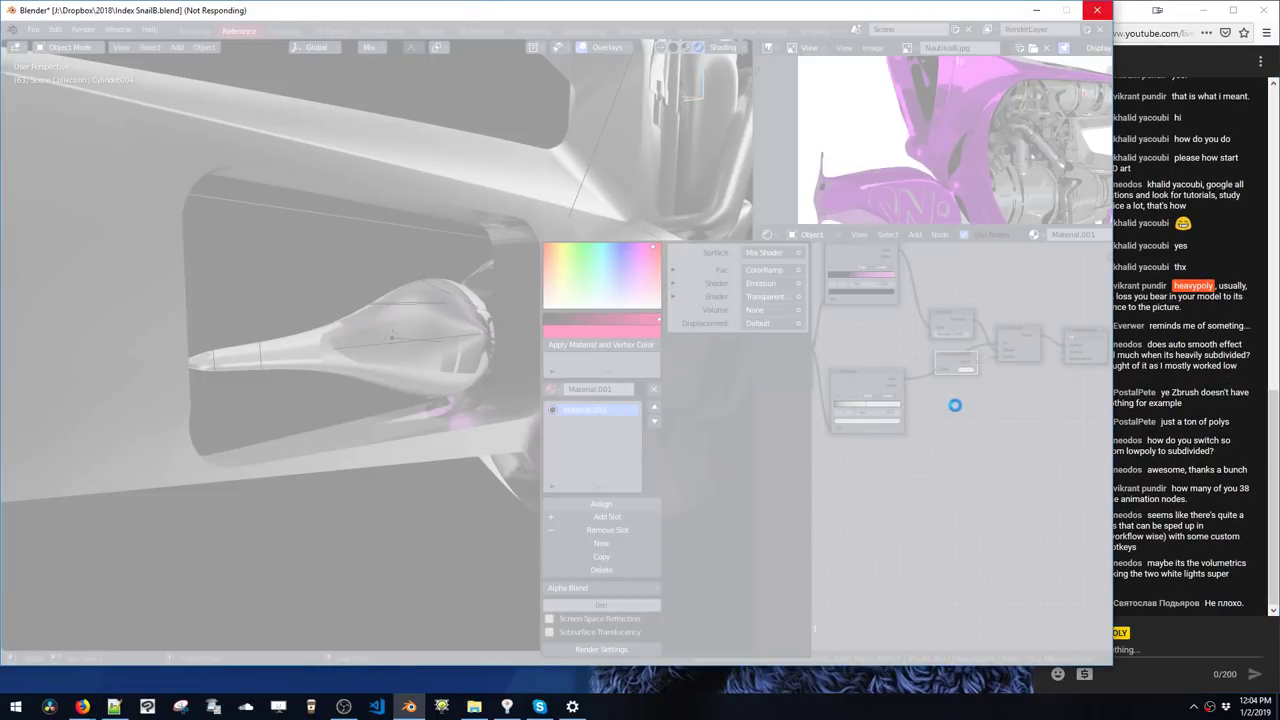
- Try to close the unresponsive Blender window
click(1096, 13)
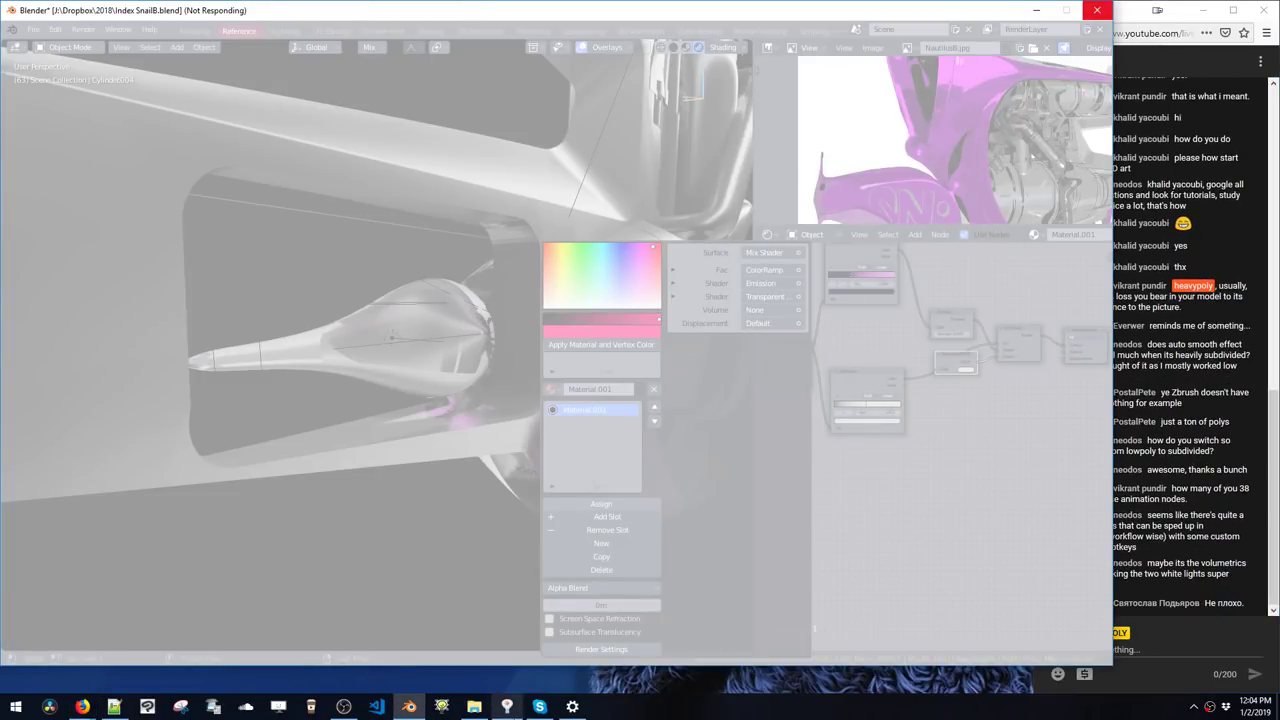
right_click(412, 714)
click(417, 685)
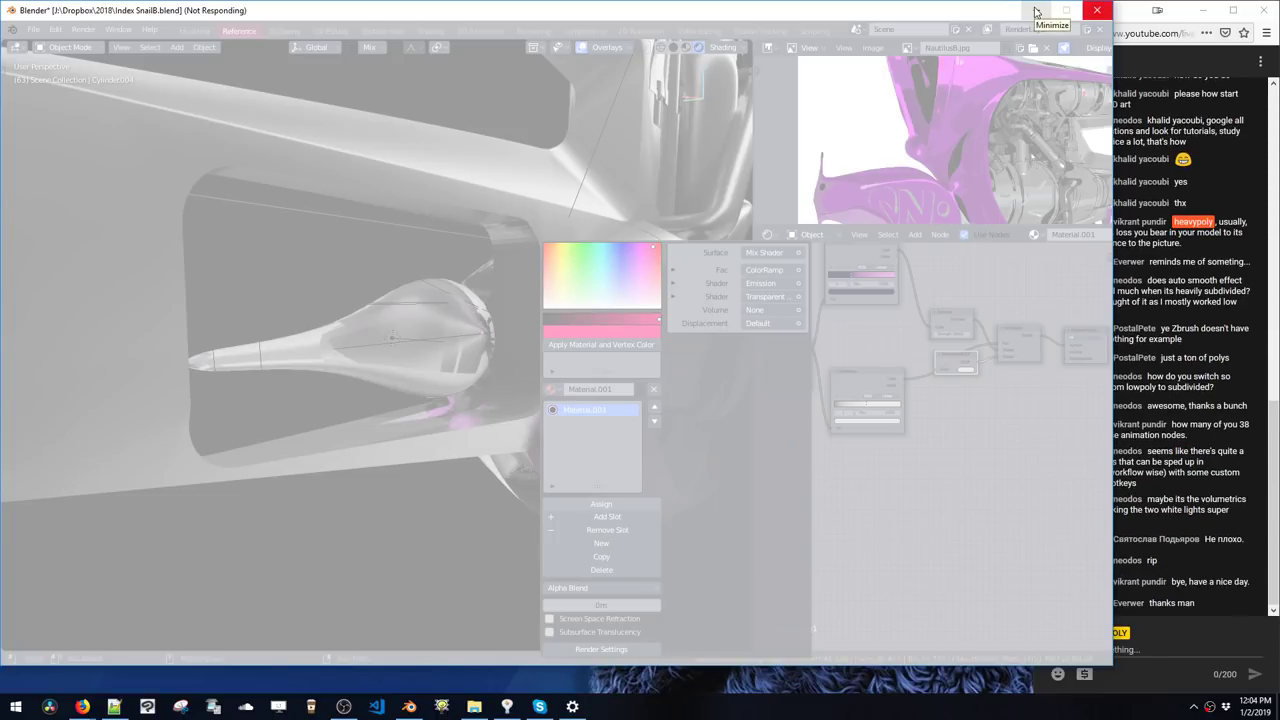
- Minimize the frozen Blender window and switch to the Overmind Studios Blender Updater
click(1036, 12)
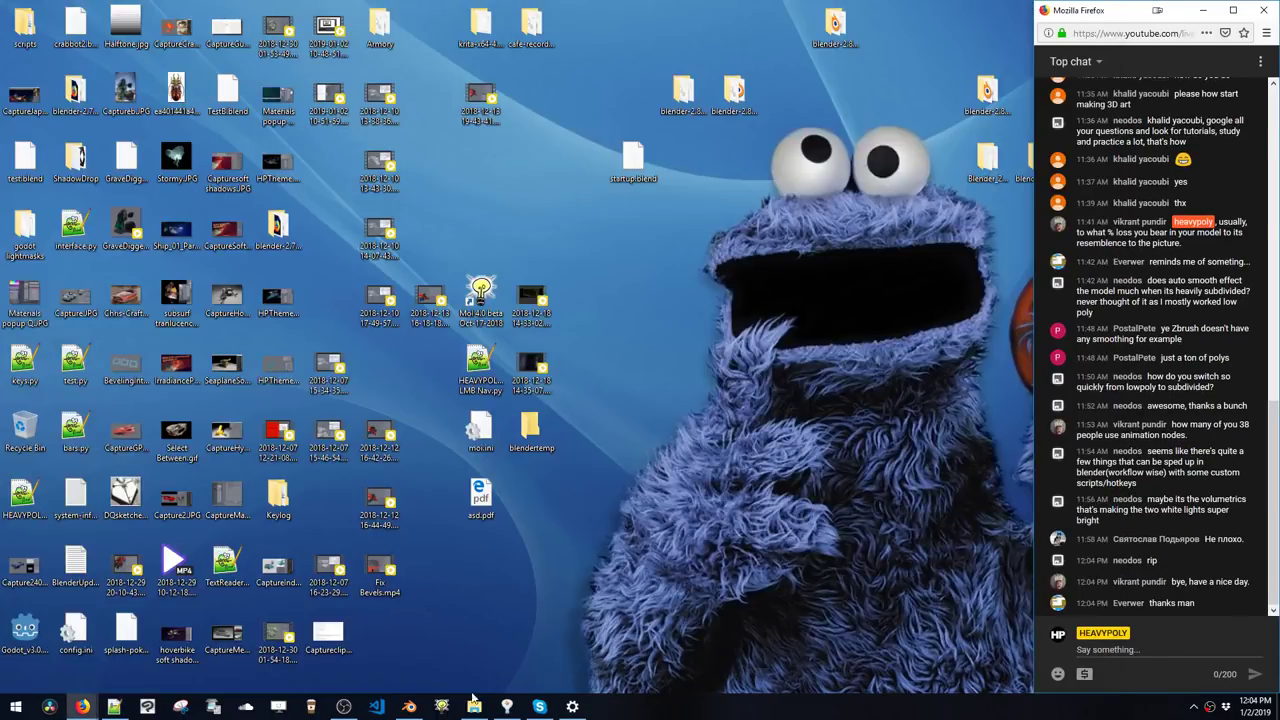
mouse_move(508, 704)
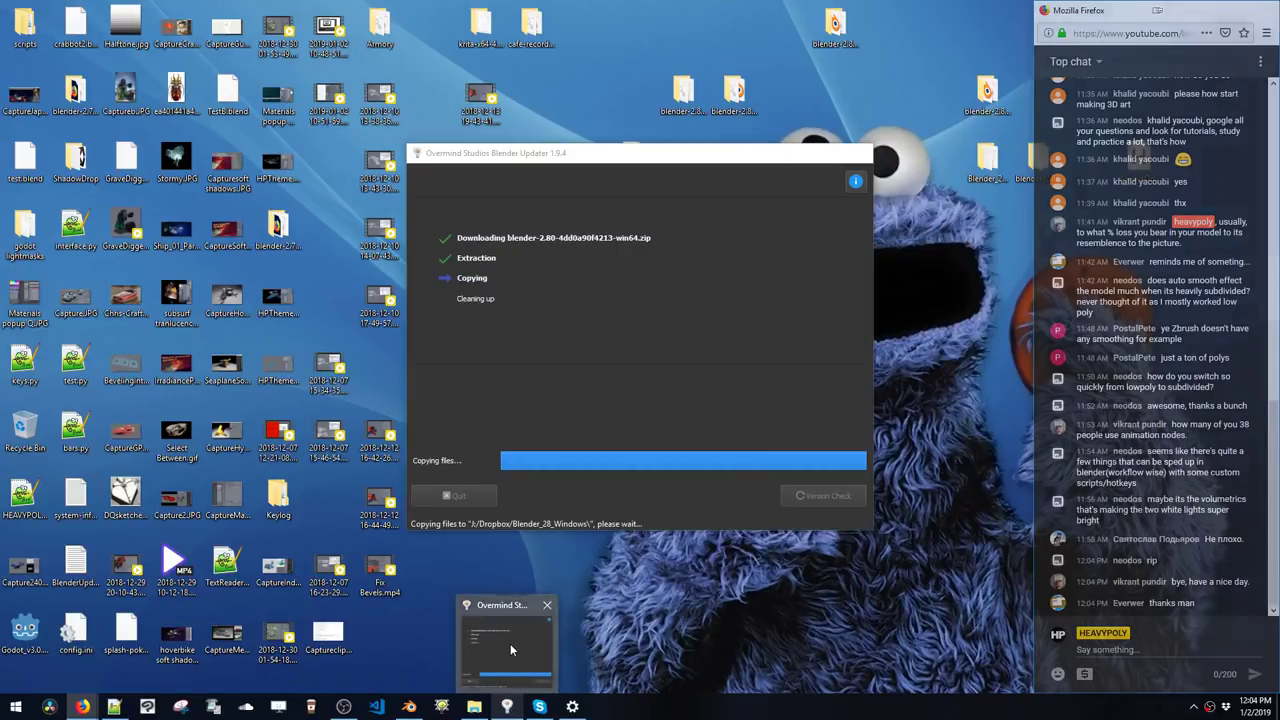
click(510, 647)
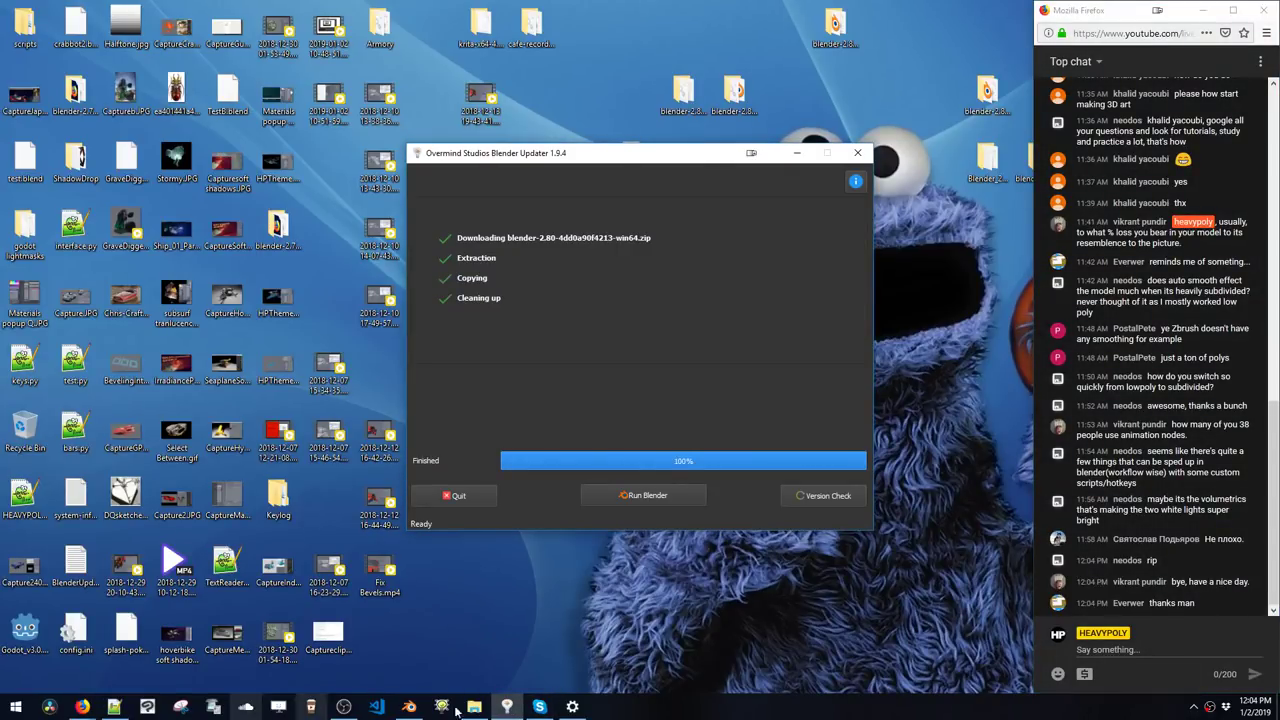